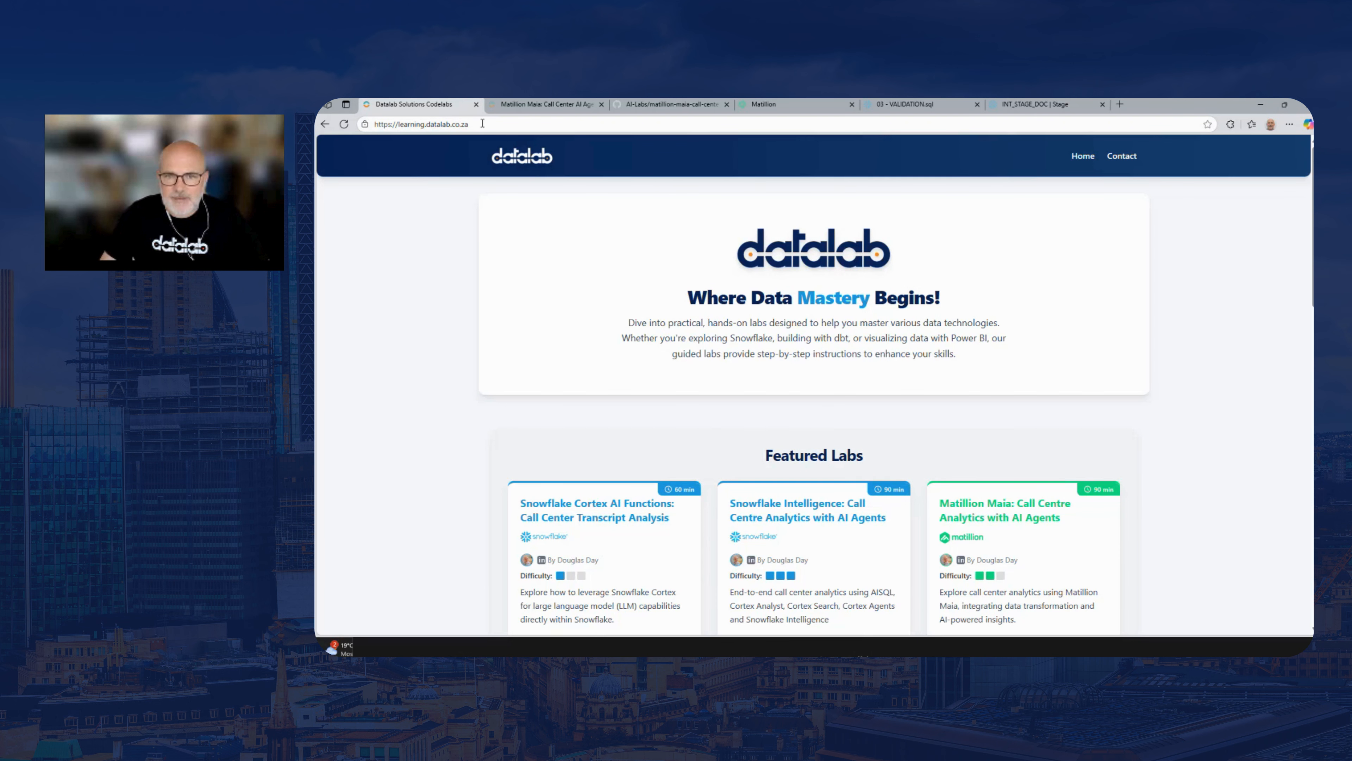
Browse the available labs and launch the "Matillion Maia: Call Centre Analytics with AI Agents" lab
scroll(1307, 322, down, 6)
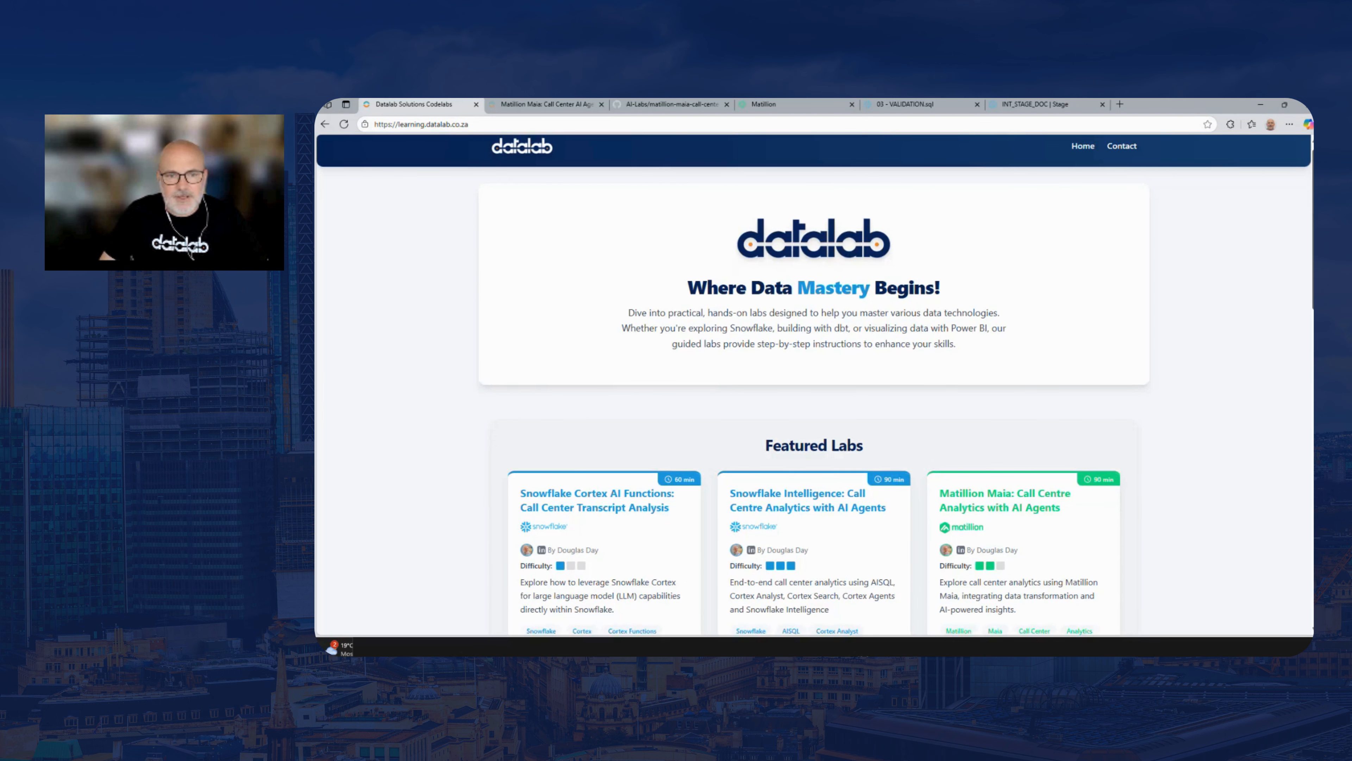
scroll(1308, 322, down, 8)
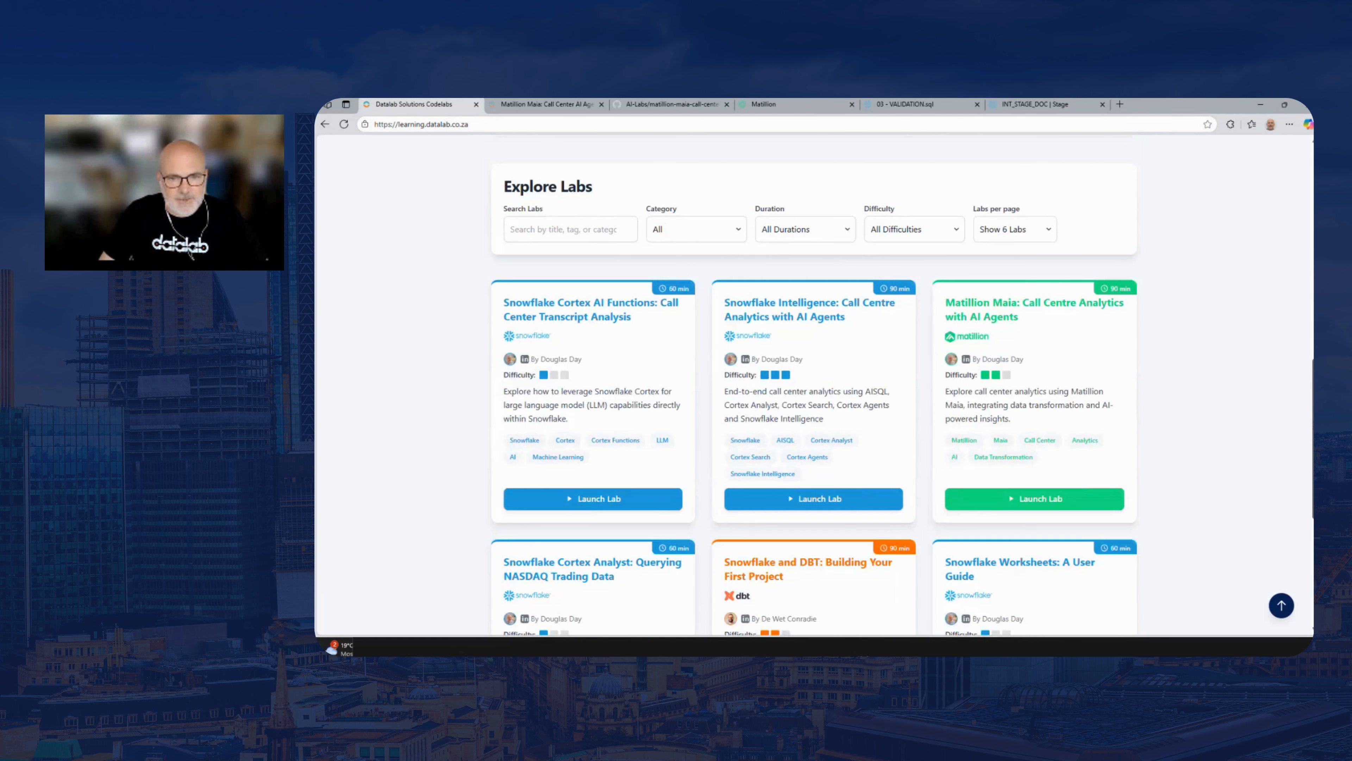
scroll(1308, 321, down, 3)
scroll(1308, 322, up, 2)
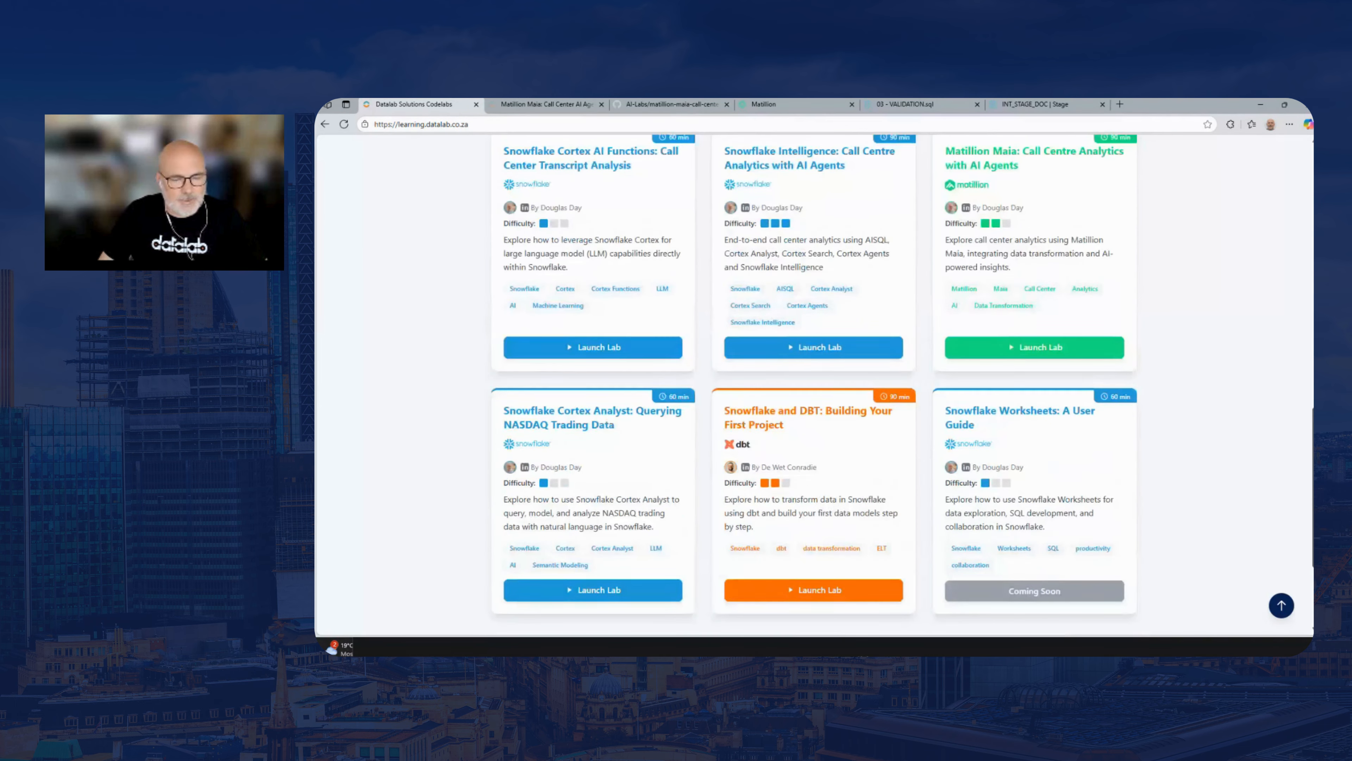
scroll(1308, 321, up, 1)
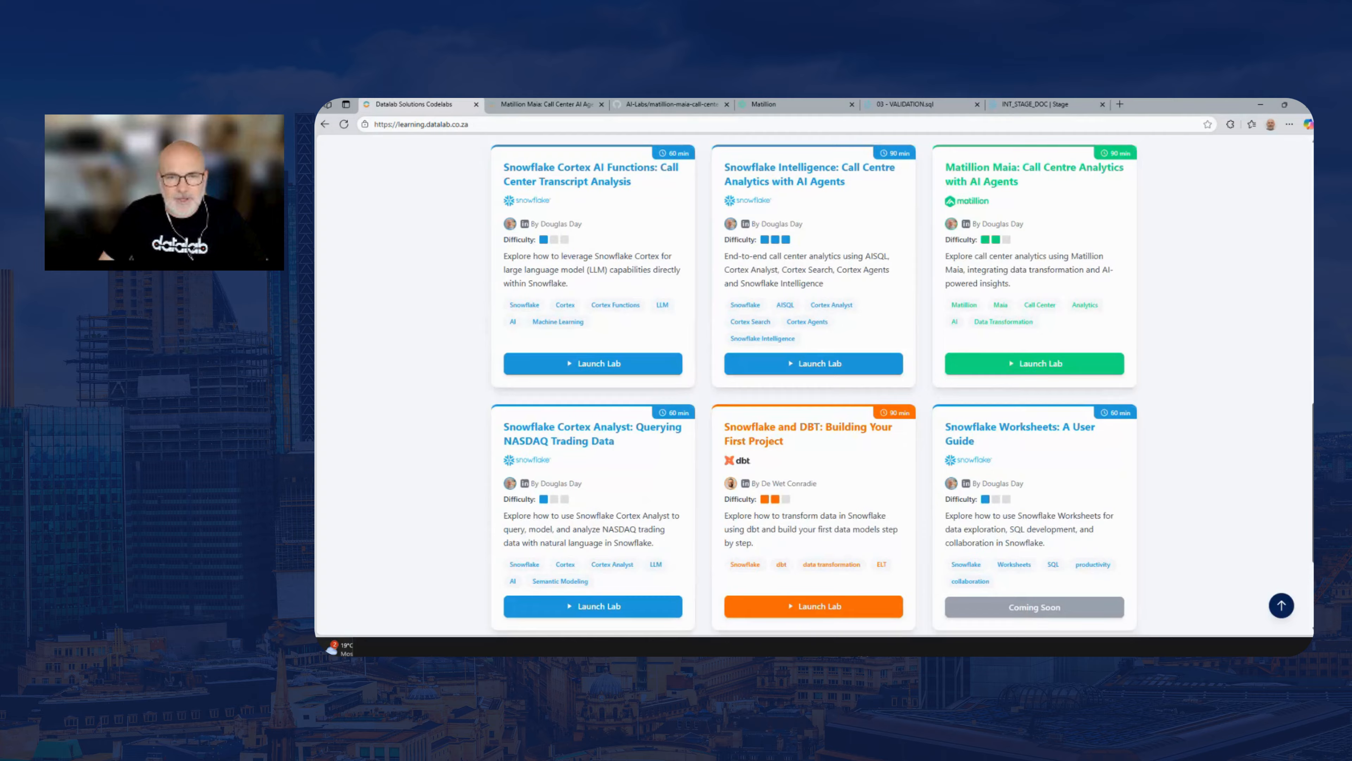
scroll(813, 384, up, 1)
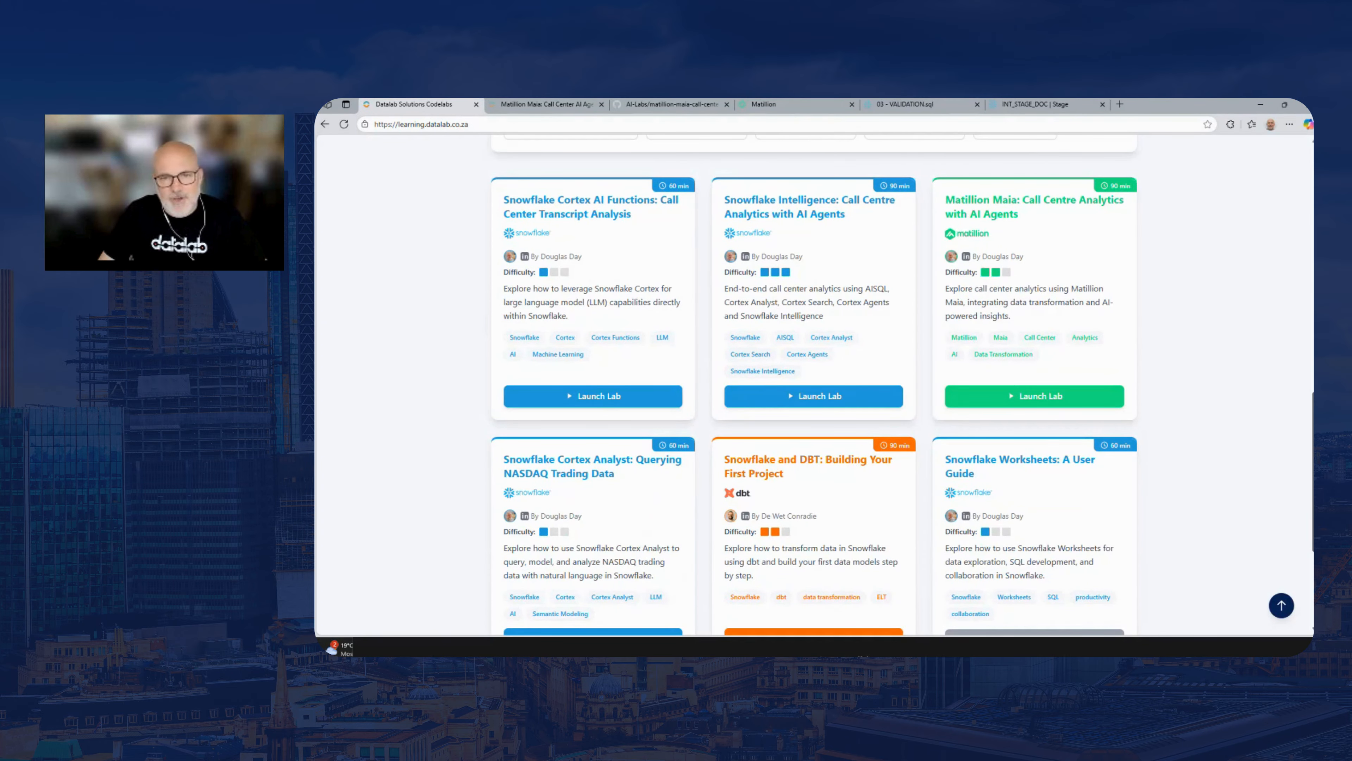
scroll(728, 503, up, 3)
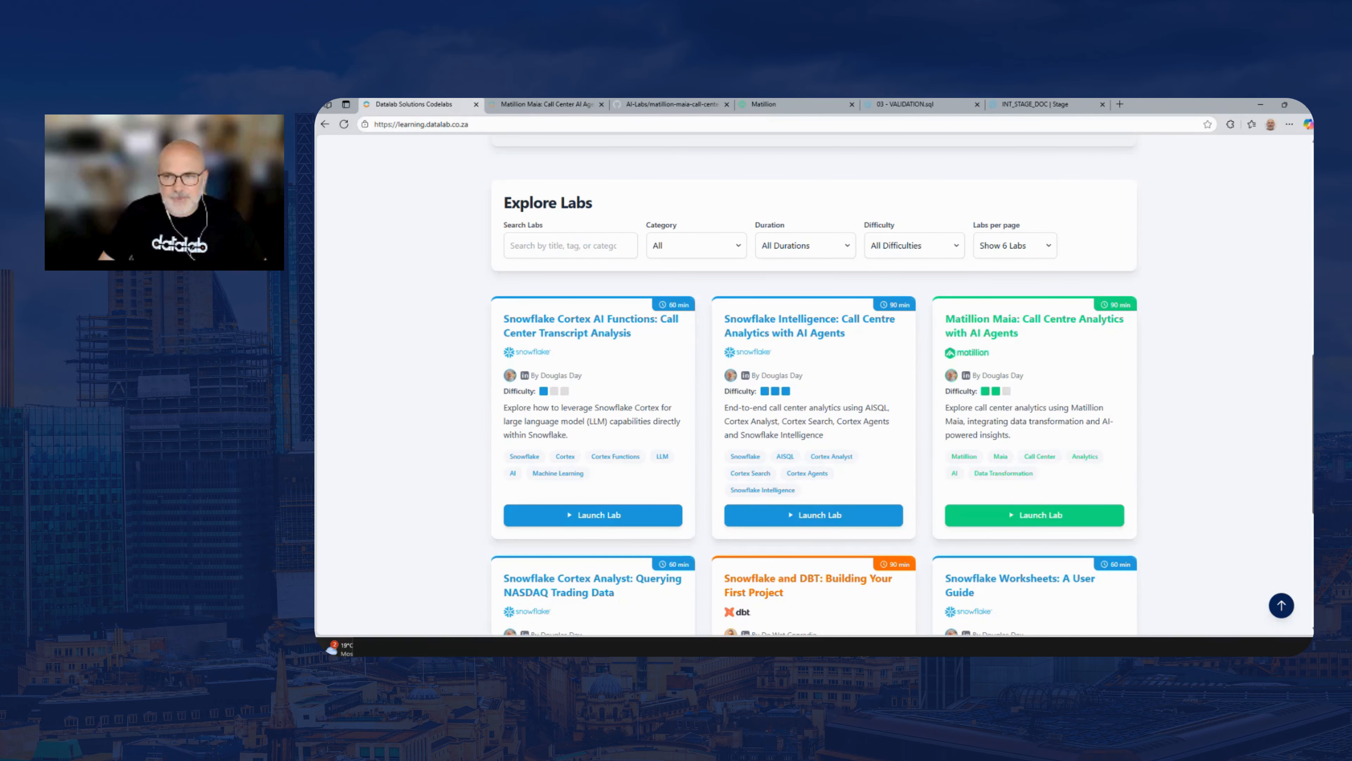
scroll(1014, 324, up, 1)
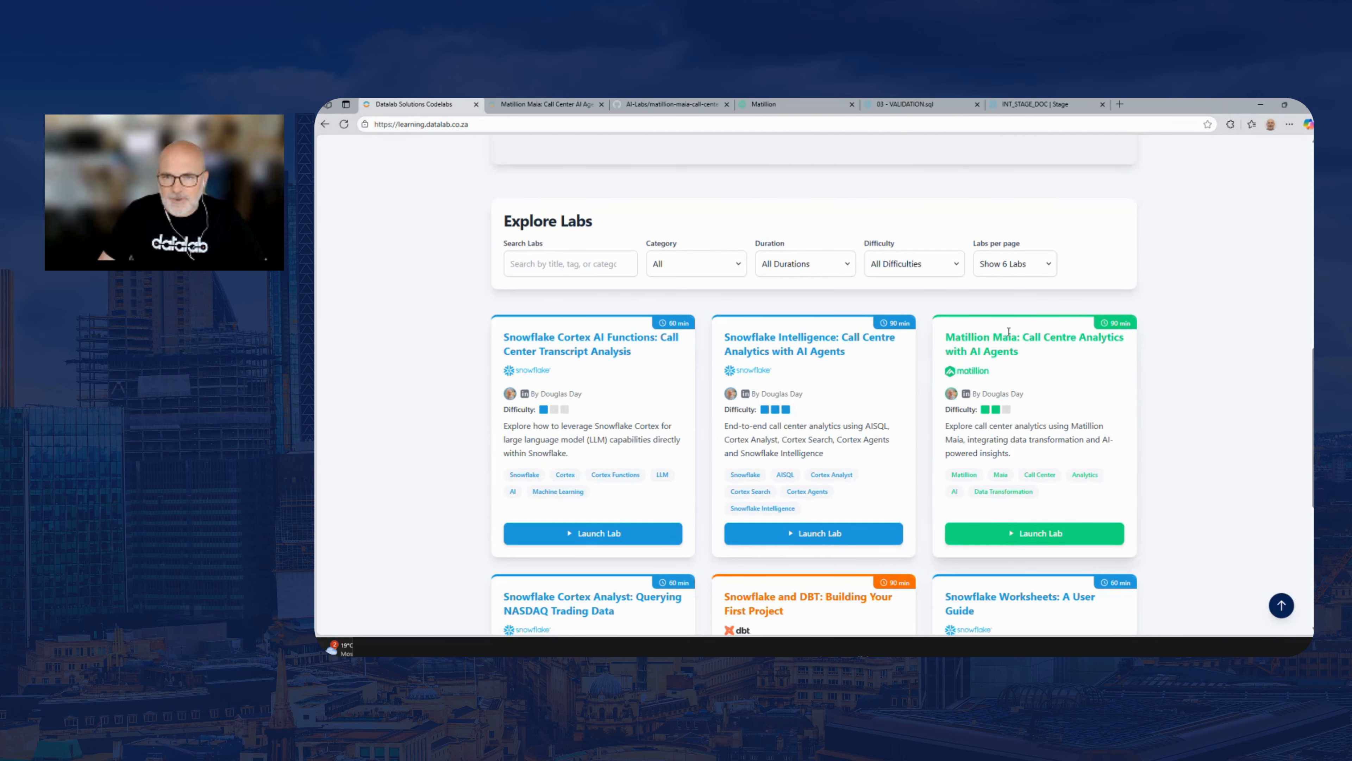
click(1042, 538)
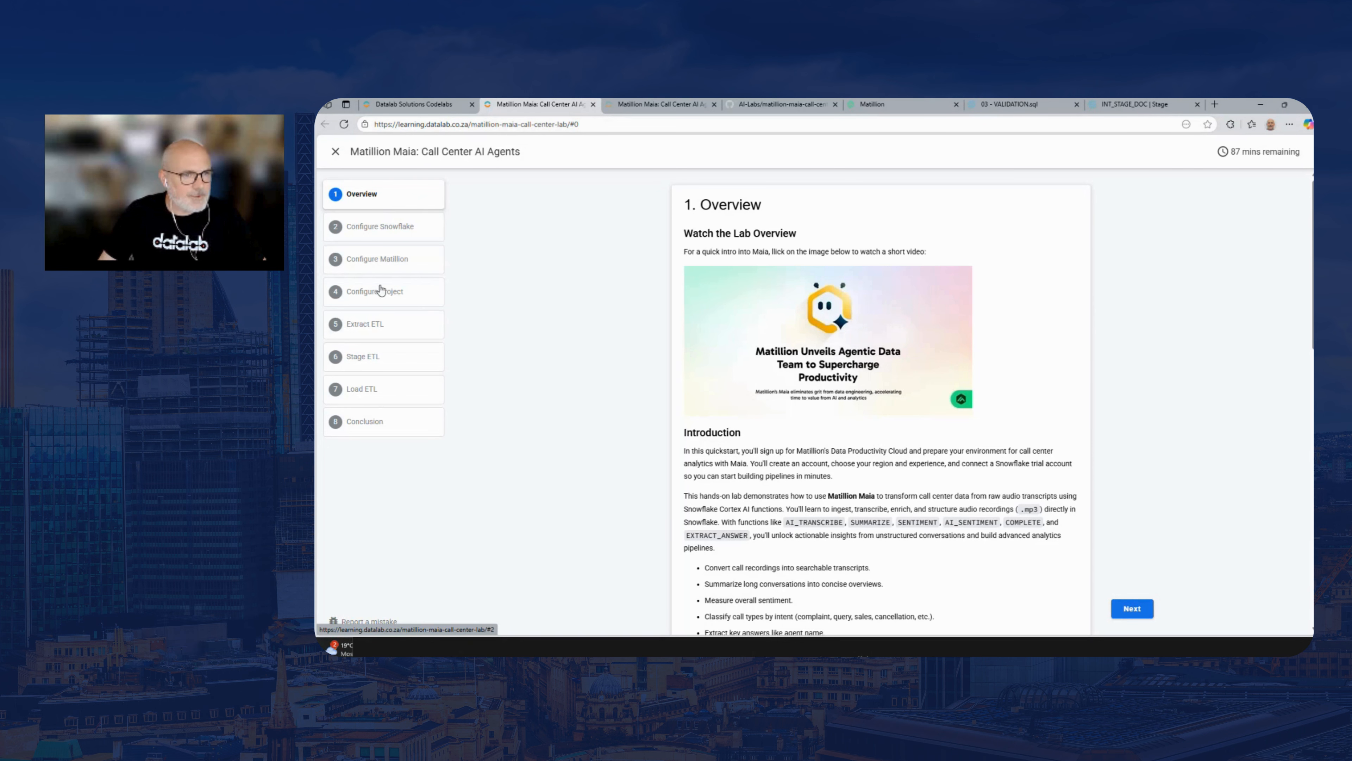
Look through the Extract ETL and Configure Snowflake sections, and review the Overview's learning topics, data warehouse design, source files and prerequisites
click(376, 327)
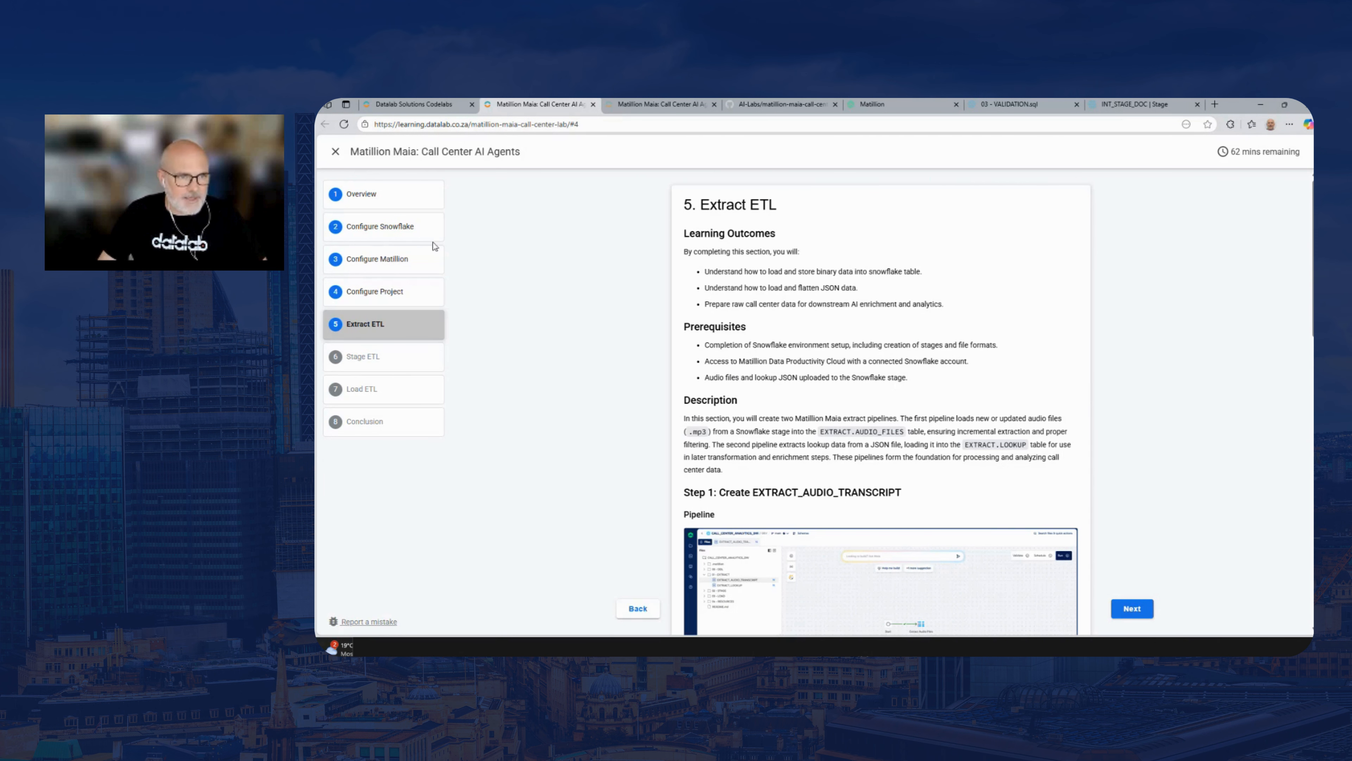
click(408, 228)
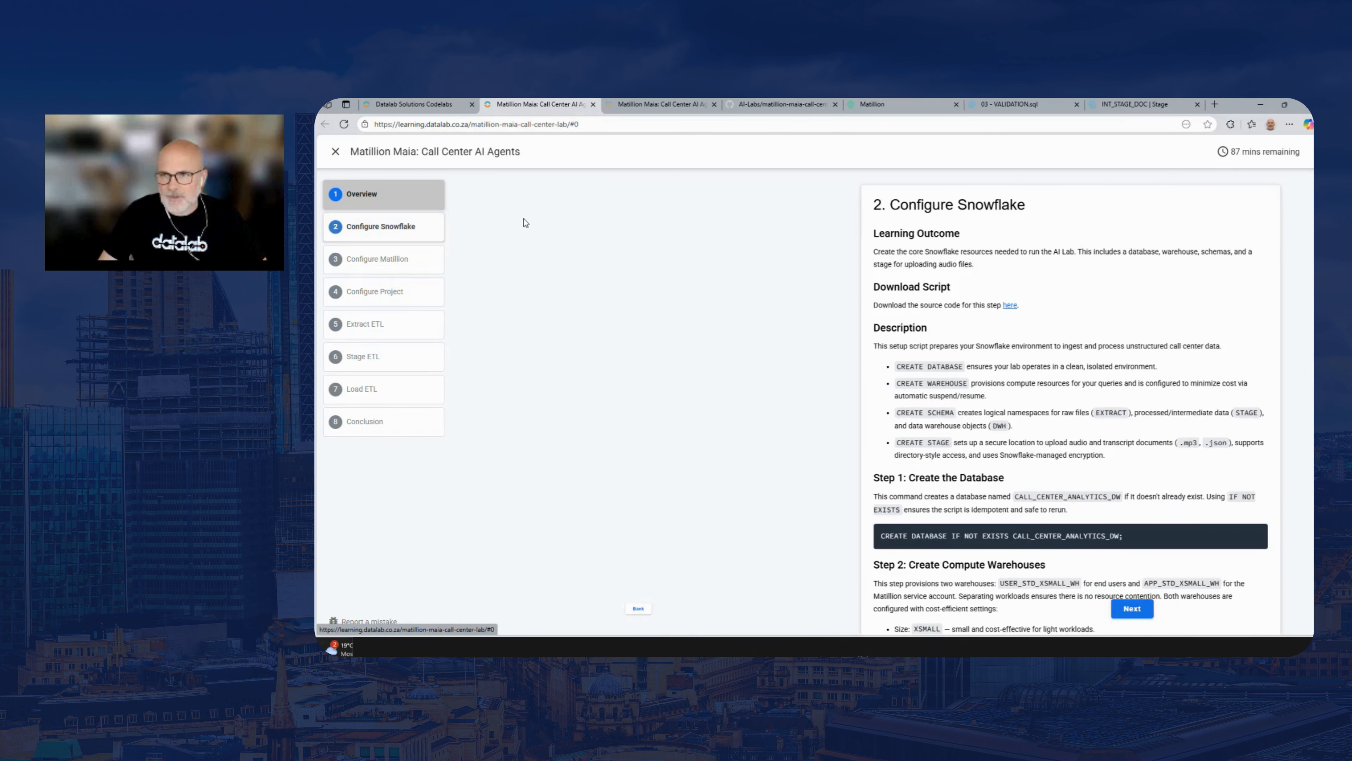
scroll(881, 399, down, 15)
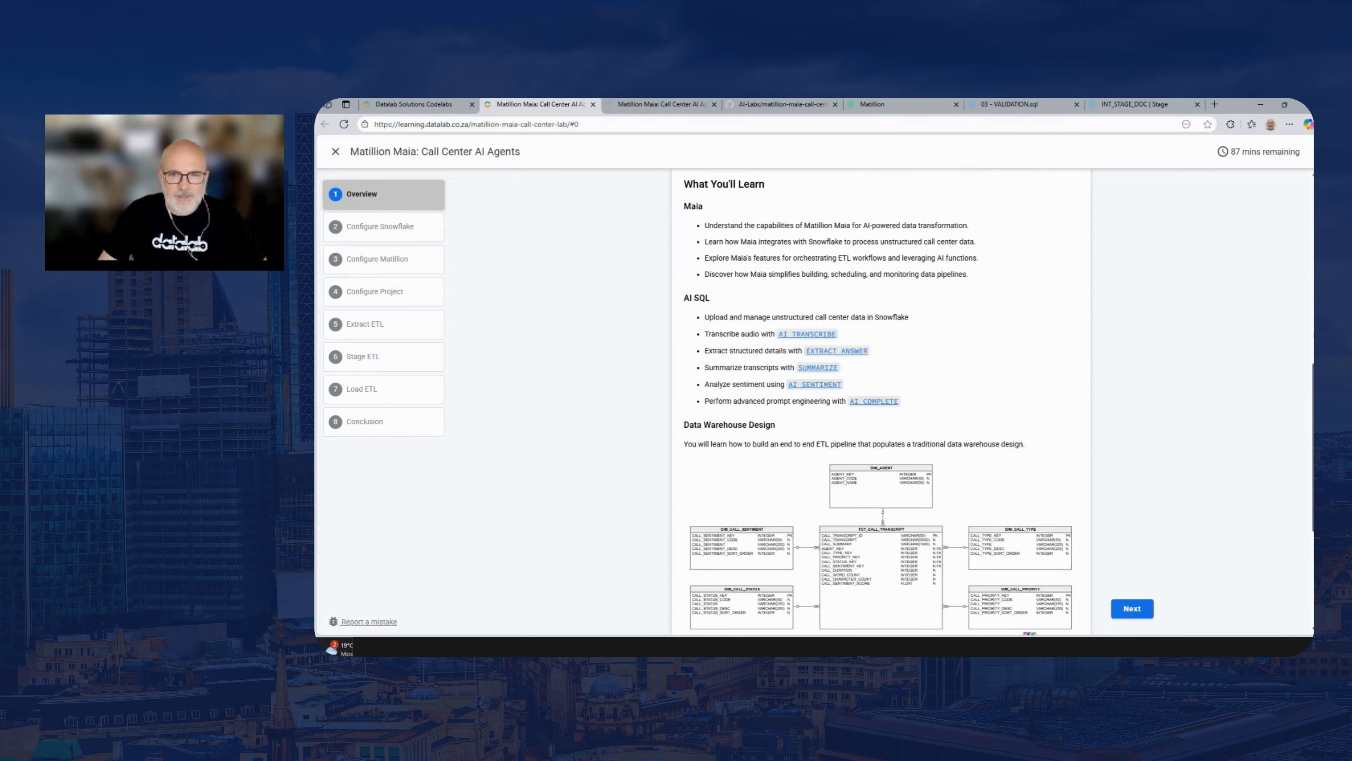
scroll(881, 400, down, 4)
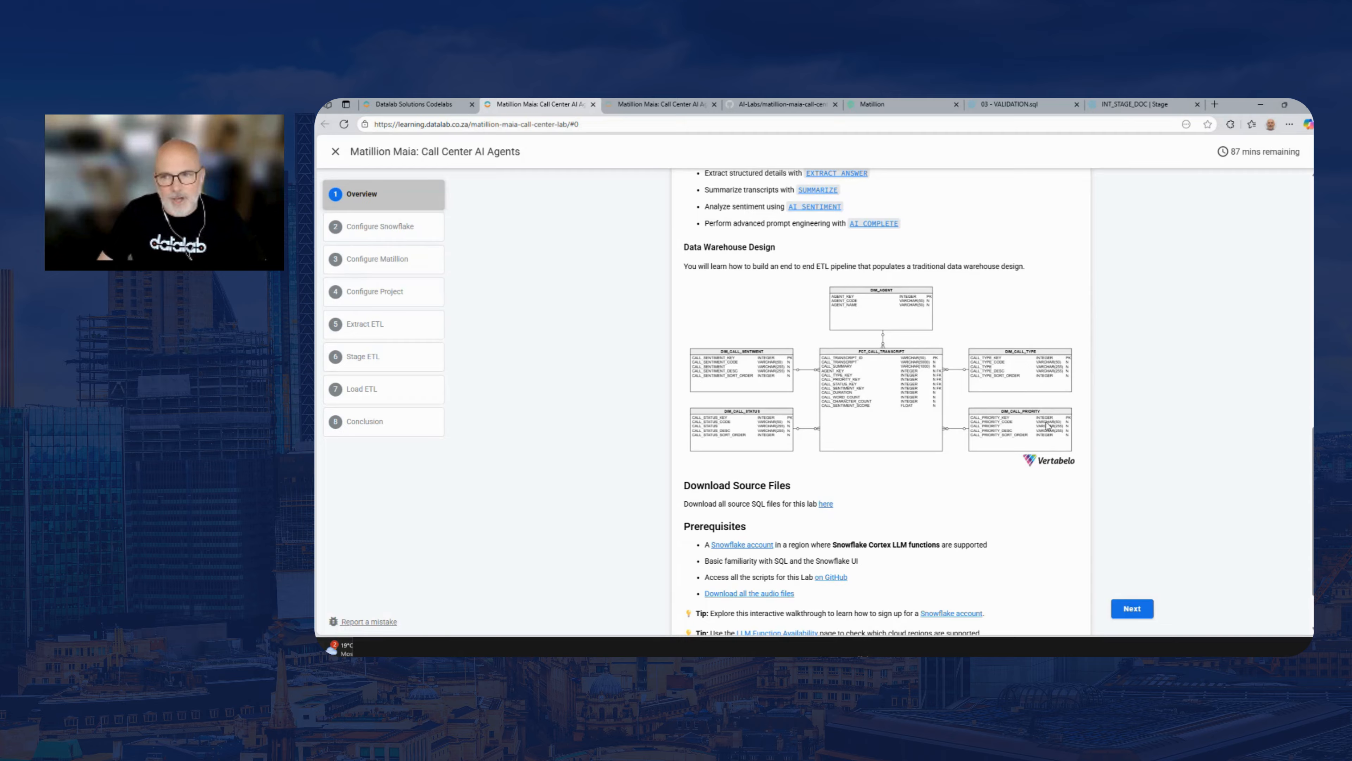
scroll(1304, 456, down, 1)
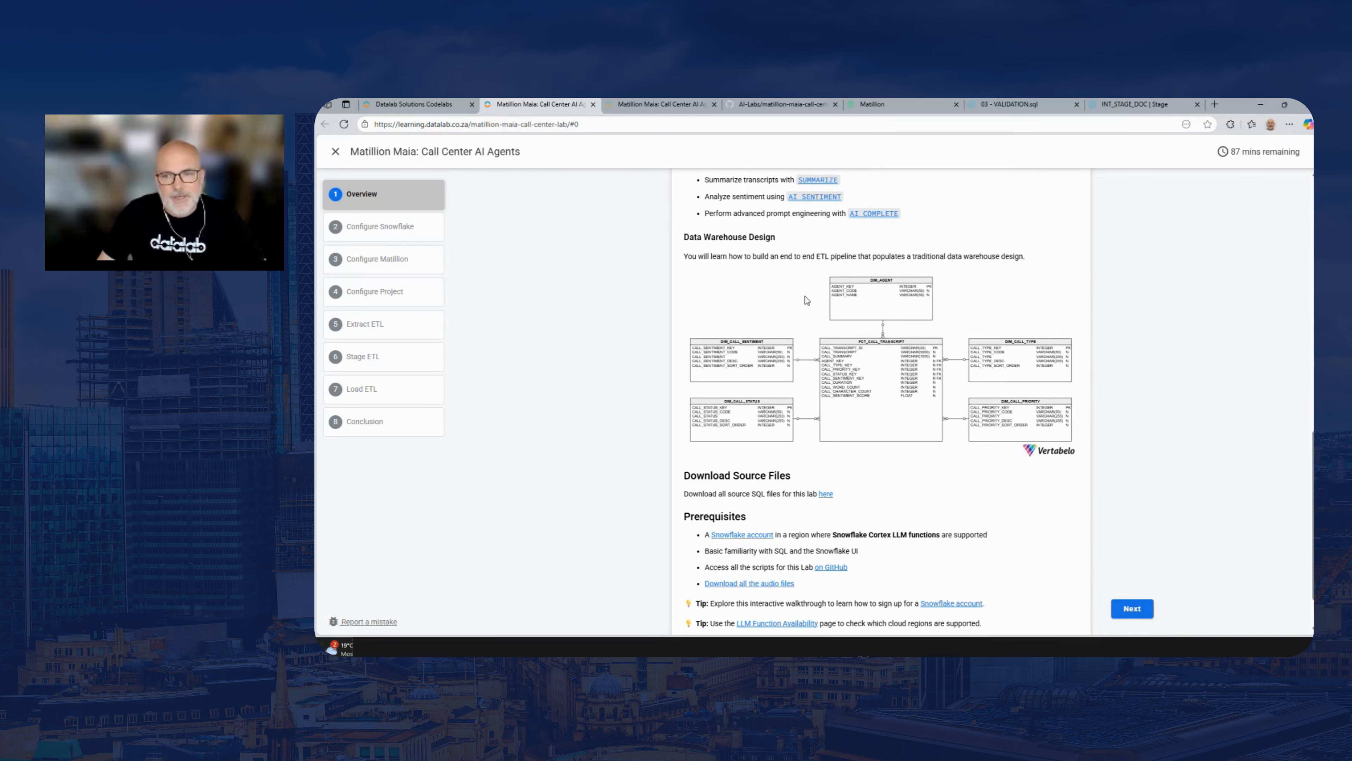
scroll(881, 400, down, 1)
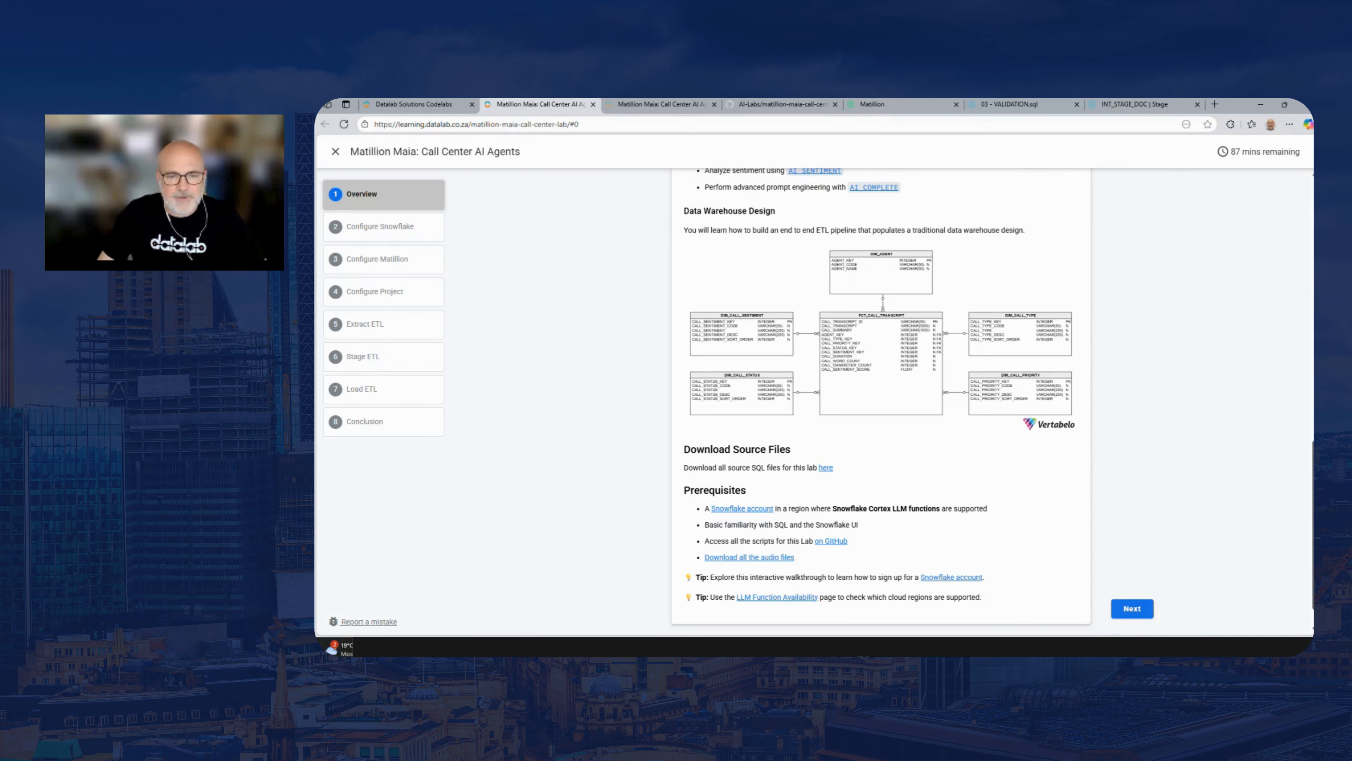
scroll(881, 400, down, 1)
scroll(881, 401, down, 1)
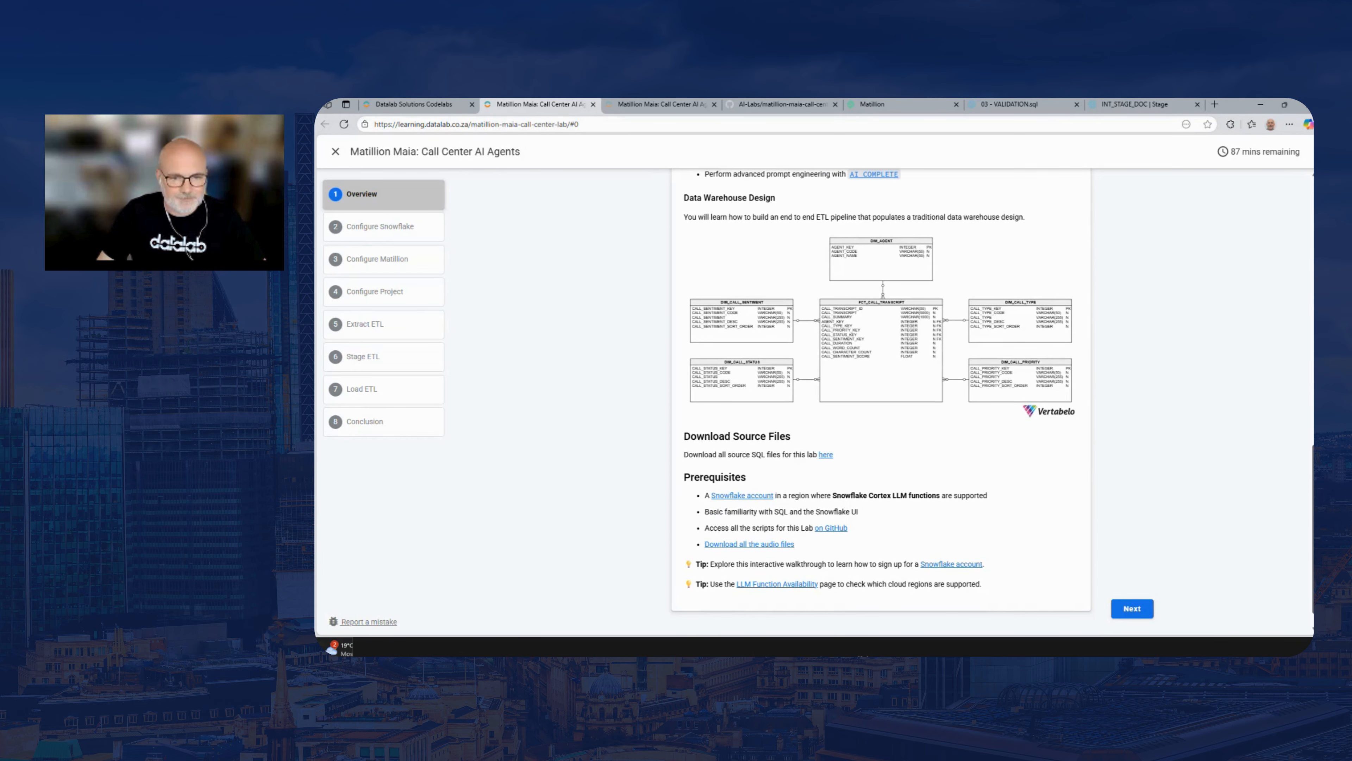
scroll(881, 401, up, 1)
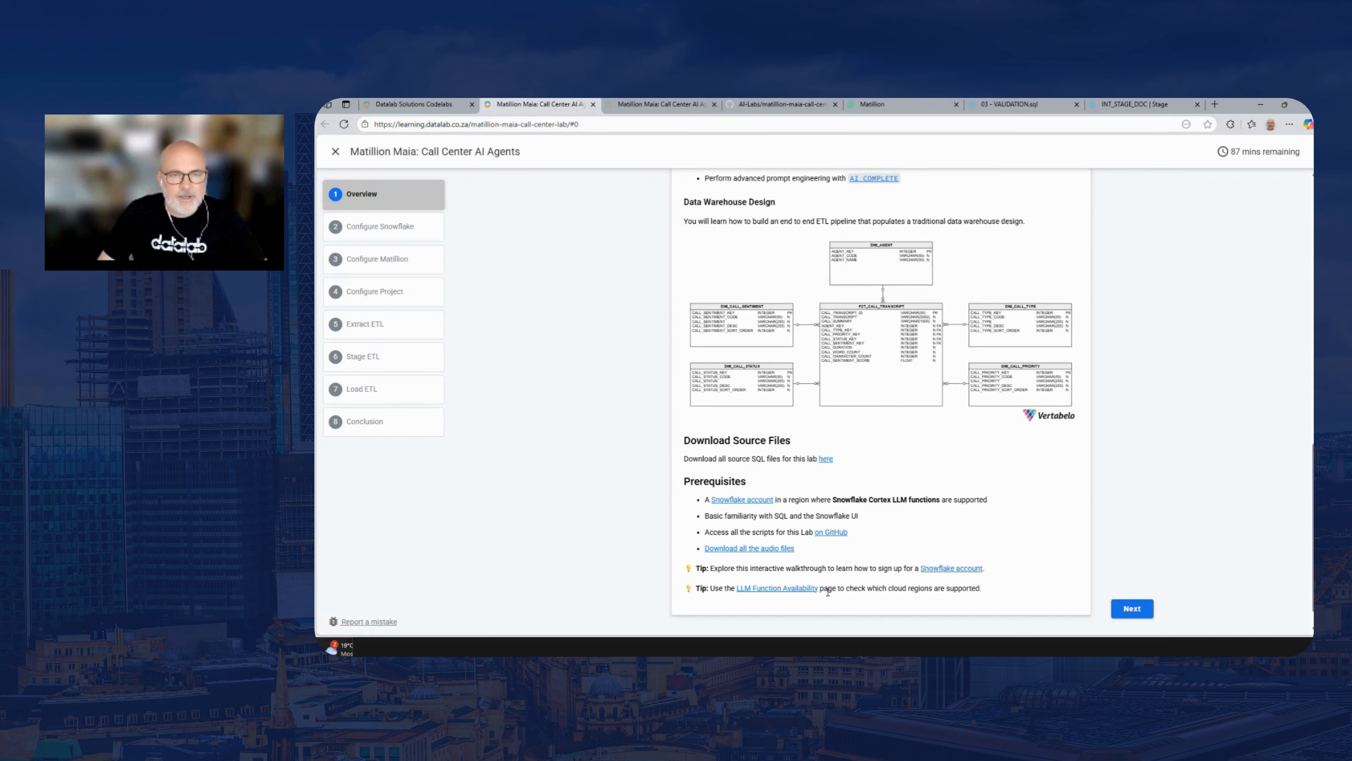
Close the duplicate lab page and browse the matillion-maia-call-center-lab folder and its assets in the AI-Labs GitHub repository
click(658, 111)
click(714, 104)
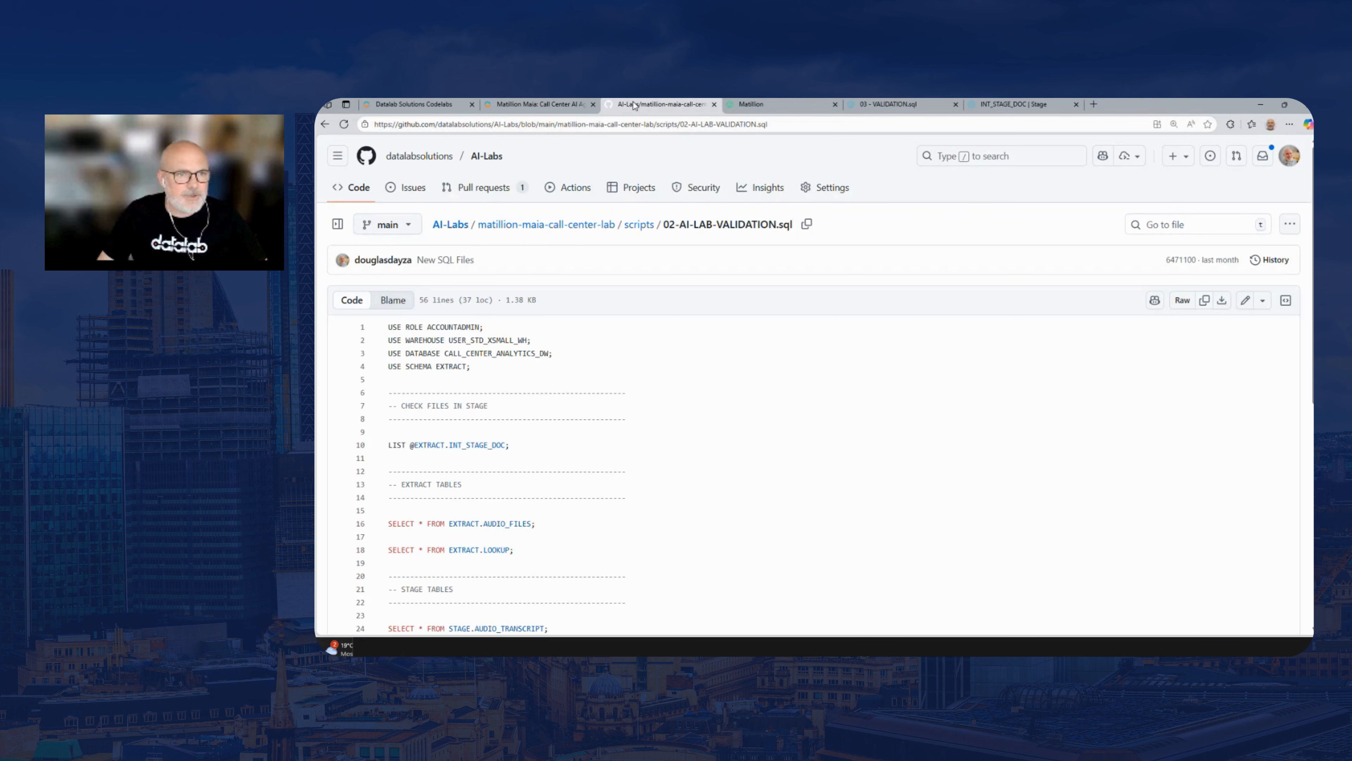
click(455, 226)
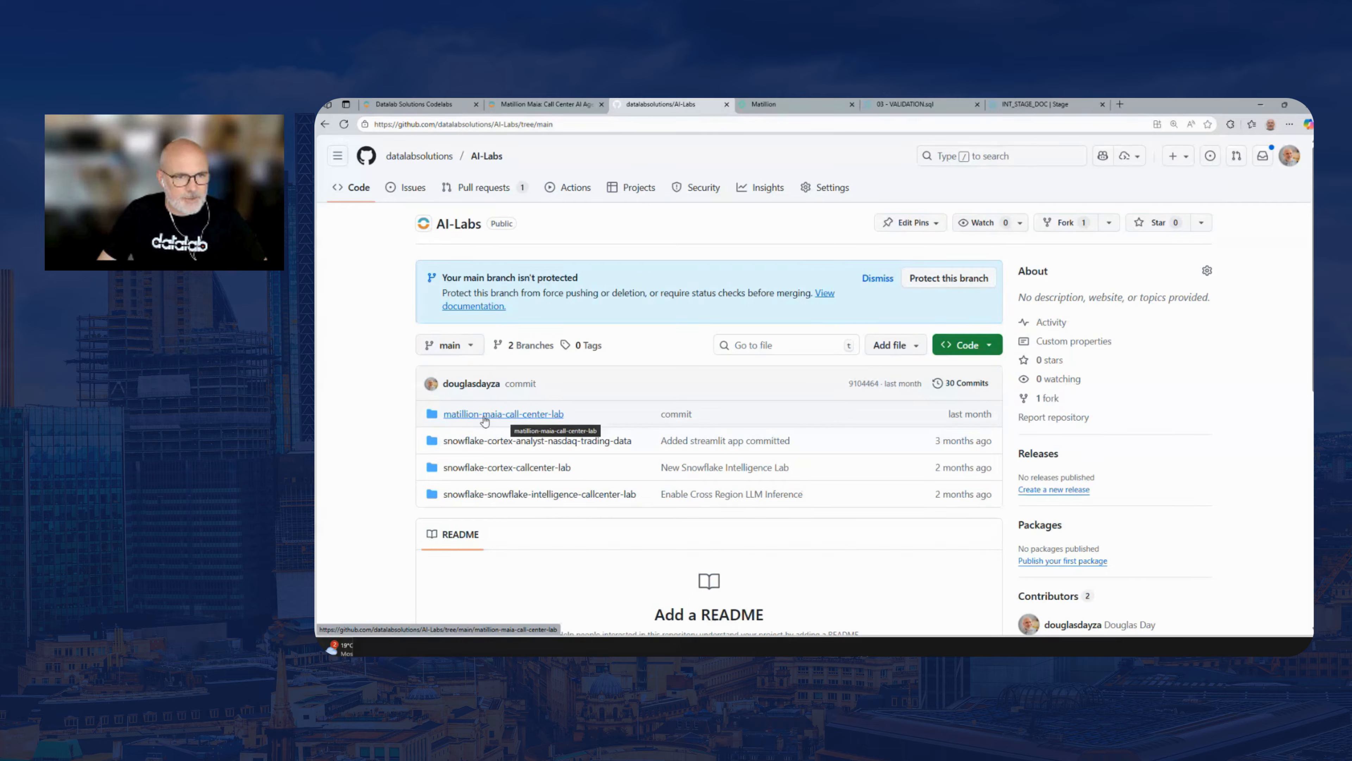
click(534, 419)
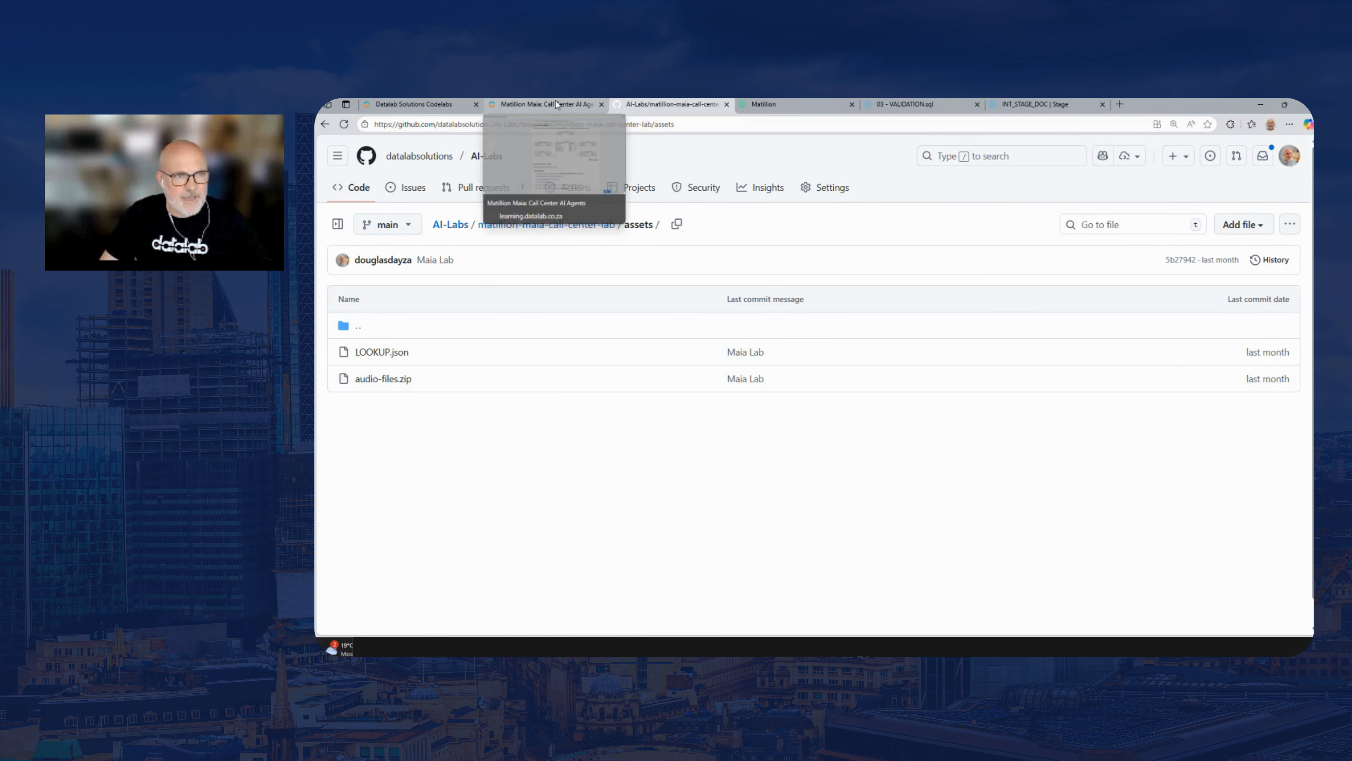
click(325, 124)
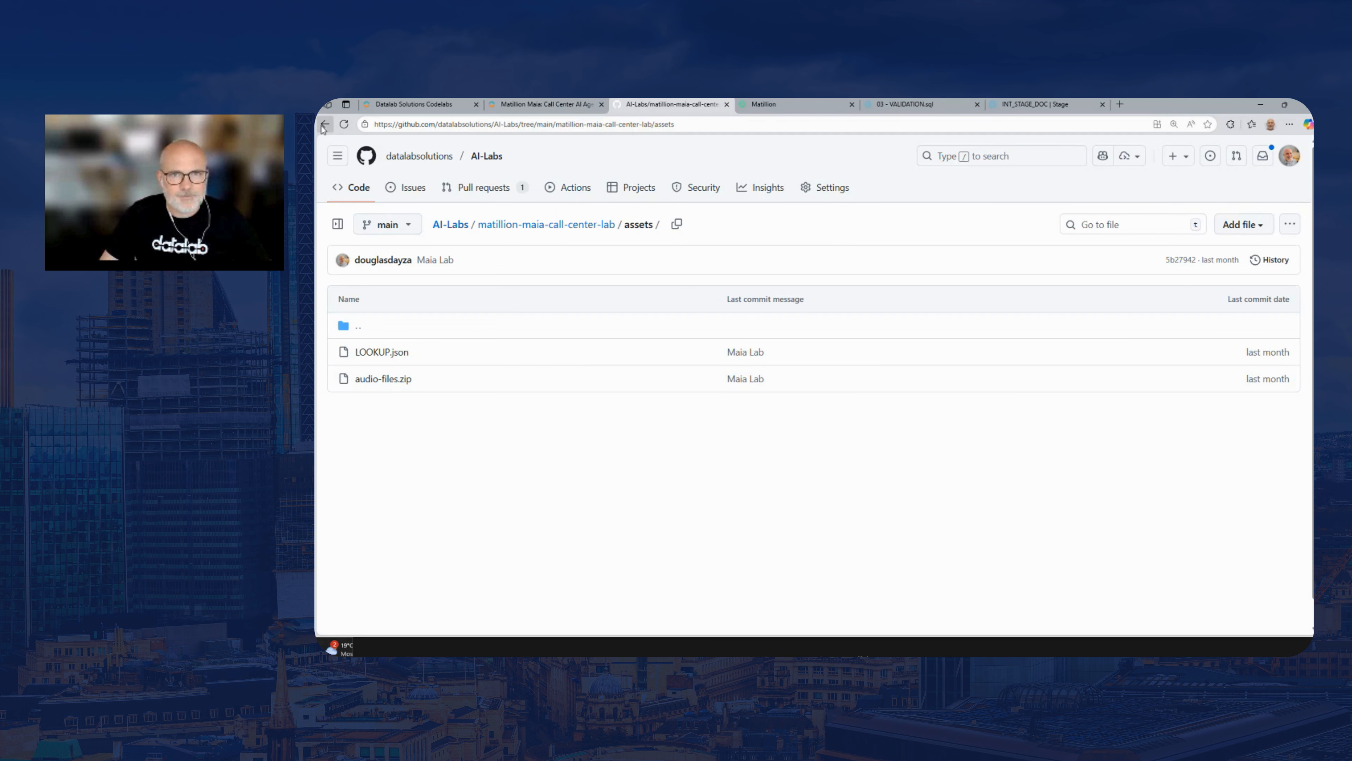
Switch to Matillion, open the MAIA LAB project, look over its branches and open BRANCH_00
click(767, 104)
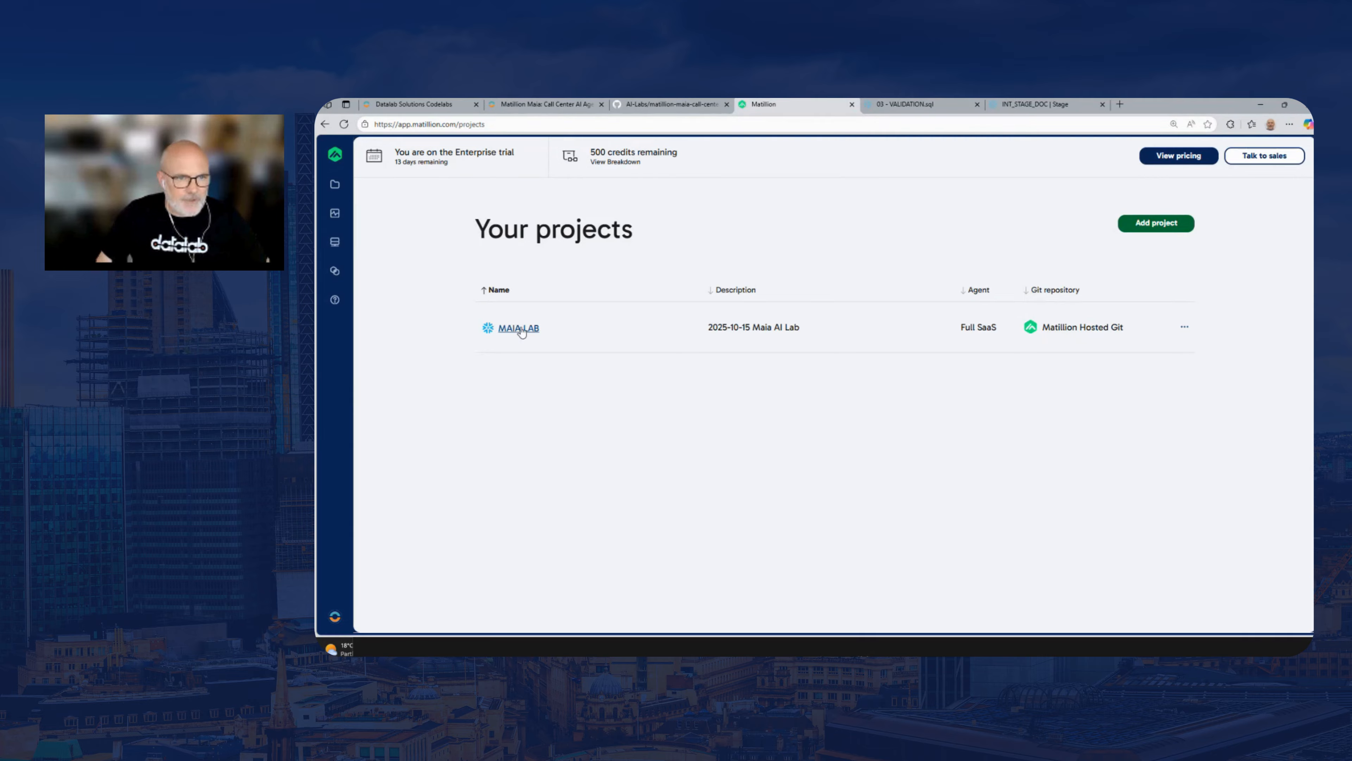
click(512, 334)
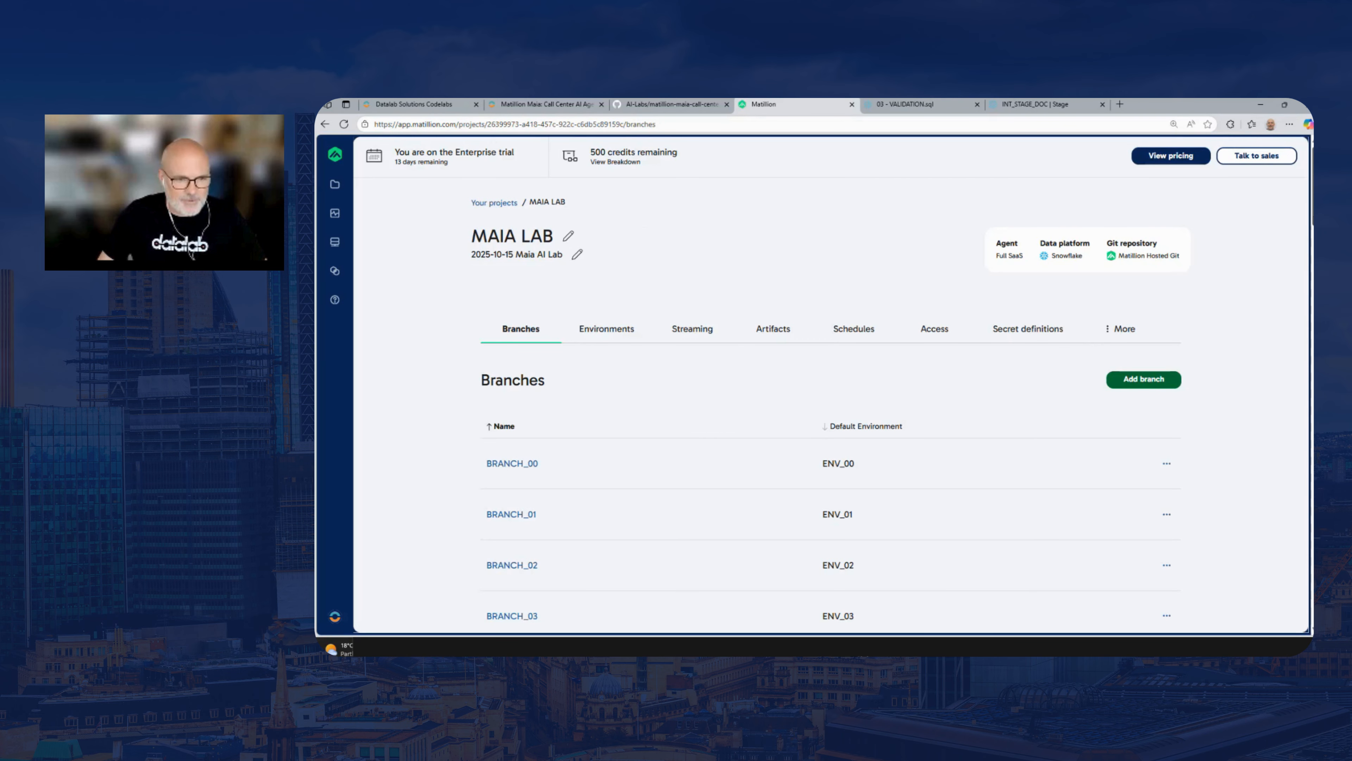
scroll(833, 378, down, 6)
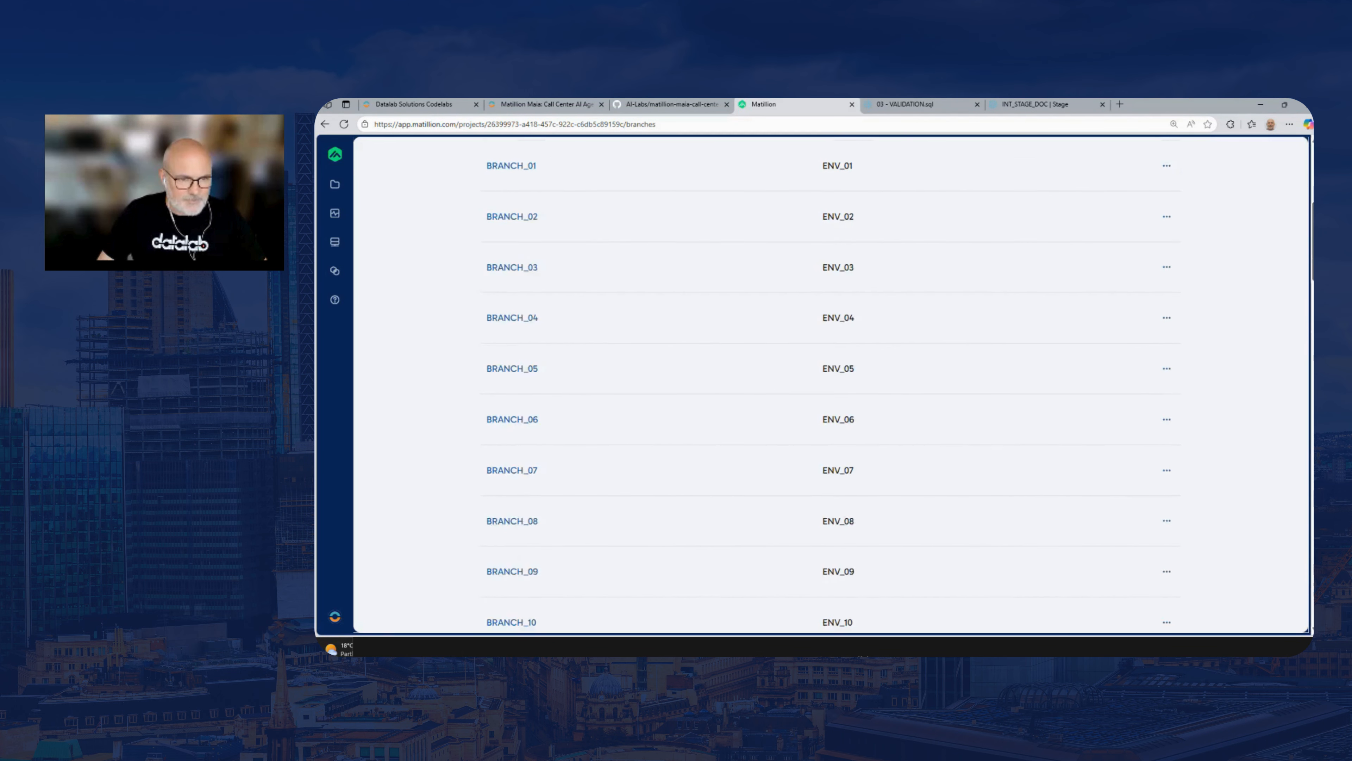
scroll(832, 378, down, 20)
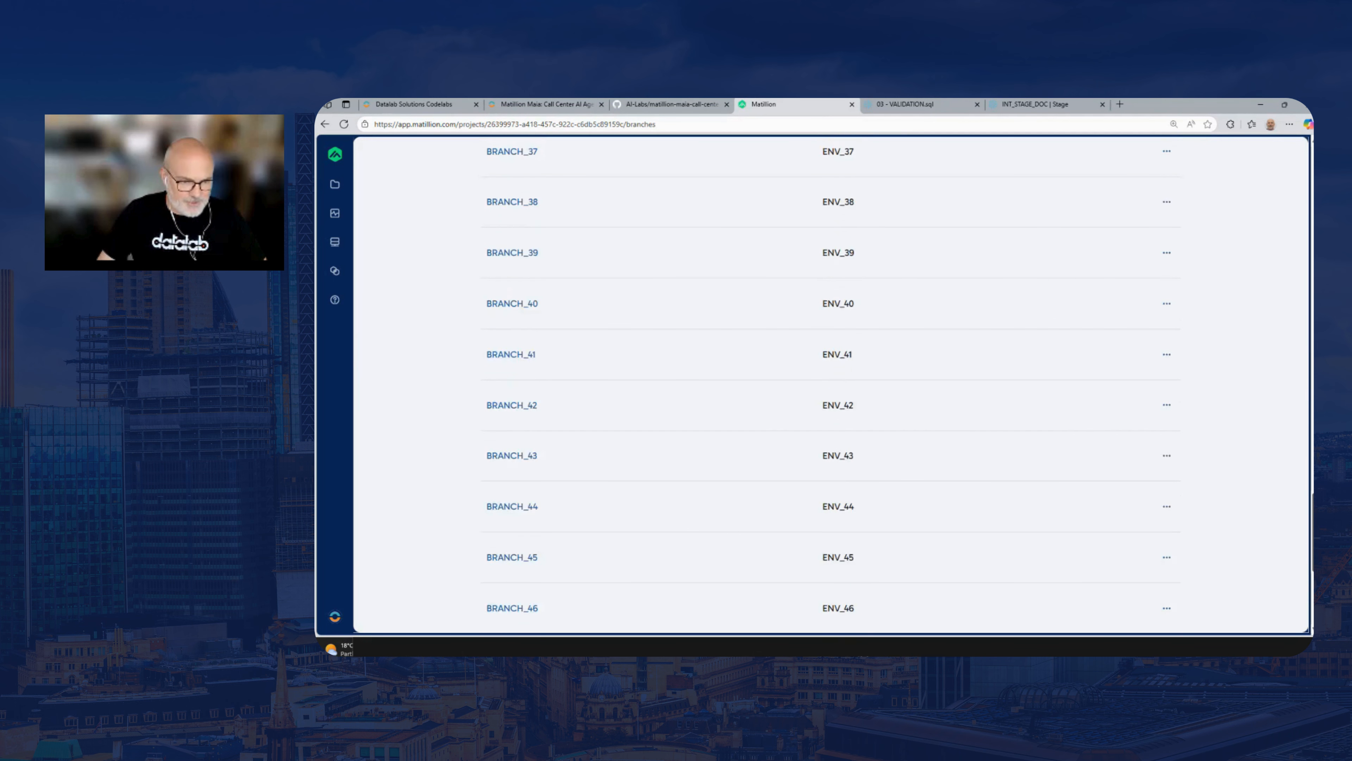
scroll(832, 378, down, 3)
drag(1310, 596, 1308, 245)
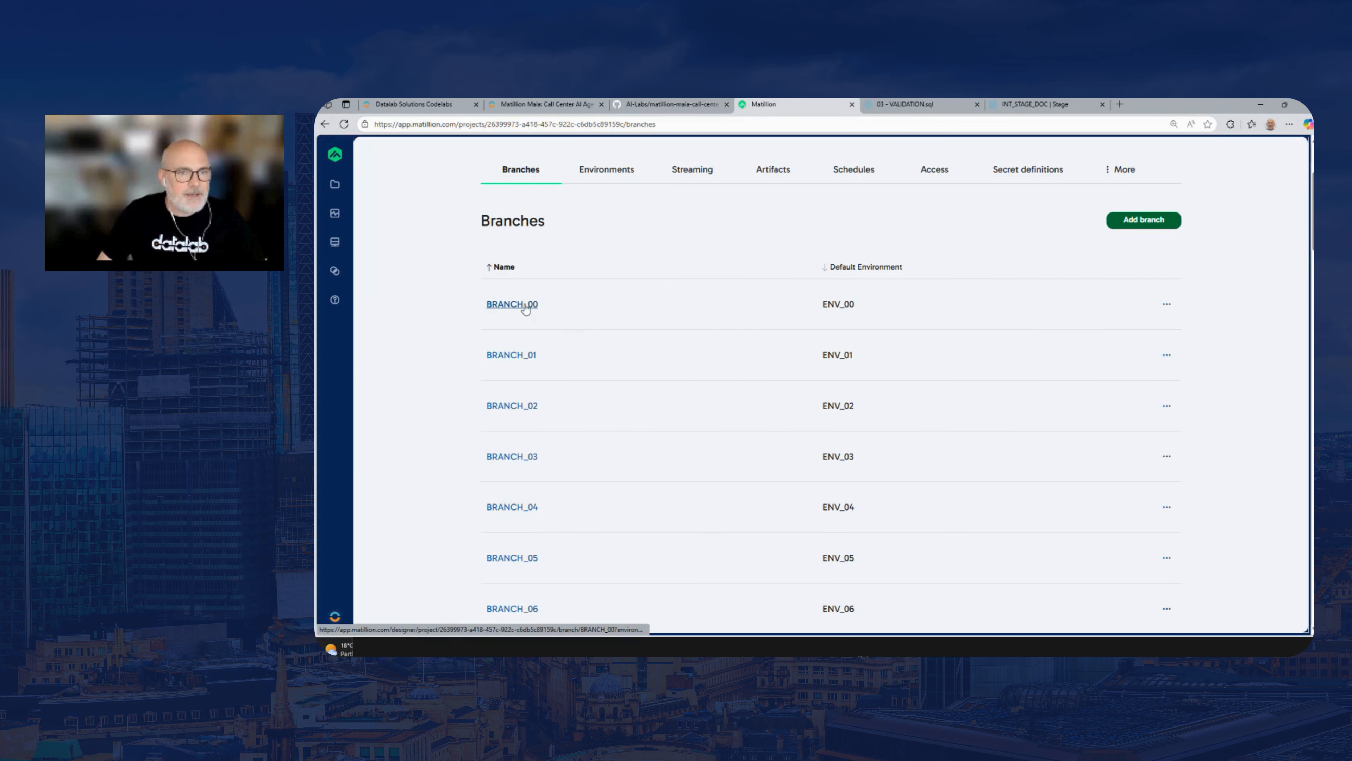
click(514, 304)
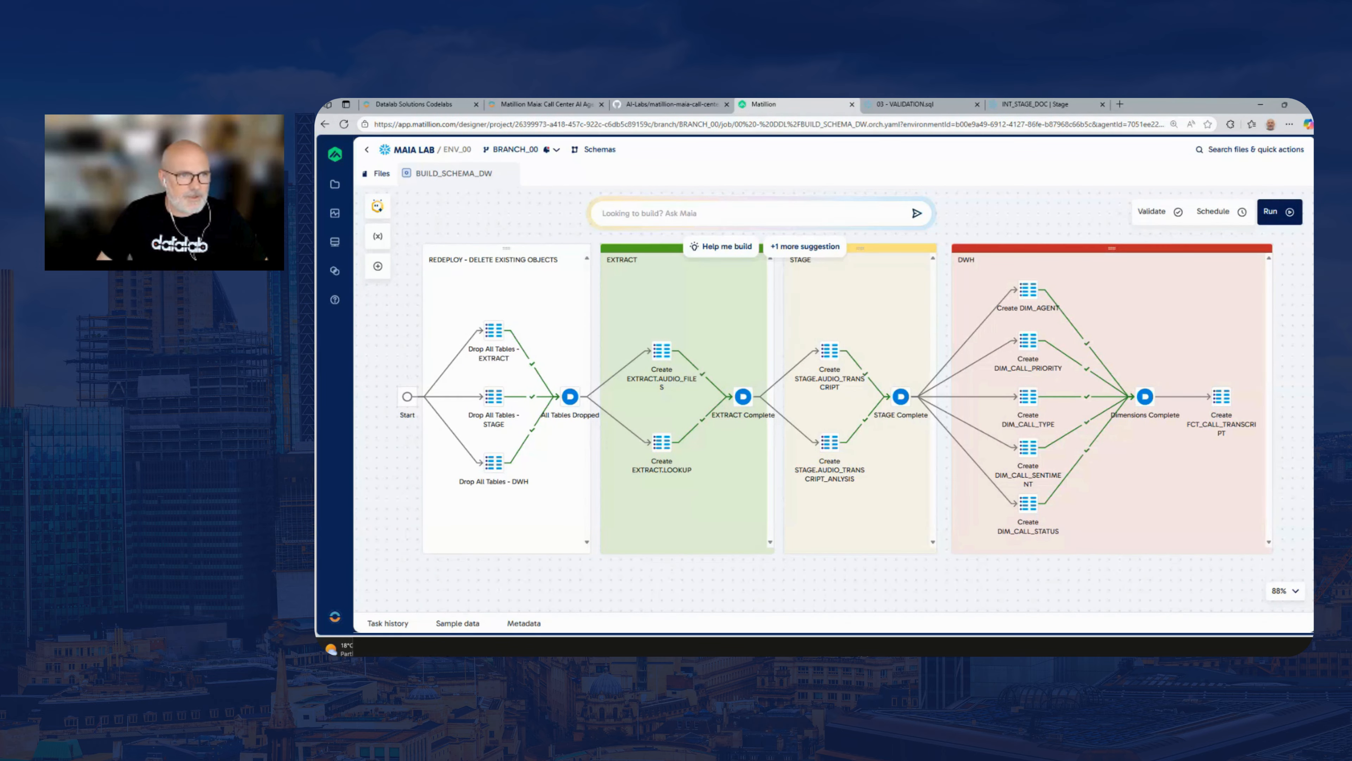
Close the BUILD_SCHEMA_DW pipeline and collapse the 00 - DDL folder in the project files
click(380, 178)
click(507, 173)
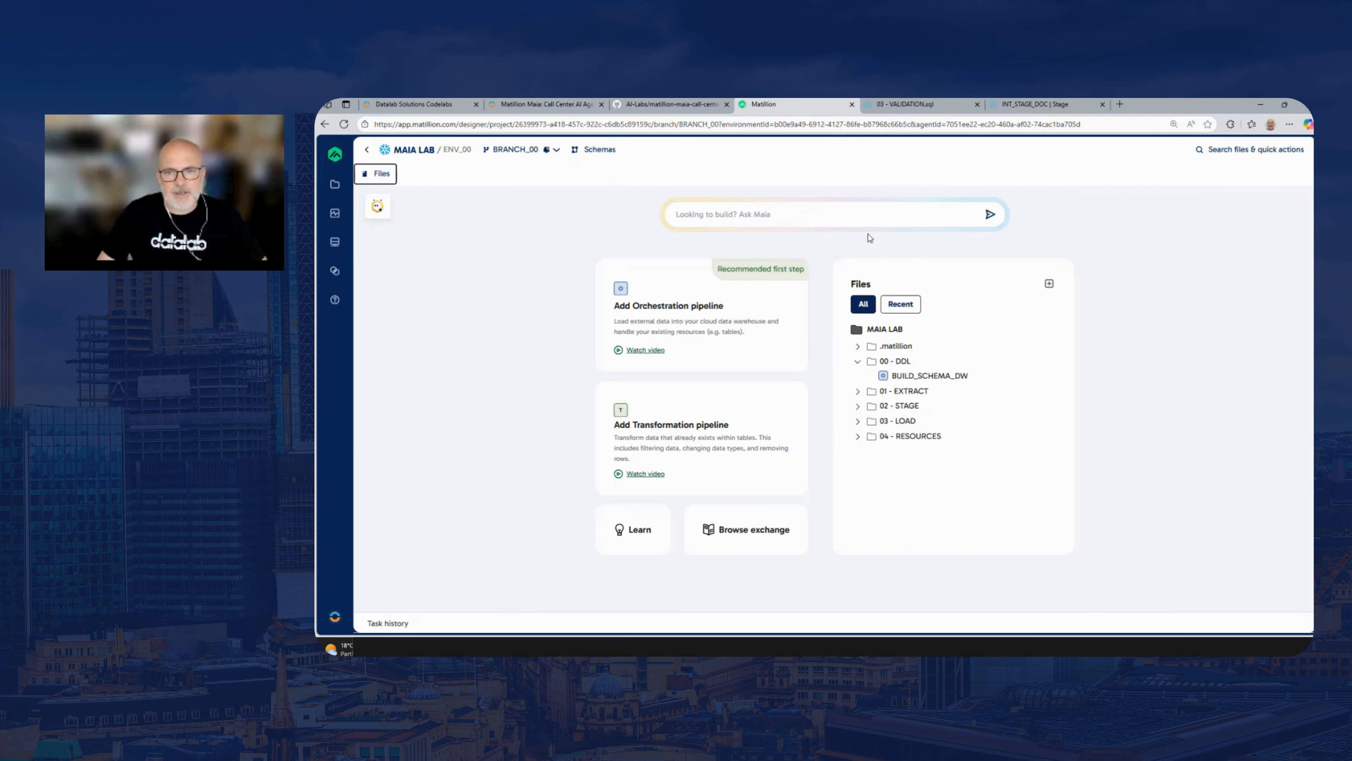
click(857, 362)
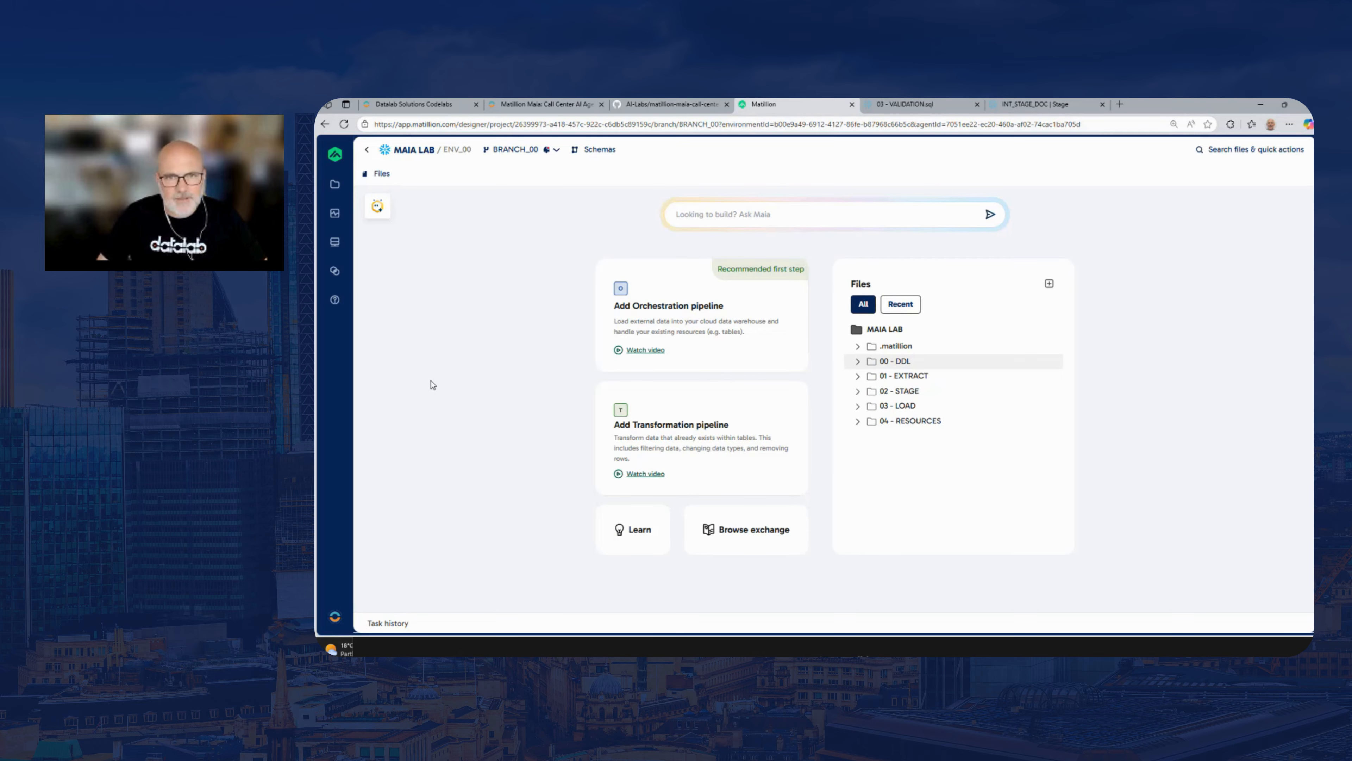
Switch to the Snowflake workspace with 03 - VALIDATION.sql and enlarge the SQL editor area above the results
click(900, 106)
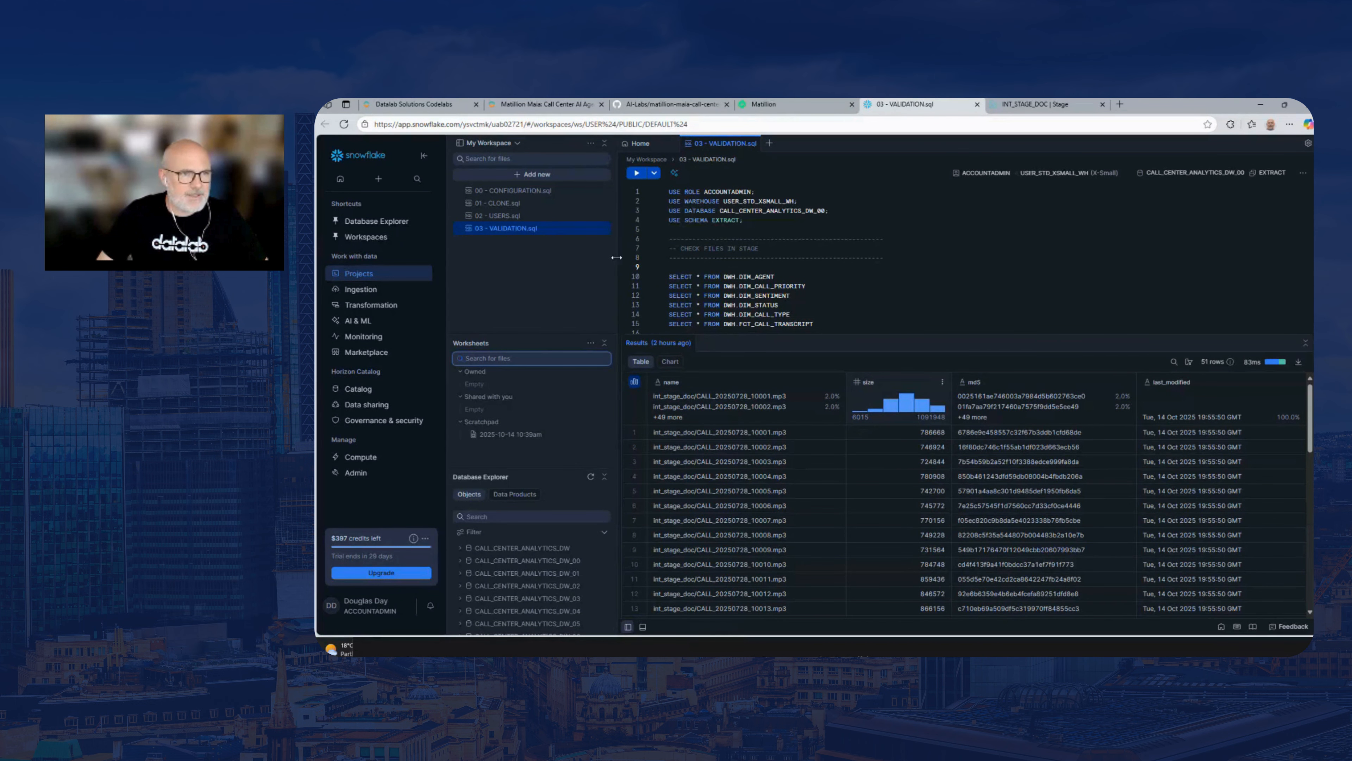
mouse_move(378, 321)
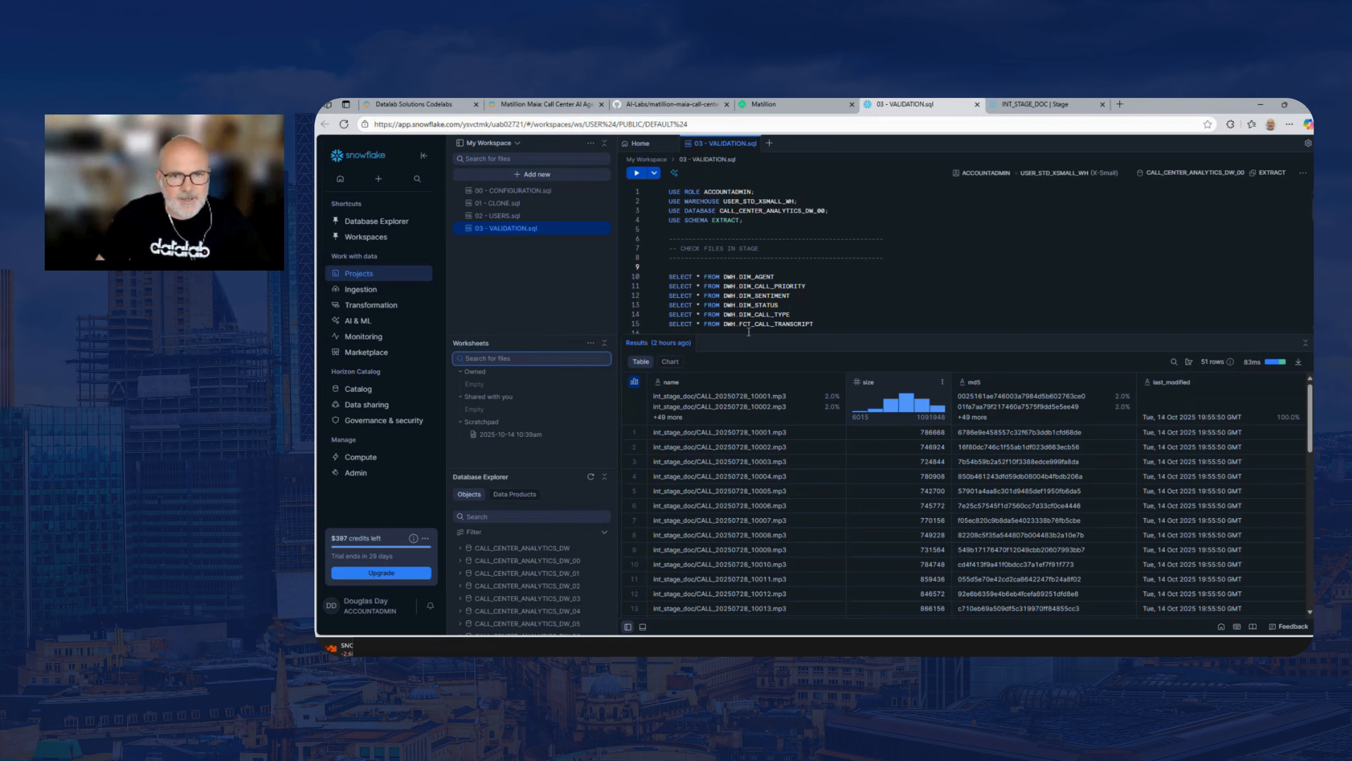
drag(752, 334, 752, 384)
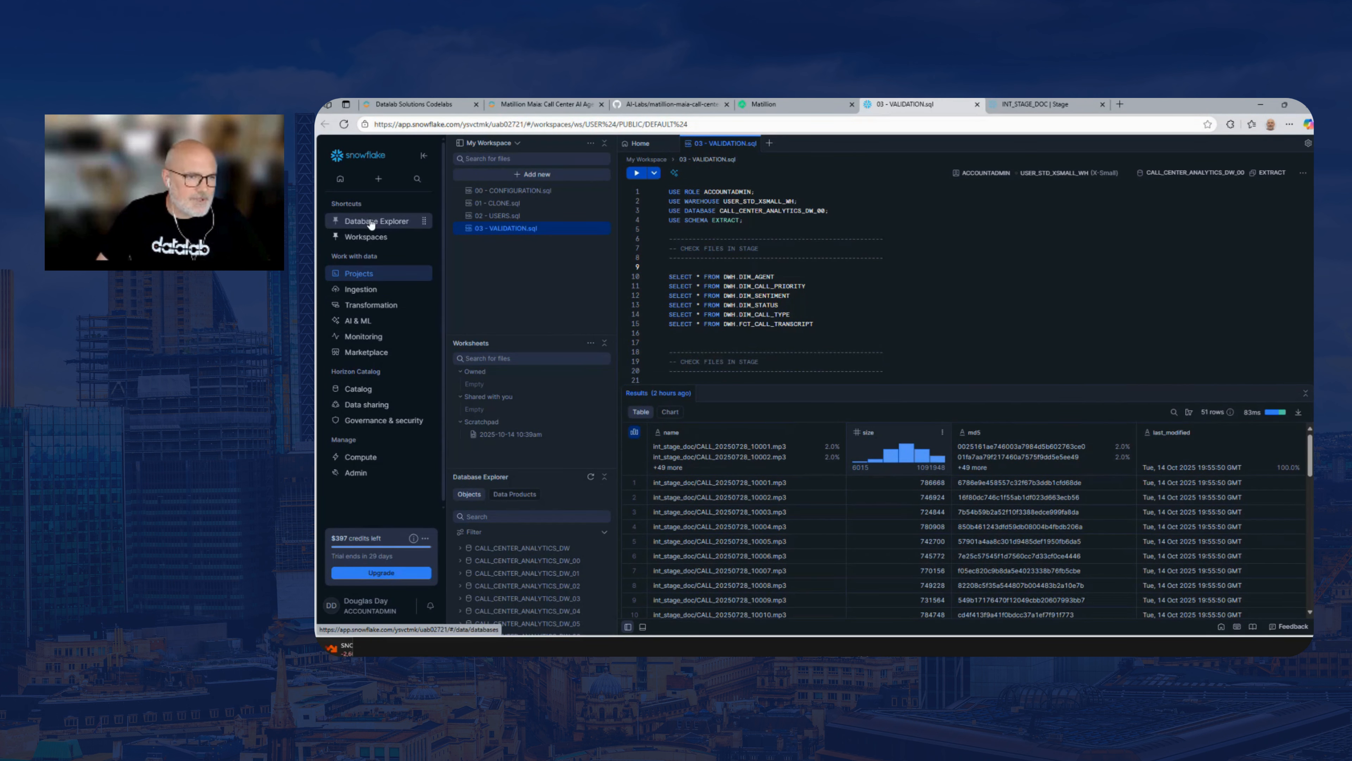
Open the catalog's Database Explorer in a separate browser tab and show that tab
mouse_move(380, 473)
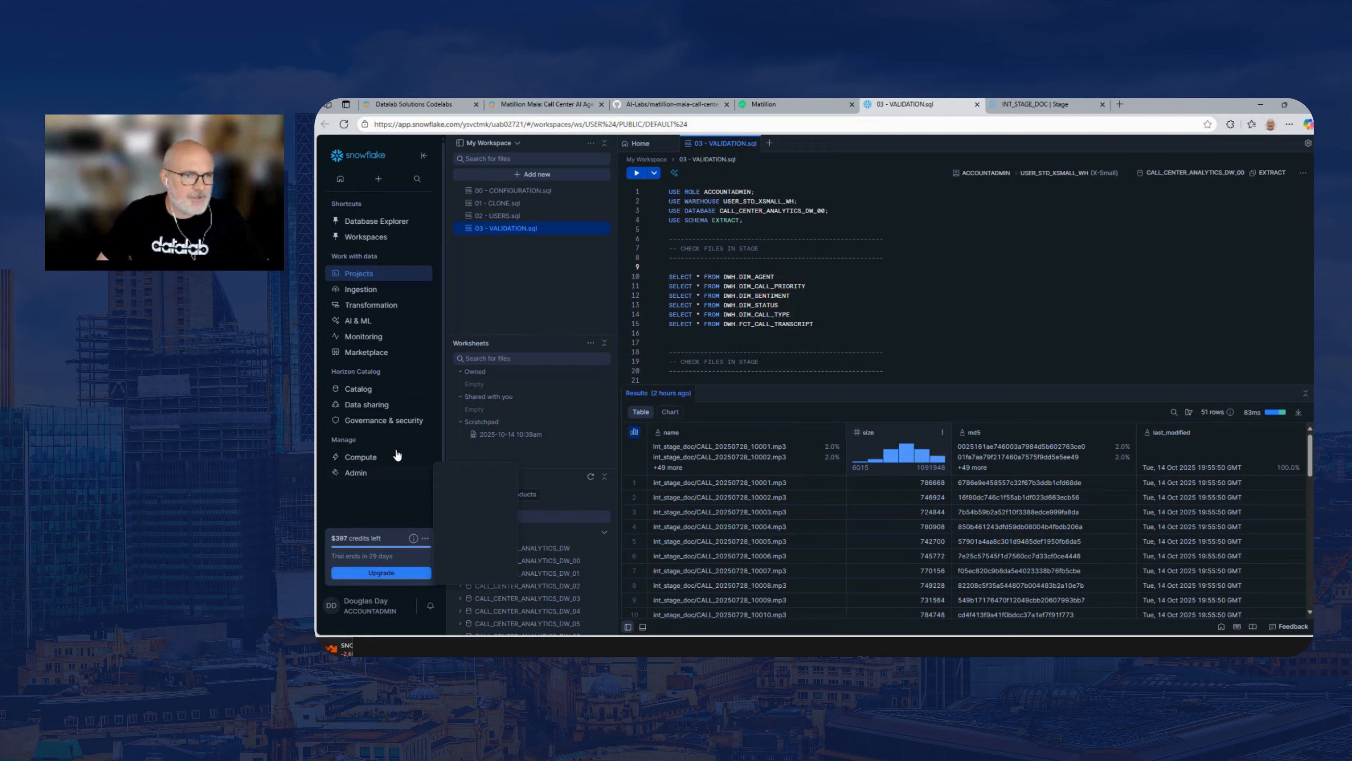
mouse_move(367, 392)
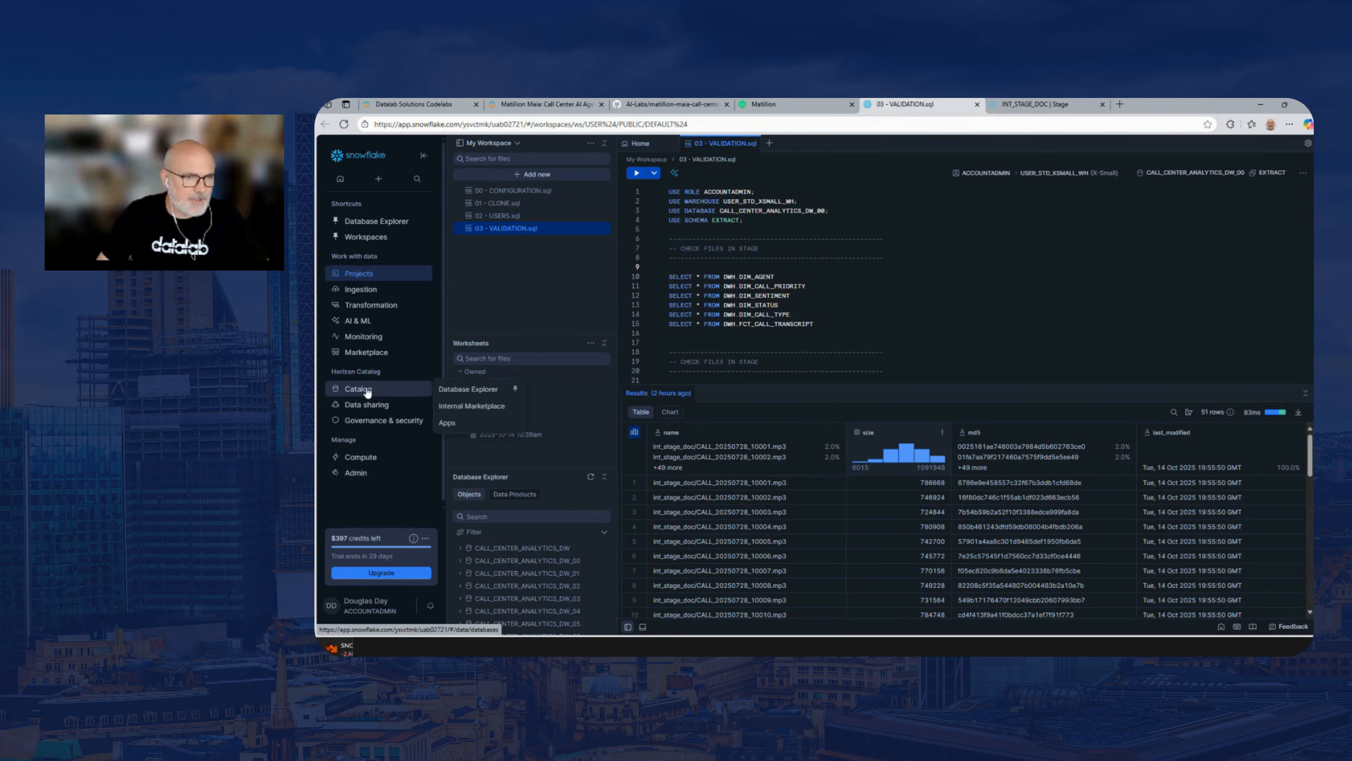
right_click(464, 393)
click(498, 400)
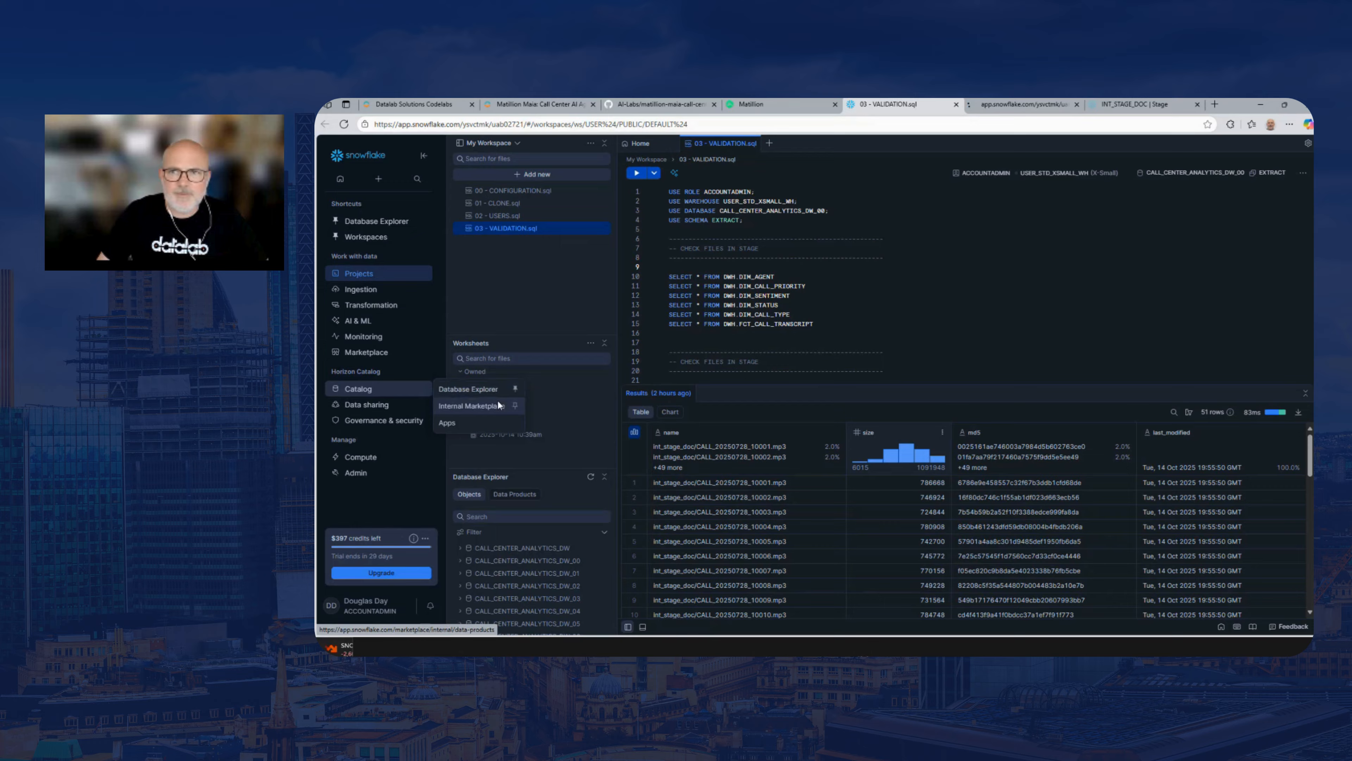
click(1003, 107)
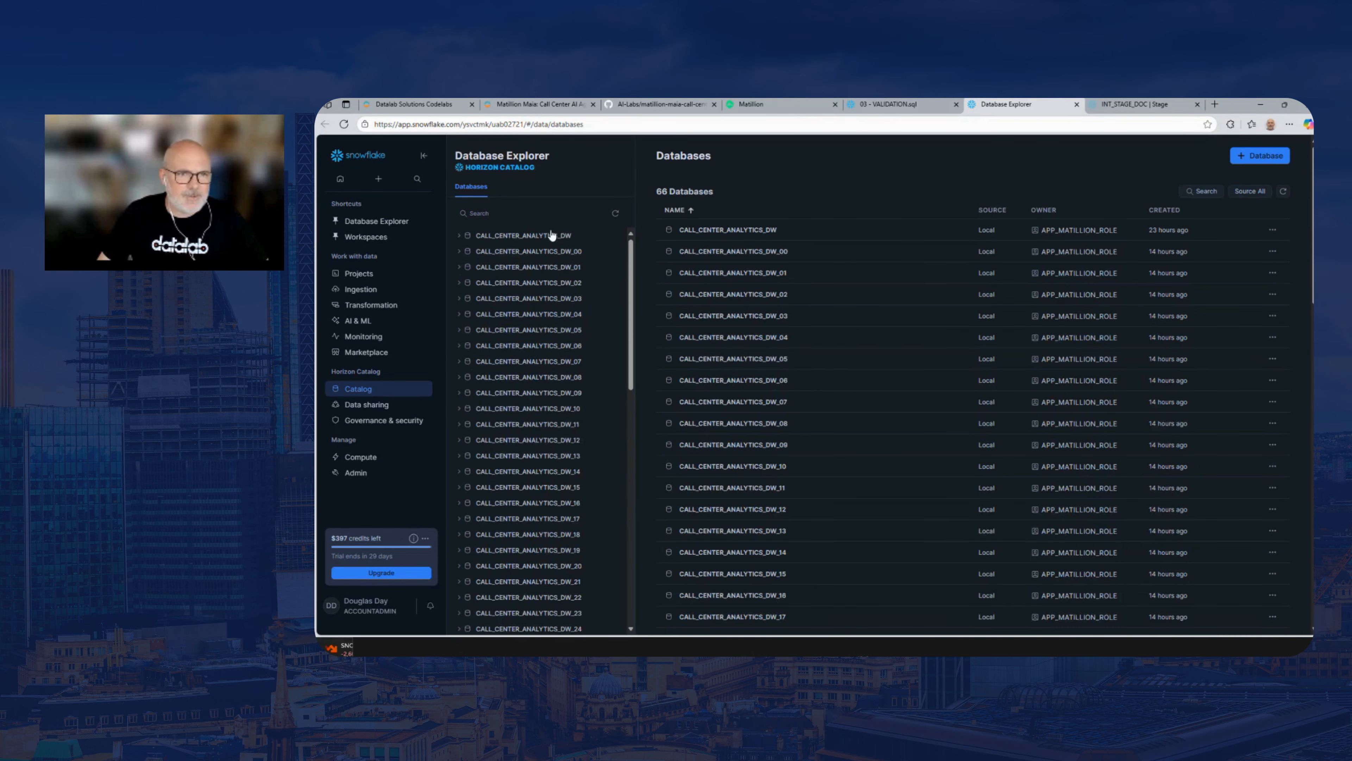
Look through the list of call center analytics databases and inspect the schemas in CALL_CENTER_ANALYTICS_DW_03
drag(630, 258, 632, 369)
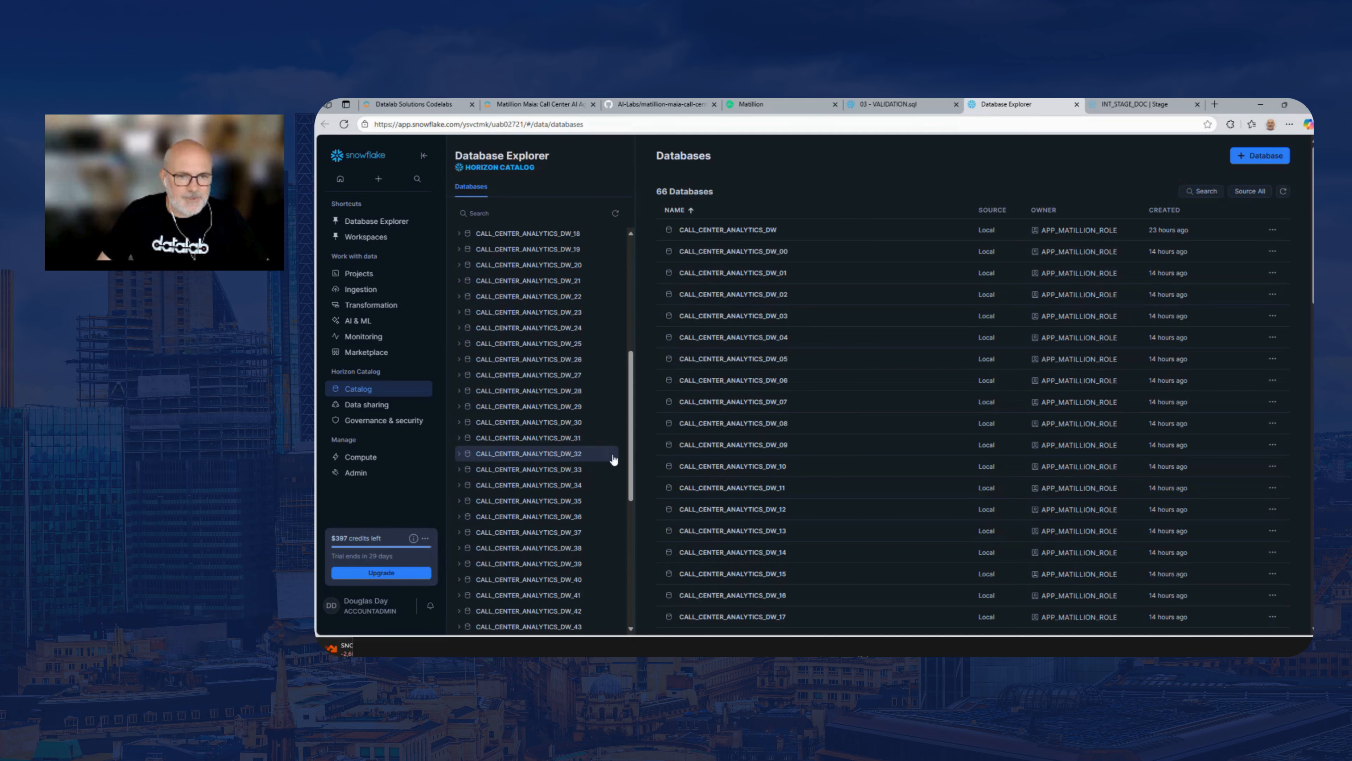
drag(629, 445, 632, 414)
drag(632, 349, 616, 272)
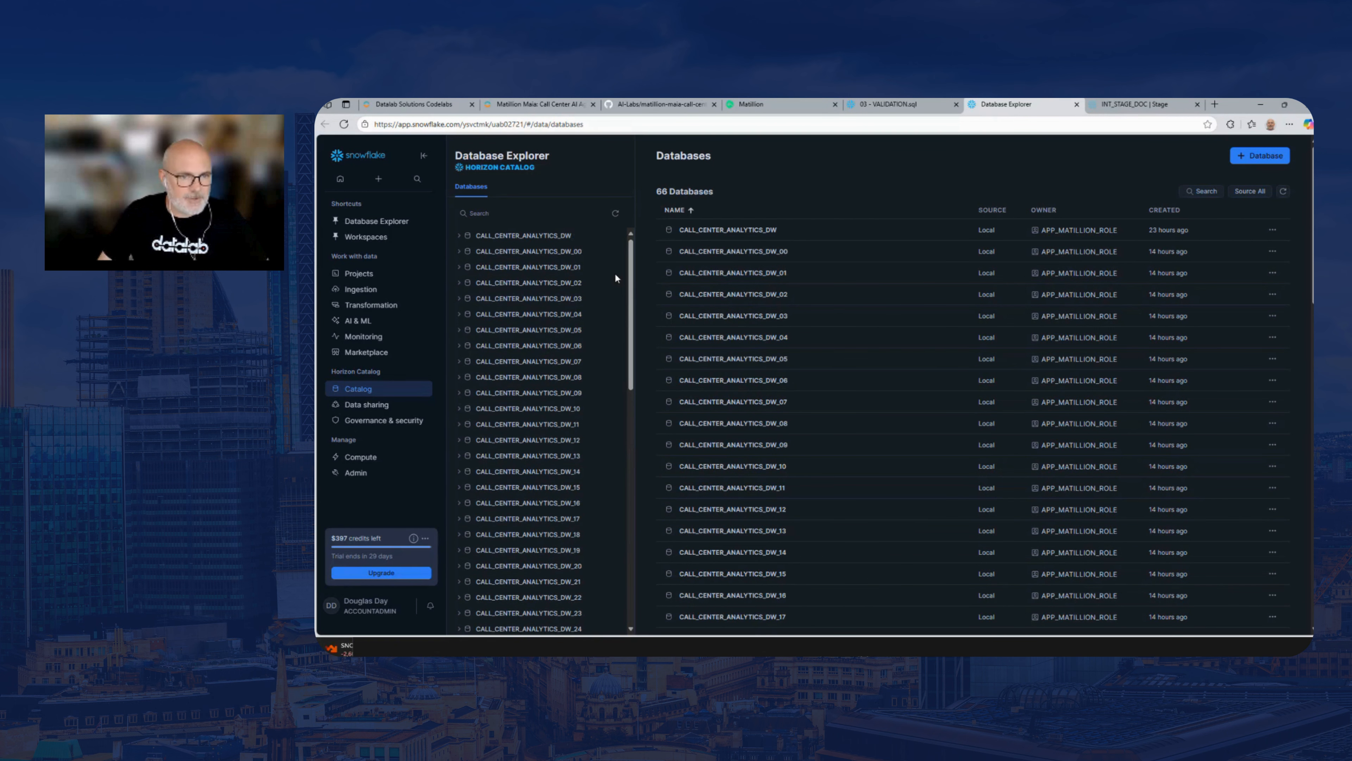
click(460, 300)
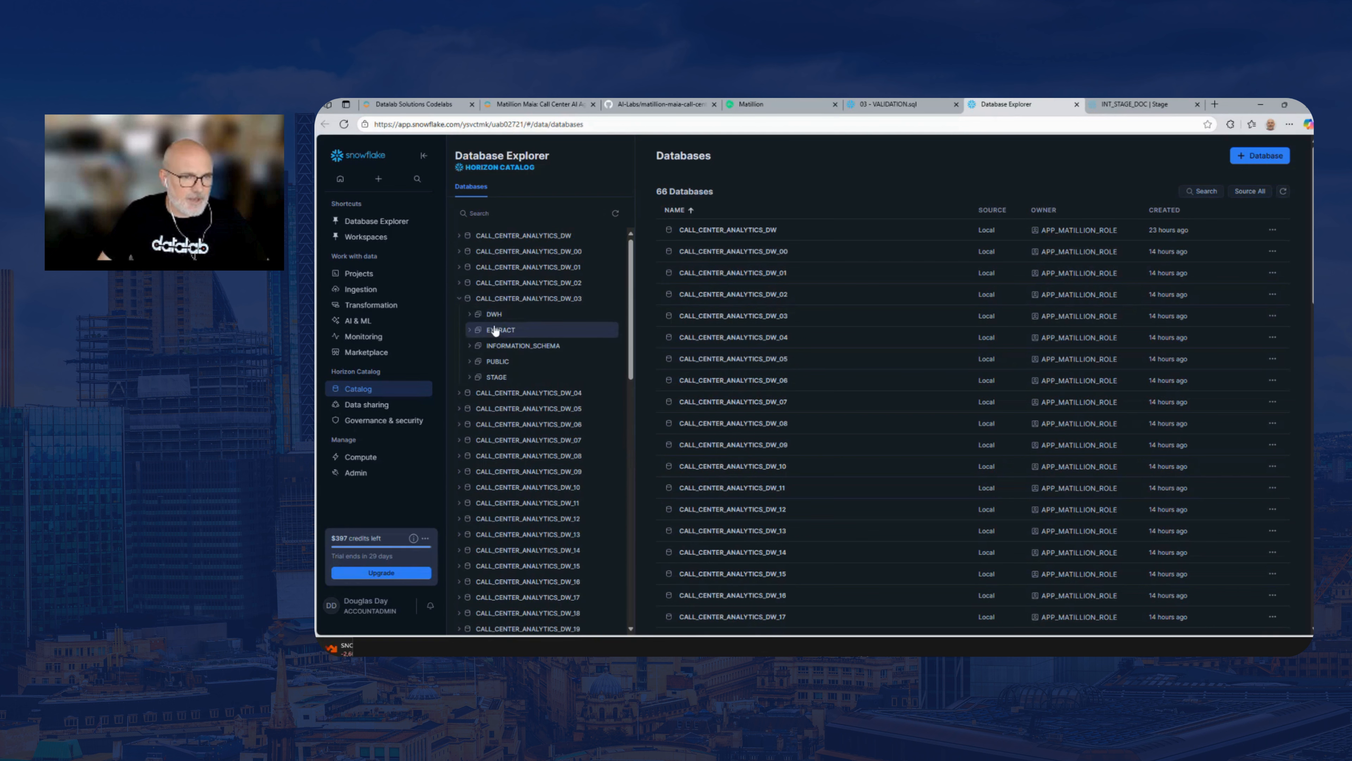
click(459, 299)
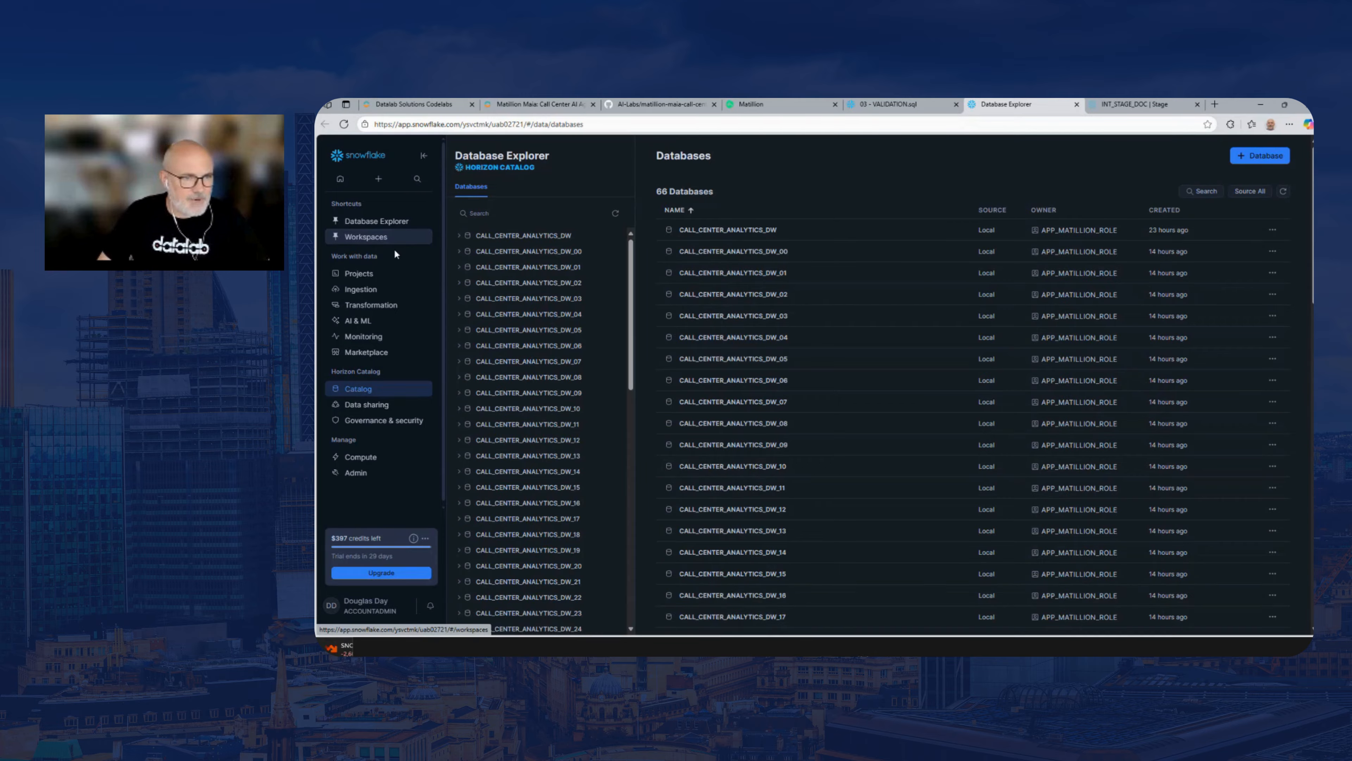
Open Workspaces in a separate browser tab, show that tab and decline making Workspaces the default SQL editor
mouse_move(372, 280)
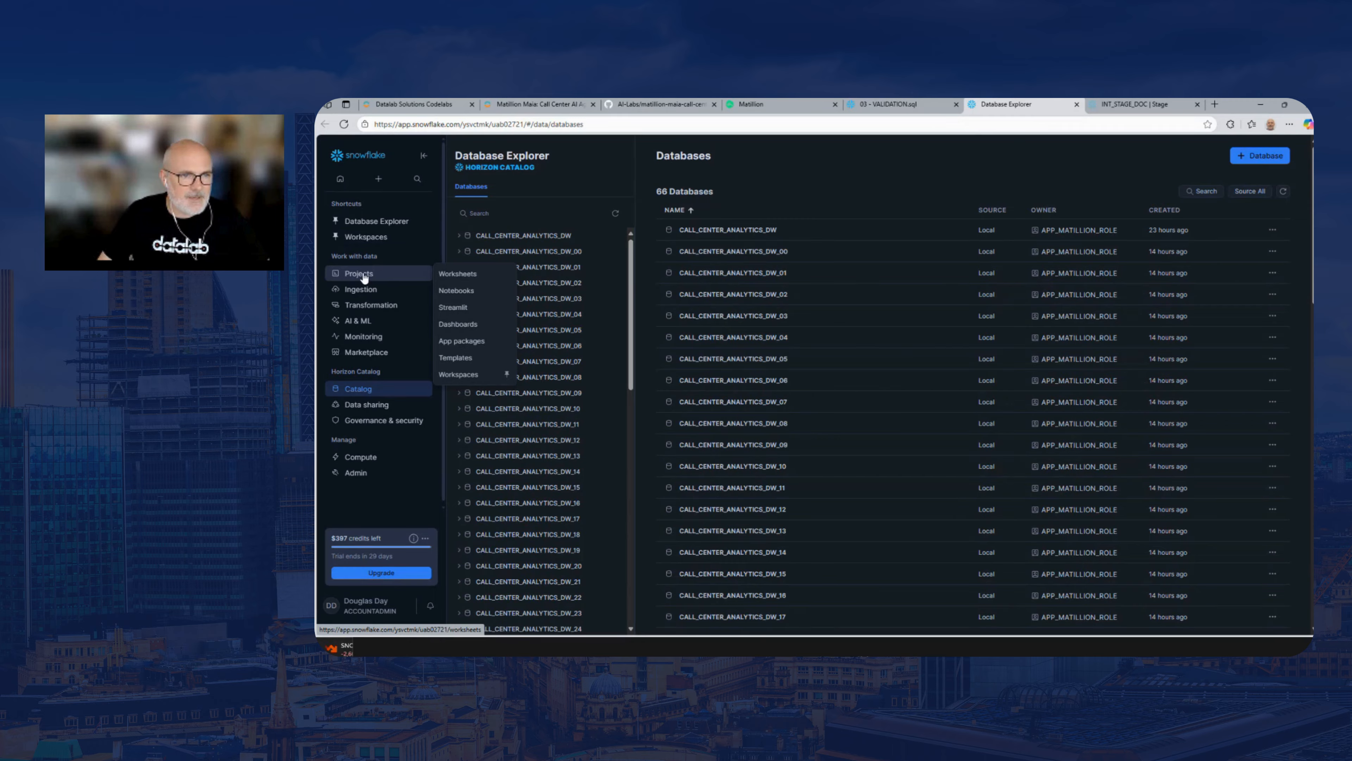
right_click(467, 376)
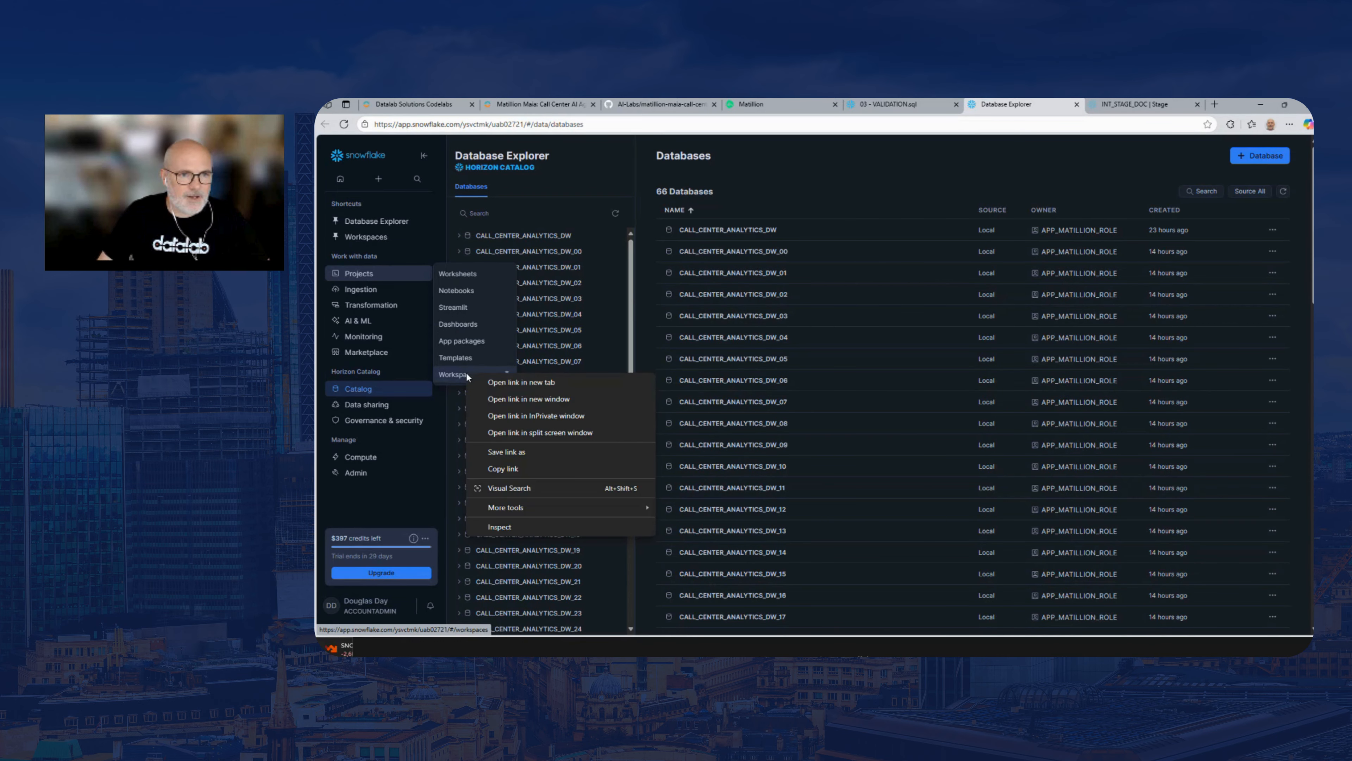
click(505, 381)
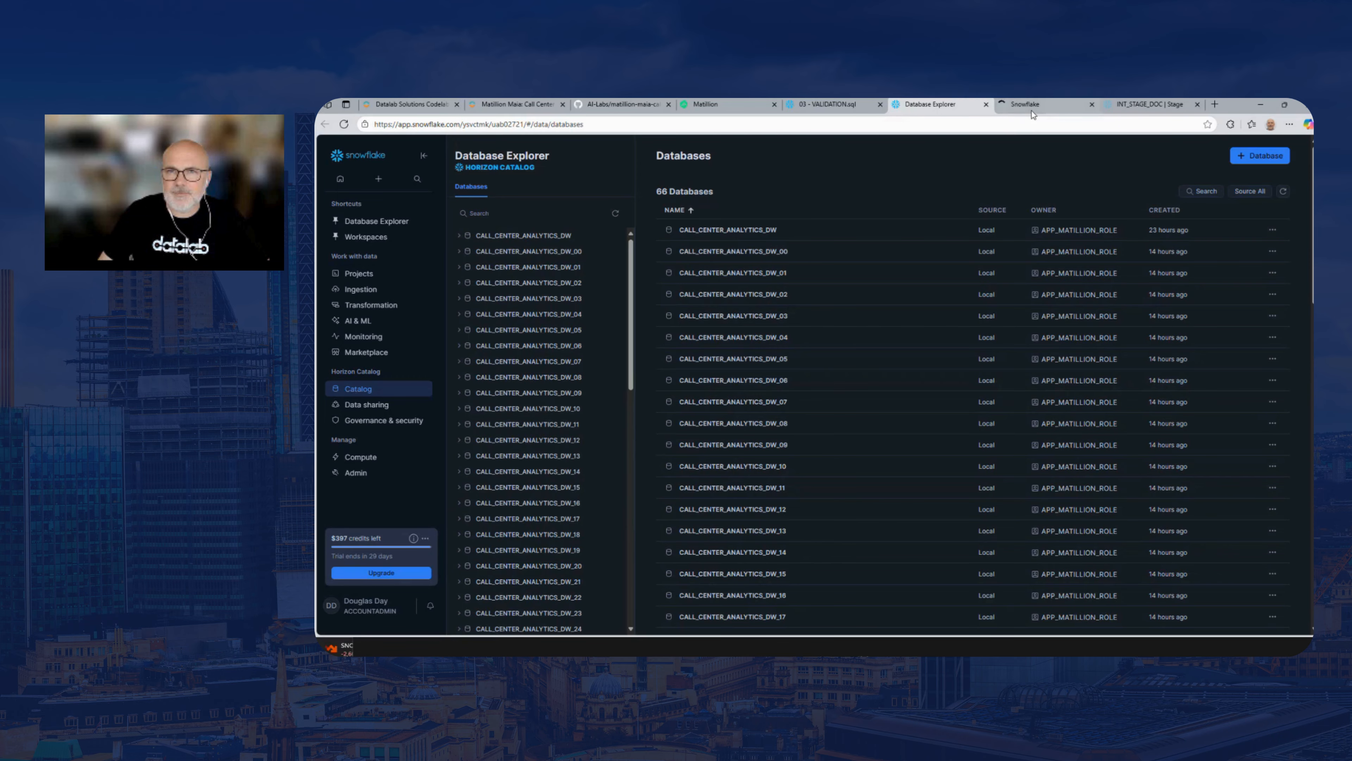
click(1031, 104)
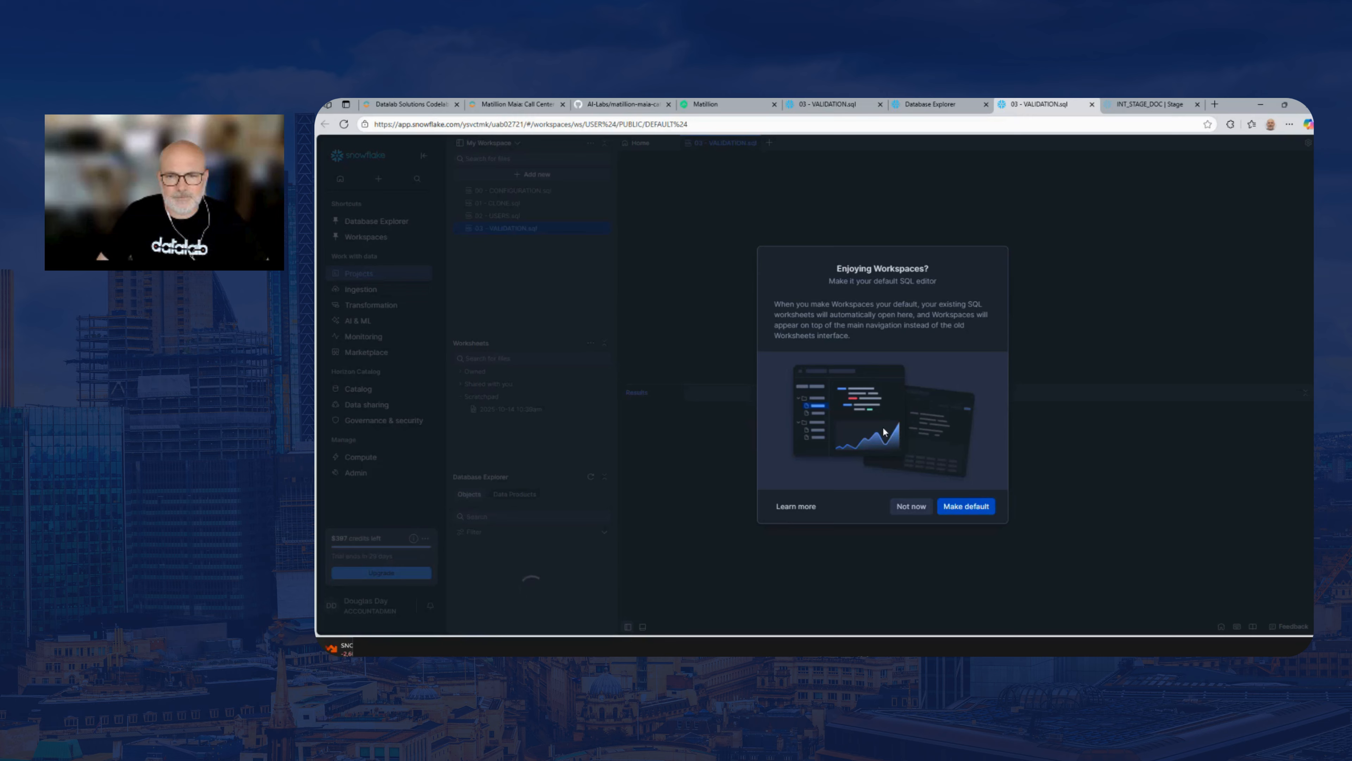
click(907, 510)
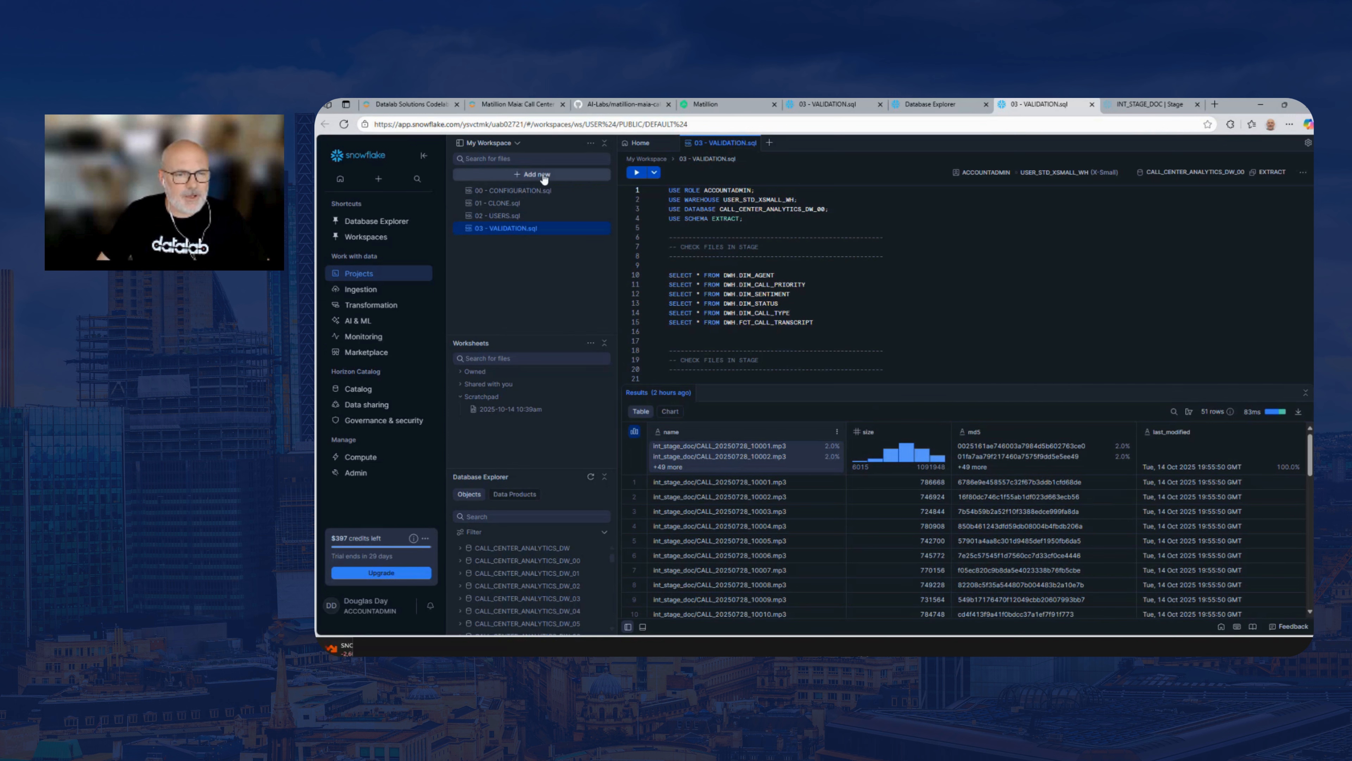
Create a new SQL file named DEMO.sql in My Workspace
click(526, 178)
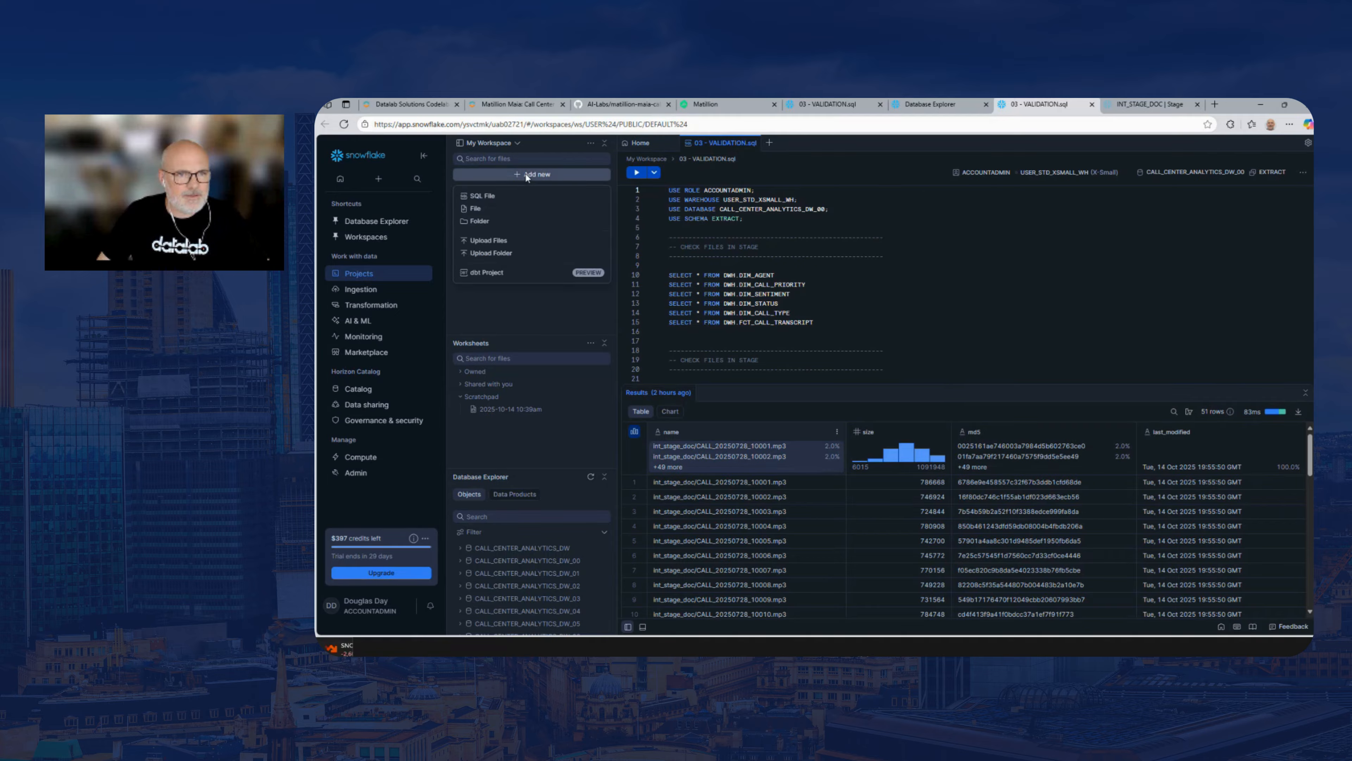
click(495, 198)
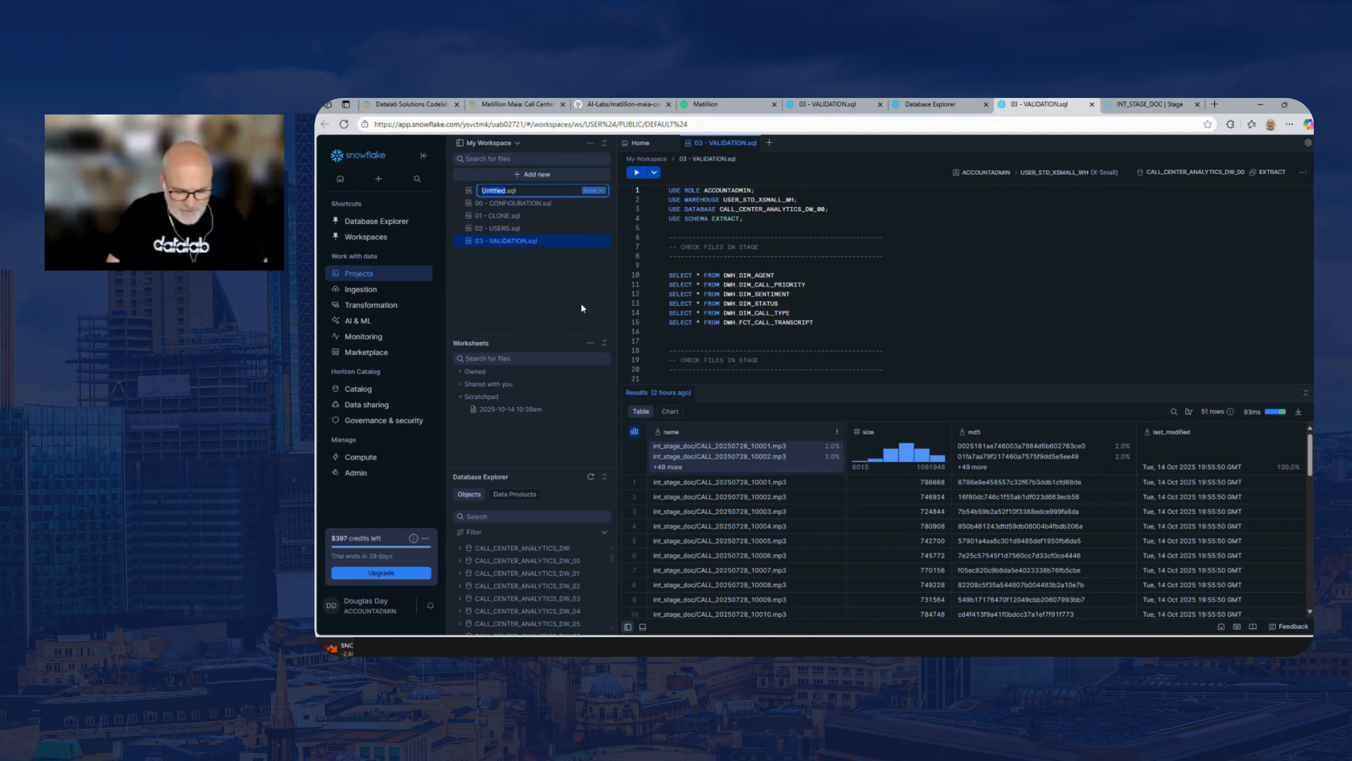
text(DEMO)
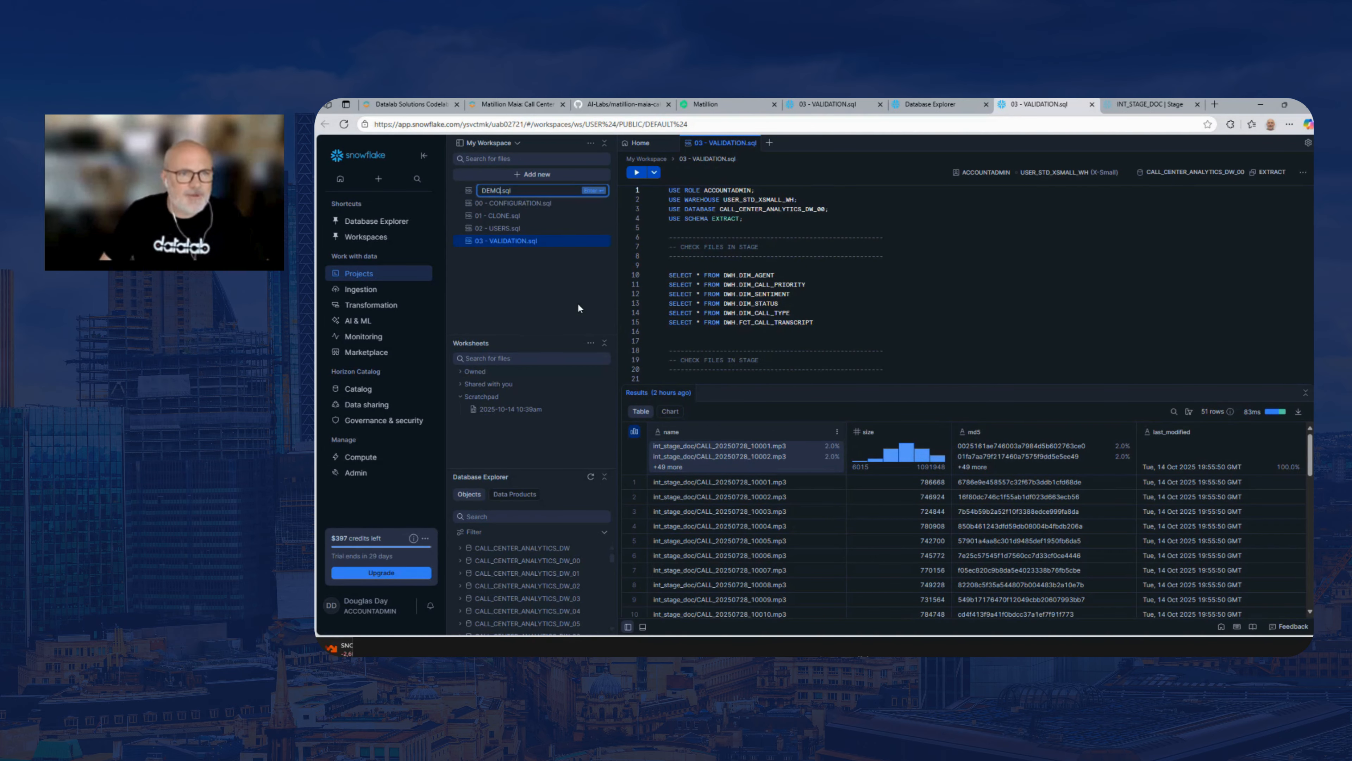
key(Return)
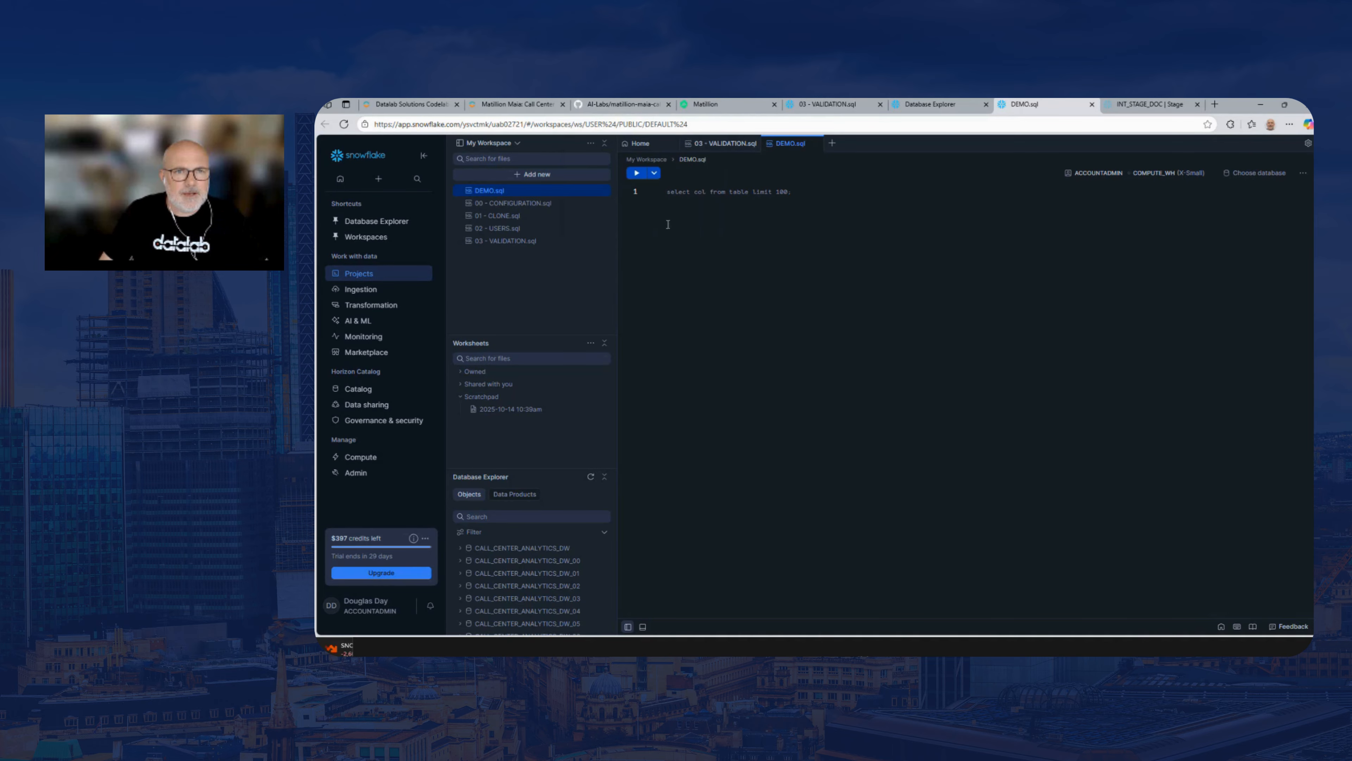
Switch to the GitHub lab repository, open 02-AI-LAB-VALIDATION.sql from the scripts folder and select its page address
click(631, 105)
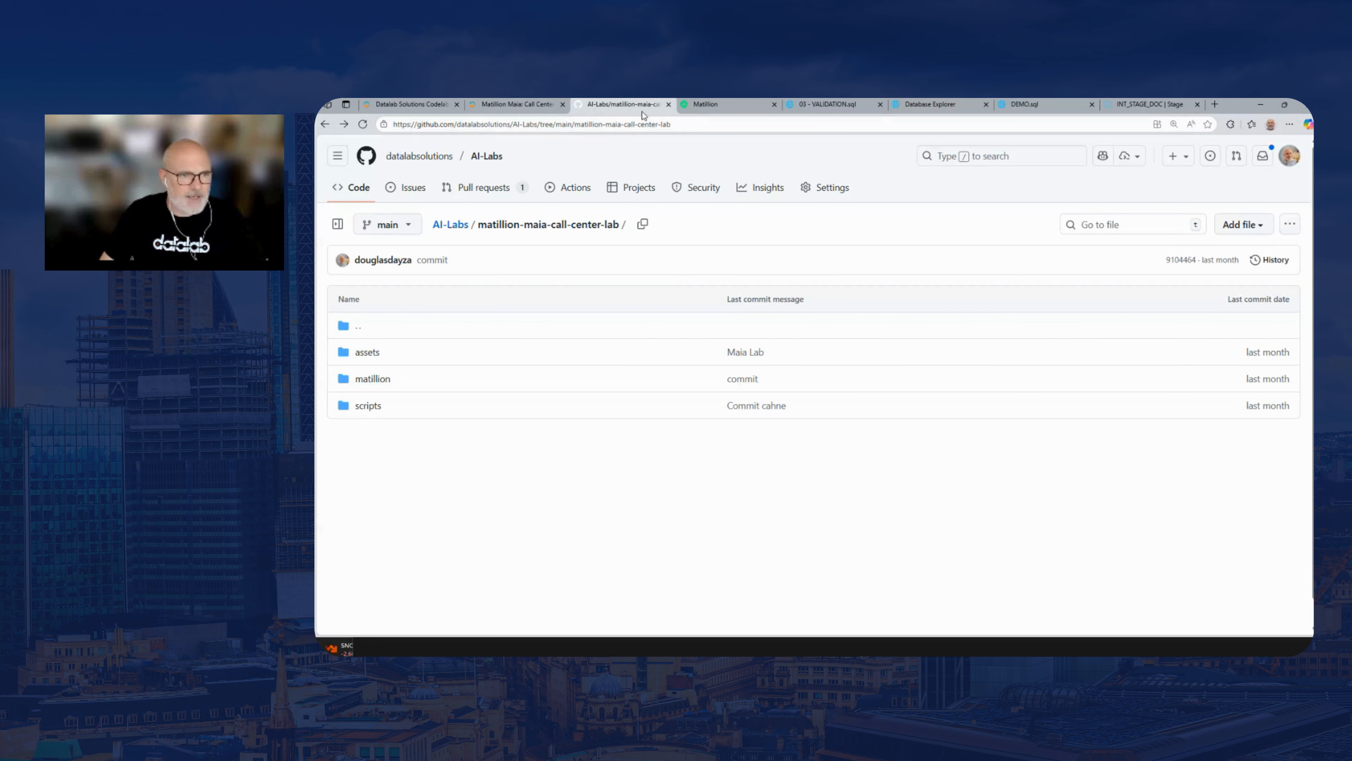
click(368, 406)
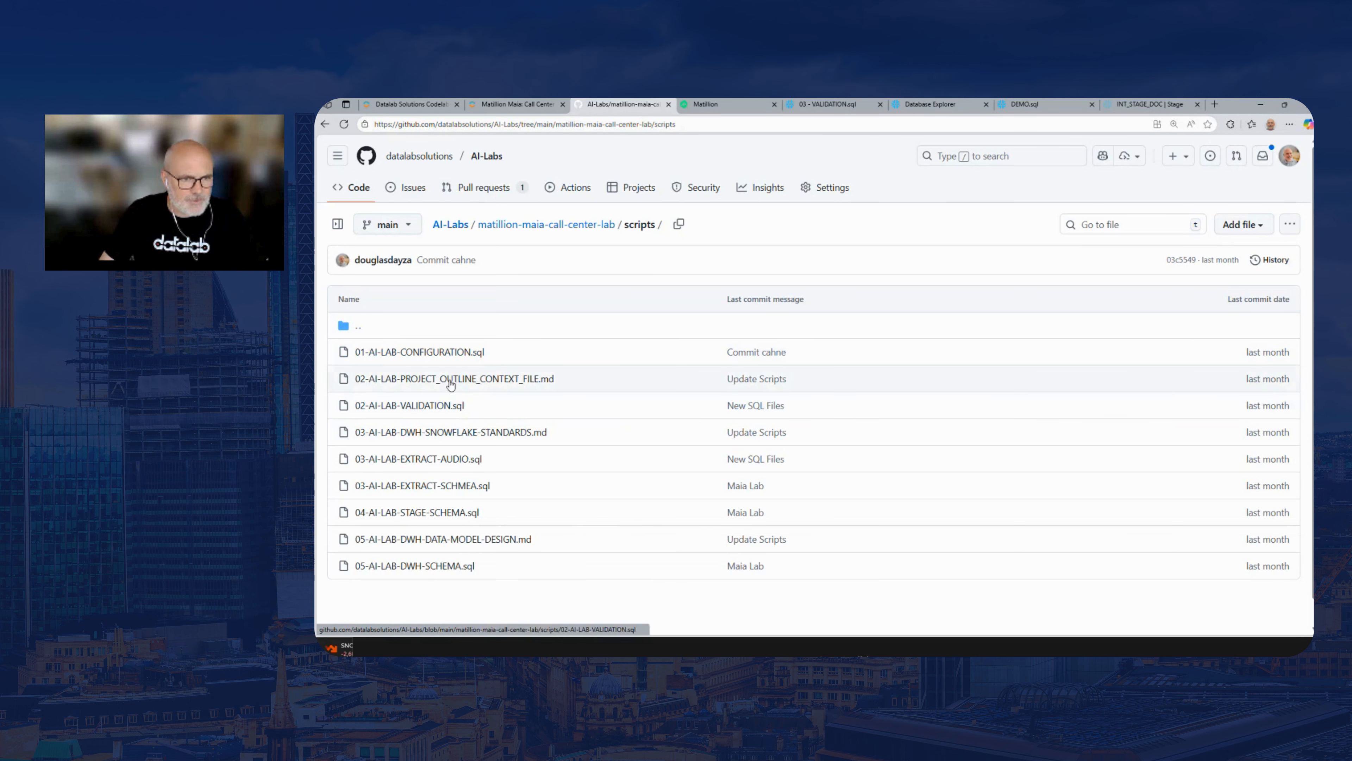
click(448, 406)
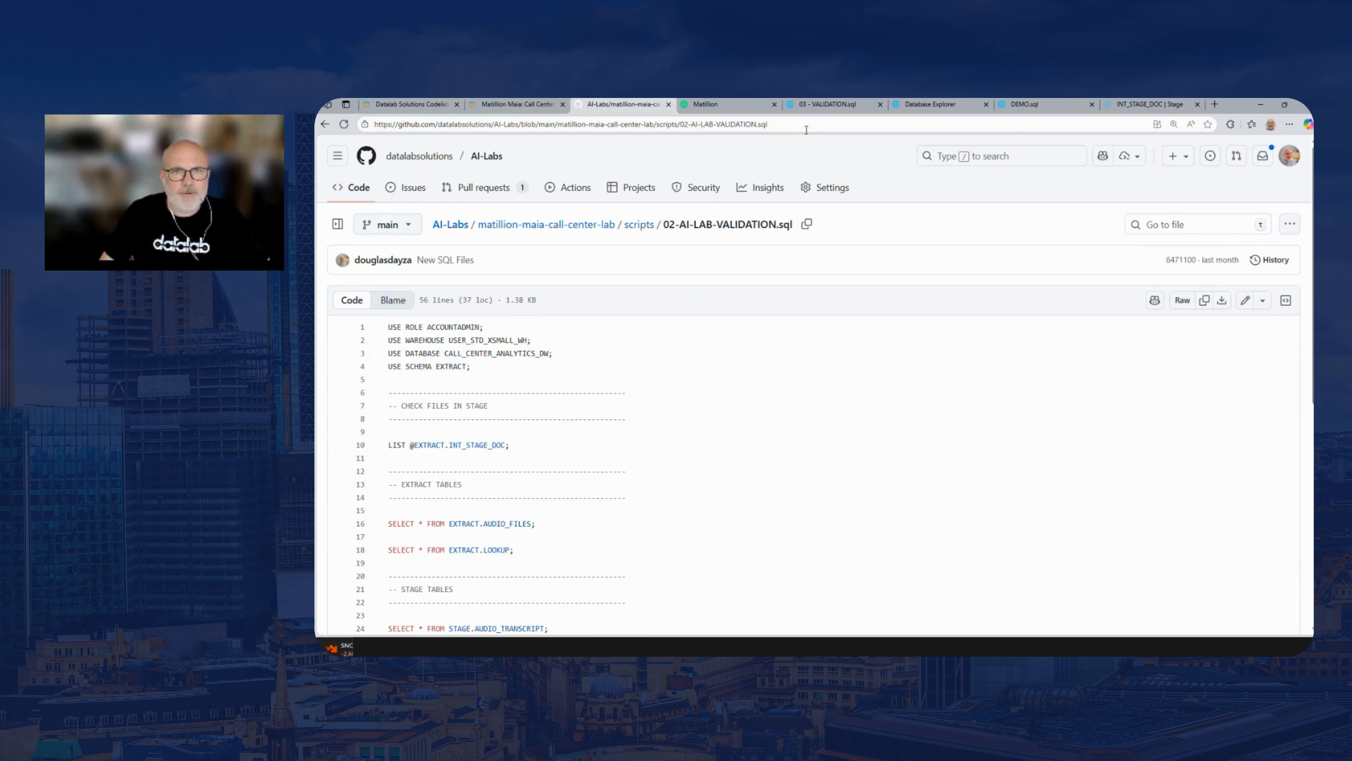
click(791, 124)
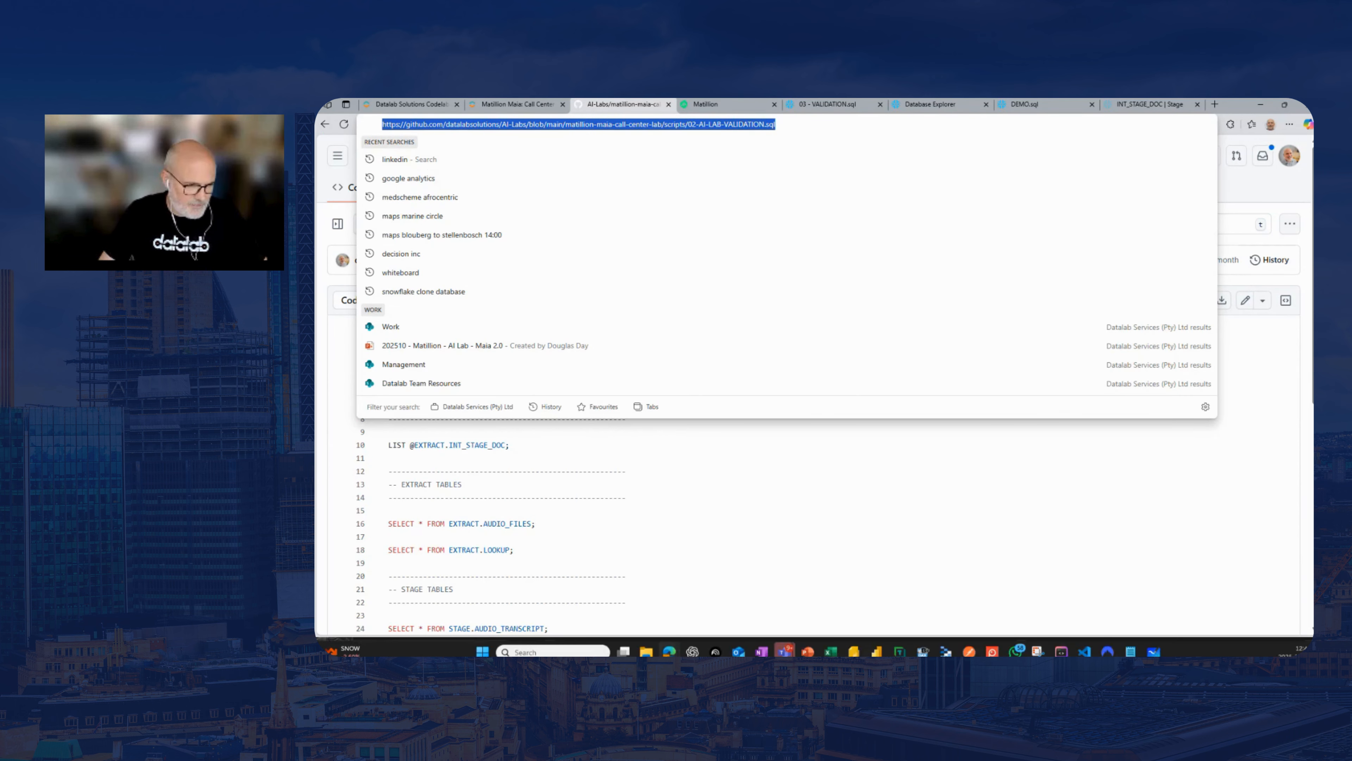
key(alt+Tab)
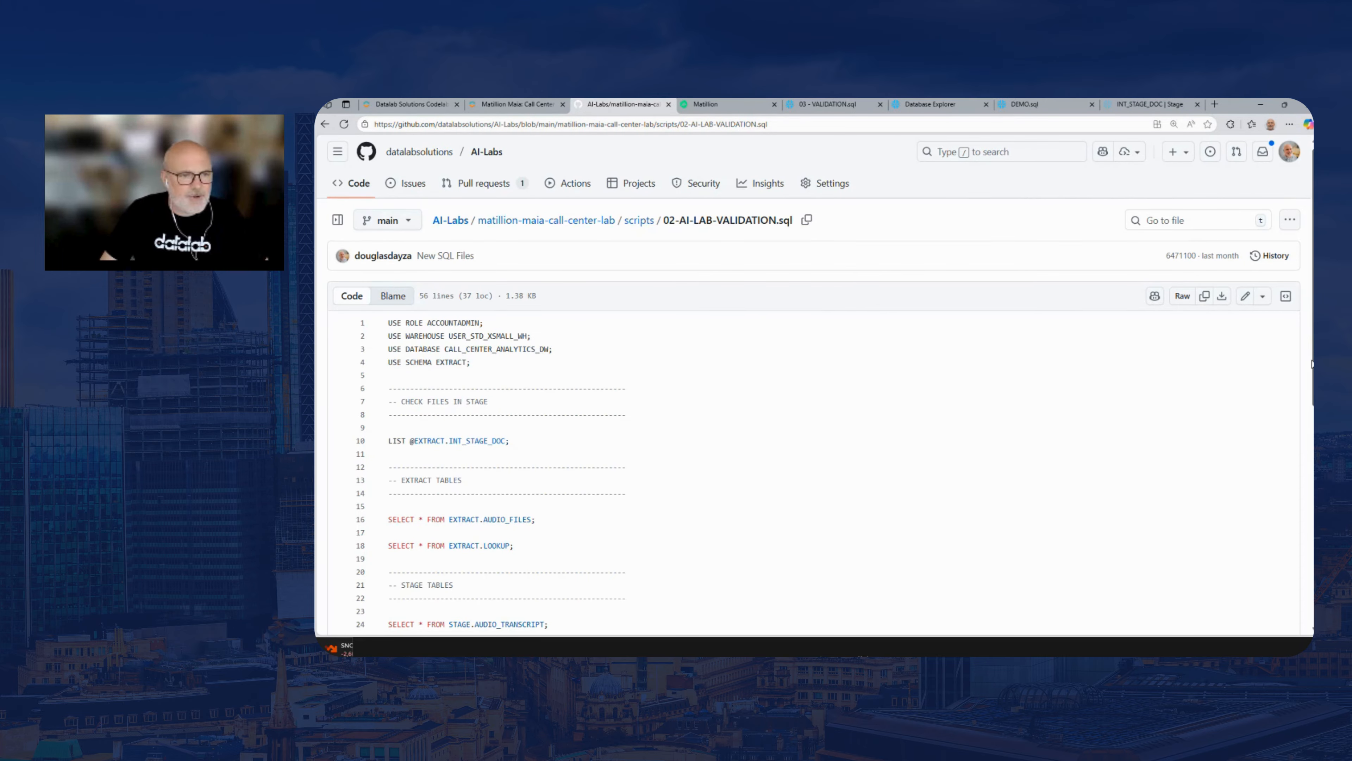
Copy the complete raw contents of 02-AI-LAB-VALIDATION.sql
scroll(1252, 362, down, 2)
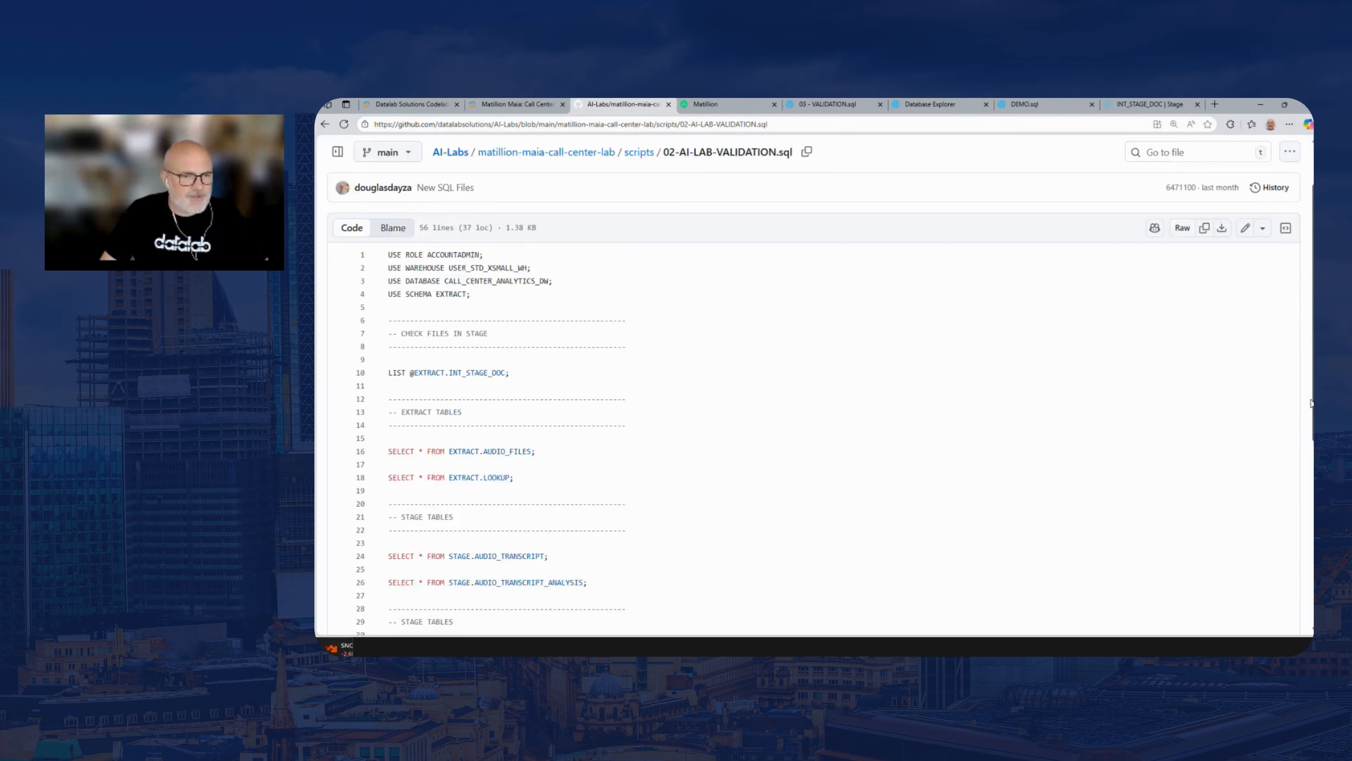
click(605, 330)
key(ctrl+a)
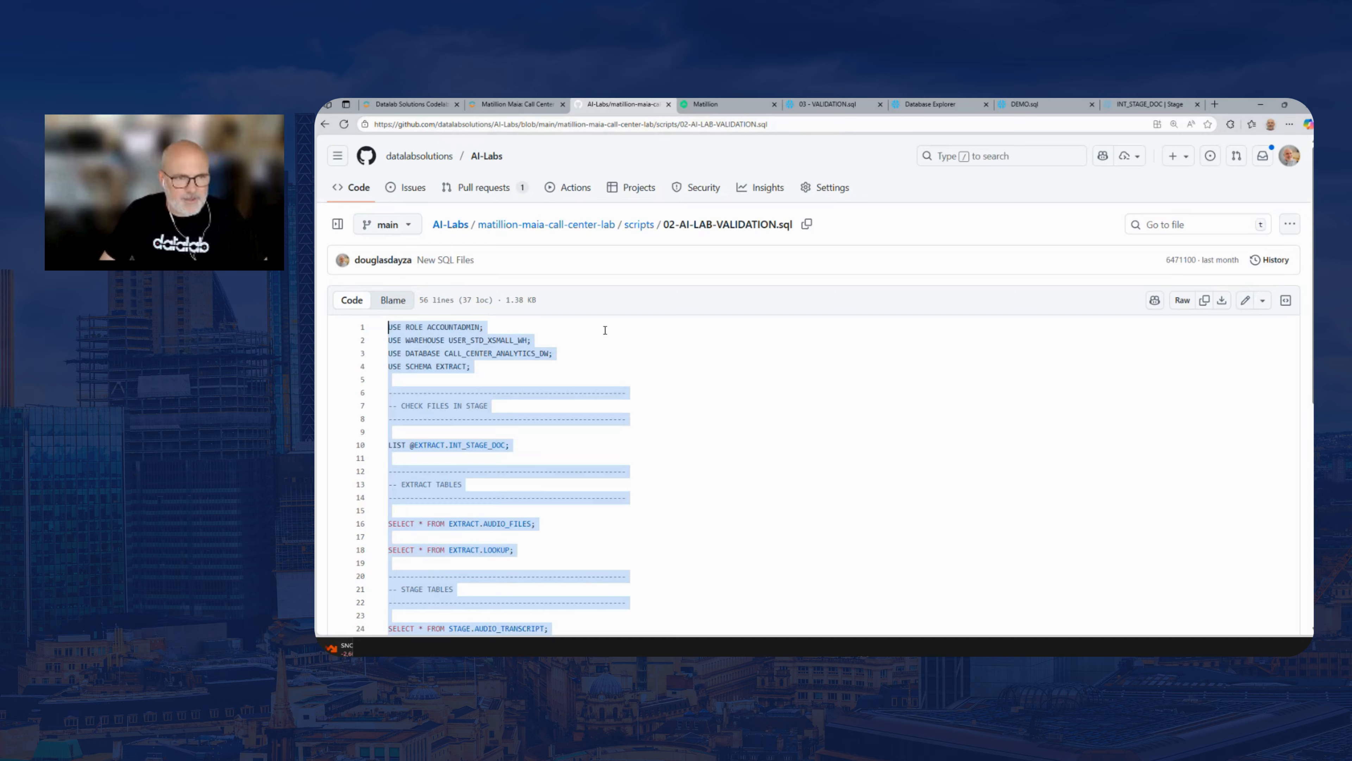
click(605, 330)
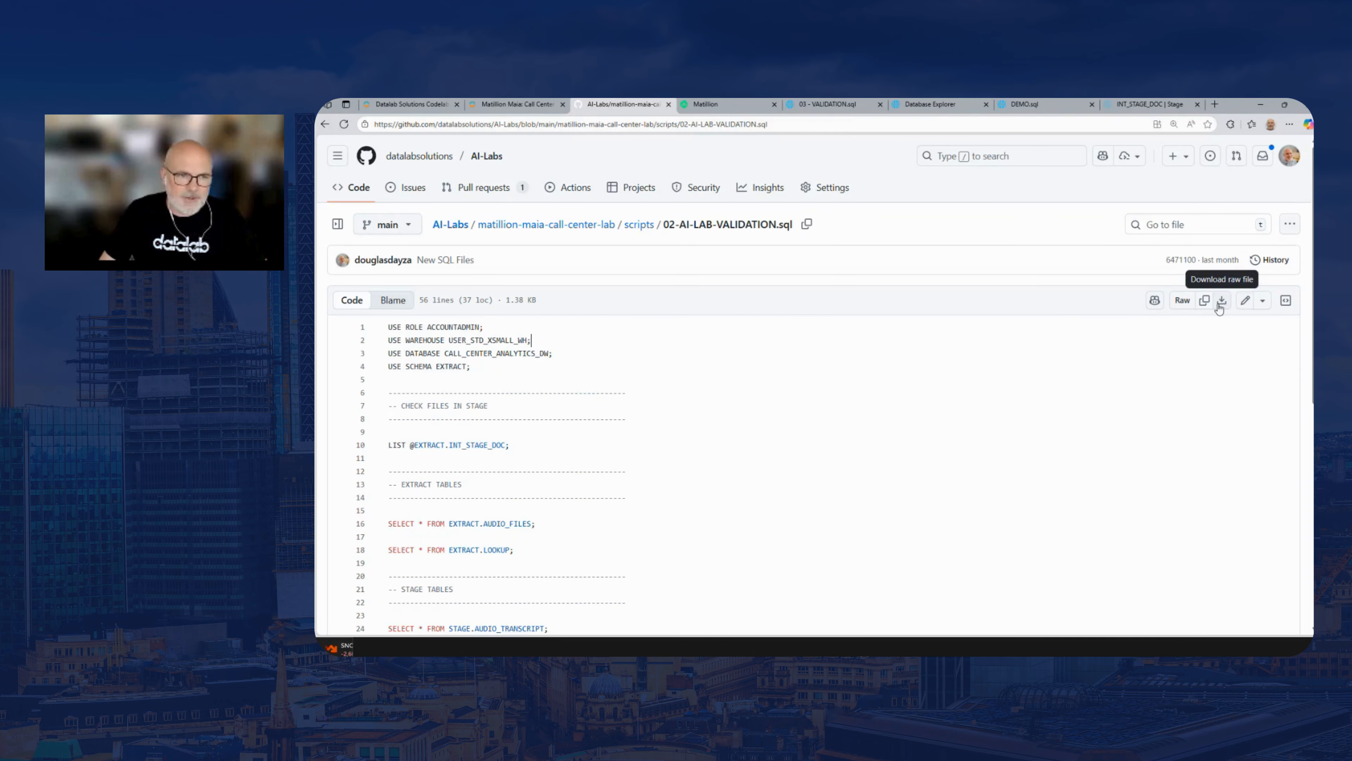
click(592, 356)
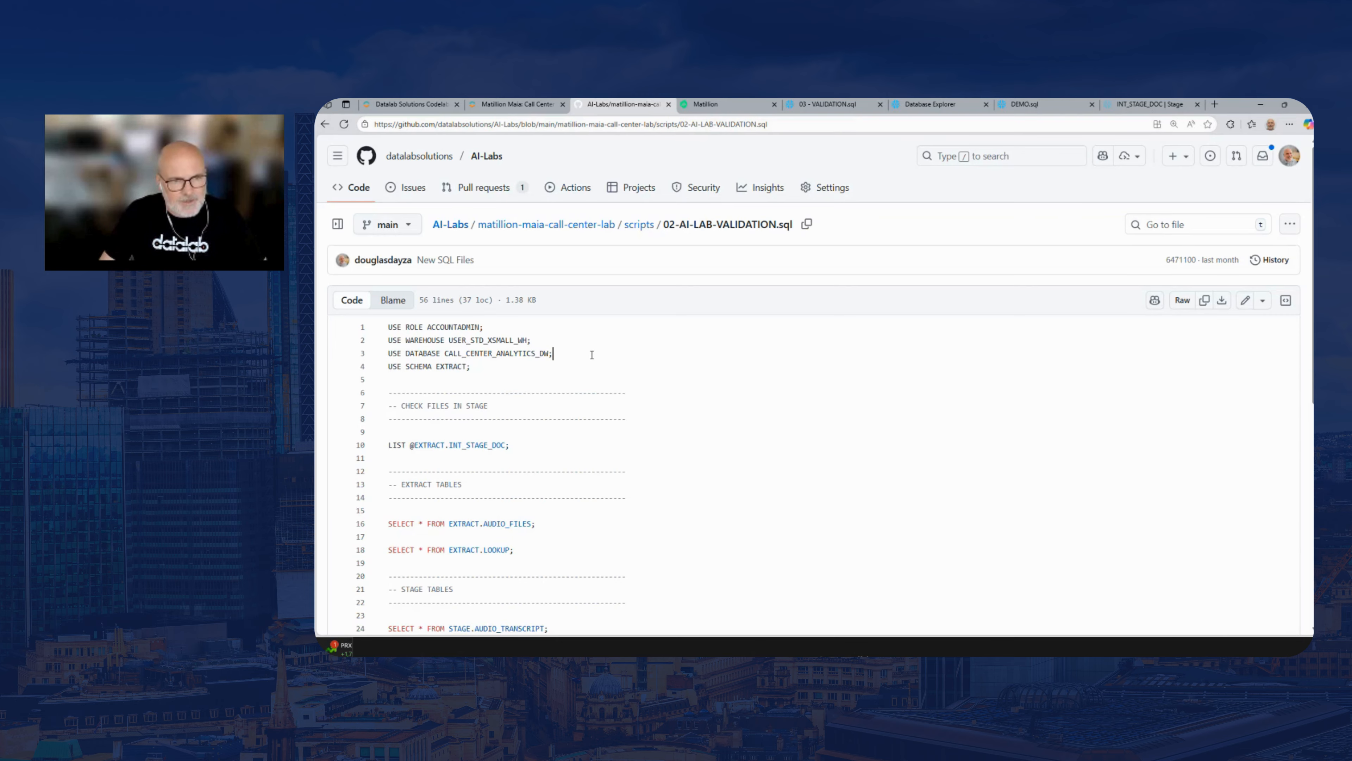
key(ctrl+a)
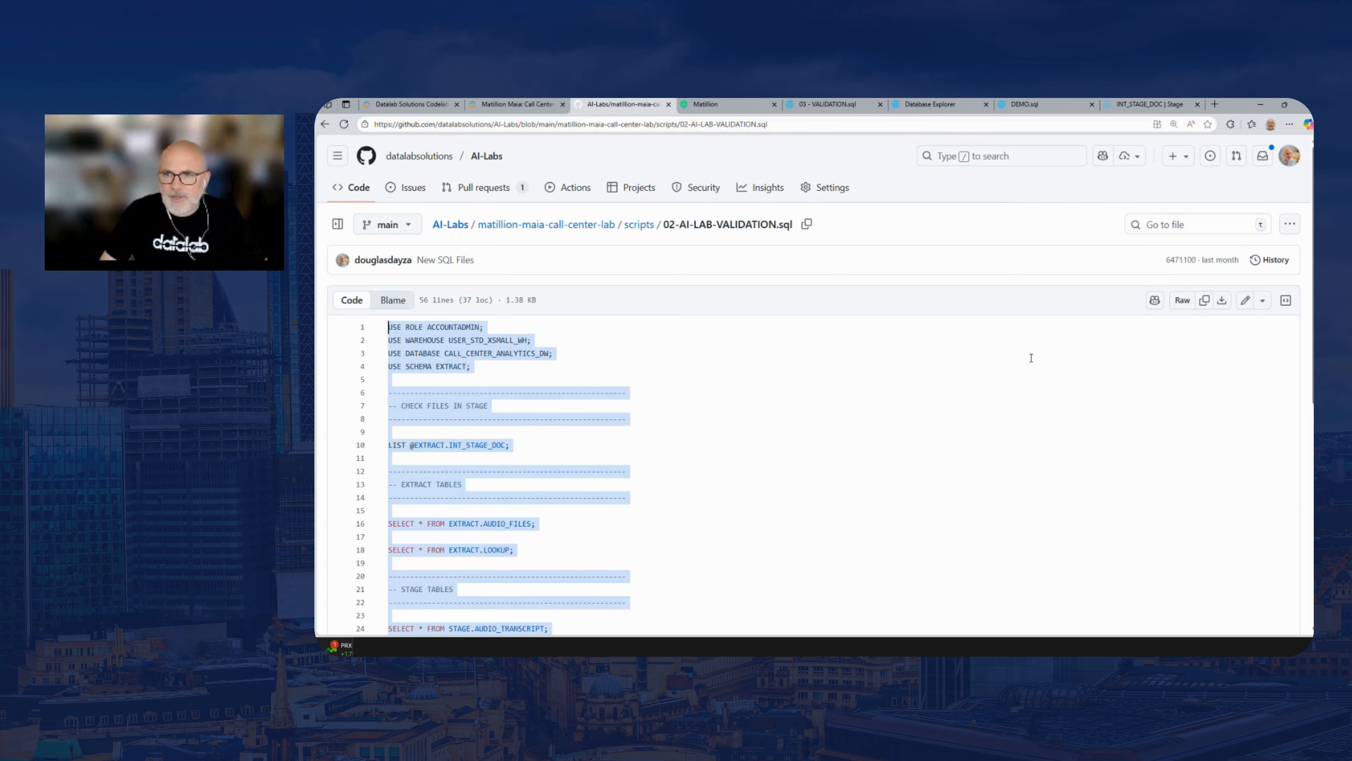
click(1205, 302)
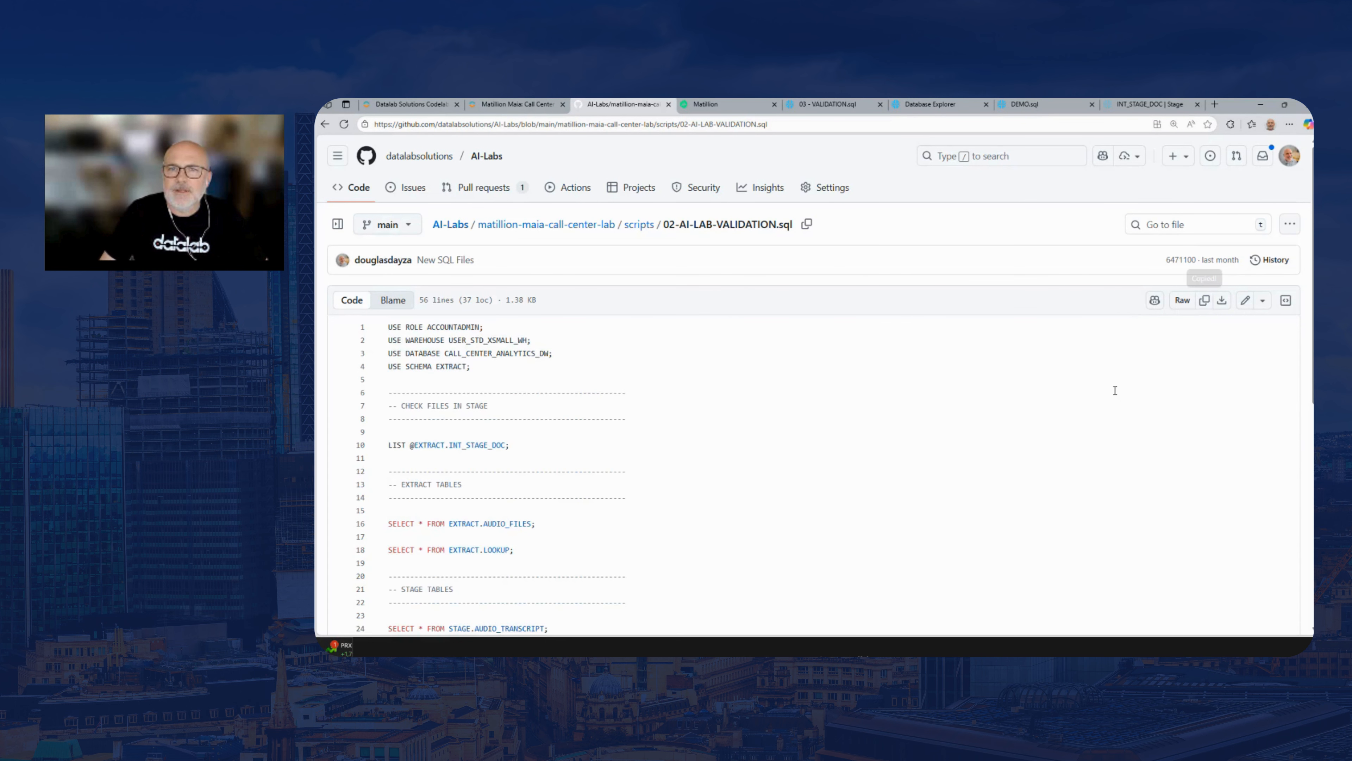
Switch back to Snowflake and paste the copied validation script into the empty DEMO.sql file
click(1027, 104)
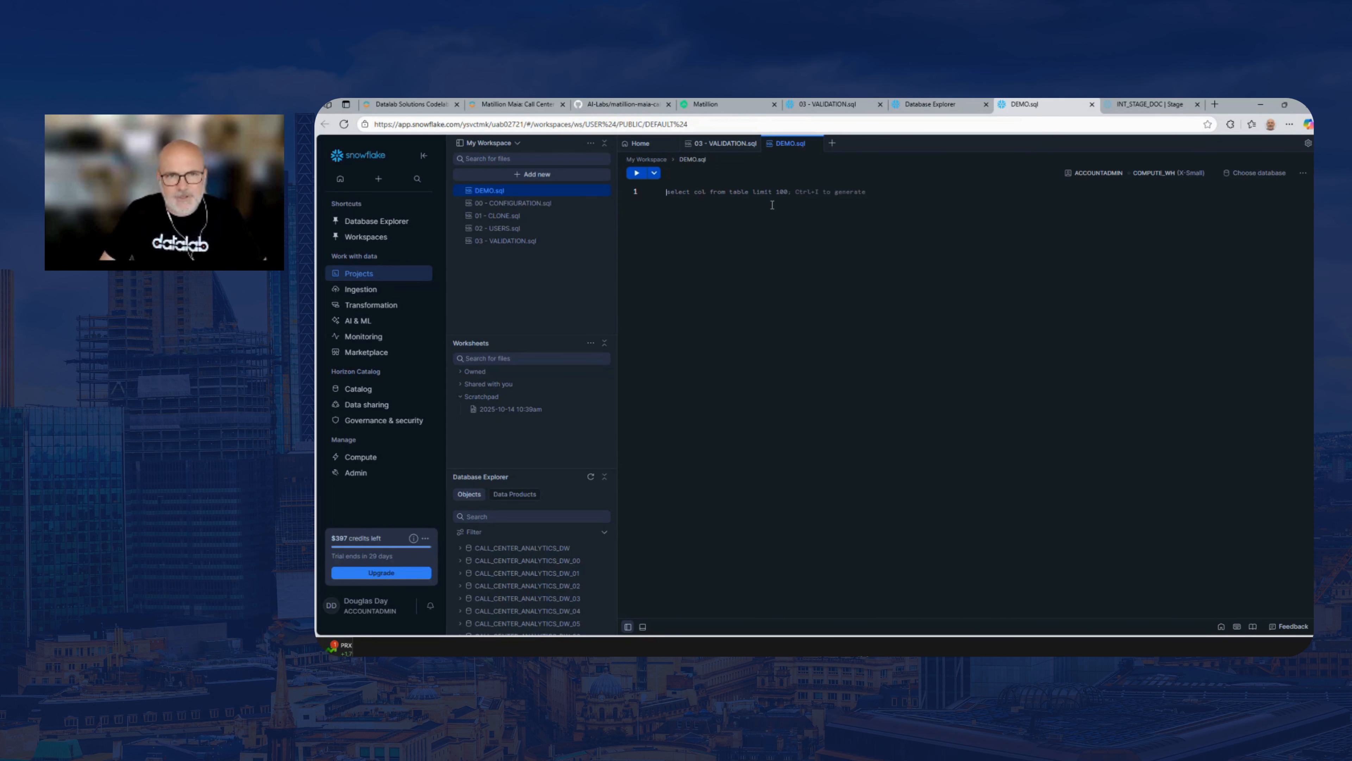
key(ctrl+v)
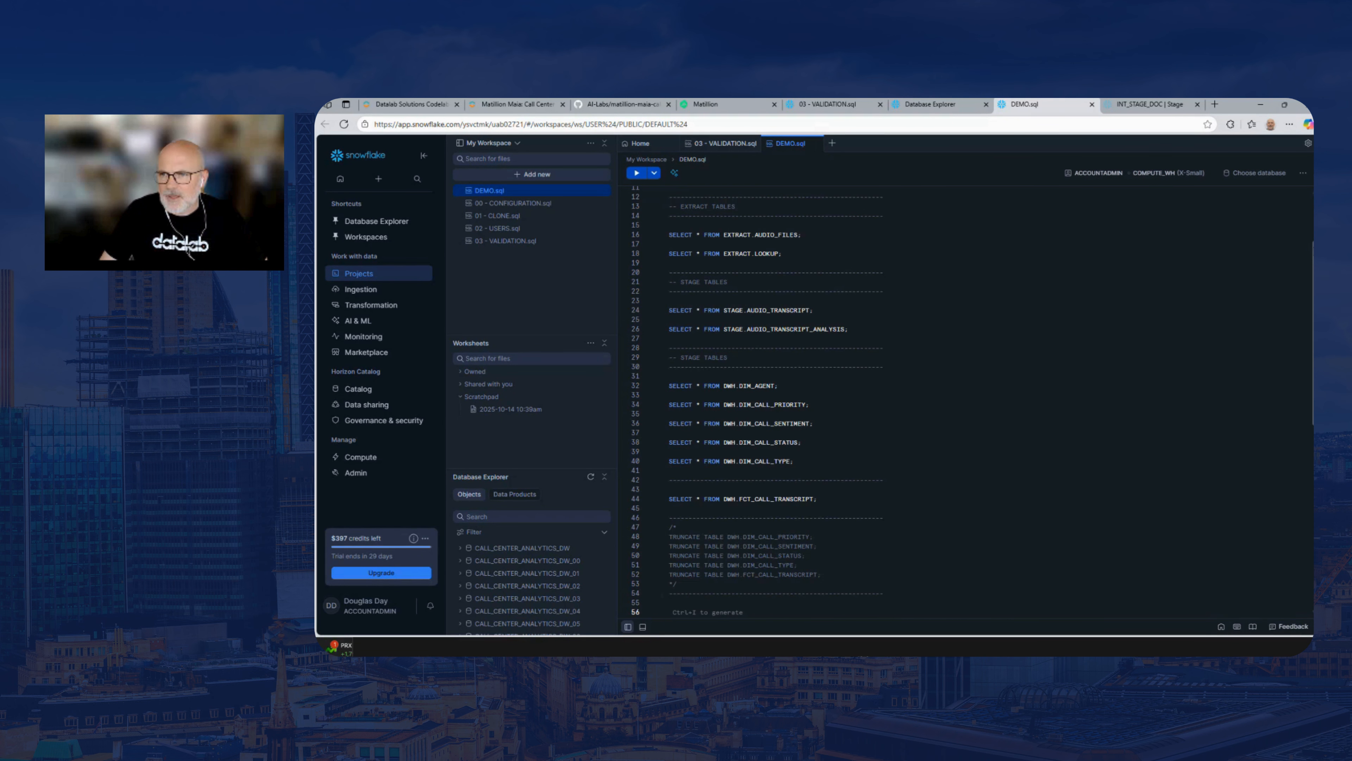
scroll(1309, 198, up, 3)
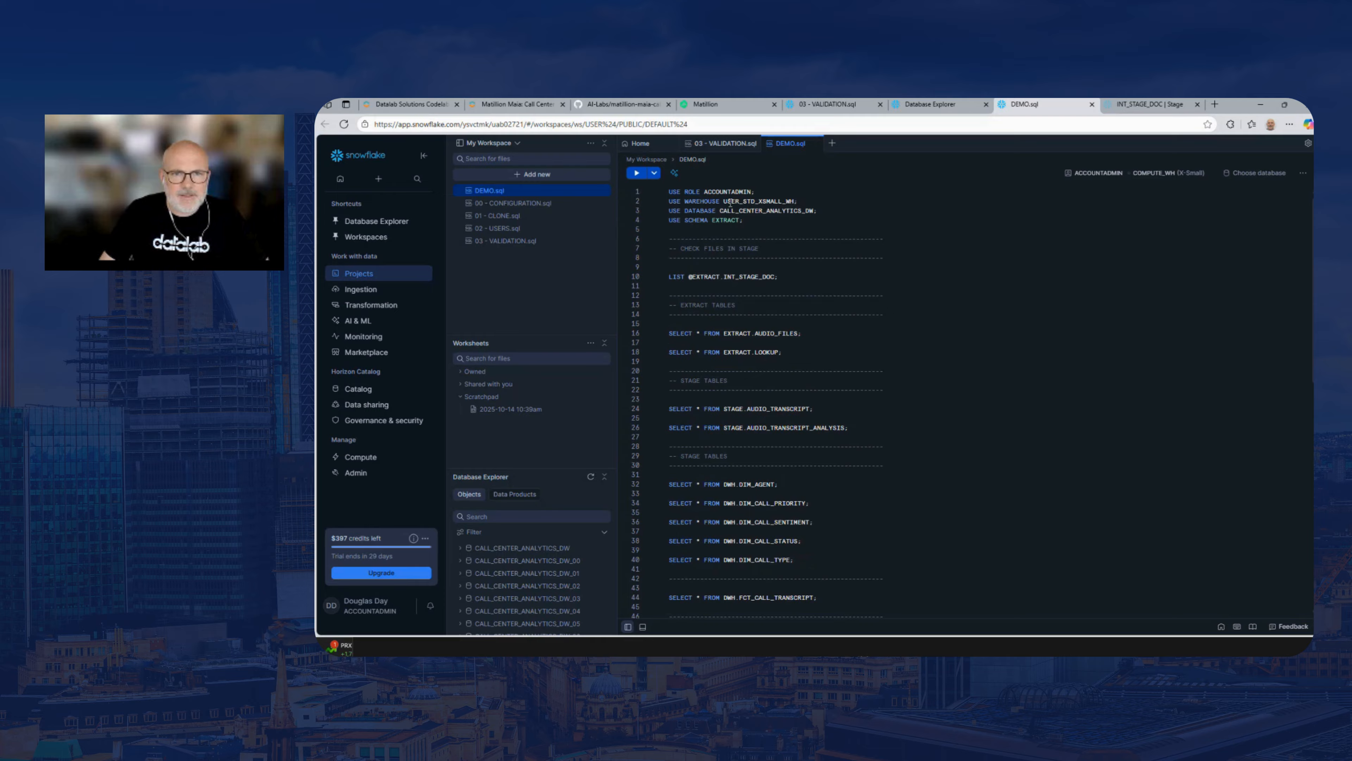
Change the database in the script's USE DATABASE statement to CALL_CENTER_ANALYTICS_DW_00
click(814, 210)
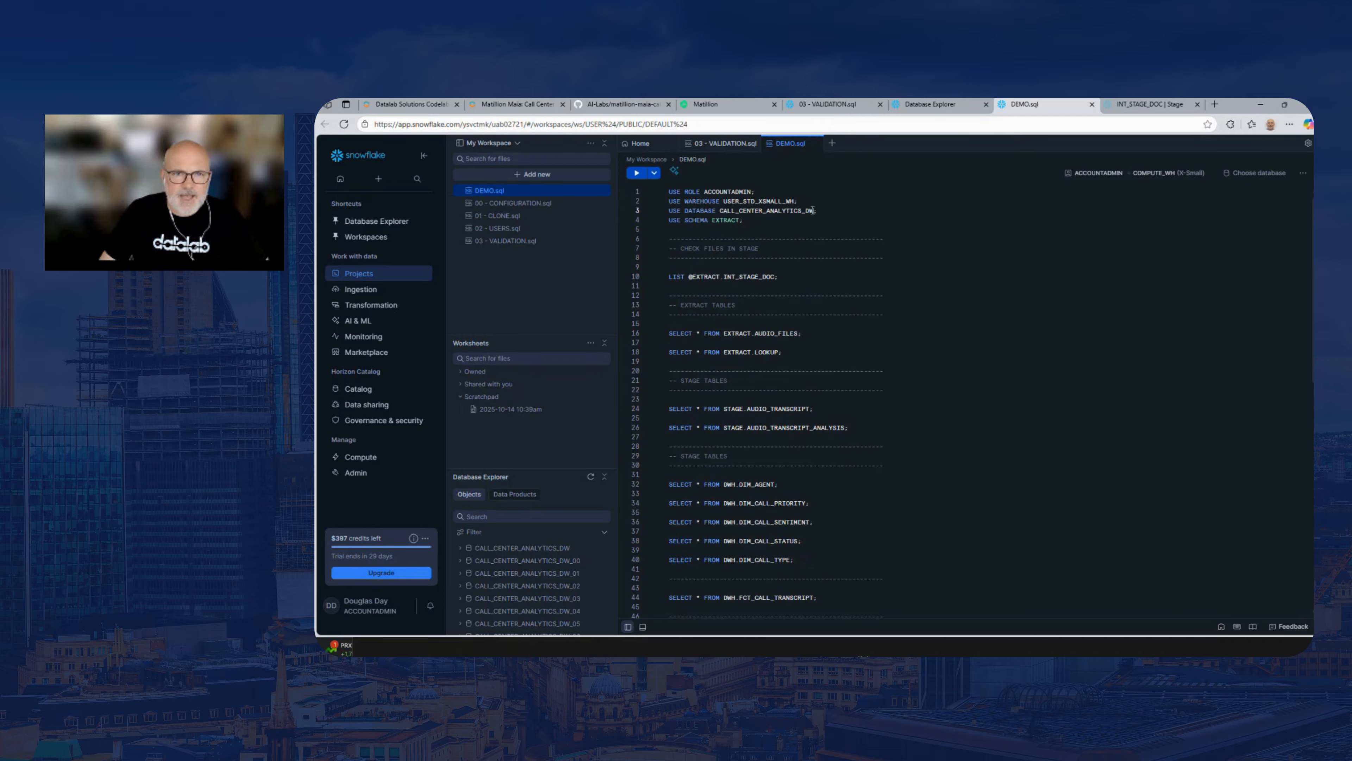
drag(813, 210, 721, 211)
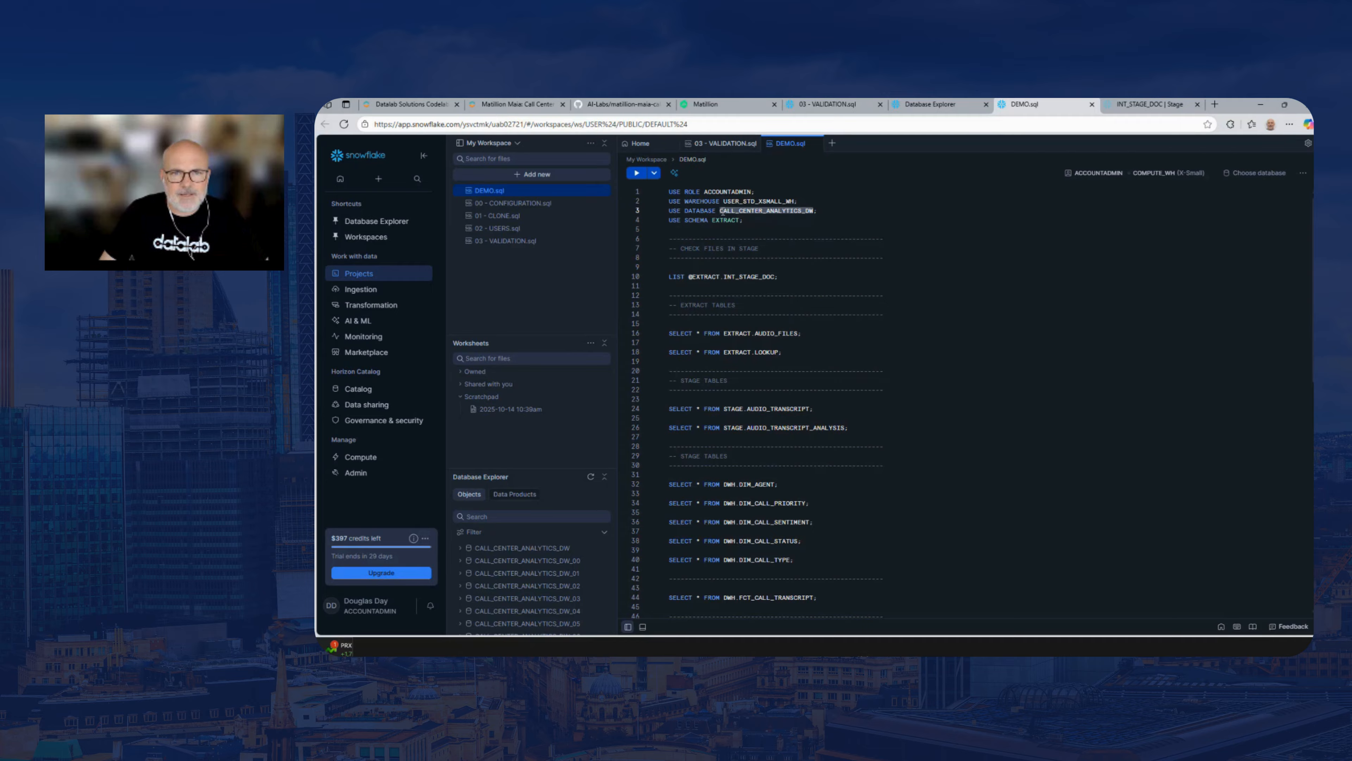
click(816, 212)
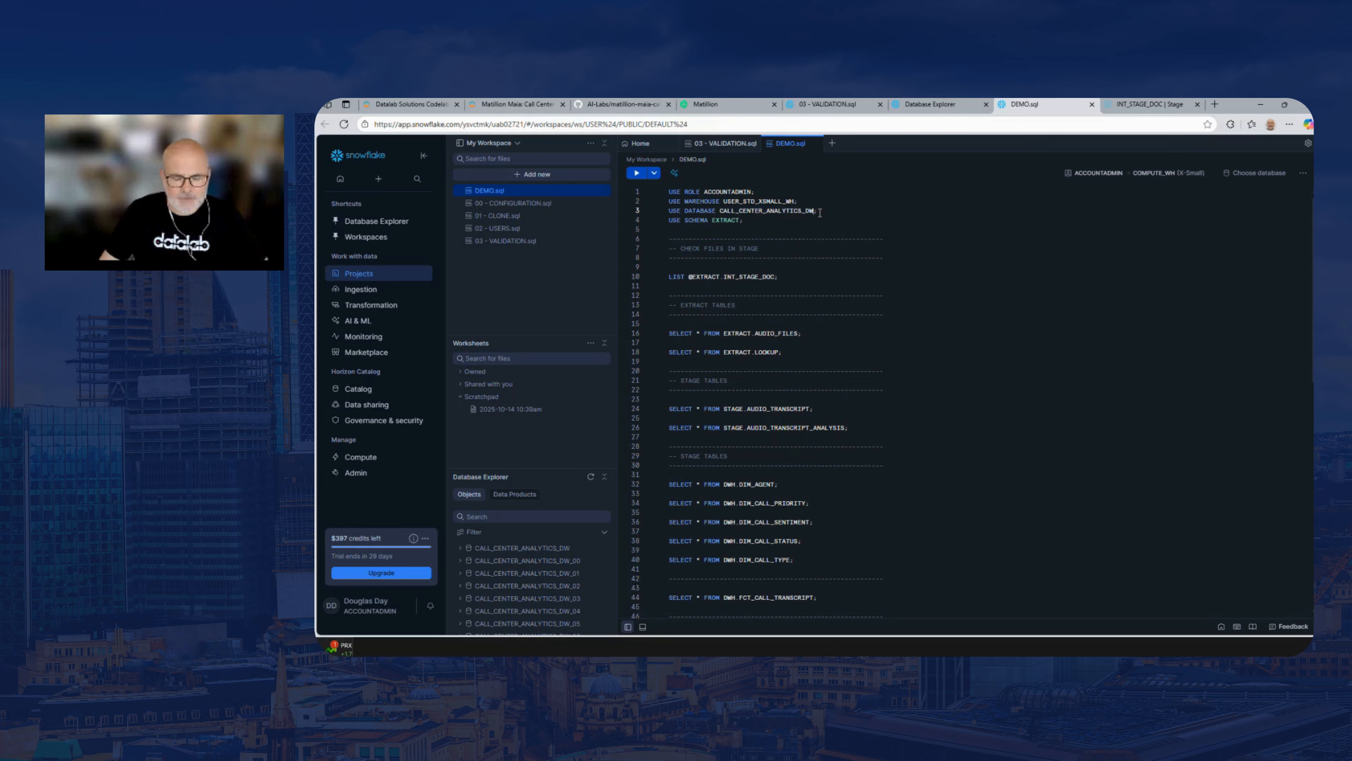
text(_00)
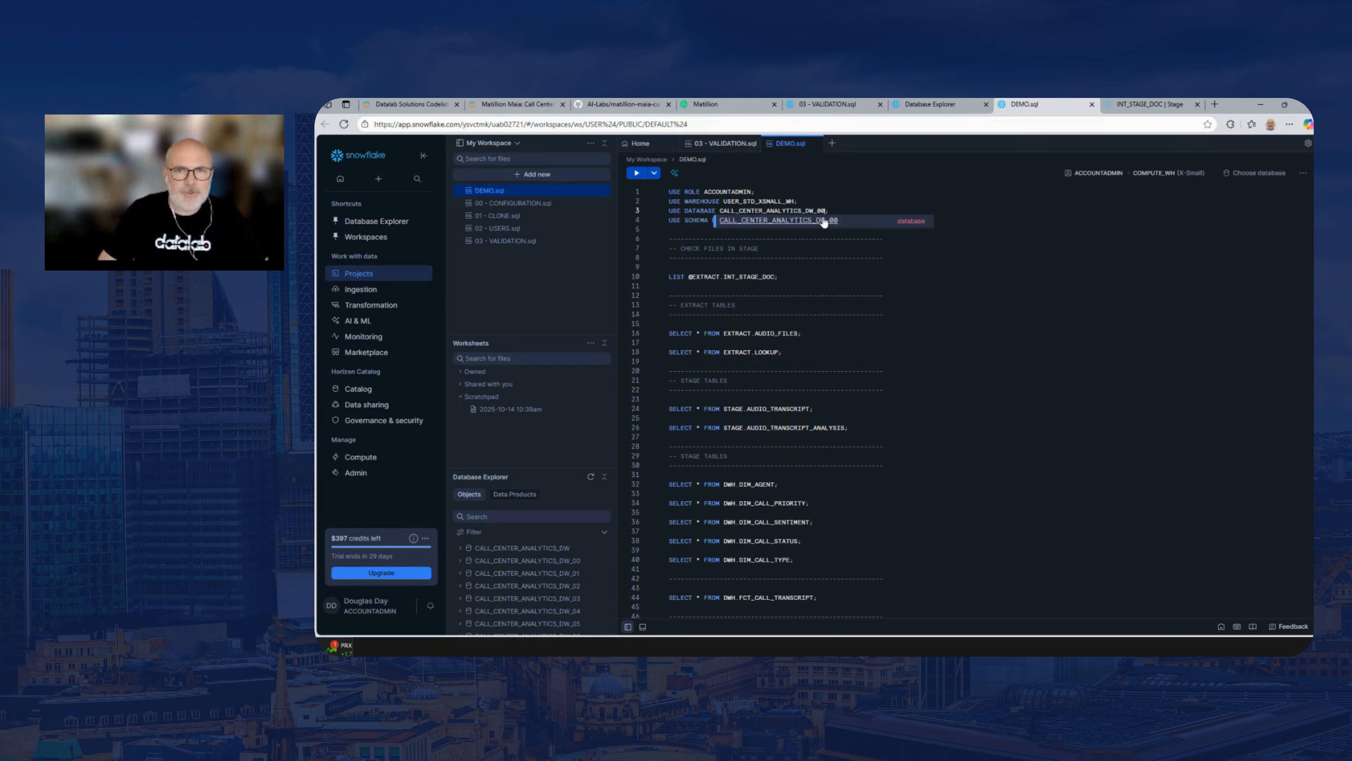
click(839, 206)
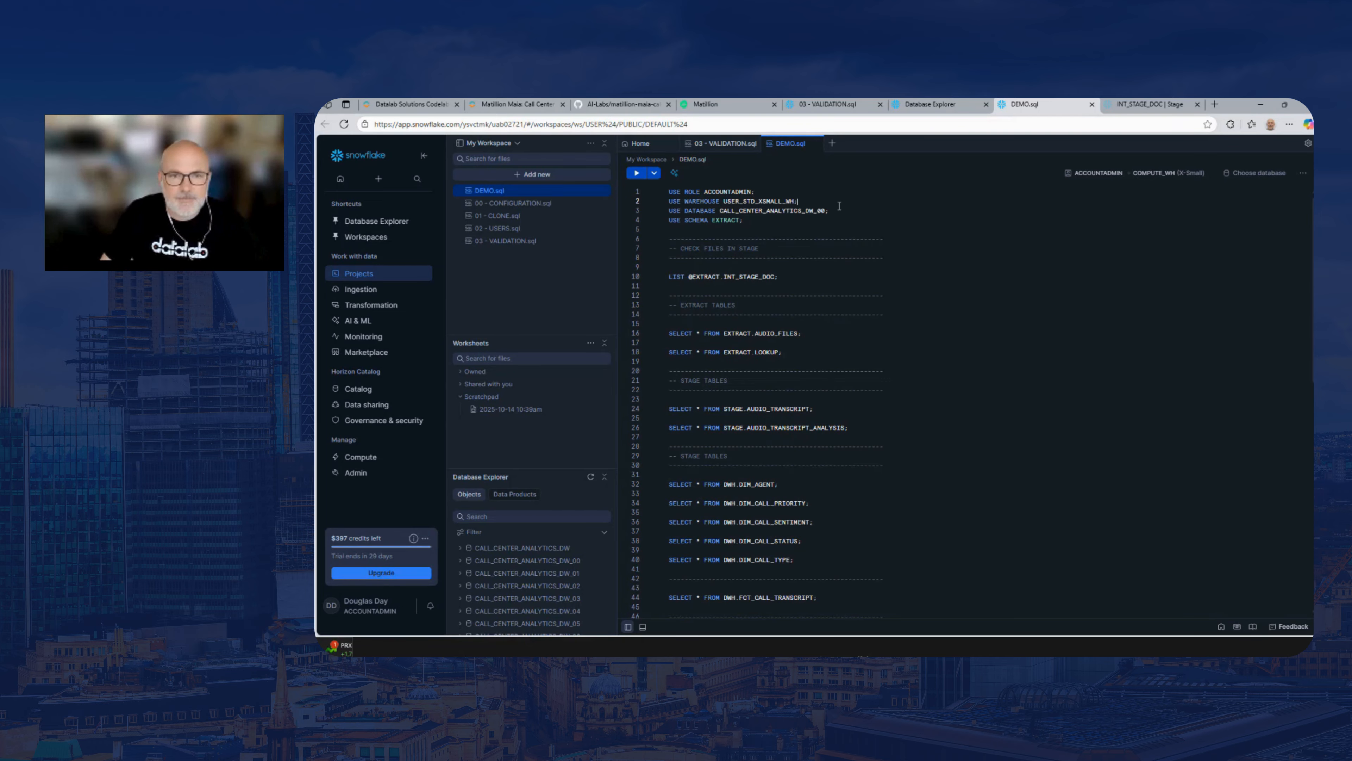
Try to run the USE SCHEMA EXTRACT statement on line 4 of DEMO.sql
click(809, 220)
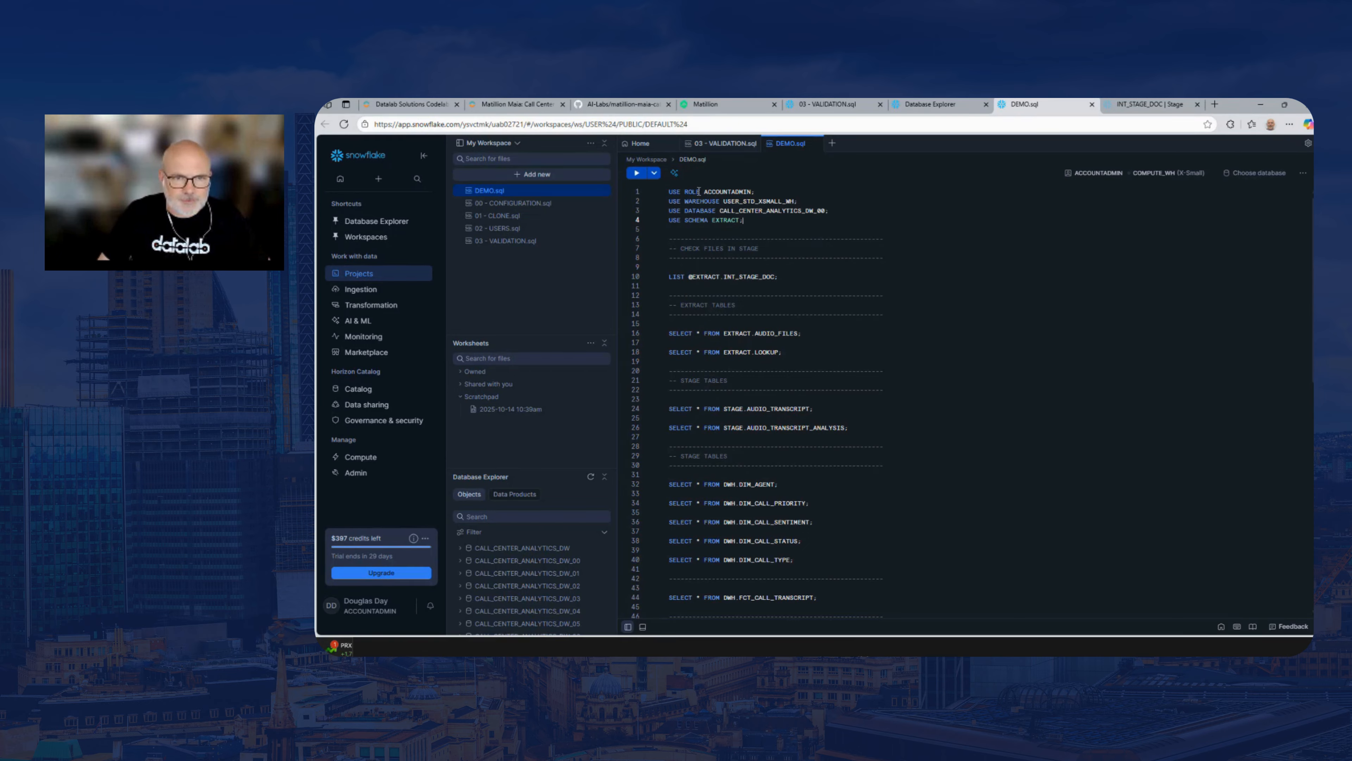
click(761, 193)
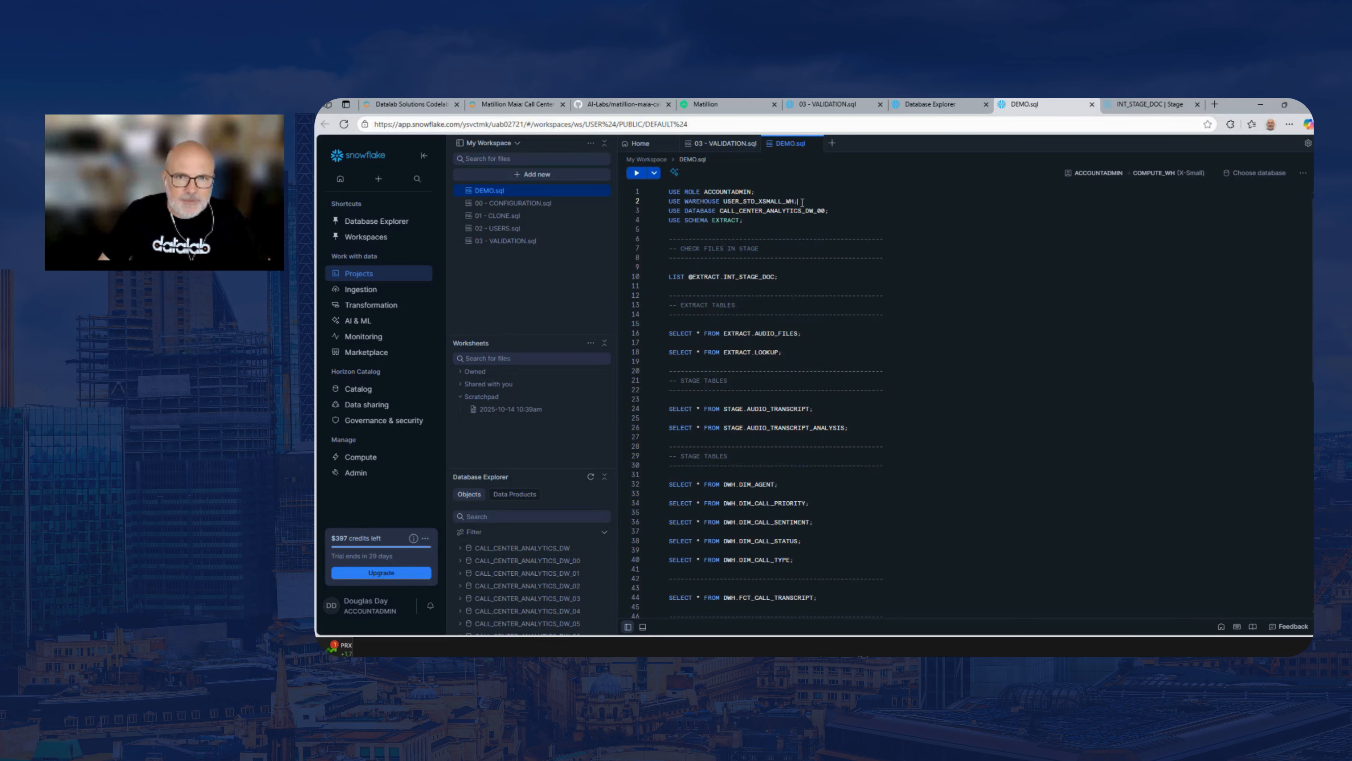
click(638, 174)
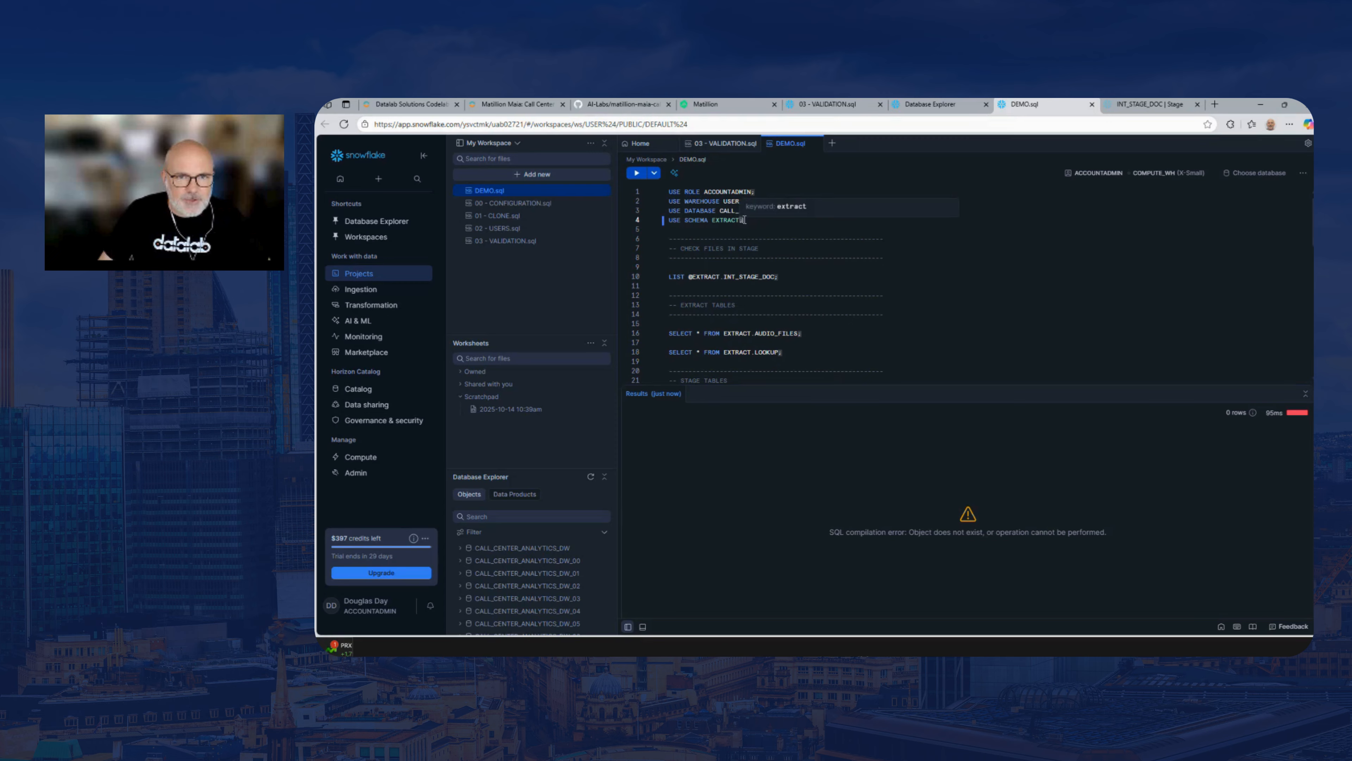
Run the four USE statements for role ACCOUNTADMIN, warehouse, database and schema on lines 1 to 4 of DEMO.sql
click(776, 276)
double_click(776, 276)
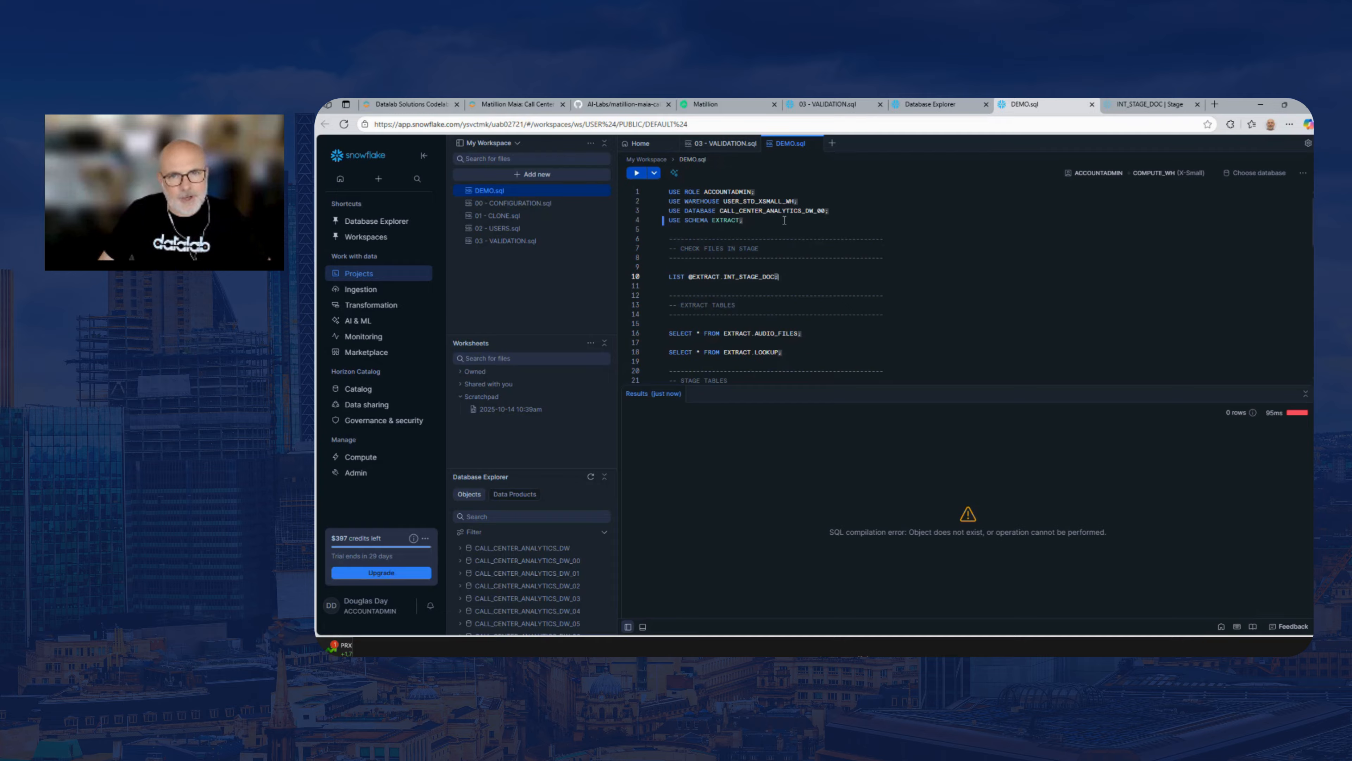
drag(785, 219, 669, 190)
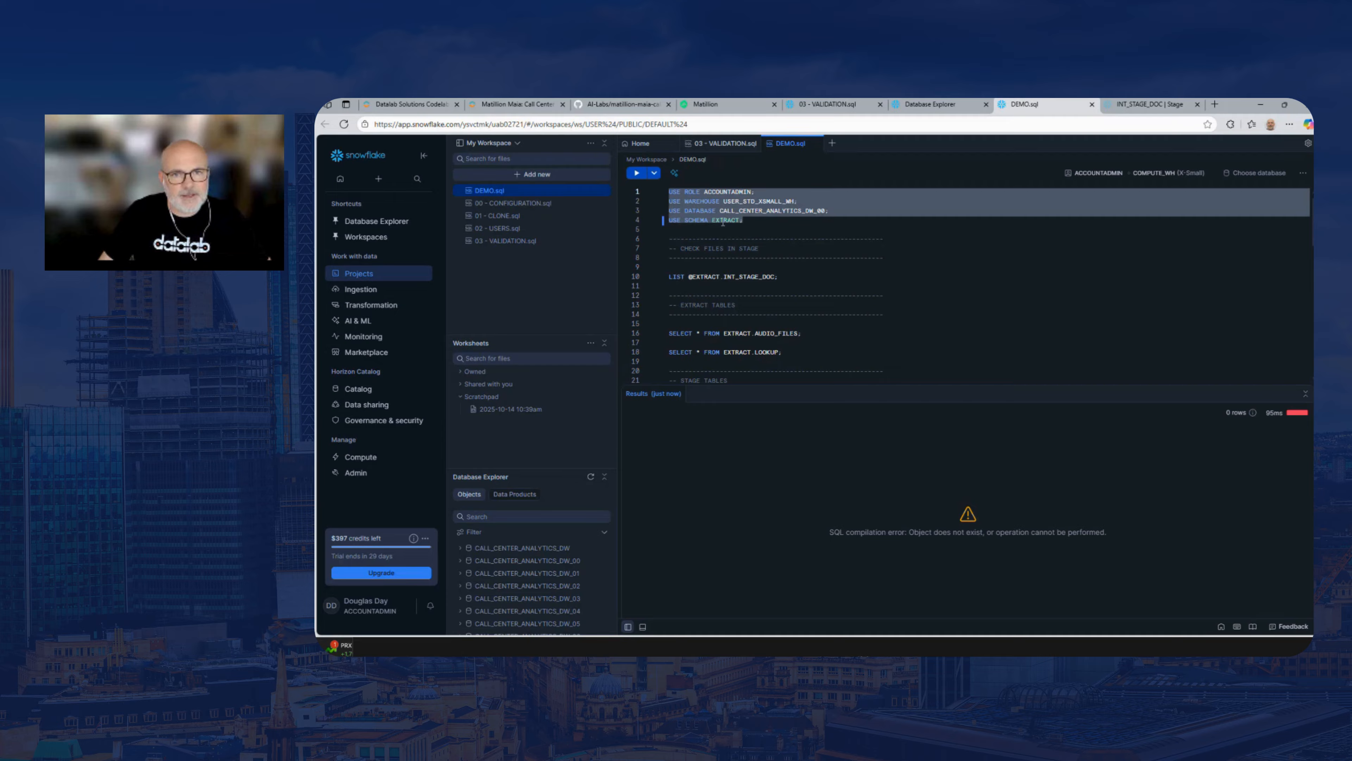
click(767, 221)
drag(772, 222, 664, 191)
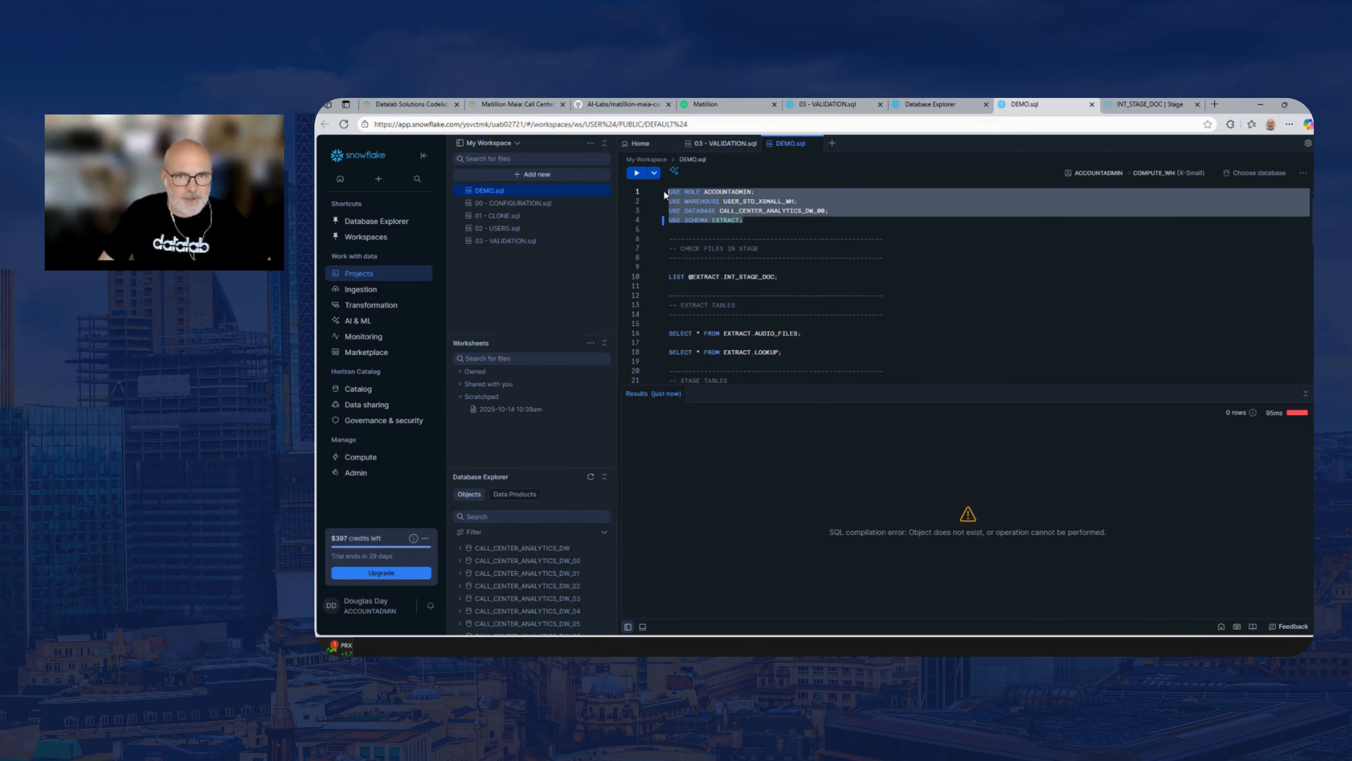
click(637, 172)
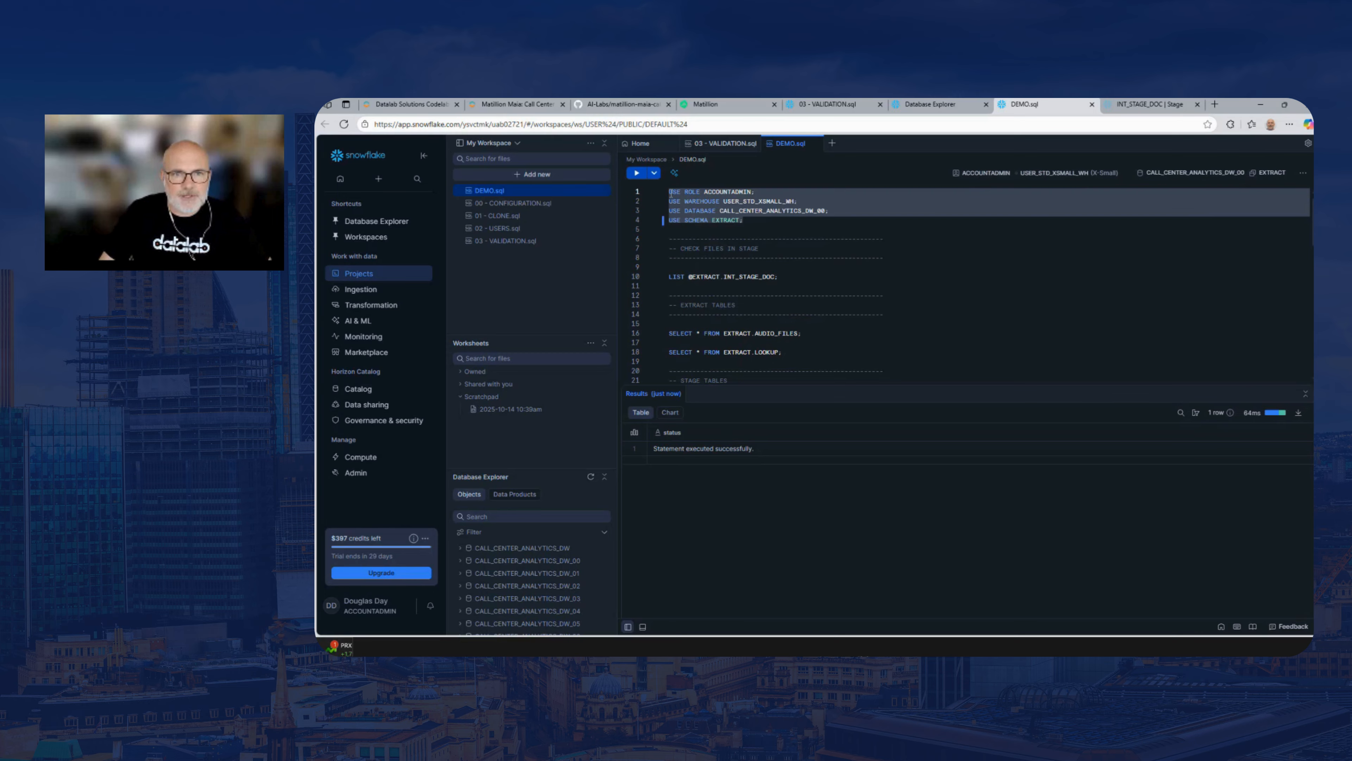
Change the role in the script's USE ROLE statement to APP_MATILLION_ROLE
click(755, 193)
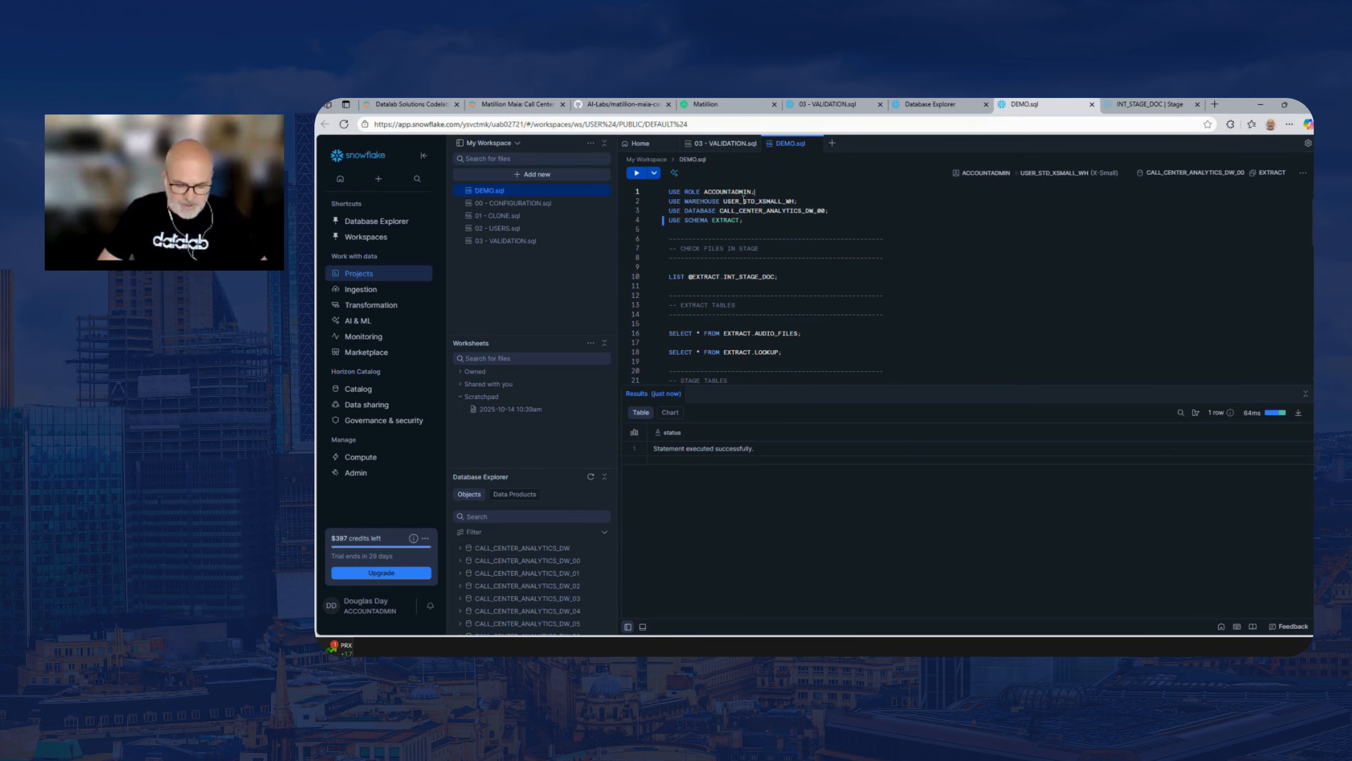
double_click(730, 192)
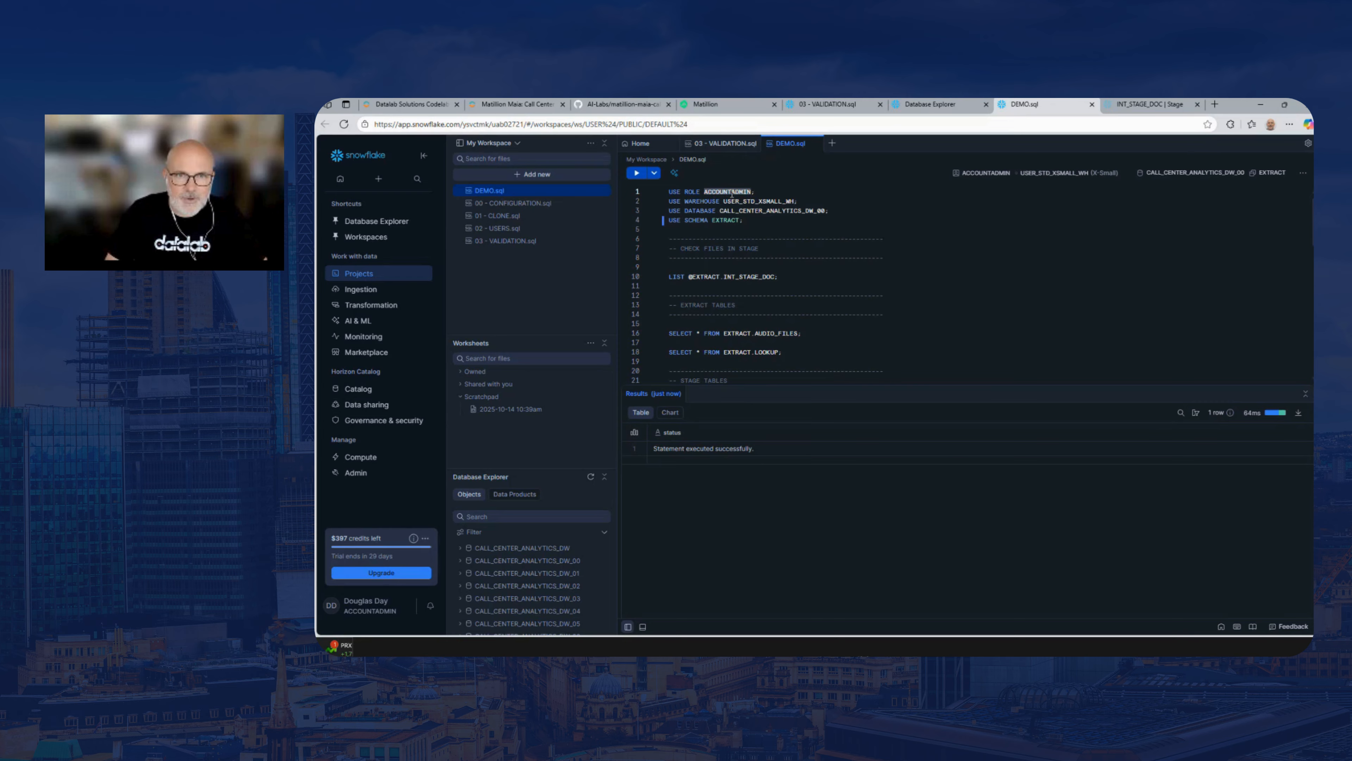
text(APP)
text(_MATILLION_)
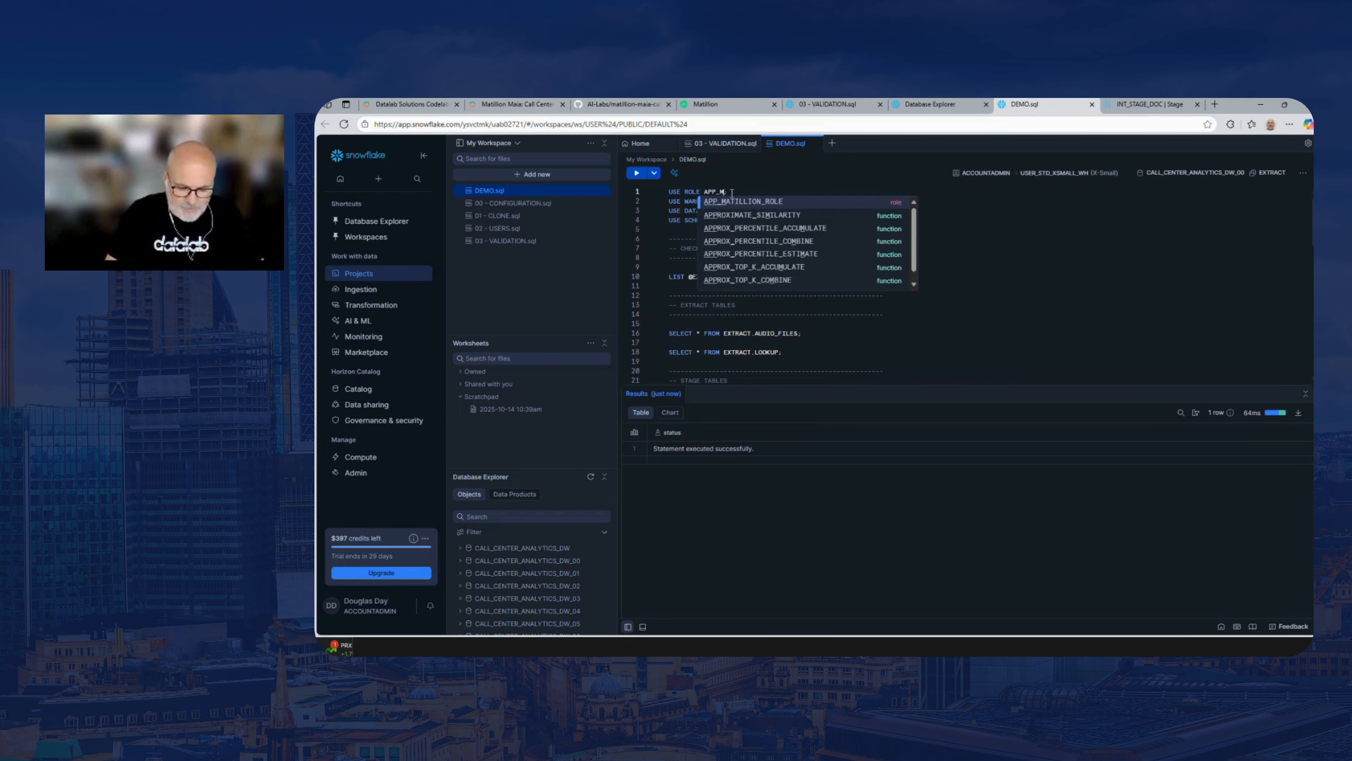
text(ROLE)
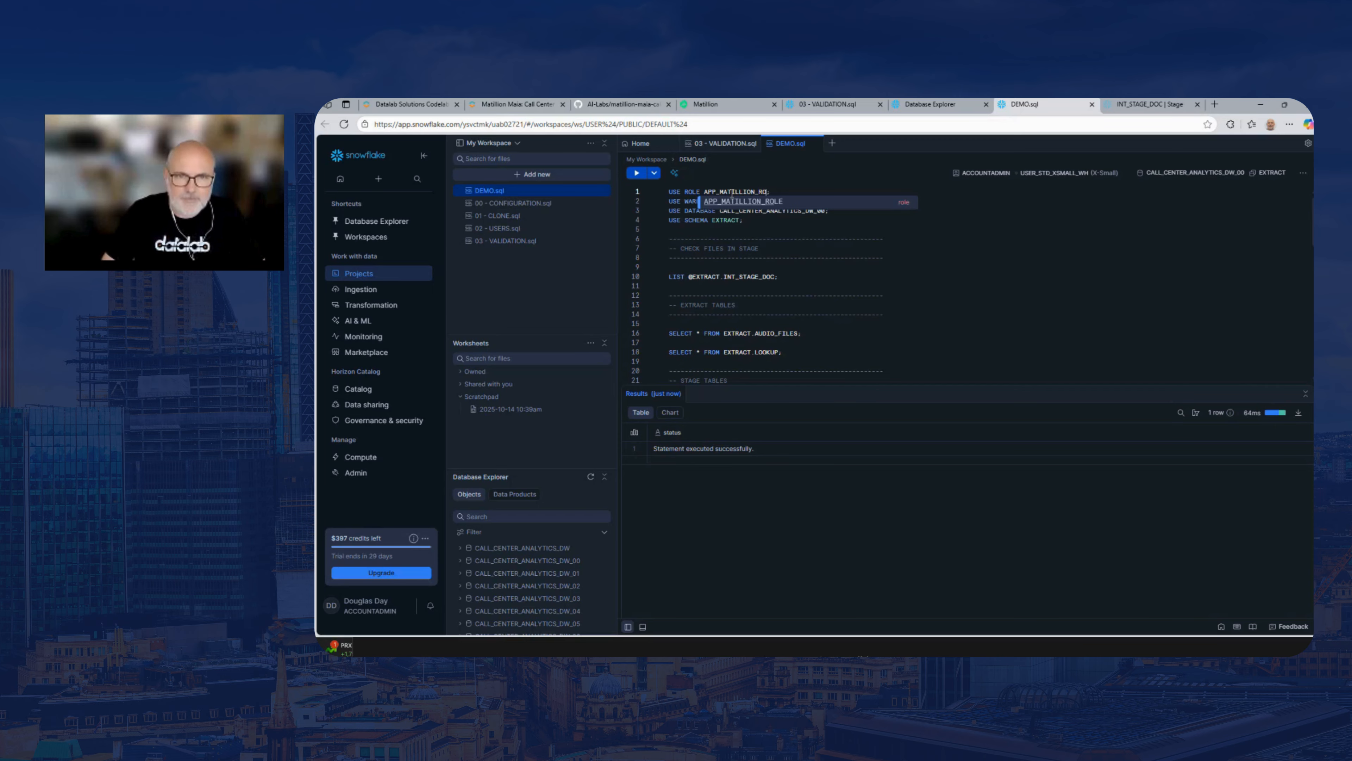
Run lines 1 to 4 of the script together to apply APP_MATILLION_ROLE with its warehouse, database and EXTRACT schema
click(764, 227)
key(shift+Up)
key(shift+Up)
key(shift+Up)
key(shift+Up)
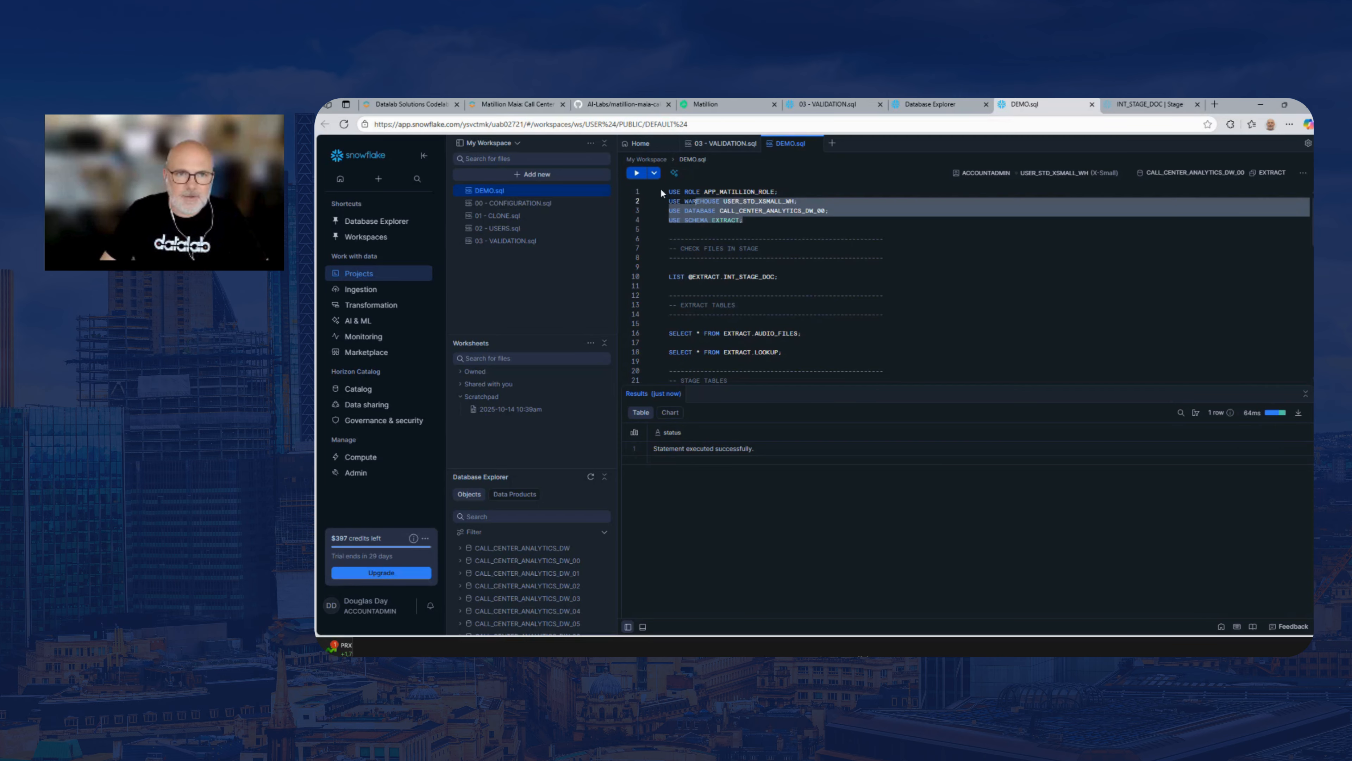
drag(790, 194, 646, 192)
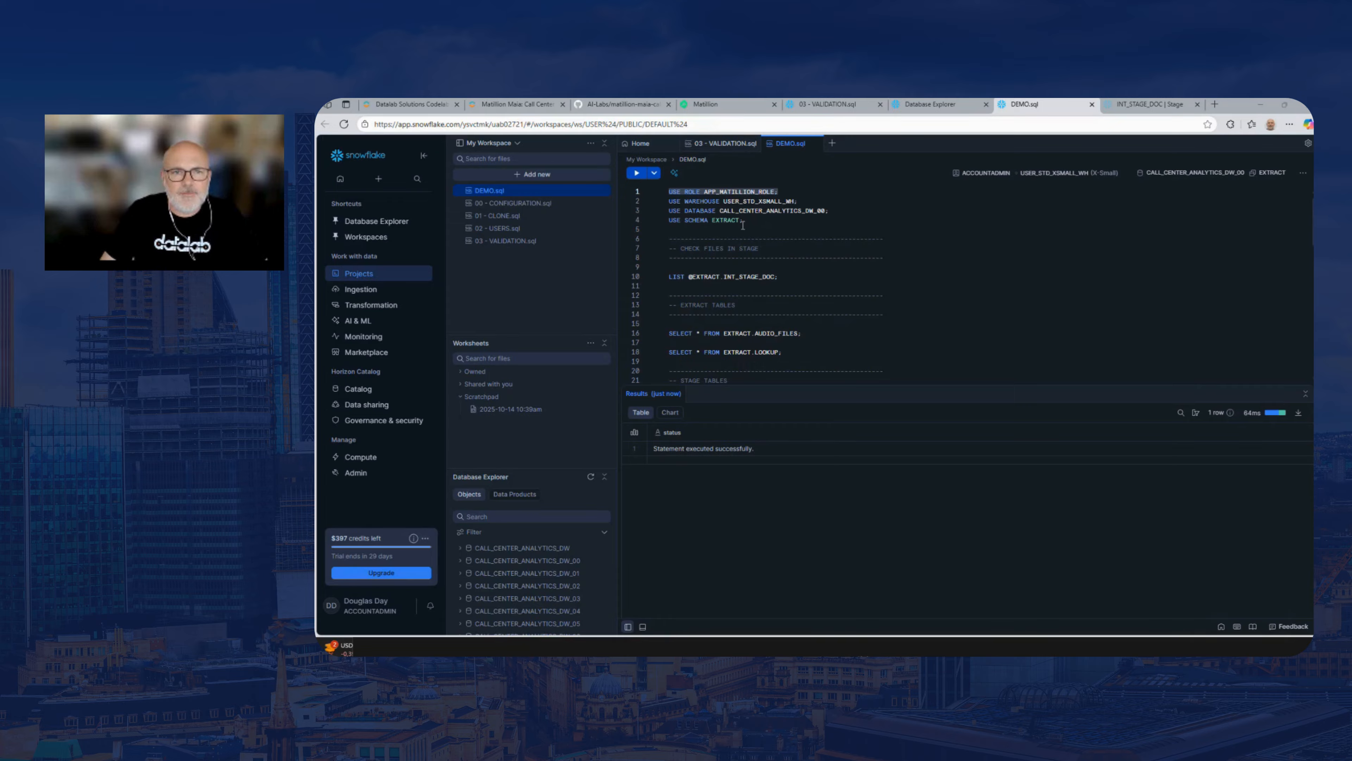
drag(743, 224, 666, 192)
click(637, 173)
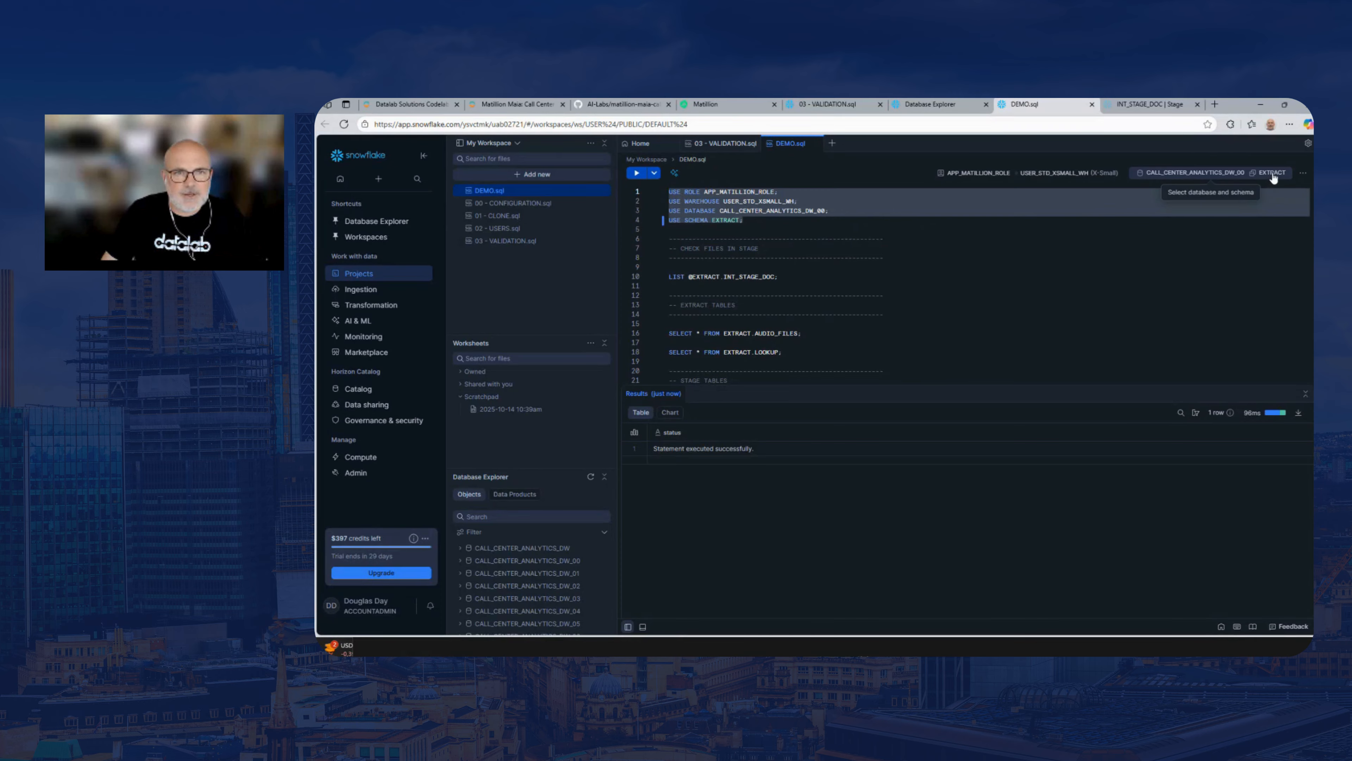
click(806, 277)
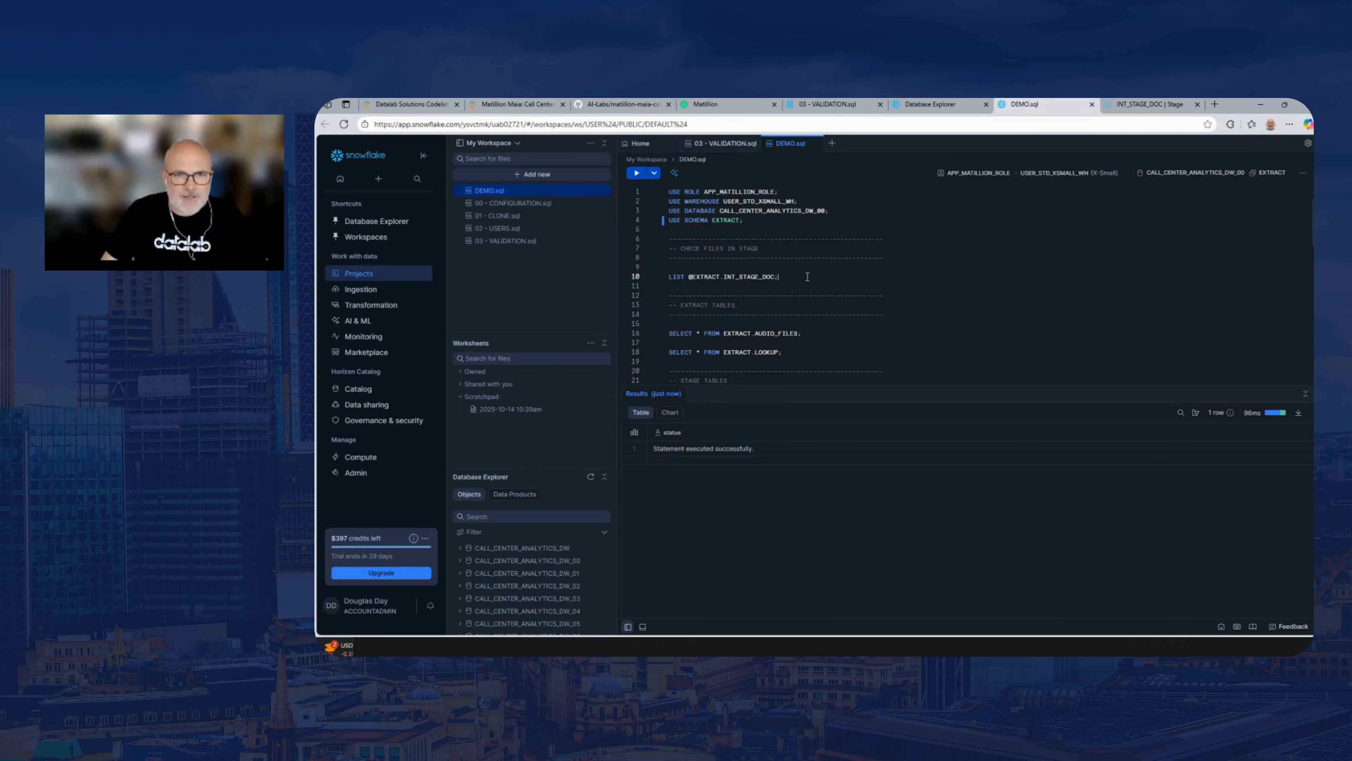
shift+click(666, 277)
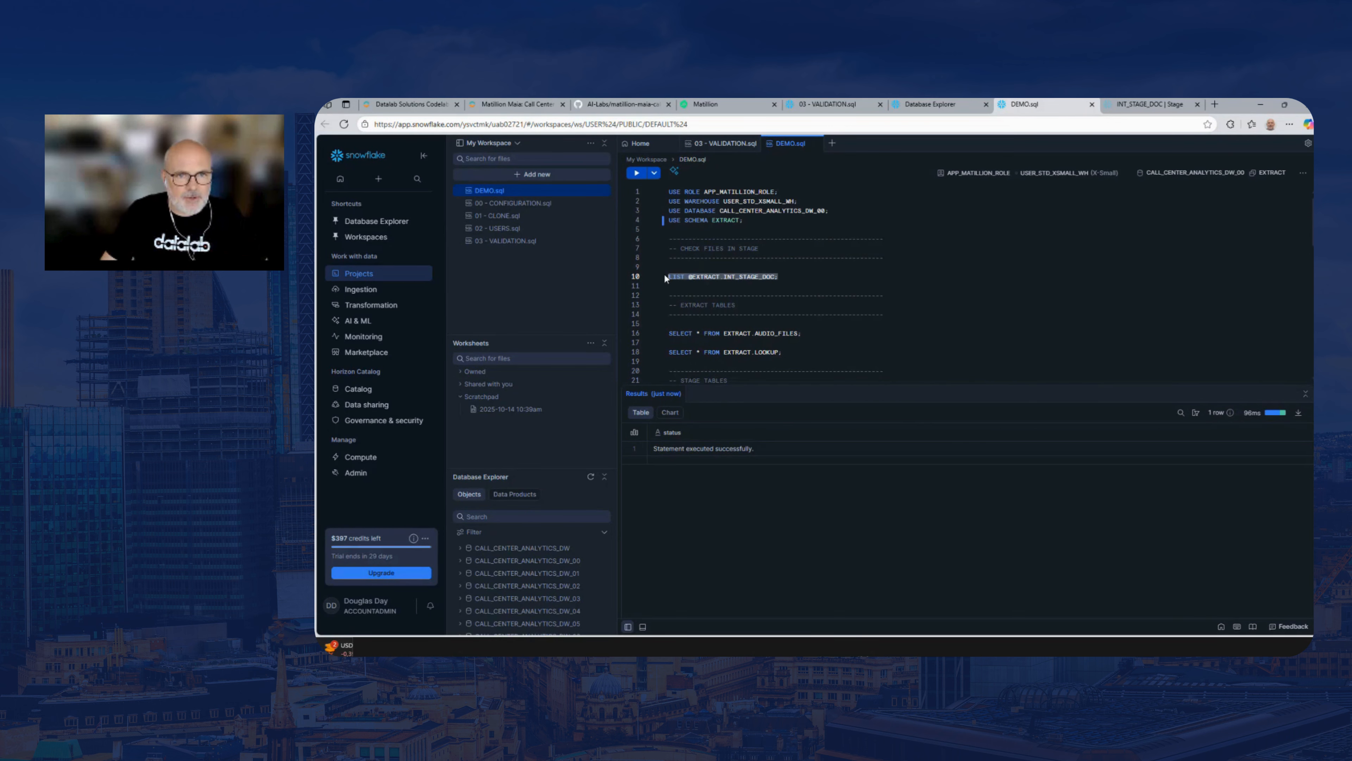
click(638, 175)
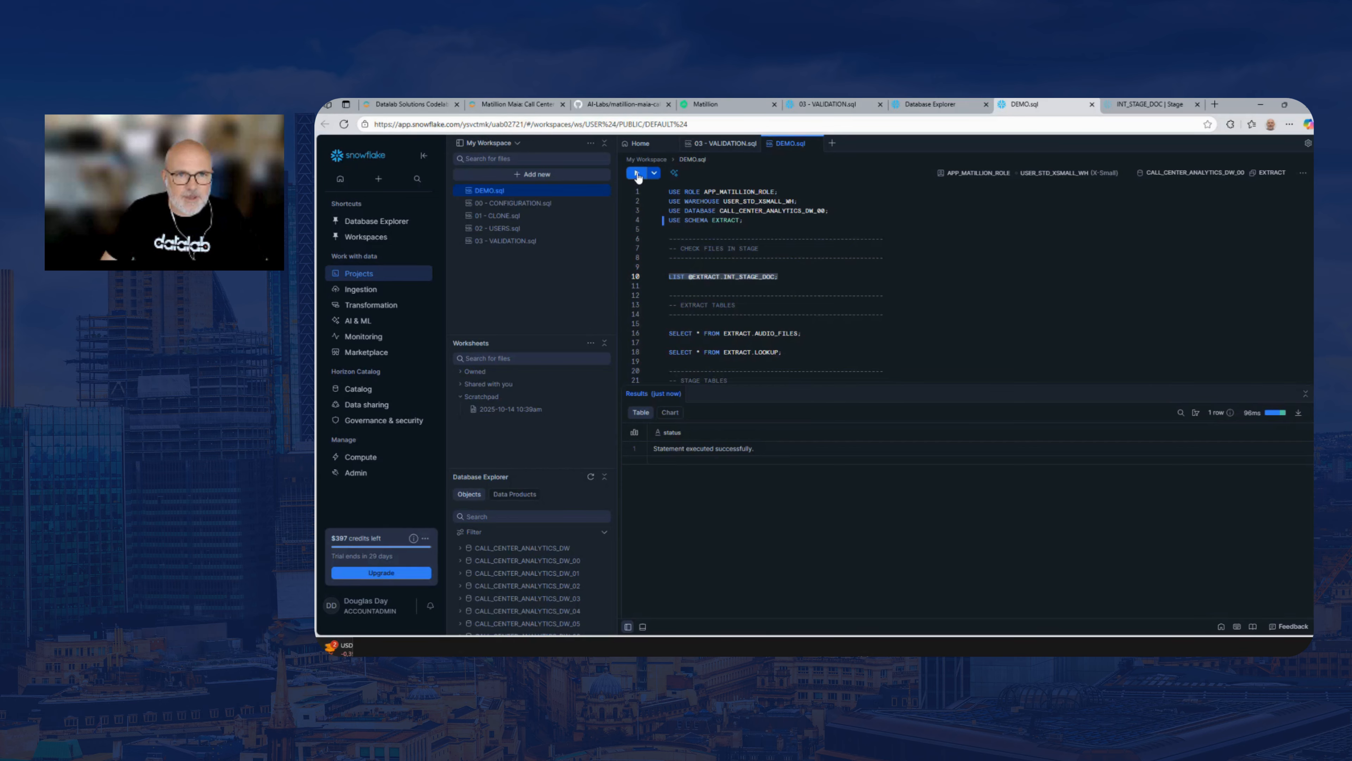
click(637, 174)
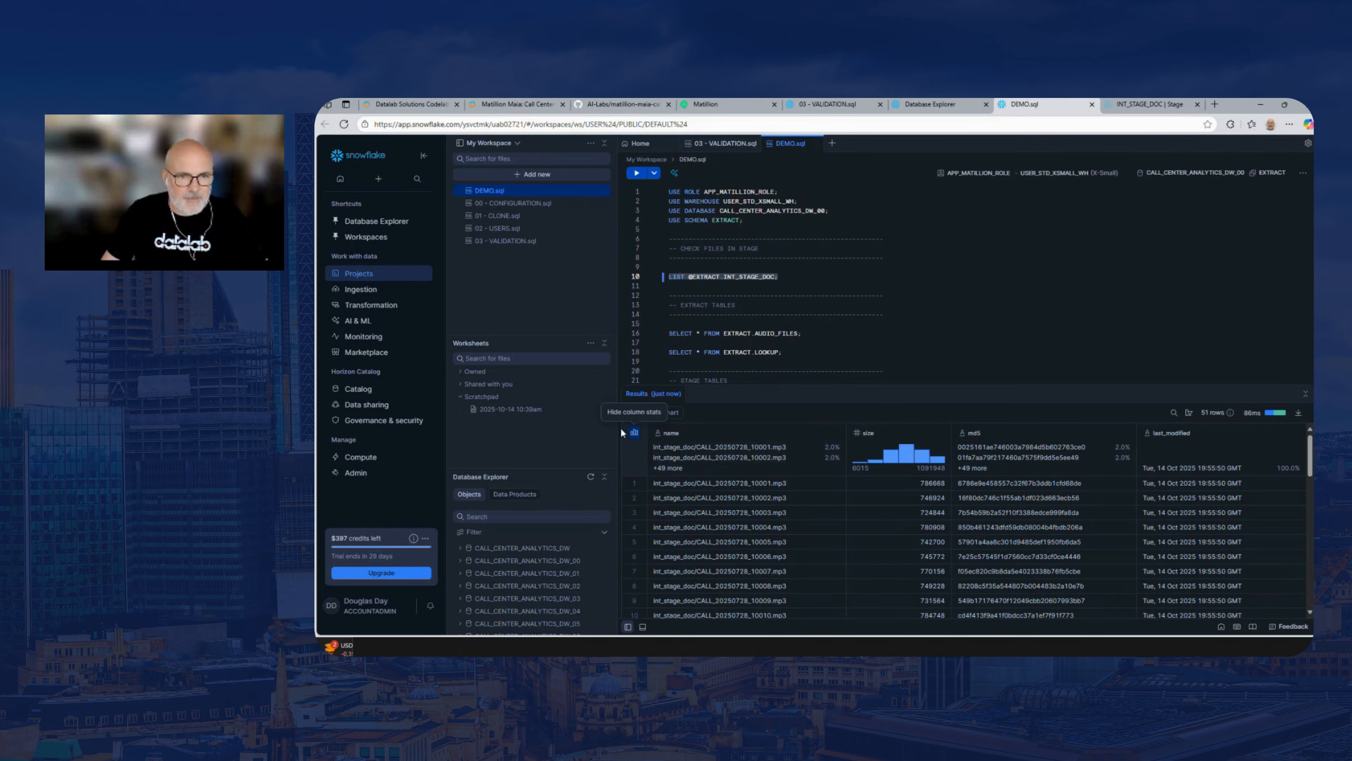
Widen the query results area and its name column, and review the listed stage files through to the last row
drag(617, 428, 538, 431)
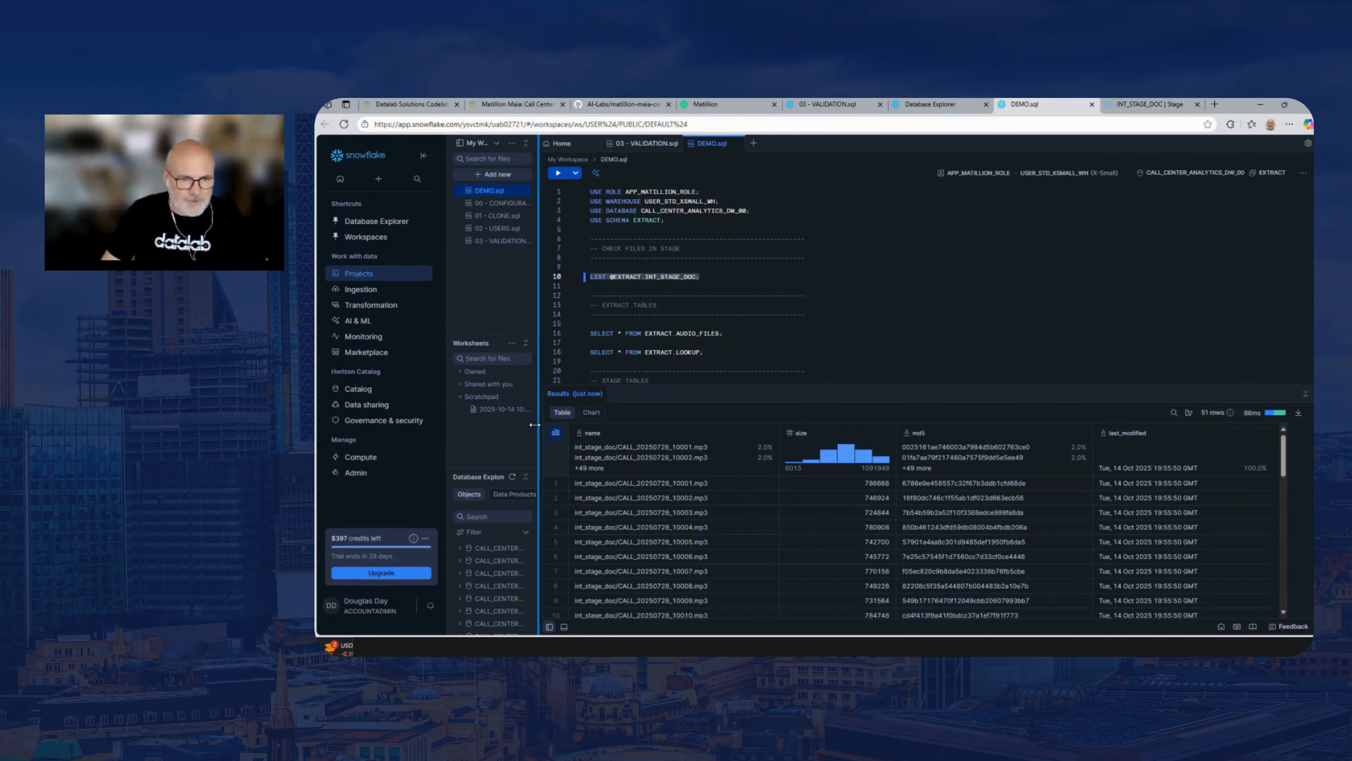
drag(788, 432, 833, 433)
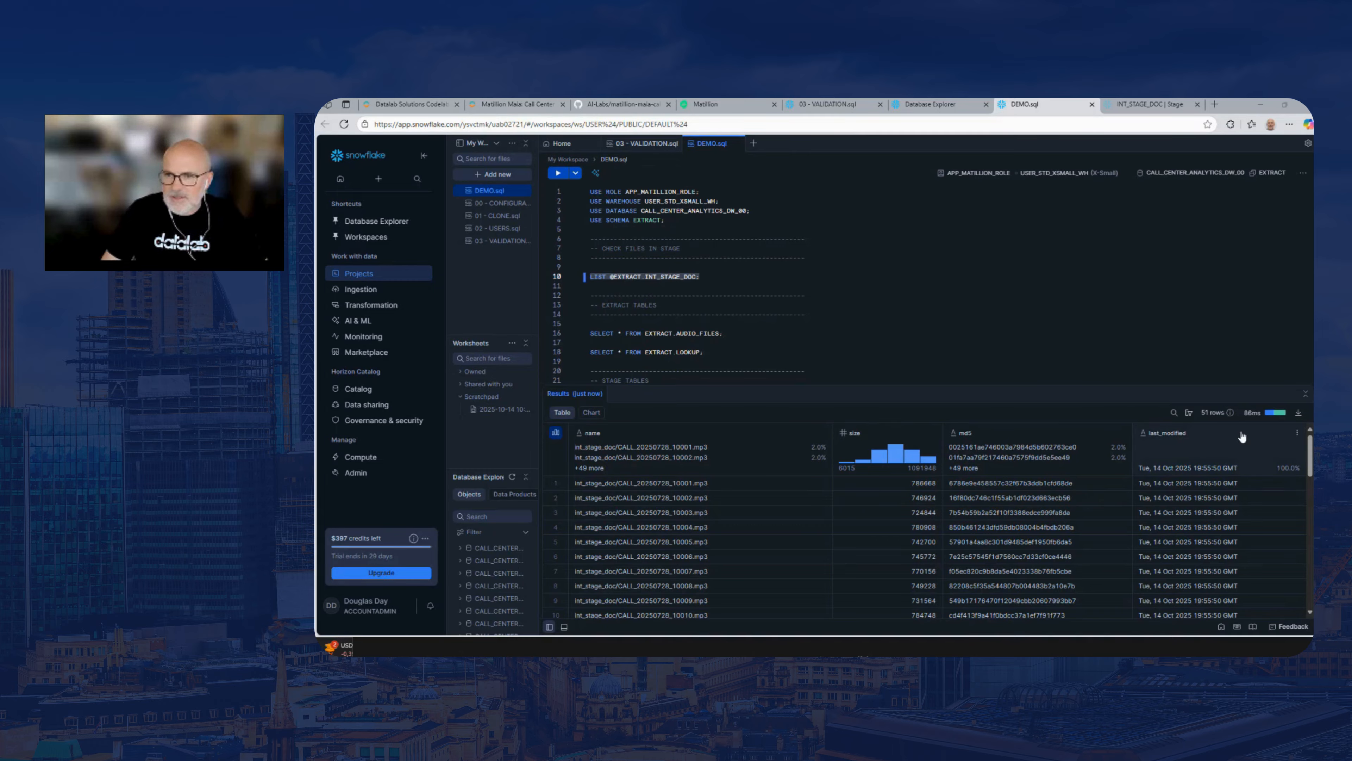
mouse_move(1210, 418)
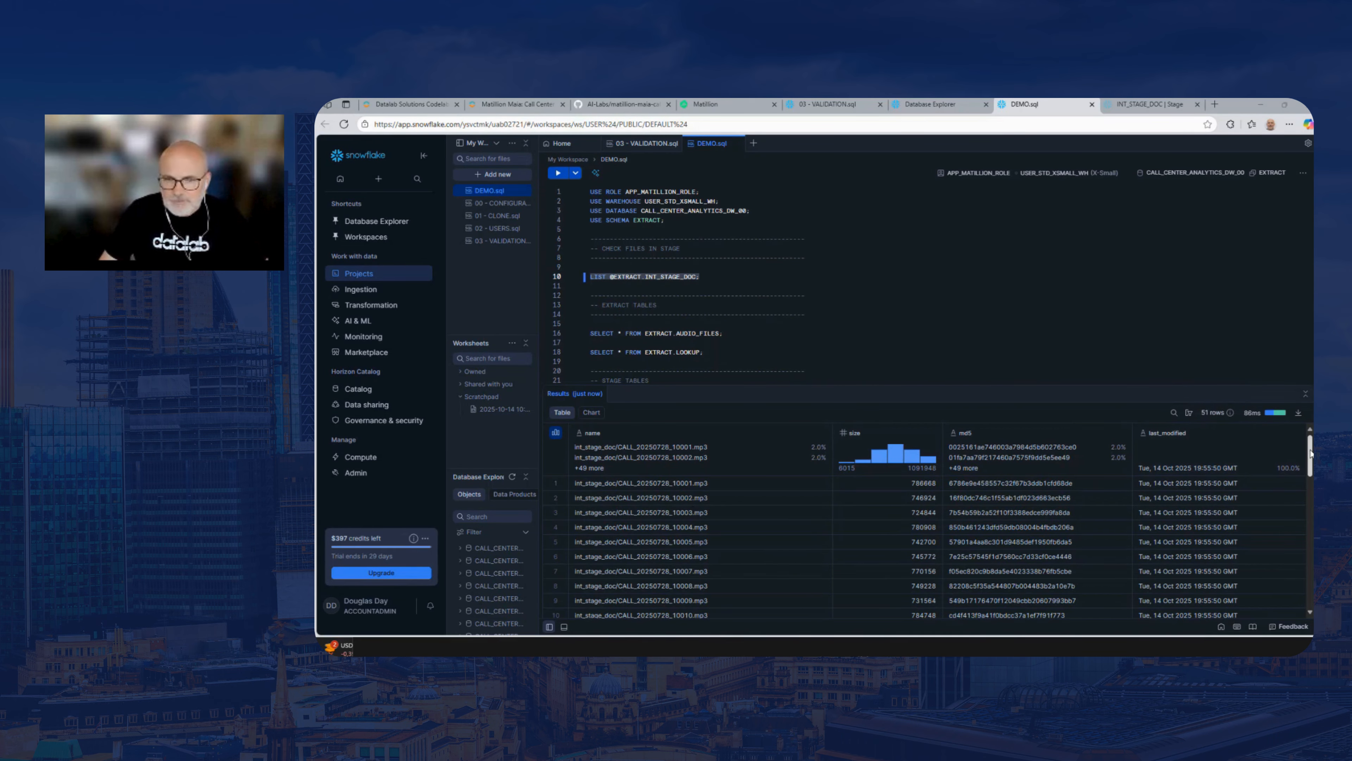
scroll(1311, 453, down, 10)
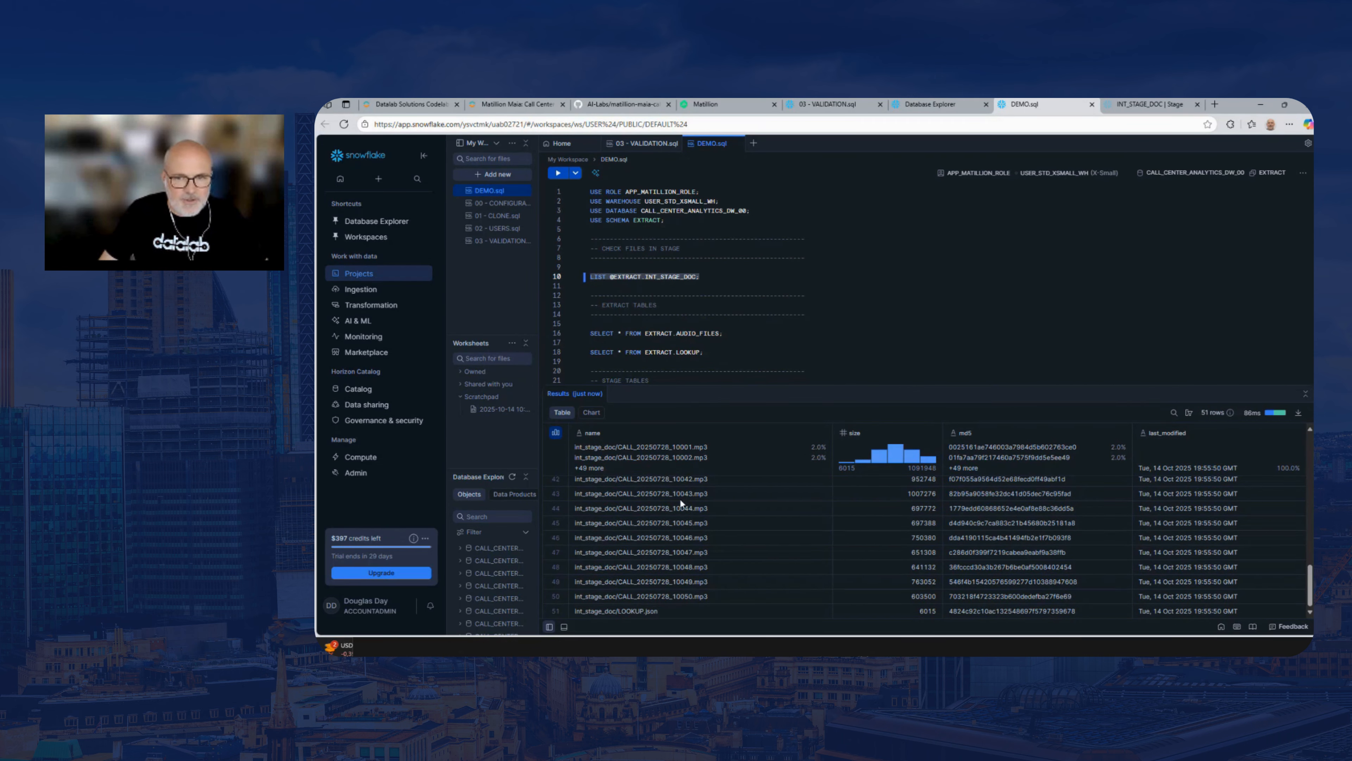
scroll(765, 586, up, 10)
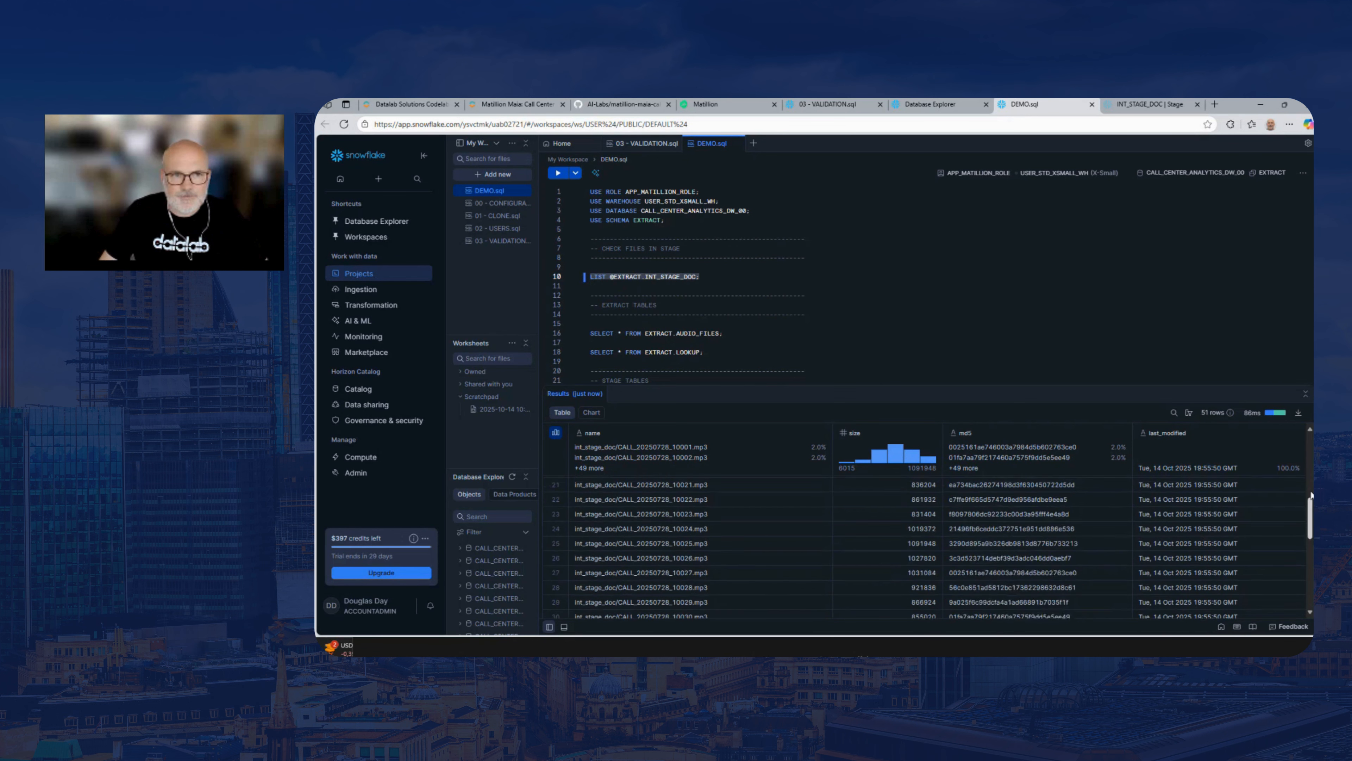
click(771, 342)
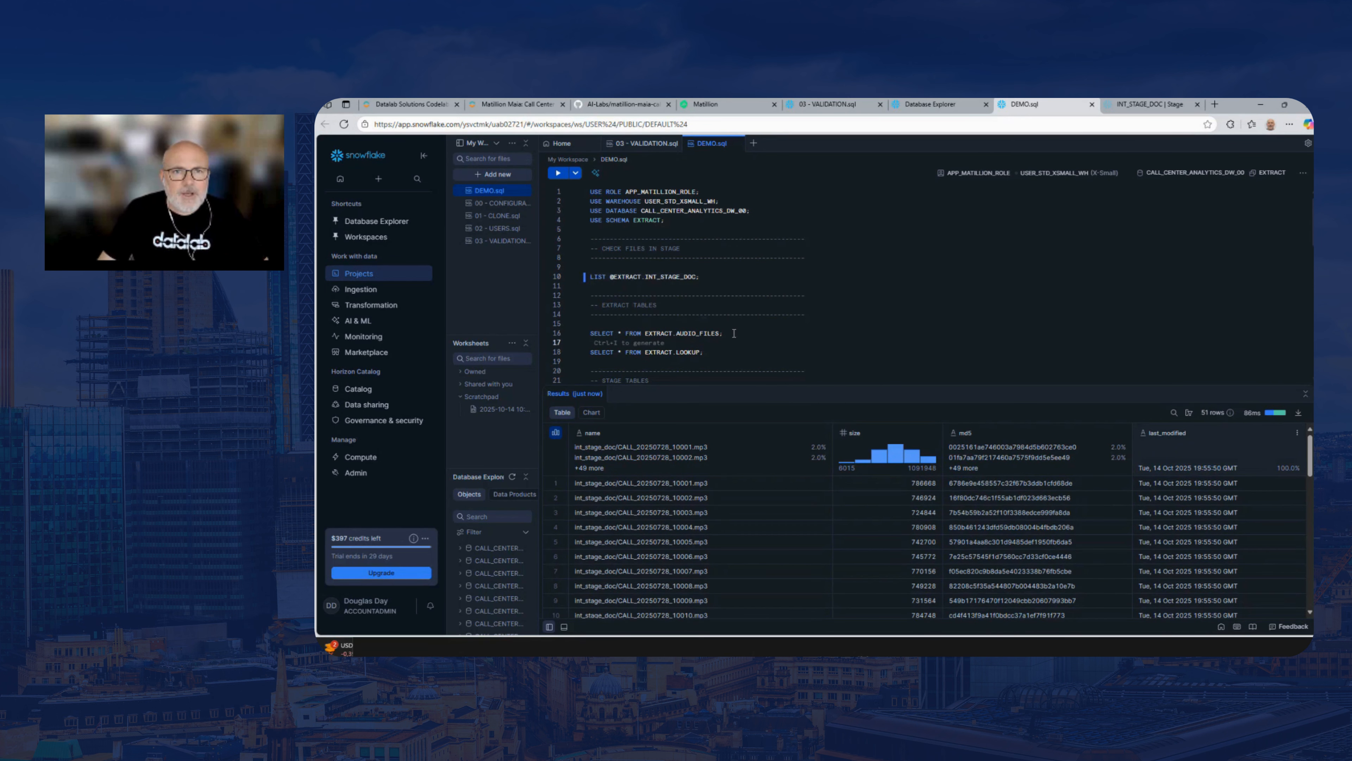
click(733, 332)
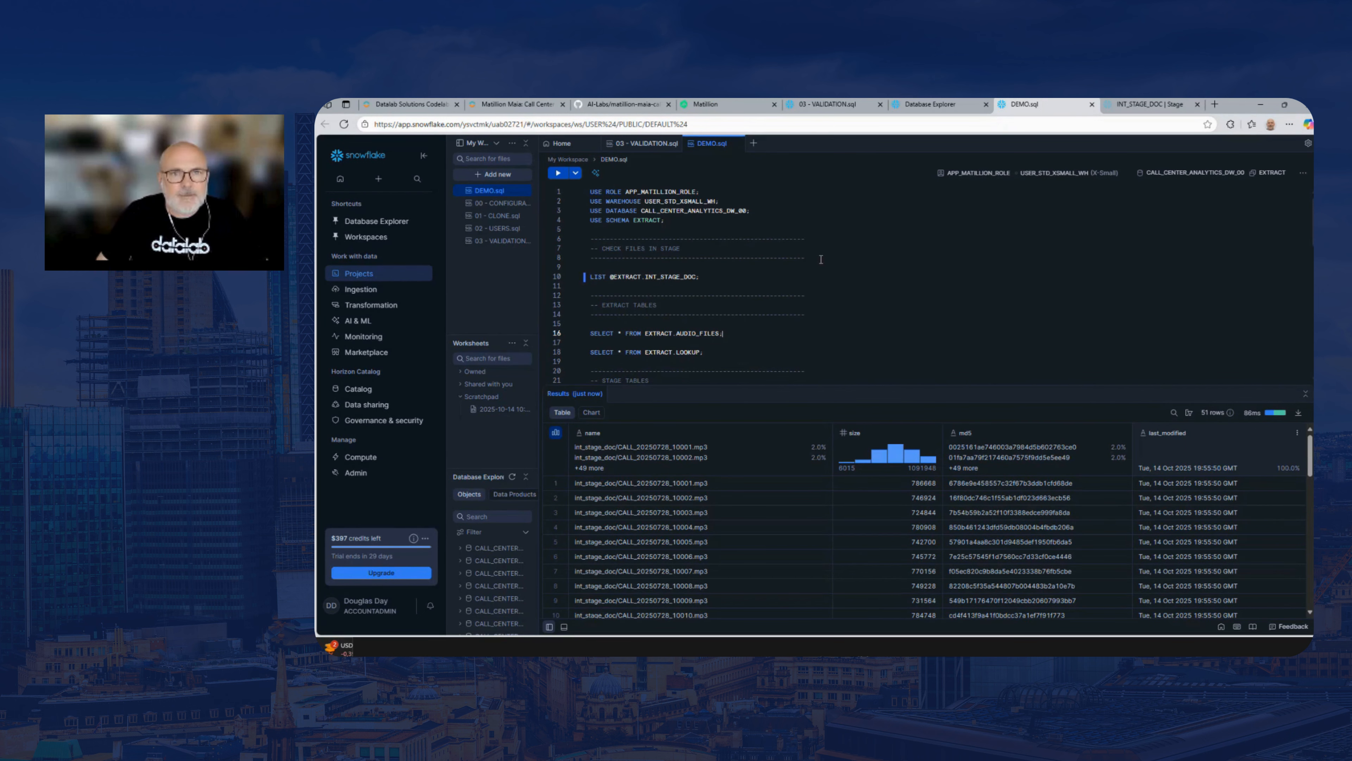
Switch to Matillion and open the BUILD_SCHEMA_DW pipeline from the 00 - DDL folder
click(708, 104)
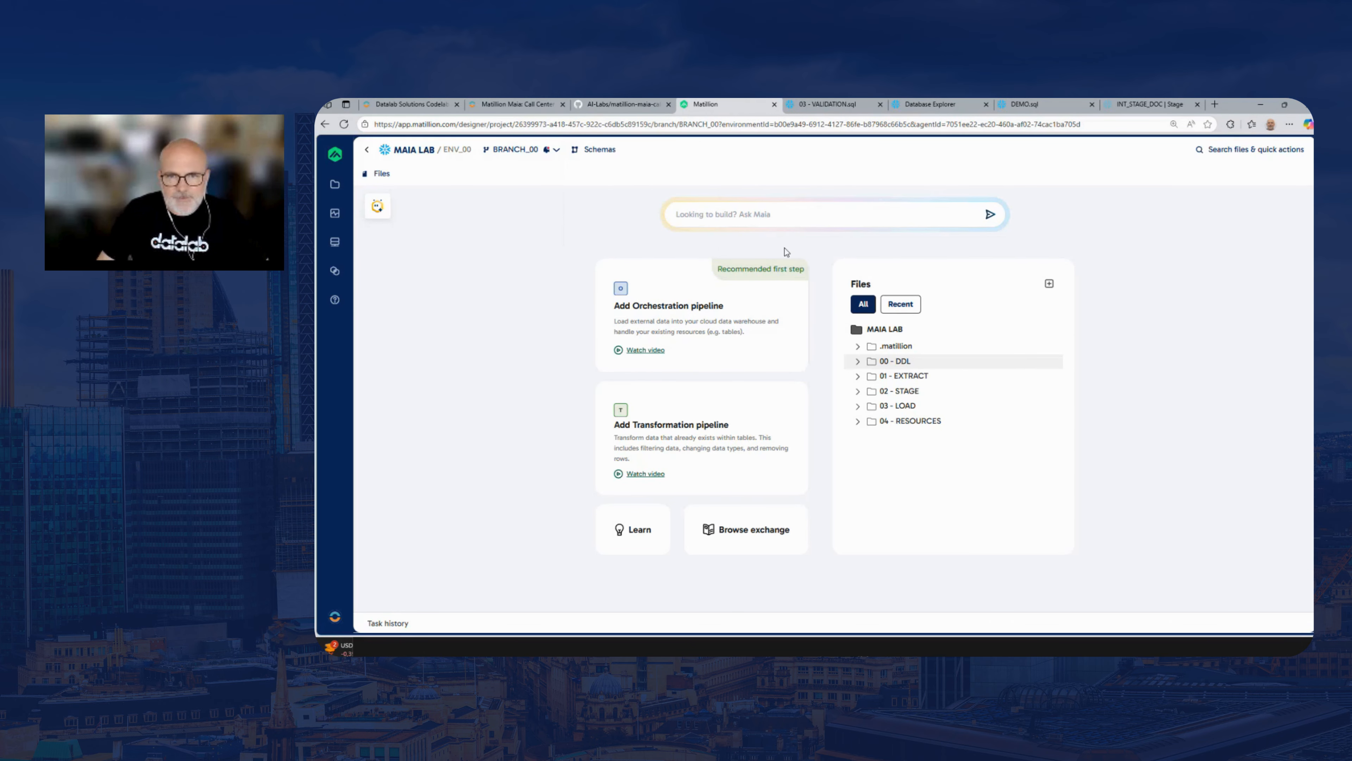
click(858, 362)
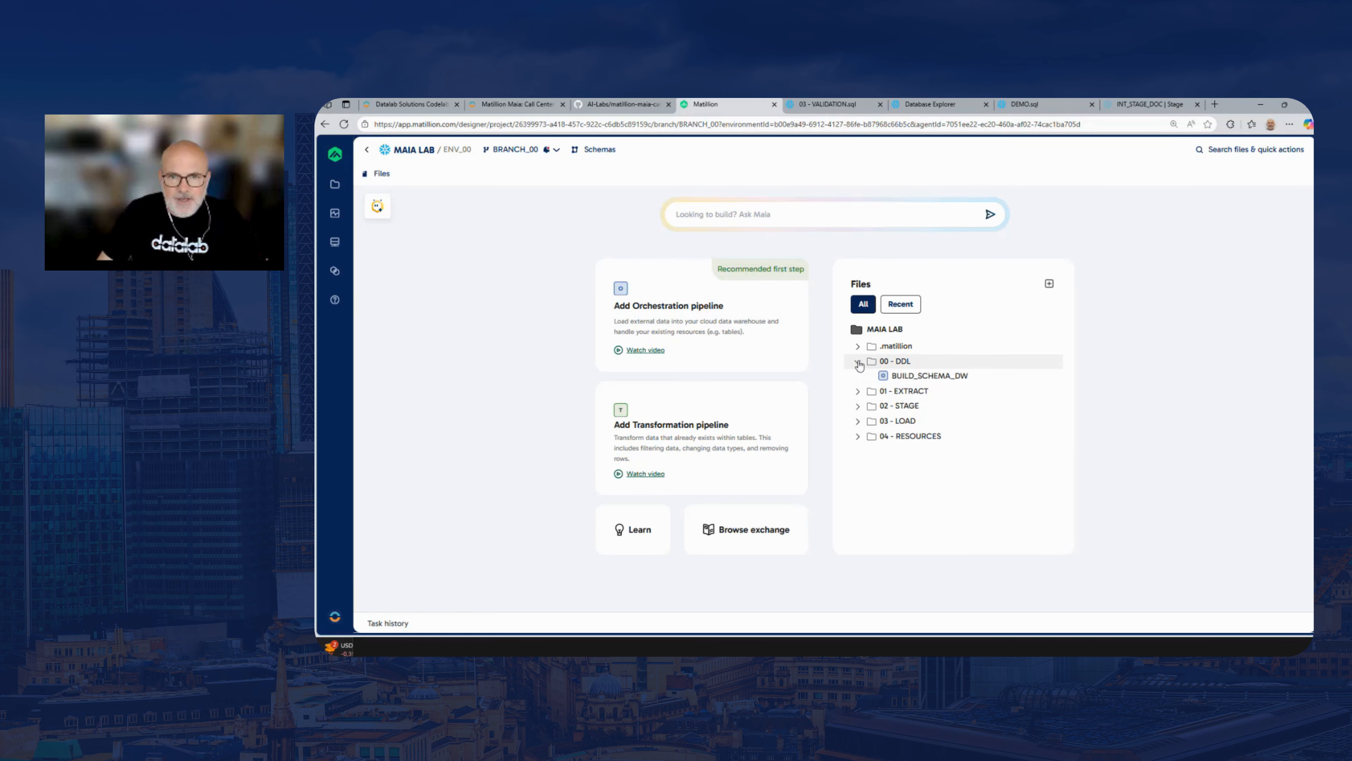
click(938, 377)
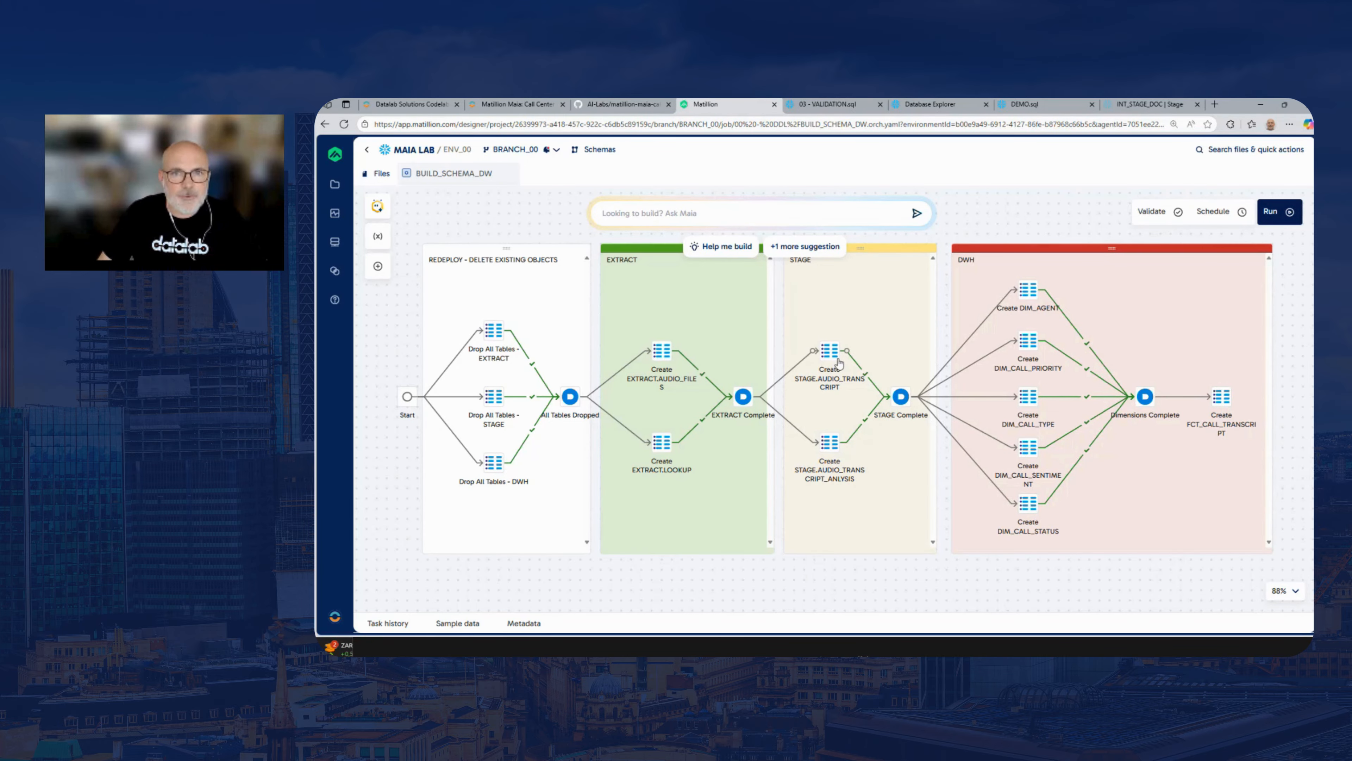
Switch to Snowflake's Database Explorer and look through the schemas of CALL_CENTER_ANALYTICS_DW_00, collapsing the database when finished
click(826, 101)
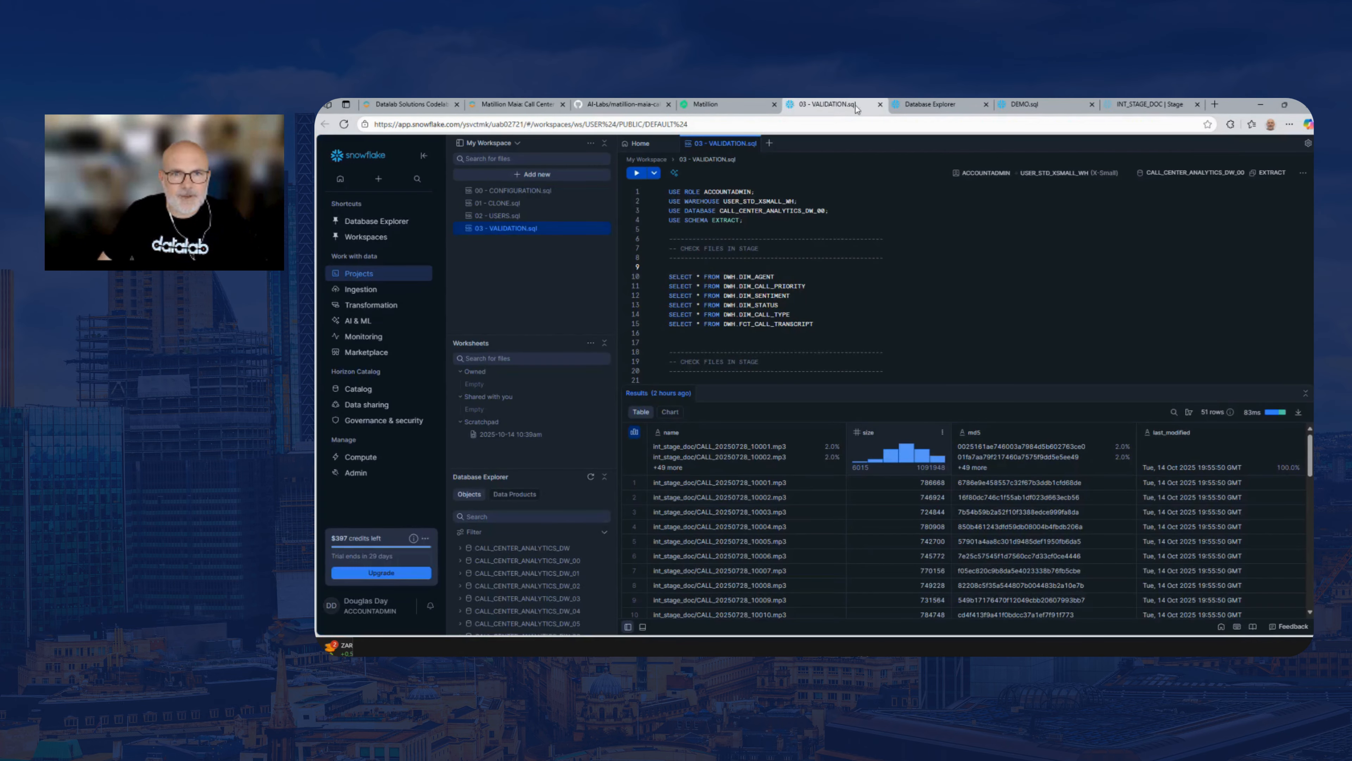
click(913, 104)
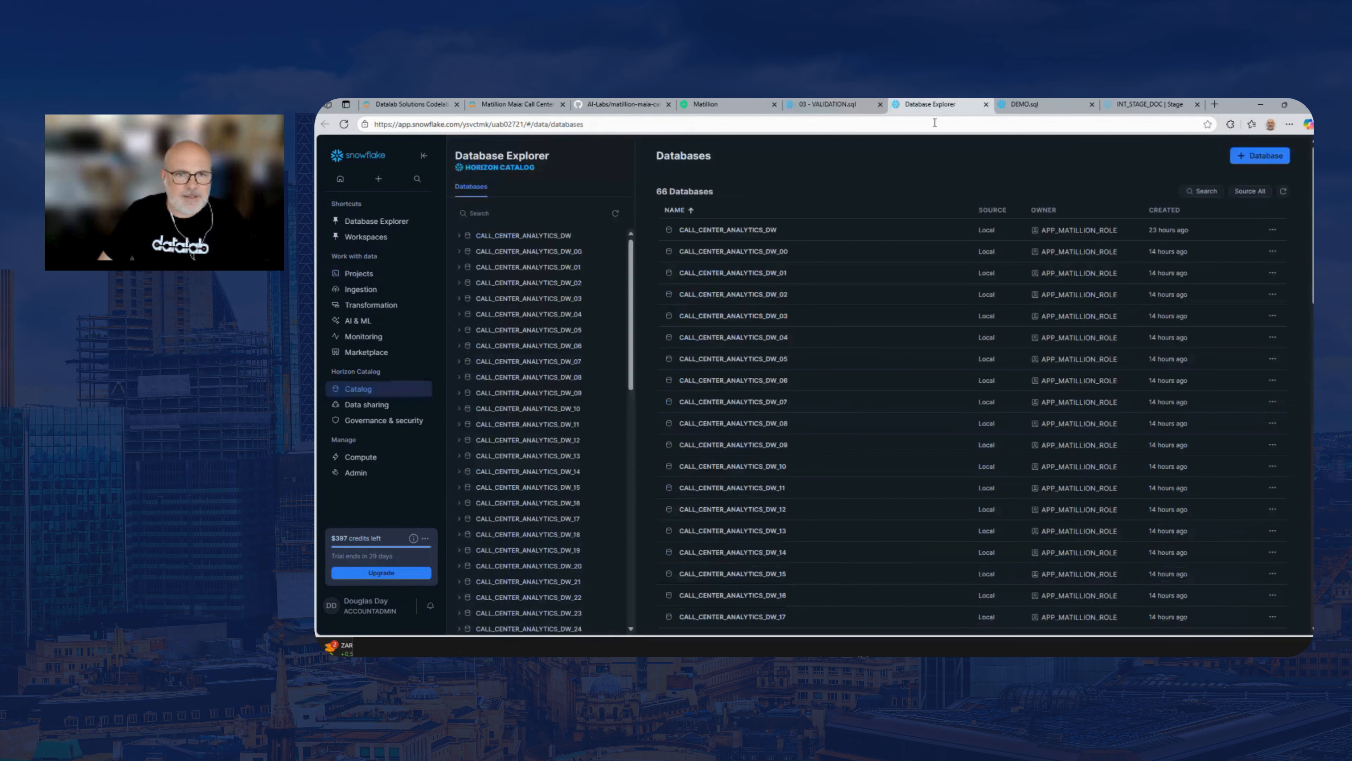
click(458, 252)
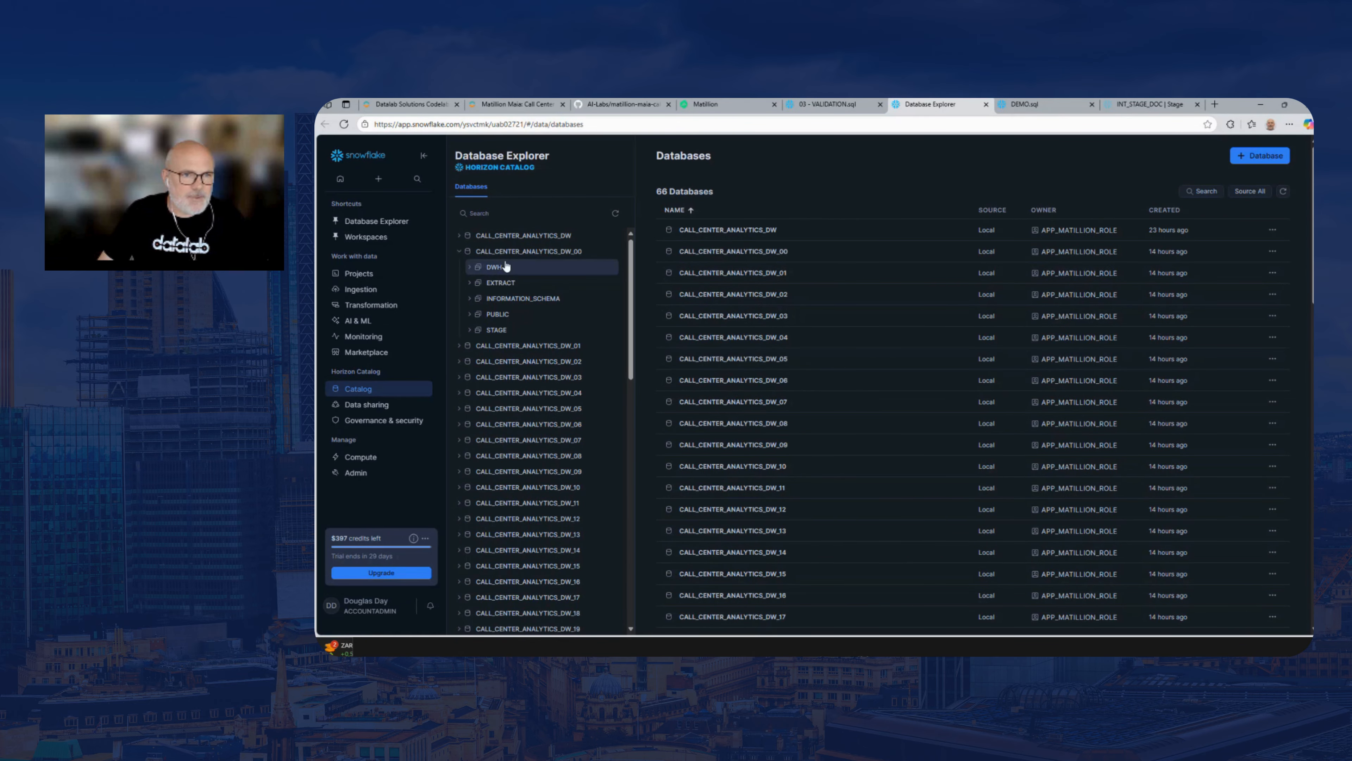
click(470, 283)
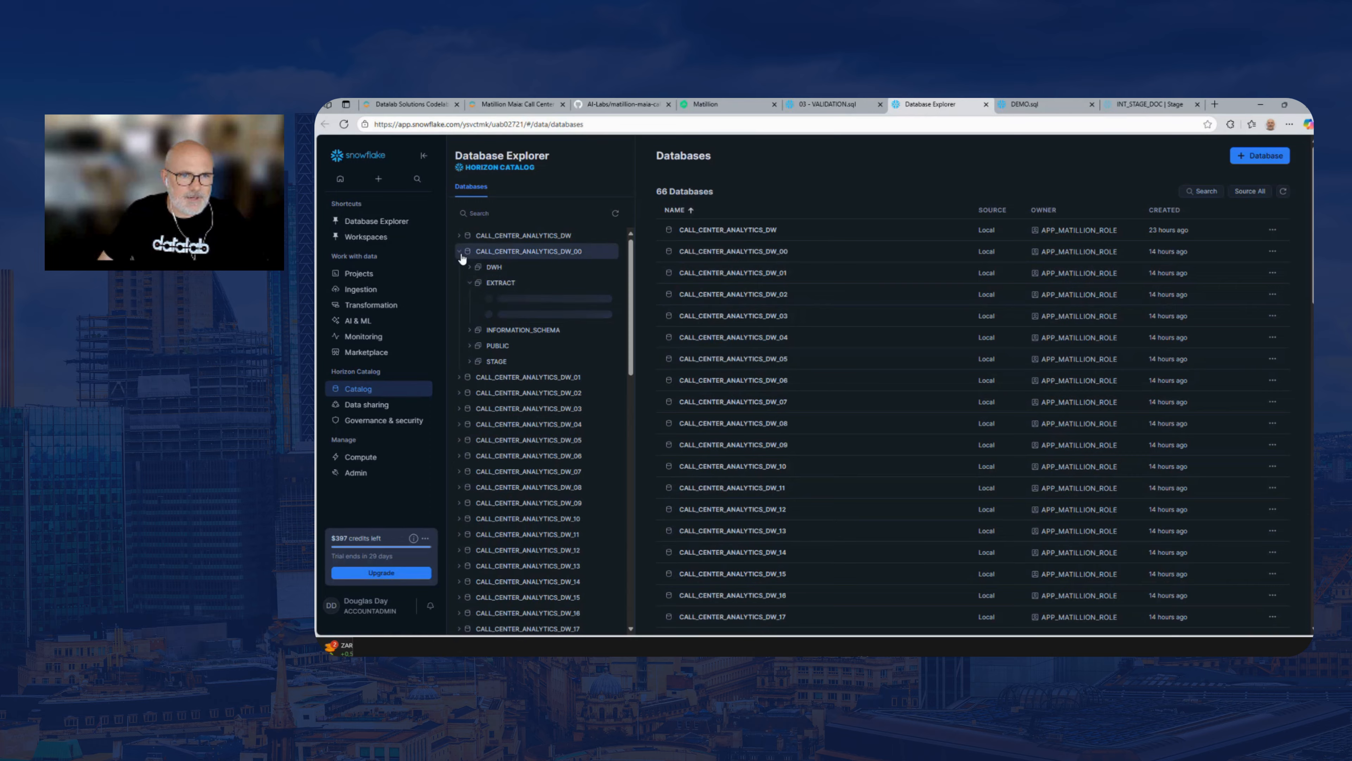
click(459, 252)
Examine the tables and stages in the EXTRACT schema of CALL_CENTER_ANALYTICS_DW_01, and return to the BUILD_SCHEMA_DW pipeline in Matillion
click(459, 267)
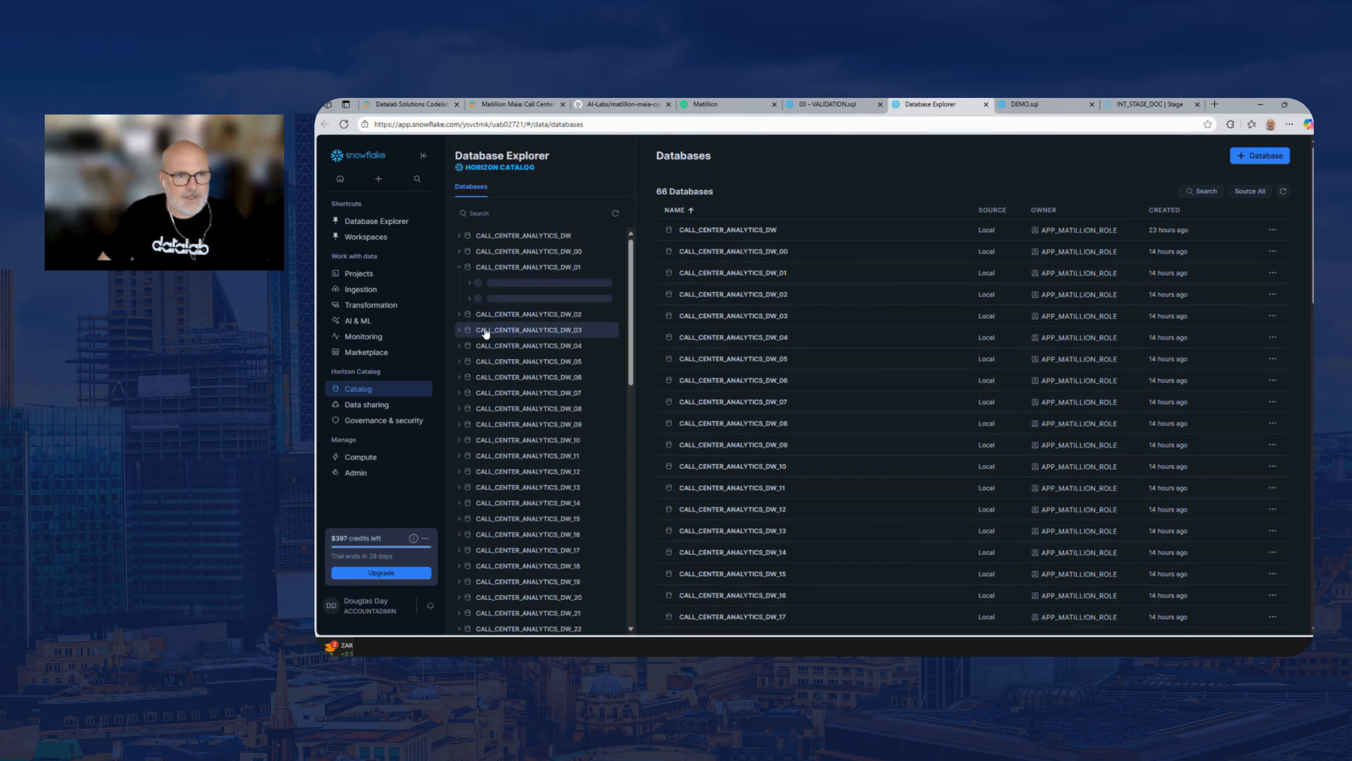
click(468, 298)
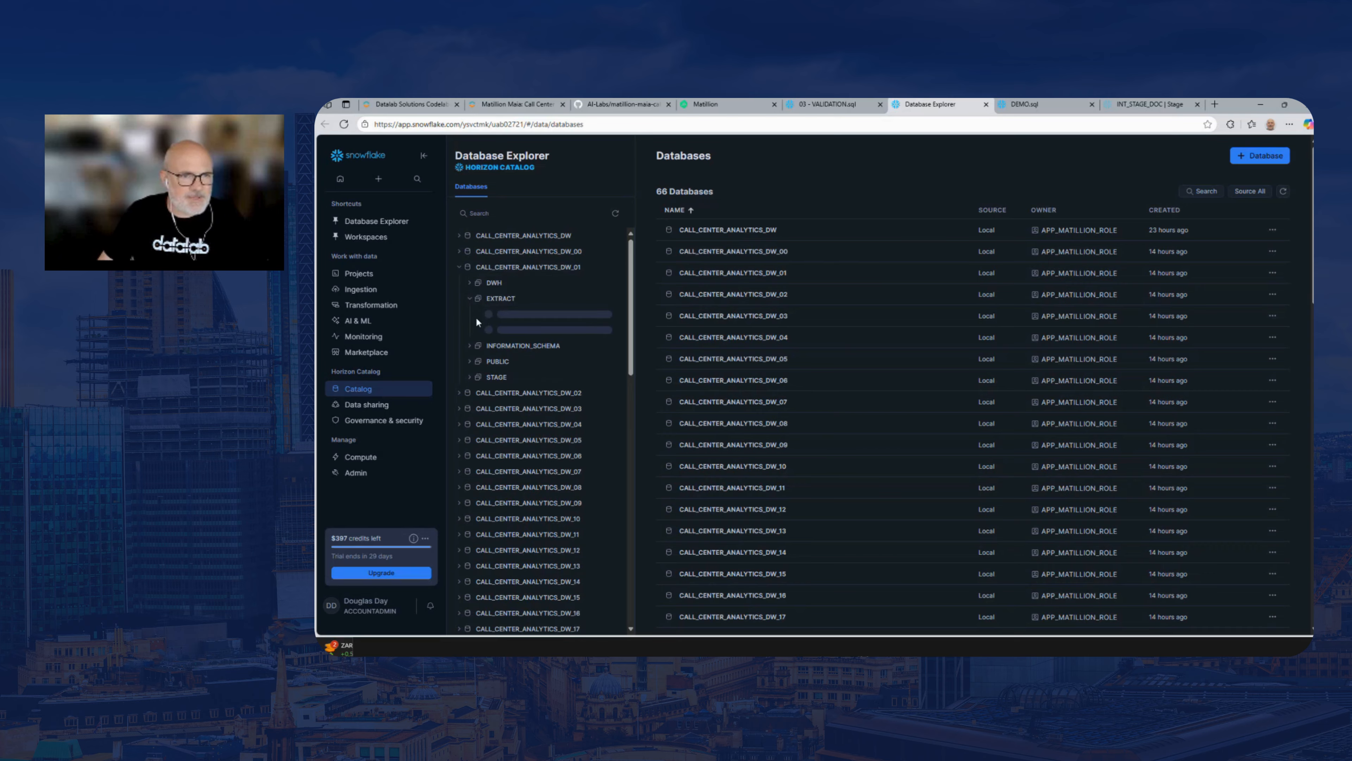
click(480, 315)
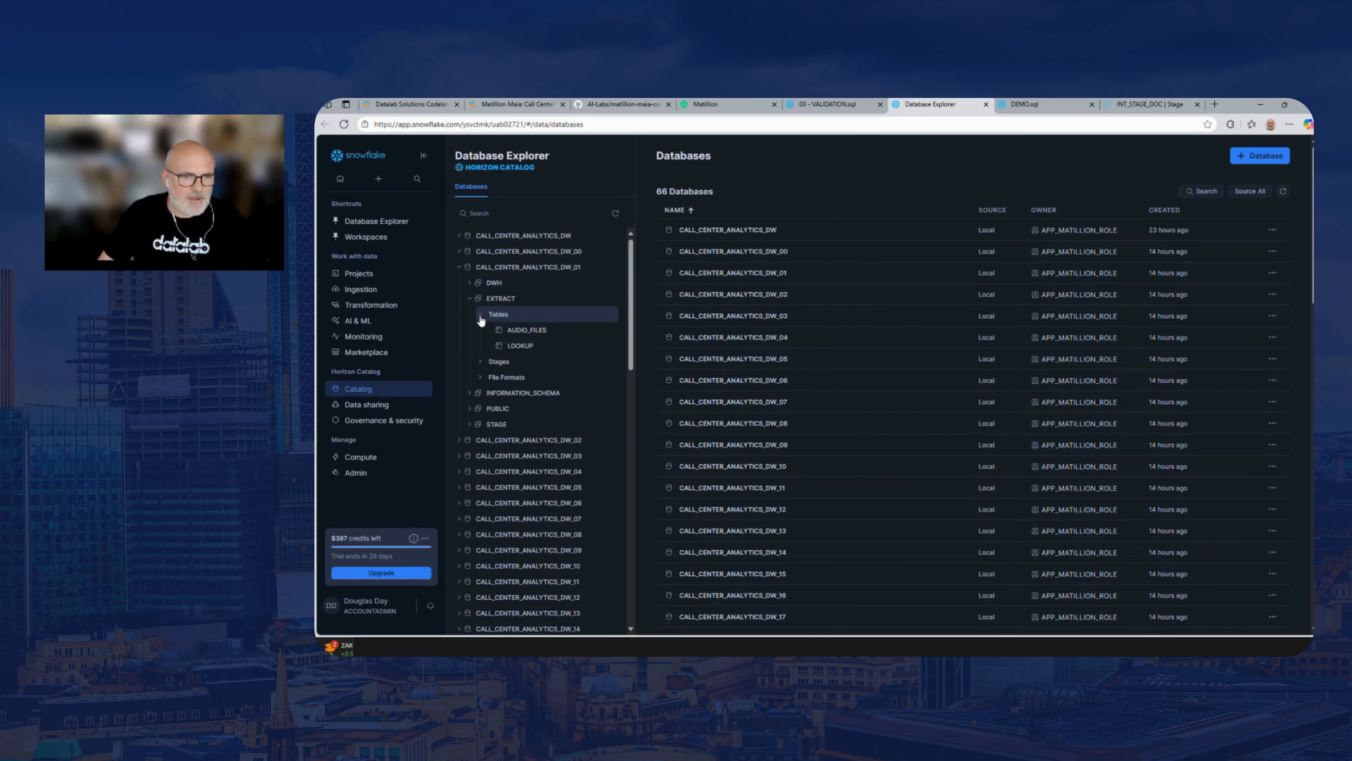
click(480, 361)
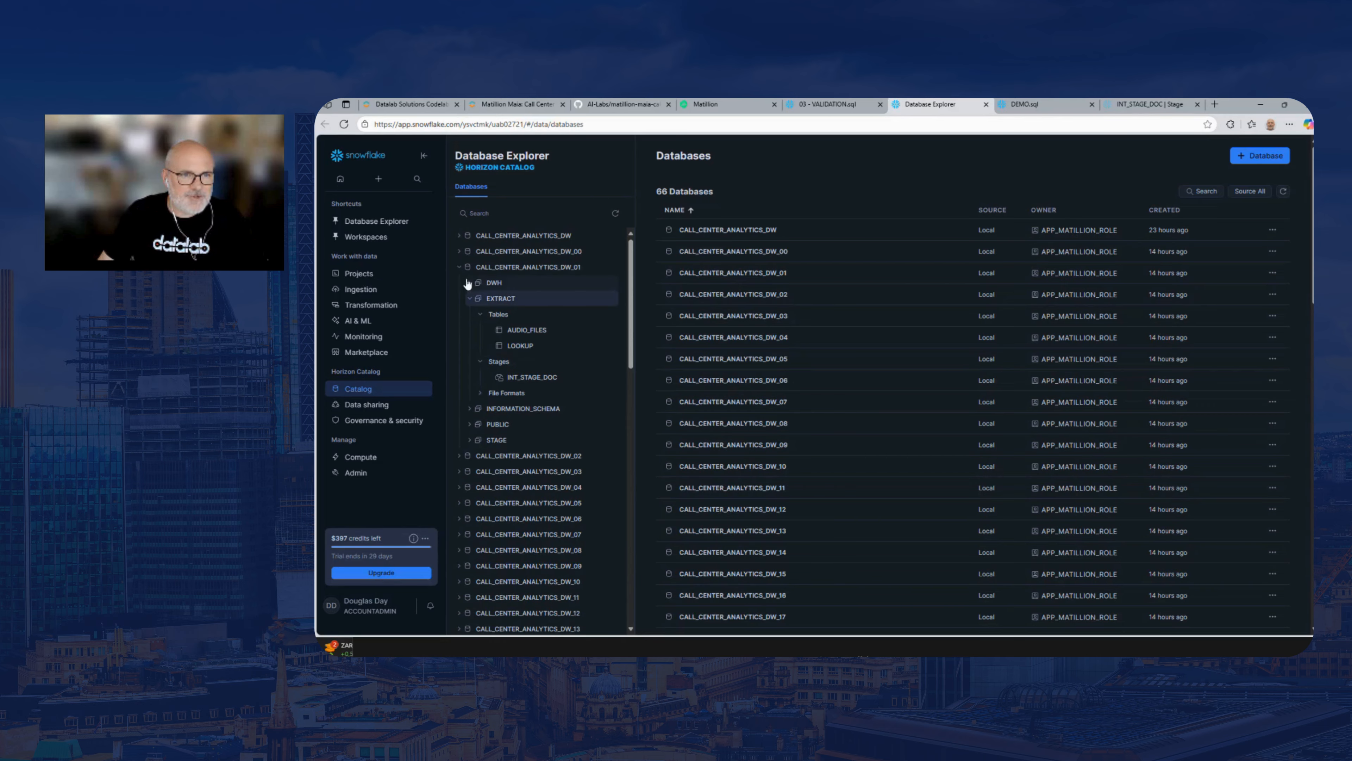
click(468, 298)
click(459, 267)
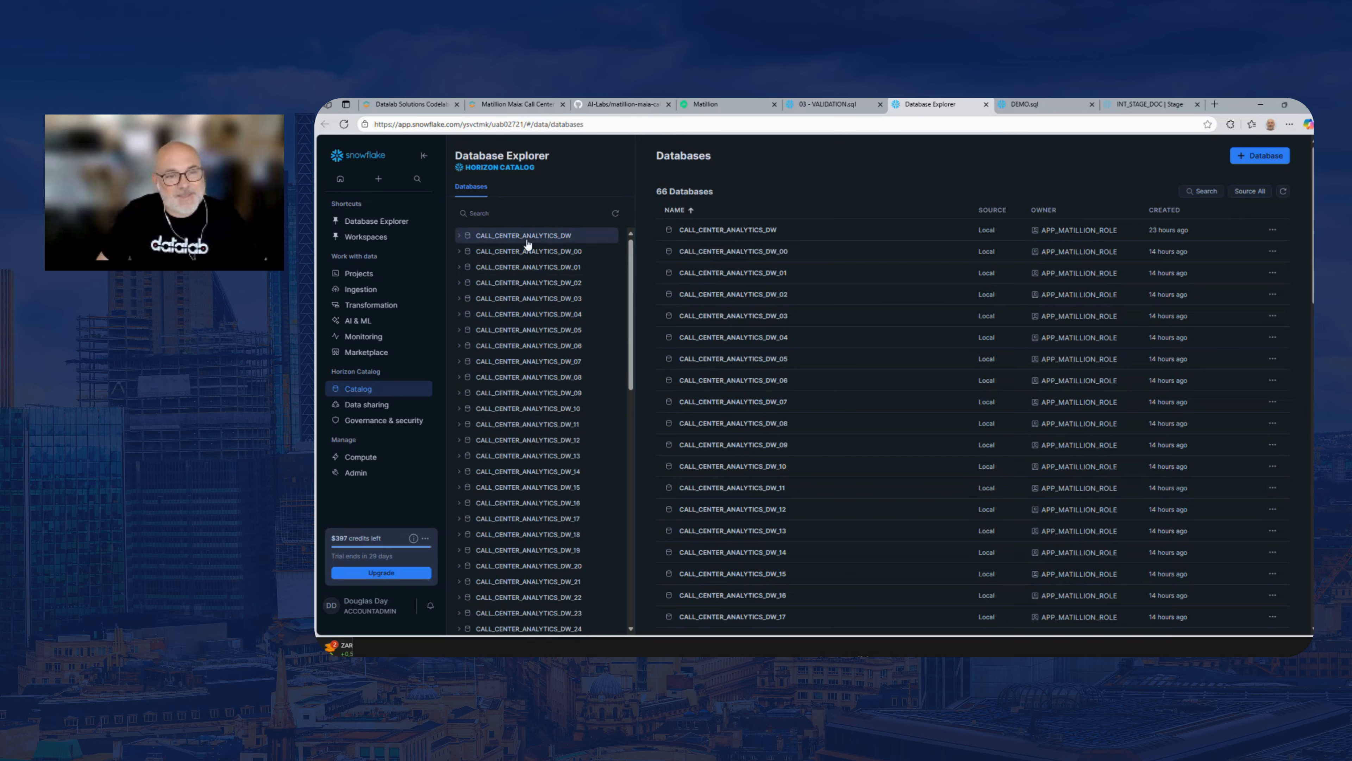
click(825, 103)
click(726, 104)
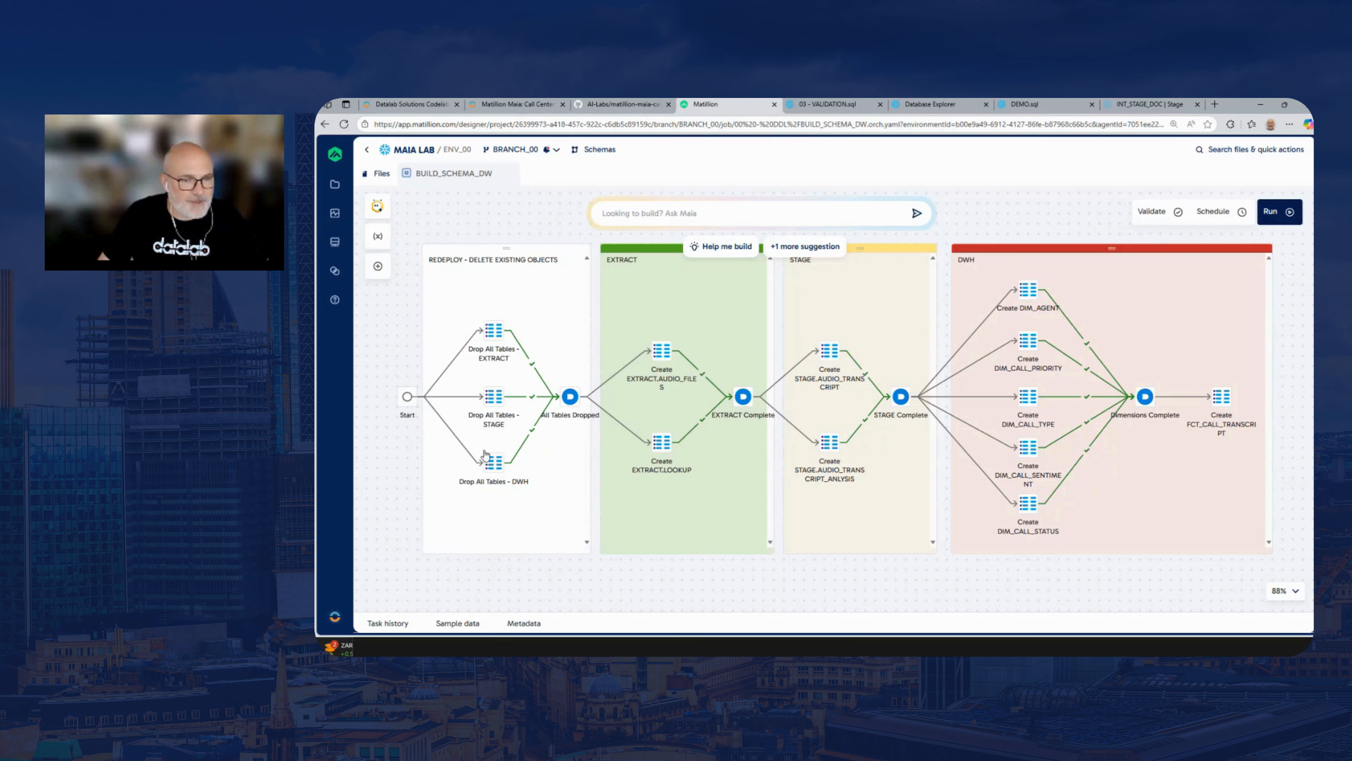
Review the SQL script of the Drop All Tables - EXTRACT component, and return to the full pipeline view with nothing selected
click(497, 333)
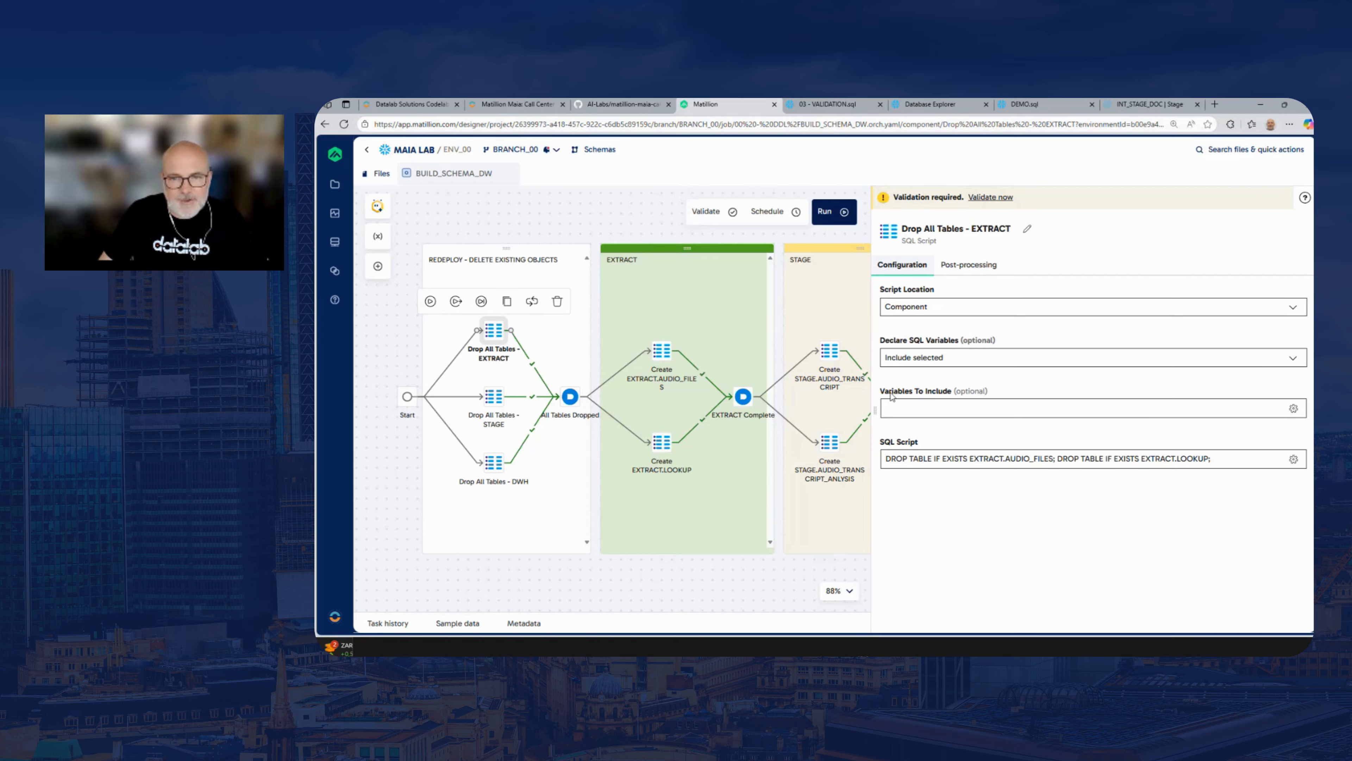
drag(874, 387, 986, 386)
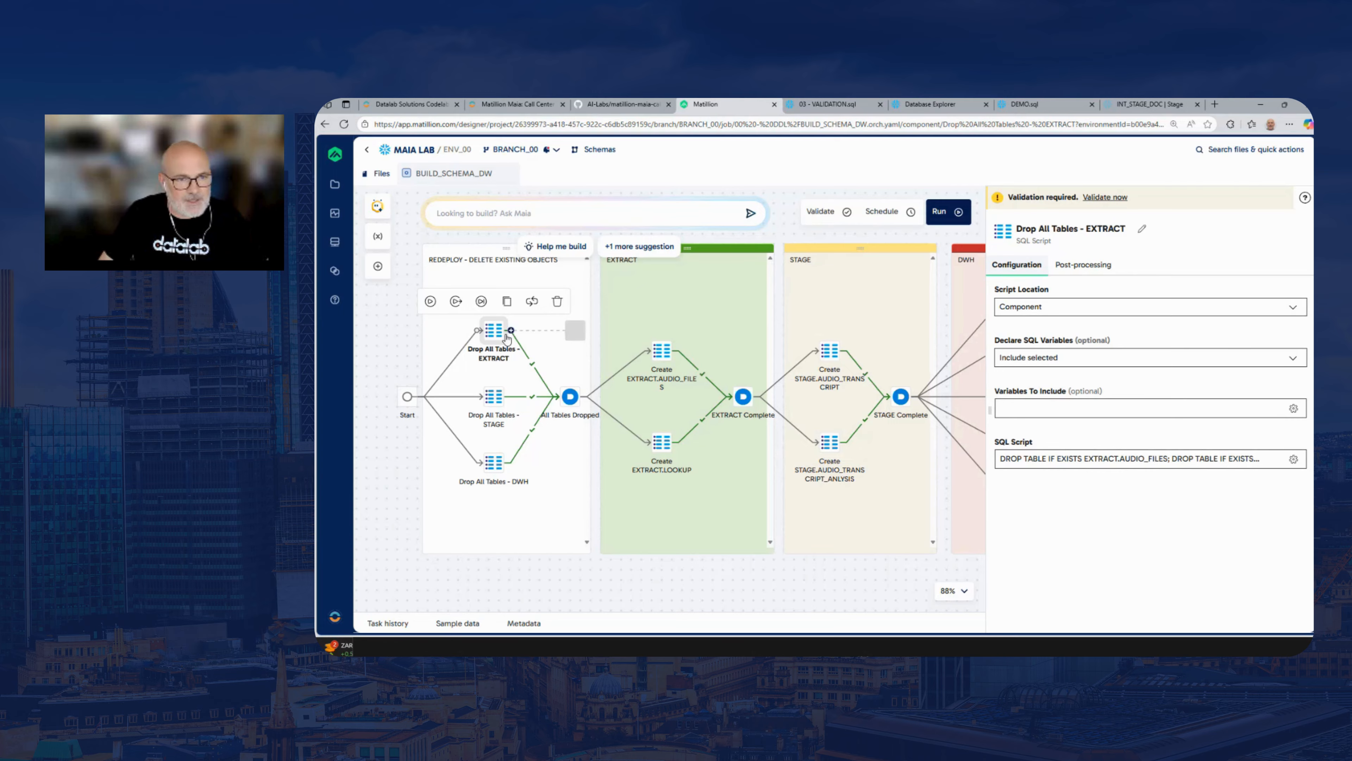
click(1081, 460)
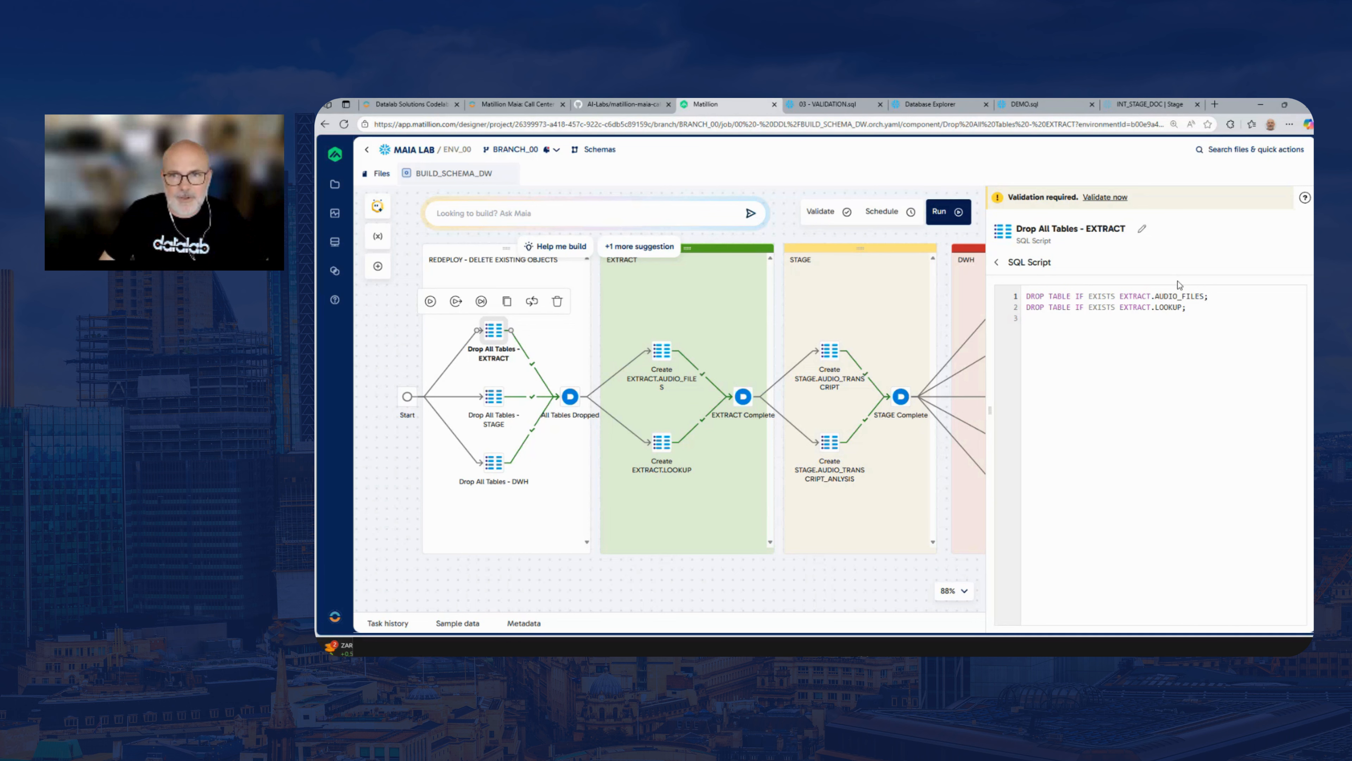
click(954, 237)
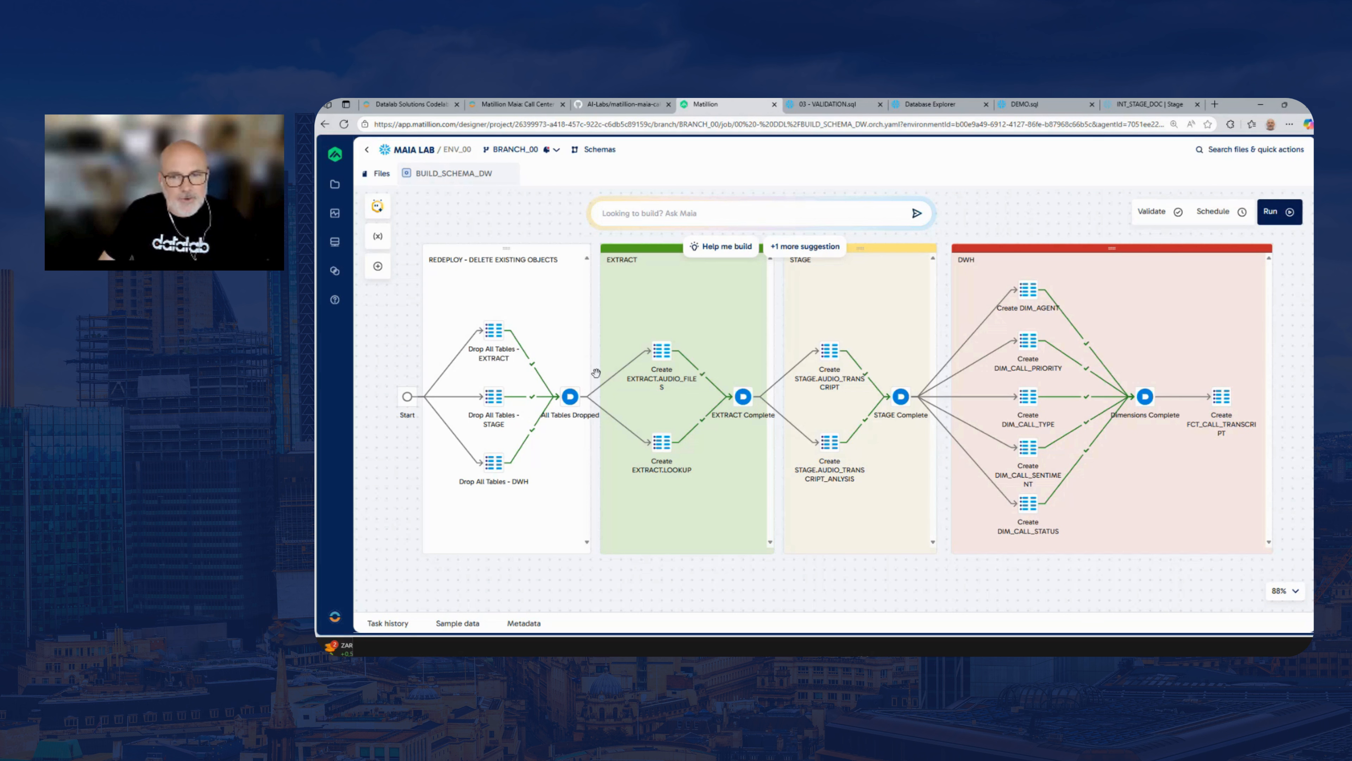
click(539, 374)
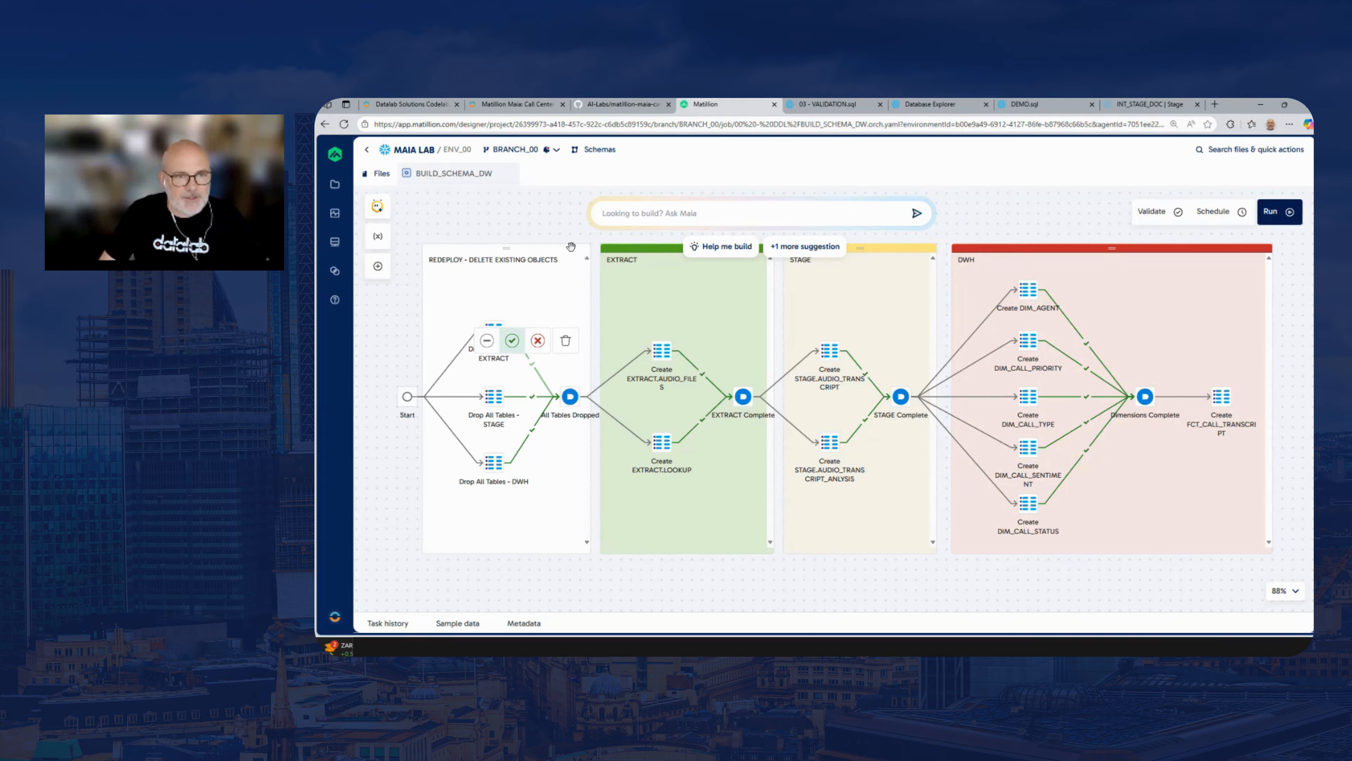
click(554, 226)
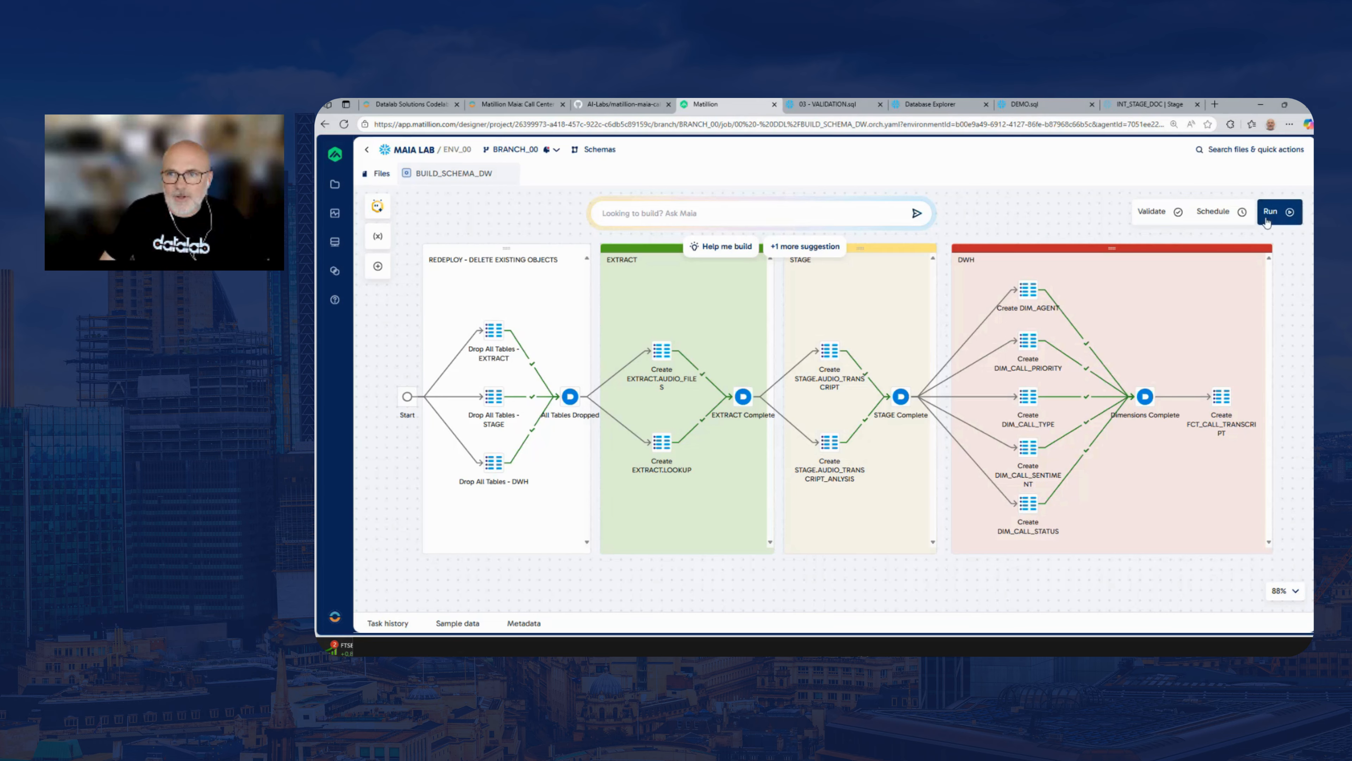
Validate and run the BUILD_SCHEMA_DW pipeline, look over its components, and close the pipeline
click(1164, 216)
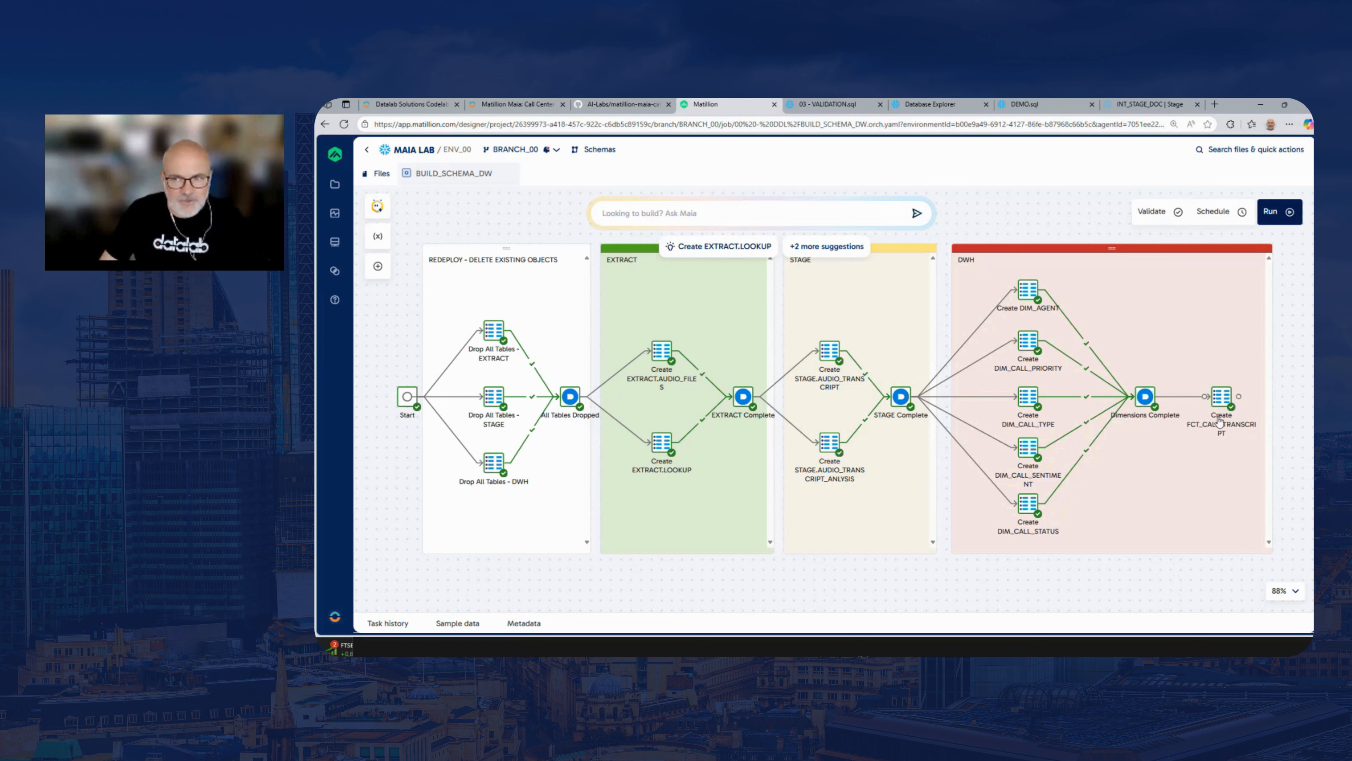
click(1274, 215)
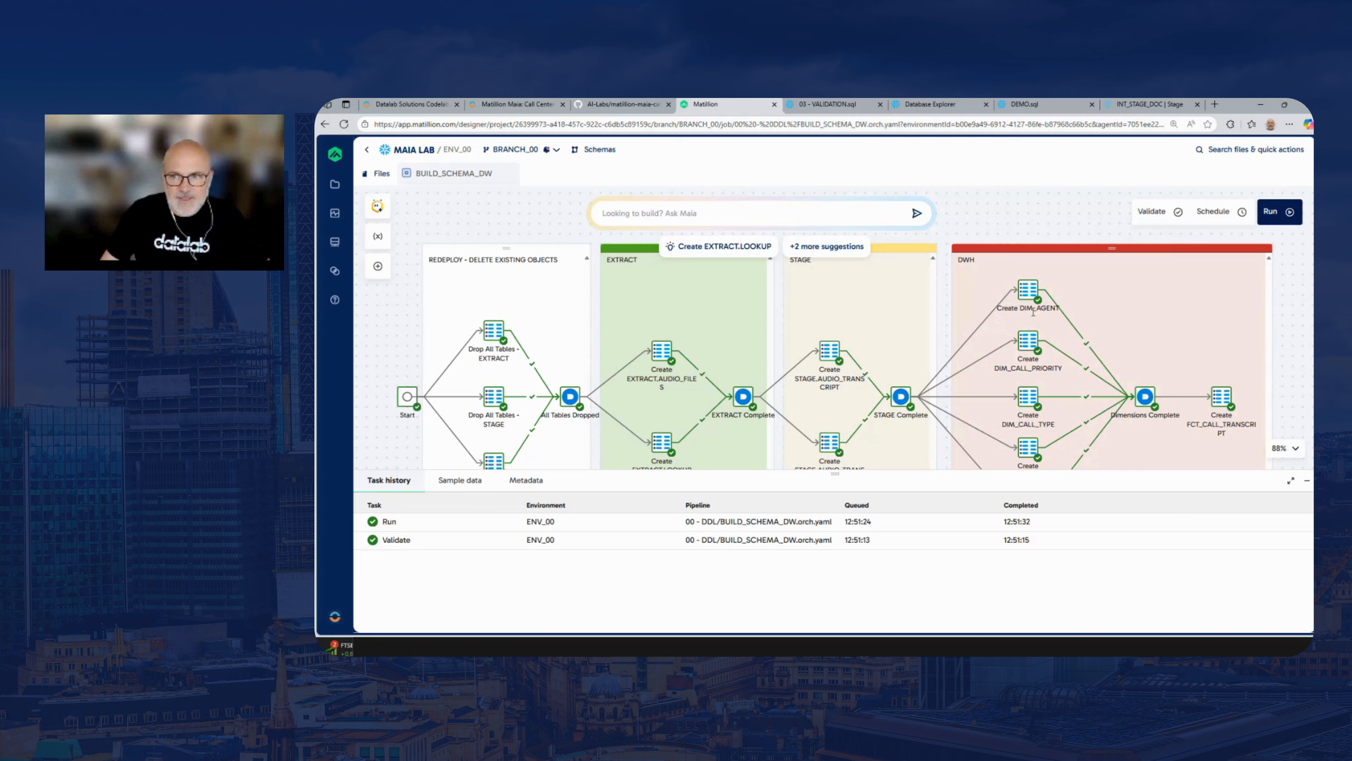
scroll(1304, 292, down, 2)
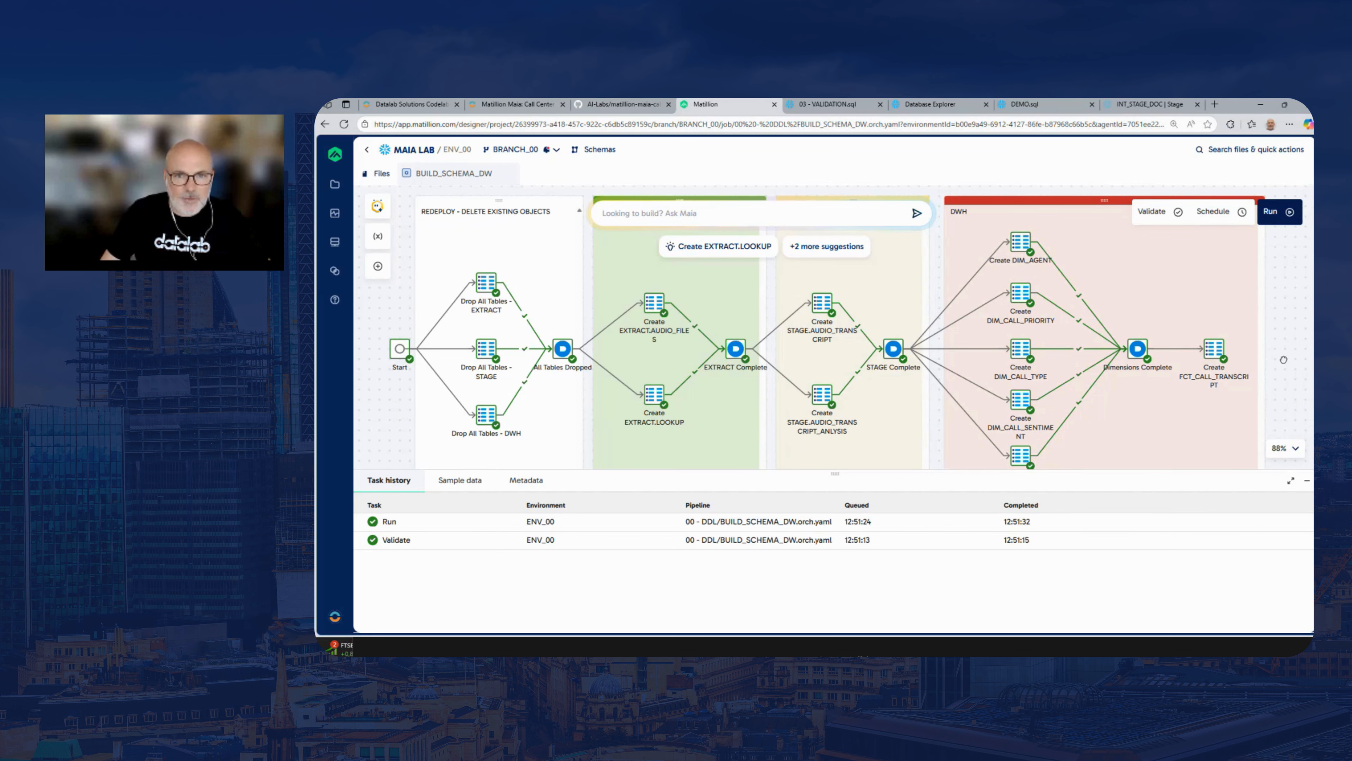
scroll(1283, 313, down, 2)
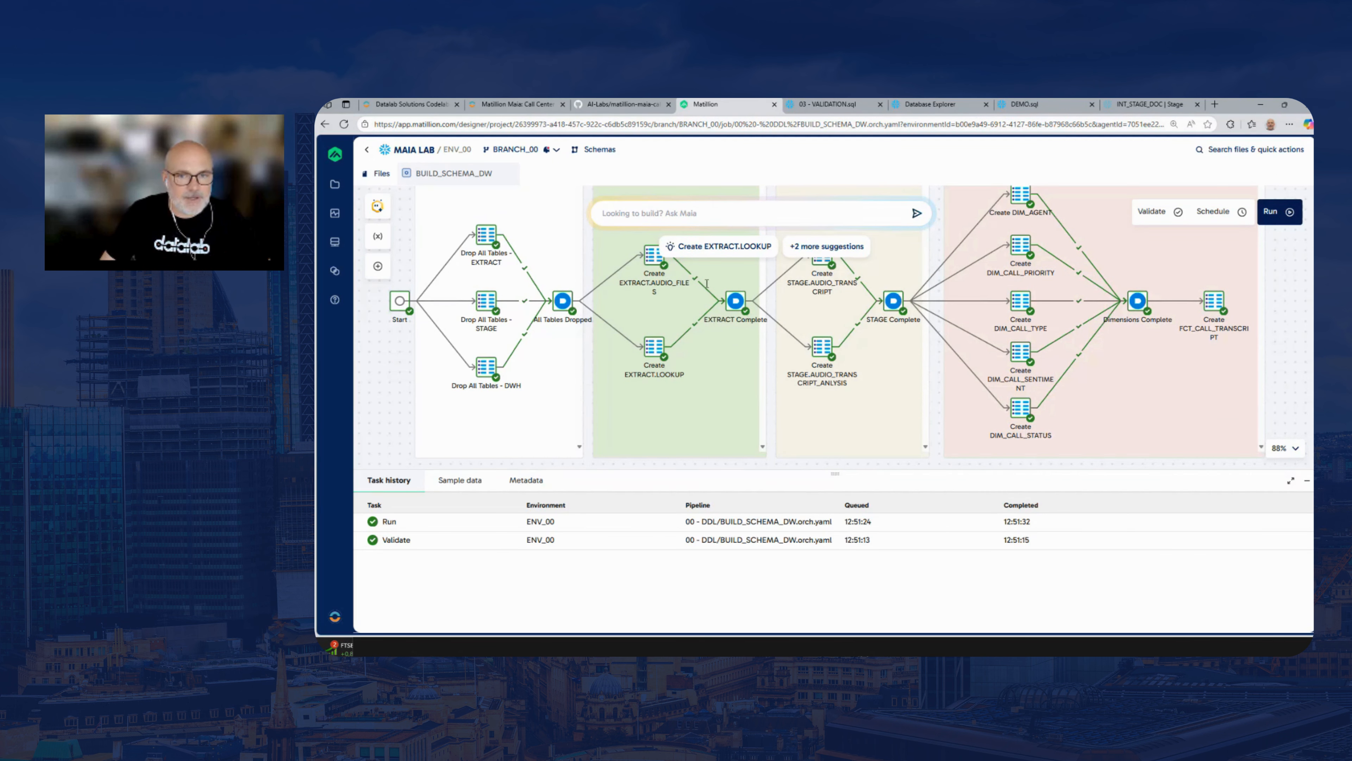
drag(398, 343, 397, 349)
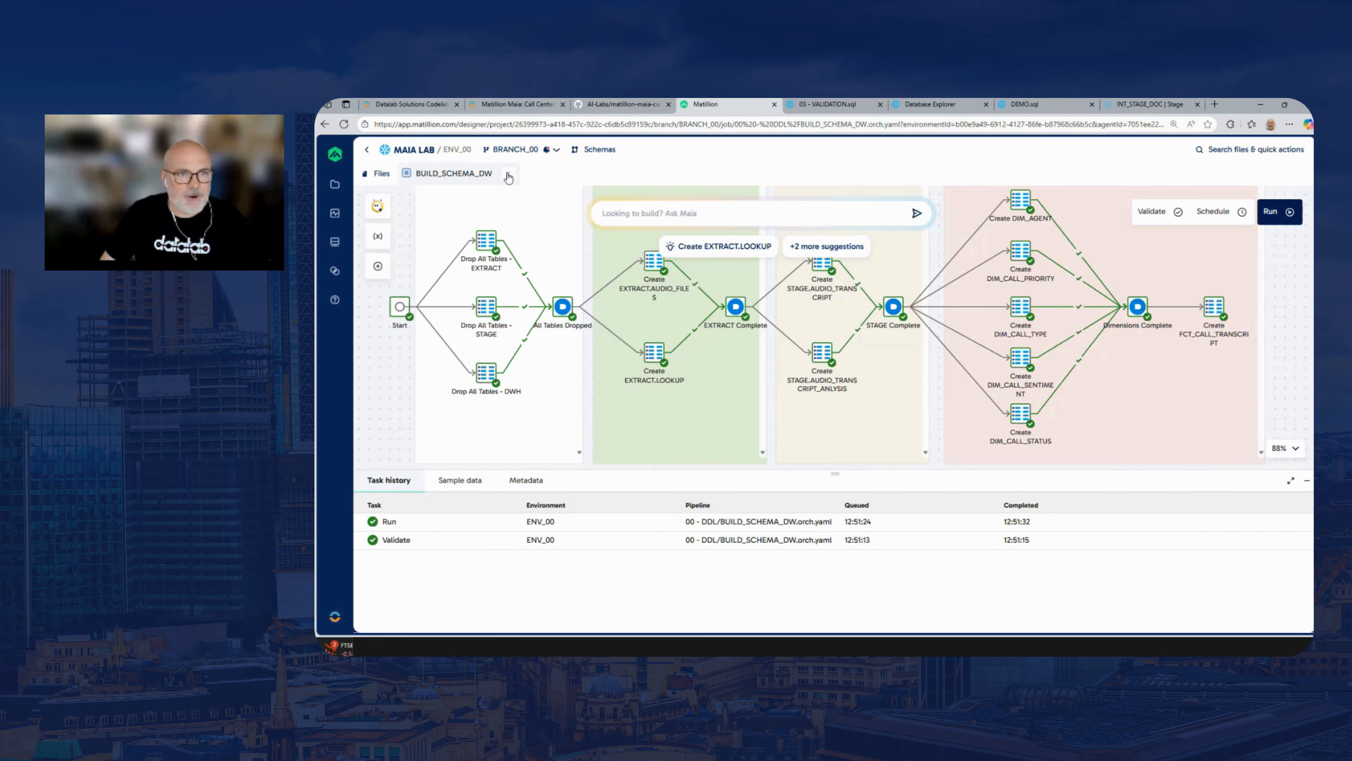
click(507, 176)
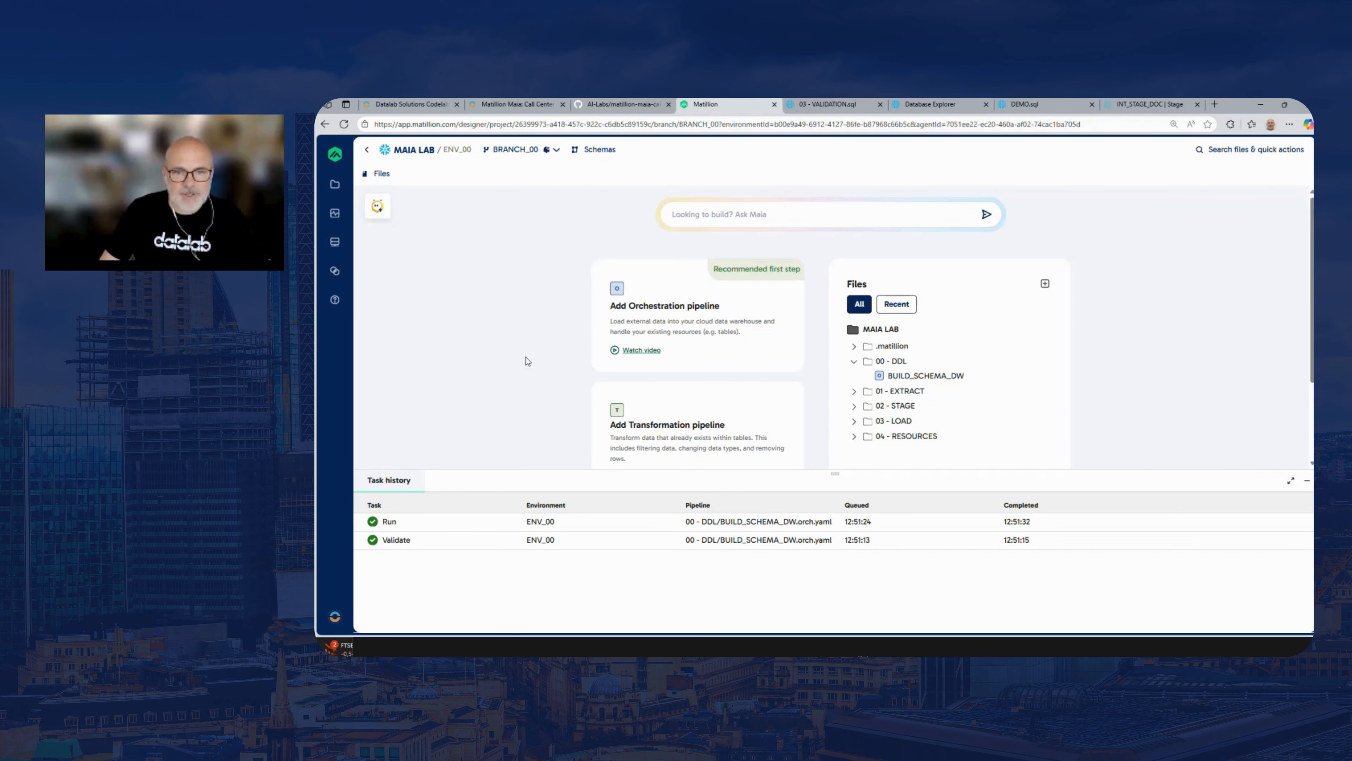
Shrink the task history area and expand the 01 - EXTRACT, 02 - STAGE, 03 - LOAD and 04 - RESOURCES folders
drag(796, 474, 793, 548)
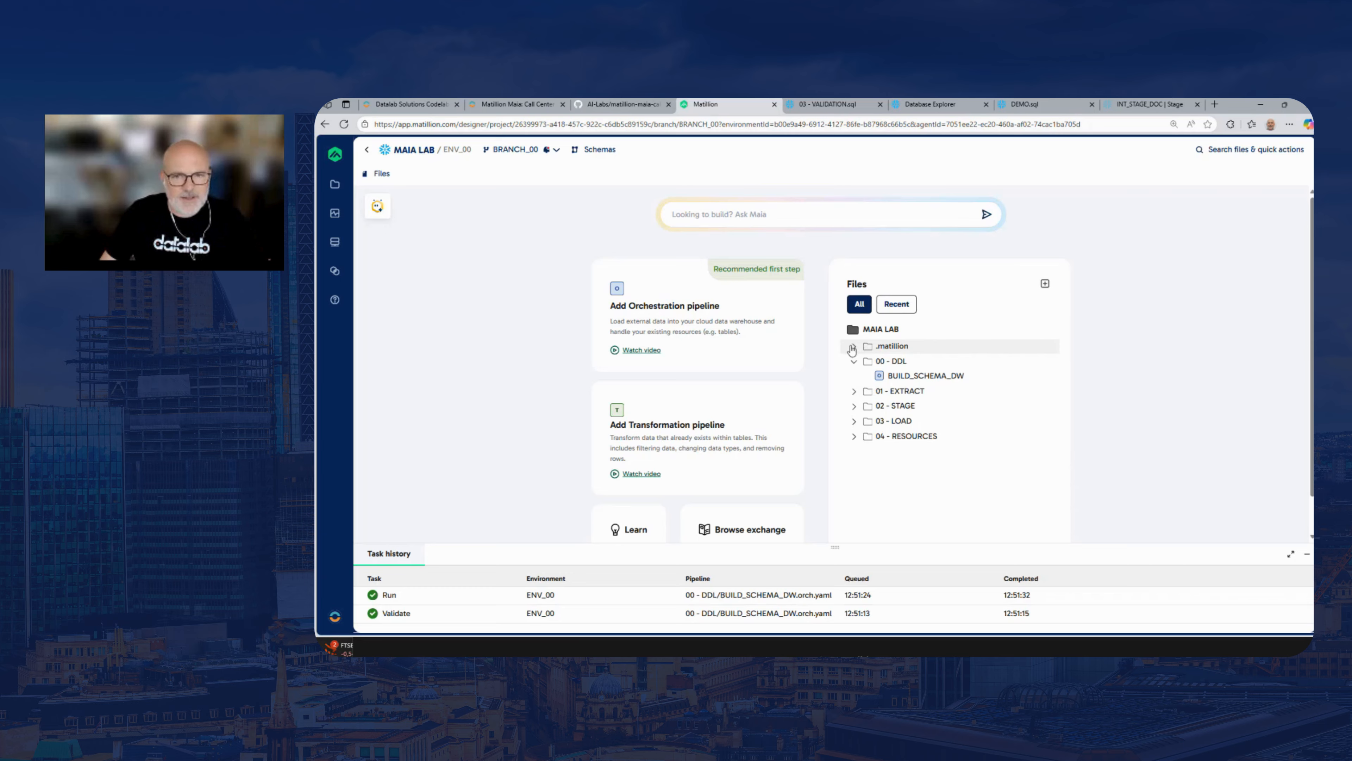
click(854, 395)
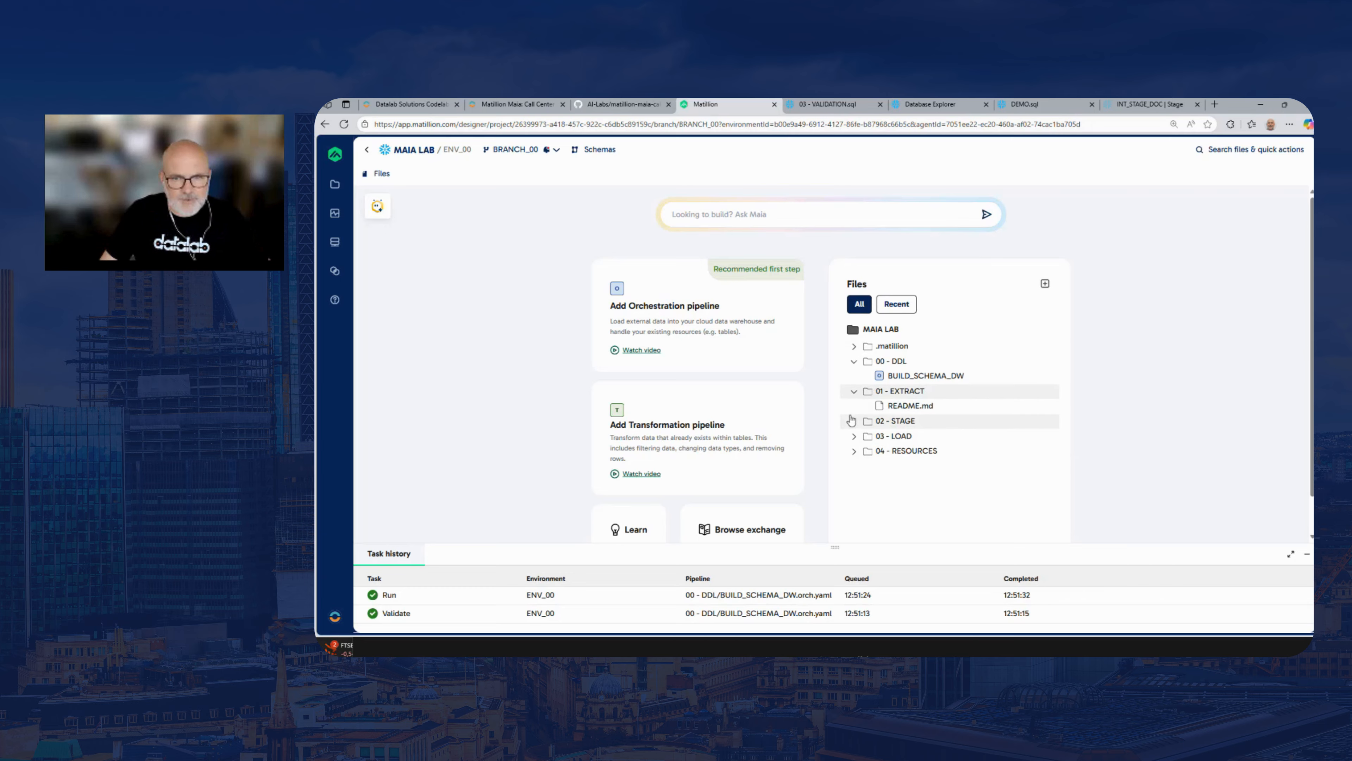
click(854, 420)
click(855, 451)
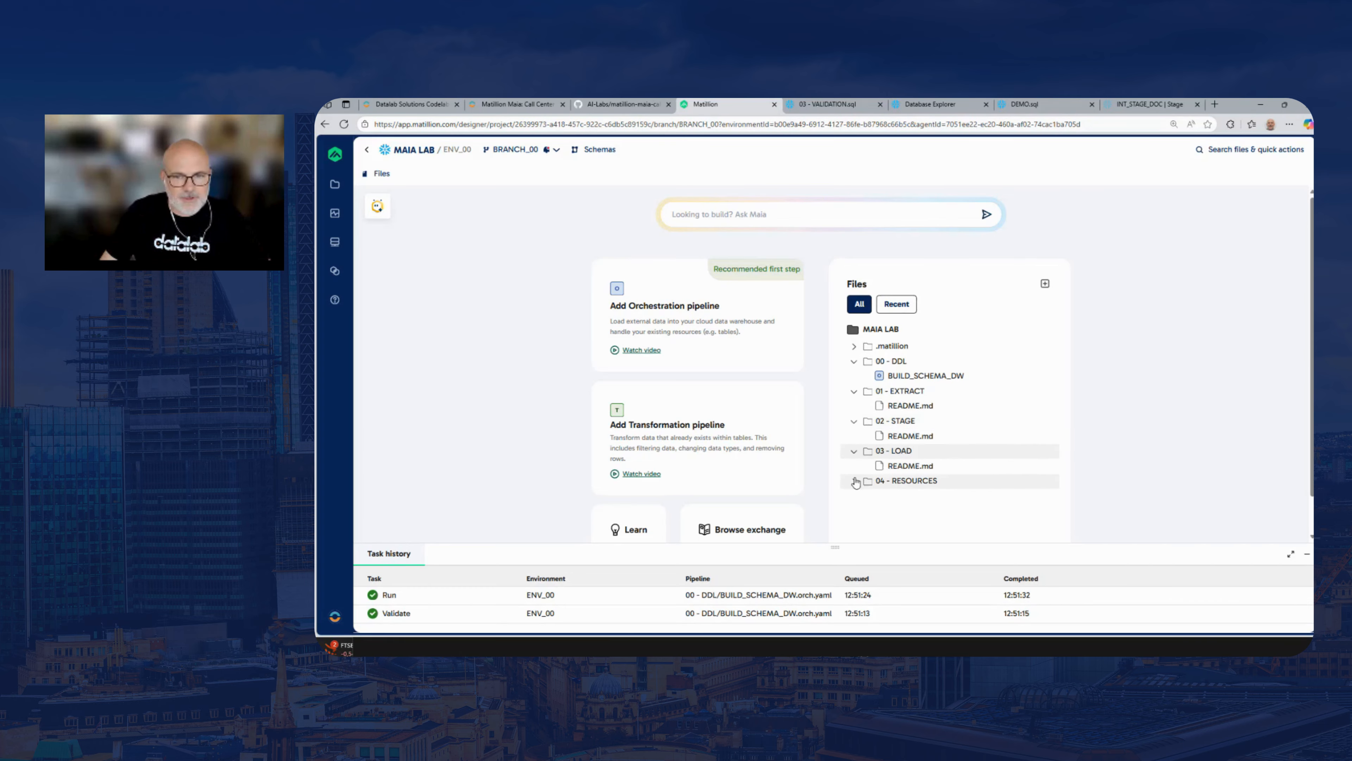
click(854, 481)
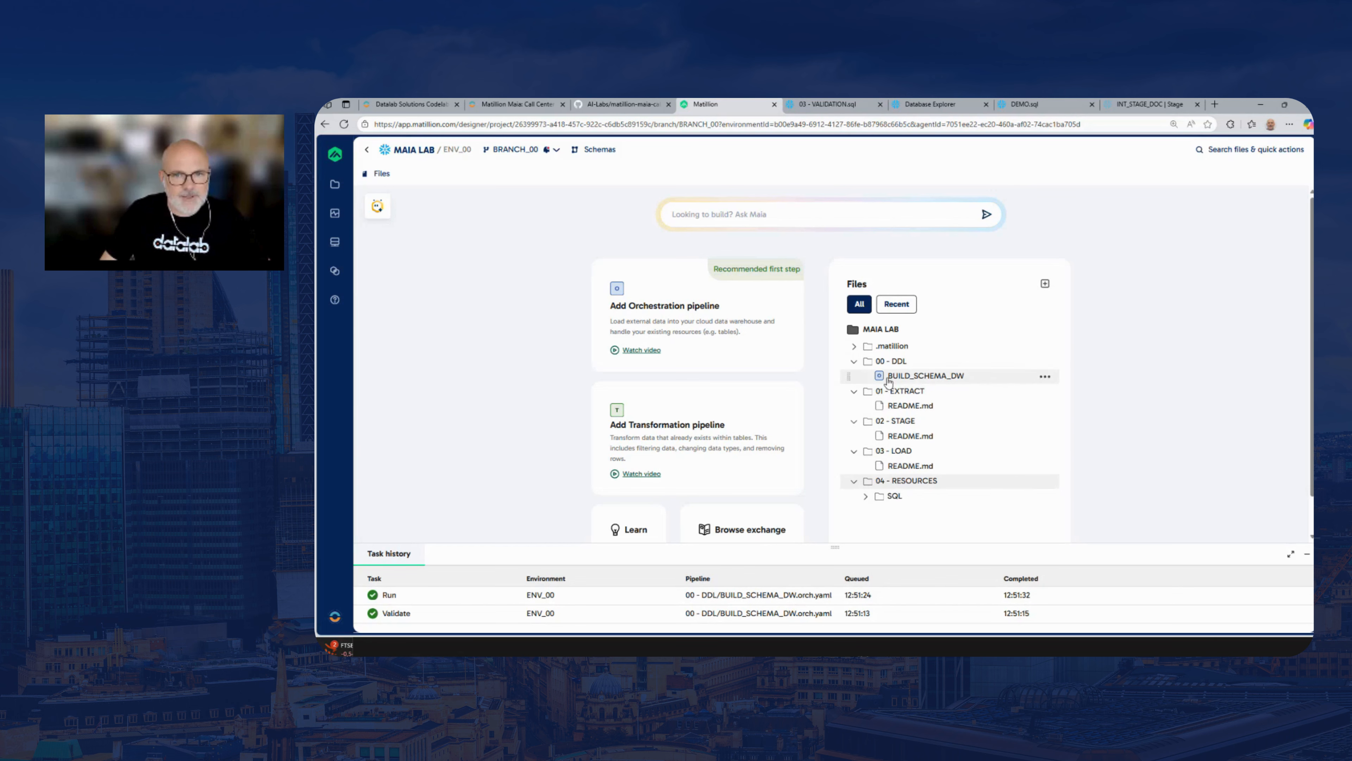
Expand .matillion down to Maia's rules folder, read the AI_TRANSCRIBE.md rule file, and close it
click(854, 348)
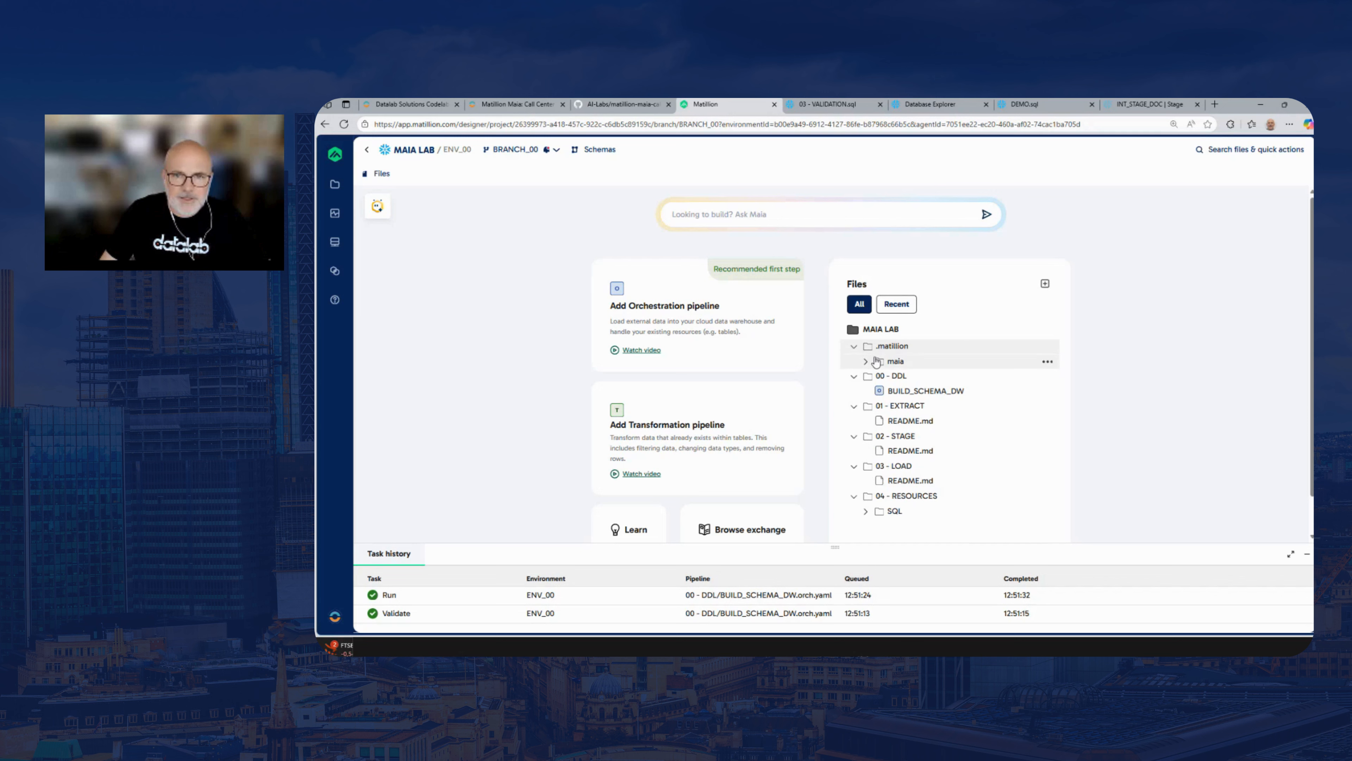
click(897, 363)
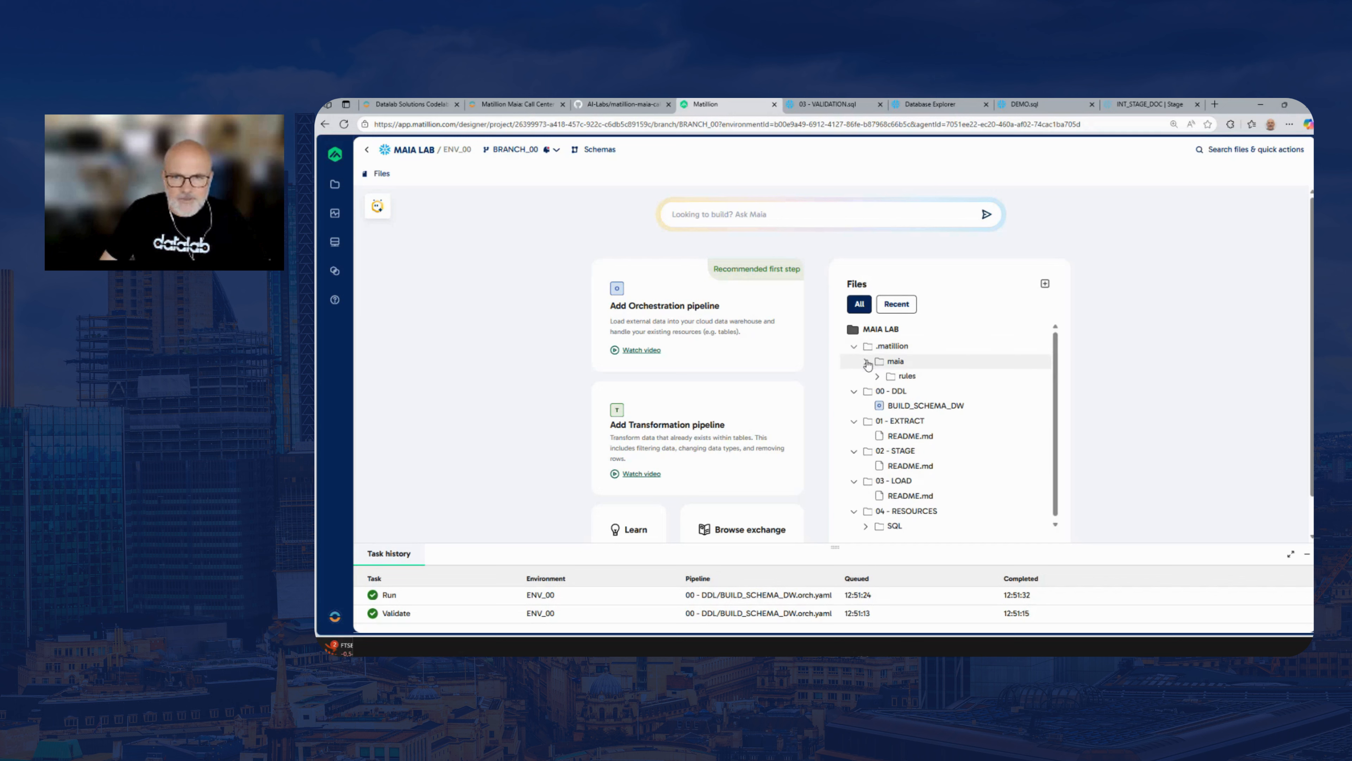
click(878, 377)
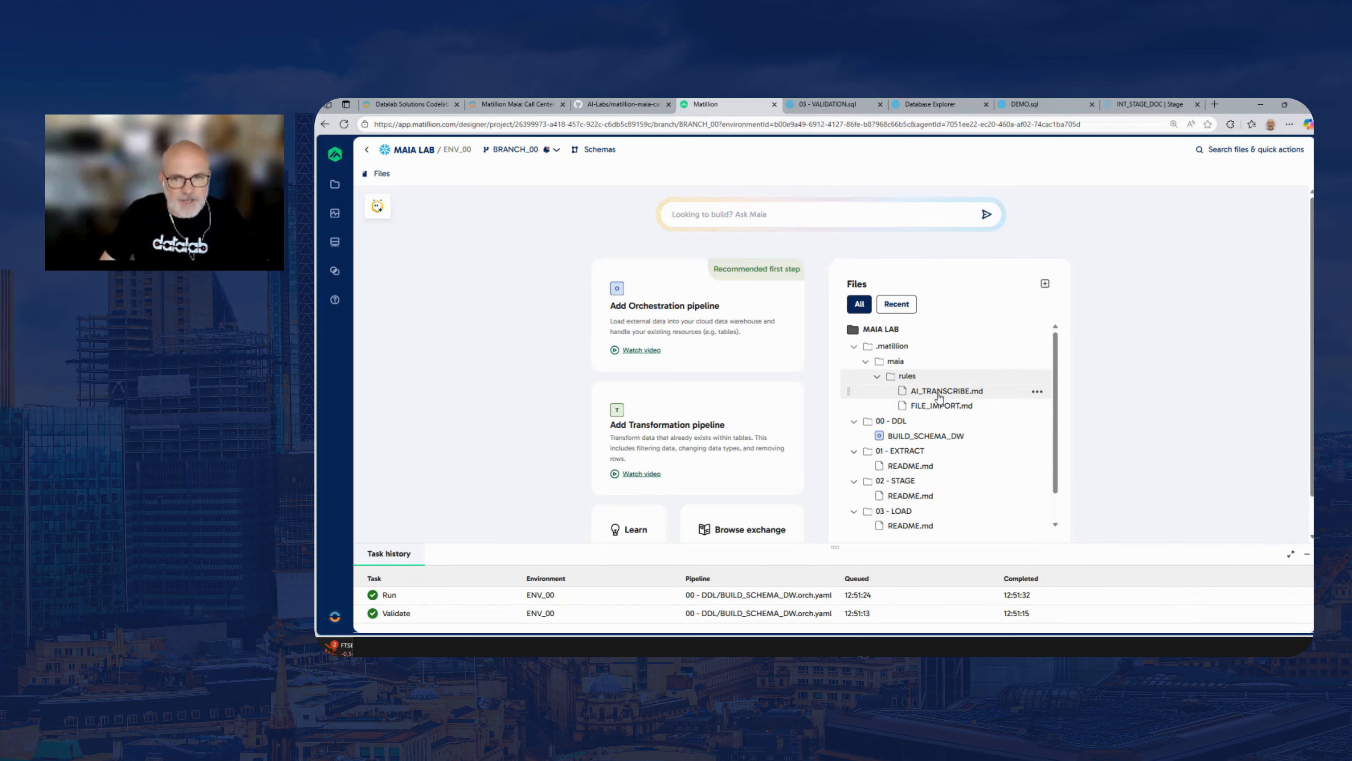
click(933, 395)
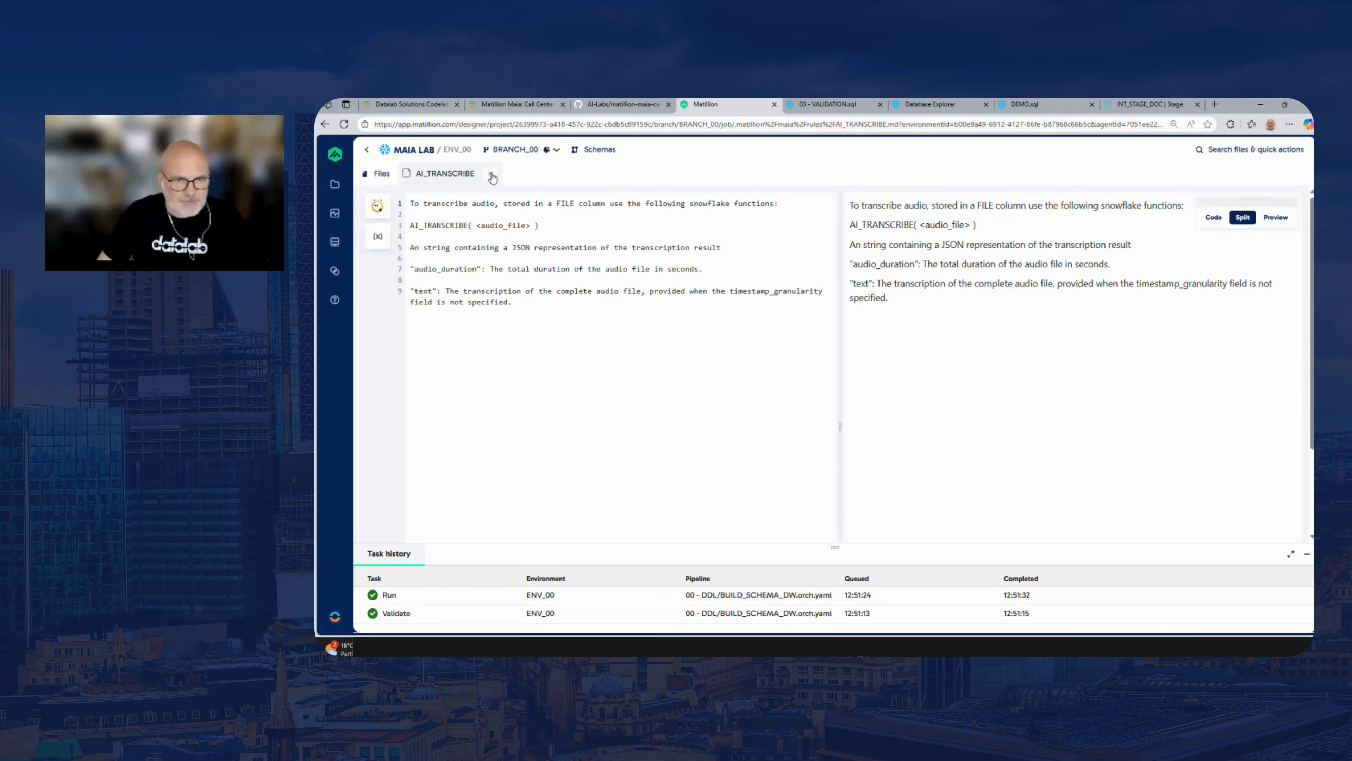
click(491, 175)
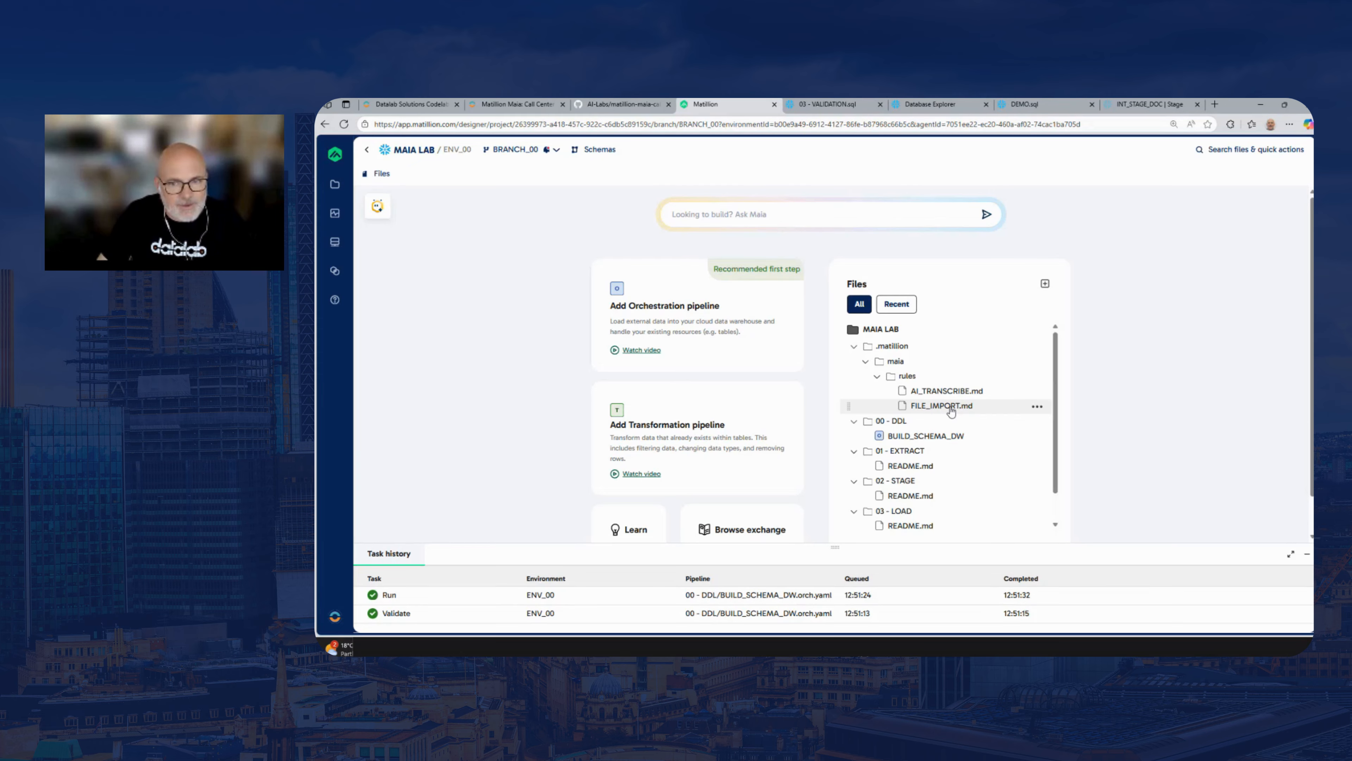
click(942, 392)
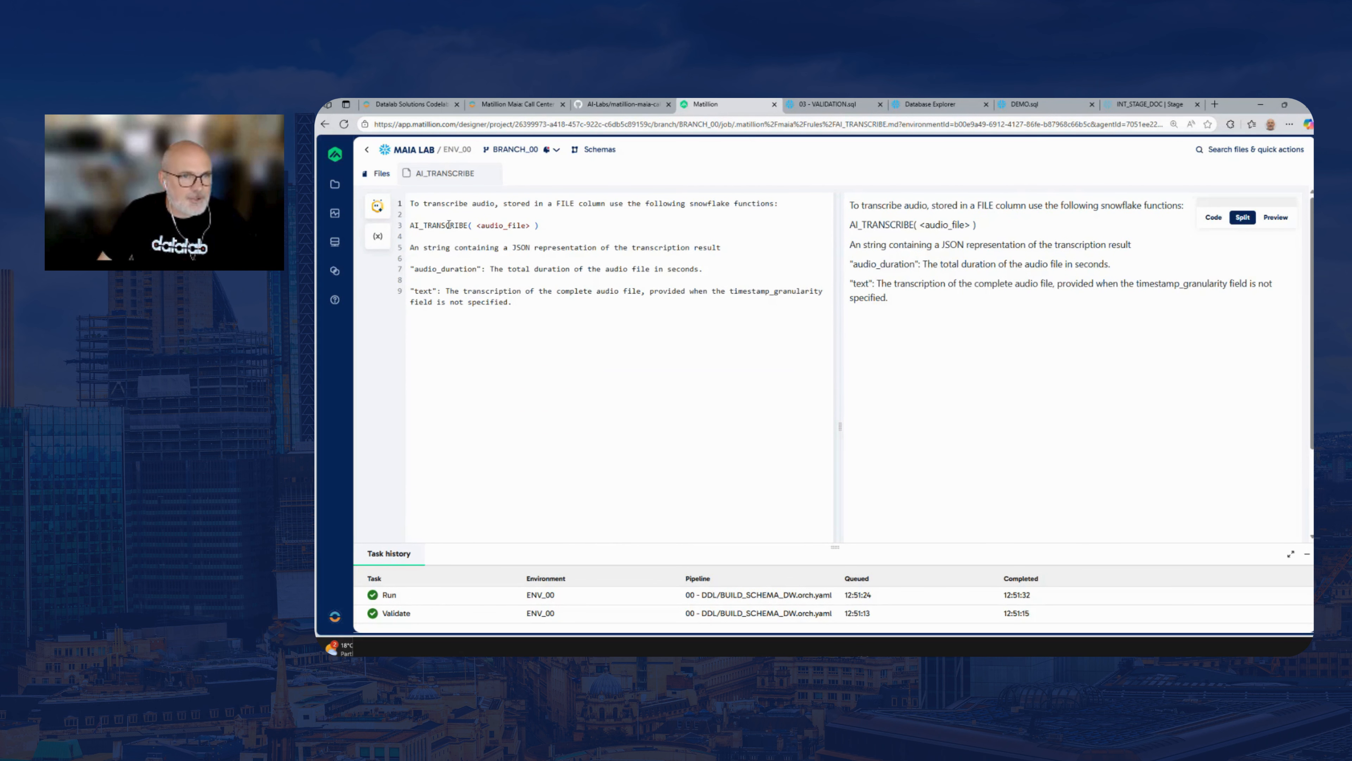
click(490, 178)
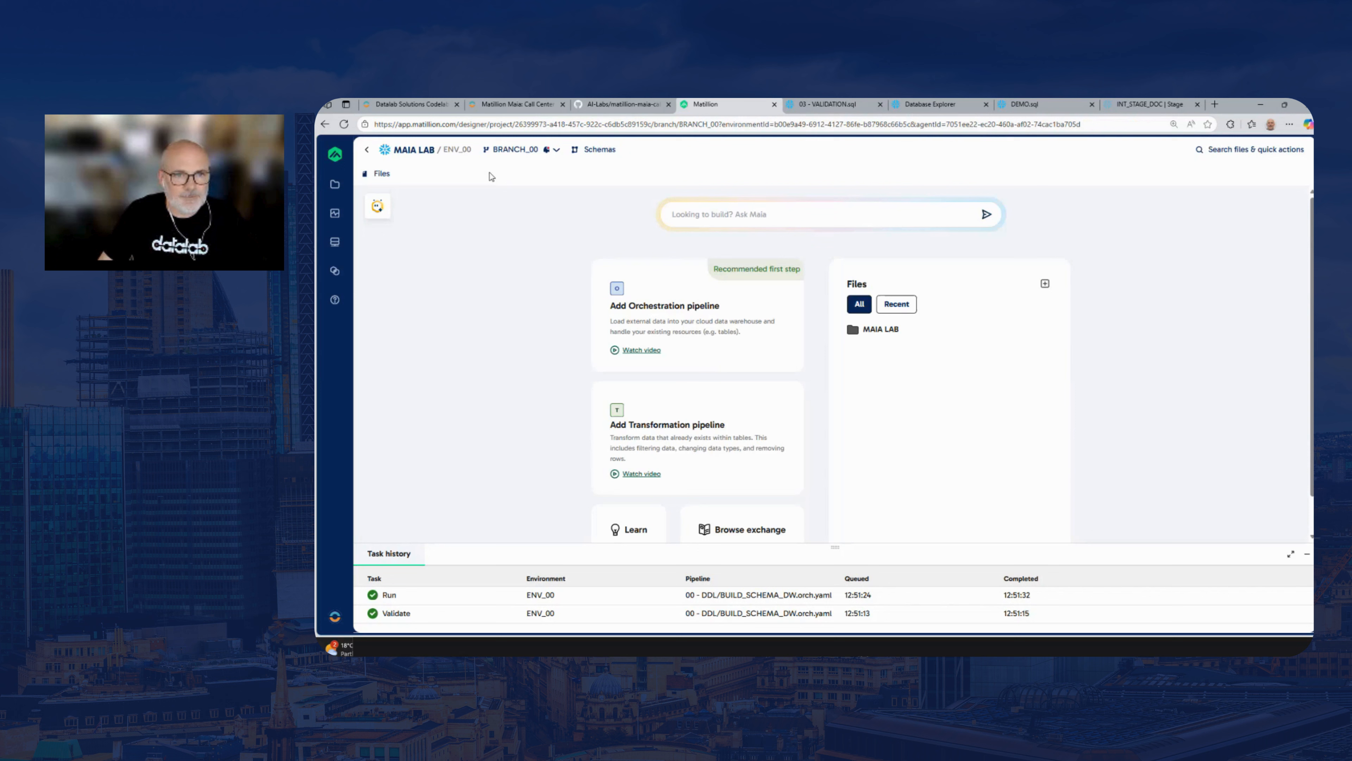
Collapse the .matillion and 00 - DDL folders, and enlarge the task history area
click(853, 346)
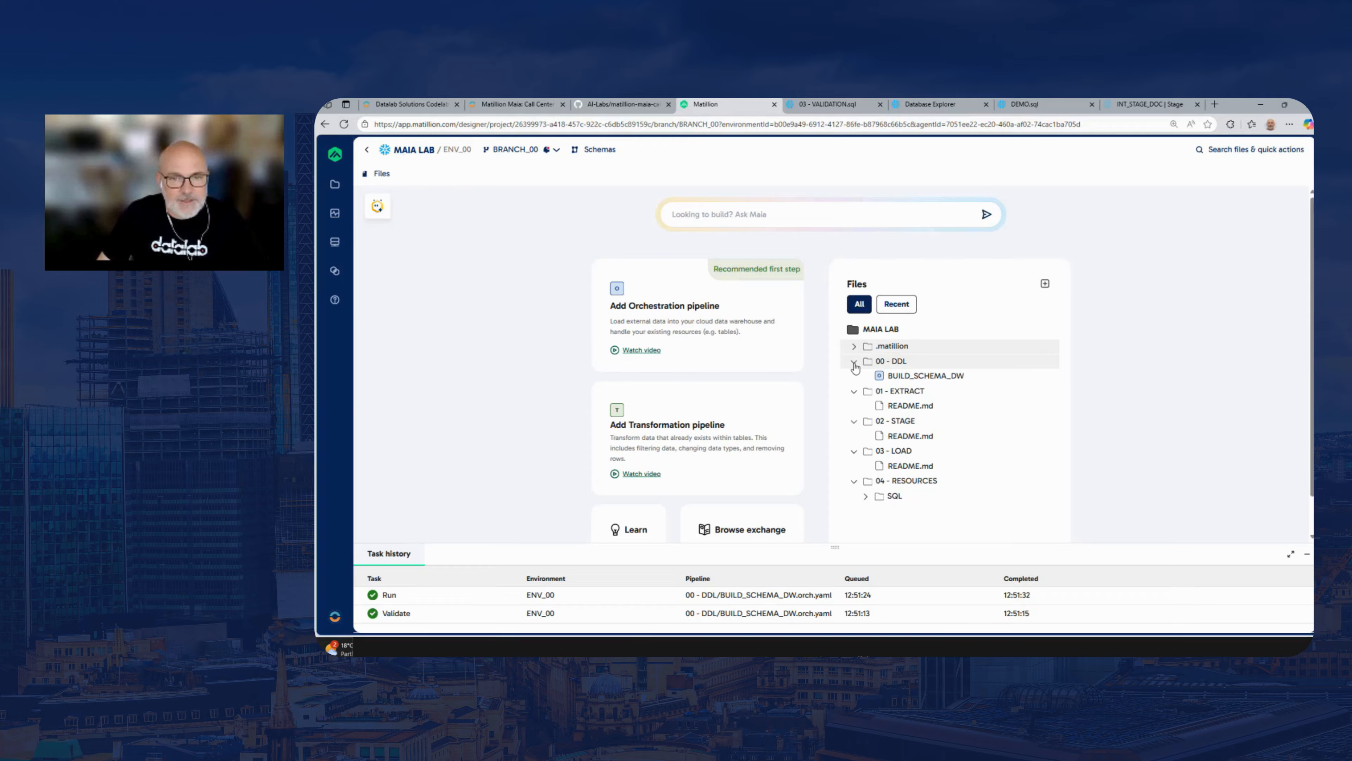
click(854, 363)
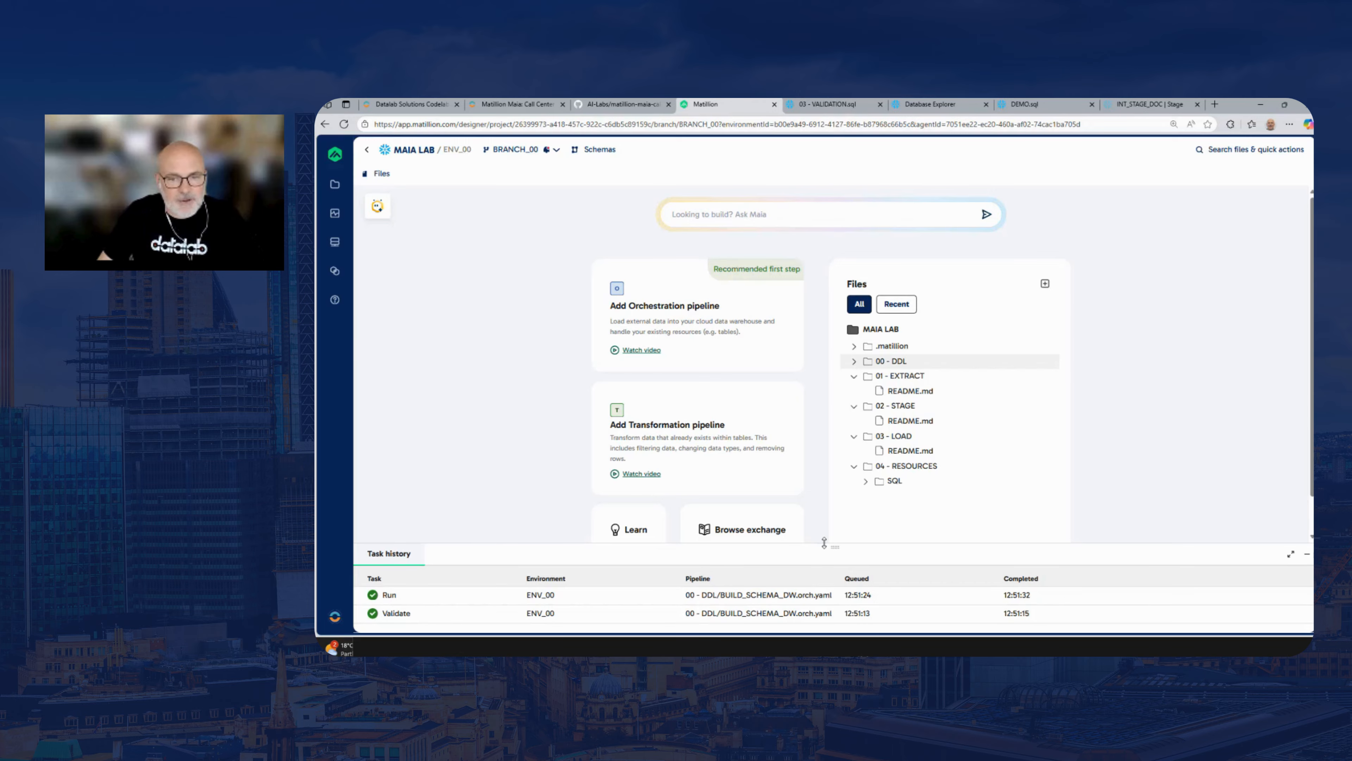
drag(825, 545, 827, 490)
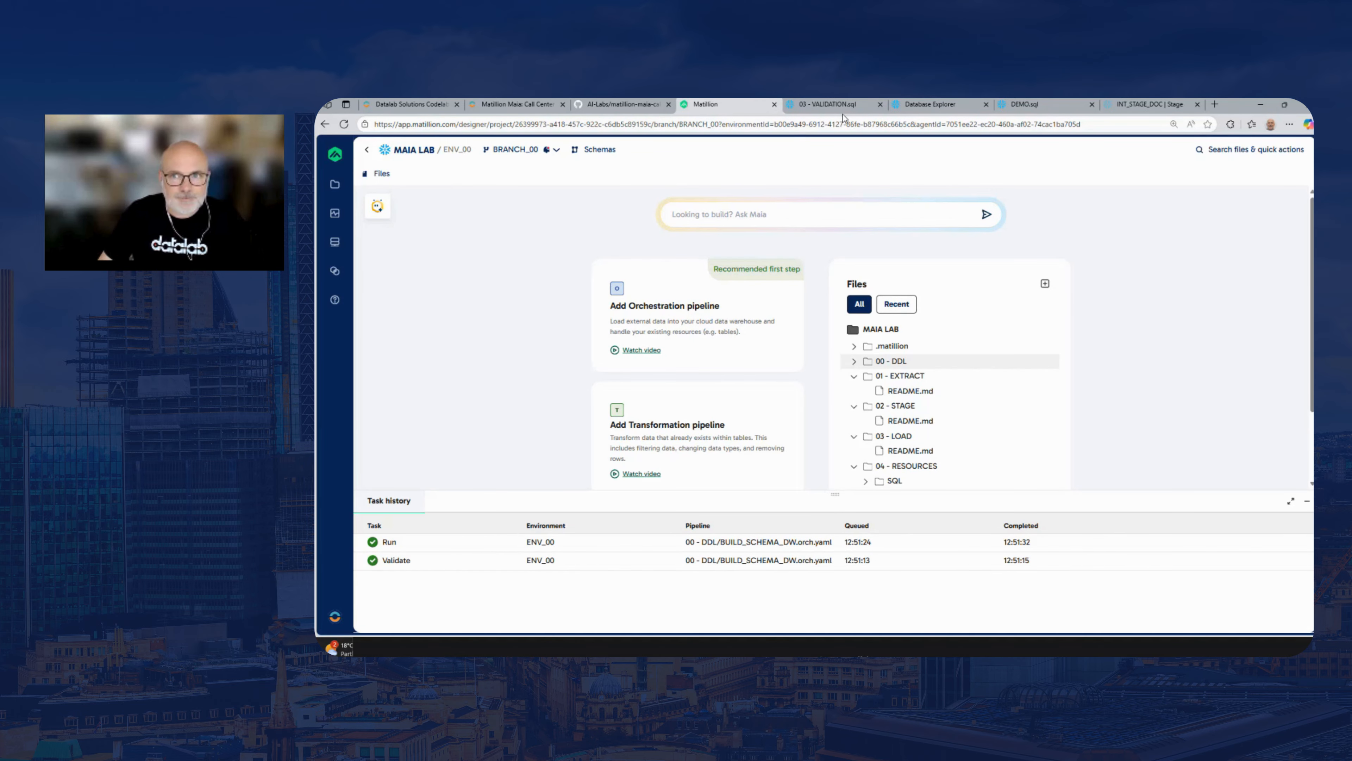
Switch to the Matillion Maia lab guide and read the EXTRACT_AUDIO_TRANSCRIPT prompt in its Extract ETL section
click(441, 109)
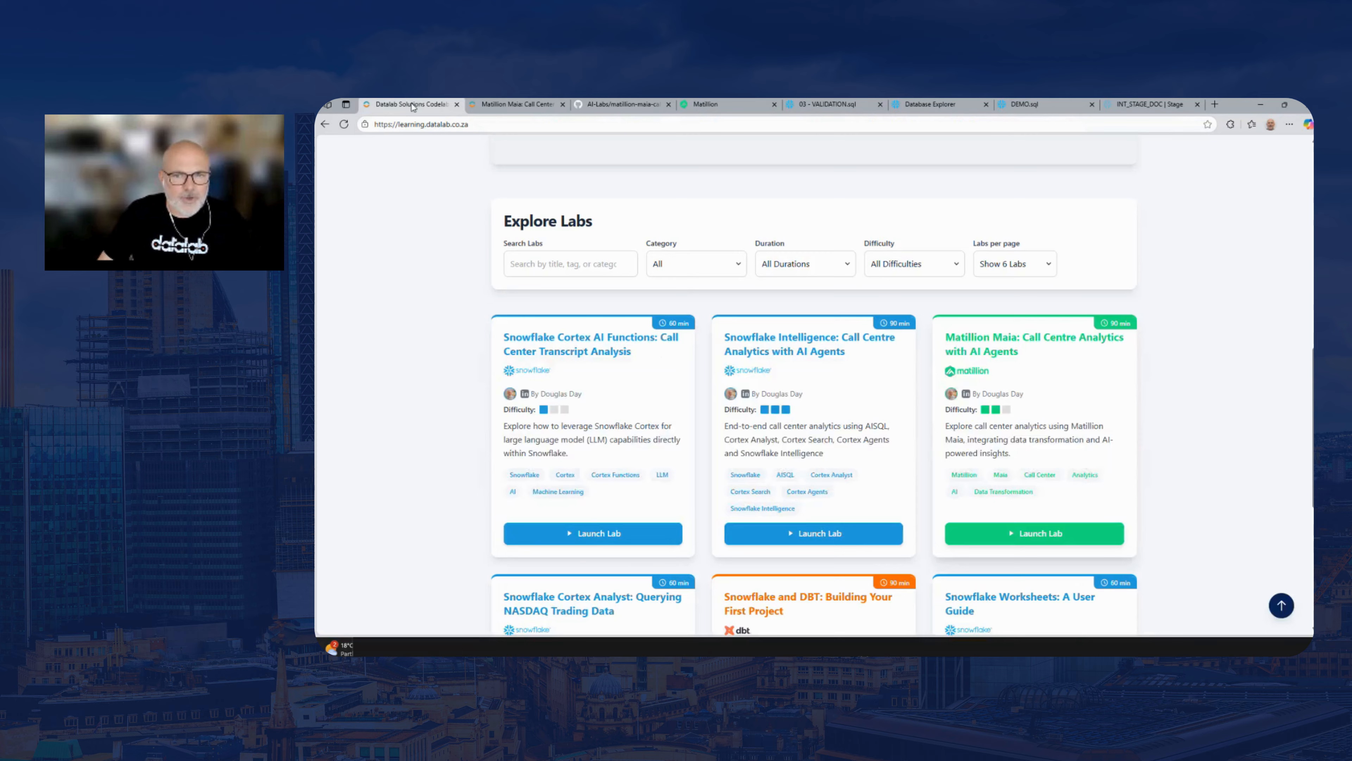
click(535, 106)
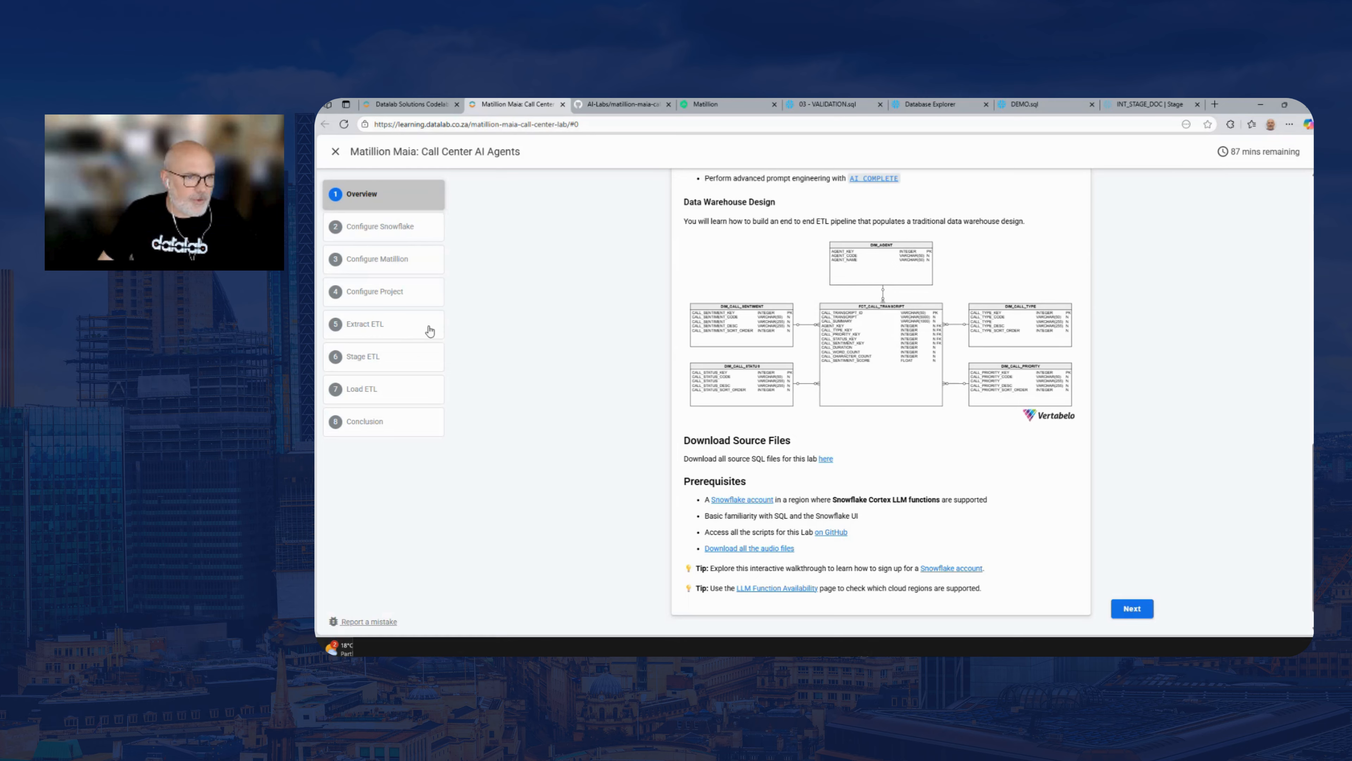
click(356, 325)
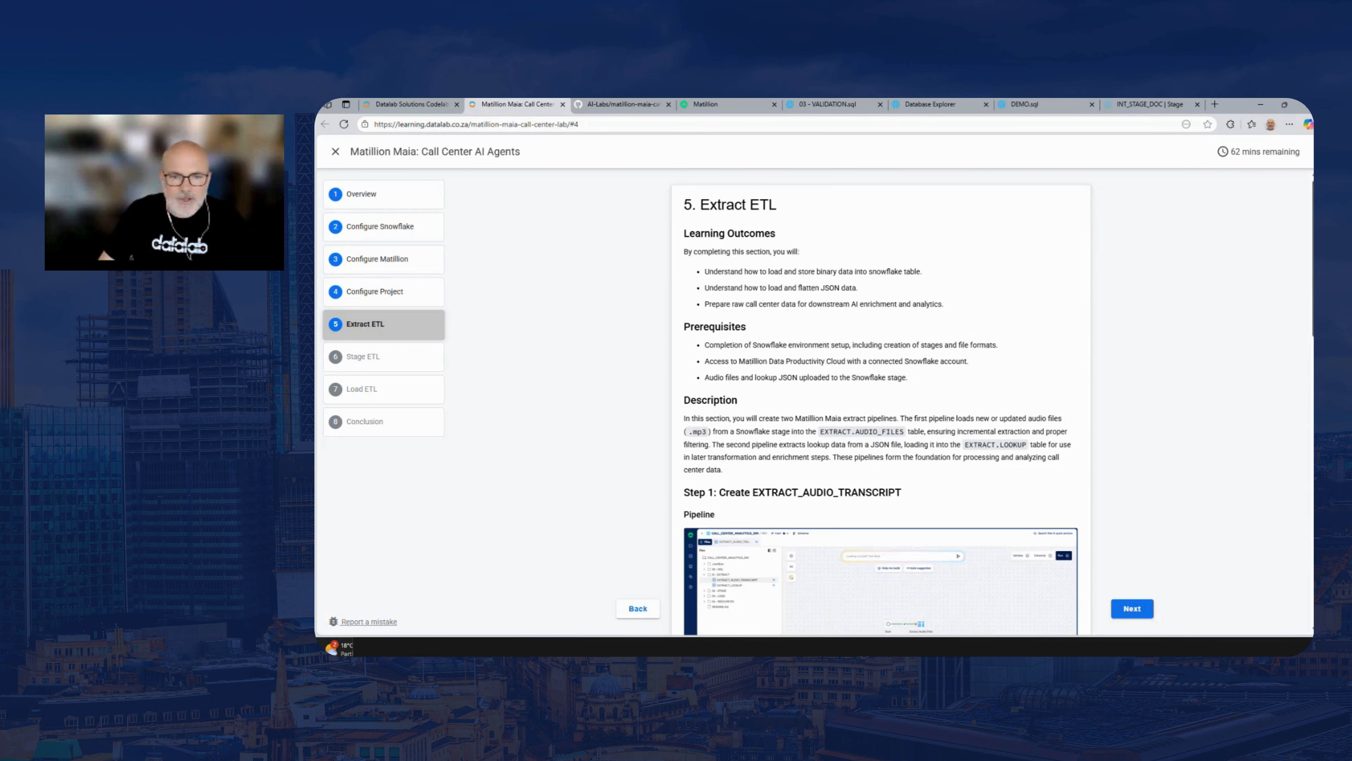
scroll(804, 391, down, 8)
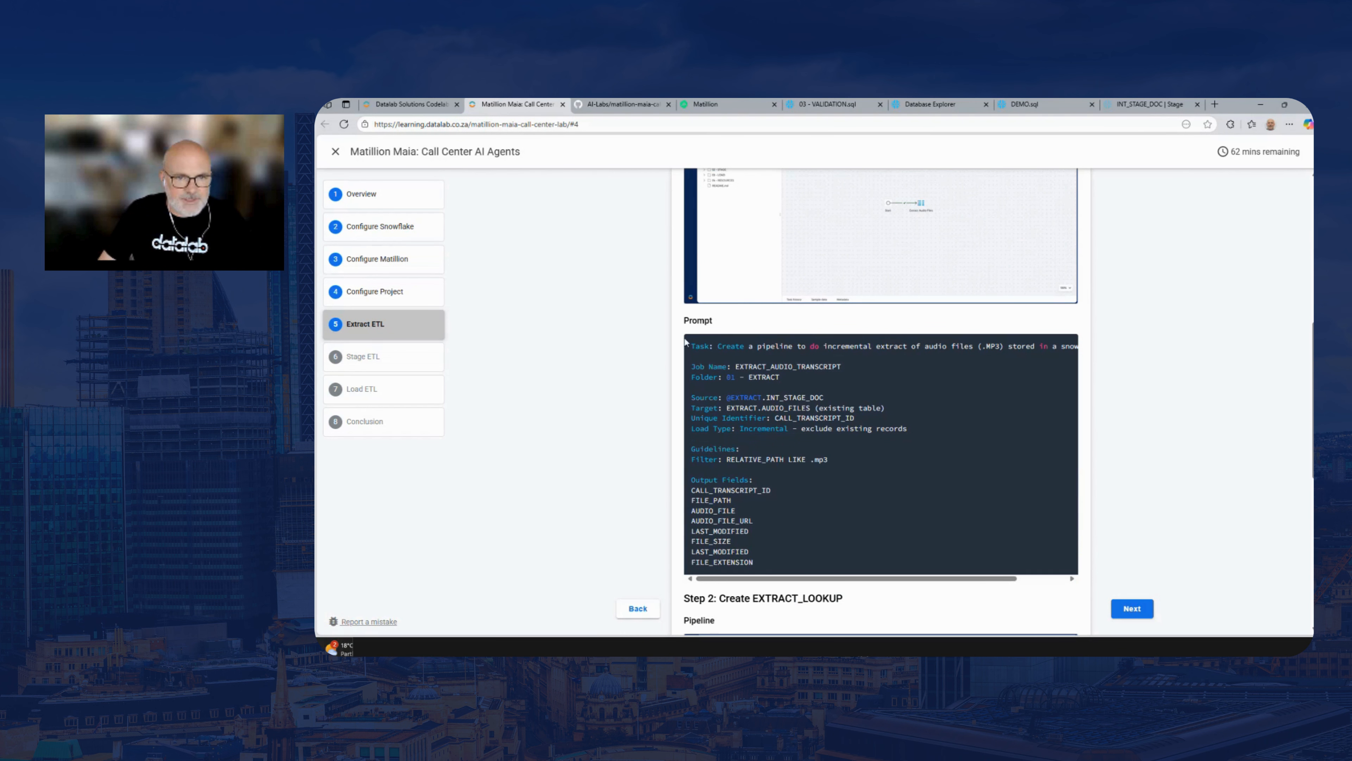
drag(693, 347, 716, 457)
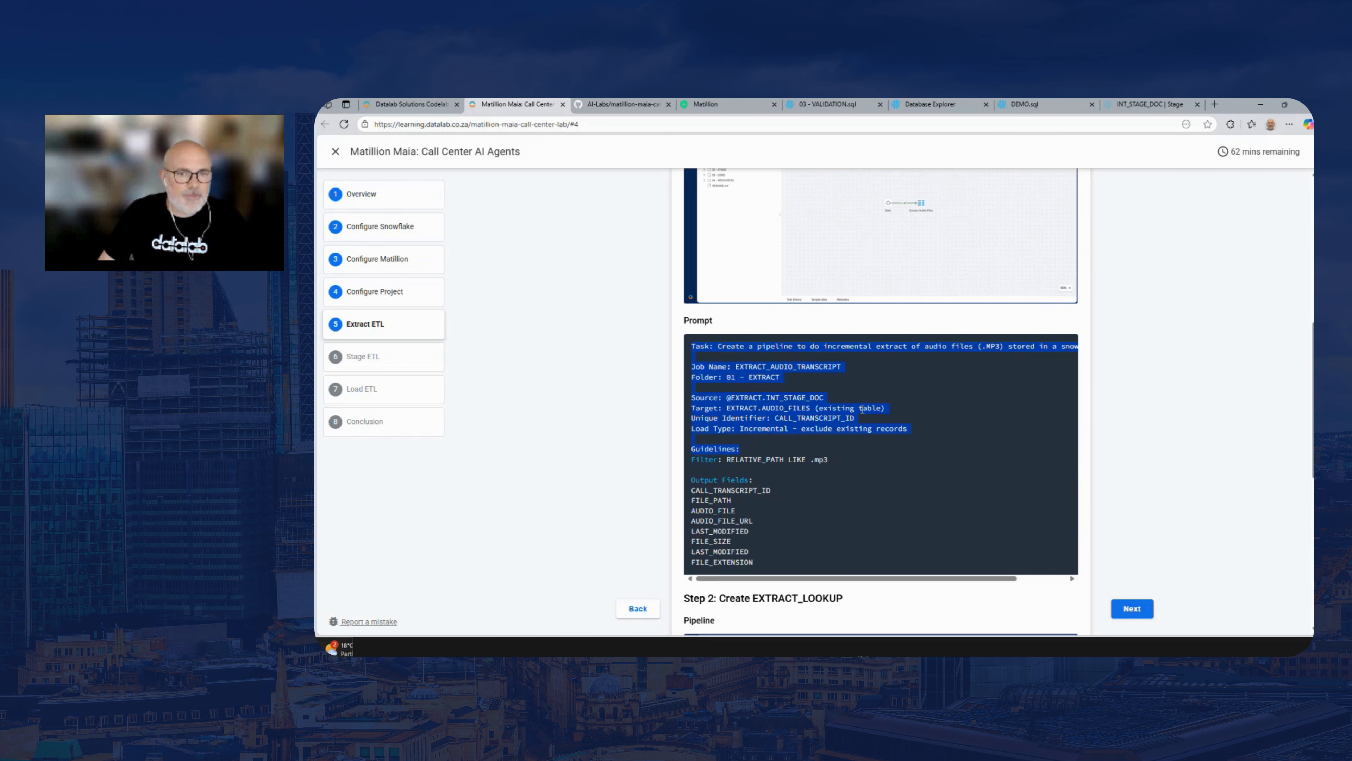
click(866, 390)
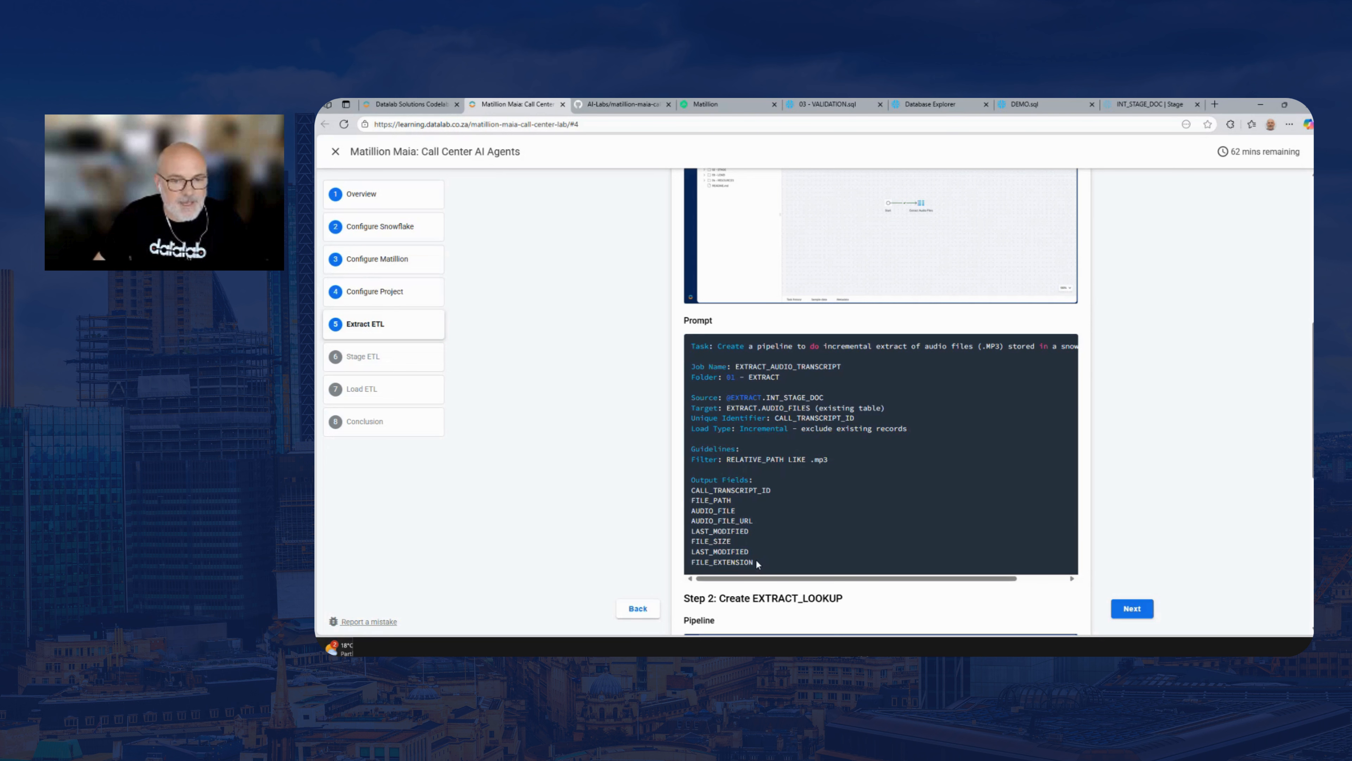
Copy the complete EXTRACT_AUDIO_TRANSCRIPT prompt from the lab guide into Maia's prompt box in Matillion
drag(756, 562, 679, 351)
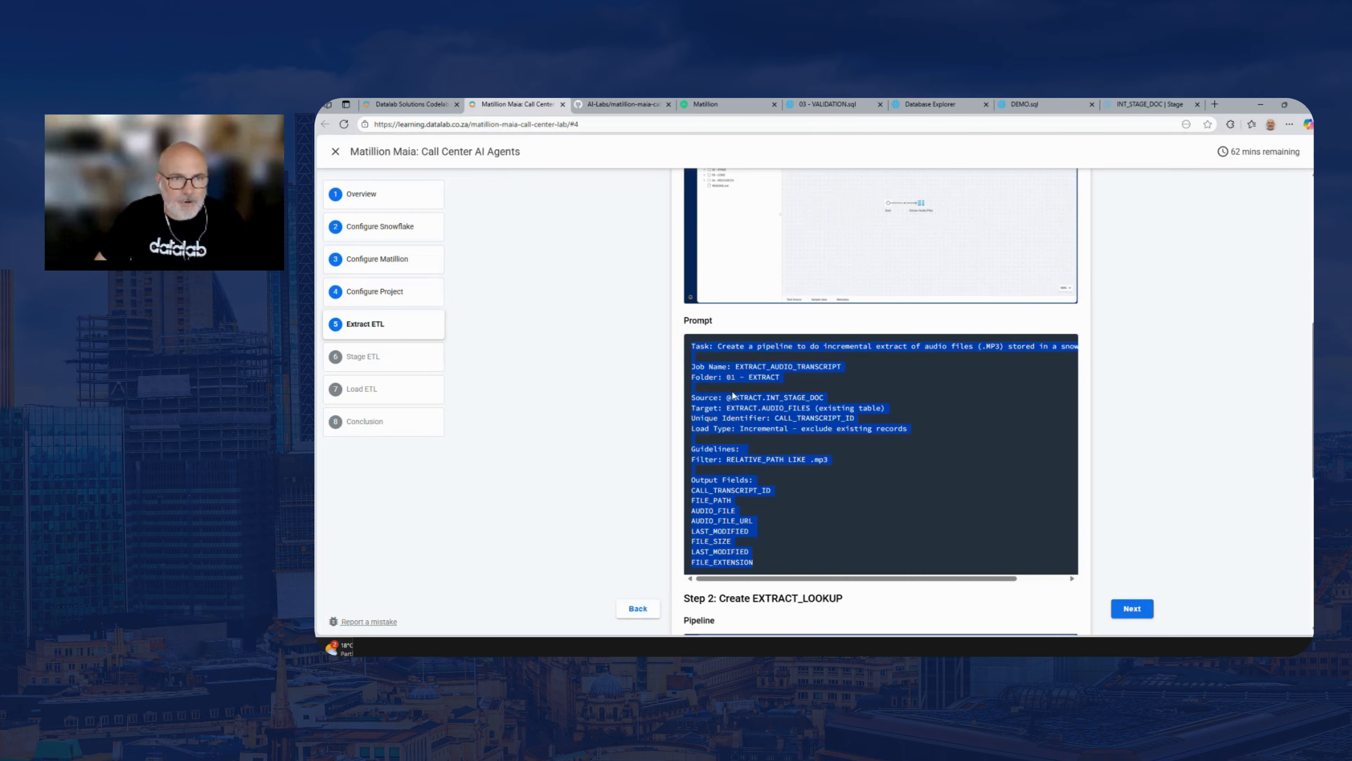
click(715, 107)
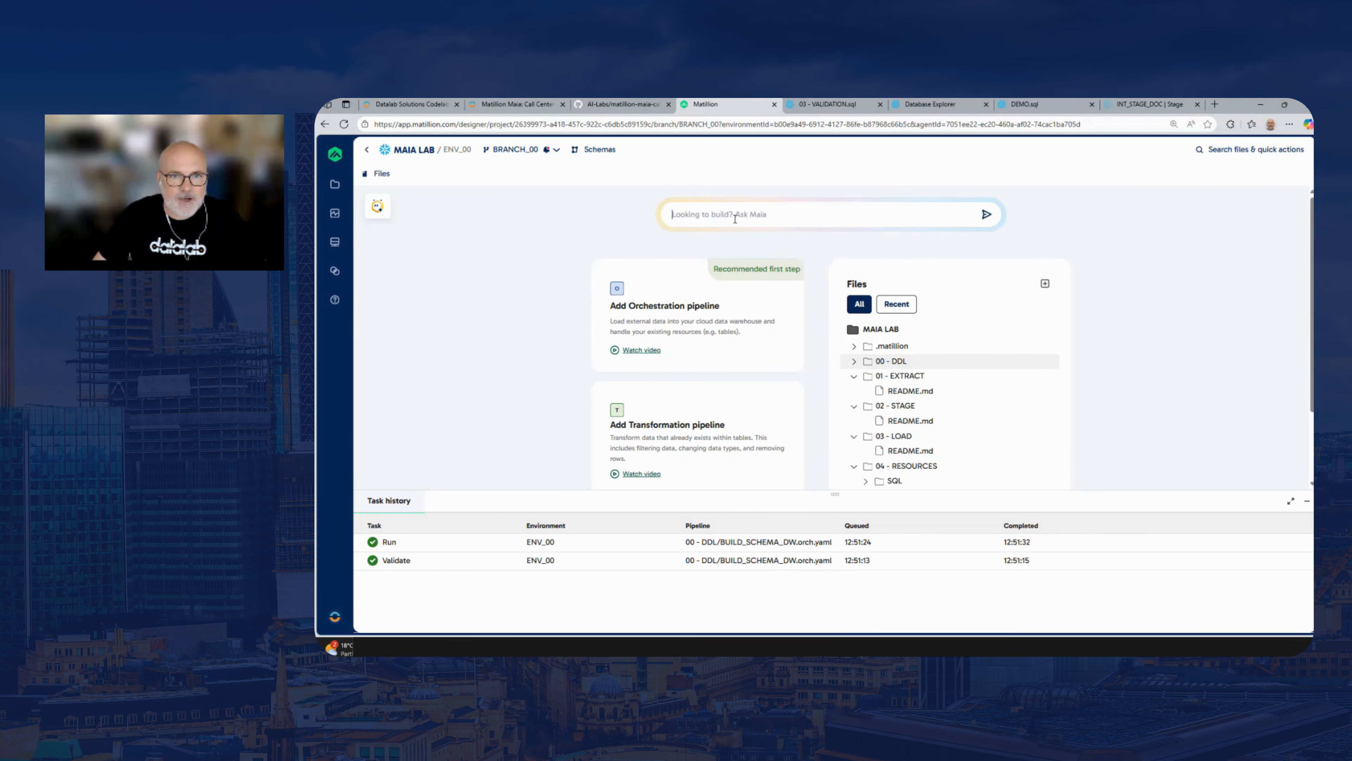
key(ctrl+v)
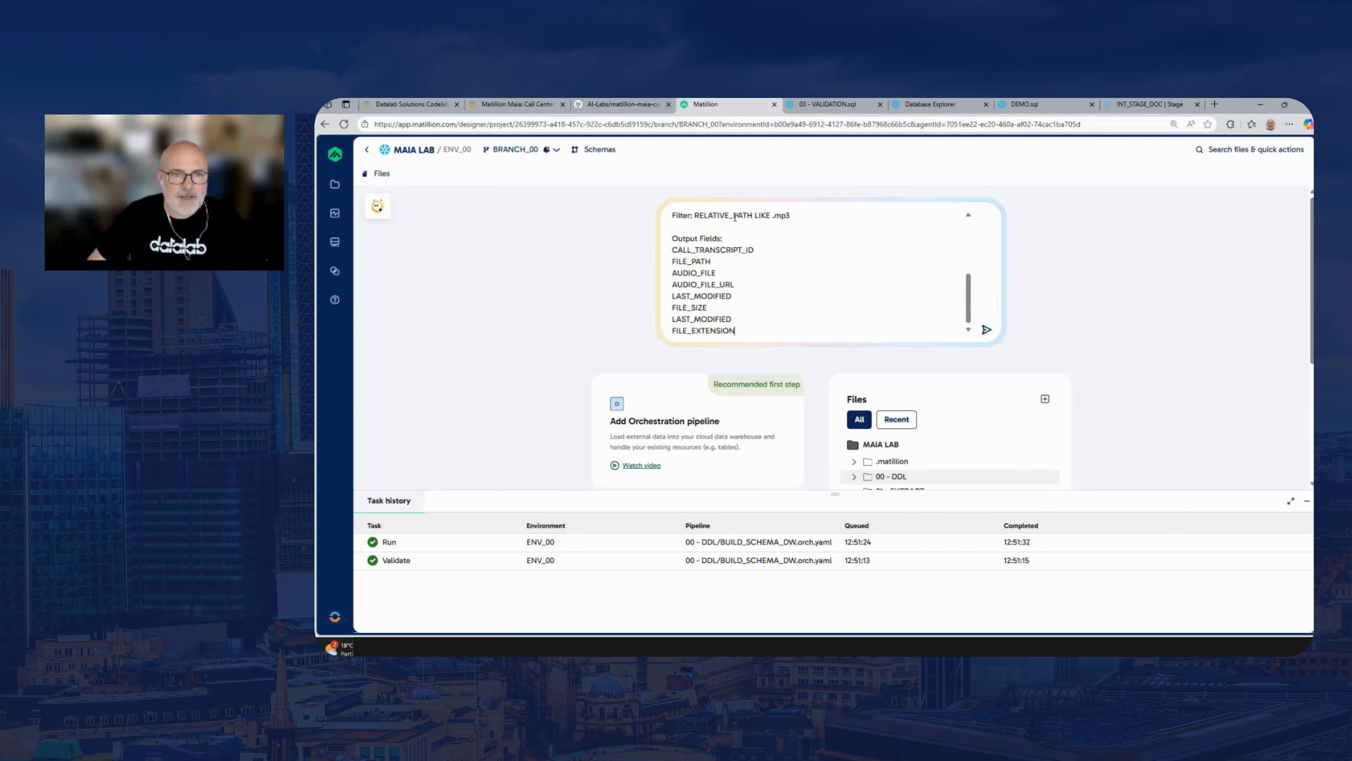
Submit the EXTRACT_AUDIO_TRANSCRIPT prompt to Maia and let it build the pipeline in the 01 - EXTRACT folder
key(Return)
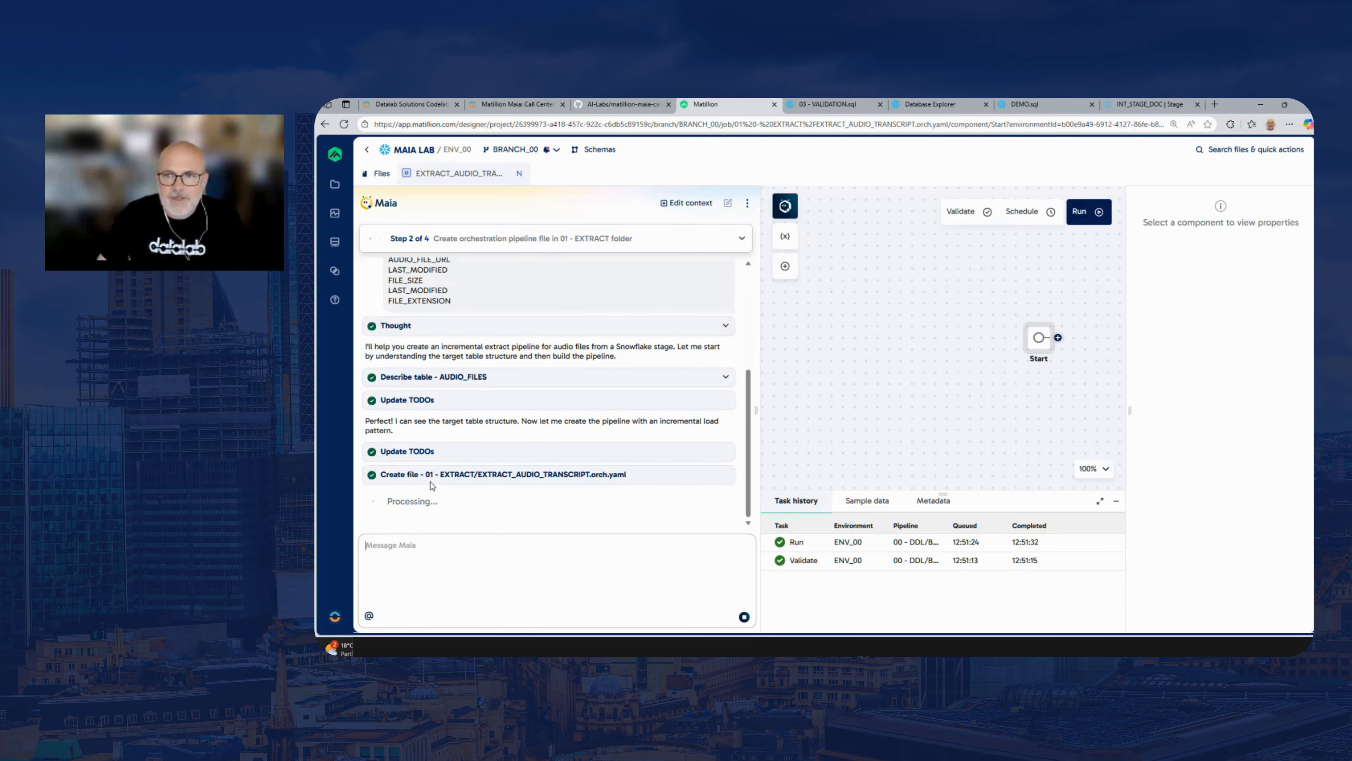
drag(949, 325, 822, 326)
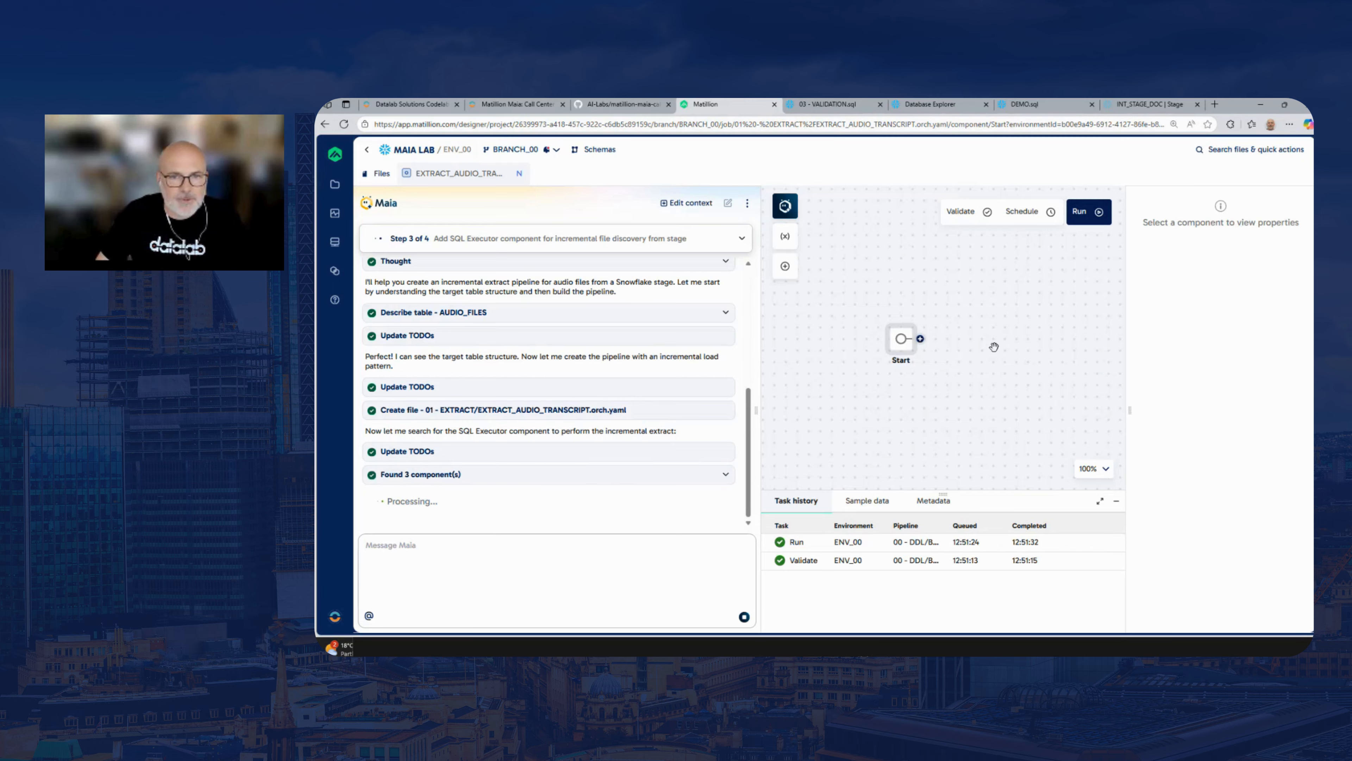
drag(994, 347, 934, 349)
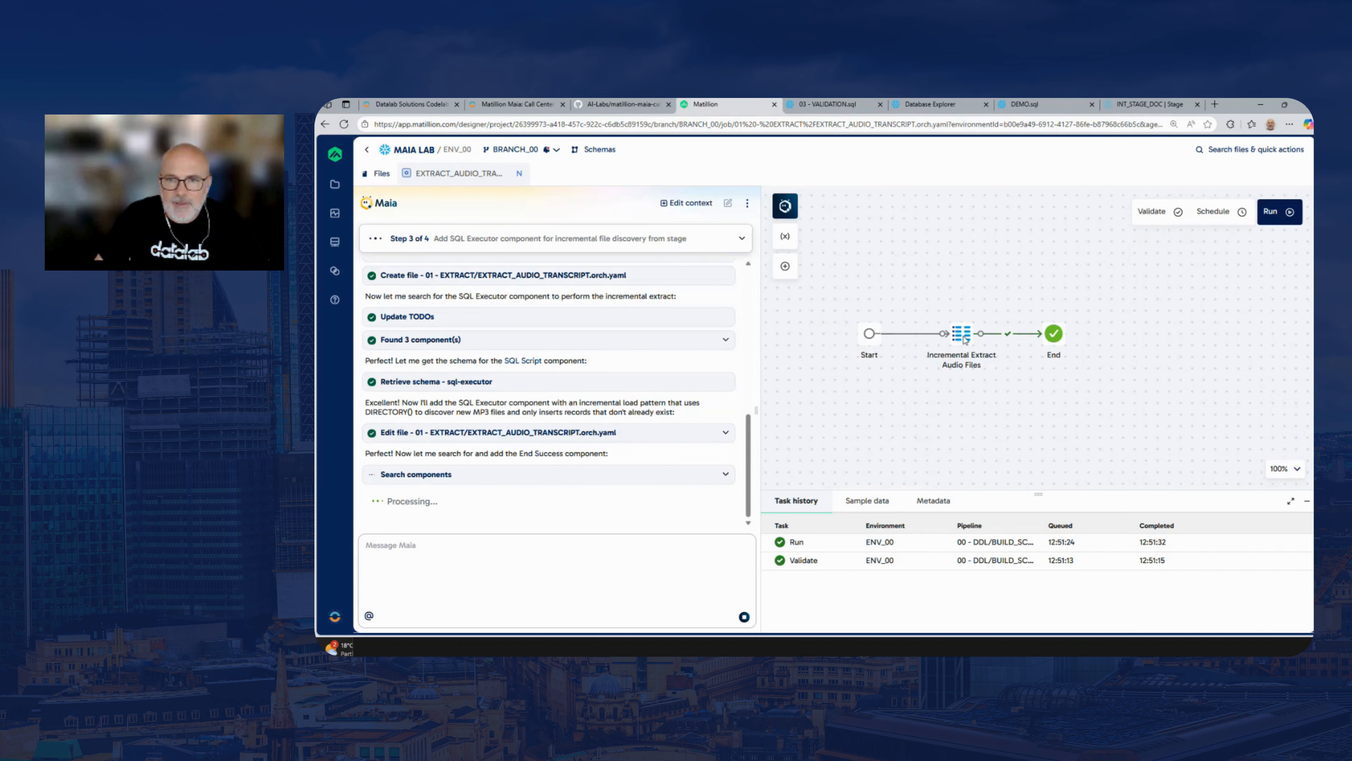
Open the SQL script of the Incremental Extract Audio Files component and widen its properties area for reading
click(963, 339)
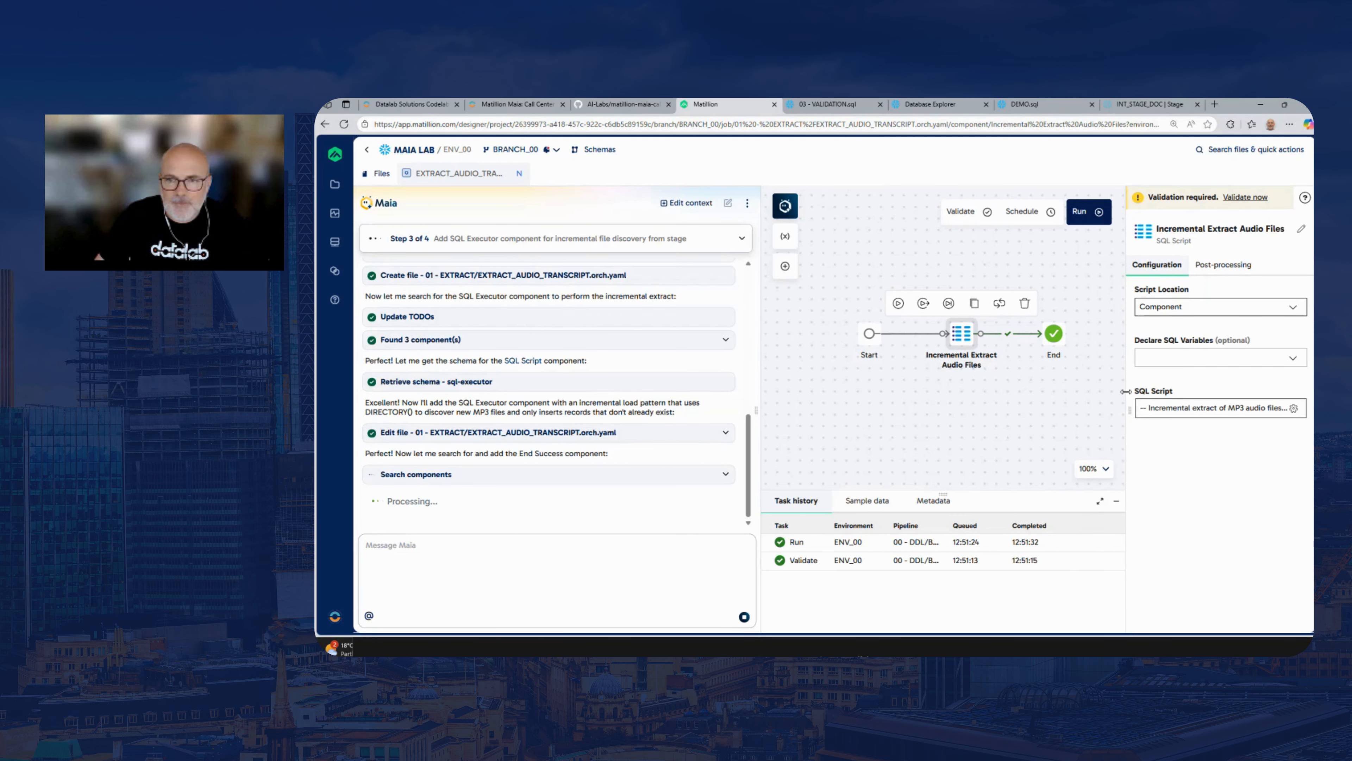
drag(1126, 390, 1105, 390)
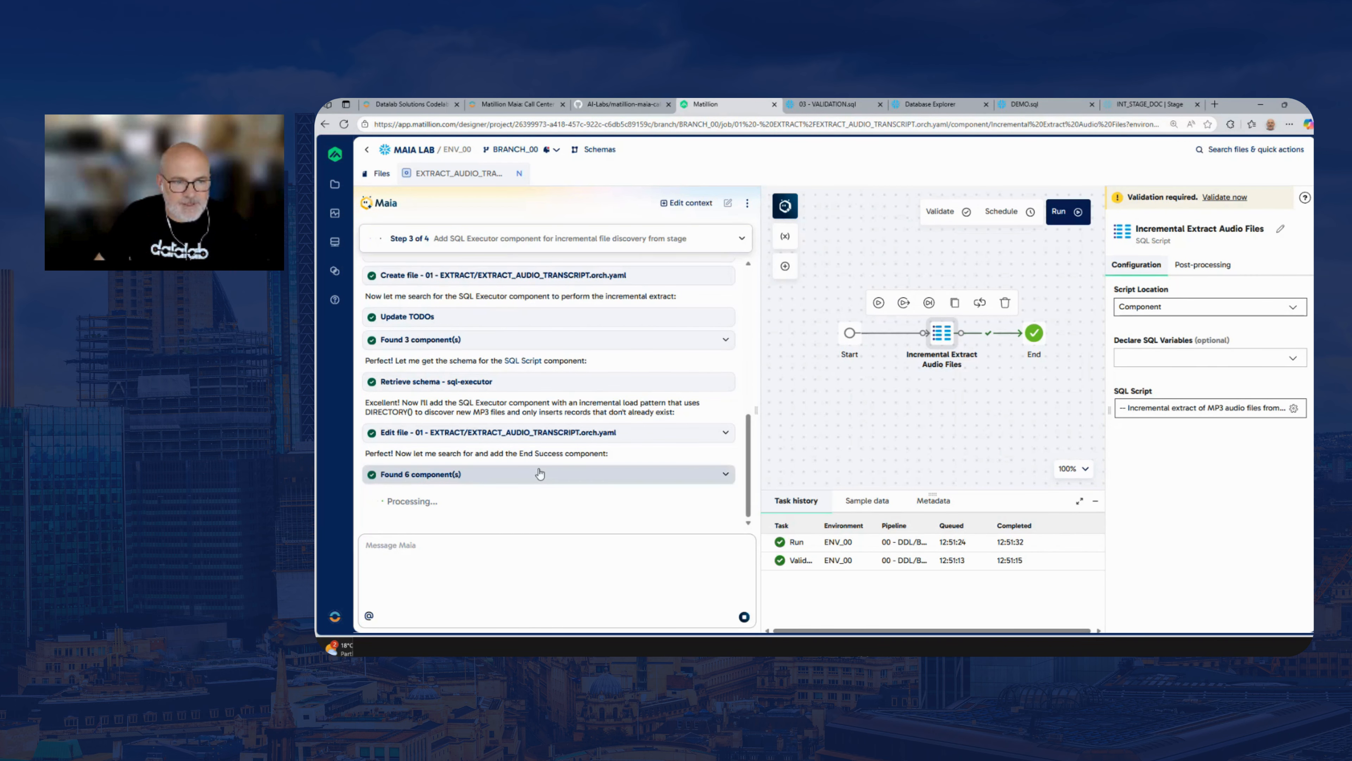
click(1196, 411)
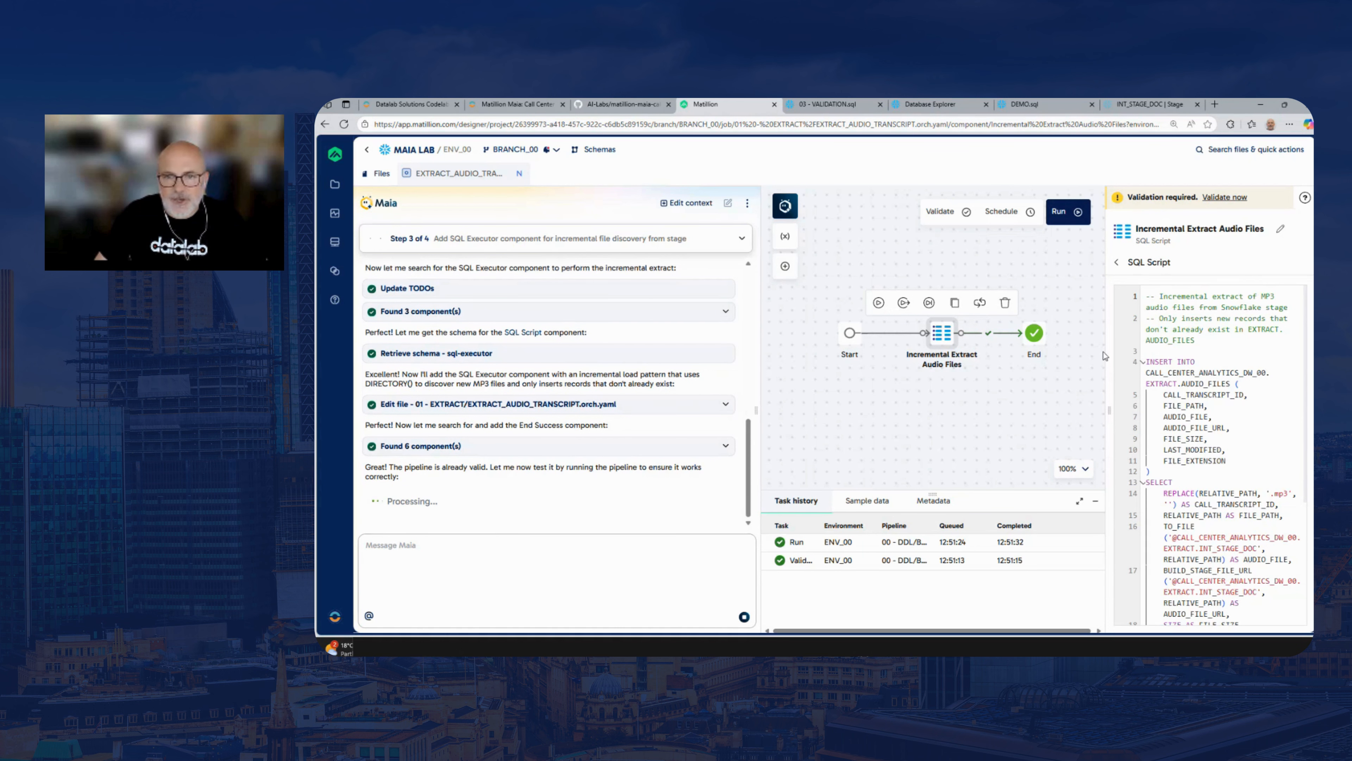
drag(1017, 384, 981, 383)
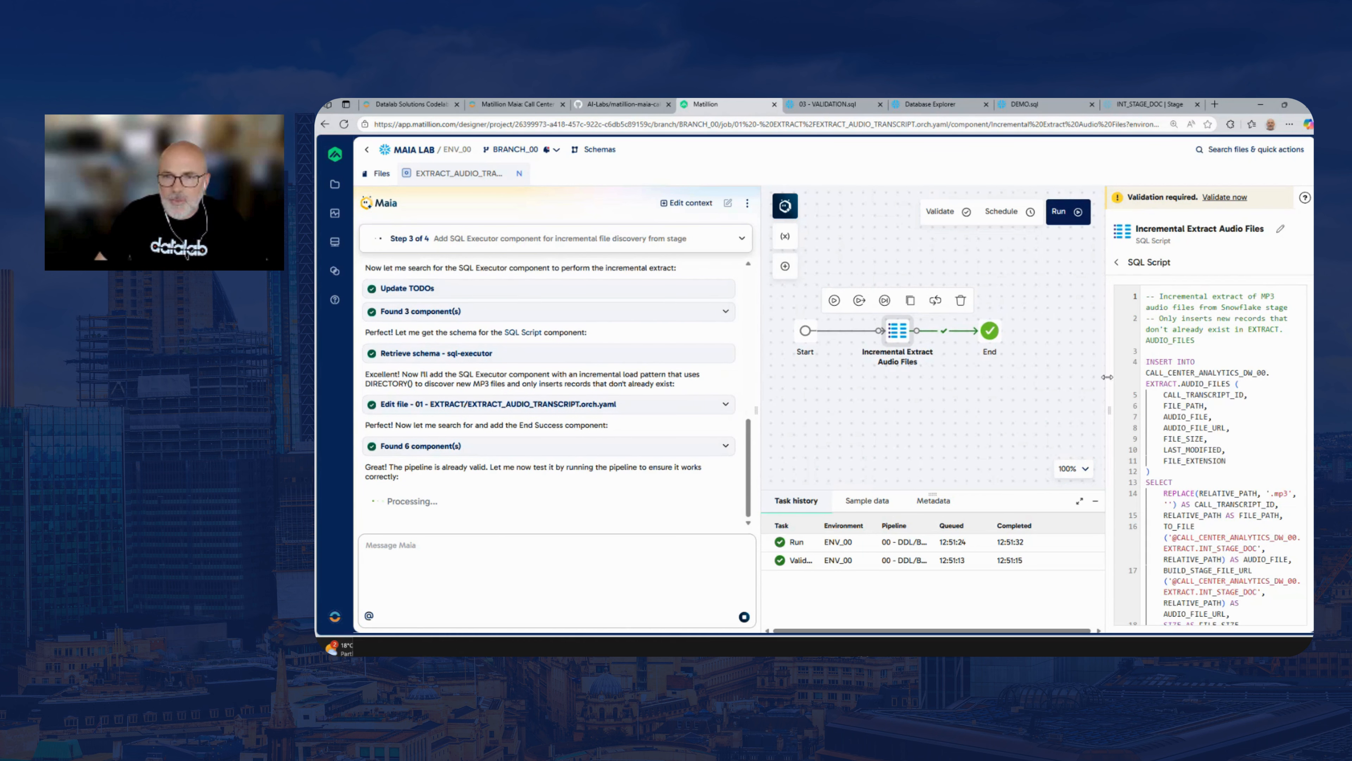
drag(1106, 377, 1052, 377)
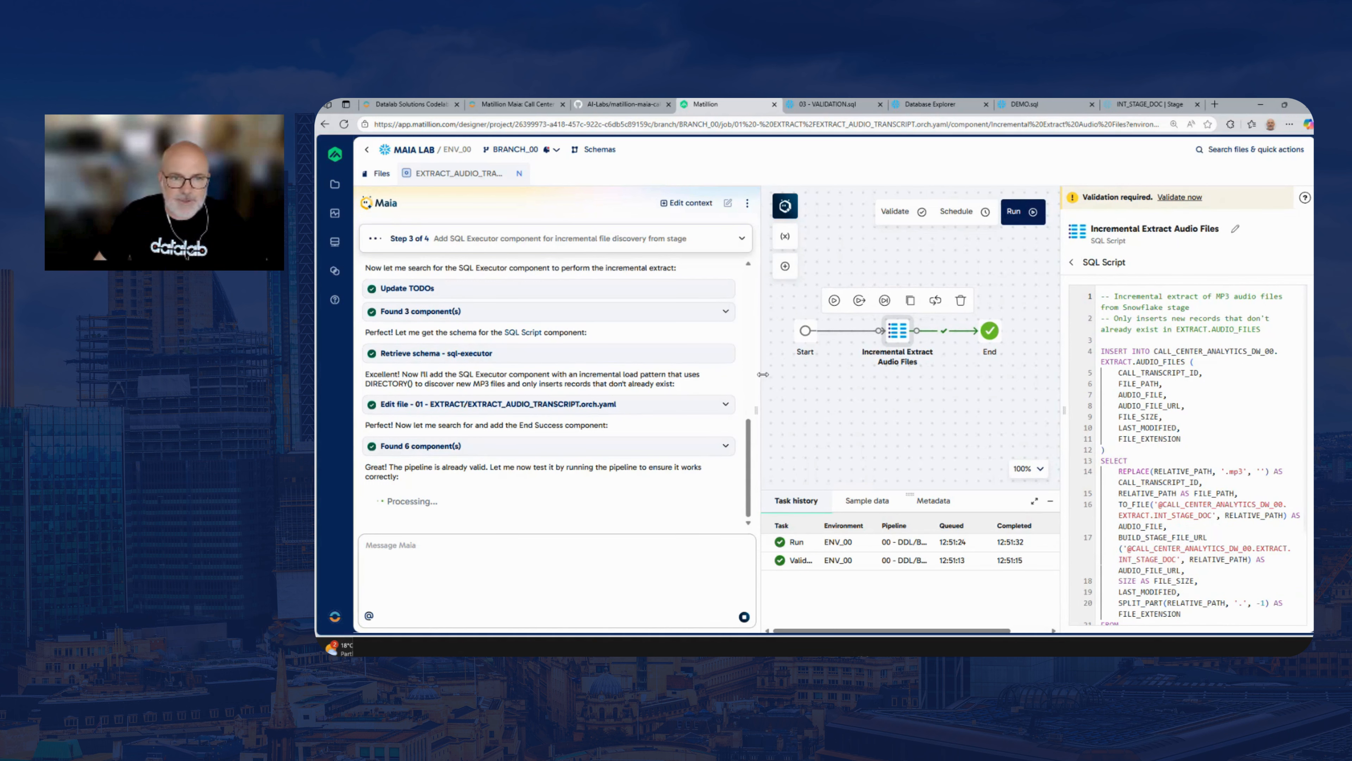
drag(757, 376, 530, 376)
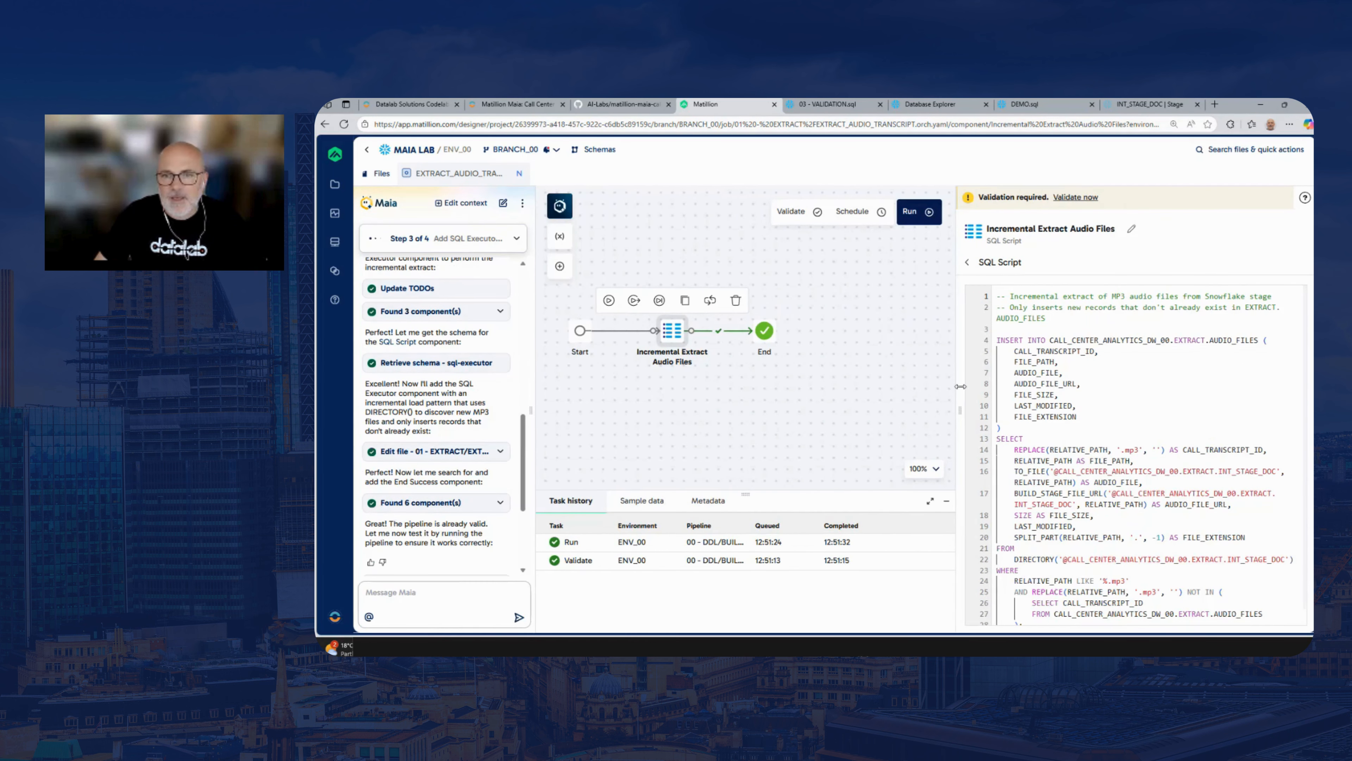
drag(641, 383, 713, 380)
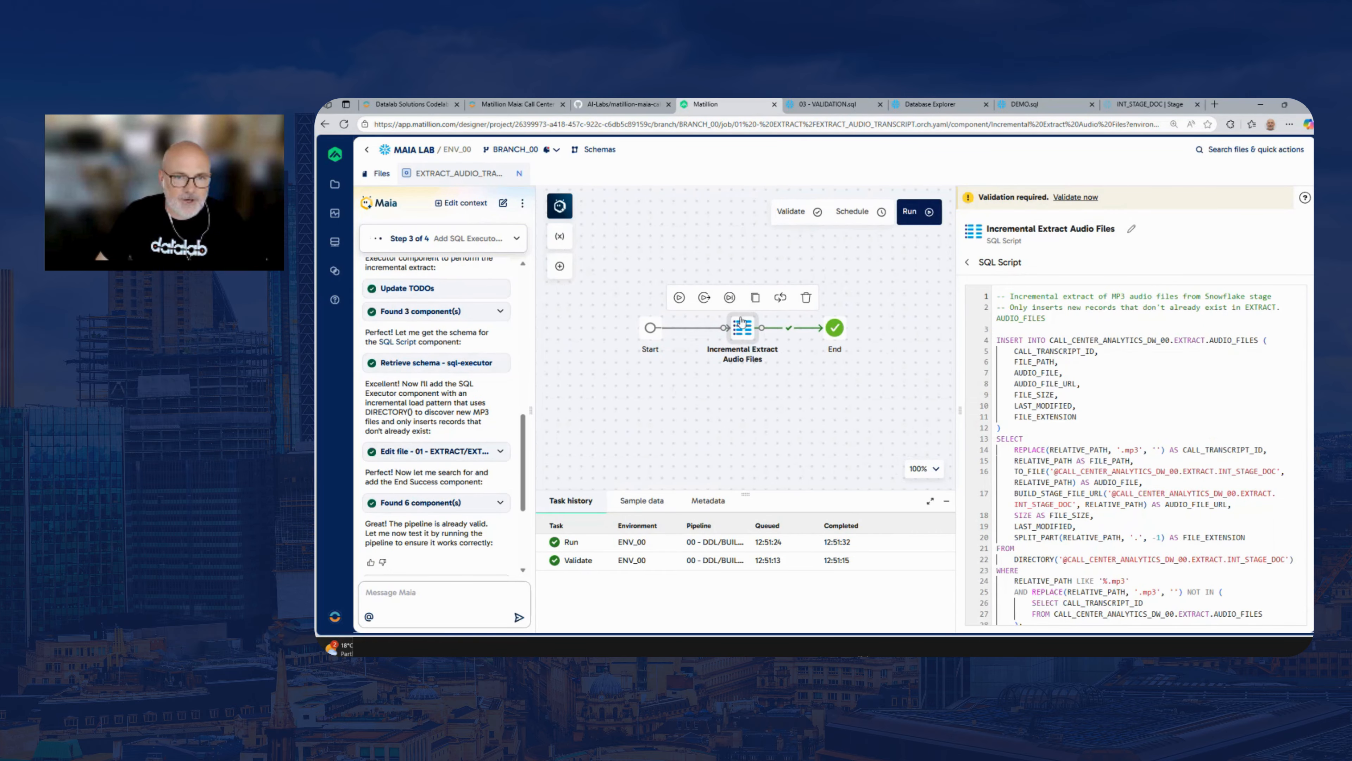
Review the script's INSERT INTO EXTRACT.AUDIO_FILES target, its INT_STAGE_DOC stage references and the full SELECT statement
click(1289, 341)
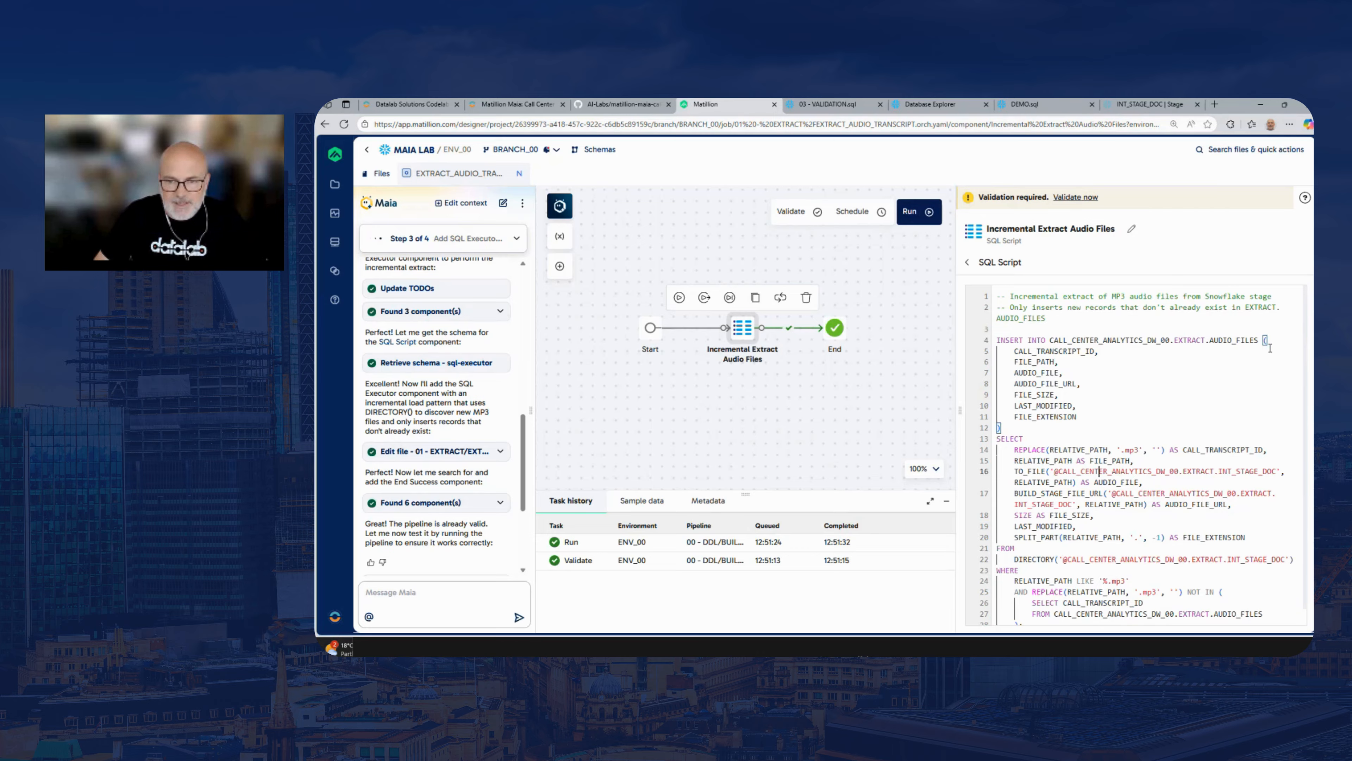
key(Down)
key(Down)
key(Down)
key(Down)
key(Down)
key(Down)
key(Down)
key(Down)
key(Down)
key(Down)
key(Down)
key(Down)
key(Down)
key(Down)
key(Down)
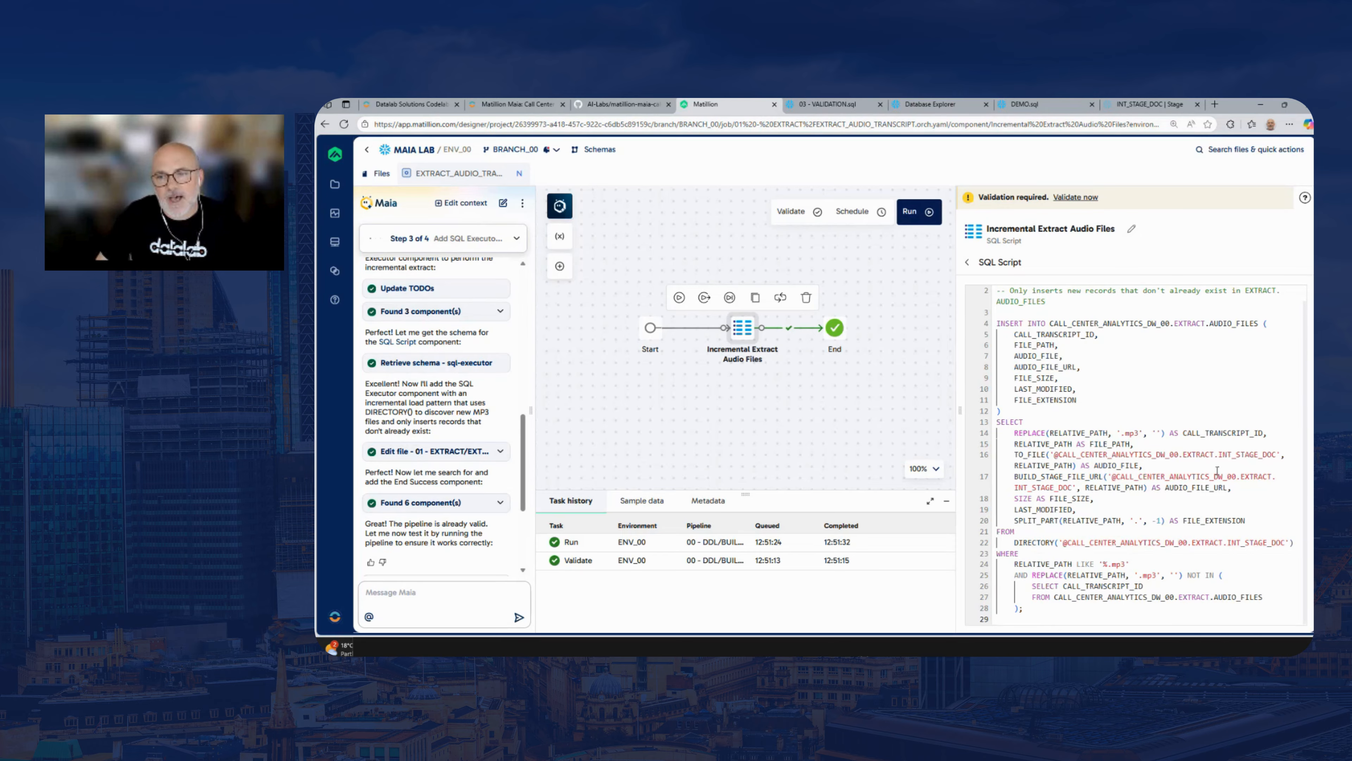
click(1280, 453)
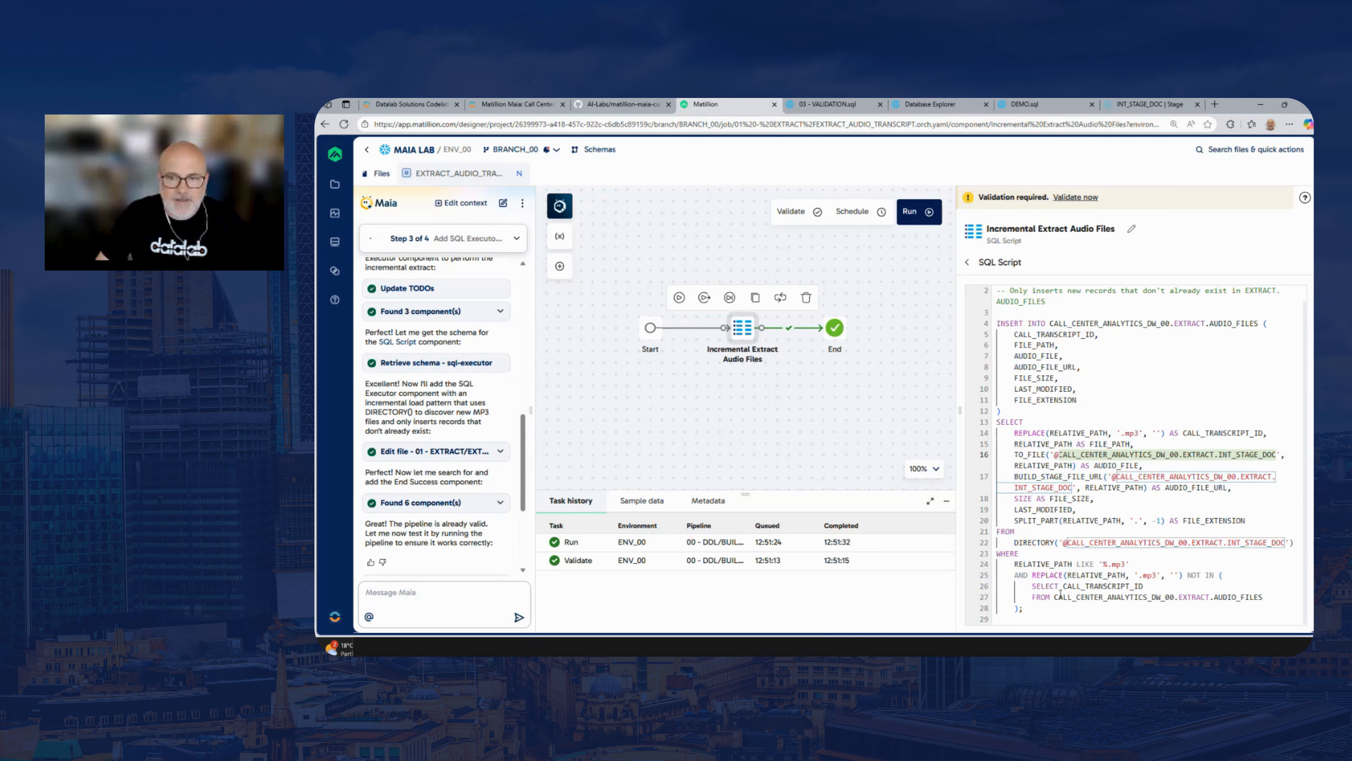
drag(1046, 606, 988, 423)
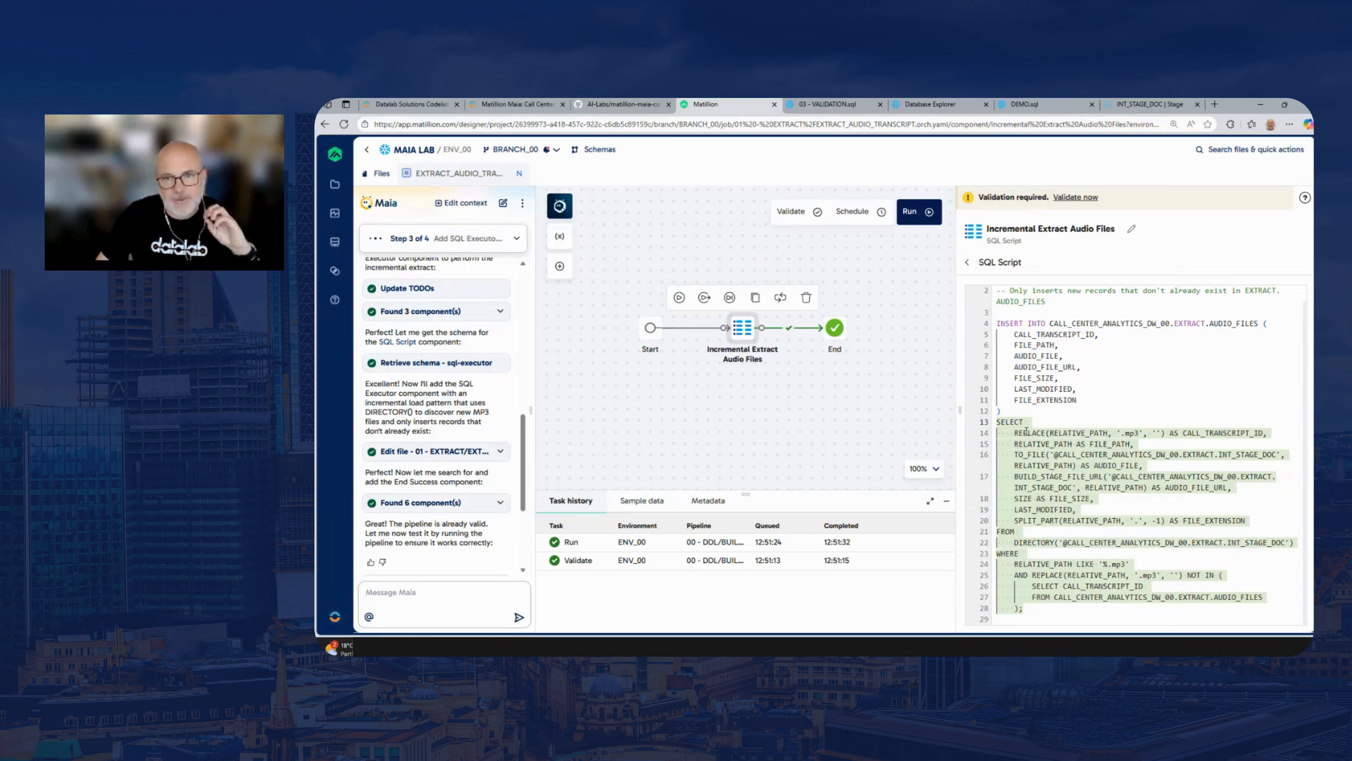
Close the component's properties and run the EXTRACT_AUDIO_TRANSCRIPT pipeline
click(790, 395)
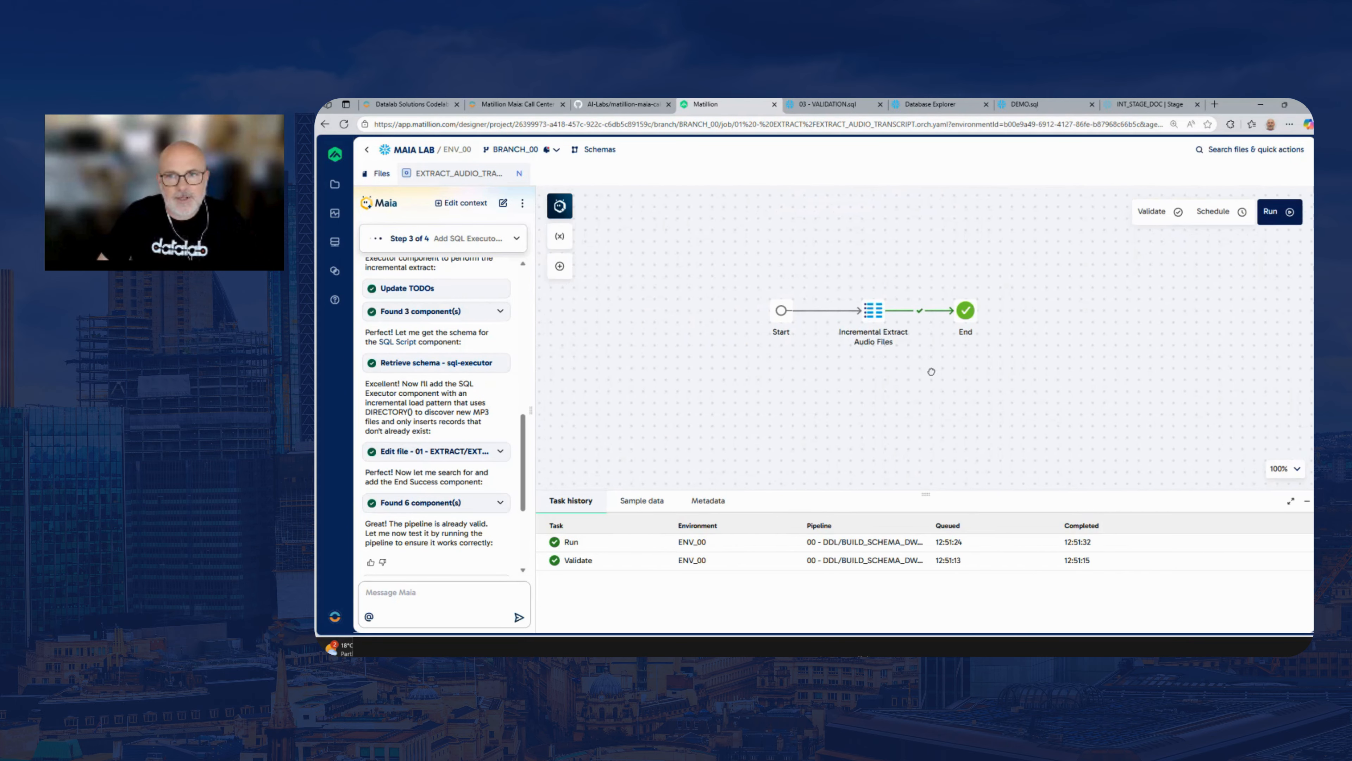
click(1276, 219)
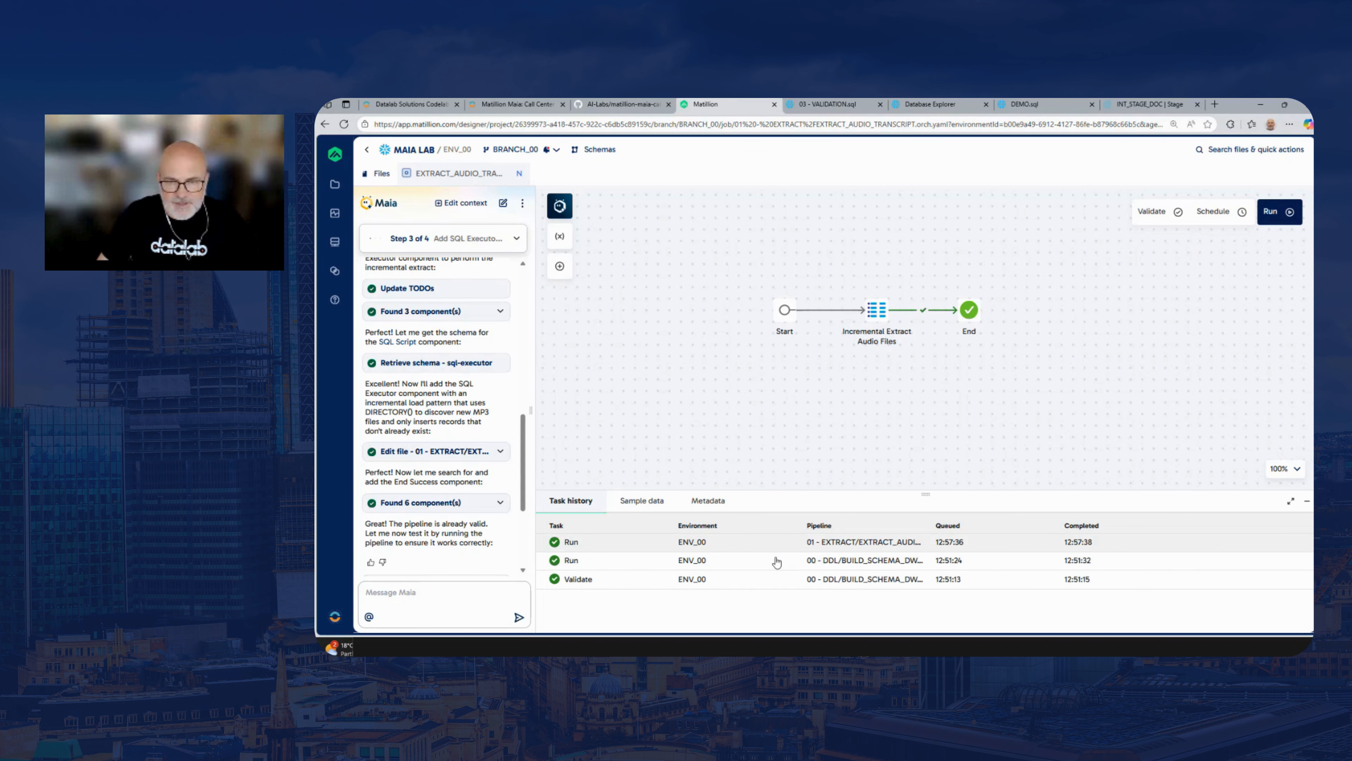
Switch to Snowflake's 03 - VALIDATION.sql and run only the SELECT * FROM EXTRACT.AUDIO_FILES query
click(825, 107)
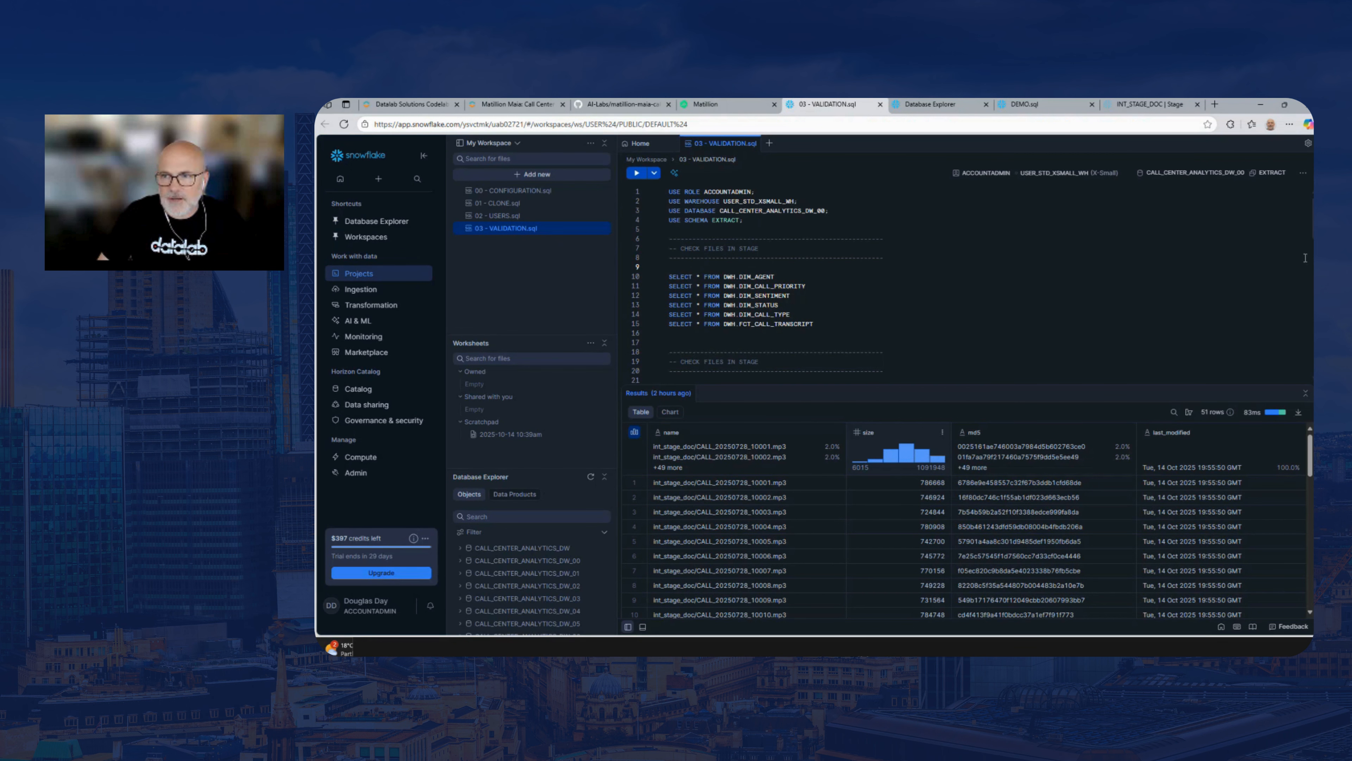
scroll(1206, 290, down, 3)
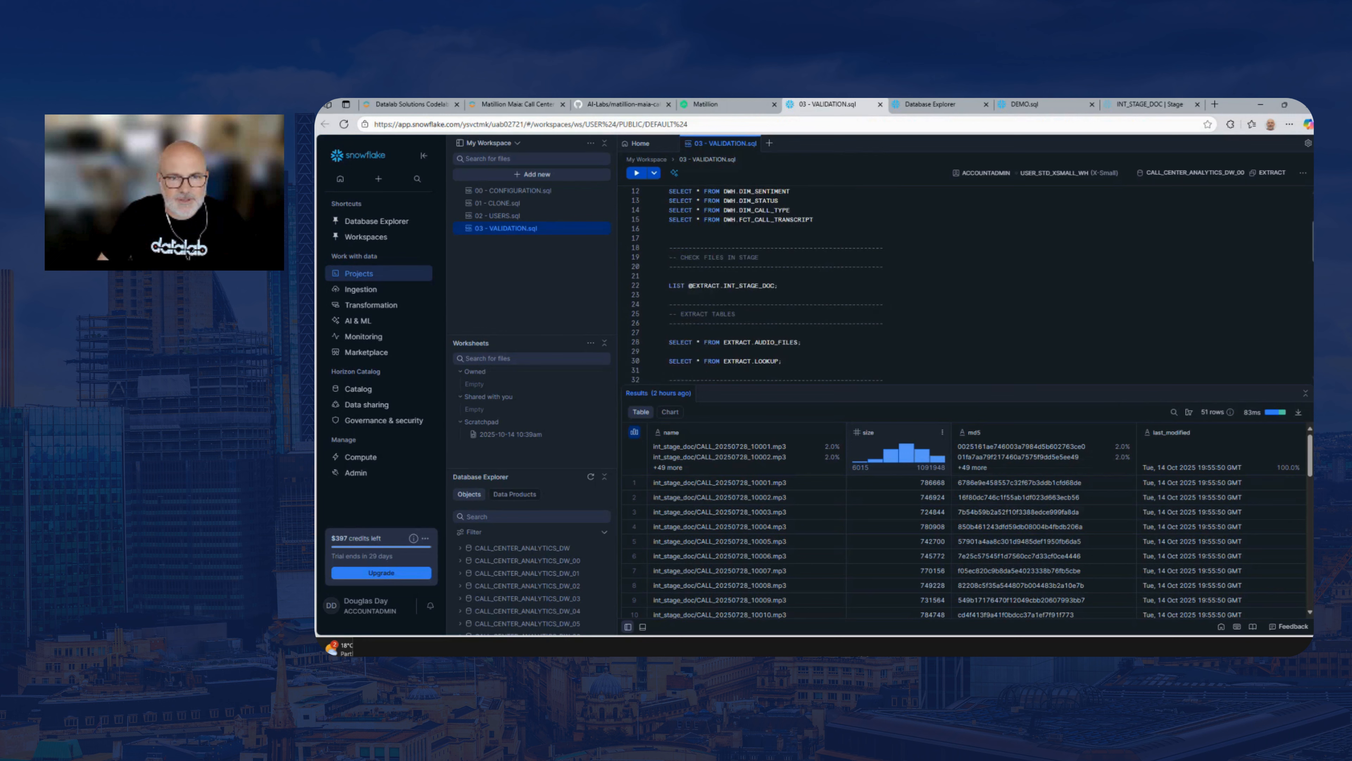
drag(825, 318, 663, 320)
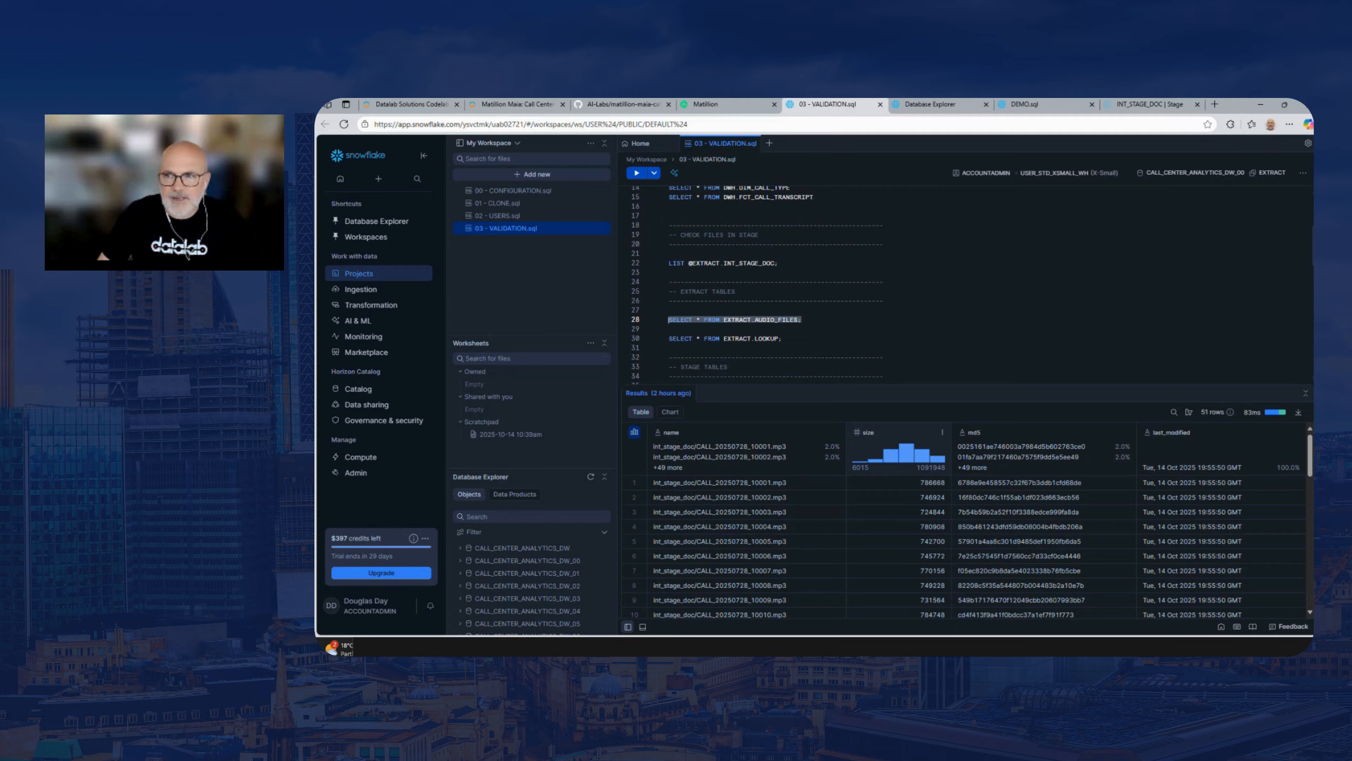
scroll(839, 290, up, 3)
click(825, 280)
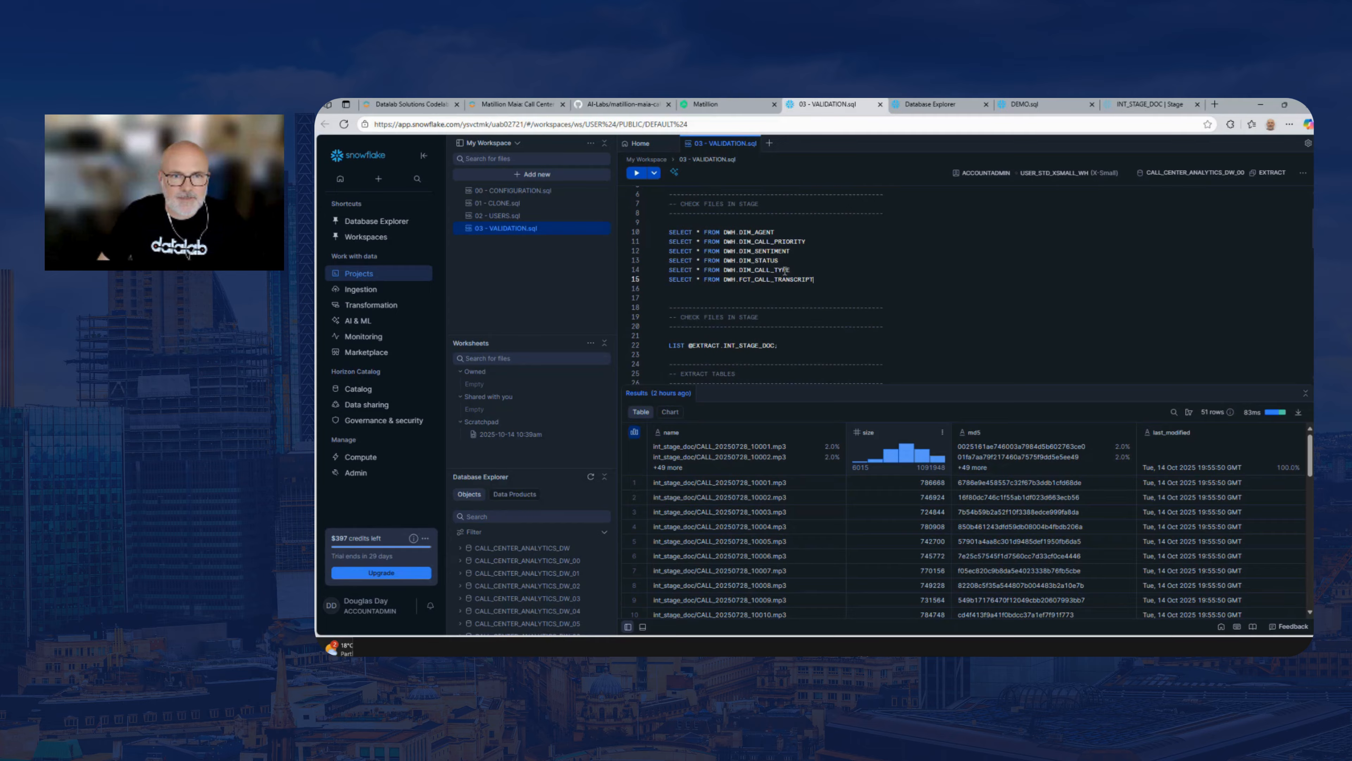
drag(814, 279, 658, 235)
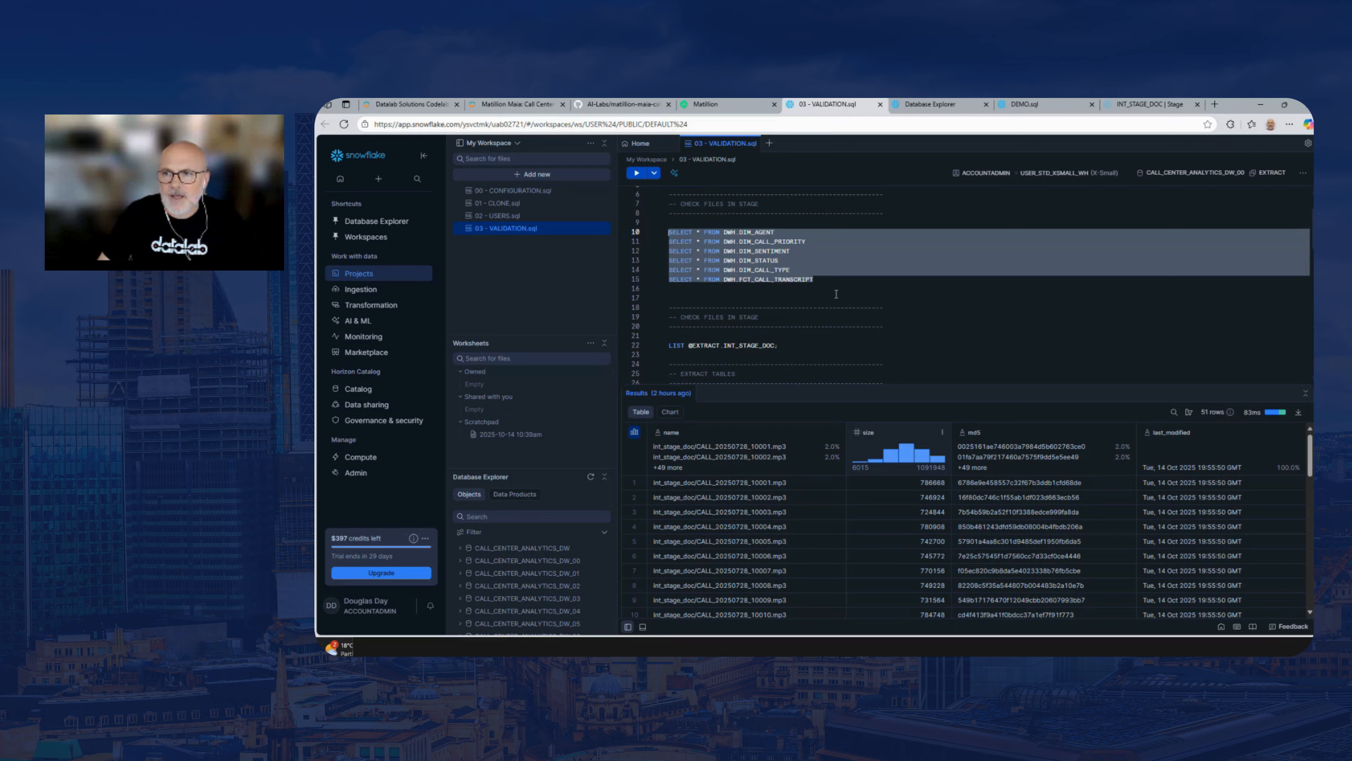
scroll(801, 293, down, 3)
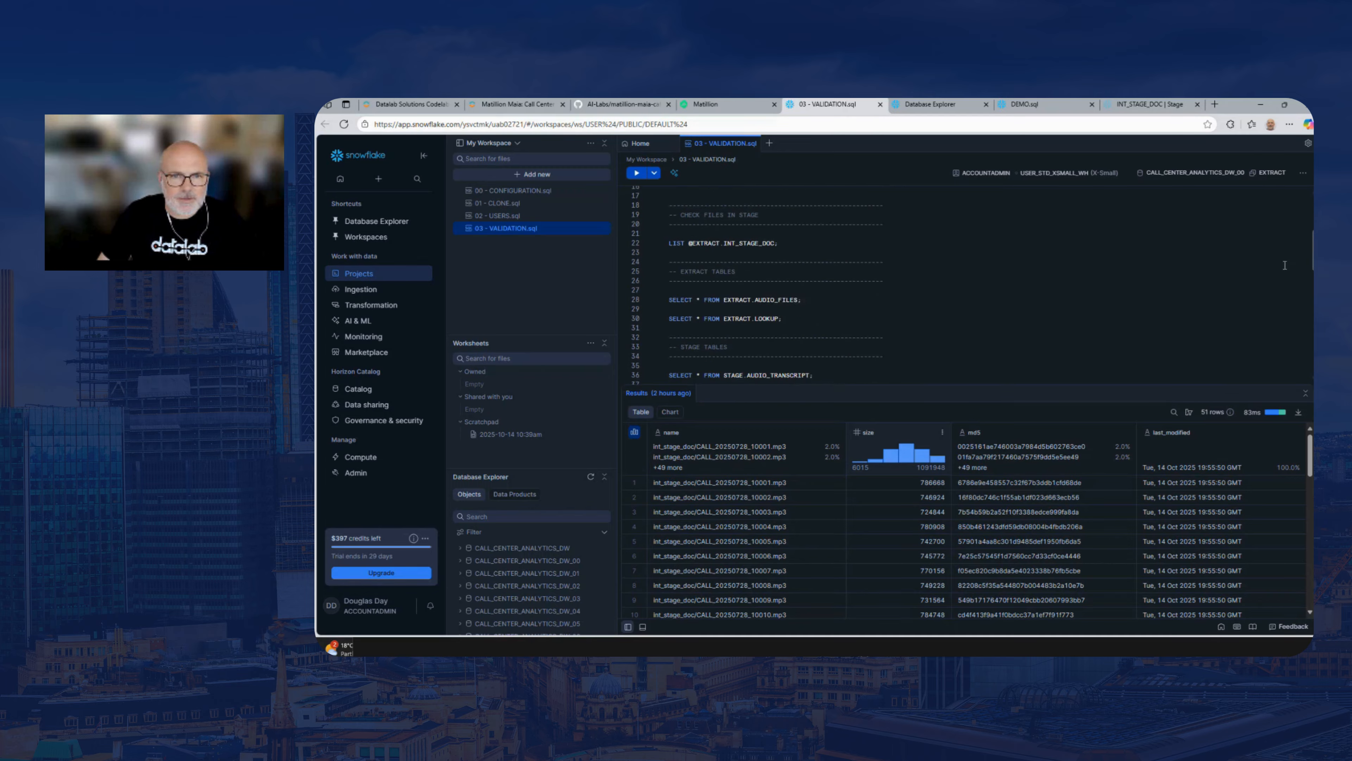
drag(803, 297, 669, 297)
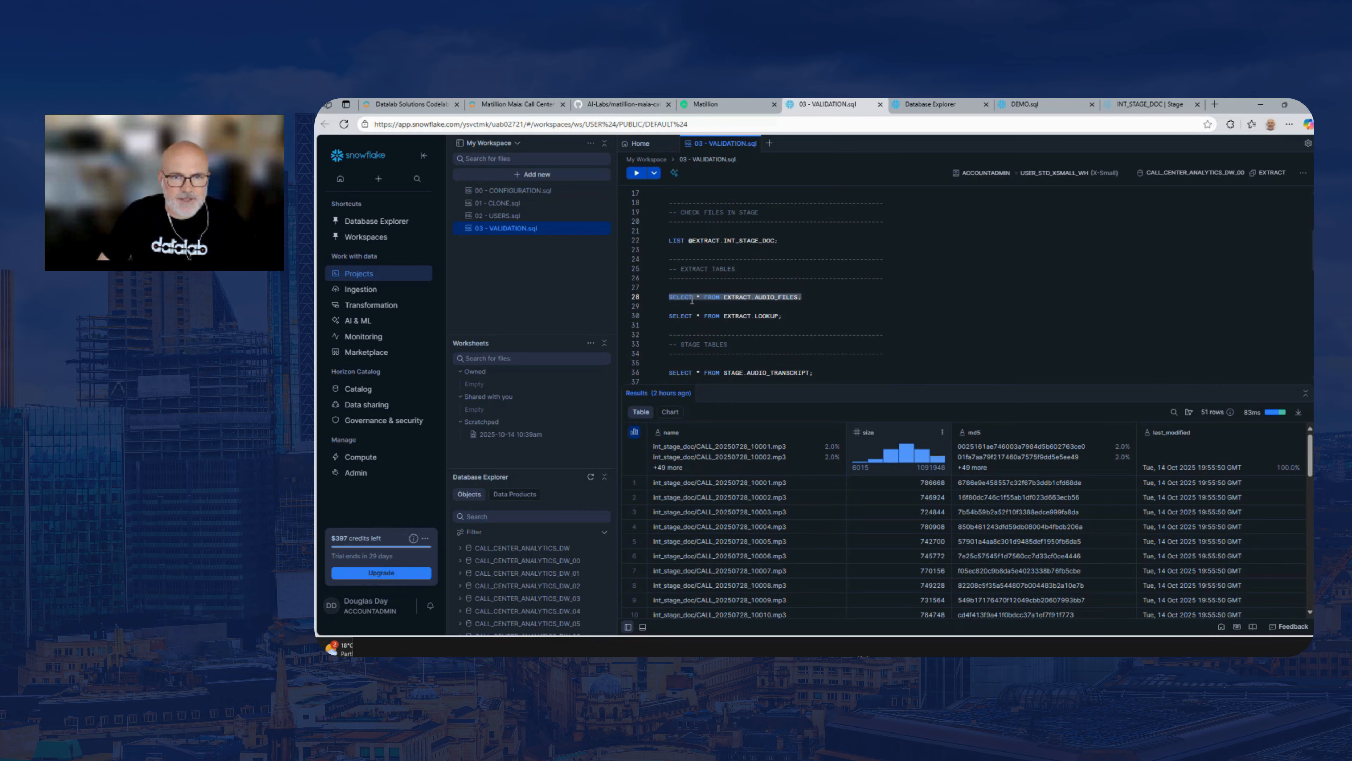
click(636, 172)
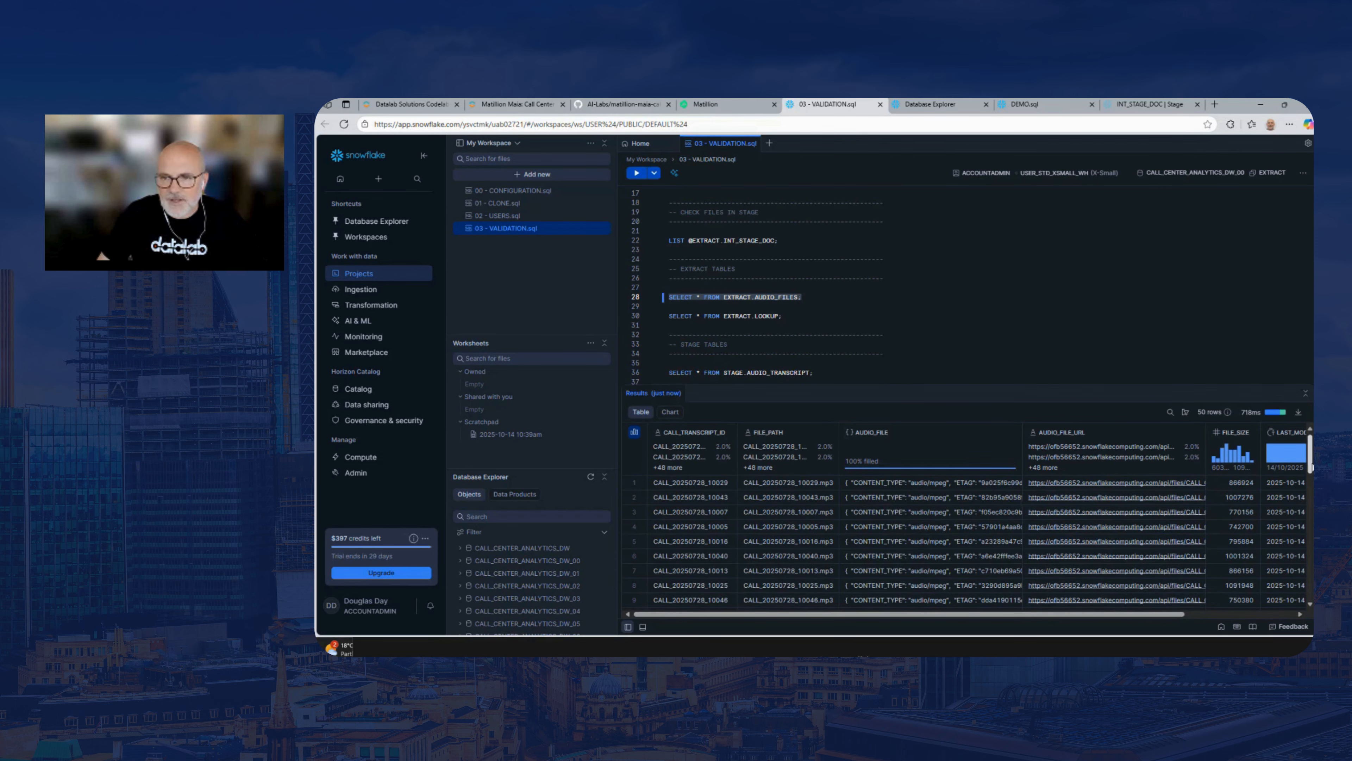
Look through the returned audio file rows and inspect the AUDIO_FILE values of the first five records
scroll(1310, 499, down, 10)
scroll(1101, 506, up, 10)
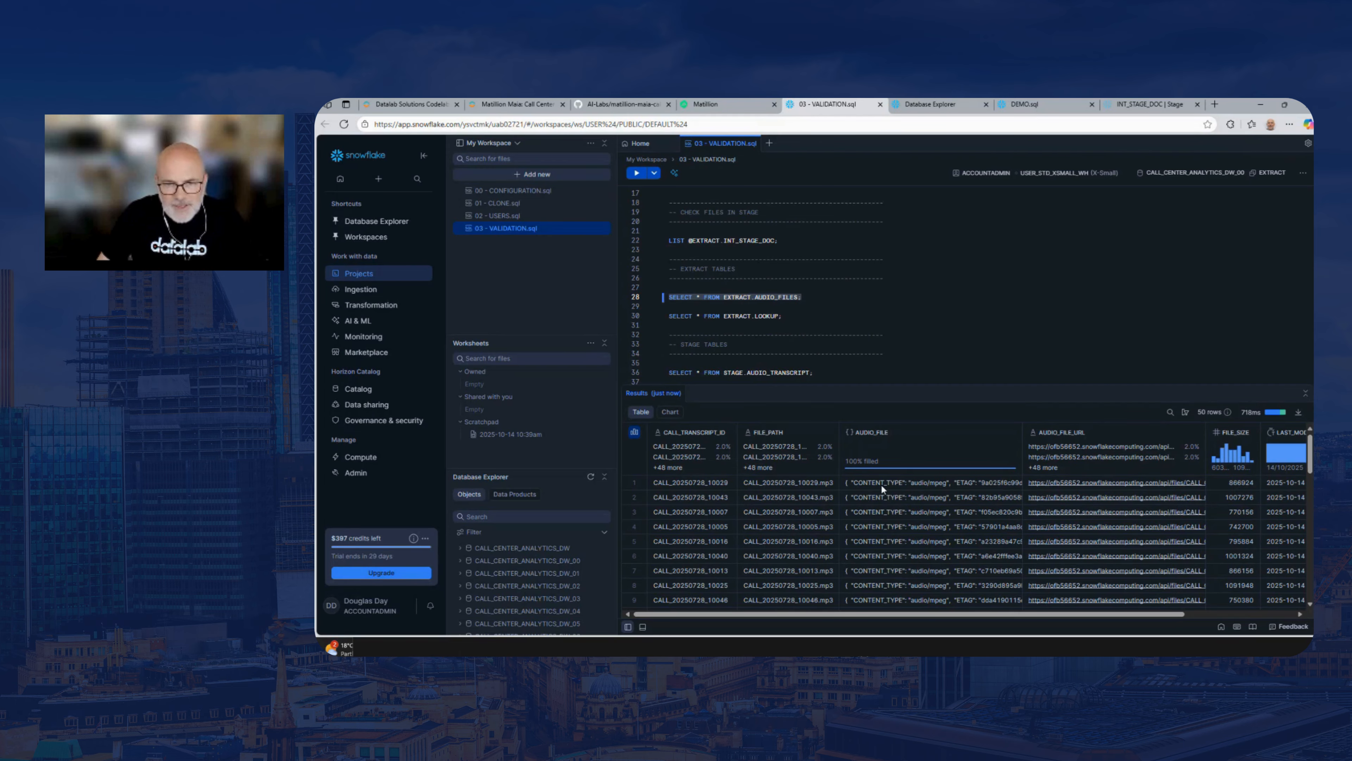
click(901, 481)
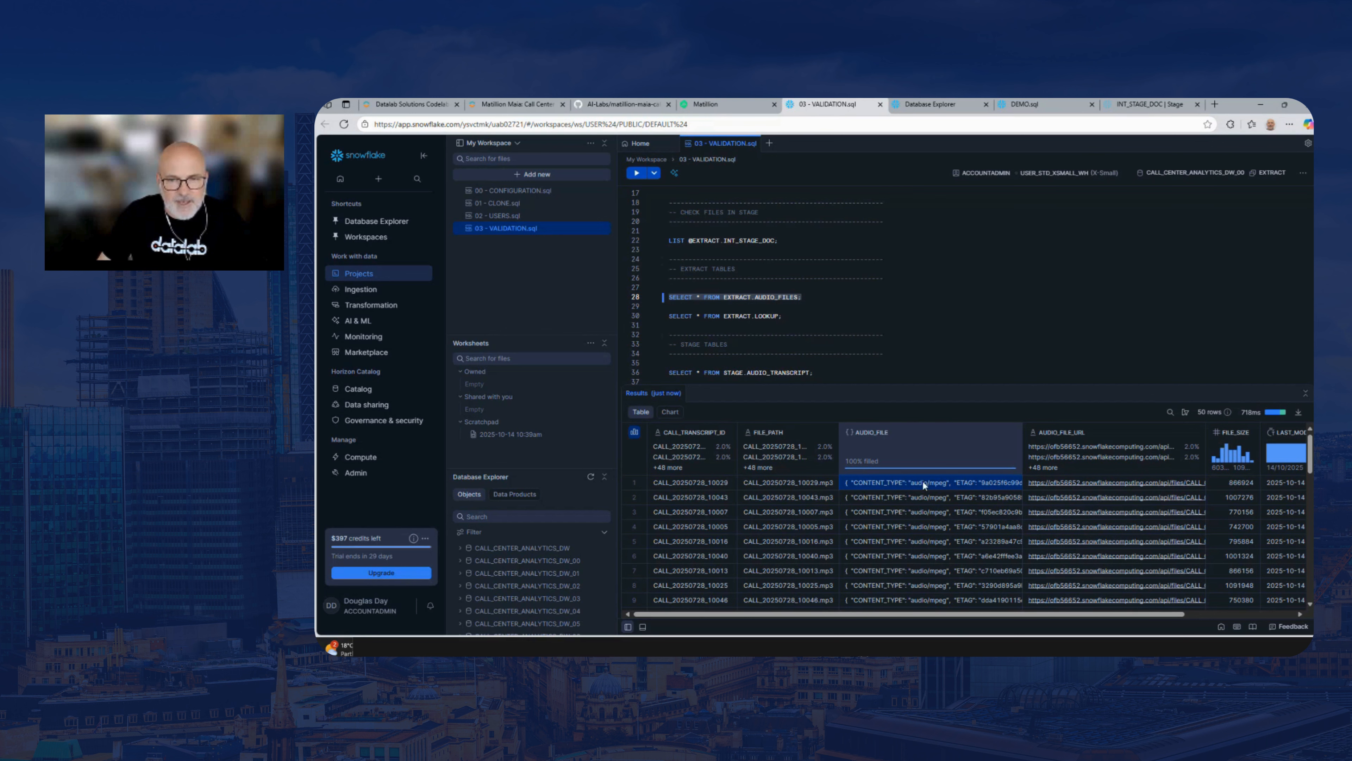
click(919, 496)
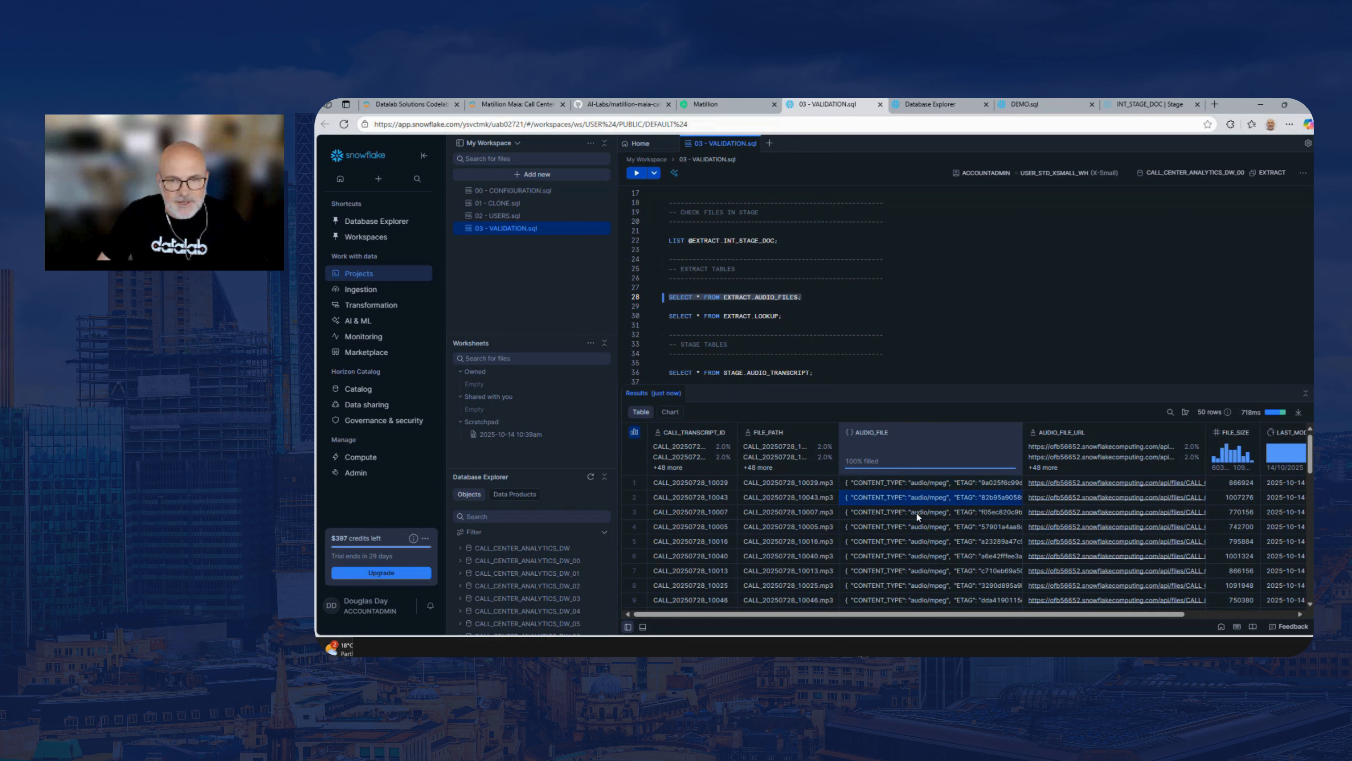
click(916, 511)
click(915, 526)
click(913, 543)
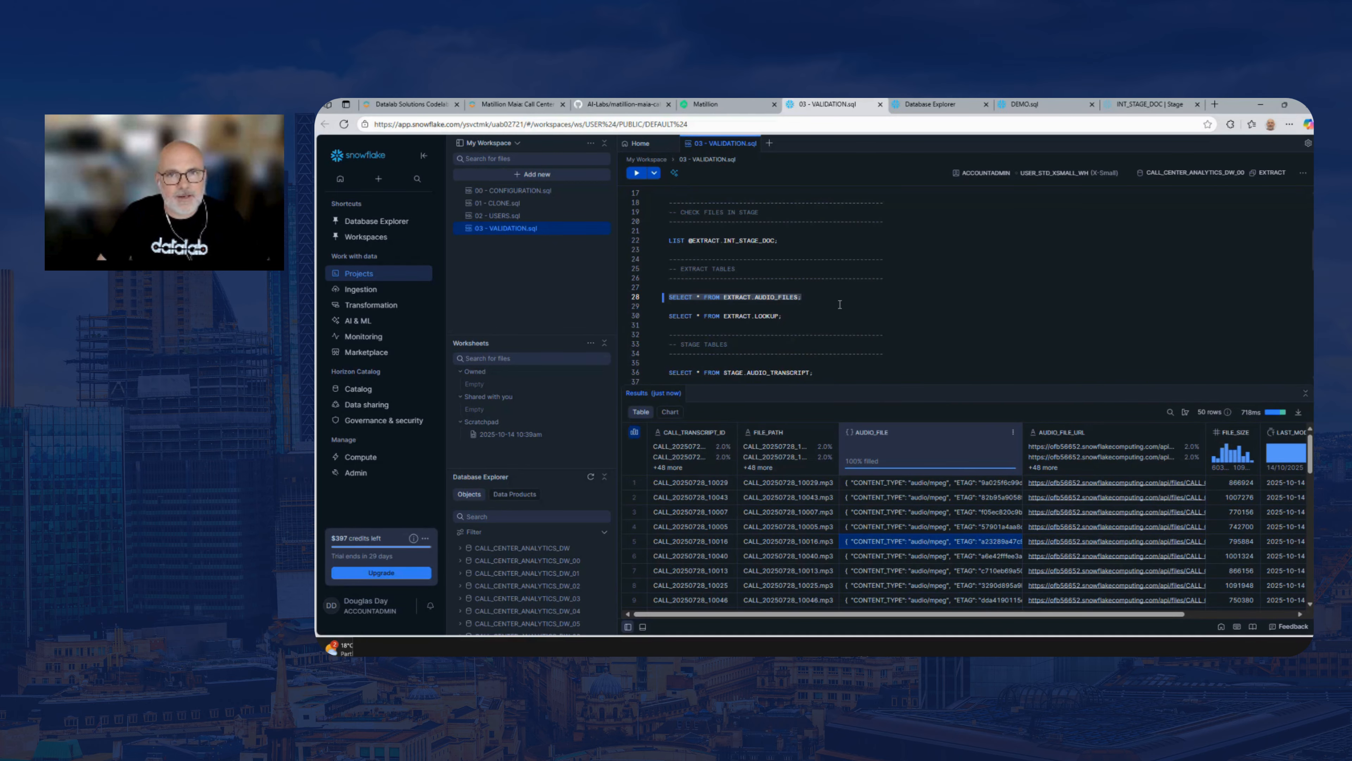
click(734, 109)
click(828, 104)
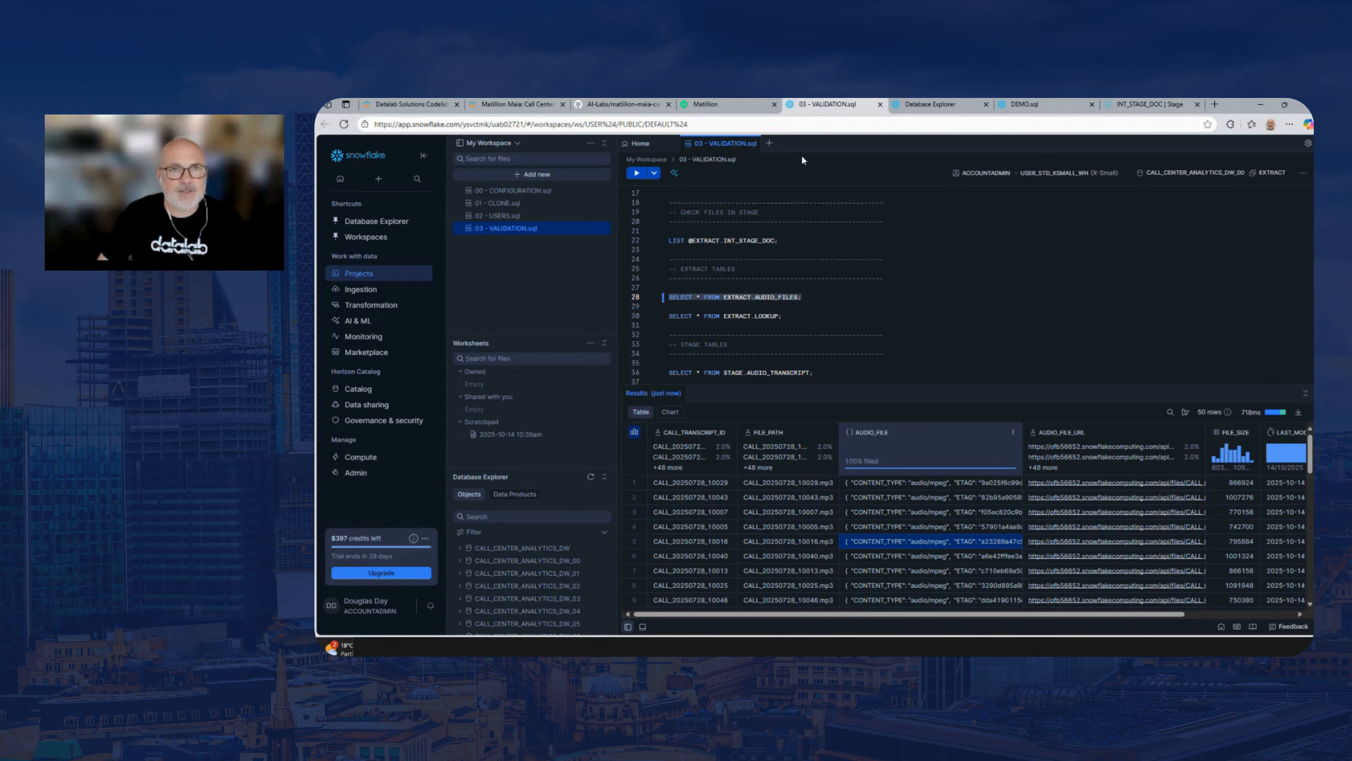
Copy the complete EXTRACT_LOOKUP prompt from the lab guide's Extract ETL section and return to Matillion
click(509, 104)
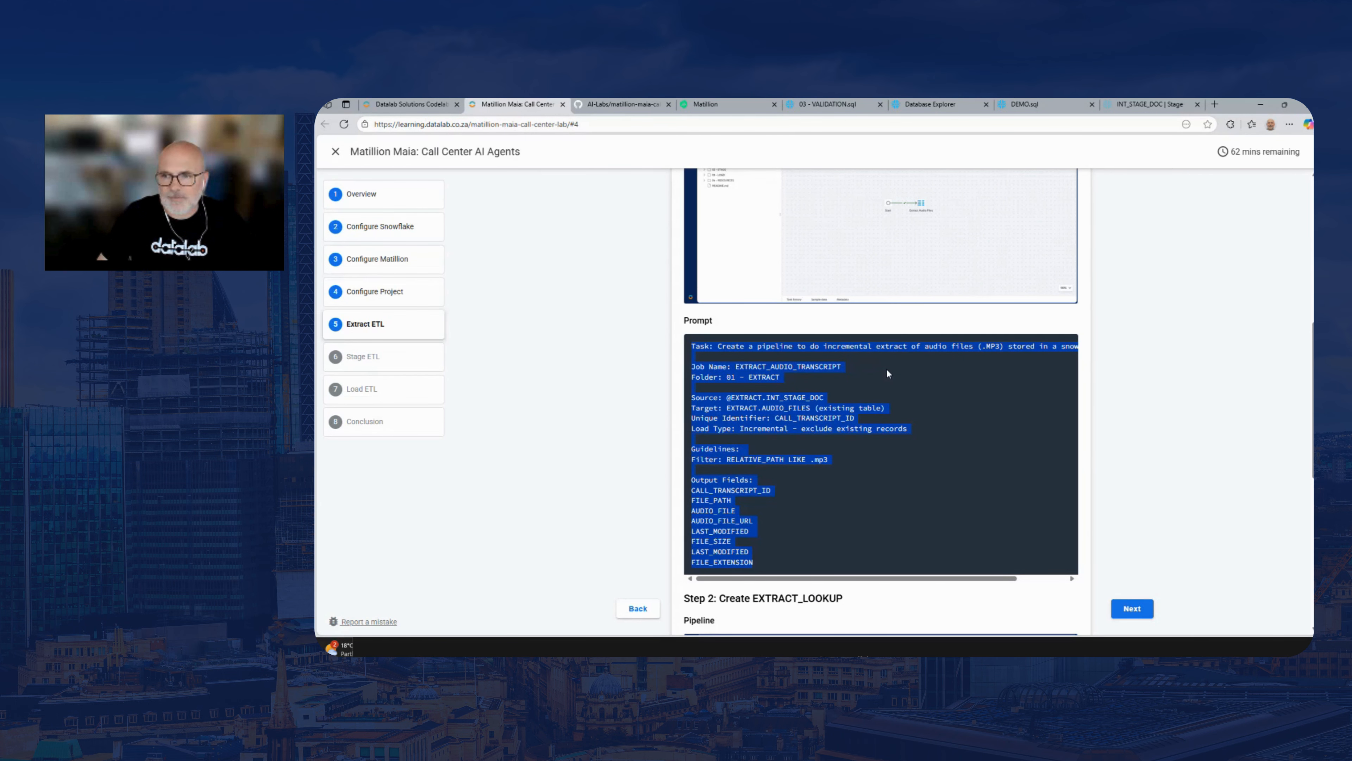
scroll(886, 369, down, 4)
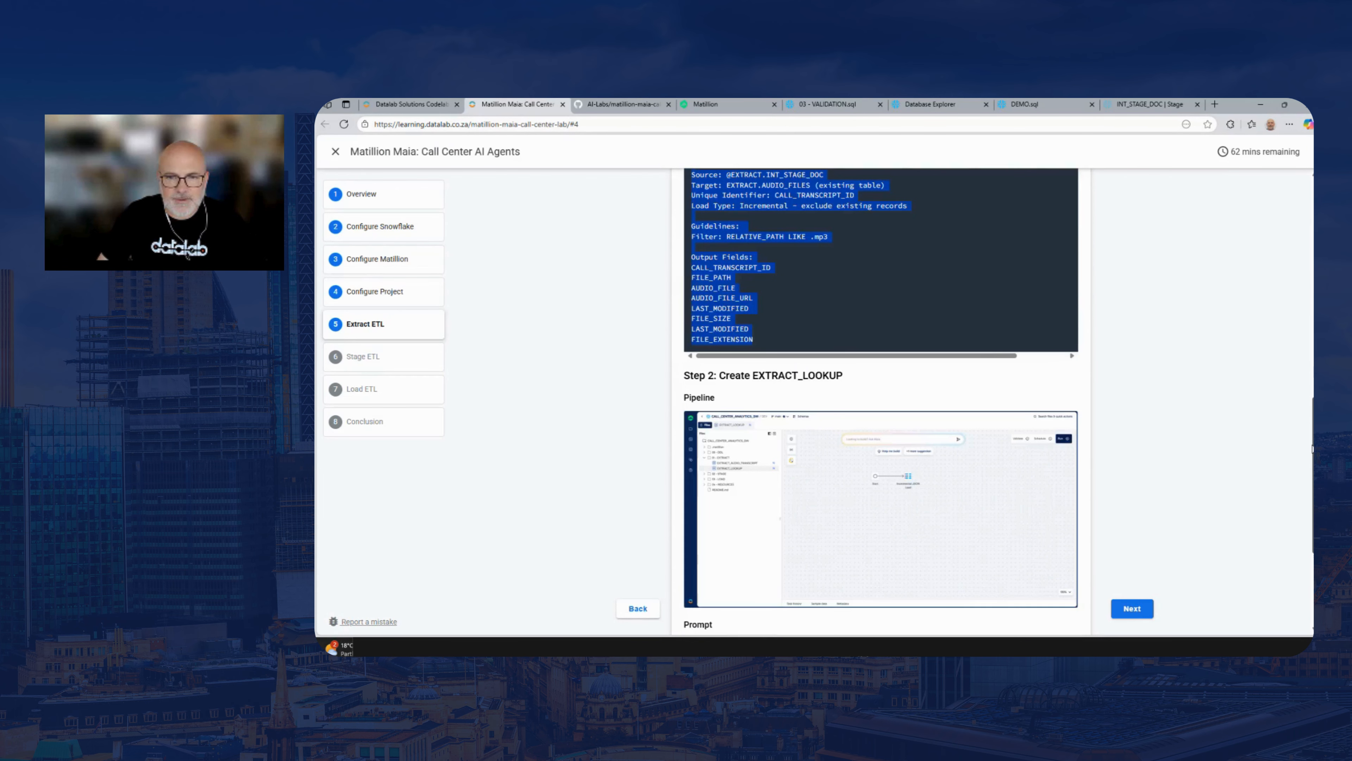
scroll(959, 521, down, 4)
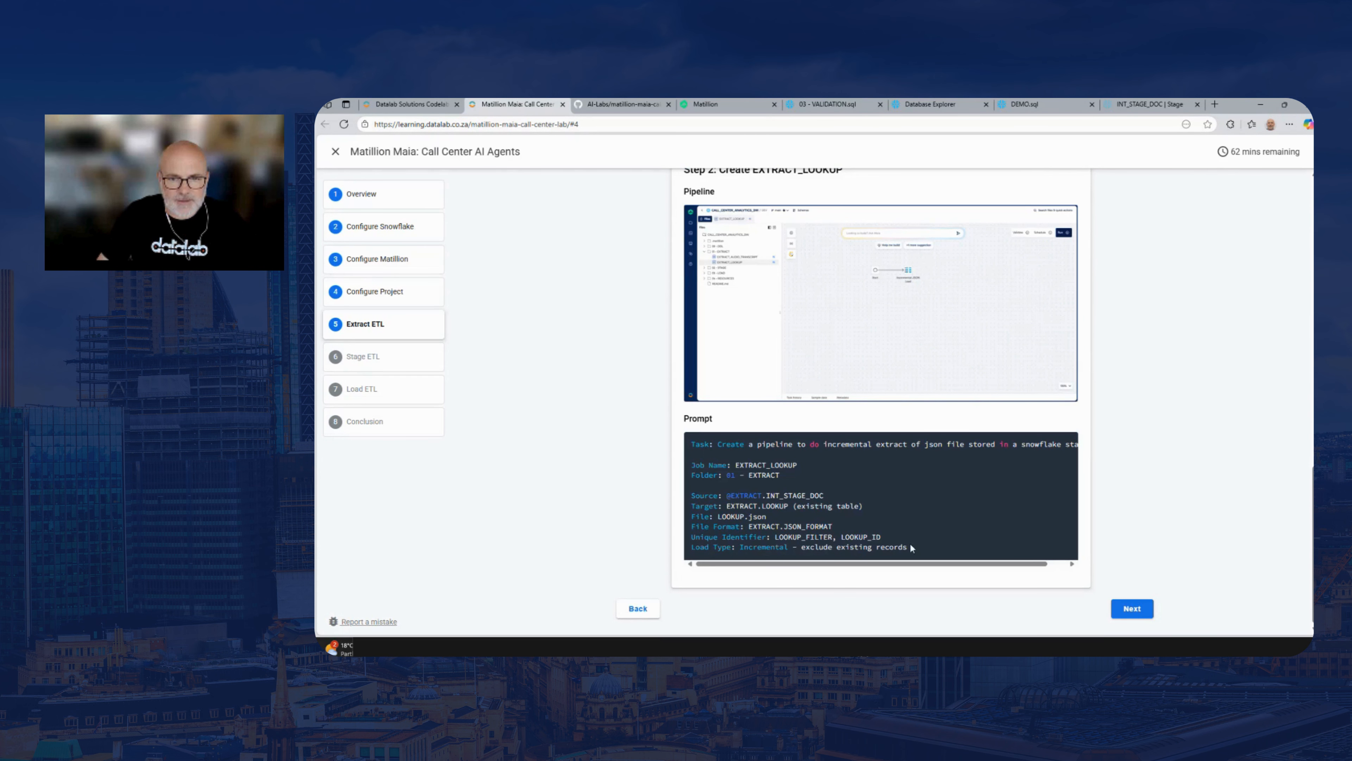
drag(912, 548, 687, 447)
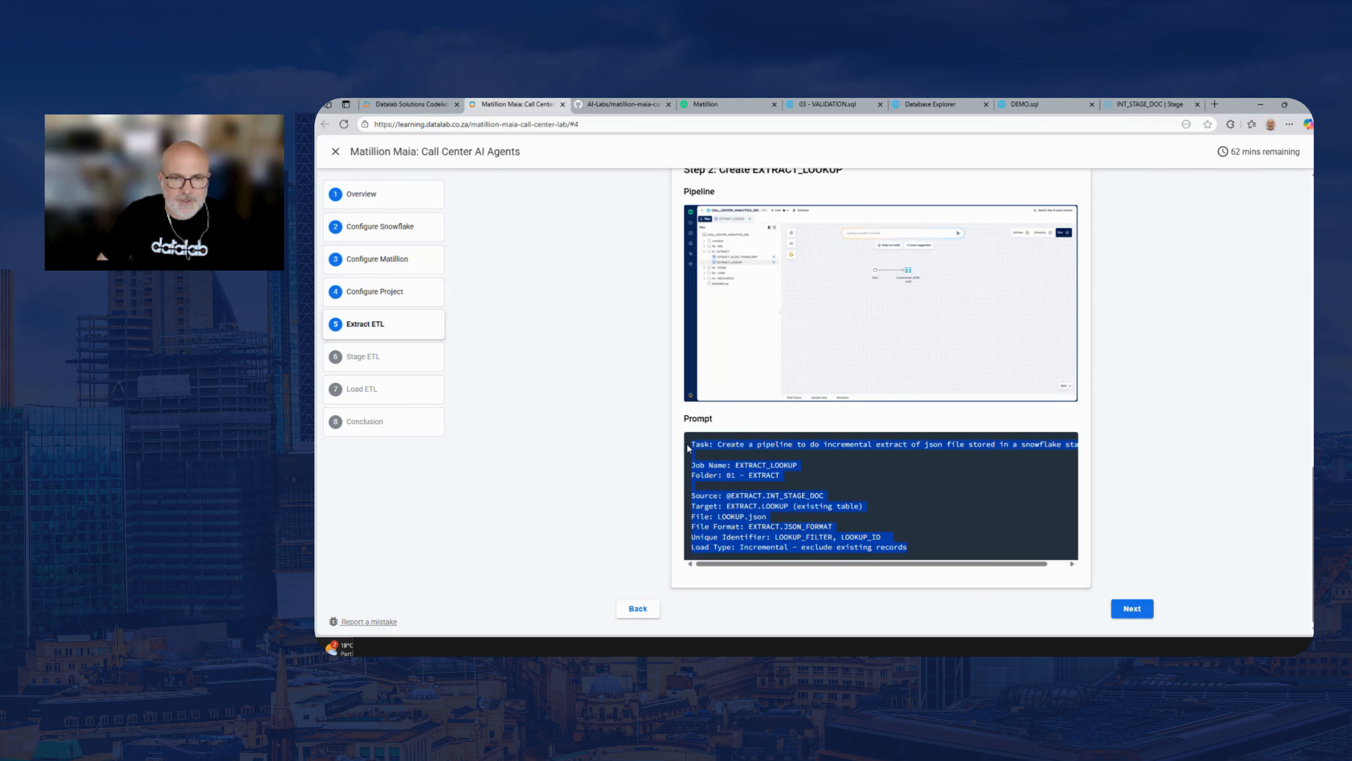
right_click(734, 439)
click(756, 447)
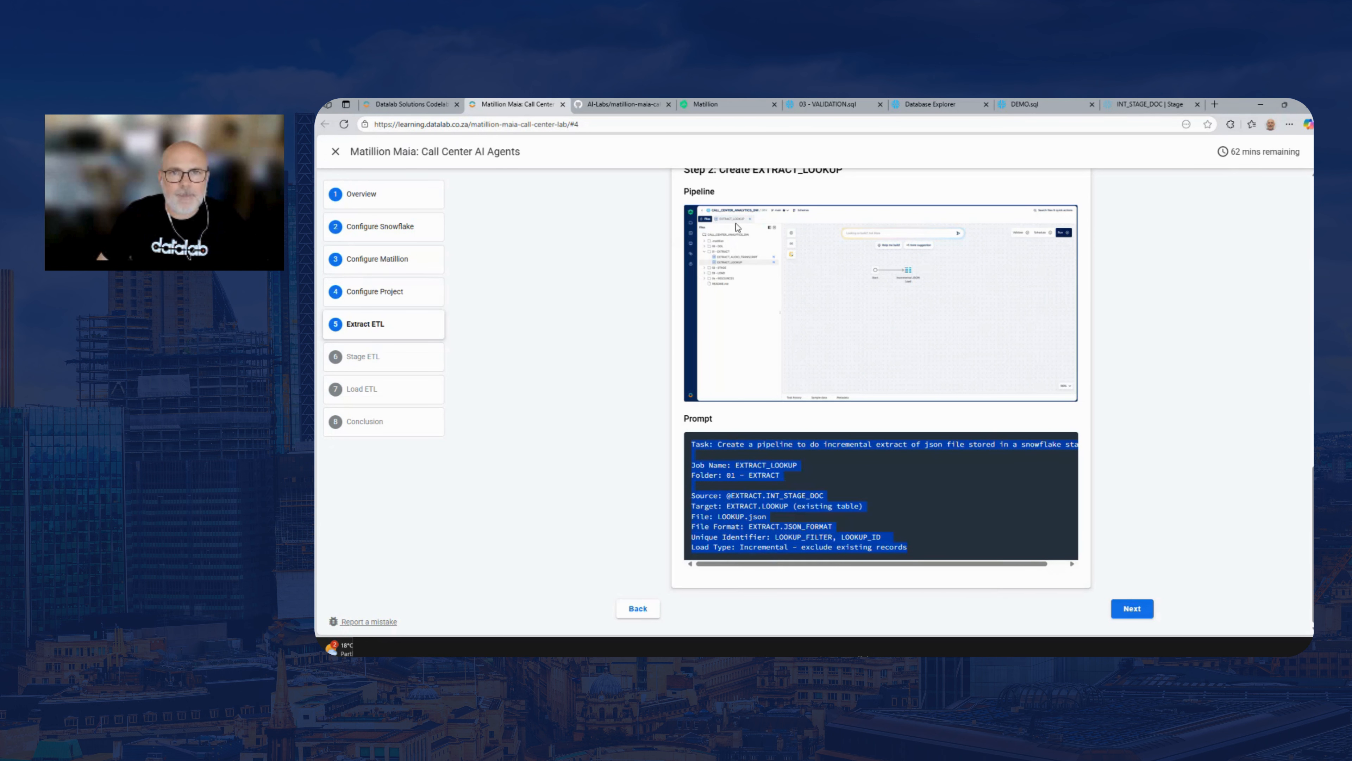
click(710, 105)
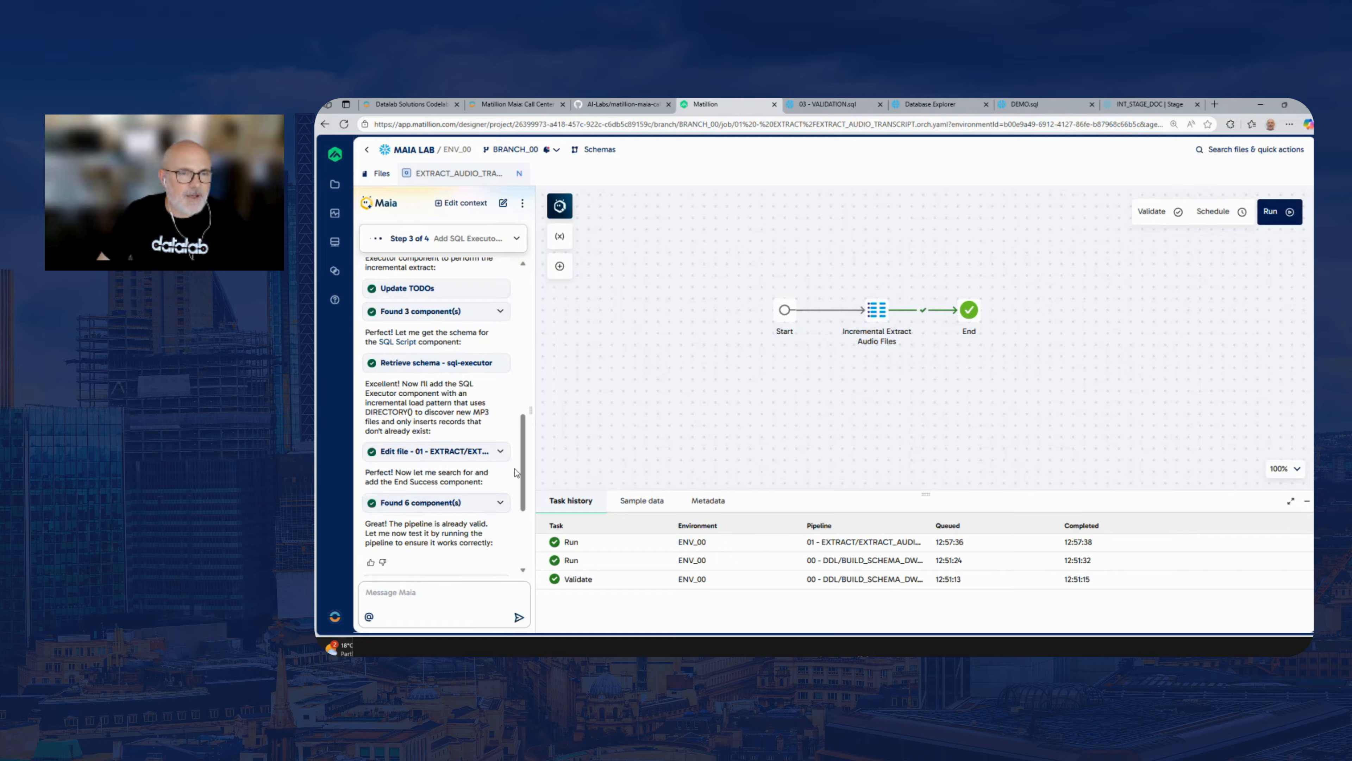
Start a new Maia conversation and submit the copied EXTRACT_LOOKUP pipeline prompt
click(503, 204)
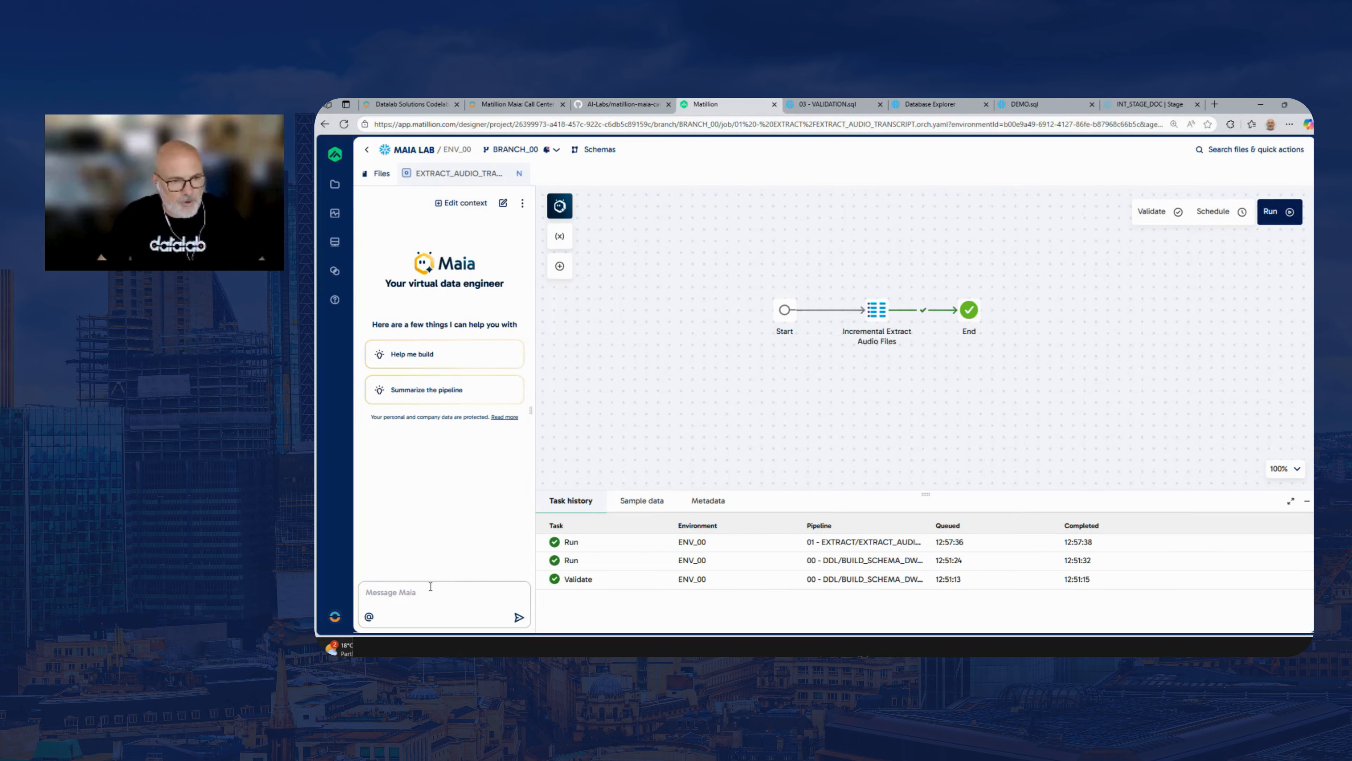
key(ctrl+v)
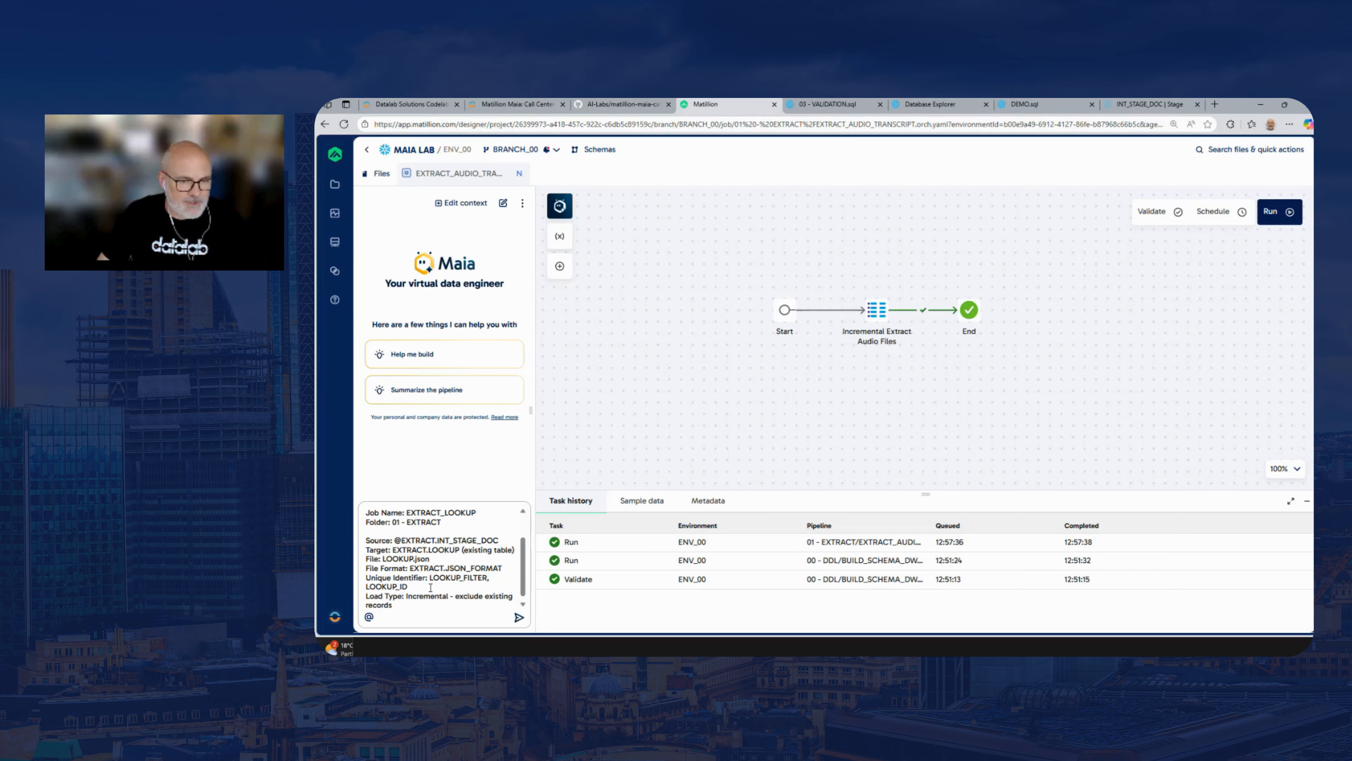
click(518, 617)
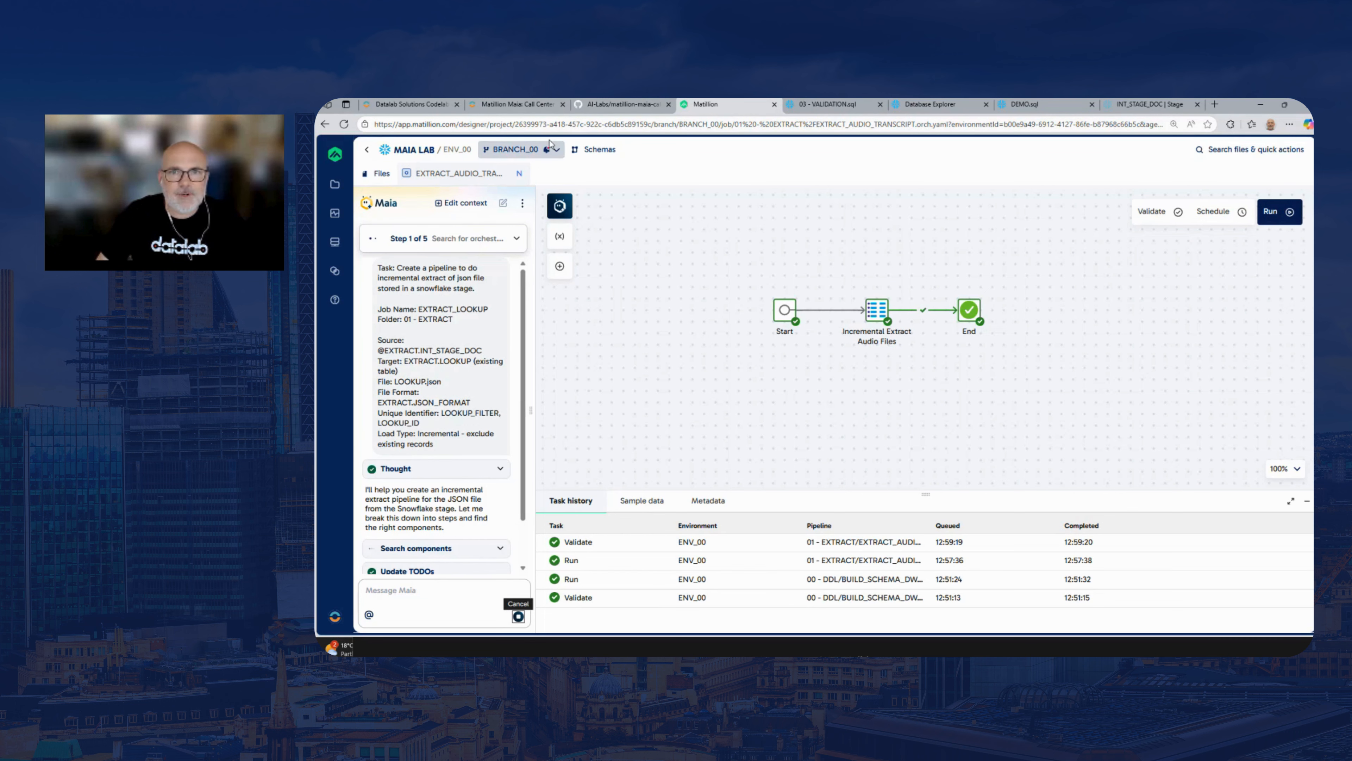
Switch to the AI-Labs GitHub repository and open LOOKUP.json from the matillion-maia-call-center-lab assets folder
click(933, 105)
click(1032, 104)
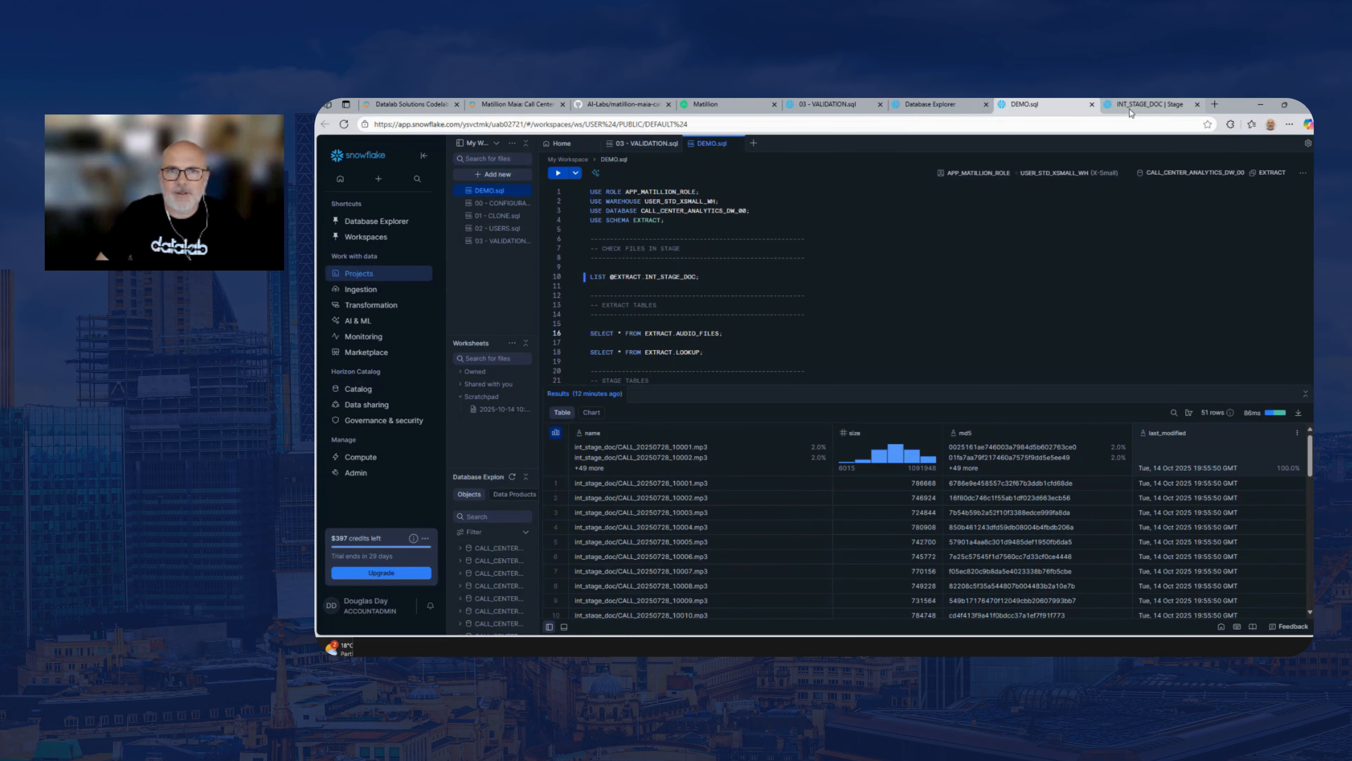
click(612, 106)
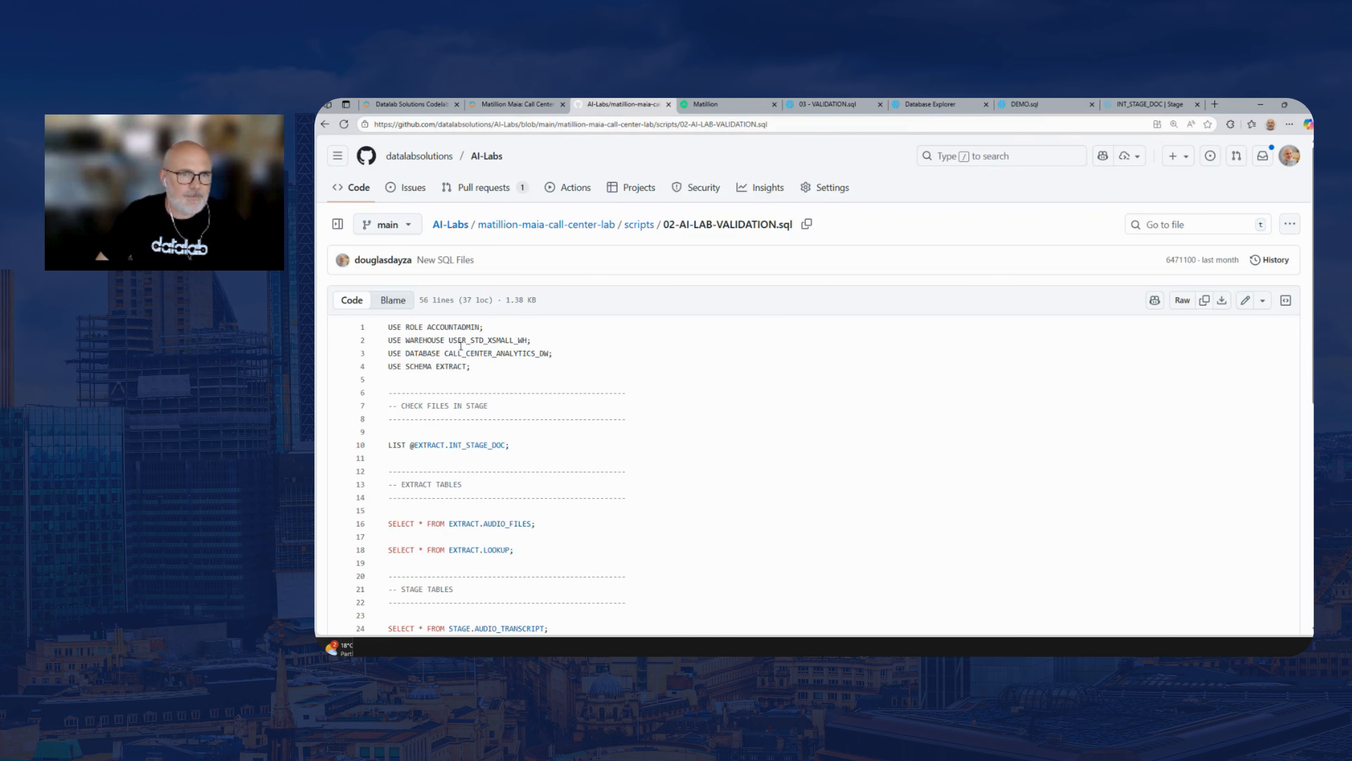
click(638, 224)
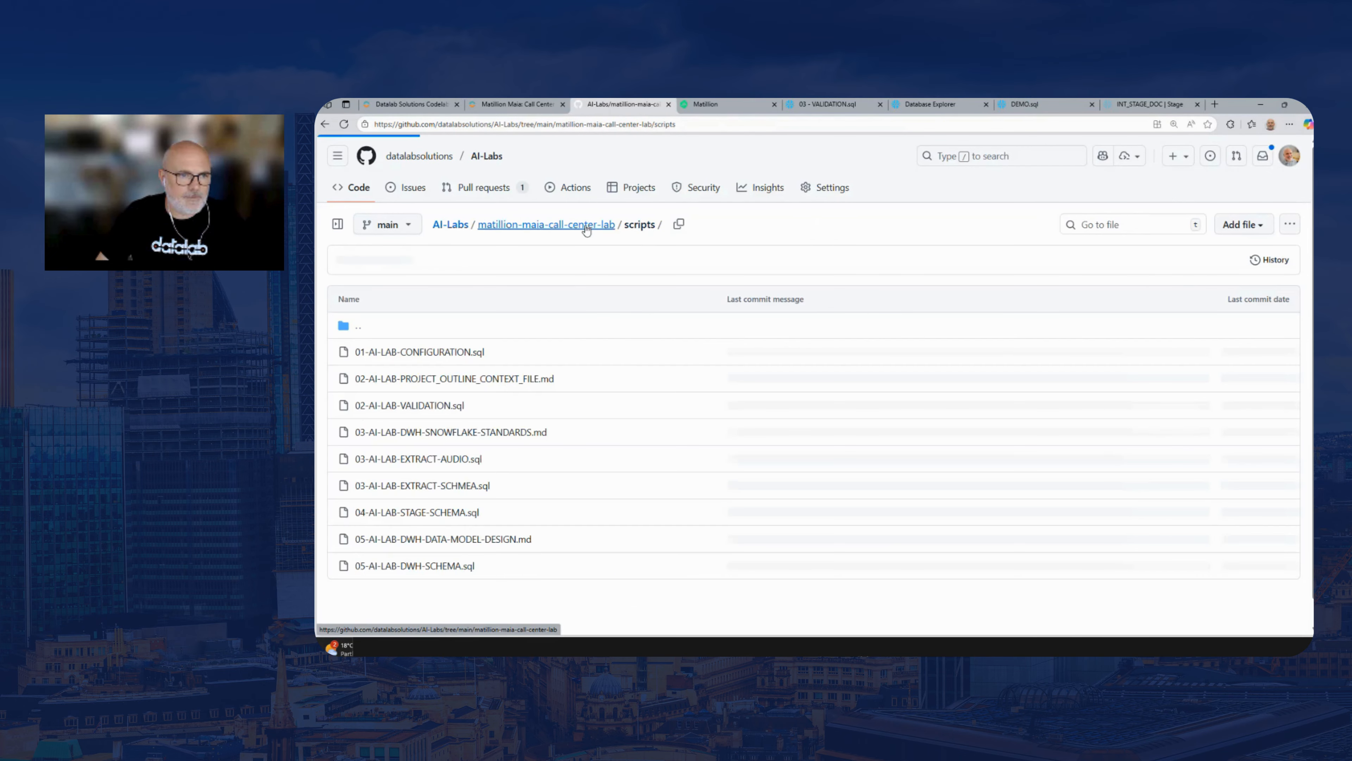
click(507, 324)
click(374, 353)
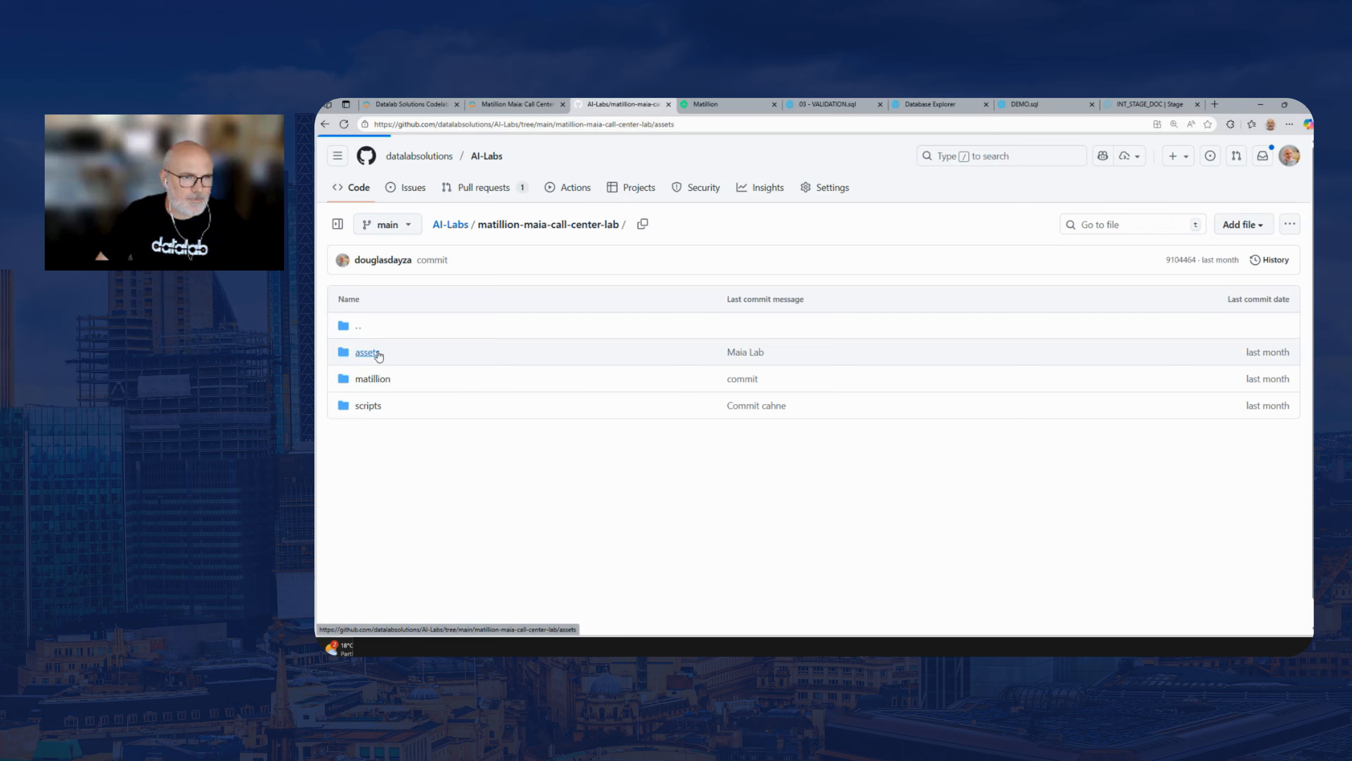
click(391, 354)
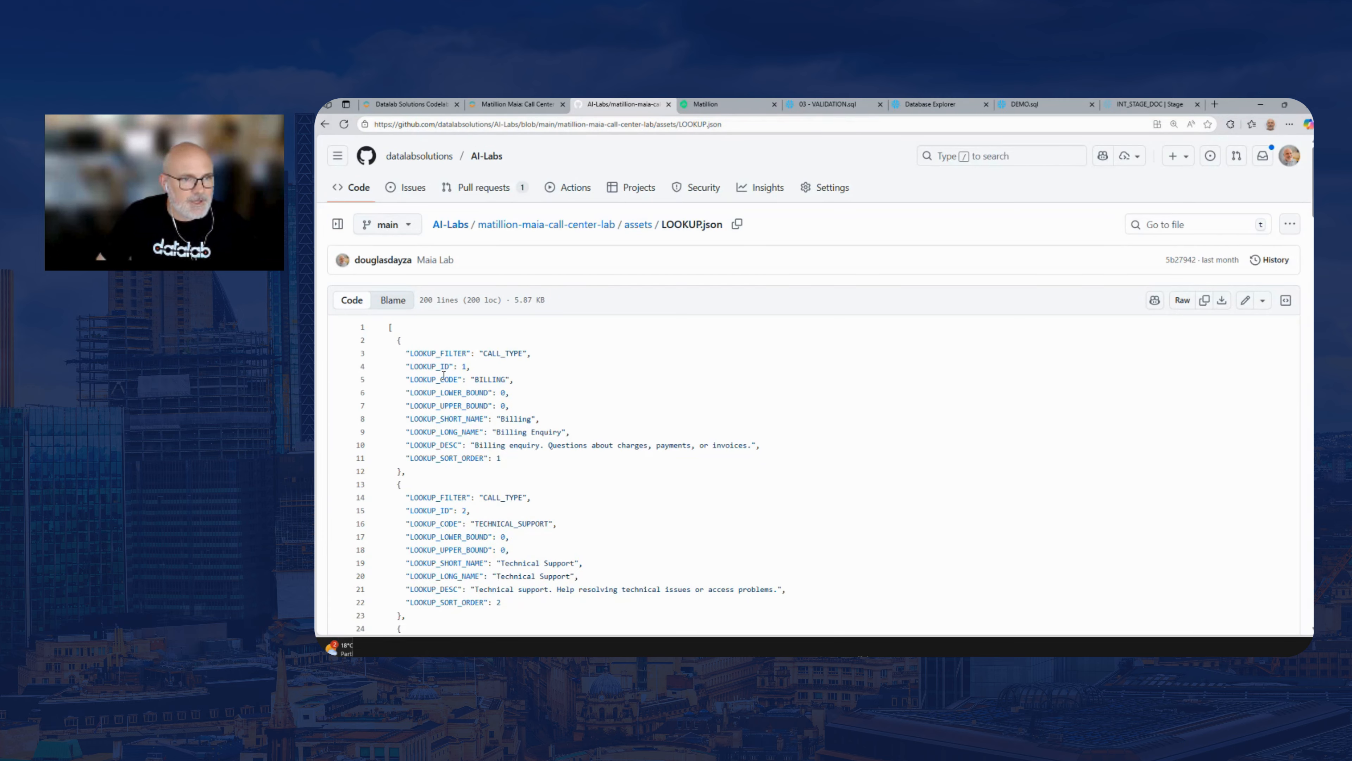
Examine the first CALL_TYPE record's filter, code, bounds, short and long names, and description in LOOKUP.json
drag(407, 353, 532, 354)
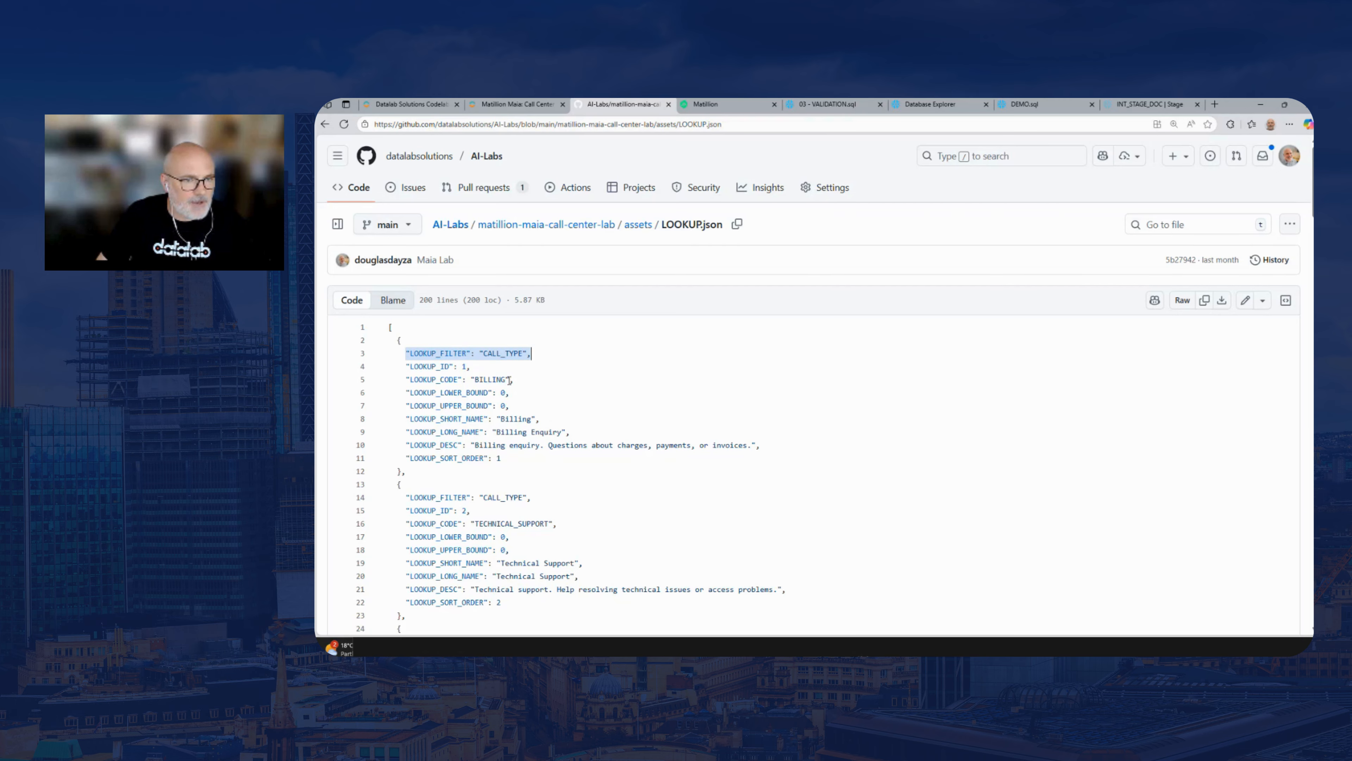
drag(402, 380, 528, 380)
drag(398, 393, 507, 399)
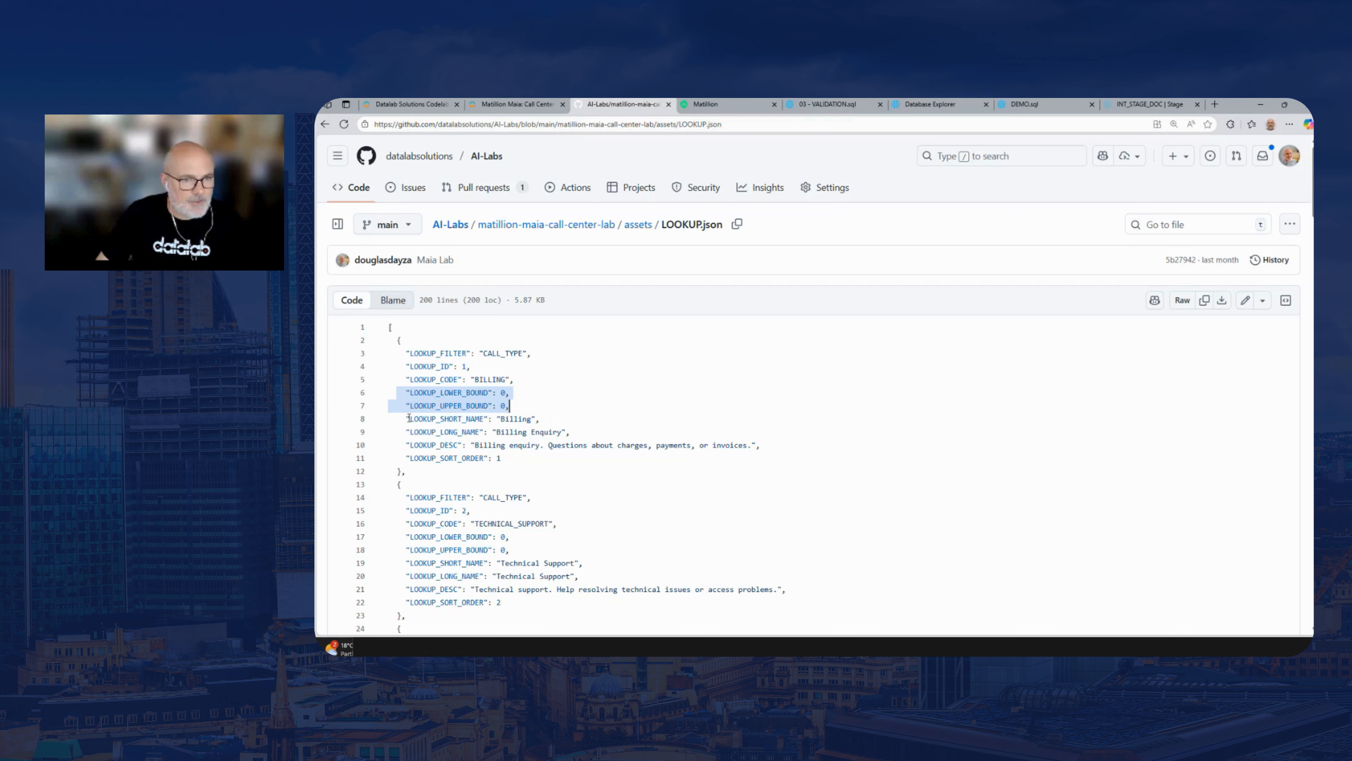
drag(409, 418, 540, 419)
drag(405, 432, 585, 439)
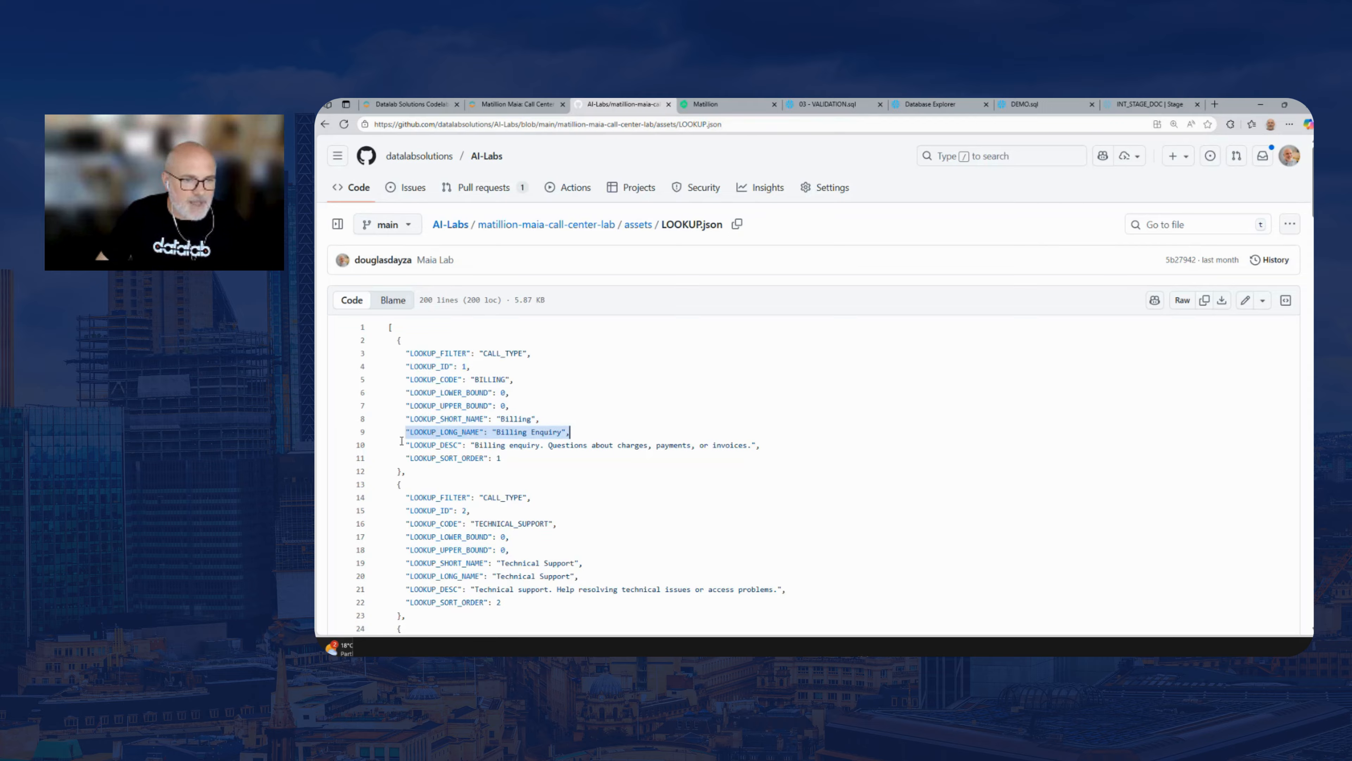
drag(403, 442, 761, 445)
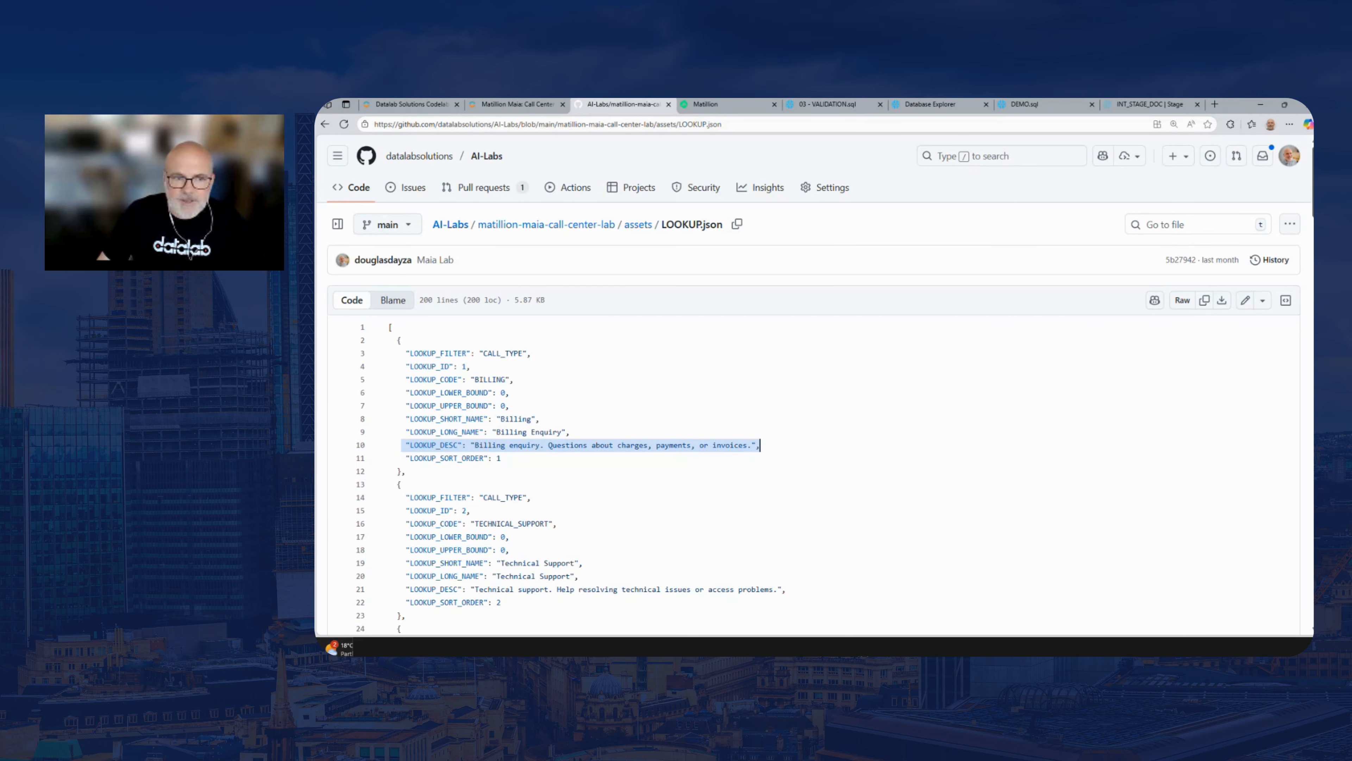
Look through the remaining call type, priority, sentiment and status records in LOOKUP.json and return to the first record
scroll(1297, 341, down, 7)
scroll(815, 414, down, 13)
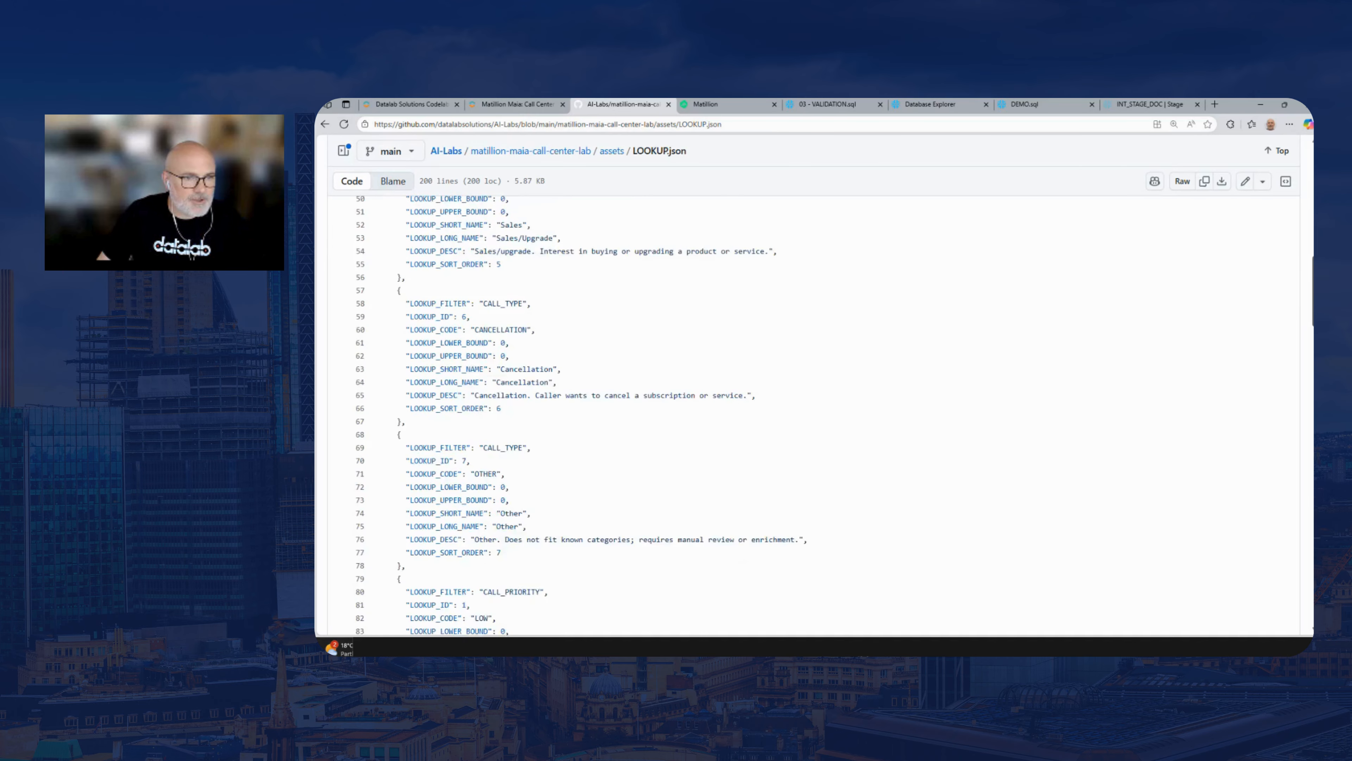
scroll(814, 415, down, 7)
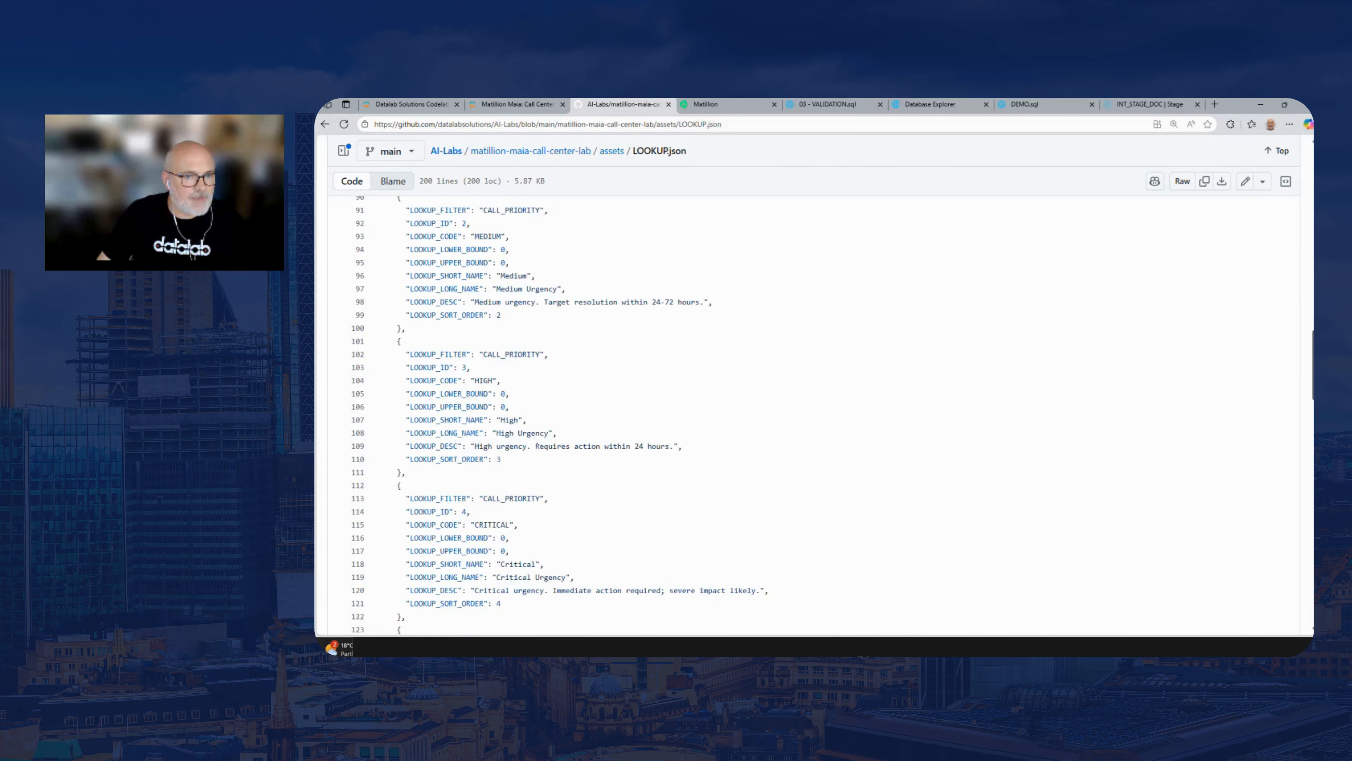
scroll(814, 414, down, 2)
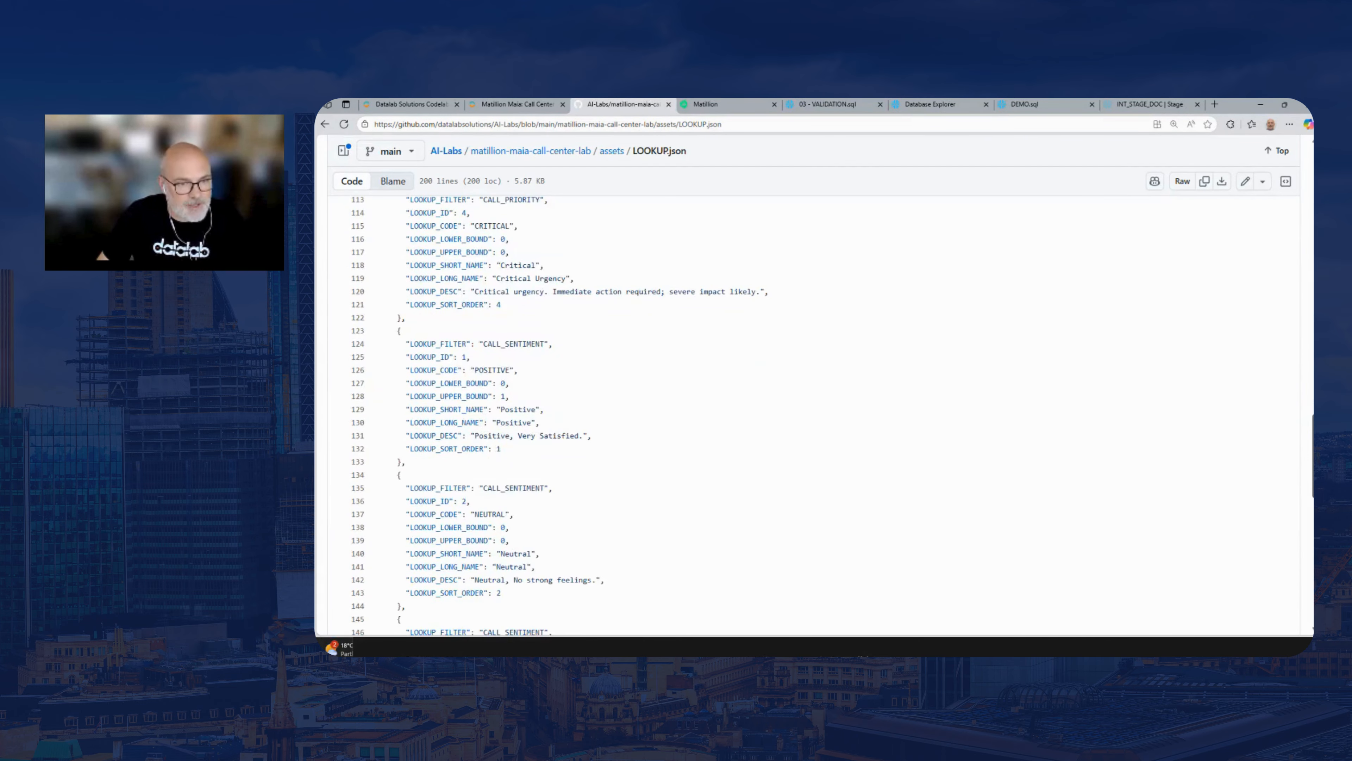
scroll(815, 415, down, 5)
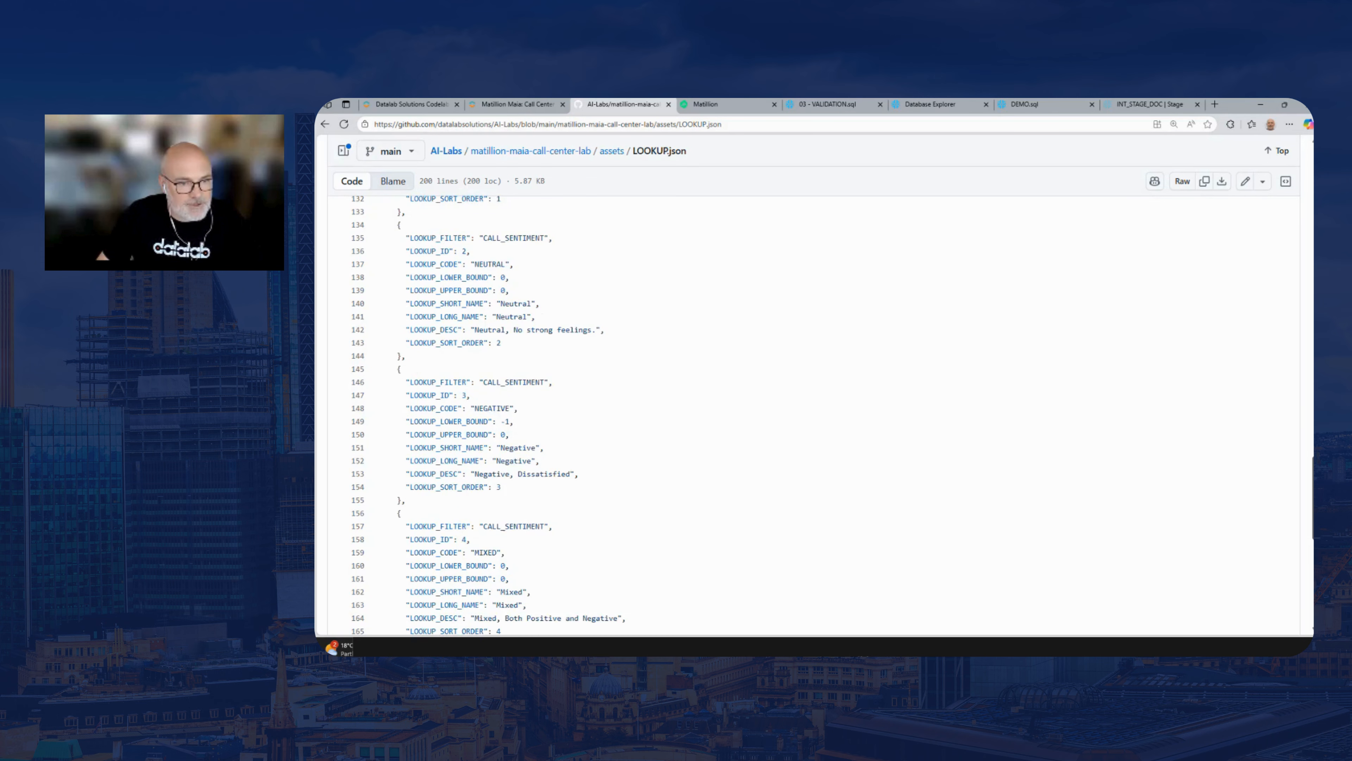
scroll(815, 415, down, 8)
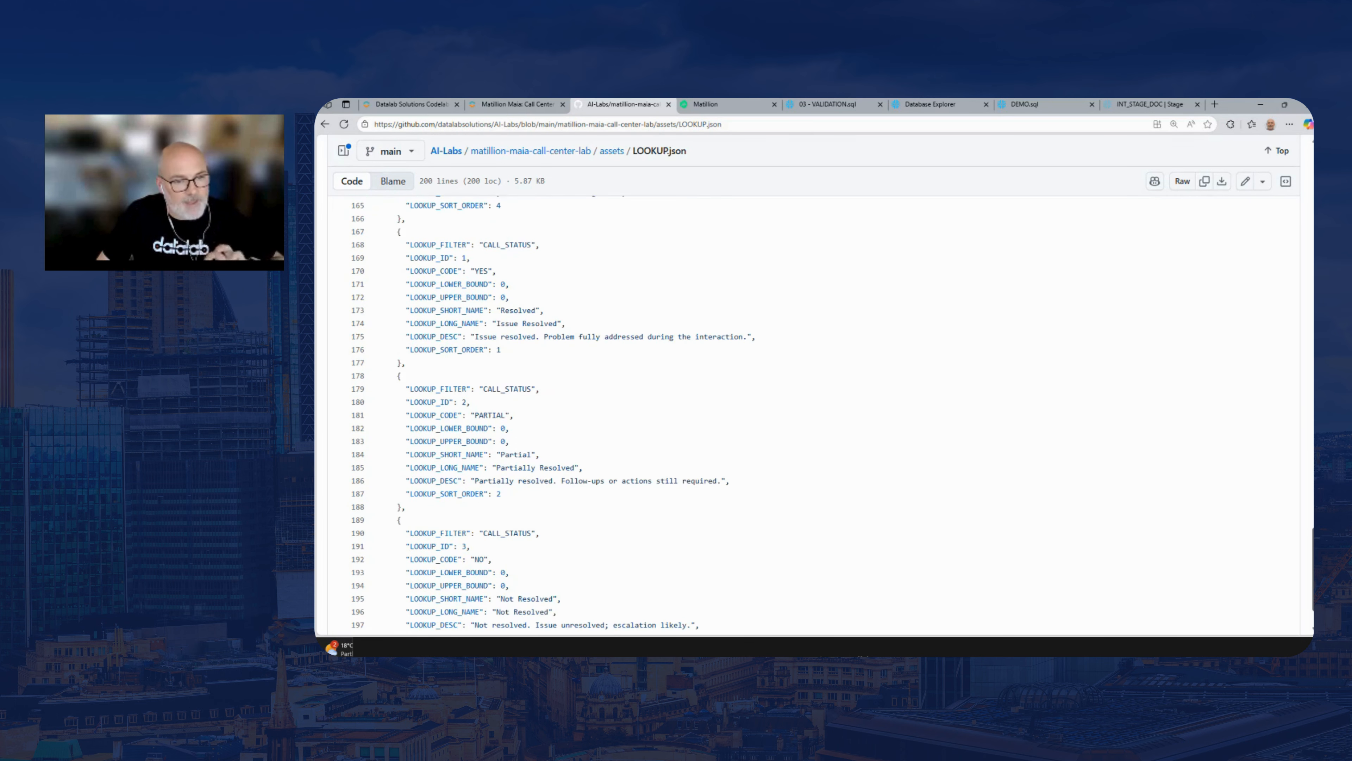
scroll(814, 415, down, 2)
scroll(814, 415, up, 10)
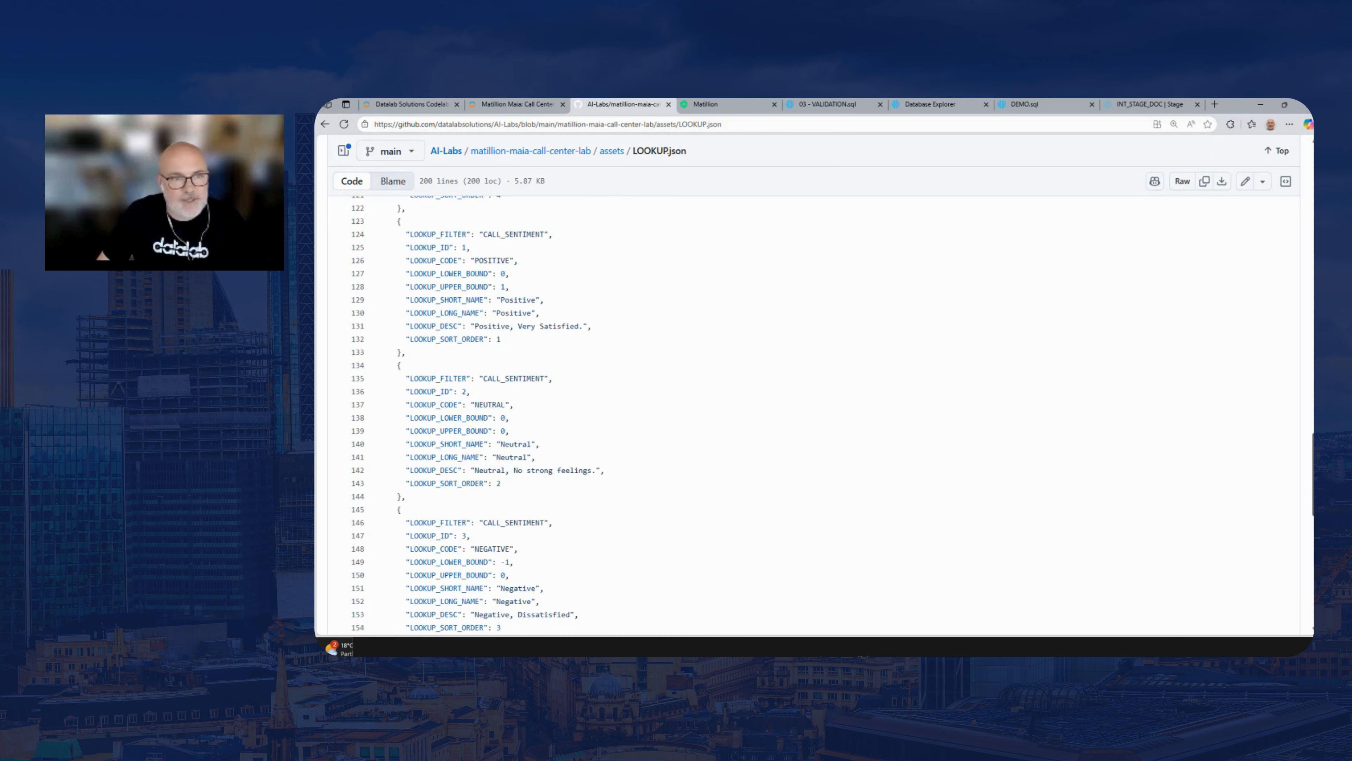
scroll(1311, 312, up, 13)
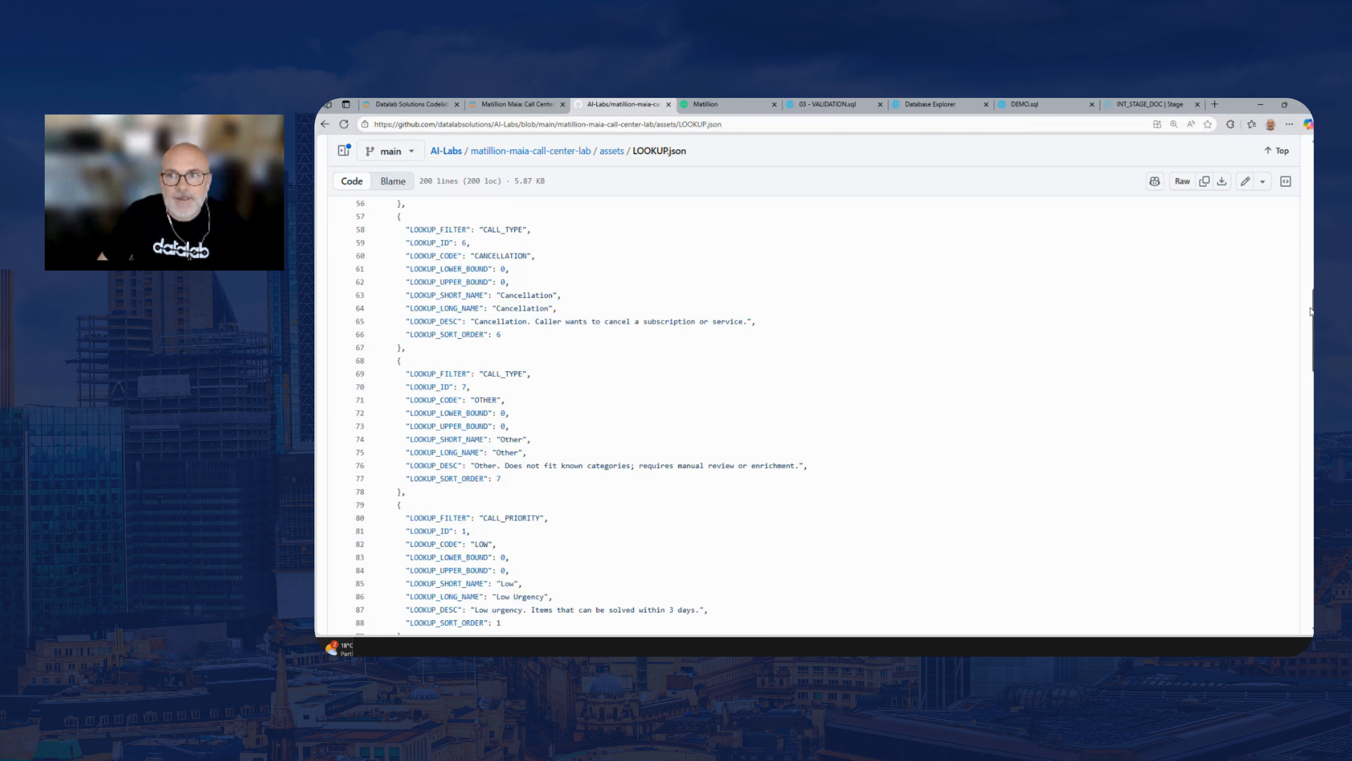
scroll(1311, 311, up, 11)
click(612, 380)
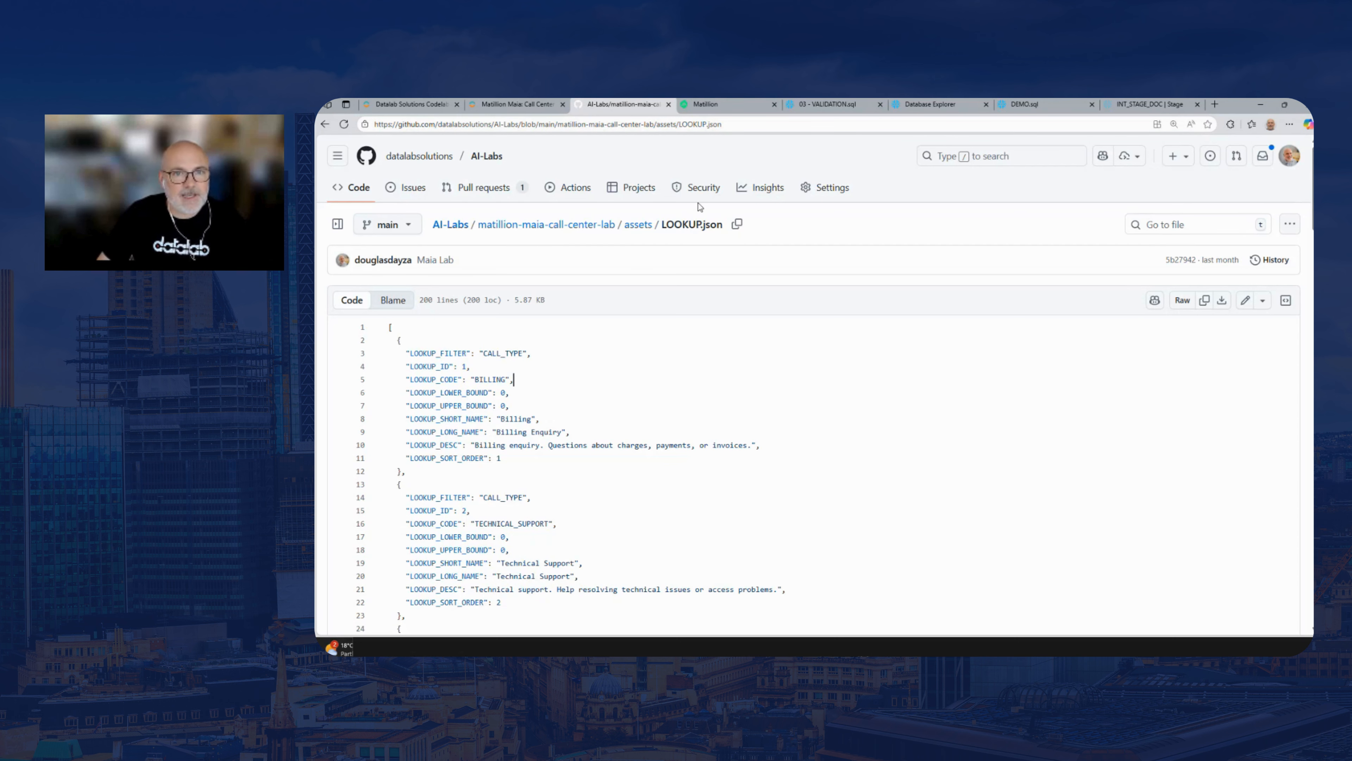
Return to Matillion and review the Load Lookup JSON component's SQL script, including its staged file source and column references
click(716, 105)
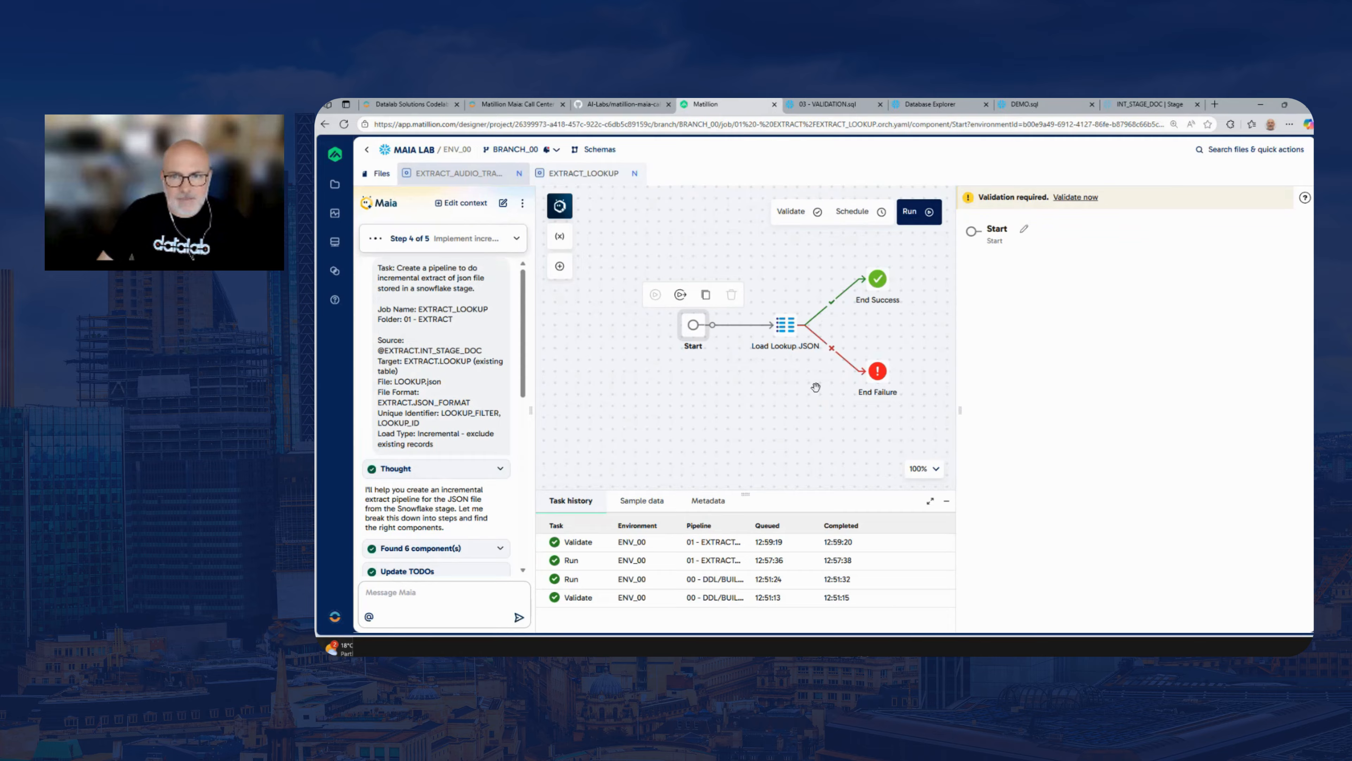
click(785, 329)
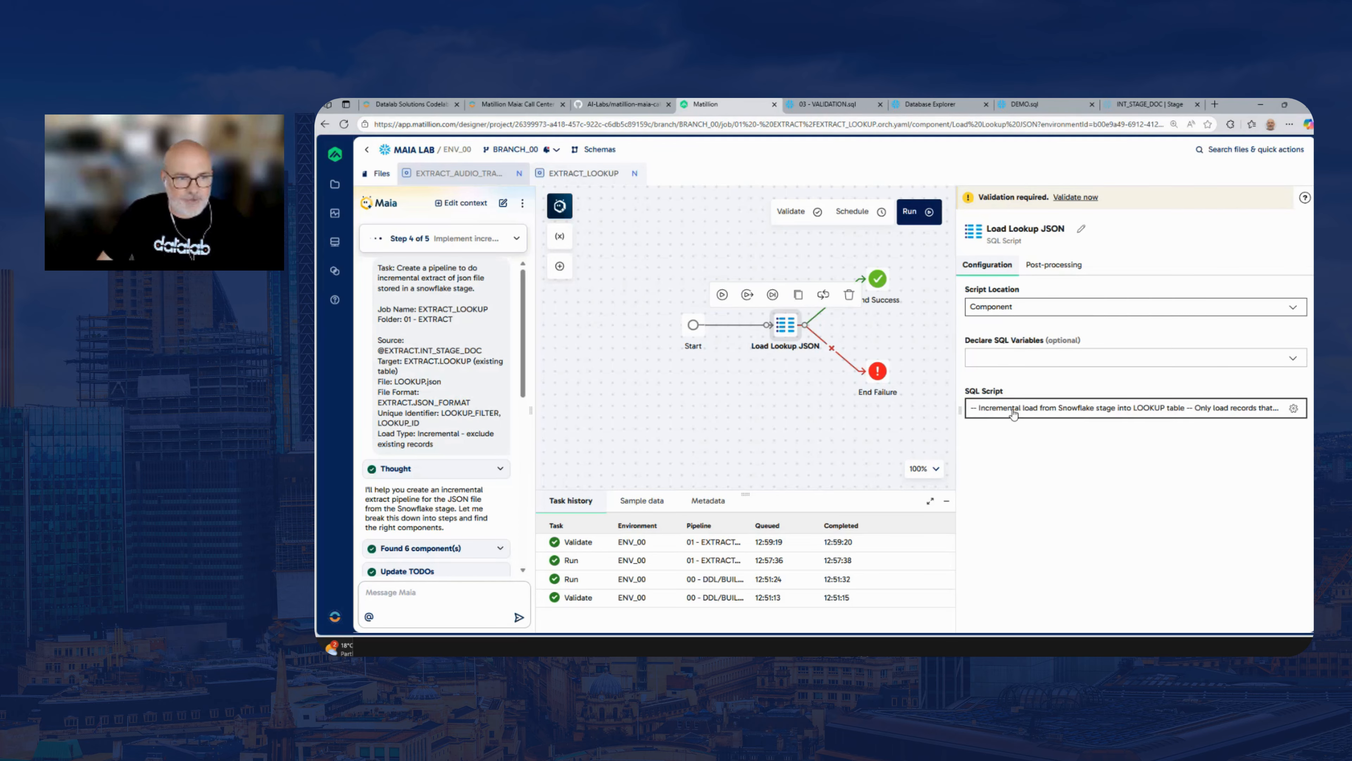
click(1123, 408)
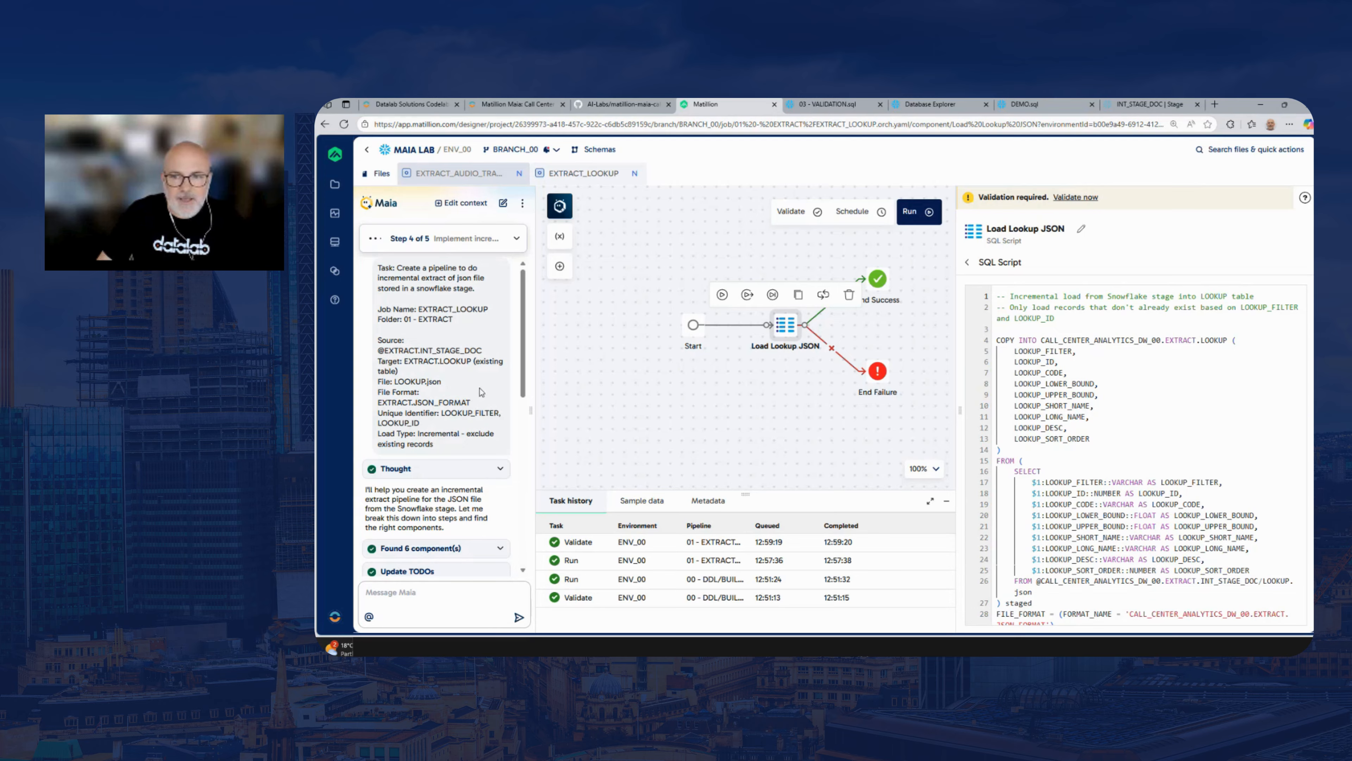
scroll(1262, 446, down, 3)
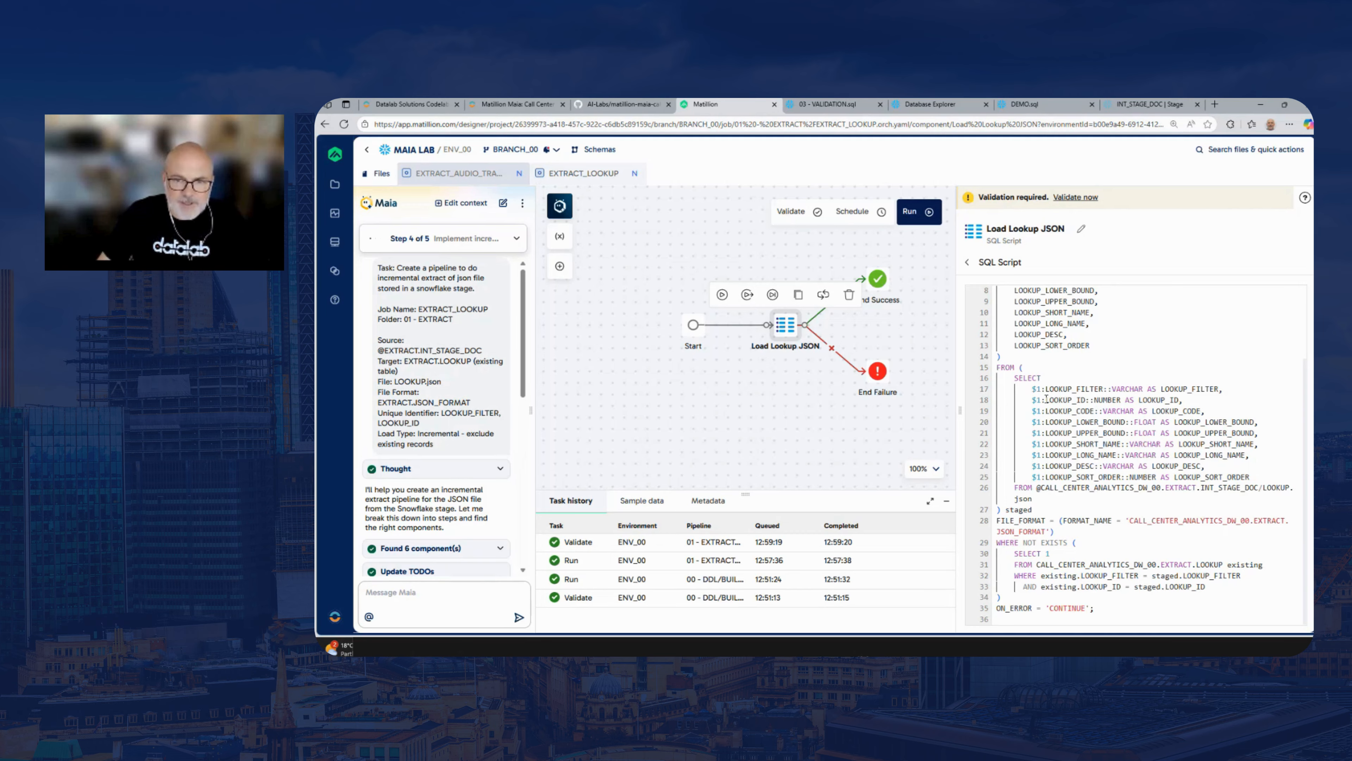
drag(959, 390, 934, 389)
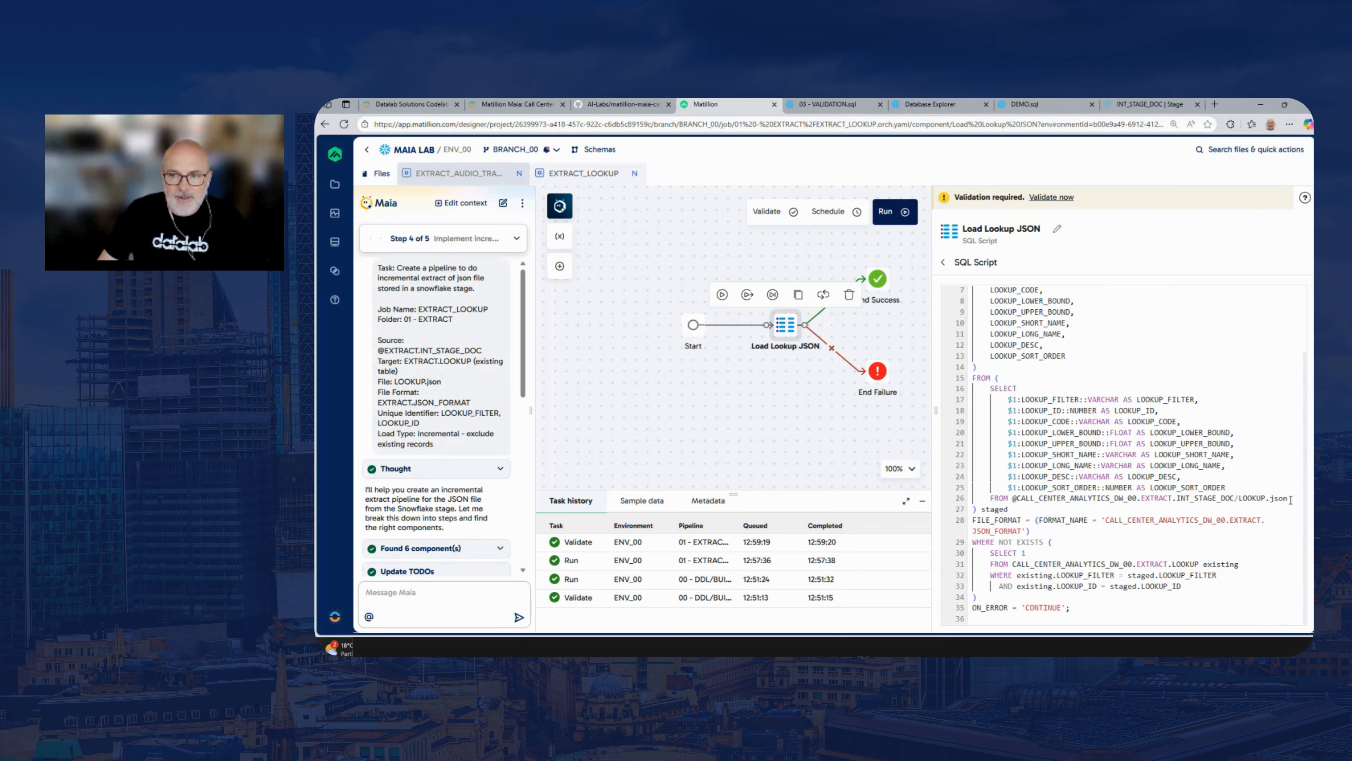
drag(1291, 499, 1016, 498)
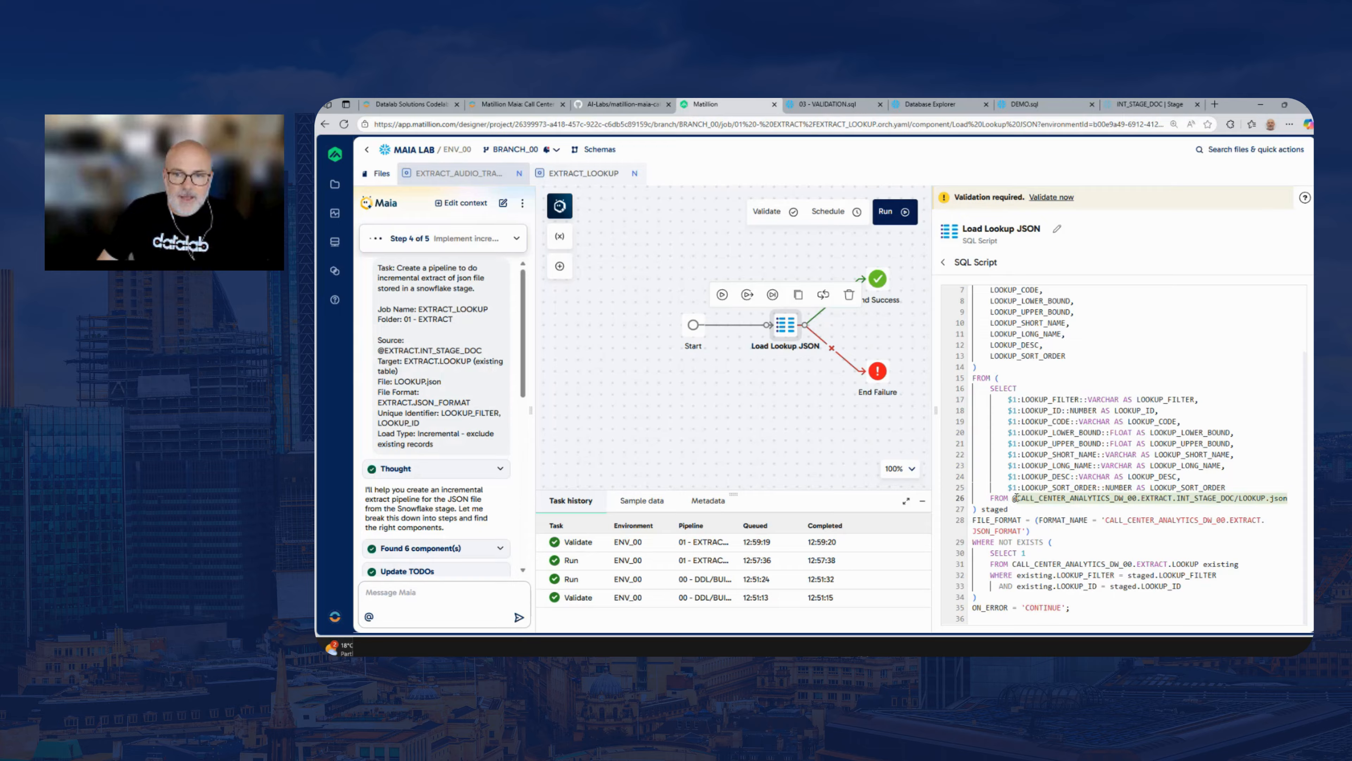
drag(1008, 399, 1018, 399)
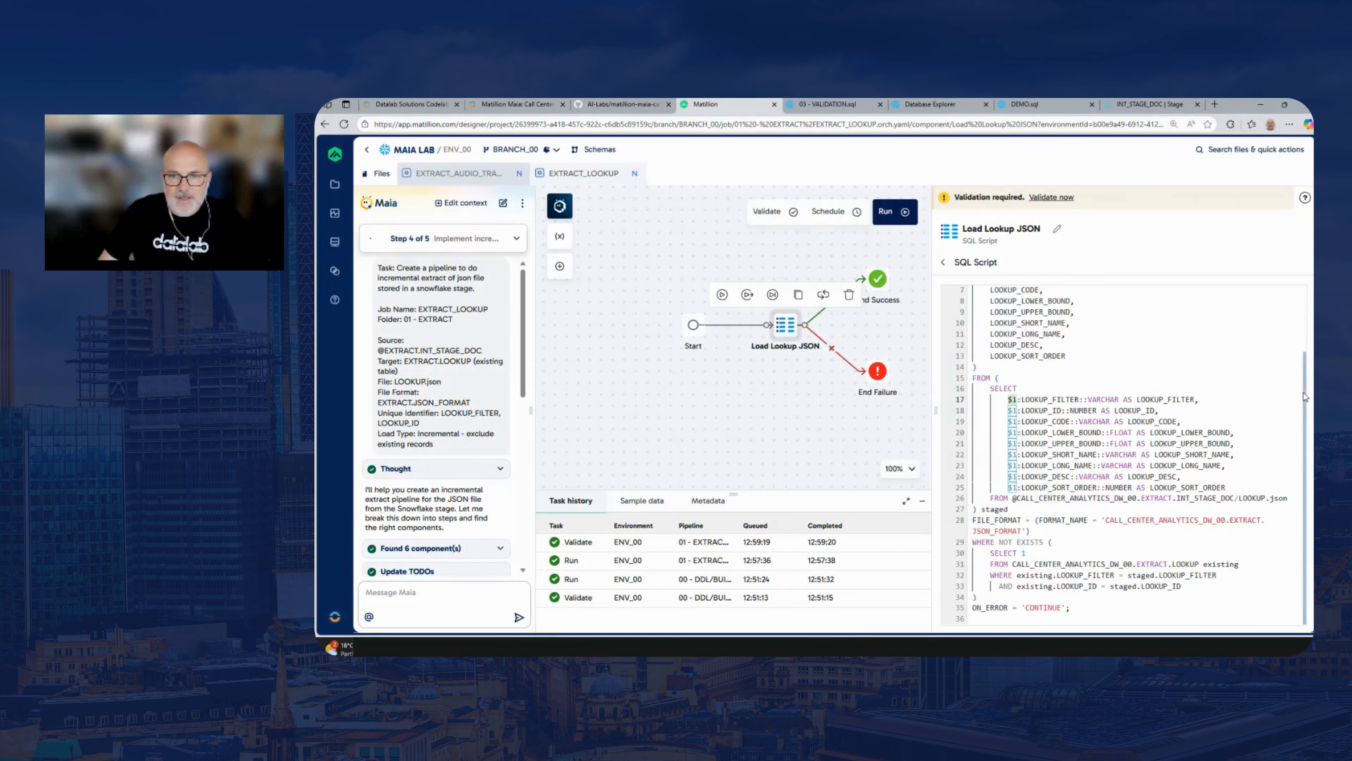
scroll(1213, 347, up, 3)
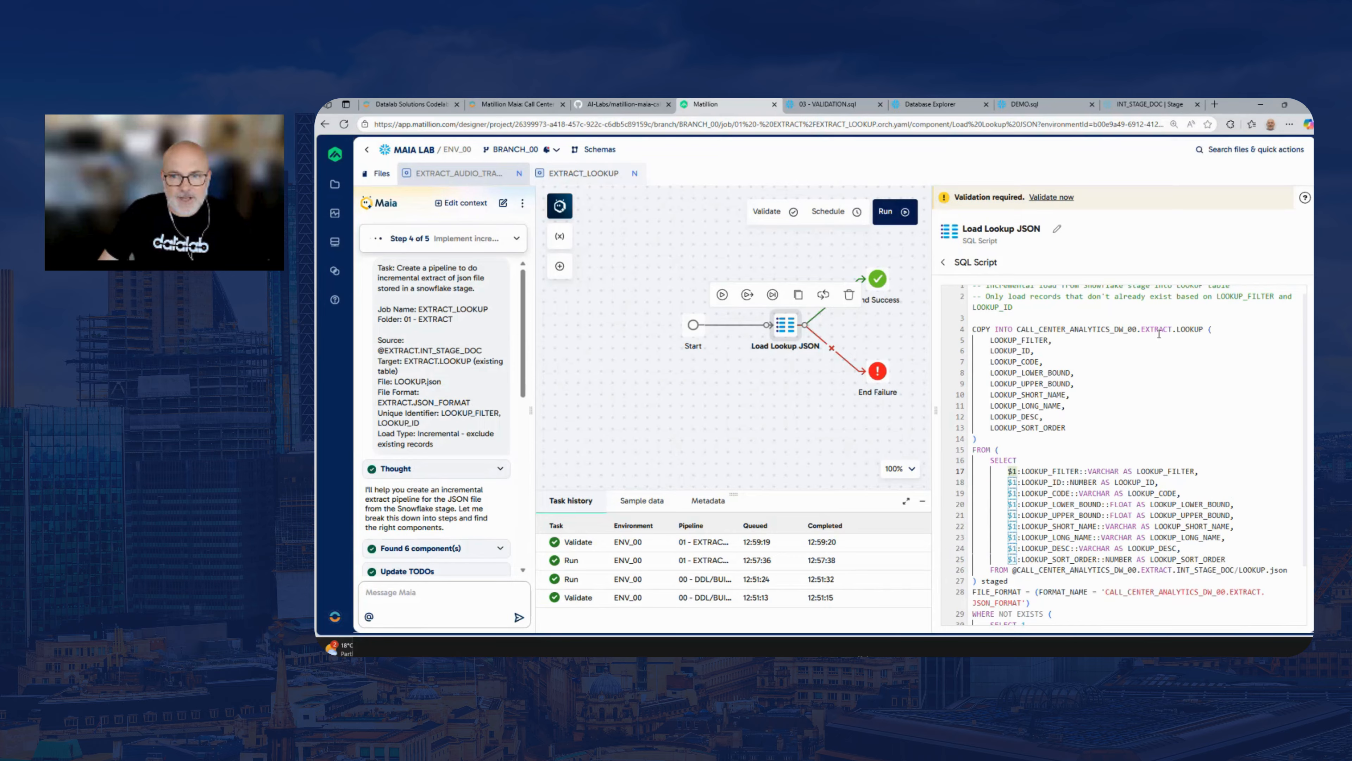
Close the Load Lookup JSON component's properties and run the EXTRACT_LOOKUP pipeline
click(812, 406)
click(1273, 216)
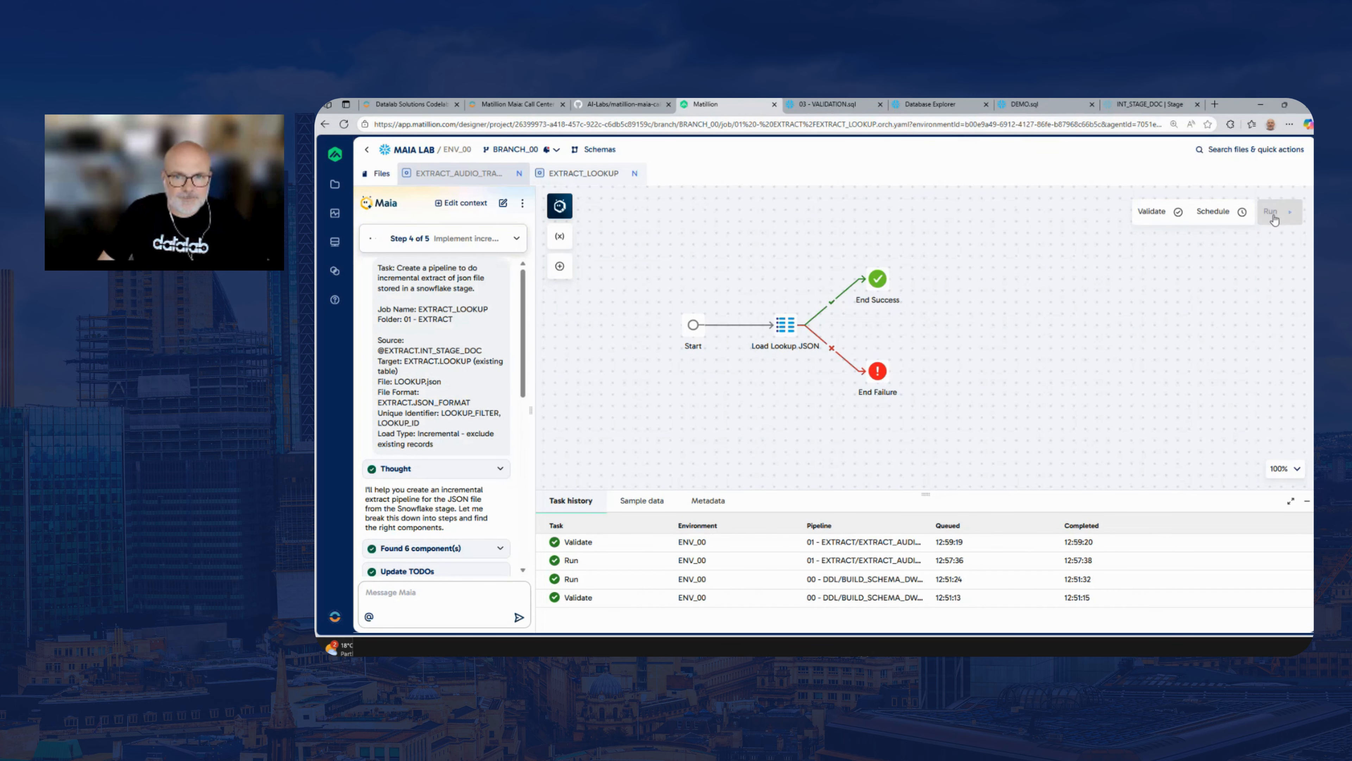
drag(987, 344, 1025, 323)
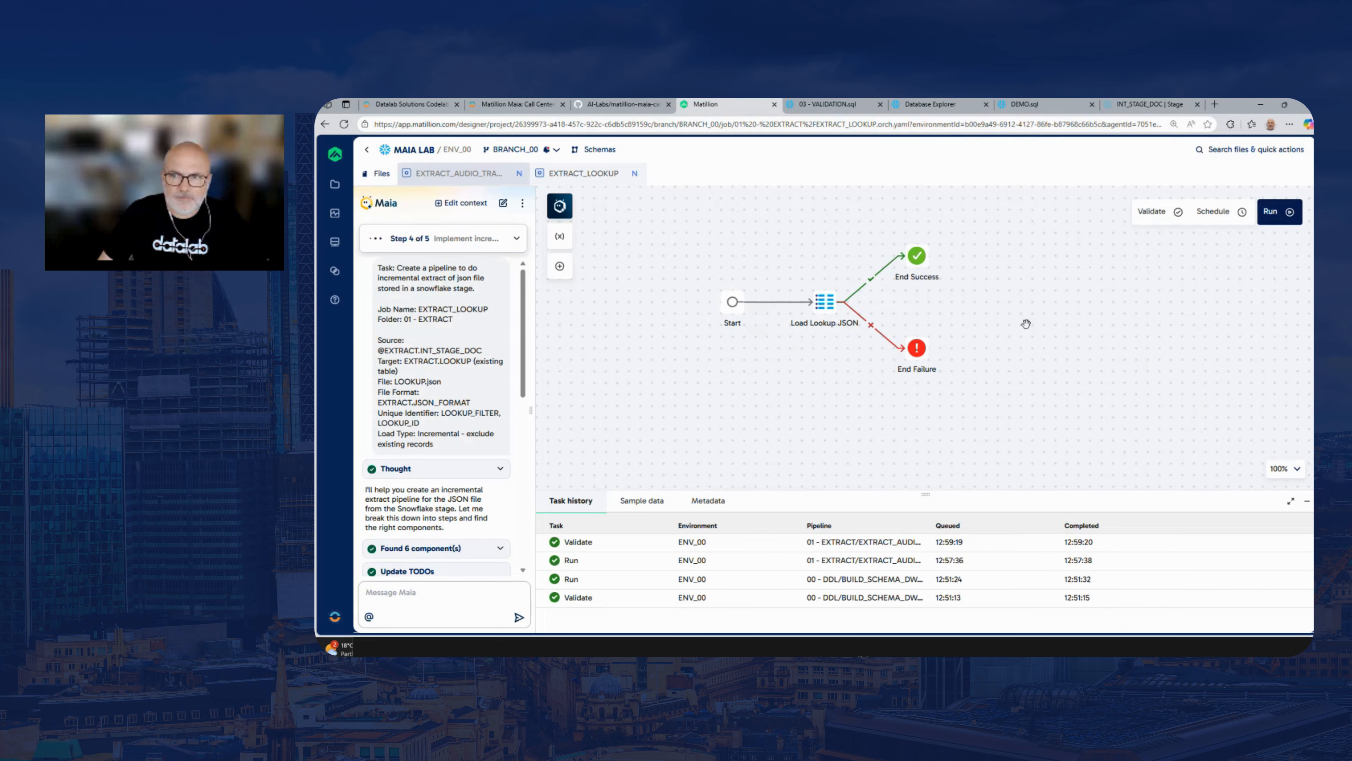
click(1275, 212)
Validate the EXTRACT_LOOKUP pipeline and start another run of it
drag(812, 398, 869, 410)
click(1163, 216)
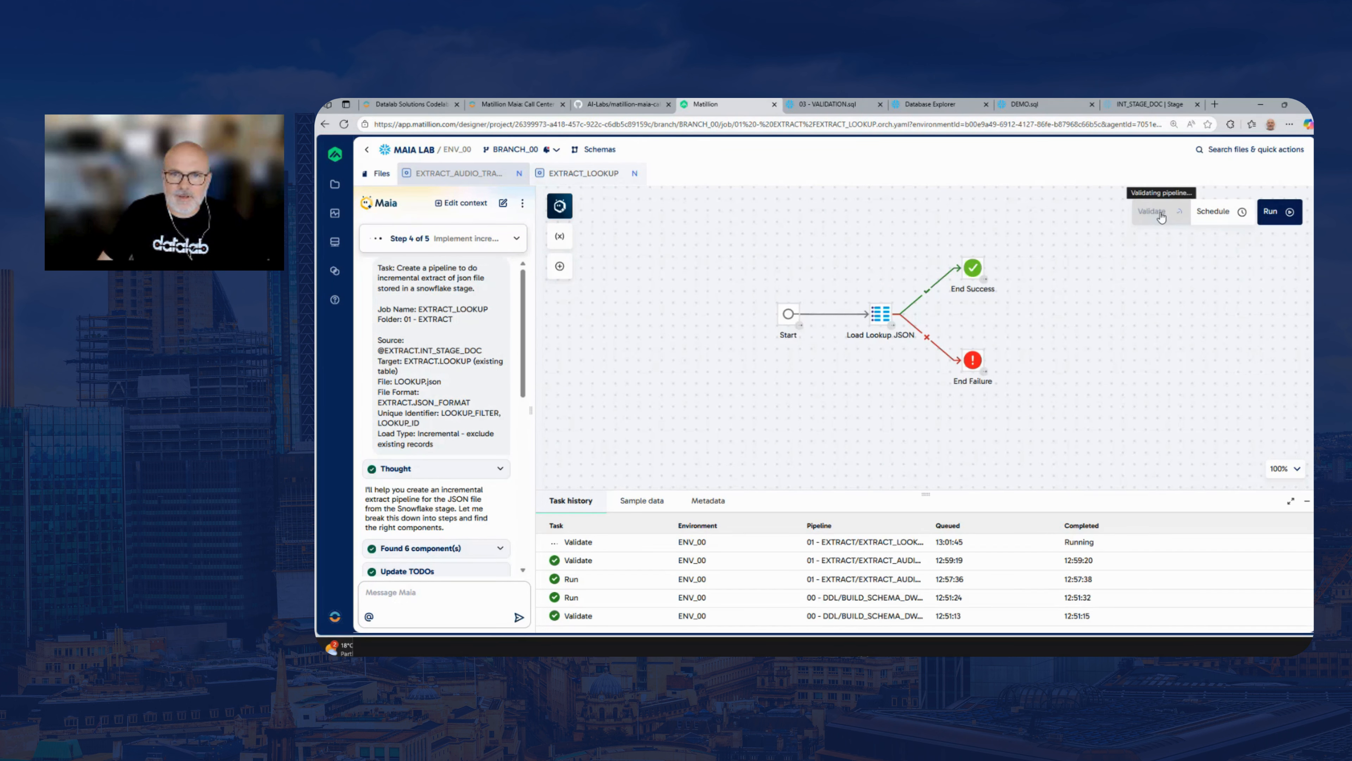
click(1275, 222)
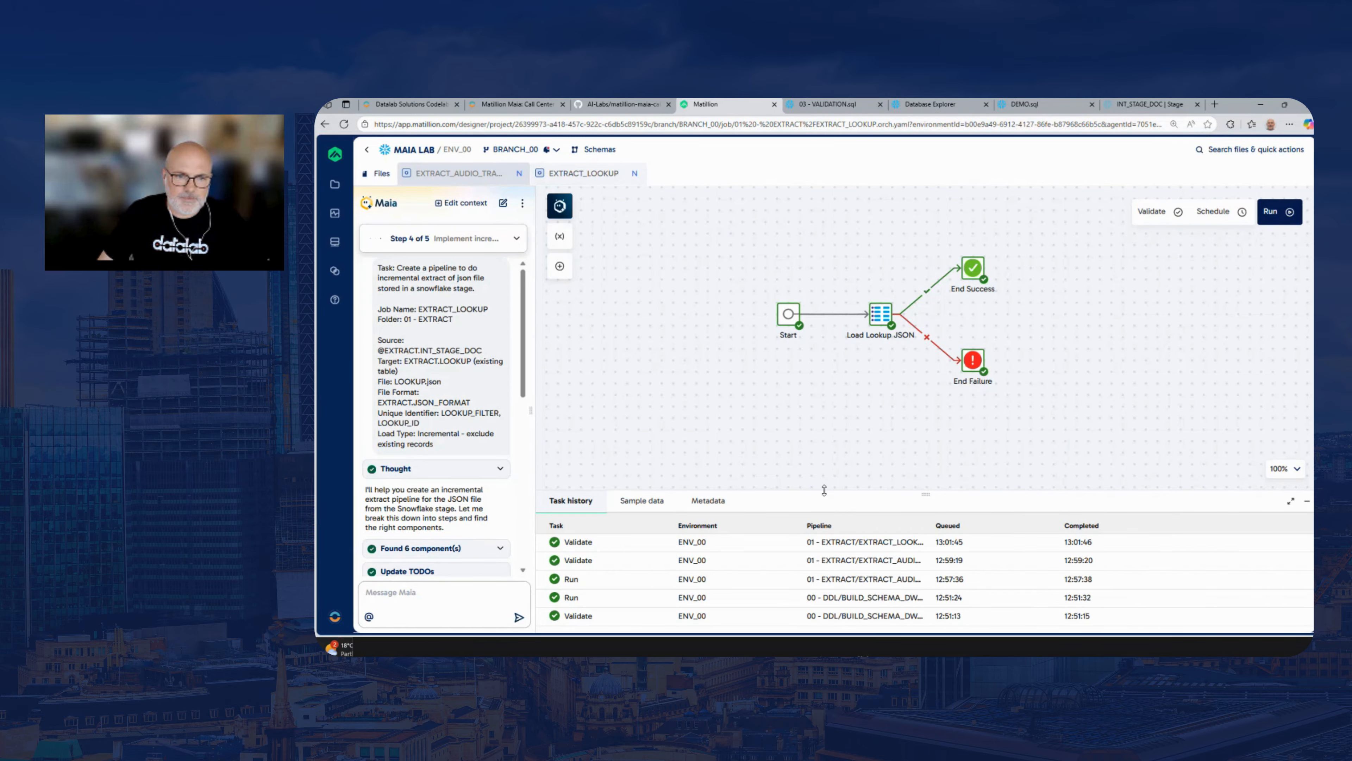
Reload the Matillion page and run the EXTRACT_LOOKUP pipeline again
drag(824, 490, 825, 414)
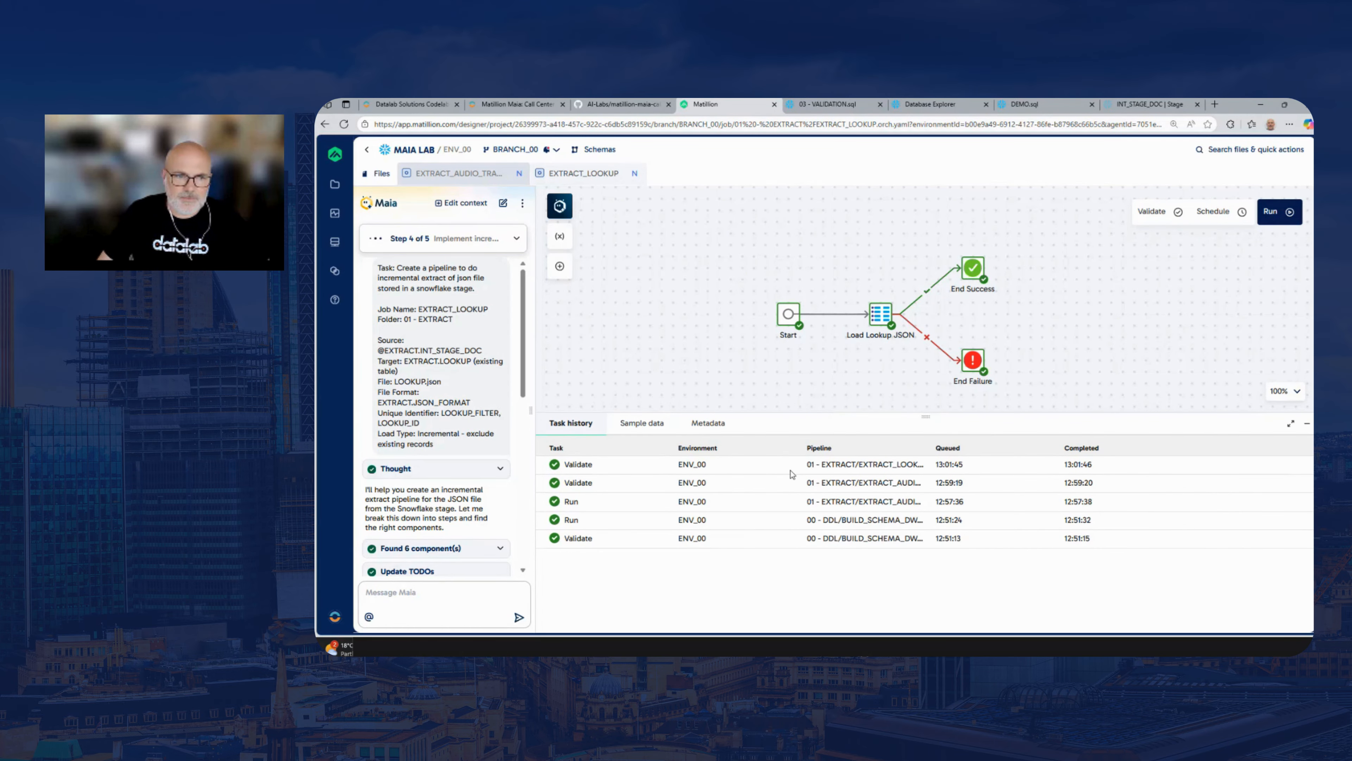
click(345, 124)
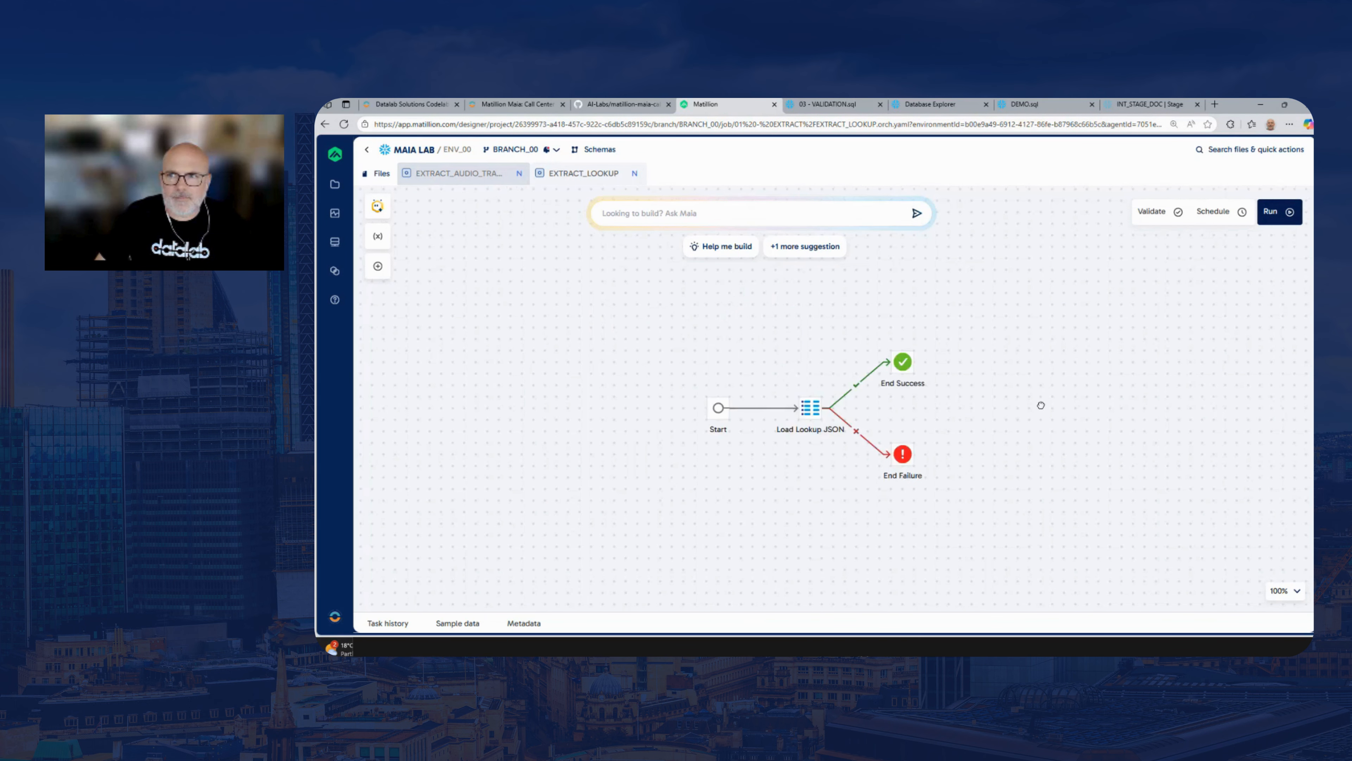
click(1276, 211)
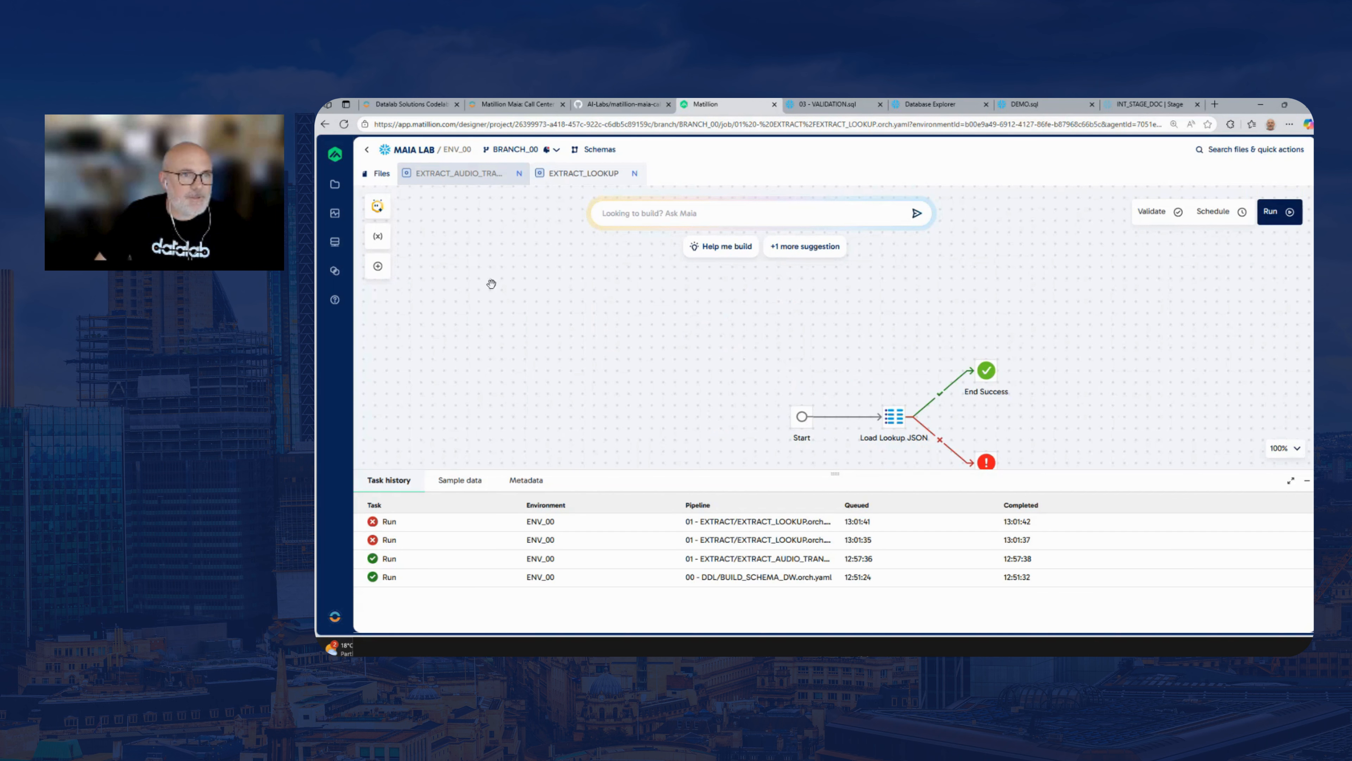
Open the Maia assistant for EXTRACT_LOOKUP and send it the message "Please fix the errors"
click(382, 209)
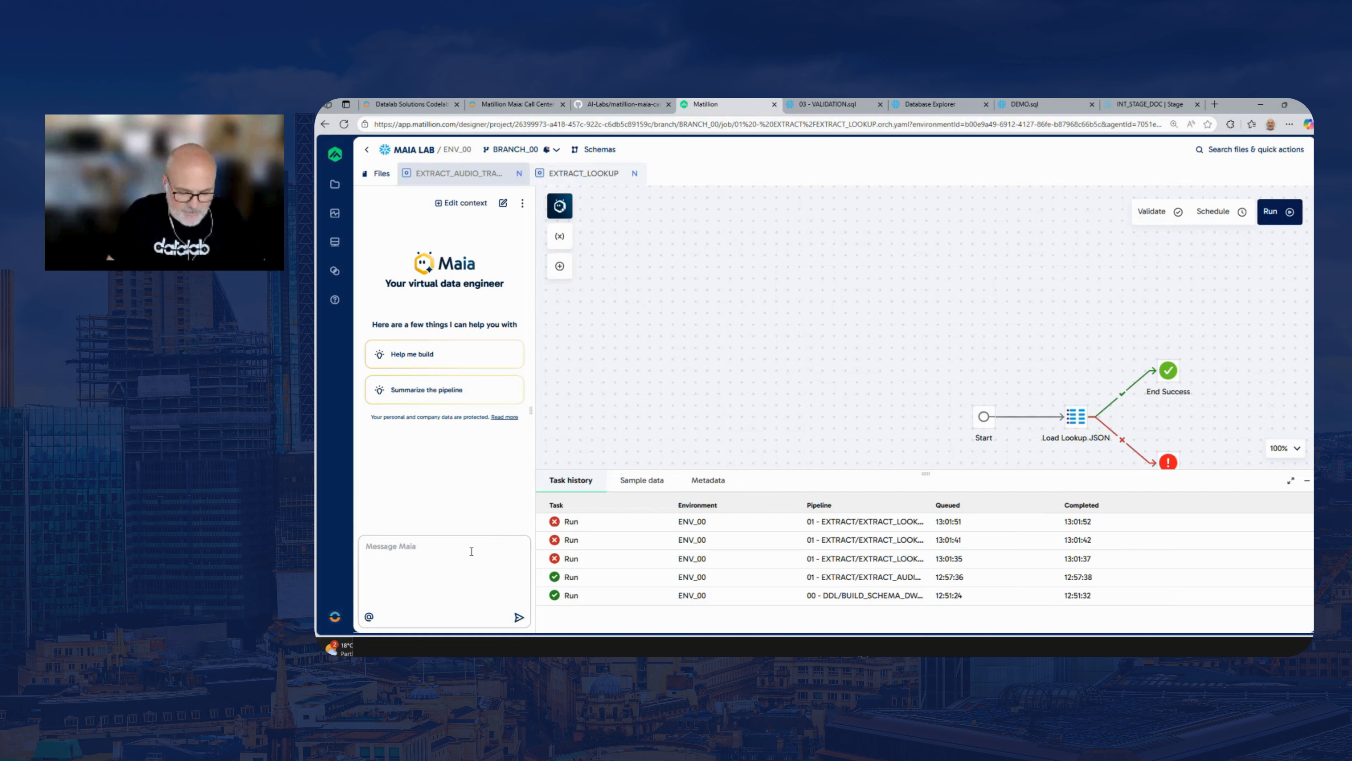
text(Please fic)
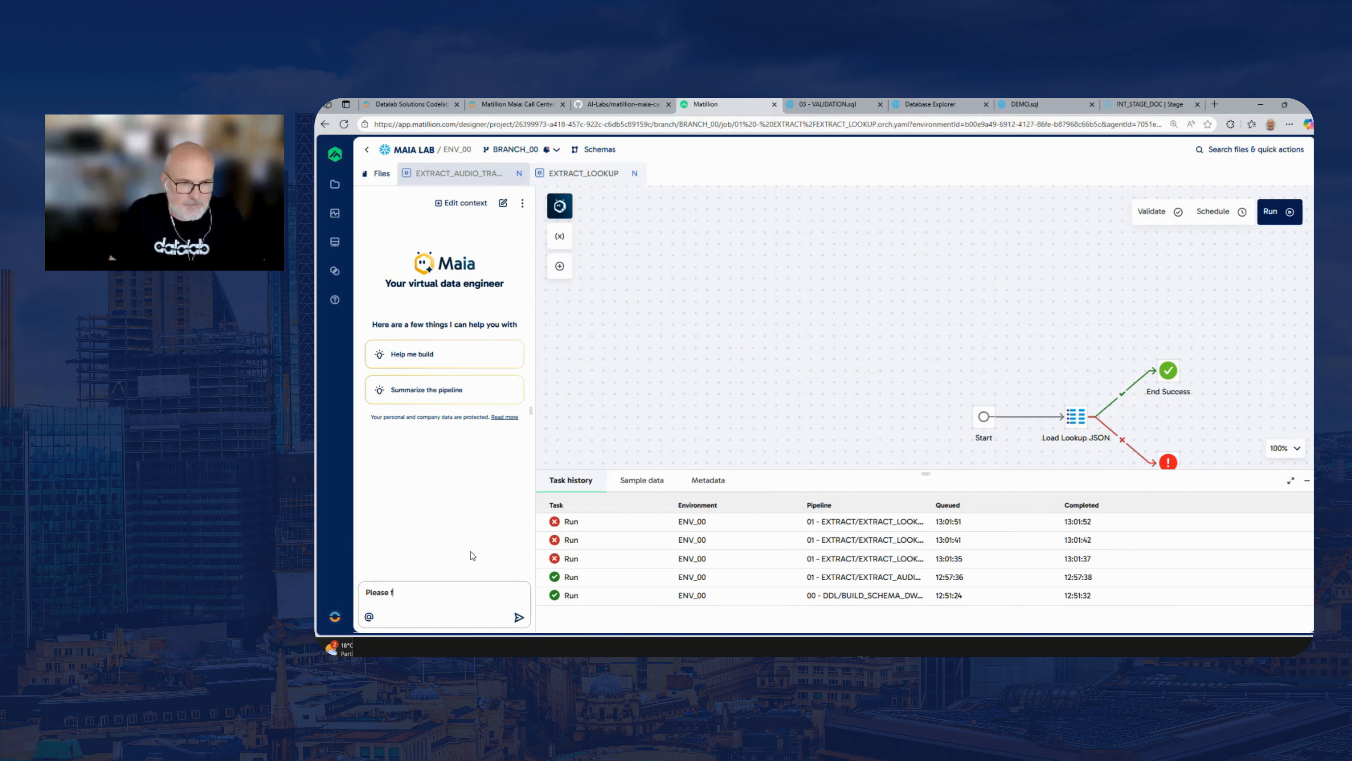
key(BackSpace)
key(BackSpace)
text(x the)
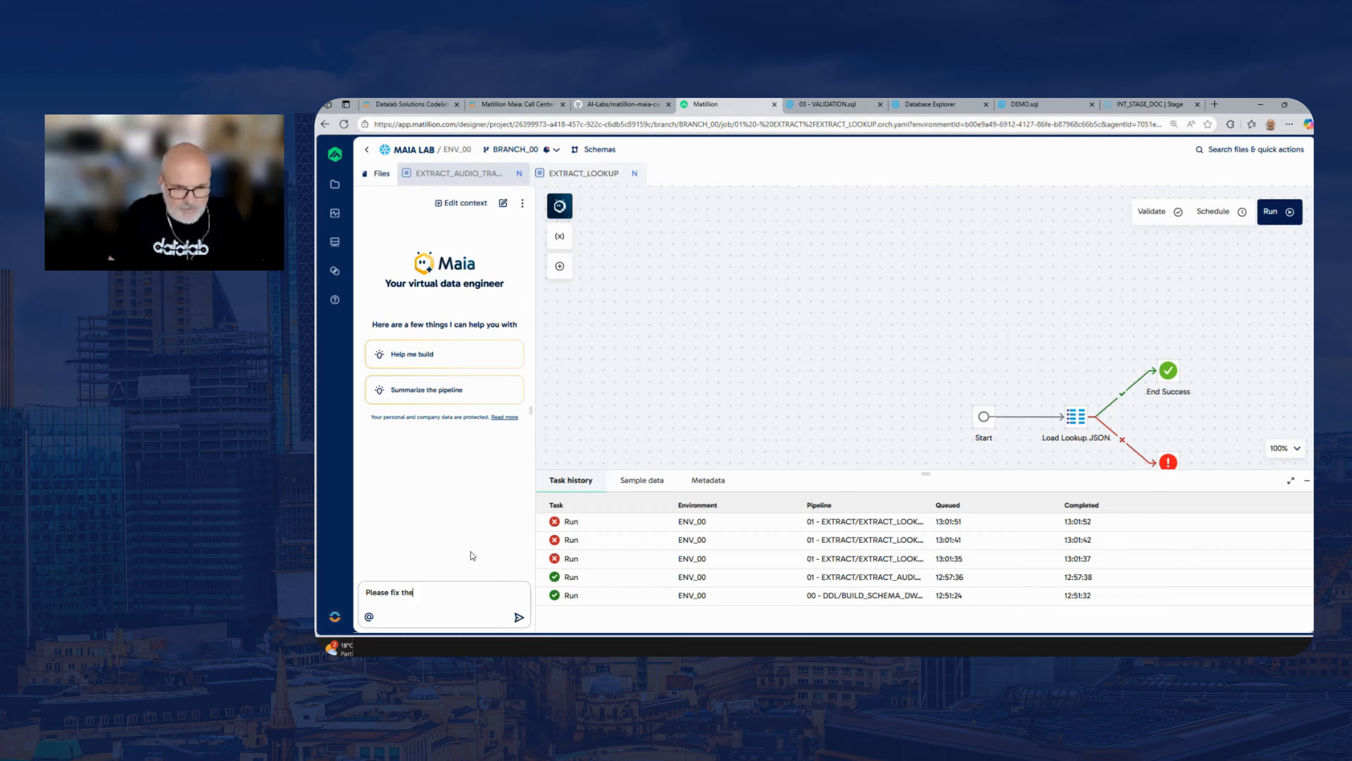
text( errors)
key(Return)
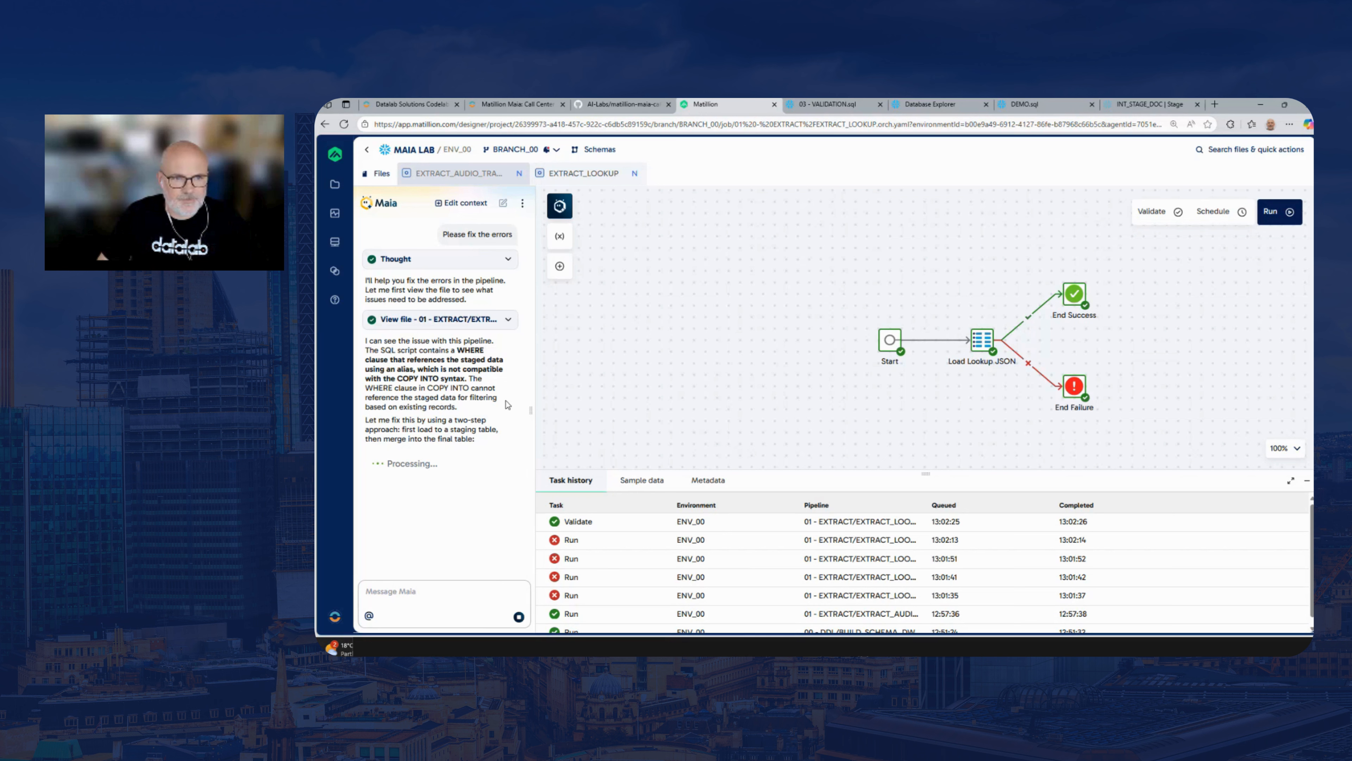
Have Maia test the fixed pipeline, accepting for the whole session its requests to run EXTRACT_LOOKUP and sample Load Lookup JSON
drag(854, 304, 795, 288)
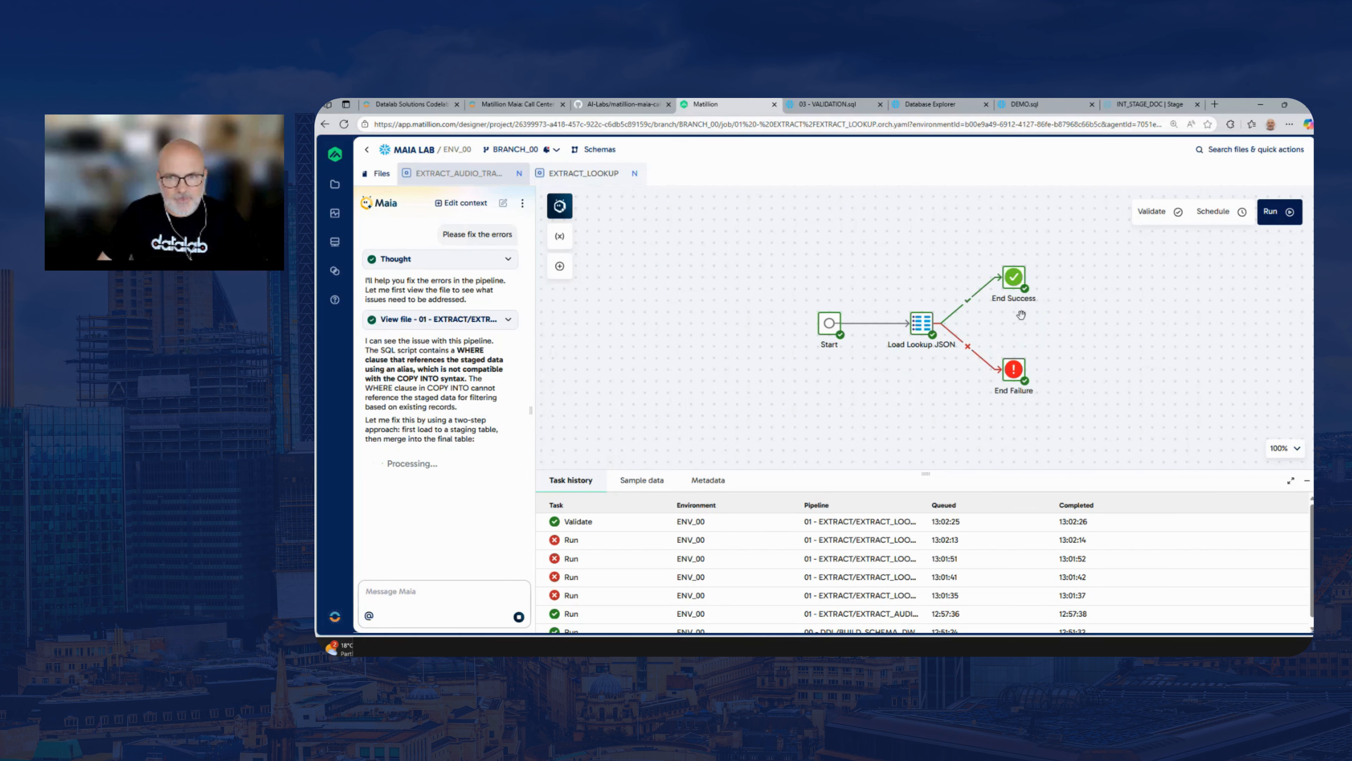
drag(1008, 315, 984, 315)
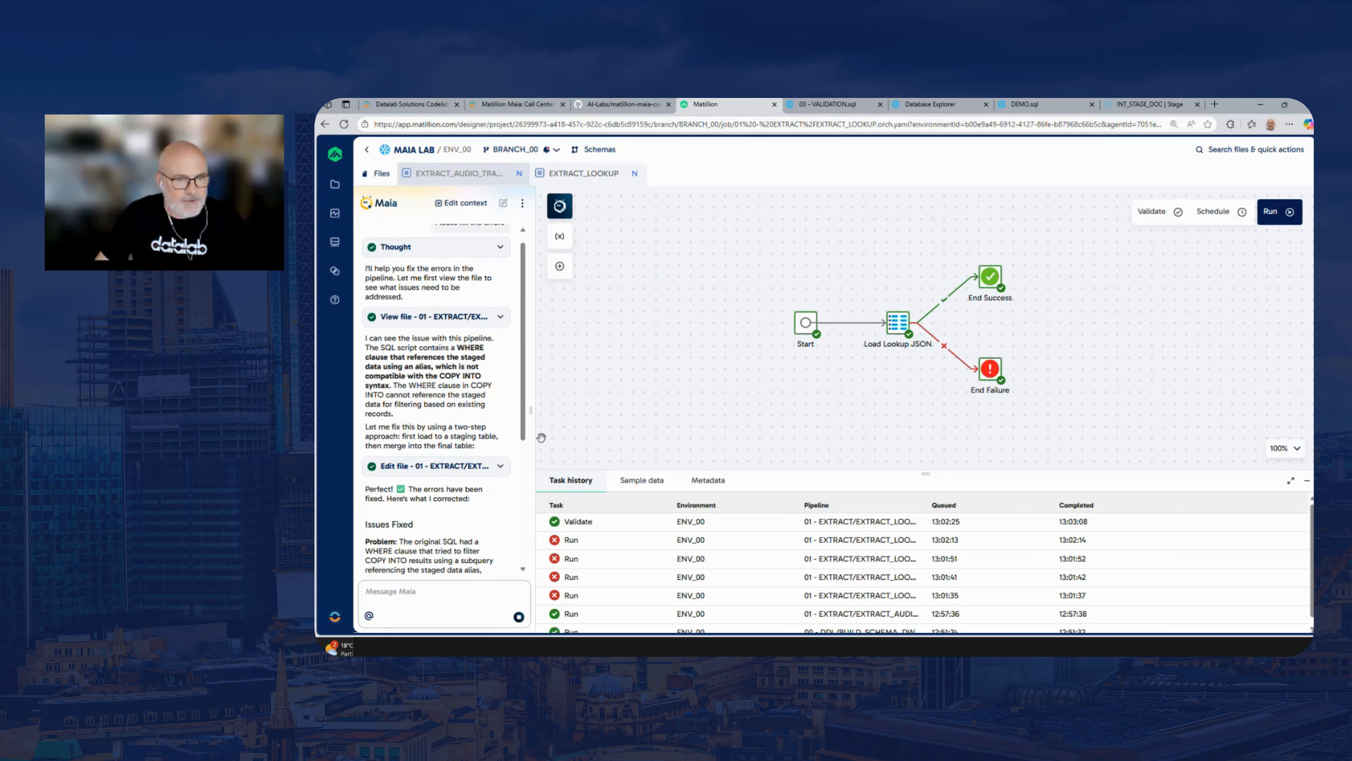
drag(523, 386, 518, 573)
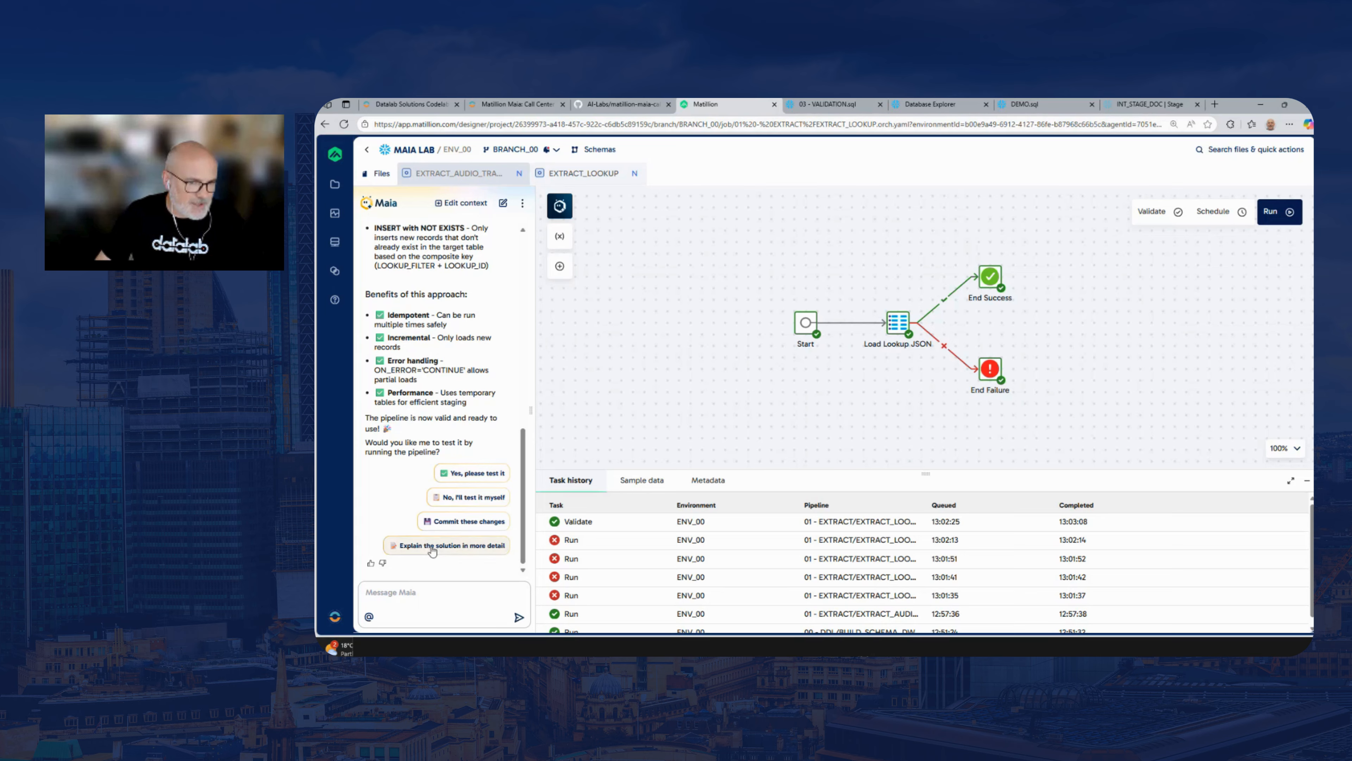
click(472, 473)
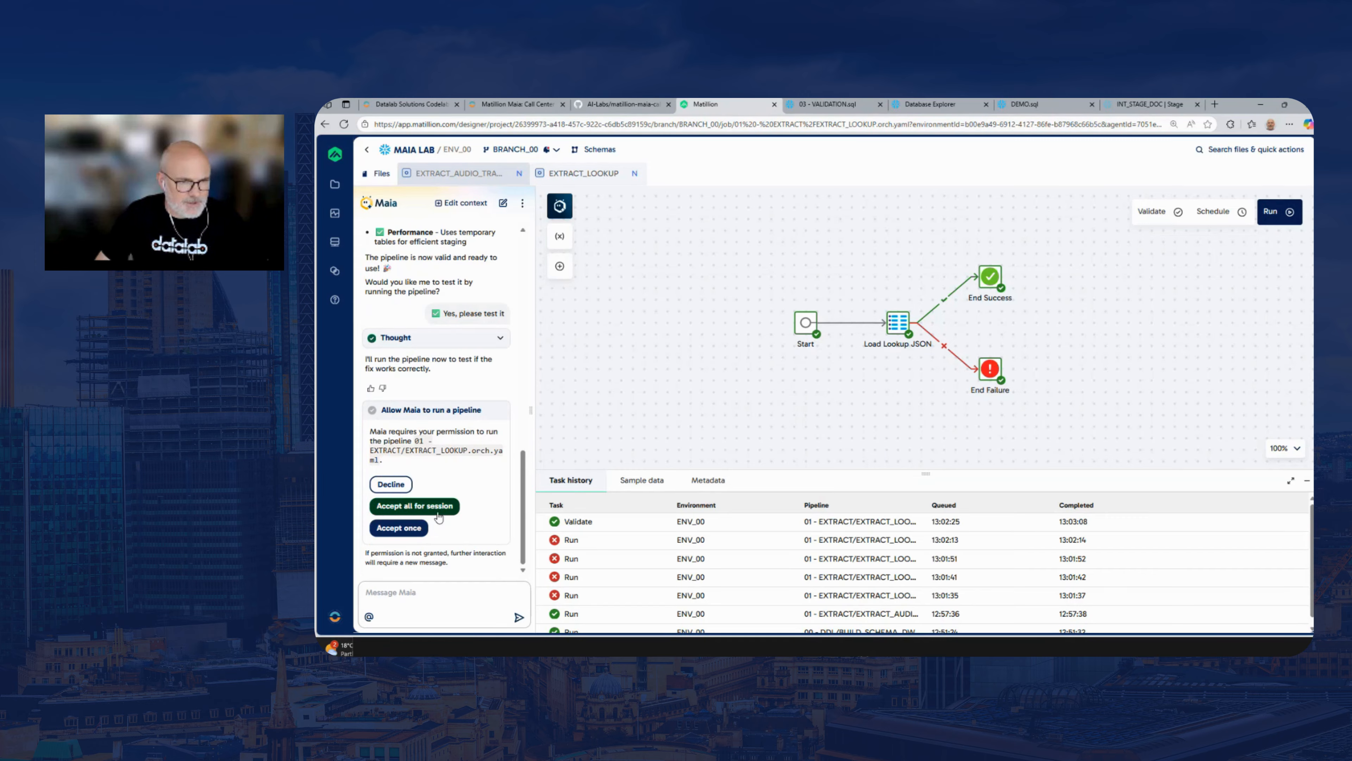
click(425, 510)
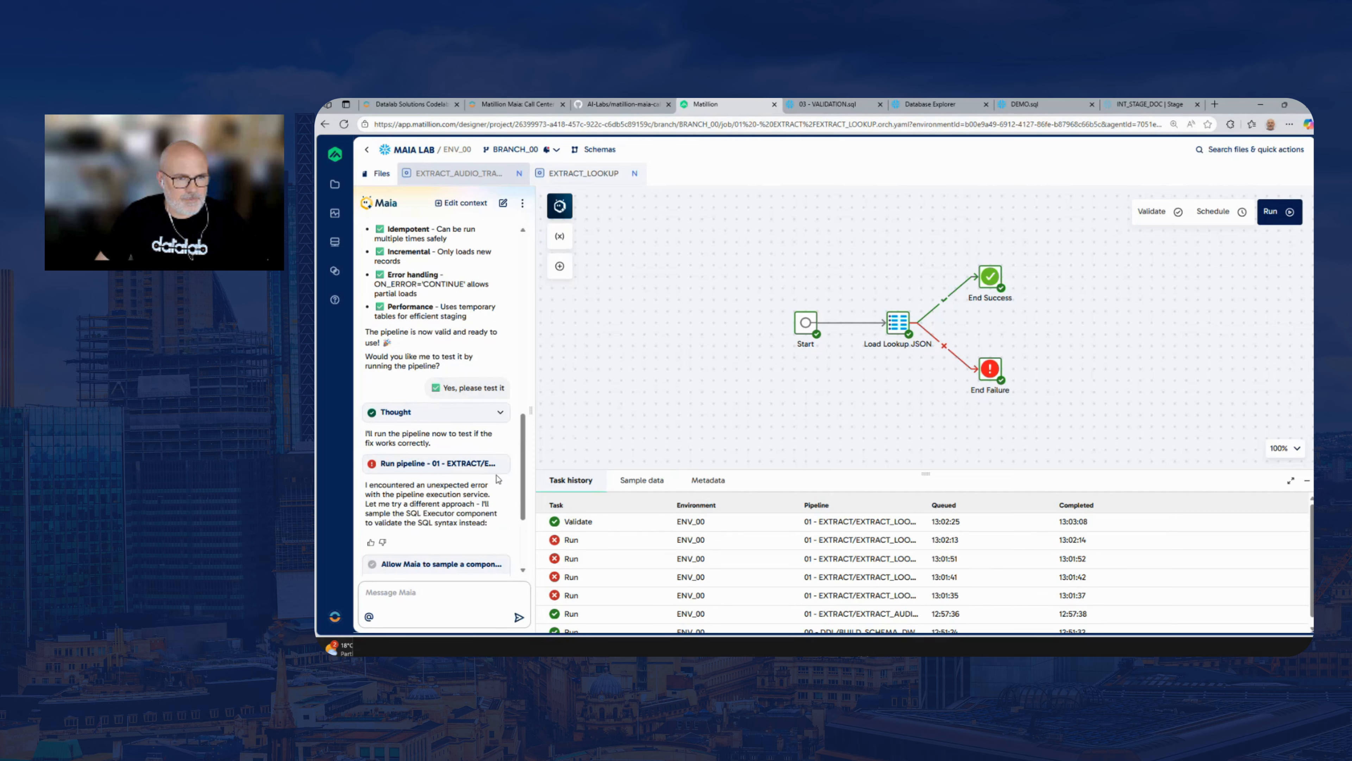
drag(524, 483, 525, 527)
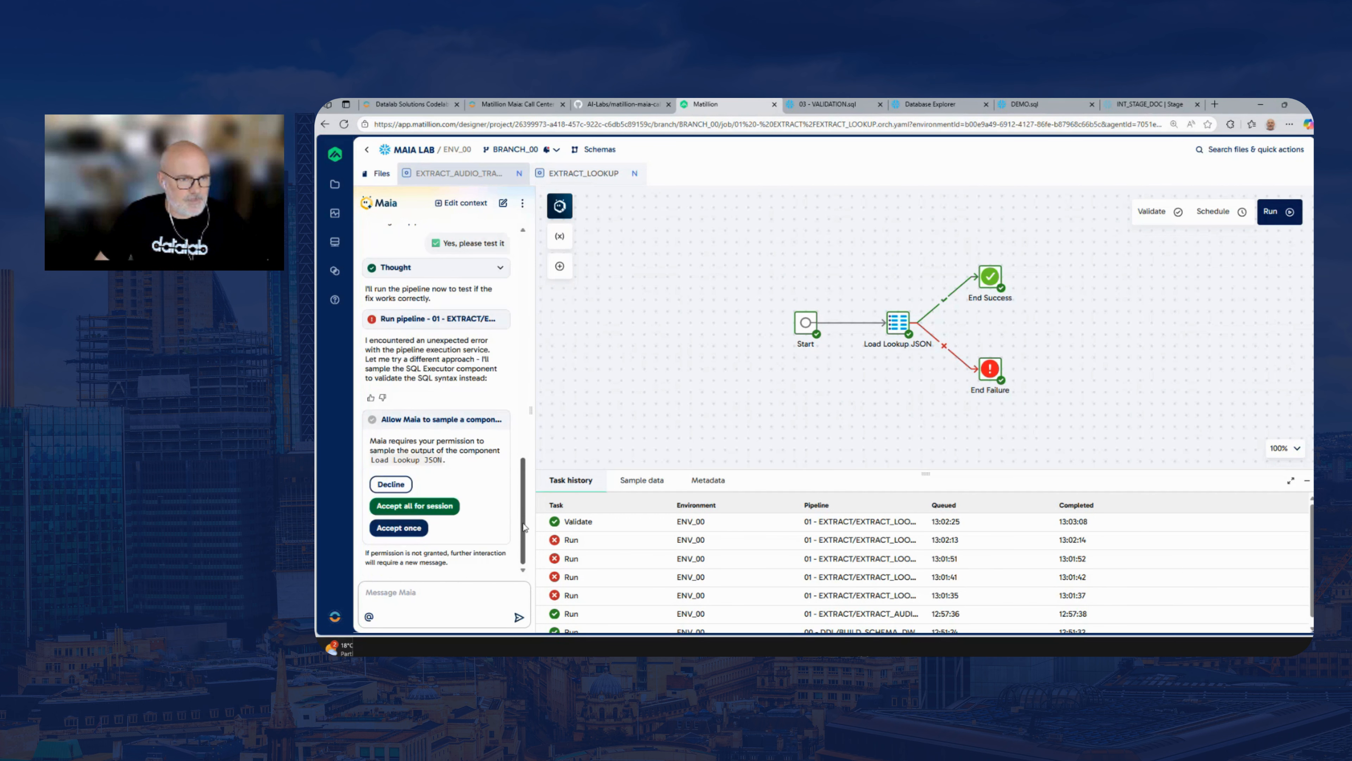
click(433, 506)
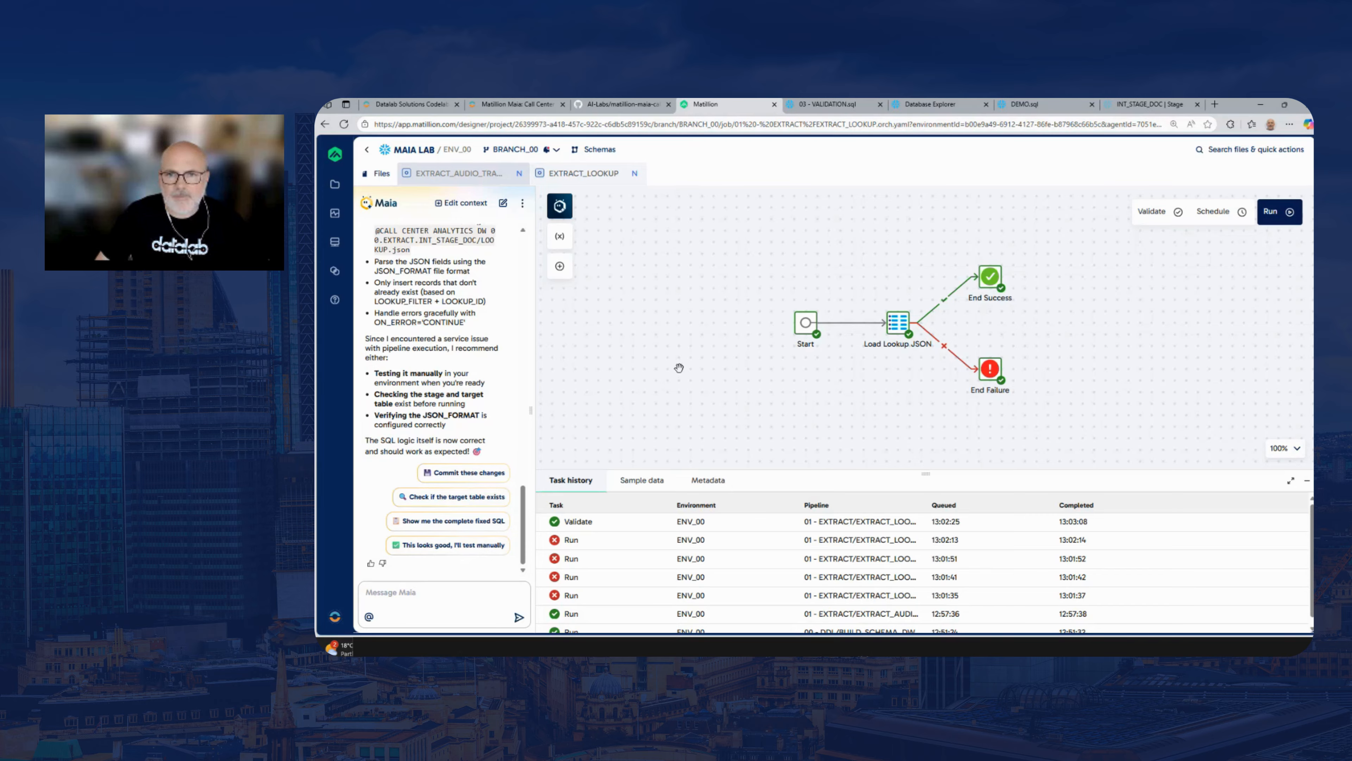
Run the EXTRACT_LOOKUP pipeline manually and check its task history in an enlarged results area
click(1265, 218)
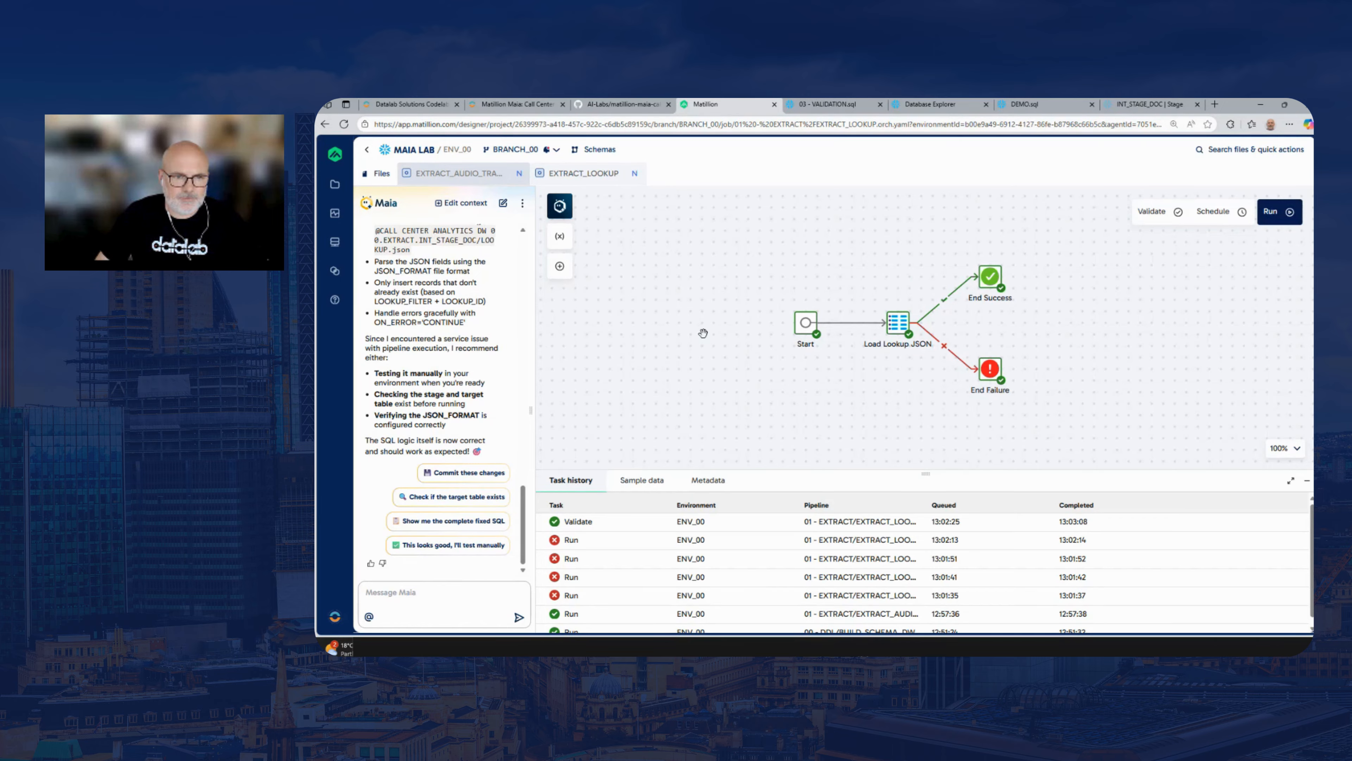
scroll(703, 333, down, 2)
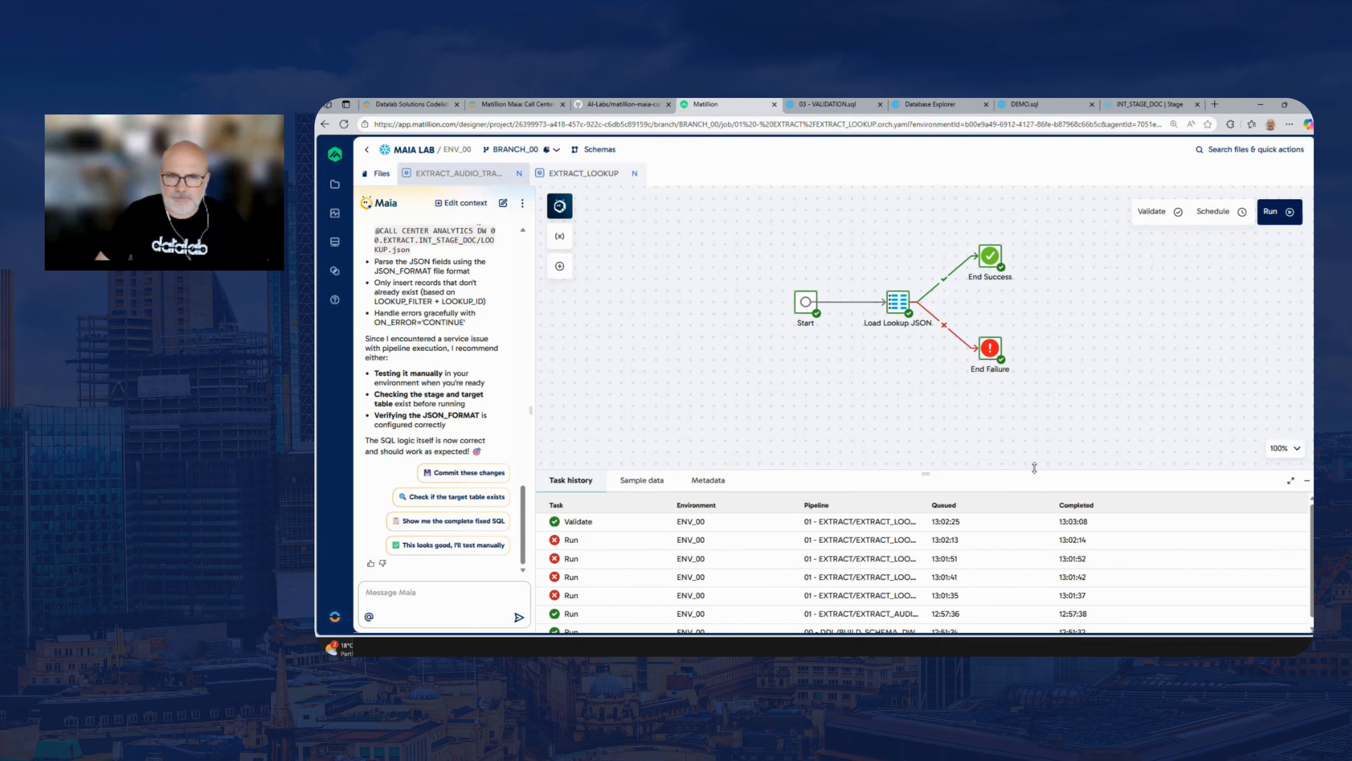
drag(1034, 467, 1033, 412)
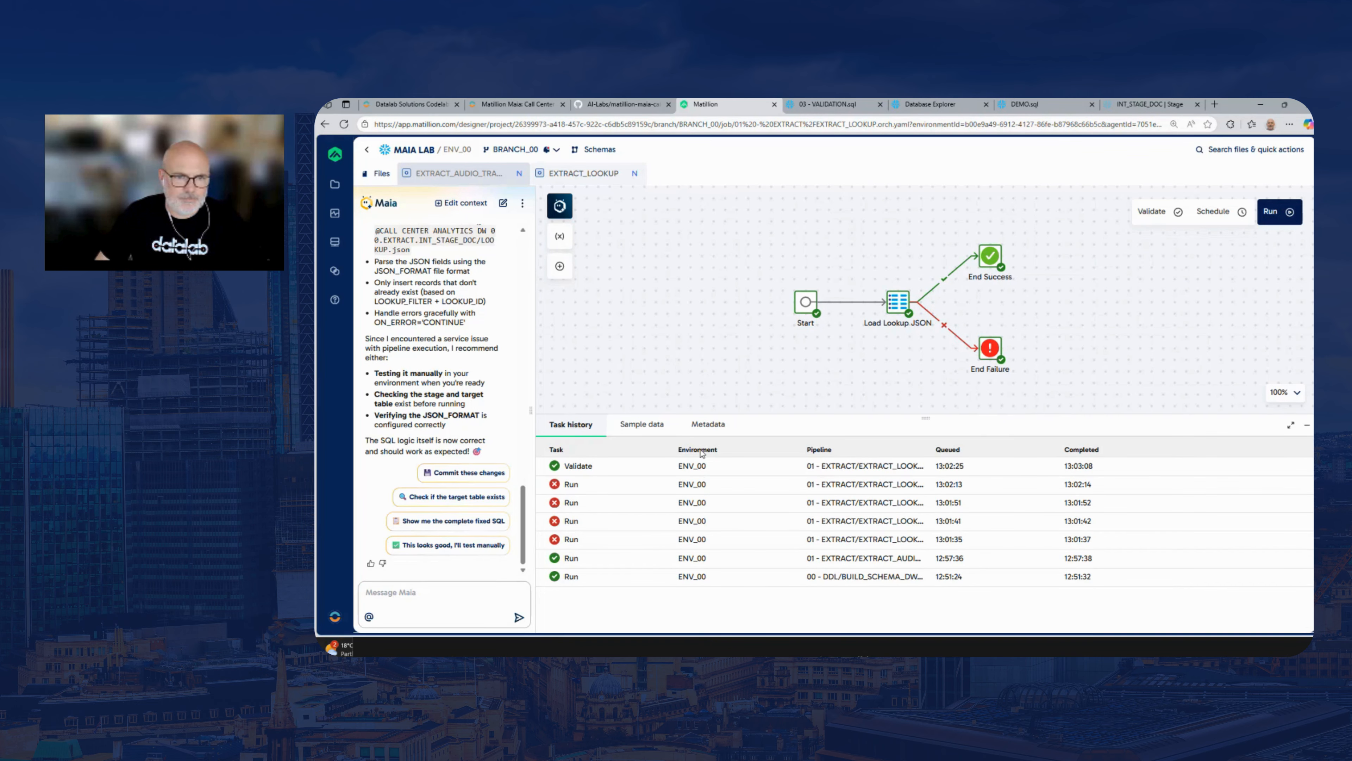
click(640, 425)
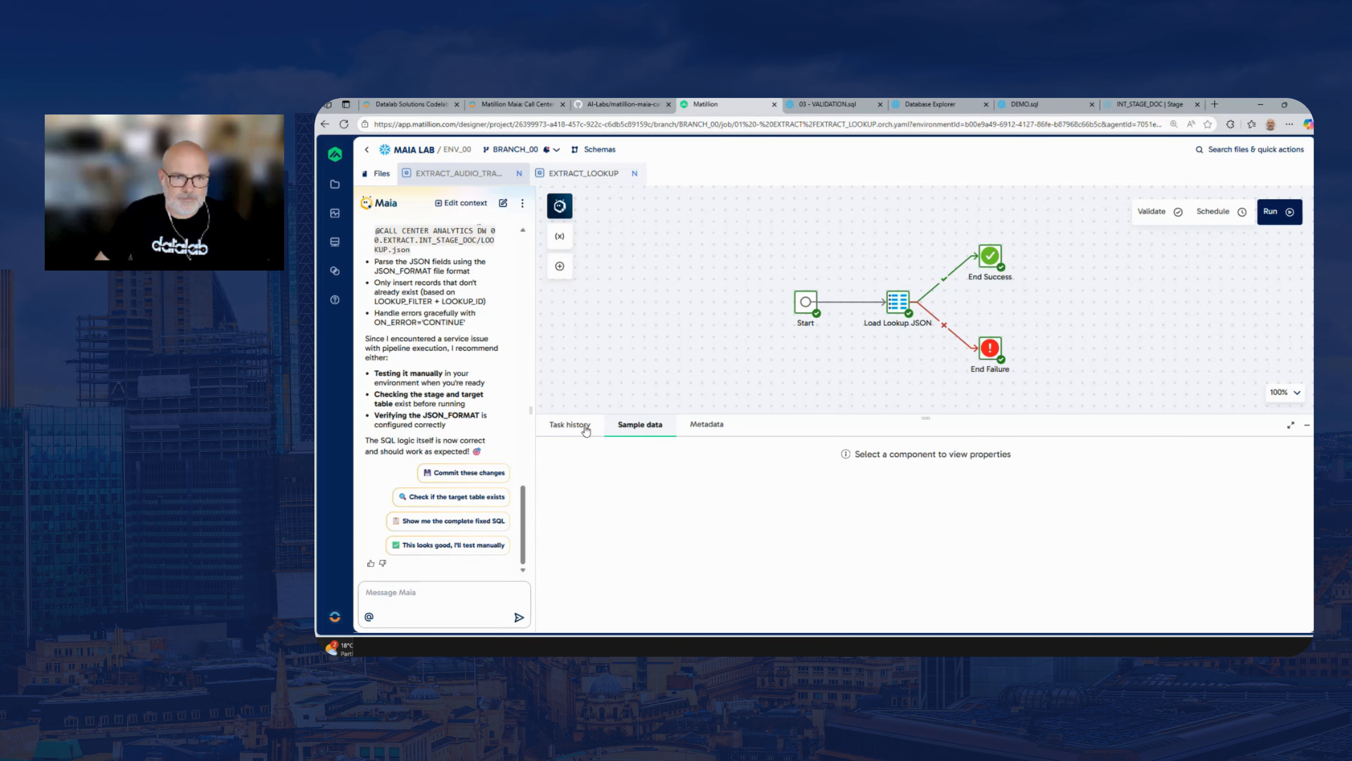
click(573, 425)
Review the Load Lookup JSON component's rewritten SQL script through to the final insert statement, and close its properties
click(898, 313)
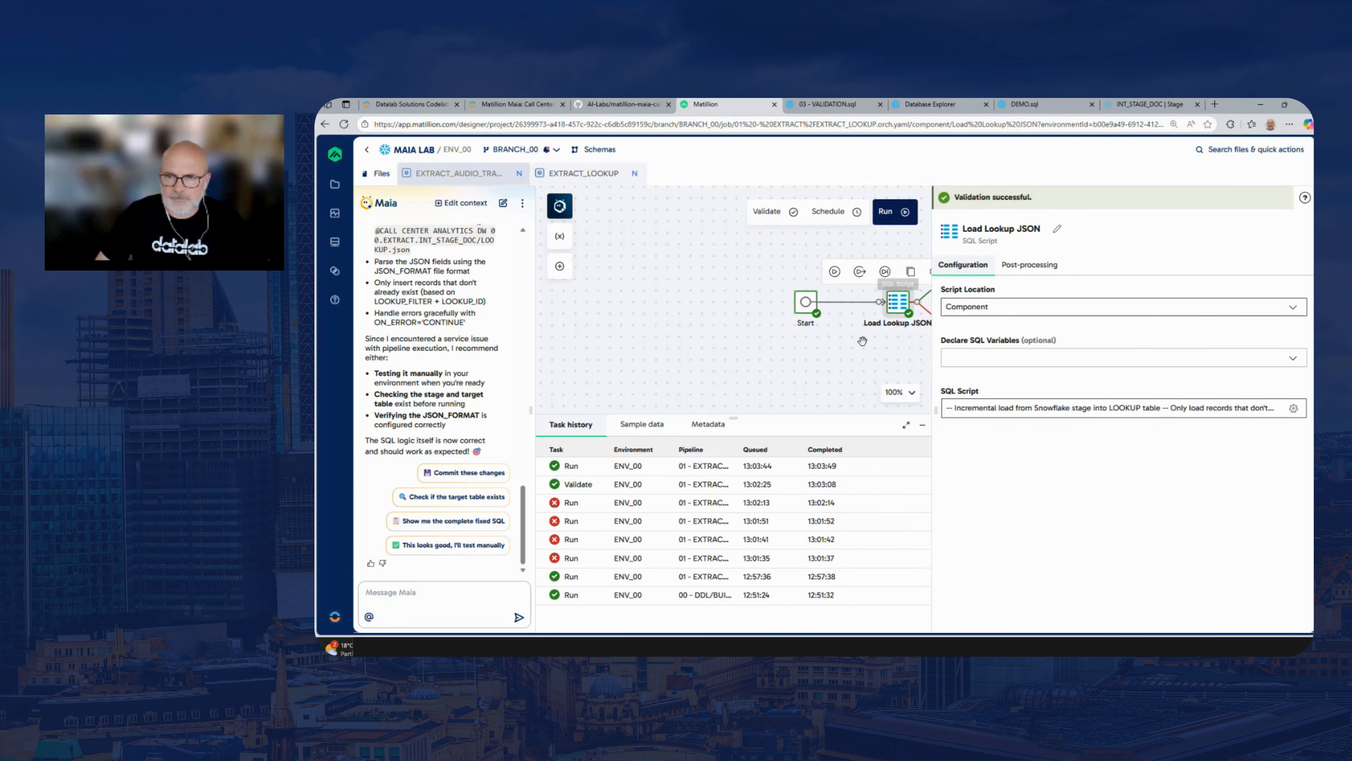
click(1077, 409)
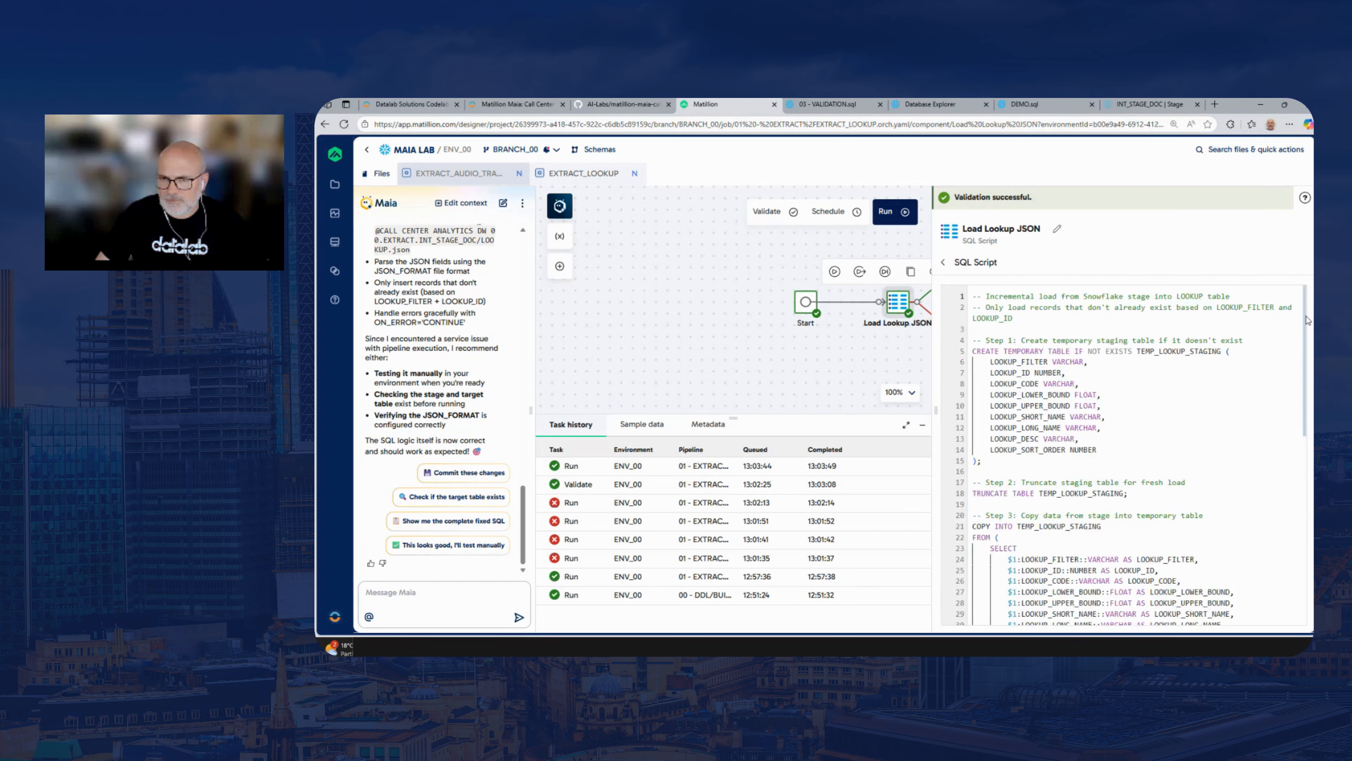
drag(1304, 322, 1303, 509)
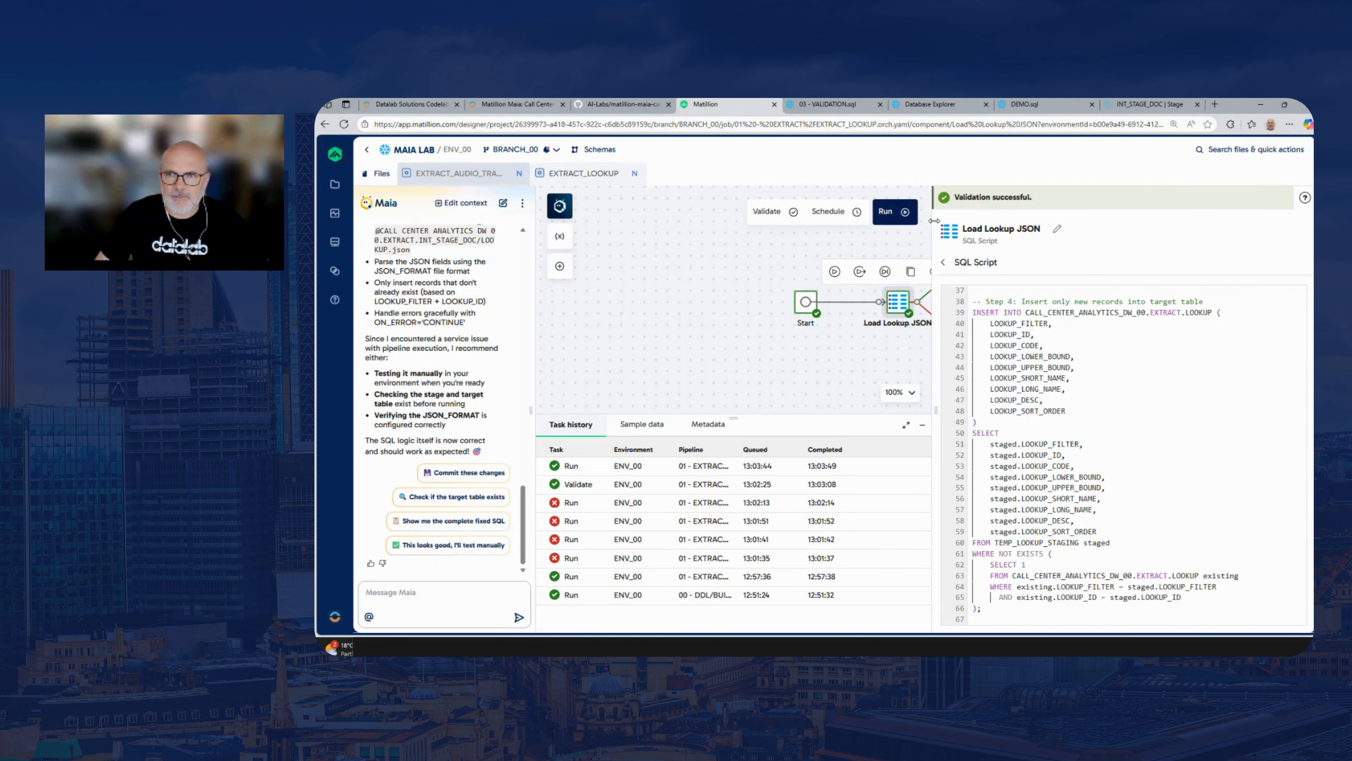
drag(935, 223, 1204, 234)
click(1111, 286)
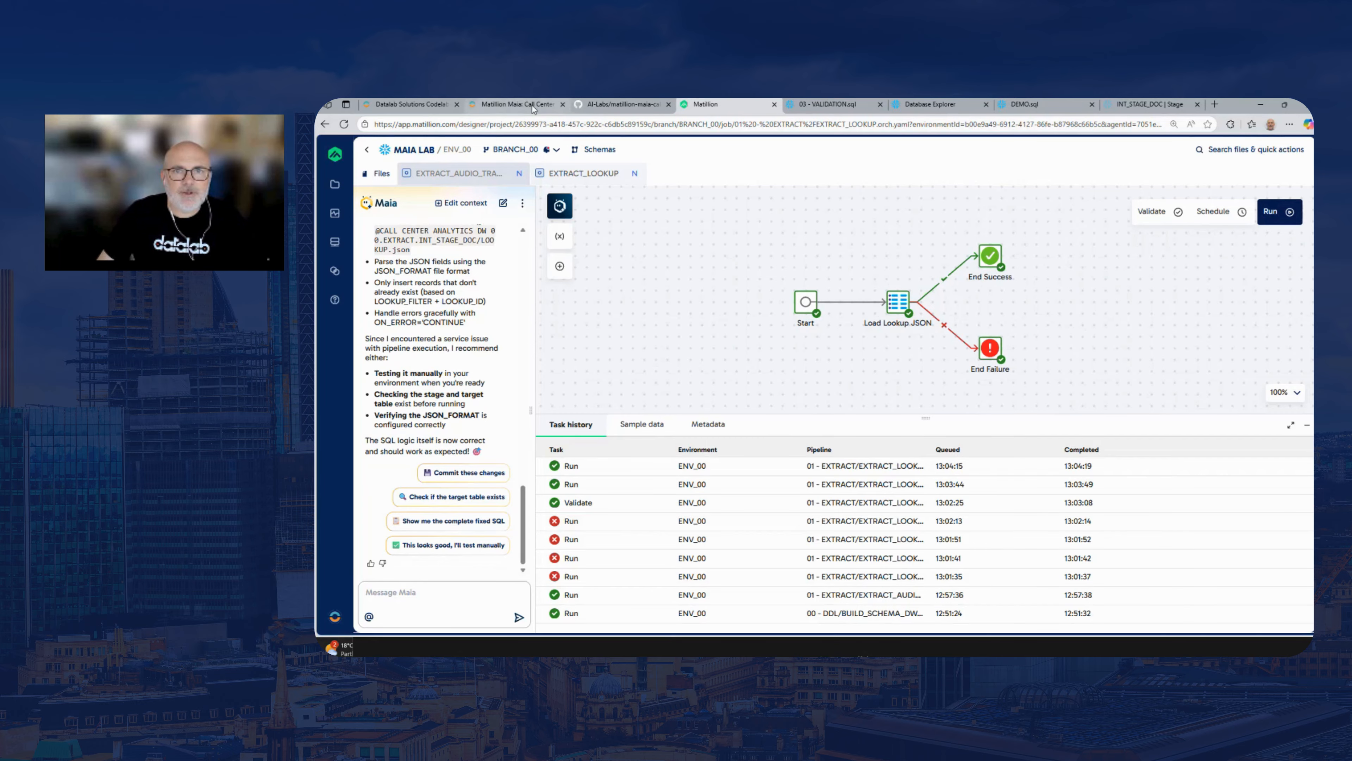
Switch to Snowflake's 03 - VALIDATION.sql, execute SELECT * FROM EXTRACT.LOOKUP and look through the returned rows
click(815, 105)
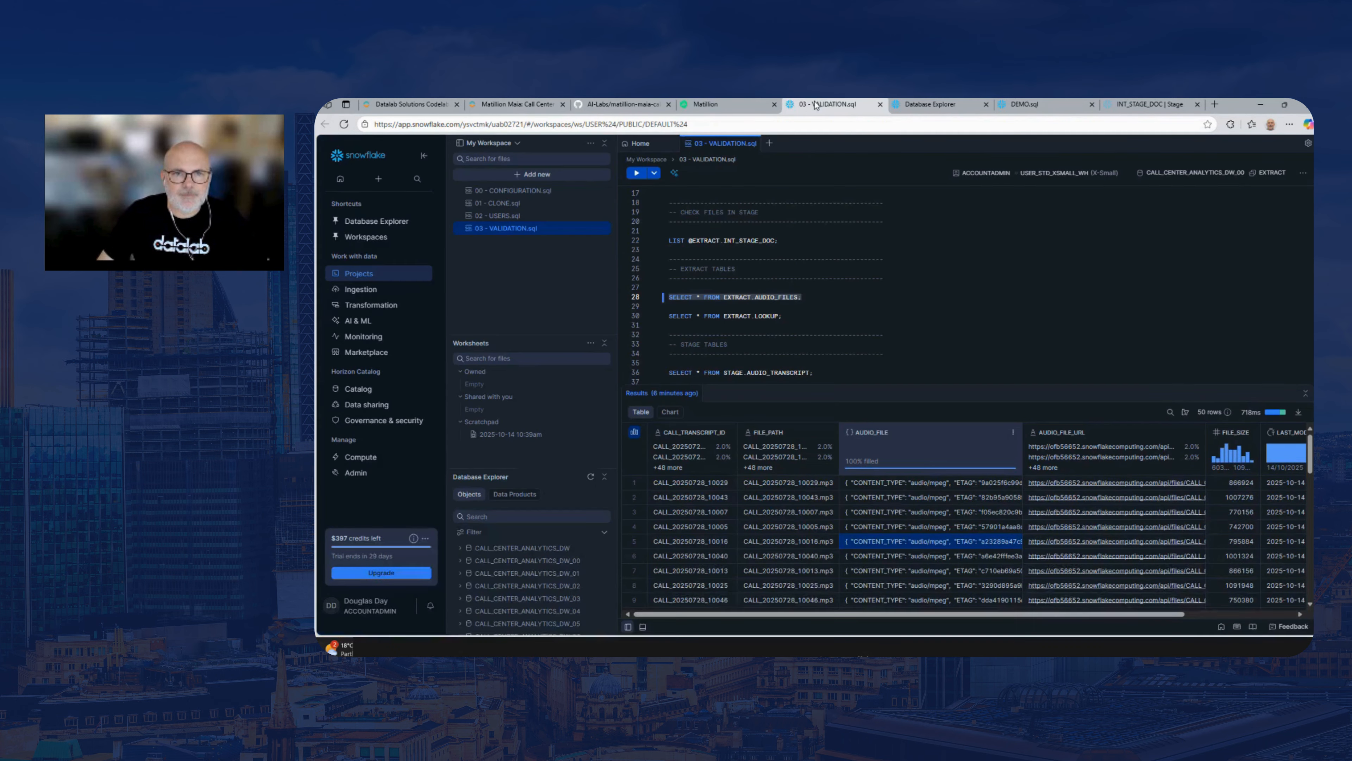
click(793, 316)
key(ctrl+Return)
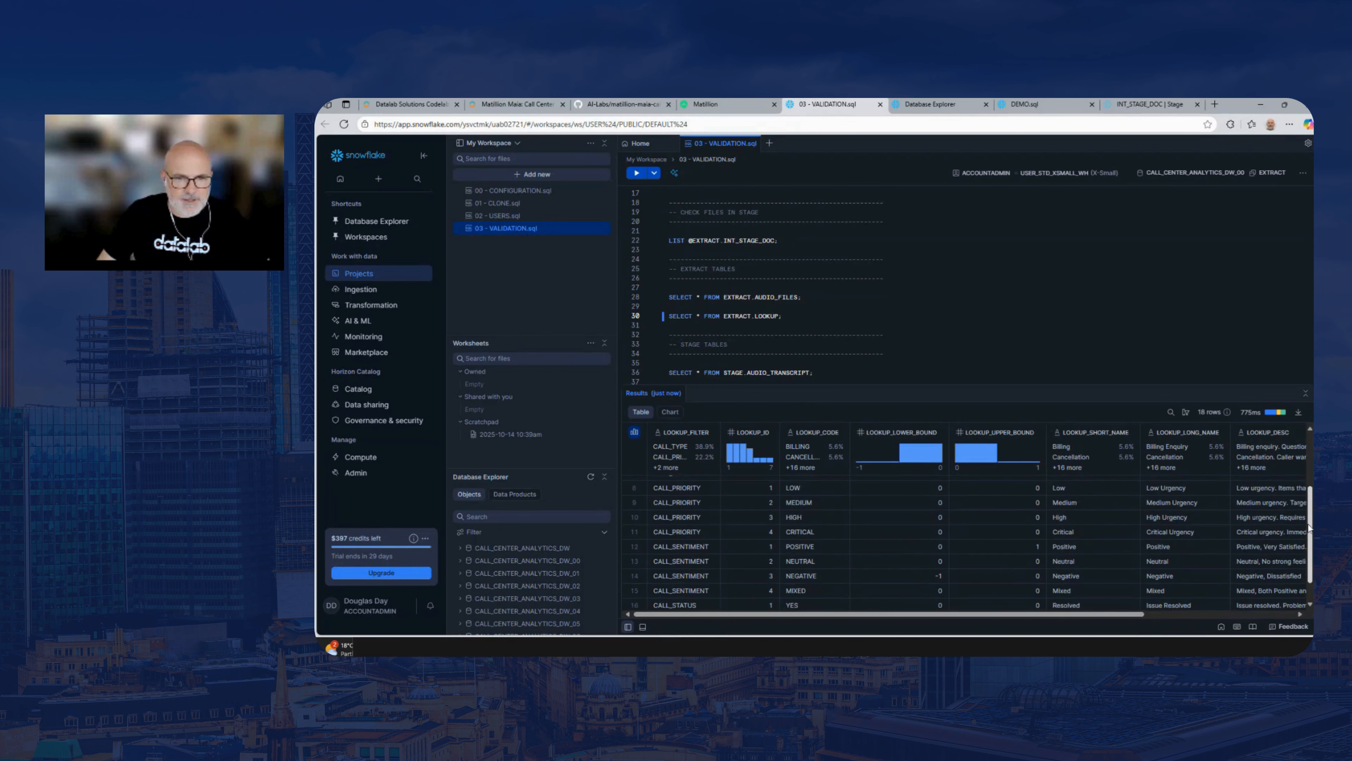
mouse_move(1311, 473)
mouse_down()
mouse_move(1311, 493)
mouse_move(1311, 463)
mouse_up()
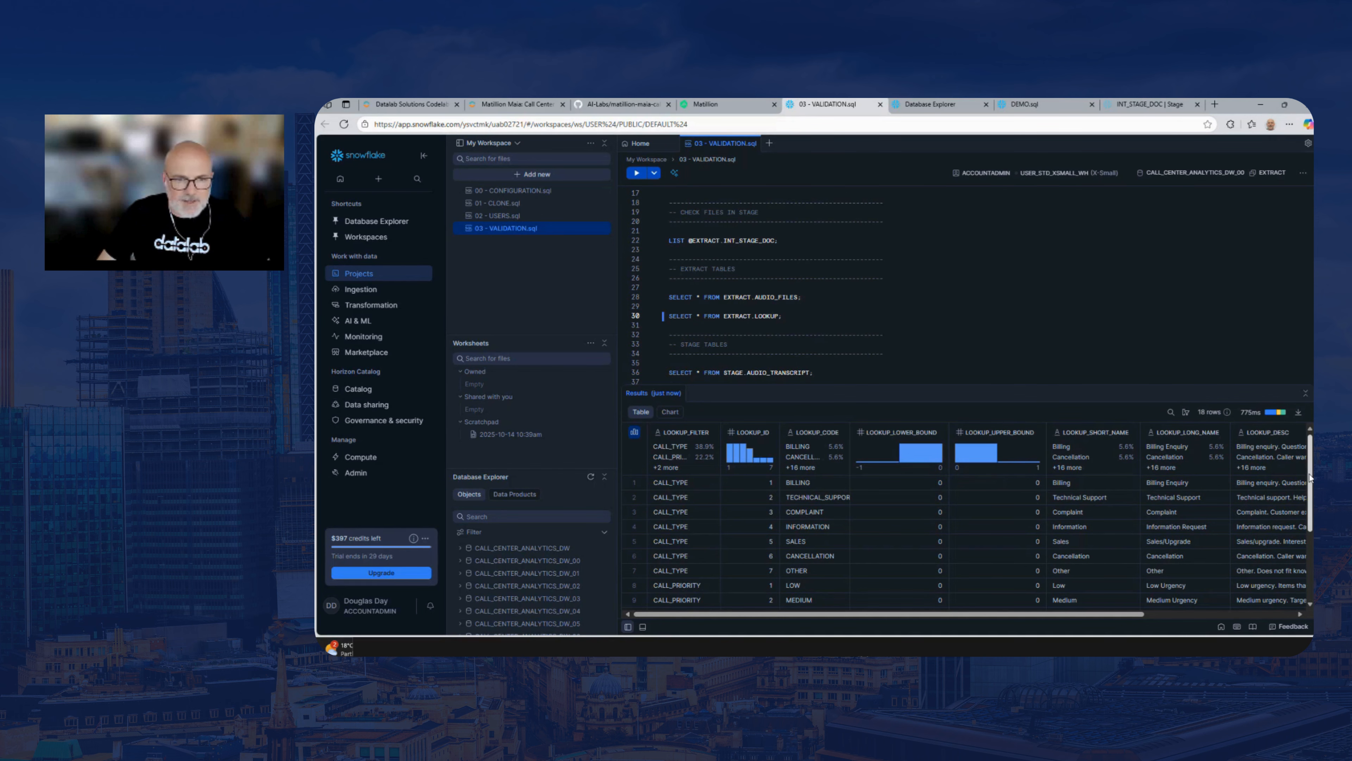
drag(1310, 477, 1311, 519)
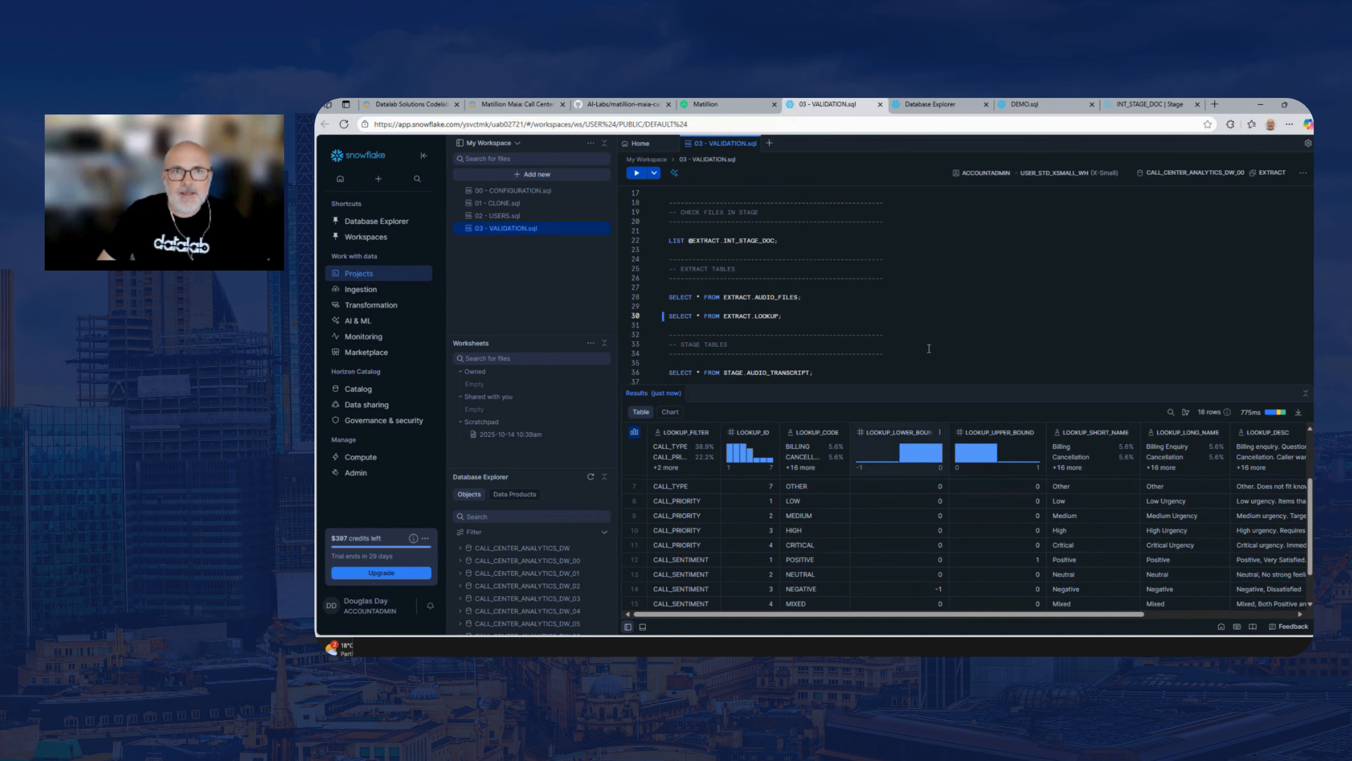
Switch to the Matillion Maia lab guide and open the Stage ETL section at the STAGE_AUDIO_TRANSCRIPT prompt
click(728, 112)
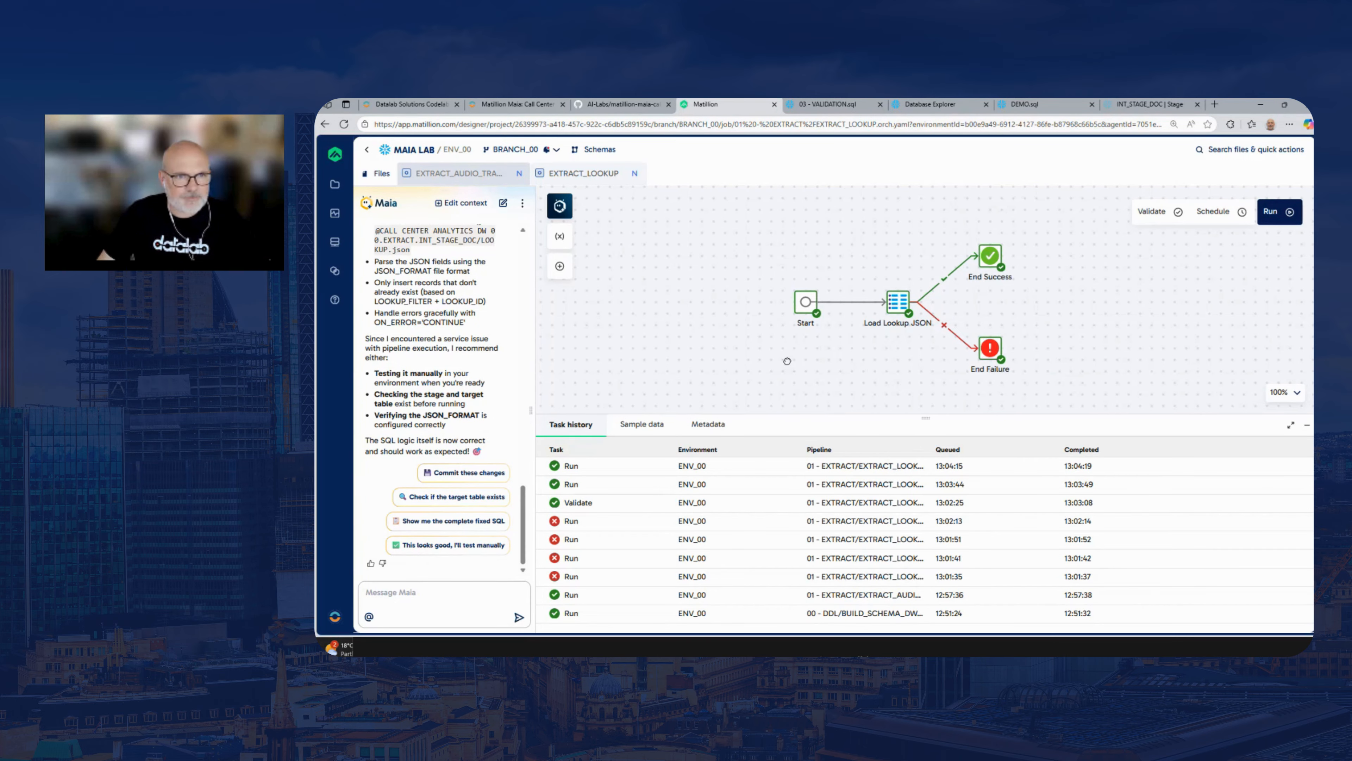
drag(789, 365, 775, 363)
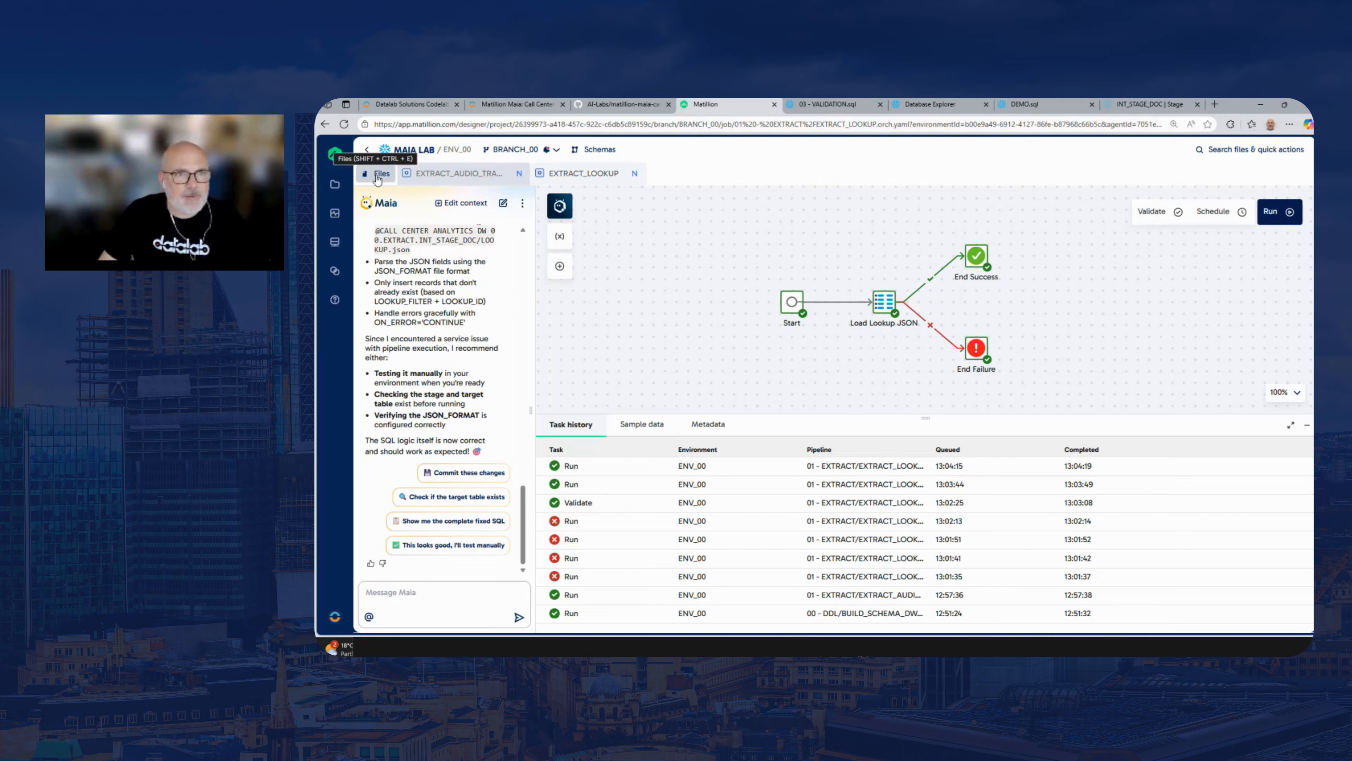
click(410, 105)
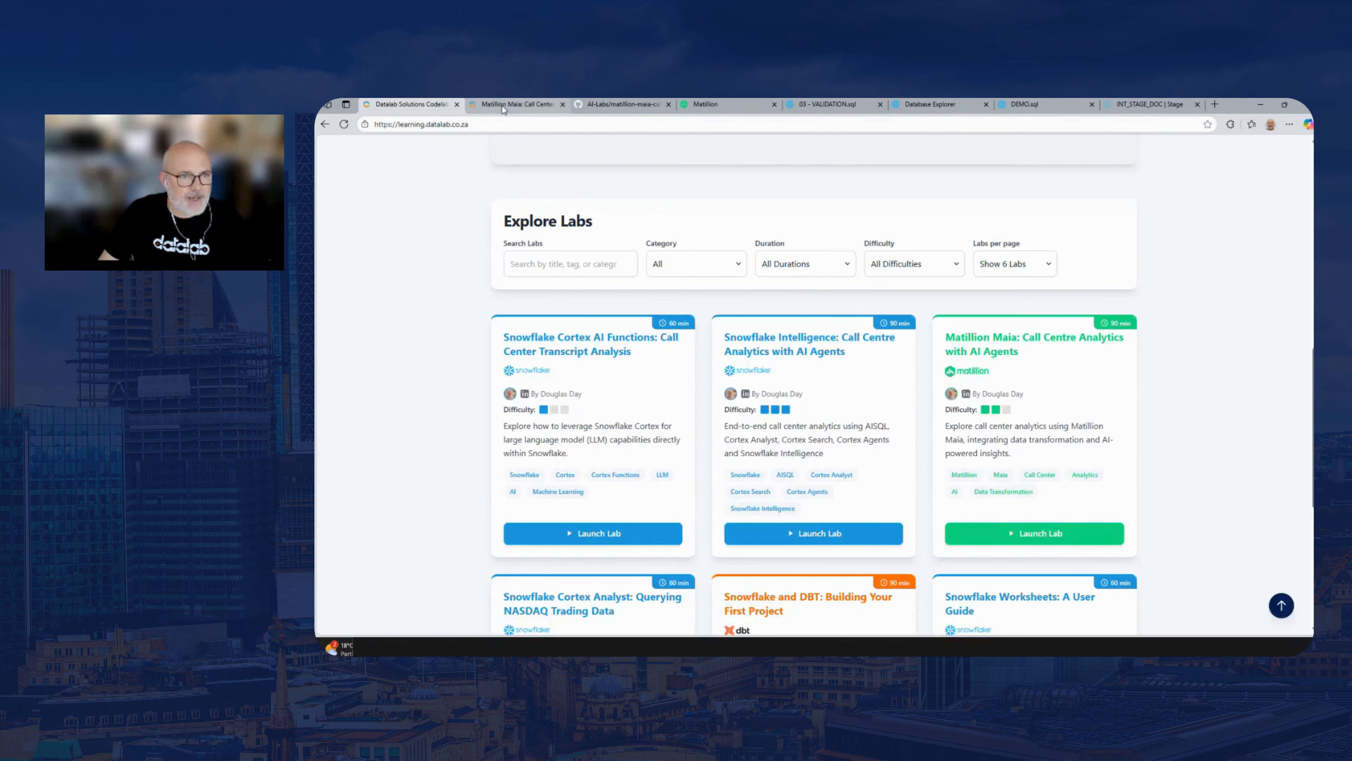
click(502, 106)
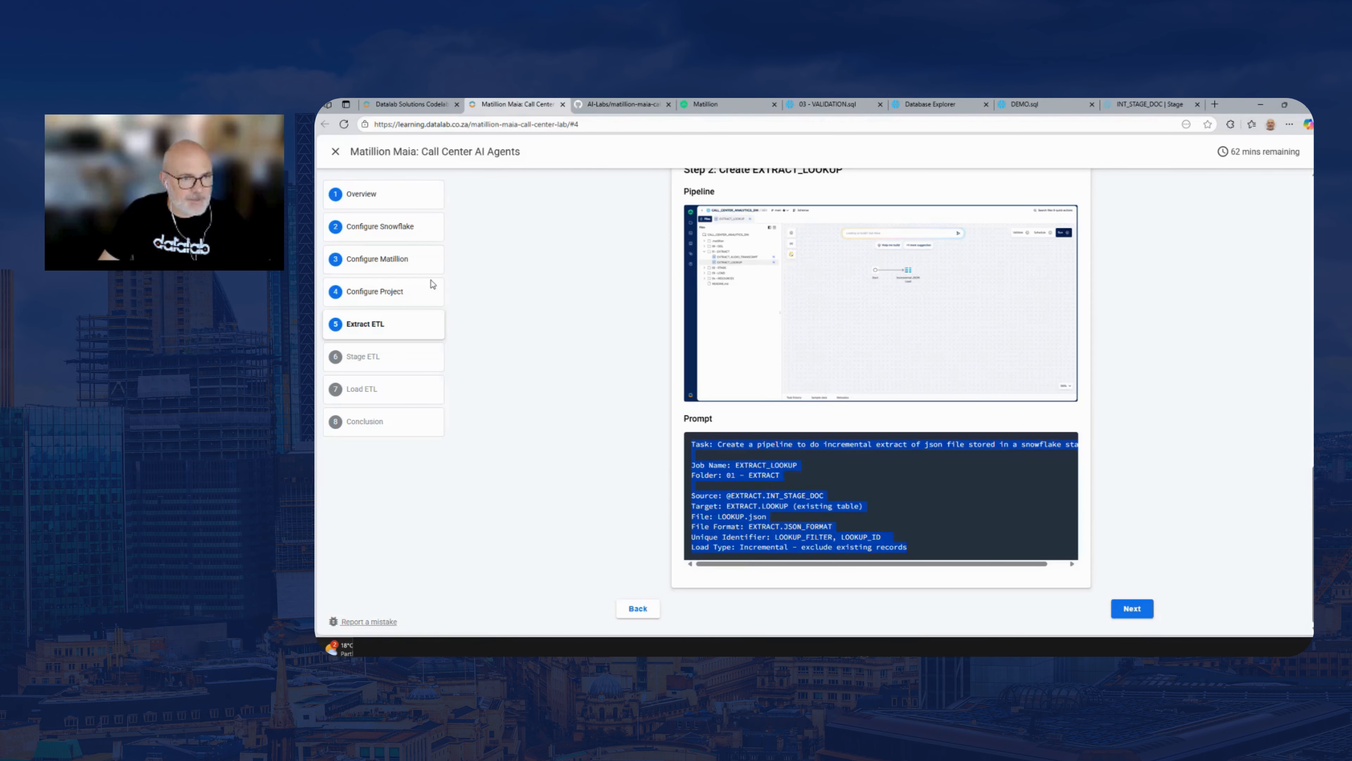
click(399, 361)
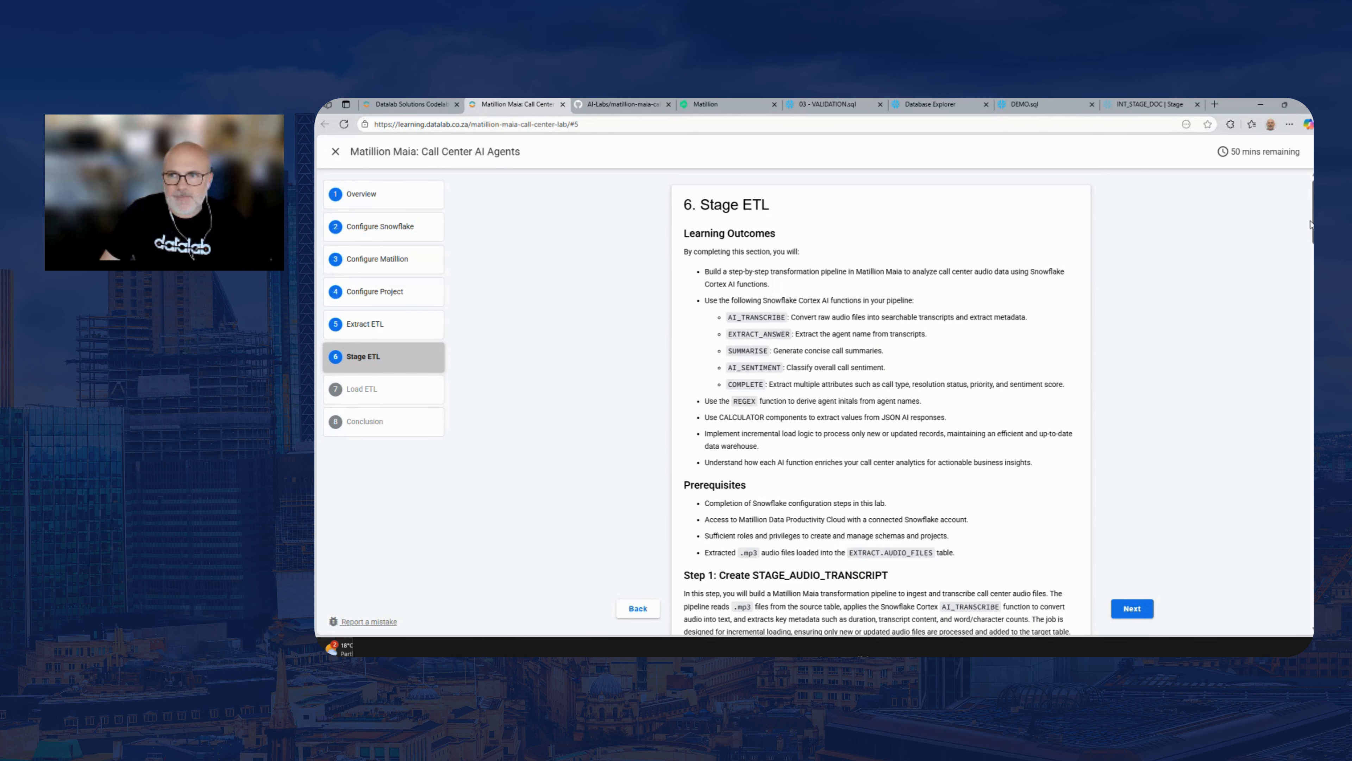
scroll(881, 405, down, 8)
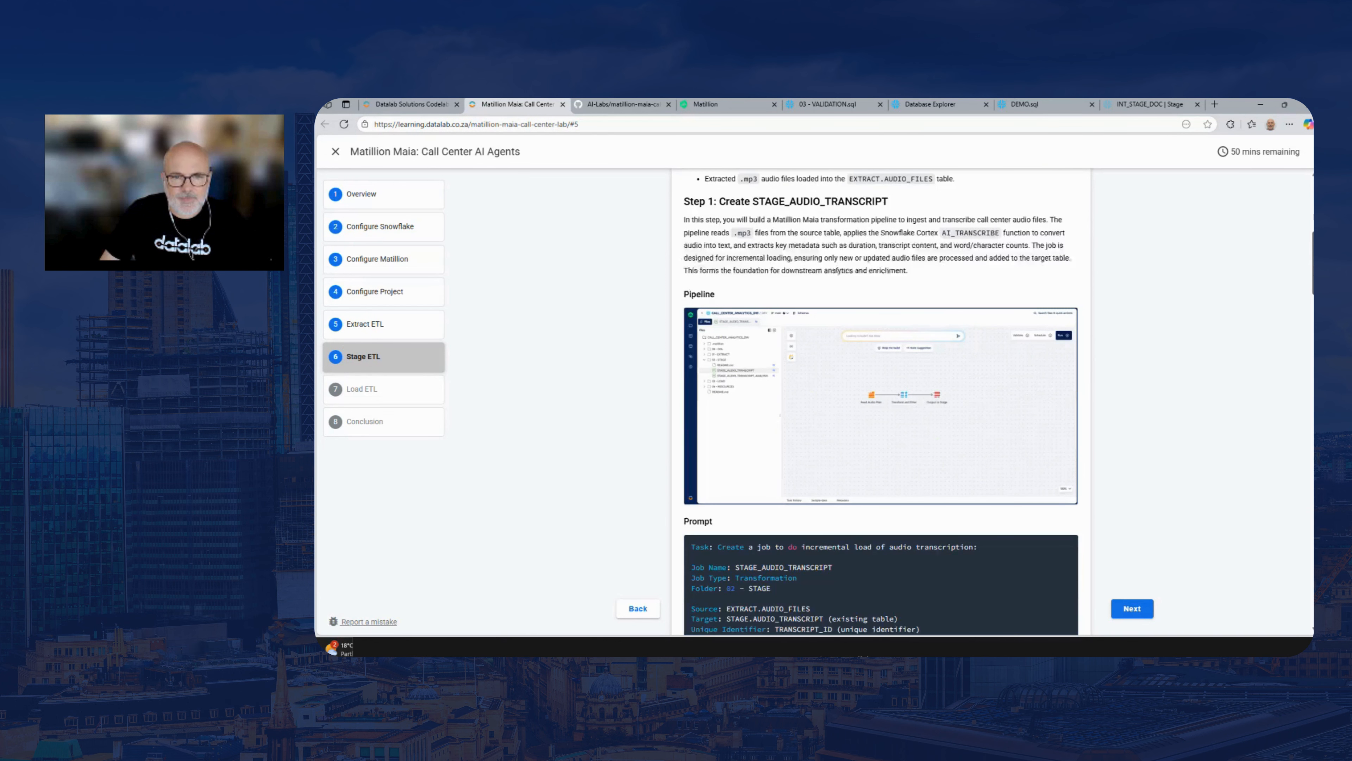
scroll(875, 502, down, 4)
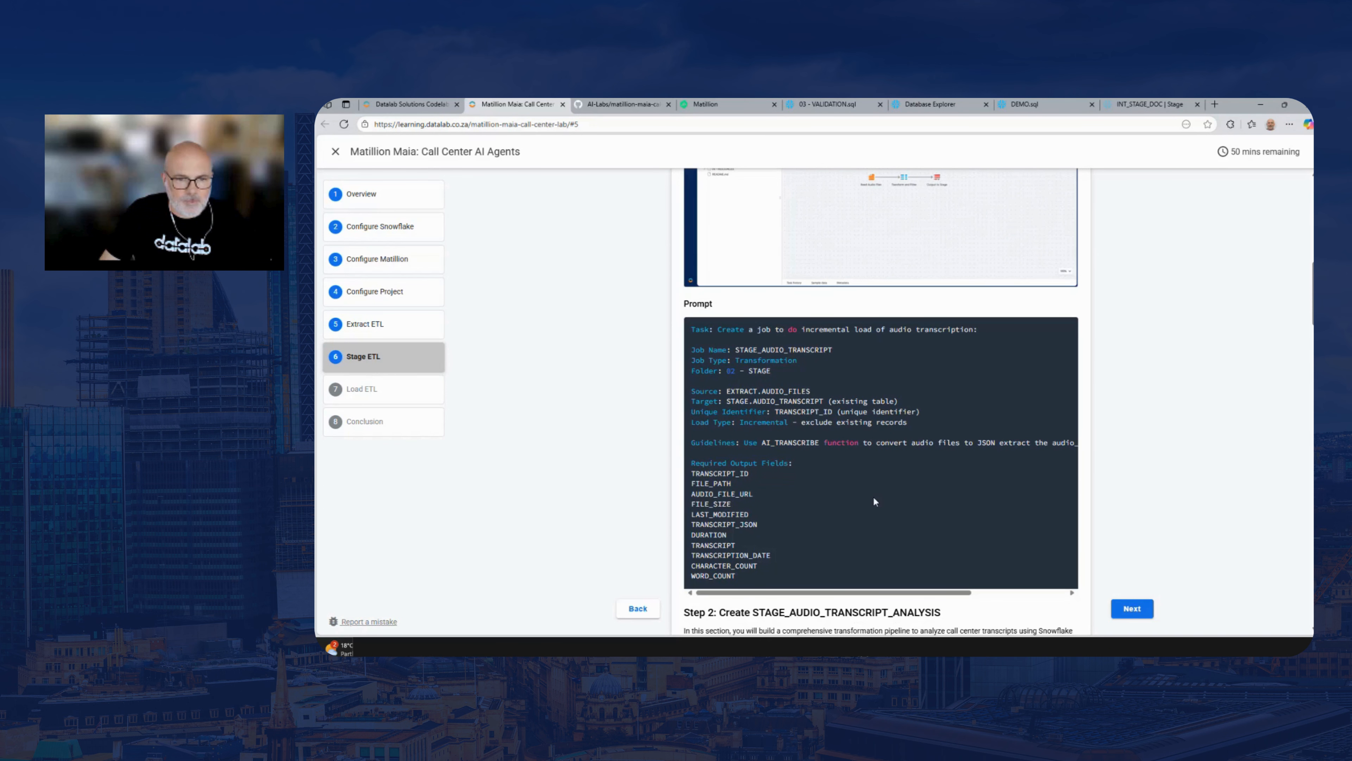
Copy the entire STAGE_AUDIO_TRANSCRIPT prompt, from the task line to the WORD_COUNT output field
drag(738, 580, 693, 334)
right_click(693, 334)
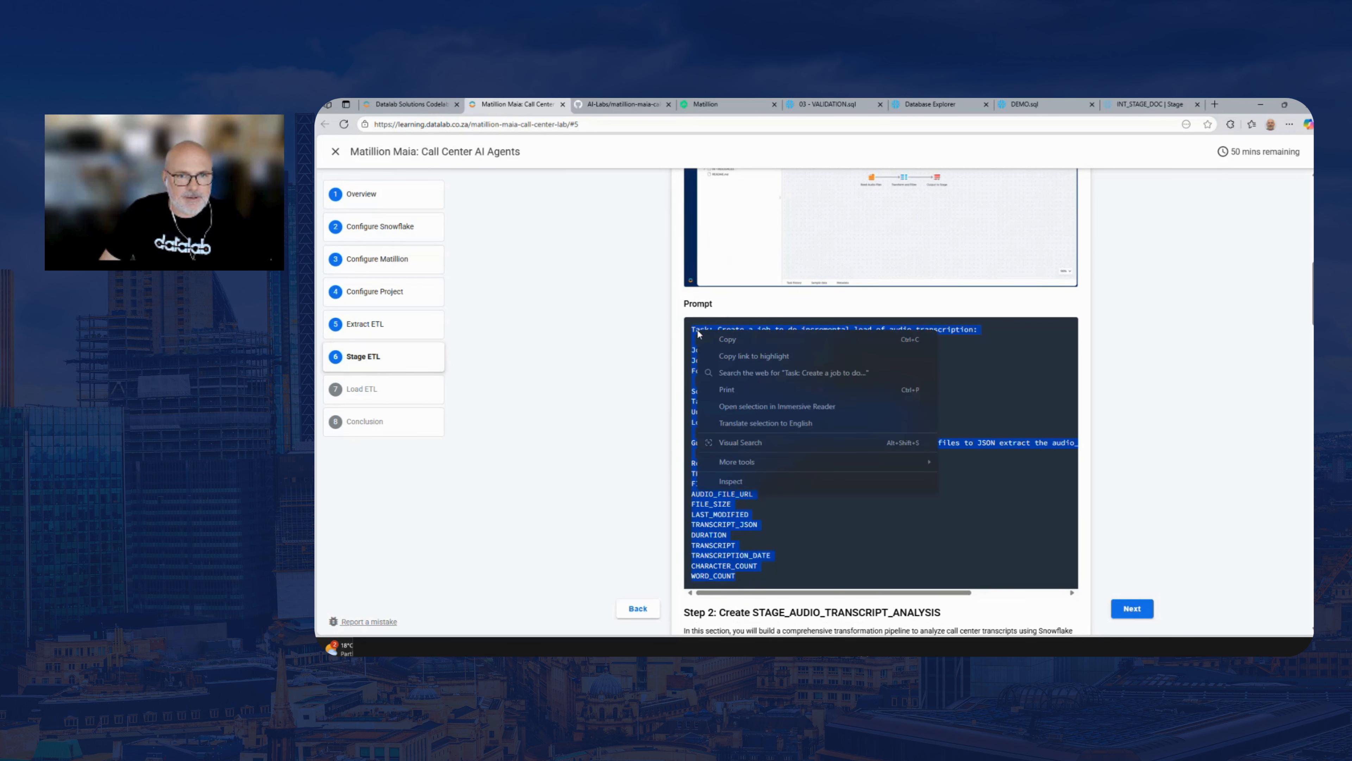
click(722, 346)
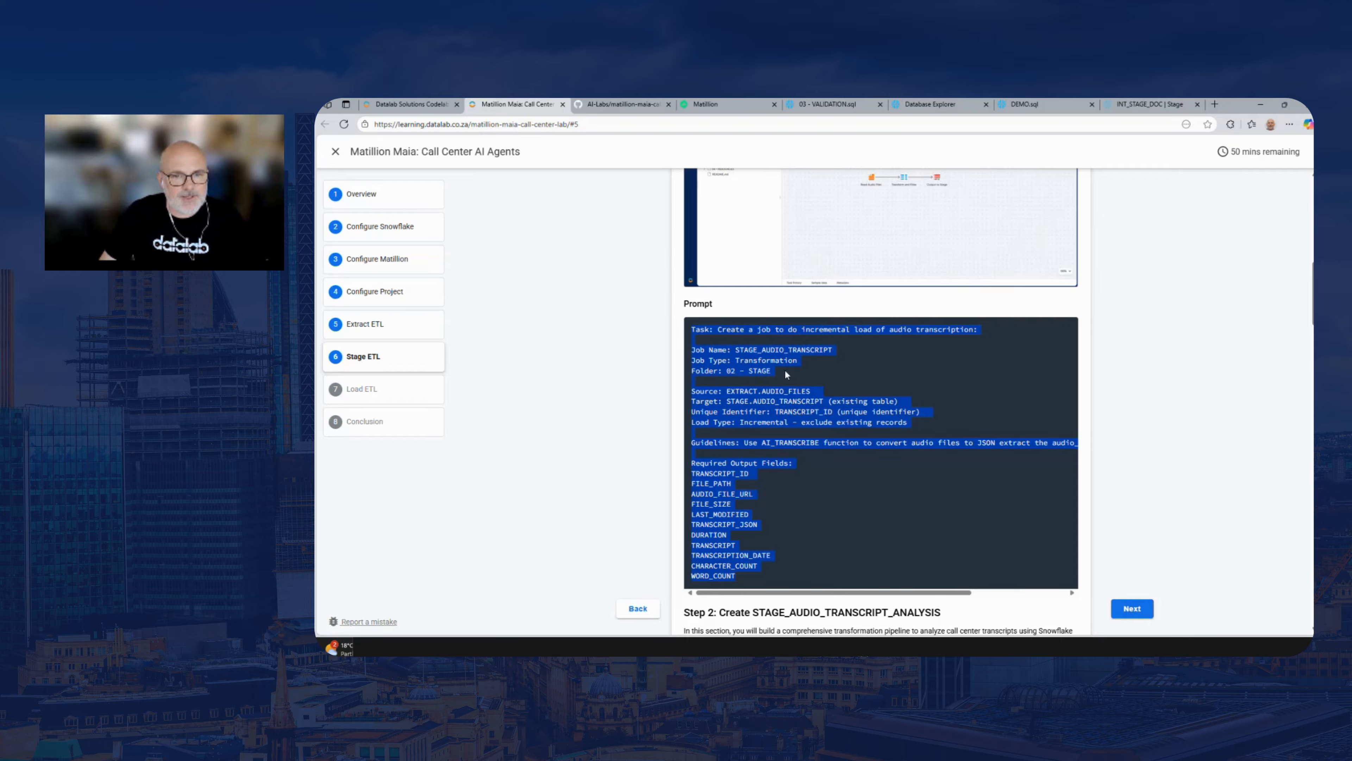
click(765, 437)
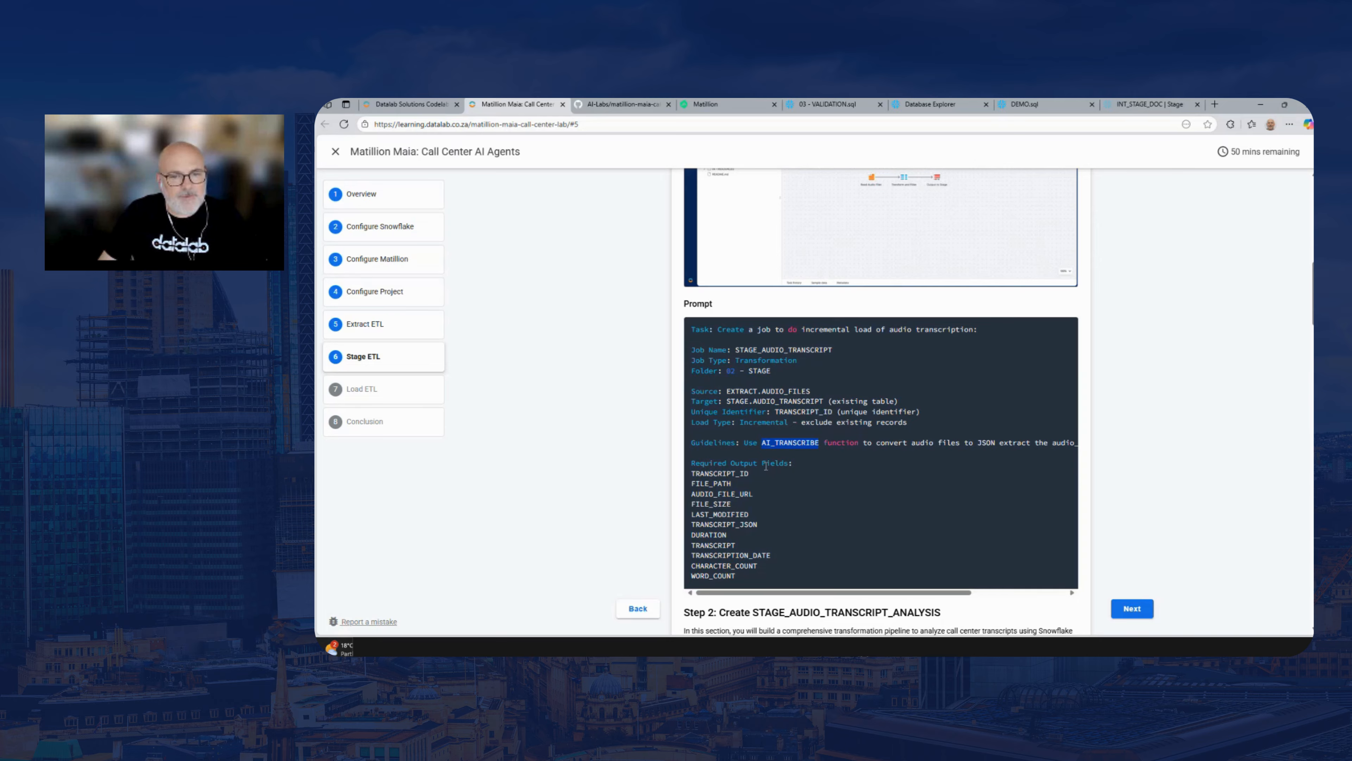
drag(741, 575, 692, 331)
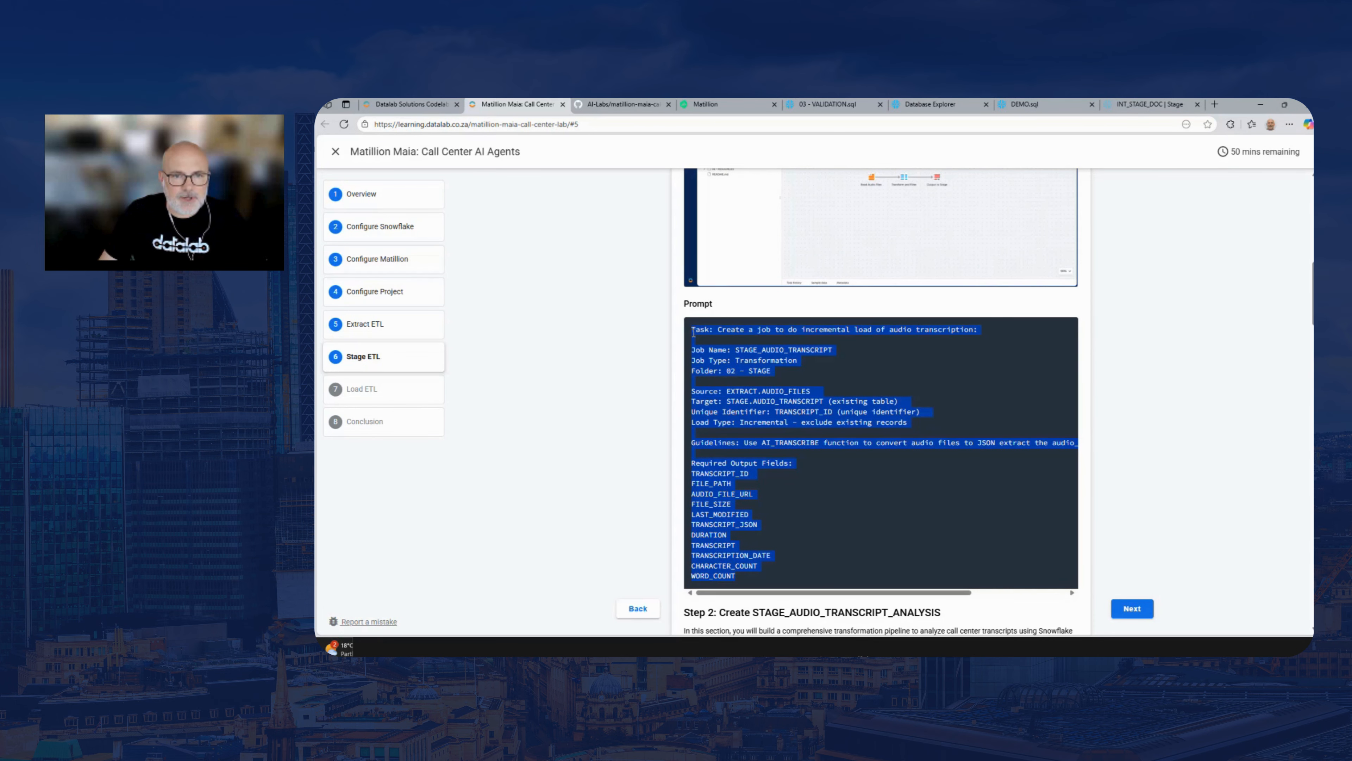
right_click(711, 326)
click(732, 343)
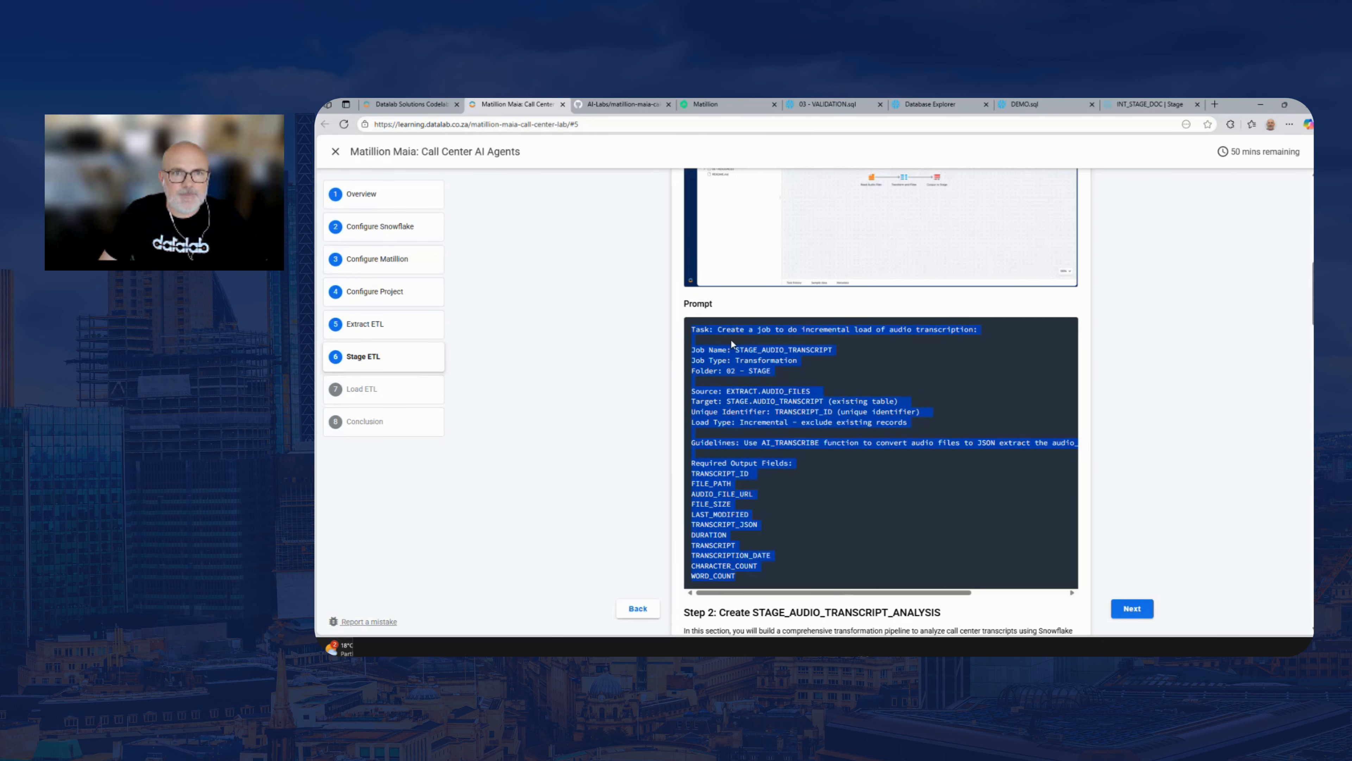
Switch to Matillion, close the EXTRACT_AUDIO_TRANSCRIPT and EXTRACT_LOOKUP pipelines, and shrink the task history area to reveal more of the project files
click(718, 105)
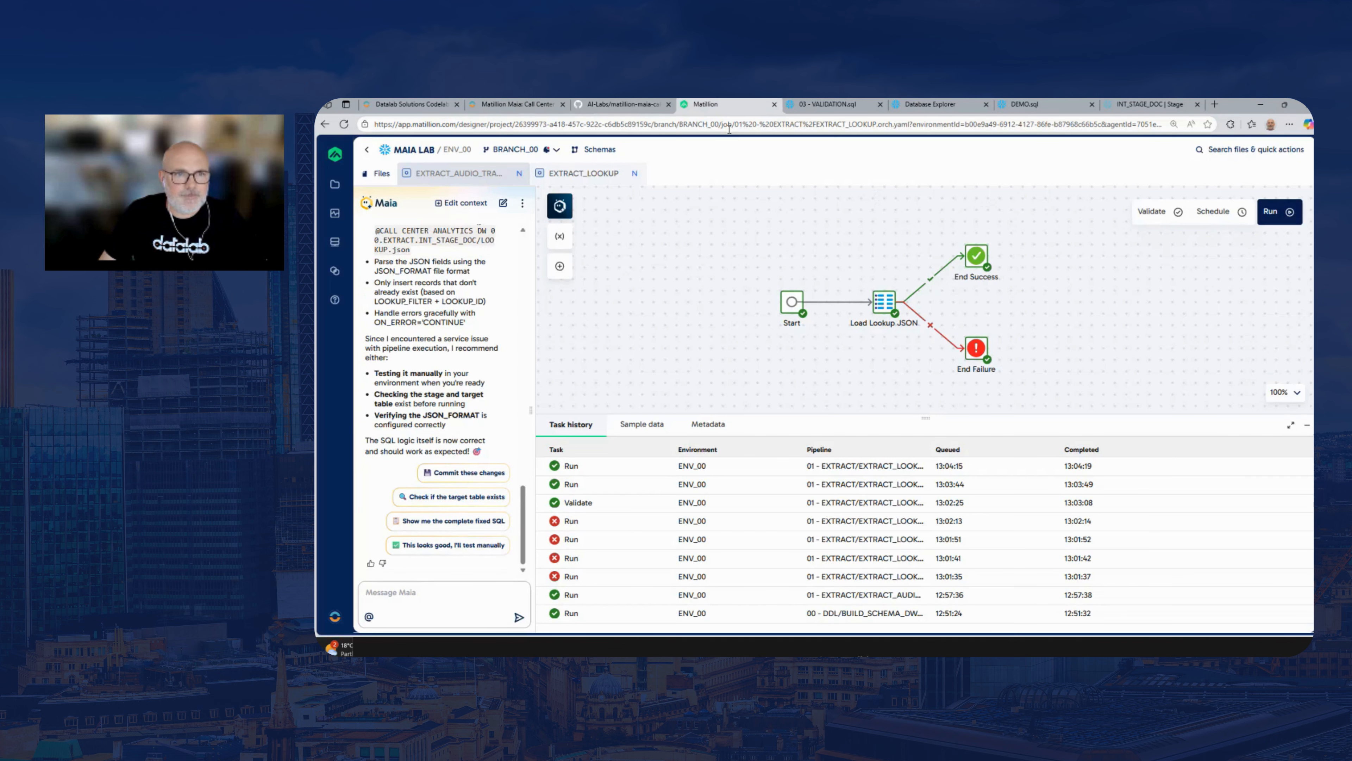
click(521, 175)
click(503, 174)
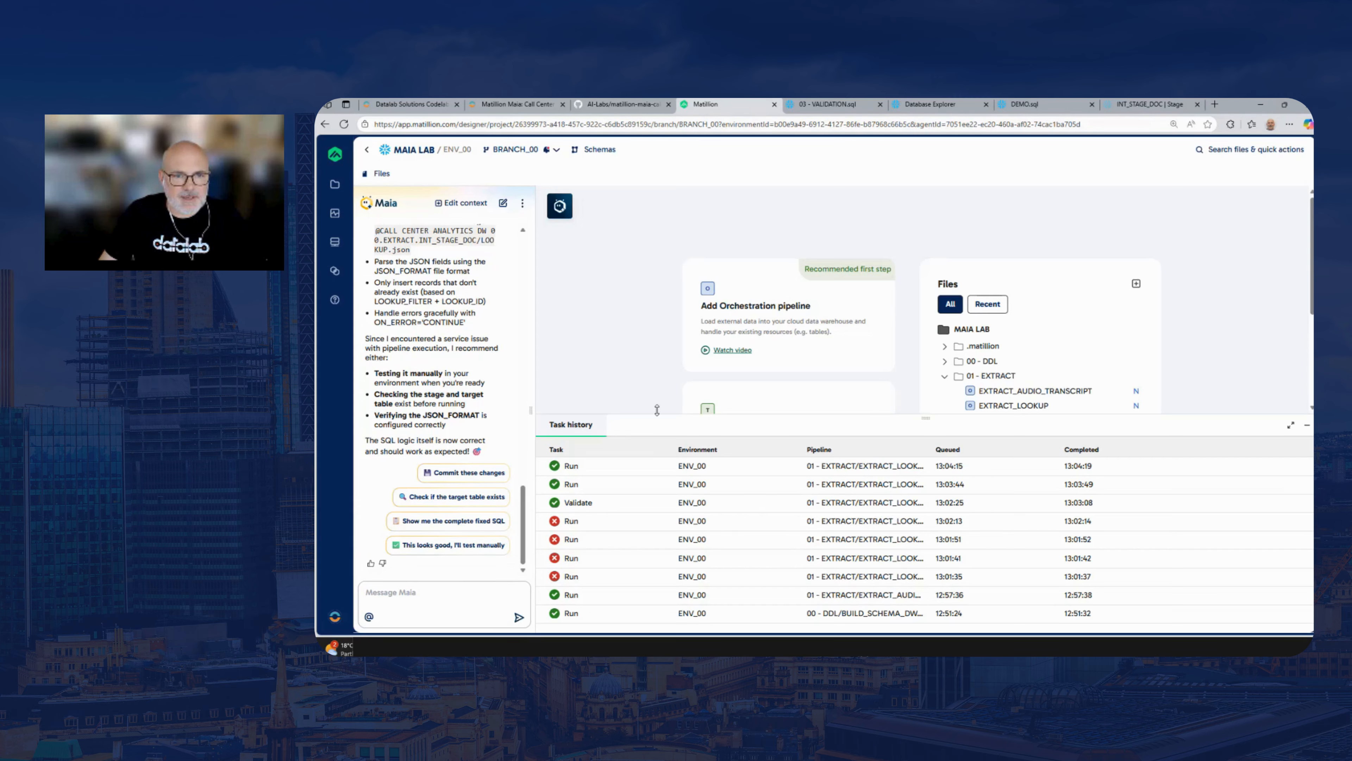
drag(657, 409, 657, 492)
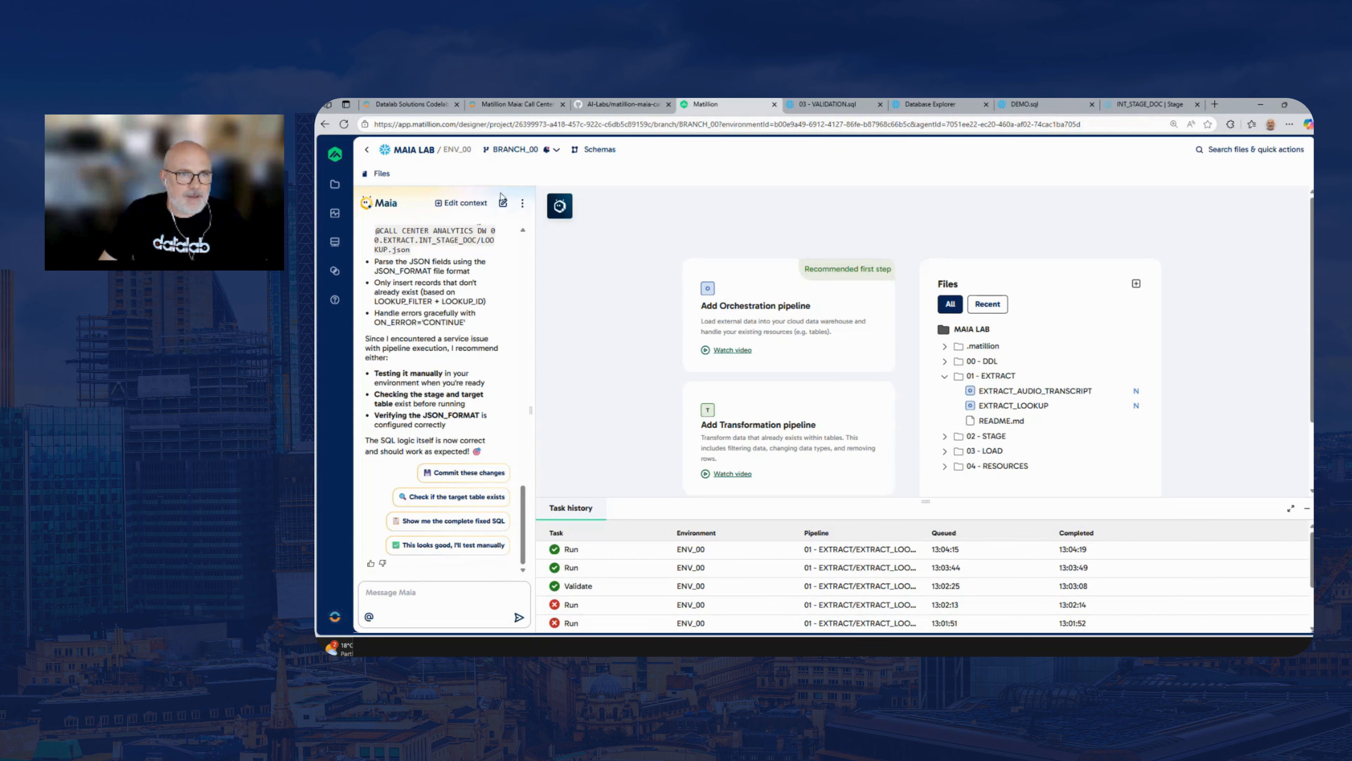
Start a new Maia conversation and submit the copied STAGE_AUDIO_TRANSCRIPT prompt
click(504, 206)
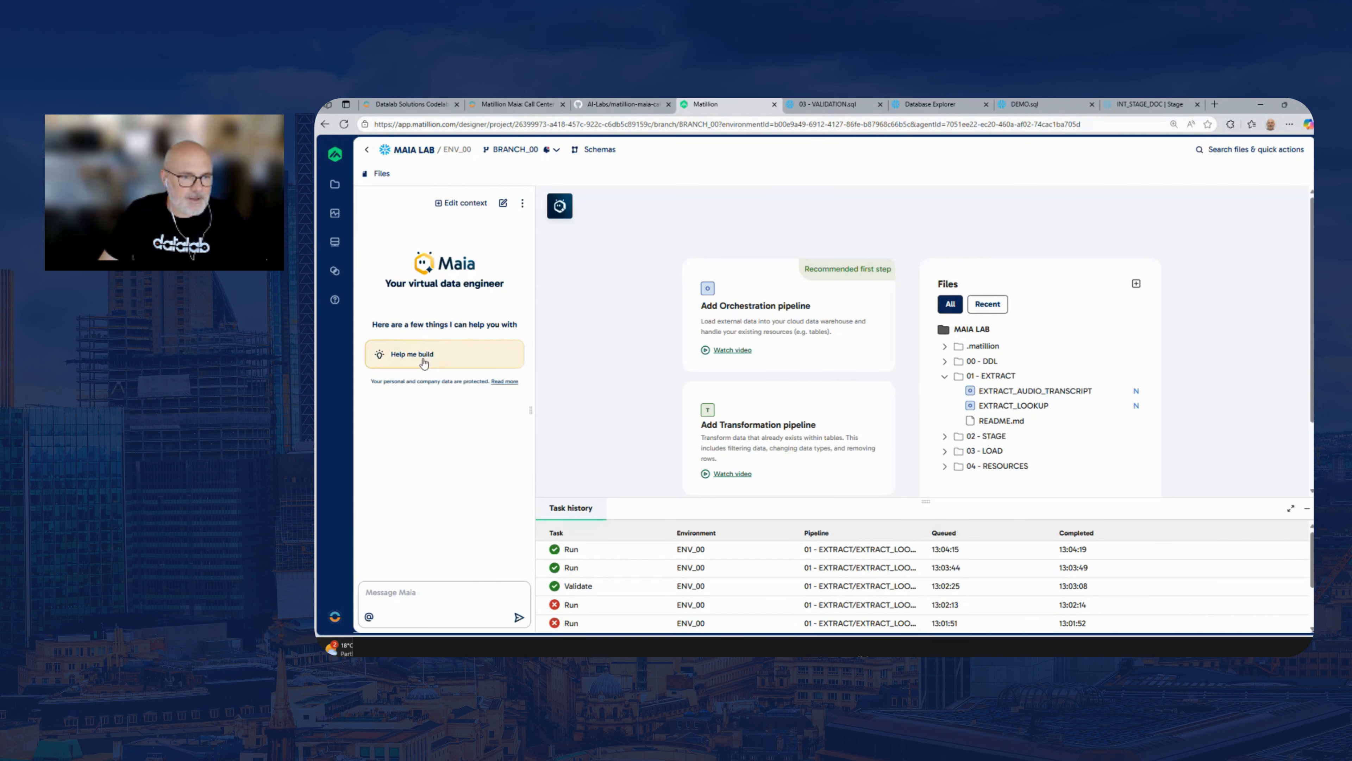
click(429, 593)
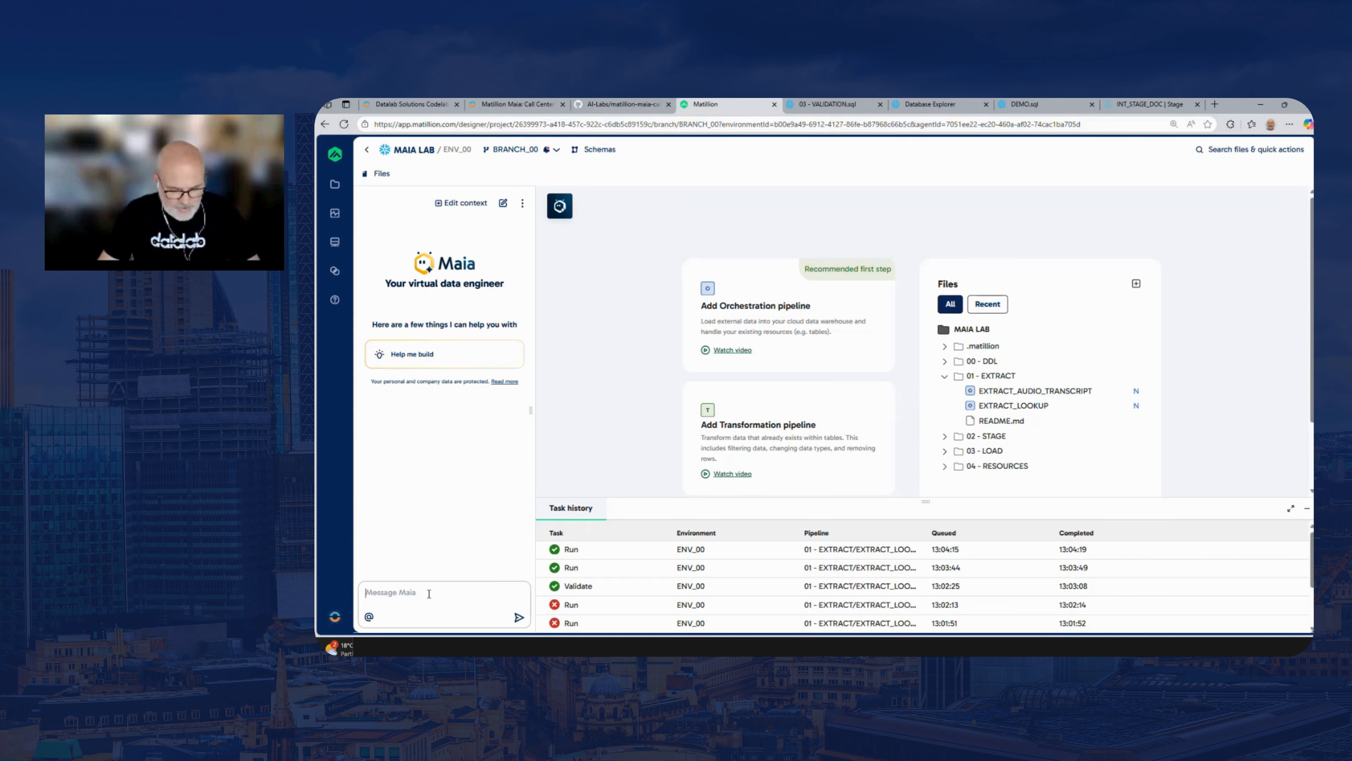
key(ctrl+v)
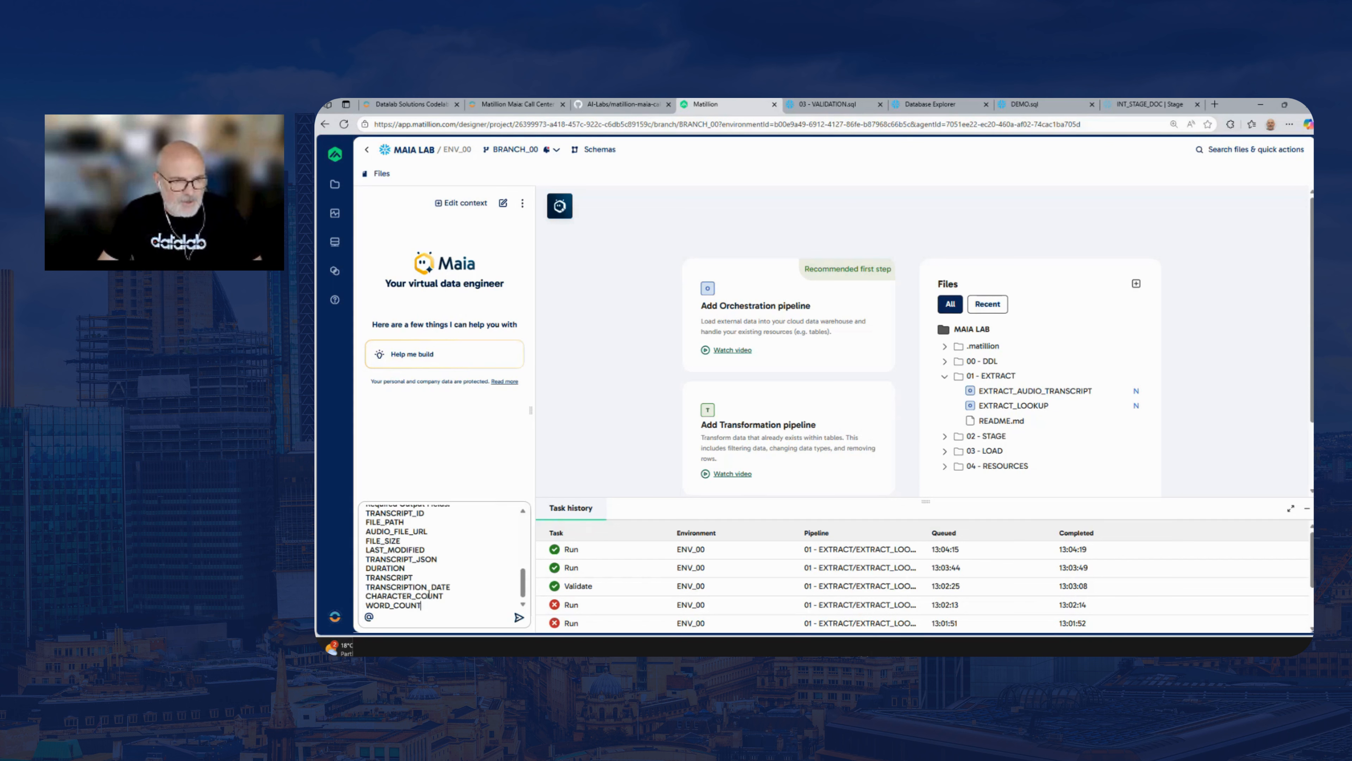
click(516, 619)
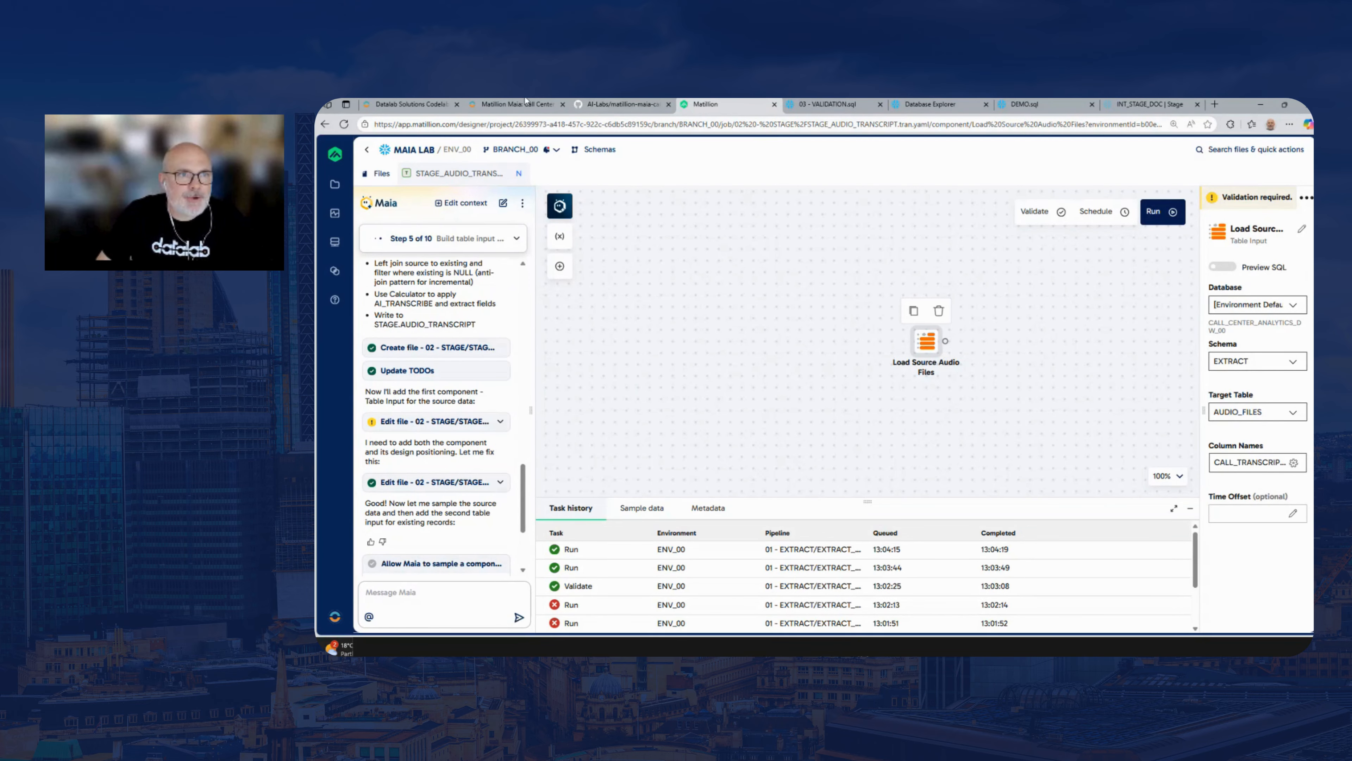
Return to the Matillion Maia lab guide and highlight "incremental load" in the task line of the STAGE_AUDIO_TRANSCRIPT prompt
click(404, 105)
click(514, 104)
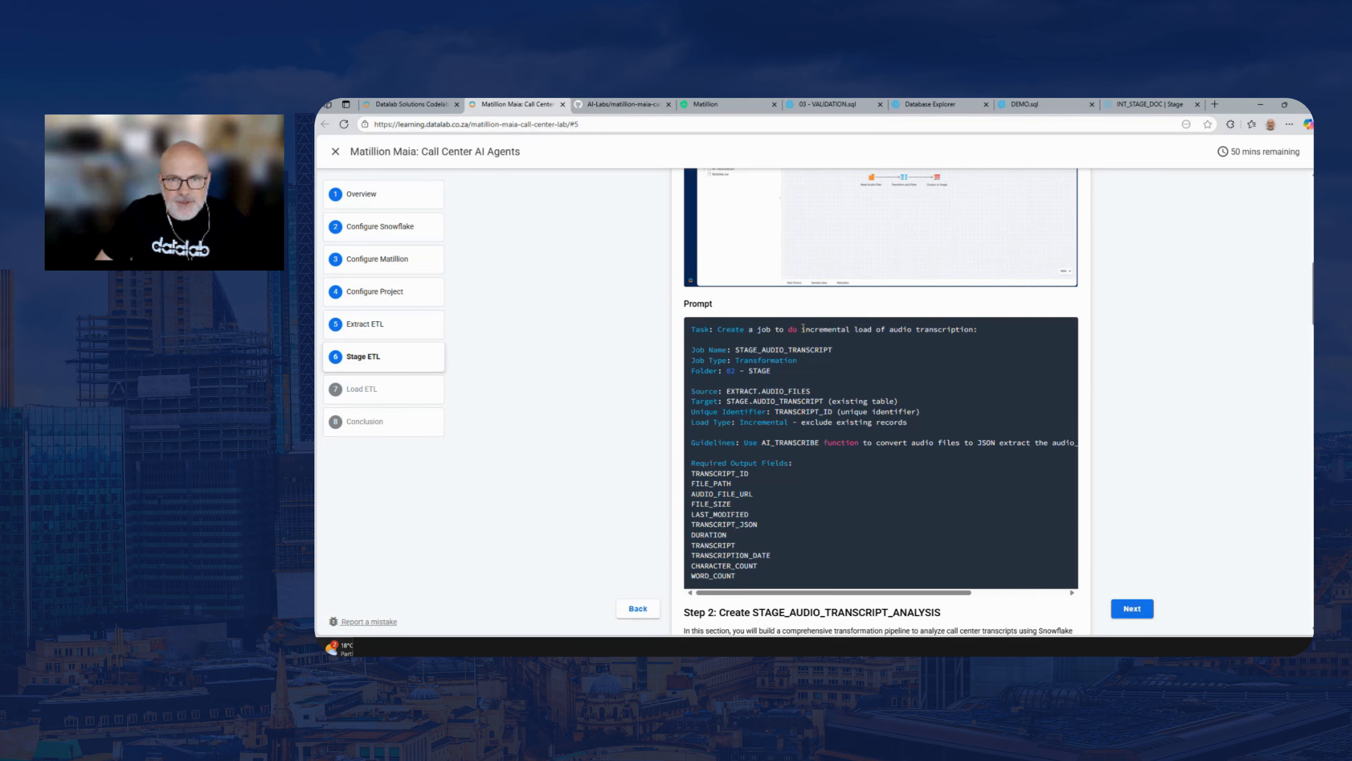
drag(844, 329, 871, 329)
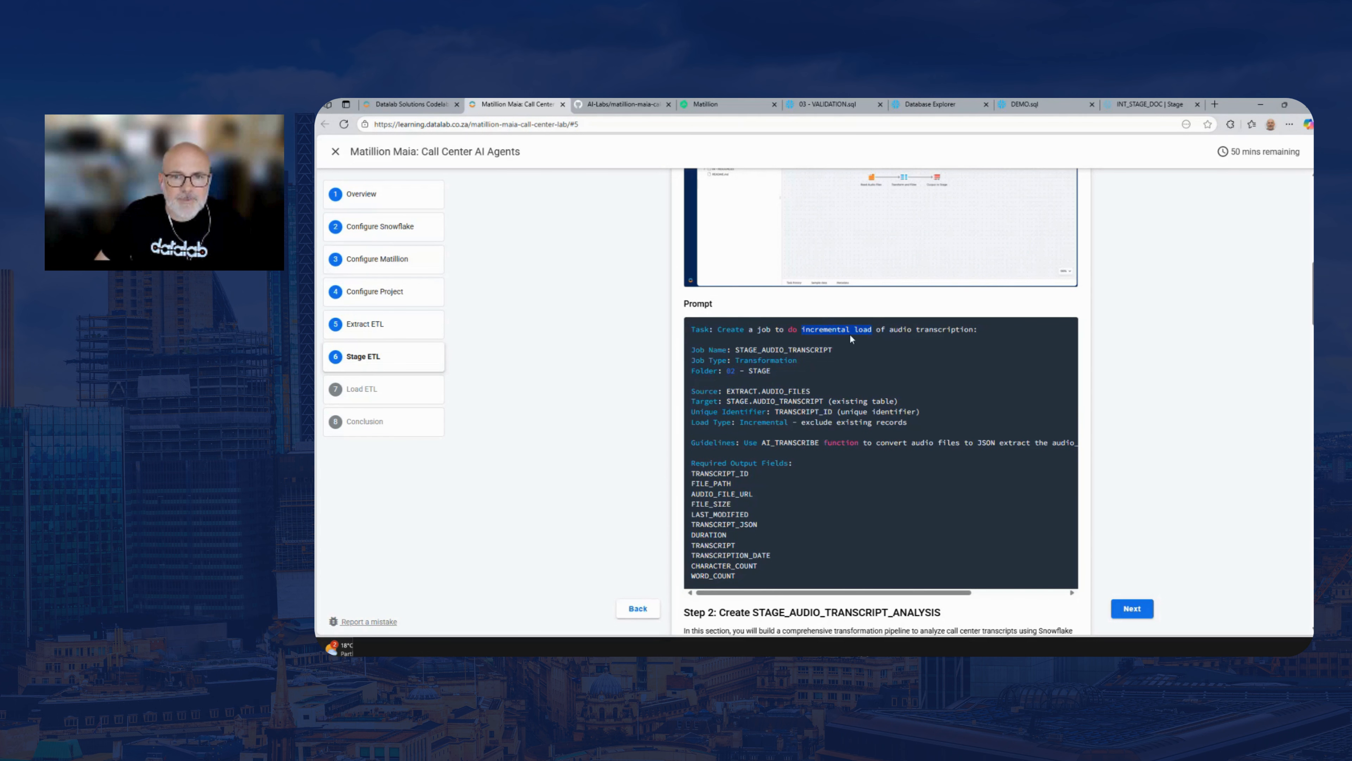
Switch back to Matillion and grant Maia session-wide permission to sample the output of the Load Source Audio Files component
click(735, 104)
drag(830, 319, 708, 284)
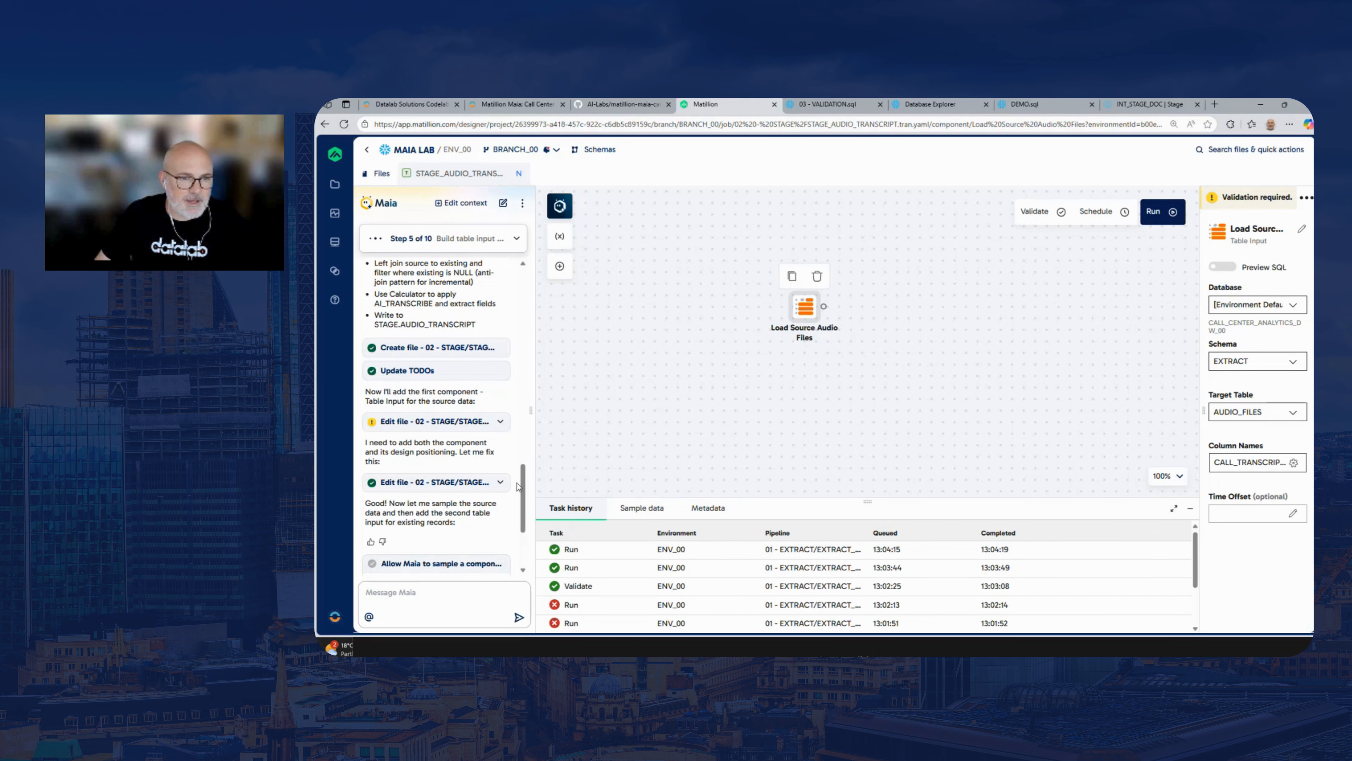
scroll(523, 513, down, 1)
scroll(523, 513, down, 3)
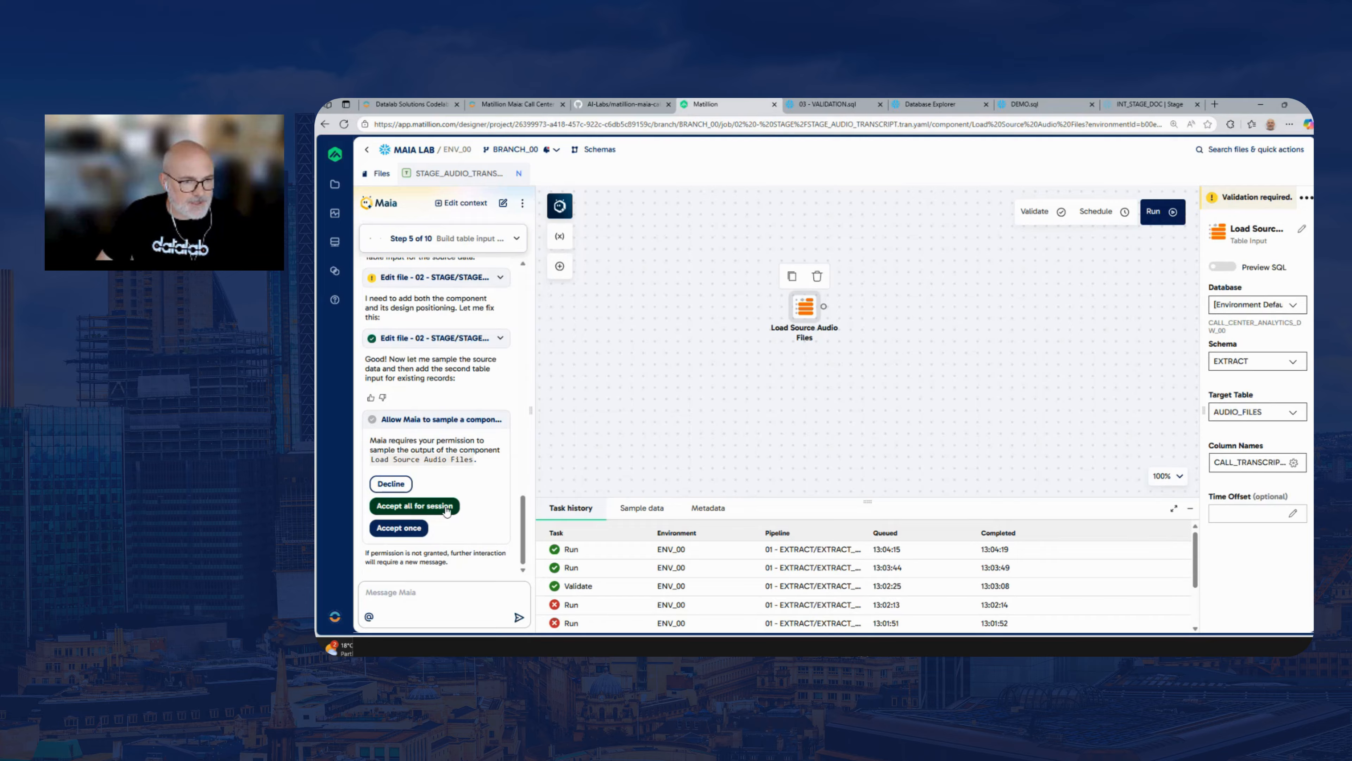
click(413, 506)
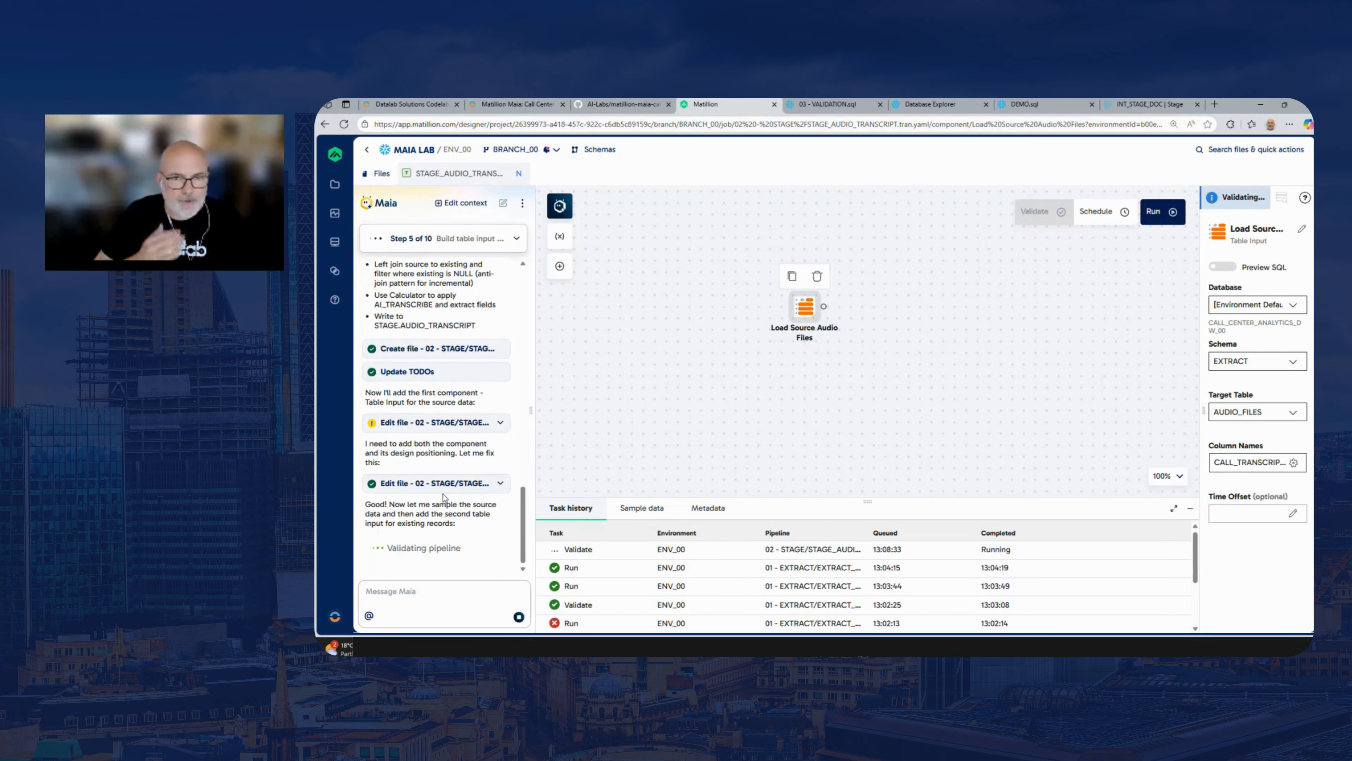
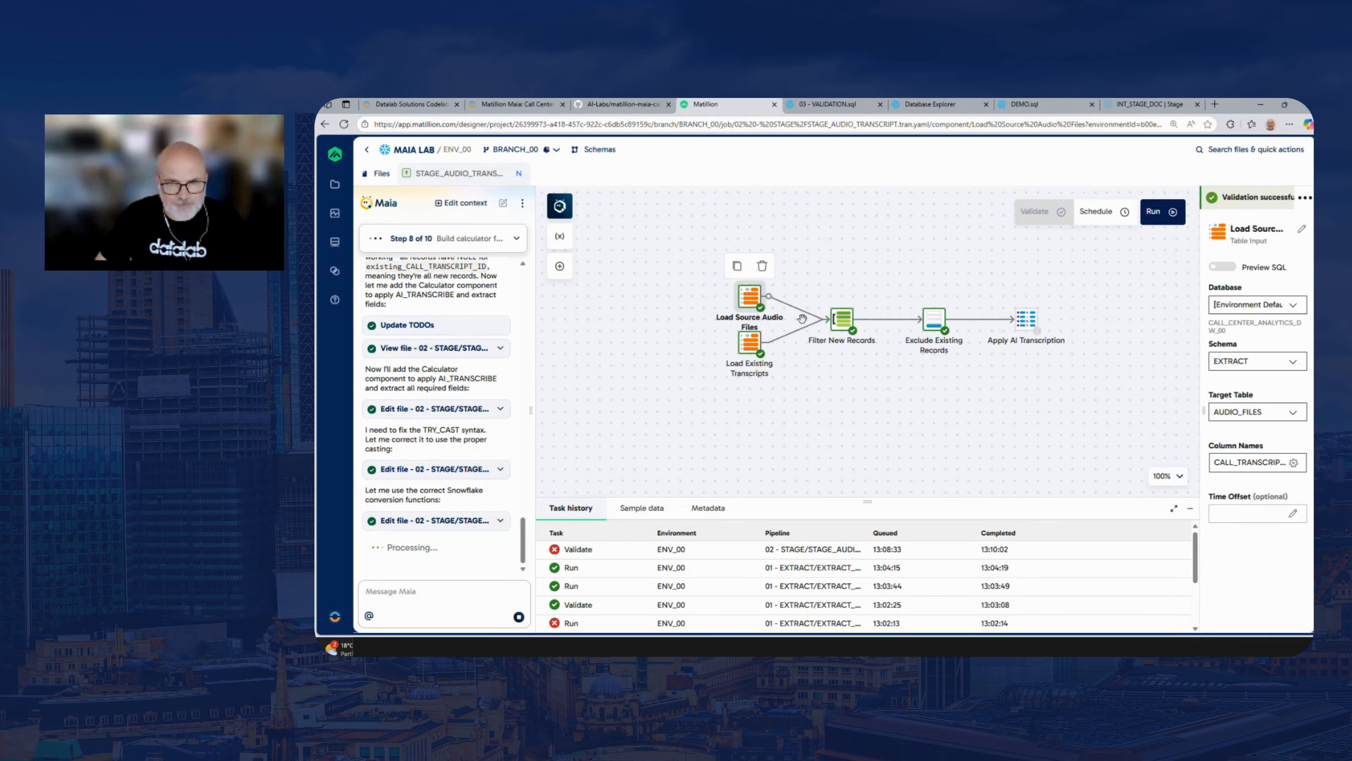
Widen the component properties area and inspect the target table options and selected column names of Load Source Audio Files
click(741, 349)
click(749, 294)
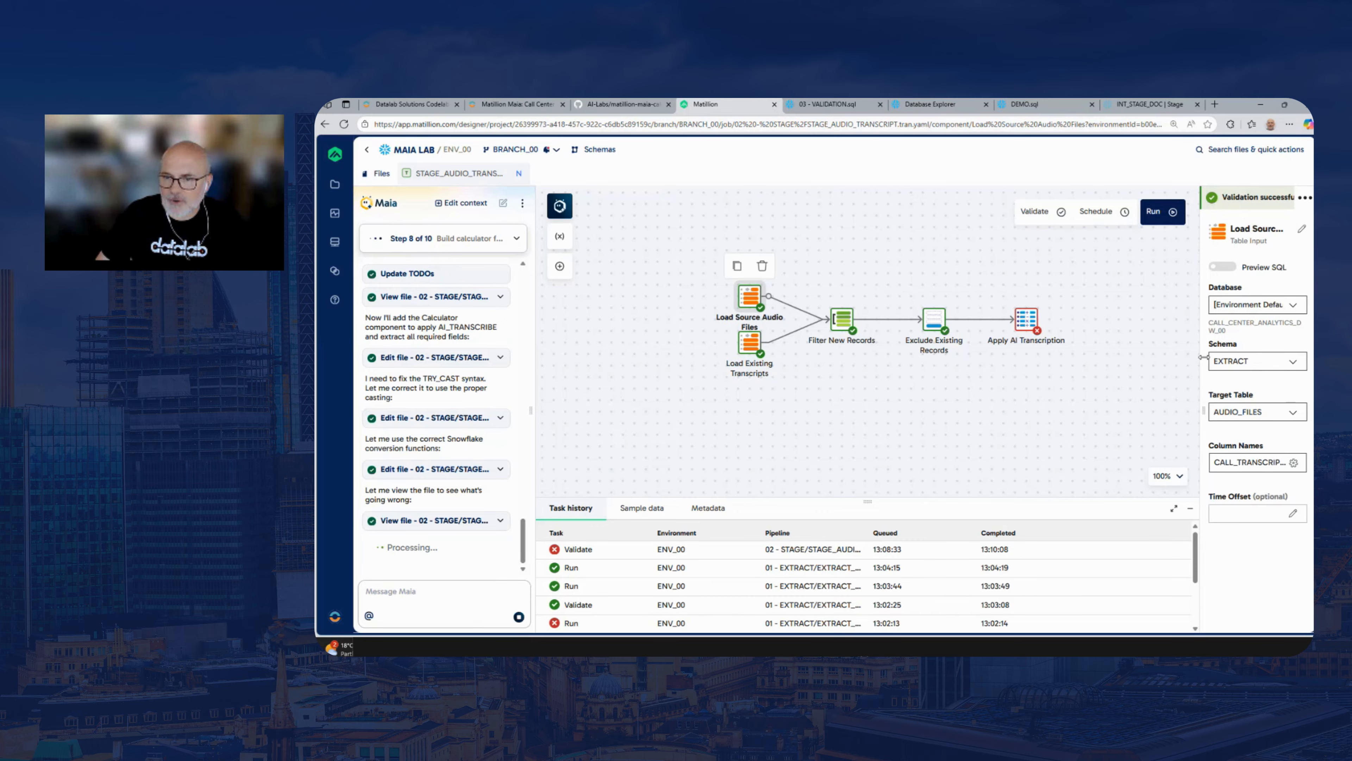
drag(1198, 350, 1063, 352)
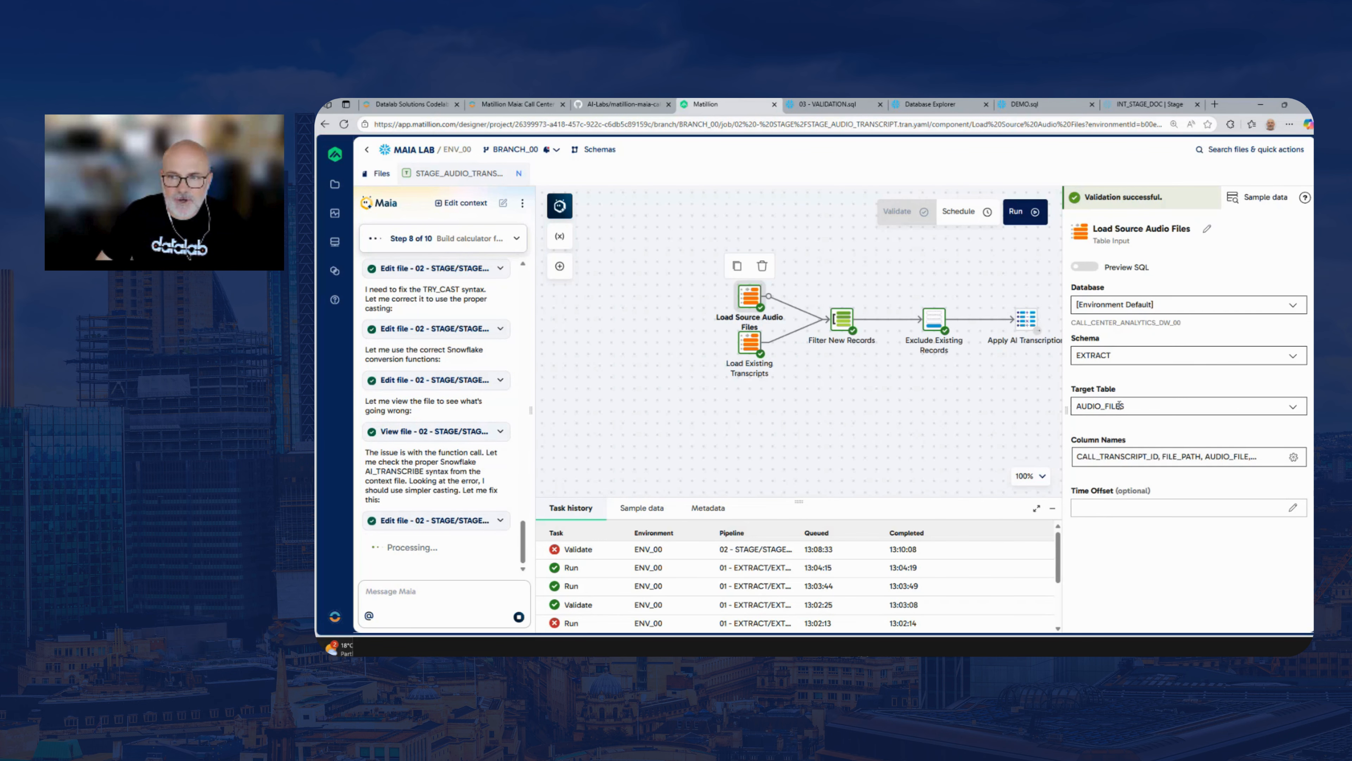
click(1293, 408)
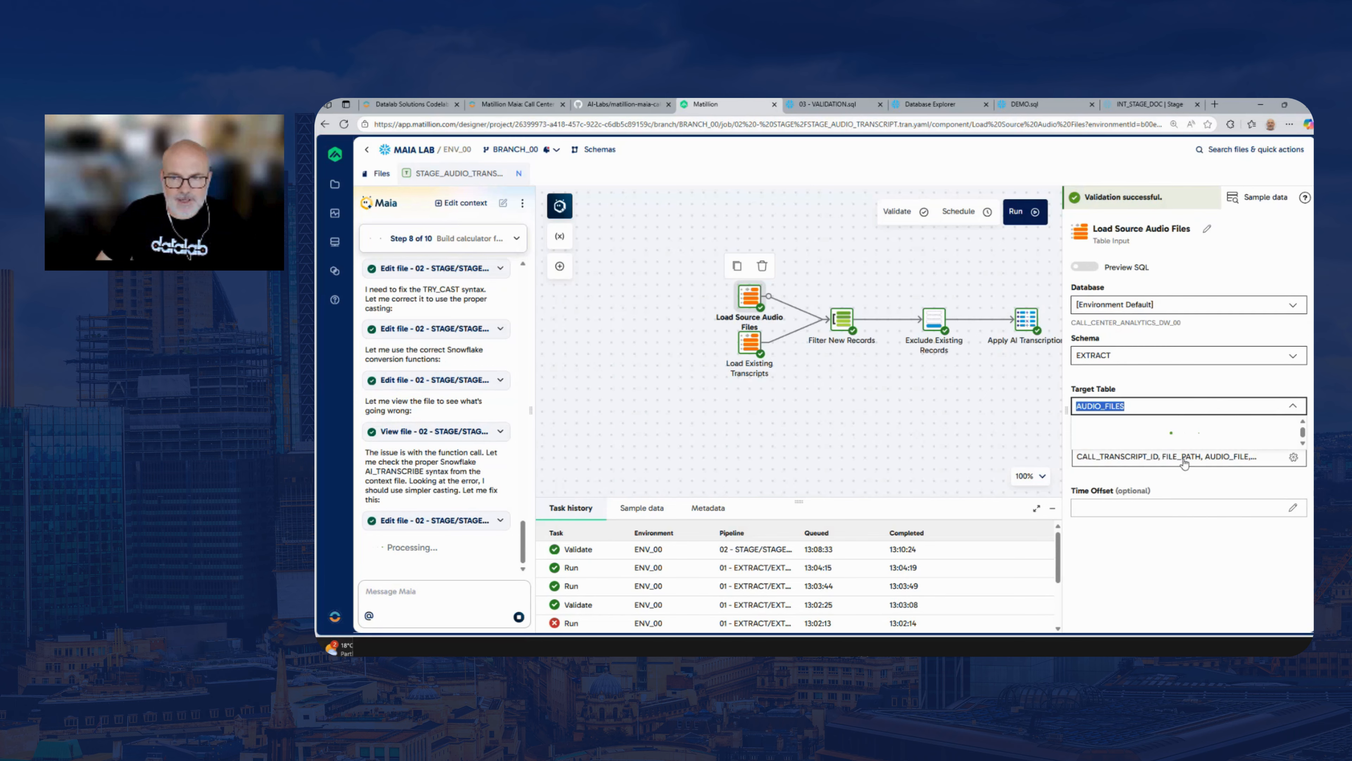
click(1188, 387)
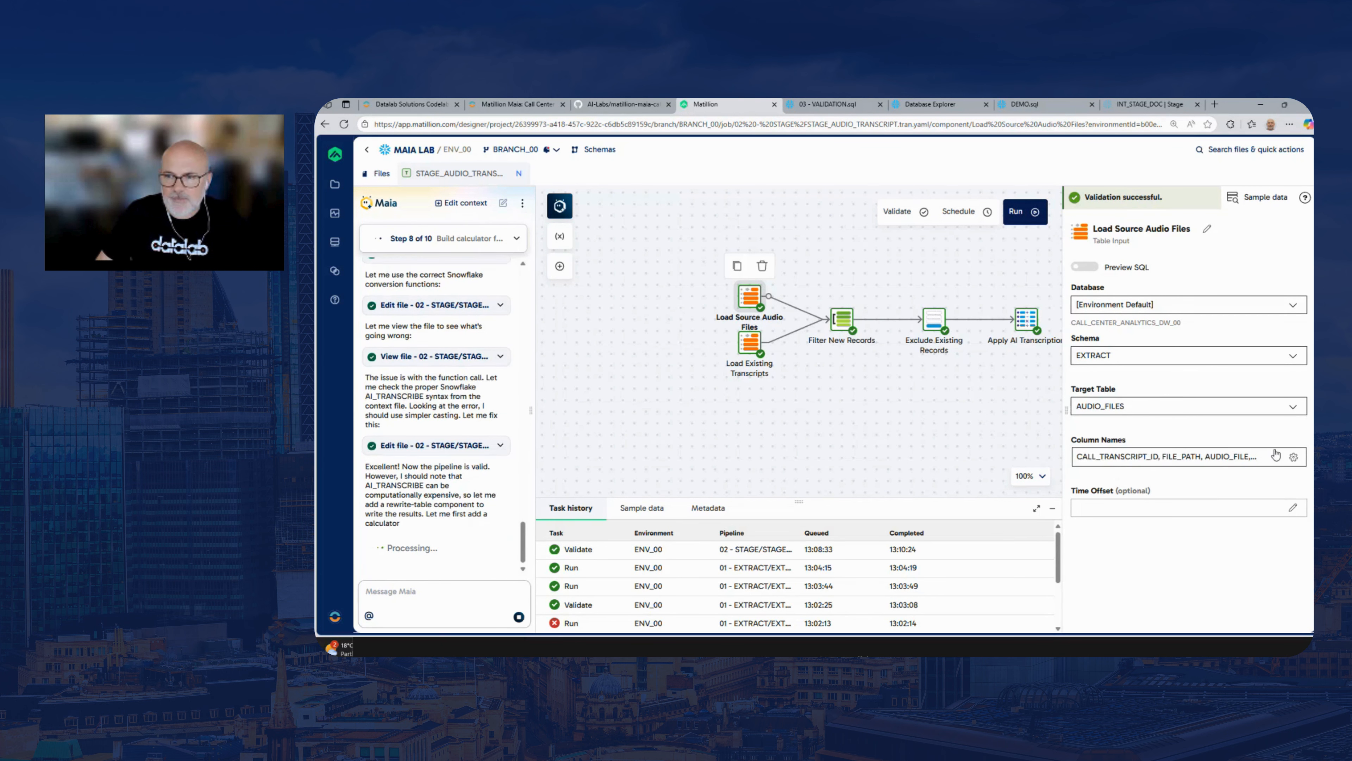
click(1294, 457)
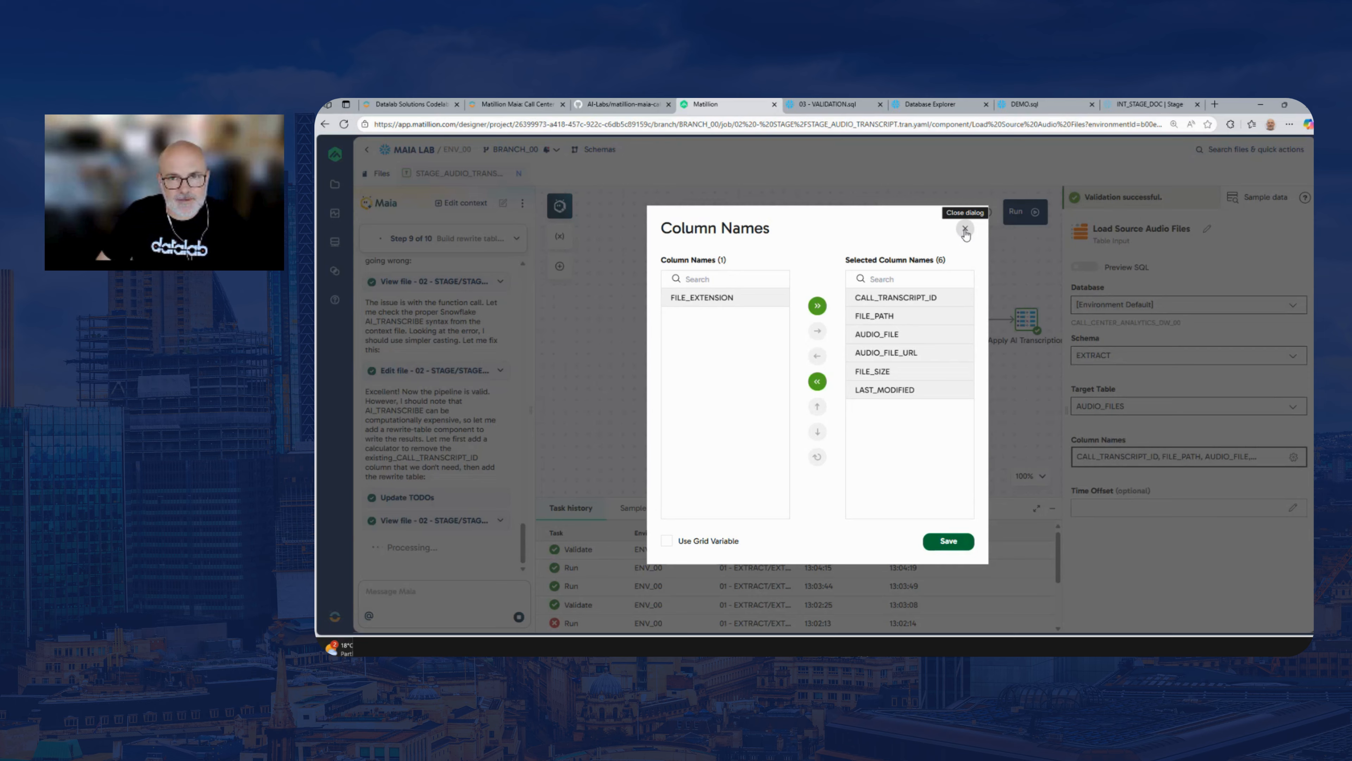
click(965, 230)
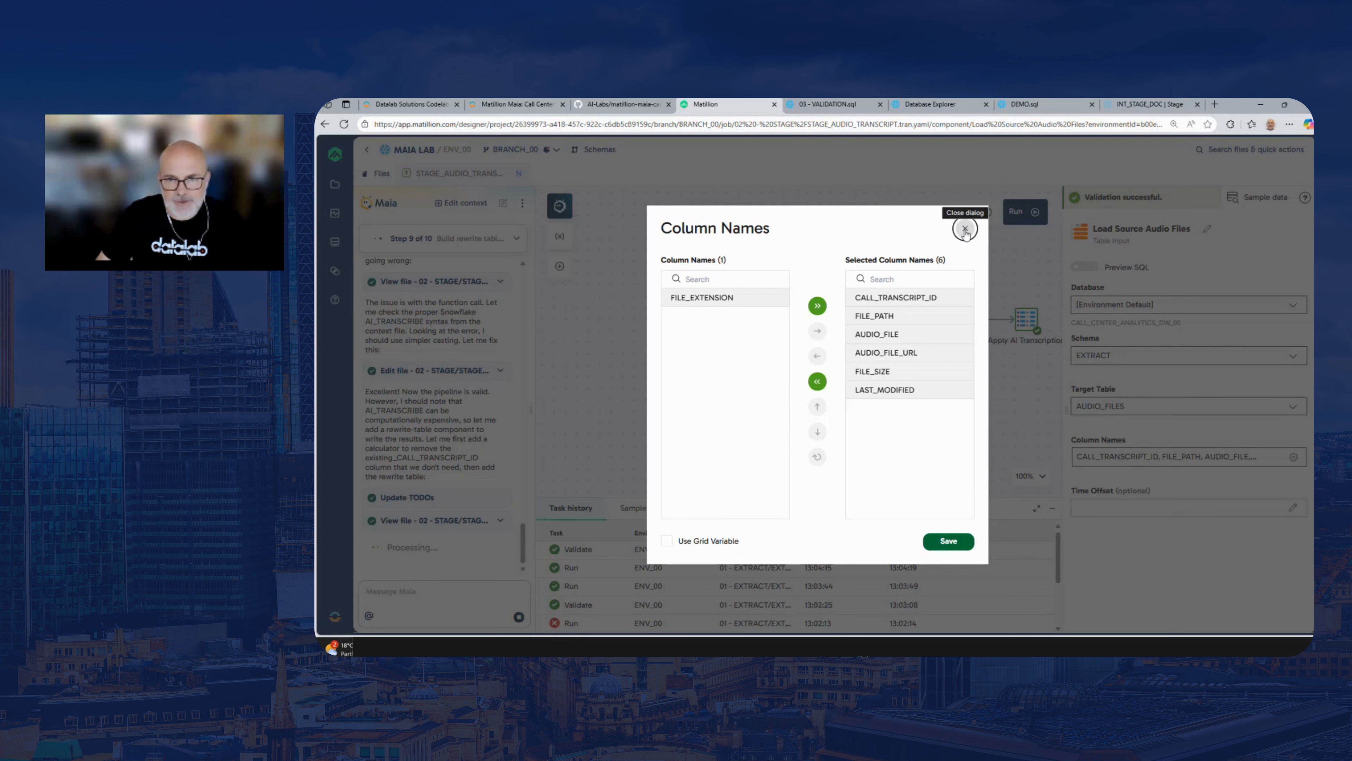
click(966, 229)
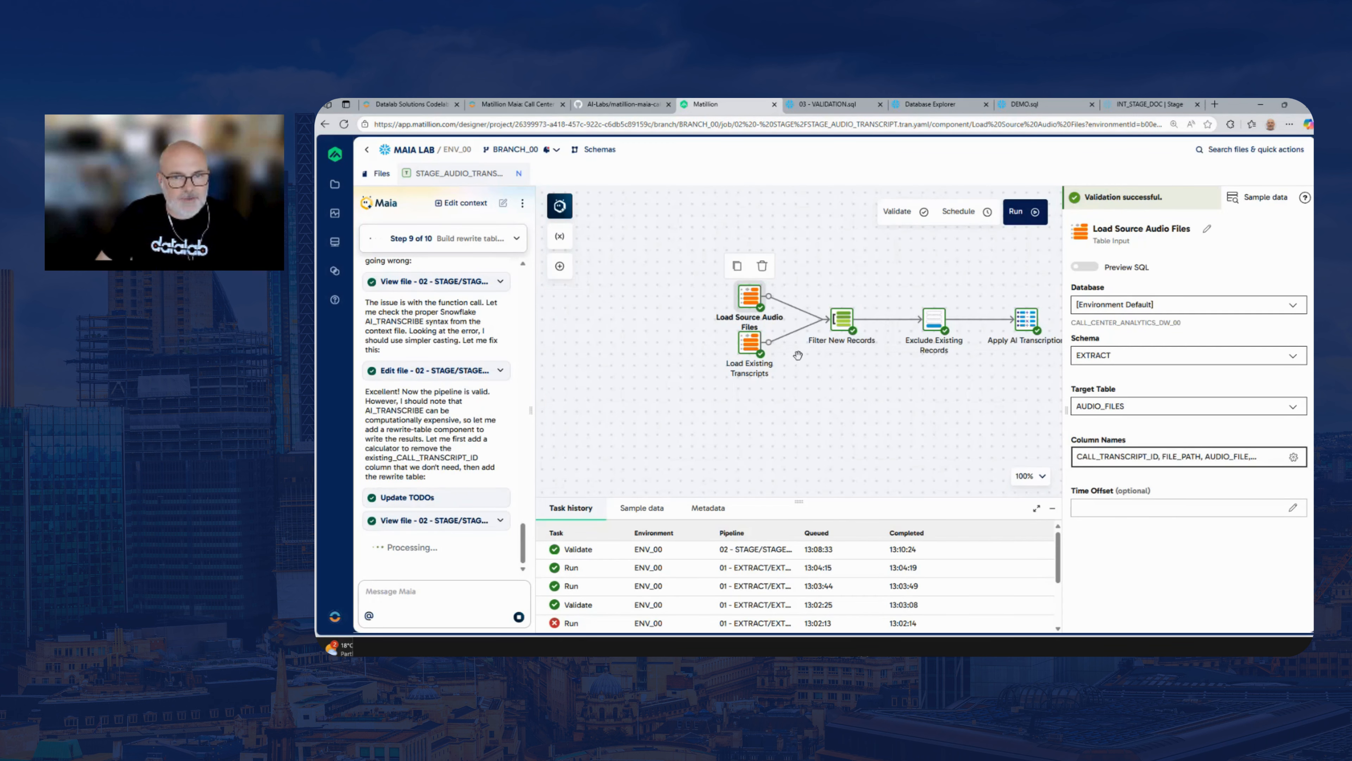
Inspect the settings of the Load Existing Transcripts, Filter New Records and Exclude Existing Records components
drag(838, 429, 759, 428)
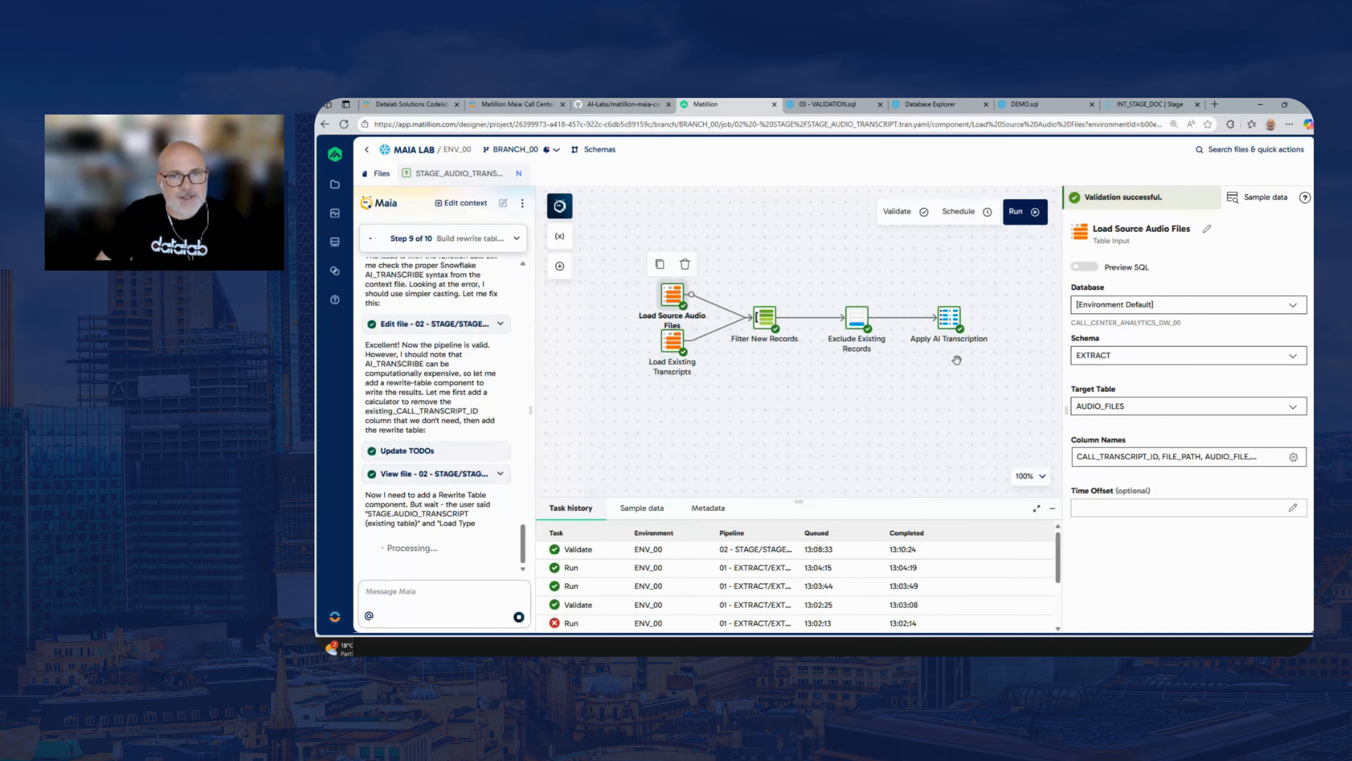
drag(844, 284, 853, 310)
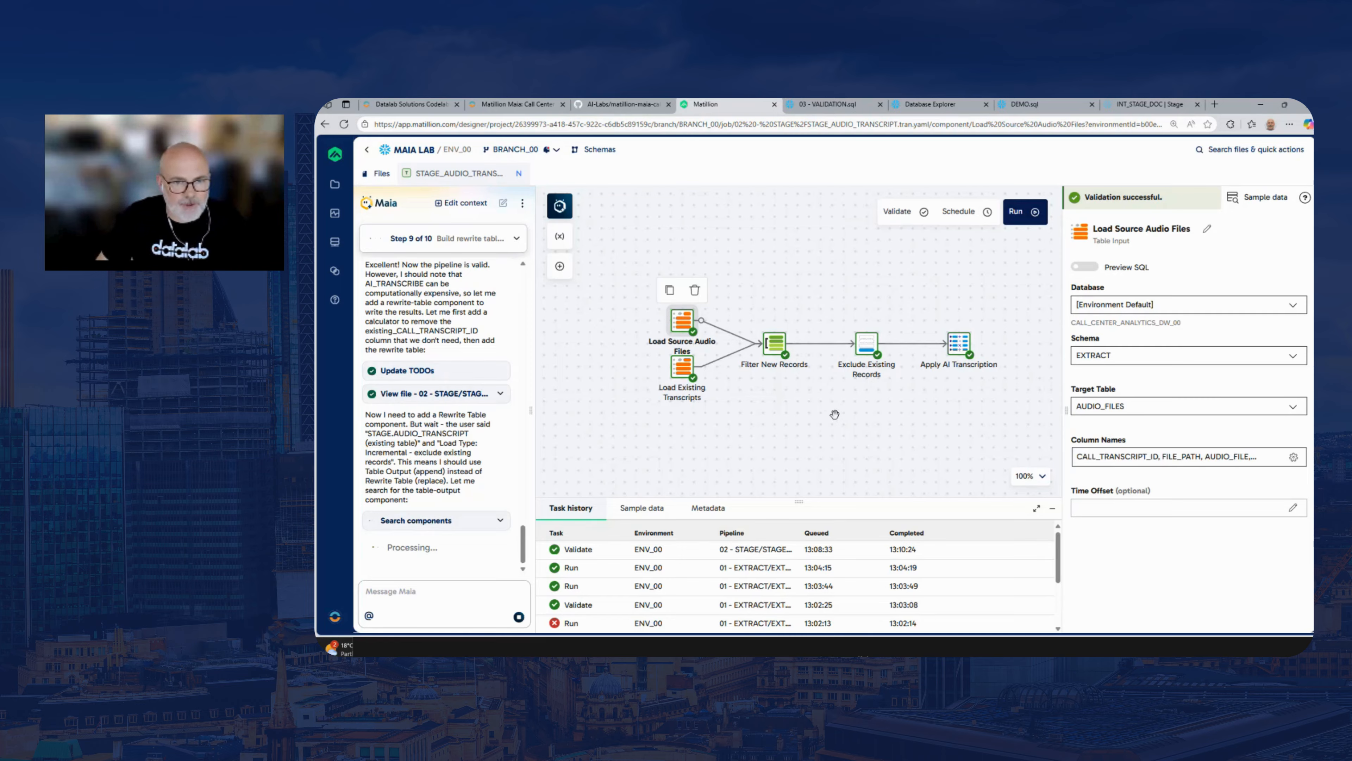
click(687, 371)
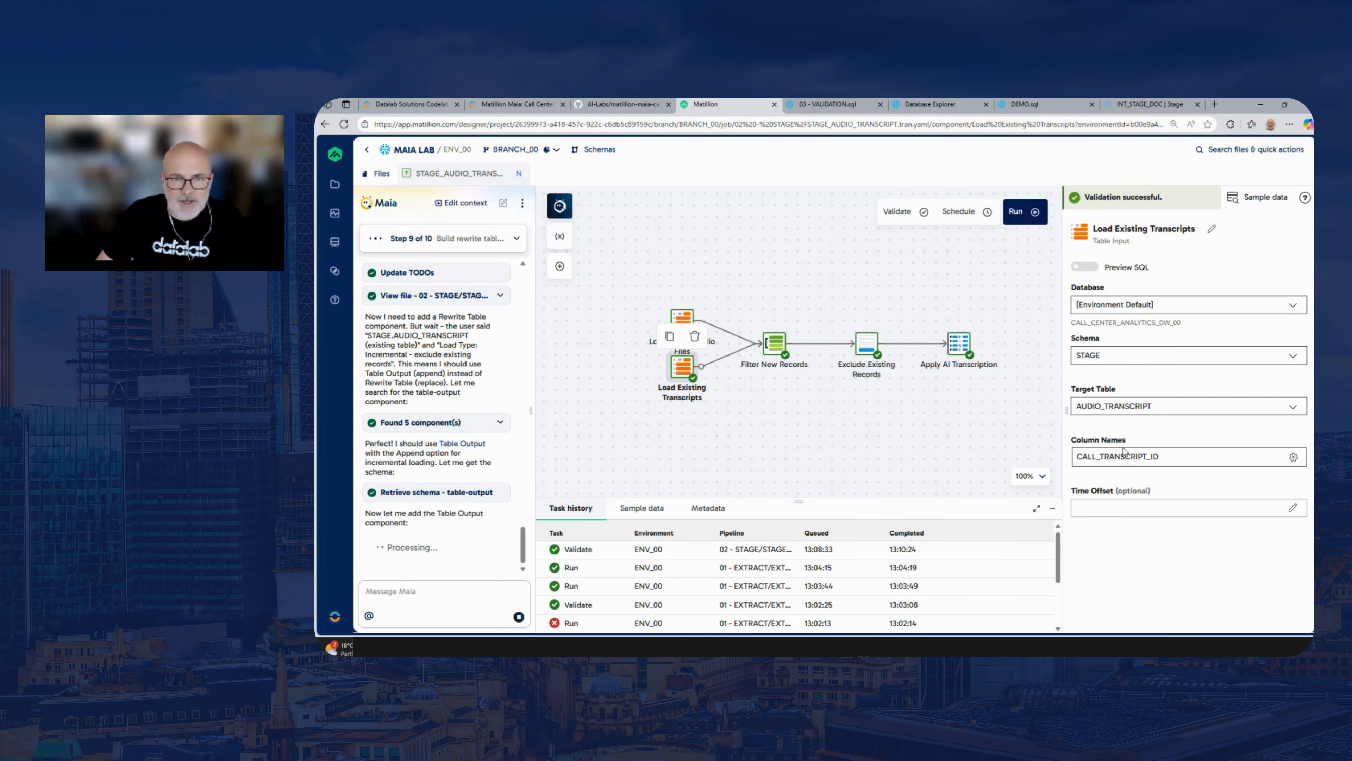
click(770, 347)
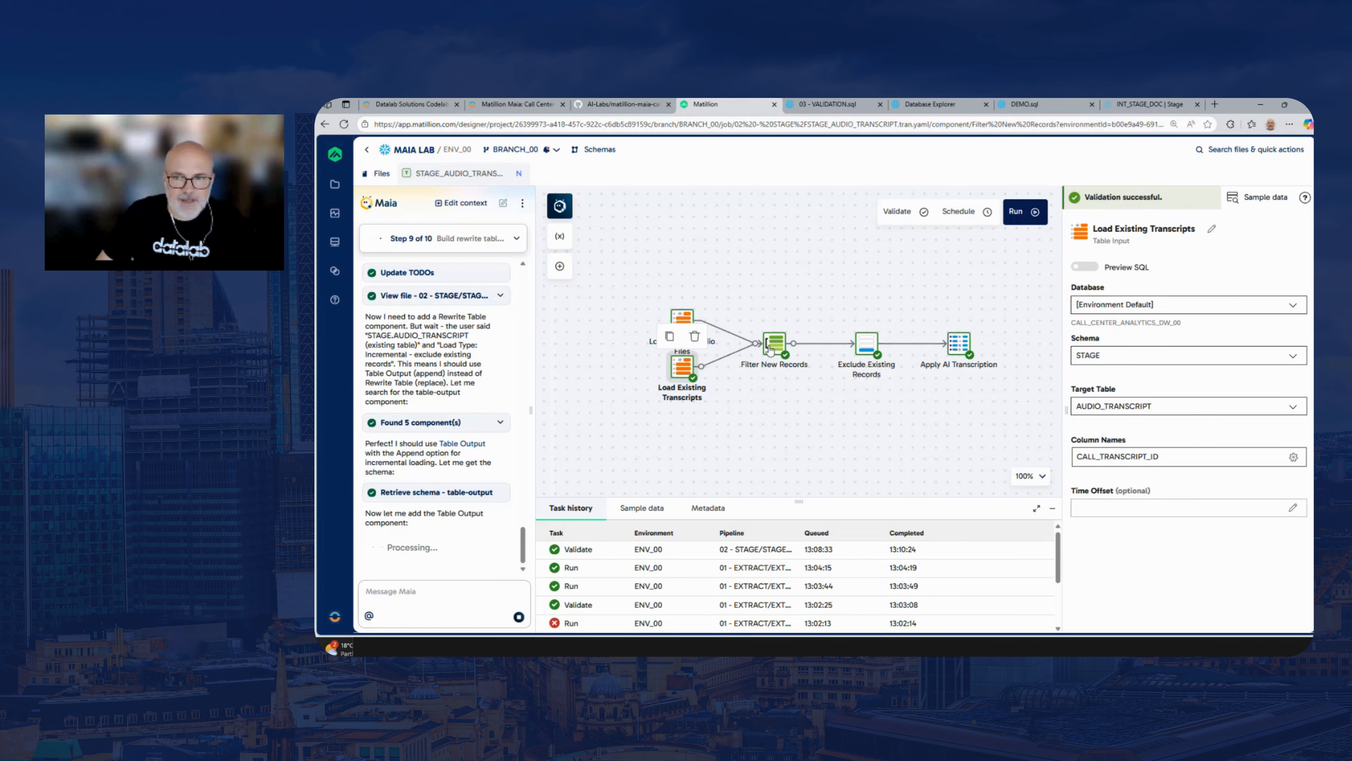
click(1127, 465)
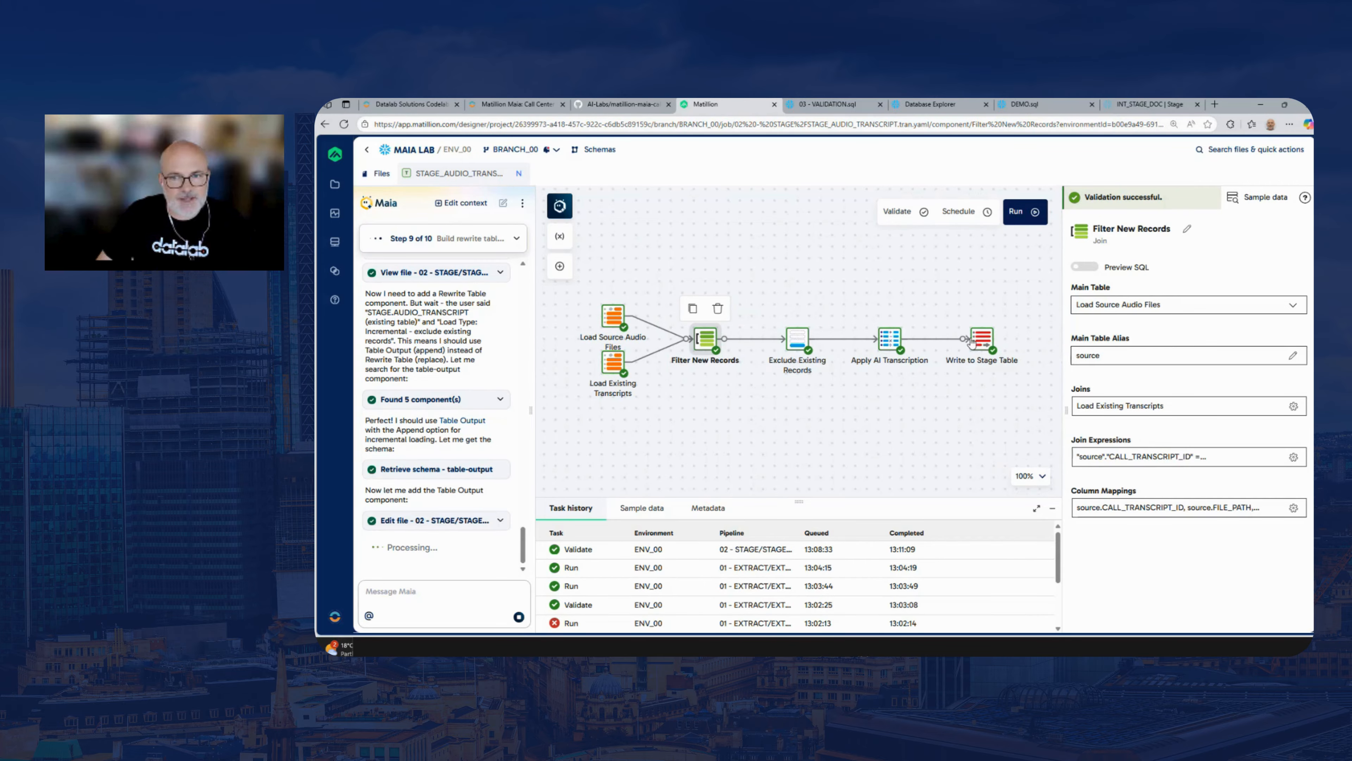
click(797, 339)
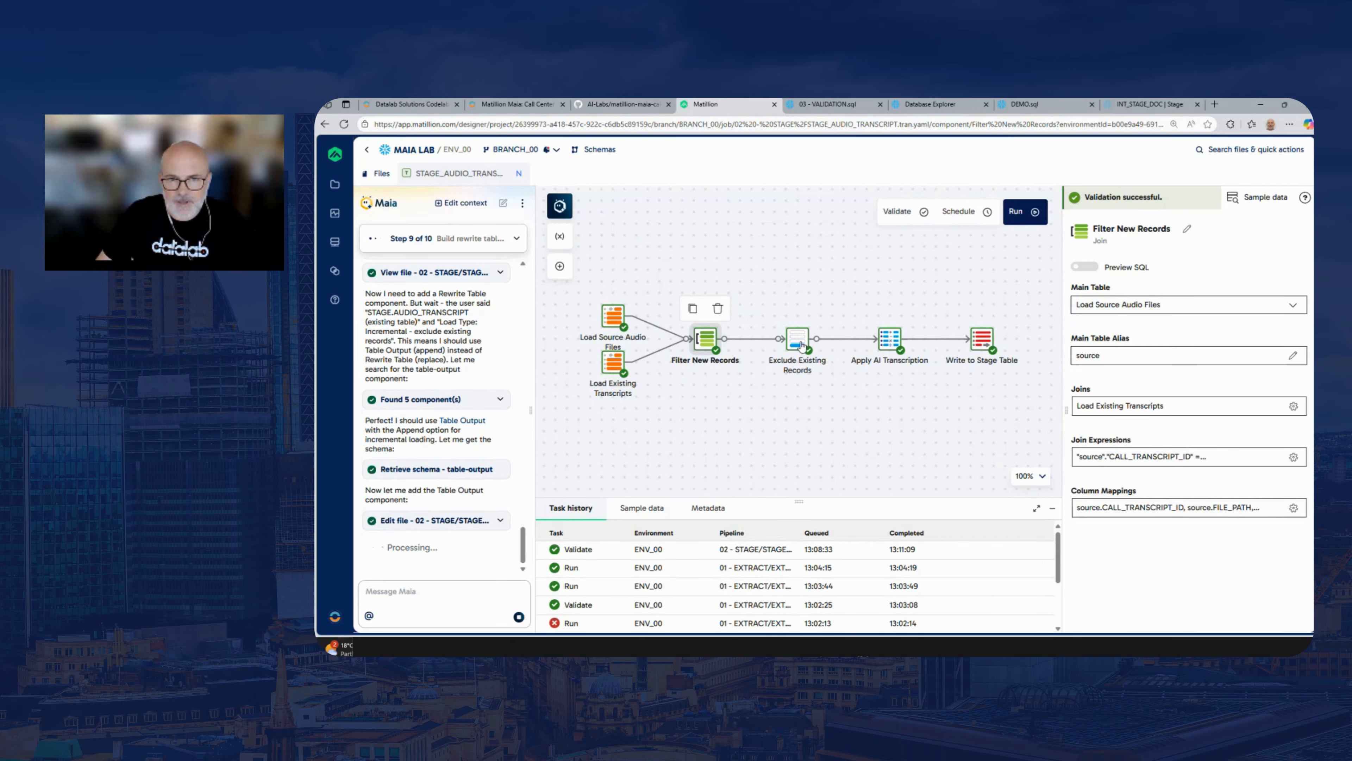
Browse the Apply AI Transcription calculations, viewing the FILE_PATH, AUDIO_FILE_URL and TRANSCRIPT expressions, and close them without saving
click(897, 345)
click(1115, 356)
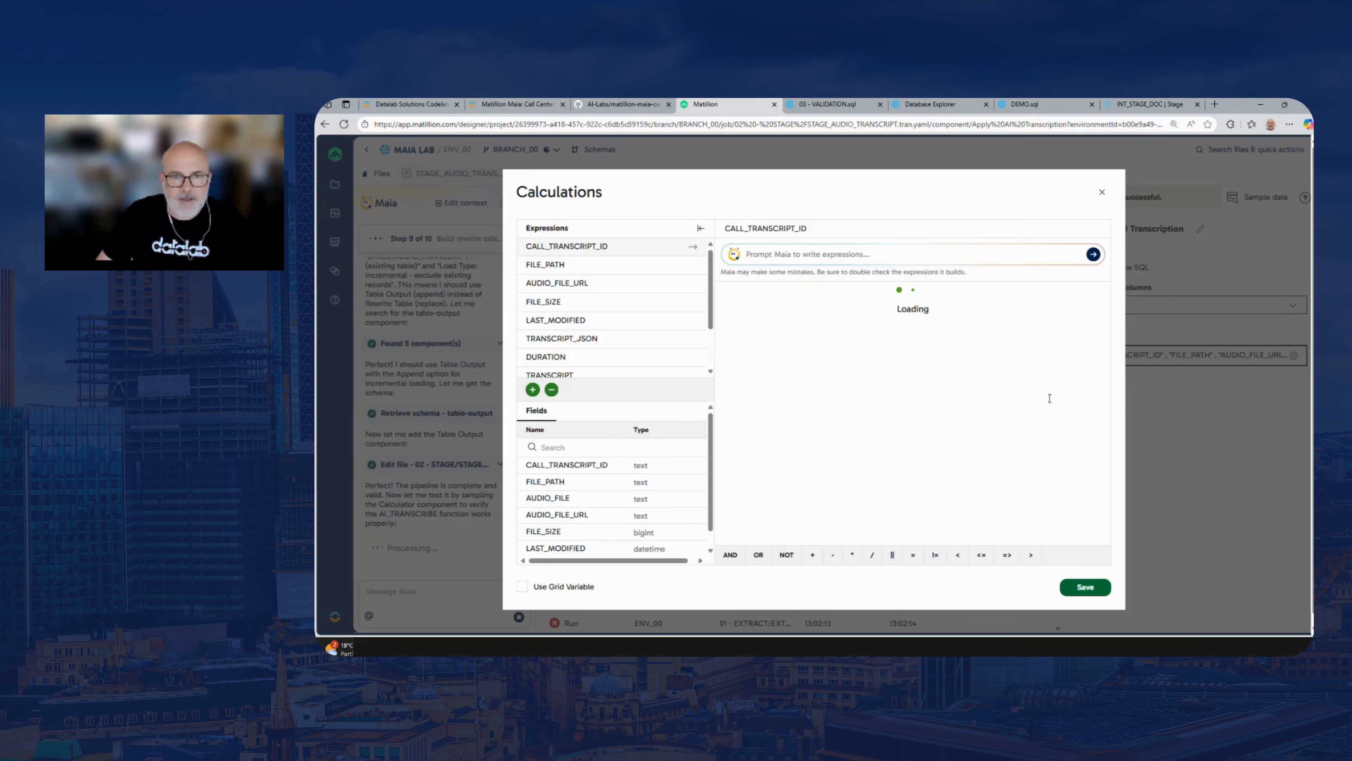
click(617, 265)
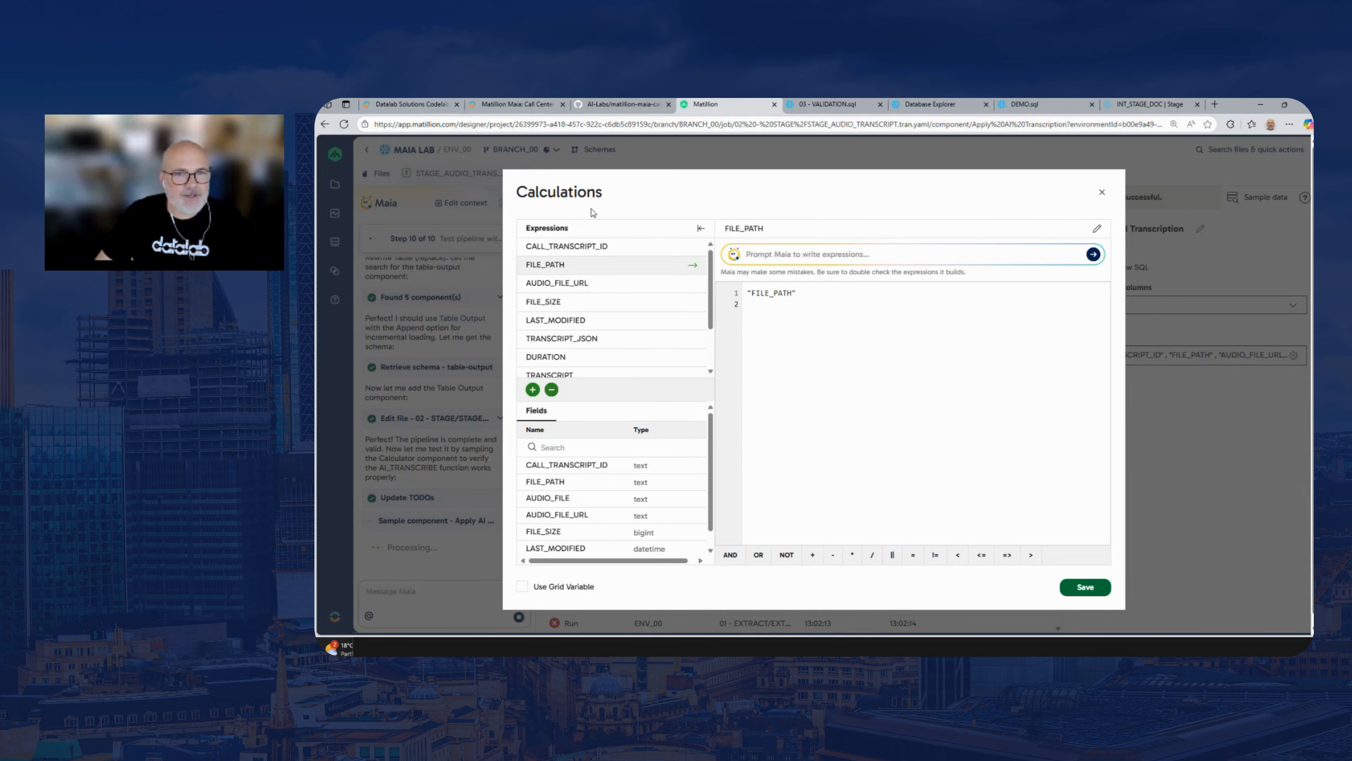
click(603, 289)
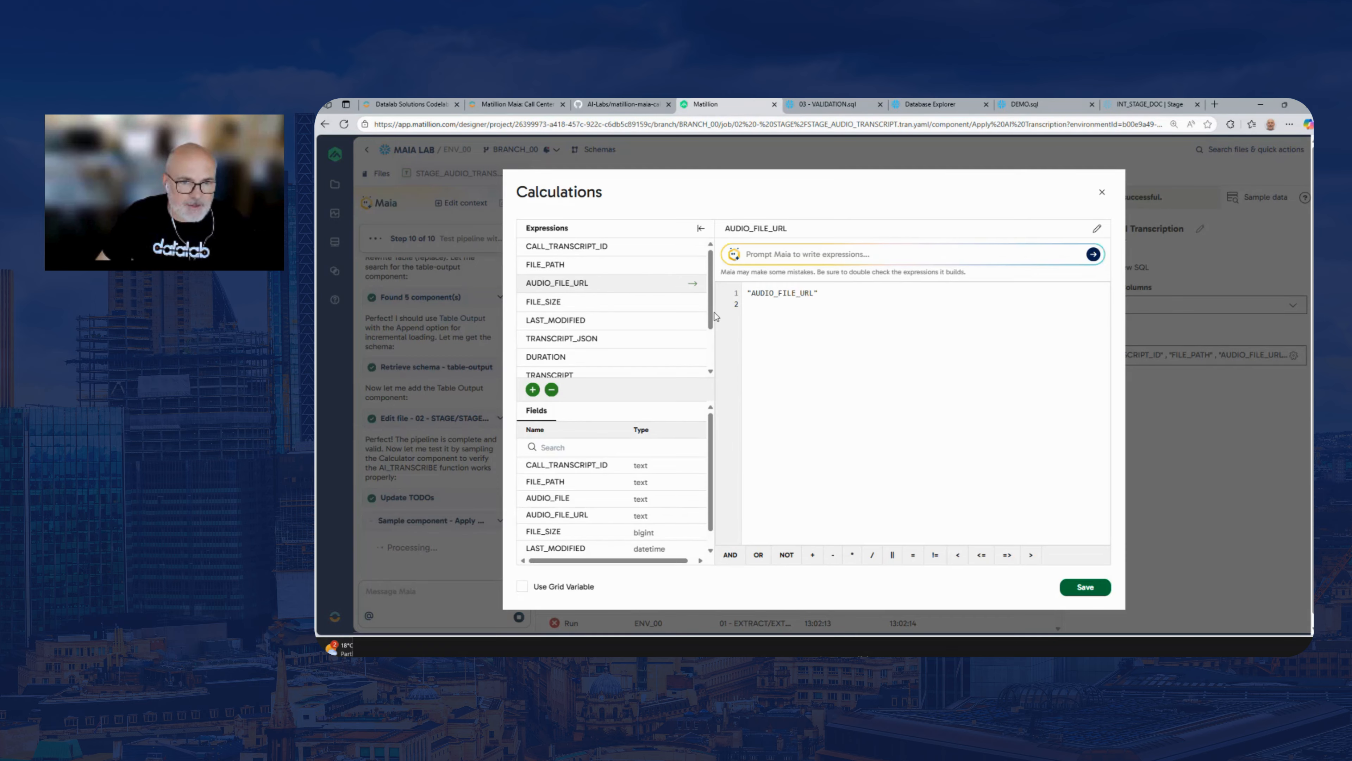
scroll(676, 330, down, 1)
click(683, 350)
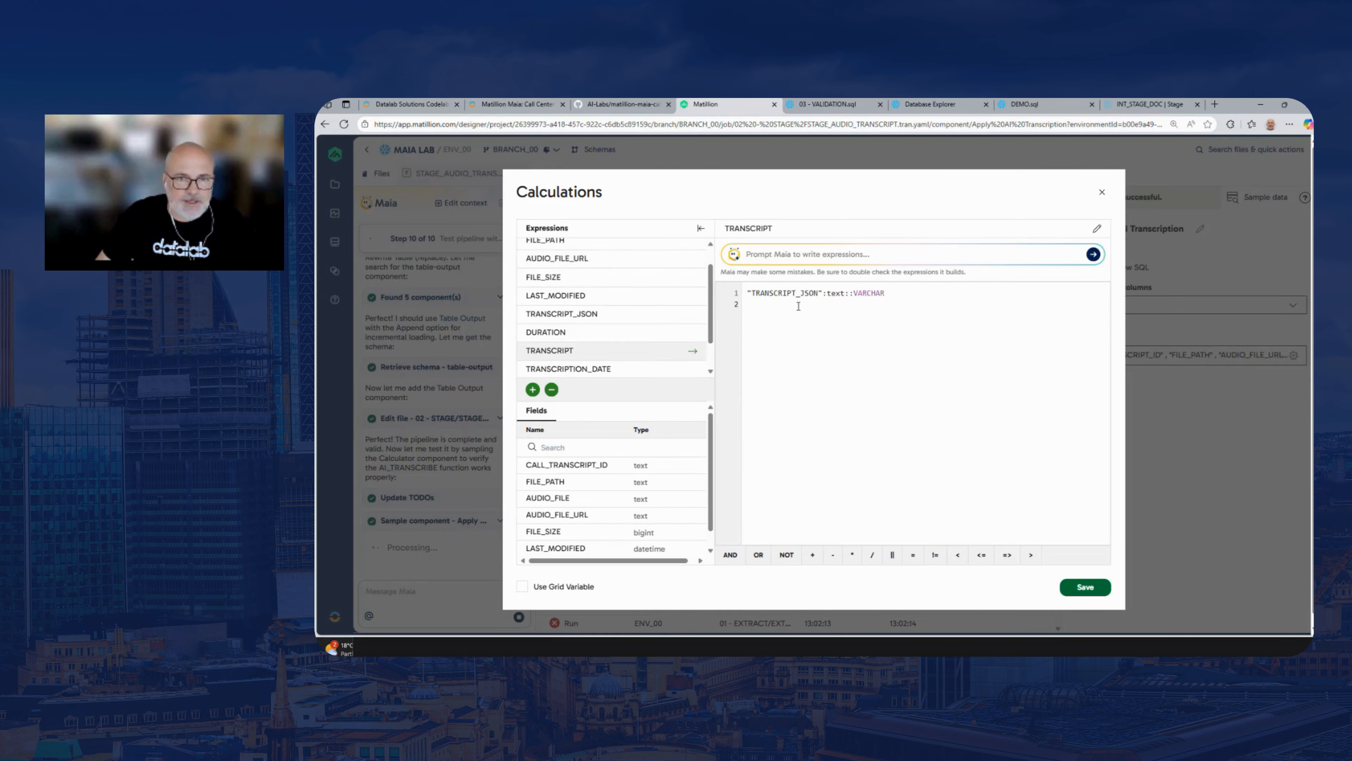
scroll(715, 325, down, 1)
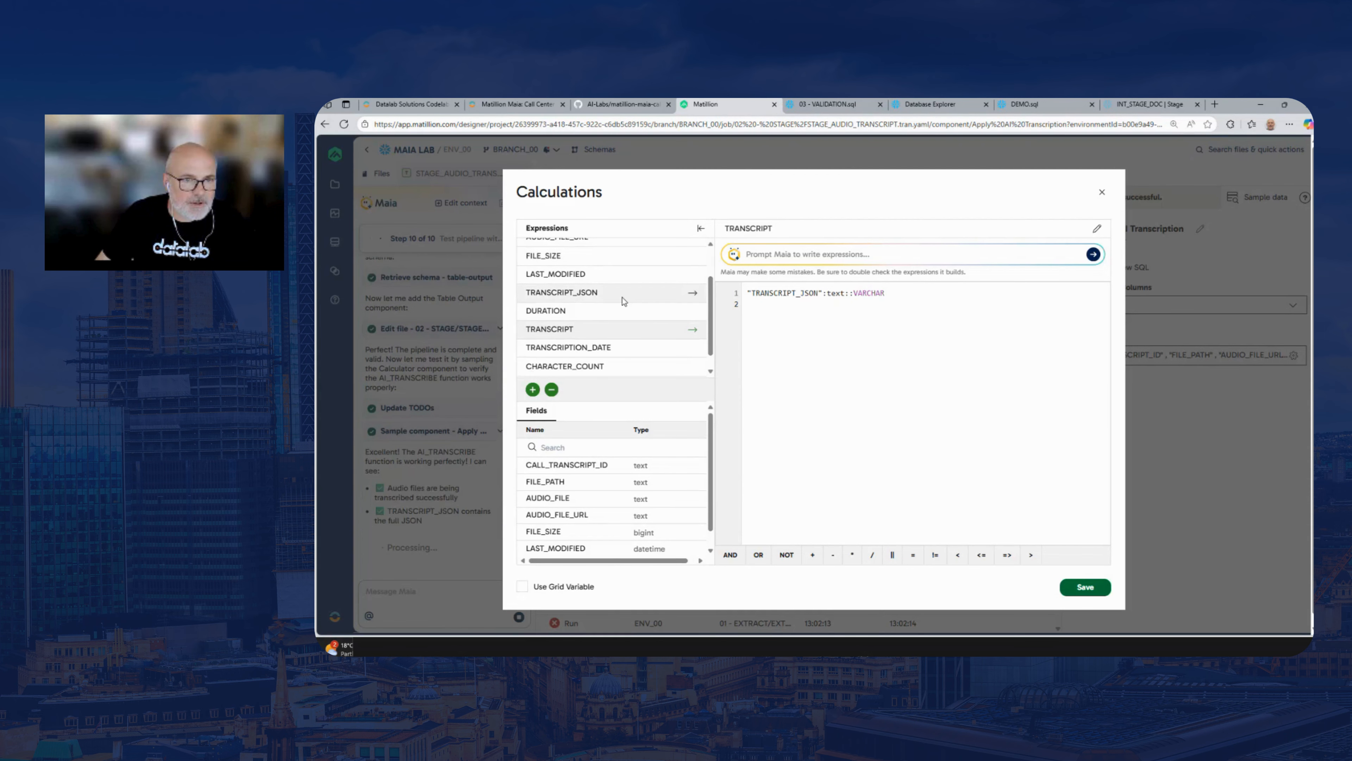
scroll(713, 303, up, 3)
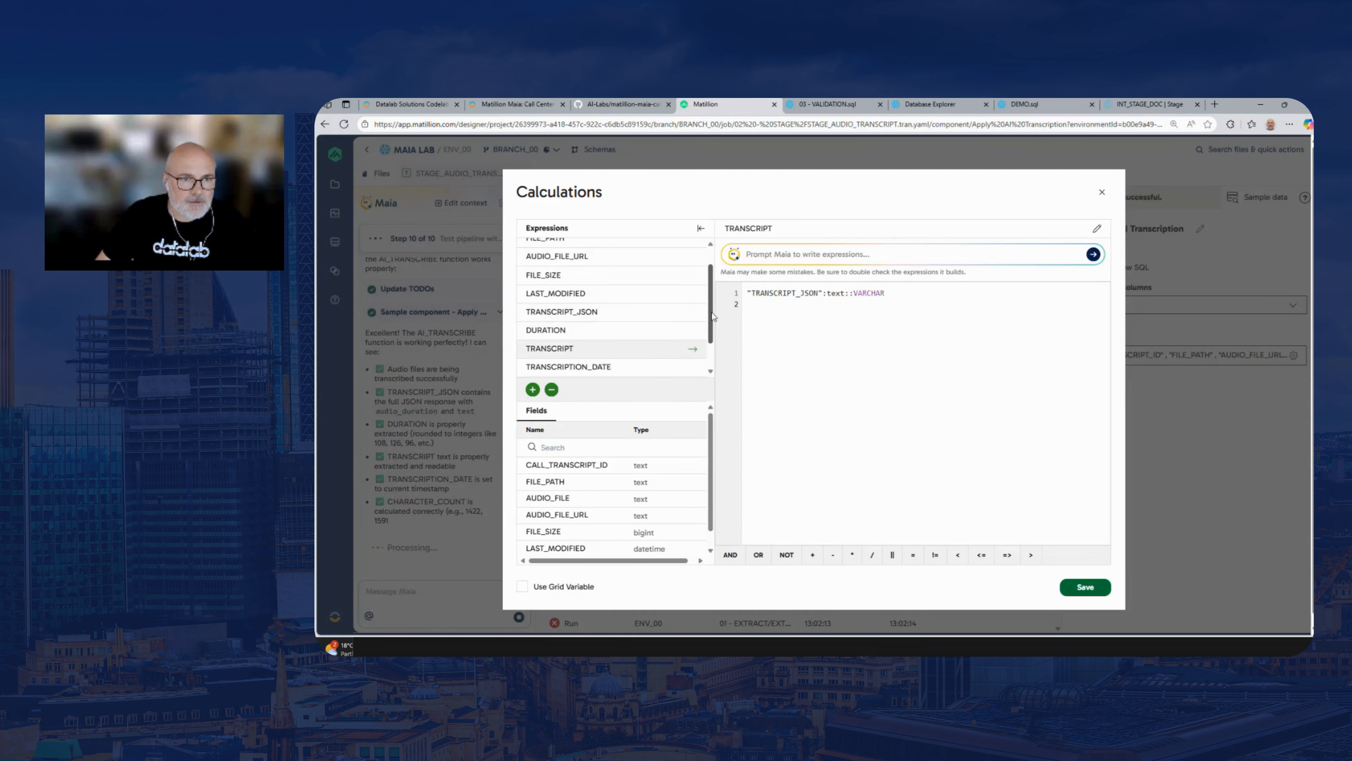
click(1102, 192)
View the filter conditions of the Exclude Existing Records component and close them unchanged
click(804, 346)
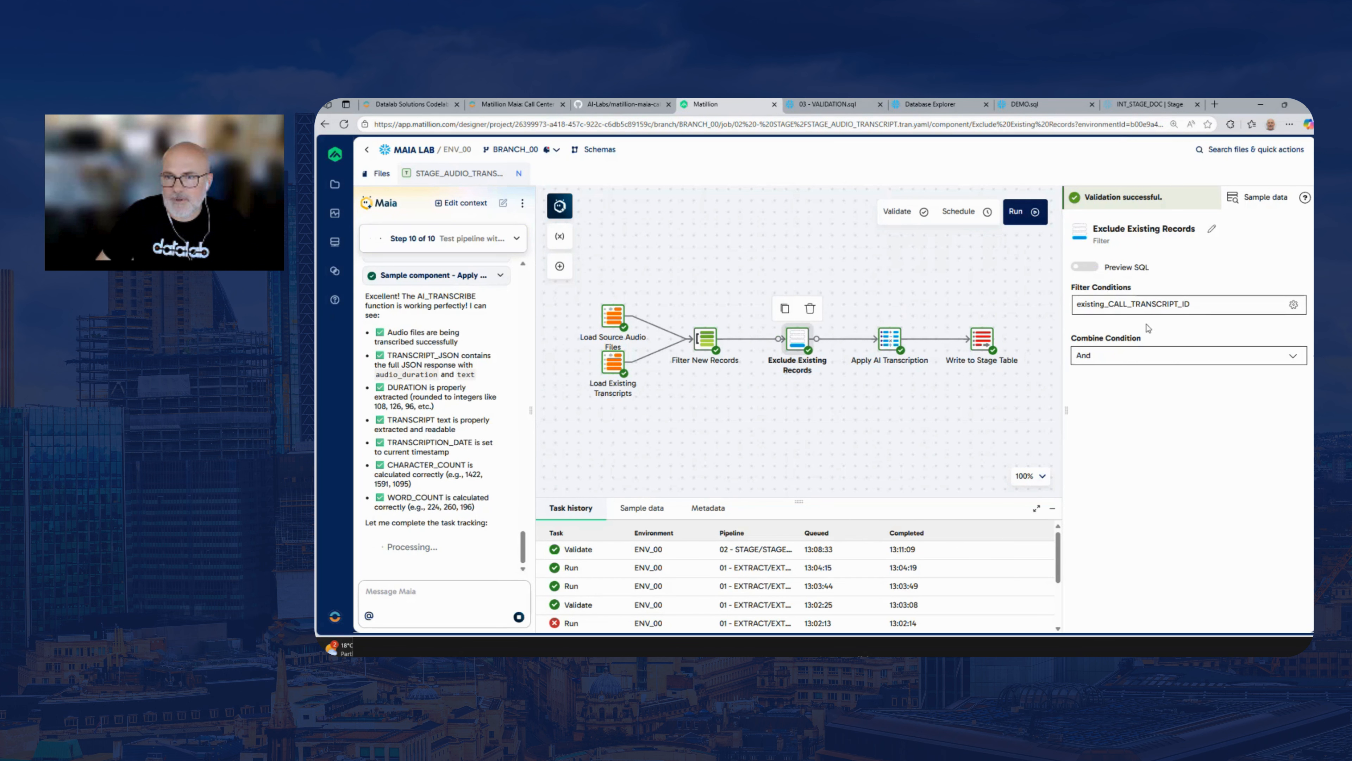
click(1124, 306)
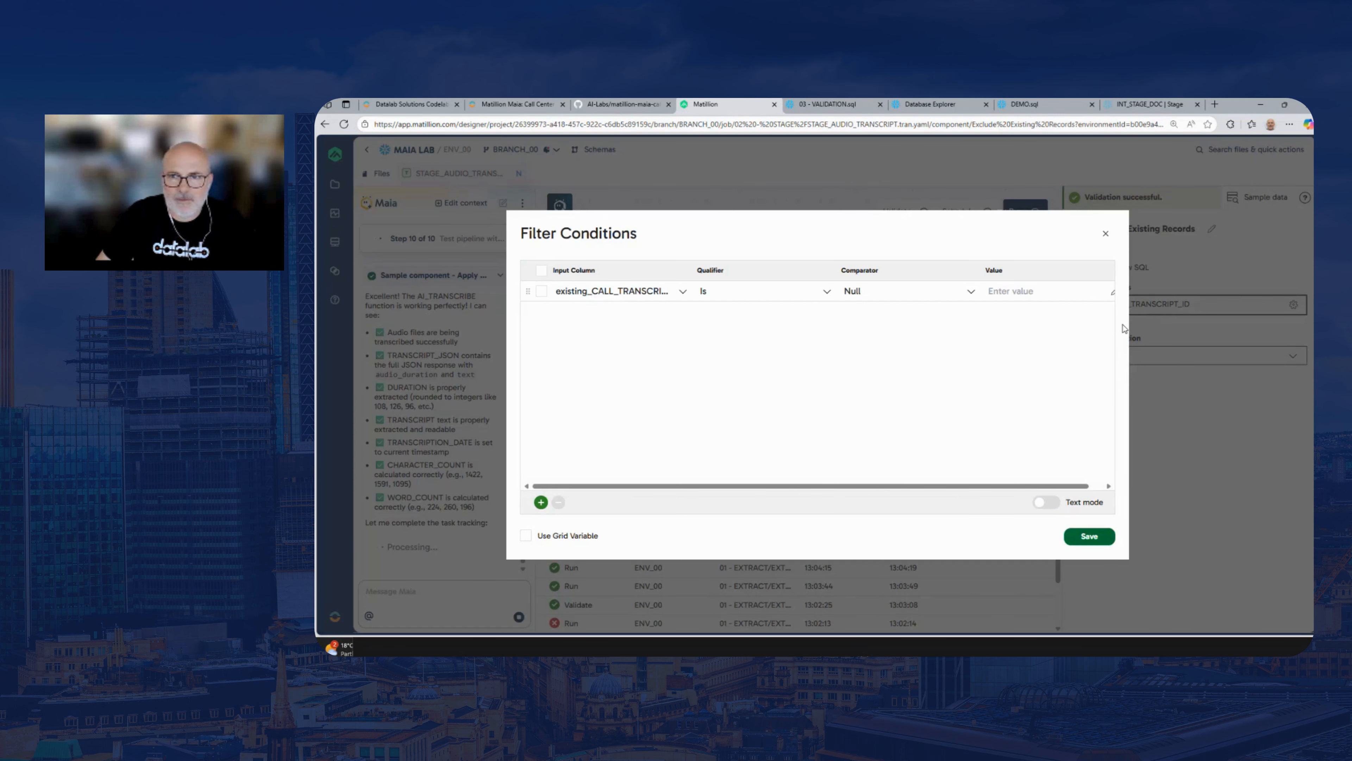
click(1107, 233)
Reopen the Apply AI Transcription calculations and highlight AI_TRANSCRIBE and AUDIO_FILE in the TRANSCRIPT_JSON expression
click(890, 339)
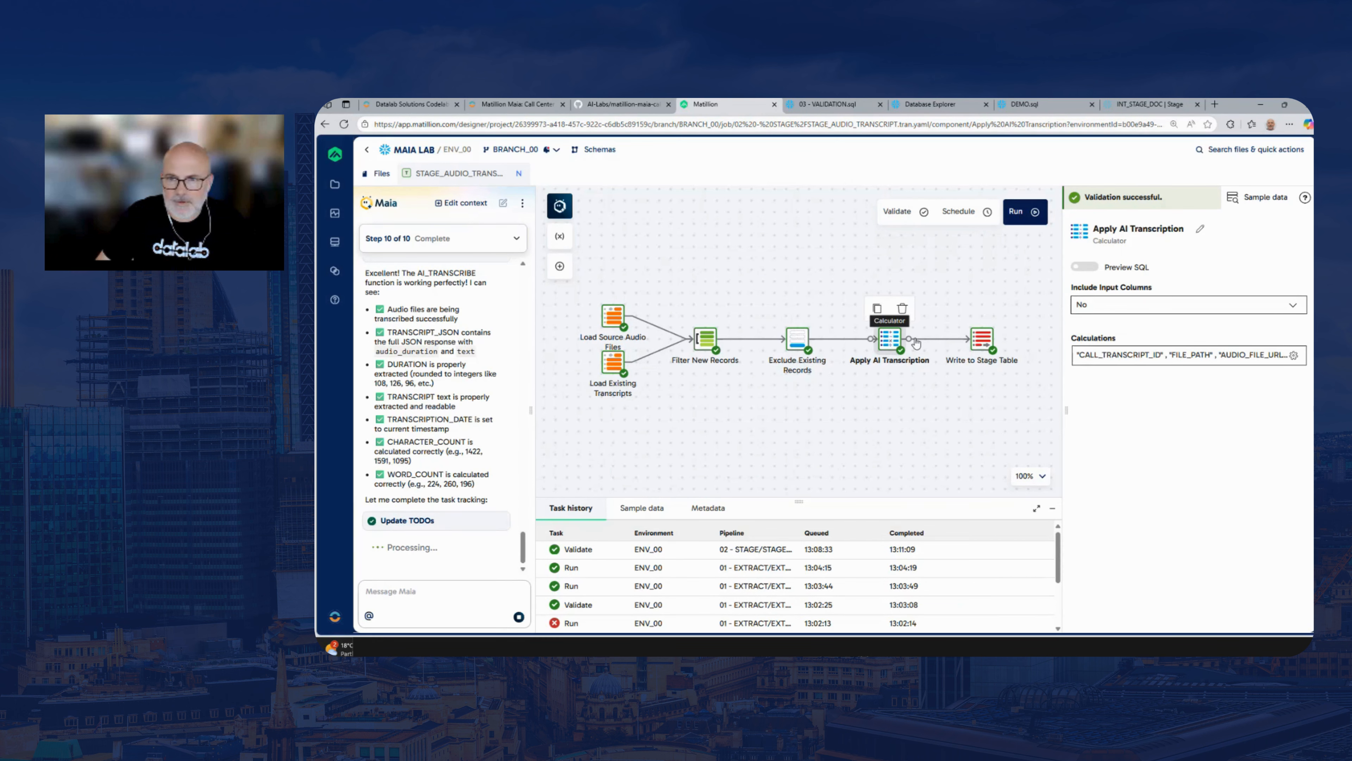
click(1171, 355)
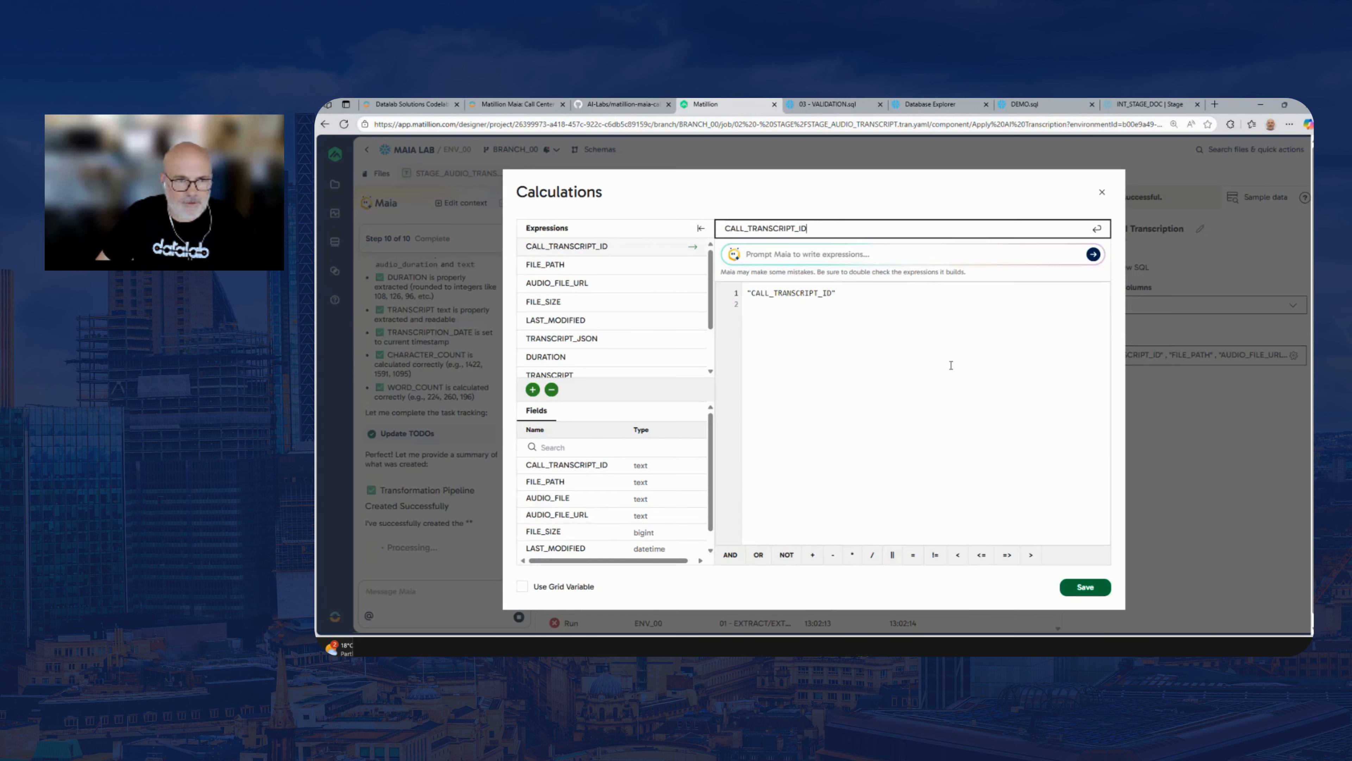
click(660, 264)
click(623, 284)
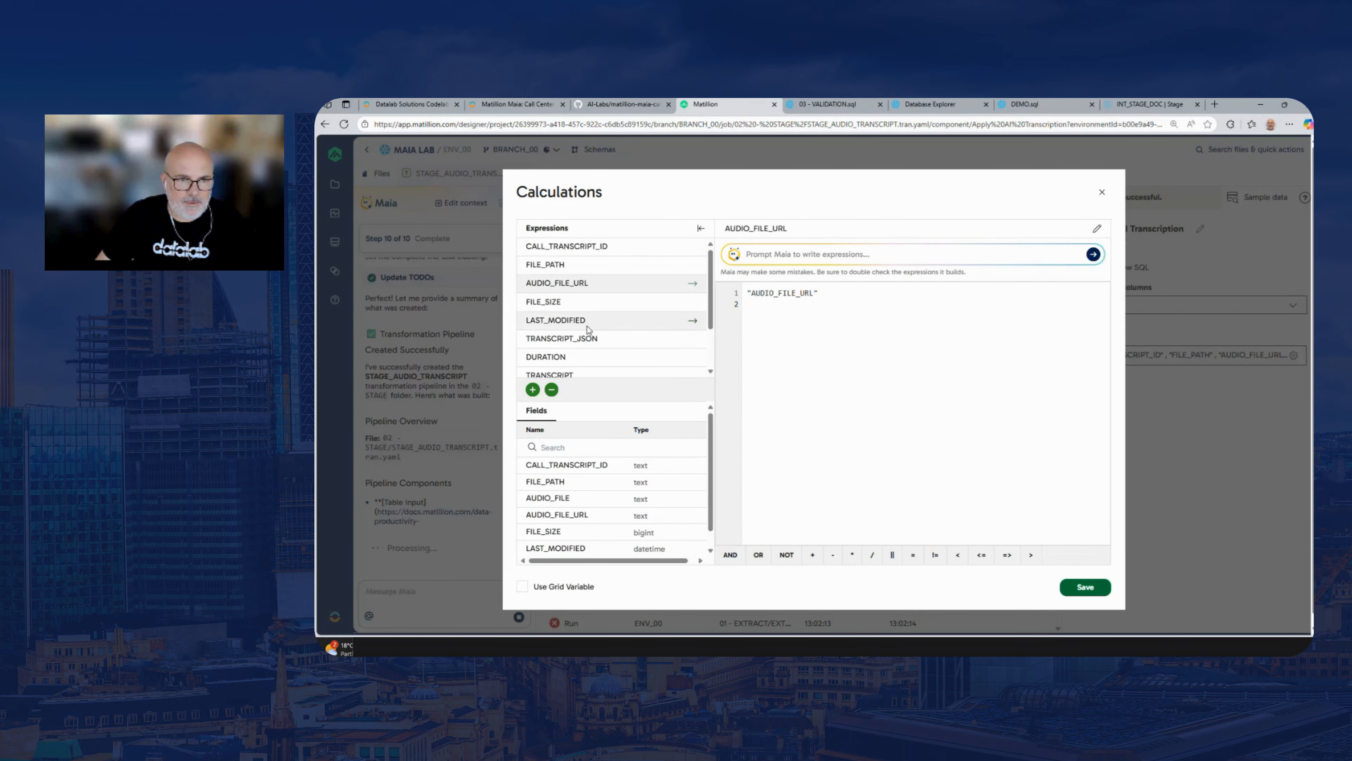
click(570, 339)
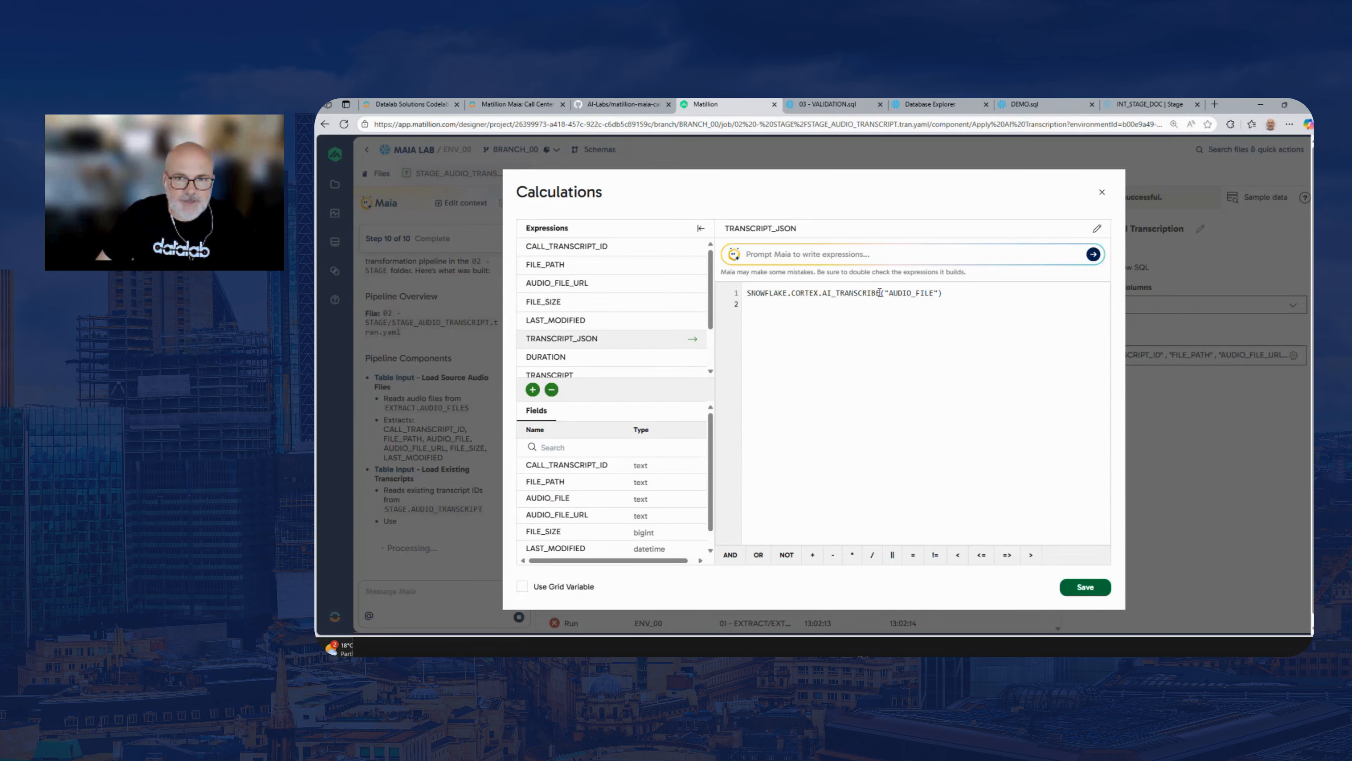
drag(880, 292, 824, 292)
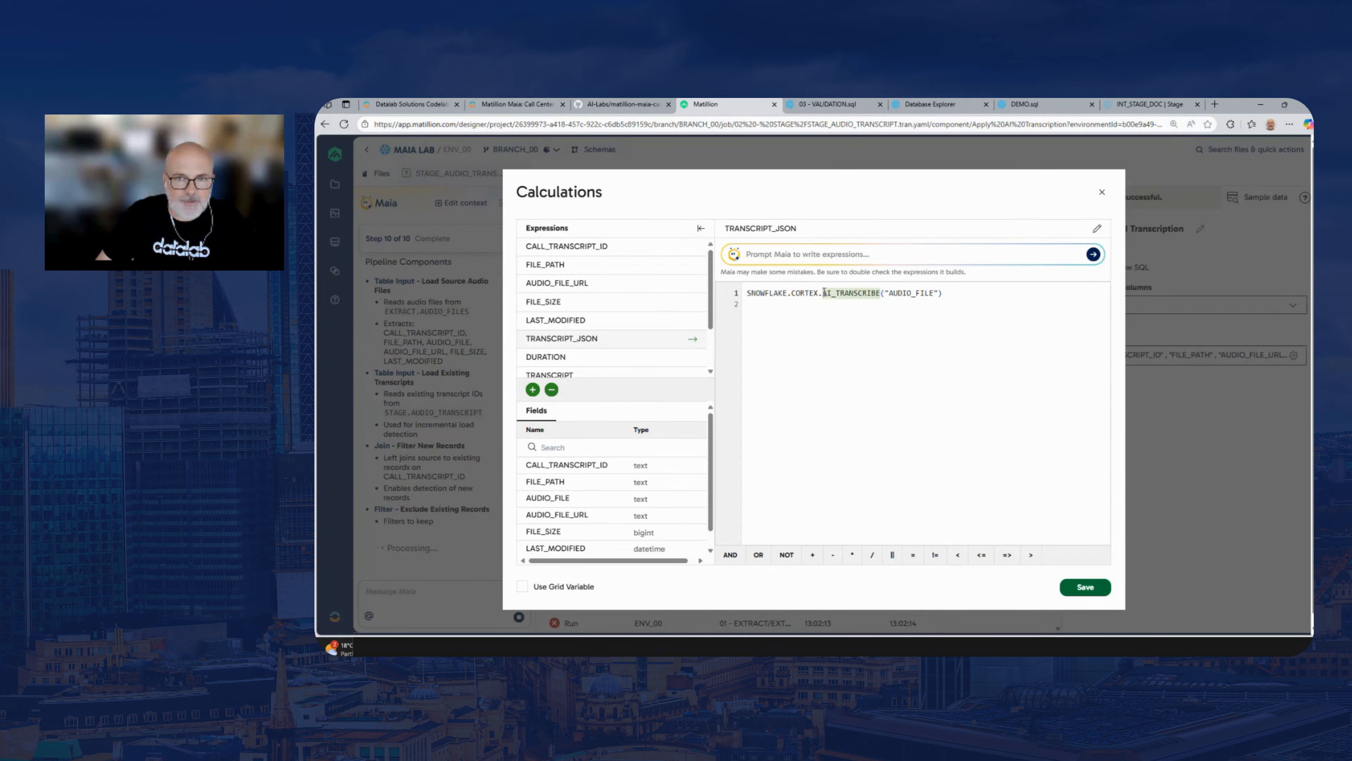
double_click(910, 292)
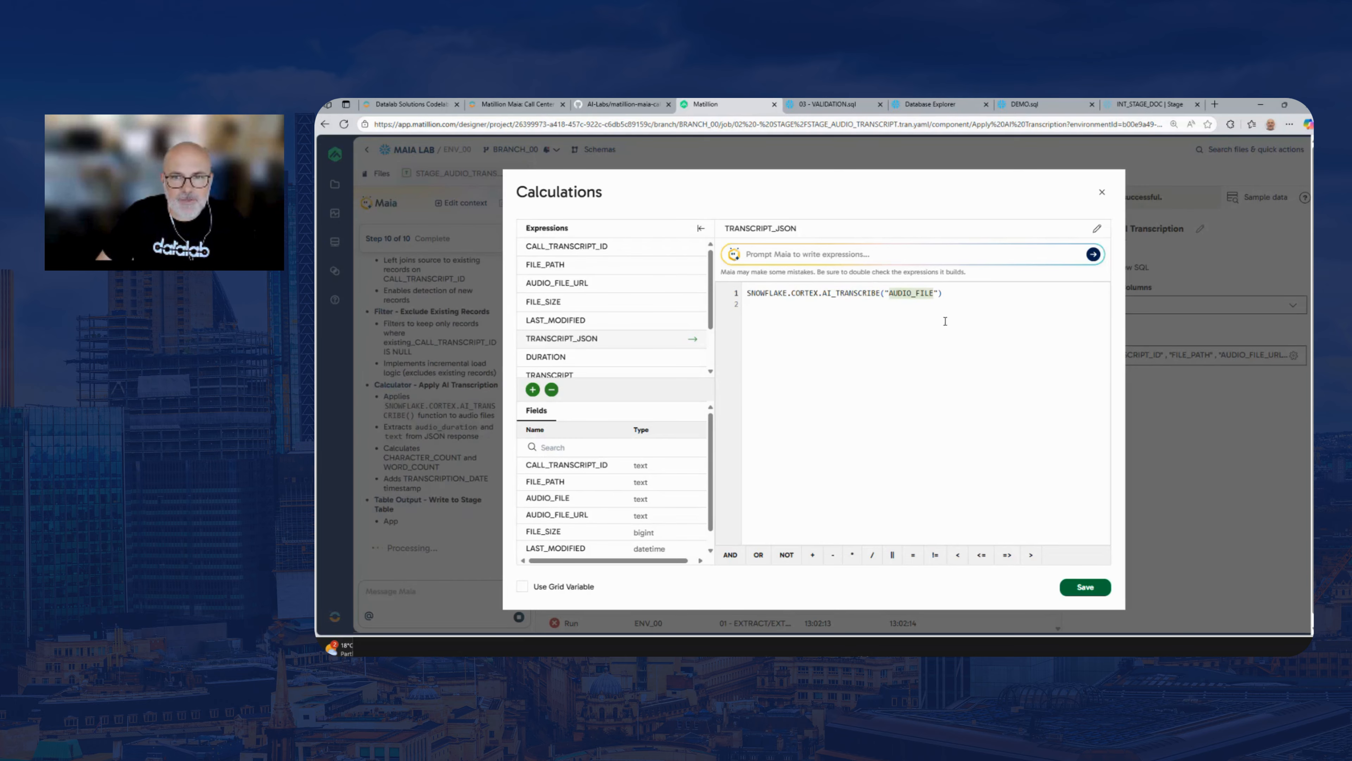
click(949, 294)
Examine the DURATION, TRANSCRIPT, CHARACTER_COUNT and WORD_COUNT expressions, highlight the split delimiter in WORD_COUNT, and close the calculations
scroll(684, 332, down, 1)
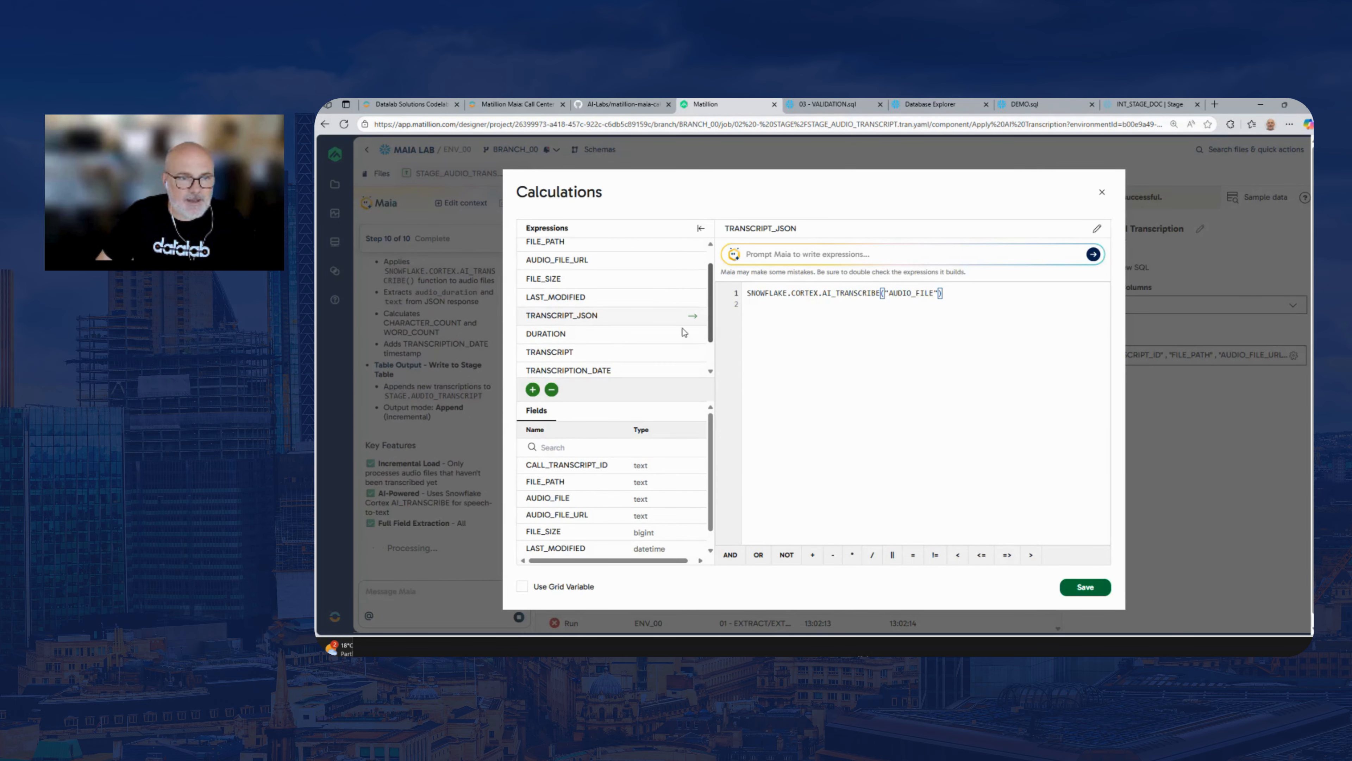
click(613, 332)
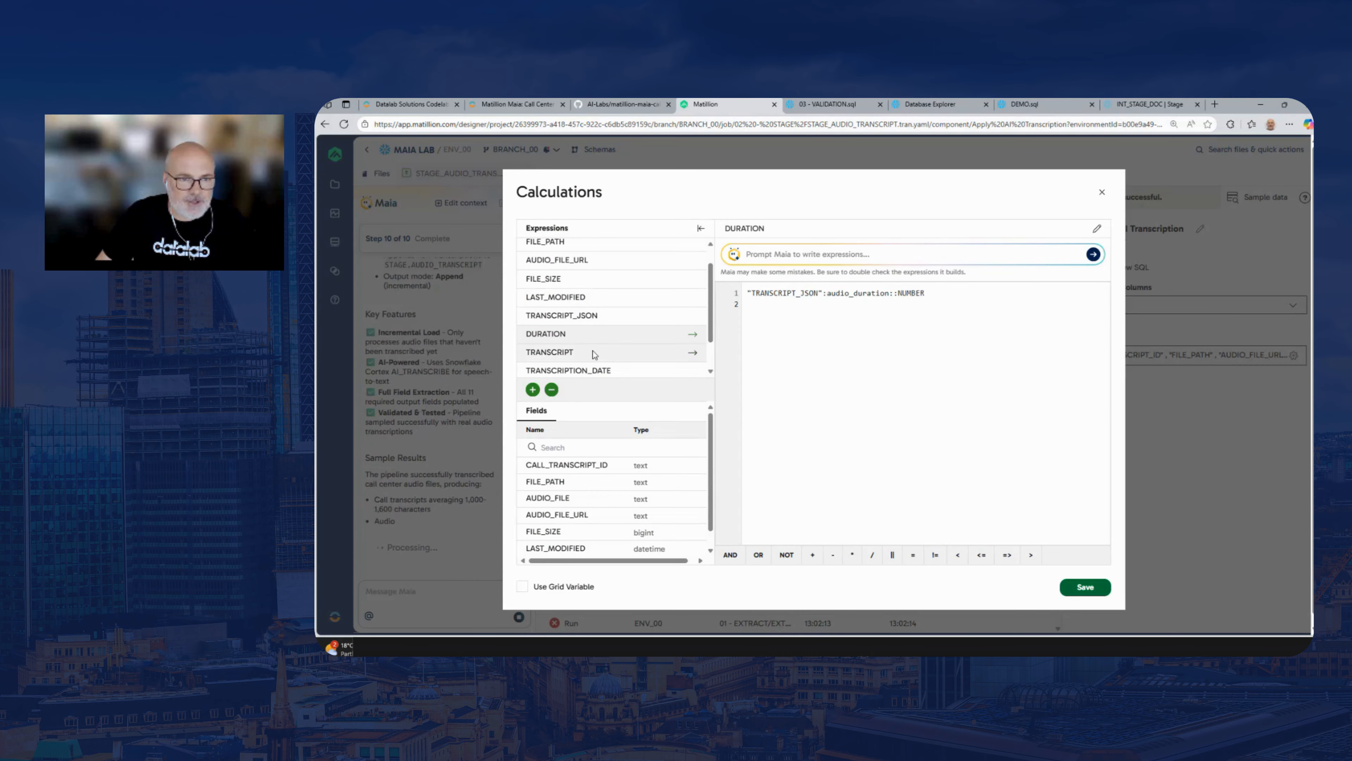
click(595, 353)
scroll(629, 315, down, 1)
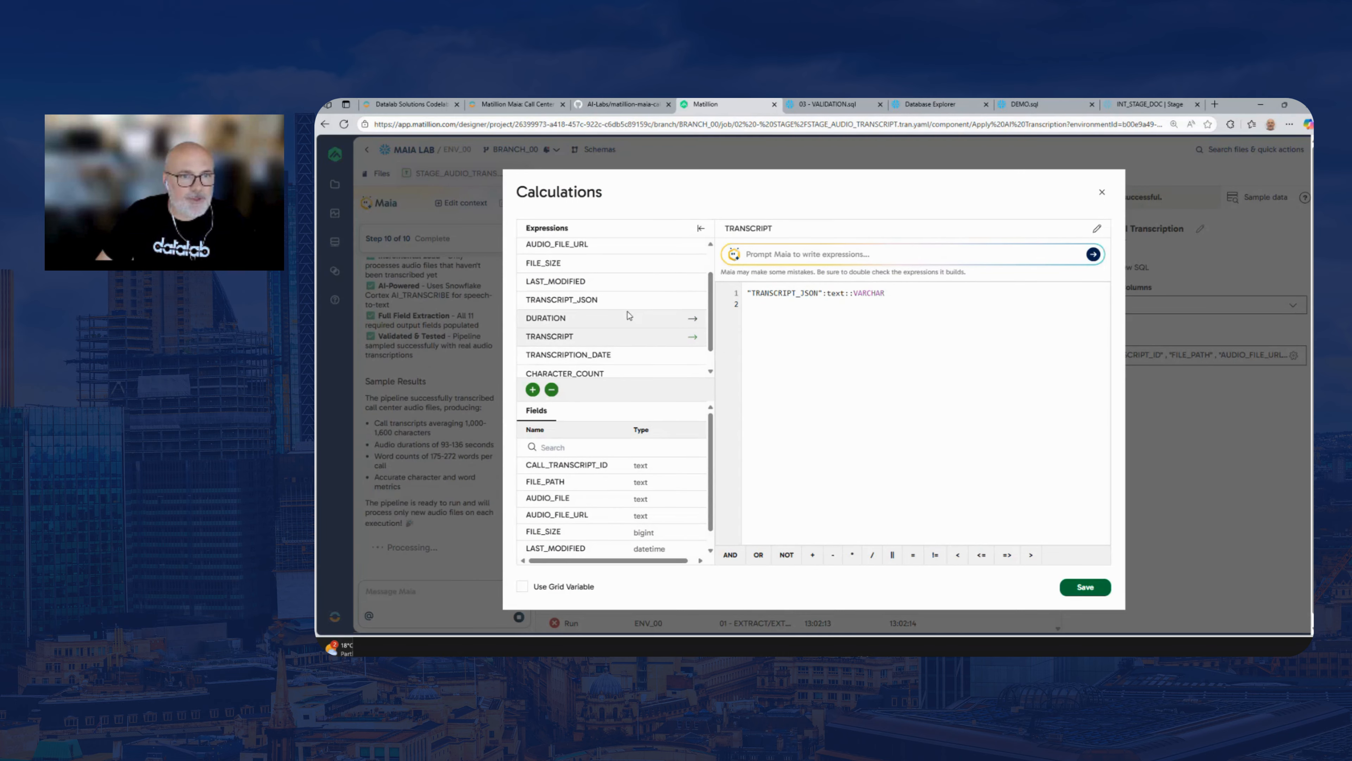
scroll(591, 320, down, 2)
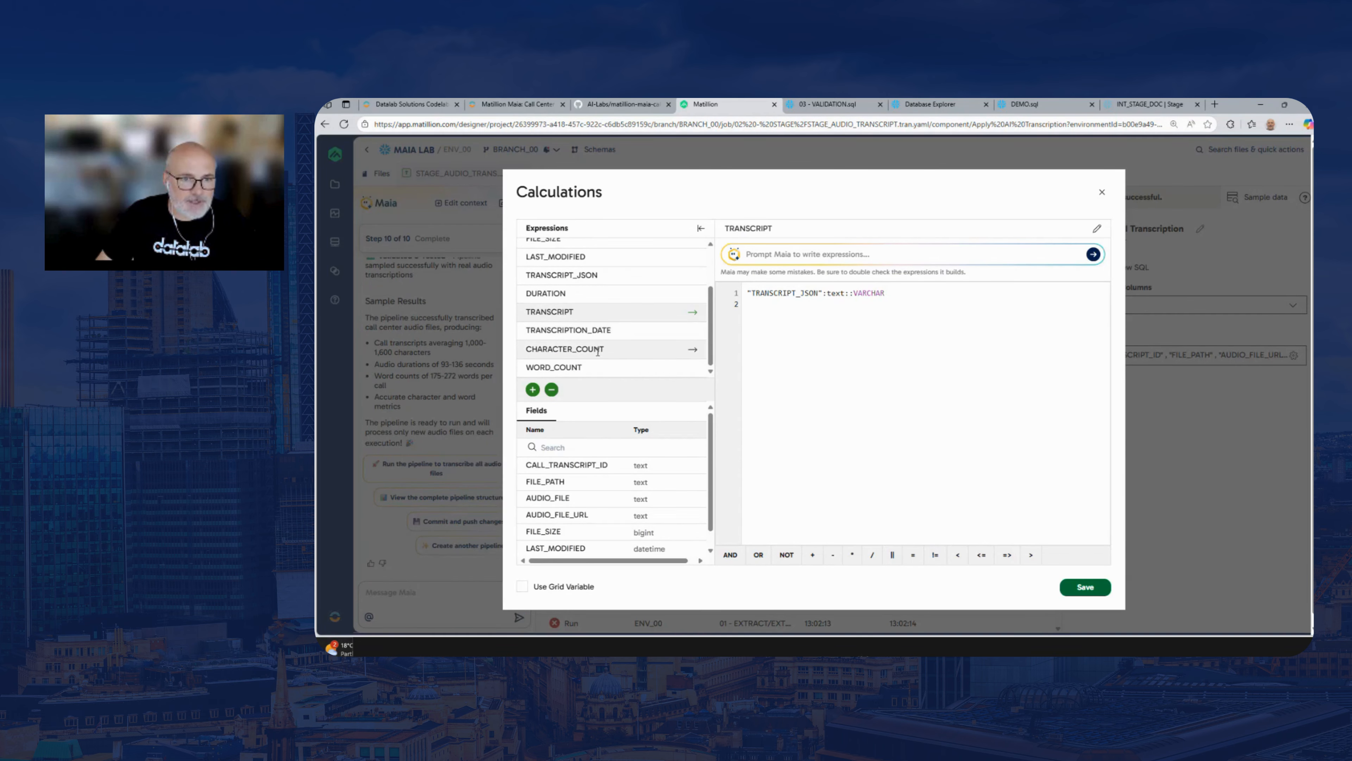
click(602, 350)
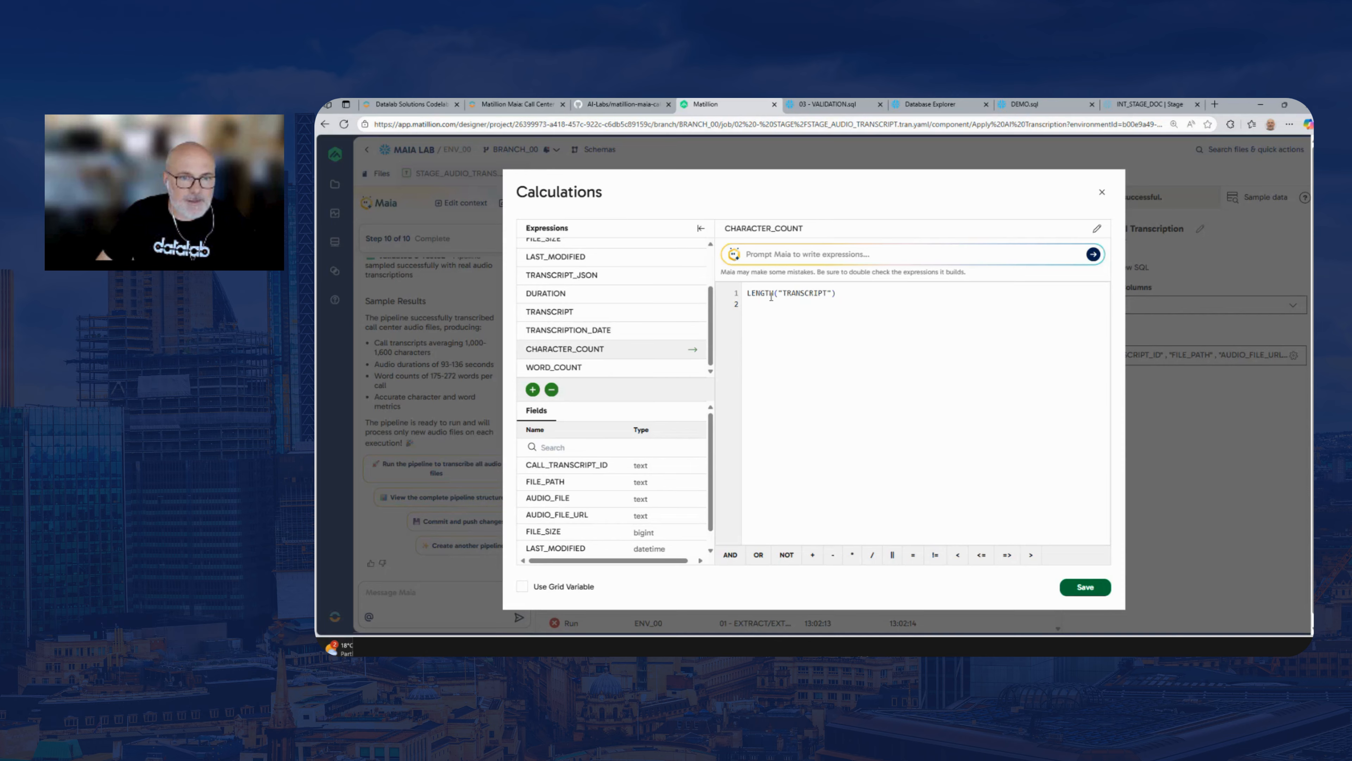
click(604, 369)
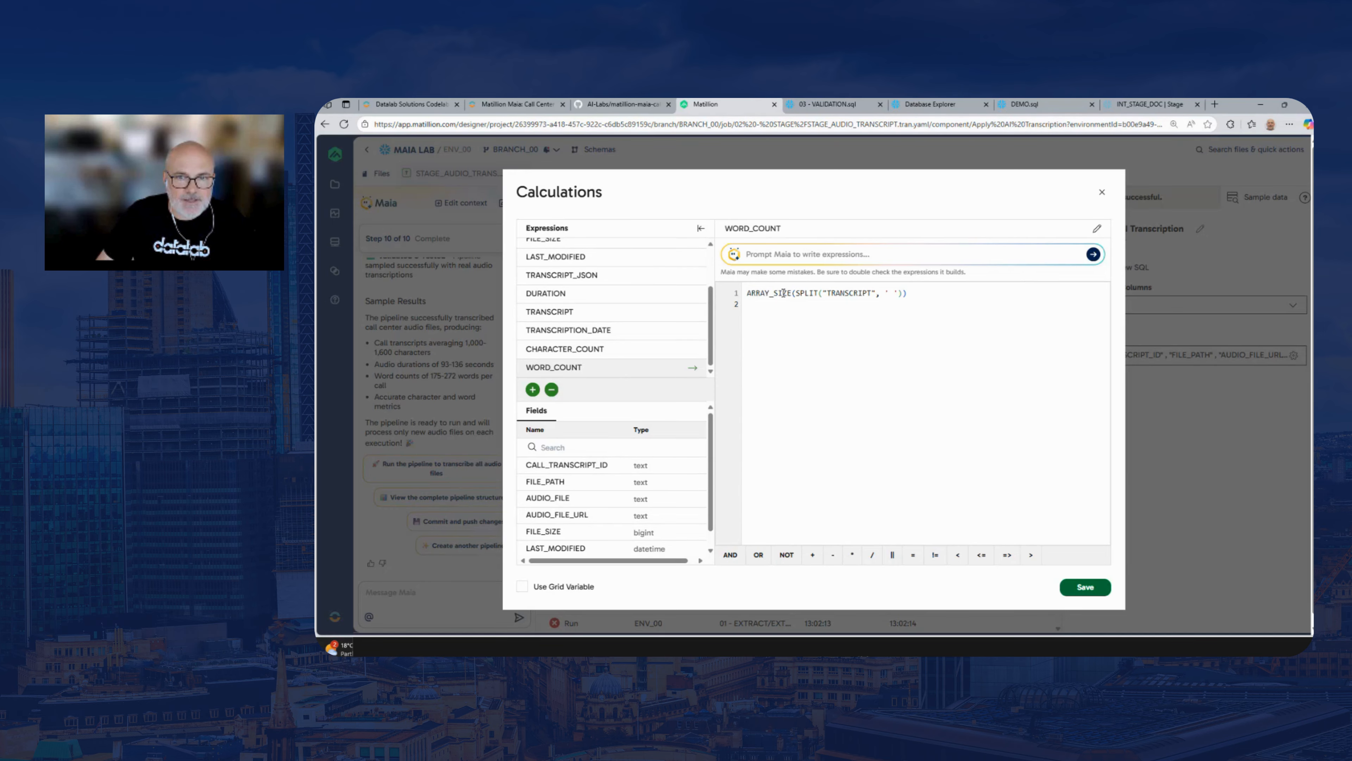
double_click(892, 293)
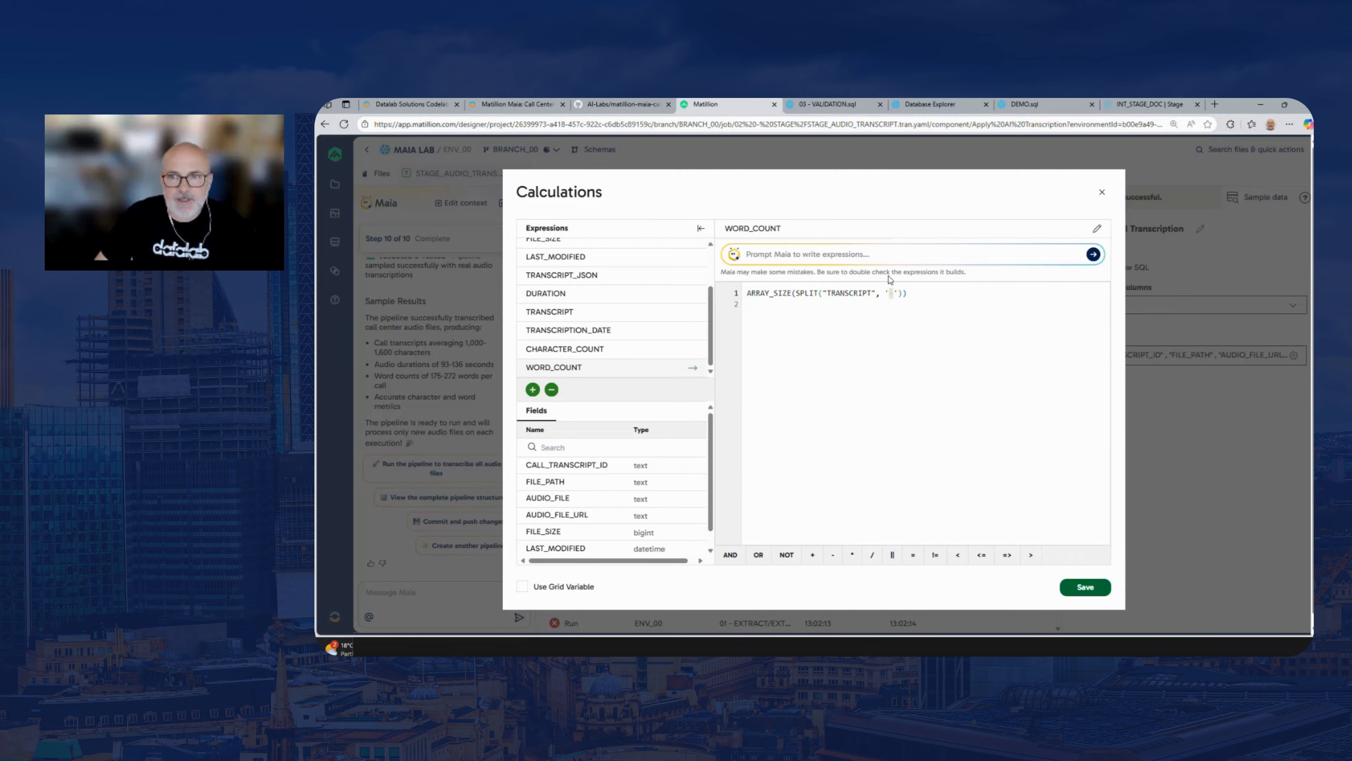
click(1102, 193)
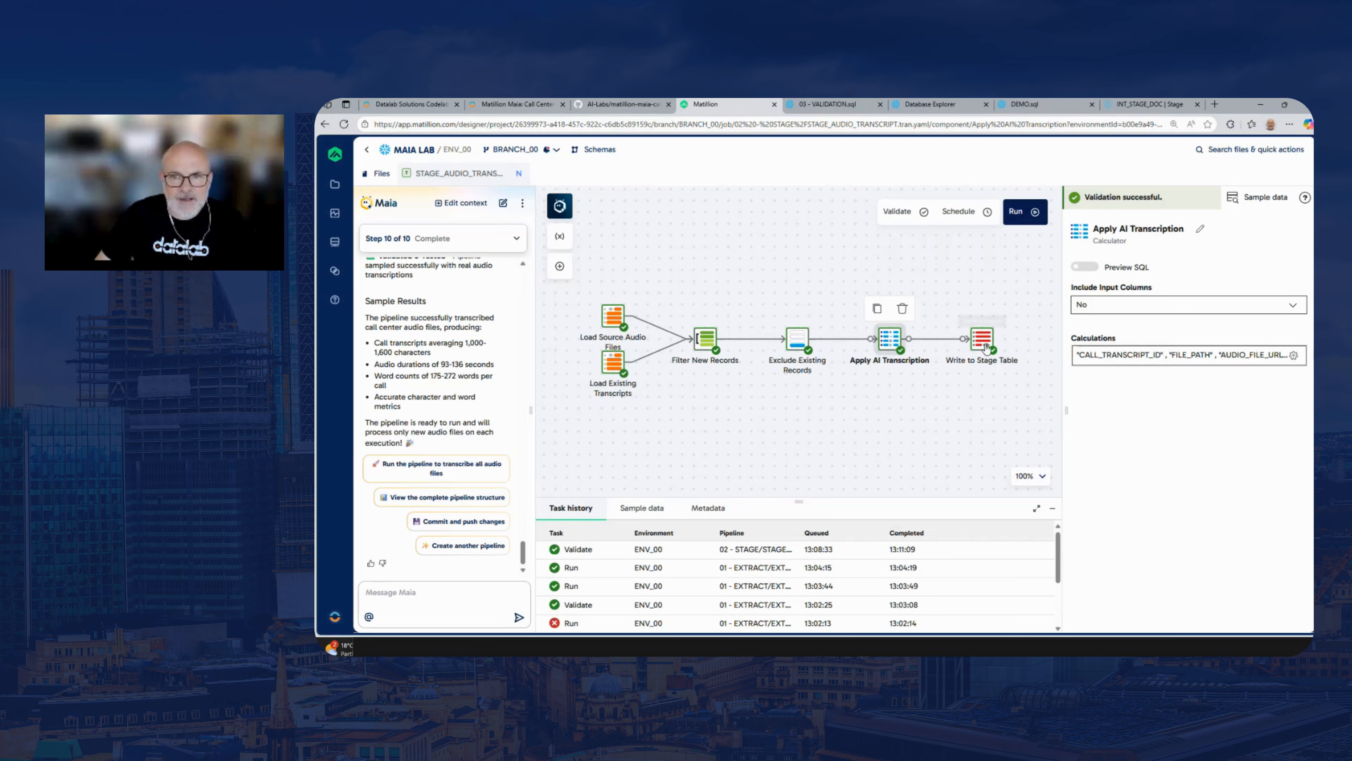
View the Write to Stage Table settings, and preview the generated SQL of Load Source Audio Files and Filter New Records
click(976, 361)
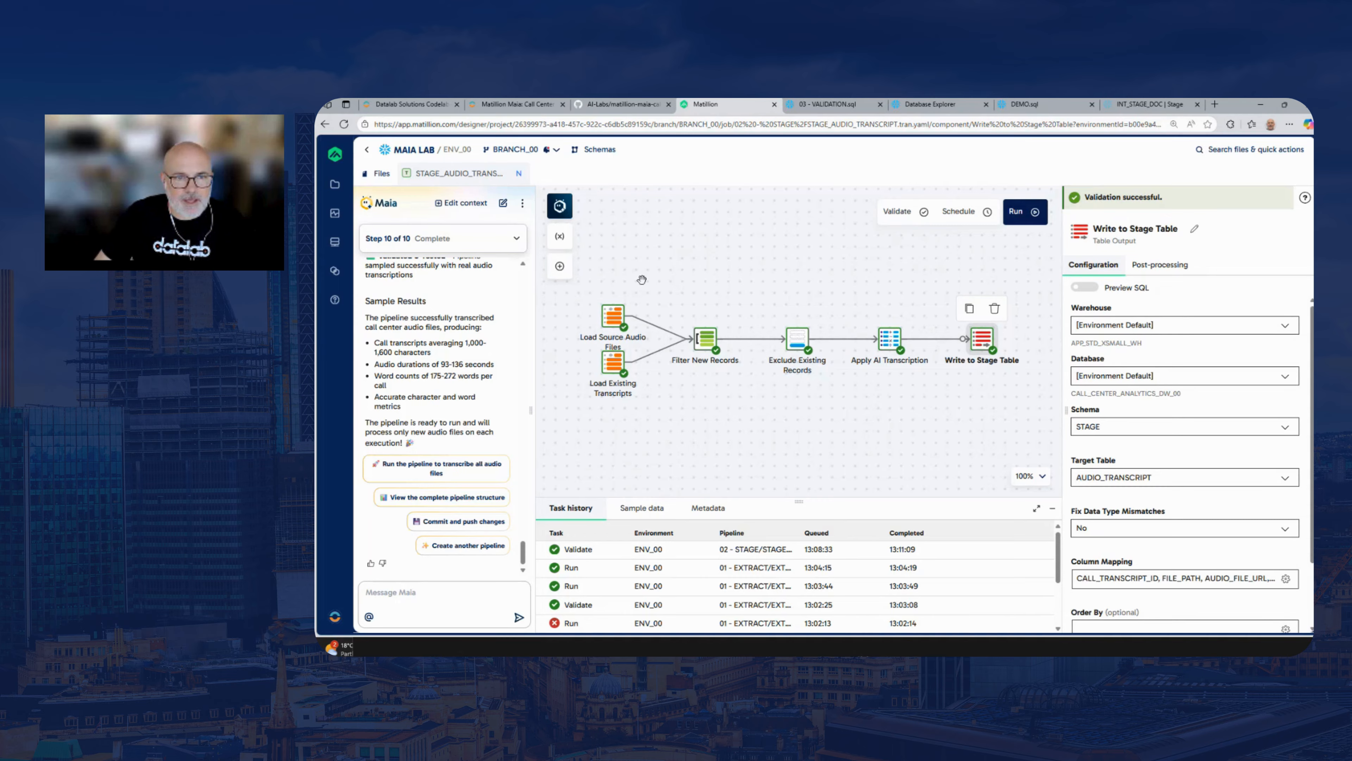
click(614, 317)
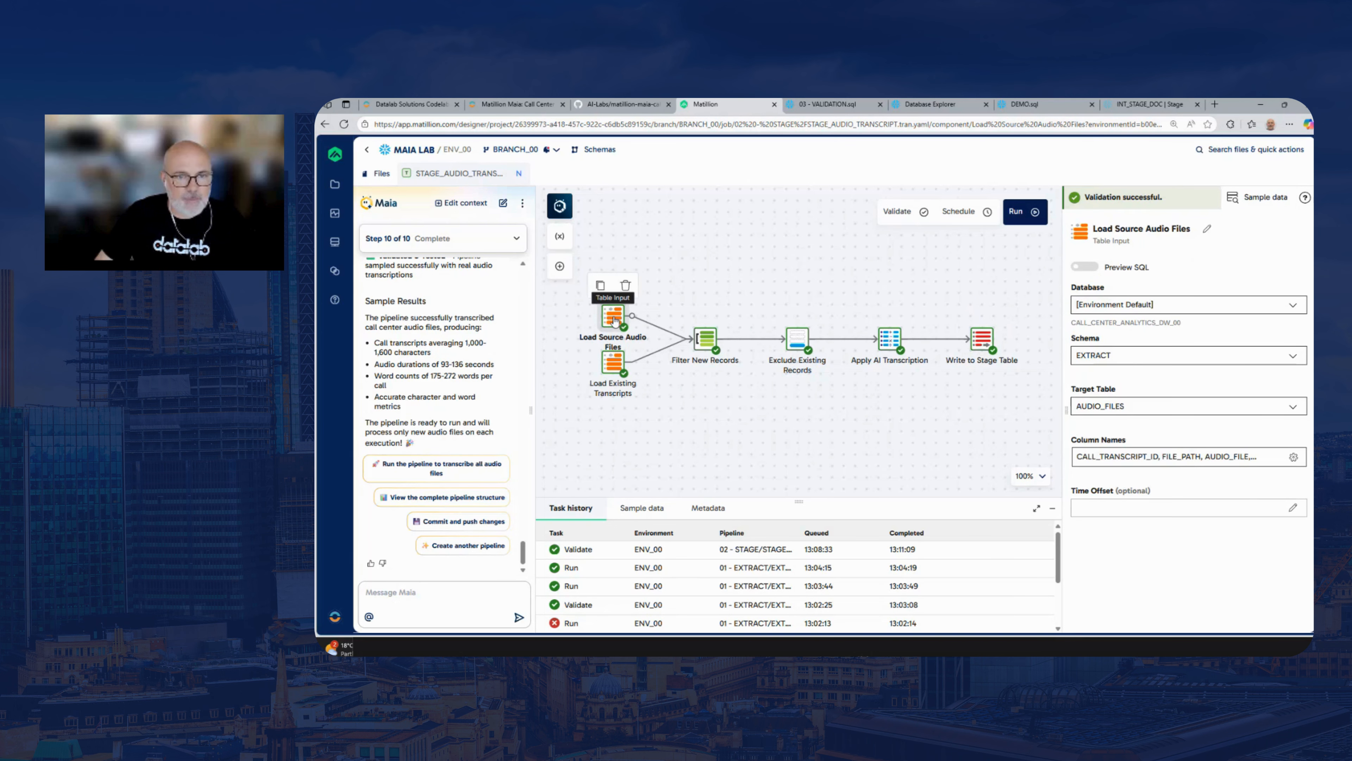
click(706, 341)
click(617, 313)
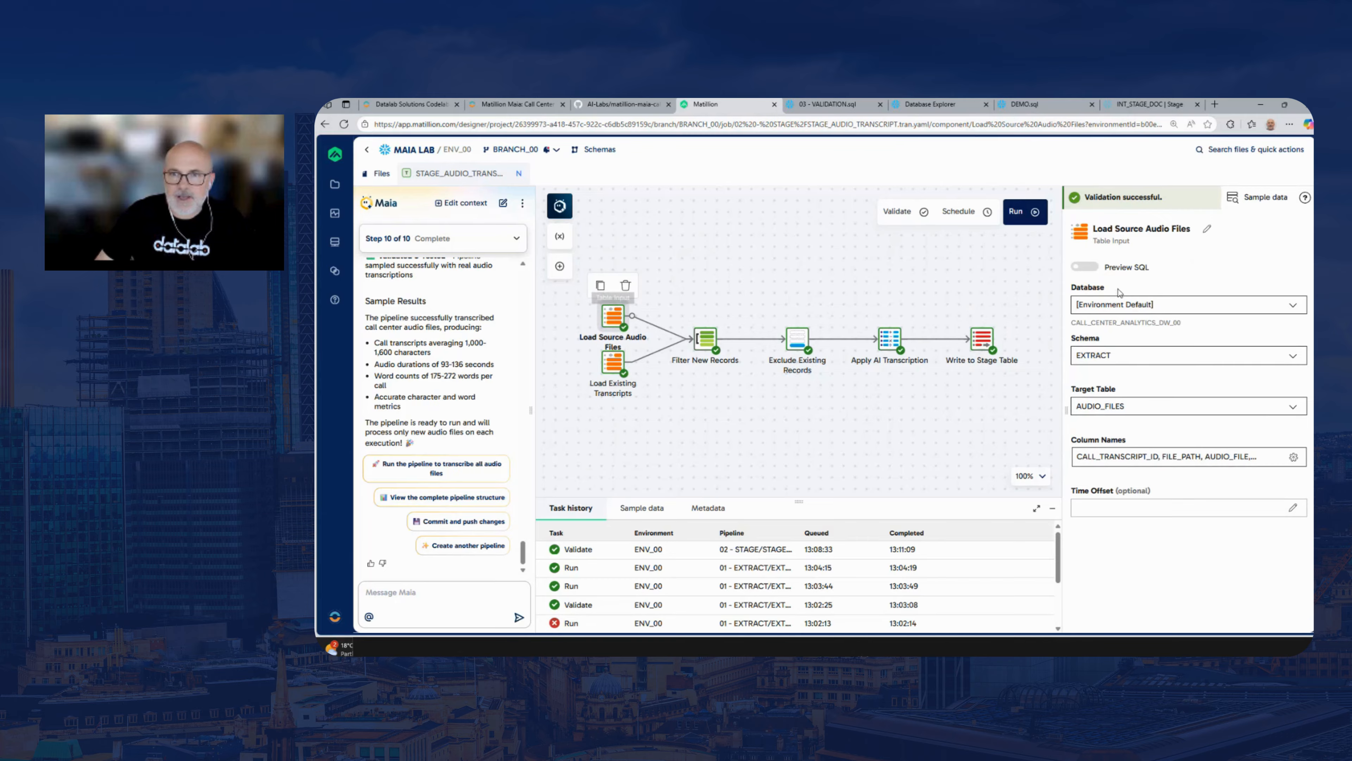
click(1085, 267)
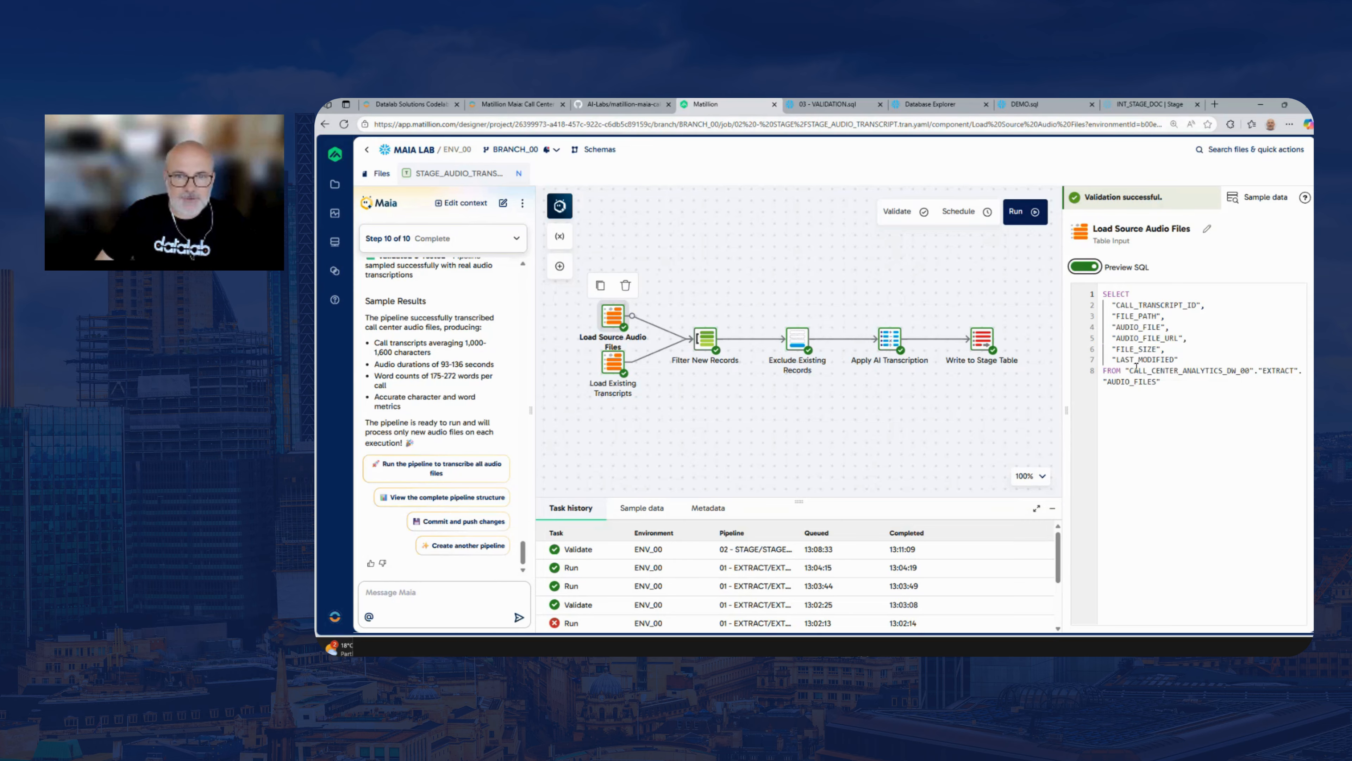
click(711, 344)
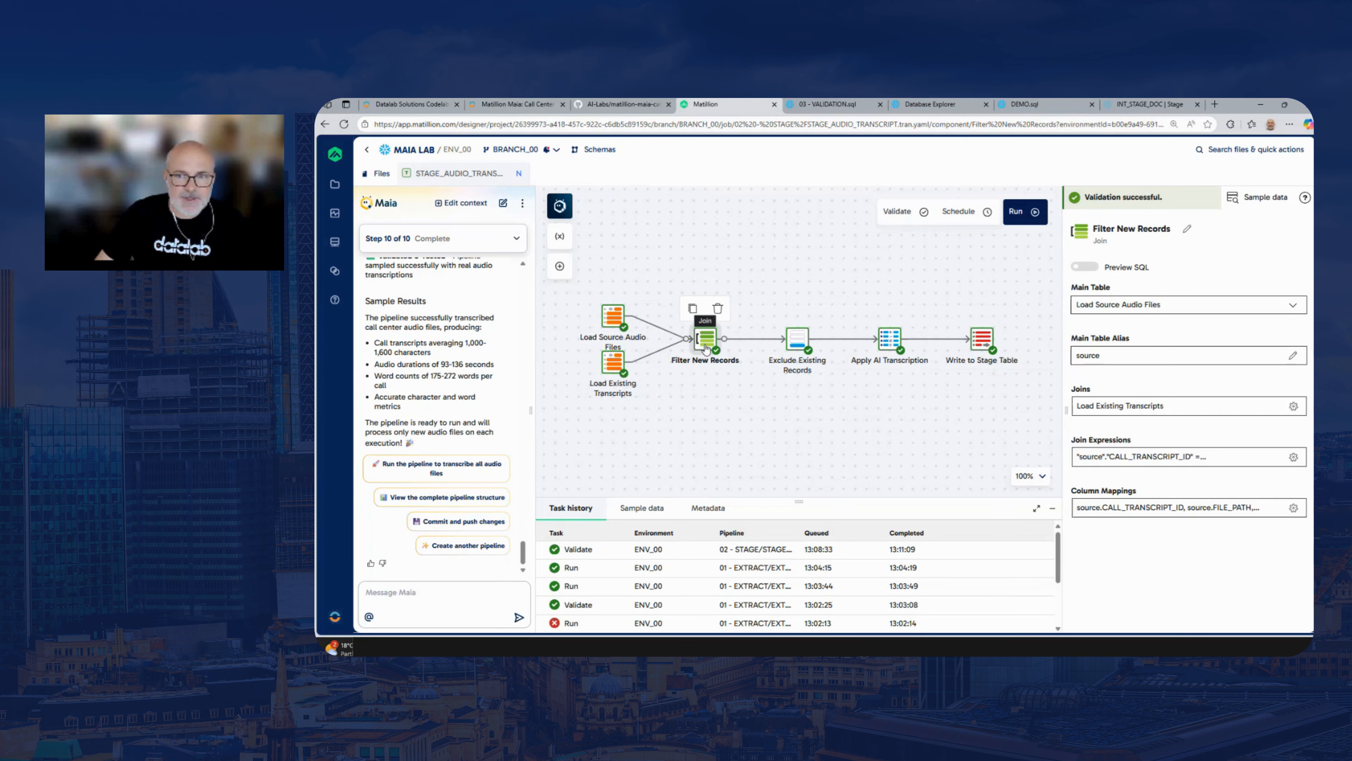
click(1085, 267)
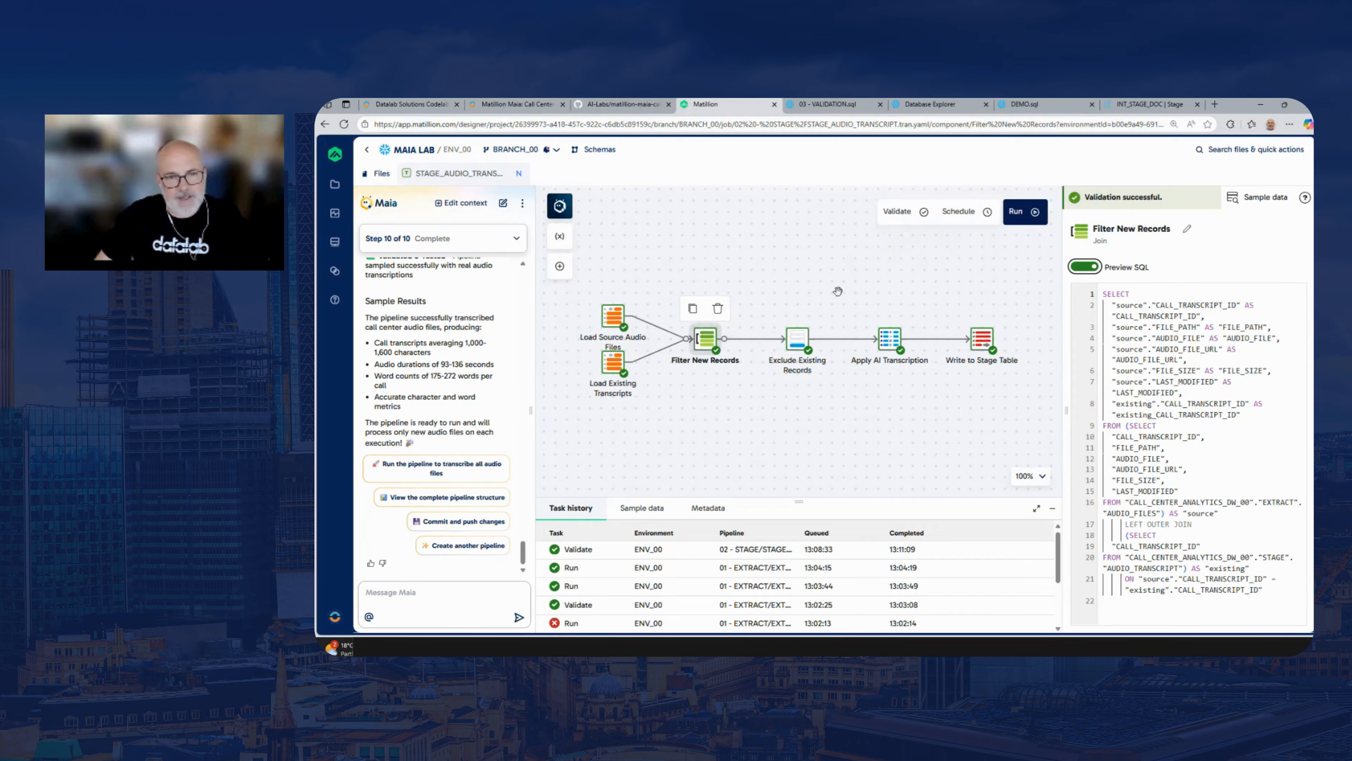
mouse_move(838, 291)
mouse_down()
mouse_move(809, 288)
mouse_move(830, 282)
mouse_up()
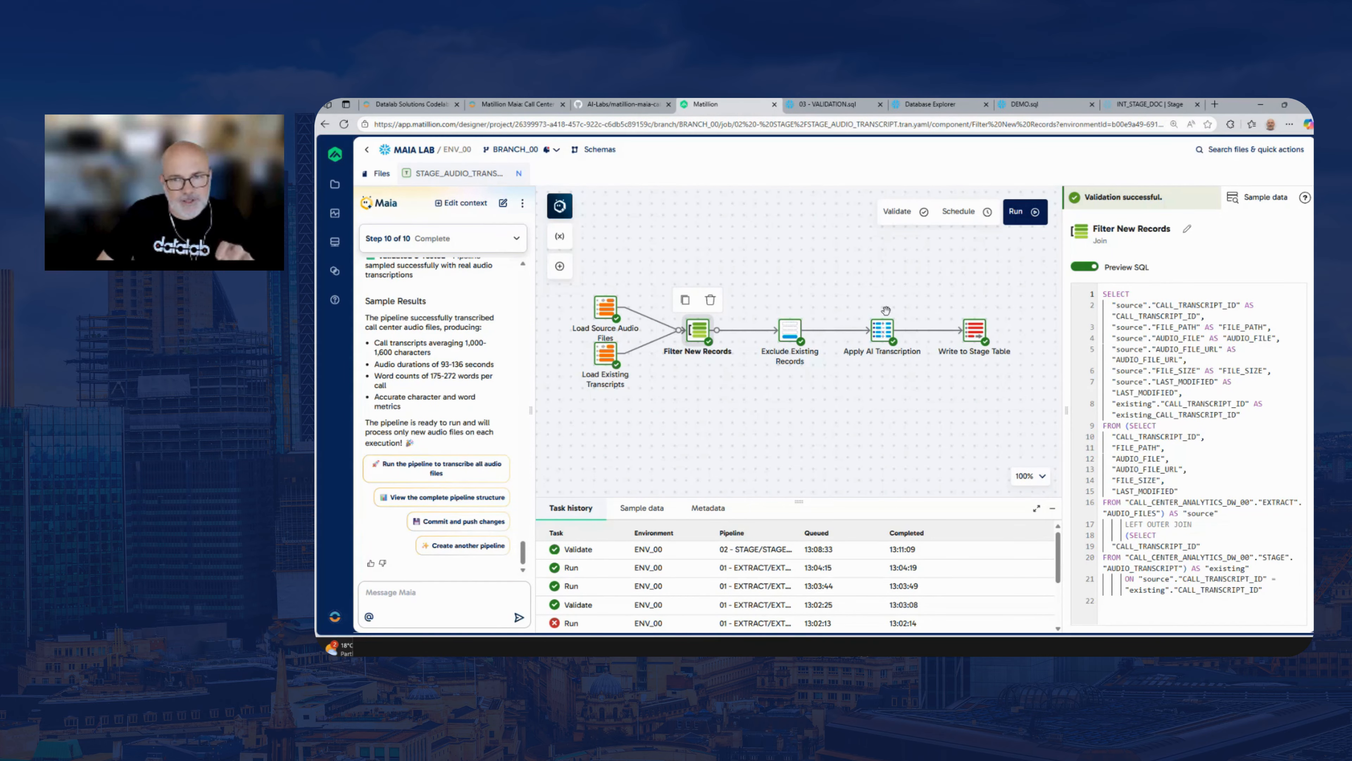
Preview the generated SQL of the Write to Stage Table component and read through its INSERT statement
click(977, 335)
click(1086, 288)
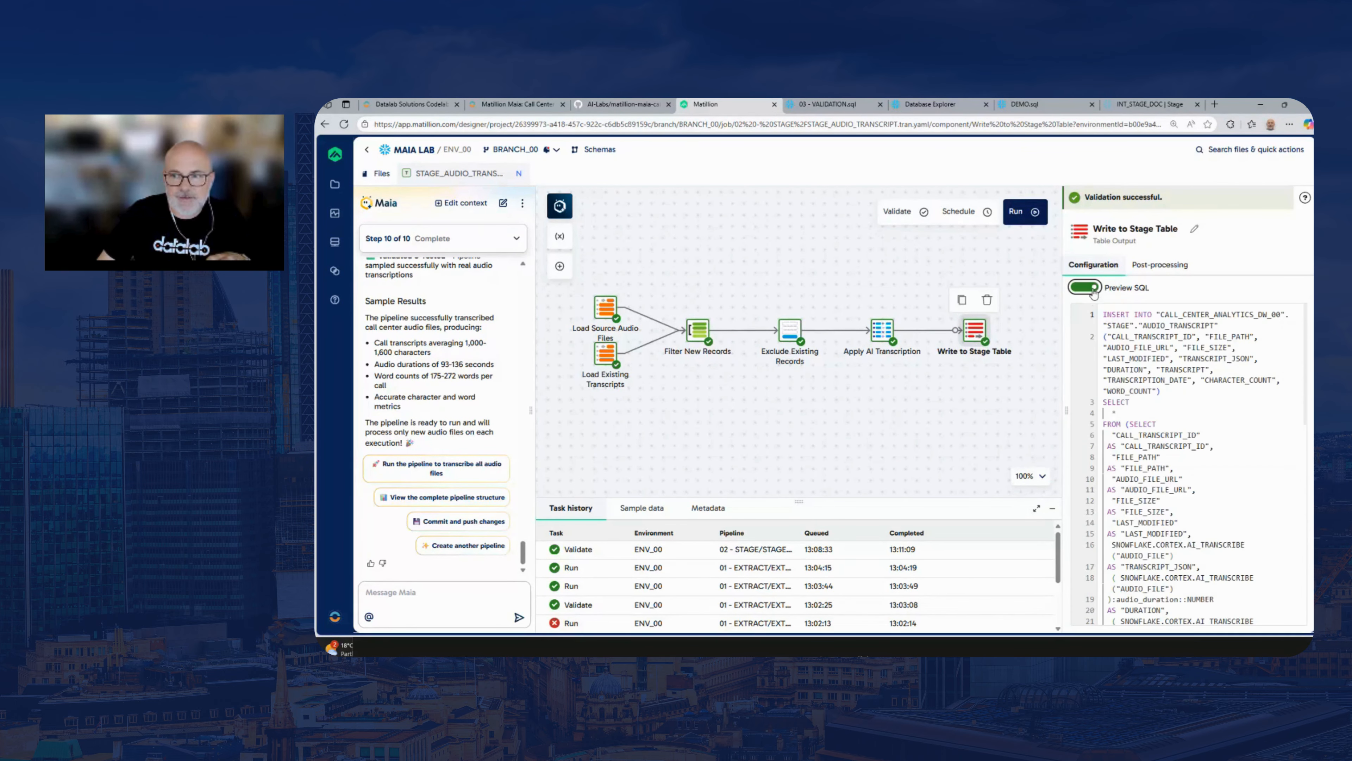
drag(1307, 355, 1305, 585)
scroll(1131, 547, up, 7)
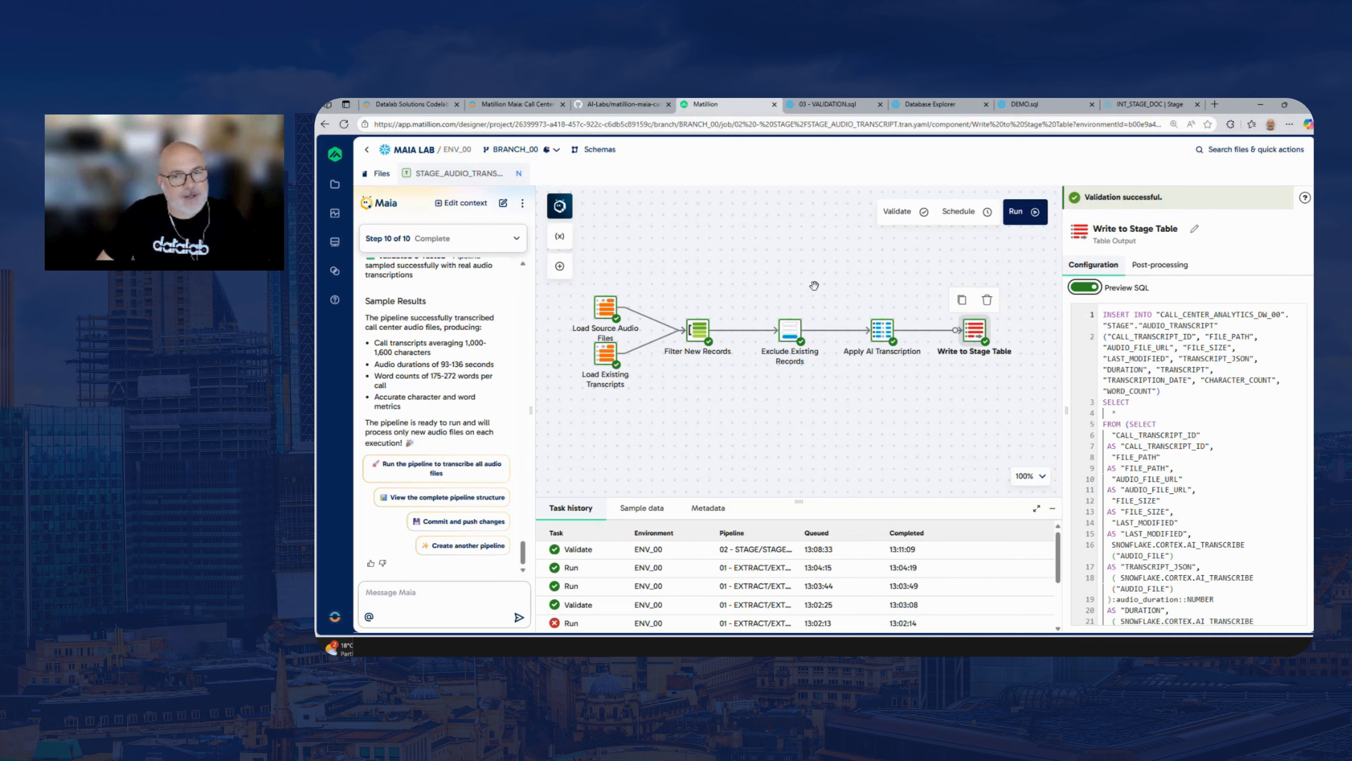
drag(814, 286, 810, 277)
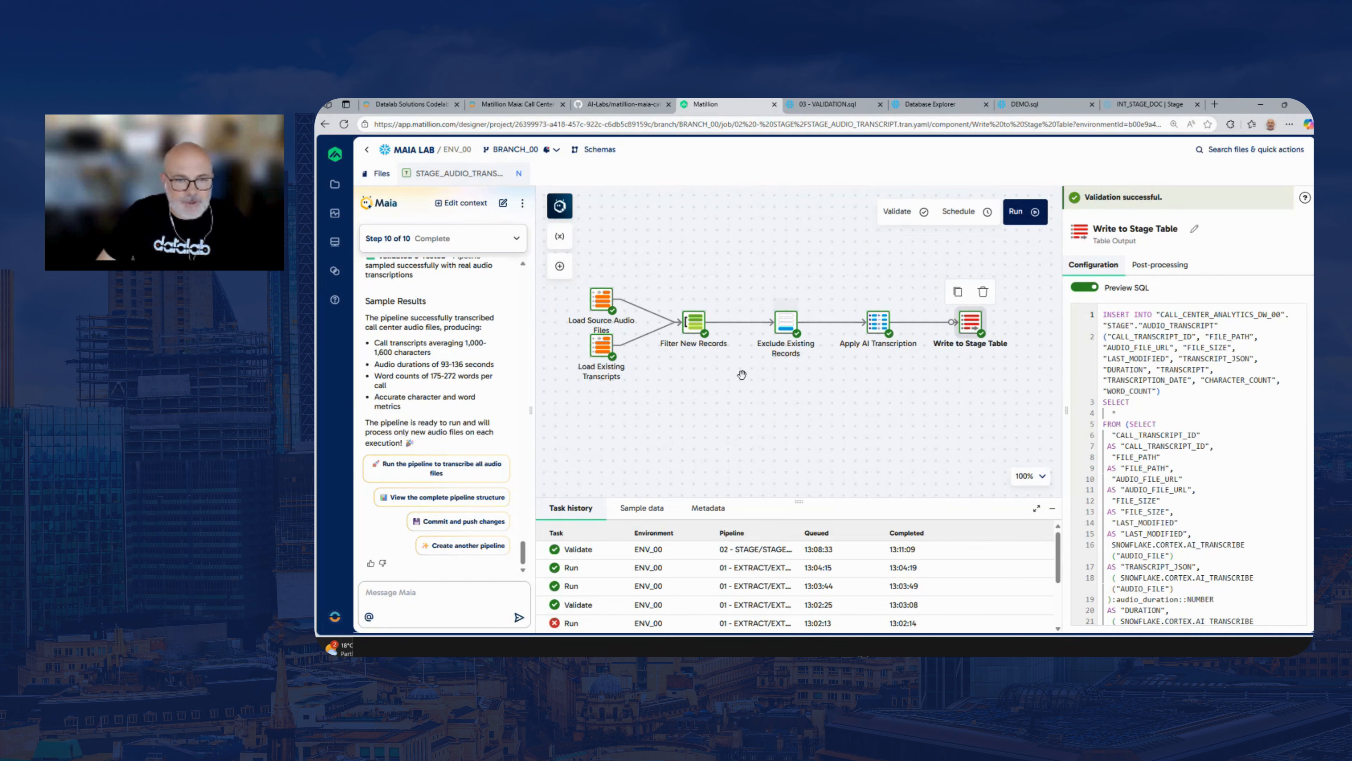
Sample 25 rows from Load Source Audio Files and look across all returned columns
click(598, 302)
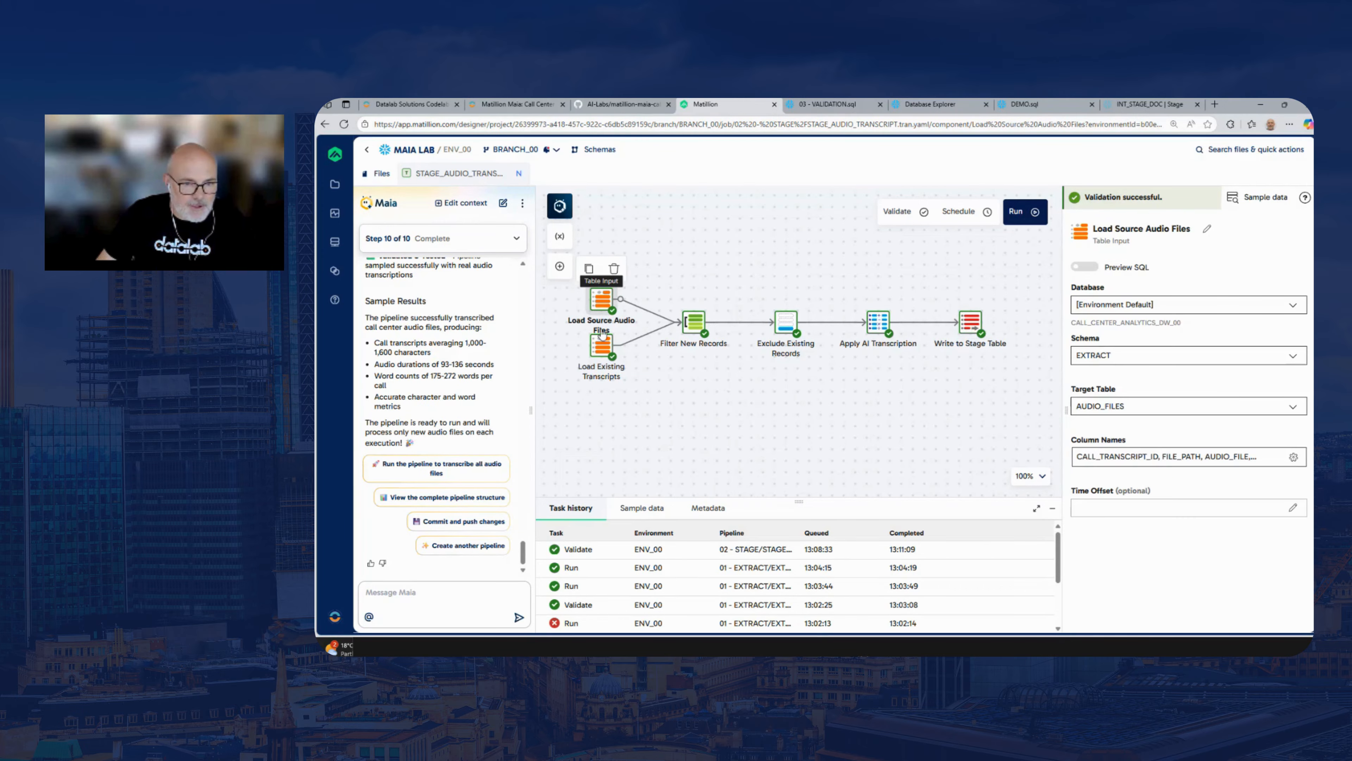
click(642, 509)
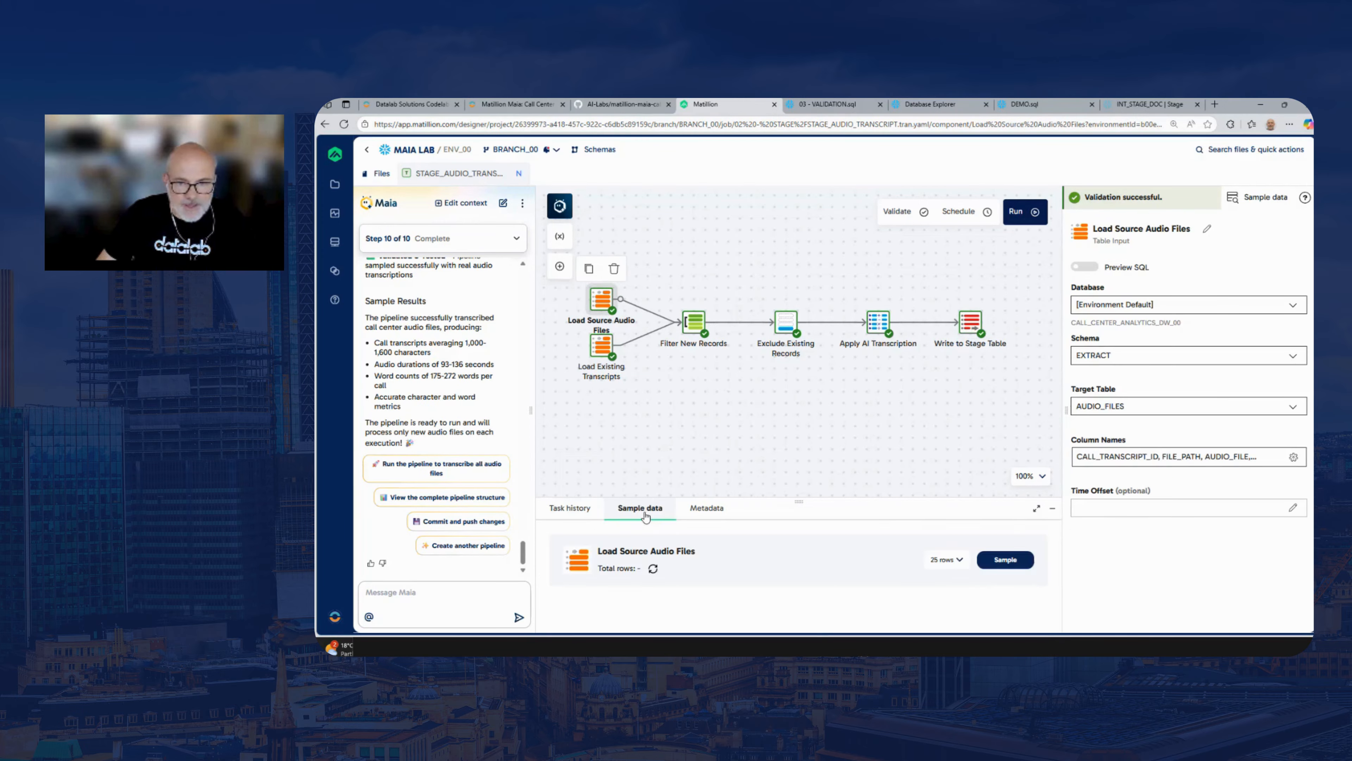
click(1004, 559)
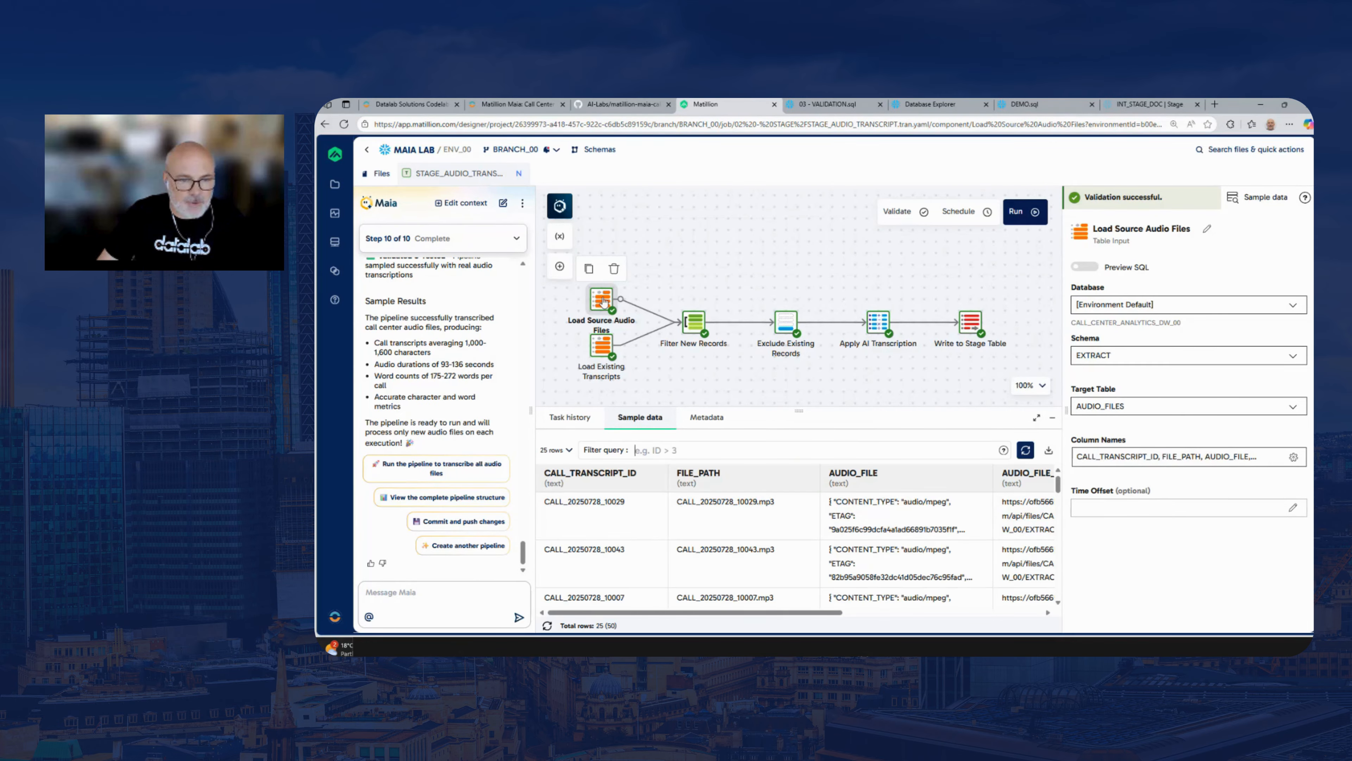
drag(663, 612, 956, 625)
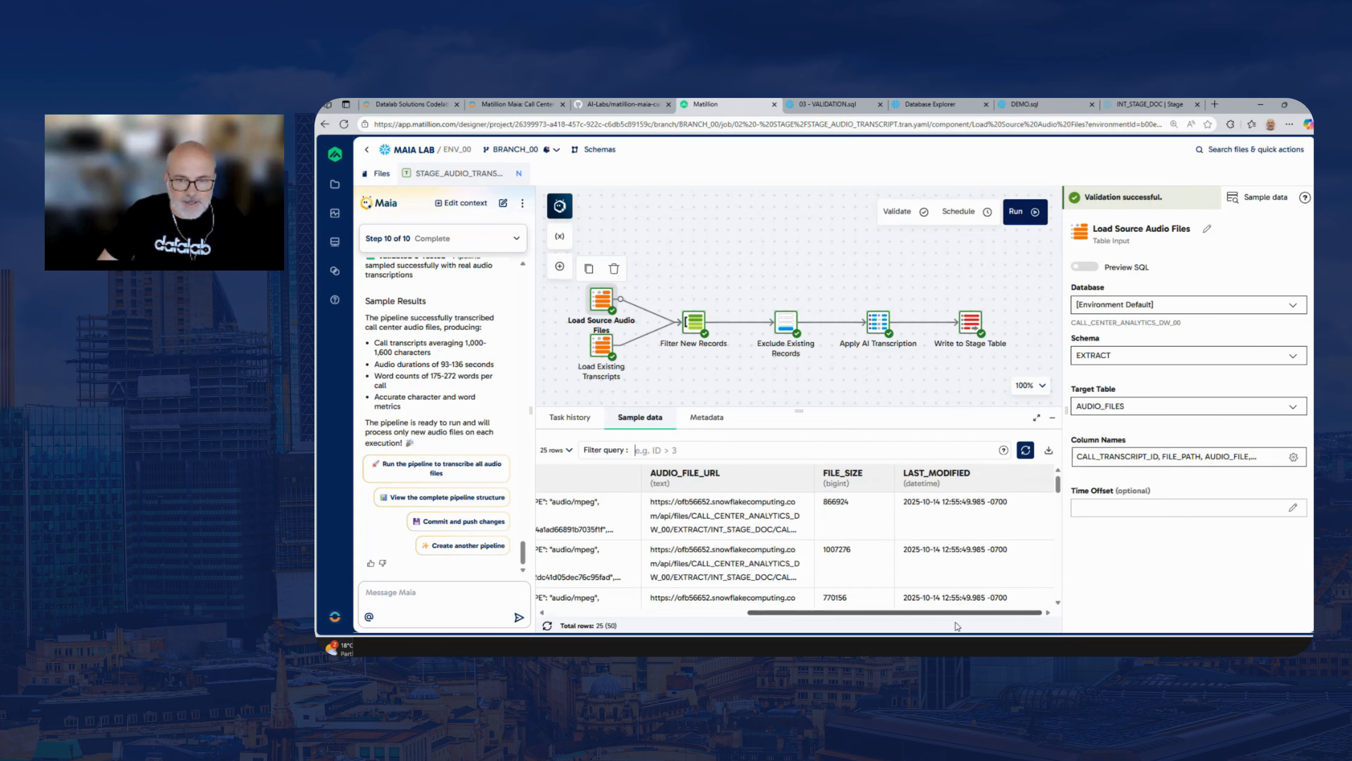
drag(857, 614, 658, 612)
Sample 25 rows from Exclude Existing Records, inspect the existing_CALL_TRANSCRIPT_ID column, and deselect the component
click(783, 326)
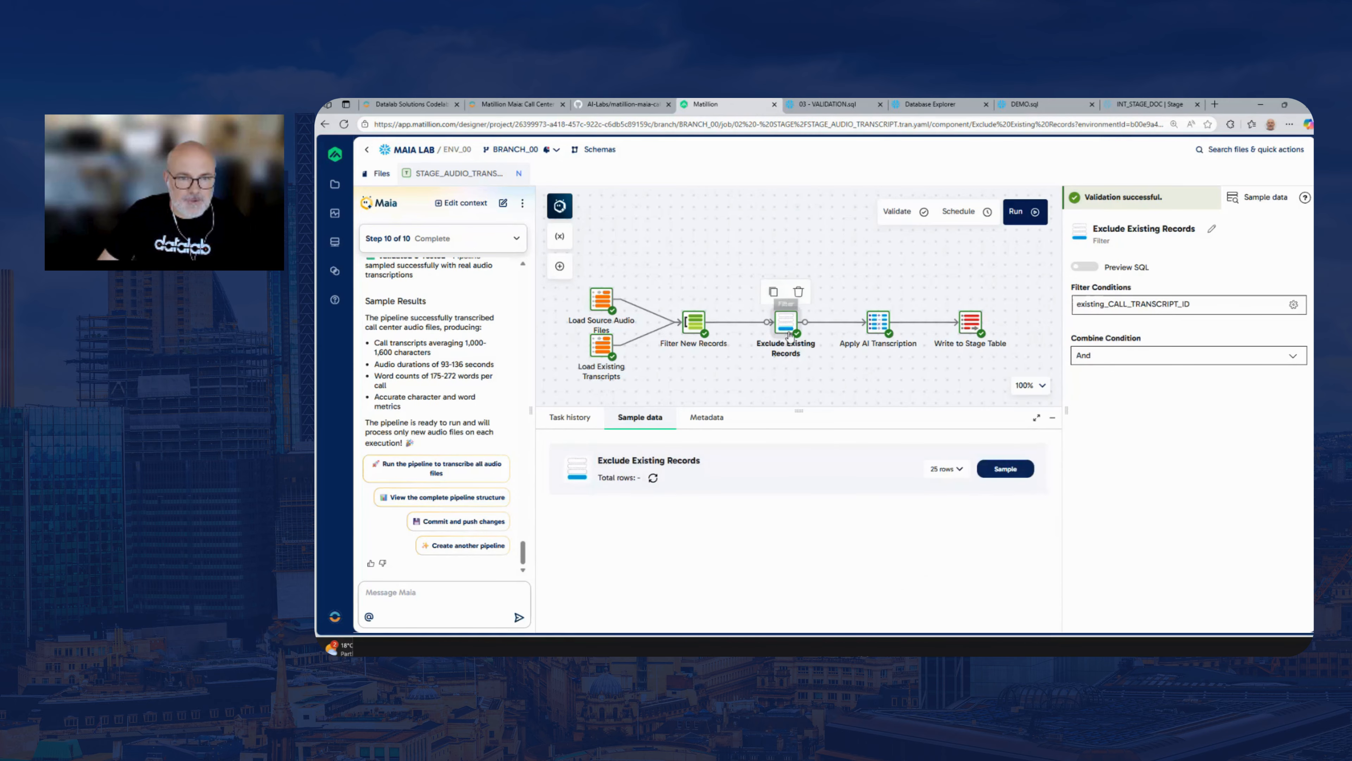
click(1004, 469)
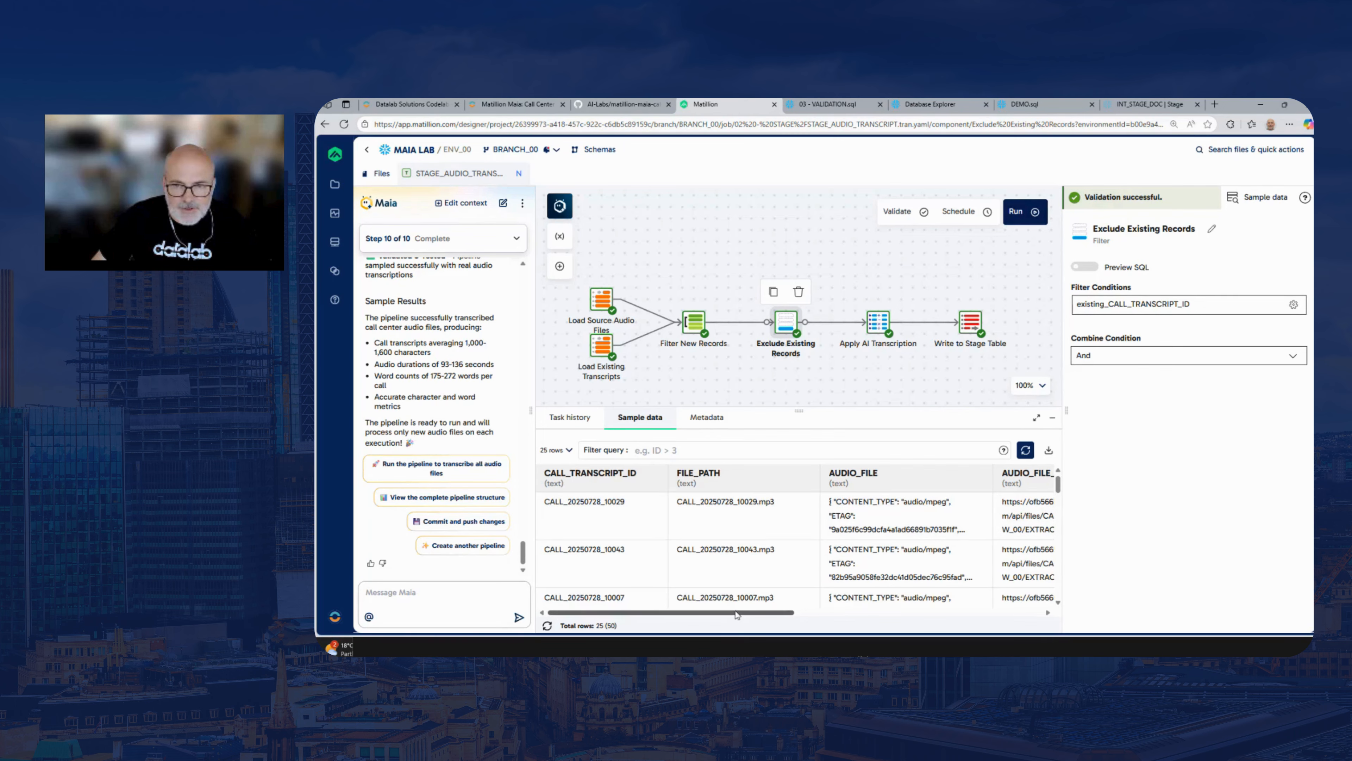
drag(736, 614, 959, 618)
click(687, 451)
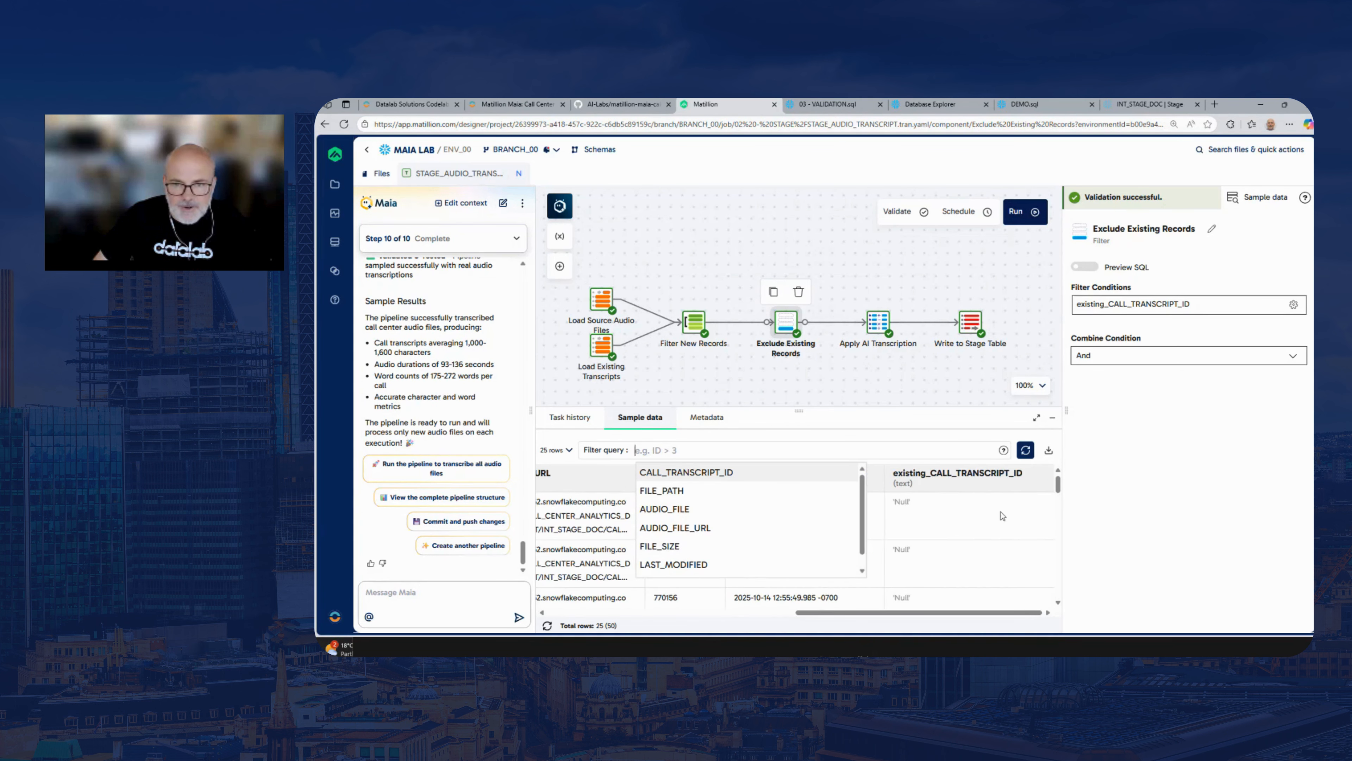
drag(1058, 487, 1054, 574)
click(929, 389)
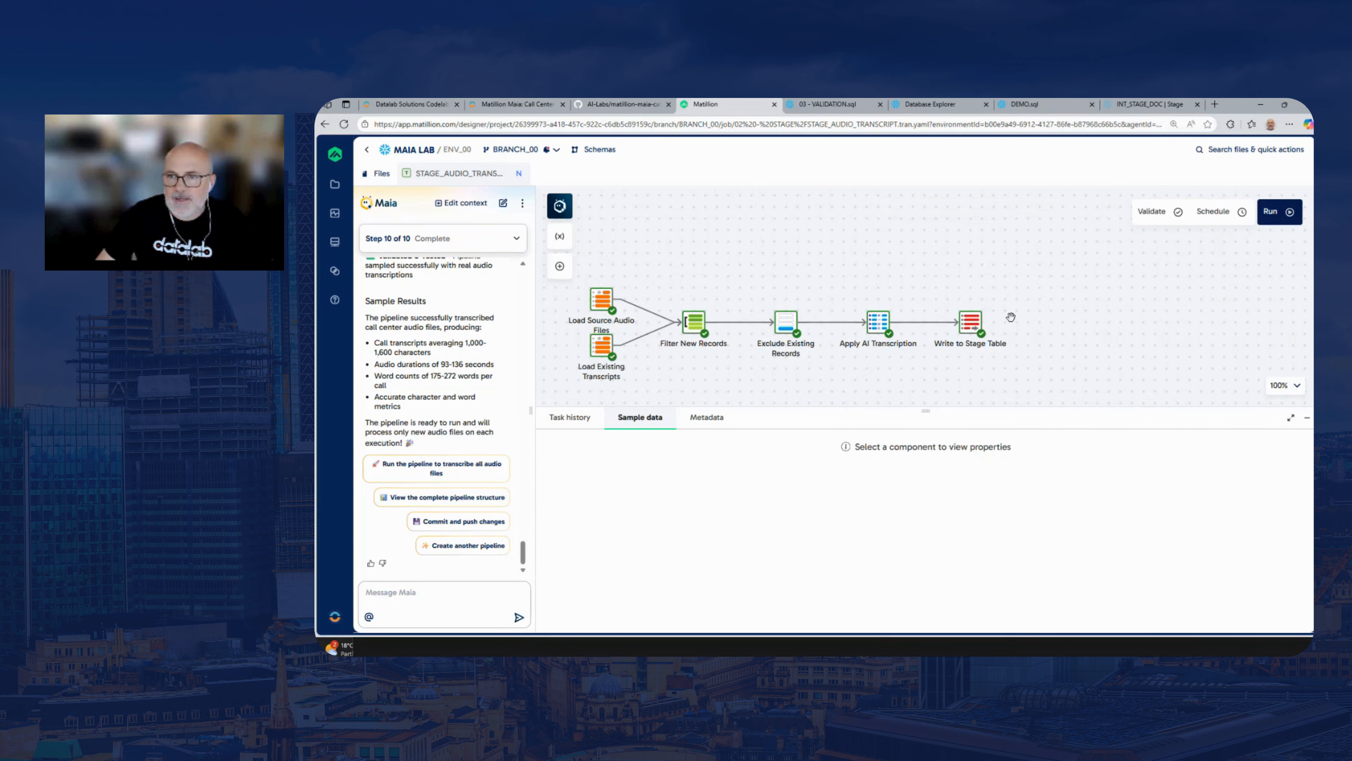
Run the STAGE_AUDIO_TRANSCRIPT pipeline and adjust the canvas and task history area to follow the run
drag(1097, 290, 1107, 286)
click(1288, 214)
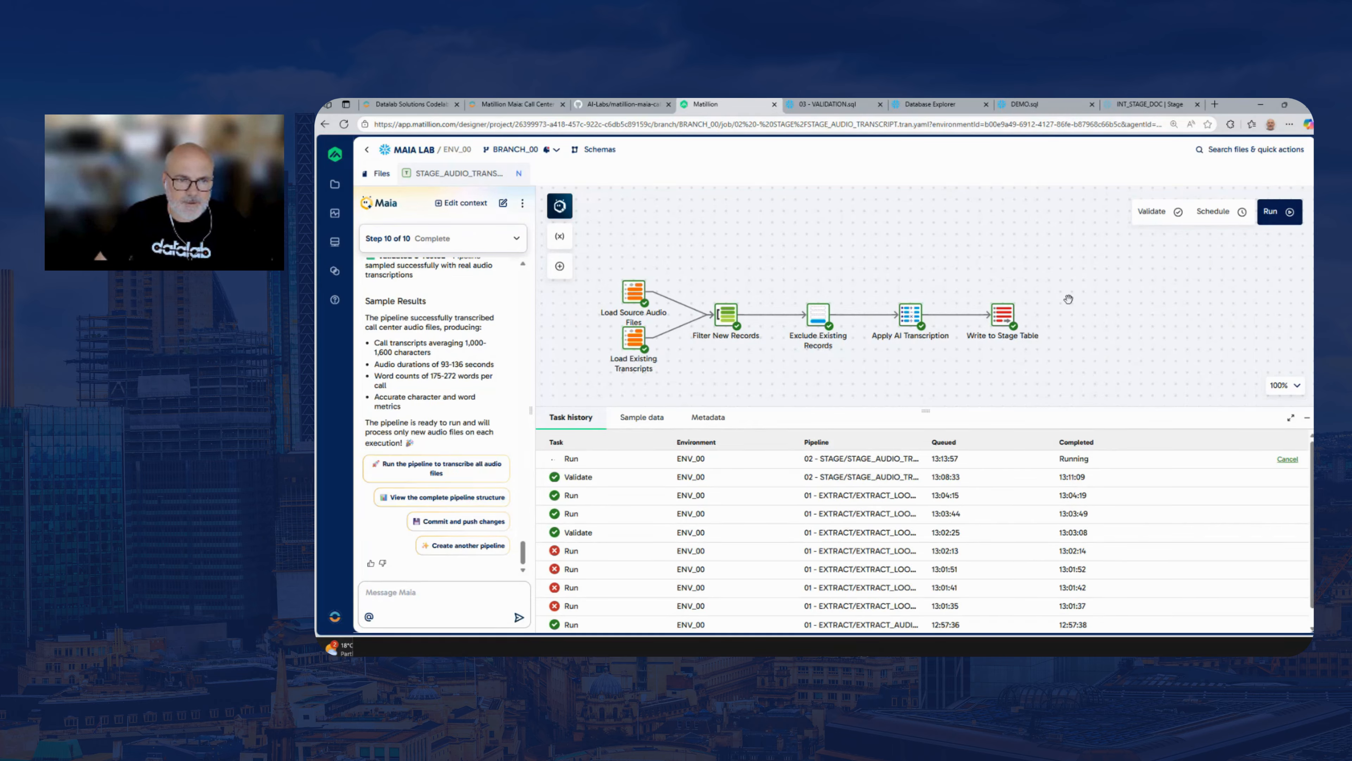
drag(805, 410, 808, 445)
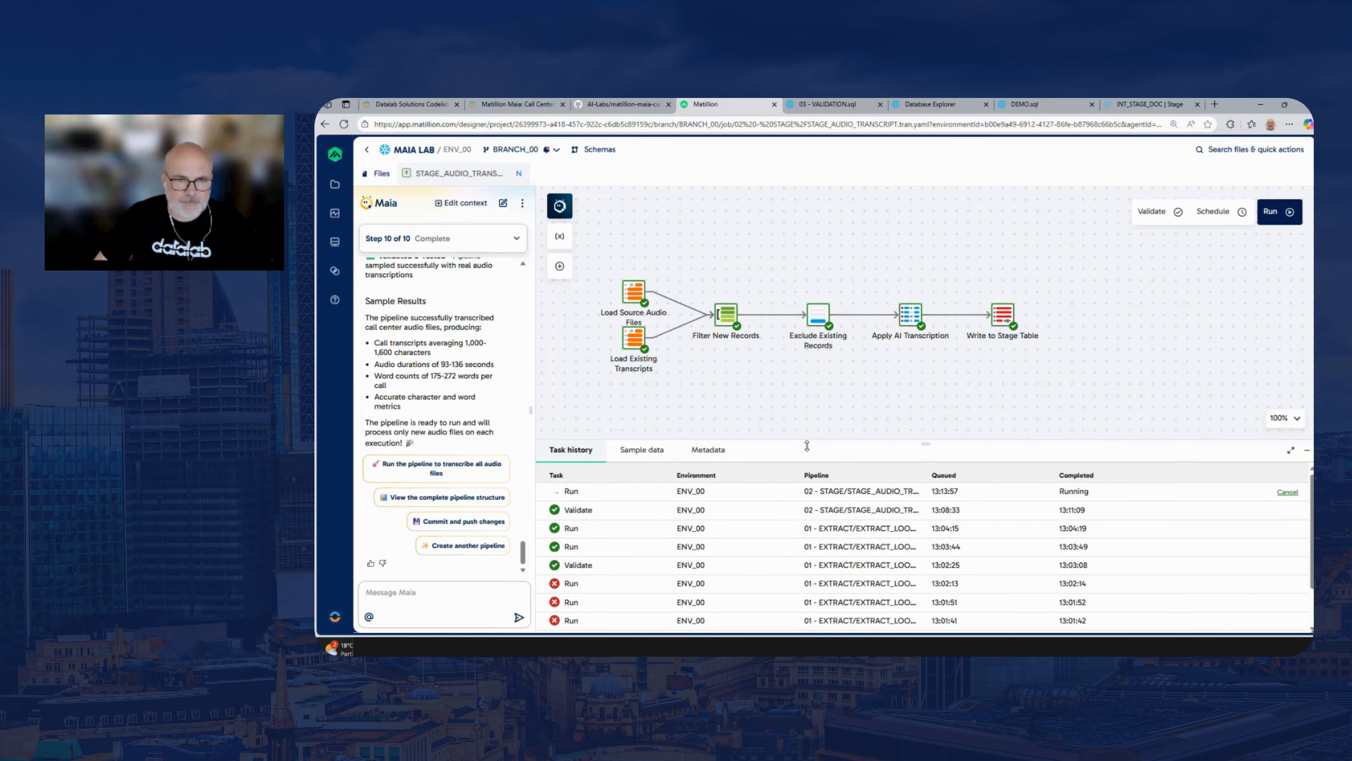
drag(815, 394, 899, 378)
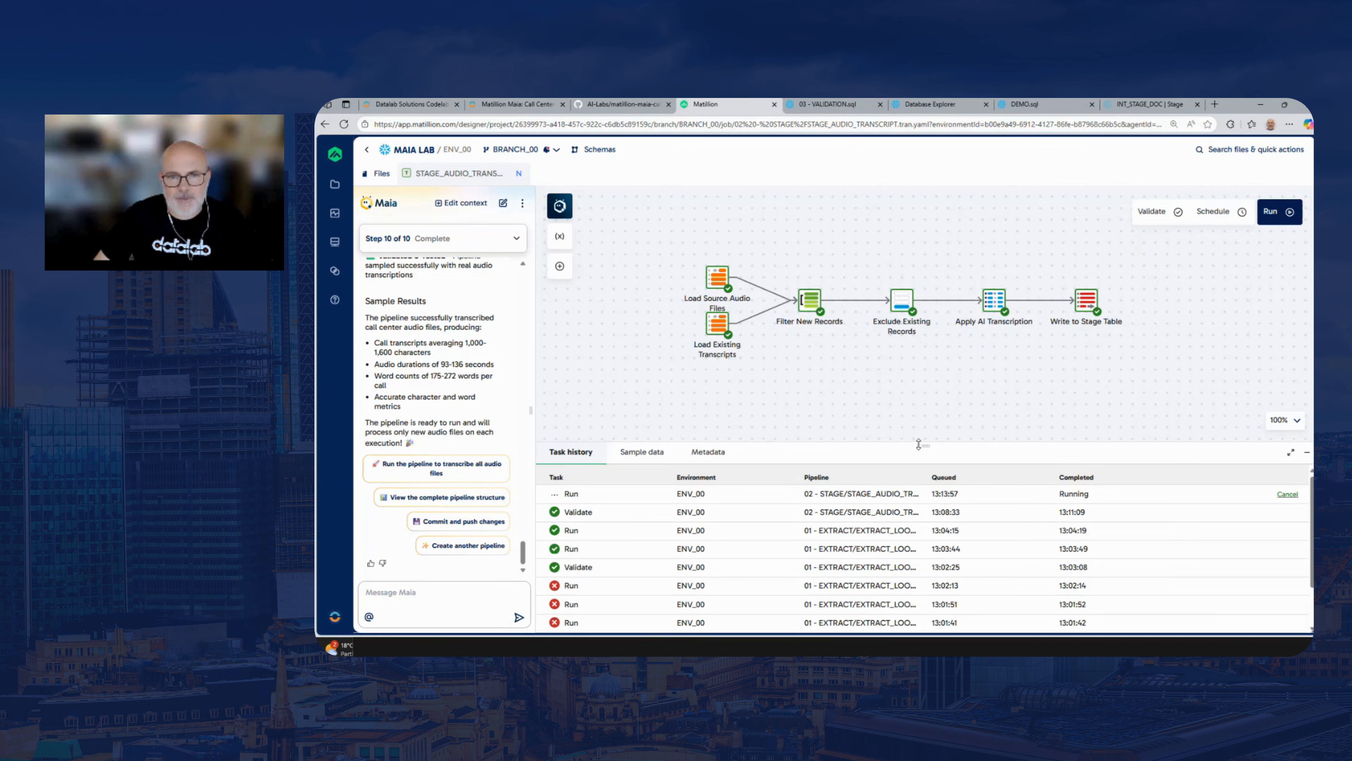
drag(919, 446, 903, 384)
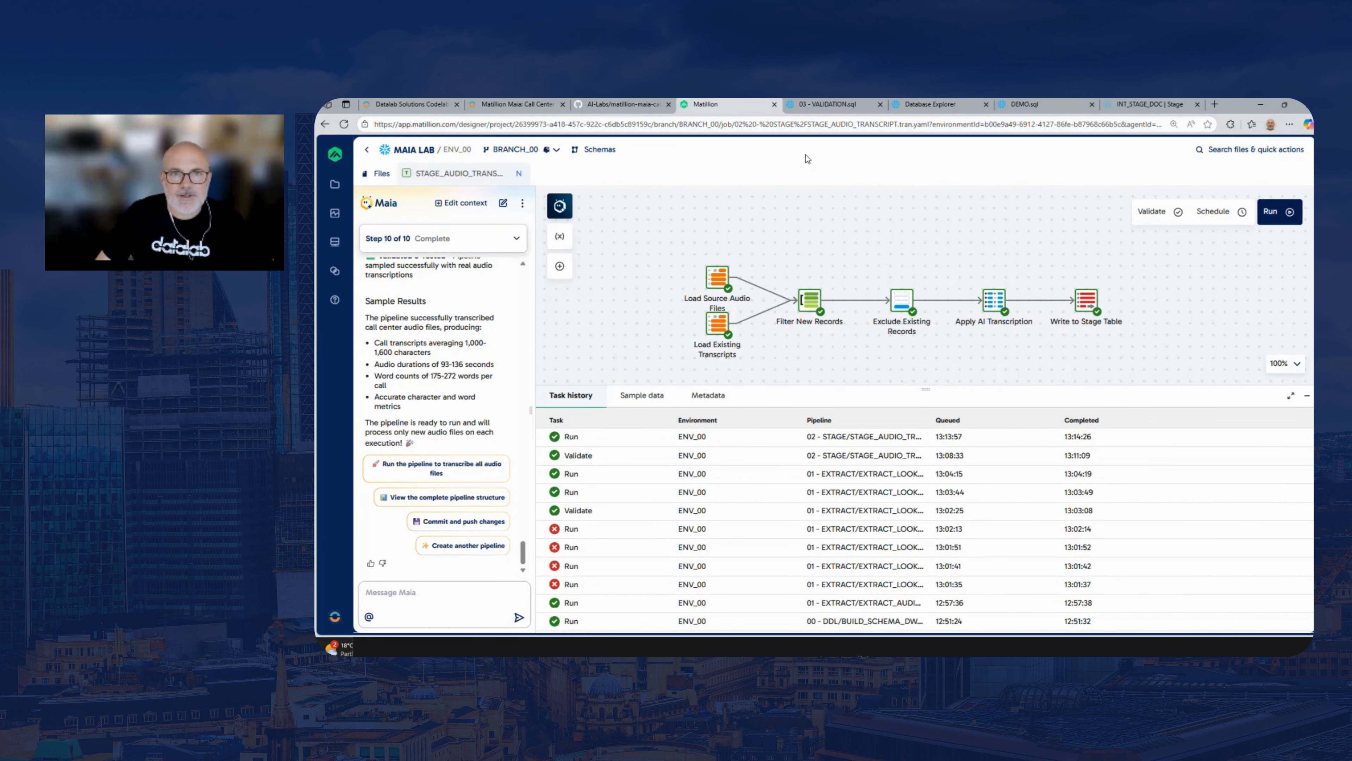
Switch to the Snowflake 03 - VALIDATION.sql worksheet, run SELECT * FROM STAGE.AUDIO_TRANSCRIPT, and widen the results area to view more columns
click(819, 105)
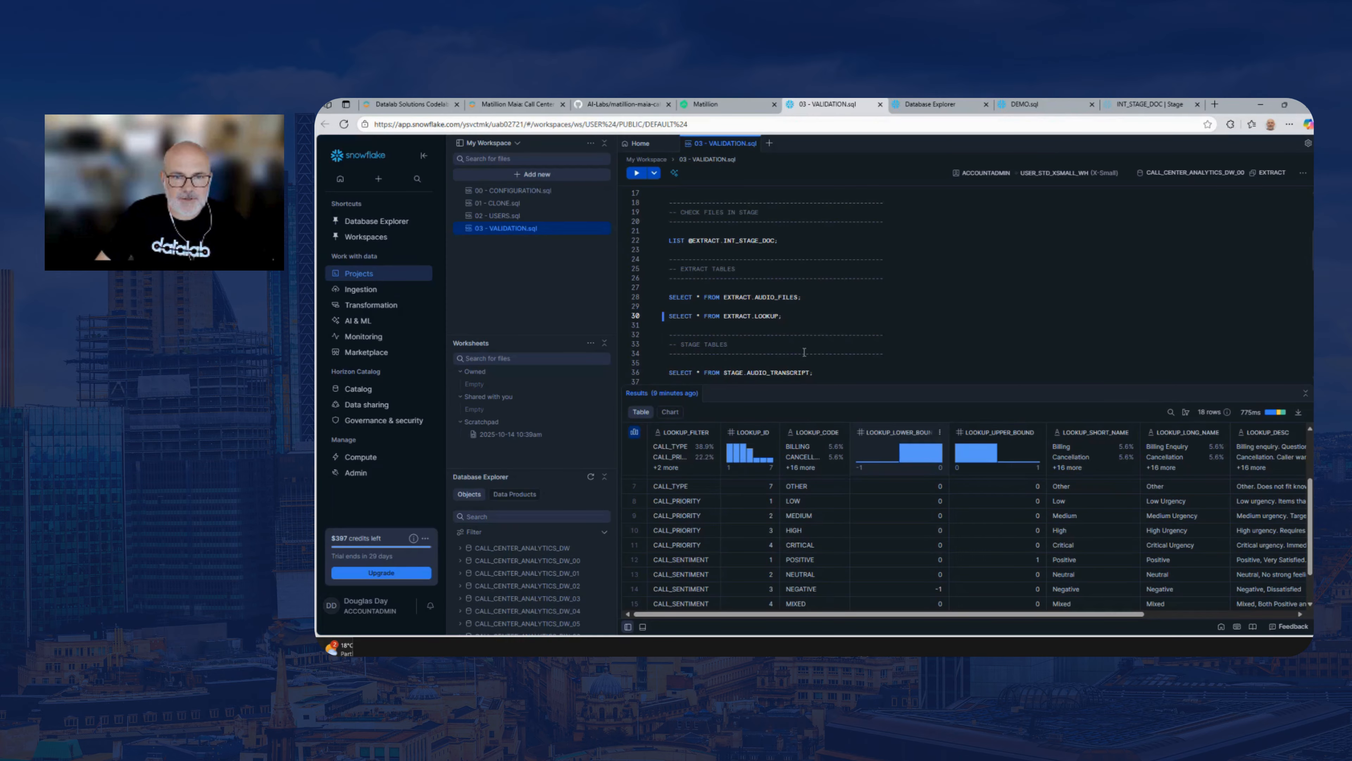
click(819, 374)
click(636, 172)
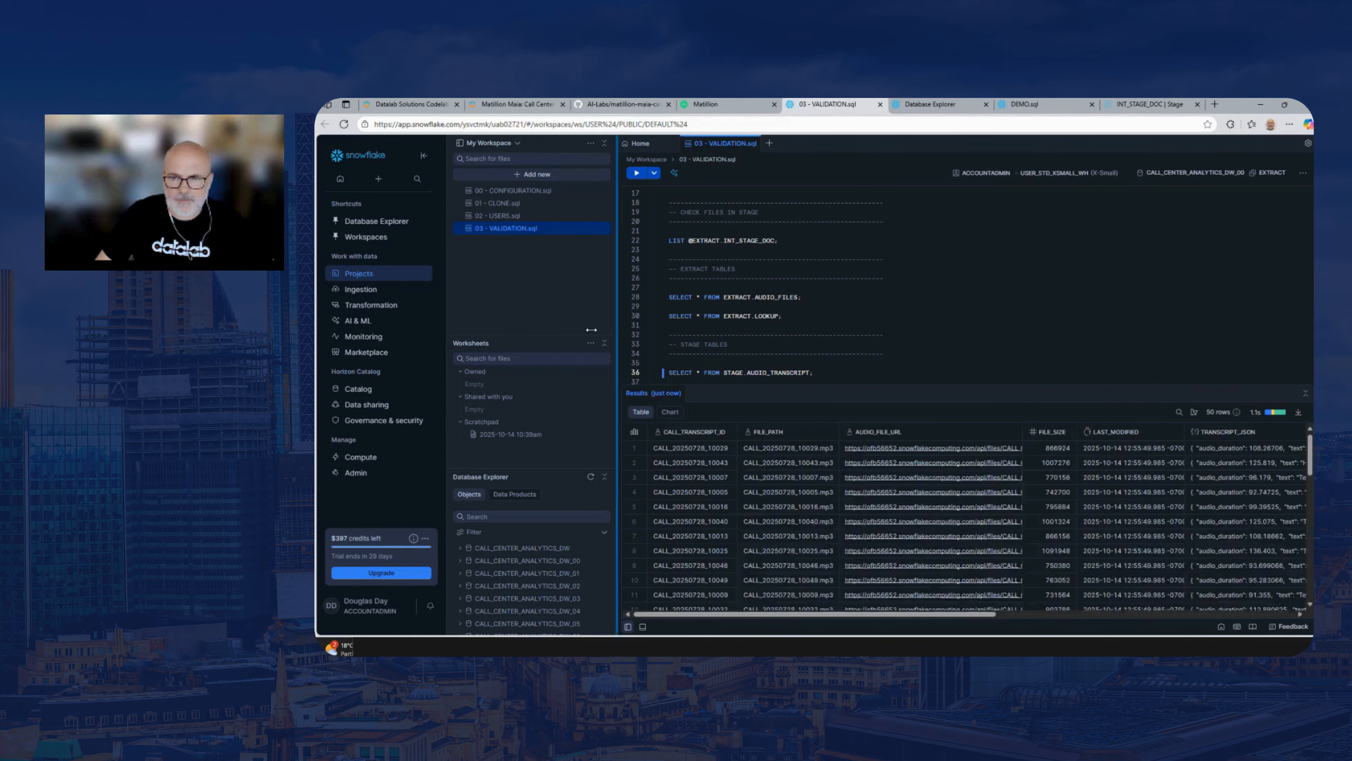
drag(619, 331, 501, 329)
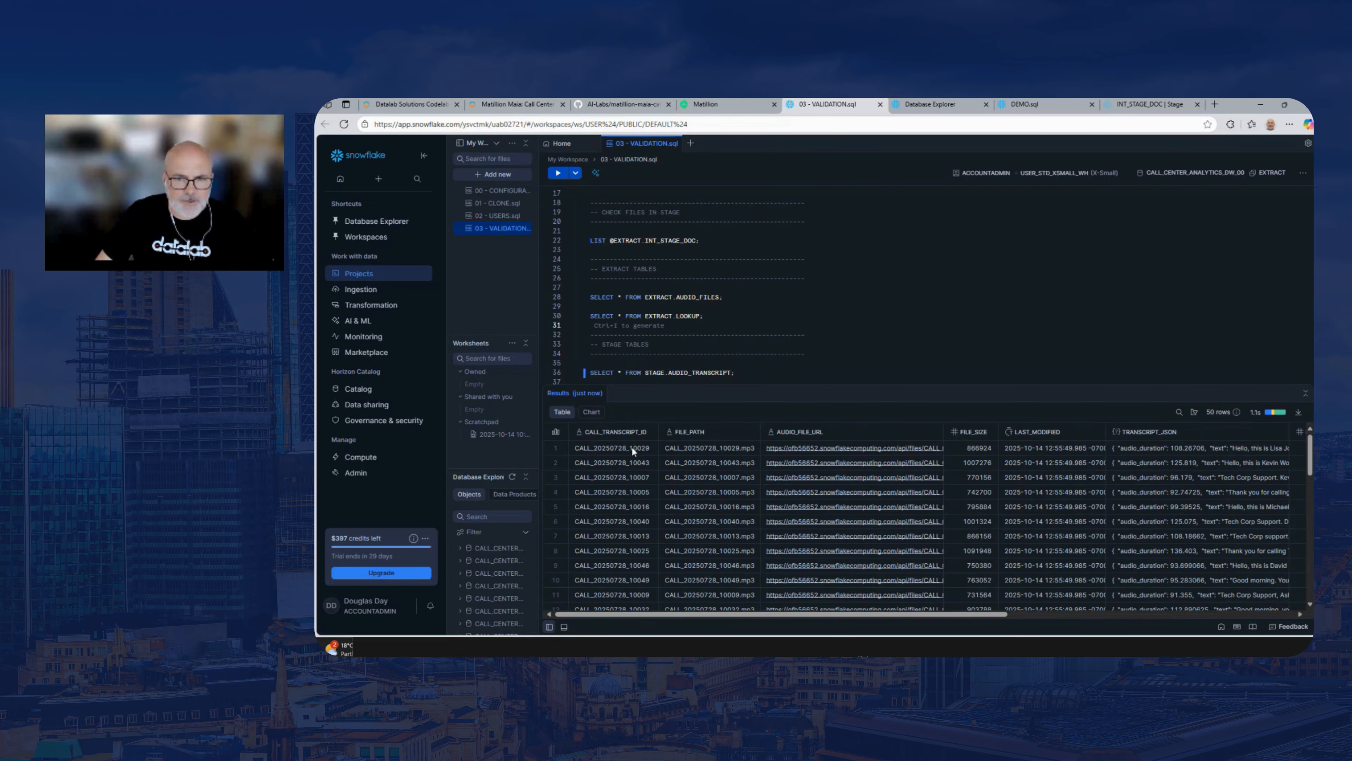
drag(922, 614, 1126, 615)
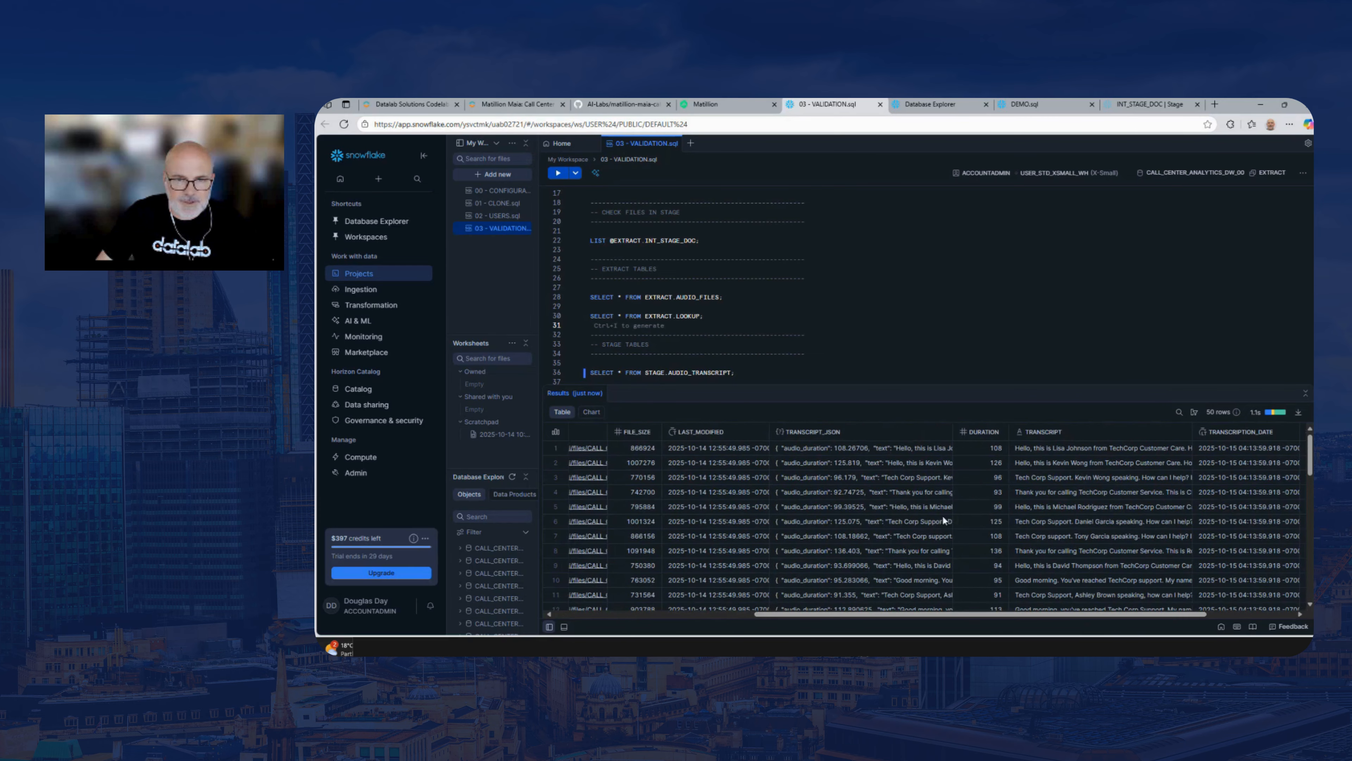
Inspect the TRANSCRIPT_JSON values of the first two rows, highlighting audio_duration and text in the first row's JSON
click(824, 451)
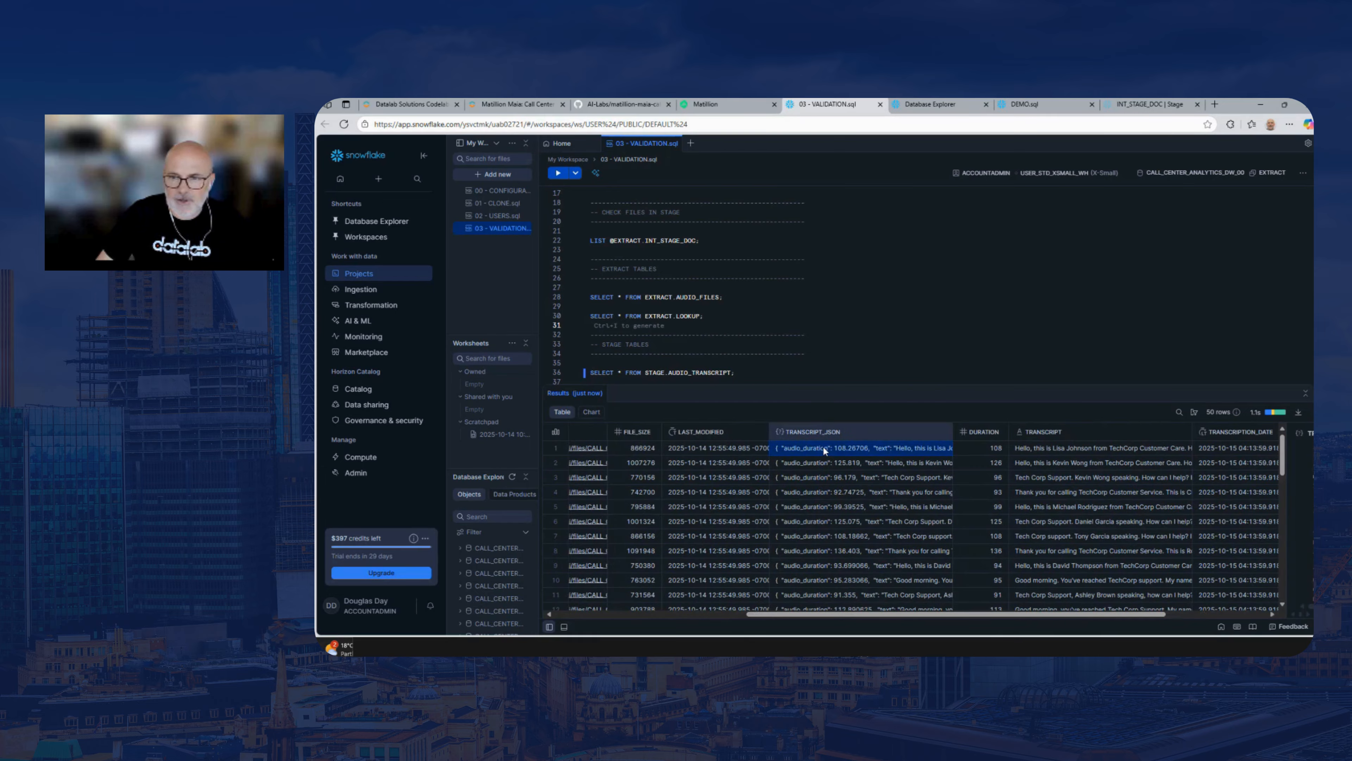
click(893, 464)
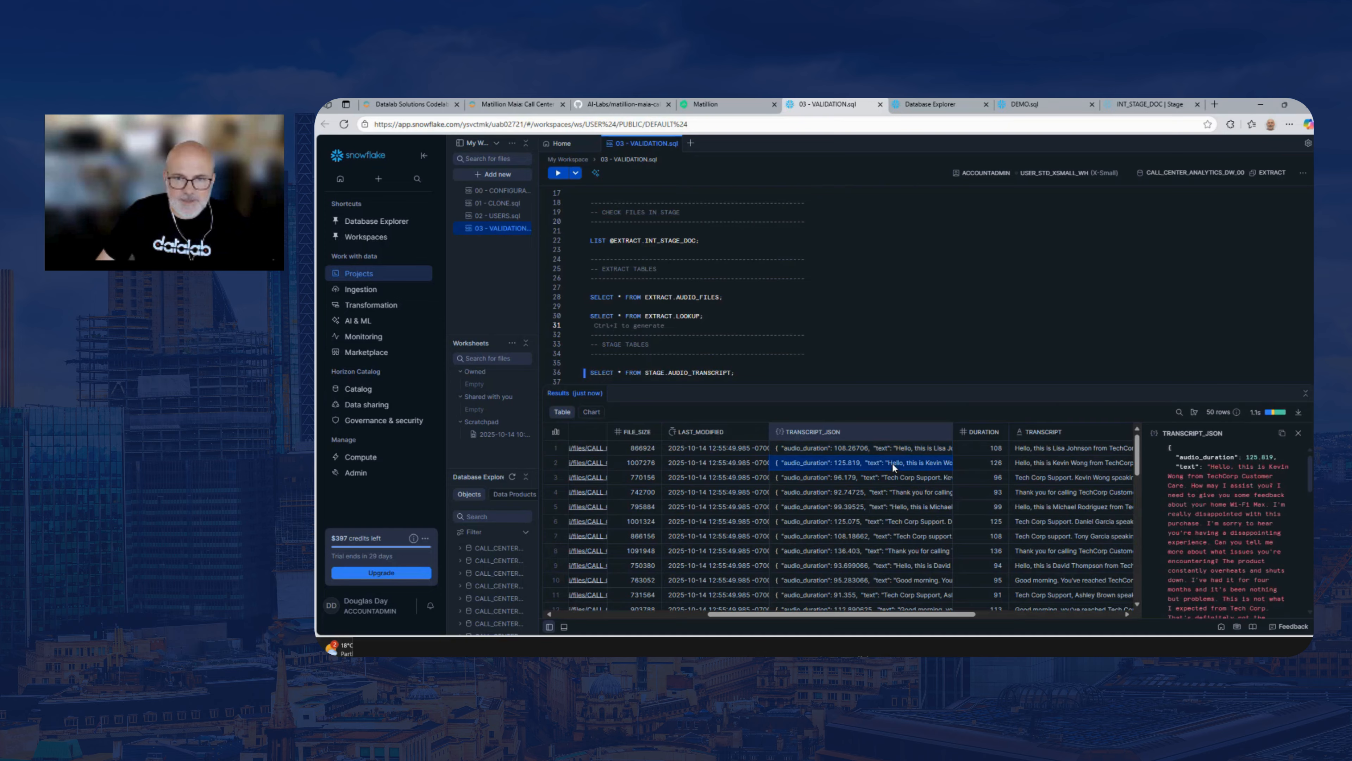
click(903, 445)
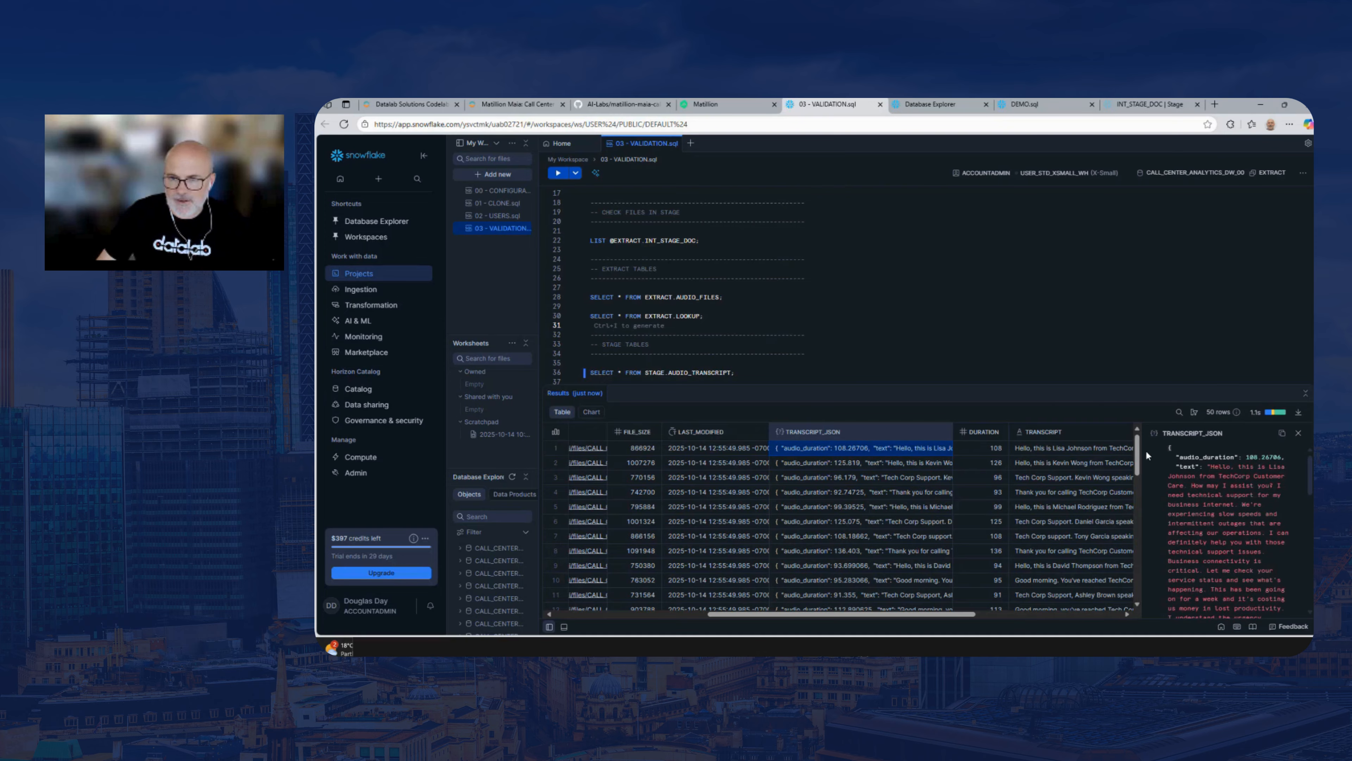
drag(1141, 448, 1131, 588)
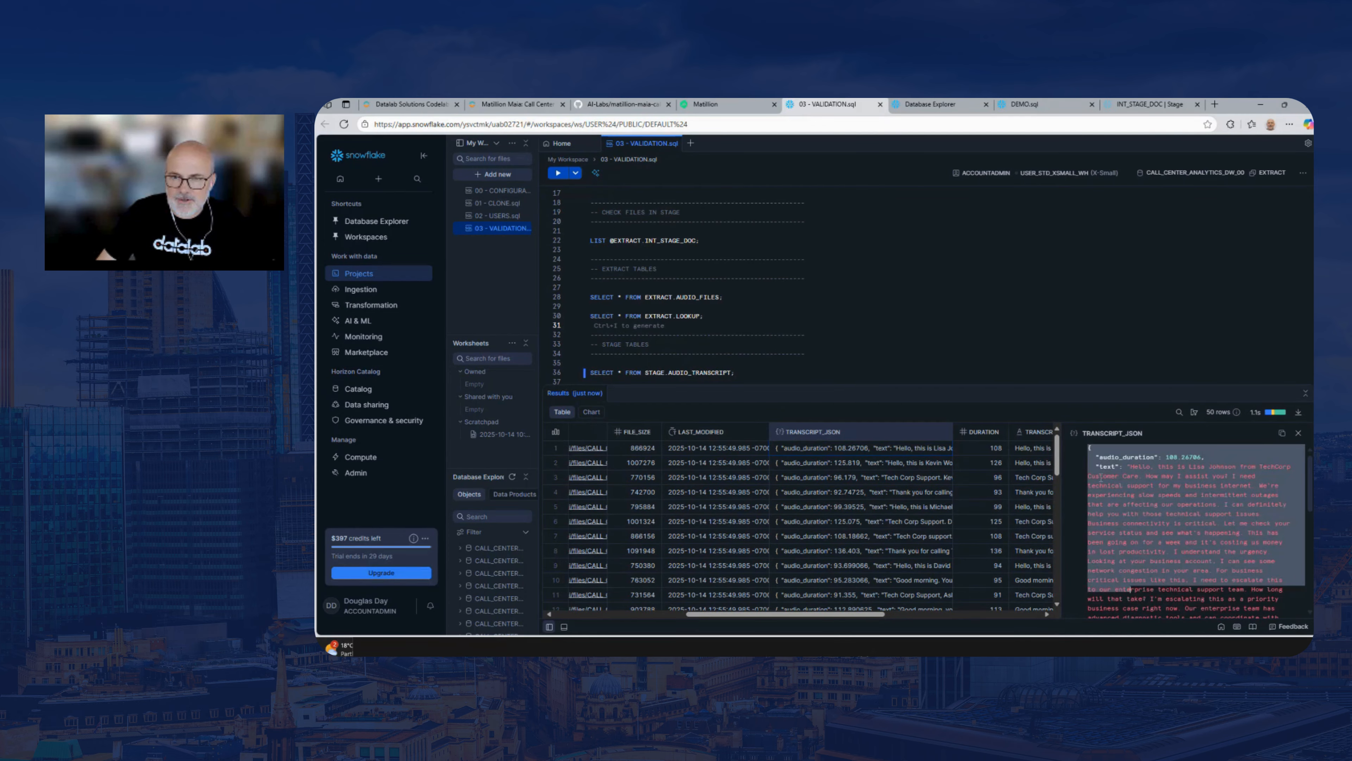
drag(1095, 456, 1205, 454)
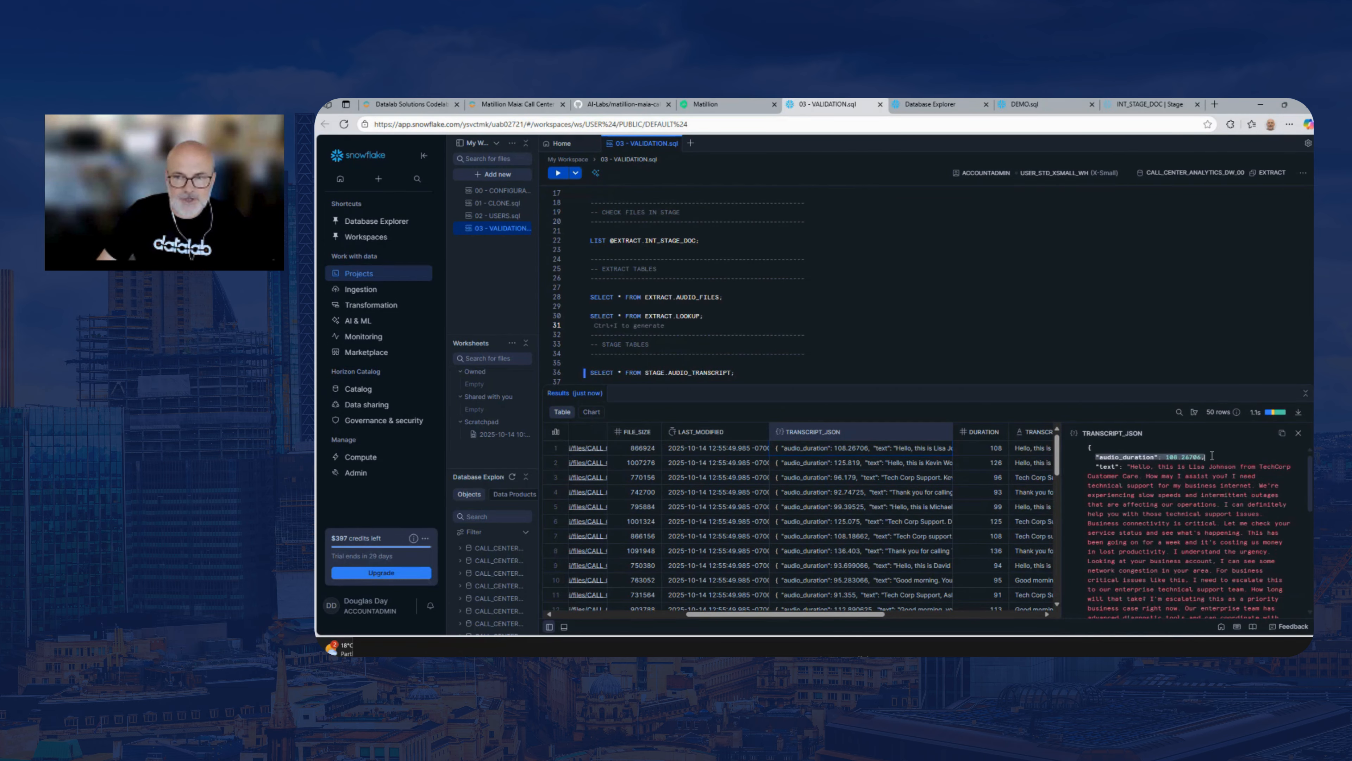
double_click(1171, 457)
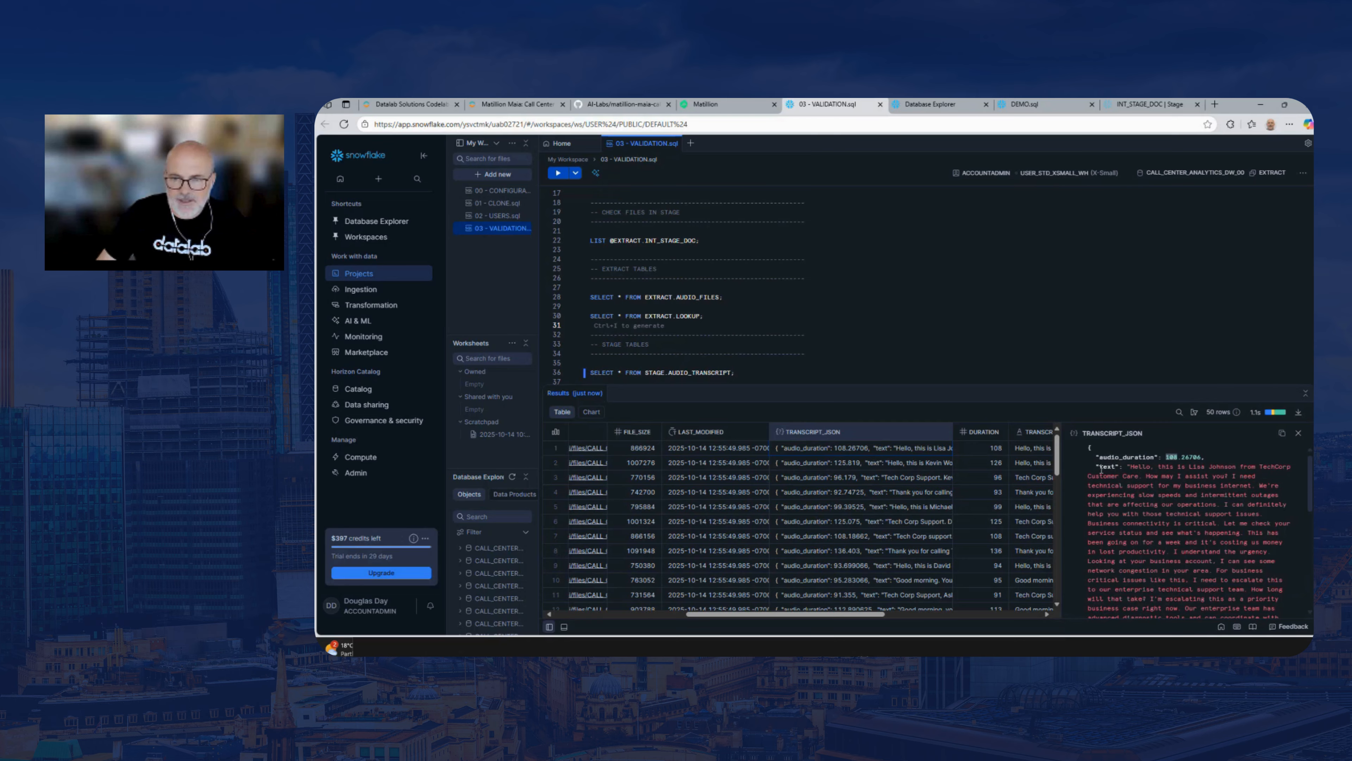
drag(1100, 469, 1263, 608)
drag(1062, 511, 1179, 524)
View the first row's DURATION and TRANSCRIPT values, enlarging the cell detail area to read the full transcript
drag(982, 613, 1044, 613)
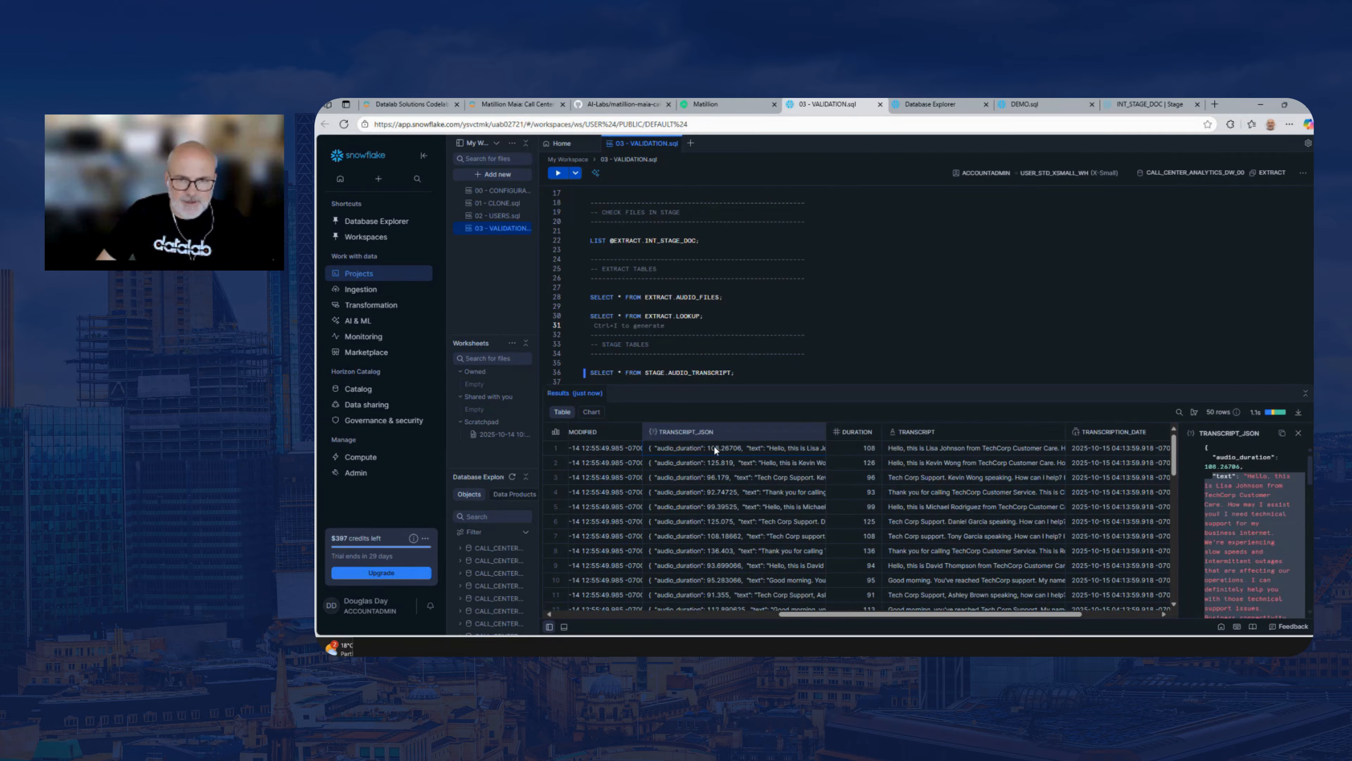
click(861, 446)
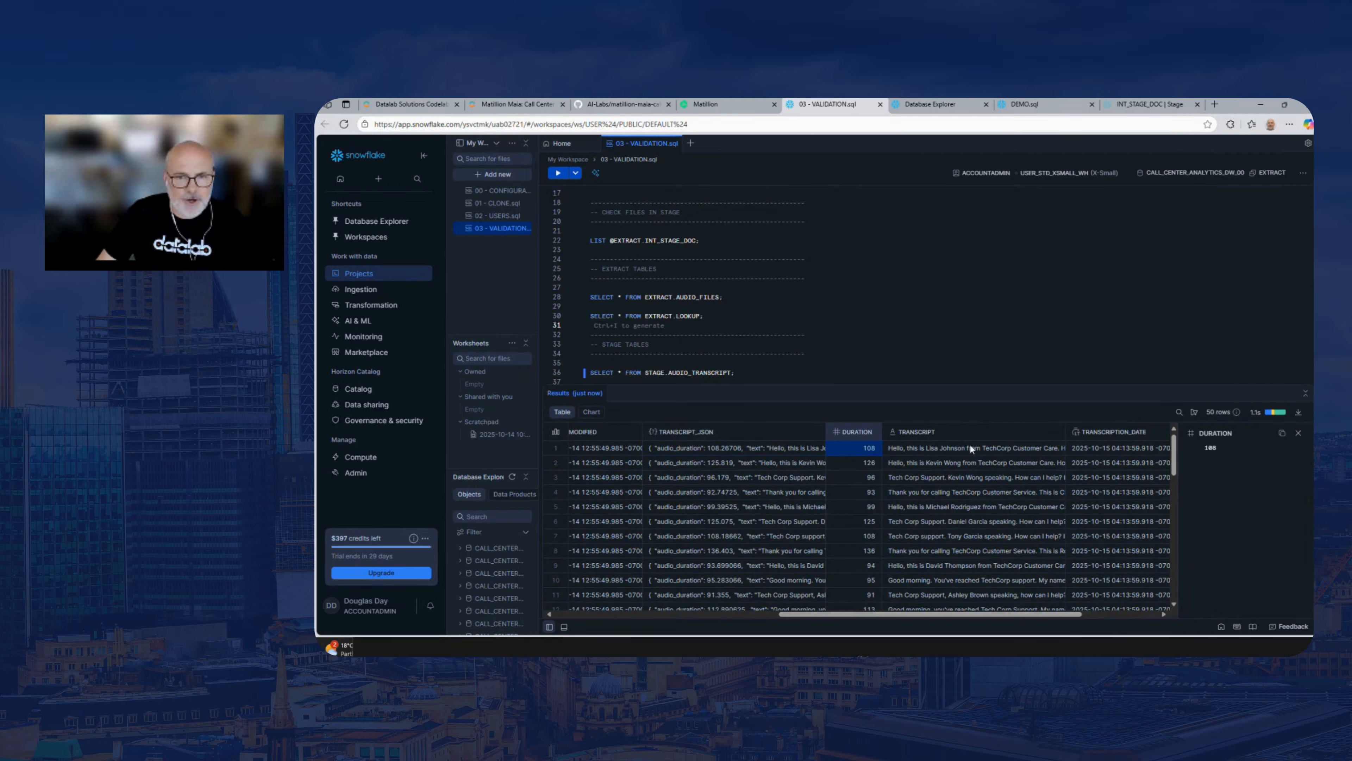
click(912, 452)
drag(1177, 457, 941, 457)
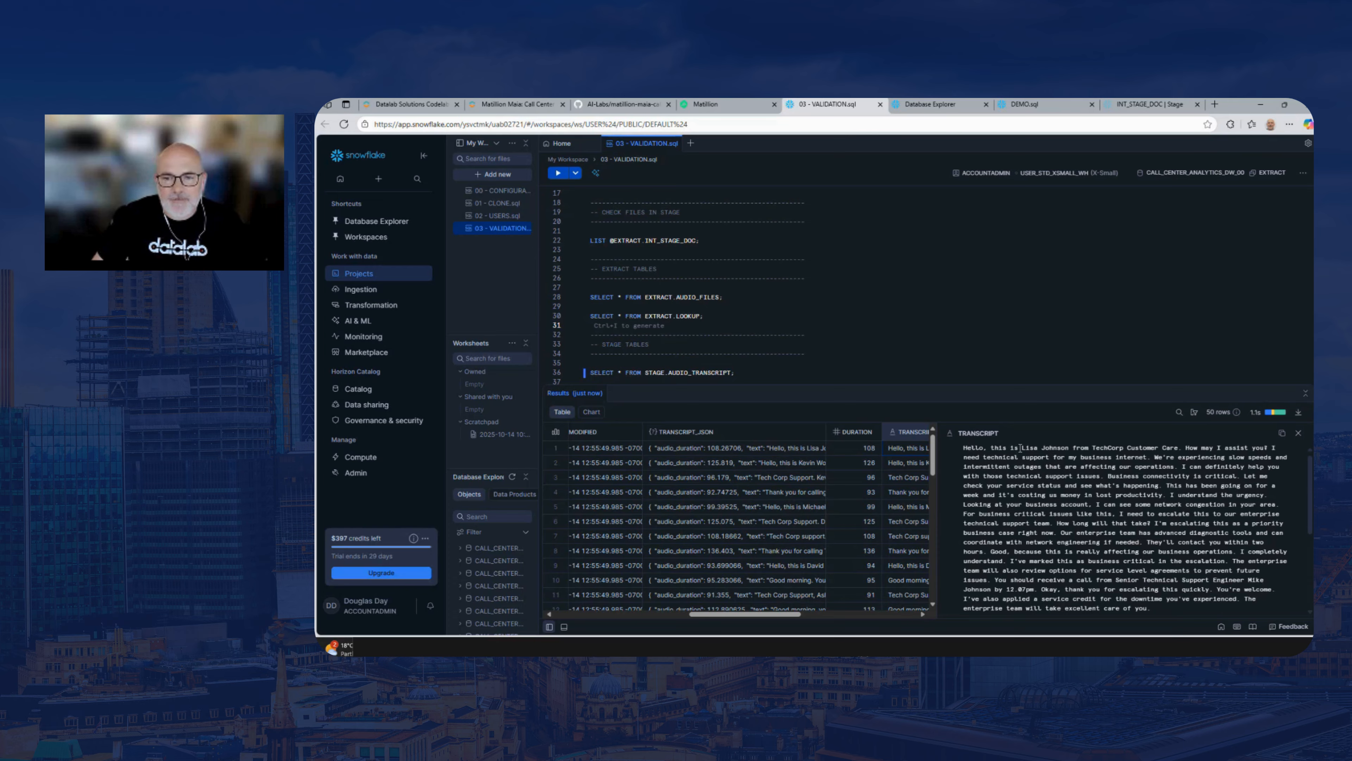
Highlight the agent's name in the first row's transcript and slightly enlarge the results area
drag(1020, 448, 1070, 448)
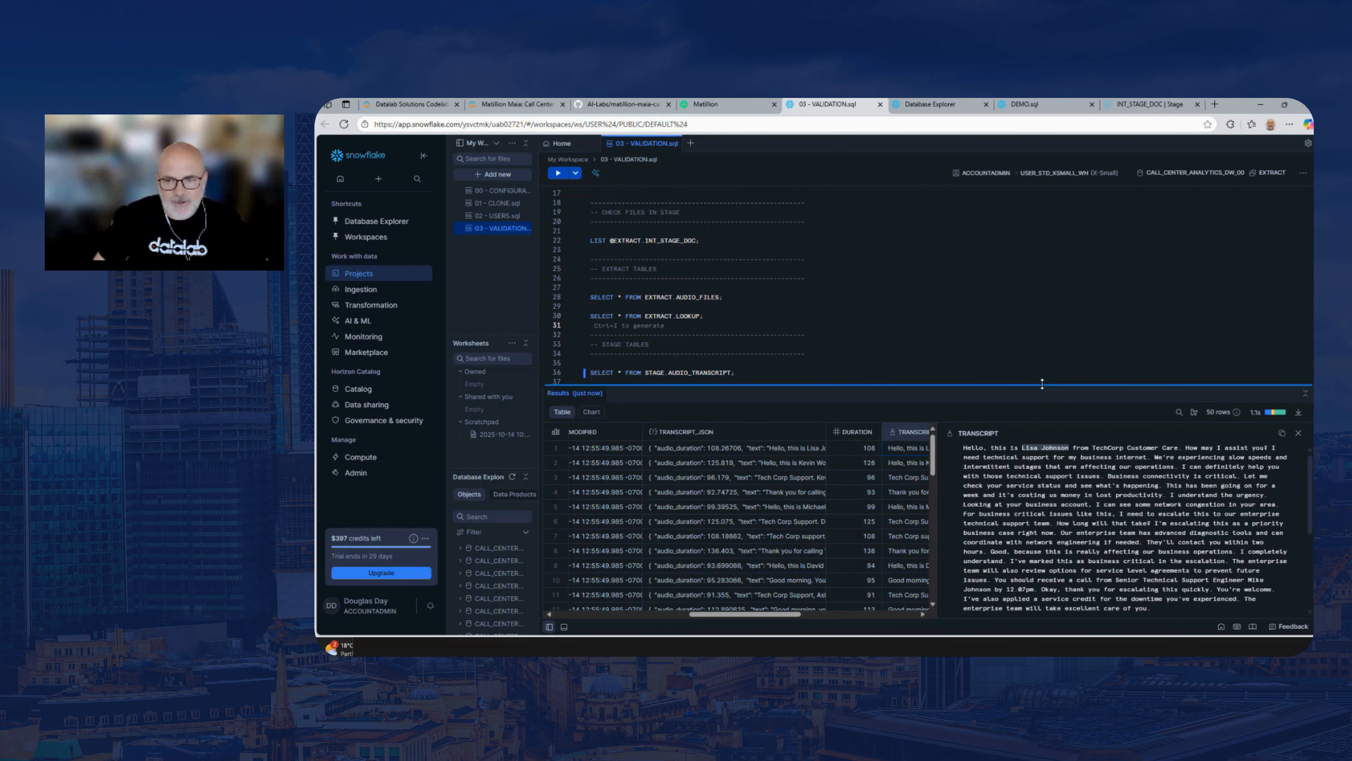
drag(1042, 384, 1042, 373)
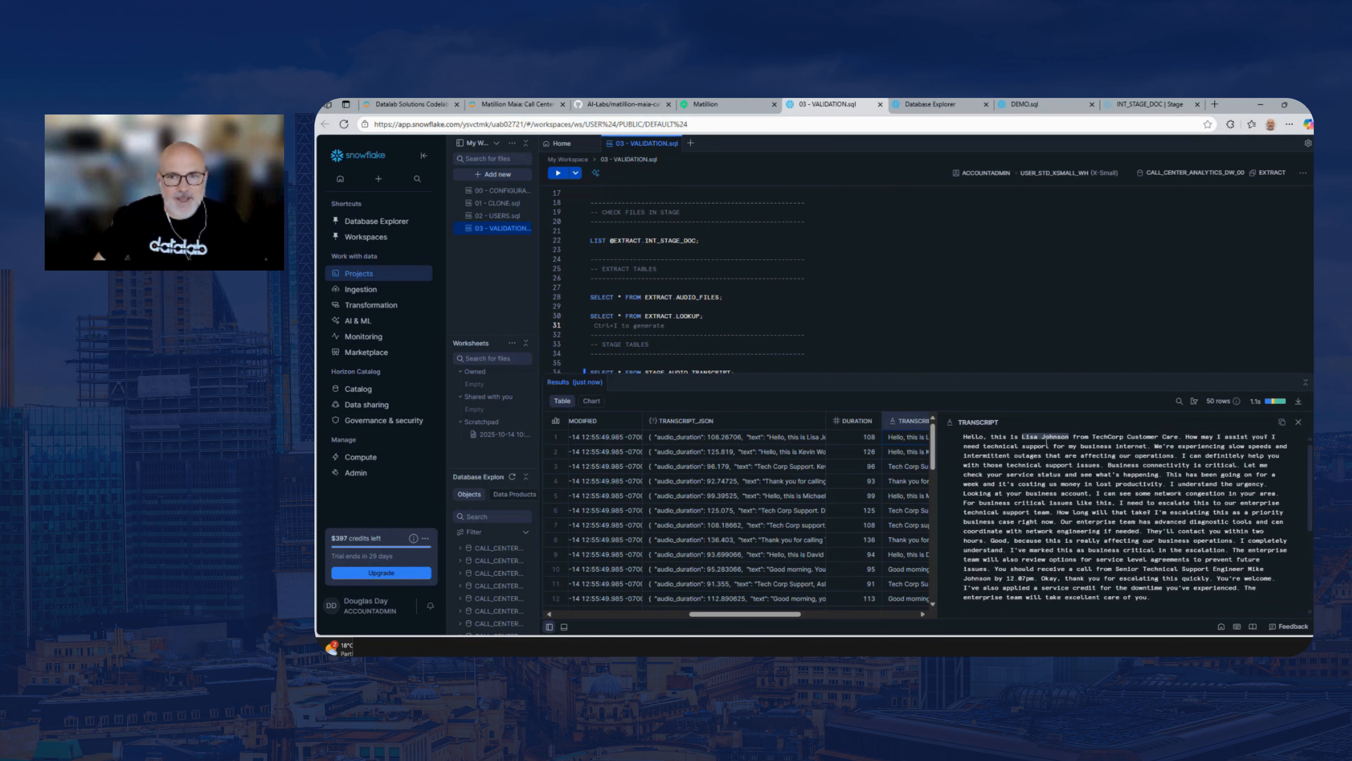
click(1179, 268)
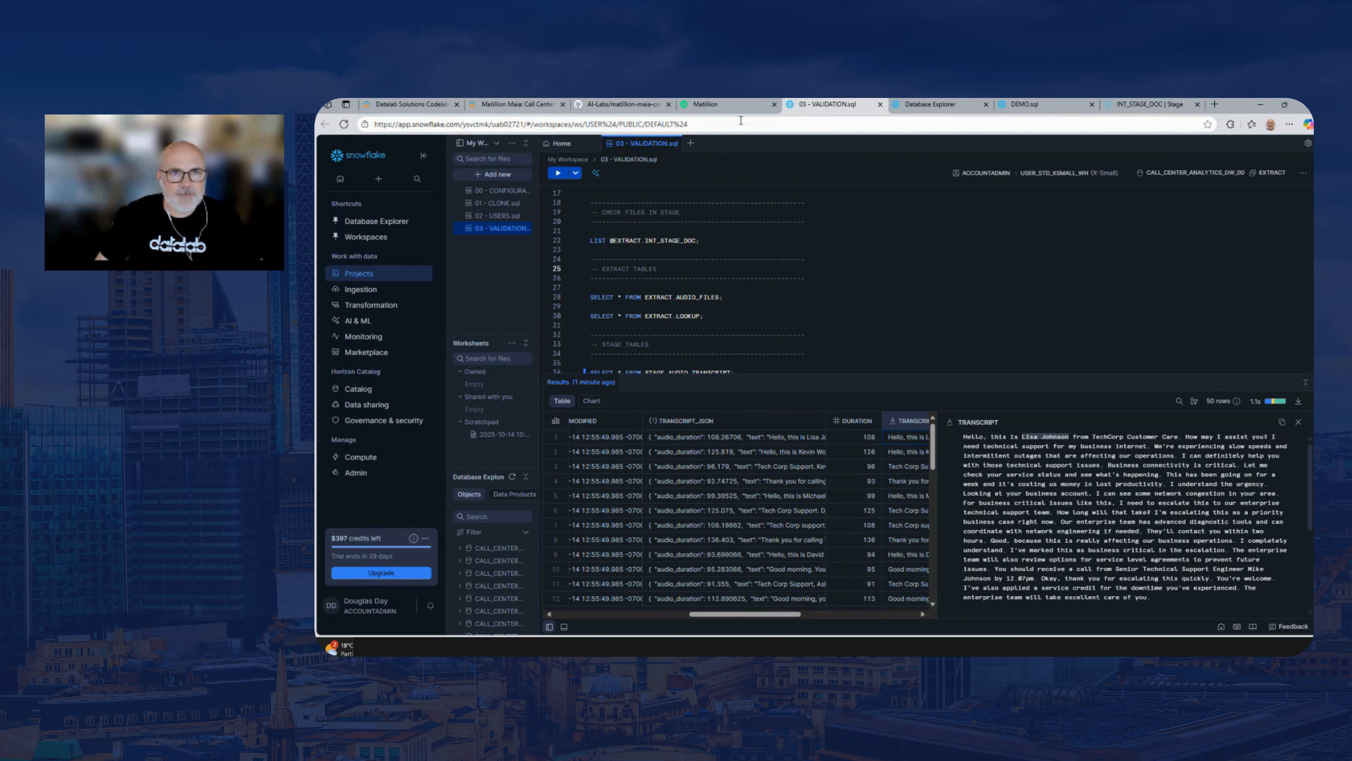
In the lab guide, preview the Load ETL section, return to Stage ETL, and review and highlight the whole STAGE_AUDIO_TRANSCRIPT prompt
click(411, 104)
click(516, 104)
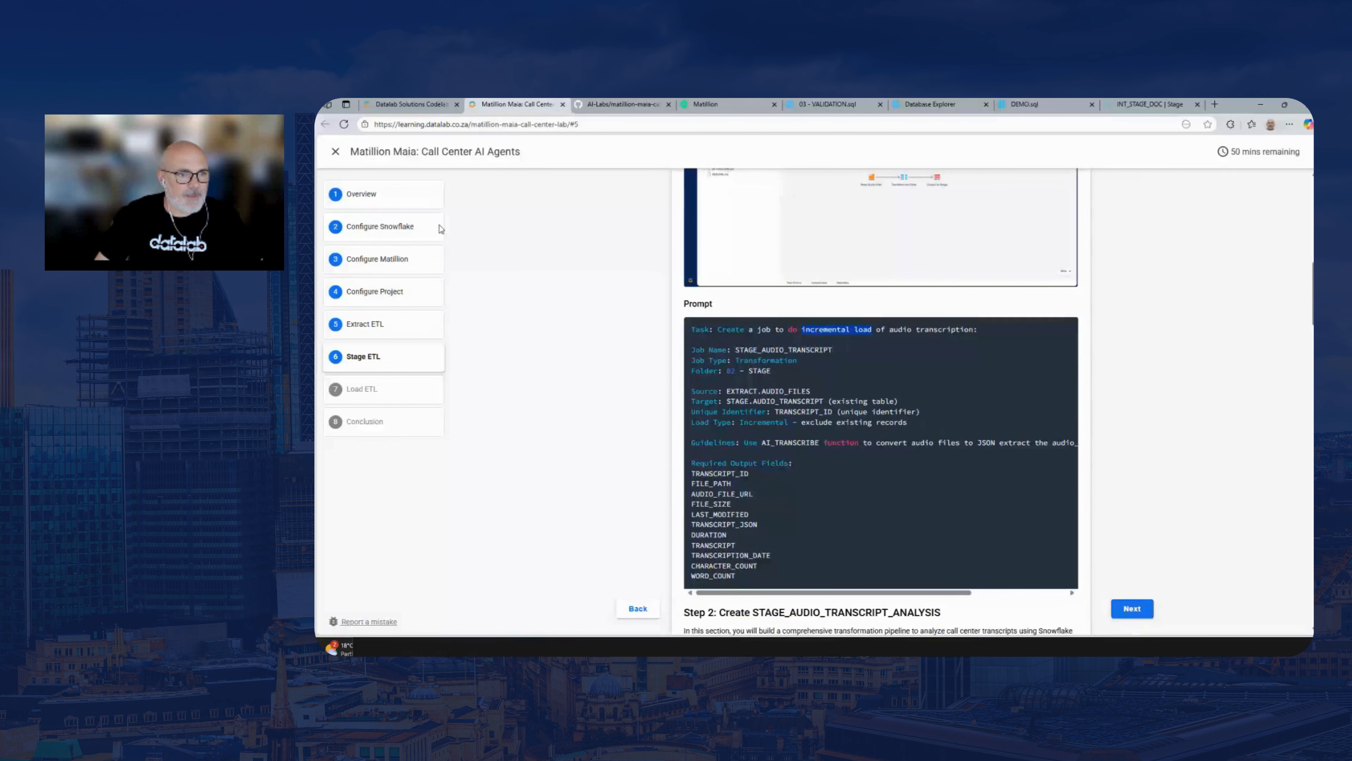
click(392, 394)
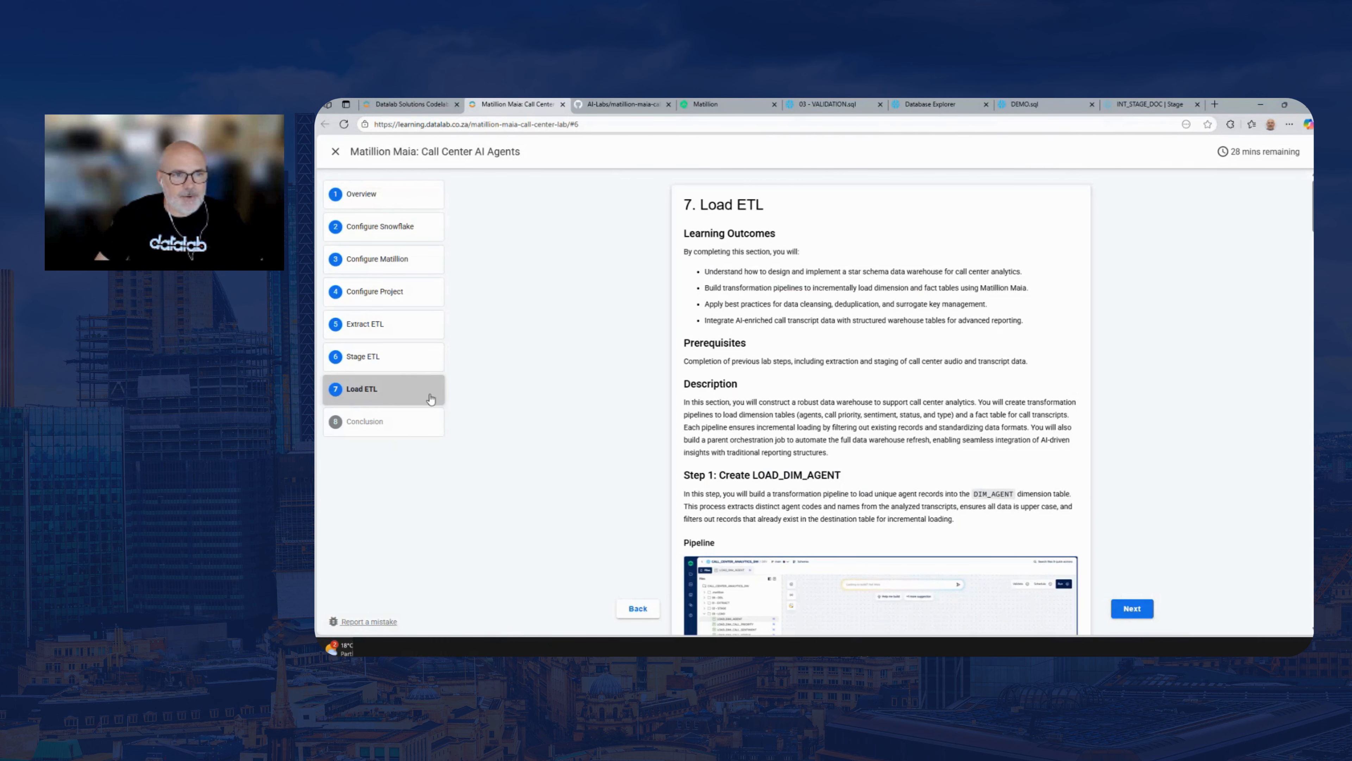
click(394, 359)
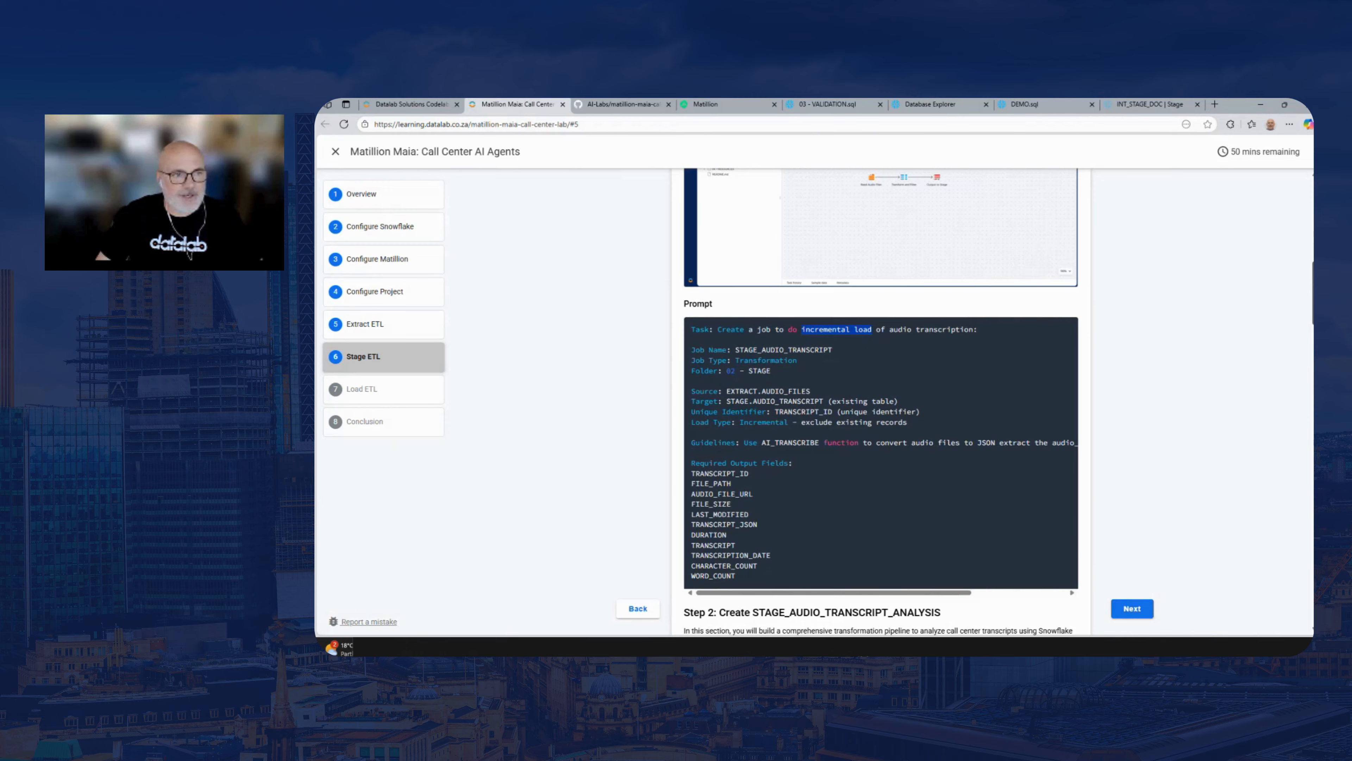
scroll(881, 400, down, 3)
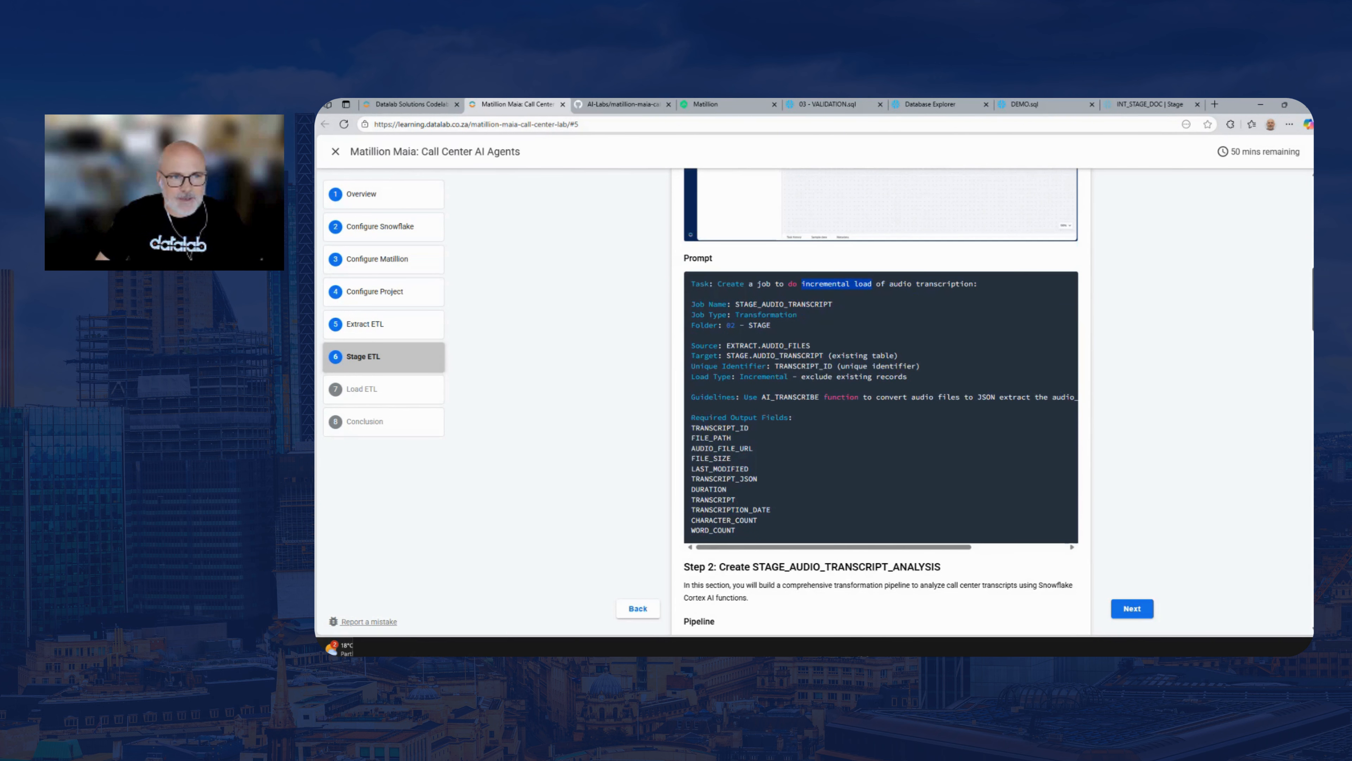
scroll(881, 400, down, 7)
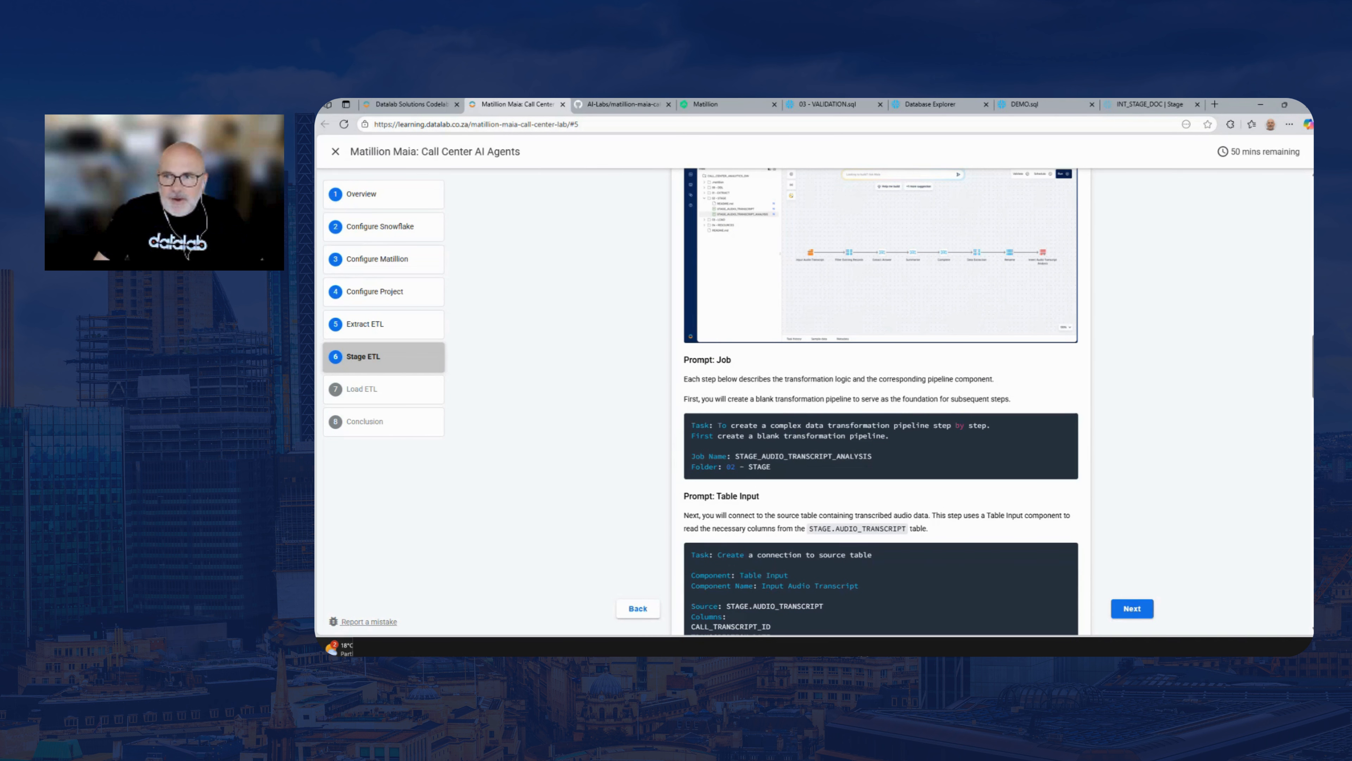
scroll(790, 435, up, 3)
scroll(881, 399, up, 7)
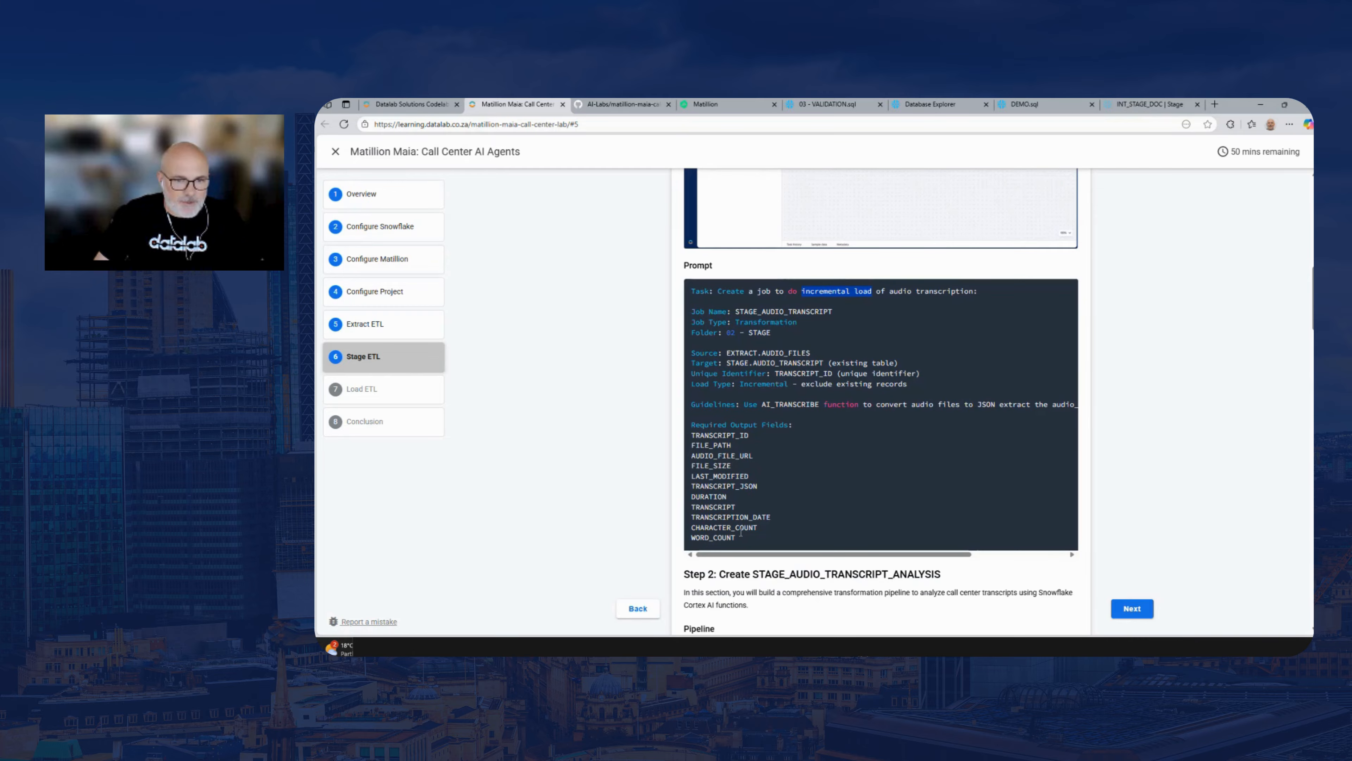
drag(739, 538, 690, 291)
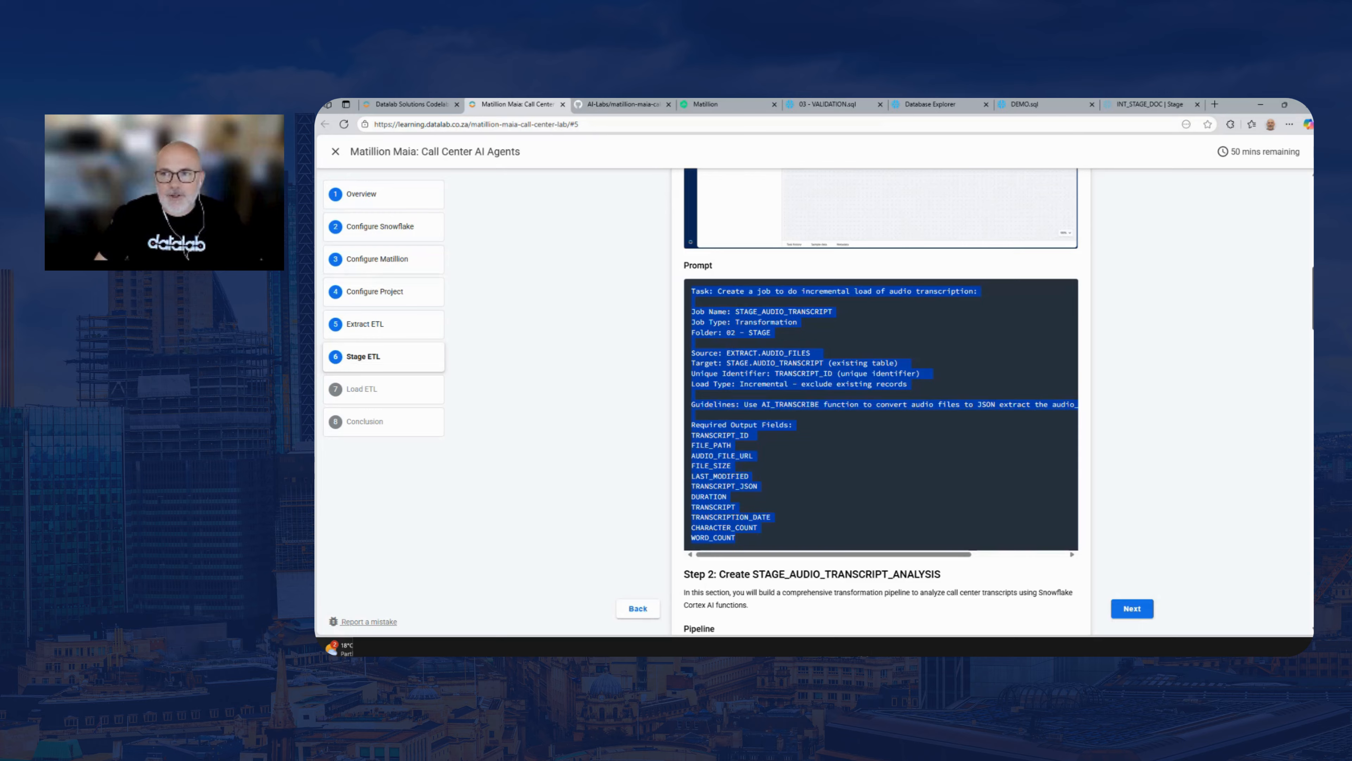
Review Step 2's pipeline image and copy the Job prompt for the blank STAGE_AUDIO_TRANSCRIPT_ANALYSIS pipeline in folder 02 - STAGE
scroll(799, 421, down, 5)
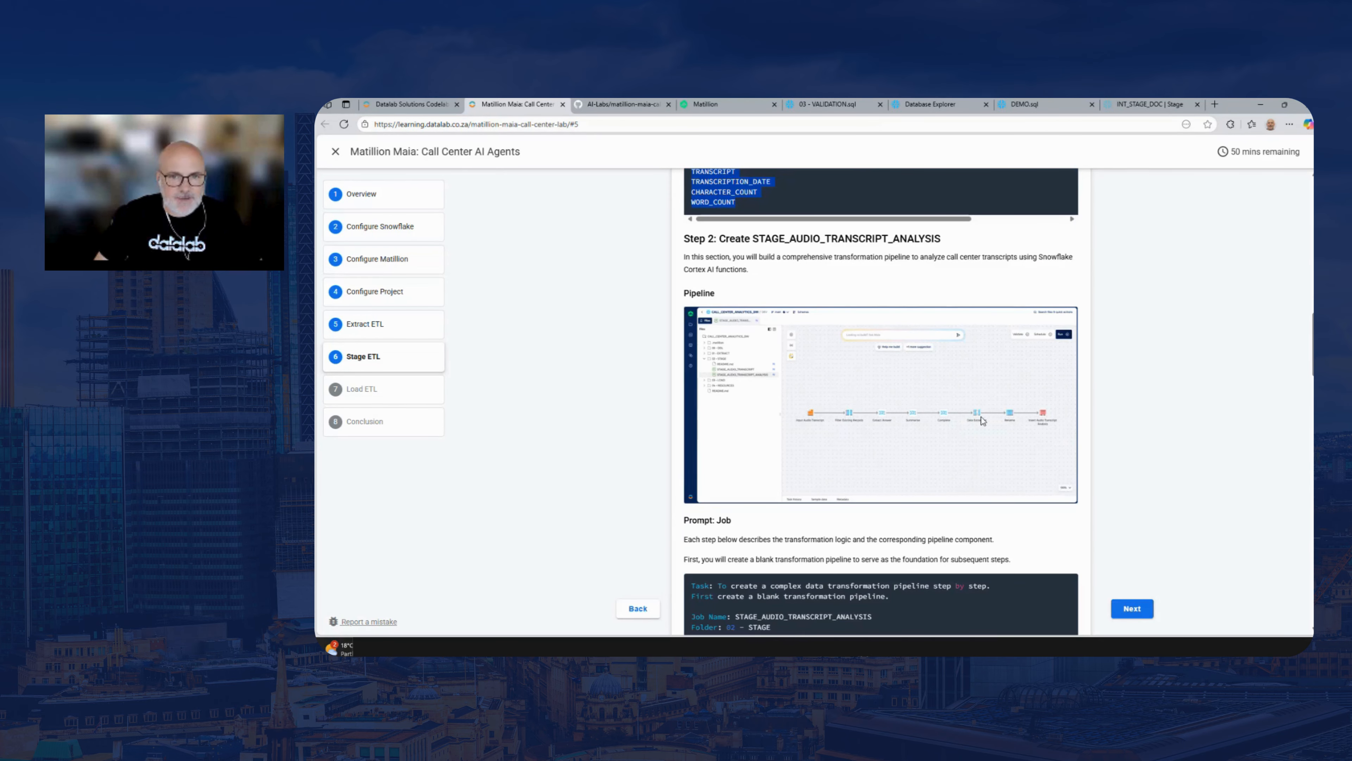
scroll(1307, 362, down, 1)
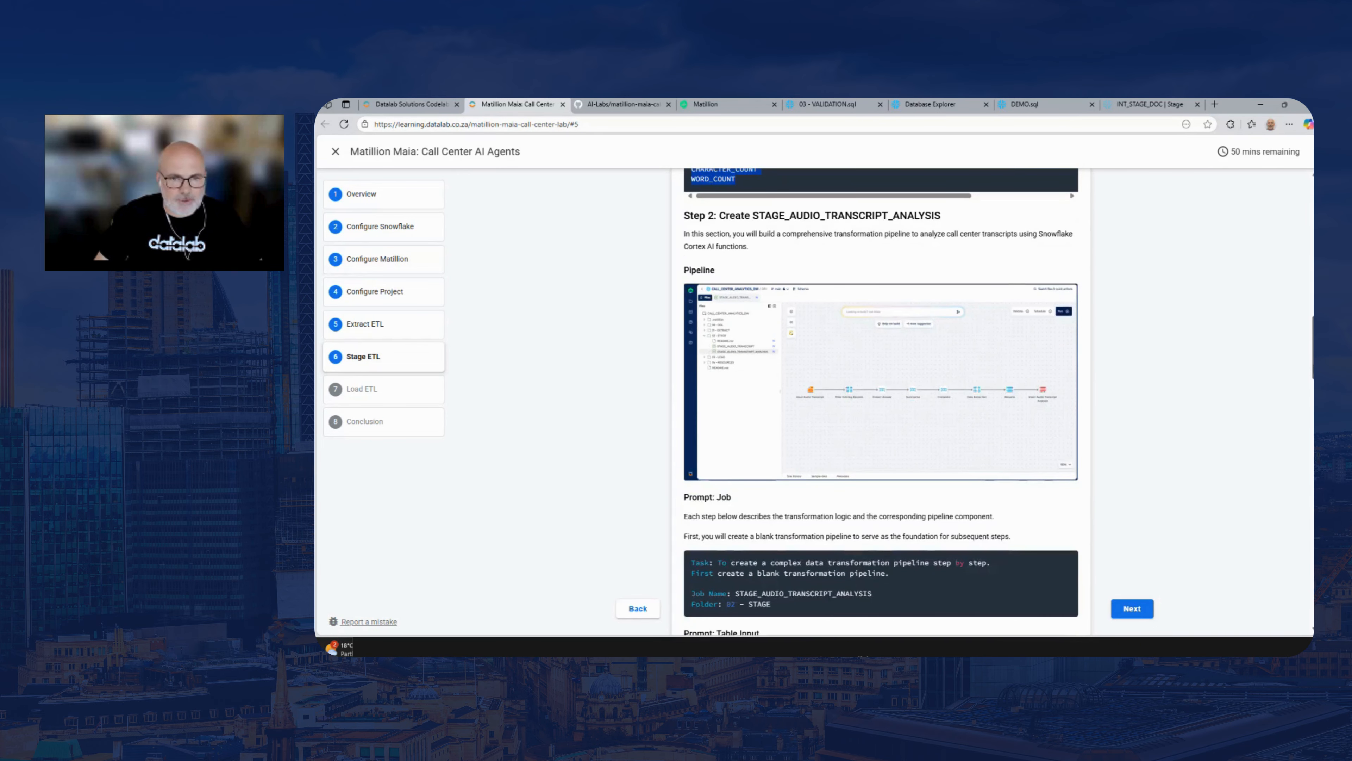
scroll(782, 508, down, 2)
drag(777, 501, 670, 457)
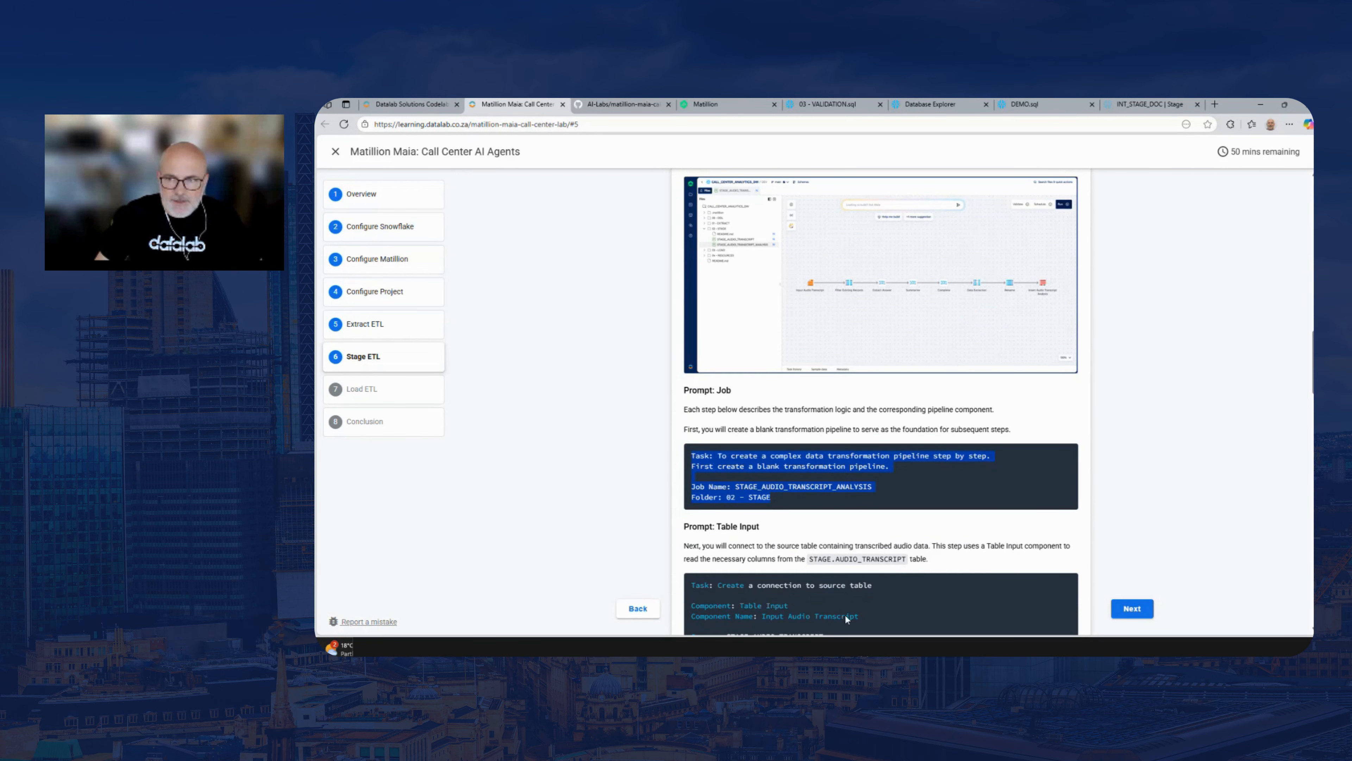
scroll(1311, 398, down, 2)
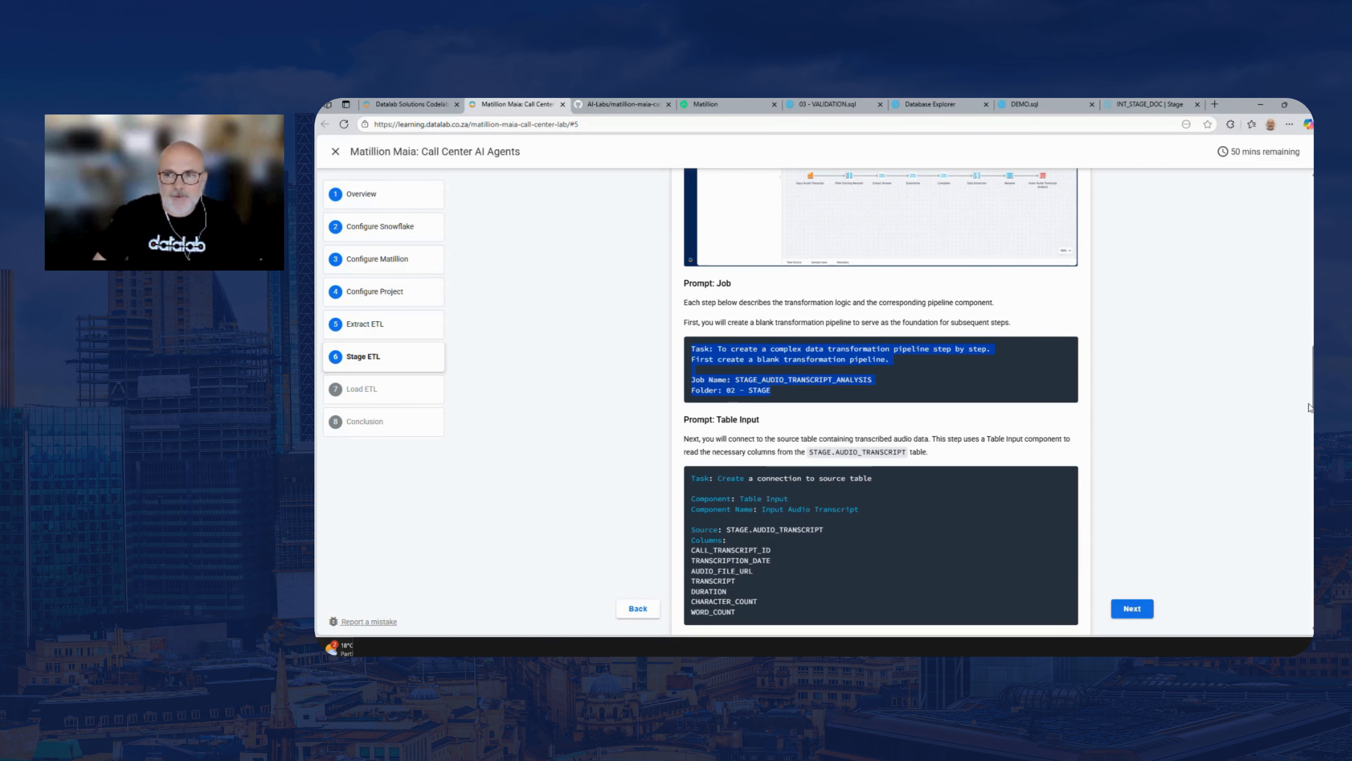
drag(1313, 398, 1314, 387)
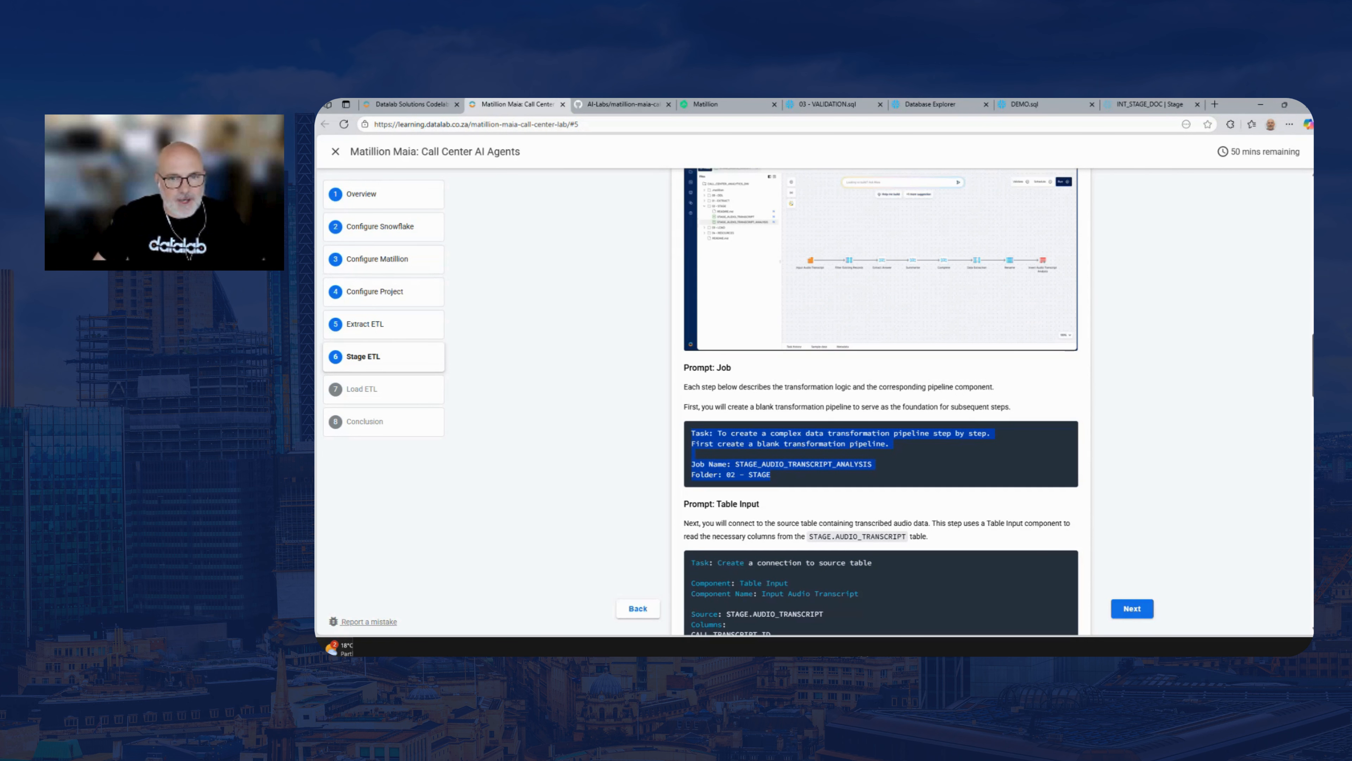
drag(793, 474, 692, 436)
key(ctrl+c)
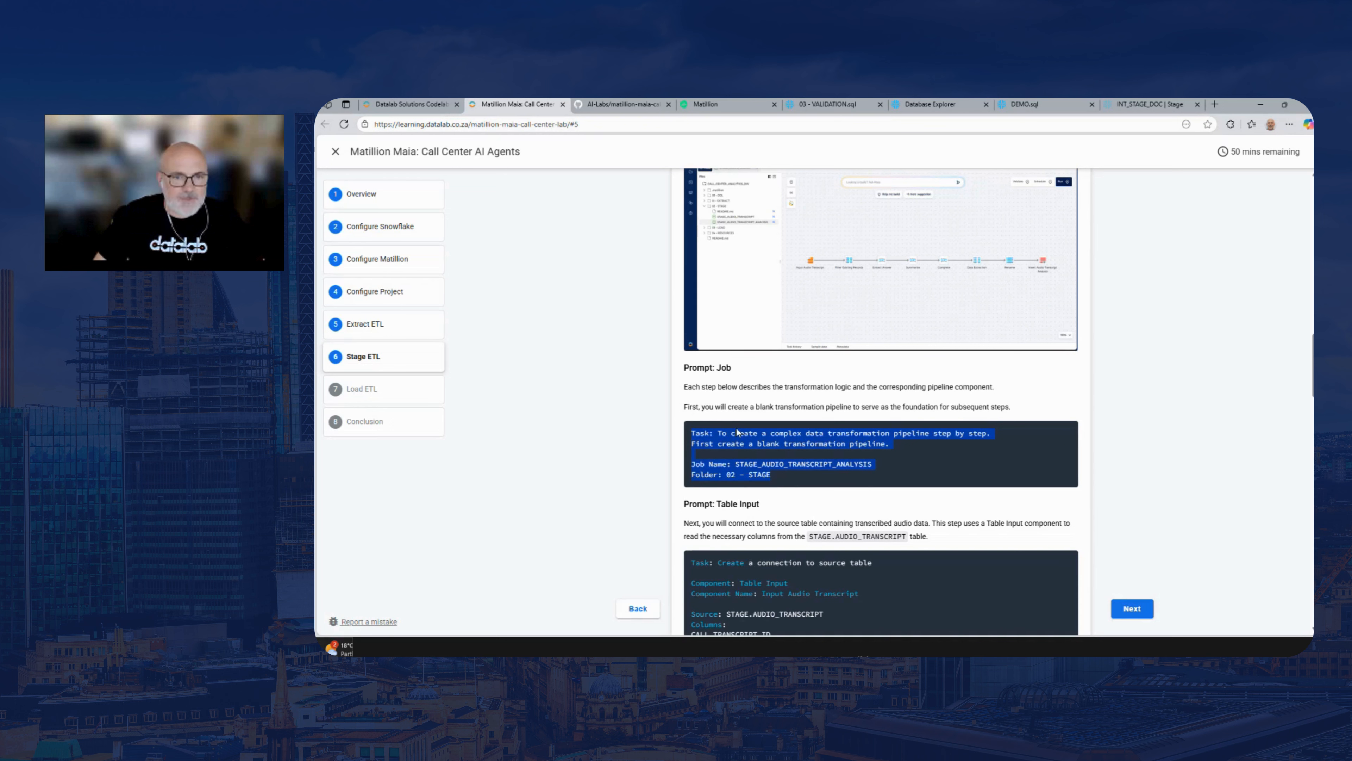
In Matillion, close the STAGE_AUDIO_TRANSCRIPT pipeline and send Maia the copied prompt to create the blank STAGE_AUDIO_TRANSCRIPT_ANALYSIS transformation pipeline
click(709, 103)
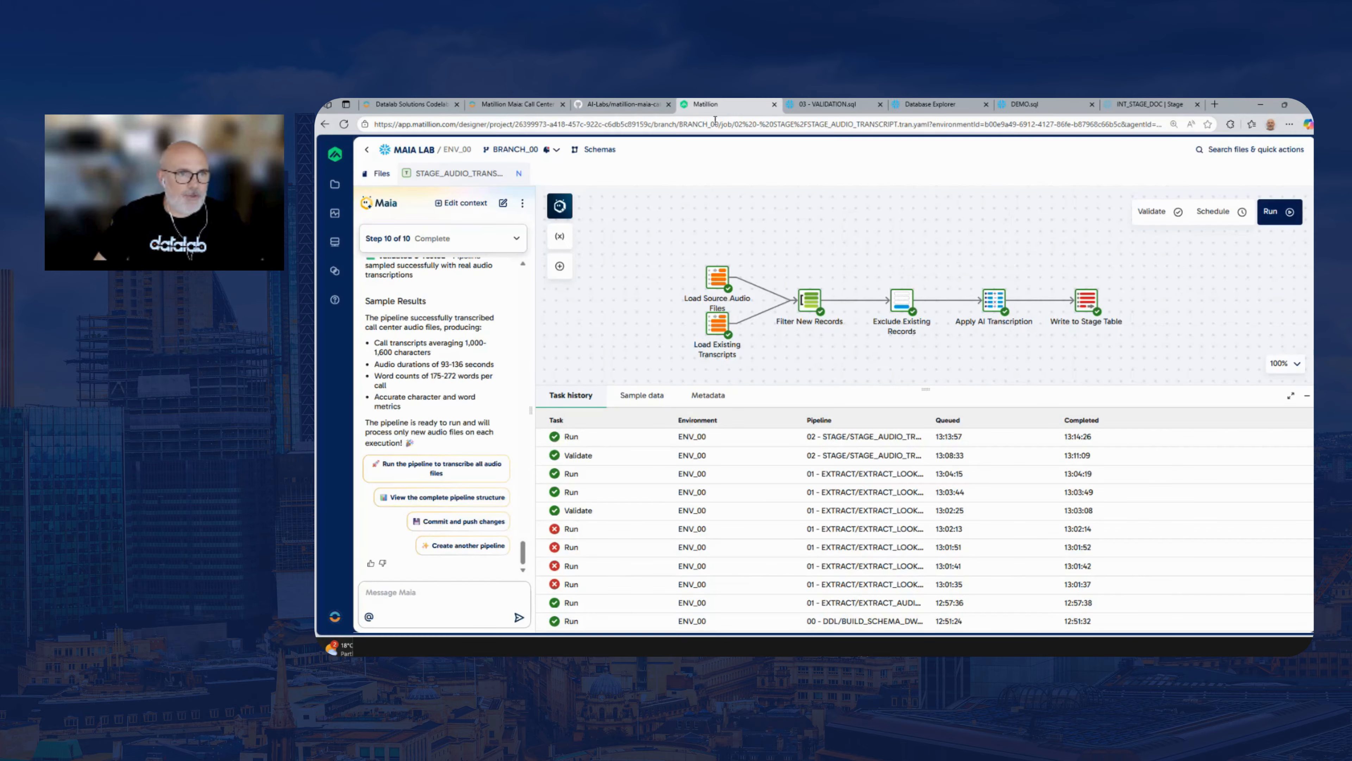
click(520, 174)
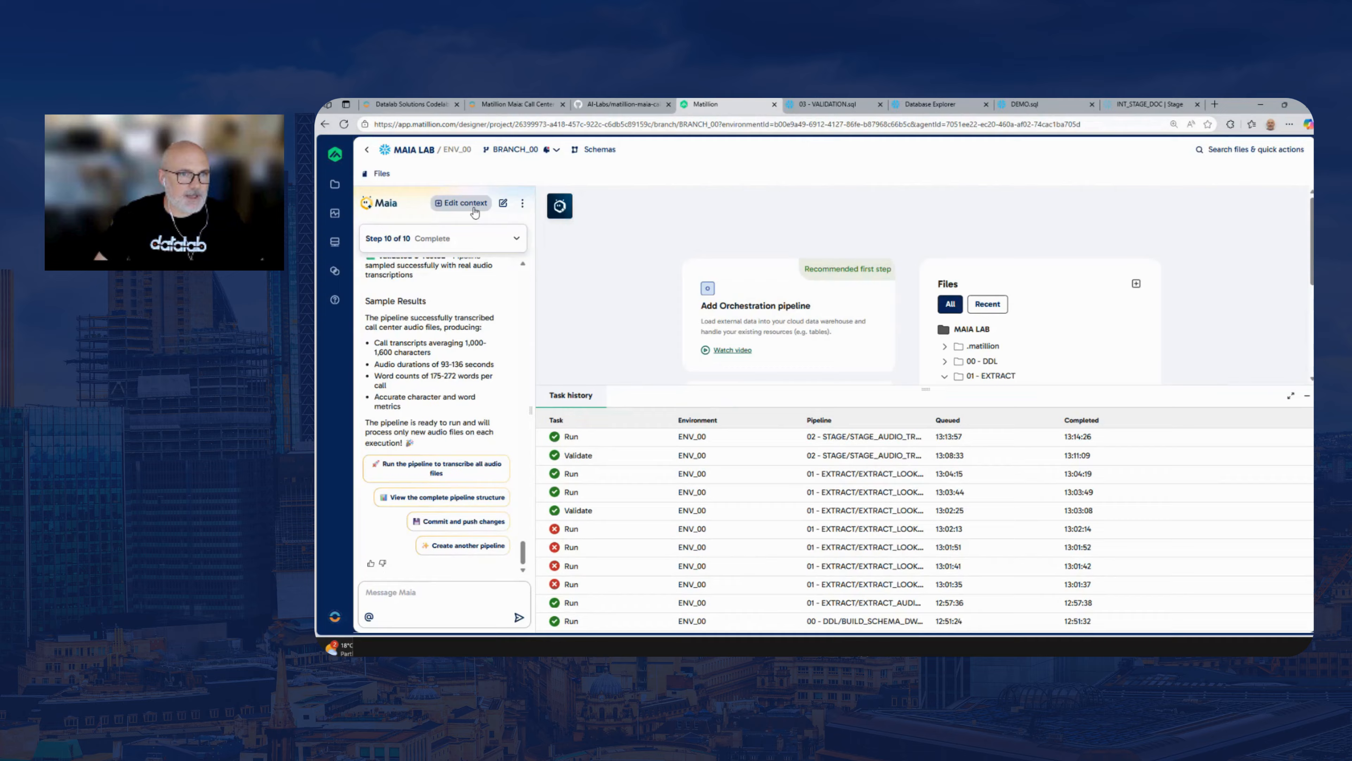
click(447, 590)
key(ctrl+v)
key(Return)
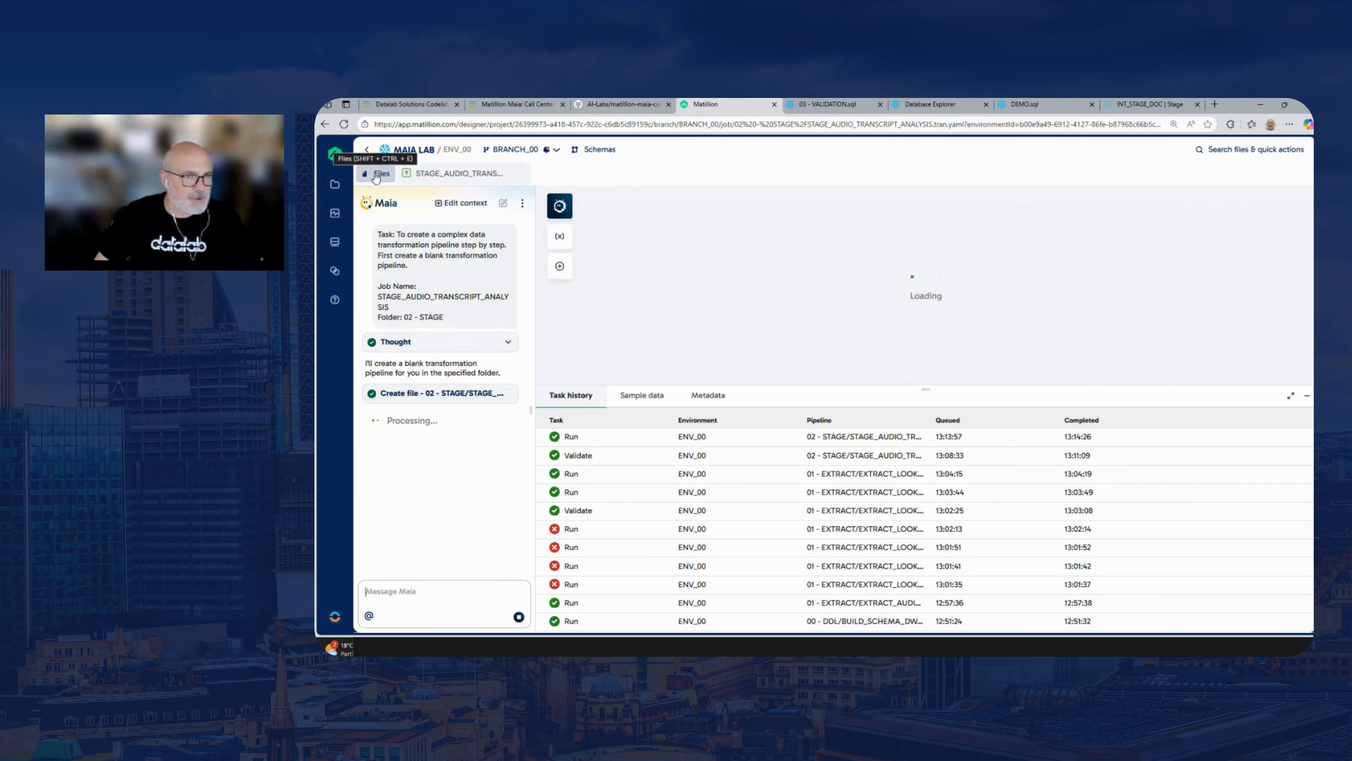
Browse the project files, view EXTRACT_AUDIO_TRANSCRIPT, return to the STAGE_AUDIO_TRANSCRIPT_ANALYSIS pipeline, and close the file list
click(375, 177)
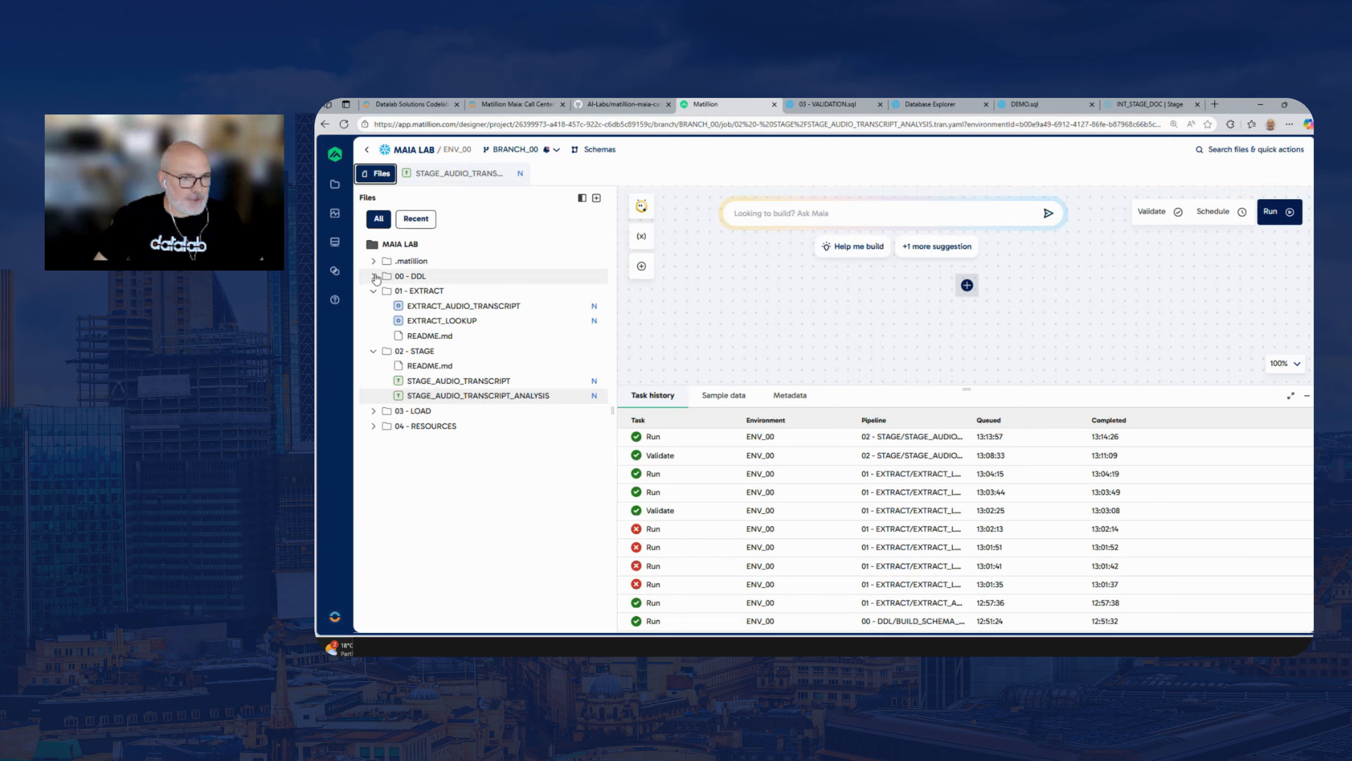
click(456, 305)
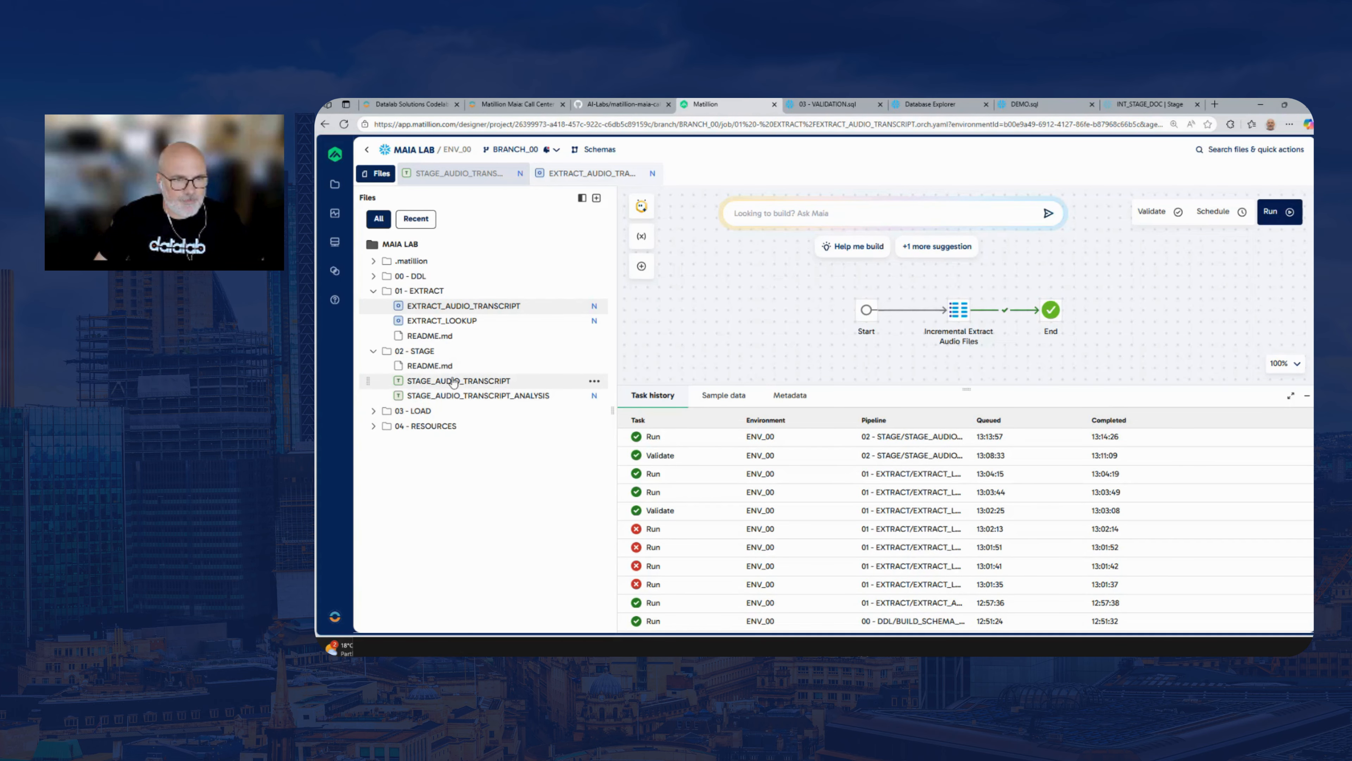
click(486, 394)
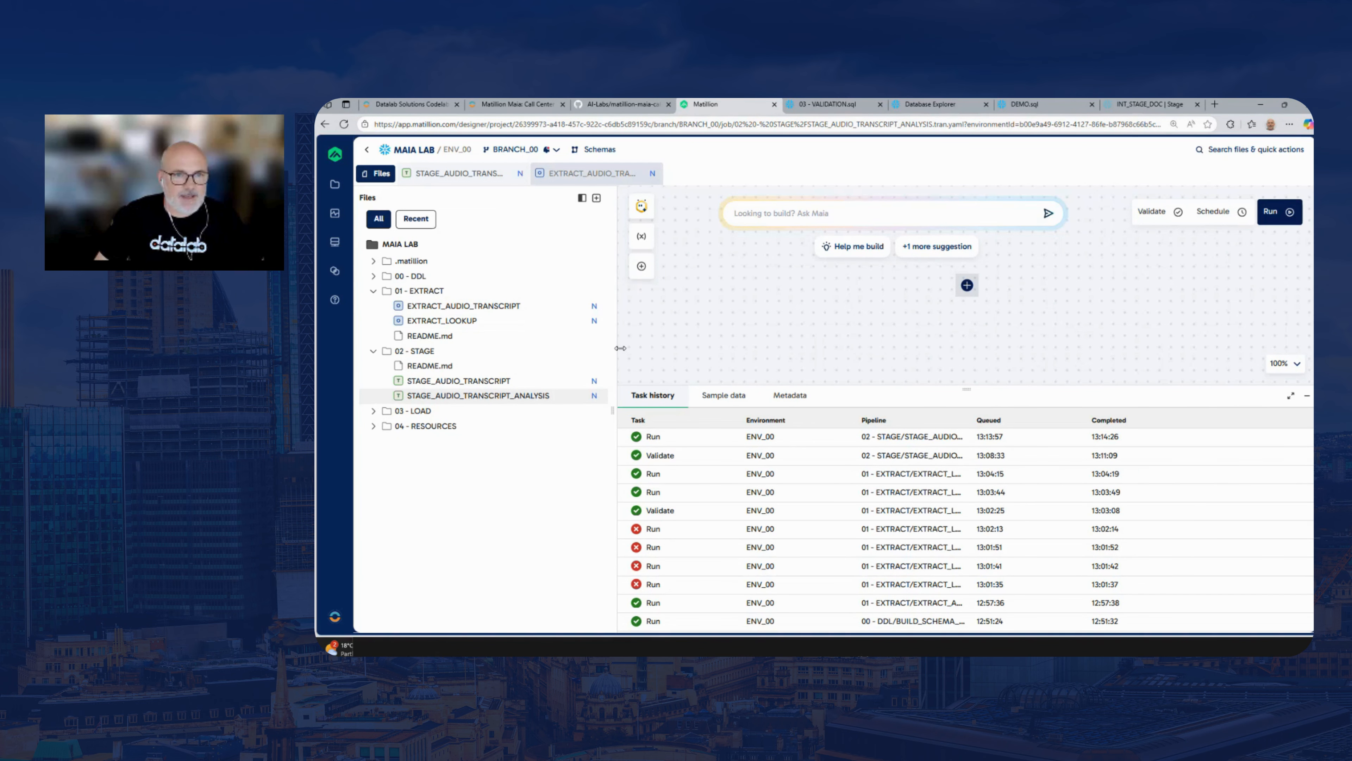
drag(620, 347, 502, 255)
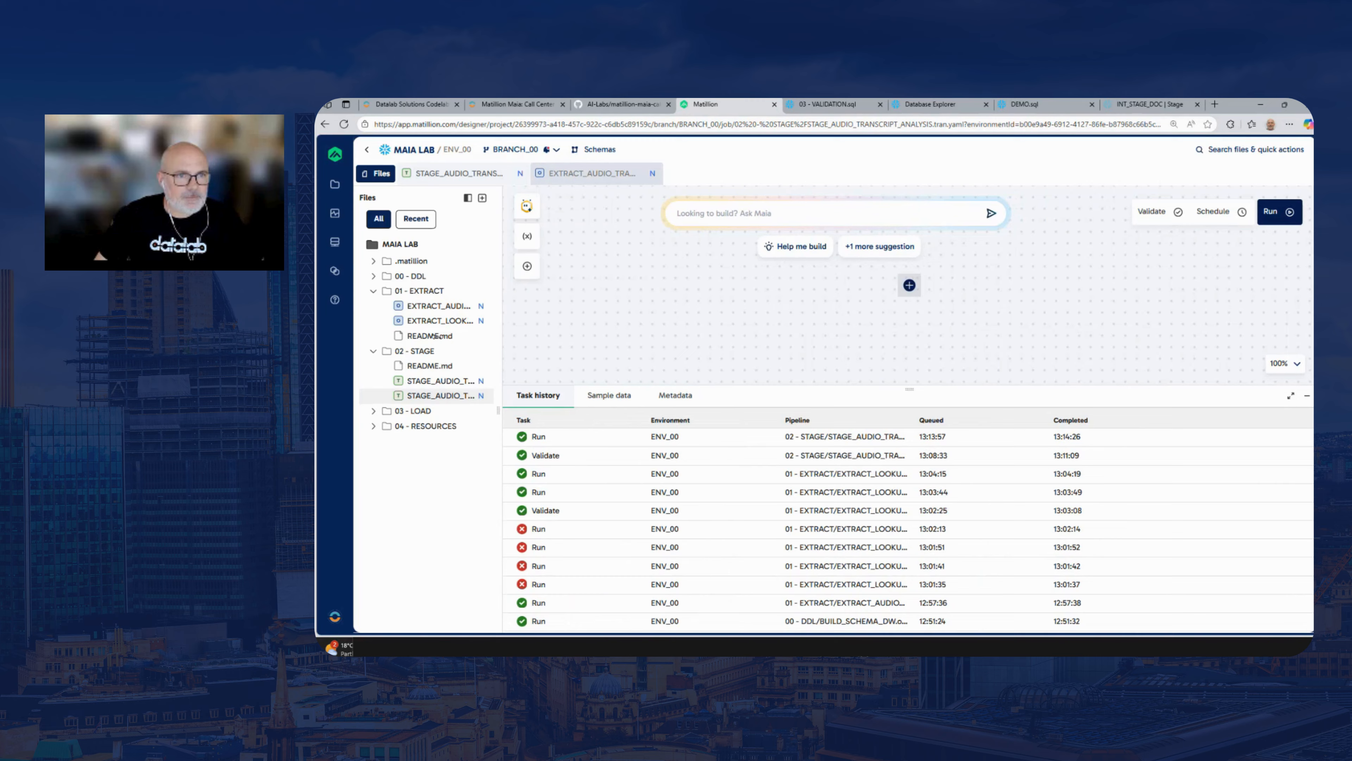
click(468, 198)
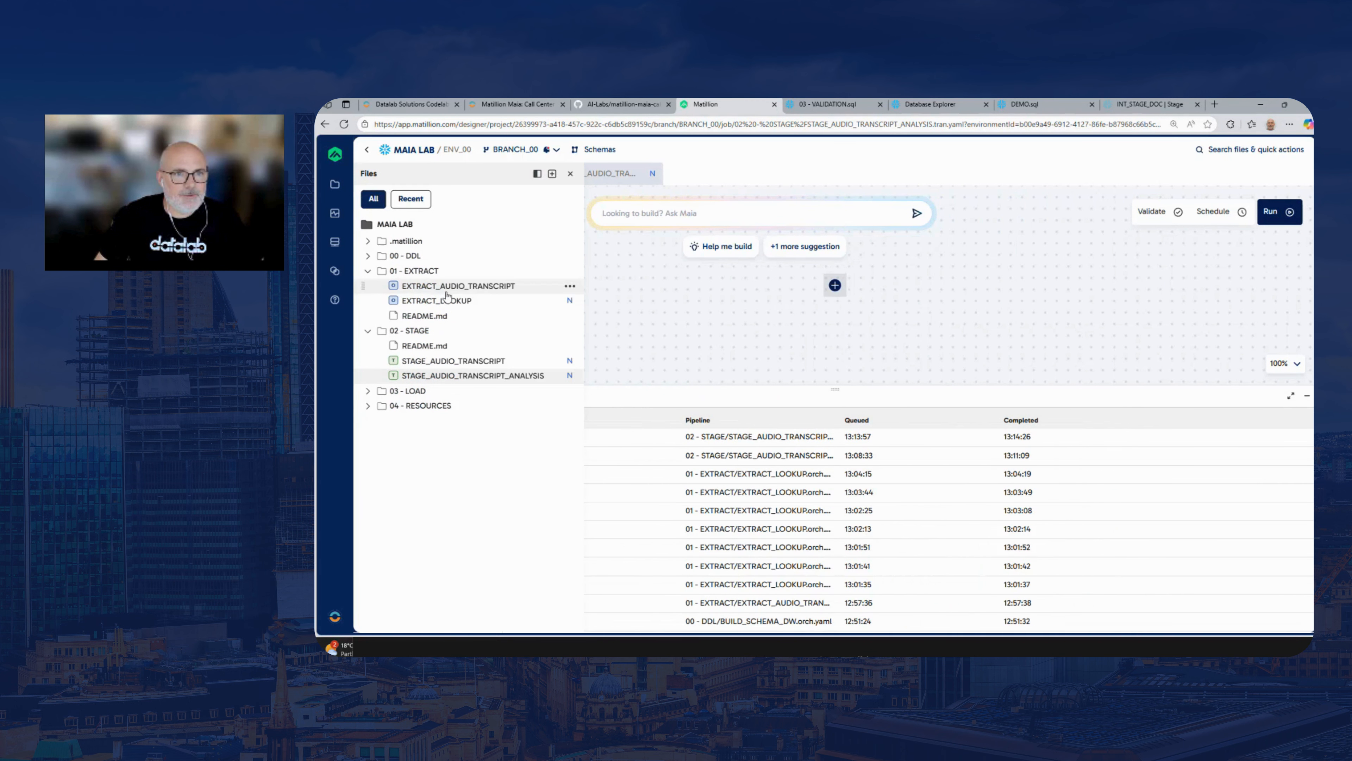
click(537, 174)
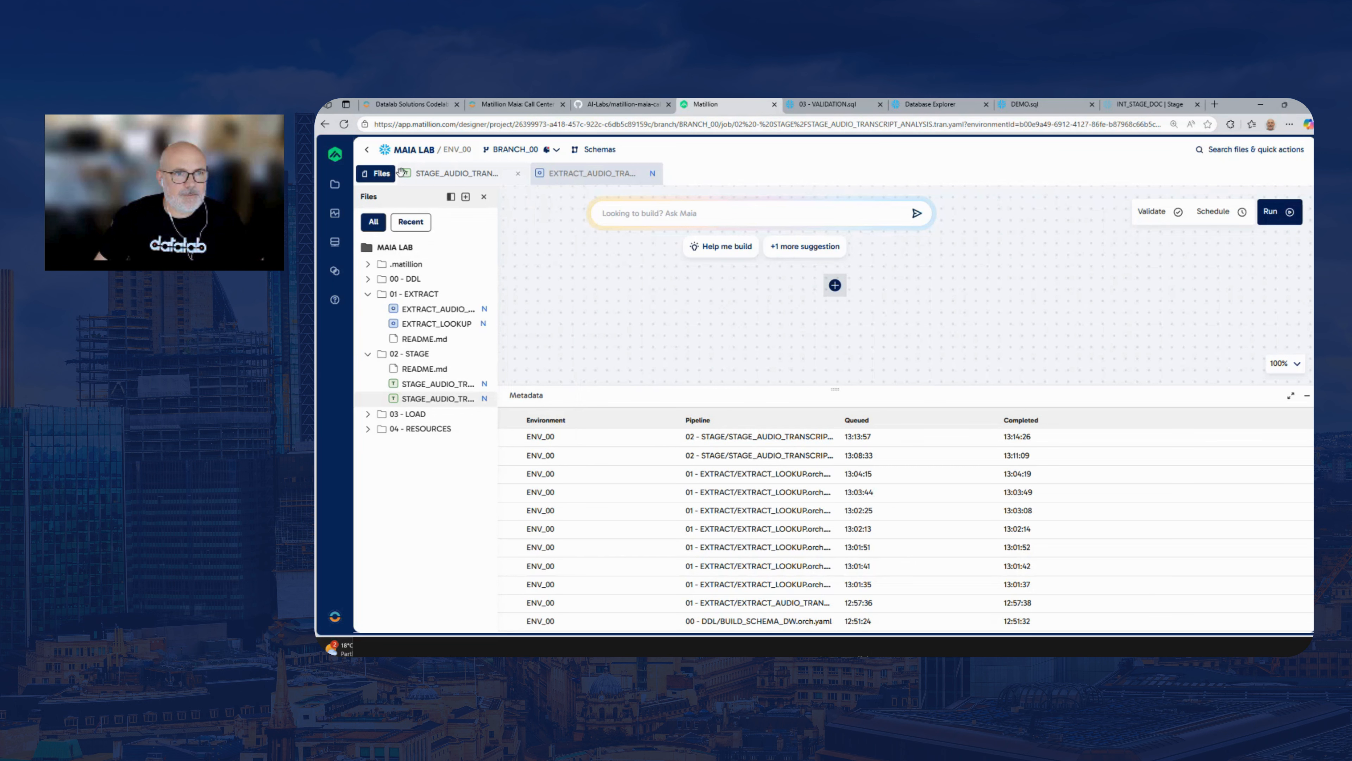
click(484, 197)
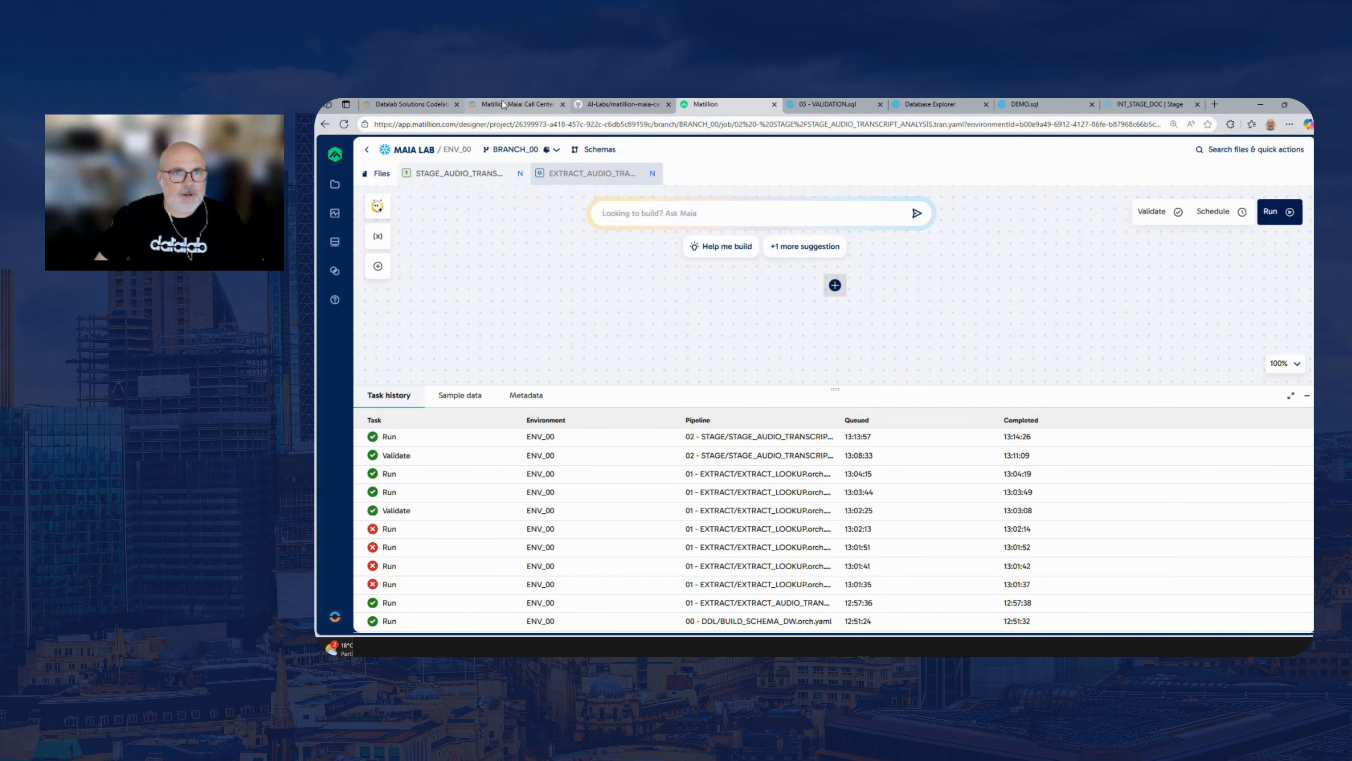
Copy the complete Table Input prompt for Input Audio Transcript from the lab guide, from the Task line through WORD_COUNT
click(539, 104)
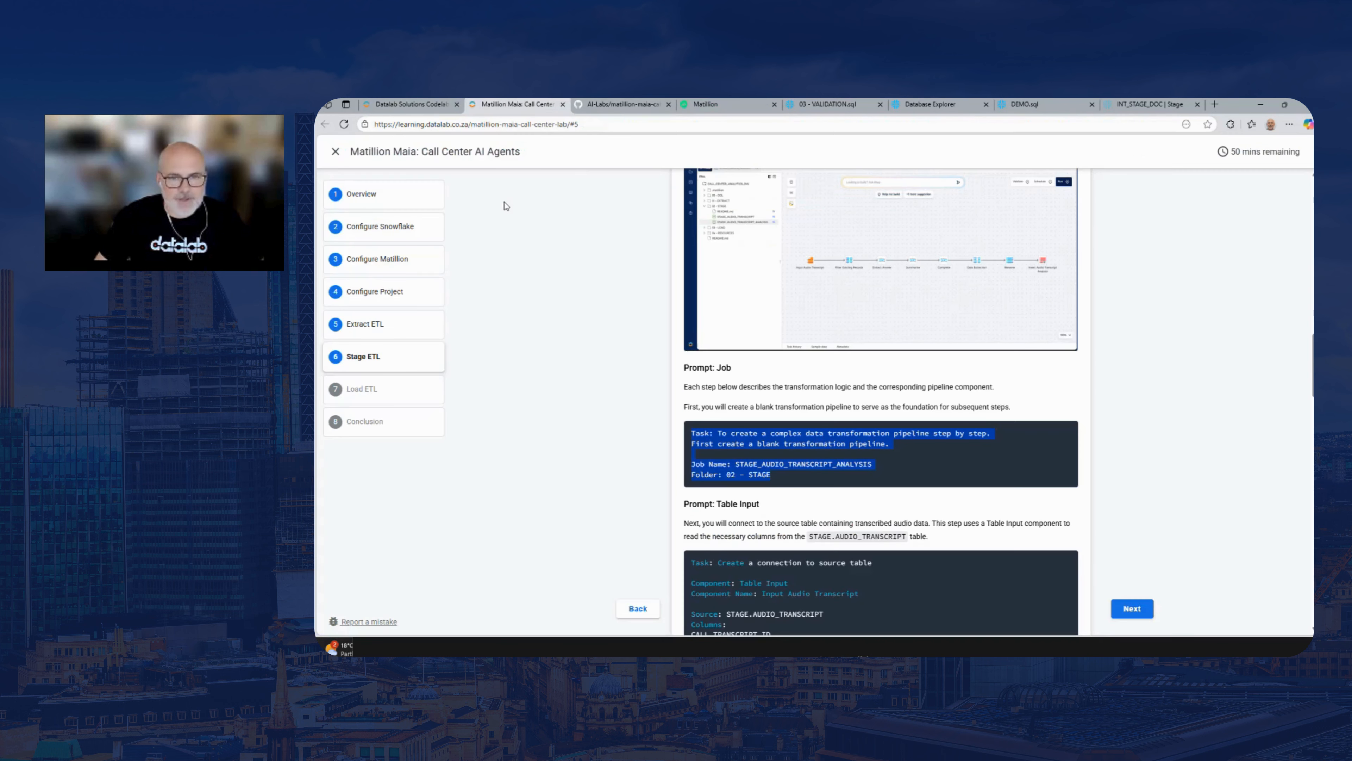
scroll(733, 522, down, 3)
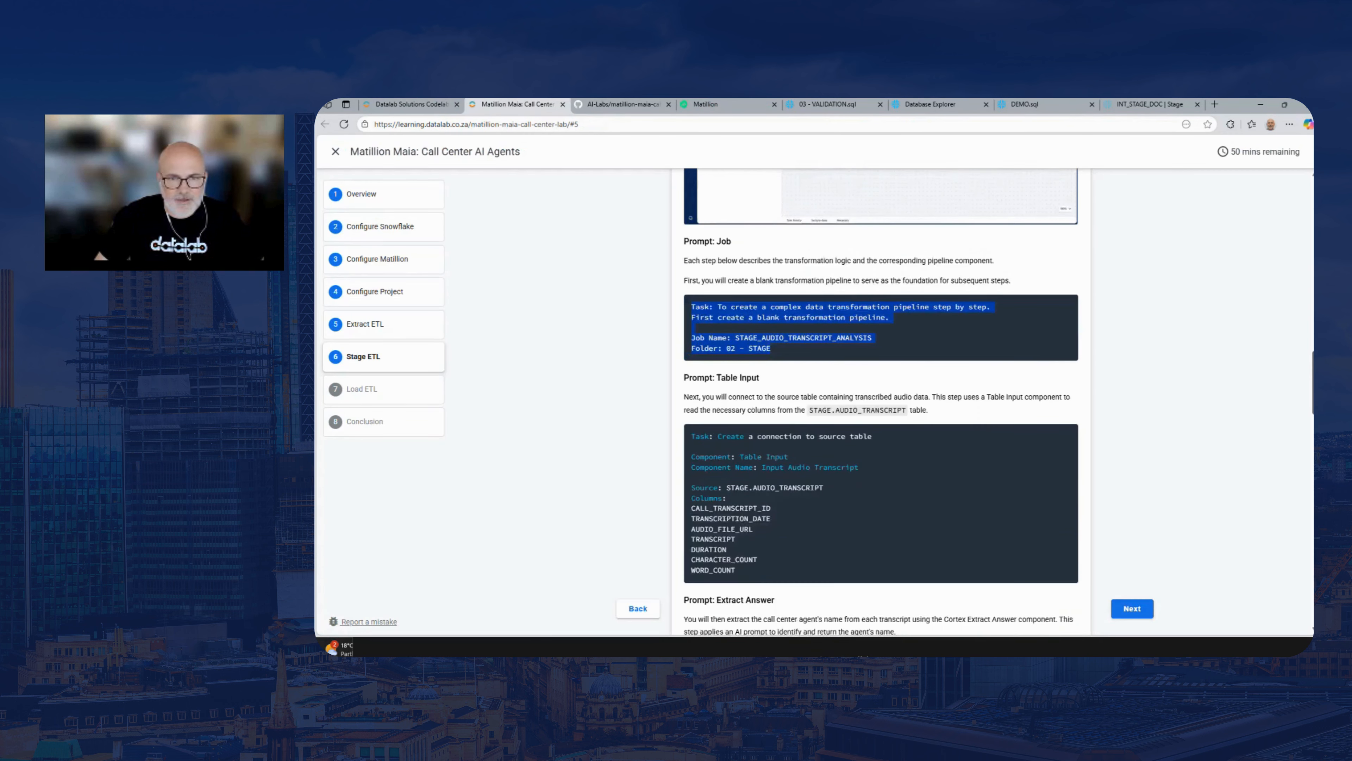
drag(744, 483, 736, 492)
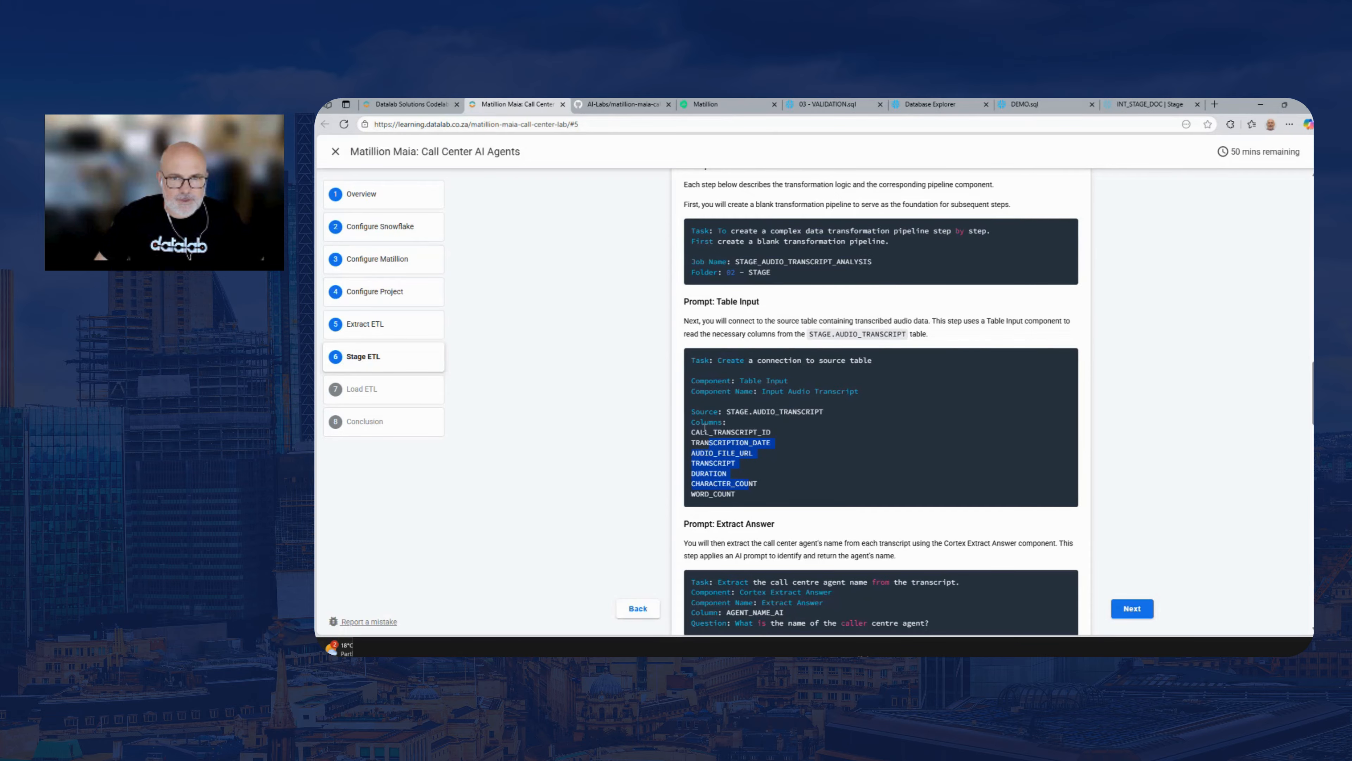
drag(704, 426, 726, 360)
right_click(725, 359)
click(752, 373)
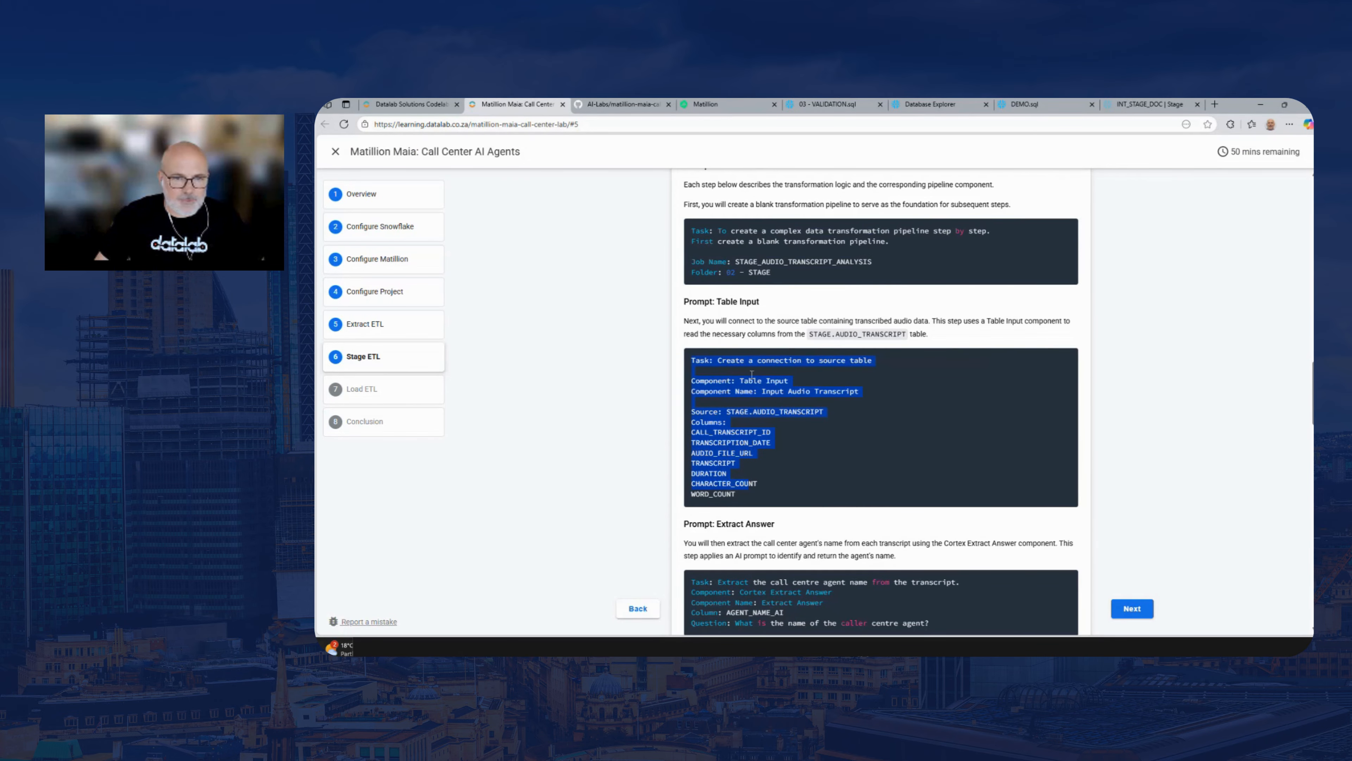
drag(751, 499, 690, 363)
right_click(712, 360)
click(800, 374)
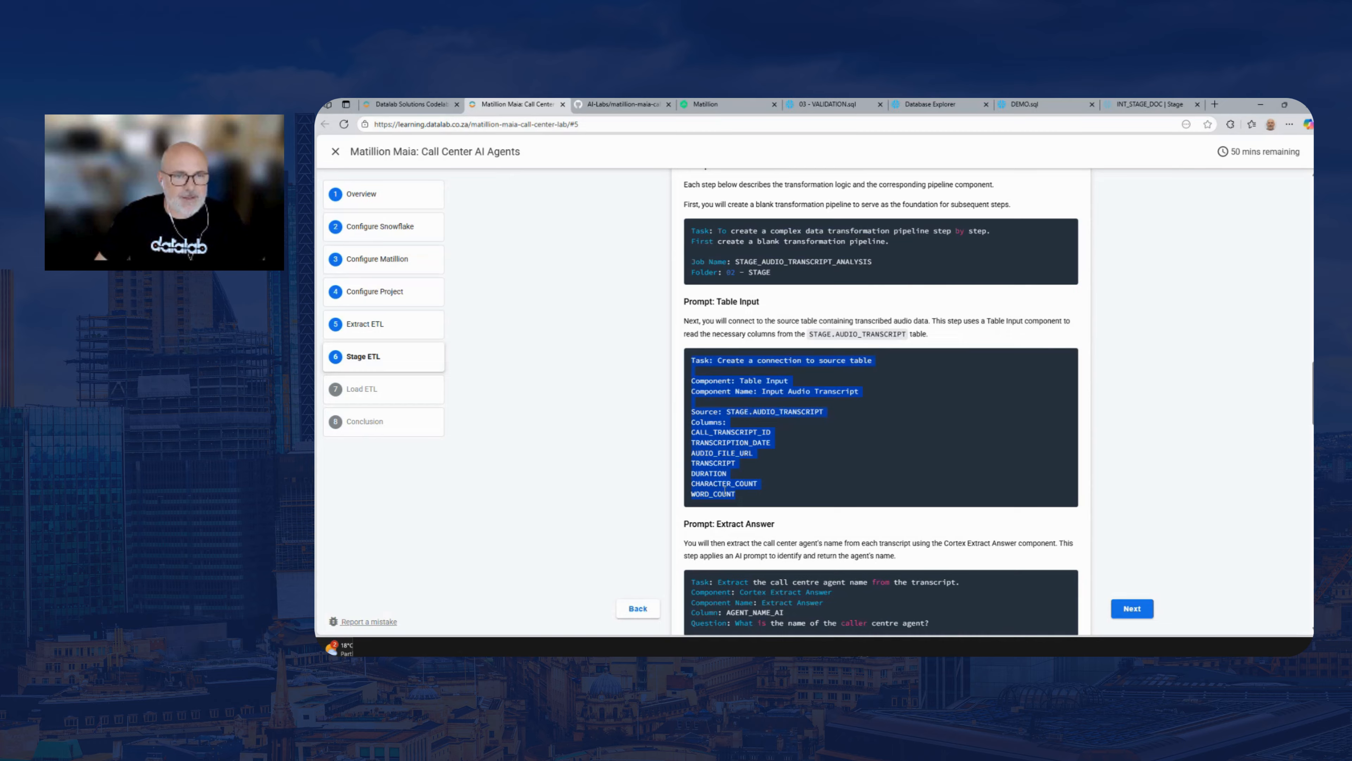
Back in Matillion, send Maia the Table Input prompt to add Input Audio Transcript, reading seven columns from STAGE.AUDIO_TRANSCRIPT
click(692, 103)
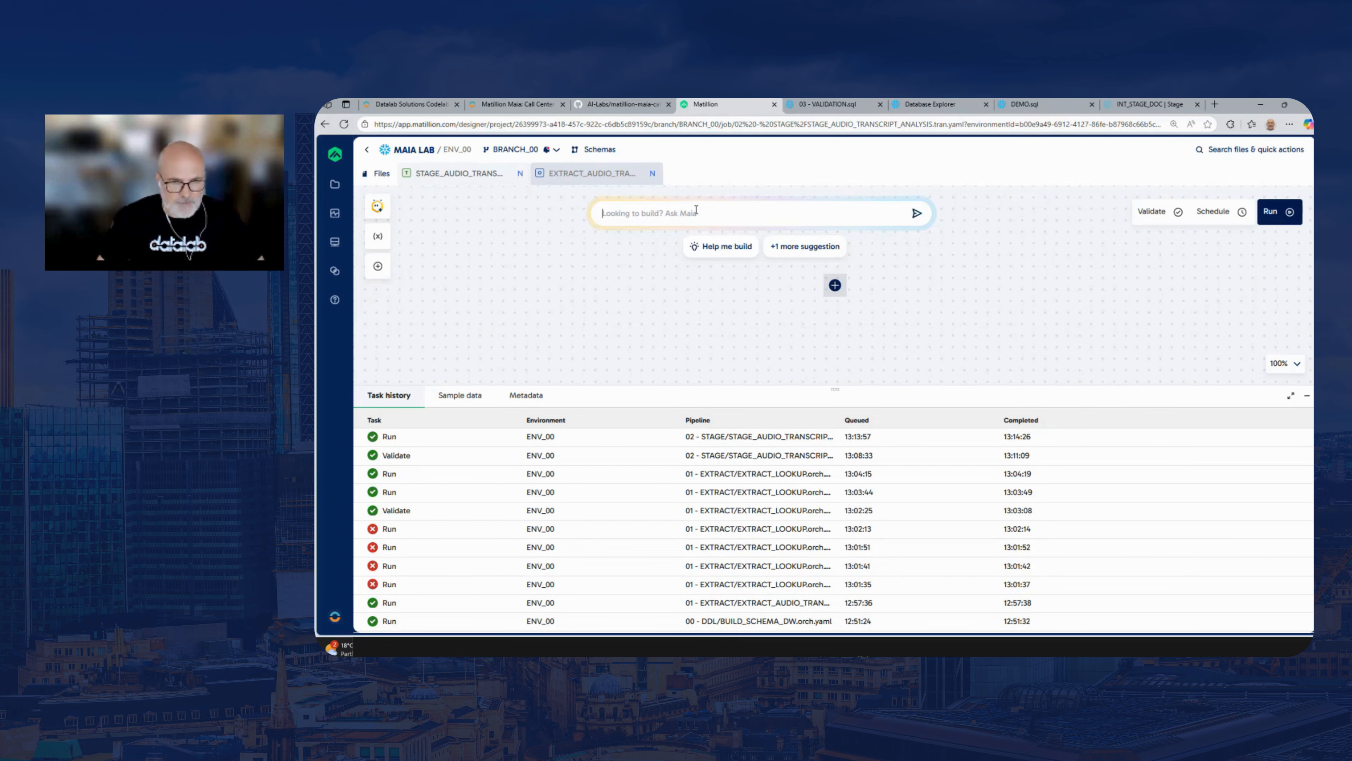
key(ctrl+v)
key(Return)
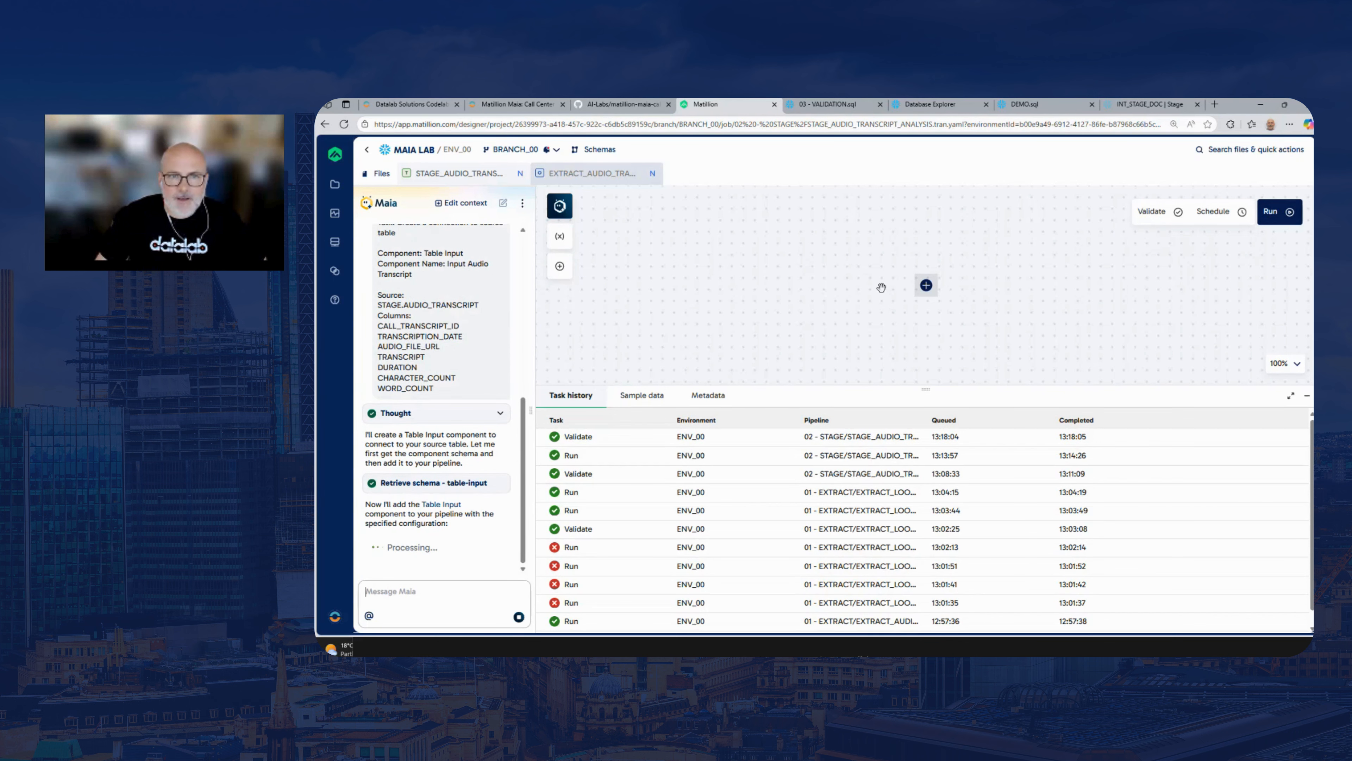
Browse the catalogue of components that can be added to the transformation pipeline, through Unpivot, and close it without adding any
click(563, 271)
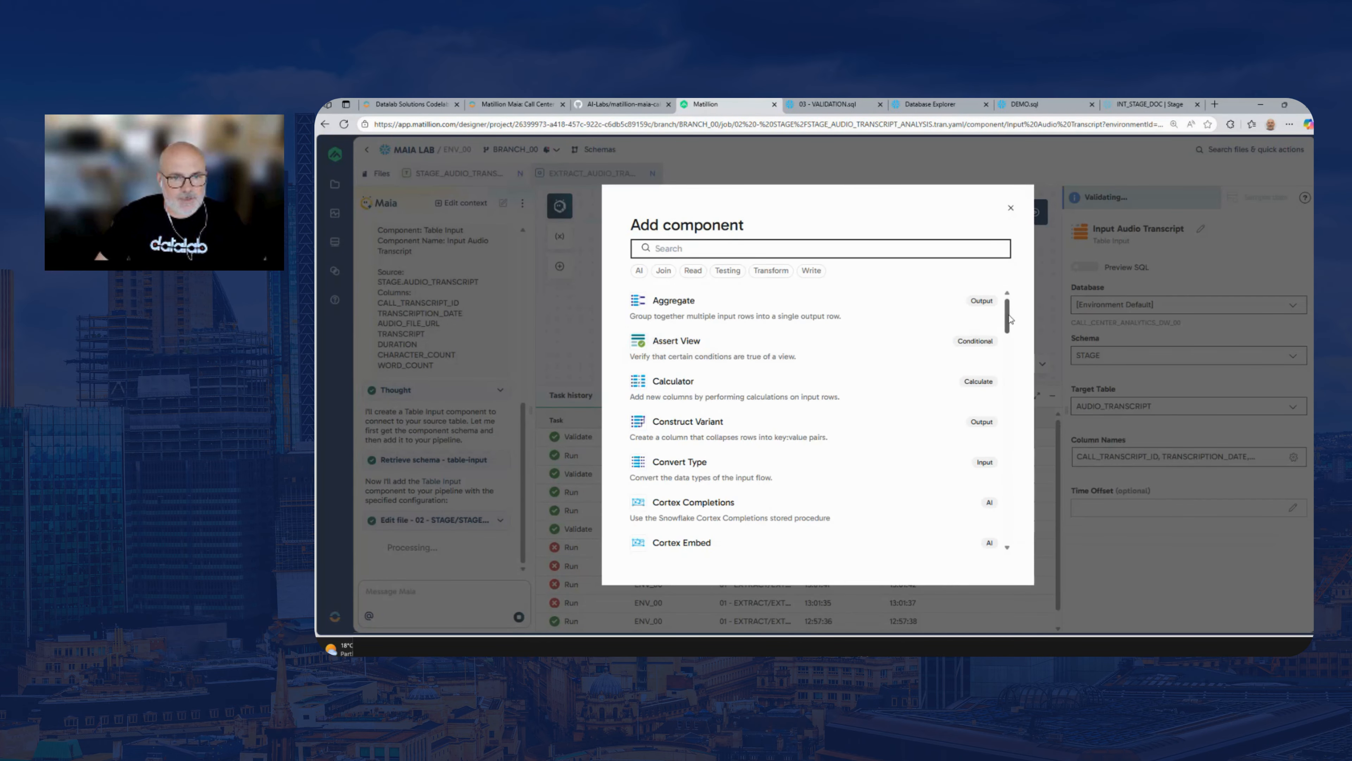
drag(1005, 318, 1012, 436)
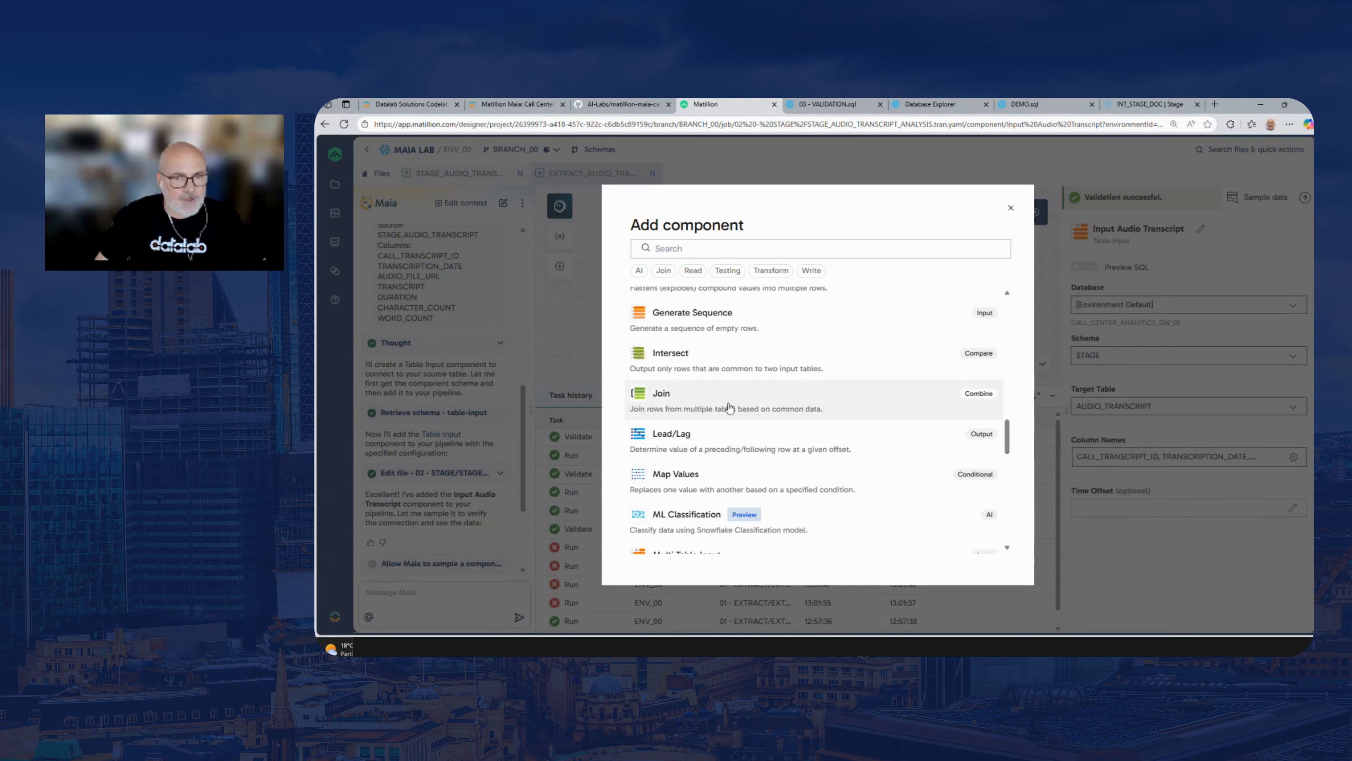
drag(1013, 439, 1013, 409)
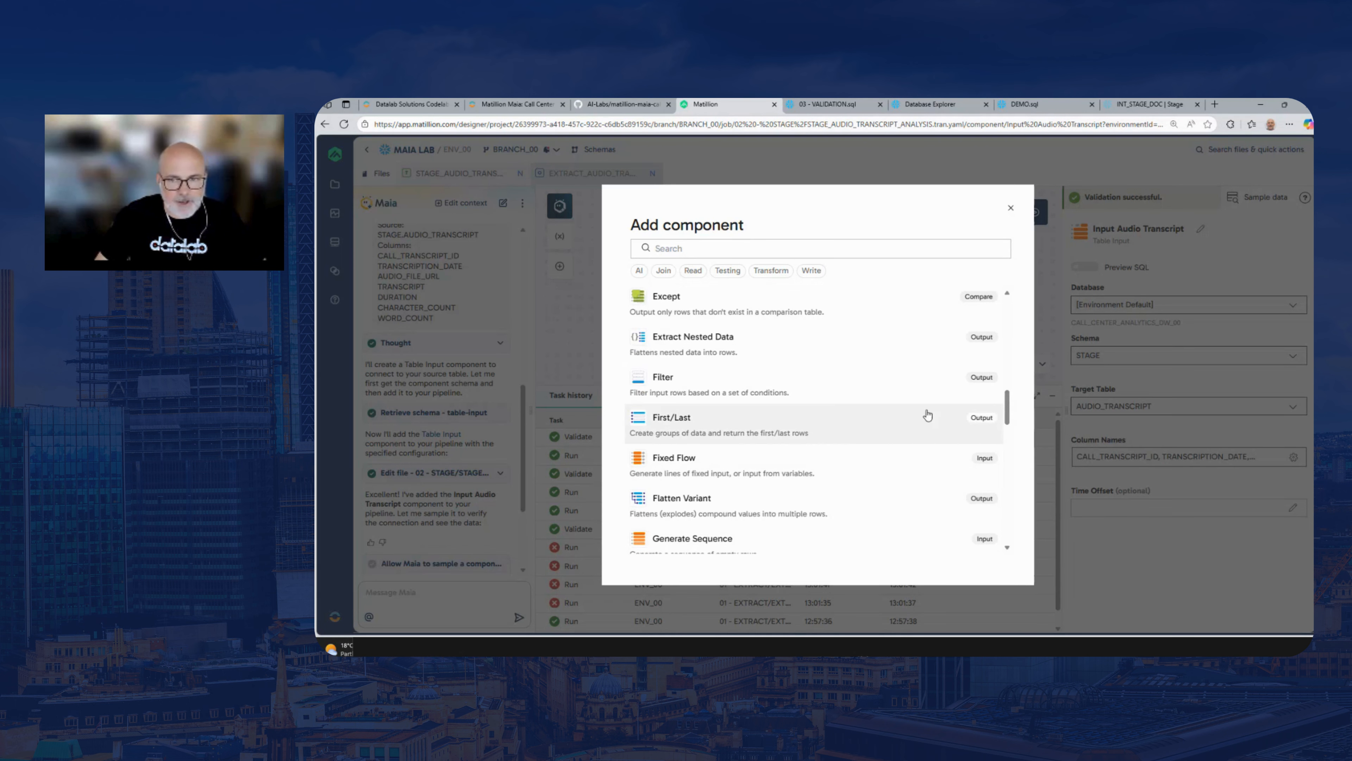
drag(1009, 407, 1007, 501)
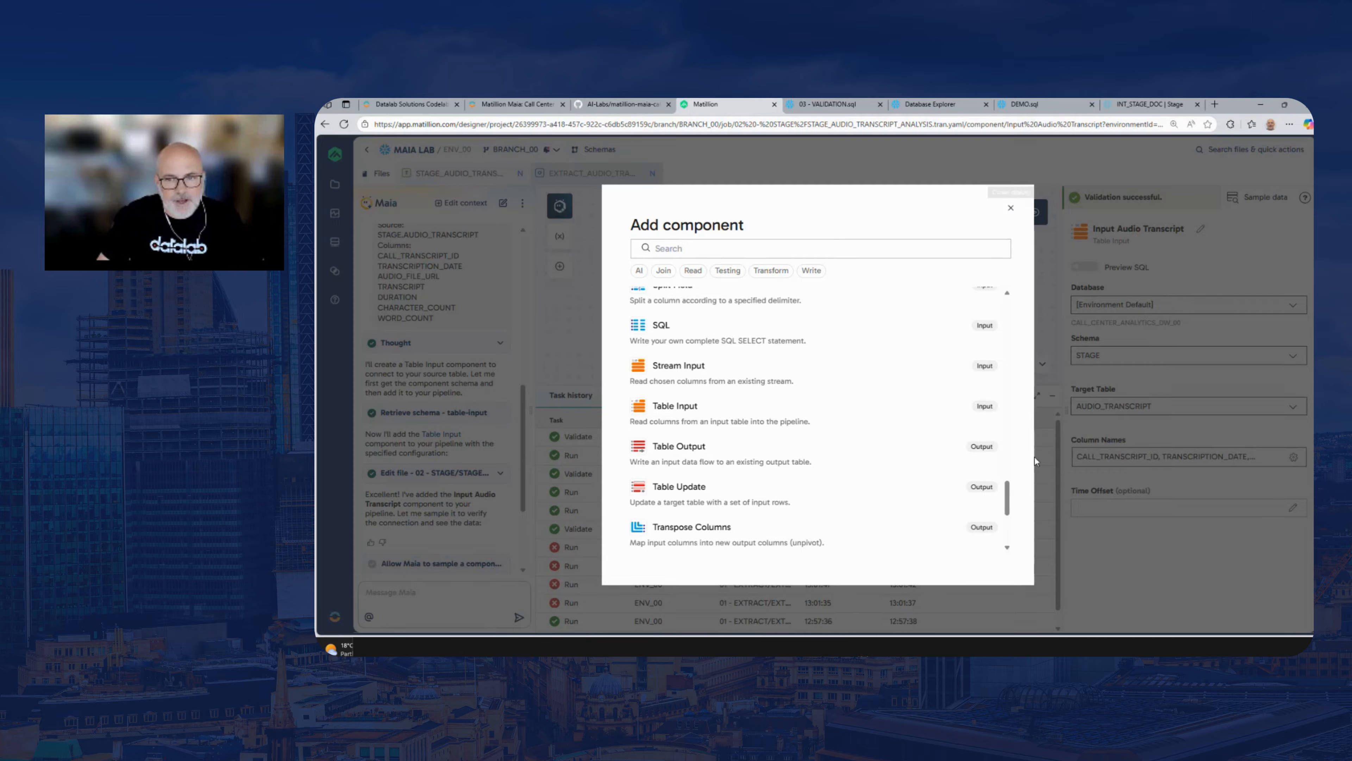
drag(1009, 499, 1008, 512)
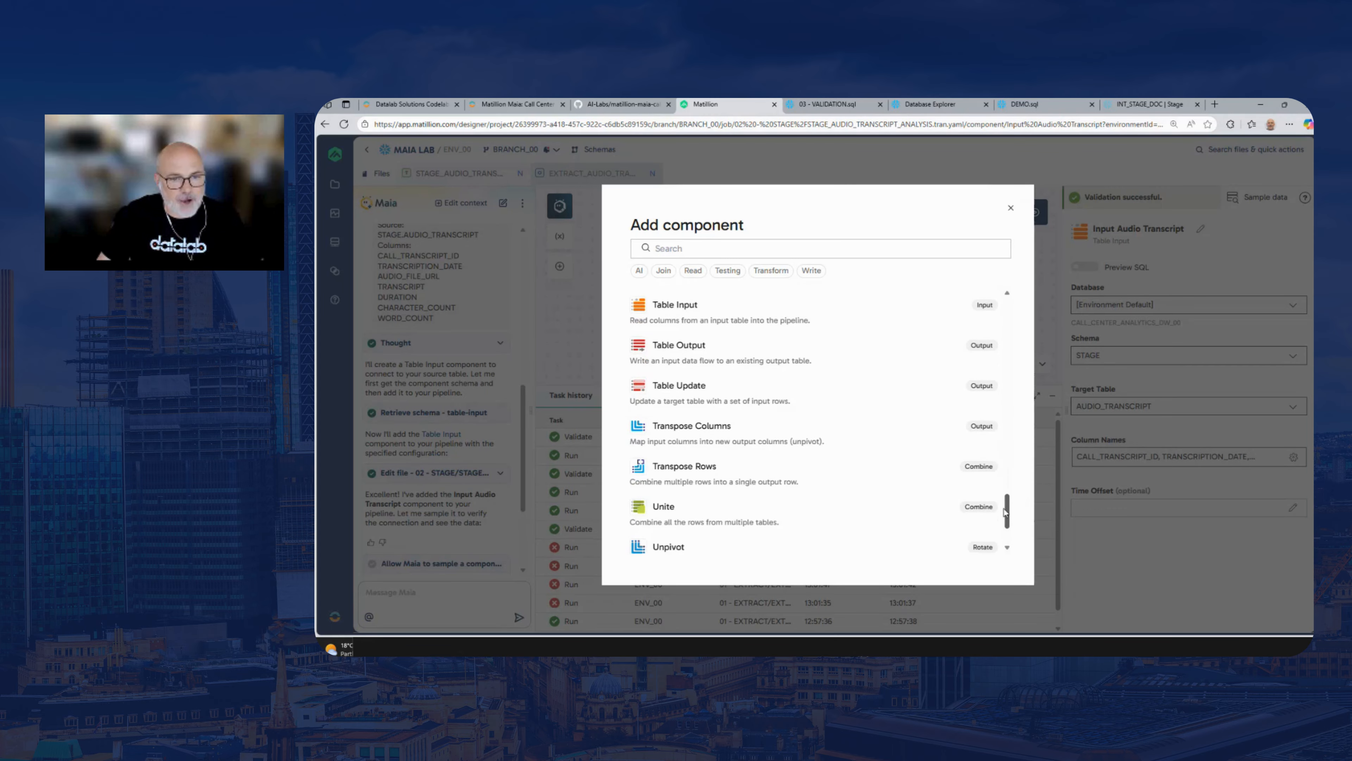
click(1011, 208)
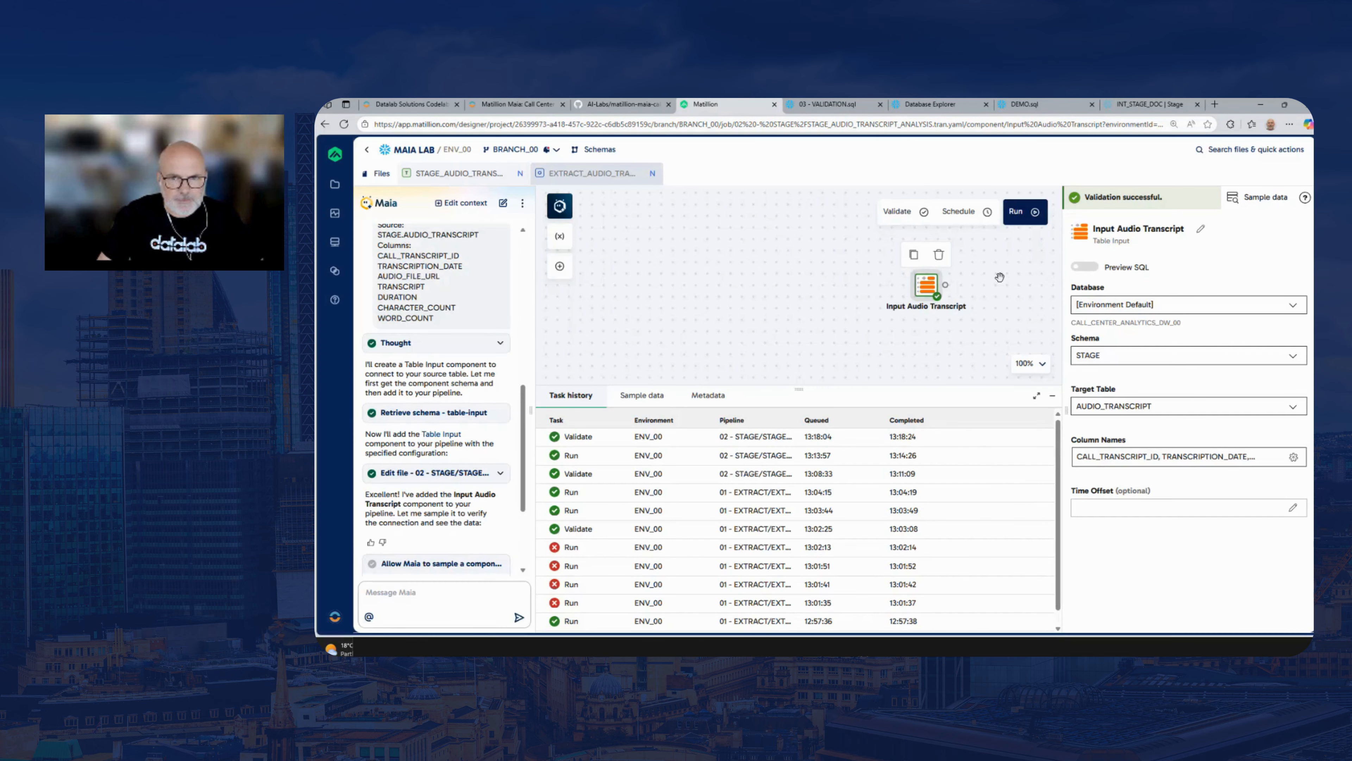
Reposition the Input Audio Transcript component on the canvas and review its selected column names, leaving the selection as is
drag(894, 281, 703, 277)
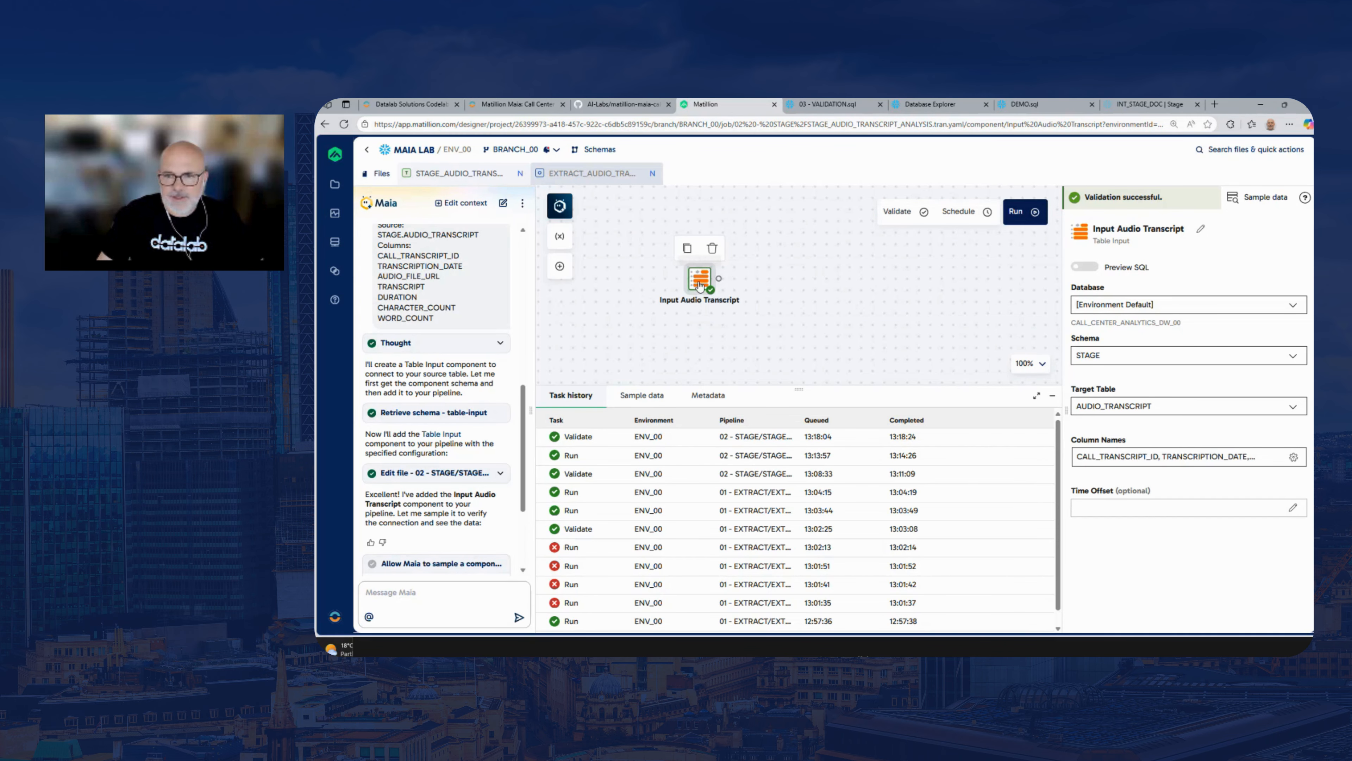
click(1167, 458)
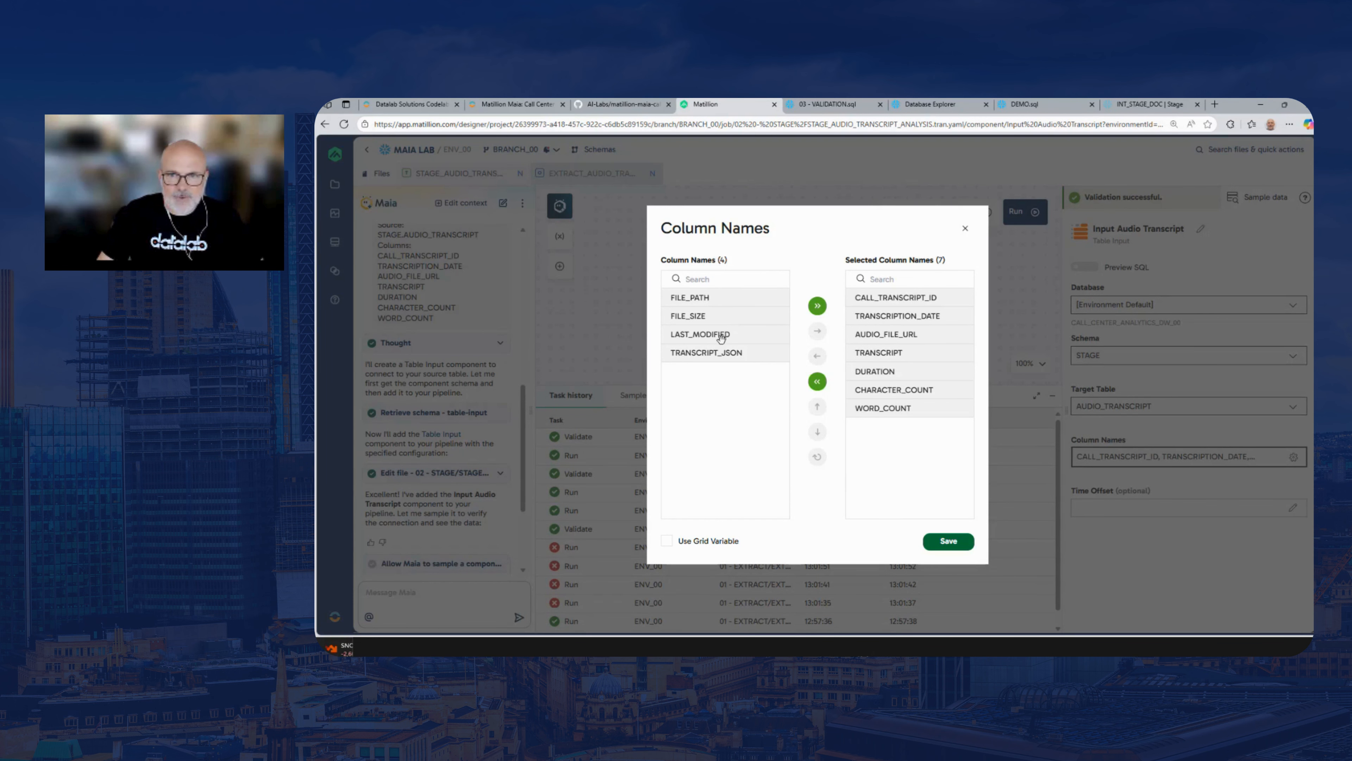
click(965, 230)
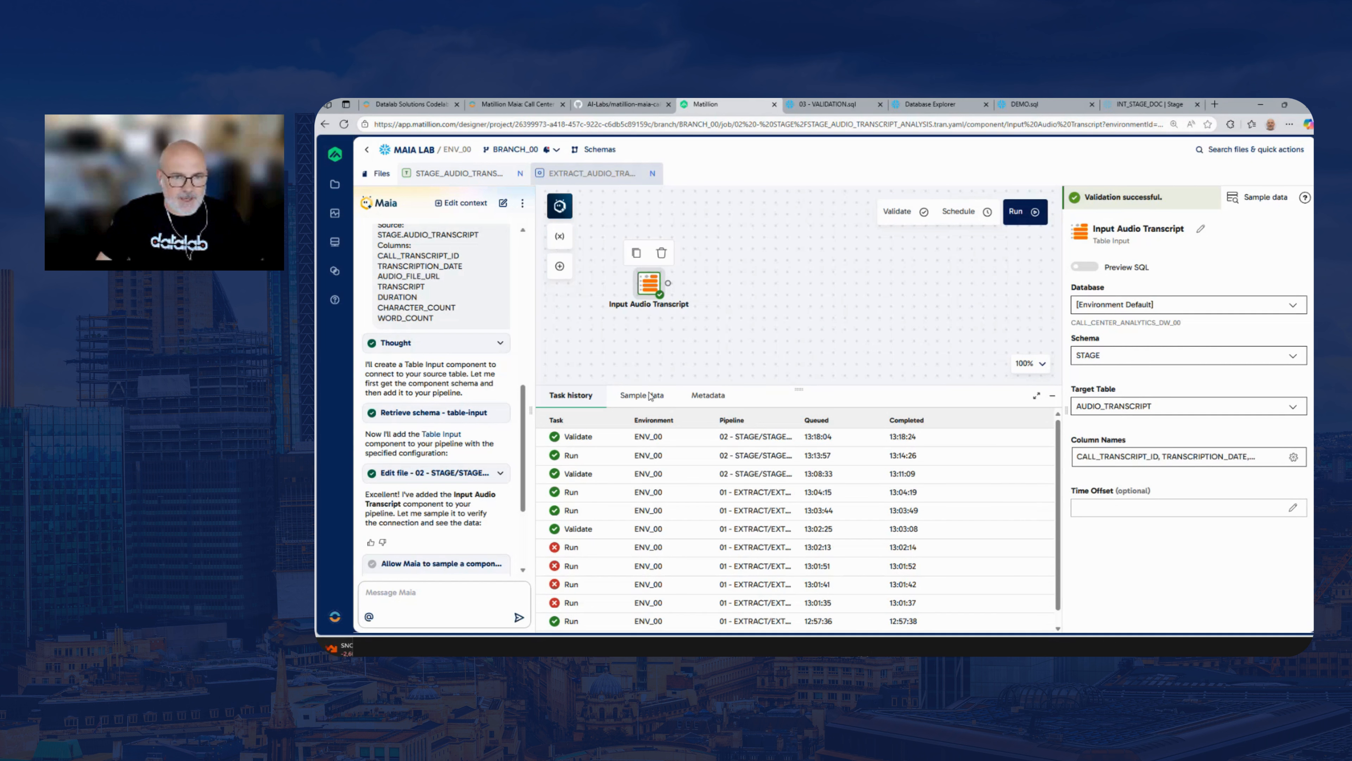
Sample 25 rows from Input Audio Transcript, look across the returned columns, and deselect the component
click(650, 396)
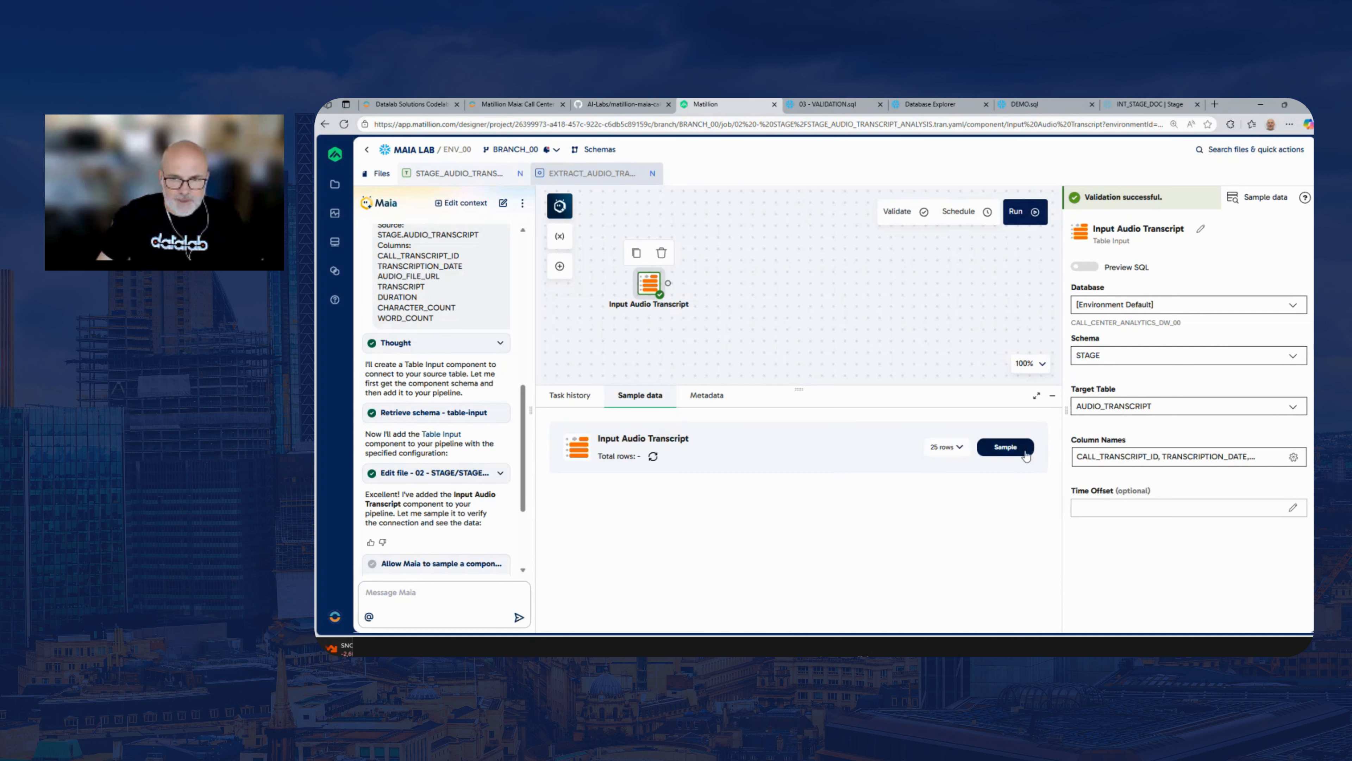
click(1005, 451)
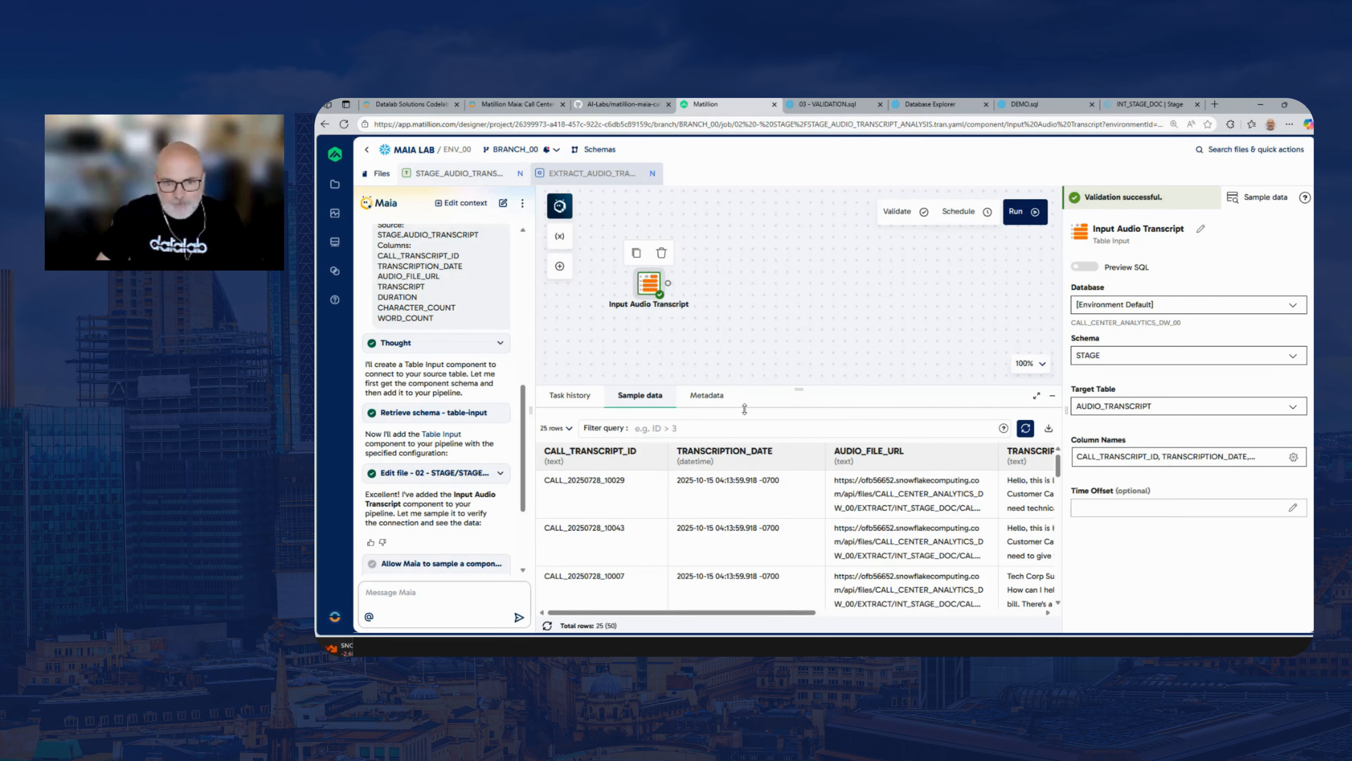
drag(787, 614, 971, 615)
click(737, 429)
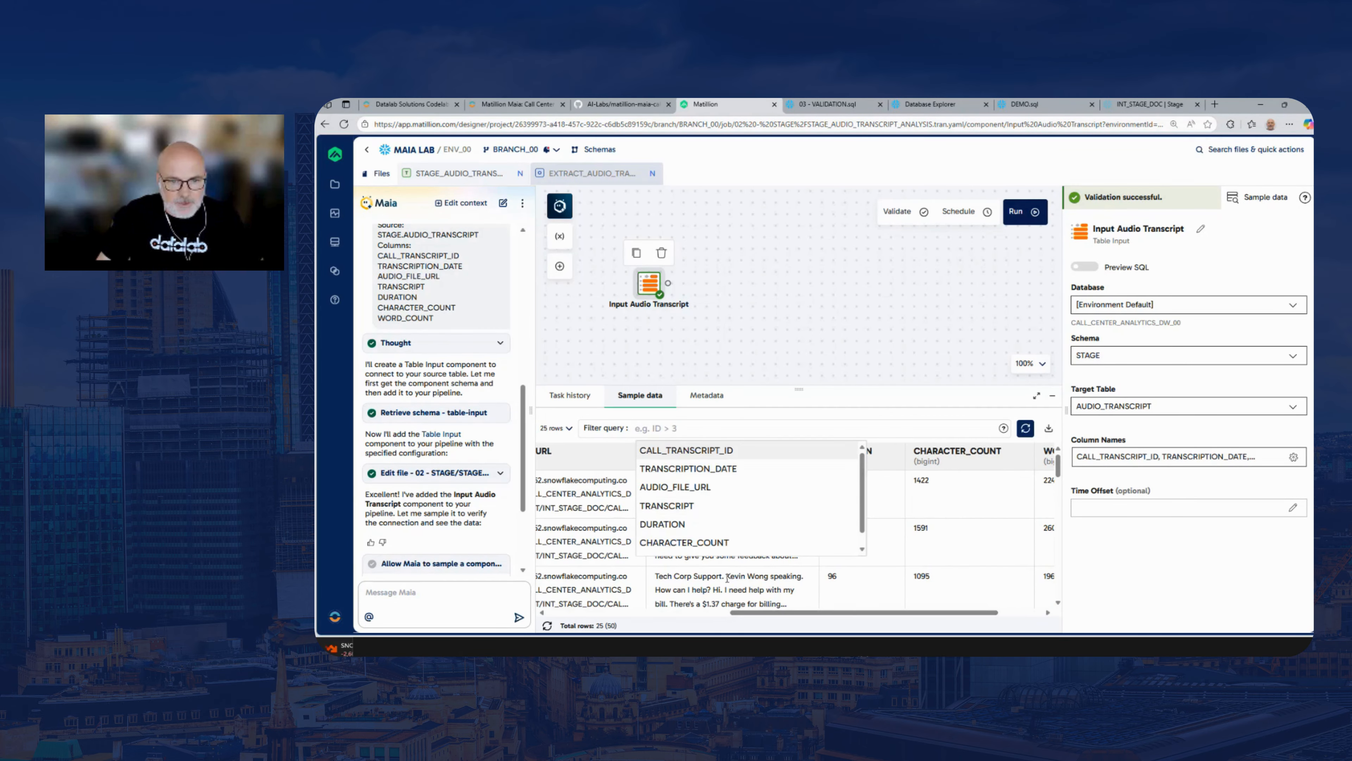
drag(750, 612, 799, 612)
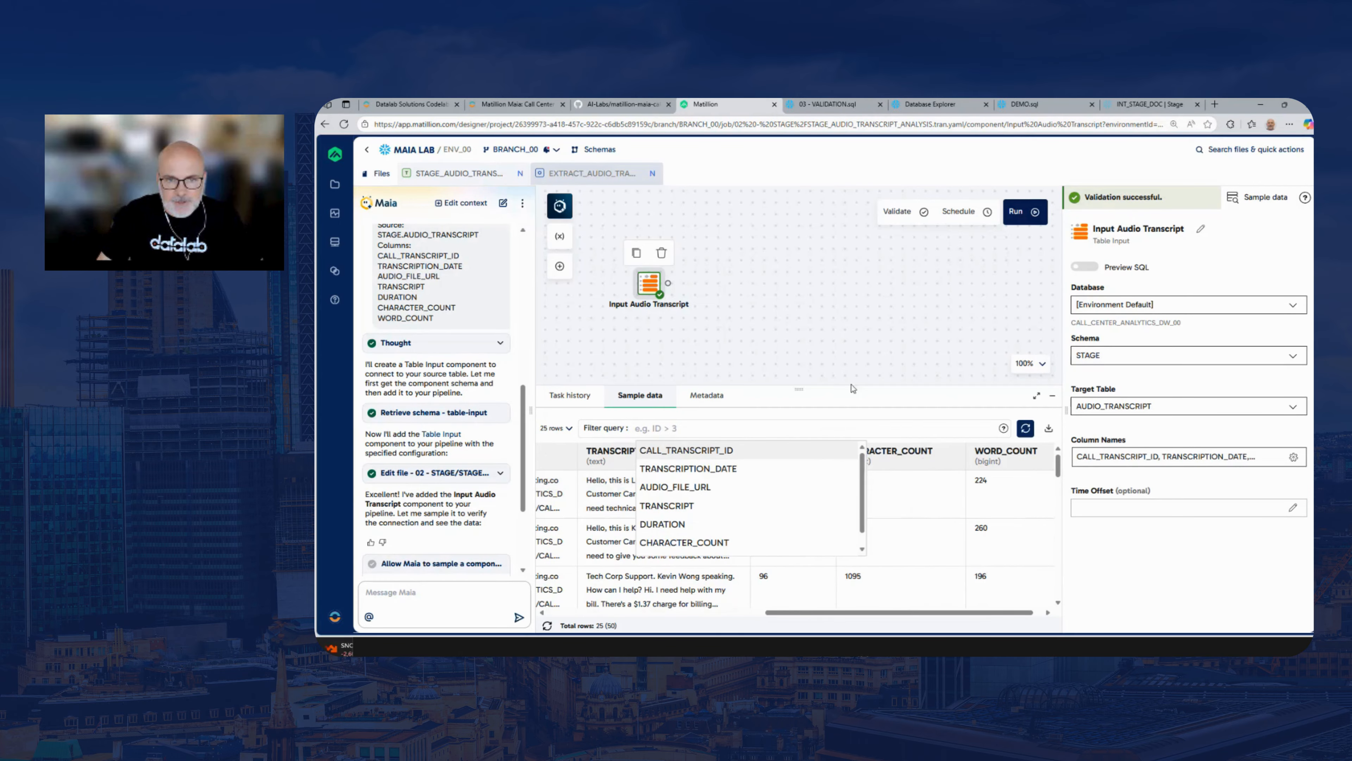
click(859, 355)
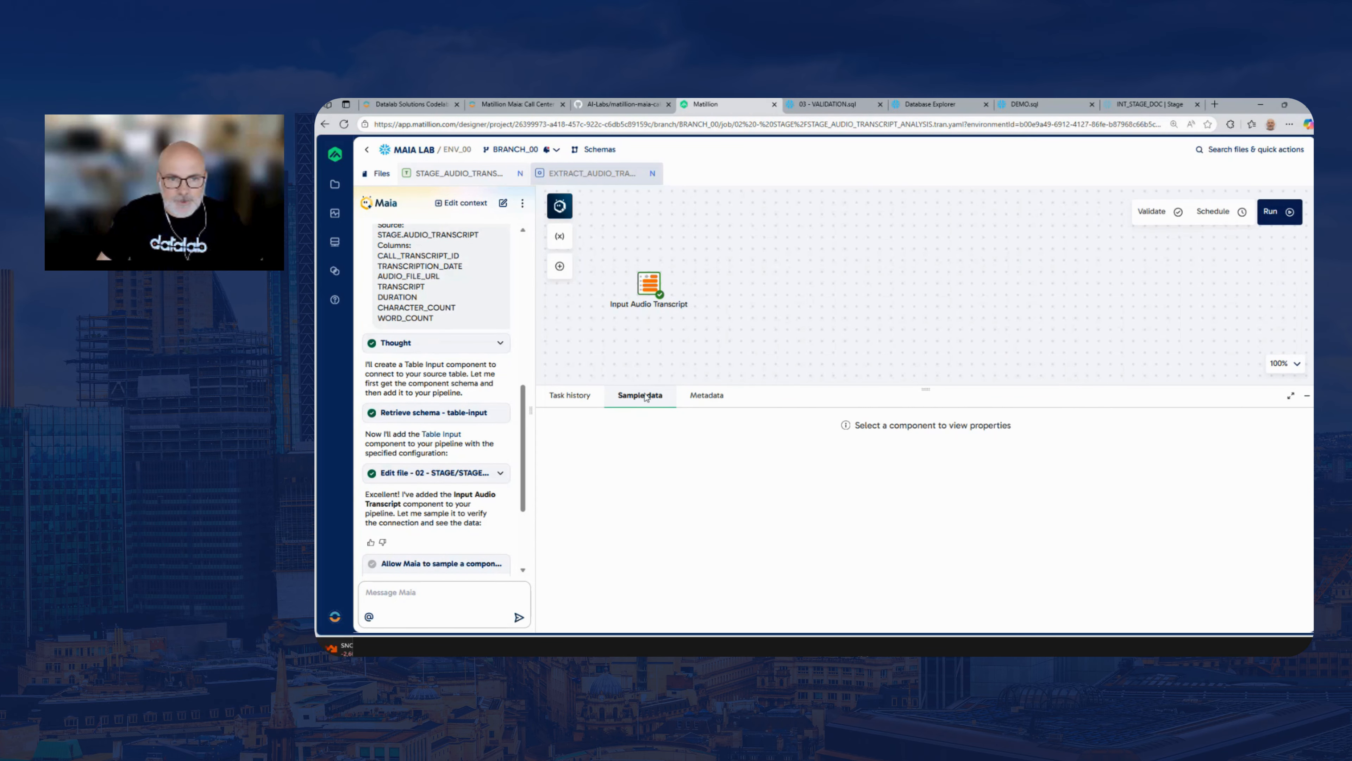
Reselect Input Audio Transcript, resample its 25 rows, and examine the TRANSCRIPT, DURATION, CHARACTER_COUNT and WORD_COUNT columns
click(640, 398)
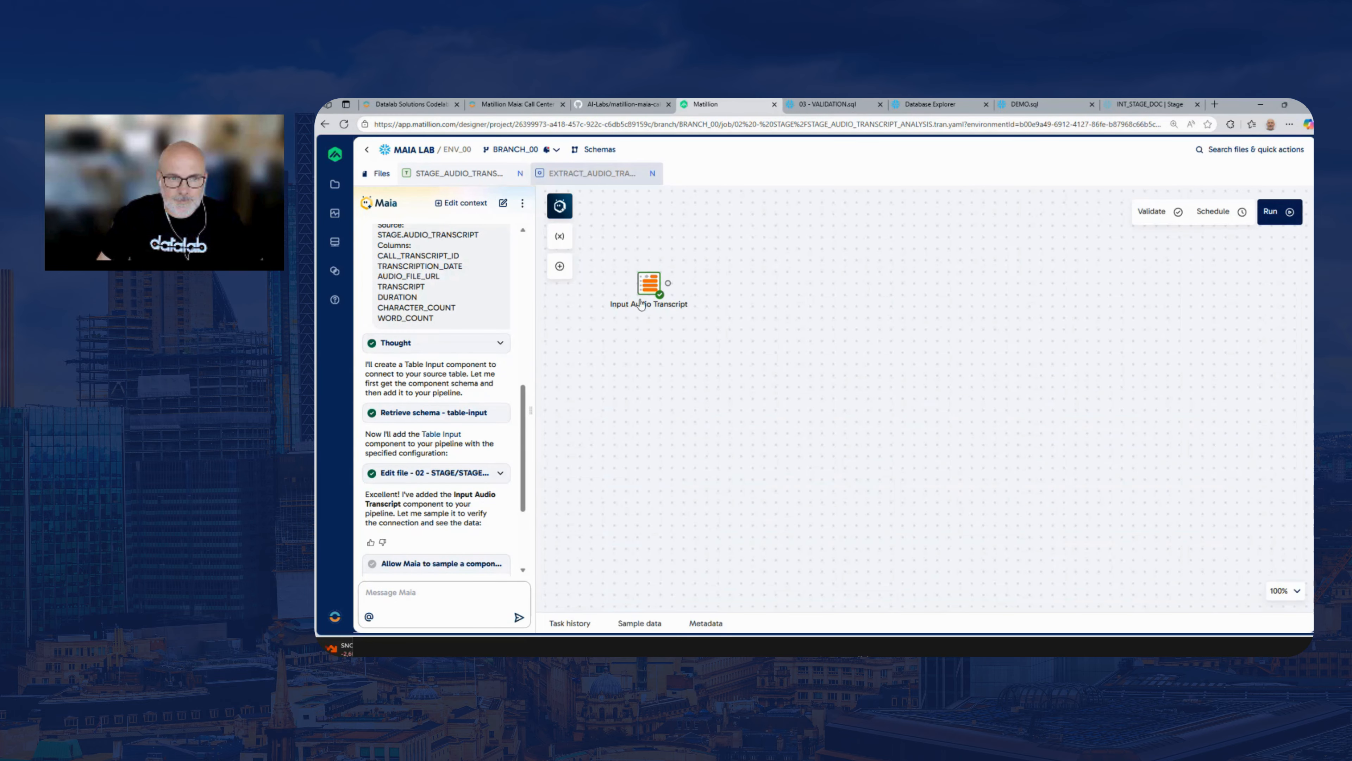
click(655, 284)
click(639, 622)
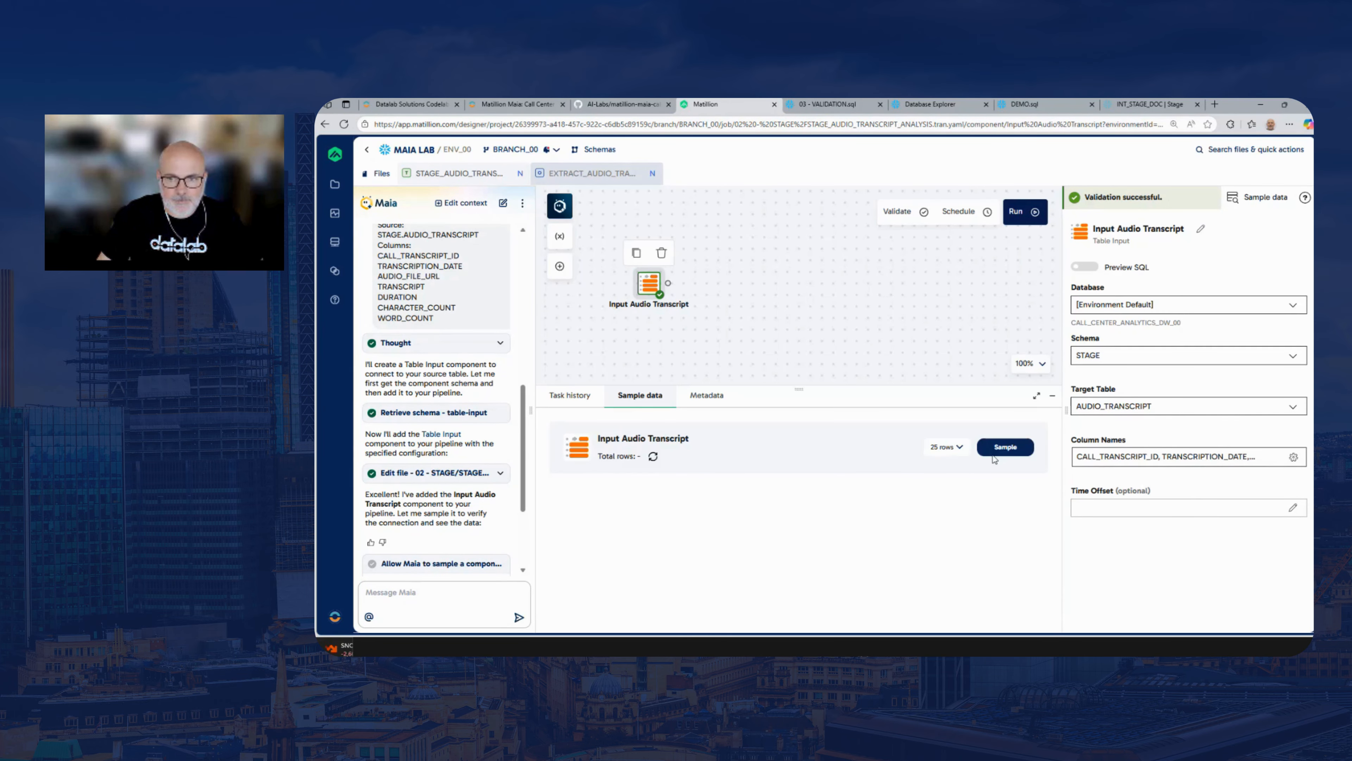
click(993, 452)
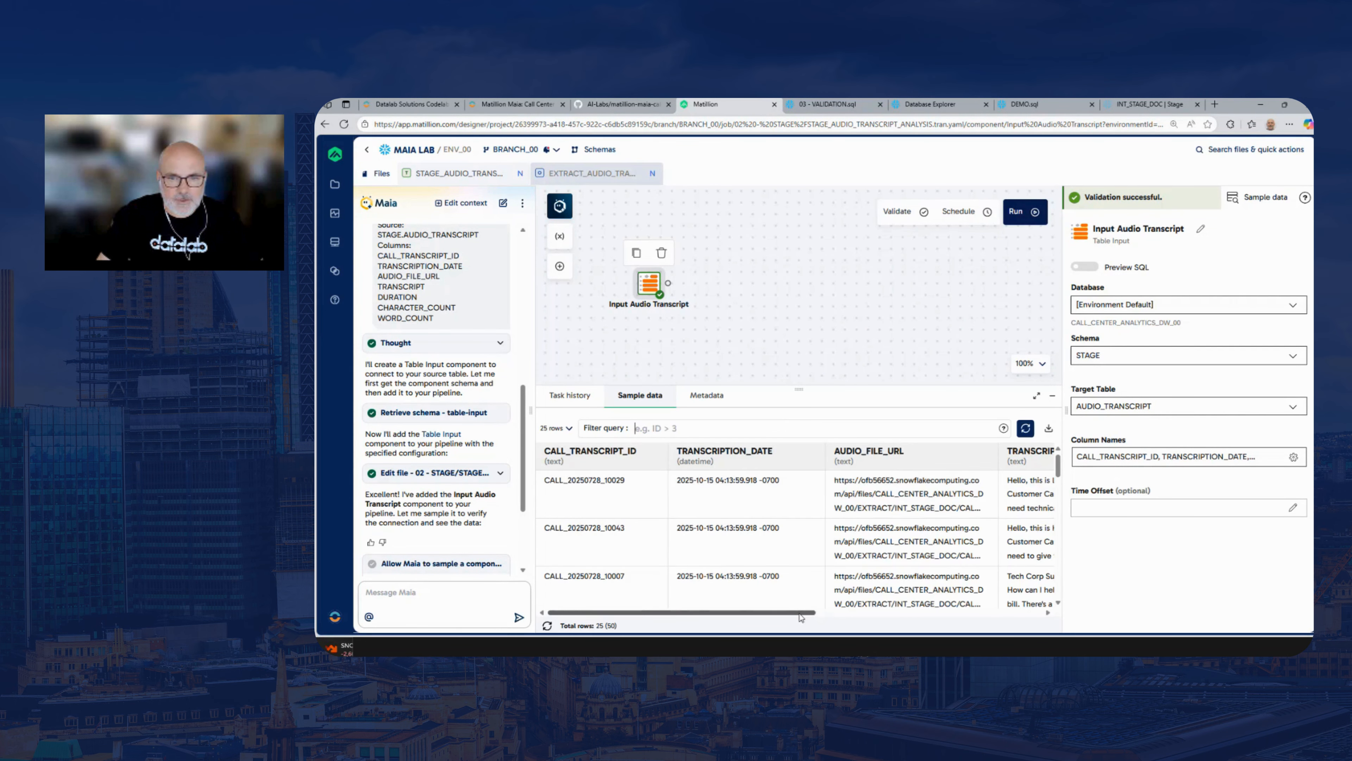
drag(803, 613, 949, 619)
click(841, 428)
scroll(977, 622, right, 2)
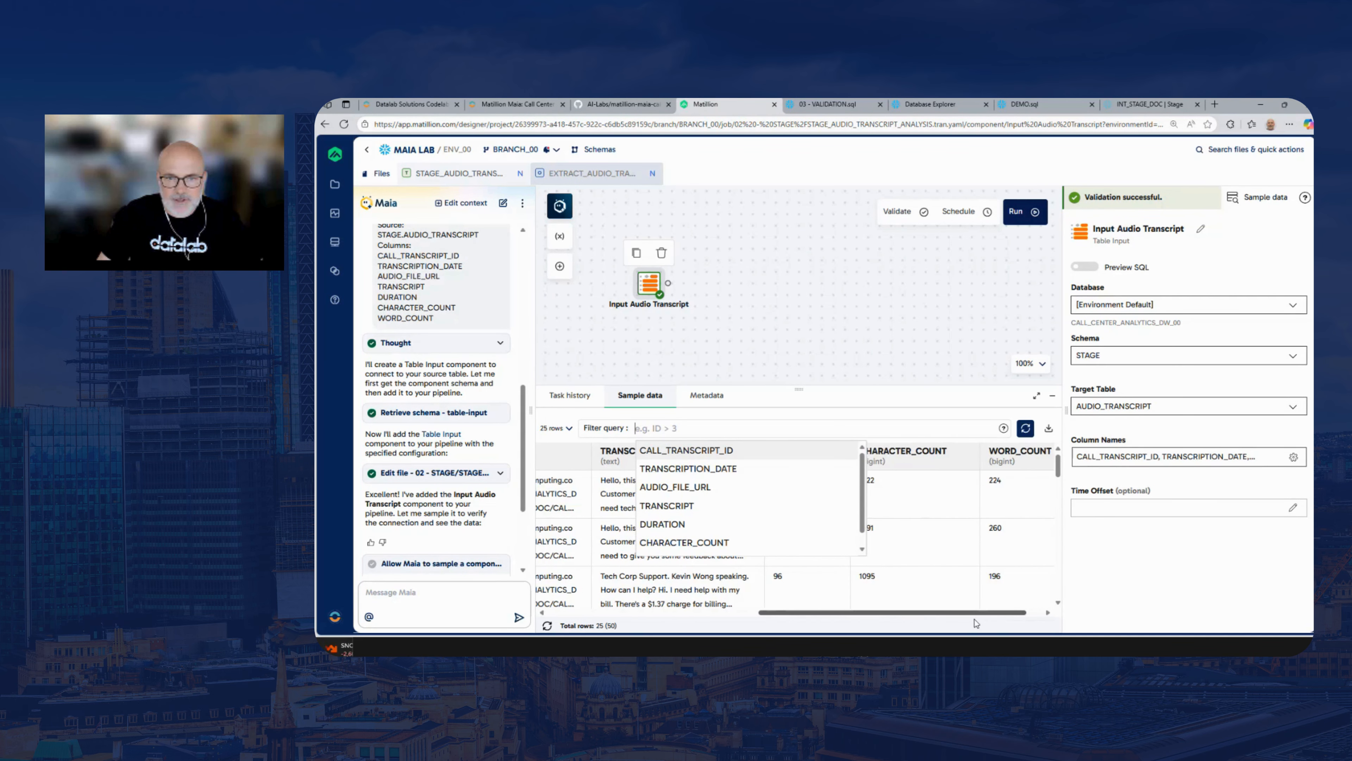
click(693, 428)
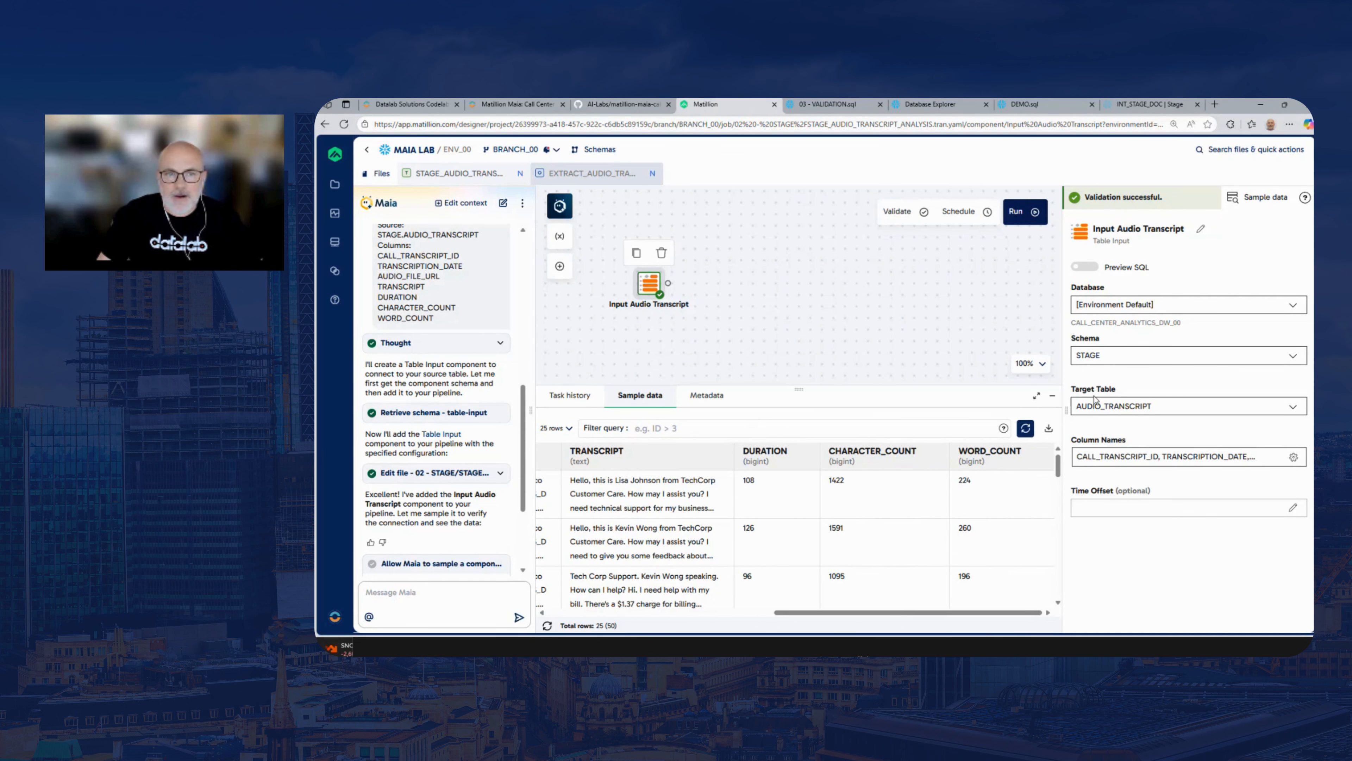
Switch to the lab guide and copy the complete Extract Answer prompt, from the Task line through the Question line
click(516, 104)
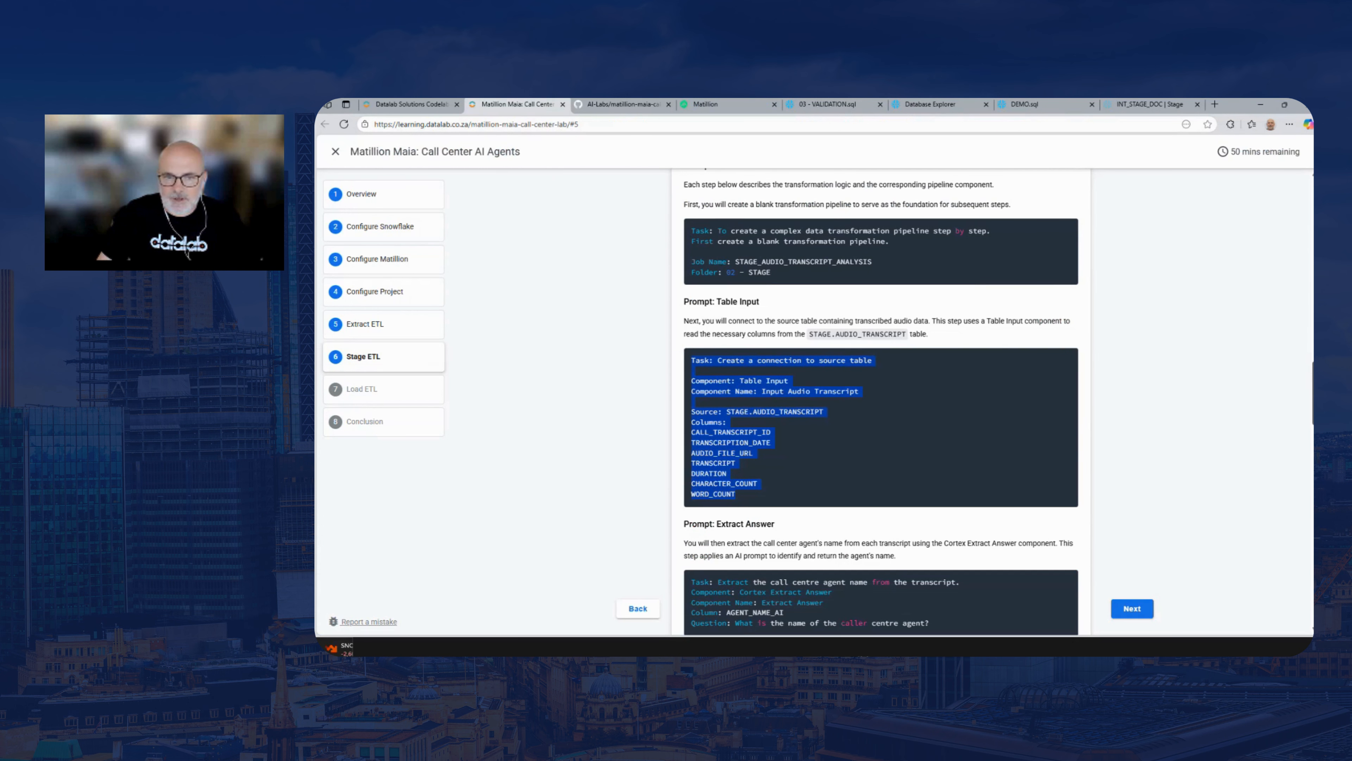
scroll(1055, 452, down, 3)
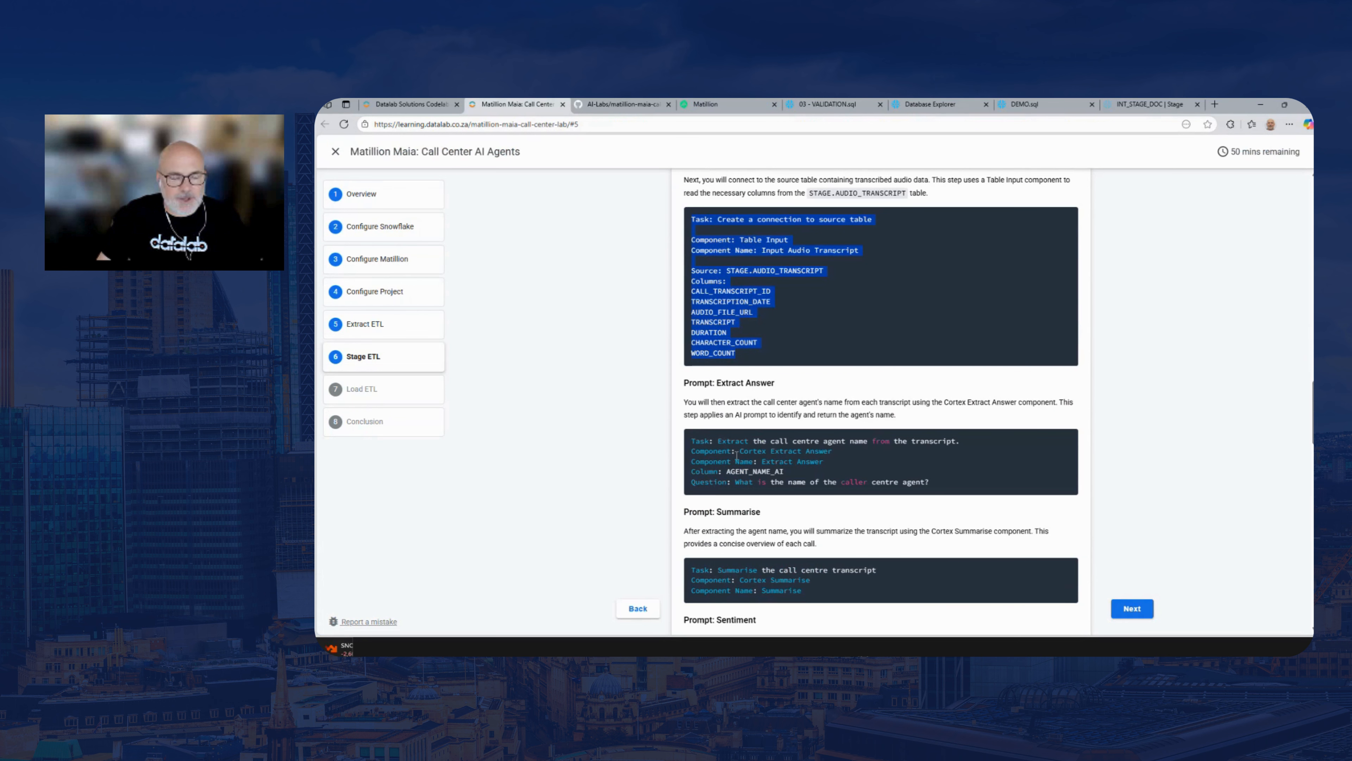
click(933, 480)
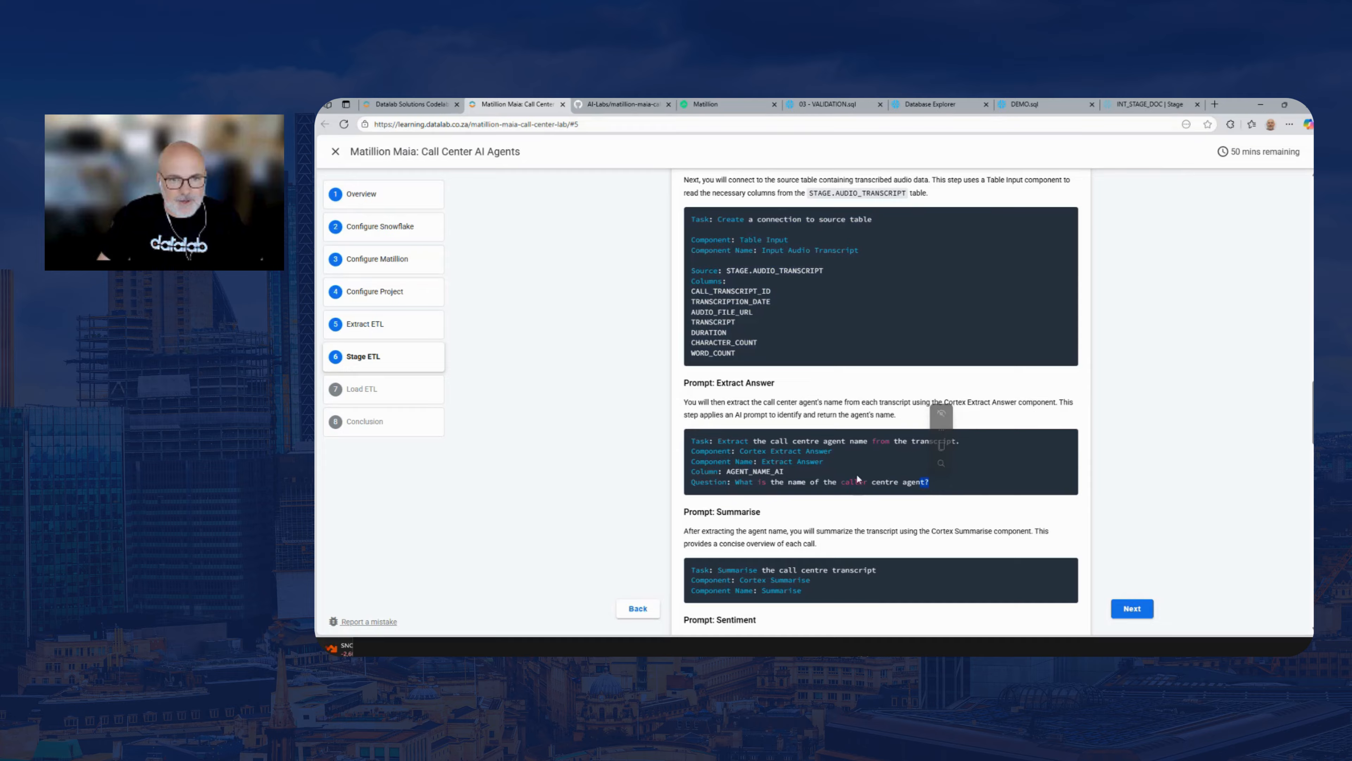
click(754, 455)
drag(742, 451, 837, 449)
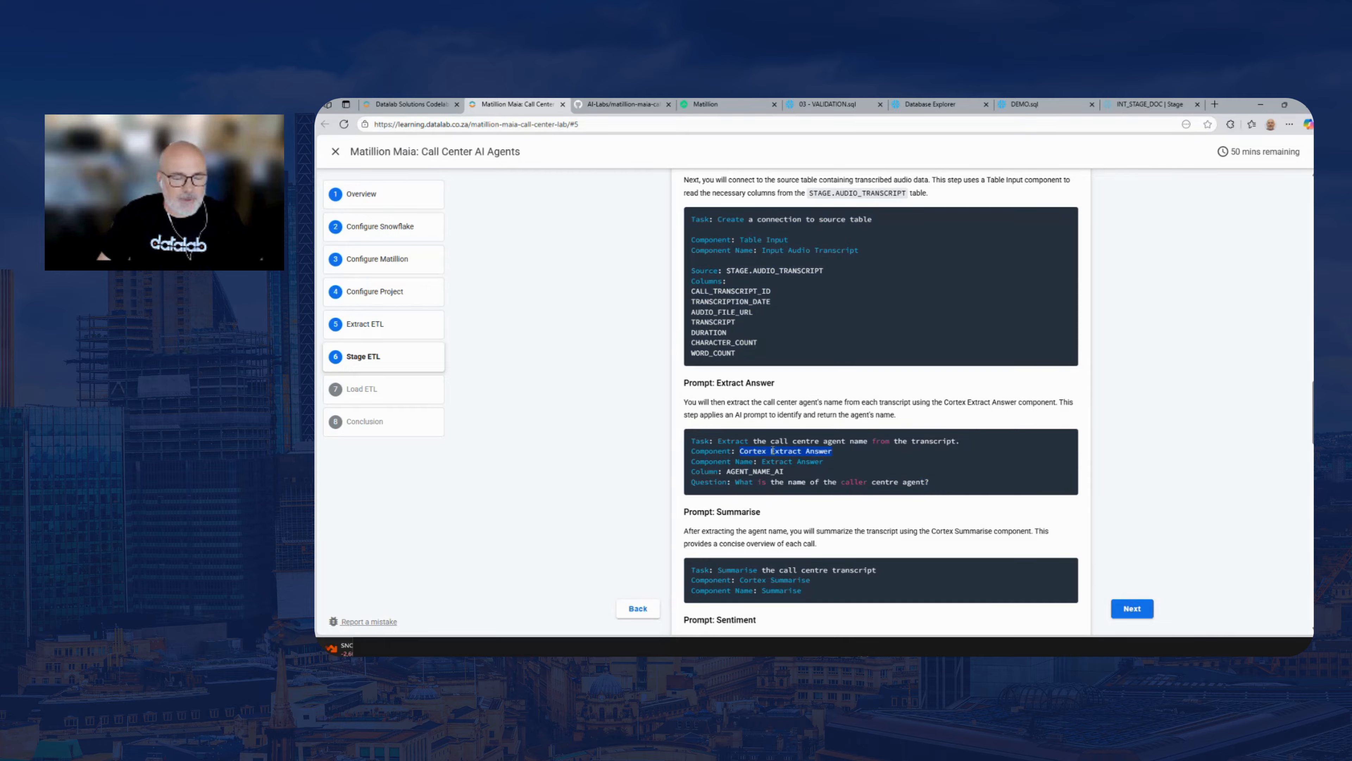
drag(932, 480, 692, 440)
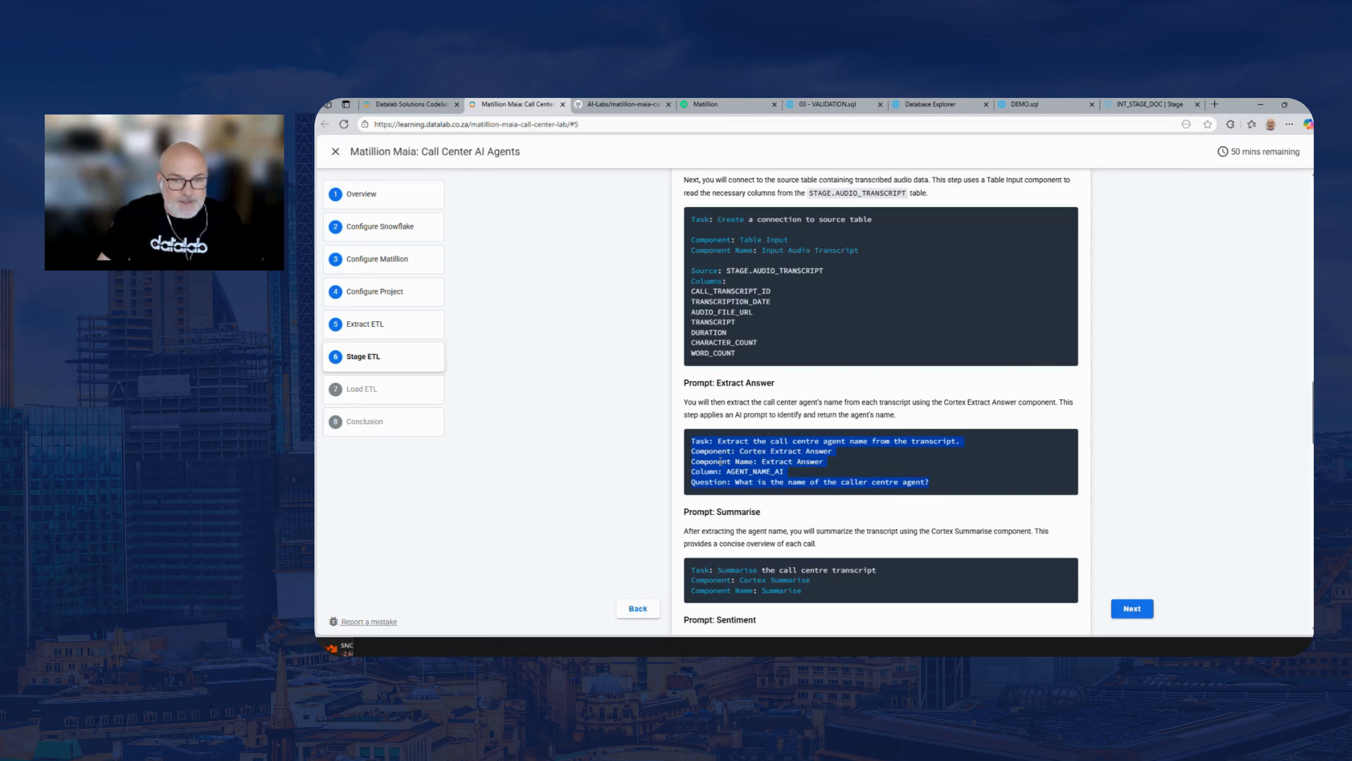
click(839, 466)
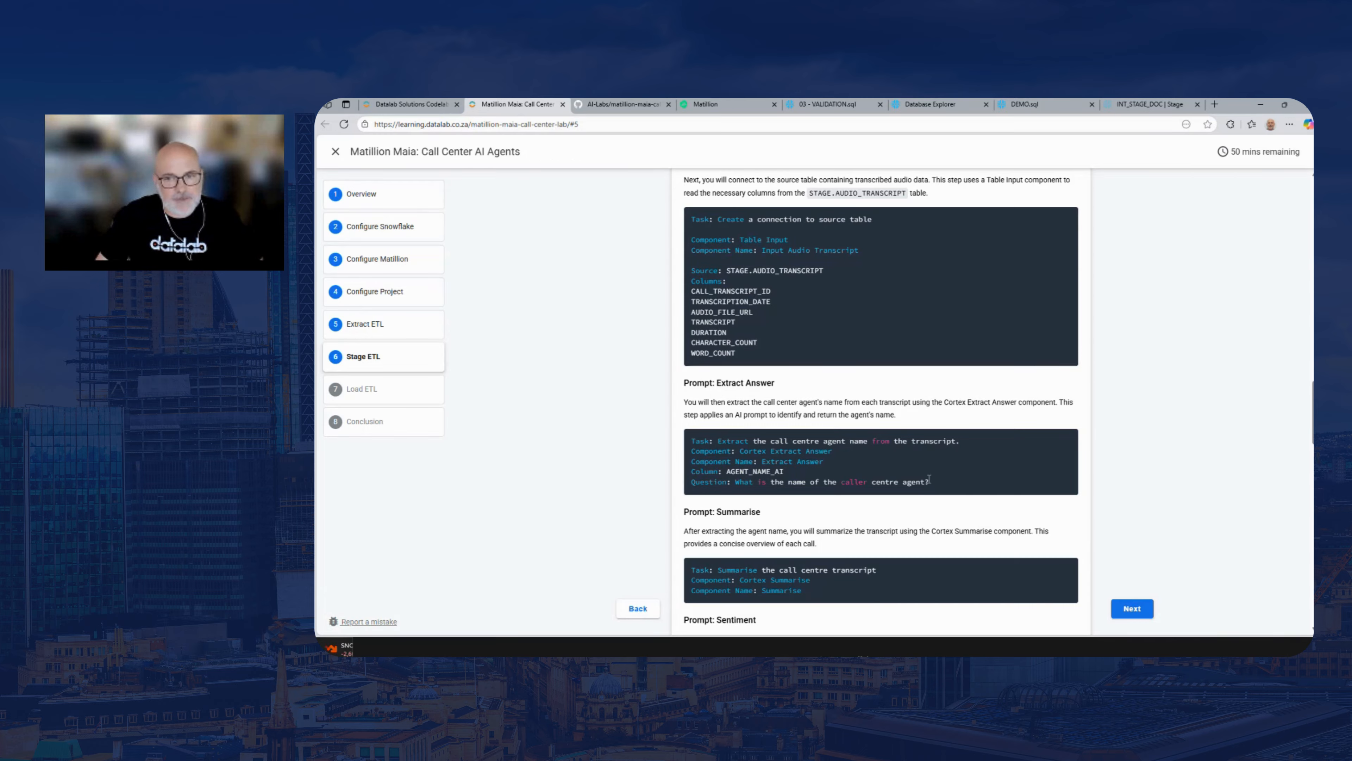
drag(938, 481, 692, 446)
key(ctrl+c)
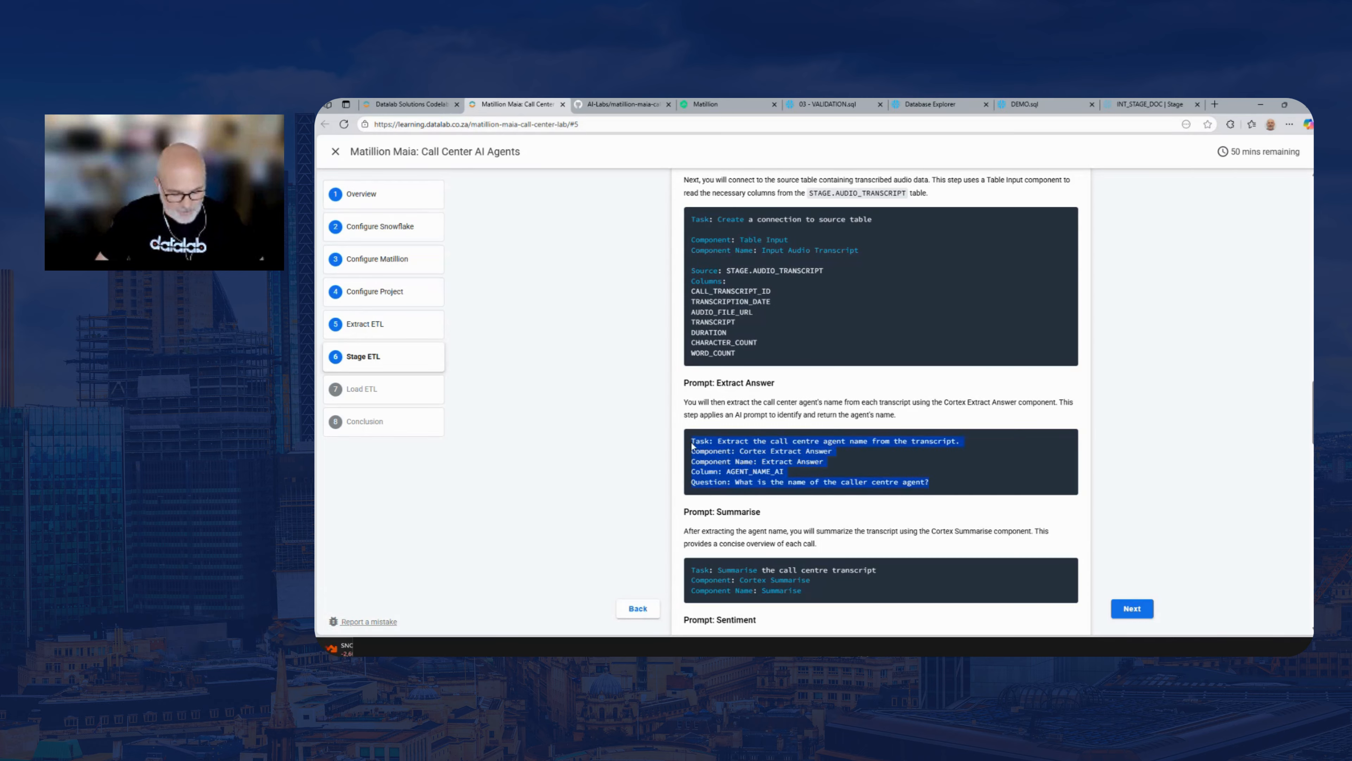
Back in Matillion, send Maia the prompt to add a Cortex Extract Answer component named Extract Answer, with column AGENT_NAME_AI
click(708, 105)
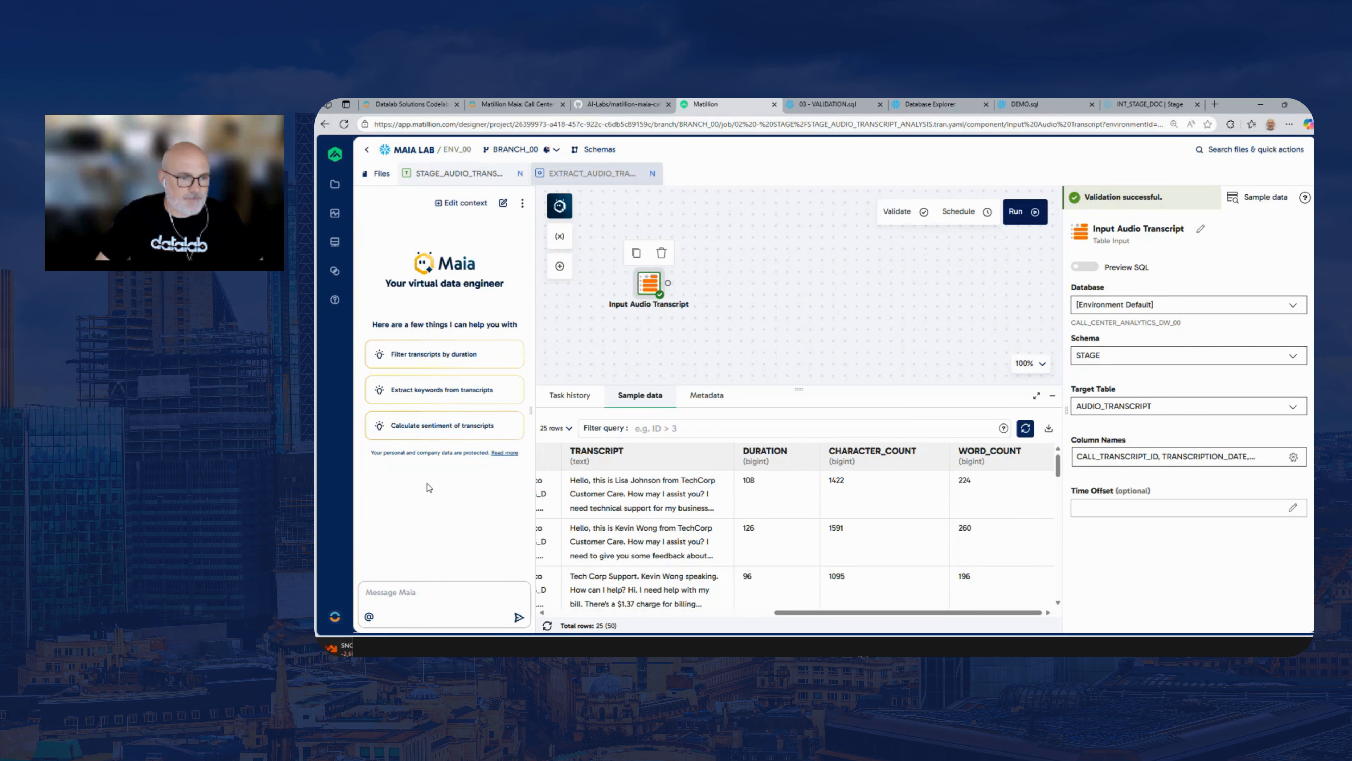
key(ctrl+v)
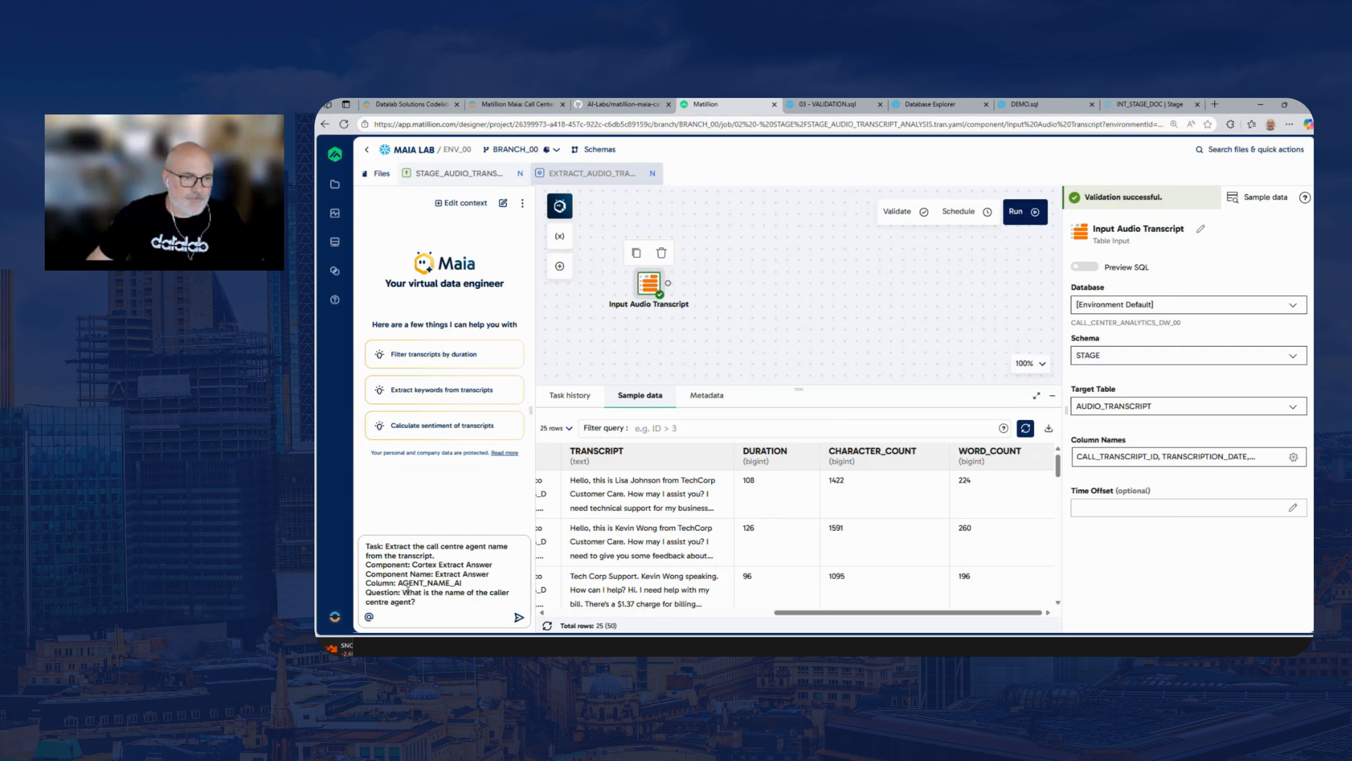
key(Return)
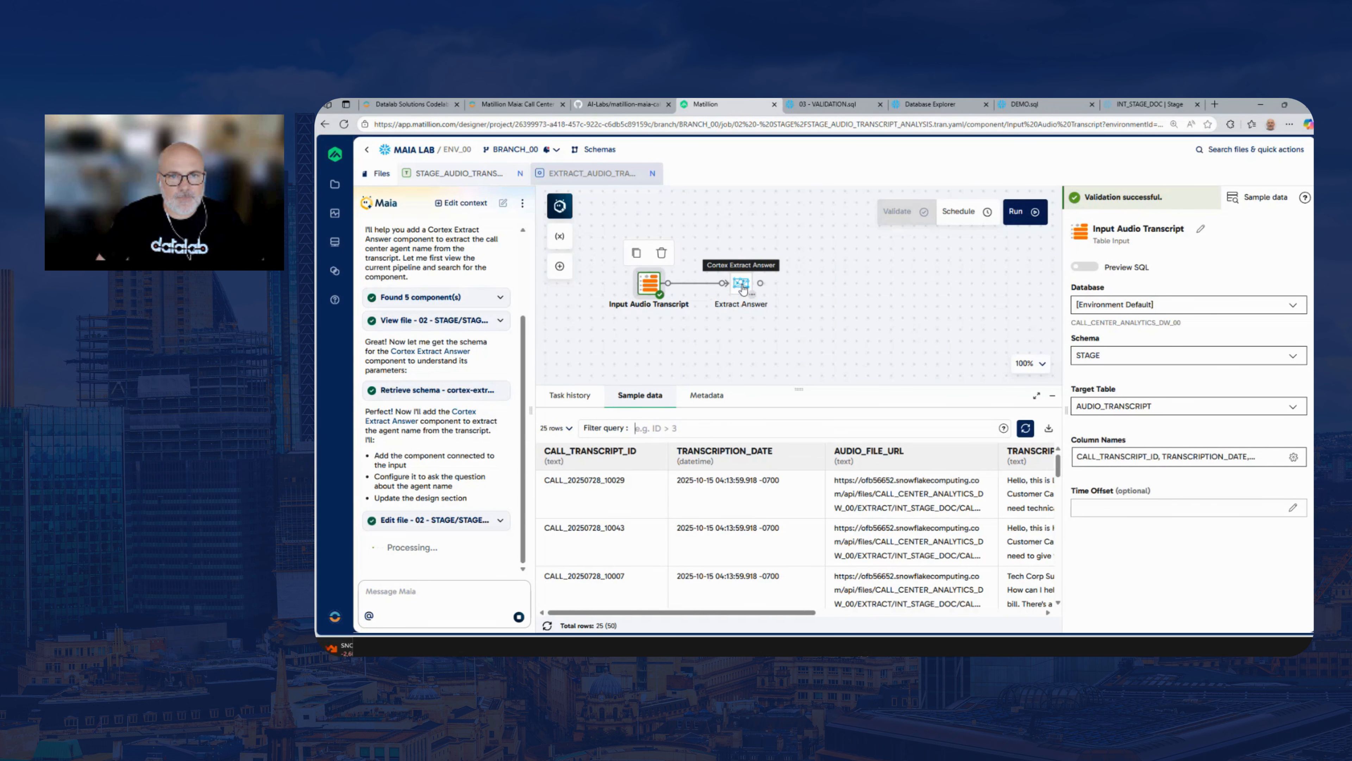
Review the Extract Answer component's input column, question and alias without changes, and sample 25 rows of its output
click(739, 284)
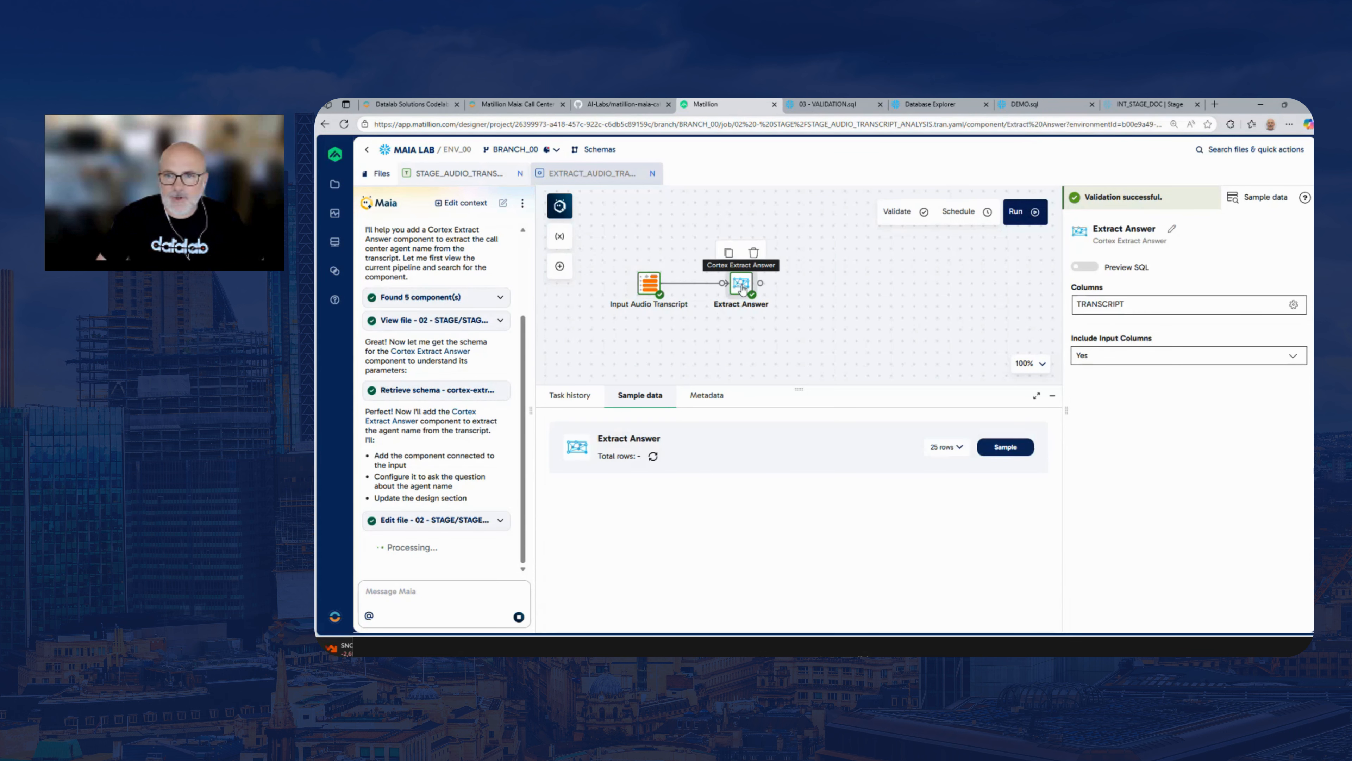
click(1118, 315)
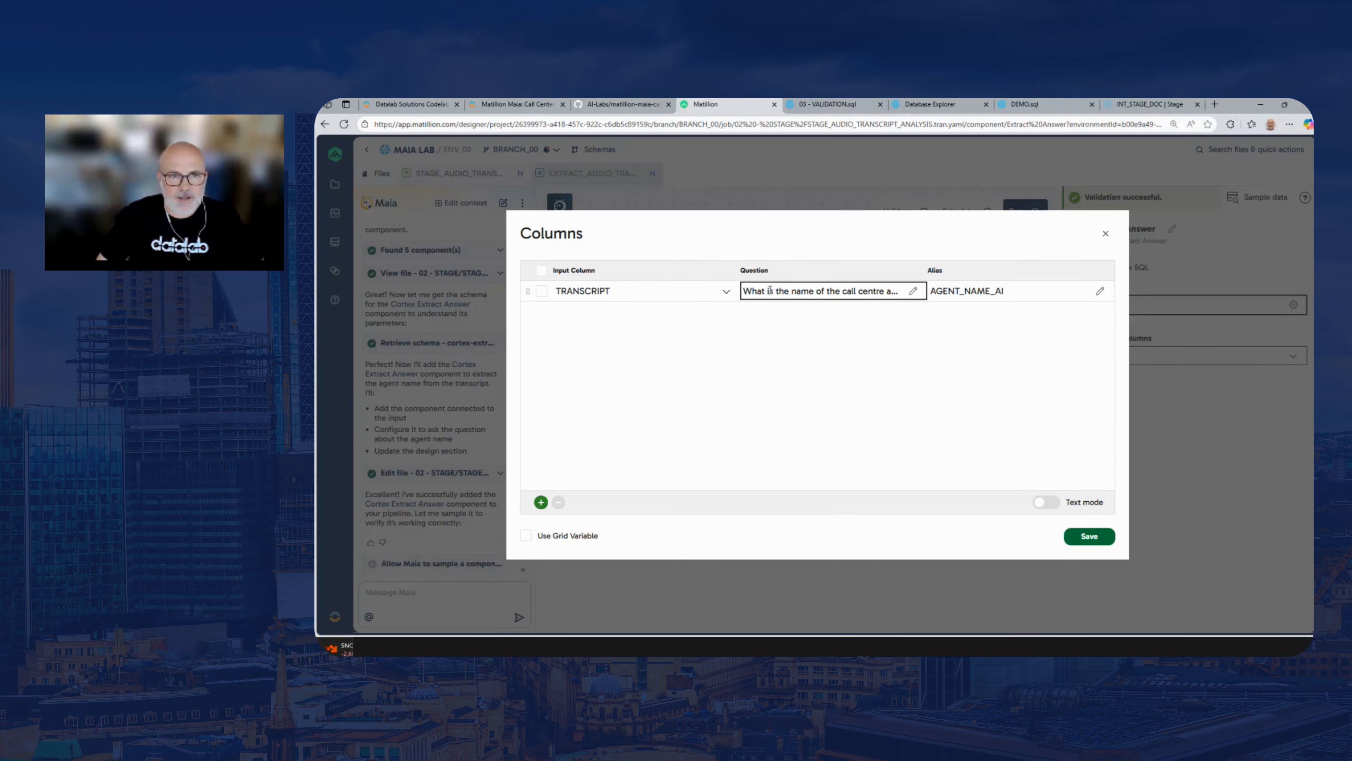
click(777, 294)
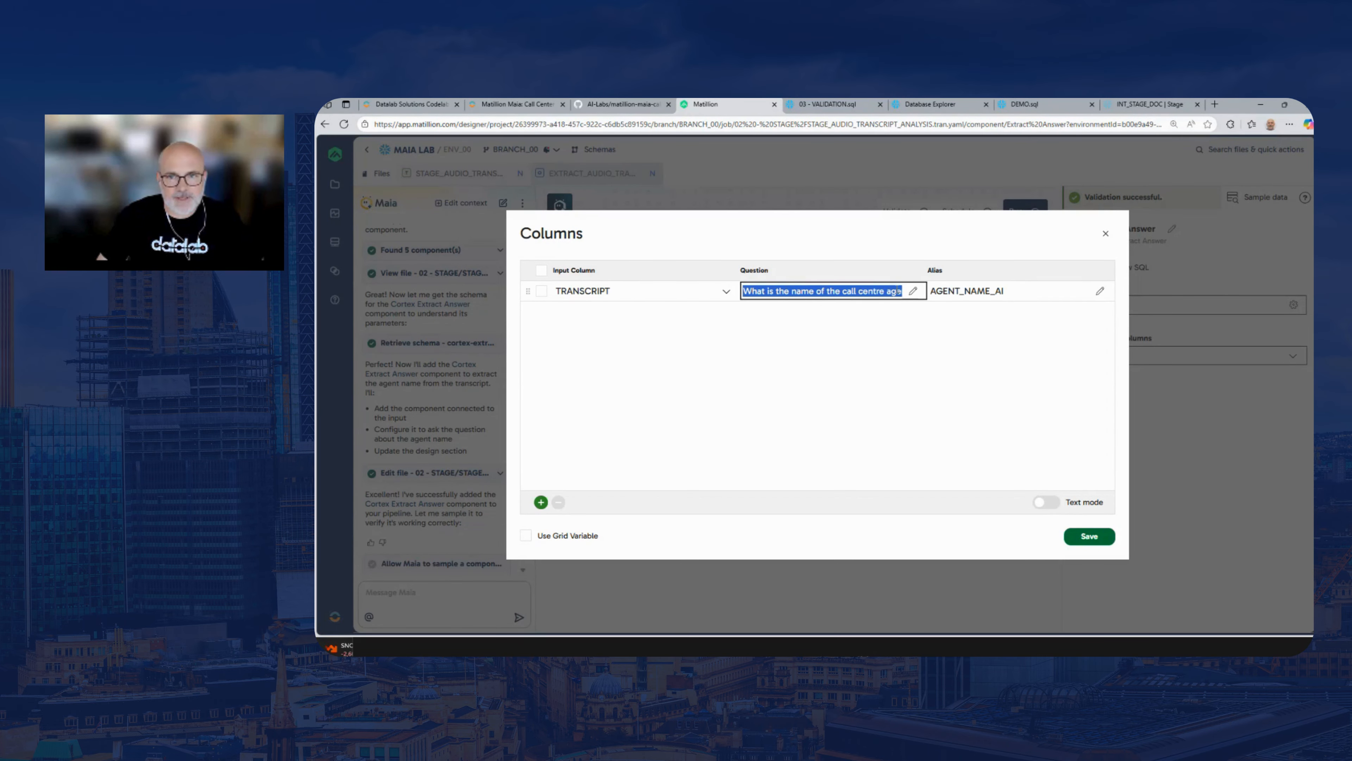
click(979, 374)
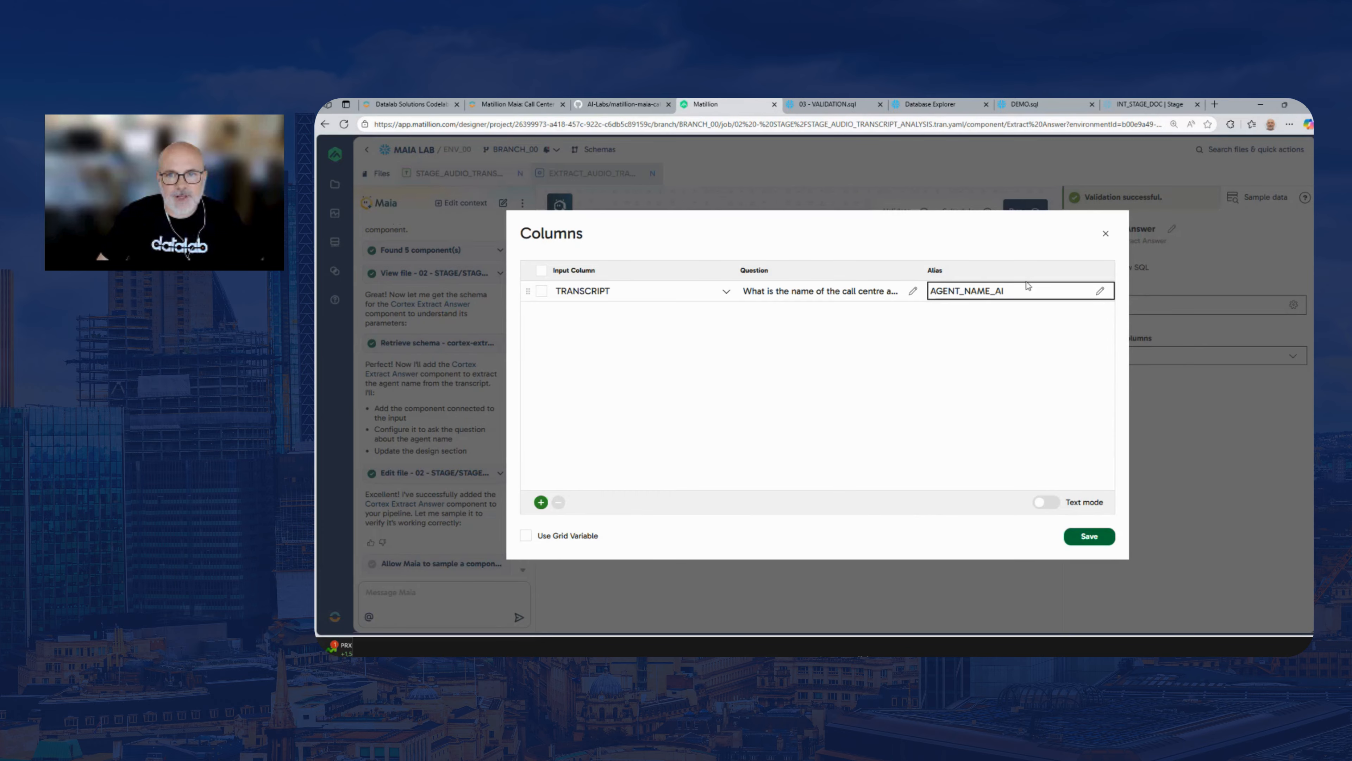
click(1105, 235)
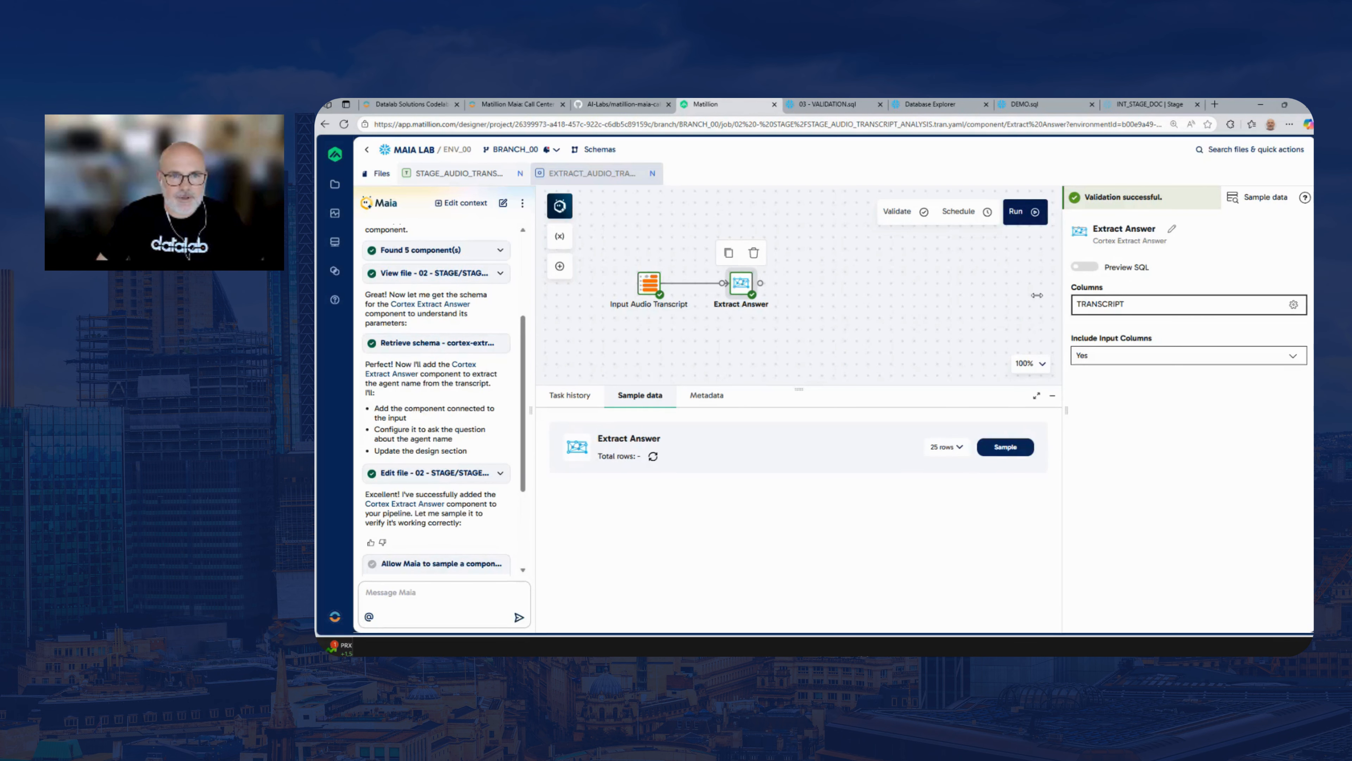
click(1013, 450)
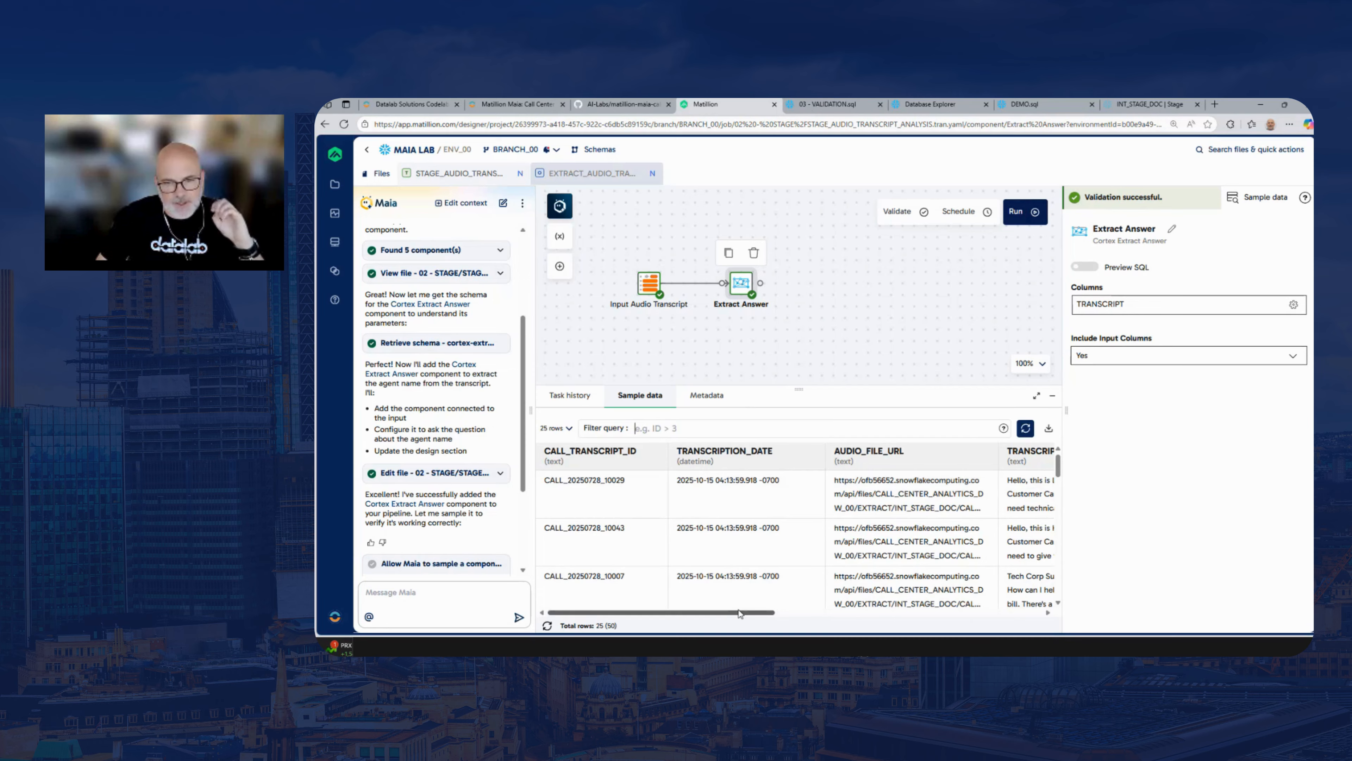
Examine the answer and score in the AGENT_NAME_AI column of the Extract Answer sample, then deselect the component
drag(739, 612, 1033, 637)
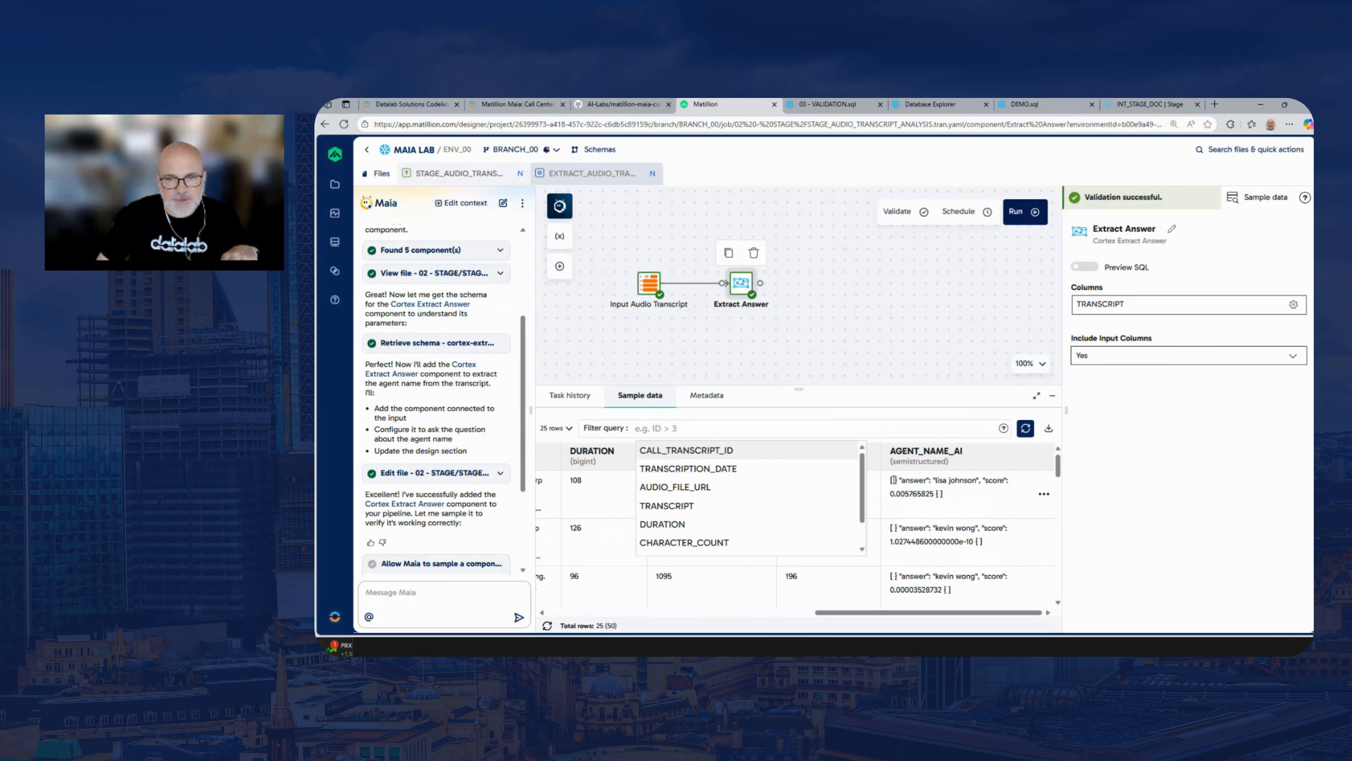
drag(936, 479, 977, 479)
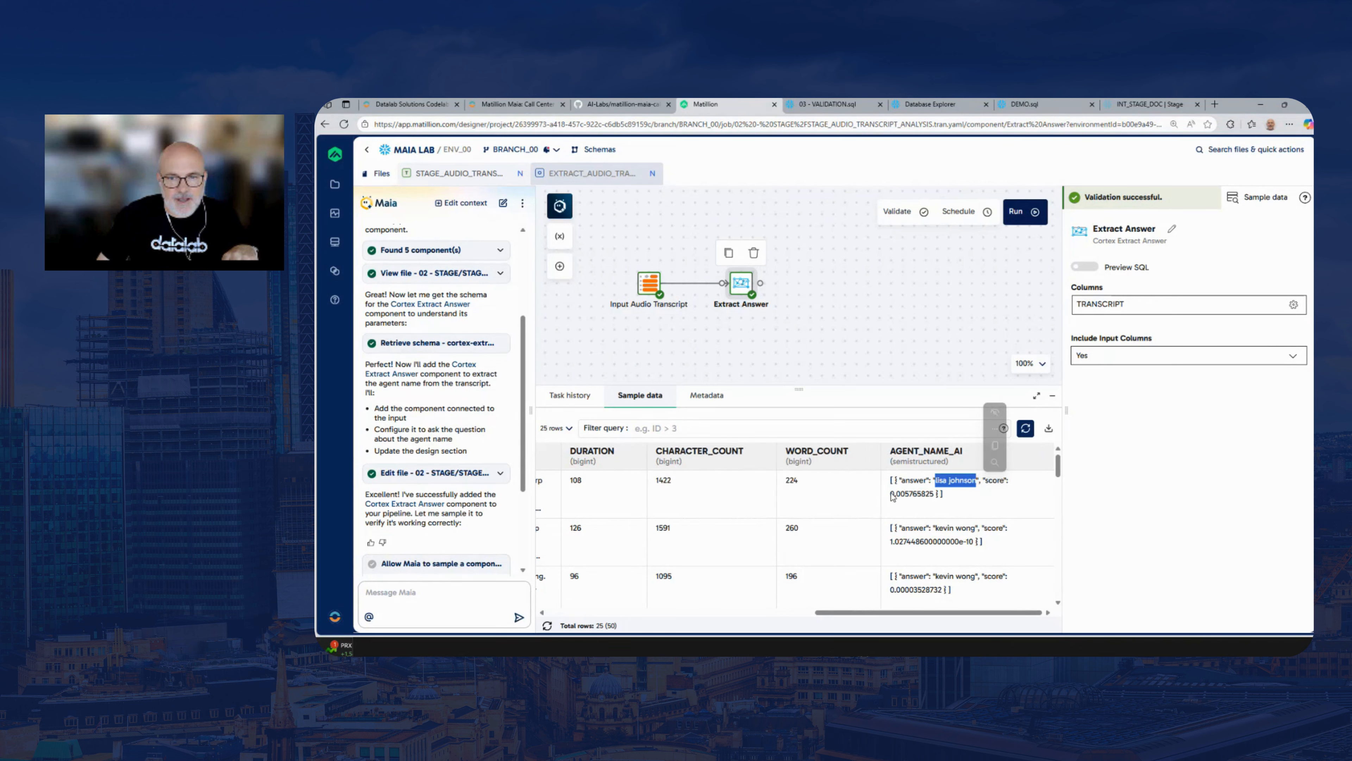
drag(891, 494, 935, 494)
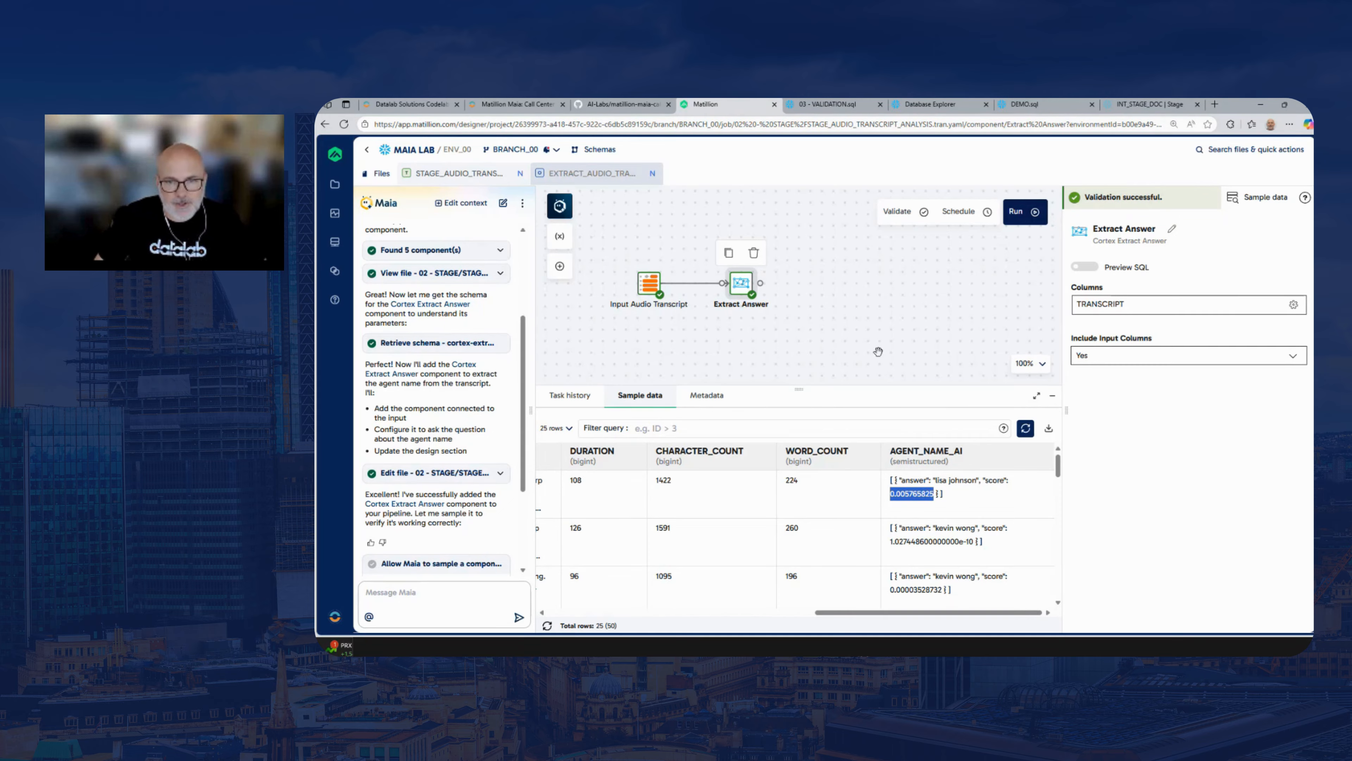
drag(812, 388, 810, 402)
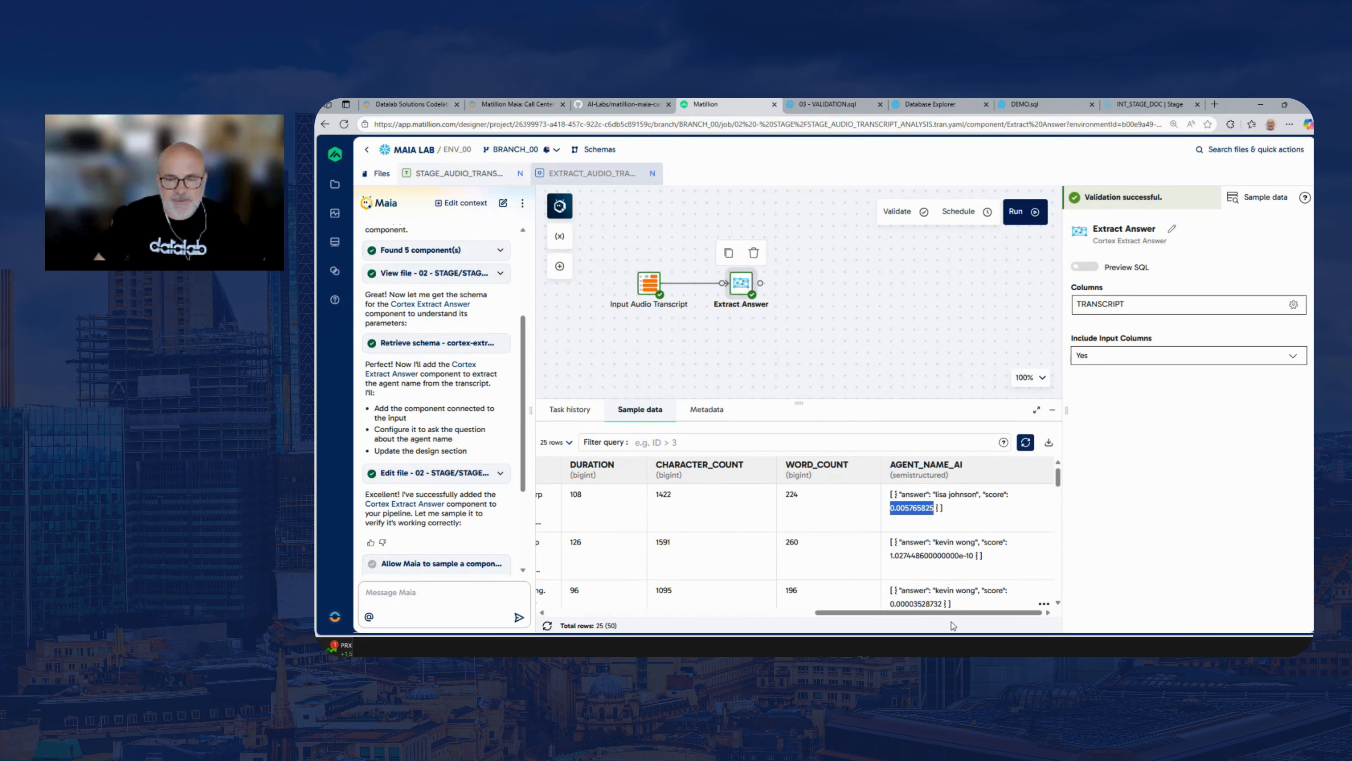
click(834, 305)
Switch to the lab guide and copy the complete Summarise prompt, from the Task line through the Component Name line
click(520, 104)
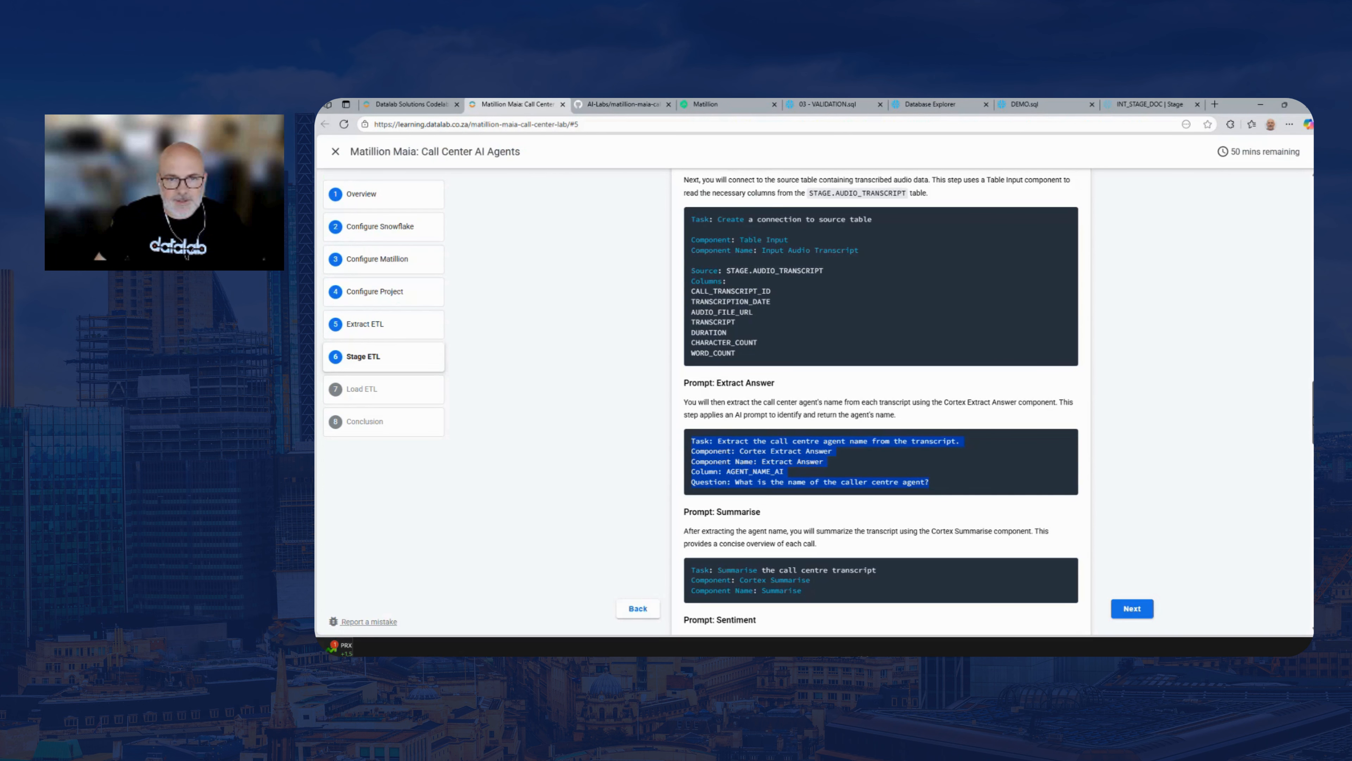
scroll(781, 408, down, 3)
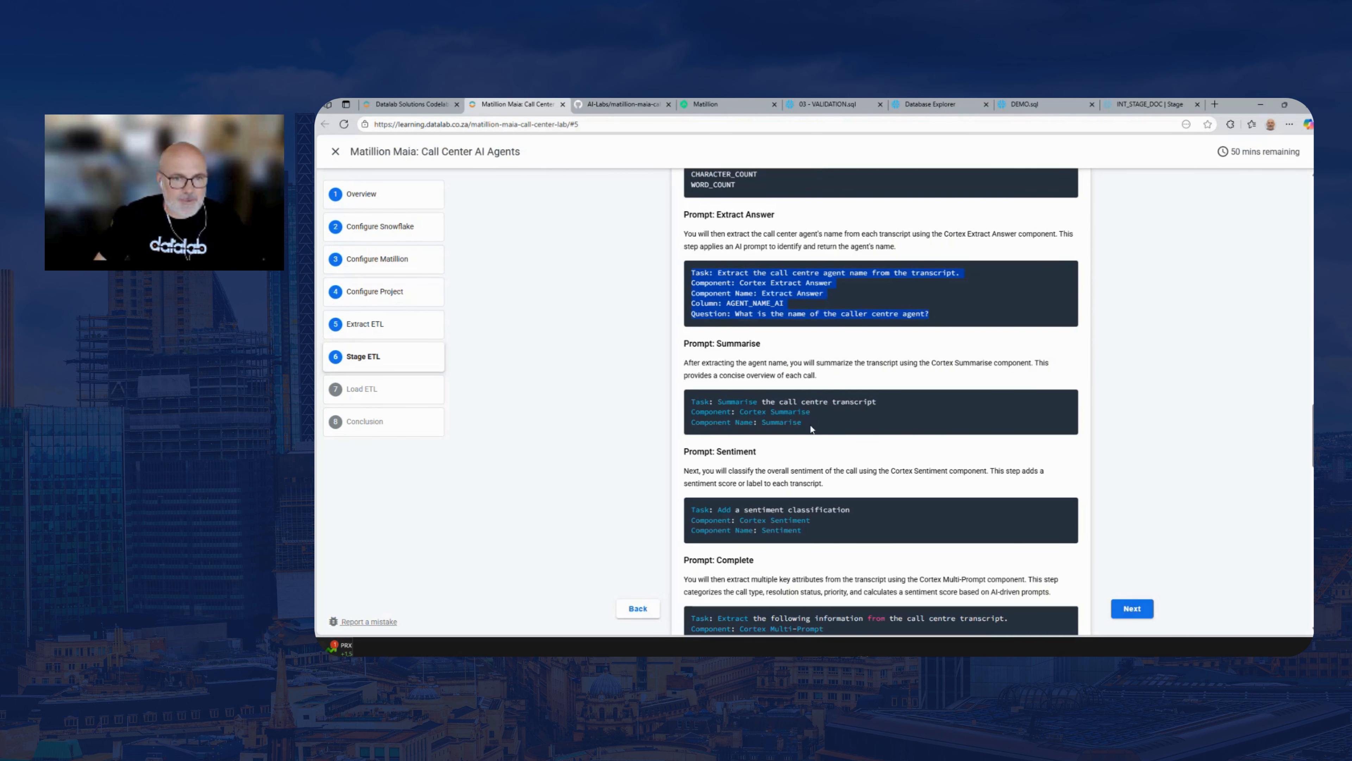
drag(812, 428, 688, 403)
key(ctrl+c)
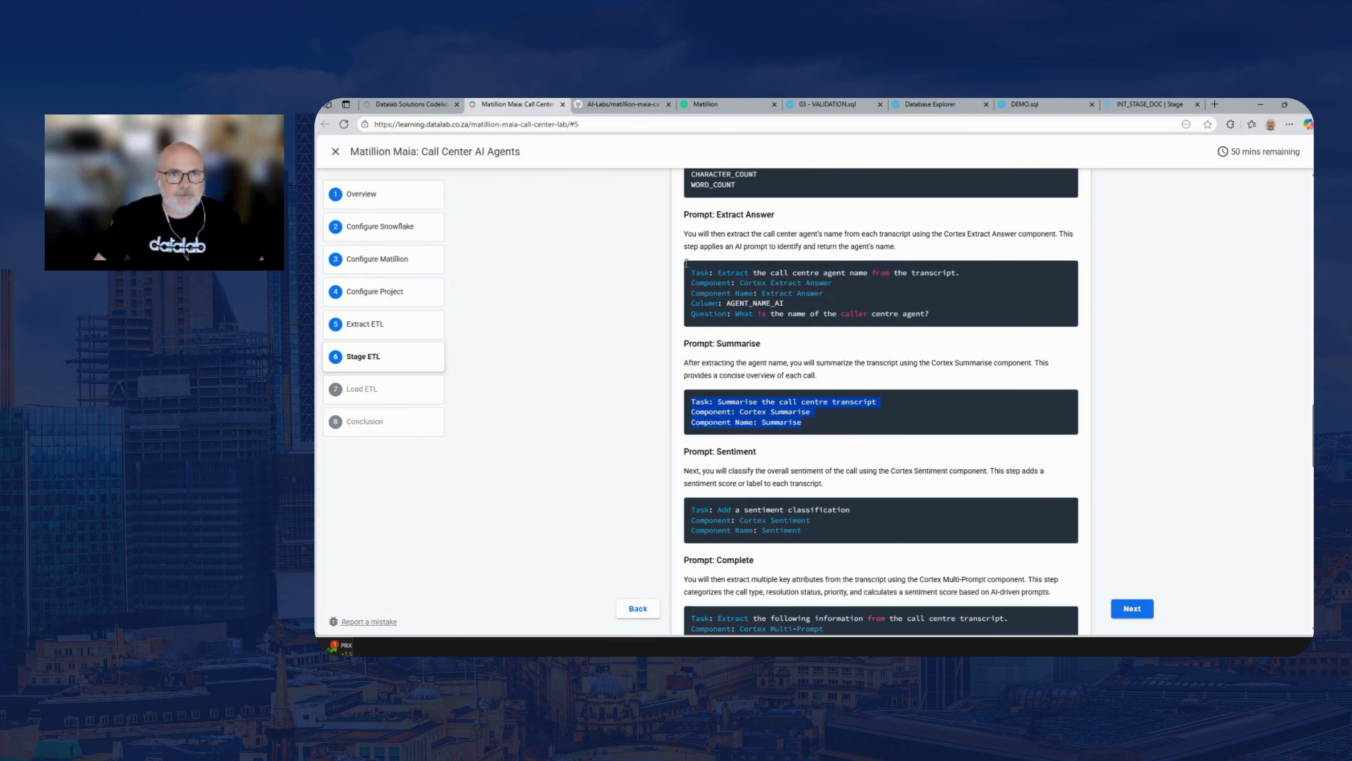
Return to Matillion and send the prompt in a new Maia chat to add a Cortex Summarise component named Summarise
click(623, 104)
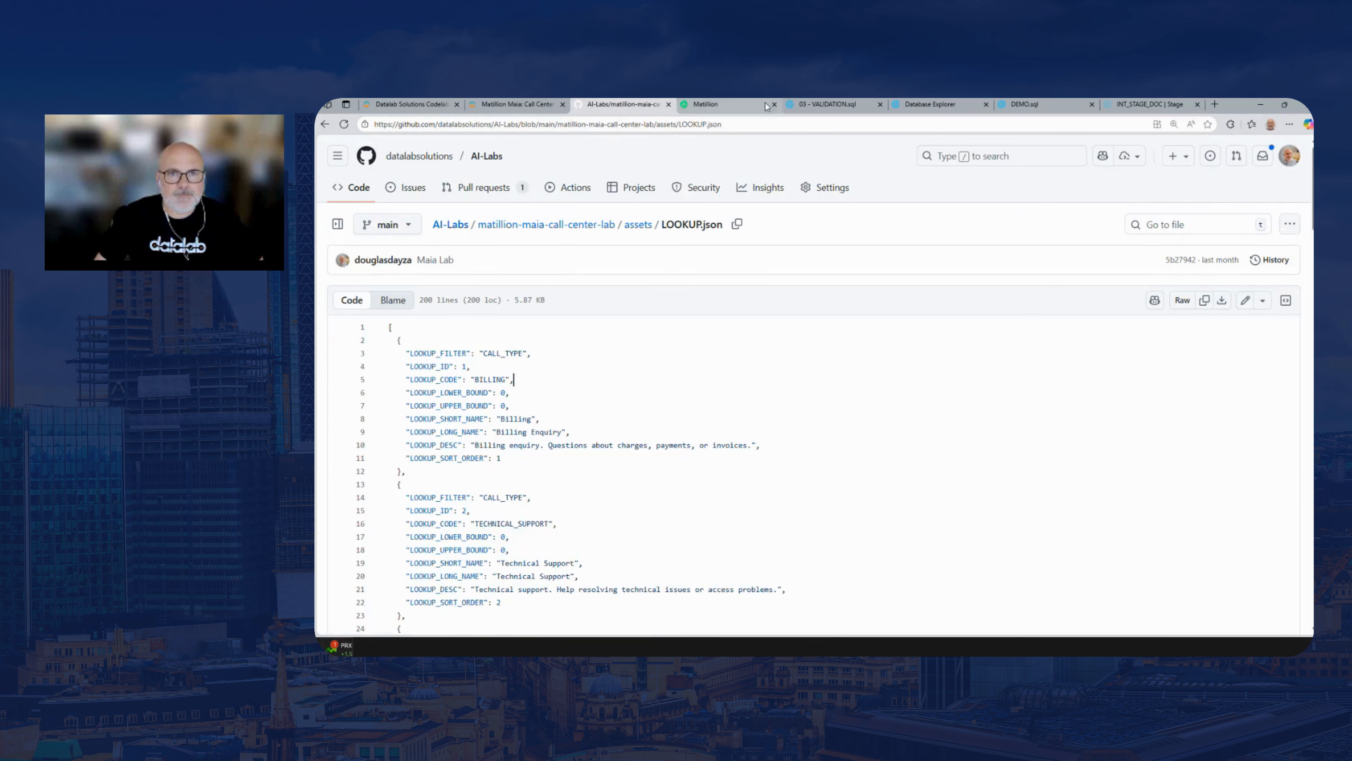
click(731, 106)
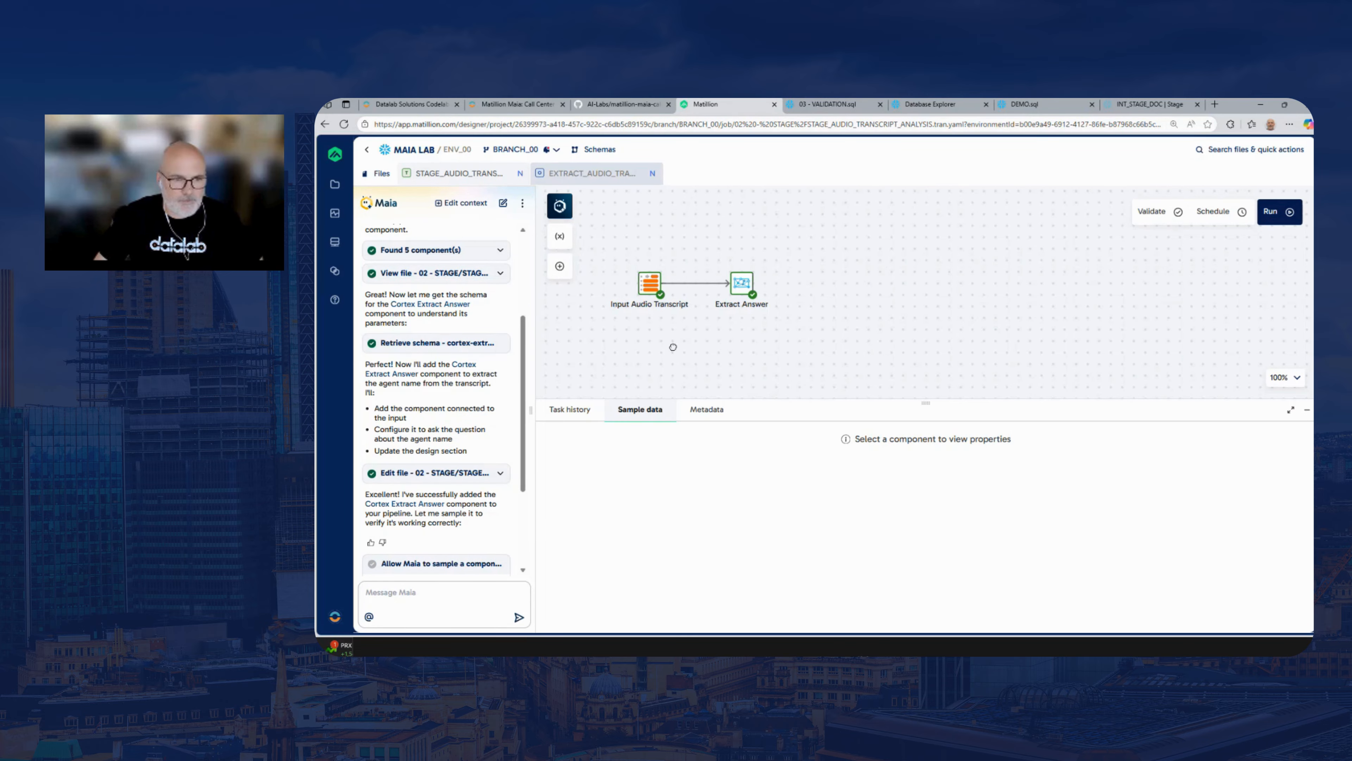
click(502, 203)
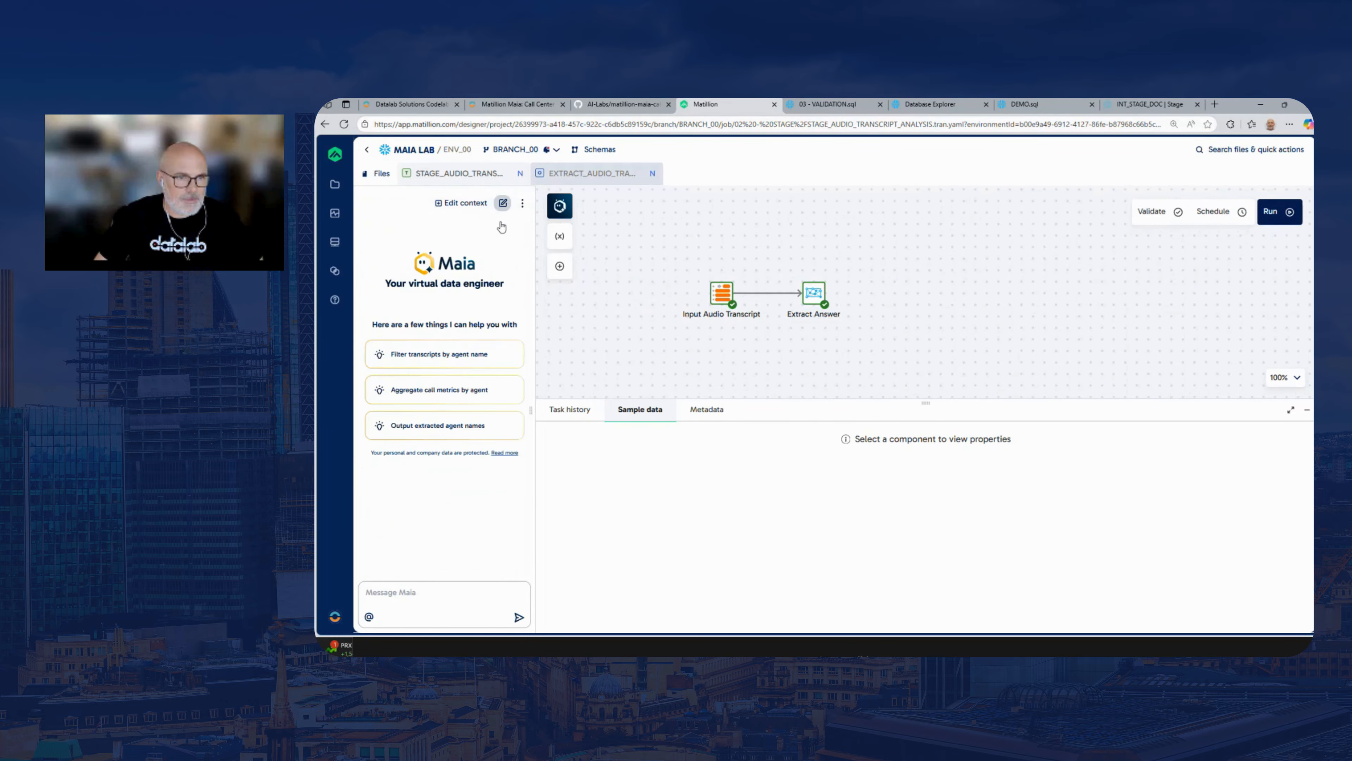
click(426, 585)
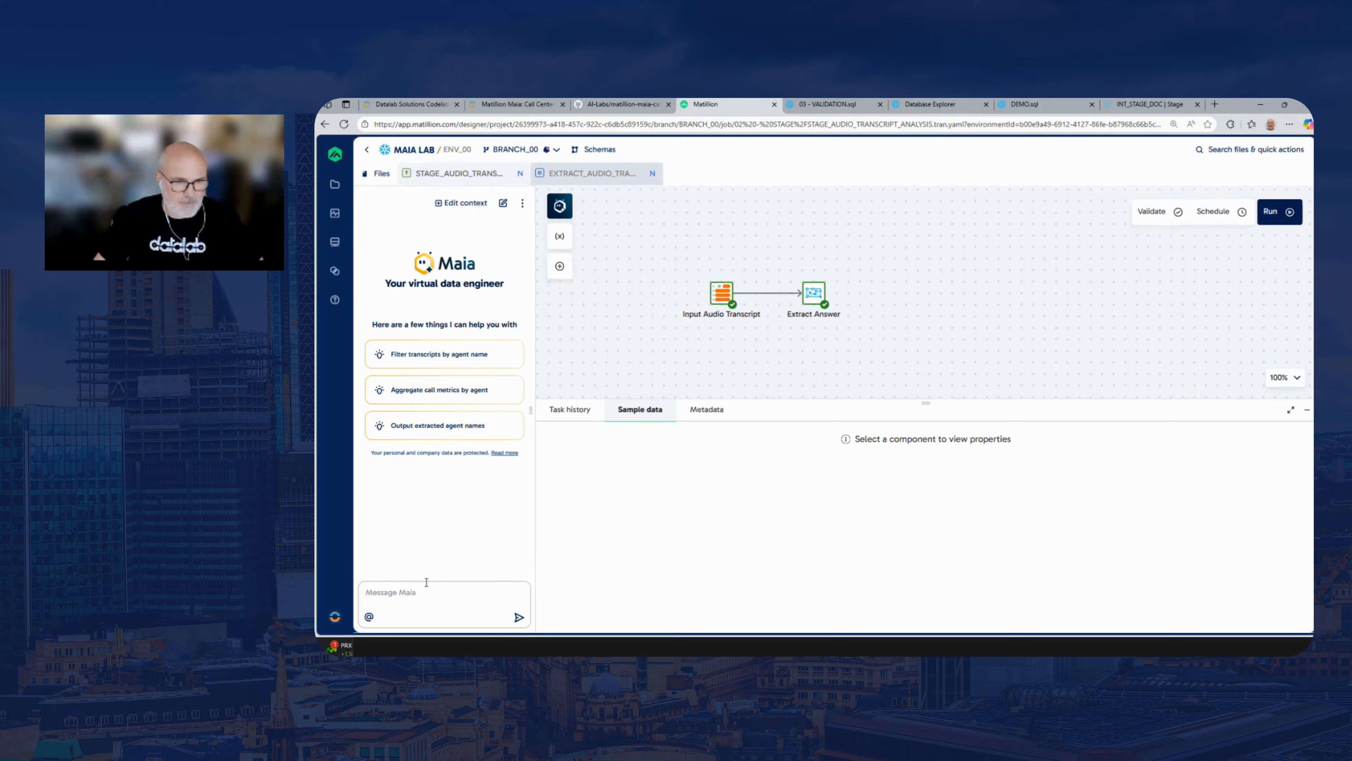
key(ctrl+v)
key(Return)
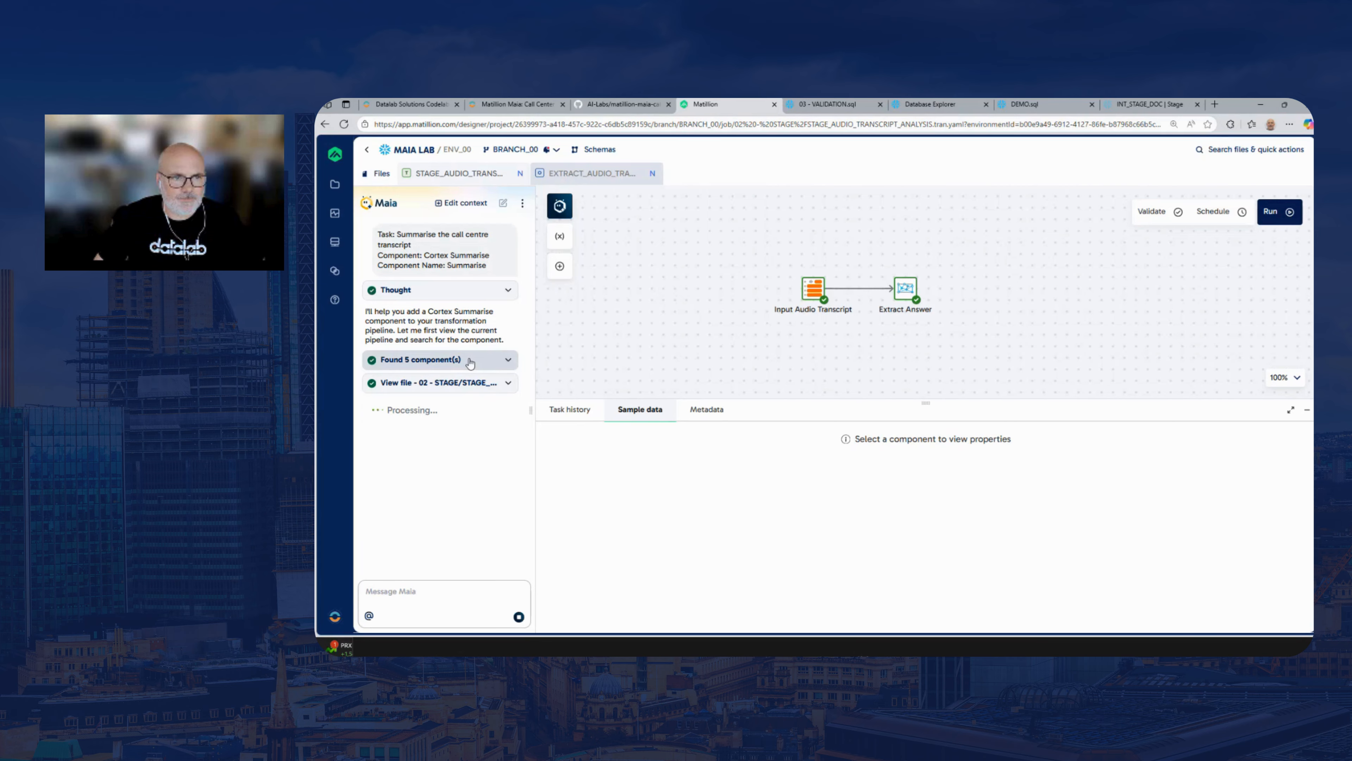
Expand and review the list of components Maia found for the transcript summary task
click(470, 361)
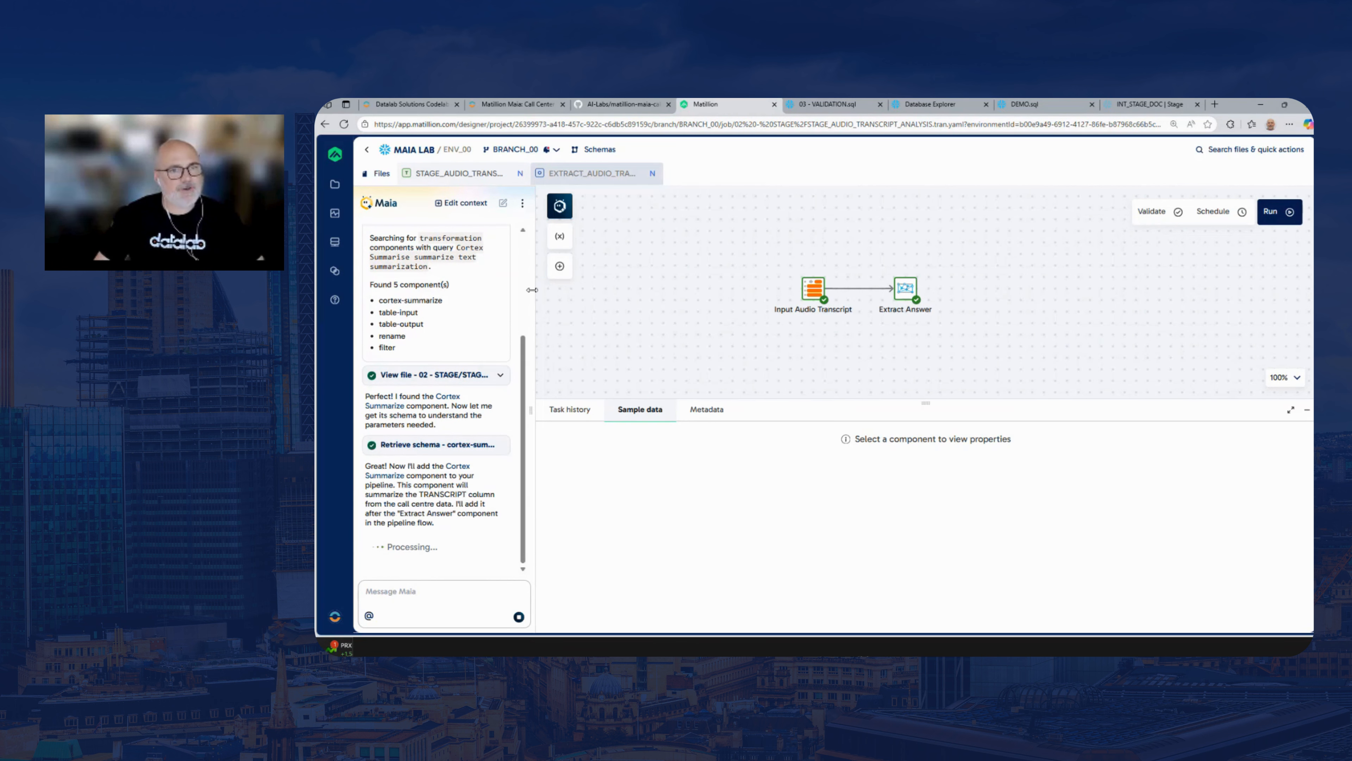
mouse_move(524, 354)
mouse_down()
mouse_move(527, 273)
mouse_move(521, 358)
mouse_up()
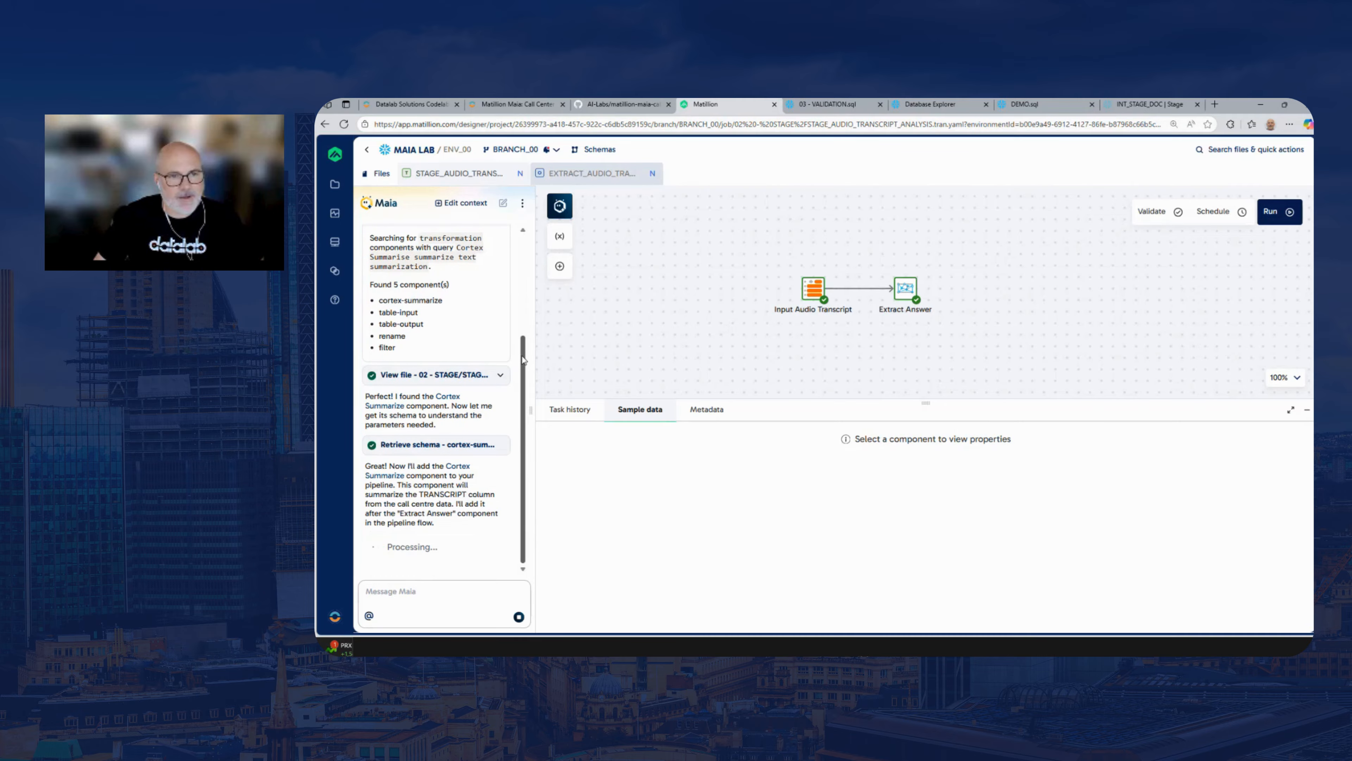
drag(936, 313, 897, 315)
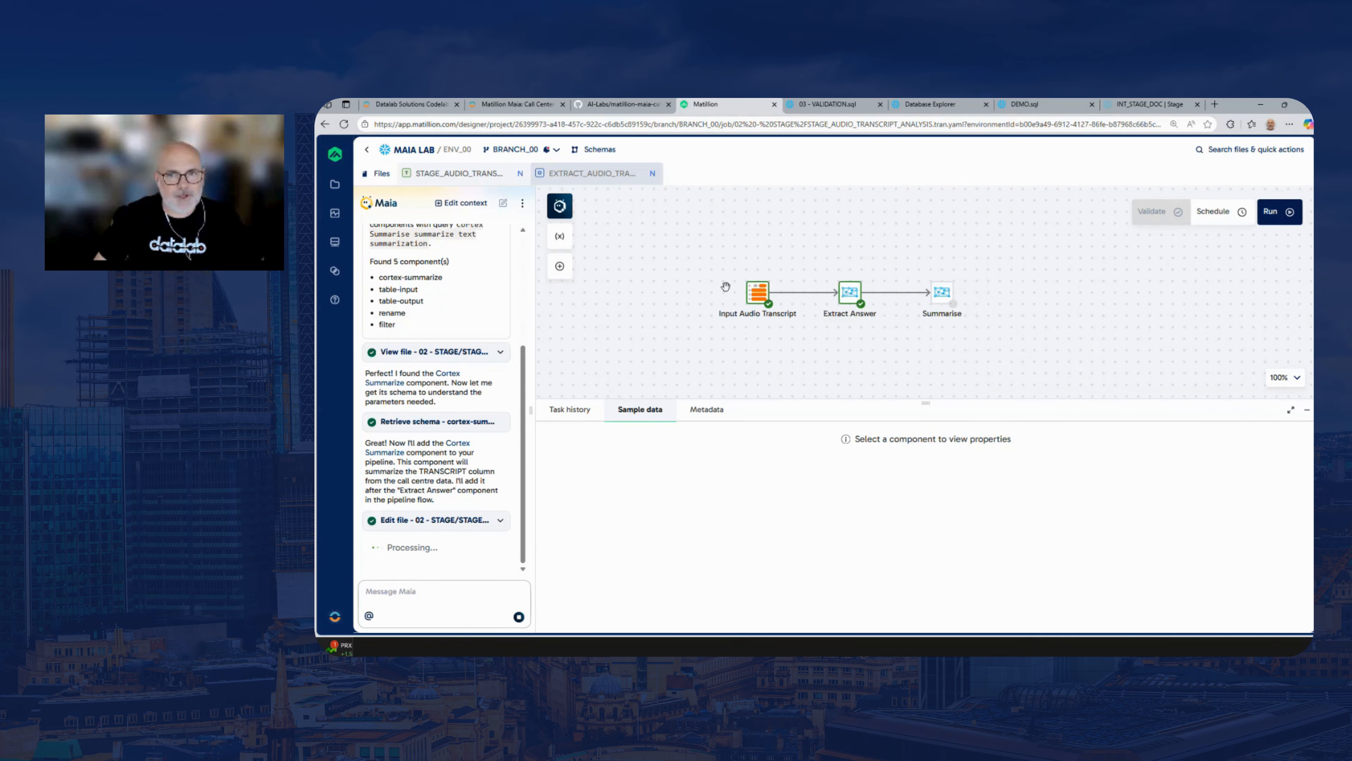
Preview the Summarise component's SQL, examine its EXTRACT_ANSWER and SUMMARIZE expressions, and return to the component's properties
click(942, 294)
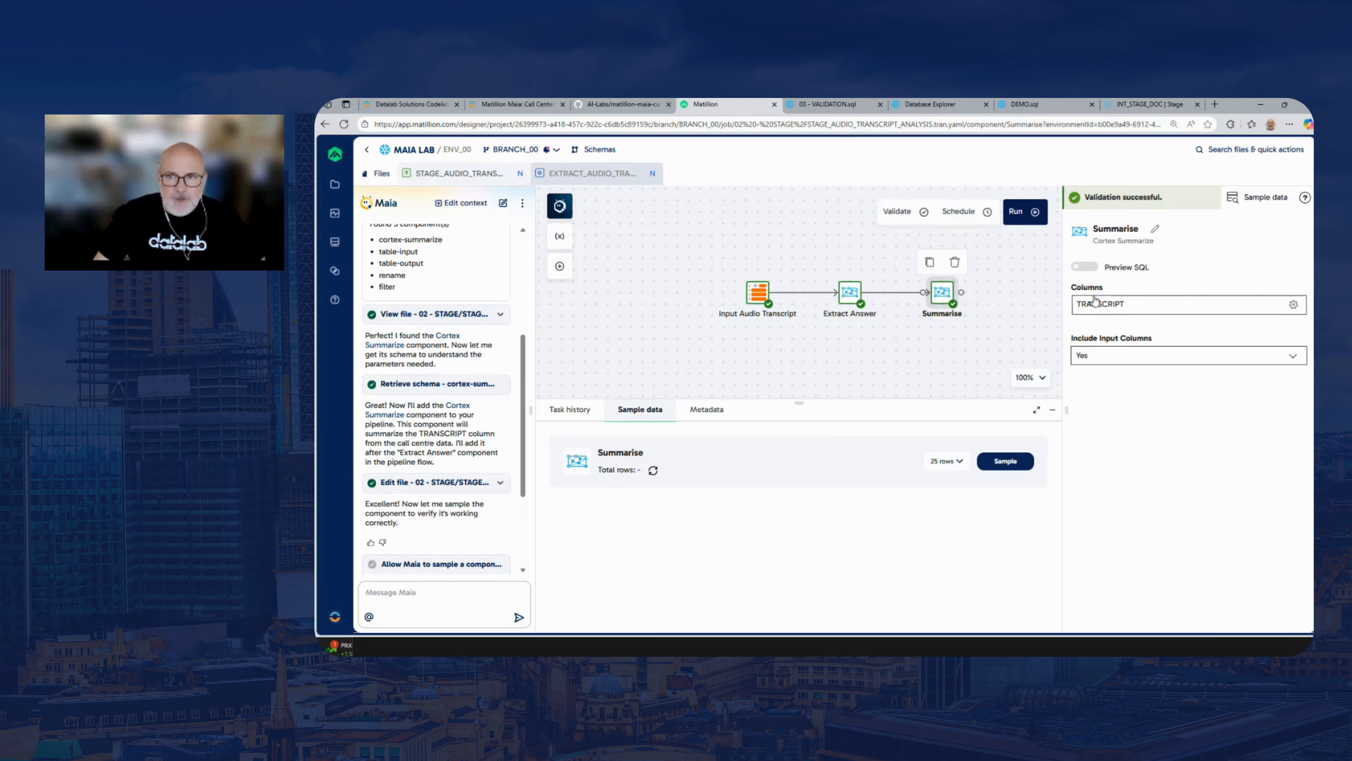
click(1086, 267)
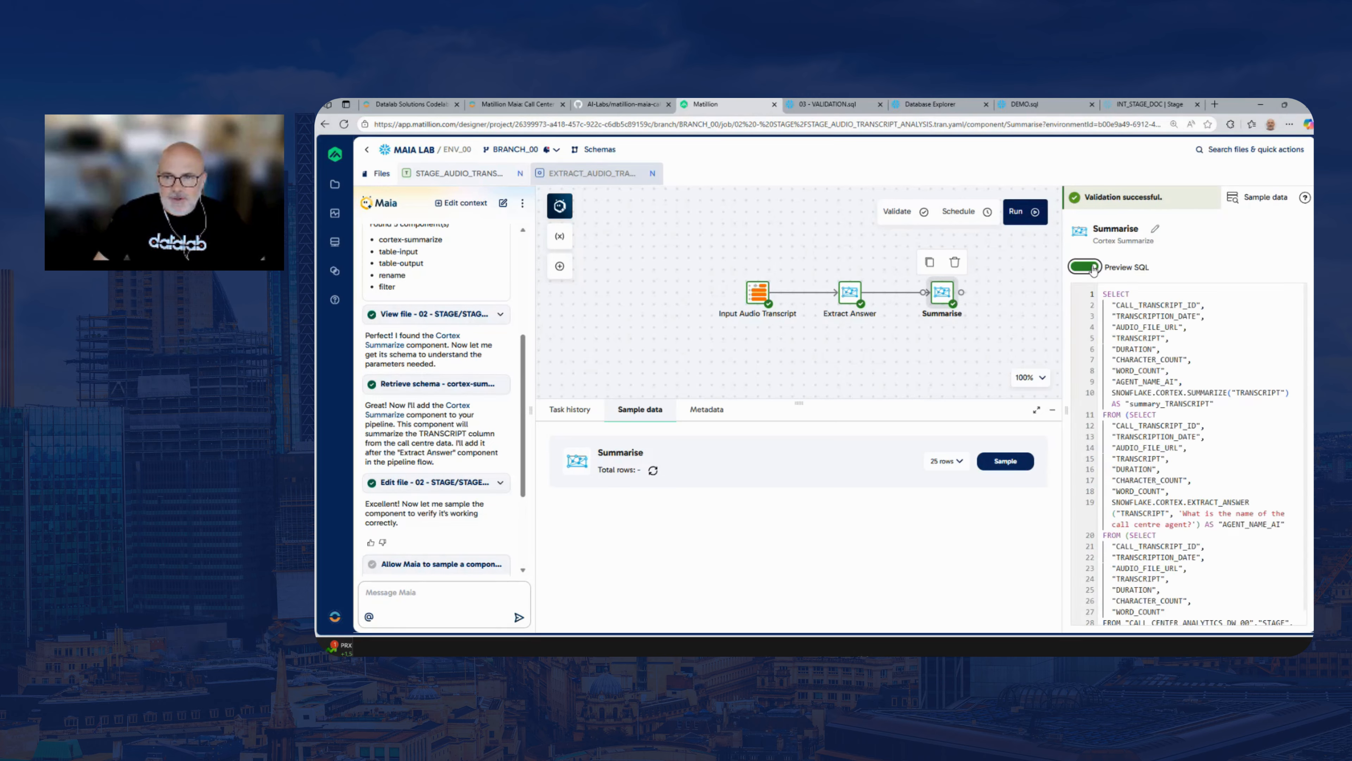
drag(1065, 312, 870, 312)
drag(1053, 502, 930, 491)
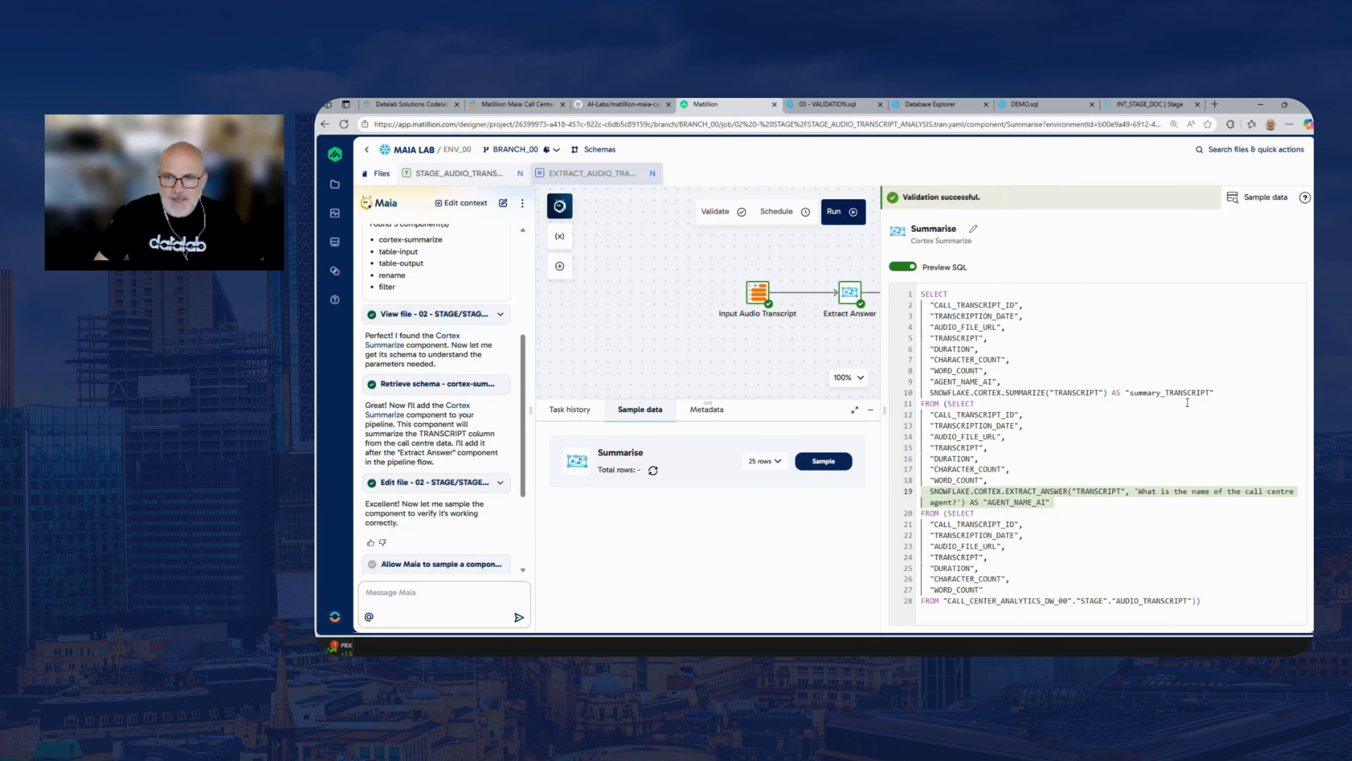
drag(1216, 393, 930, 393)
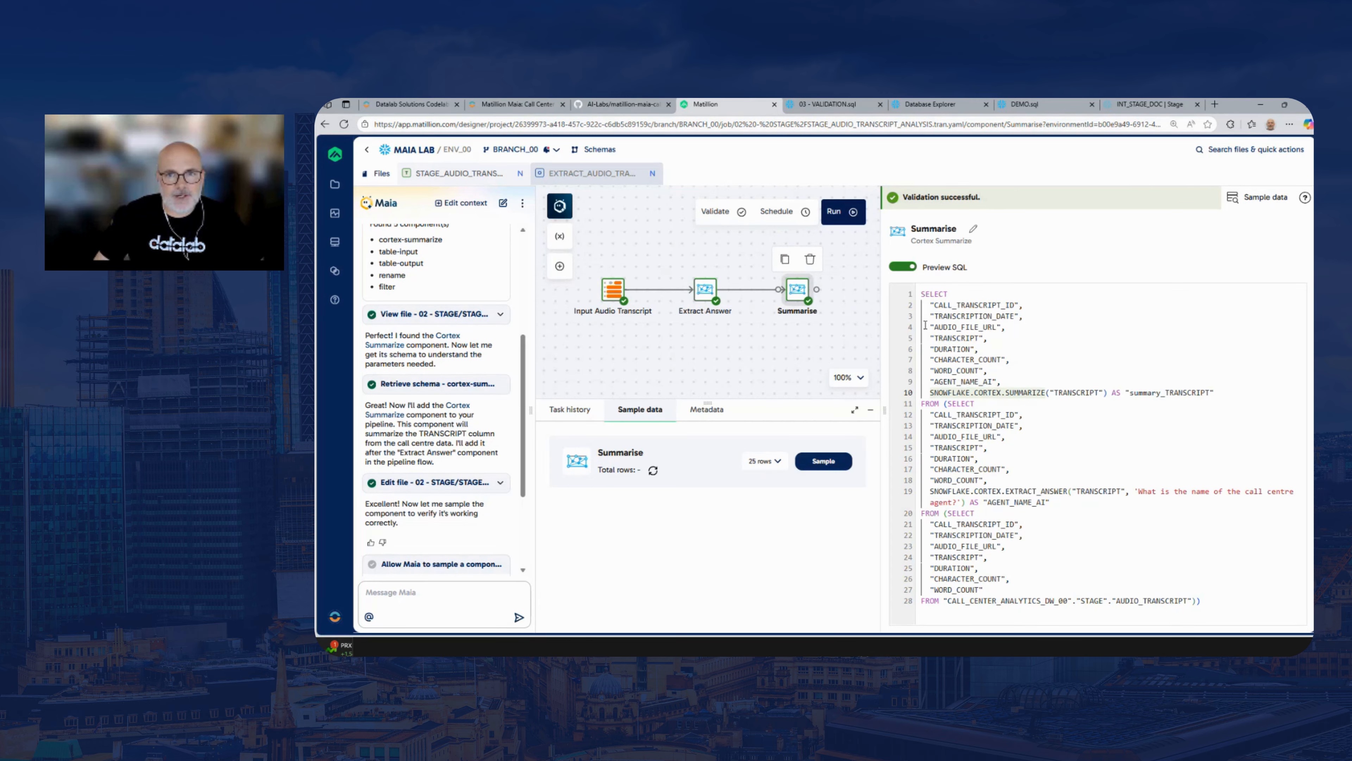
click(920, 269)
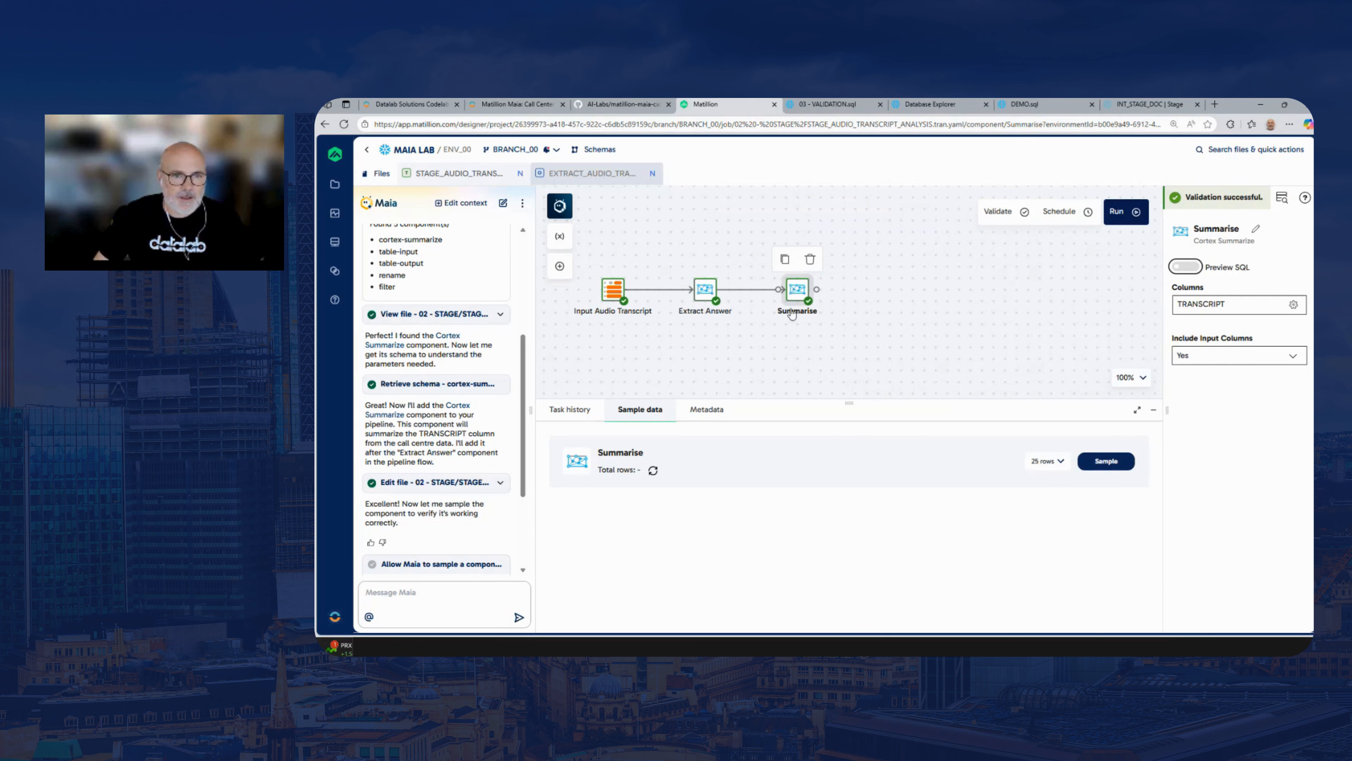
Check the Summarise component's metadata, sample 25 rows of its output, and examine the summary_TRANSCRIPT column
click(711, 413)
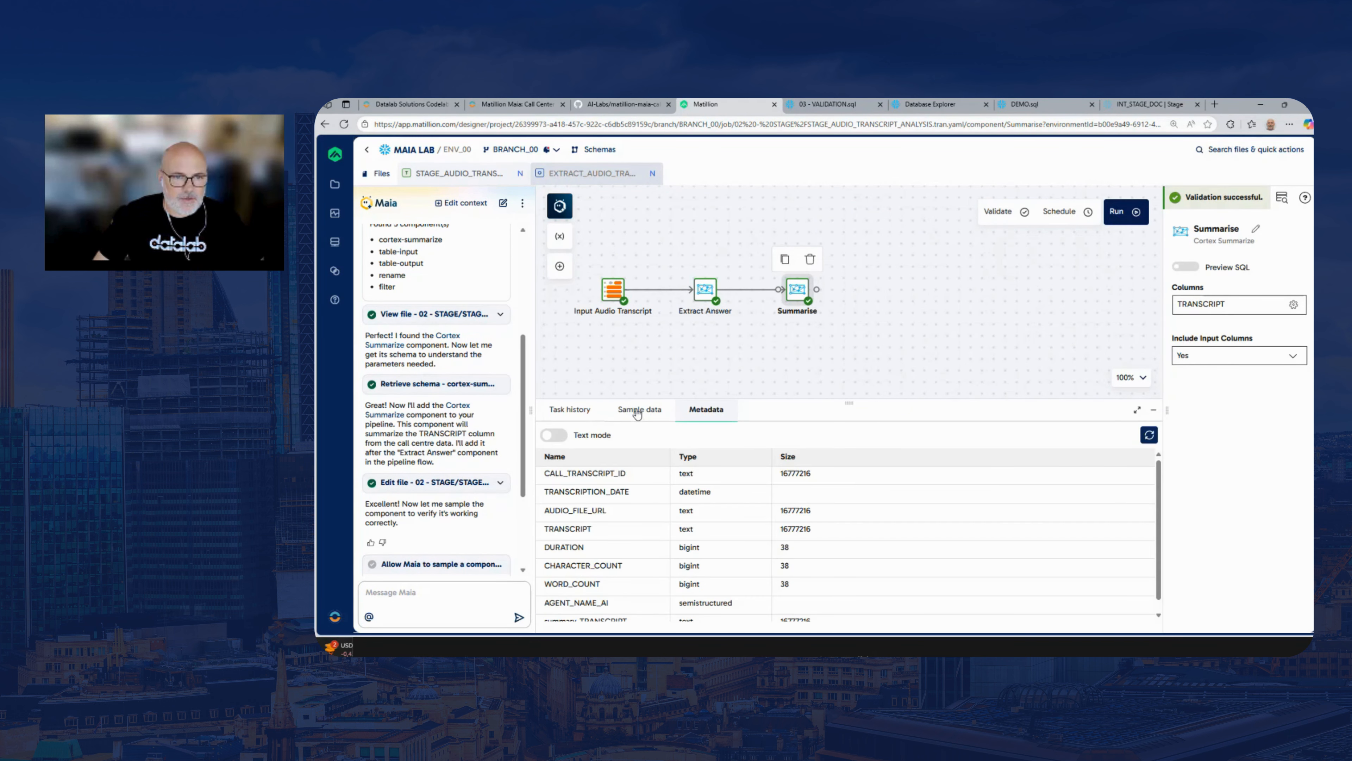
click(637, 415)
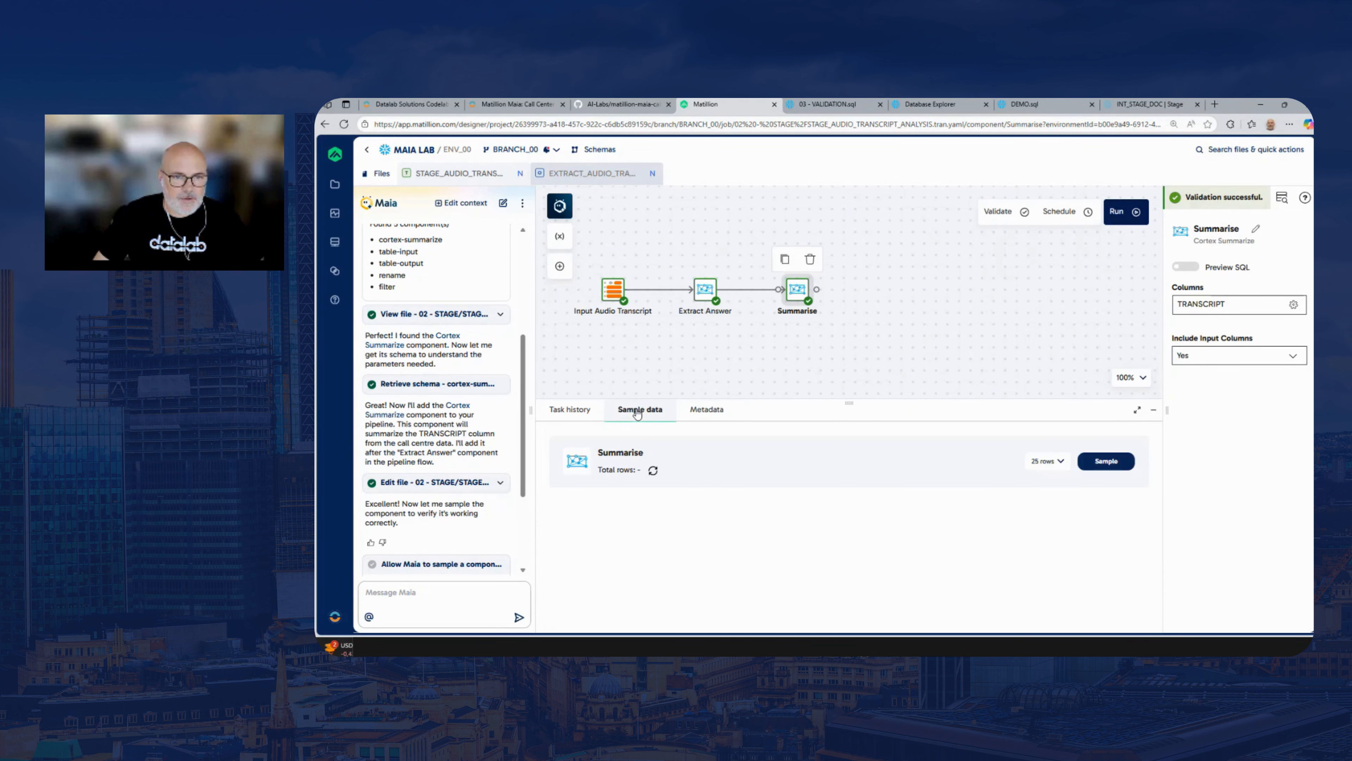
click(1107, 461)
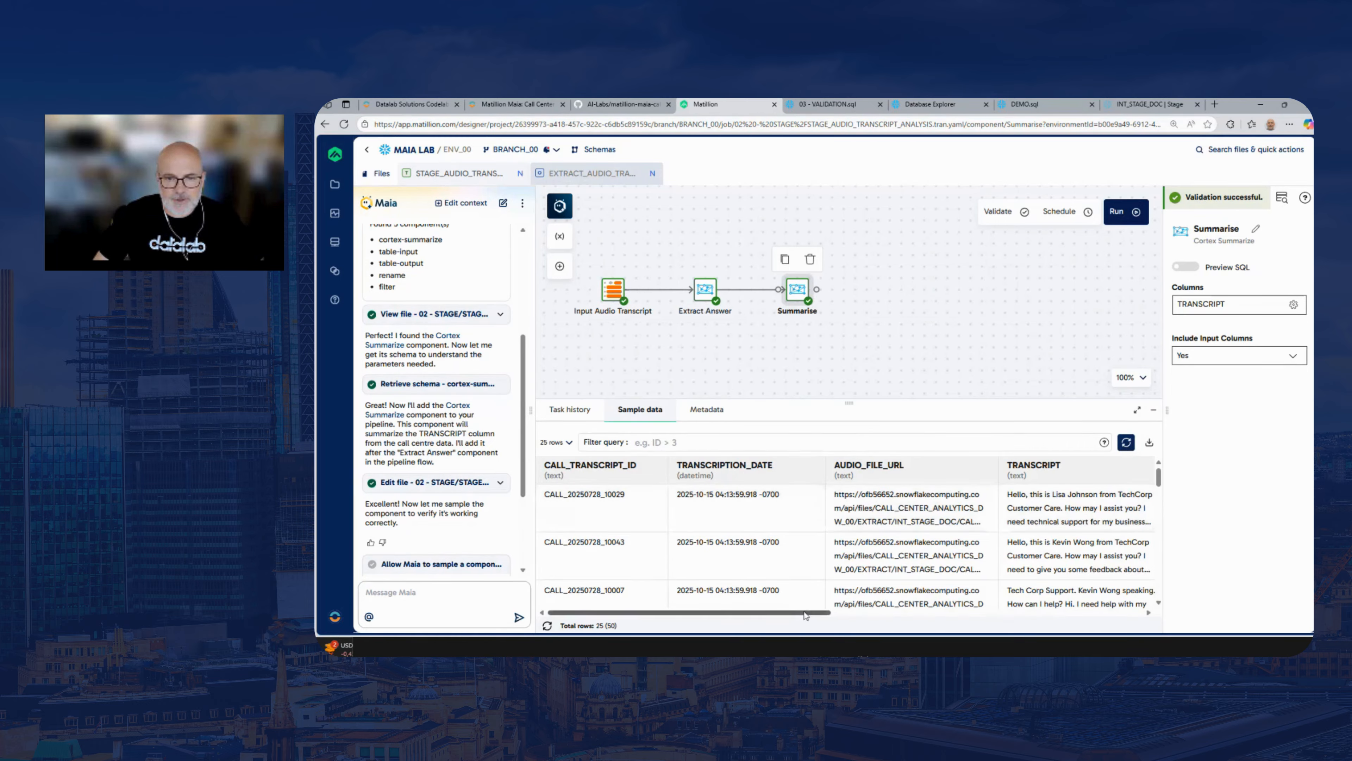
drag(805, 615, 1100, 615)
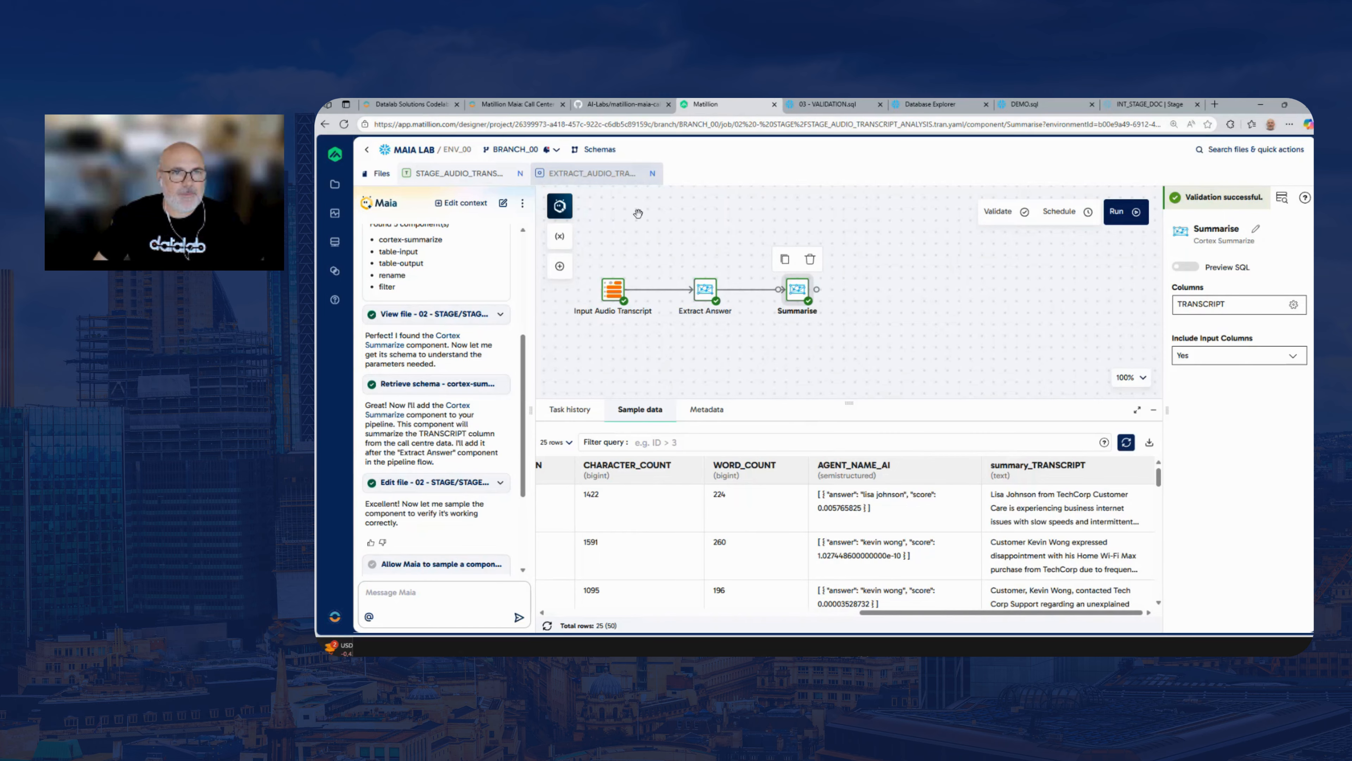
Copy the lab guide's Sentiment prompt and send it in a new Maia chat in Matillion to add a Cortex Sentiment component named Sentiment
click(538, 103)
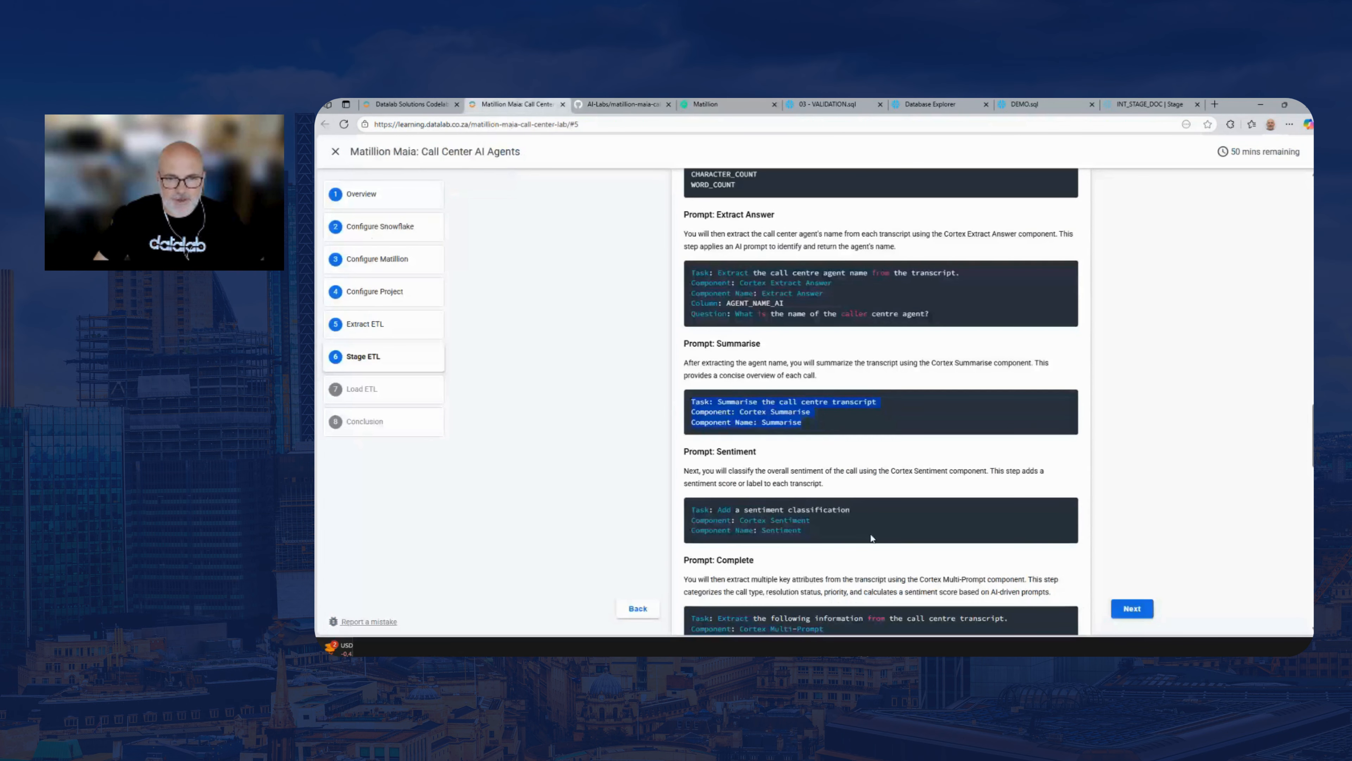
drag(803, 531, 693, 506)
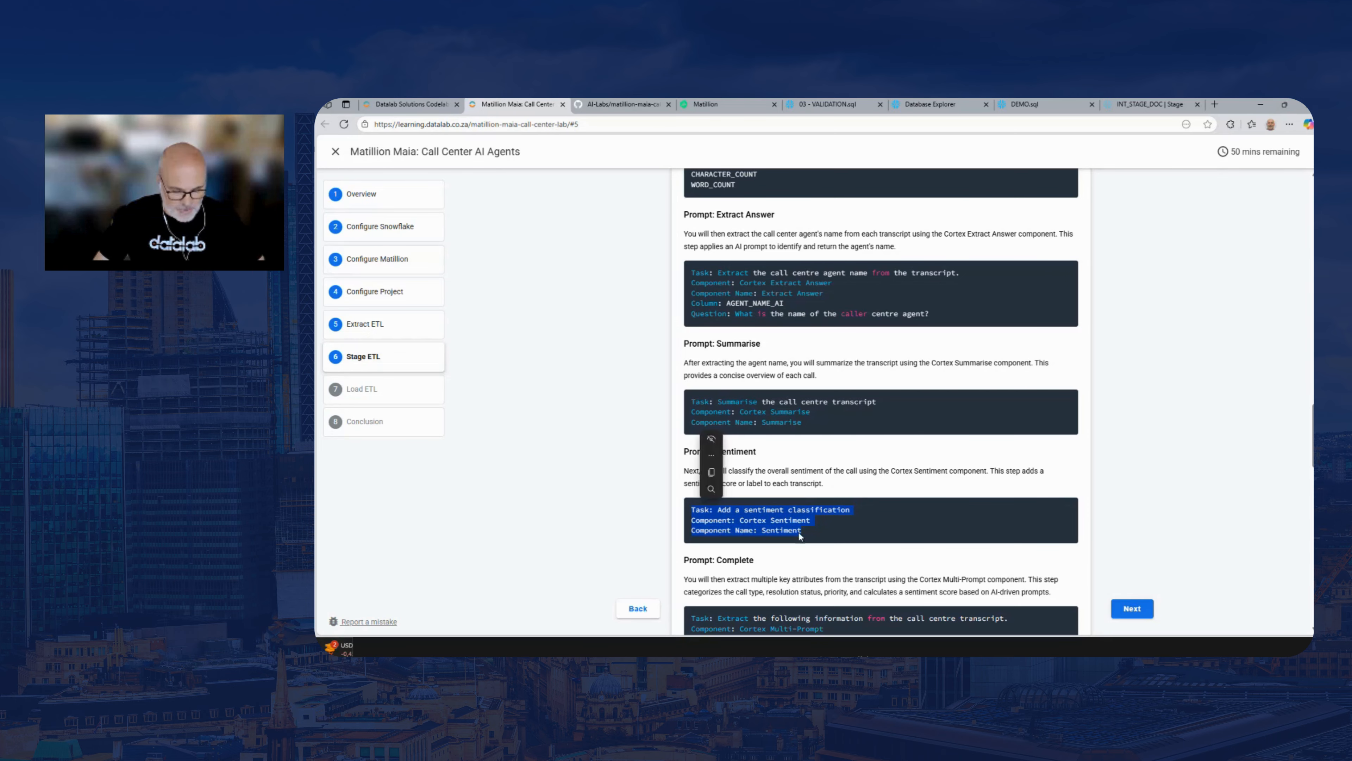
click(724, 105)
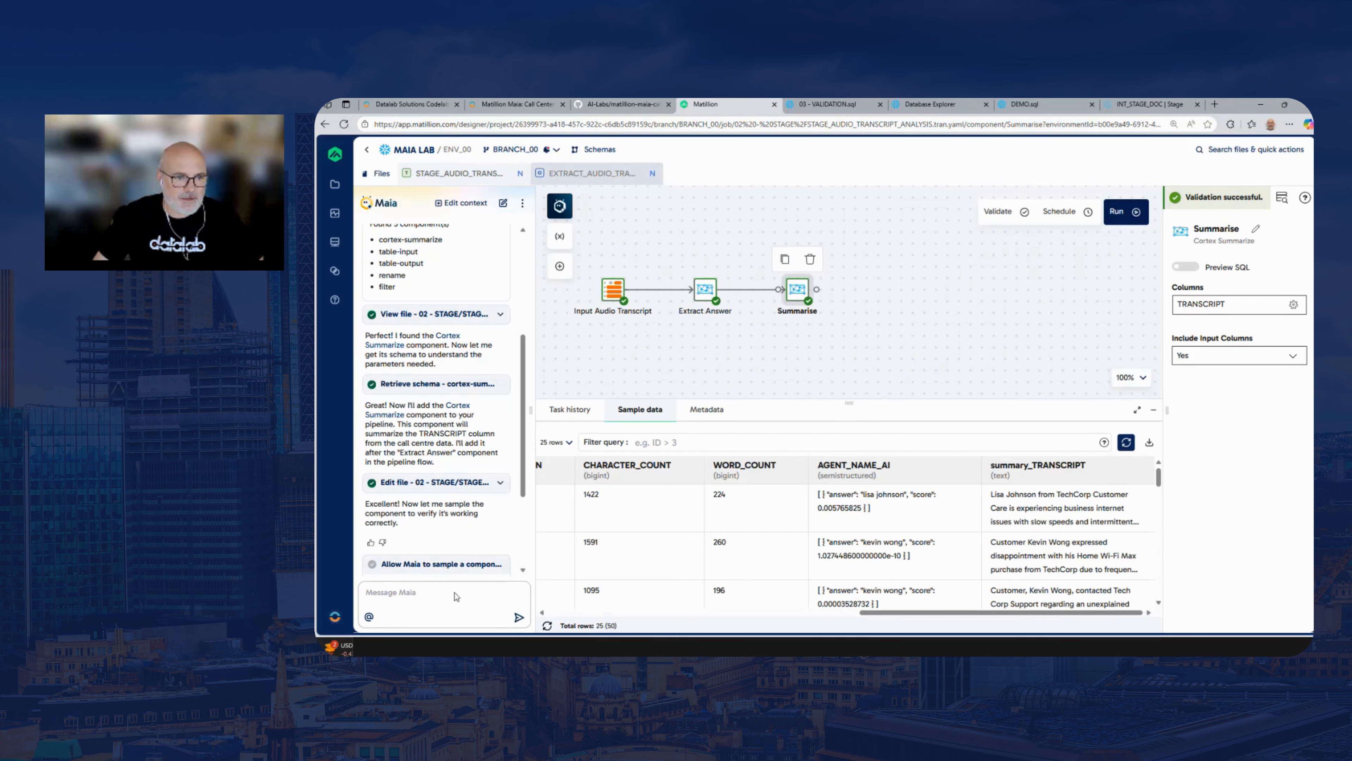
click(504, 203)
key(ctrl+v)
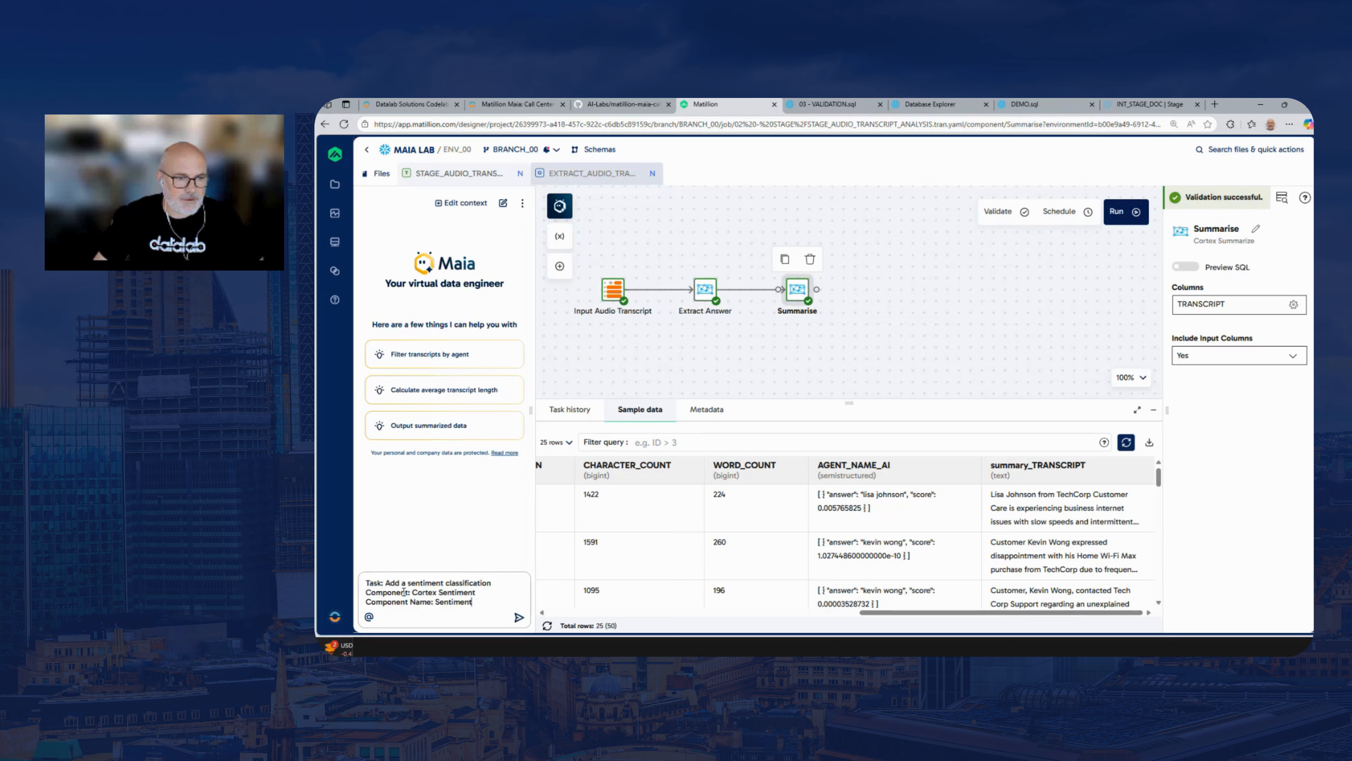
key(Return)
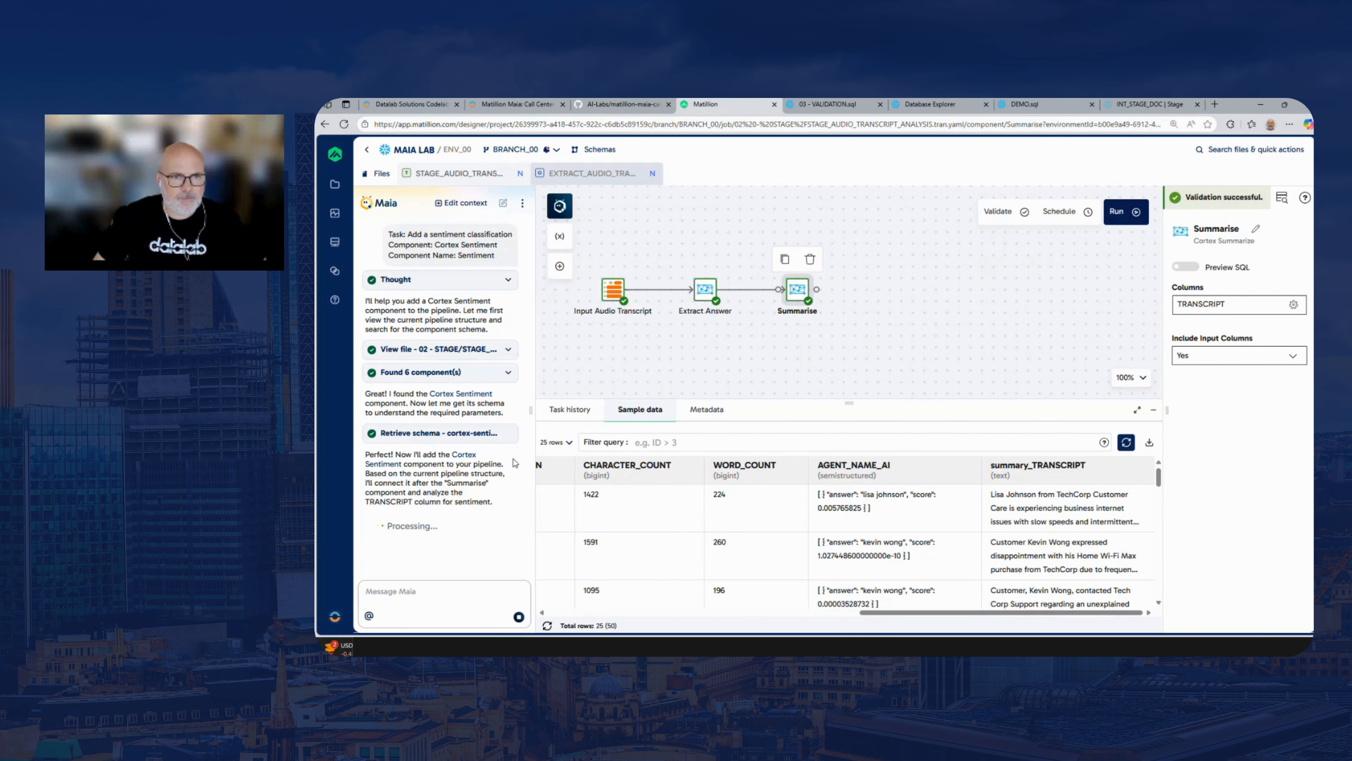
drag(536, 357, 553, 357)
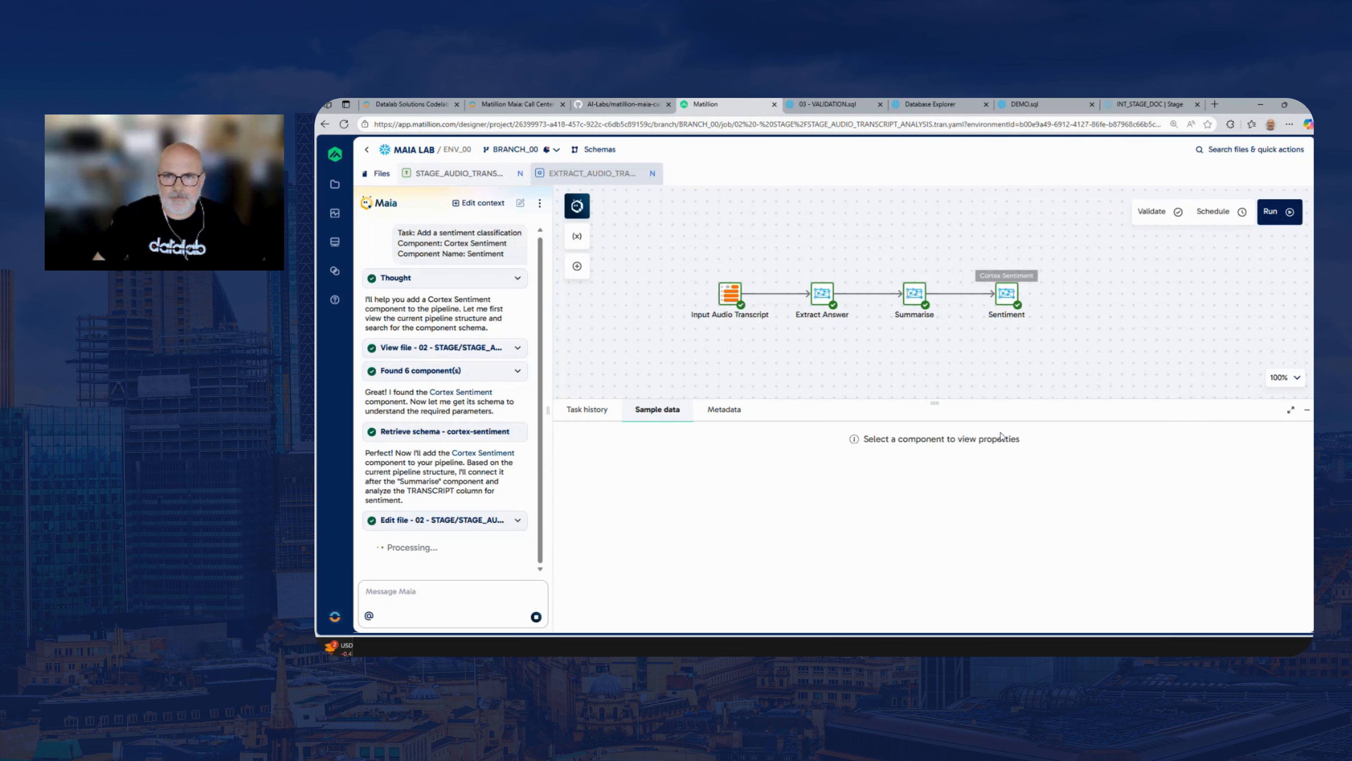
Sample 25 rows of the Sentiment component's output and examine the sentiment_TRANSCRIPT column
click(1006, 293)
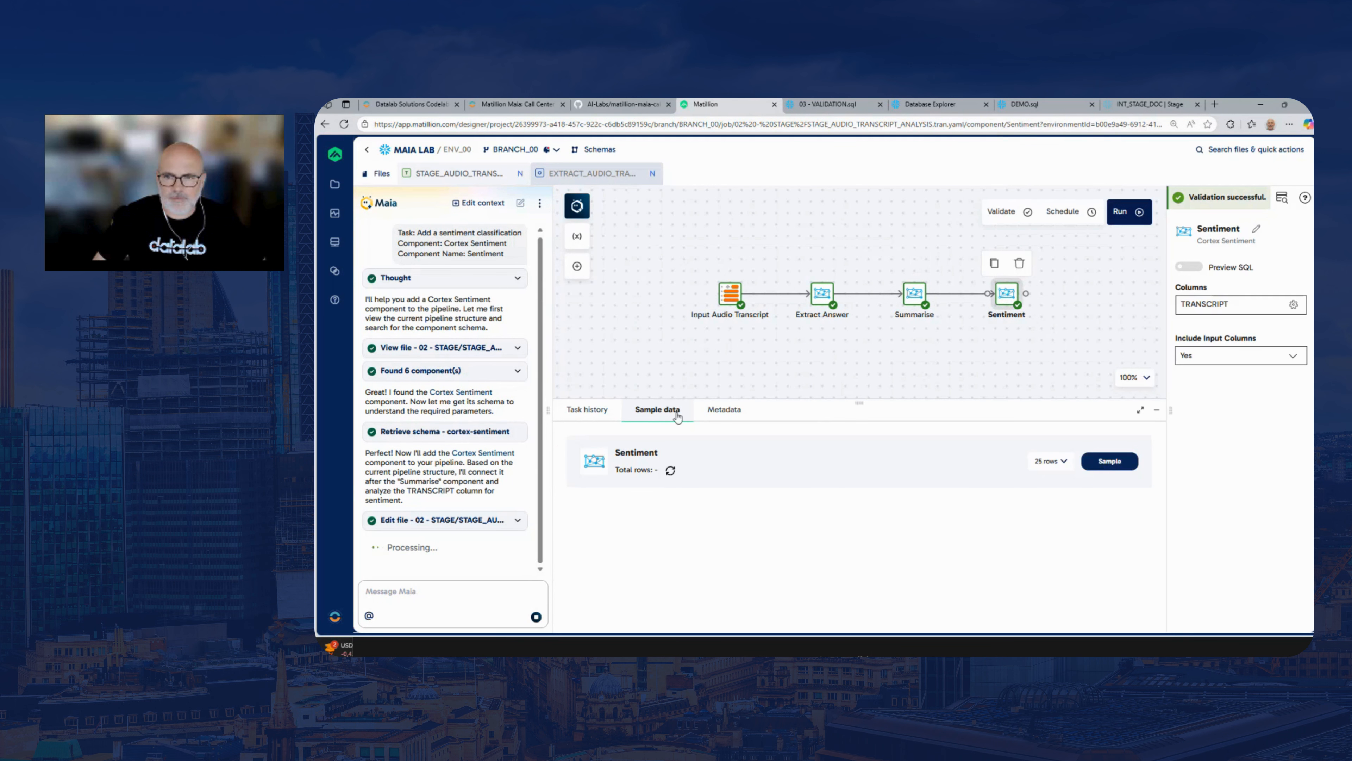
click(1108, 462)
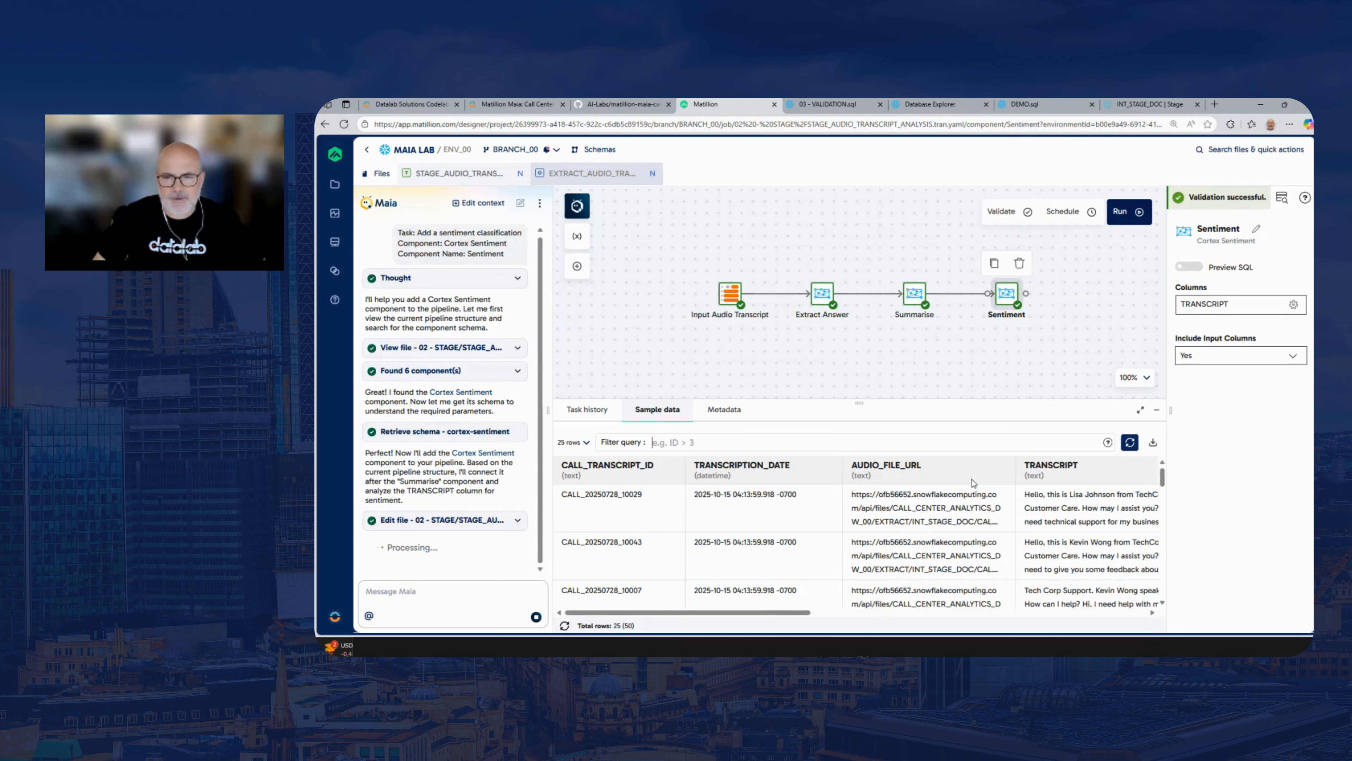
drag(764, 616, 1104, 623)
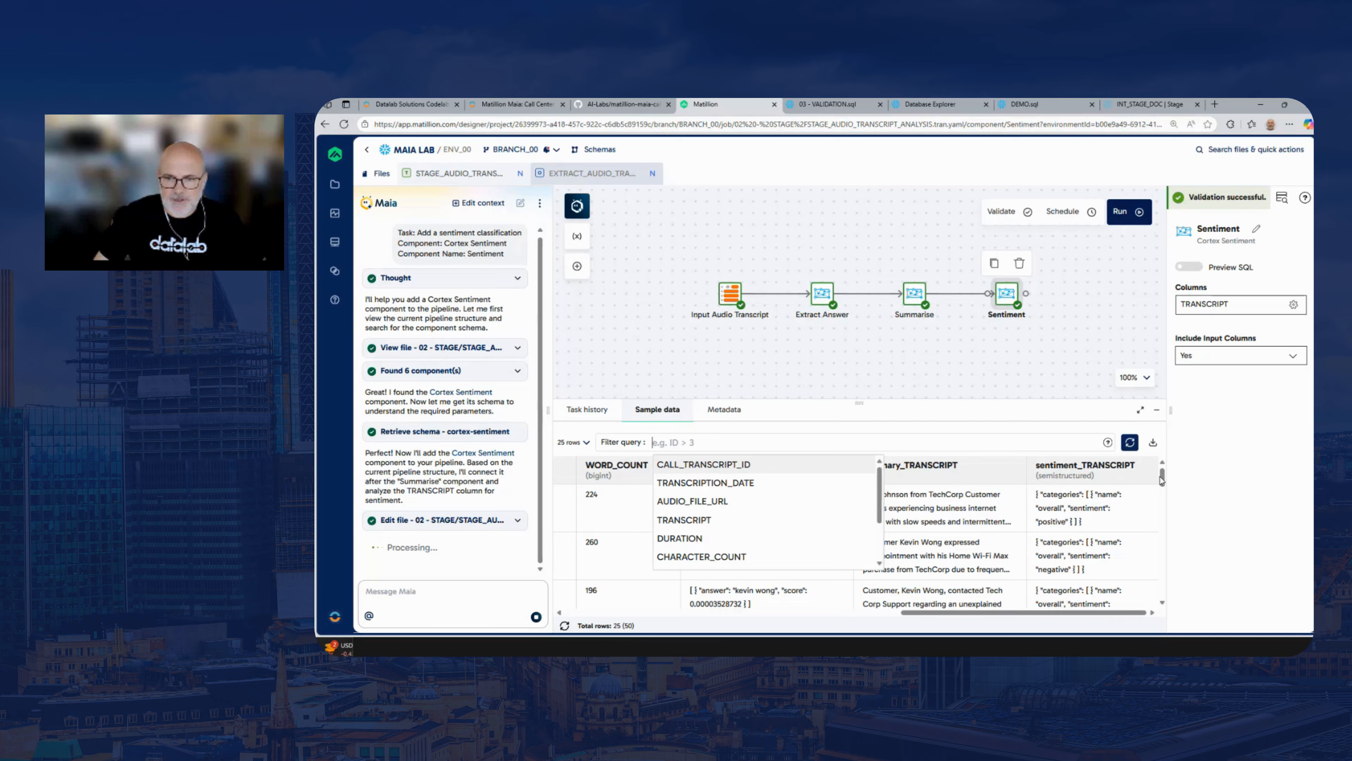
mouse_move(1162, 482)
mouse_down()
mouse_move(1163, 496)
mouse_move(1163, 479)
mouse_up()
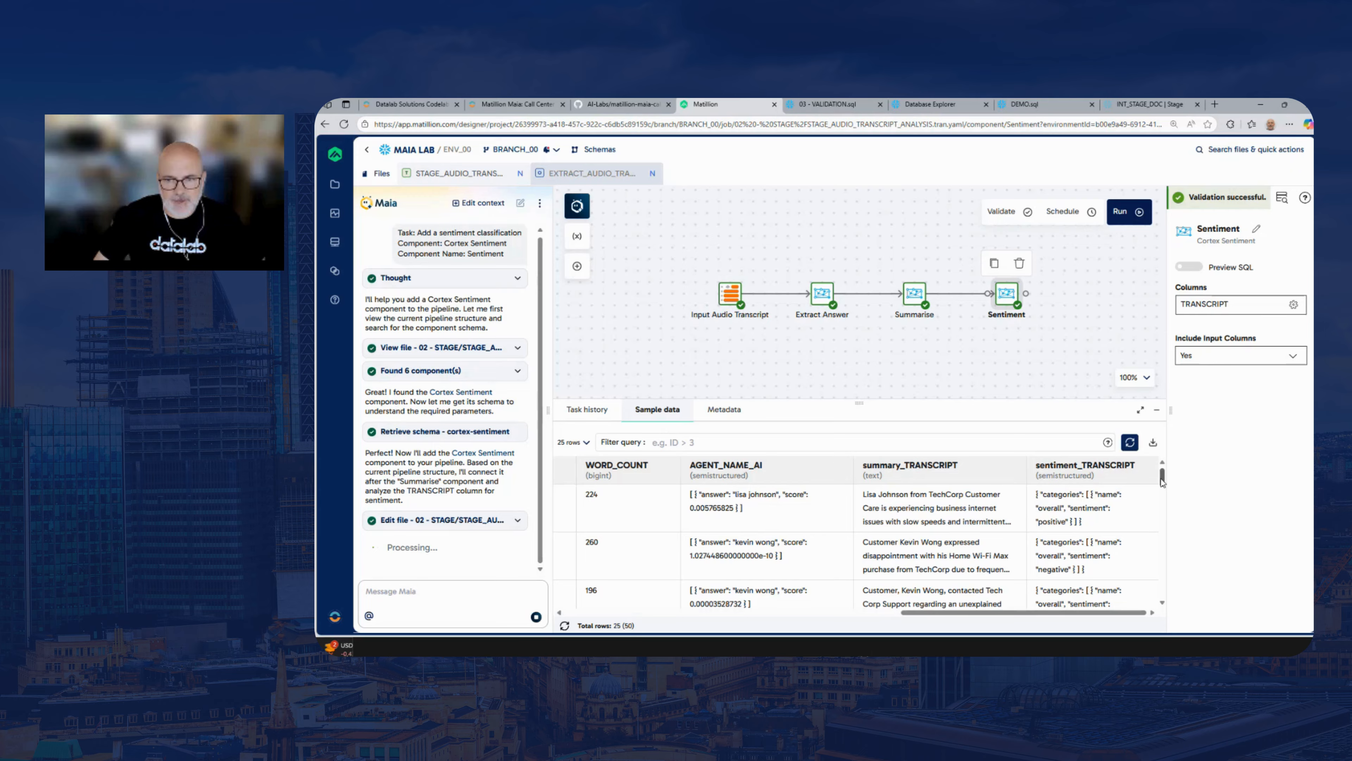
mouse_move(1162, 475)
mouse_down()
mouse_move(1160, 520)
mouse_move(1158, 473)
mouse_up()
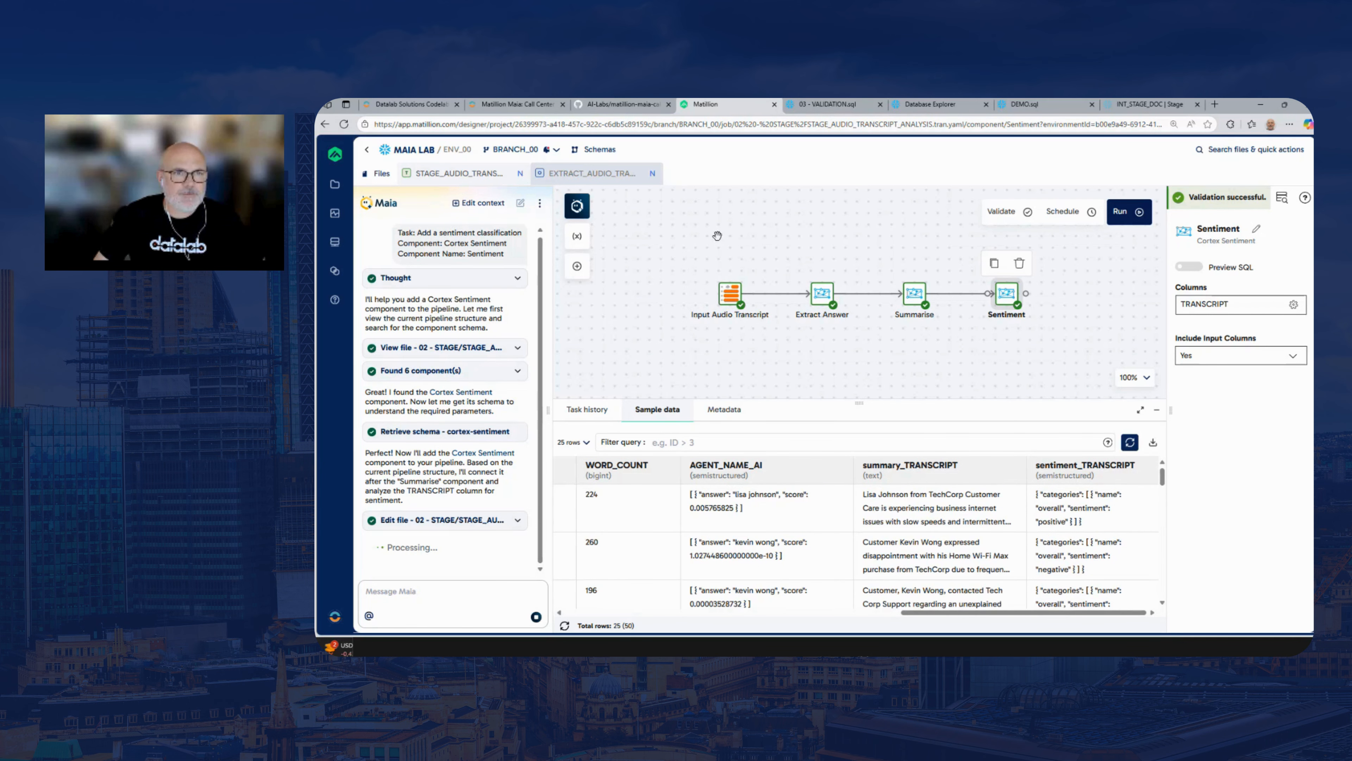
Switch to the lab guide and review the Complete prompt's Cortex Multi-Prompt component, its name, and its column and prompt definitions
click(530, 106)
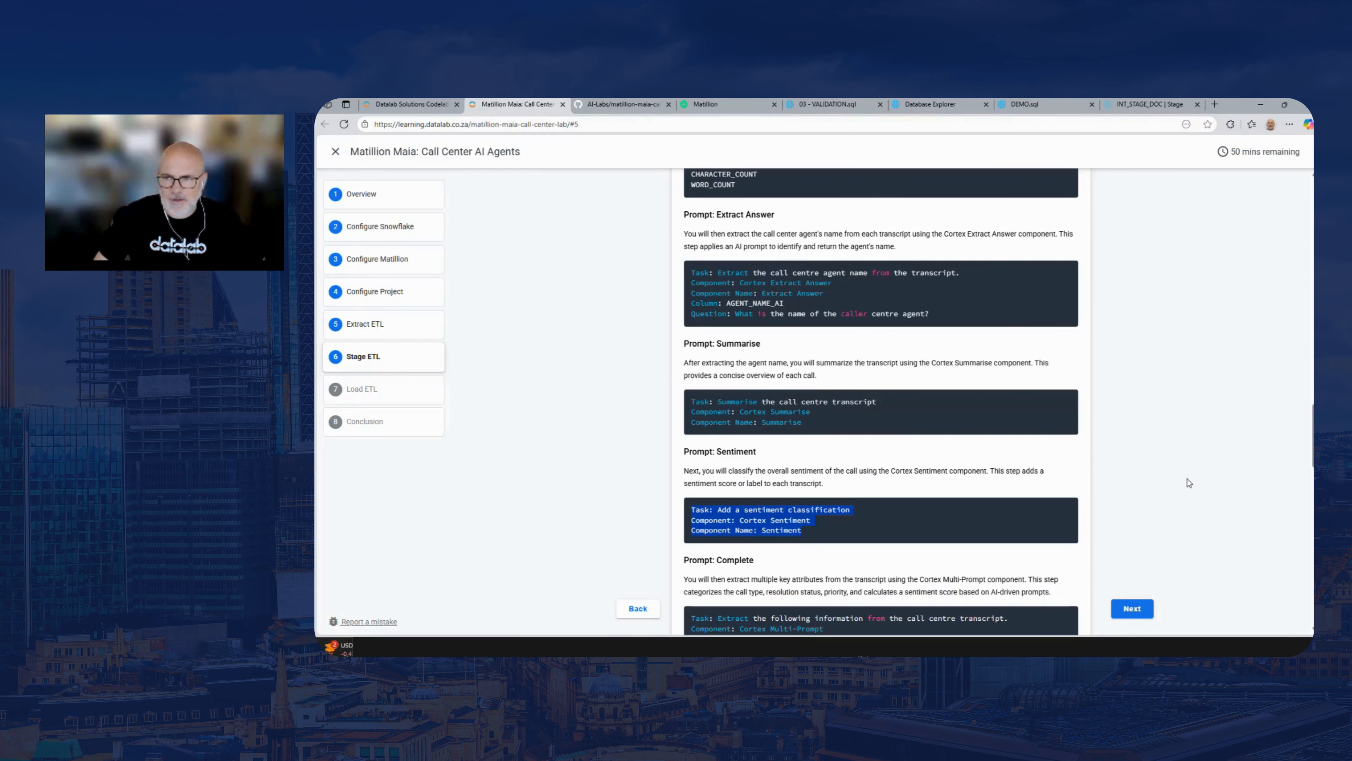
scroll(881, 402, down, 5)
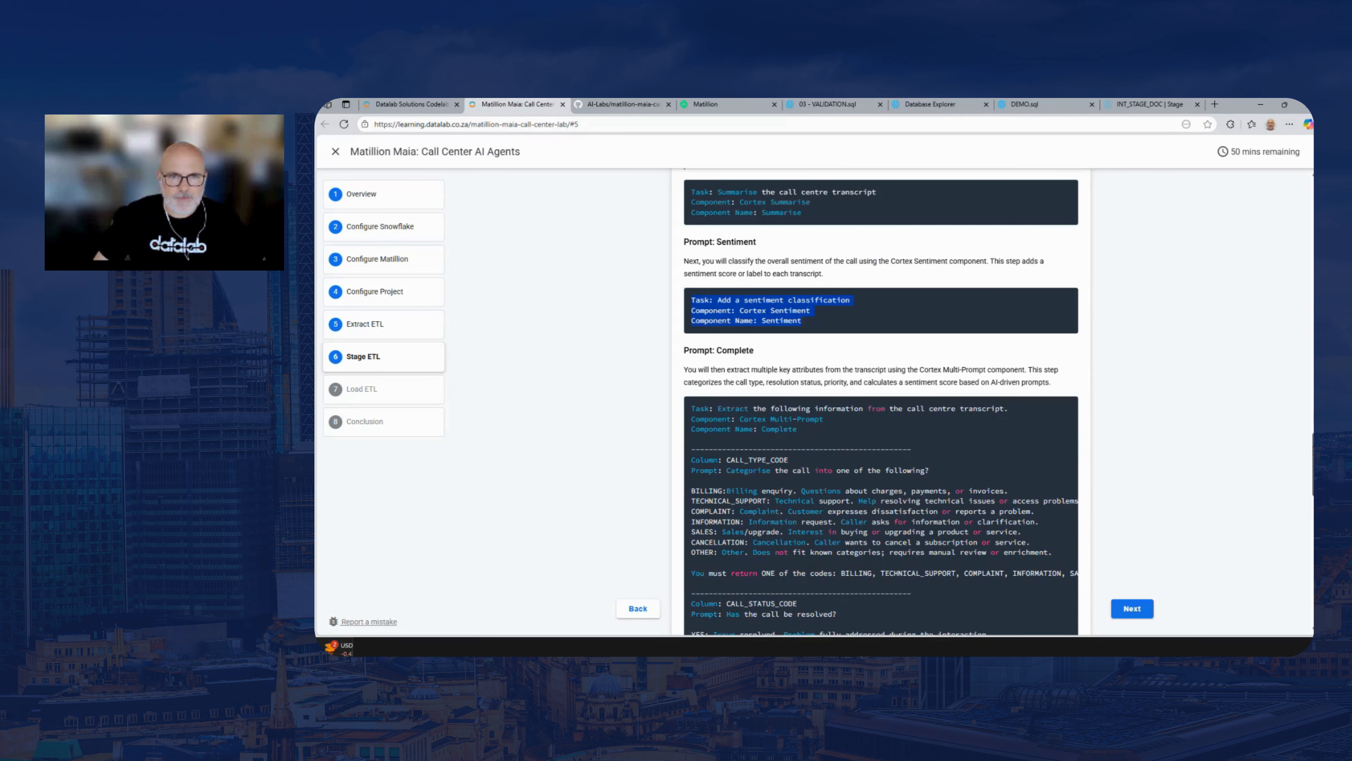
scroll(881, 402, down, 2)
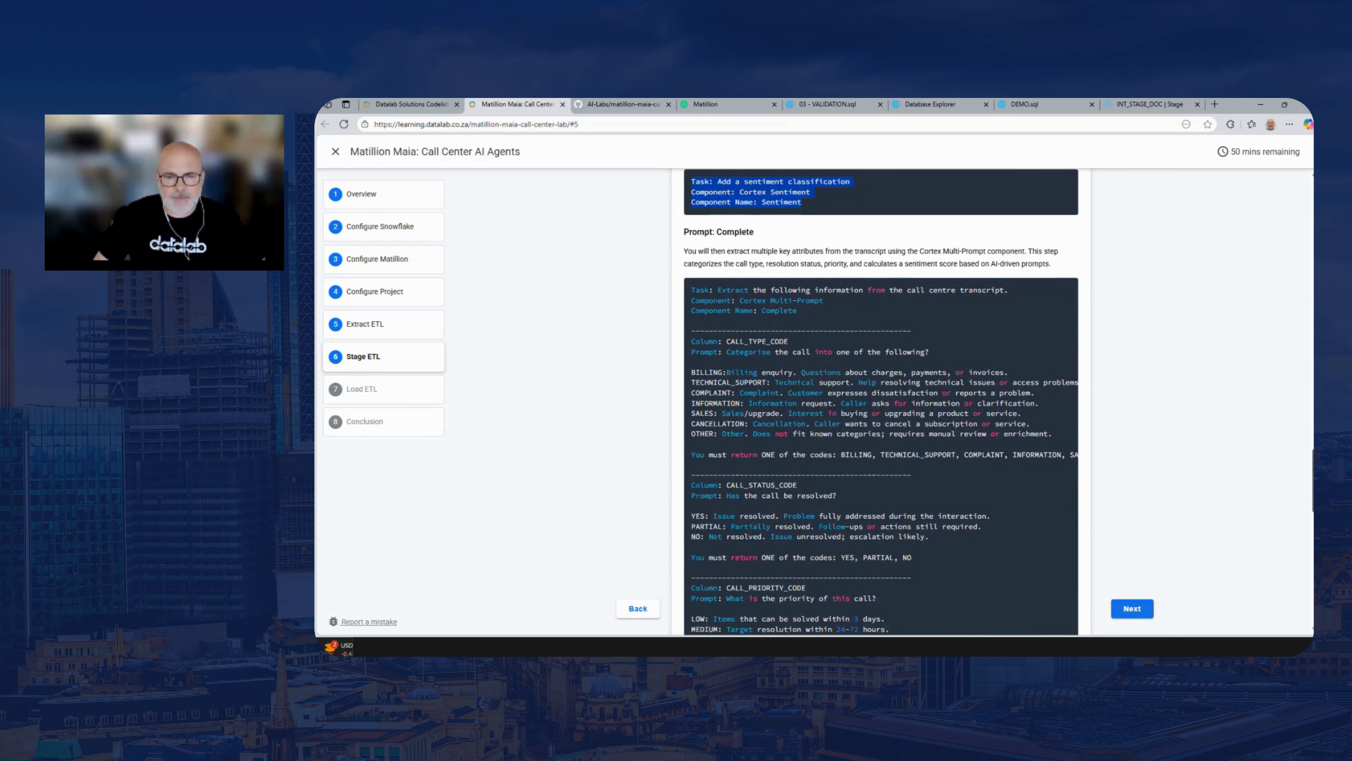
scroll(881, 402, down, 2)
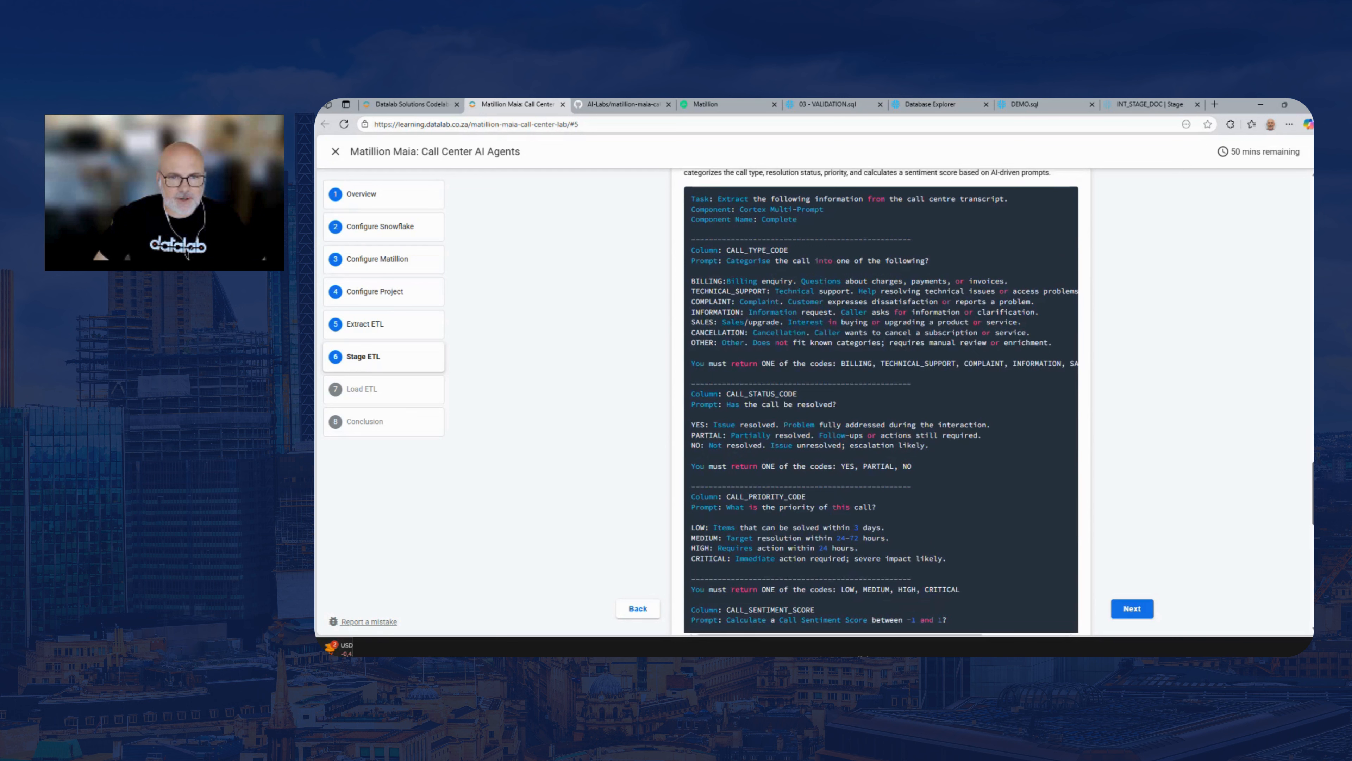
scroll(759, 314, up, 2)
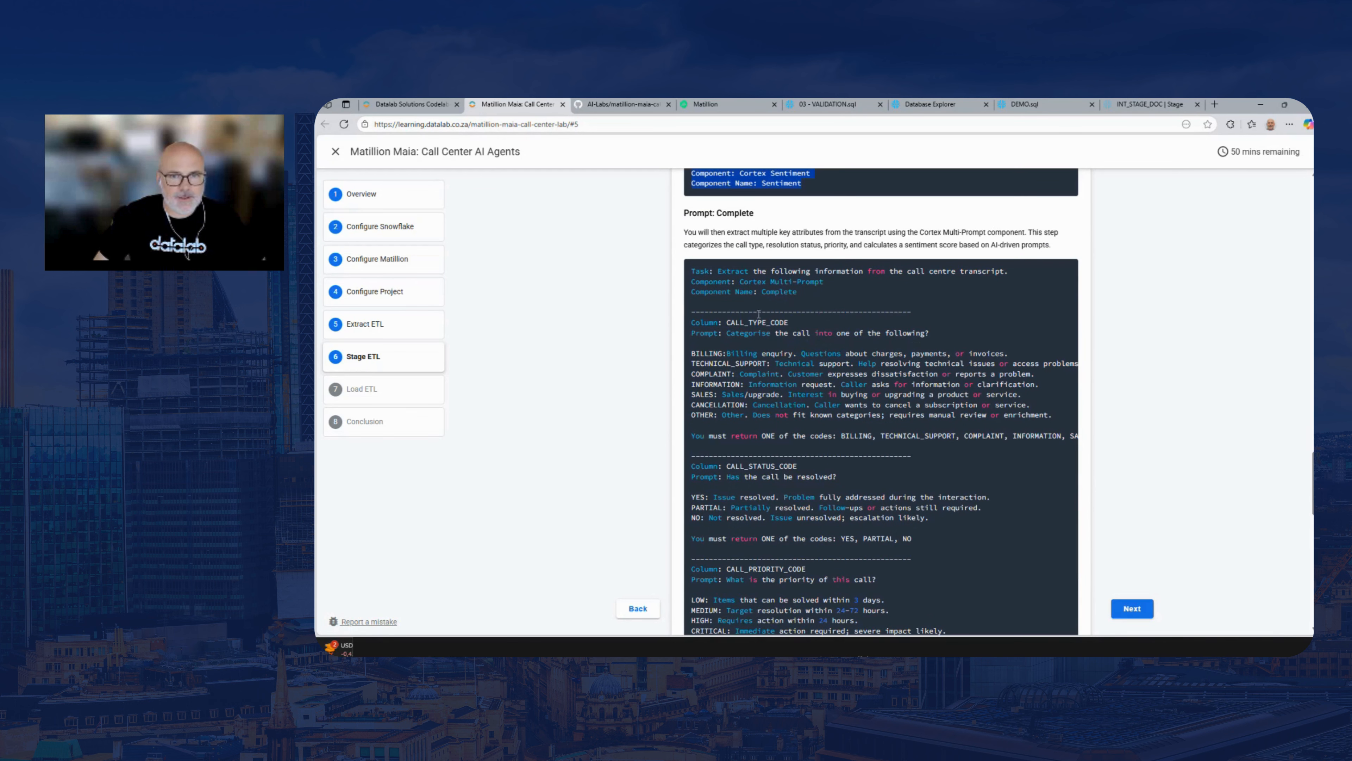
click(693, 270)
drag(693, 270, 797, 294)
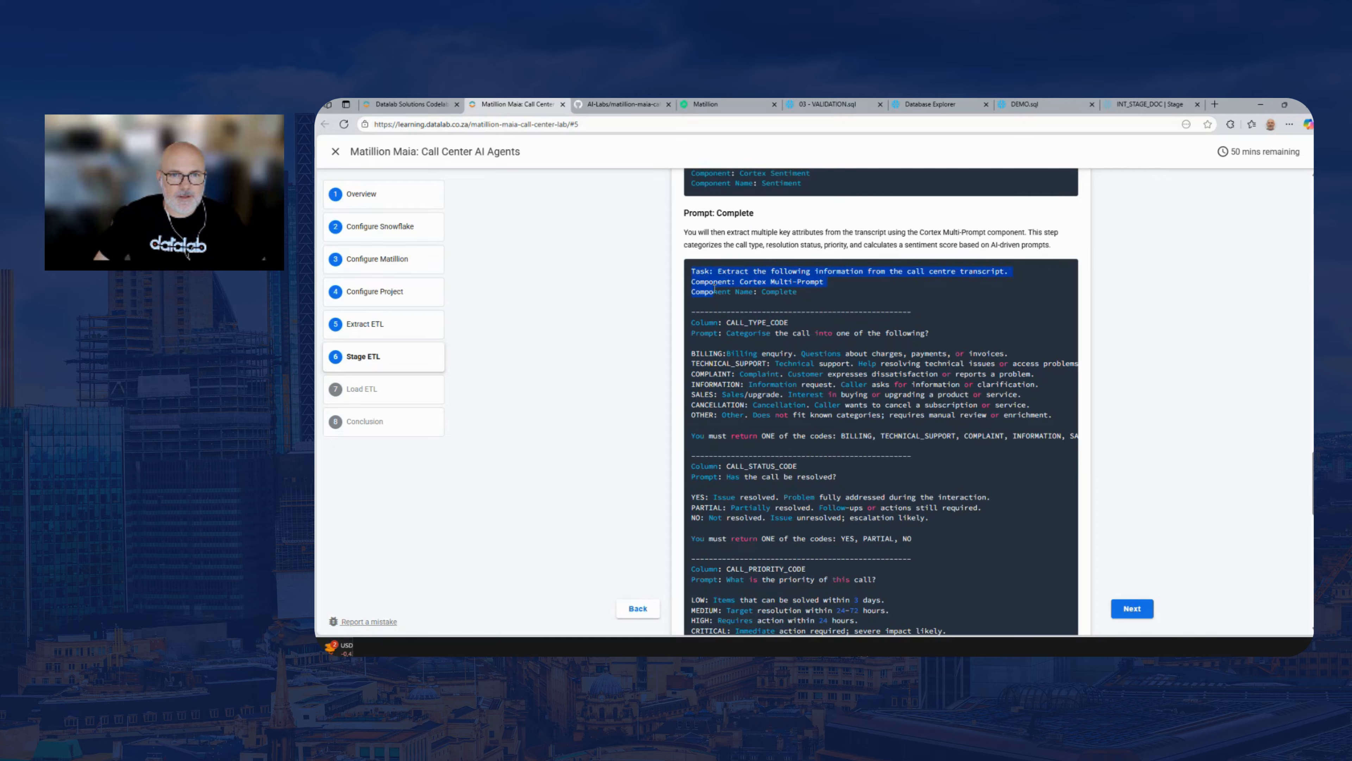
click(784, 295)
double_click(783, 294)
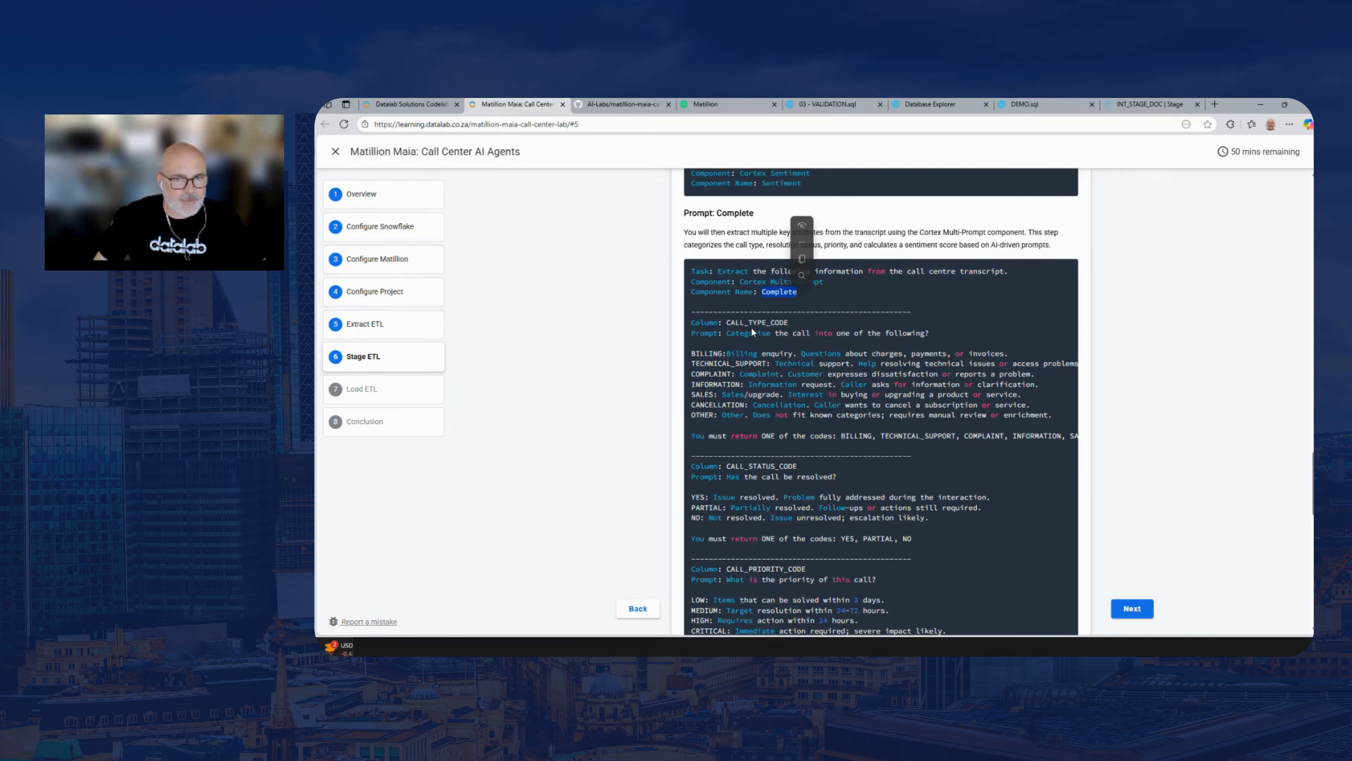
click(773, 301)
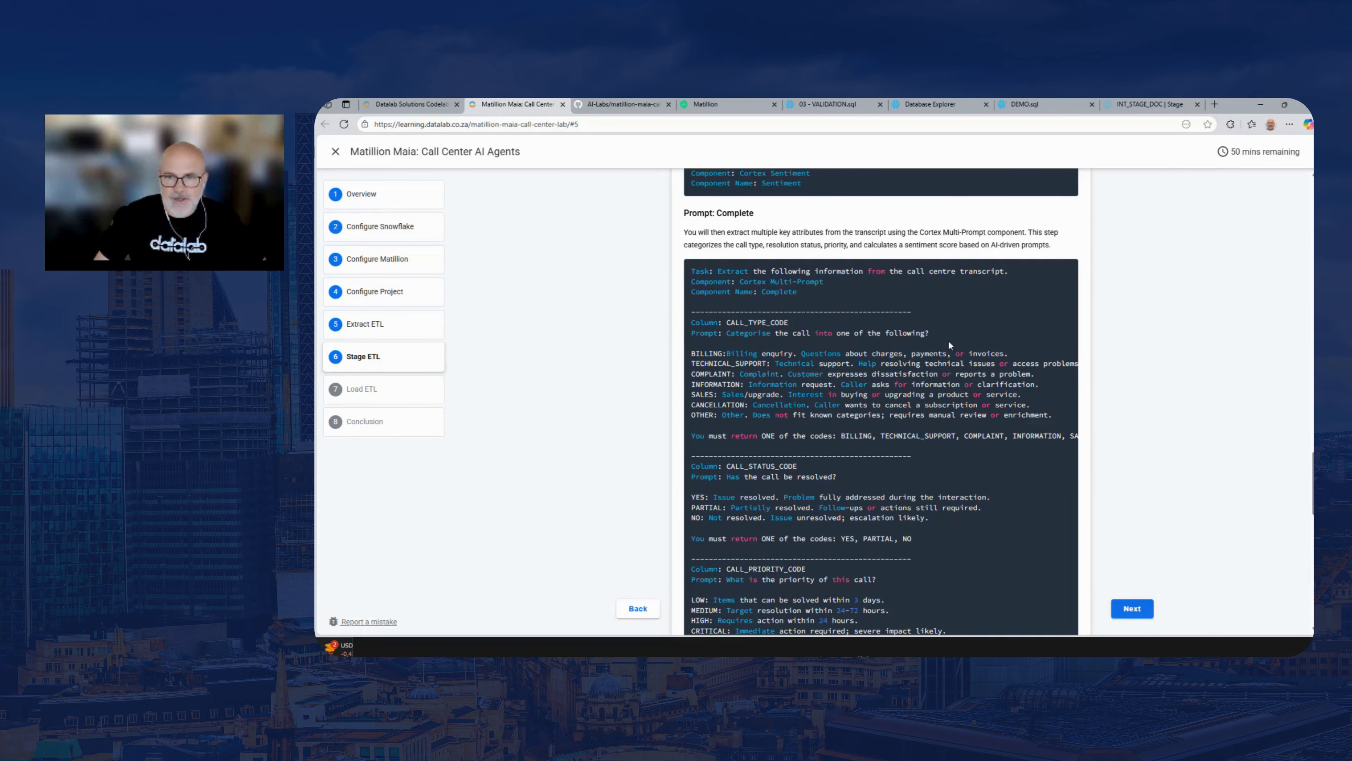
scroll(1311, 485, down, 3)
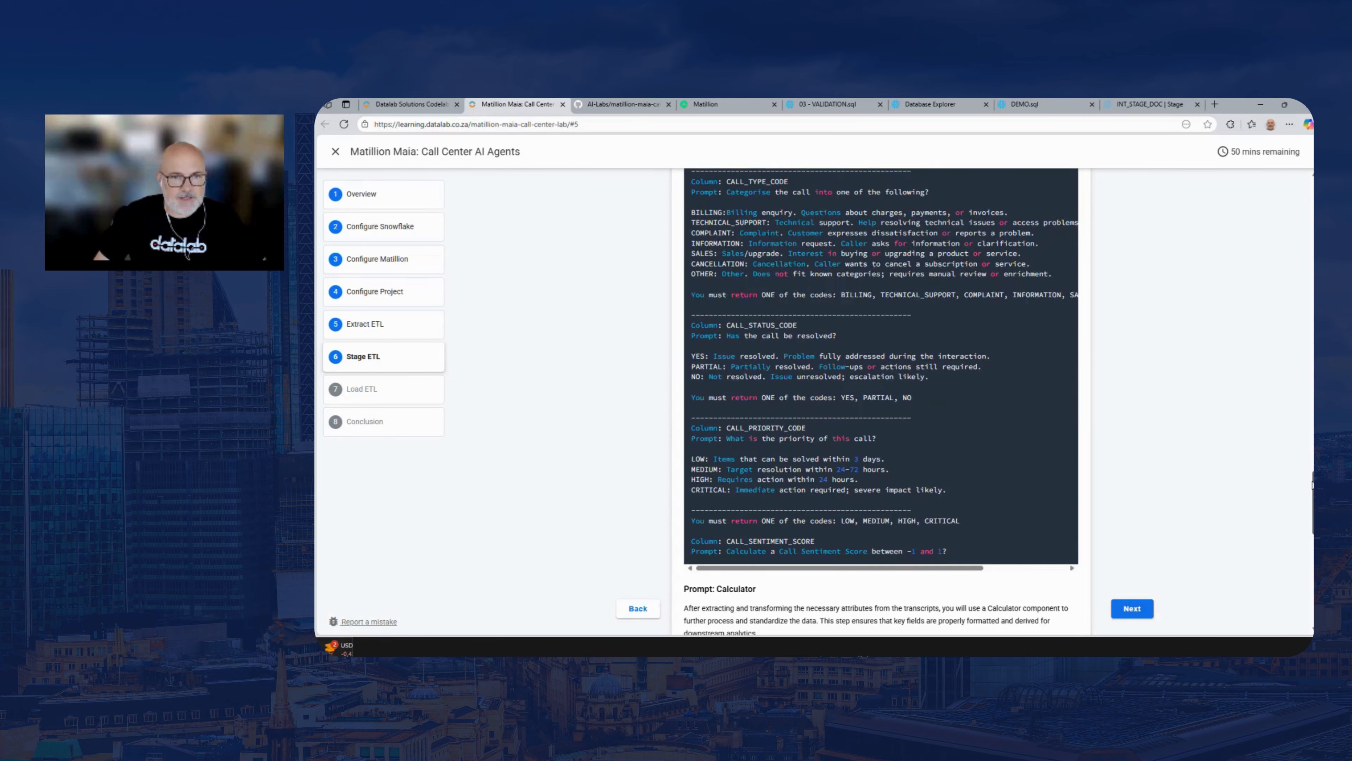
scroll(1311, 485, up, 1)
drag(957, 576, 692, 172)
scroll(1295, 482, up, 1)
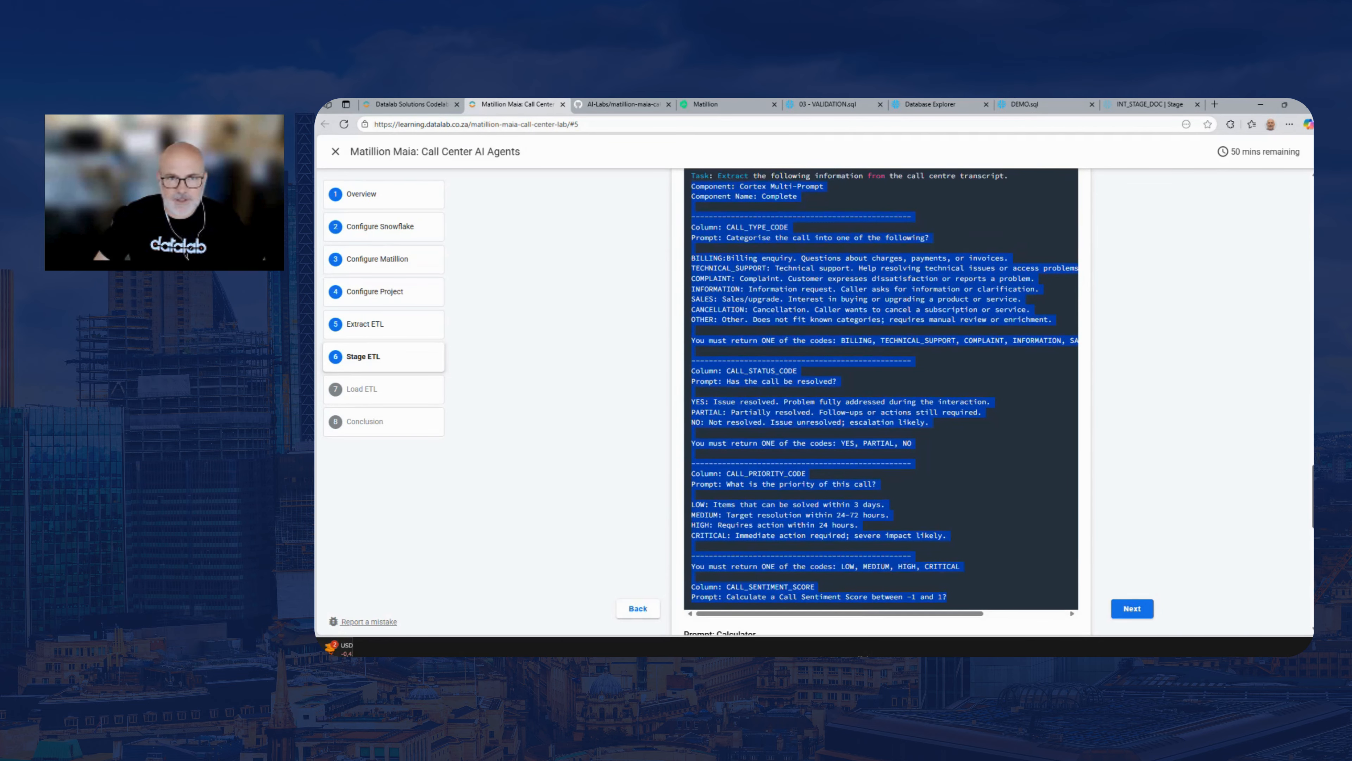
scroll(1295, 482, up, 3)
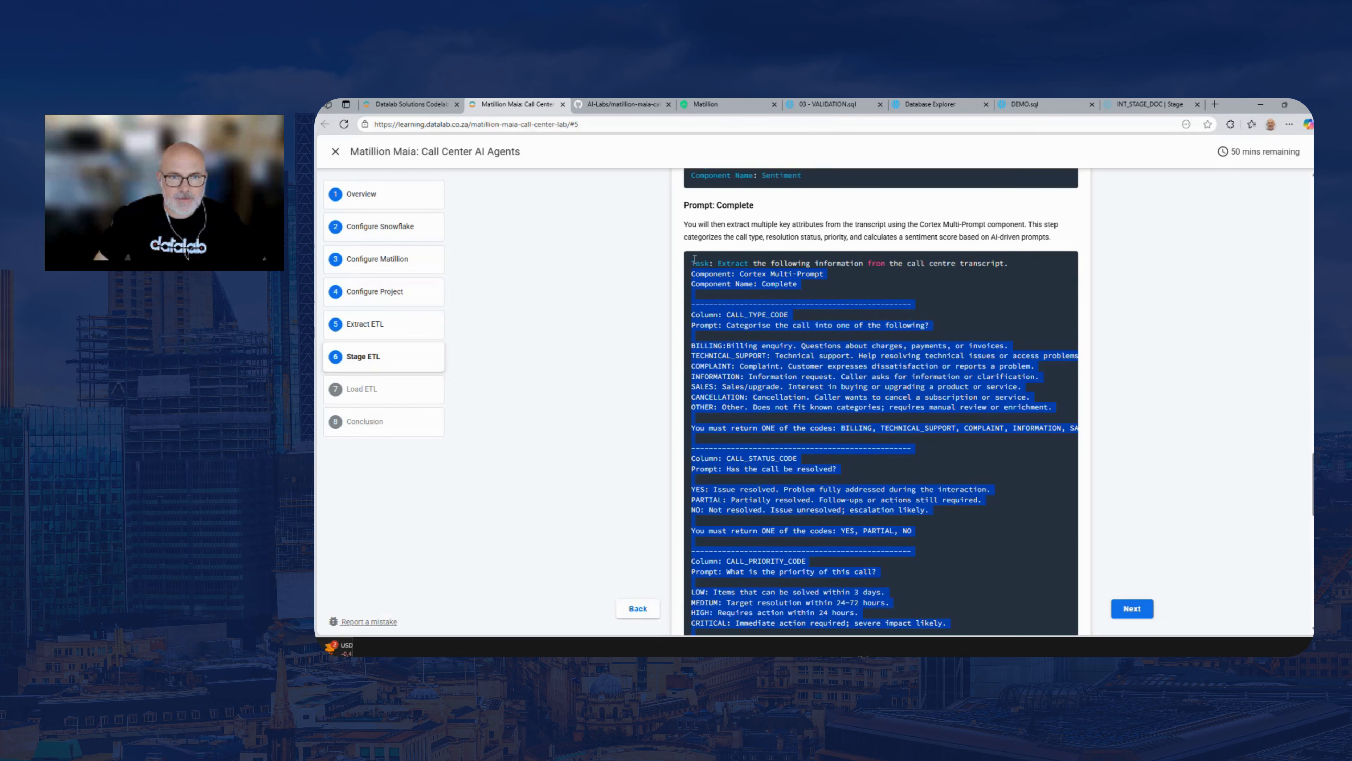
drag(693, 261, 938, 432)
key(Page_Up)
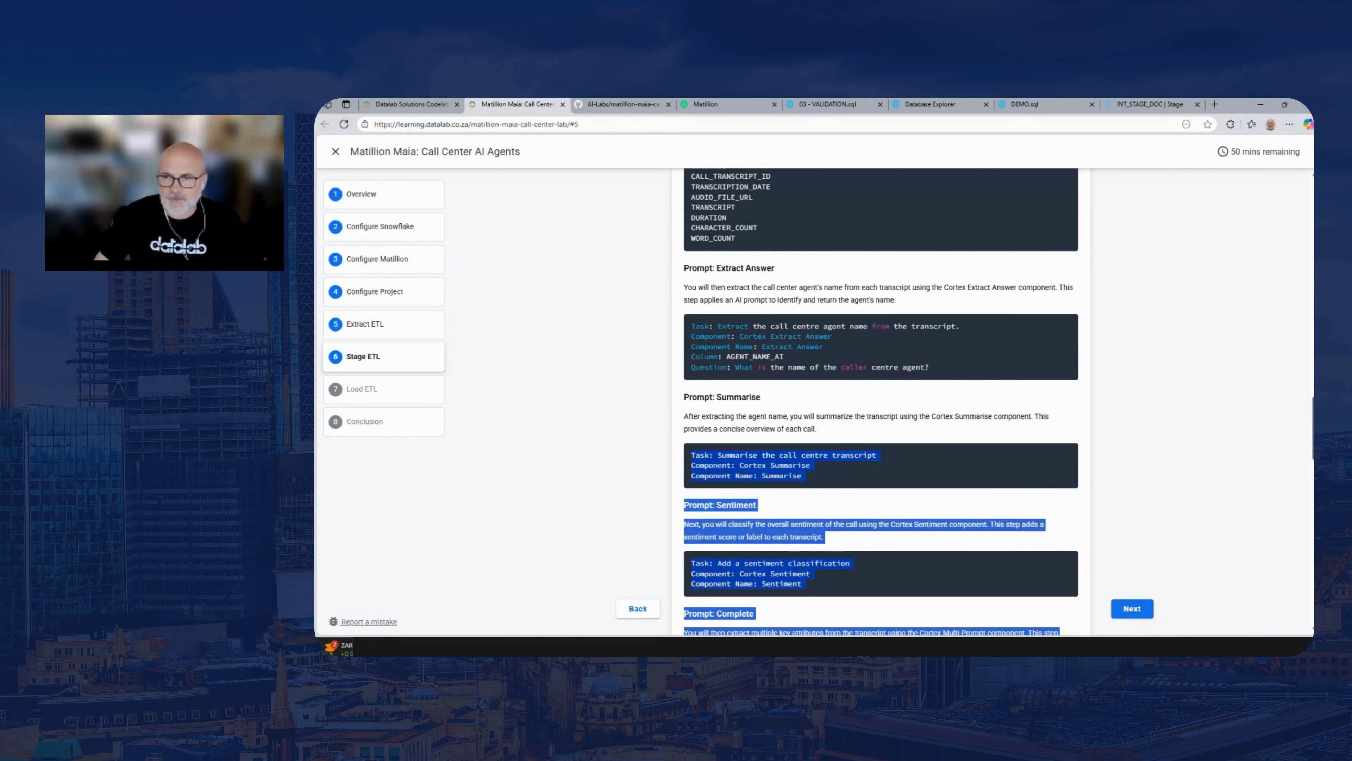
Copy the lab guide's entire Complete prompt, from its Task line through the CALL_SENTIMENT_SCORE prompt
key(ctrl+minus)
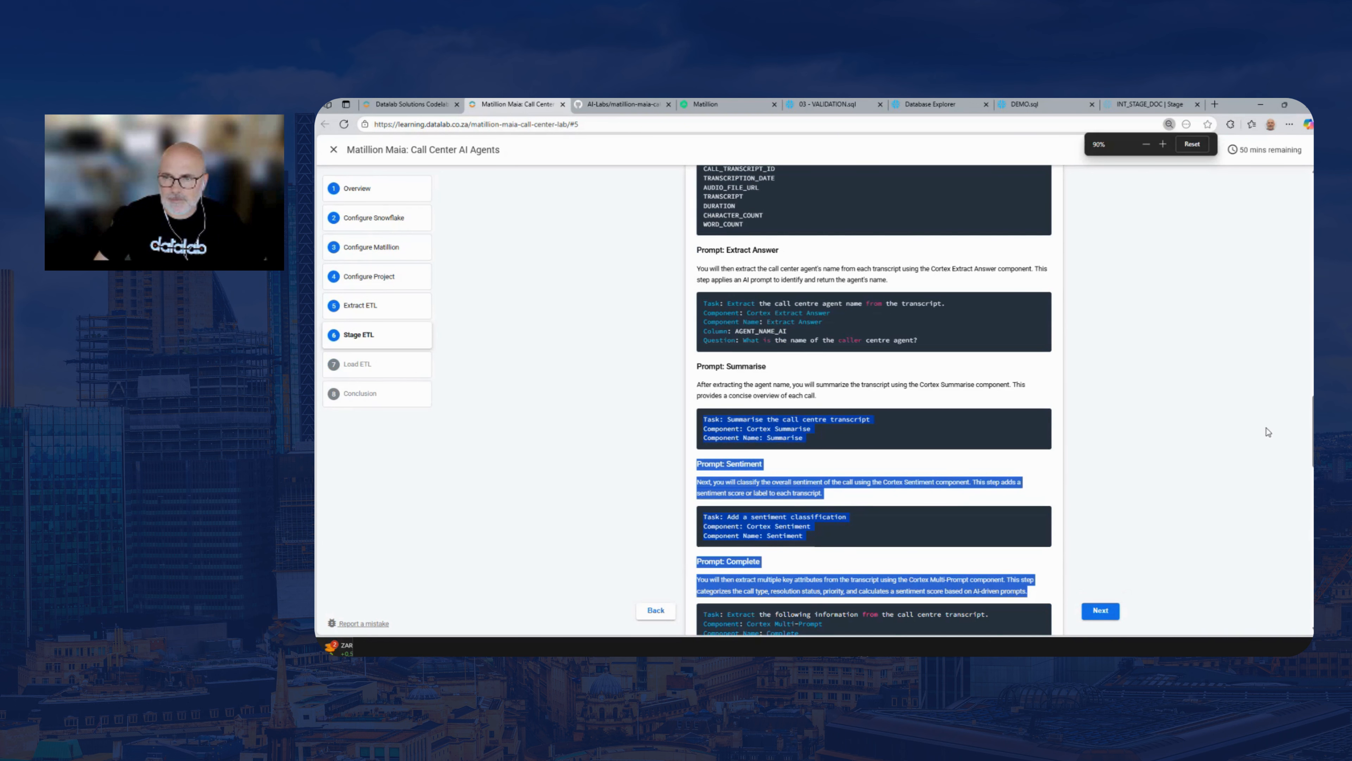
click(1289, 435)
scroll(942, 605, down, 7)
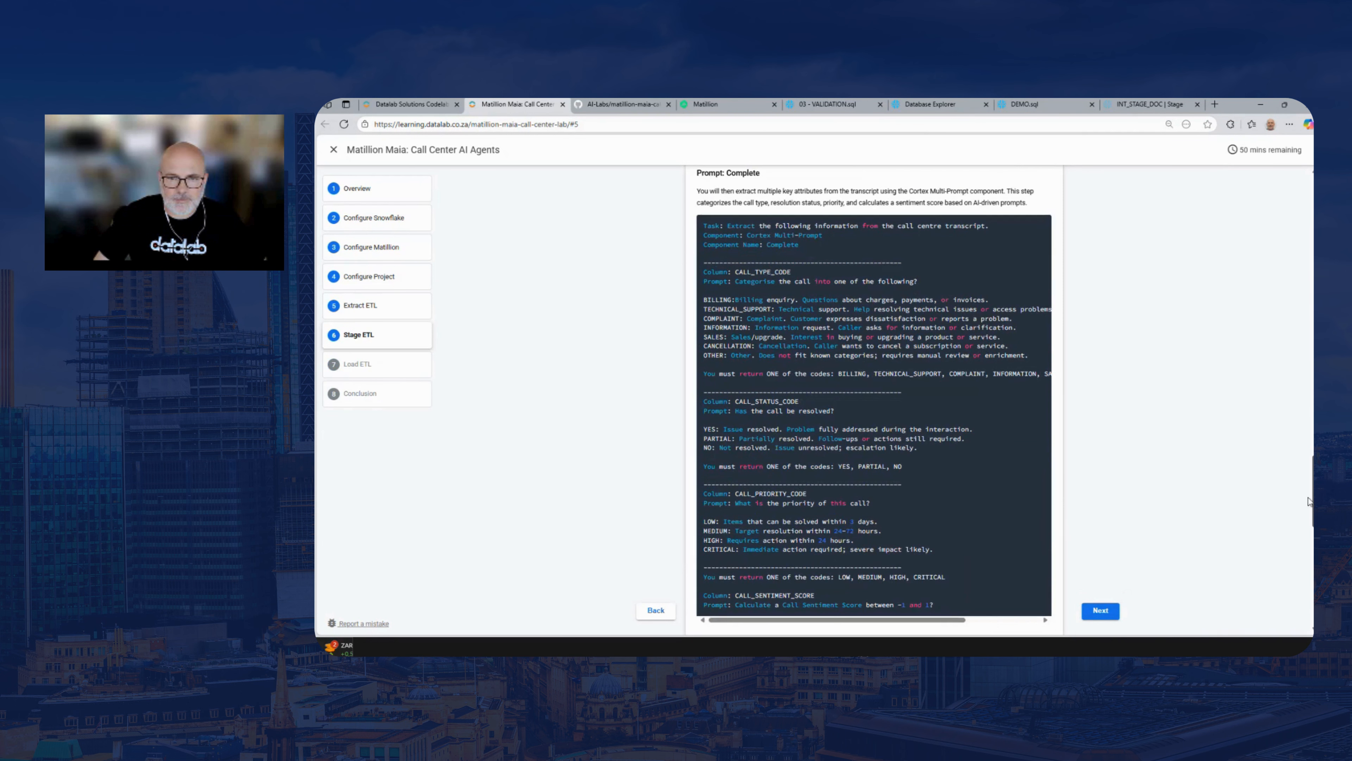
drag(942, 601, 704, 226)
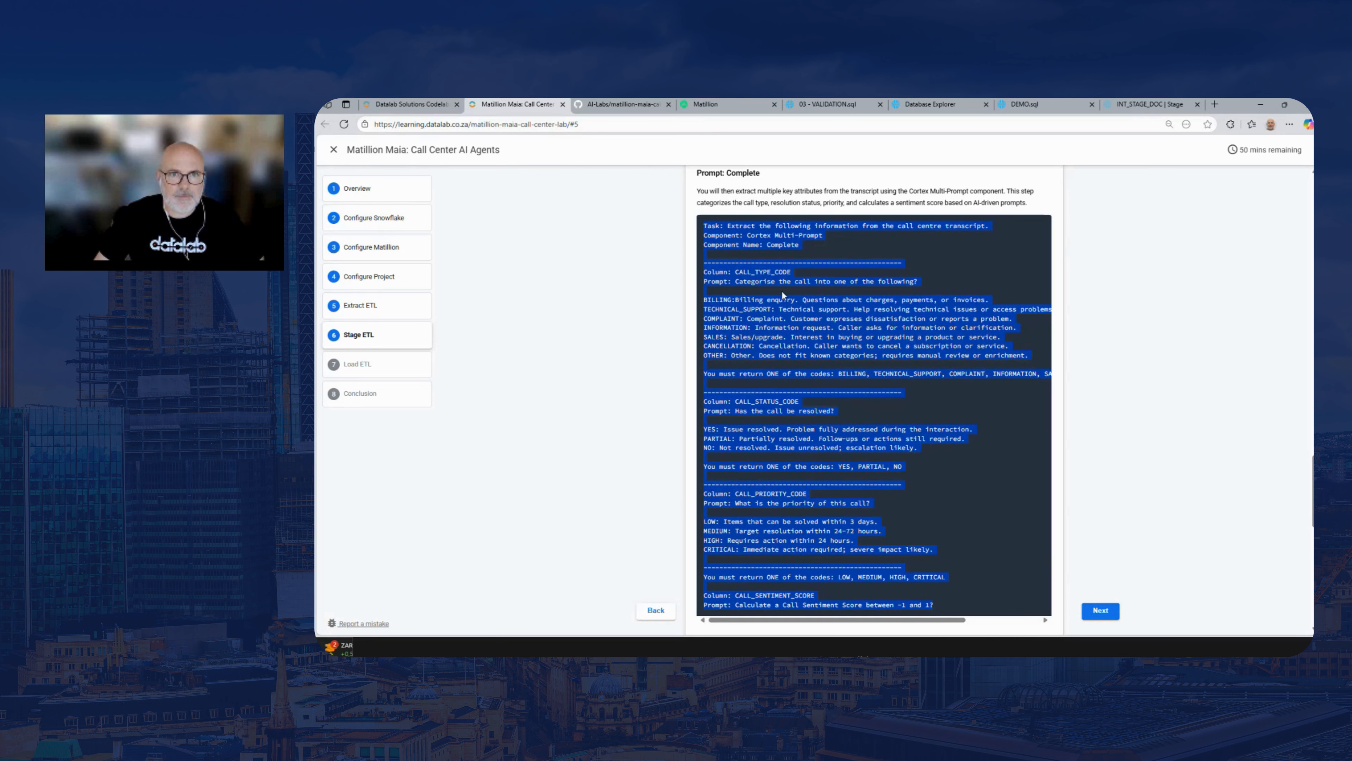
In Matillion, allow Maia to sample components for the whole session and send the copied prompt to add a Cortex Multi-Prompt component named Complete
click(715, 104)
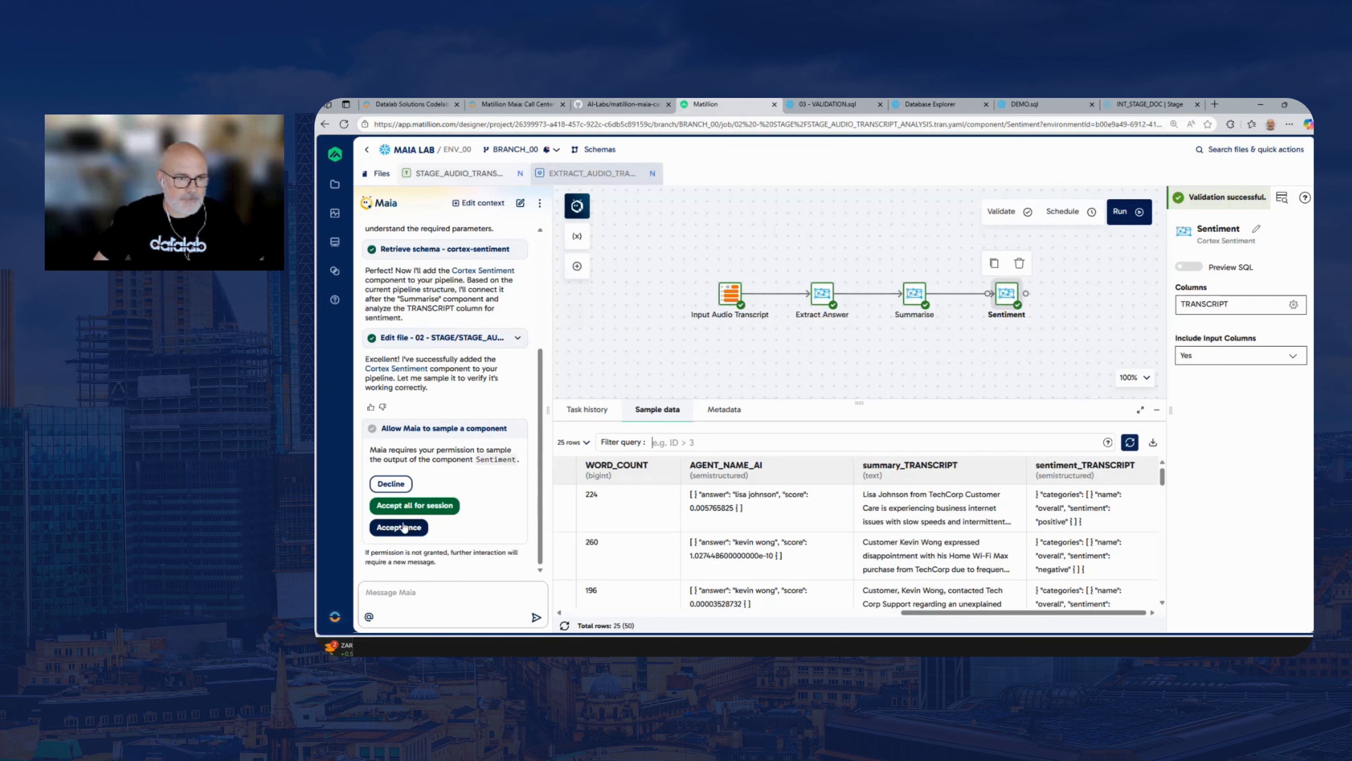
click(418, 506)
click(435, 595)
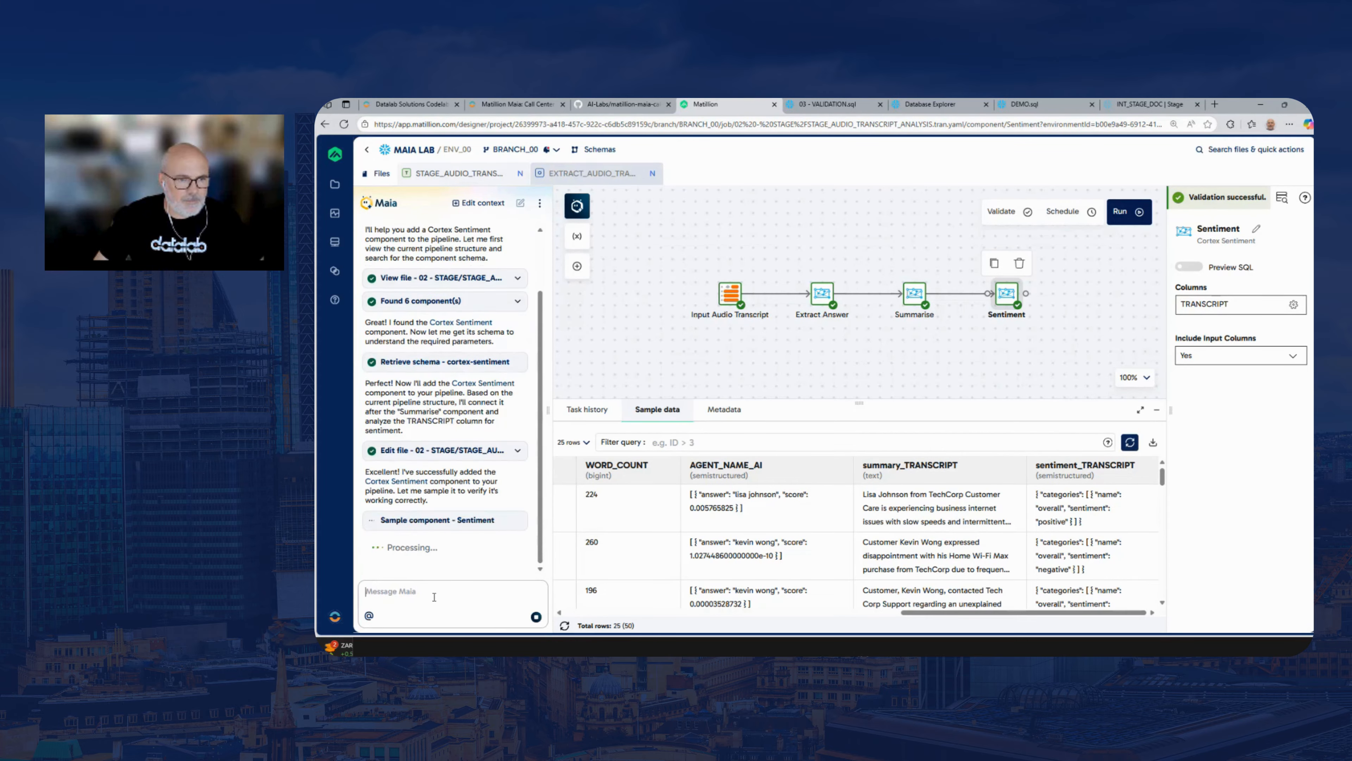
key(ctrl+v)
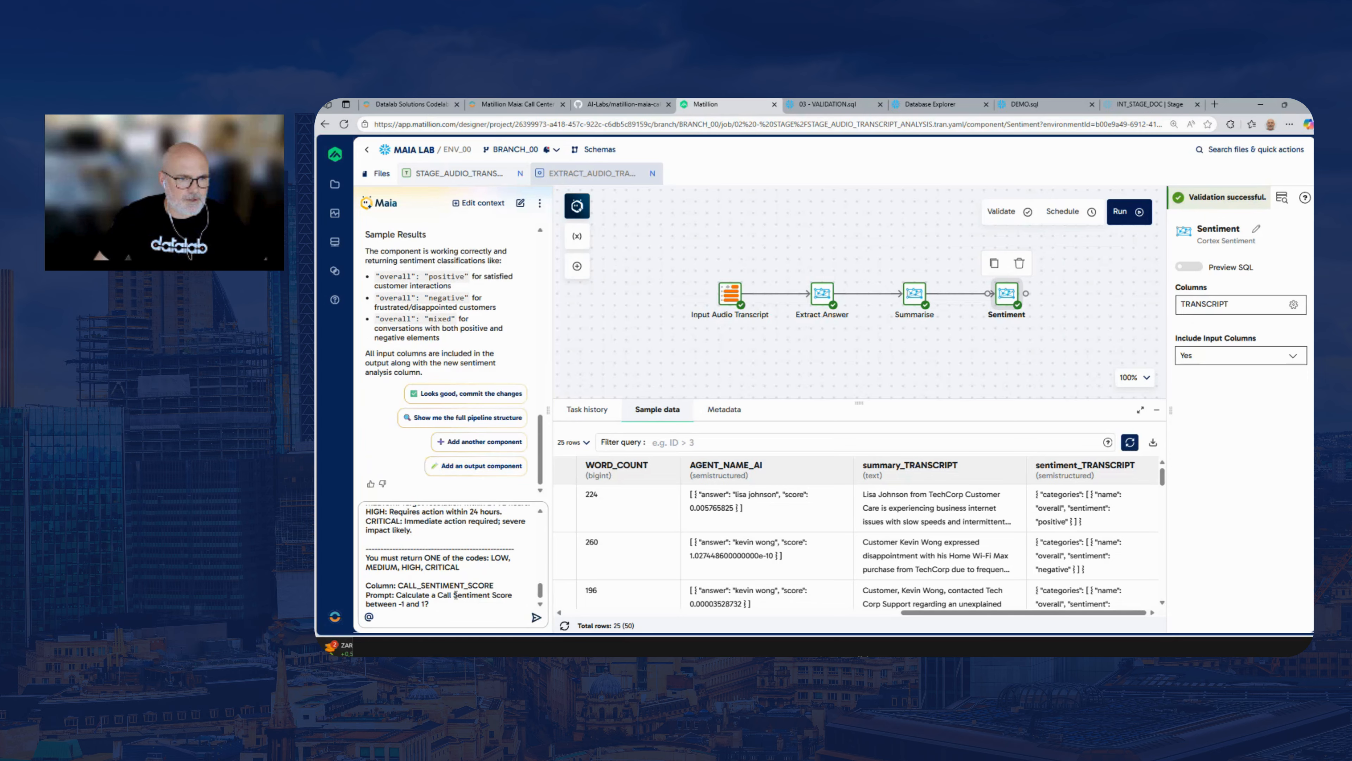
click(535, 618)
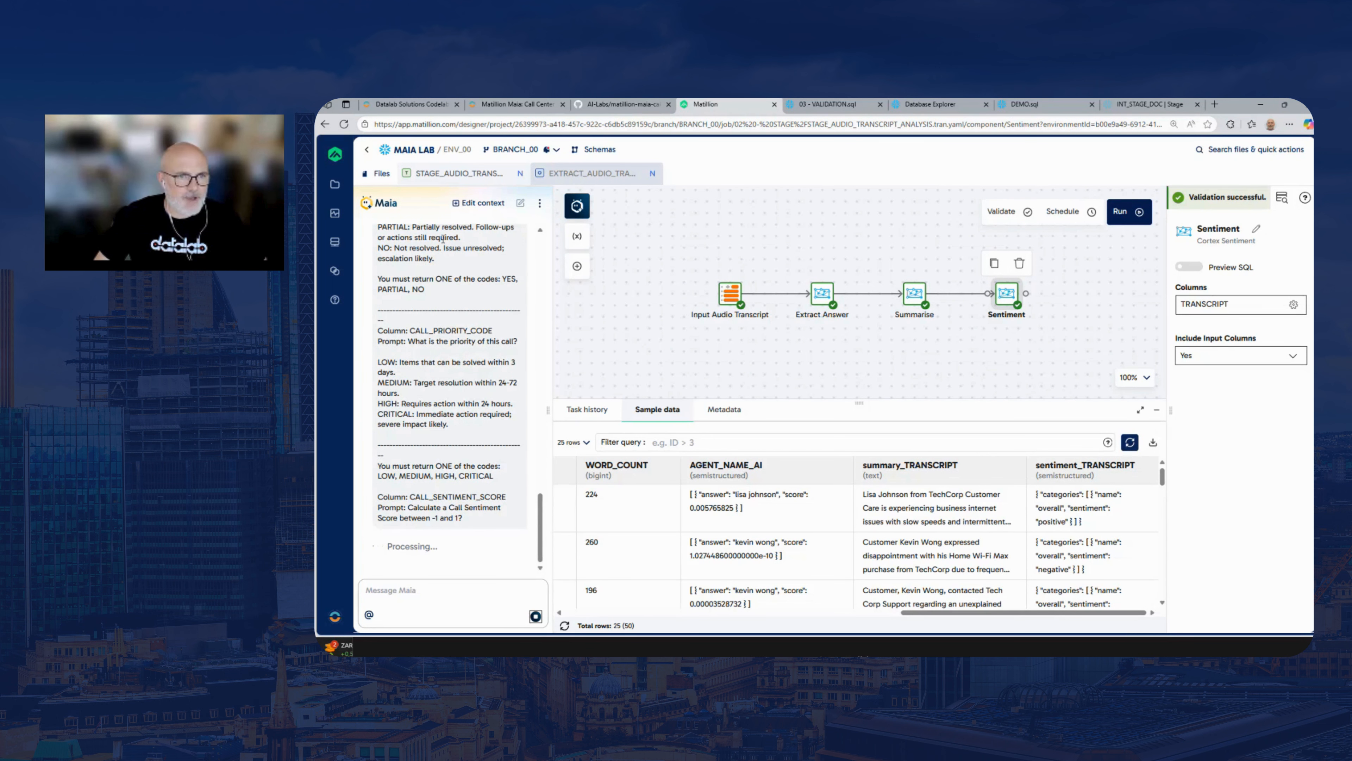
Return to the lab guide and examine the Complete prompt's four column names plus the CALL_TYPE_CODE question, category descriptions and return-code instruction
click(606, 105)
click(513, 104)
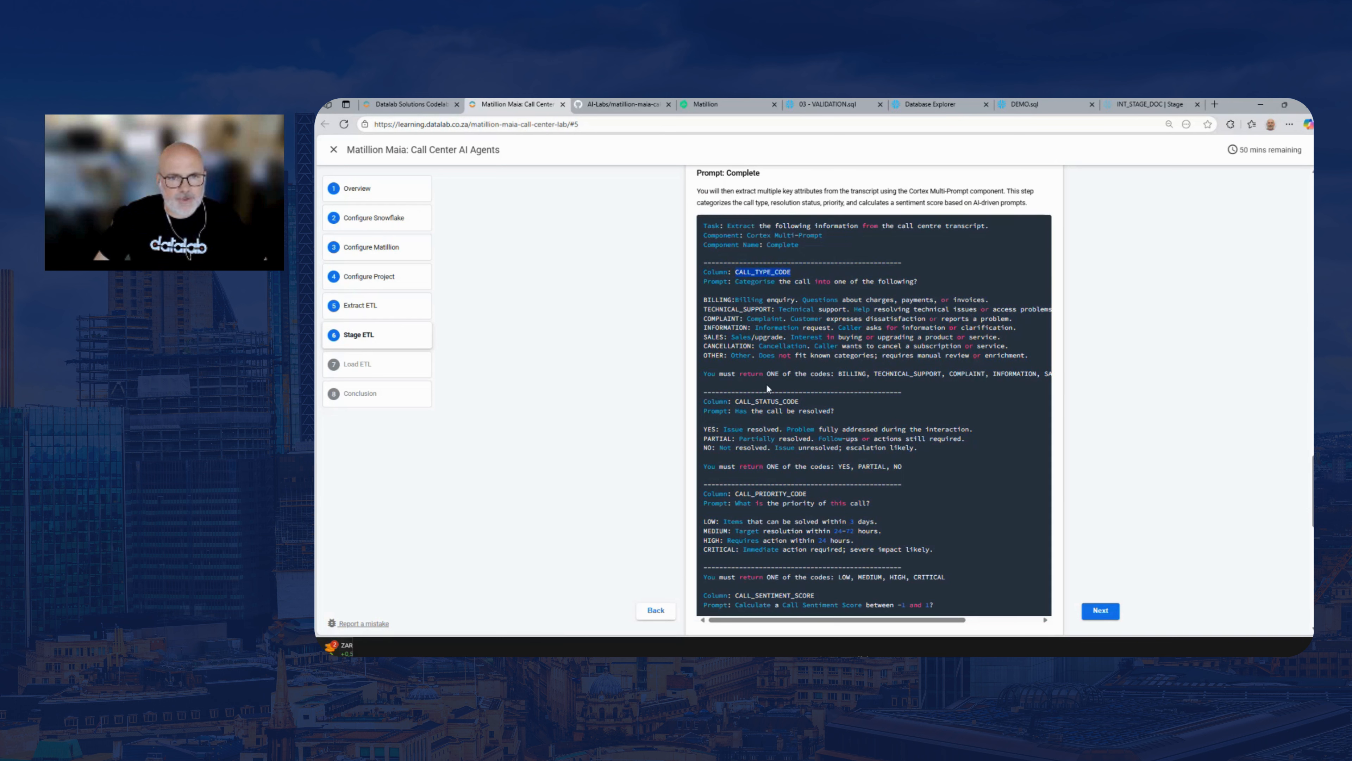
double_click(765, 403)
double_click(762, 272)
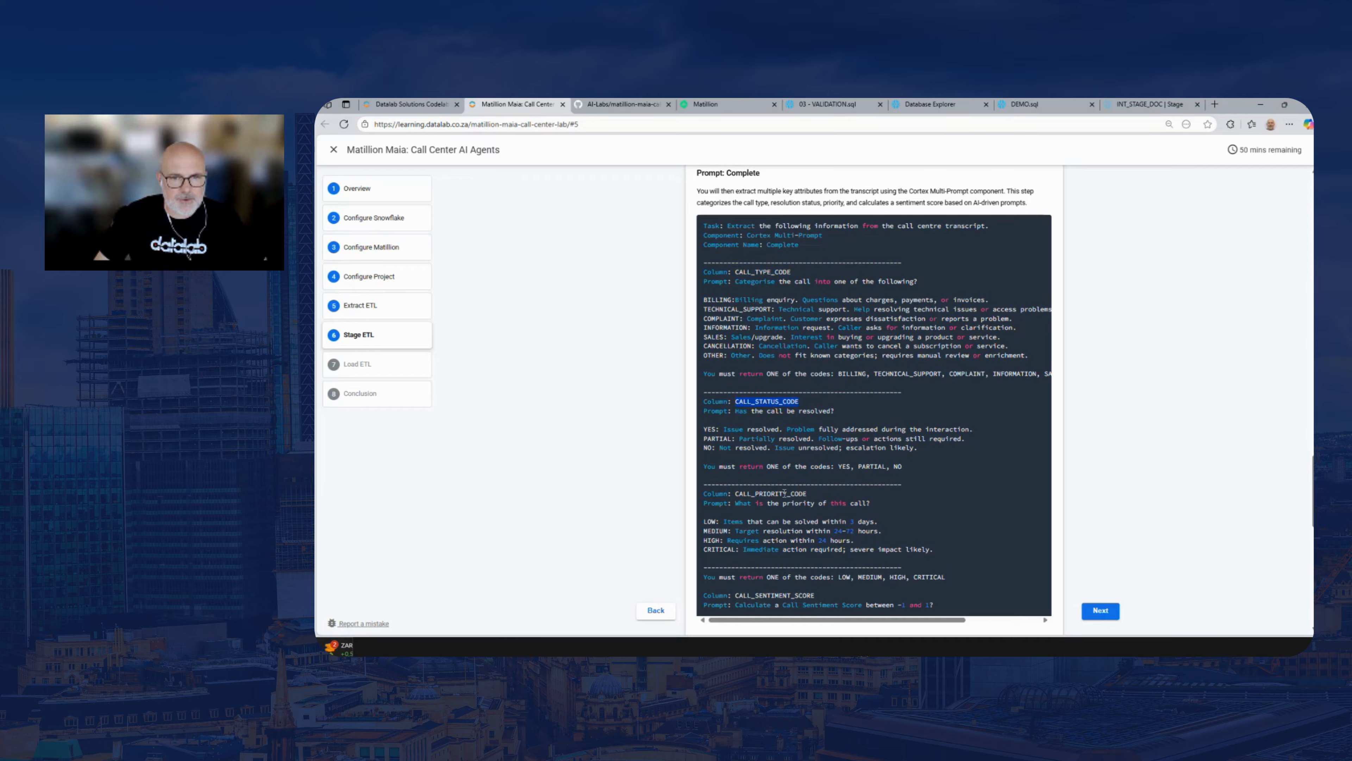
double_click(771, 493)
double_click(781, 595)
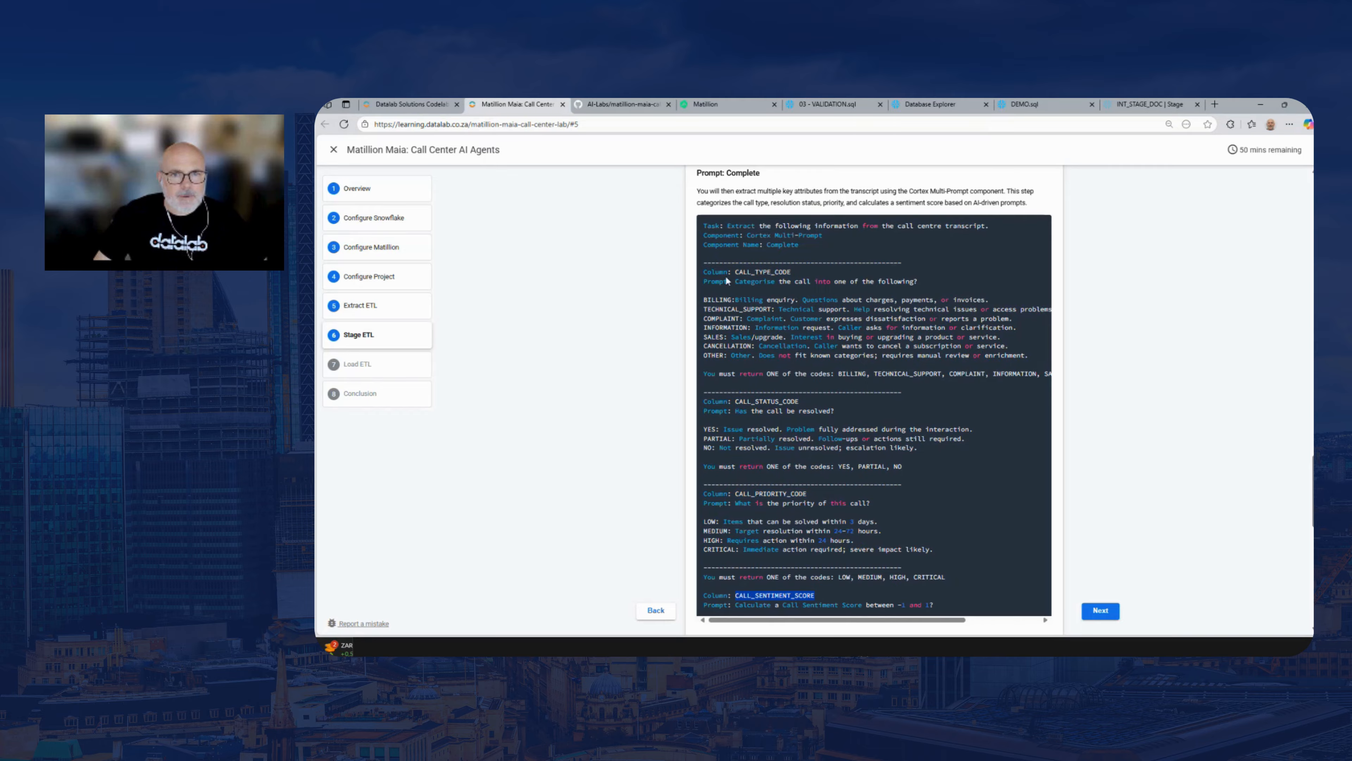
drag(738, 282, 912, 283)
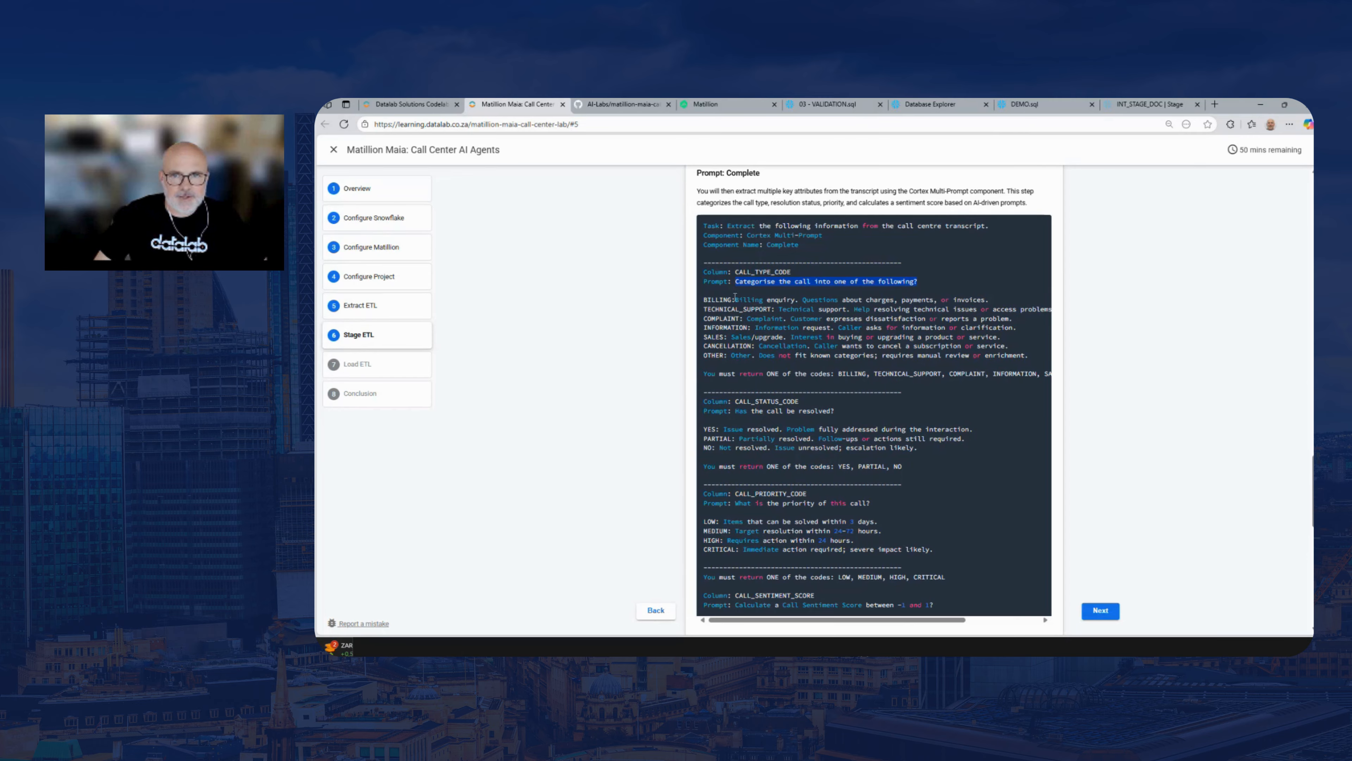
drag(735, 296, 958, 301)
drag(778, 309, 909, 314)
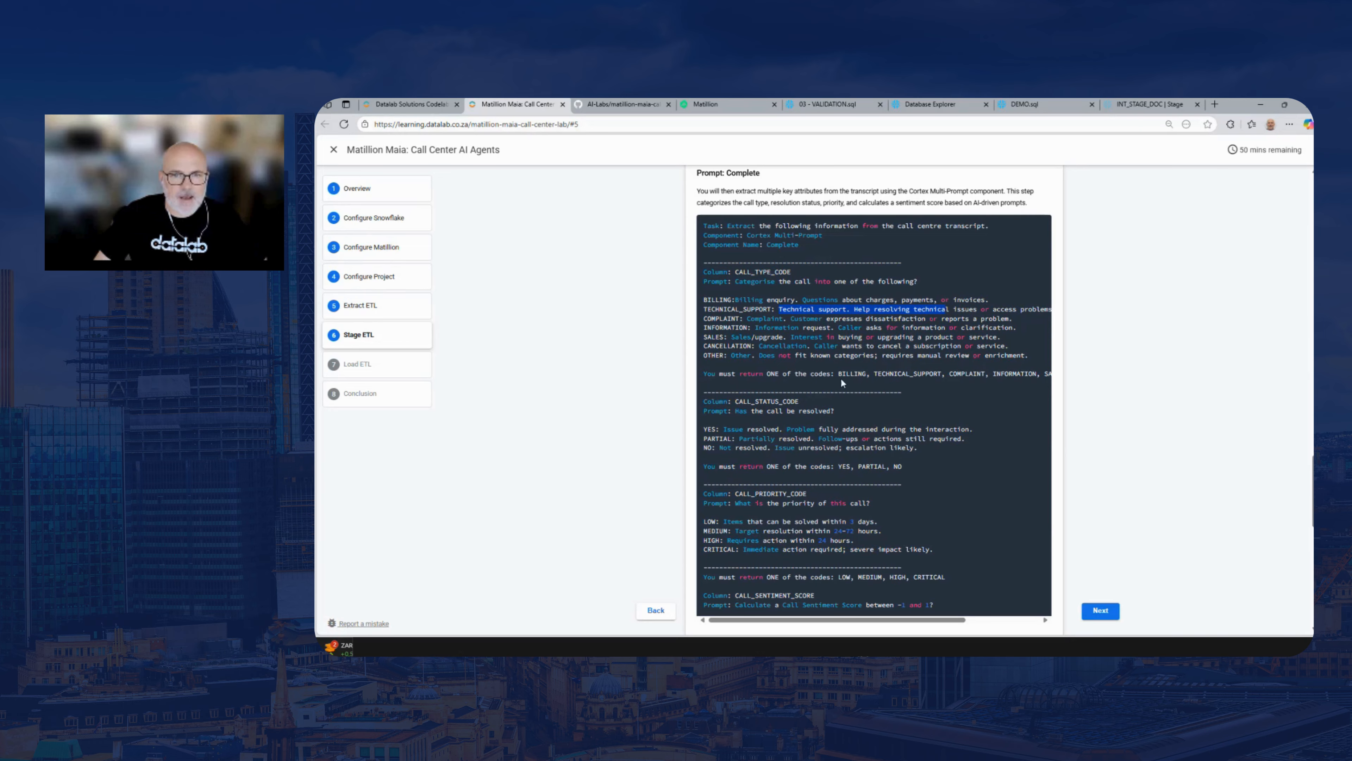
drag(834, 374, 746, 372)
drag(711, 374, 703, 373)
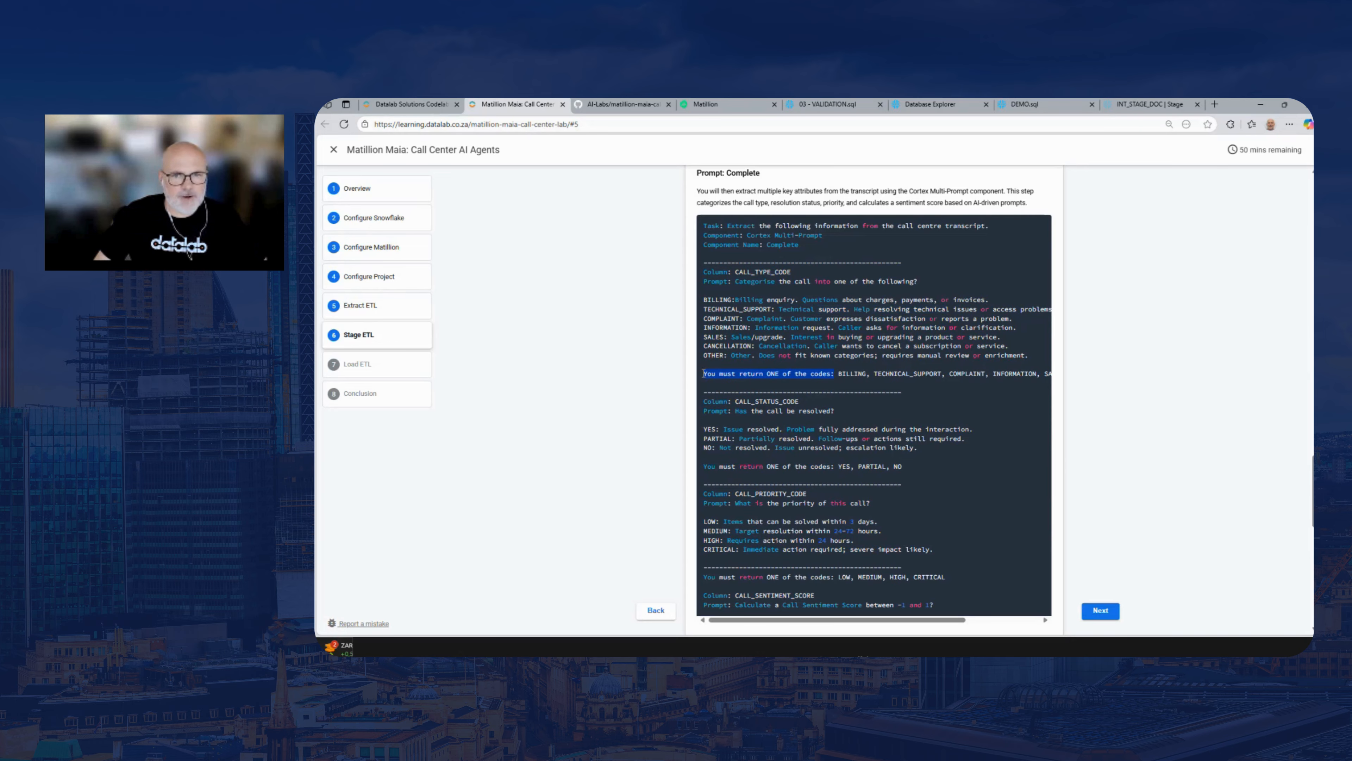
click(752, 425)
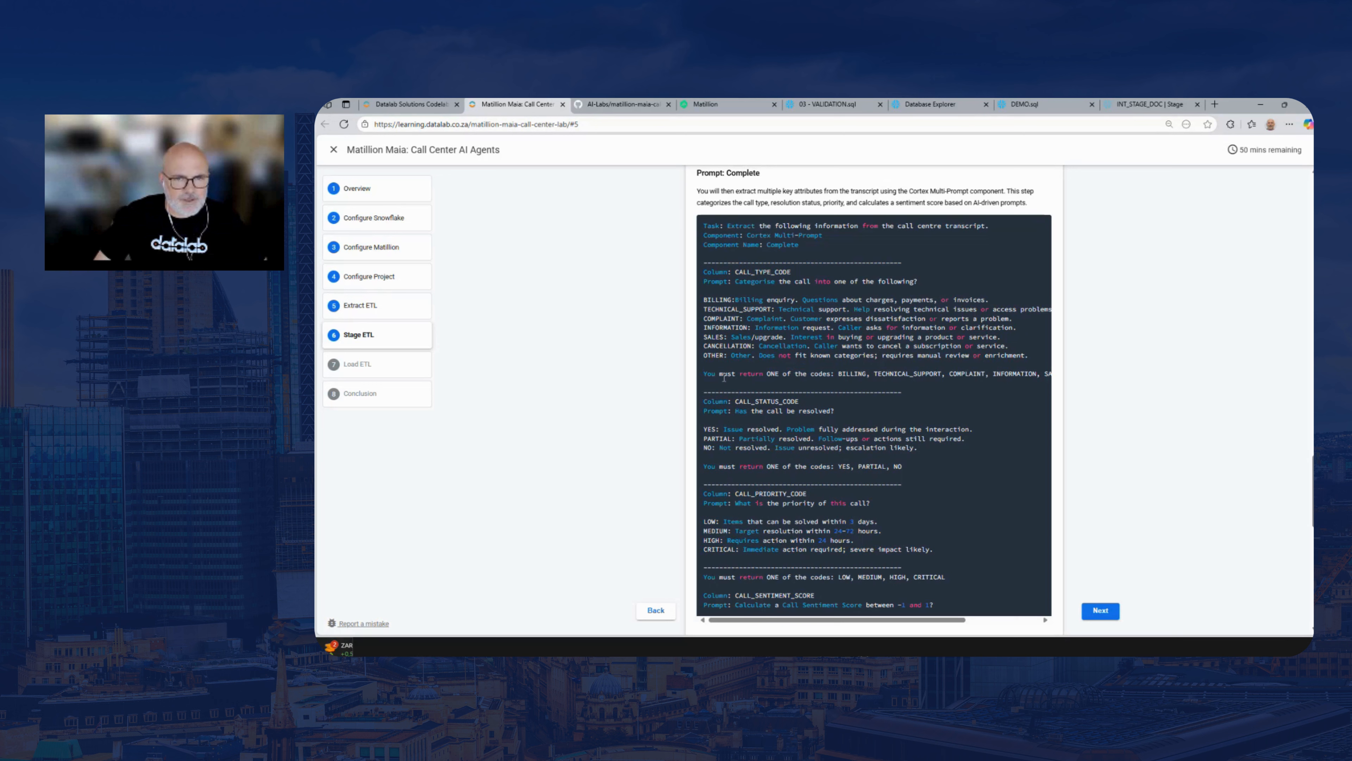
Examine the CALL_STATUS_CODE, CALL_PRIORITY_CODE and CALL_SENTIMENT_SCORE prompts in the lab guide, and return to Matillion to check Maia's progress
drag(736, 401, 798, 402)
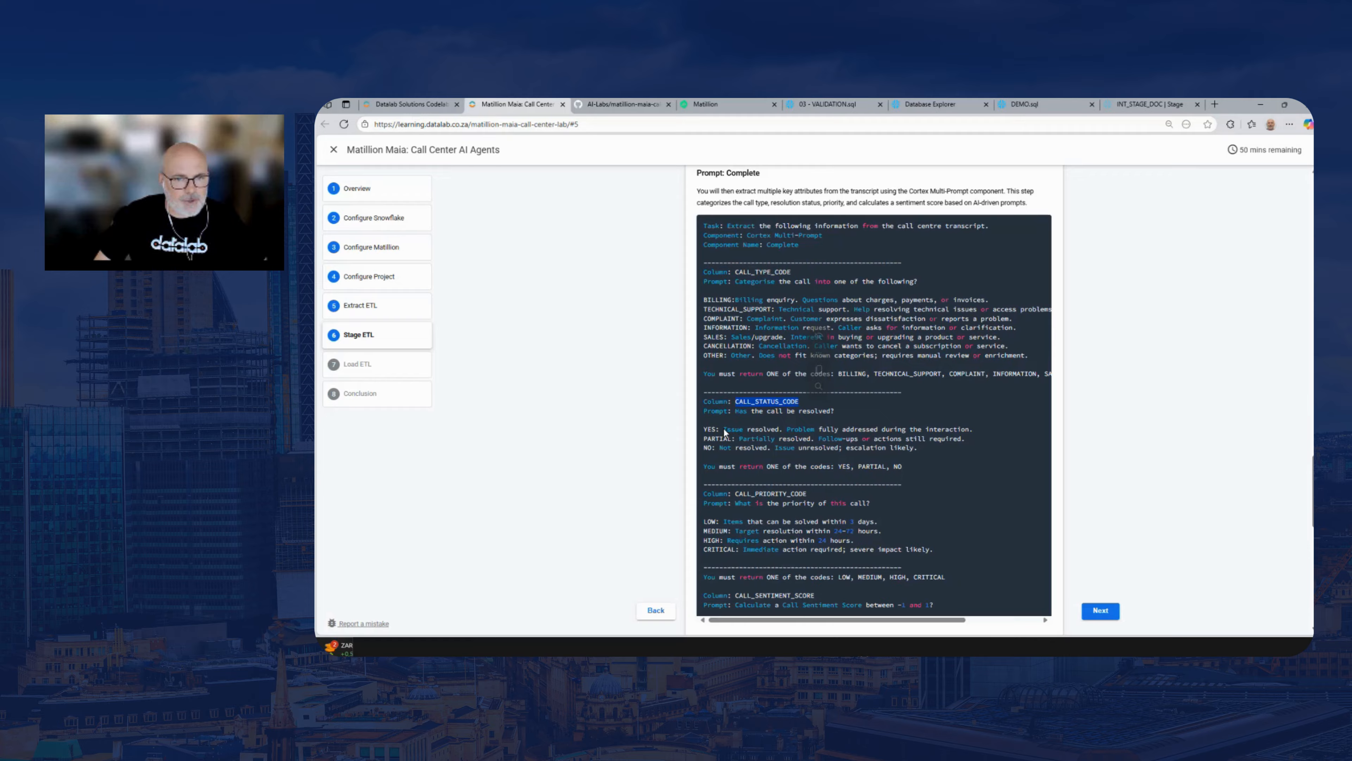
drag(724, 429, 961, 429)
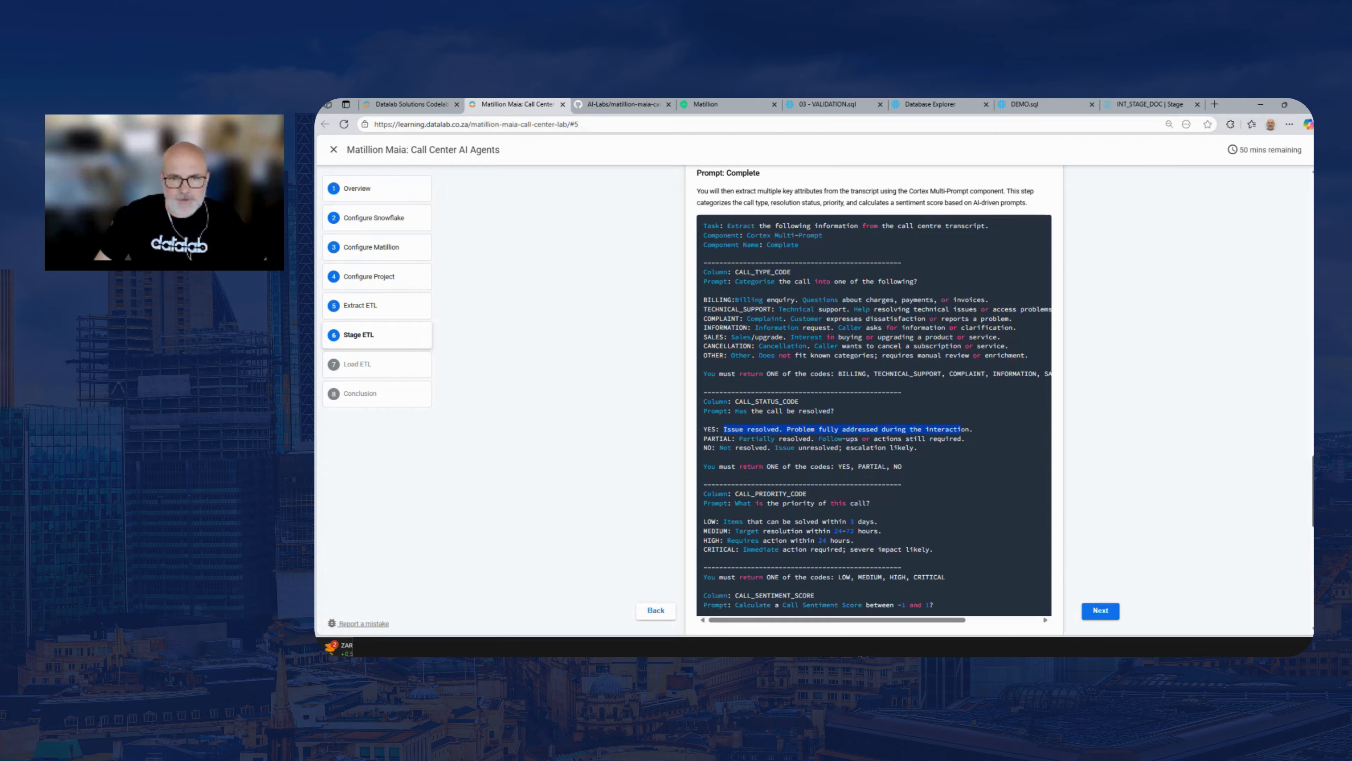
scroll(724, 425, down, 2)
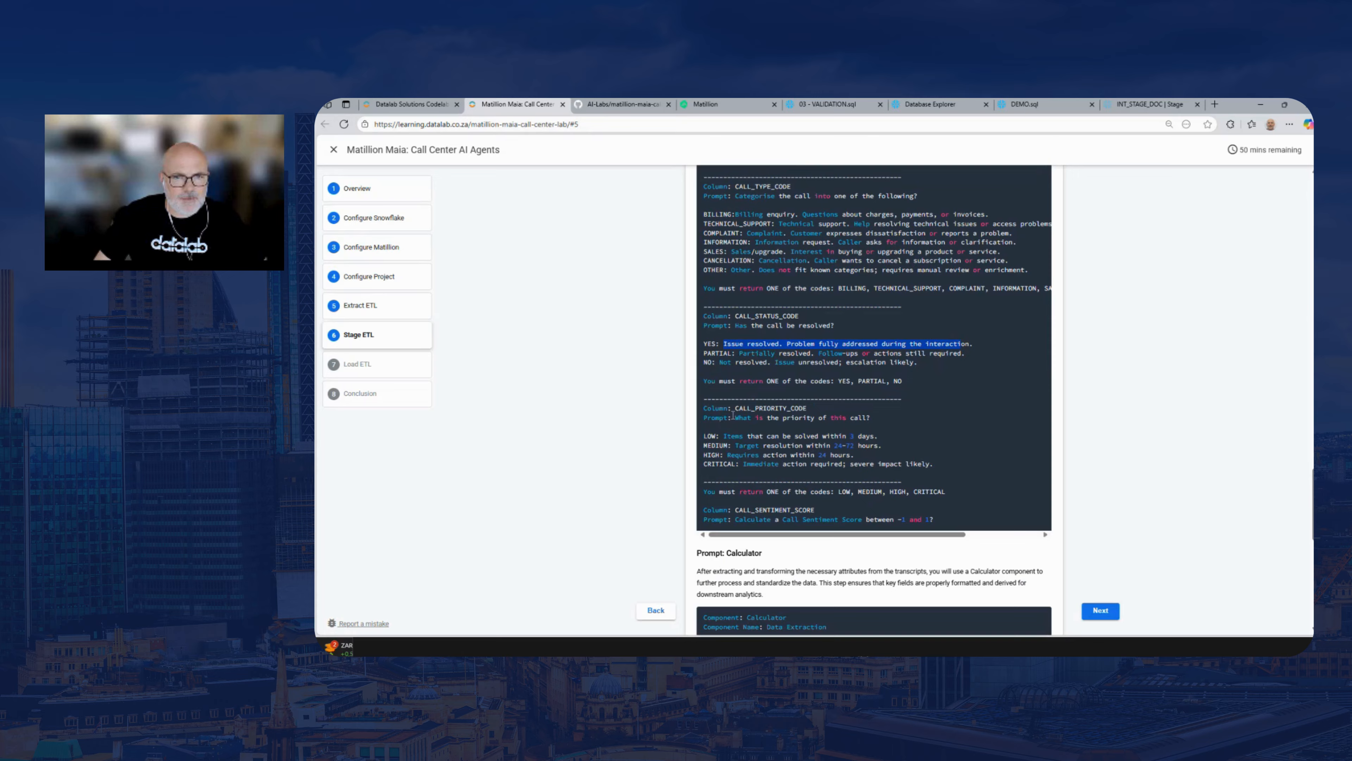
drag(733, 410, 808, 408)
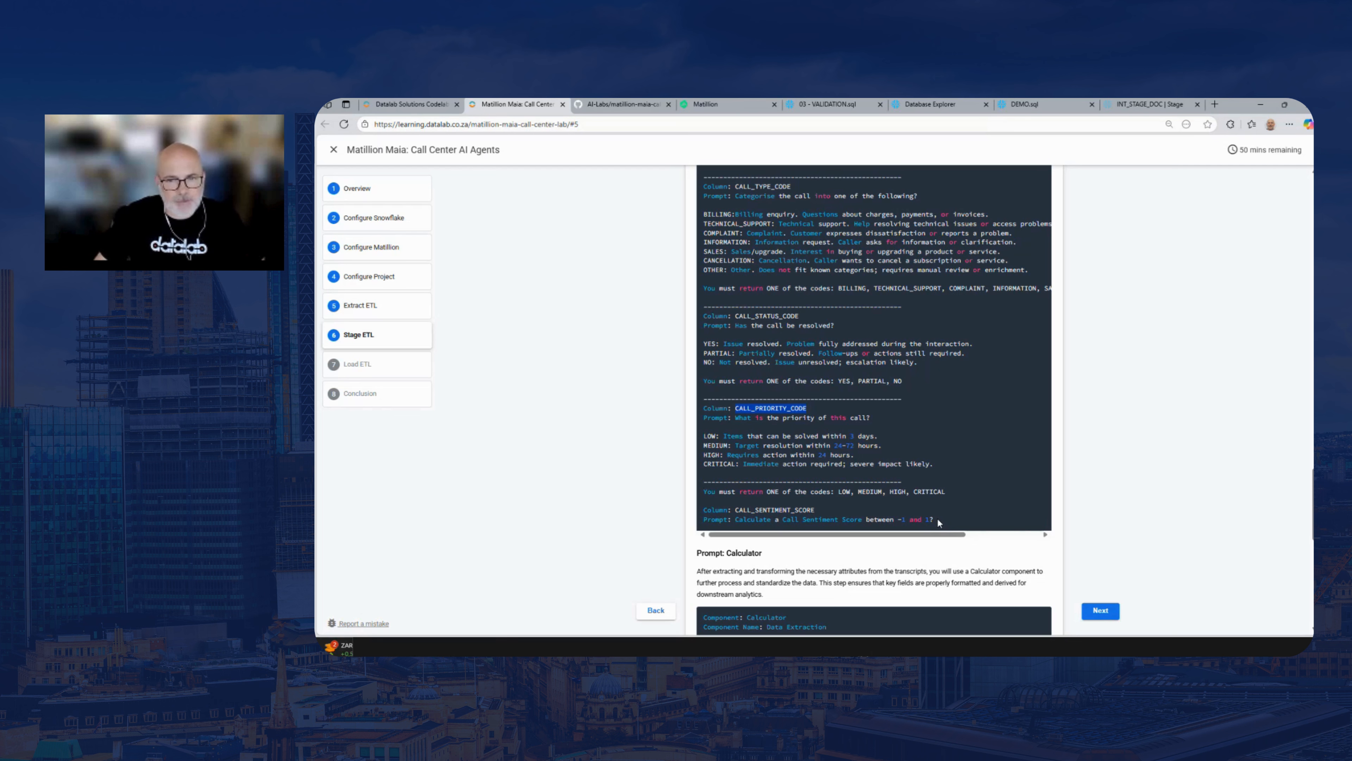
scroll(937, 520, down, 2)
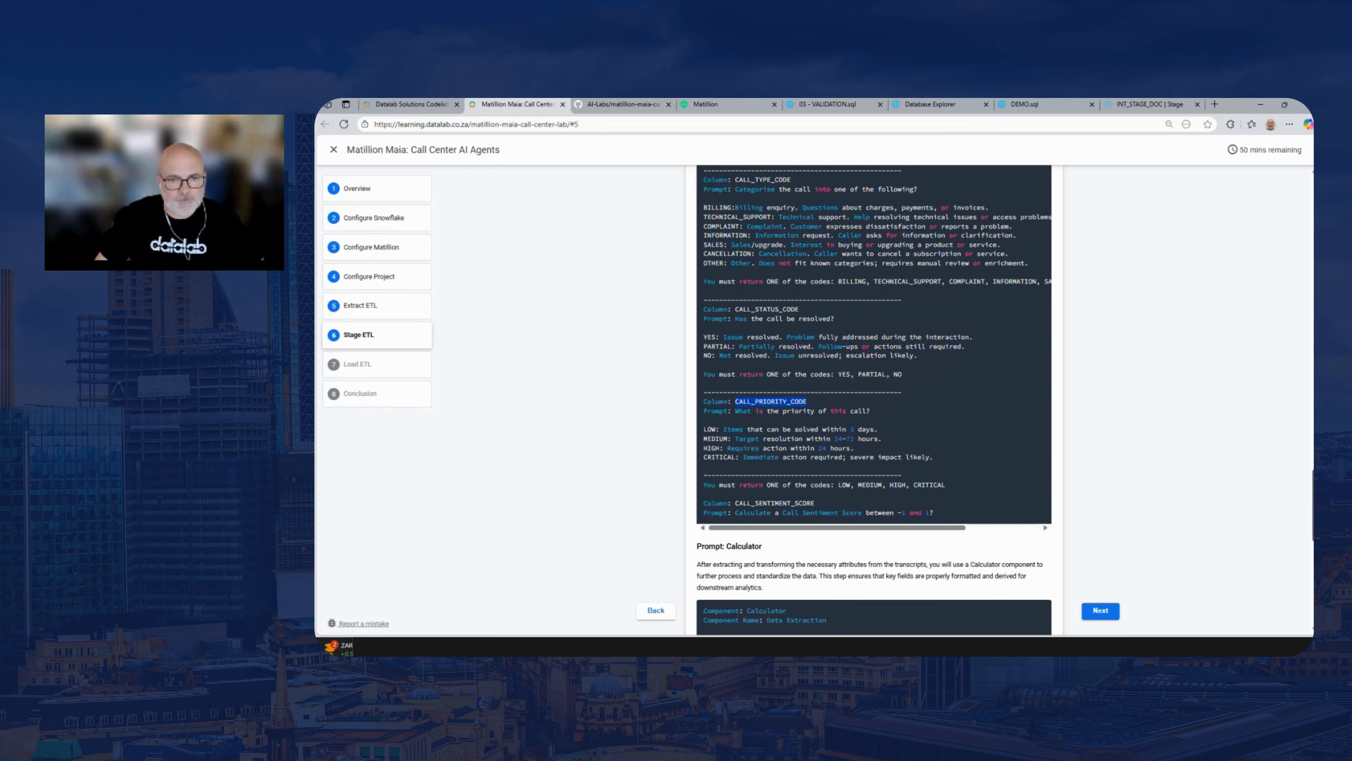
scroll(873, 373, up, 4)
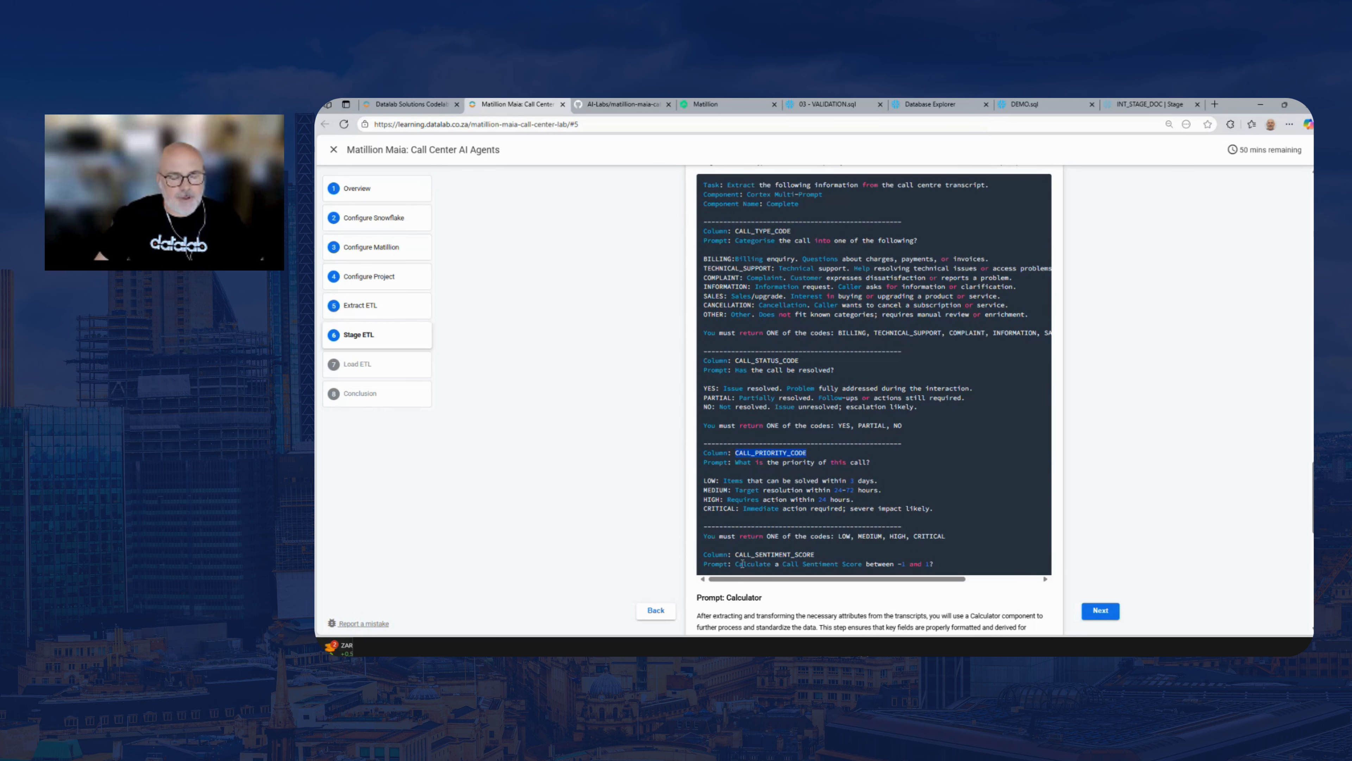
drag(736, 563, 914, 562)
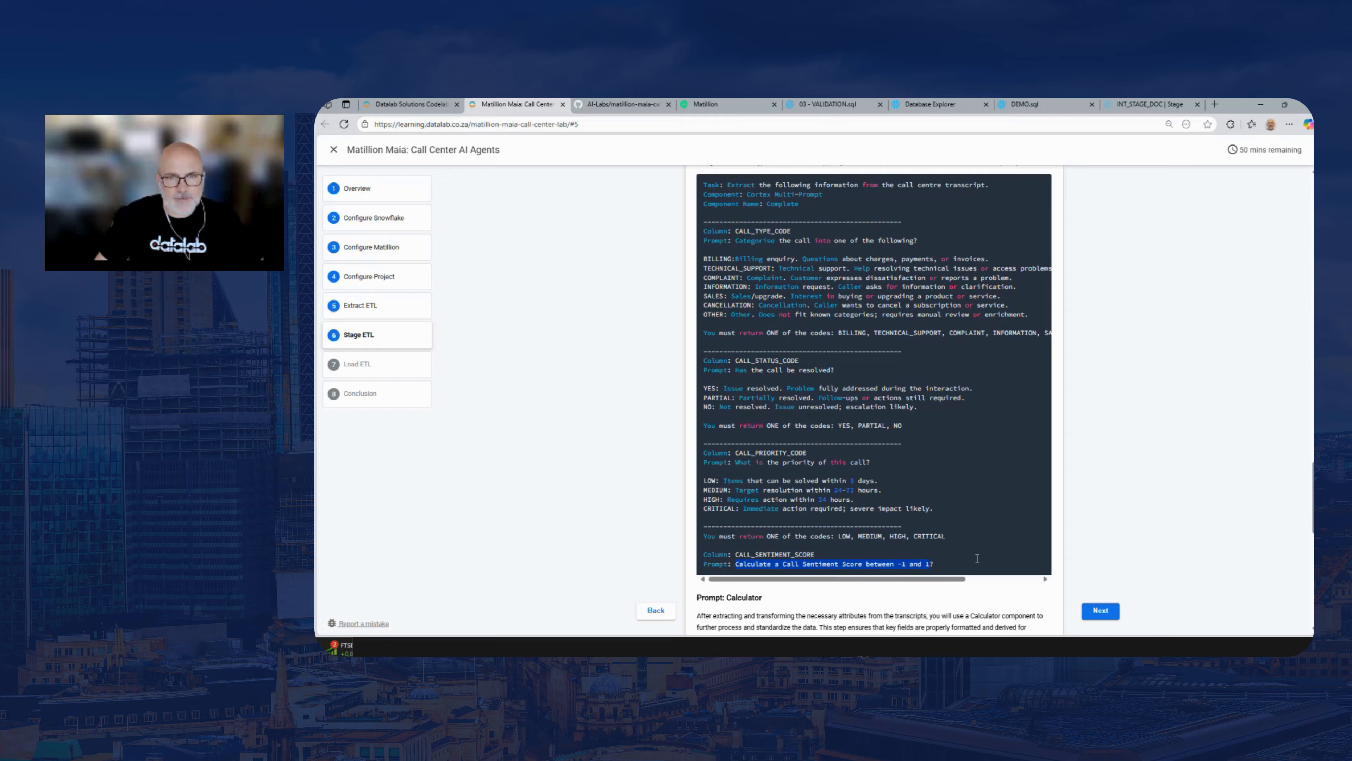
click(947, 483)
scroll(873, 400, up, 3)
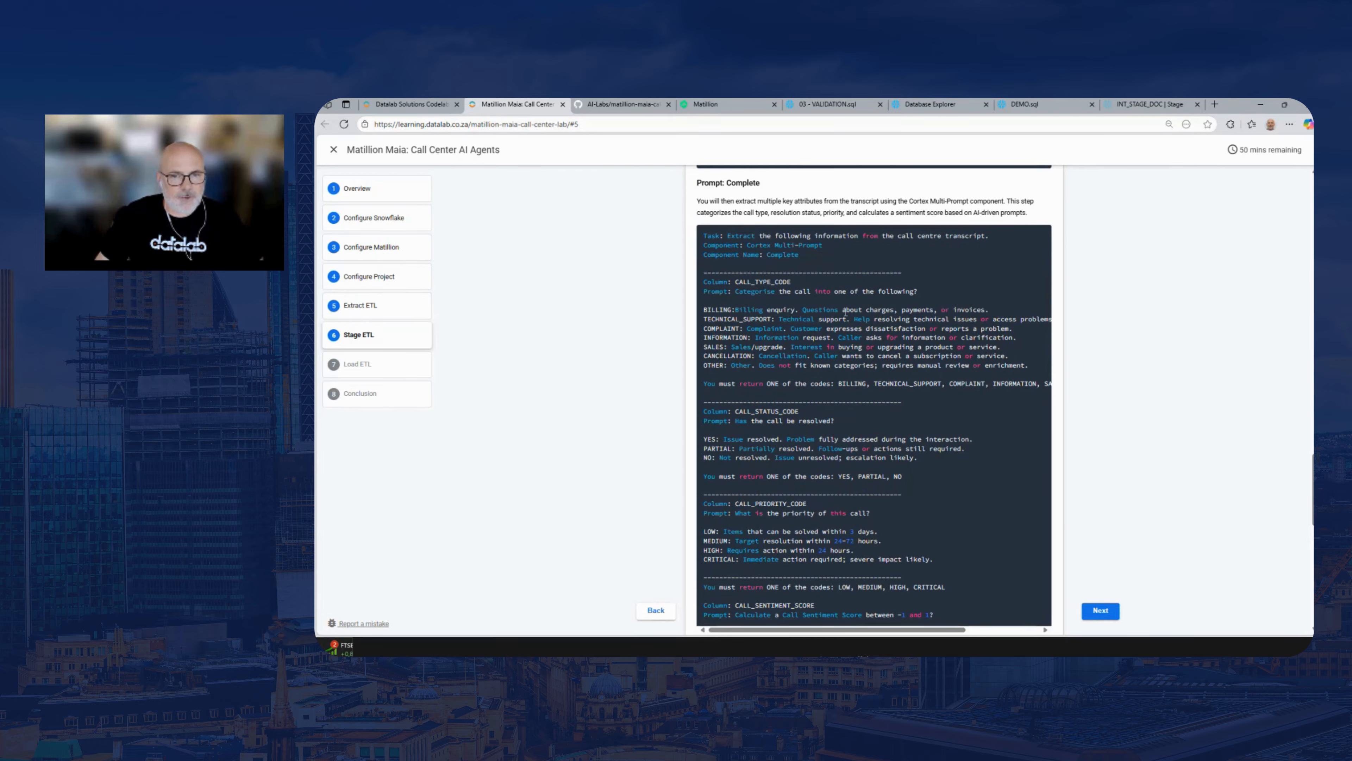
click(708, 105)
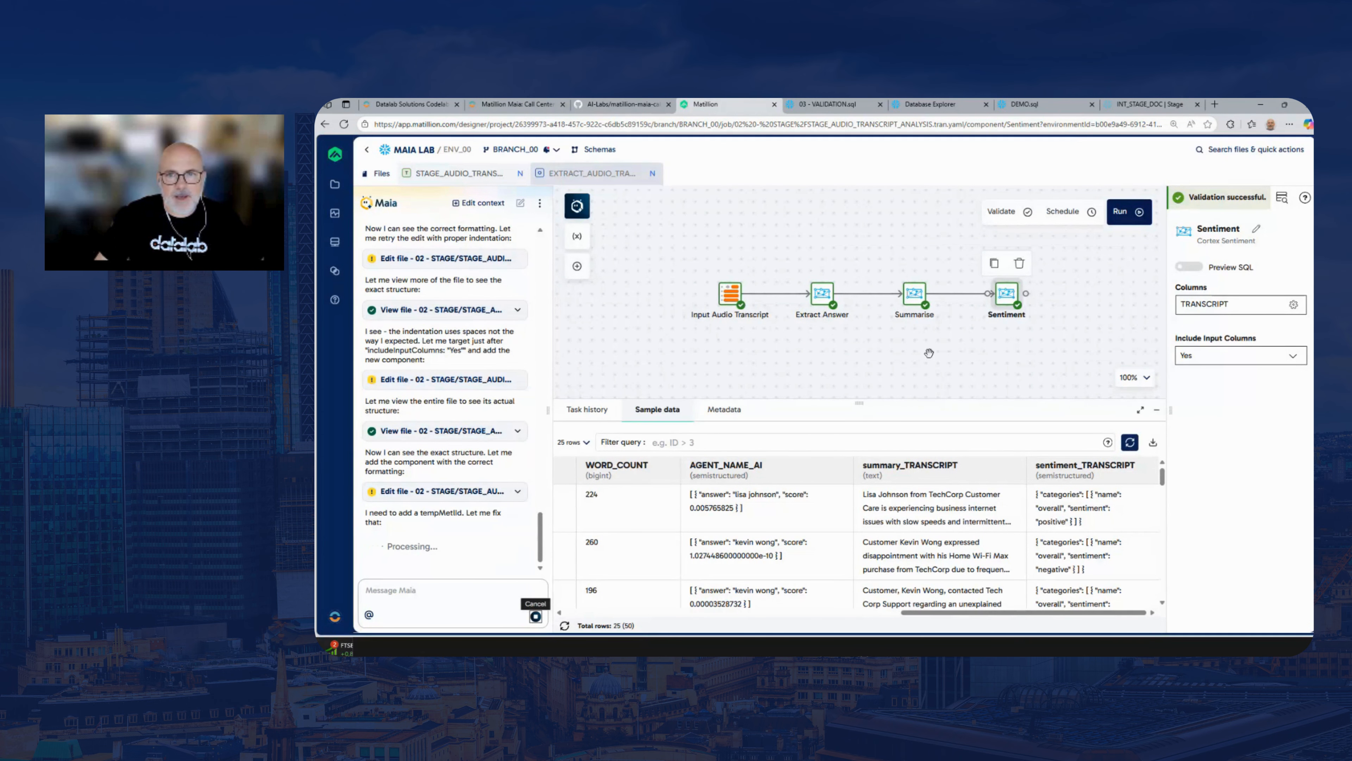
Open the Complete component's properties, widen them, and look through the available Cortex models without changing the selection
drag(929, 353, 821, 351)
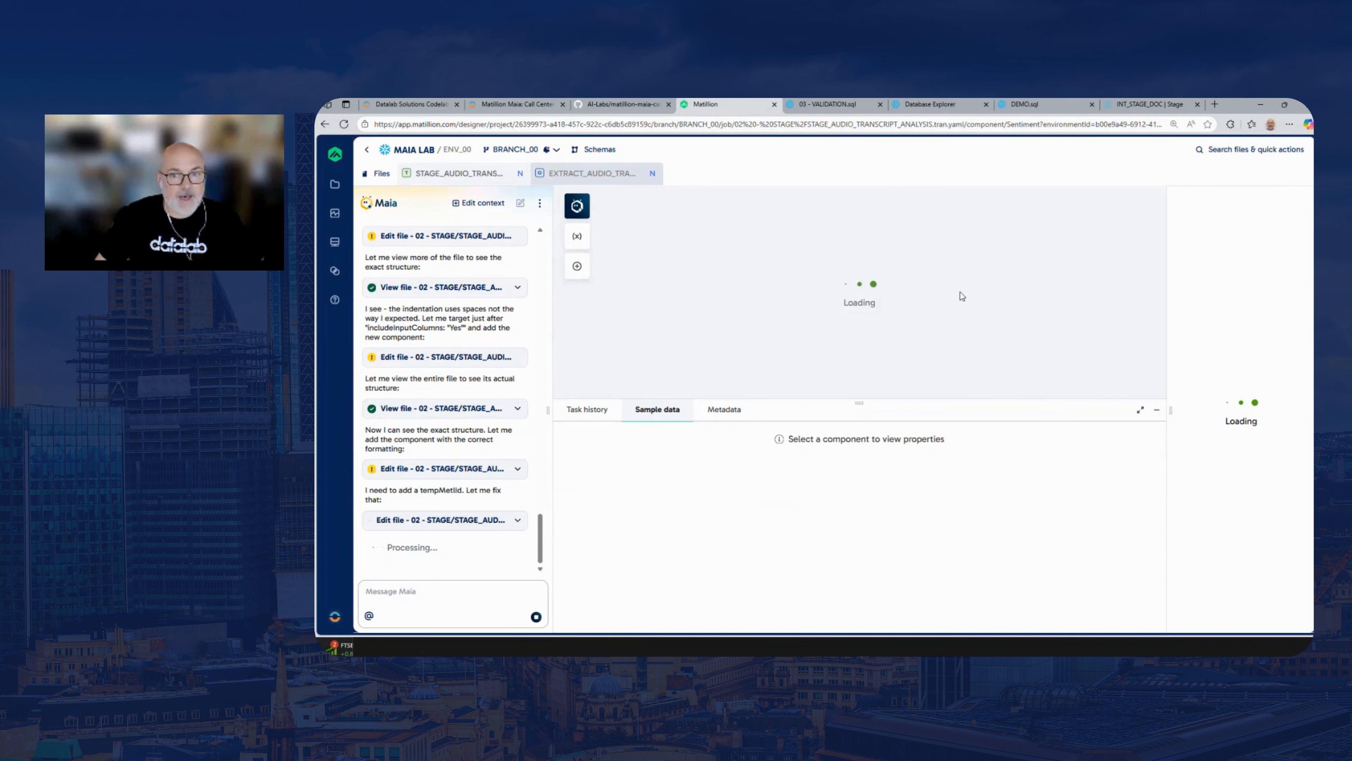
click(994, 297)
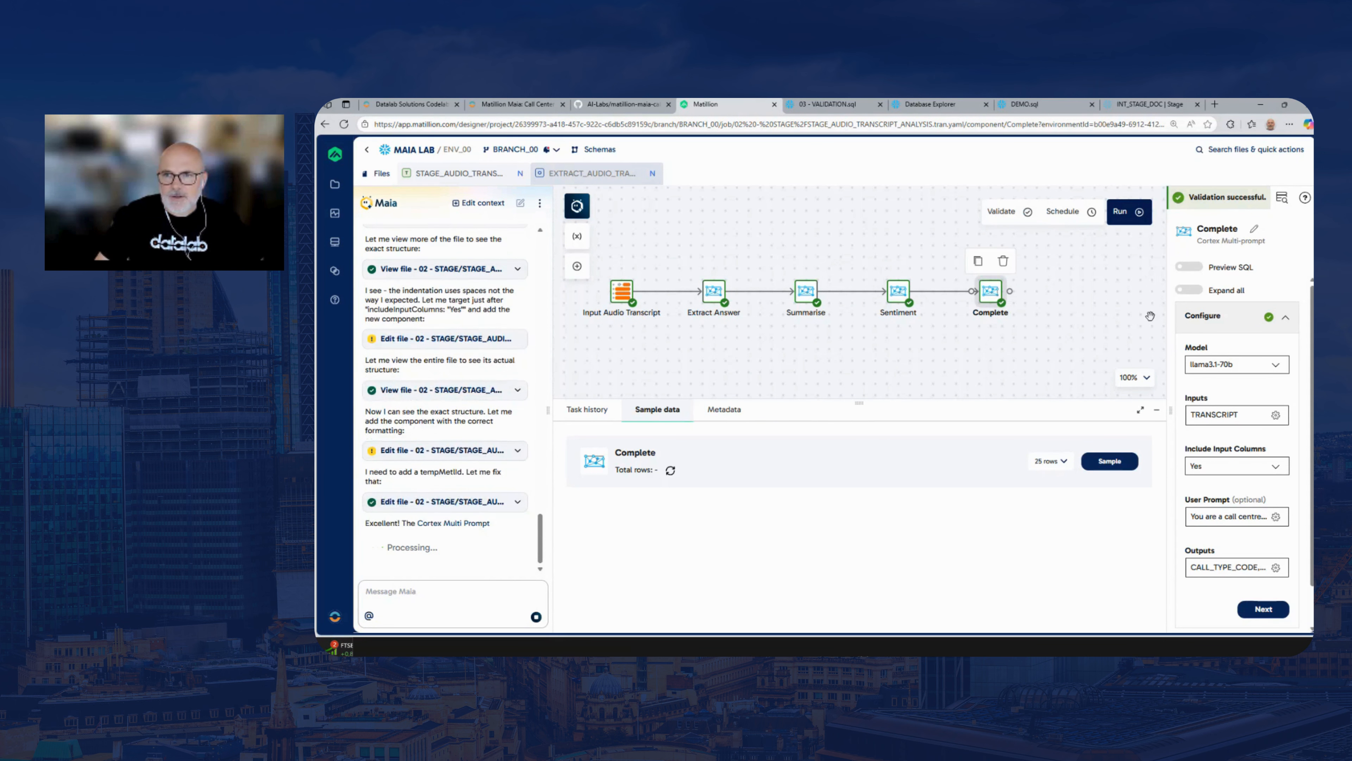
drag(1152, 312, 1033, 303)
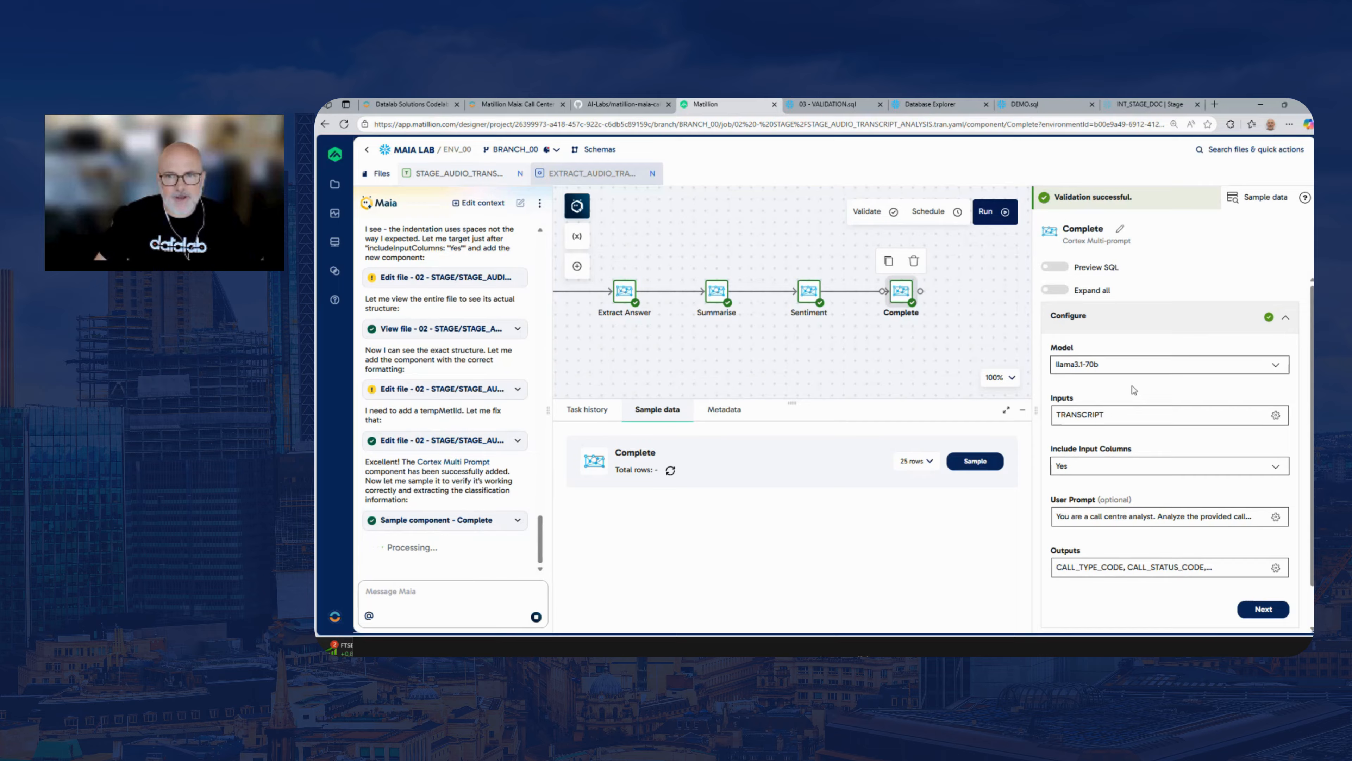
drag(1032, 329, 1000, 329)
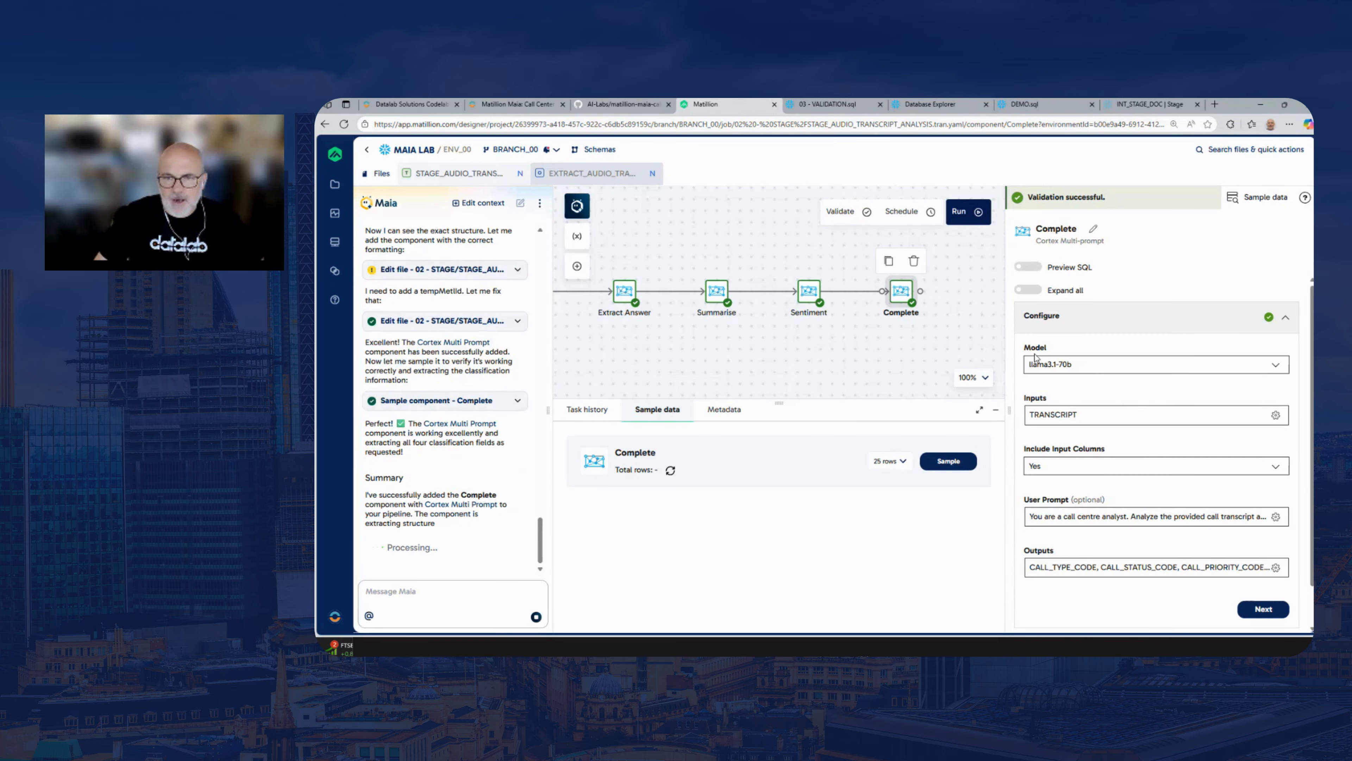
click(1275, 366)
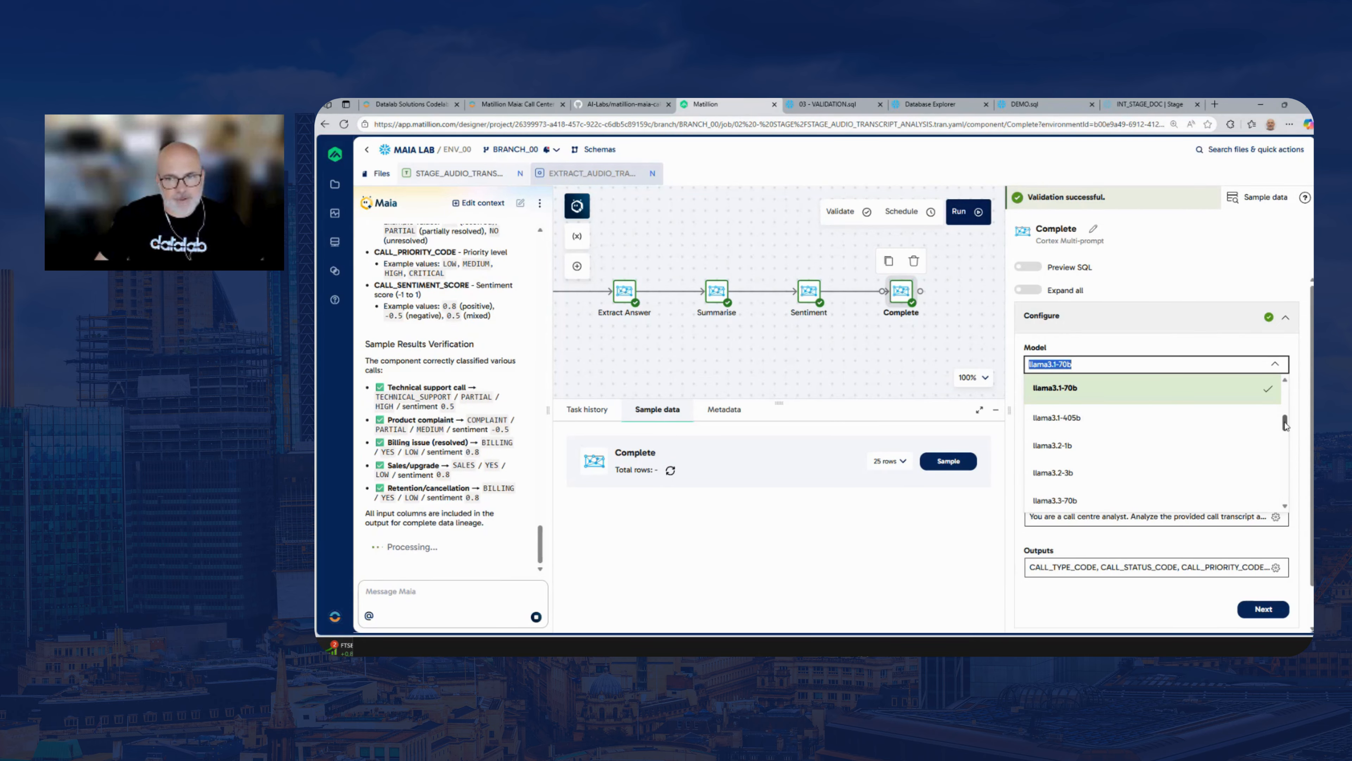
drag(1285, 425, 1282, 395)
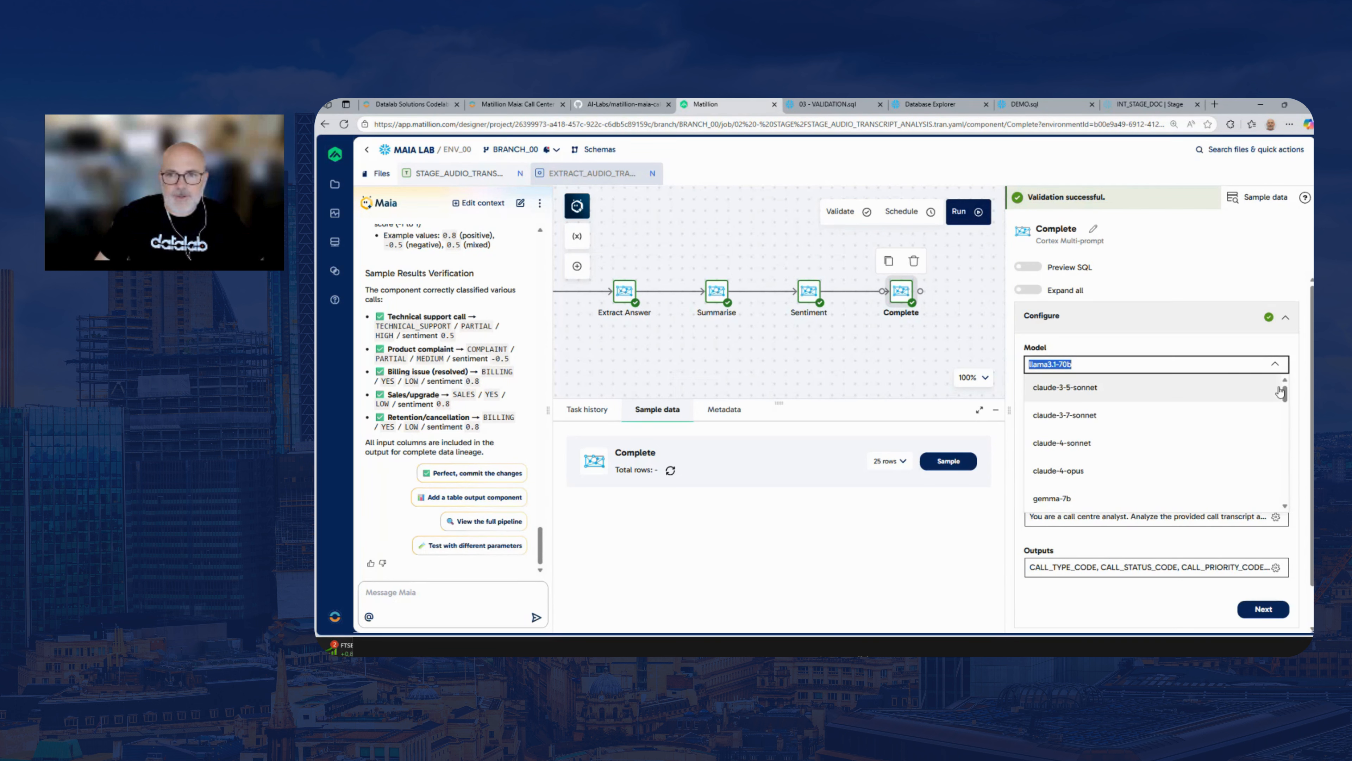
click(1297, 350)
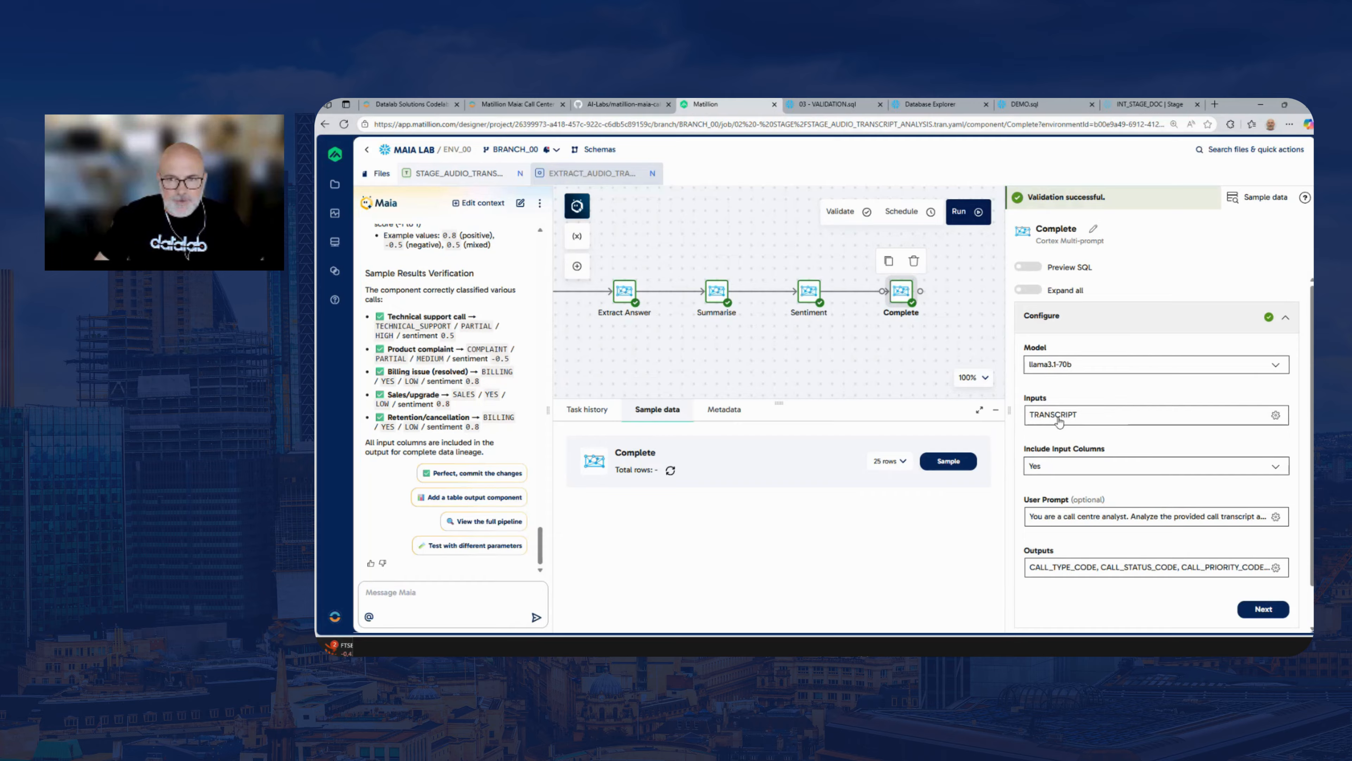
Check Complete's user prompt and the prompts defined for its four output columns, leaving both settings as they are
click(1082, 518)
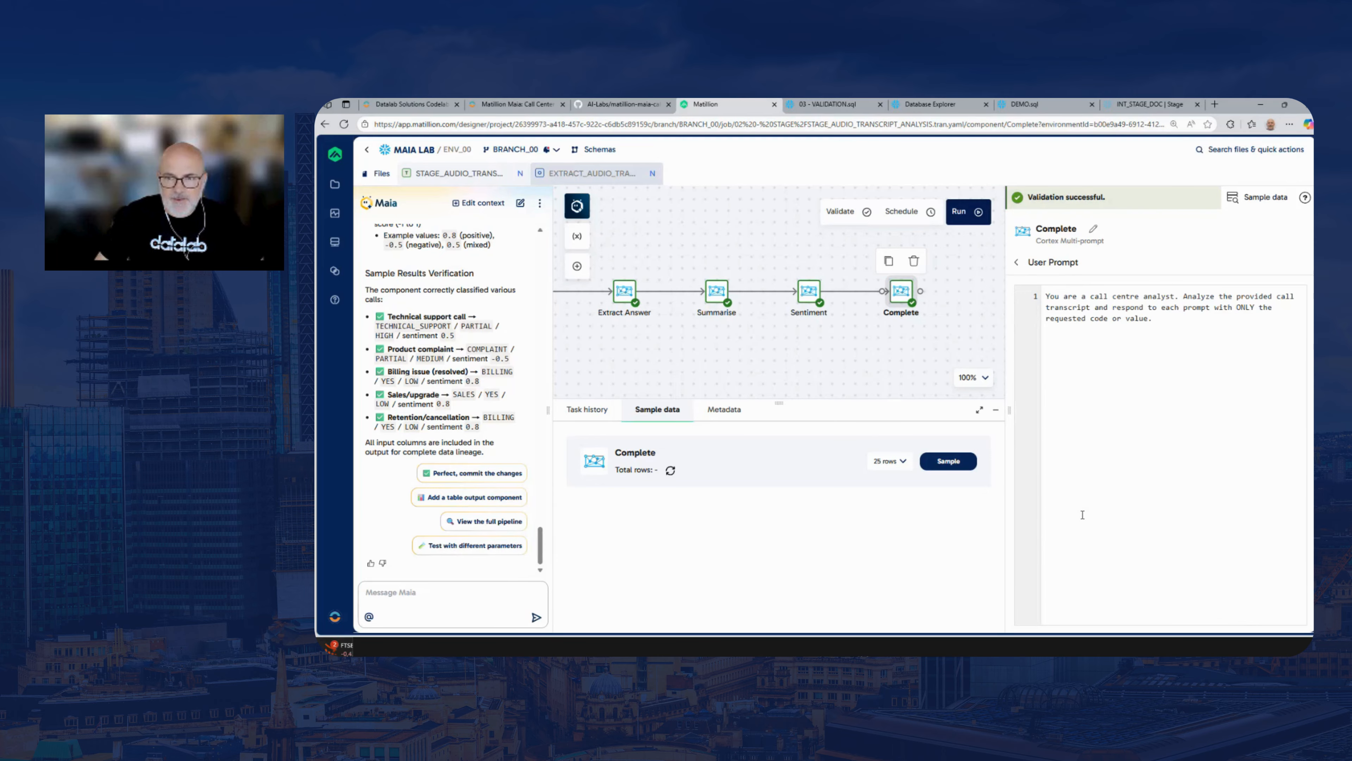
click(1017, 262)
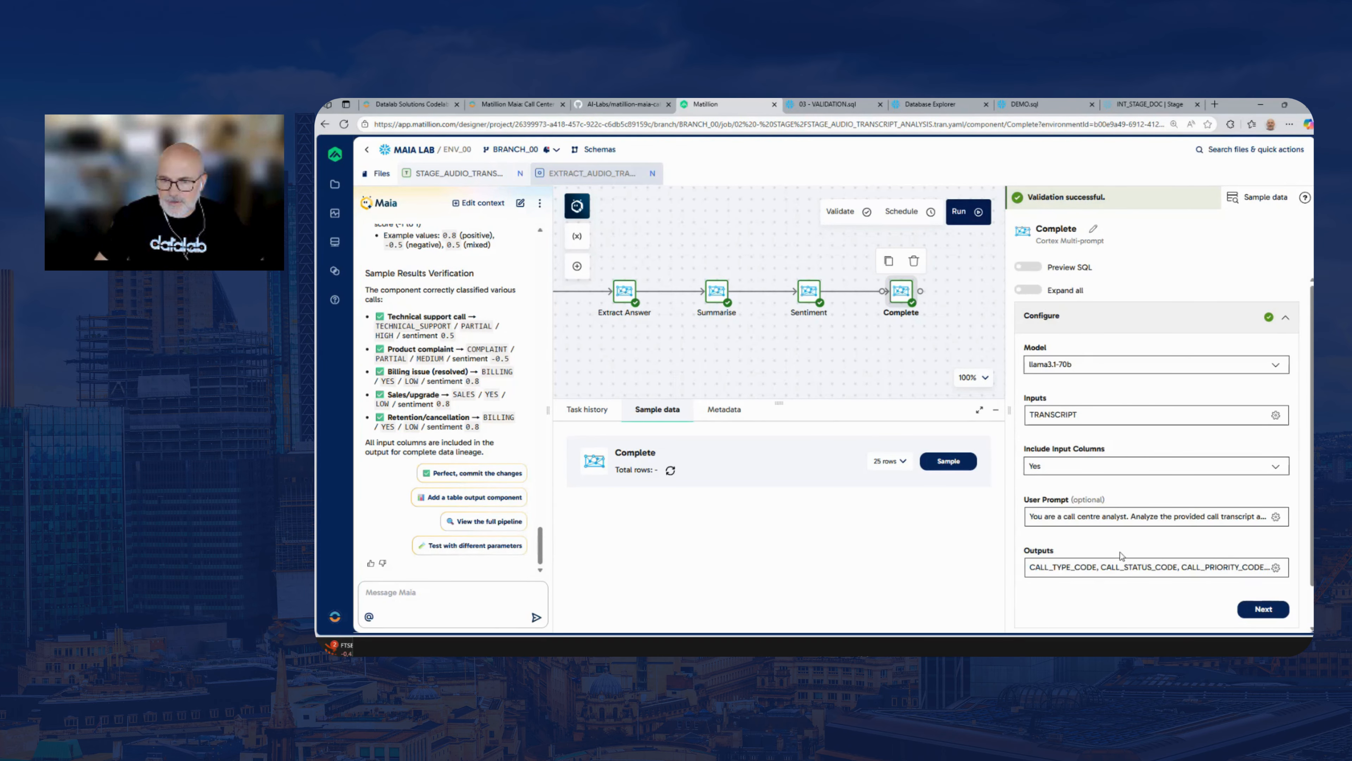
click(1122, 566)
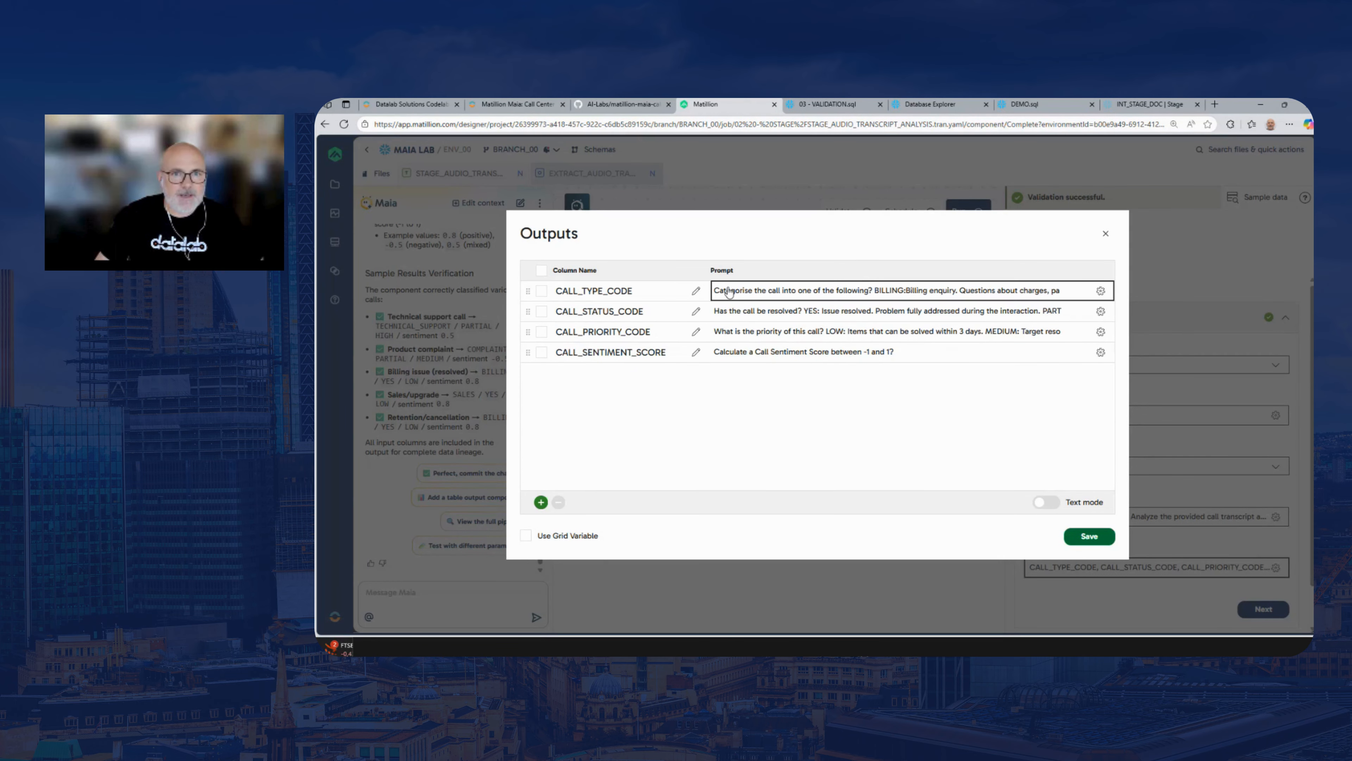
click(660, 288)
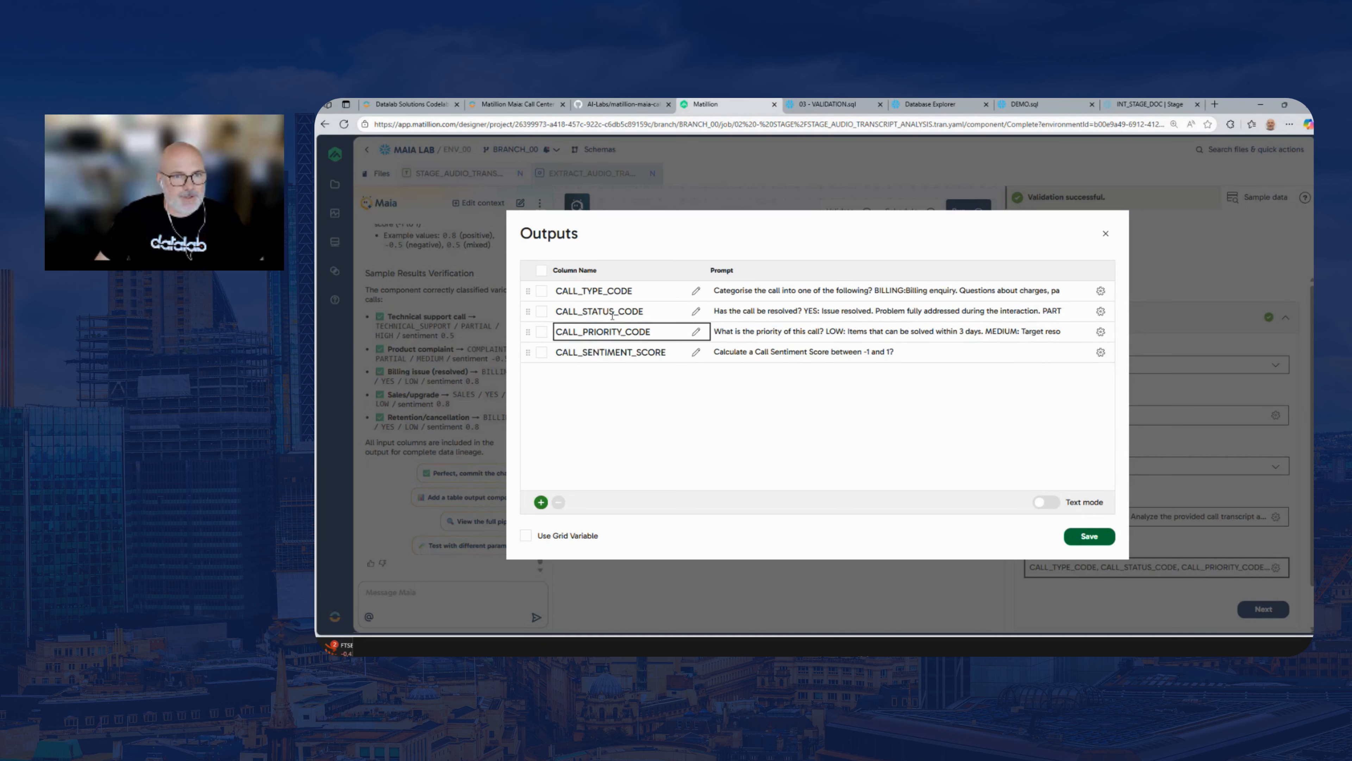
click(1105, 234)
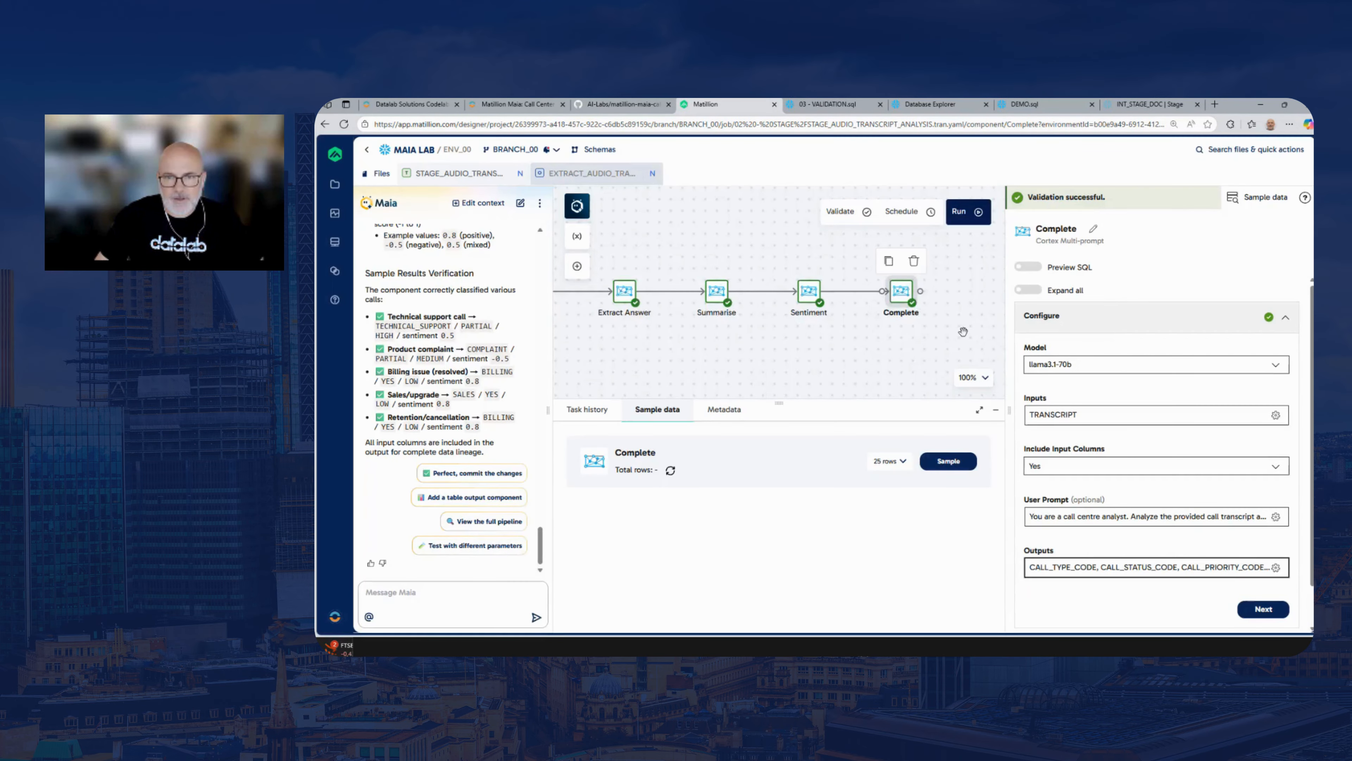
Sample the Complete component and review the CALL_TYPE_CODE, CALL_STATUS_CODE, CALL_PRIORITY_CODE, CALL_SENTIMENT_SCORE and JSON_DATA columns
click(954, 455)
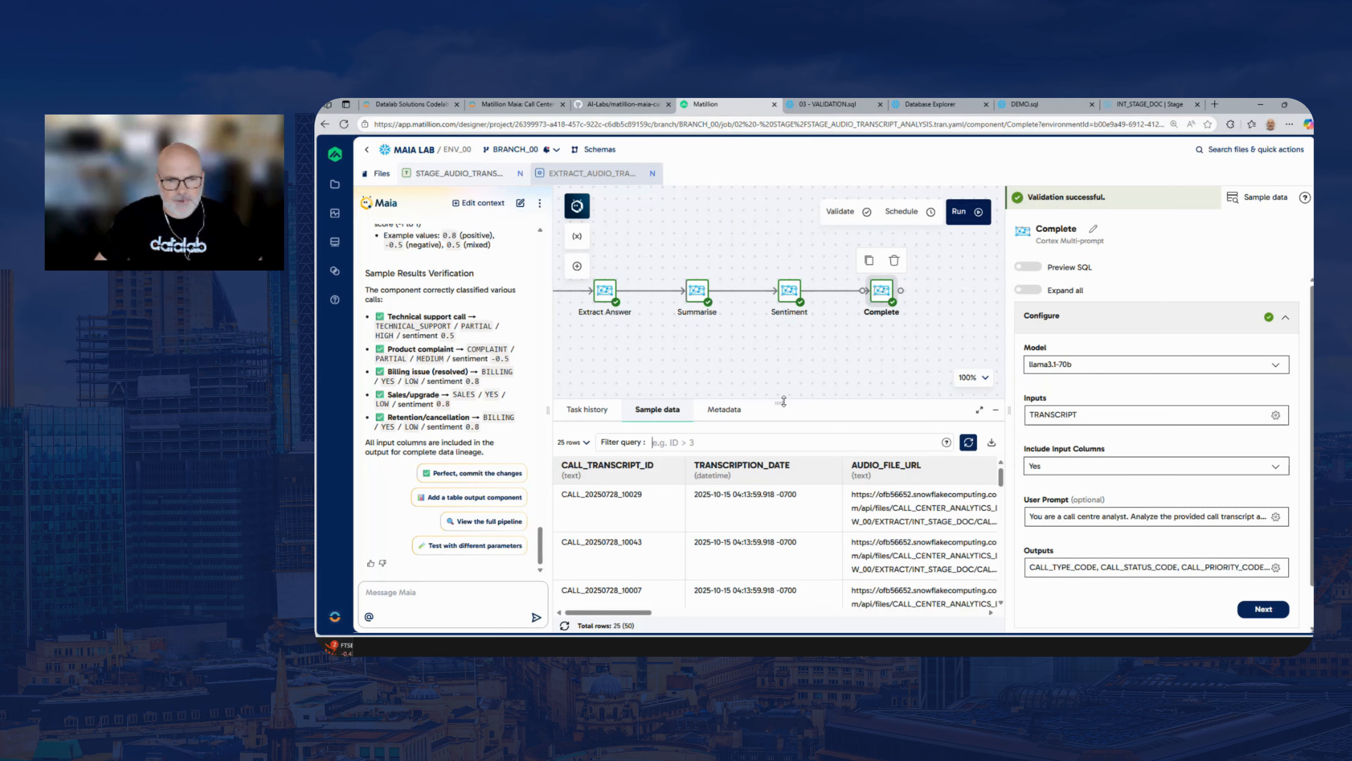
drag(641, 613, 926, 622)
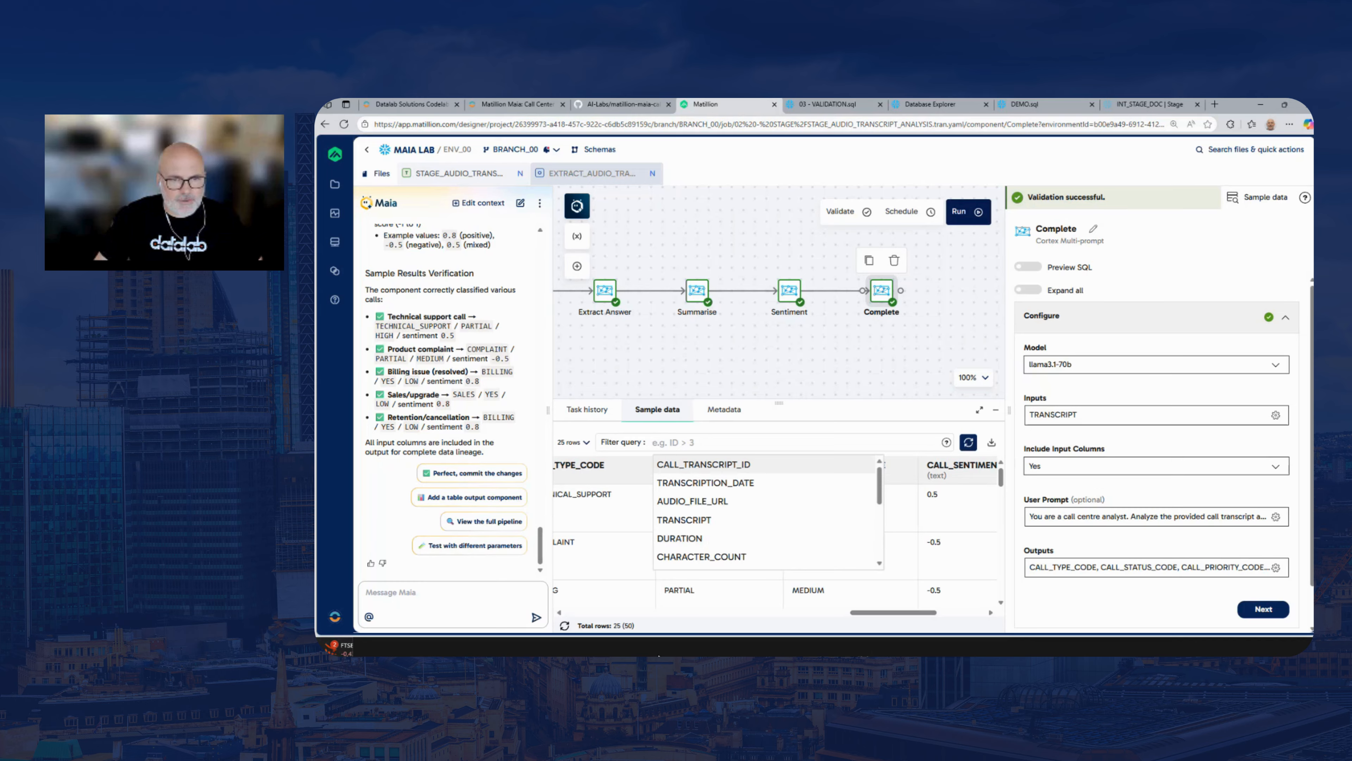
key(Escape)
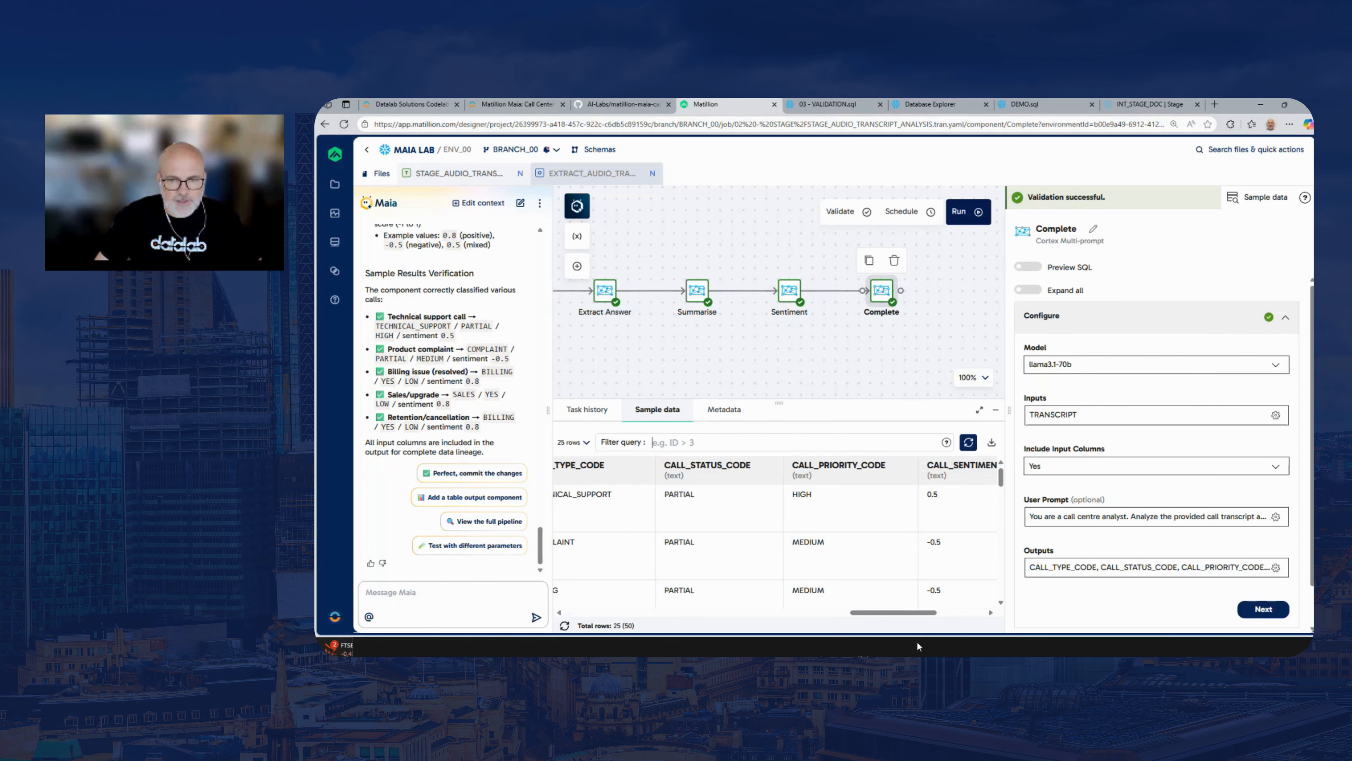
drag(910, 612, 840, 616)
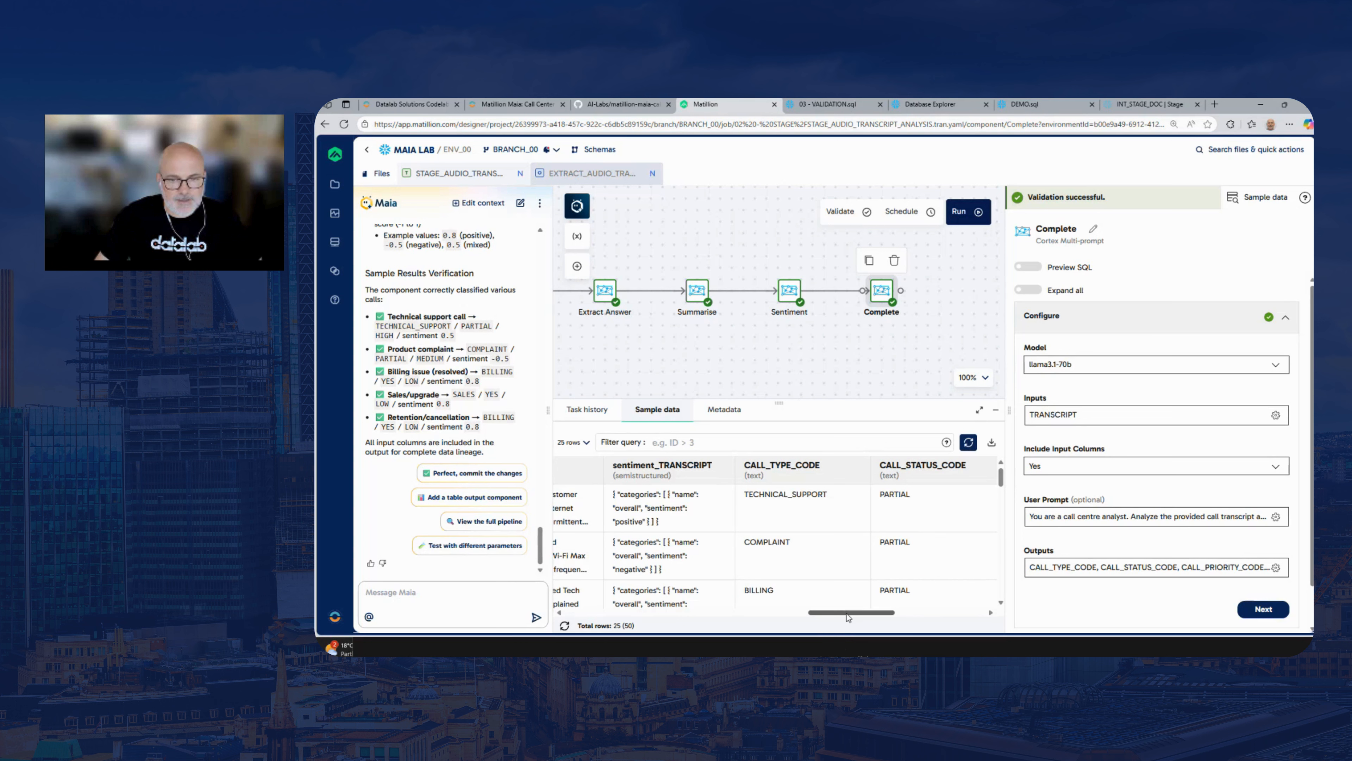
drag(847, 616, 943, 618)
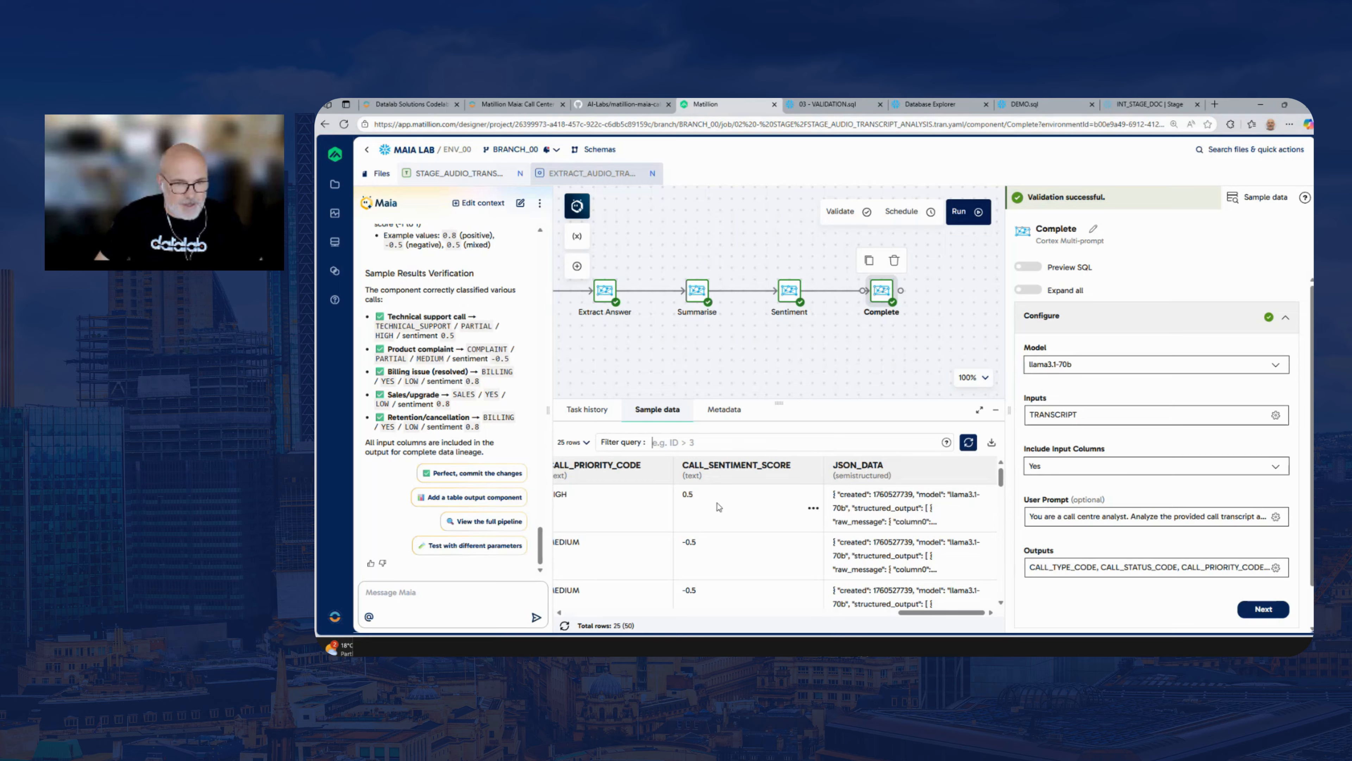
mouse_move(927, 616)
mouse_down()
mouse_move(871, 614)
mouse_move(927, 615)
mouse_up()
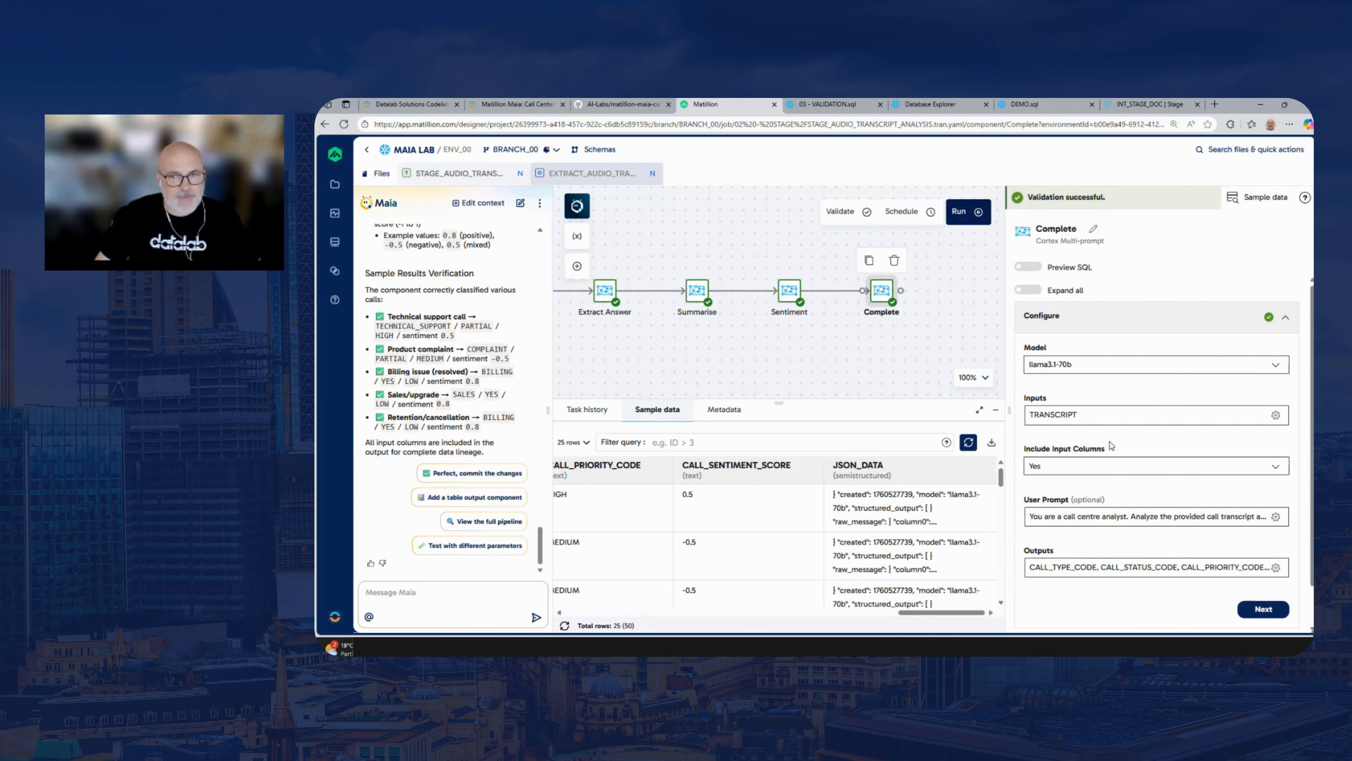
Preview Complete's generated SQL and examine the JSON_DATA column extractions and the prompt text passed to SNOWFLAKE.CORTEX.TRY_COMPLETE
click(1032, 268)
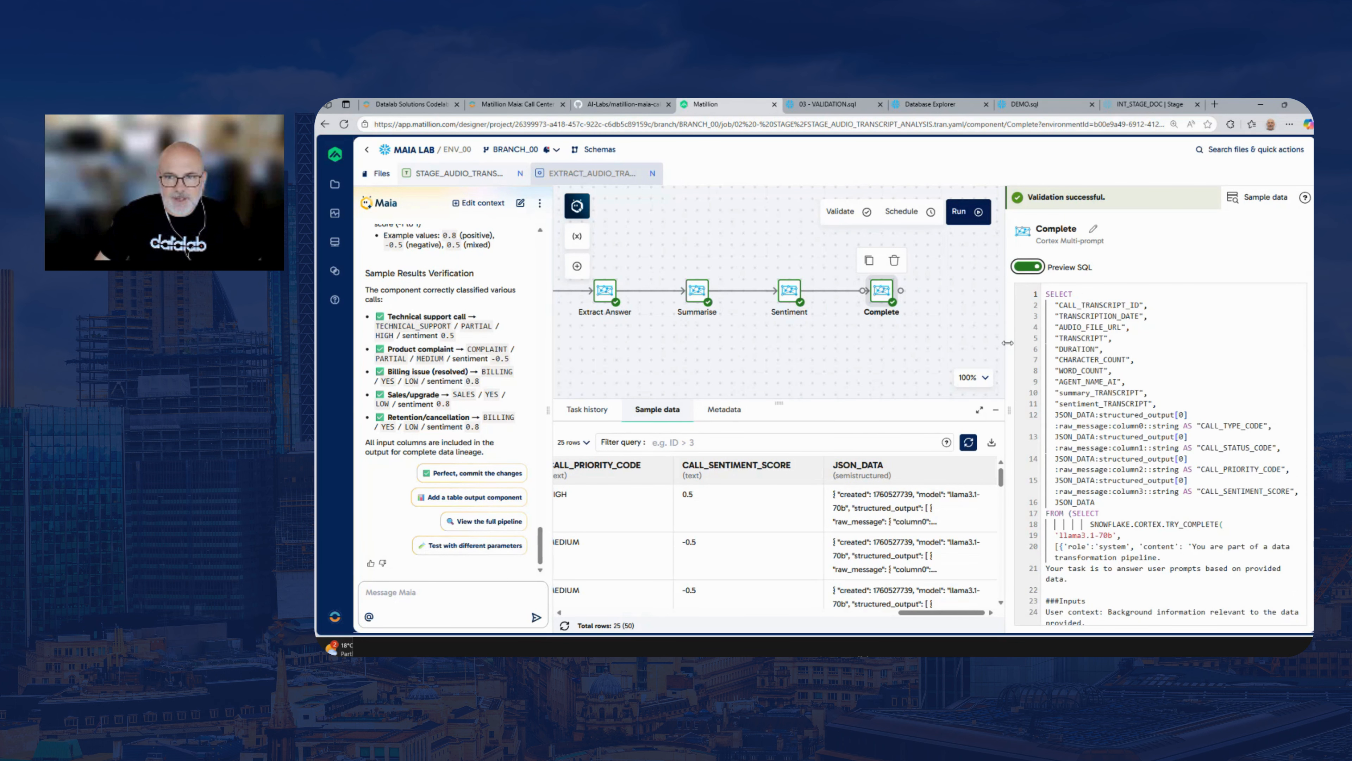
drag(1007, 342, 745, 350)
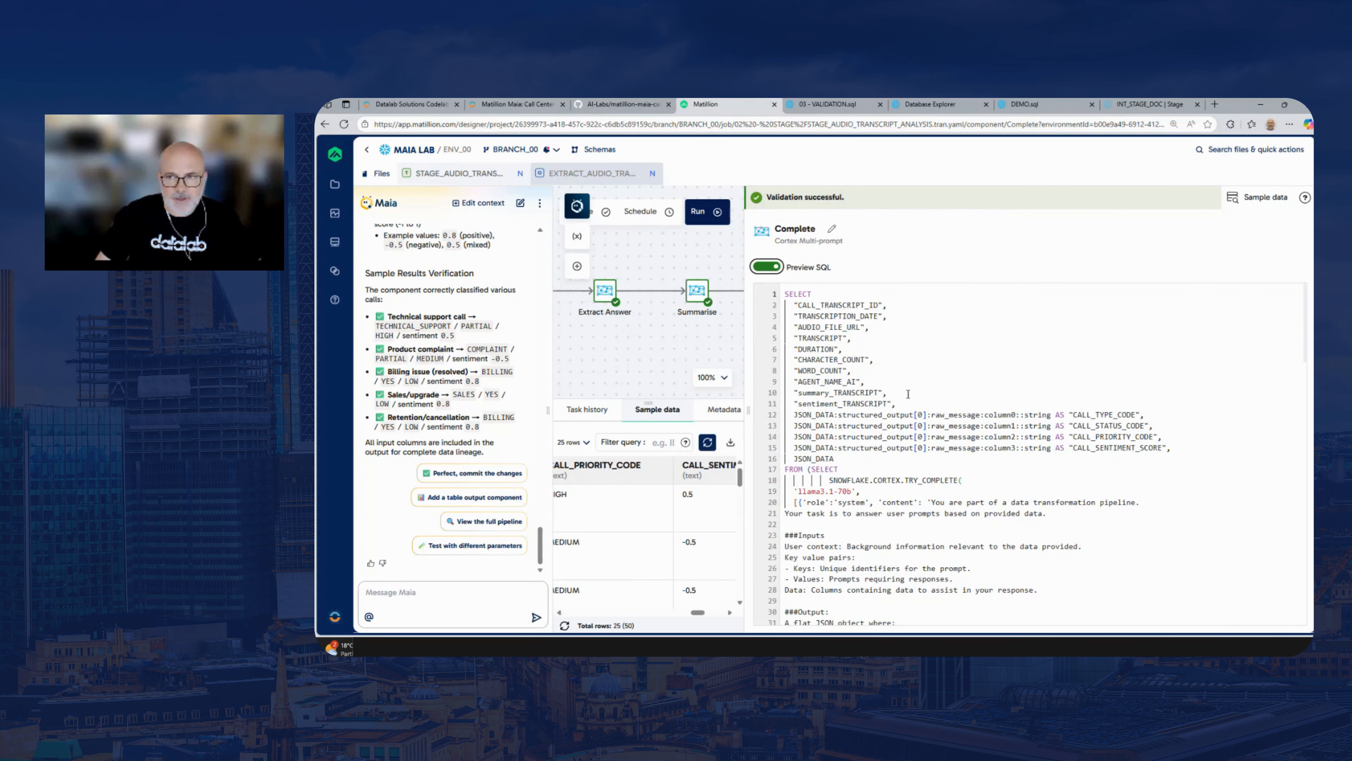
scroll(859, 416, down, 1)
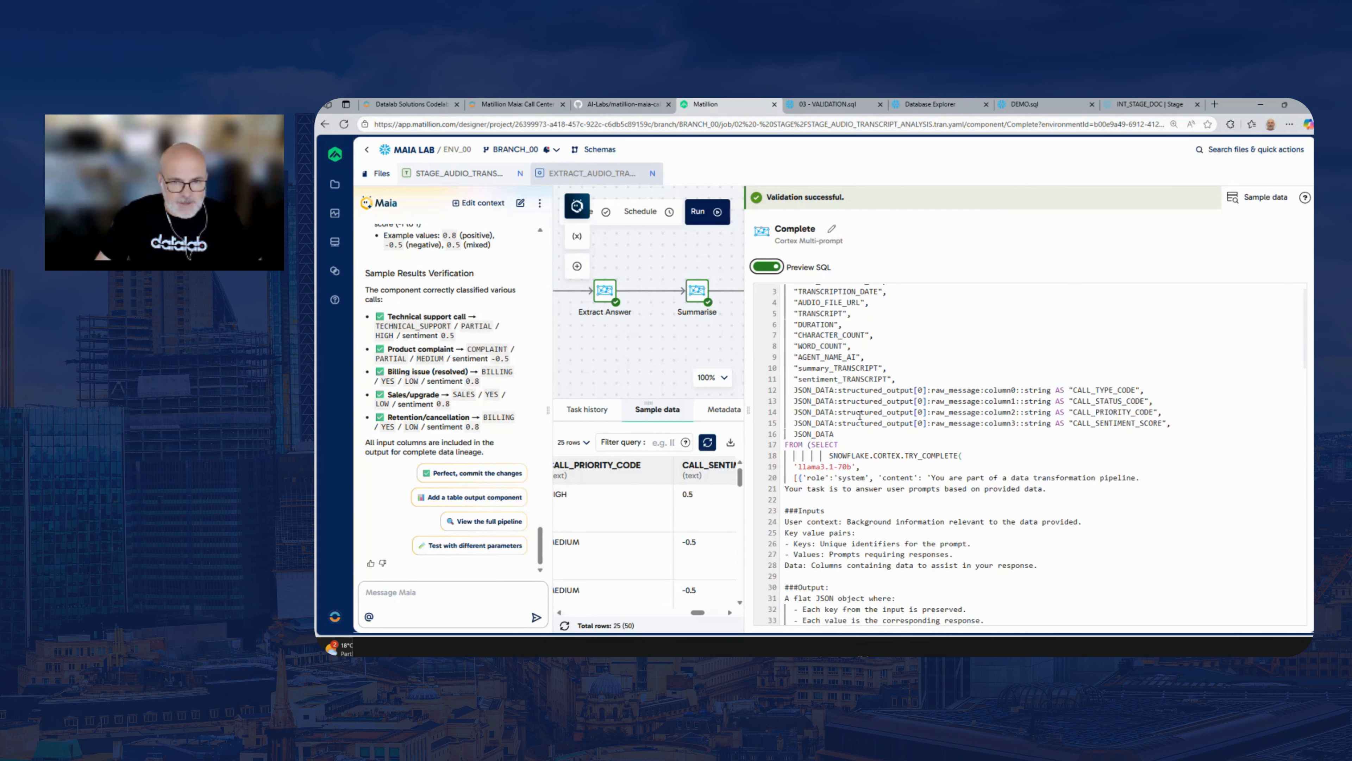
drag(796, 392, 927, 423)
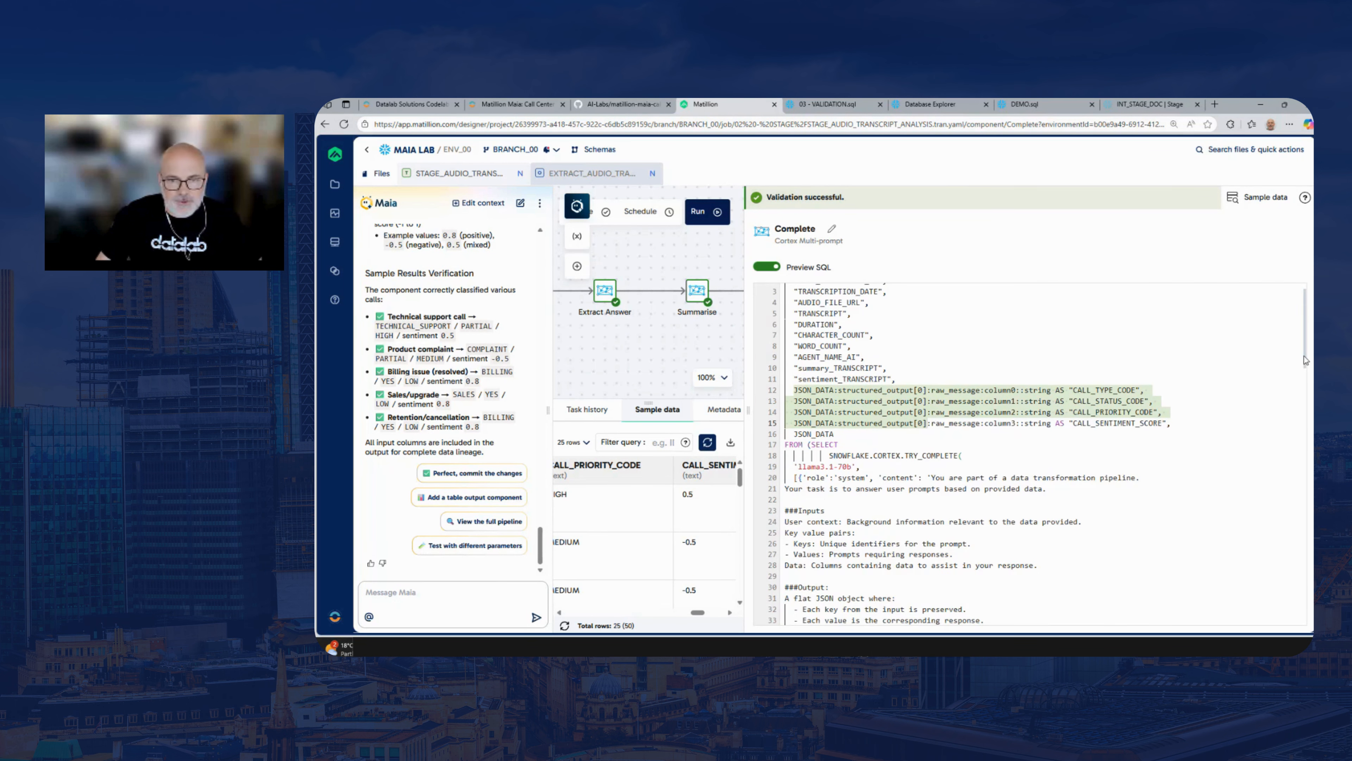
drag(1308, 364, 1308, 422)
scroll(844, 462, down, 2)
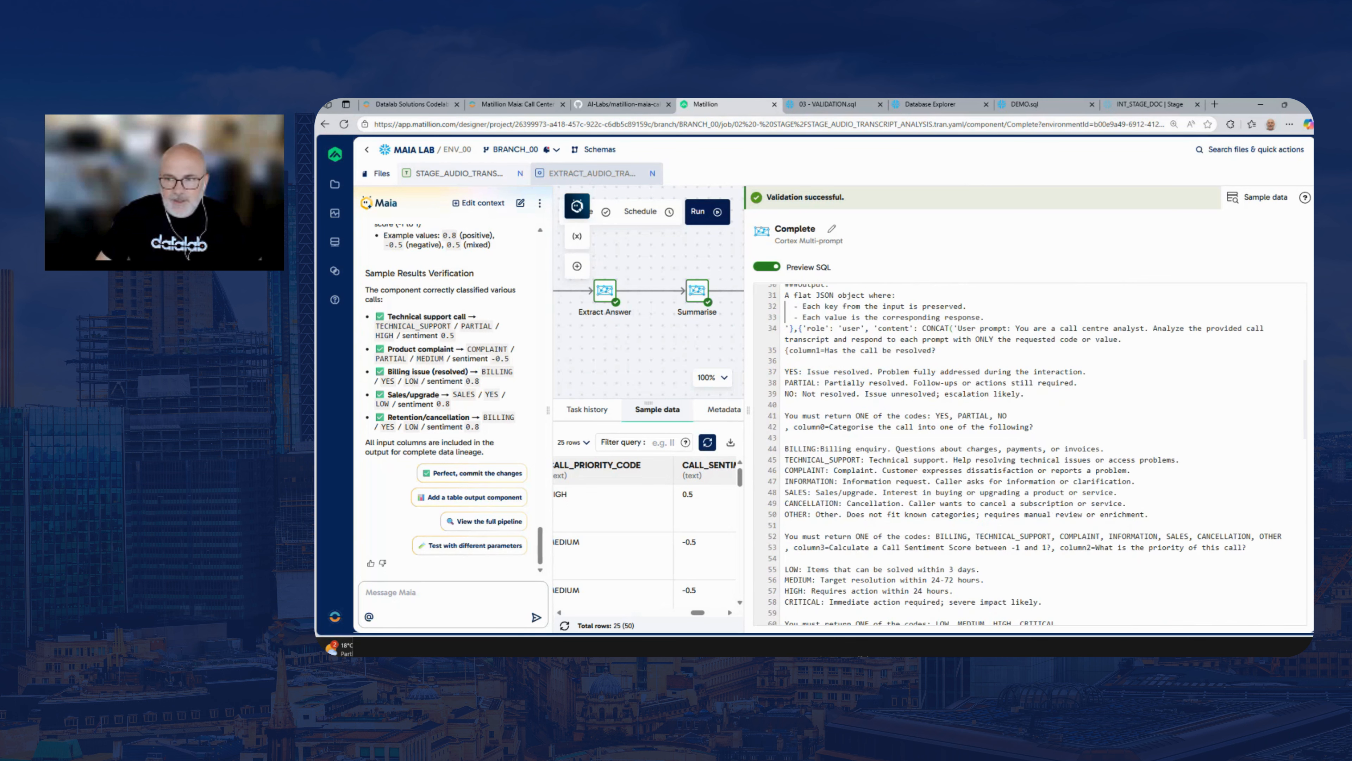
drag(1302, 392, 1307, 320)
drag(745, 336, 1095, 340)
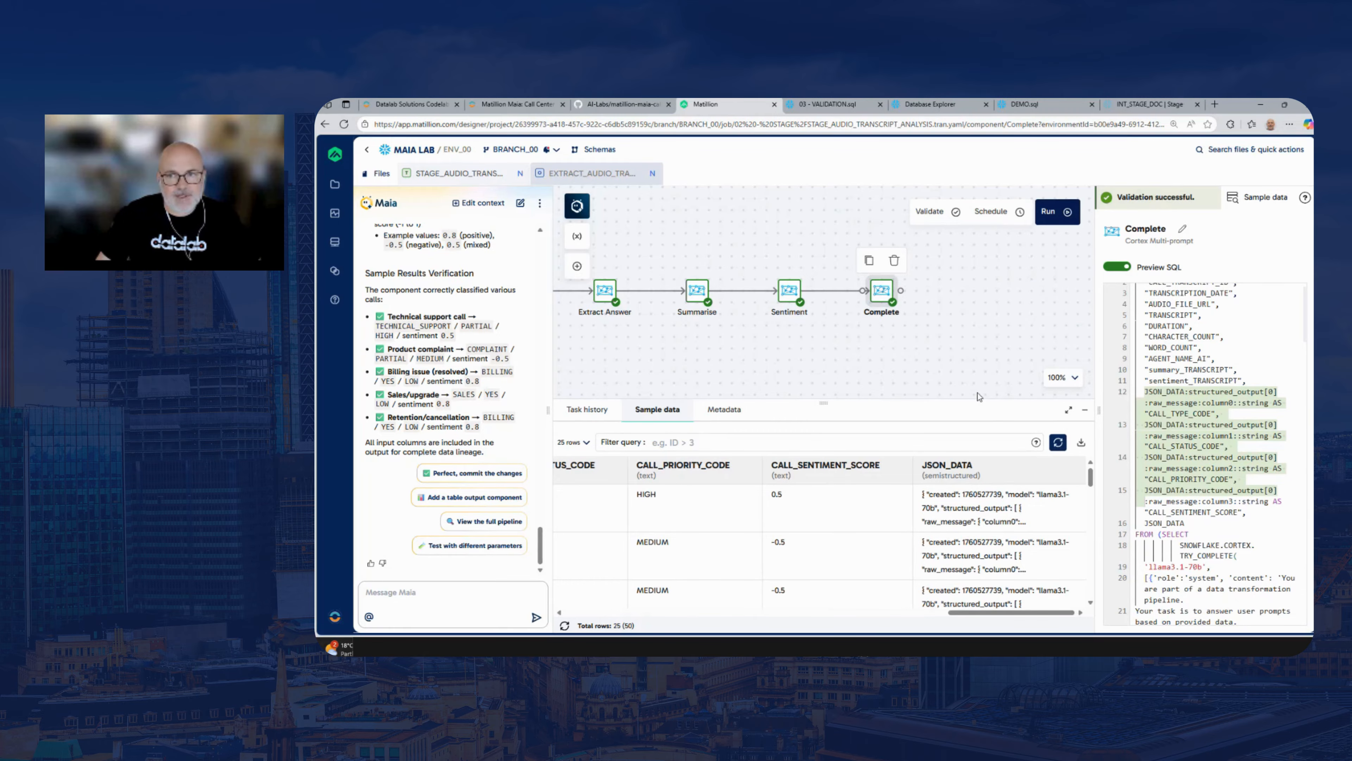
click(1206, 358)
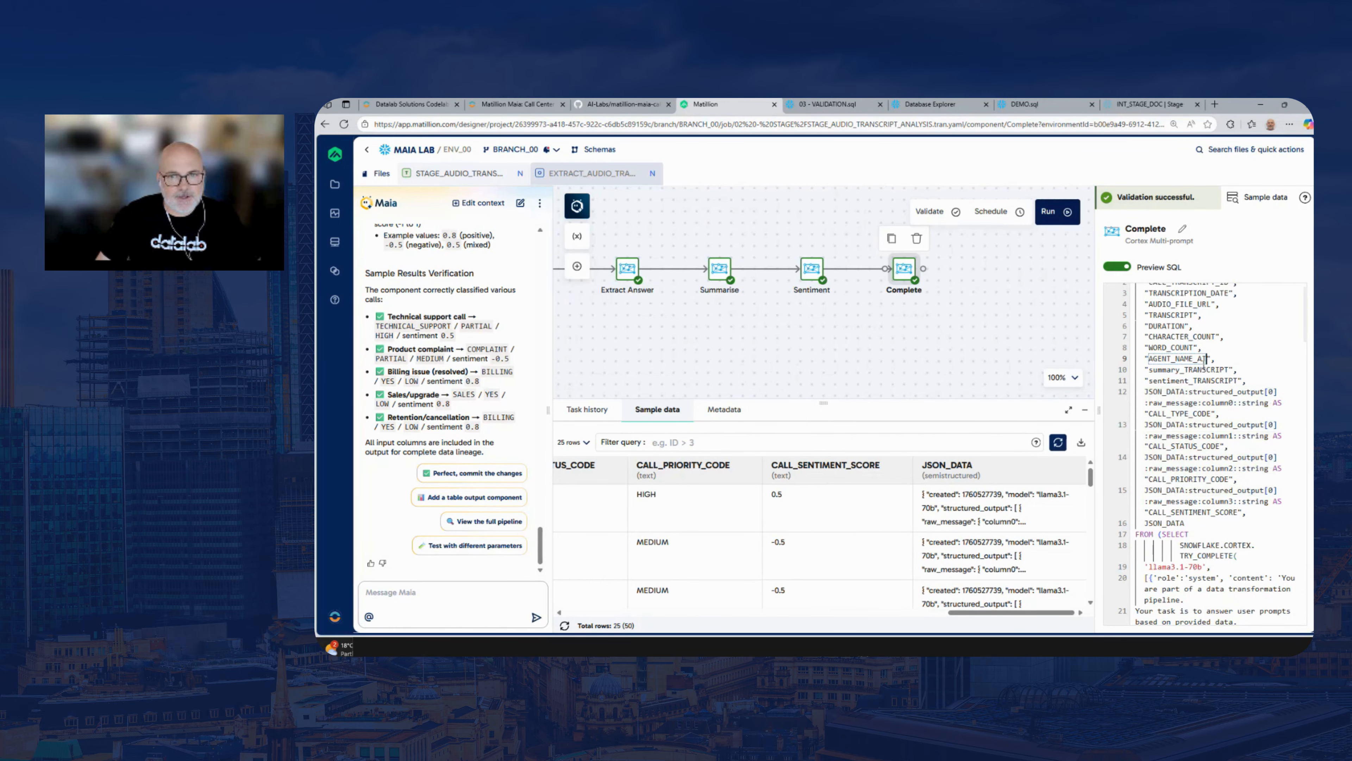
drag(886, 321, 963, 344)
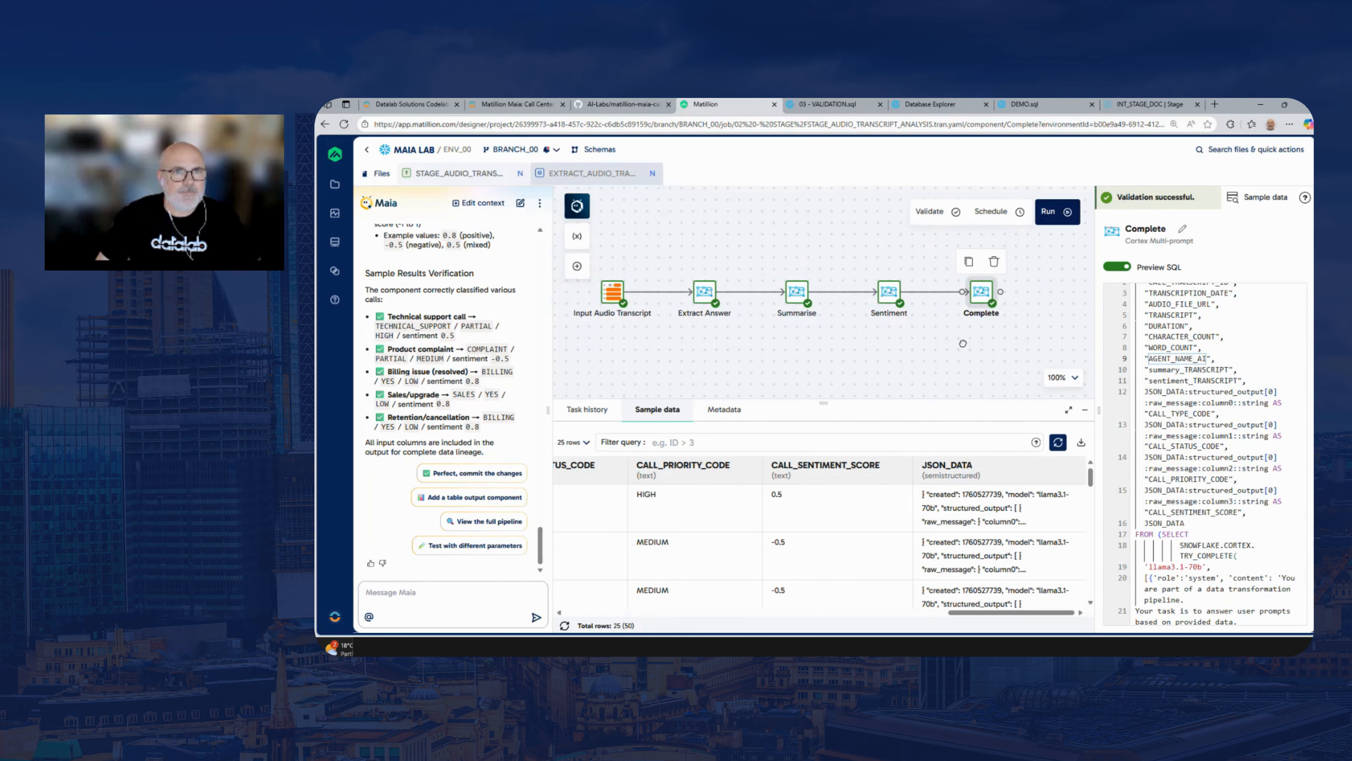
In the lab guide, copy the whole Calculator prompt, from its Component line through the AGENT_CODE column
click(517, 104)
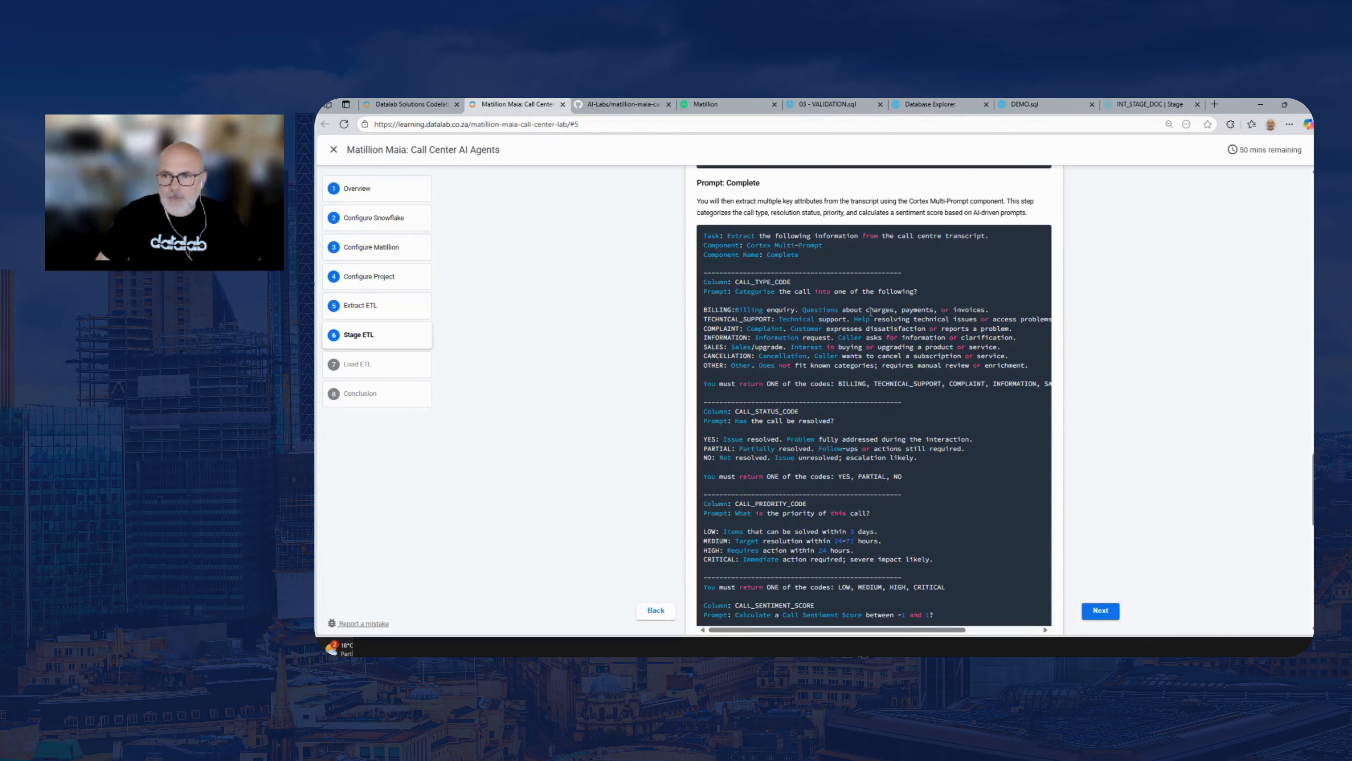
scroll(1188, 366, down, 4)
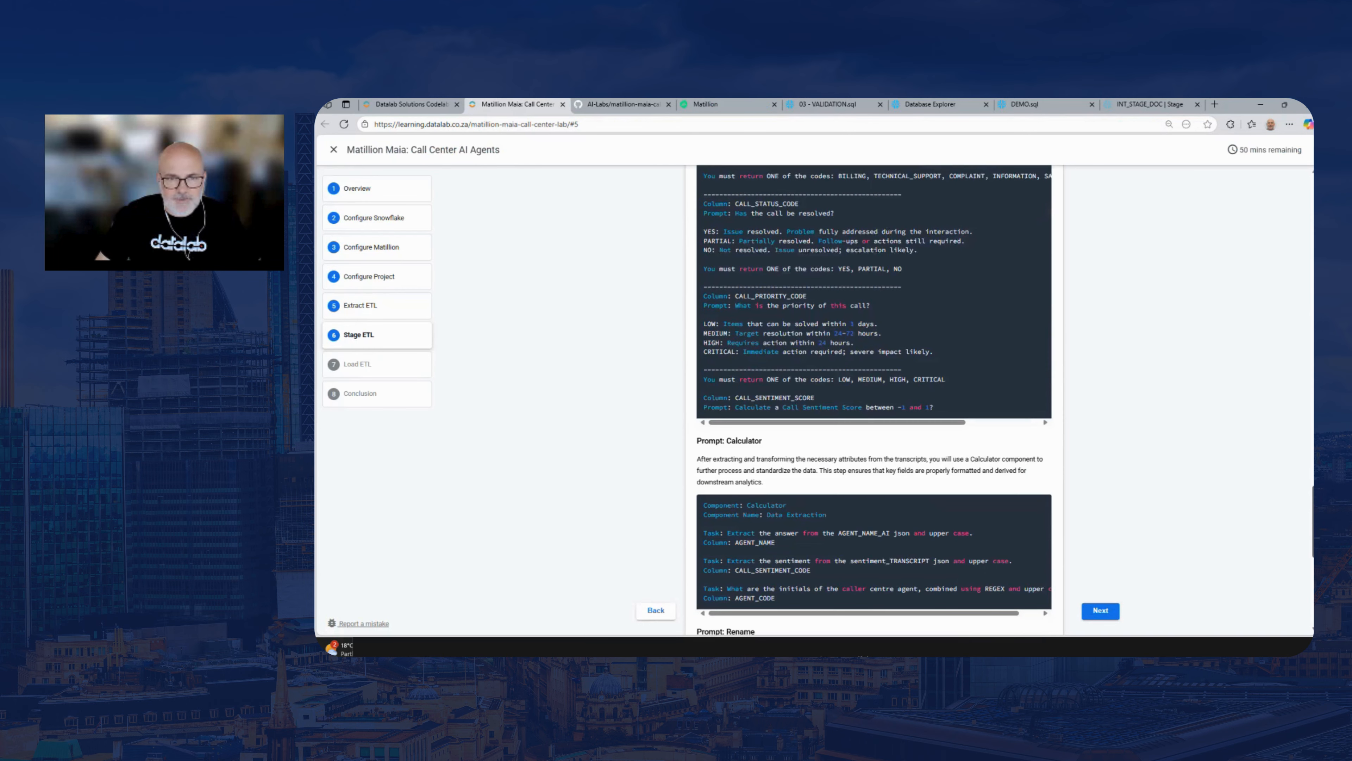
scroll(874, 402, down, 2)
scroll(752, 420, down, 1)
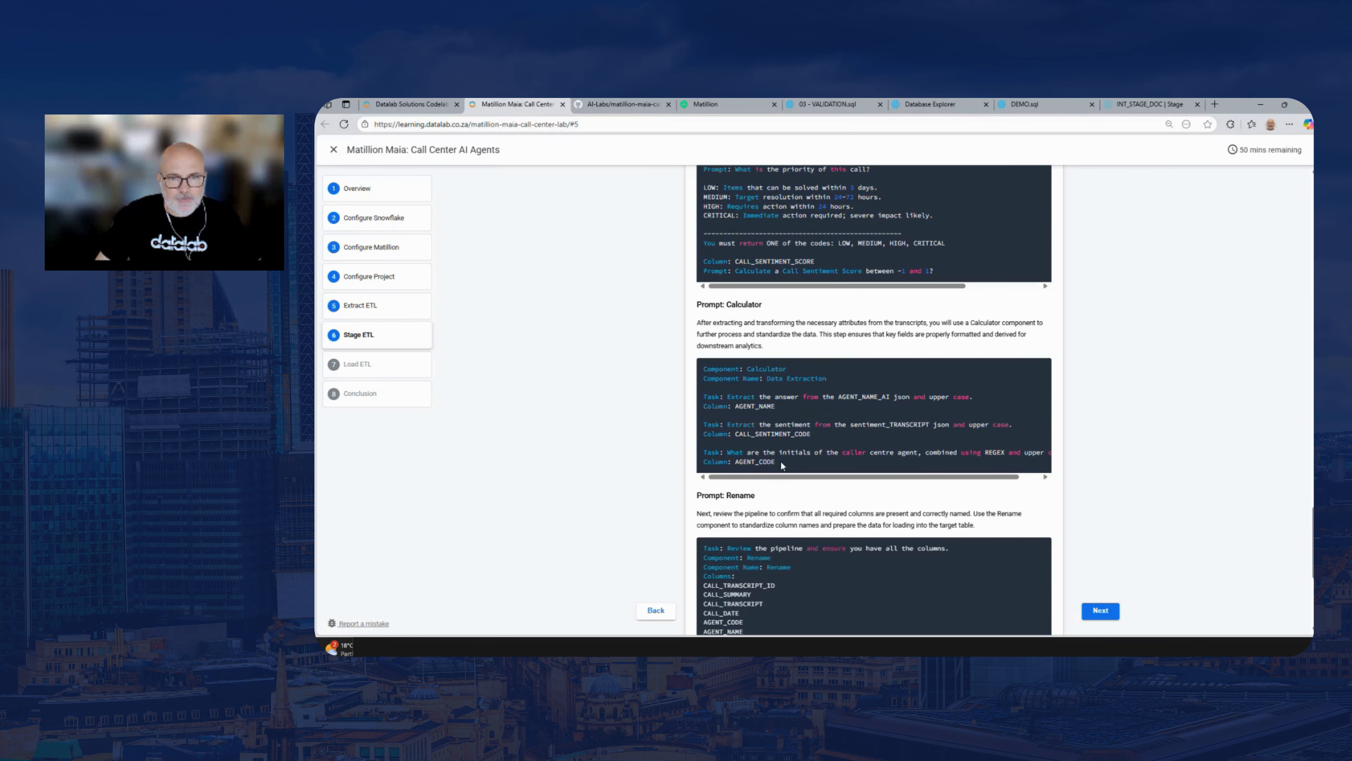
drag(780, 461, 724, 371)
right_click(742, 372)
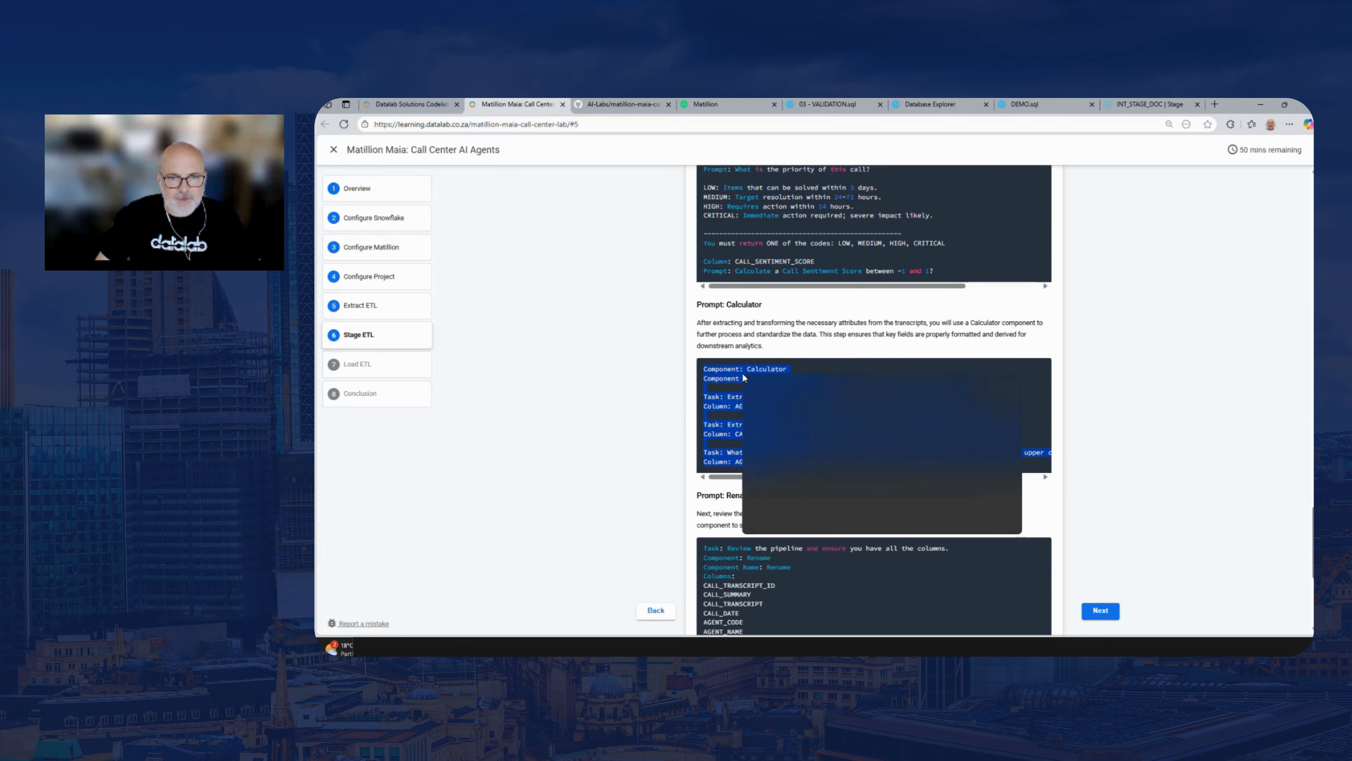
click(761, 391)
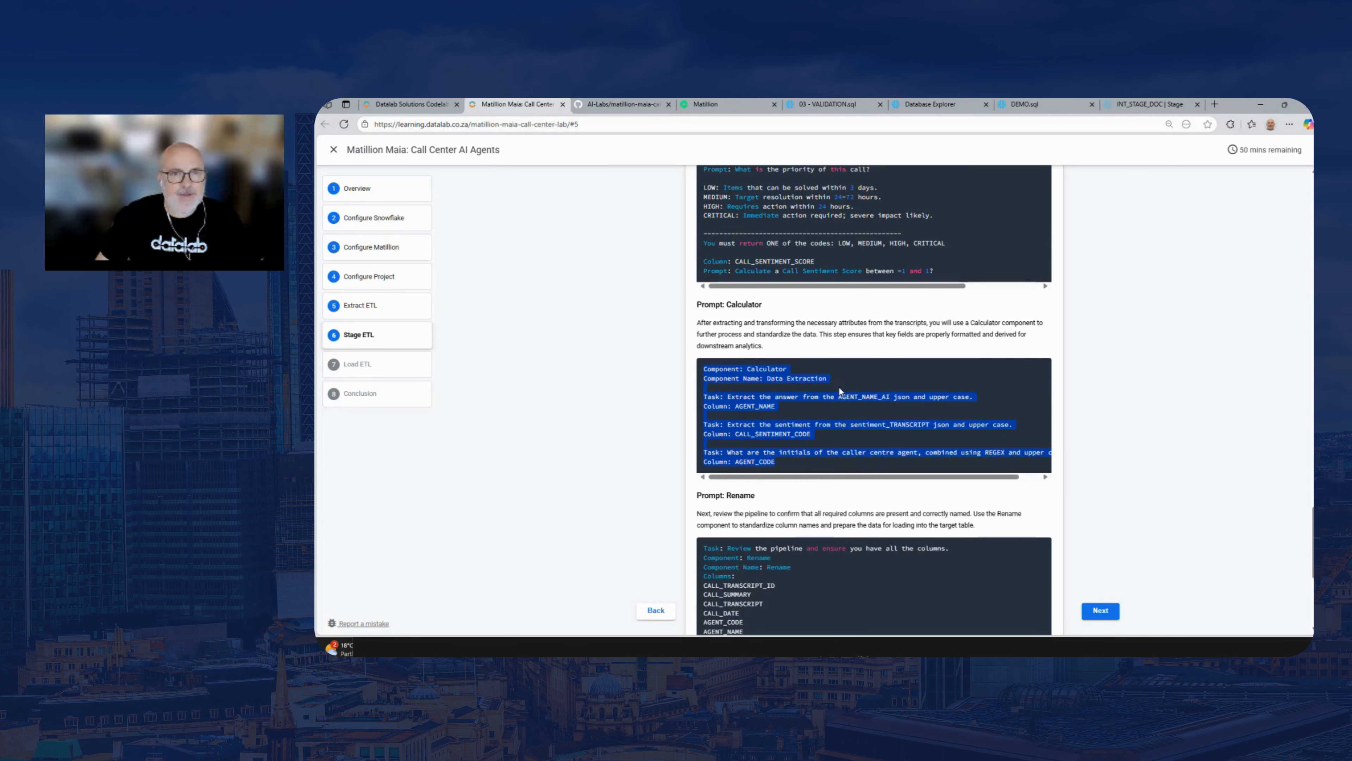
Back in Matillion, send Maia the copied prompt to add a Calculator component named Data Extraction
click(722, 102)
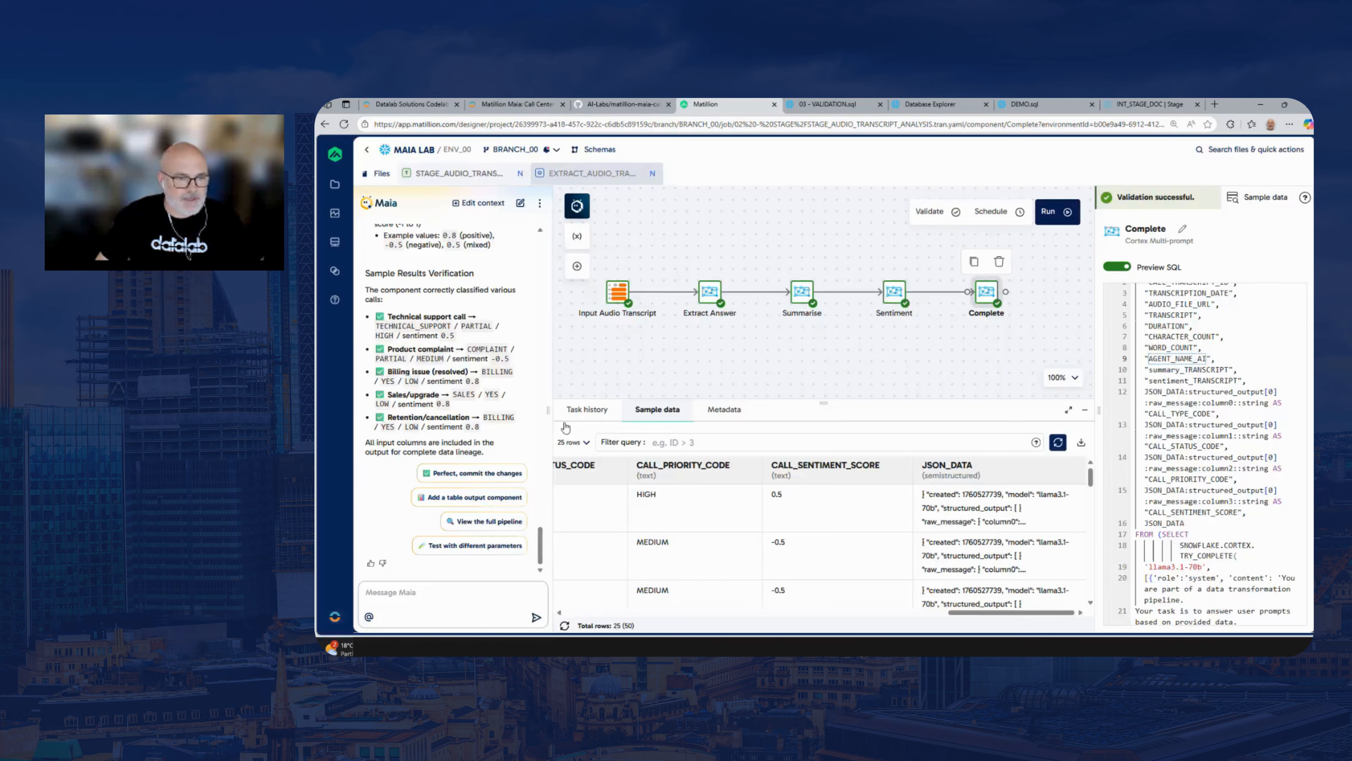
click(448, 595)
key(ctrl+v)
click(536, 617)
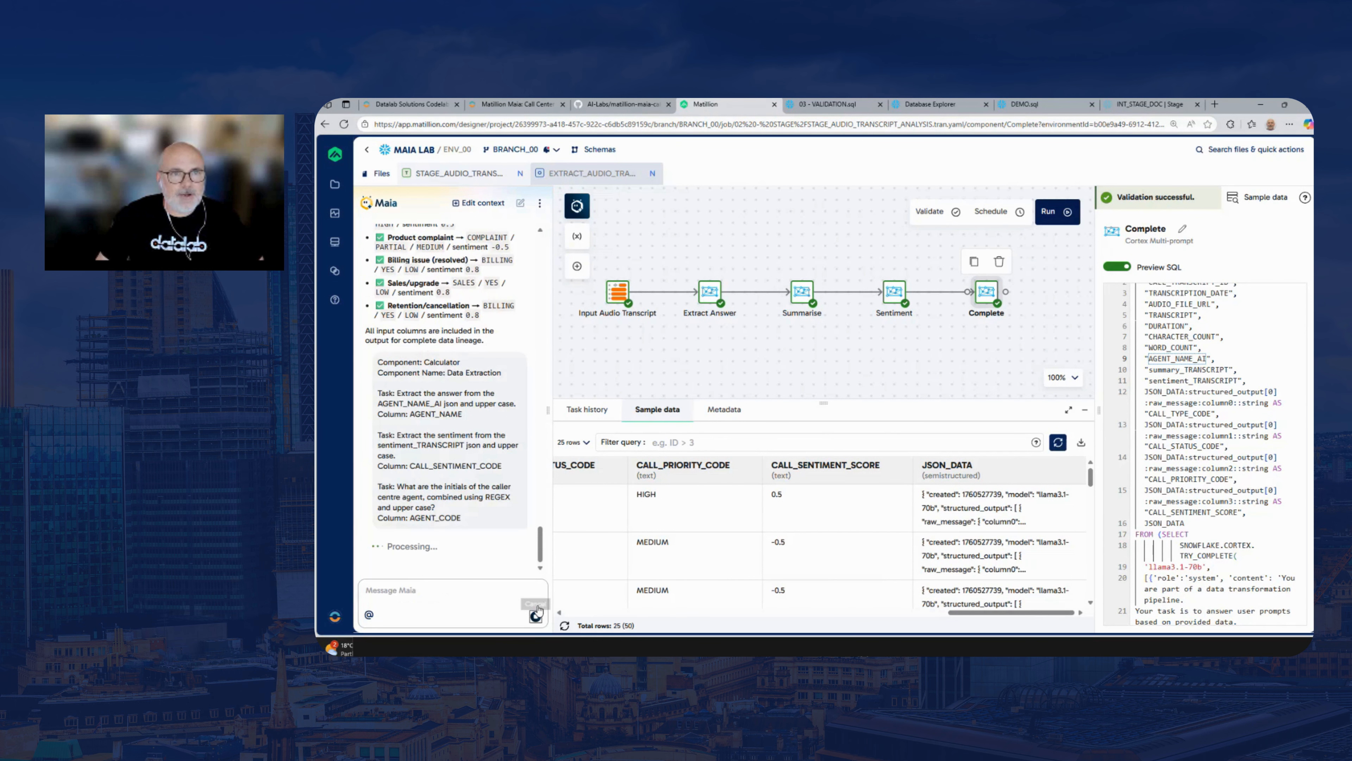
In the lab guide, examine the Calculator prompt's tasks for the AGENT_NAME, CALL_SENTIMENT_CODE and AGENT_CODE columns, including the REGEX instruction
click(515, 105)
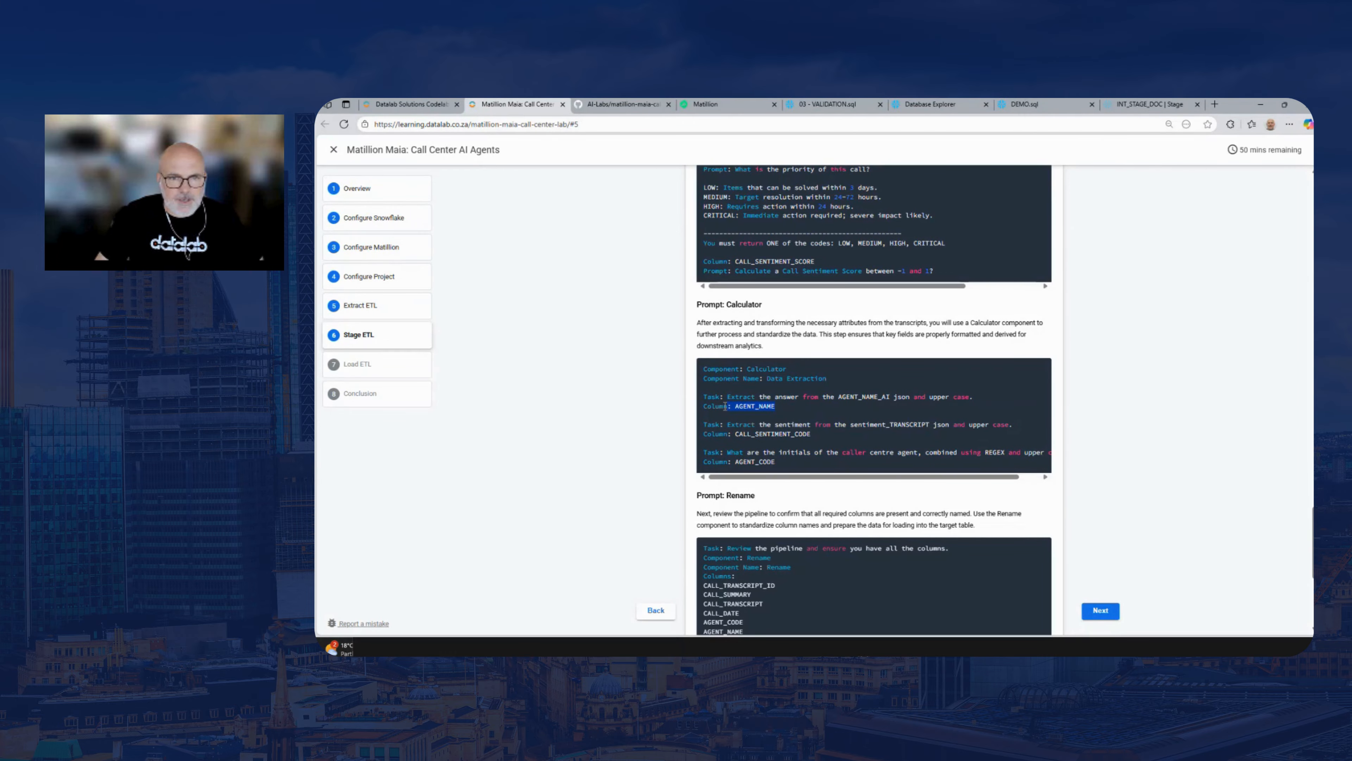
drag(725, 406, 703, 397)
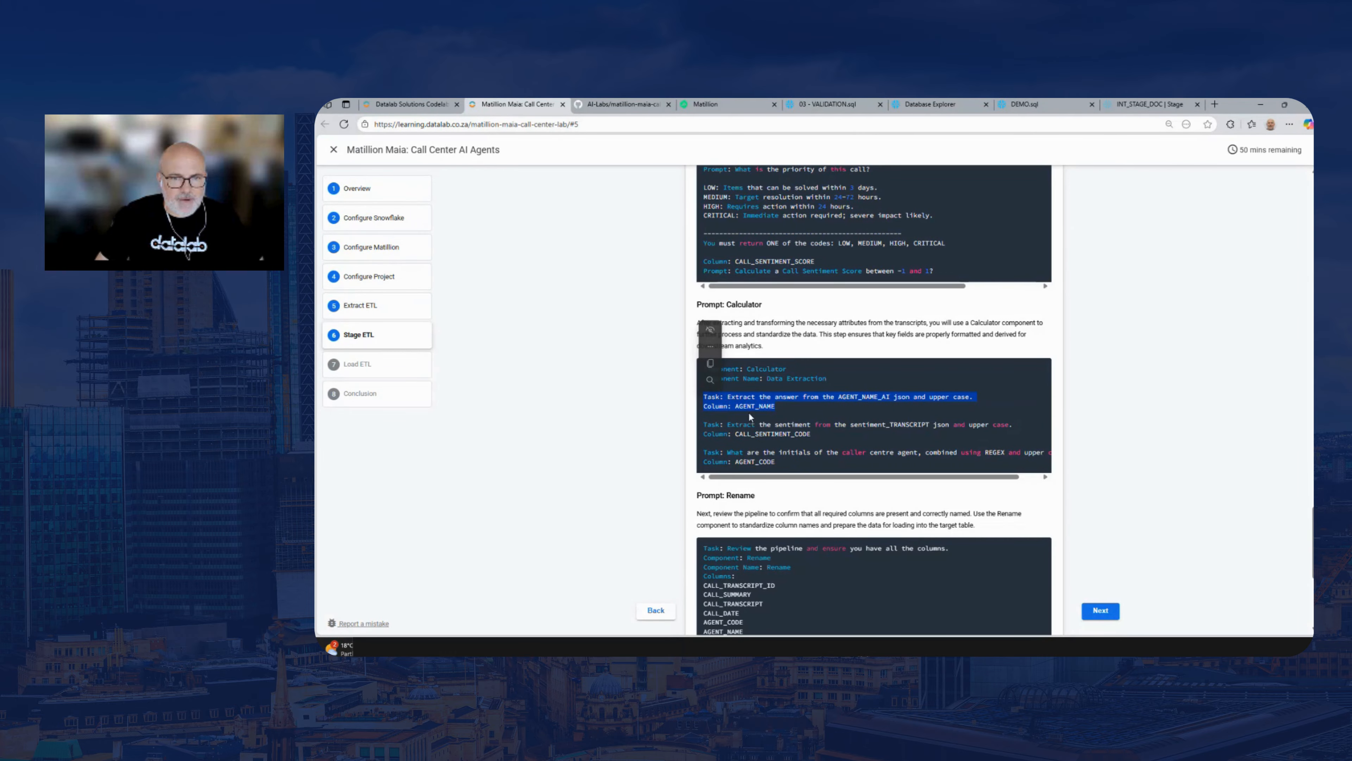
click(804, 401)
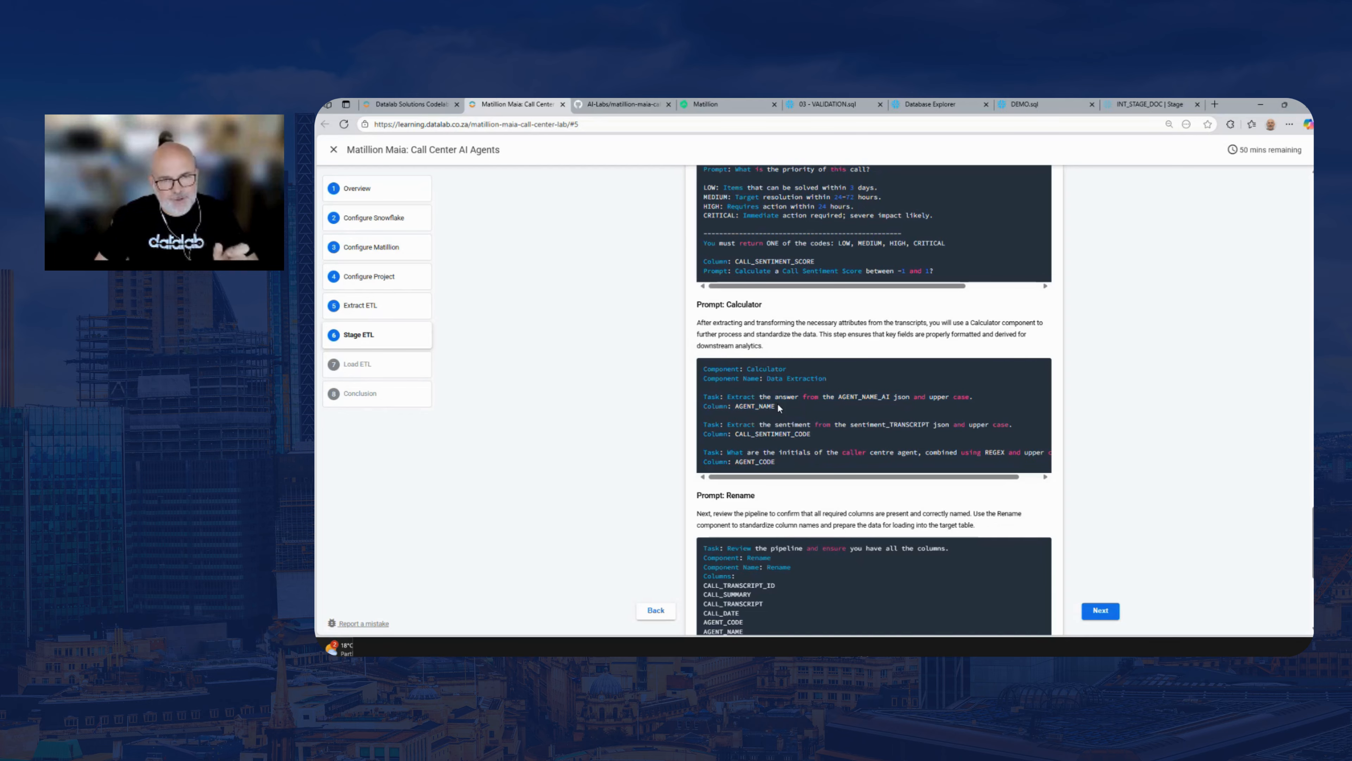
drag(777, 405, 703, 400)
click(845, 436)
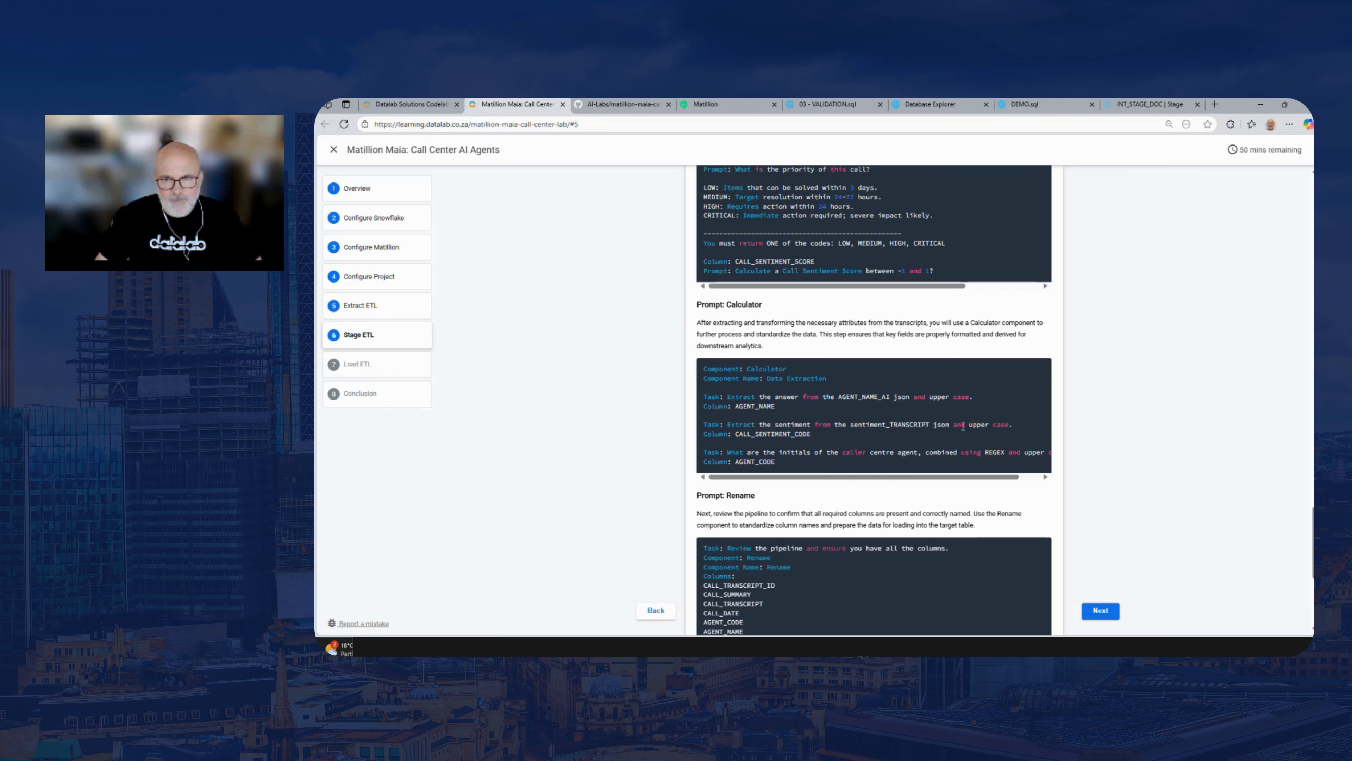
drag(869, 432, 704, 430)
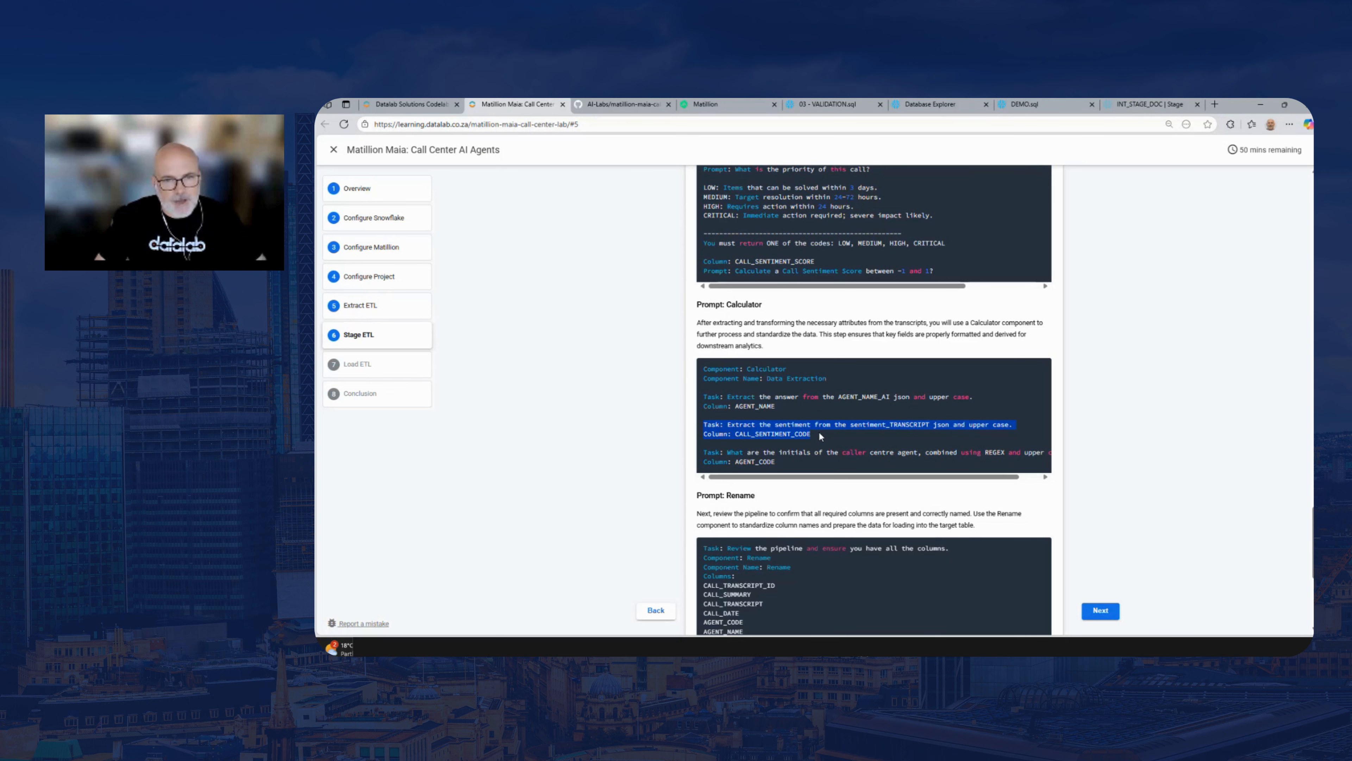
double_click(775, 434)
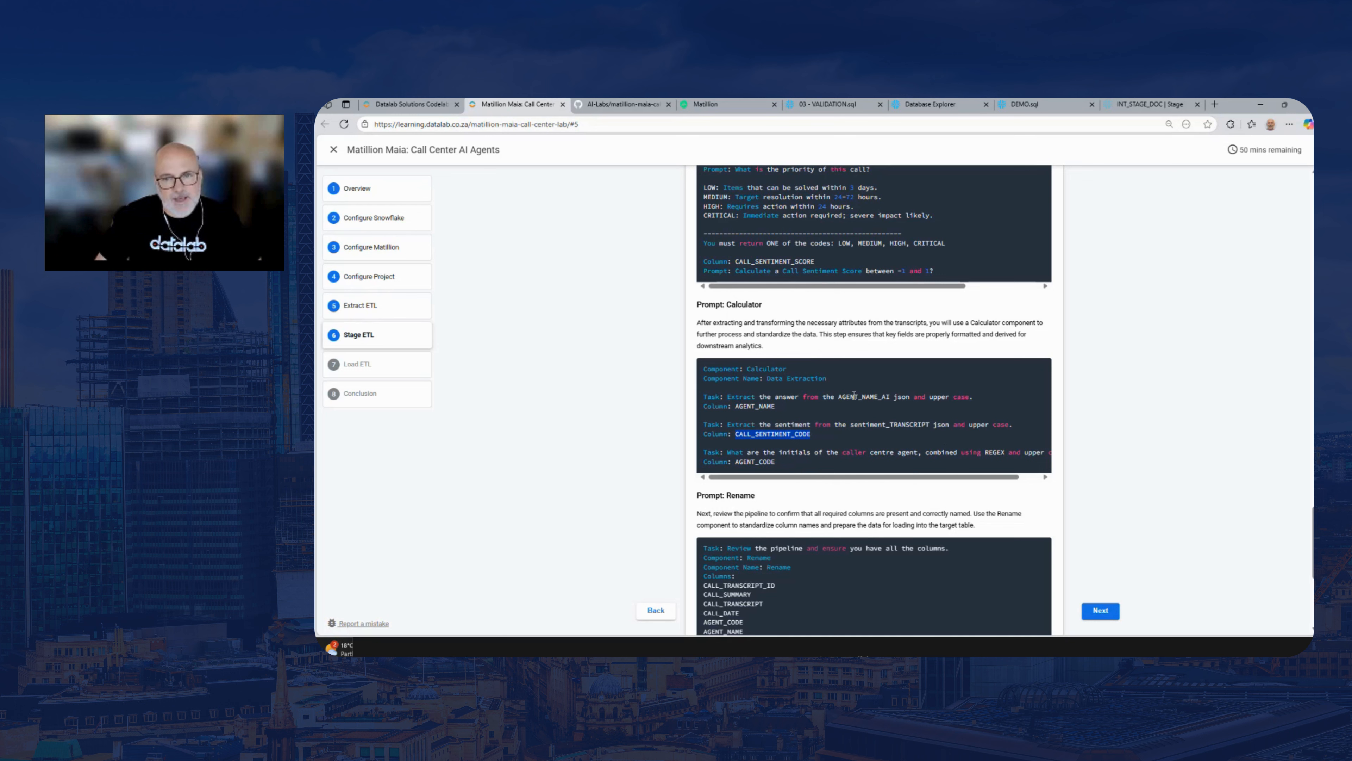
scroll(964, 453, right, 2)
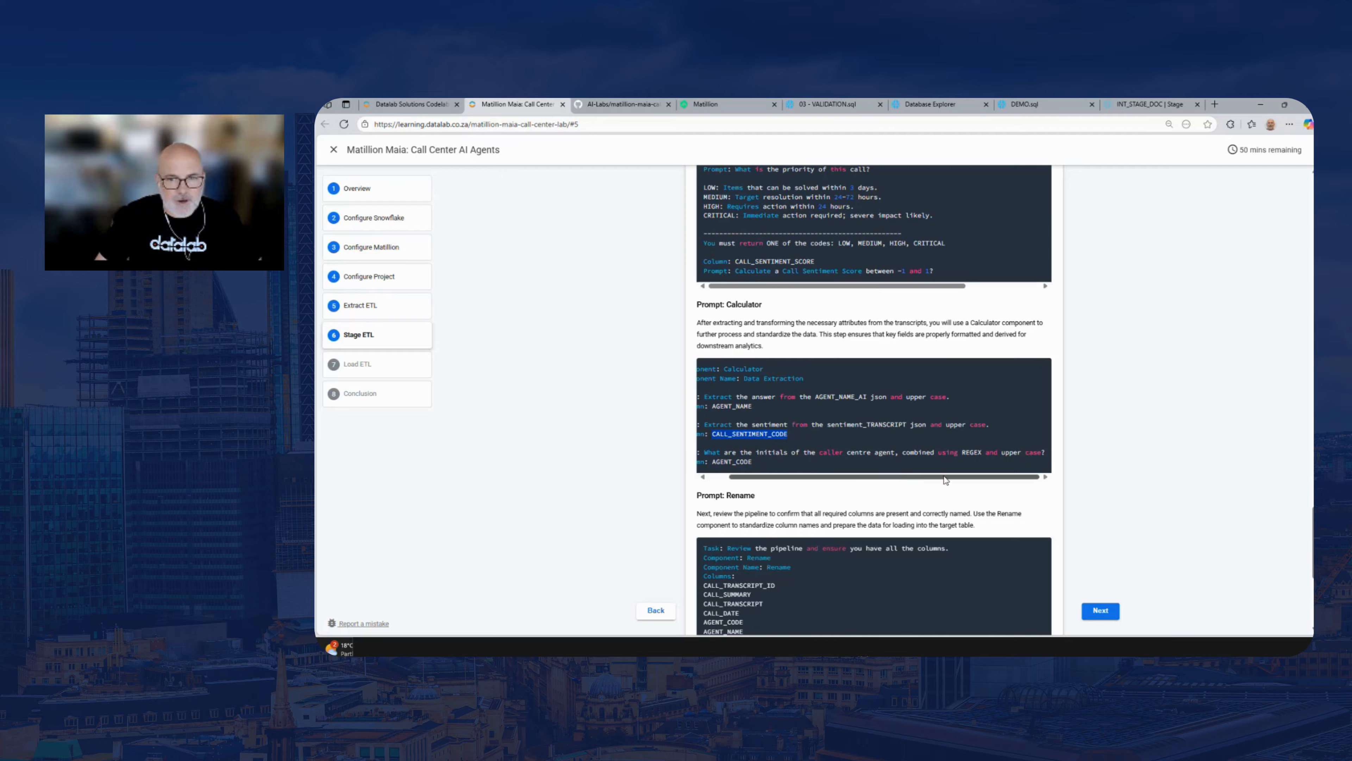
double_click(972, 452)
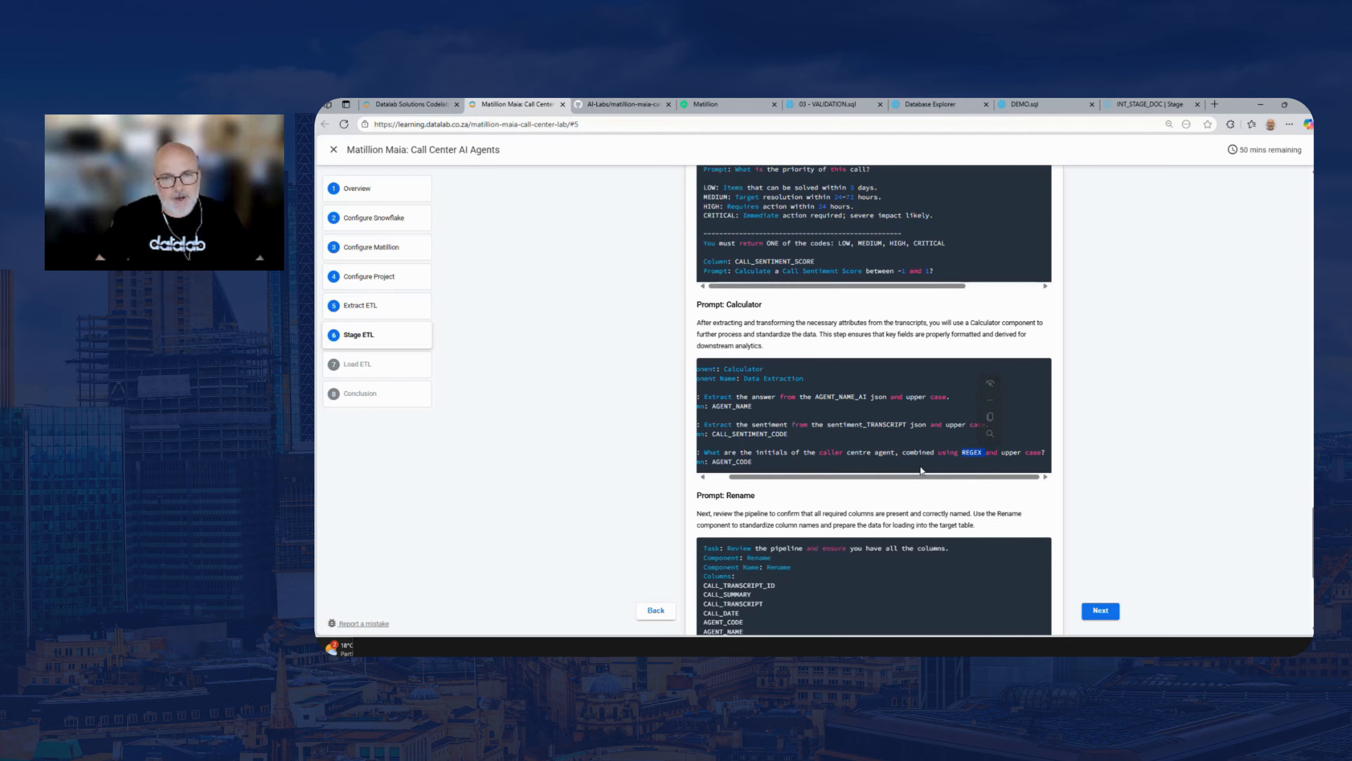
scroll(852, 458, left, 2)
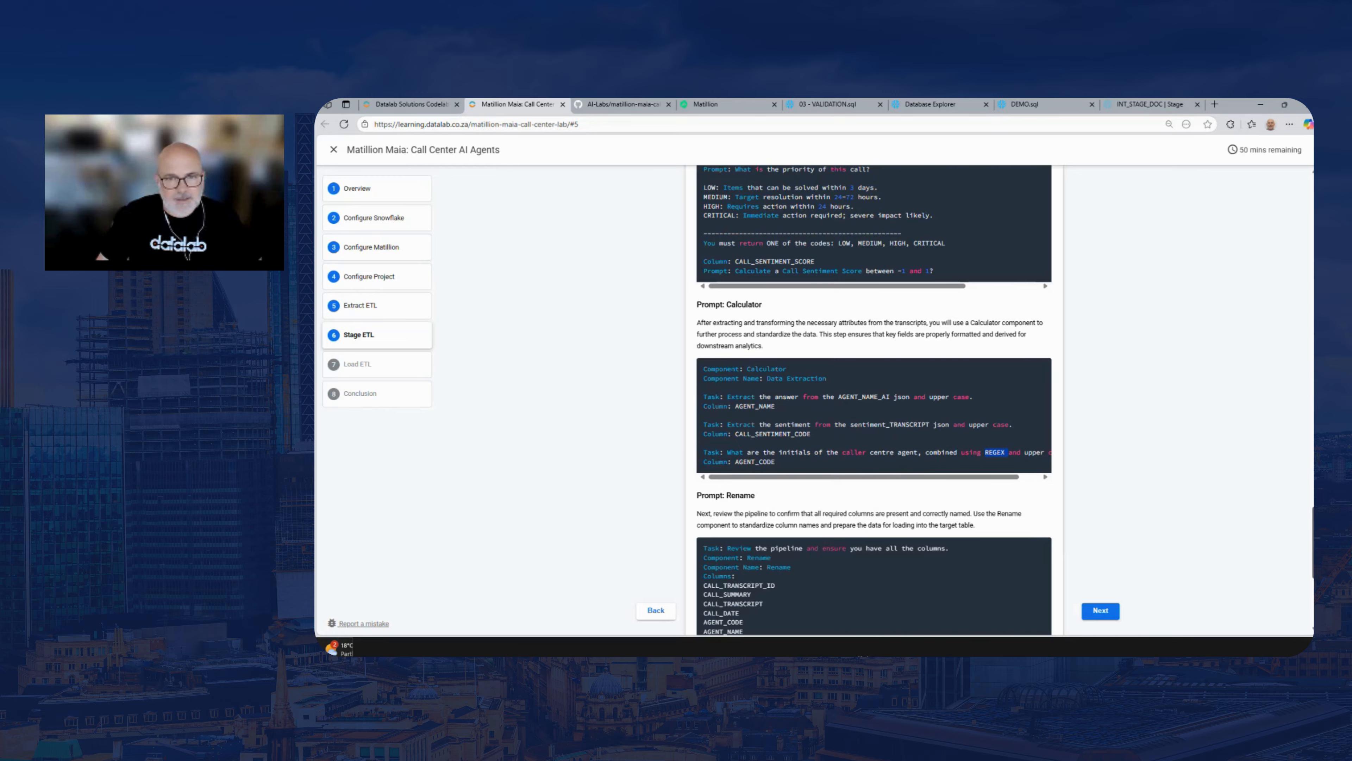
scroll(770, 366, down, 1)
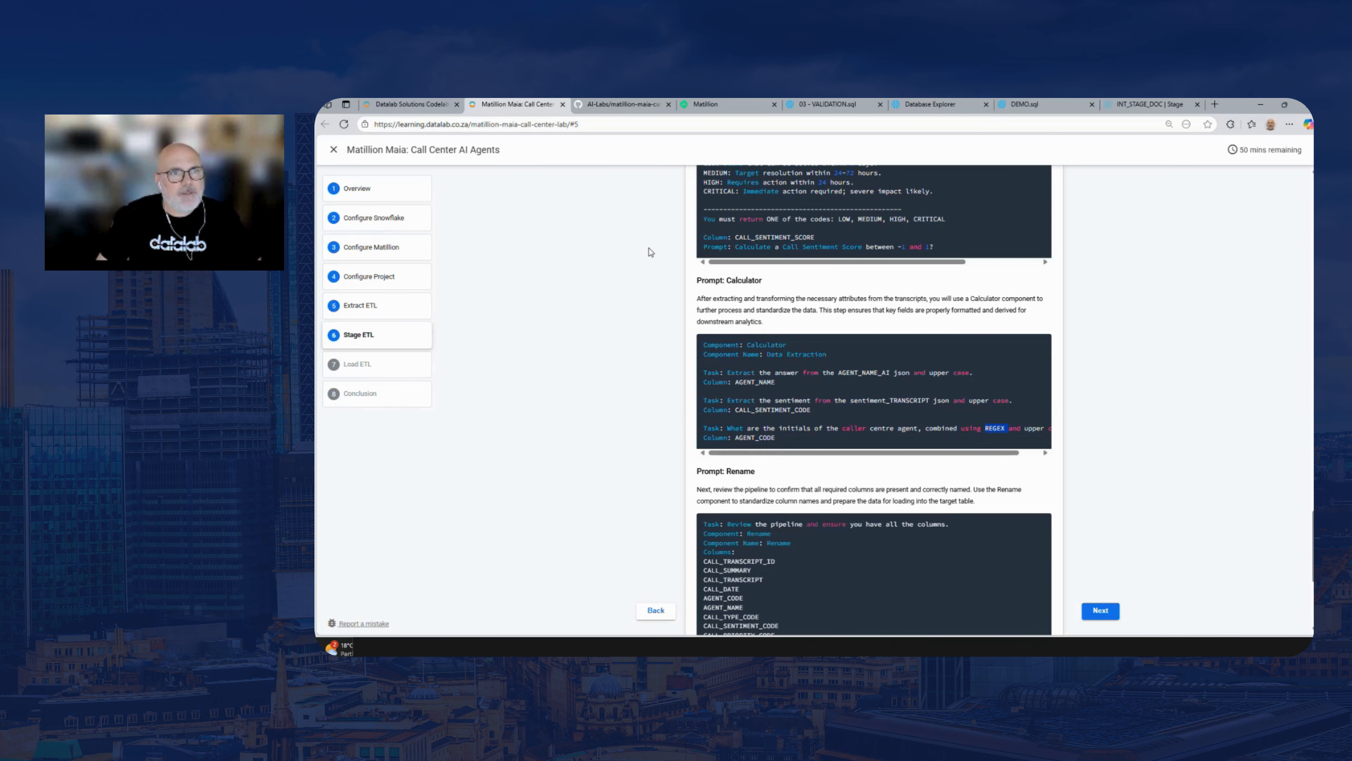
Back in Matillion, examine Data Extraction's AGENT_NAME, CALL_SENTIMENT_CODE and AGENT_CODE expressions, close the calculations without changes and read Maia's summary of them
click(706, 106)
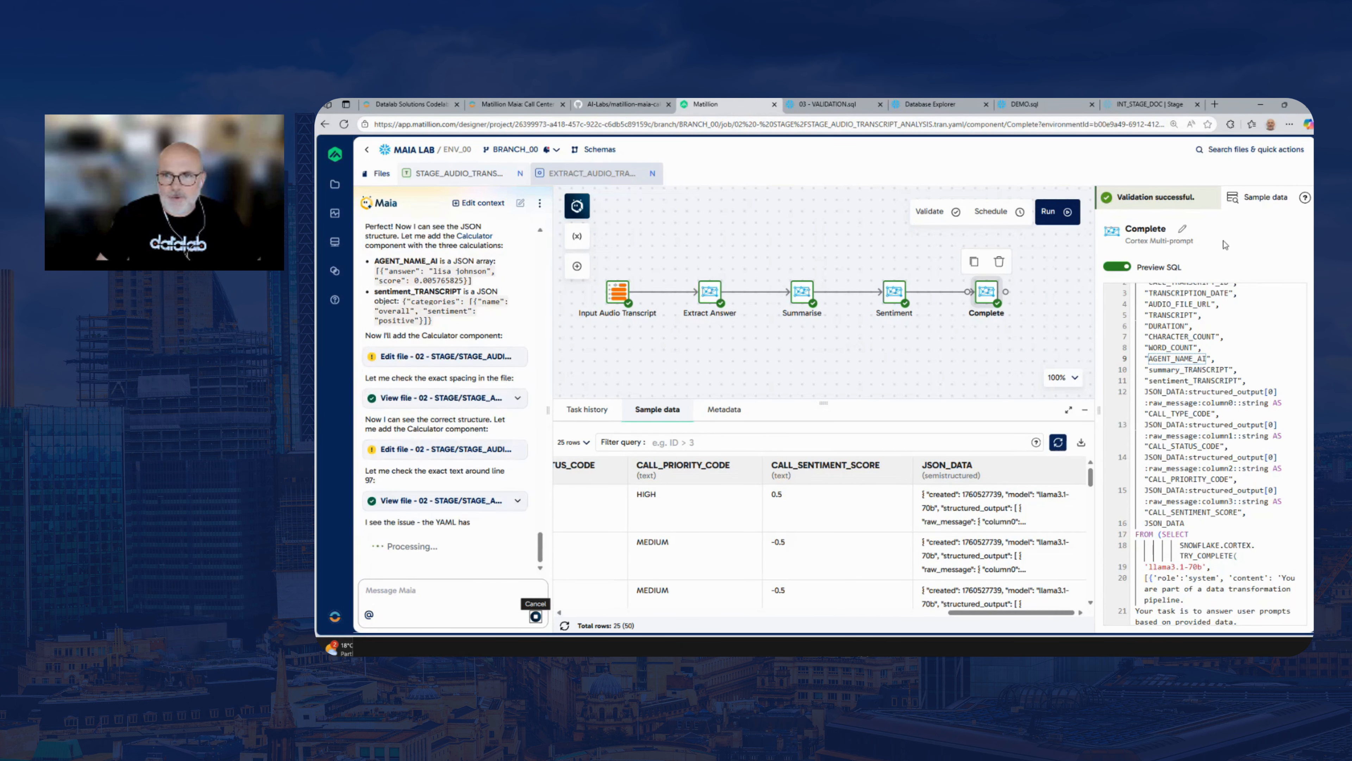
drag(1031, 318, 878, 312)
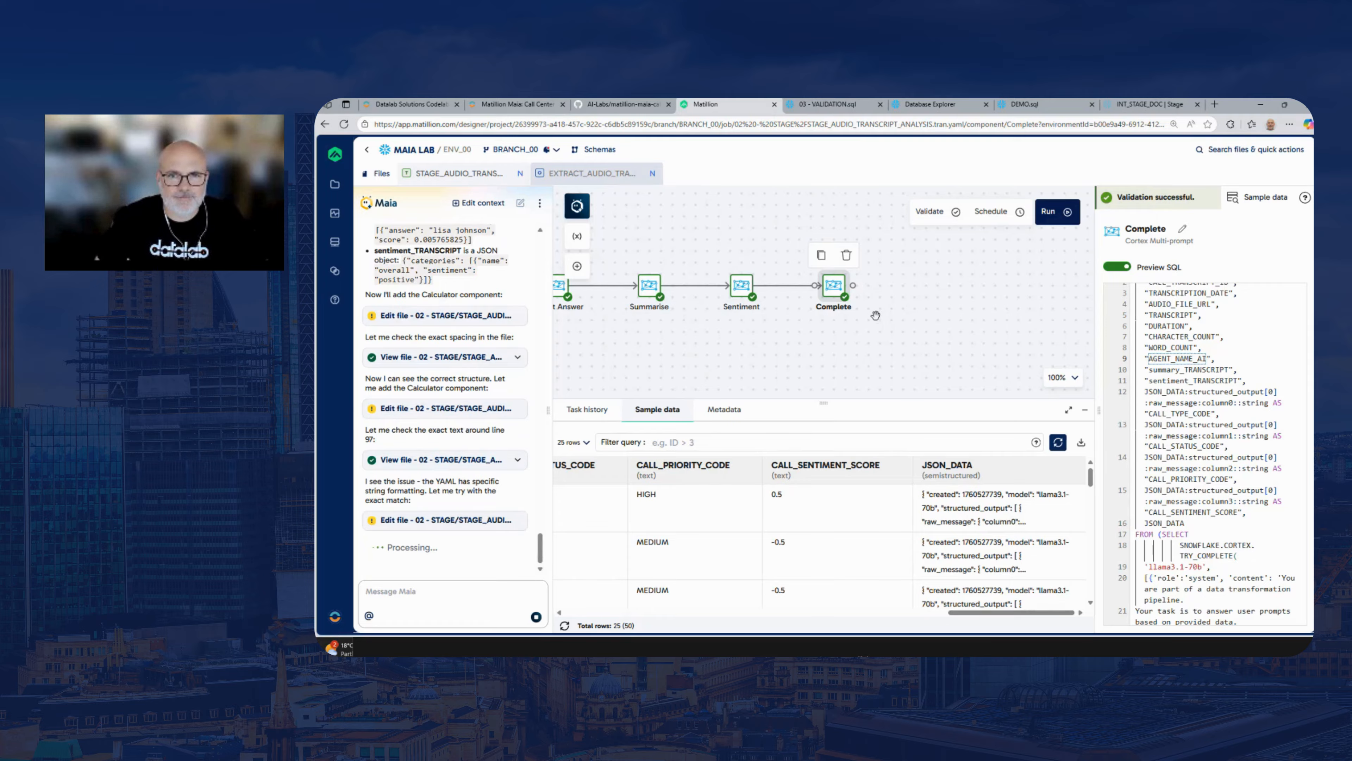
drag(878, 312, 844, 305)
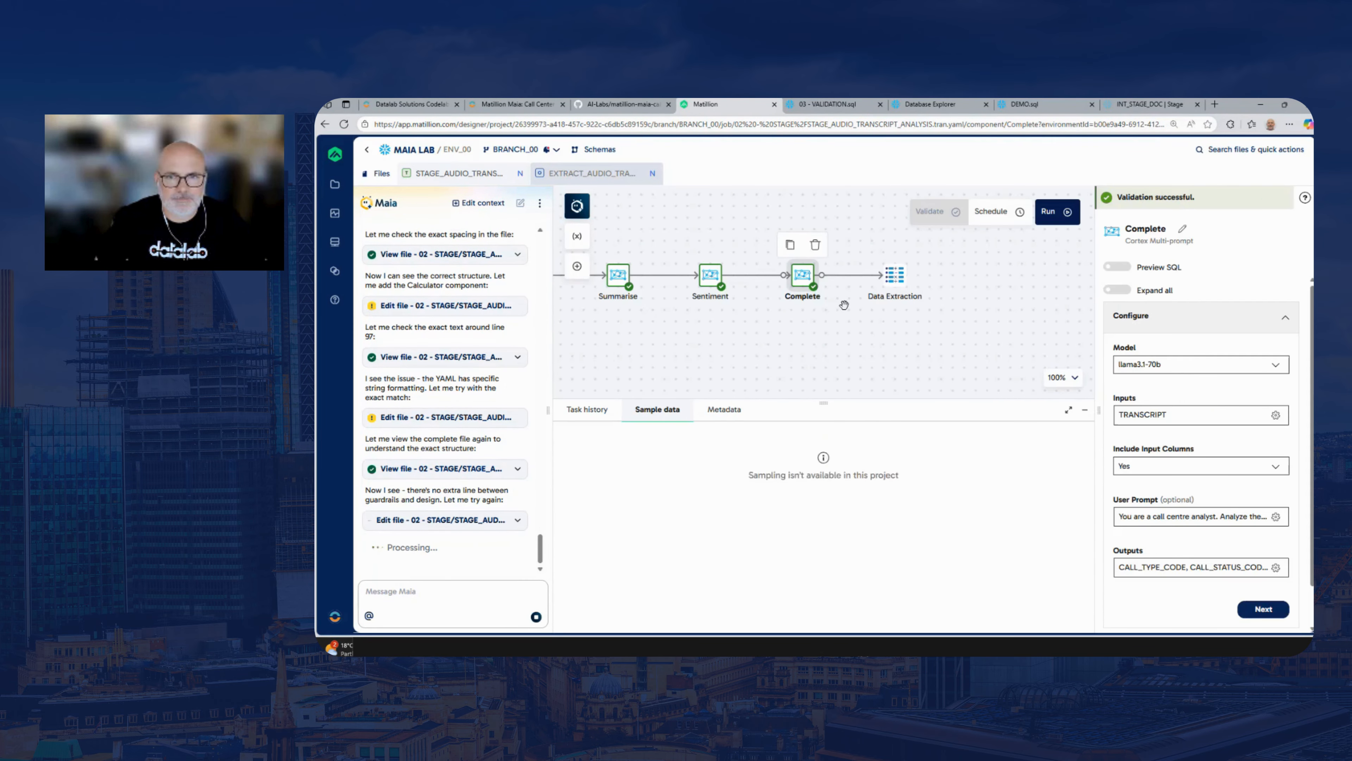
click(896, 279)
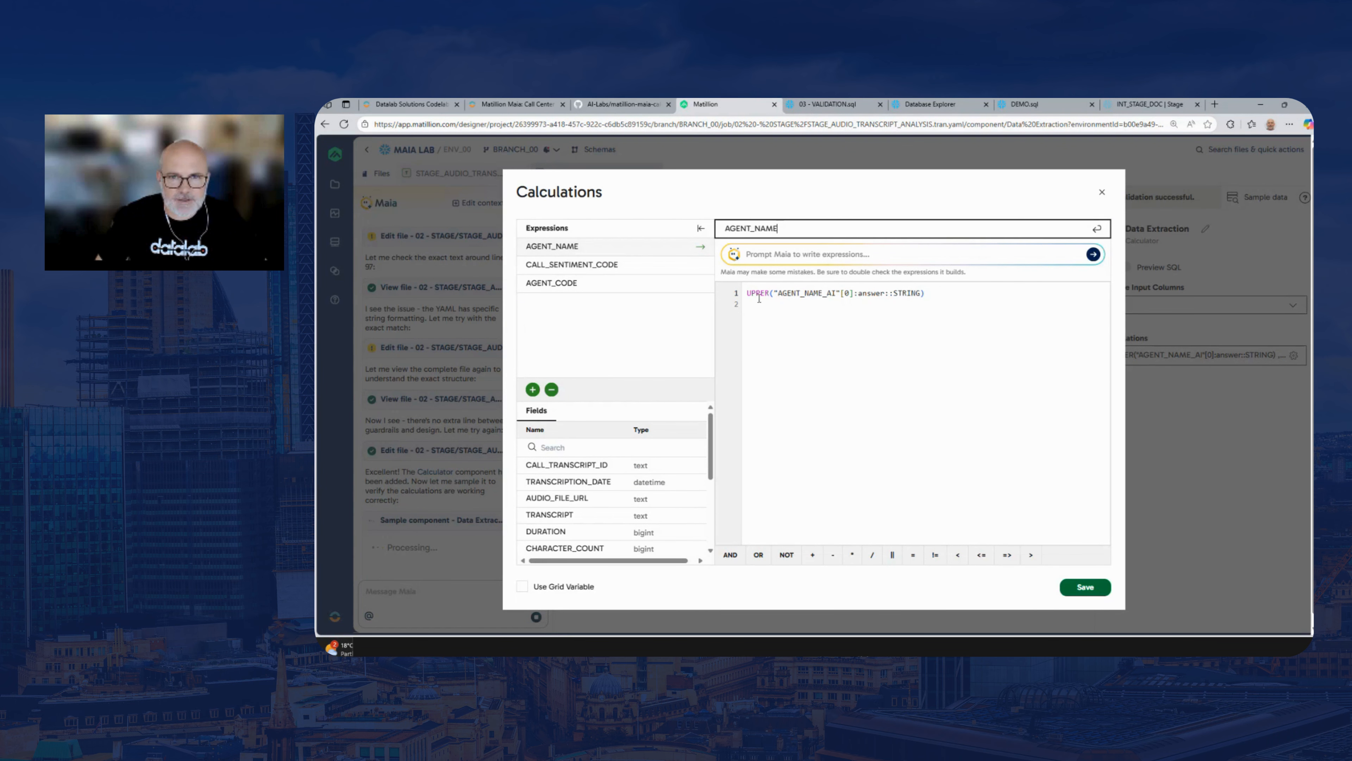
drag(927, 294, 727, 297)
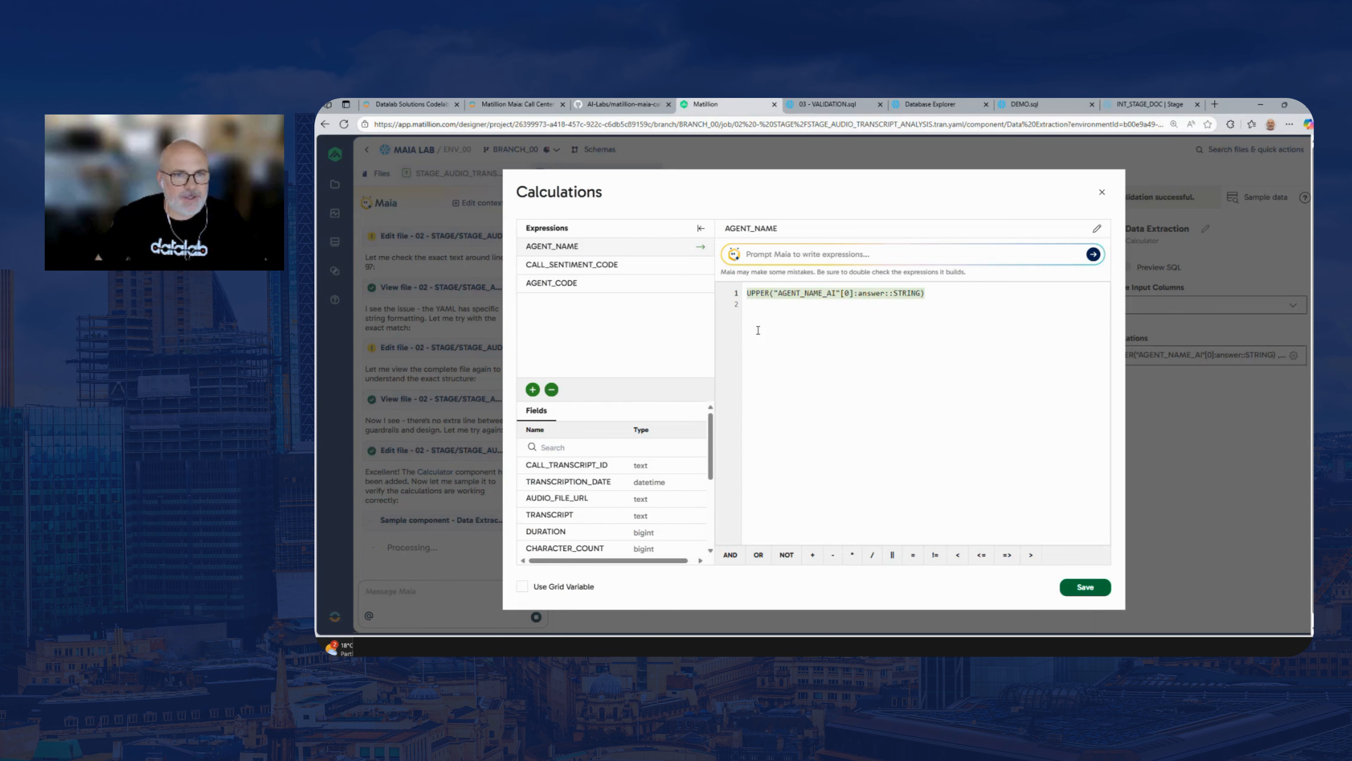
click(633, 266)
click(925, 294)
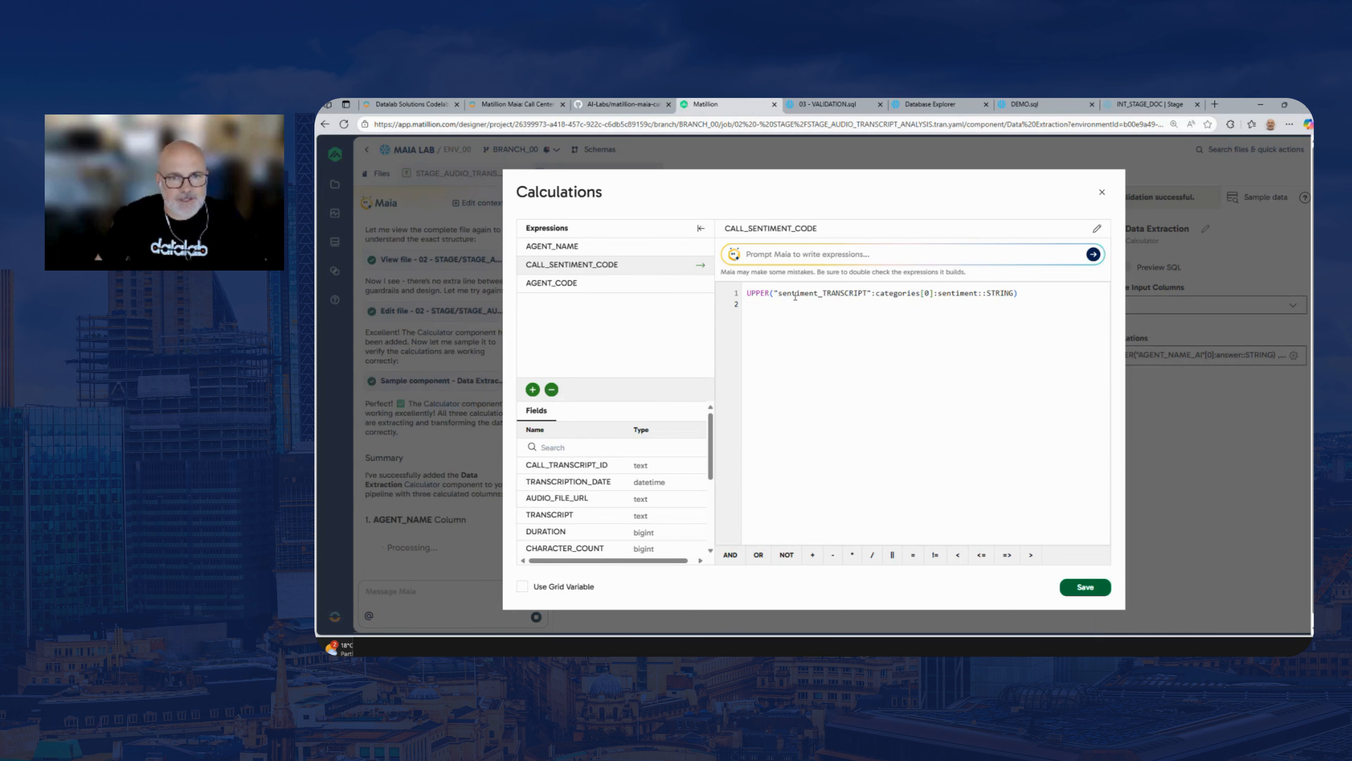
click(639, 283)
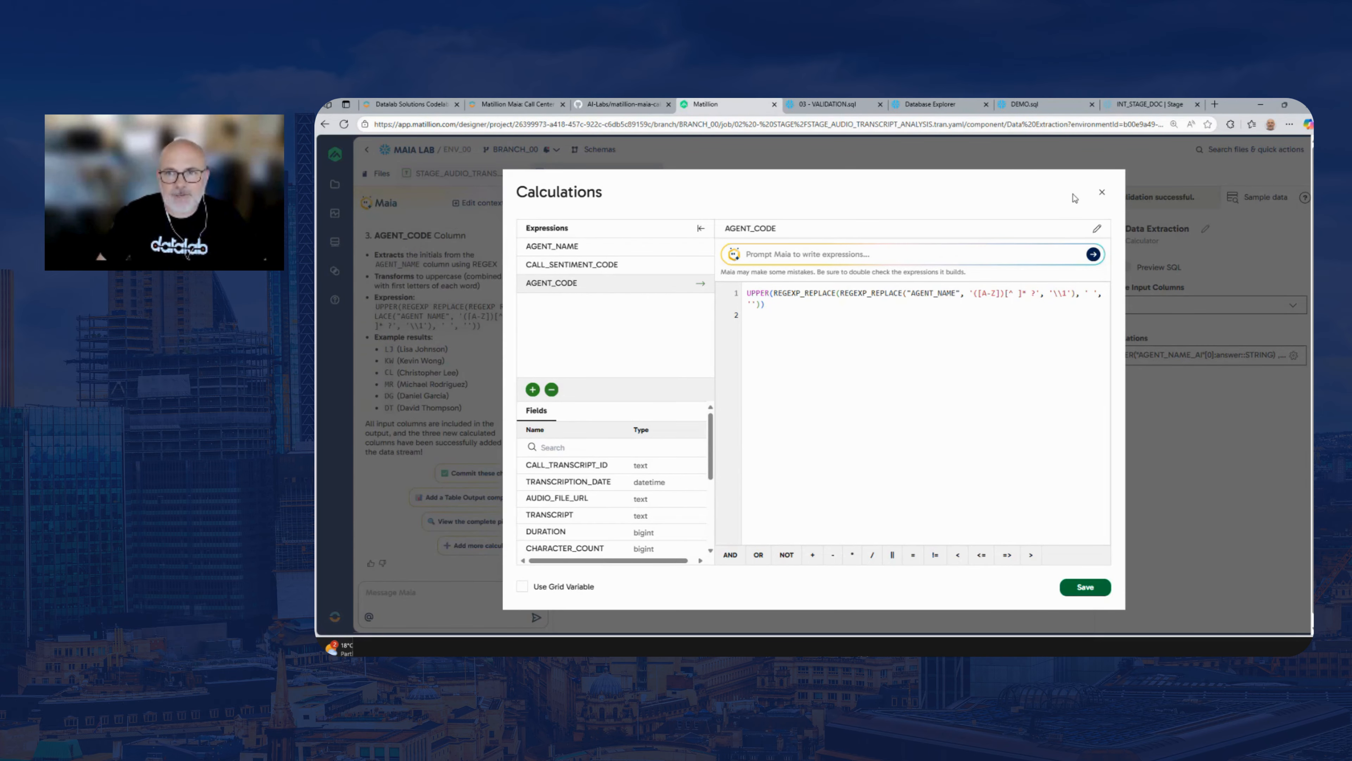
click(1102, 193)
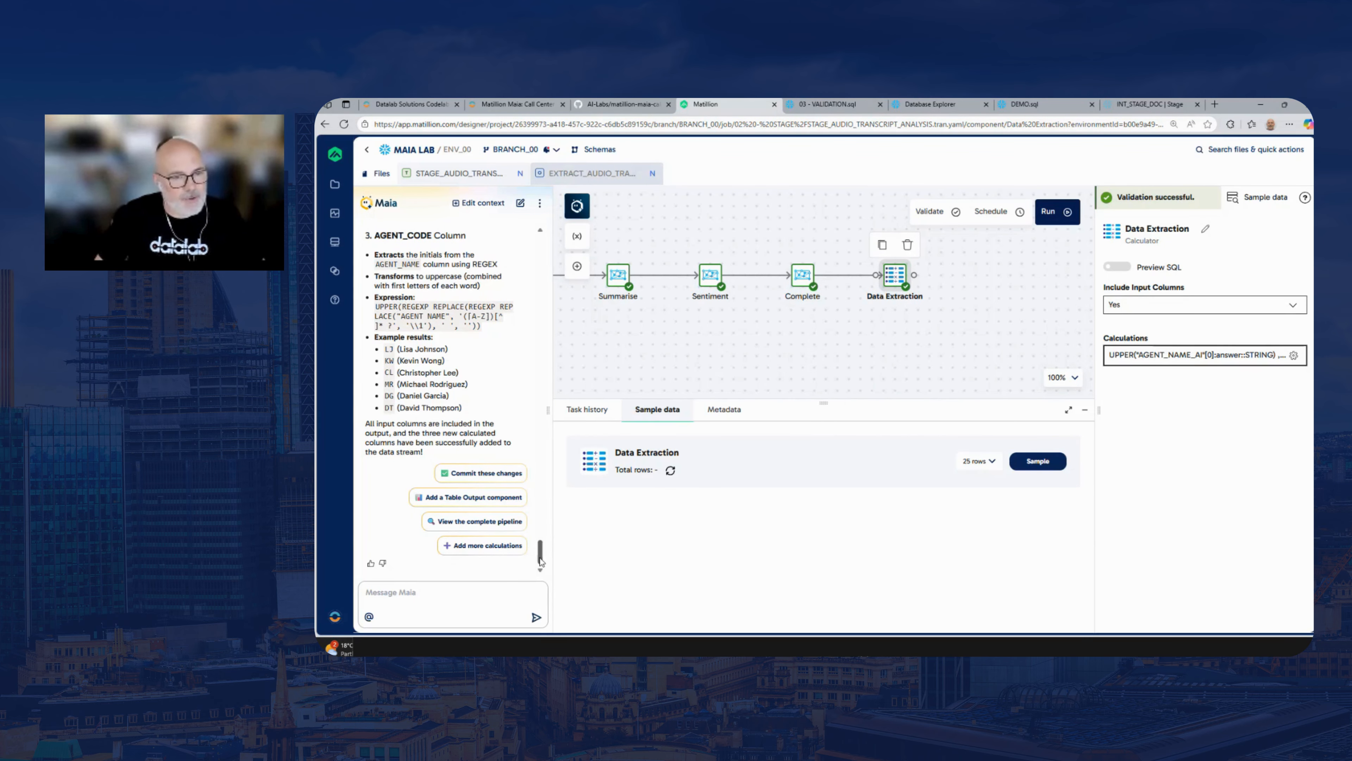
scroll(540, 559, up, 2)
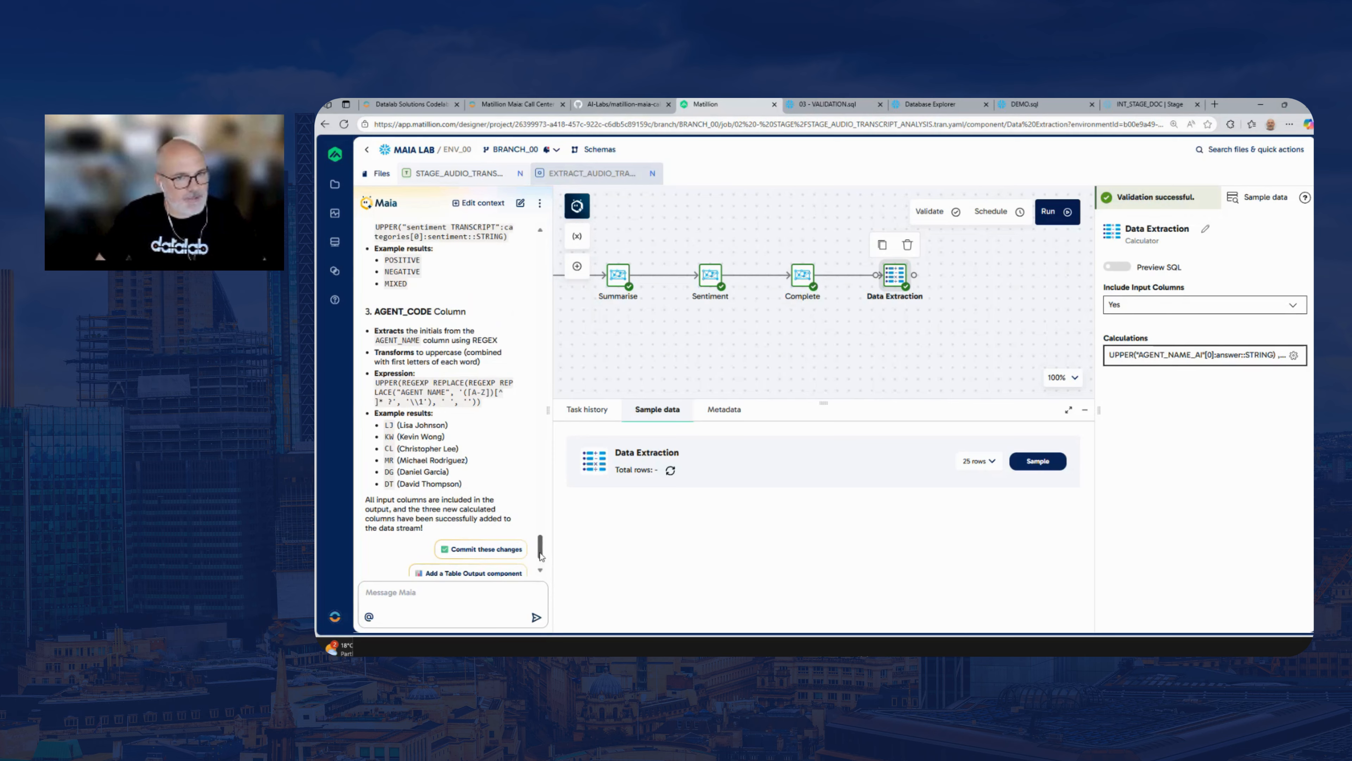
scroll(540, 559, down, 1)
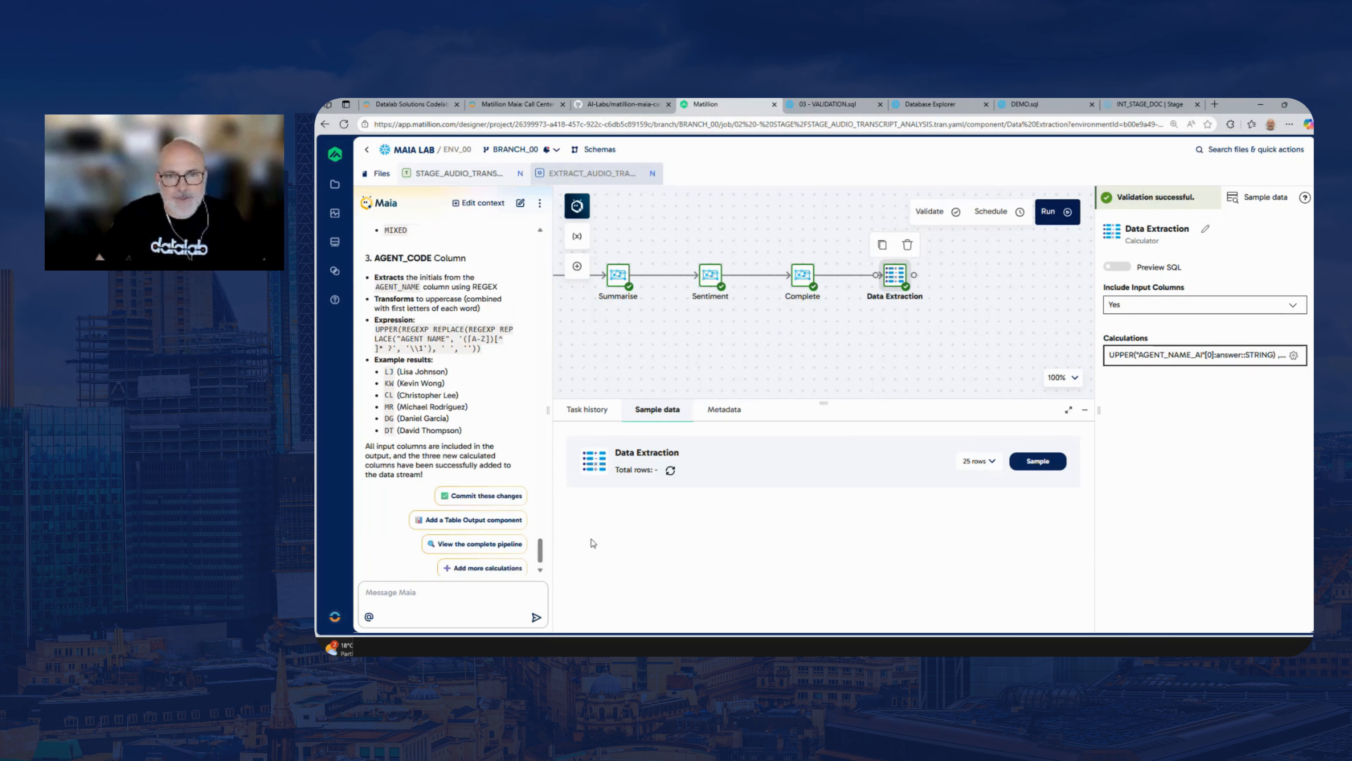
click(1038, 461)
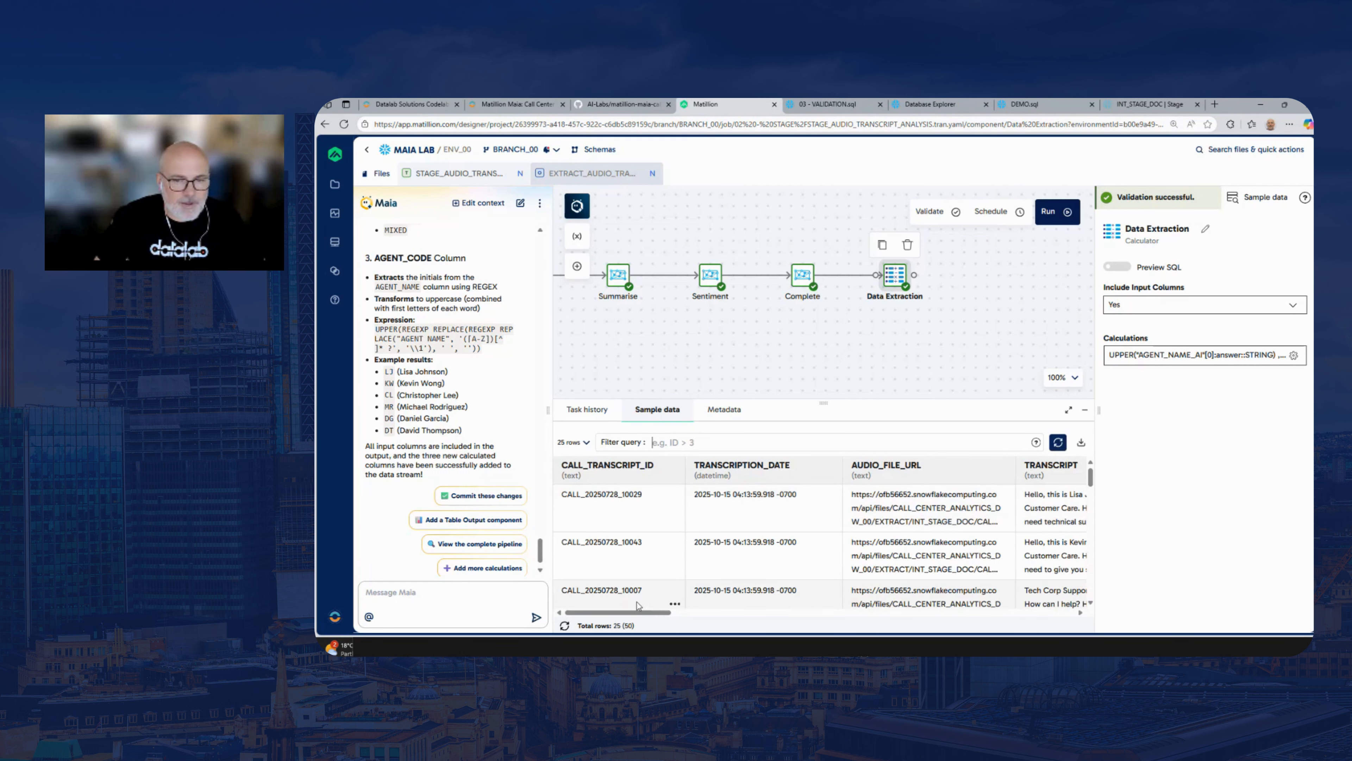
drag(633, 613, 720, 619)
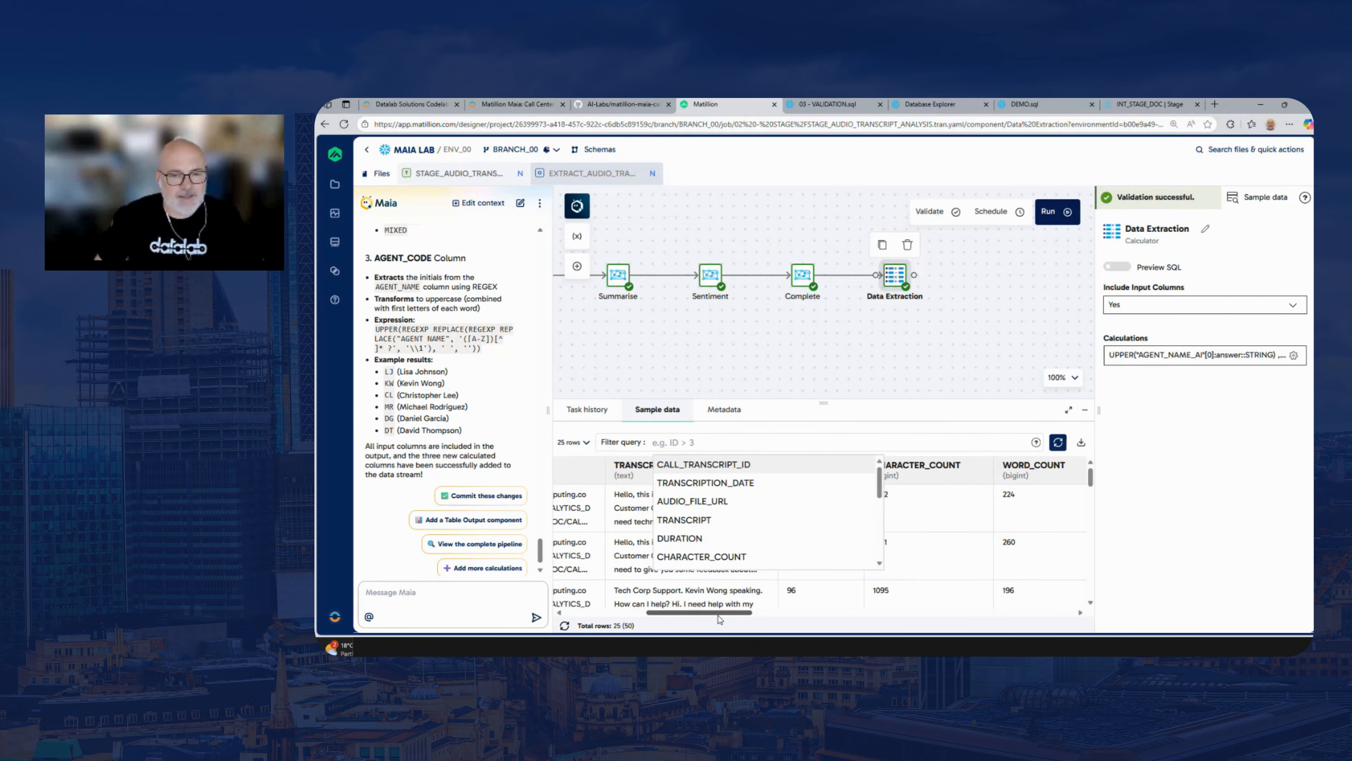
click(875, 362)
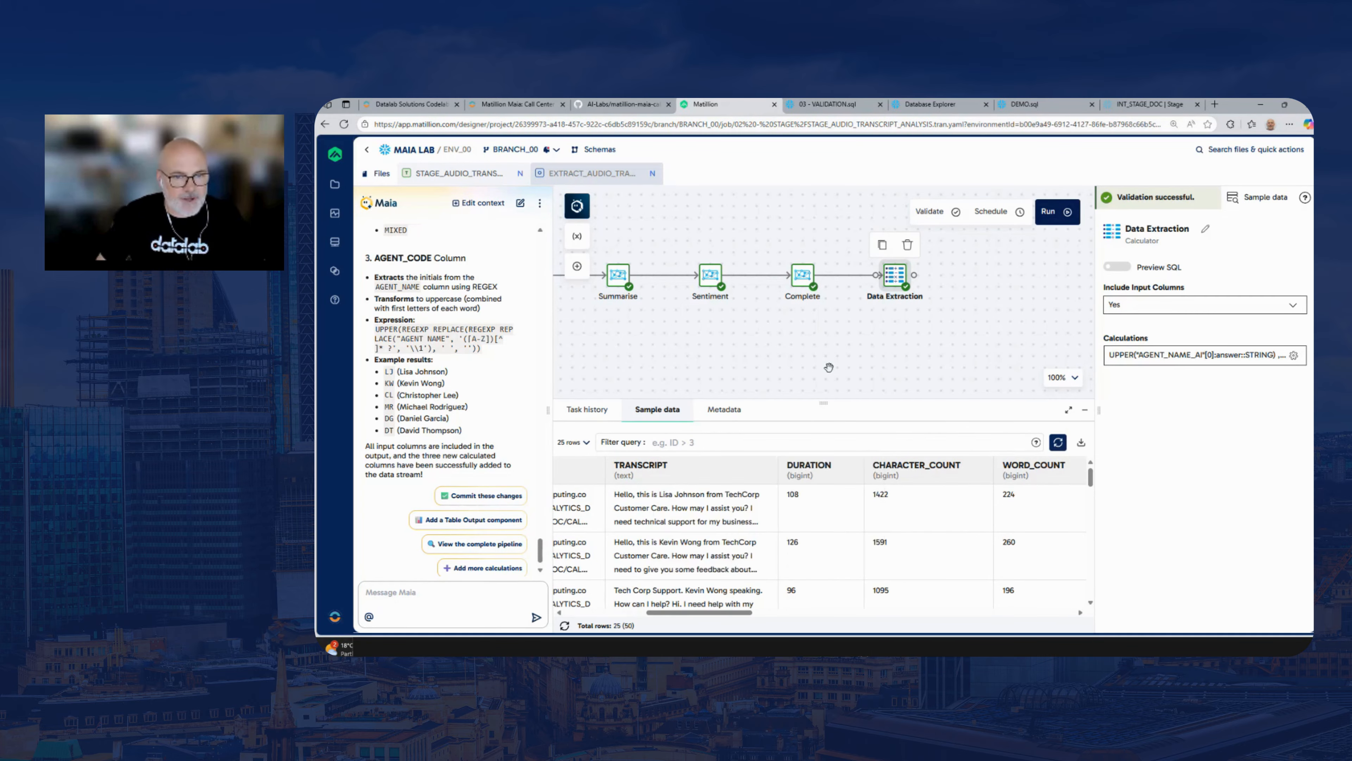
click(640, 411)
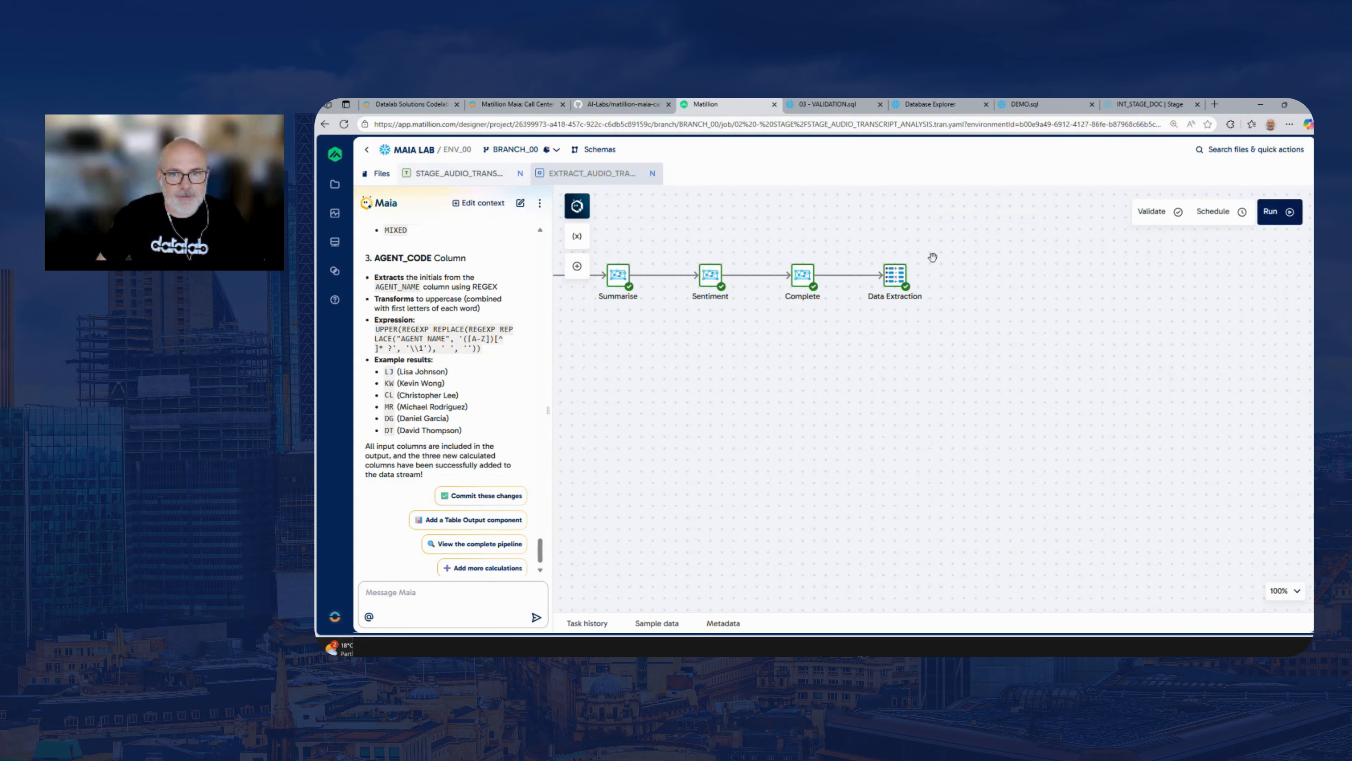
Sample the Data Extraction component and review the AGENT_NAME, CALL_SENTIMENT_CODE and AGENT_CODE columns
click(894, 277)
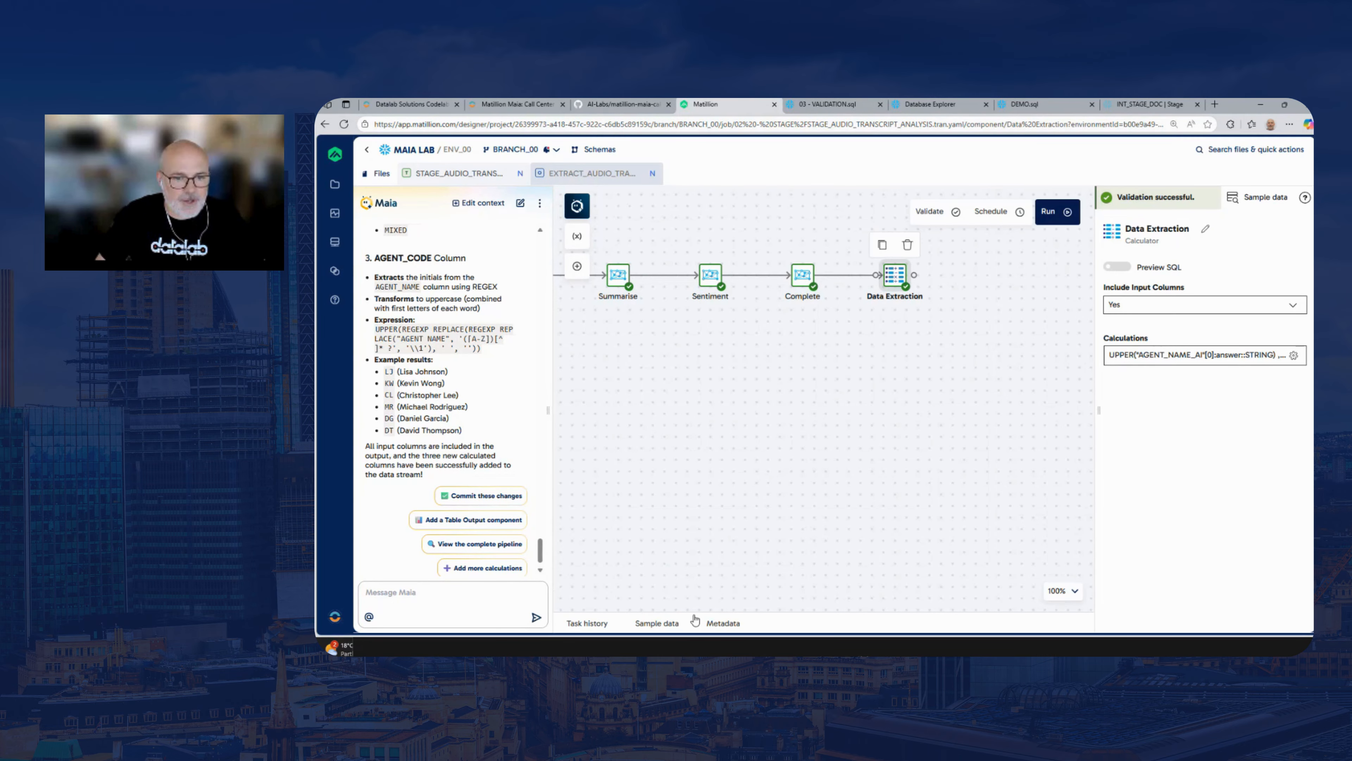
click(675, 622)
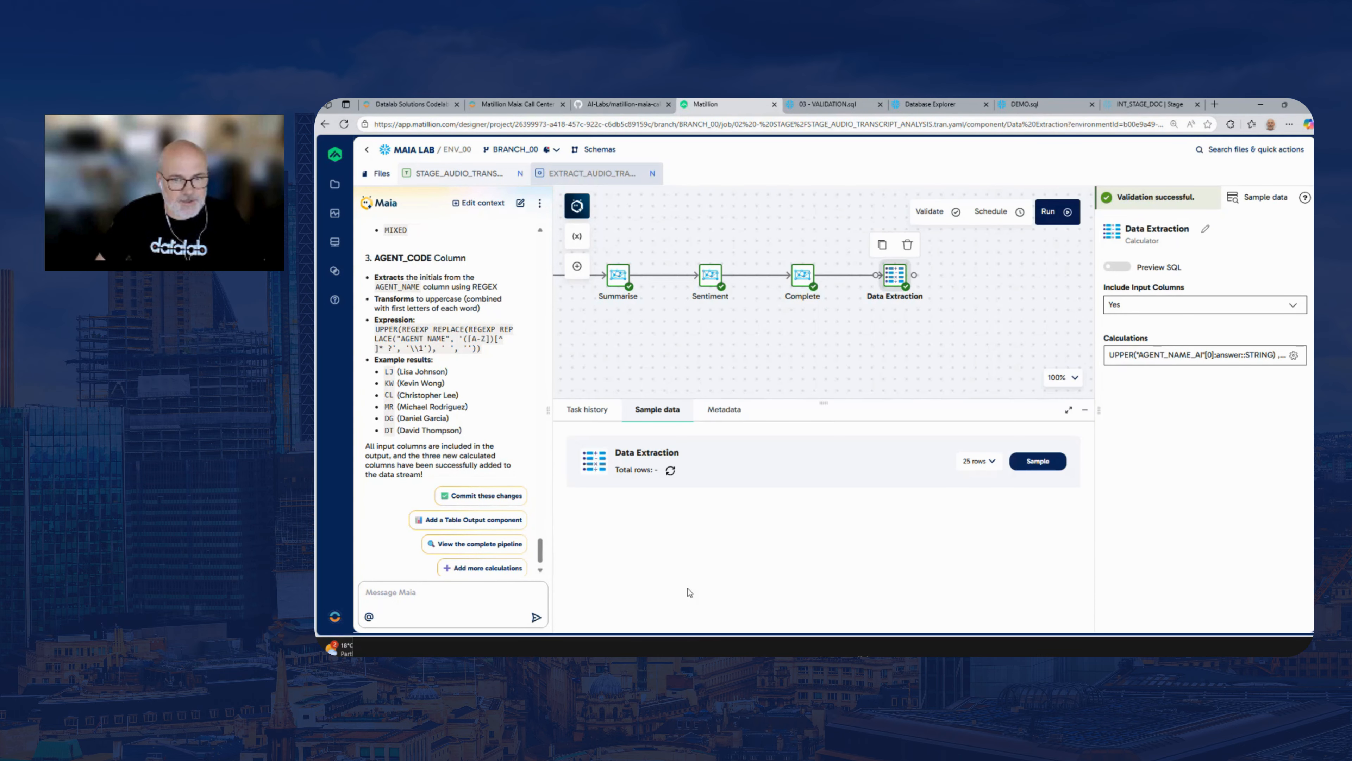
click(1036, 462)
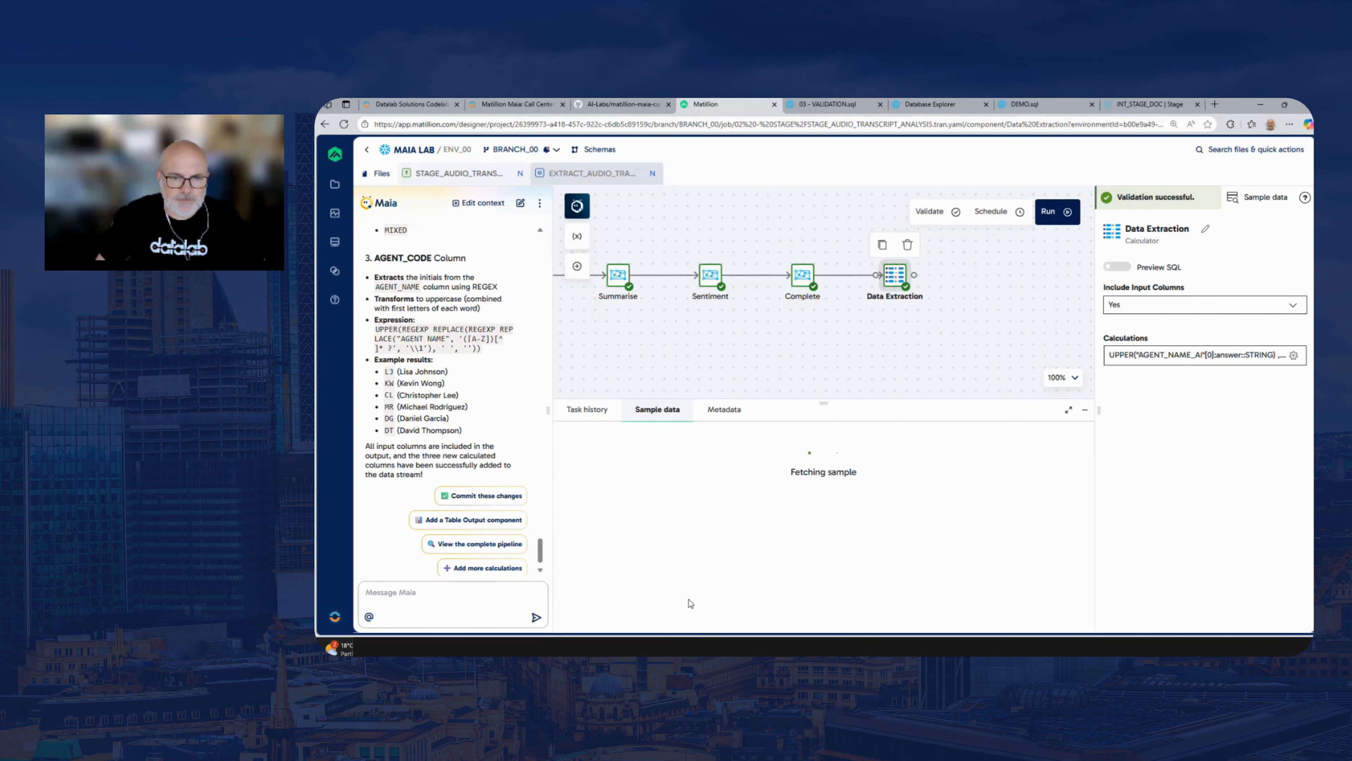
drag(660, 614, 1043, 623)
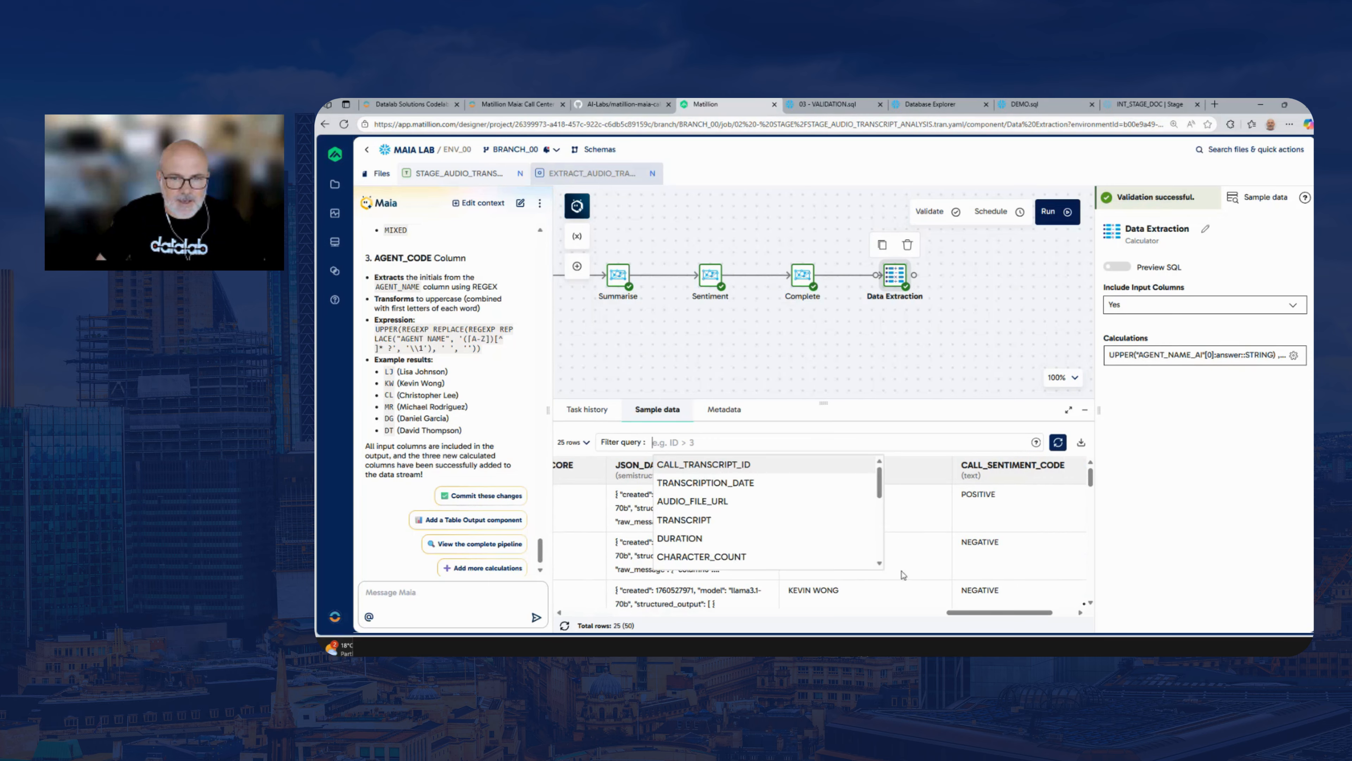
click(880, 441)
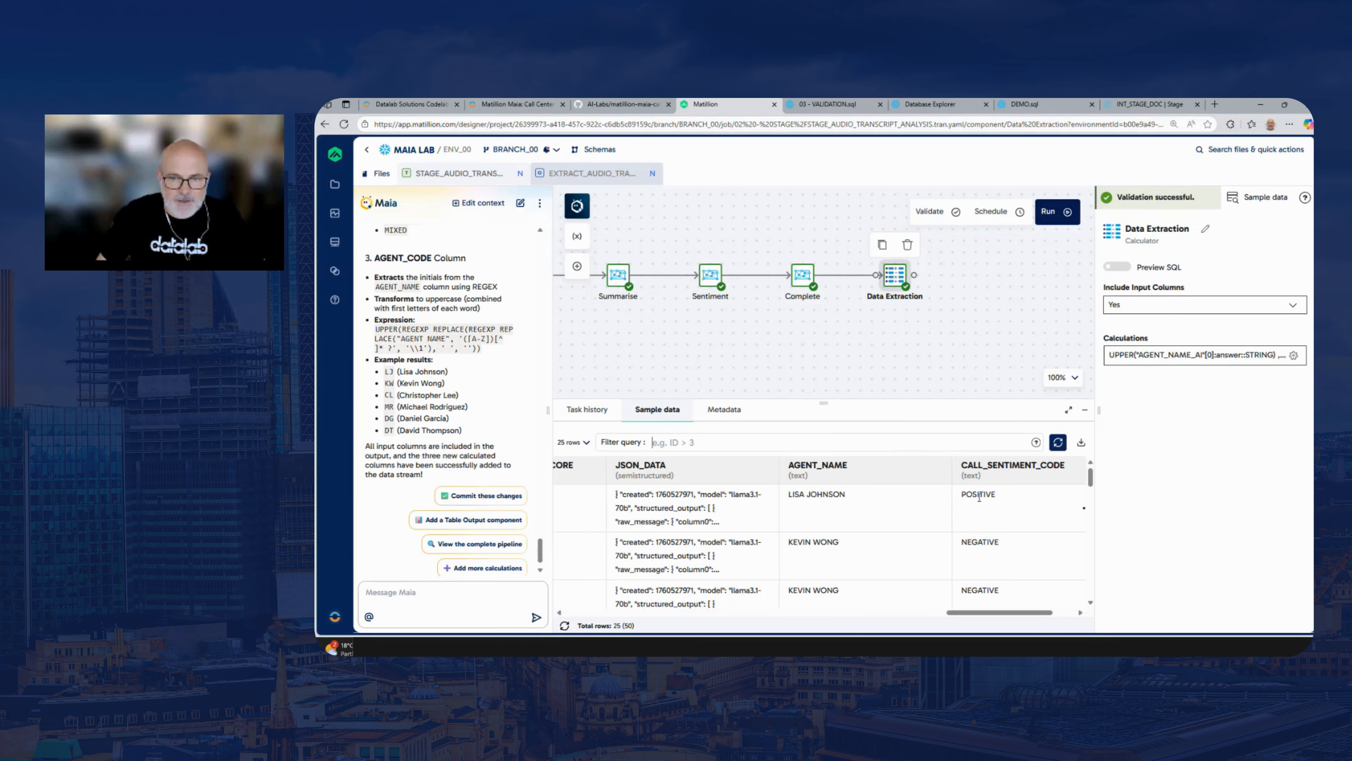
drag(1007, 613, 1029, 615)
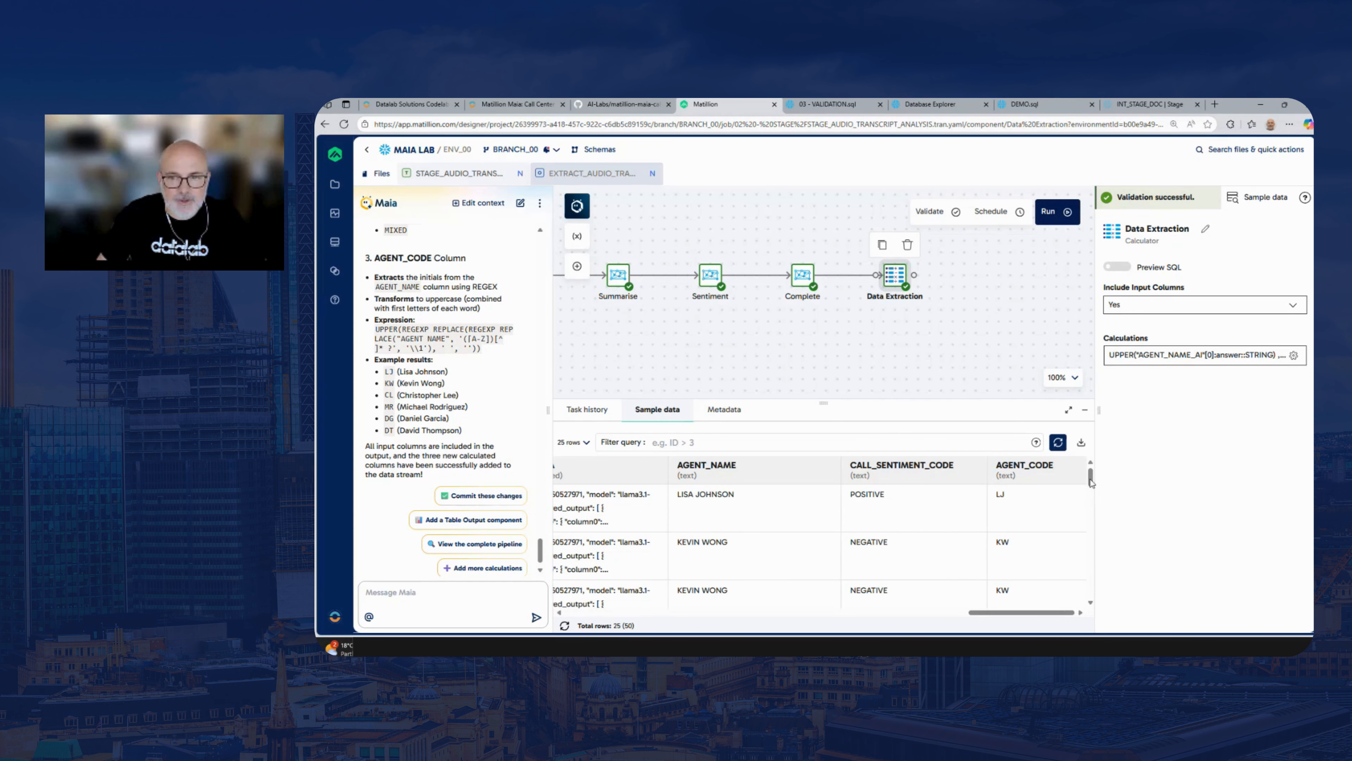
In the lab guide, copy the whole Rename prompt, from its pipeline review task through the Table Output component name
click(527, 105)
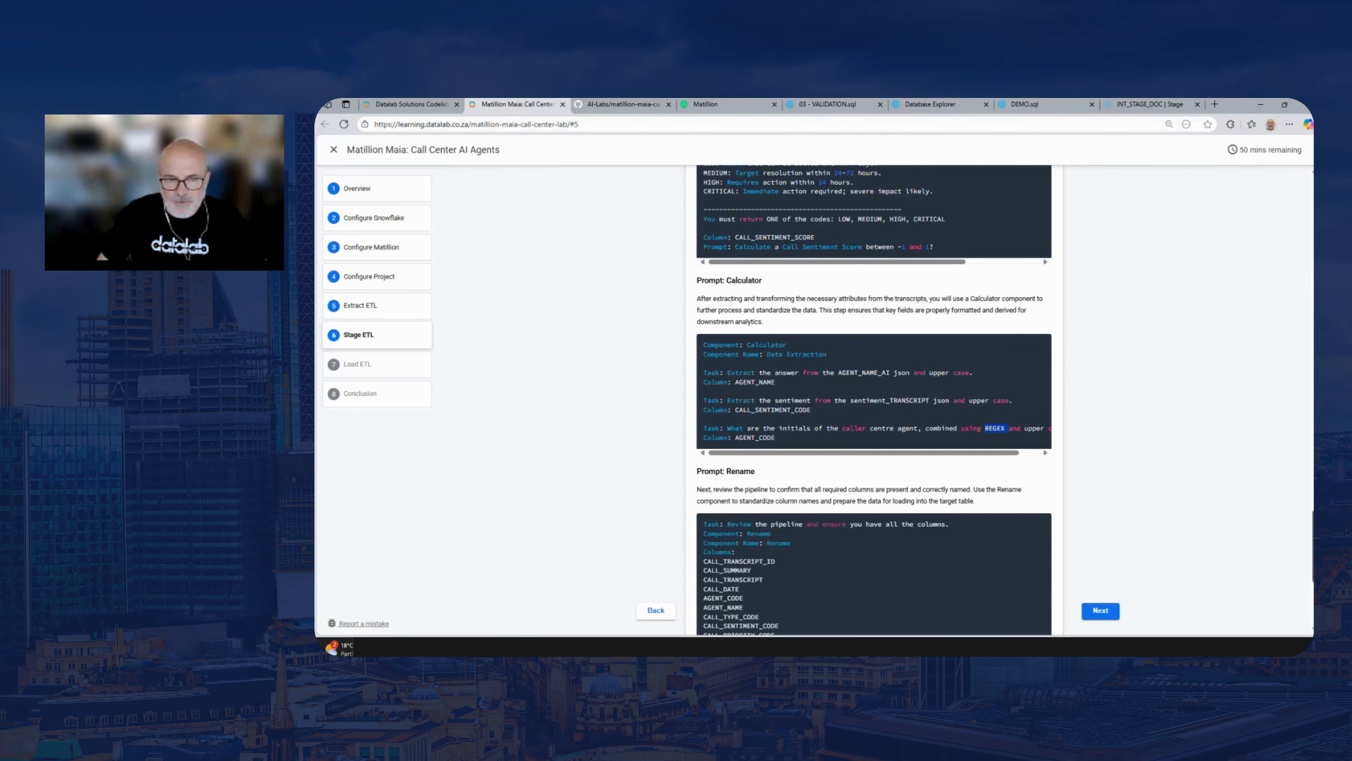
drag(1310, 533, 1309, 569)
drag(897, 493, 716, 297)
right_click(719, 299)
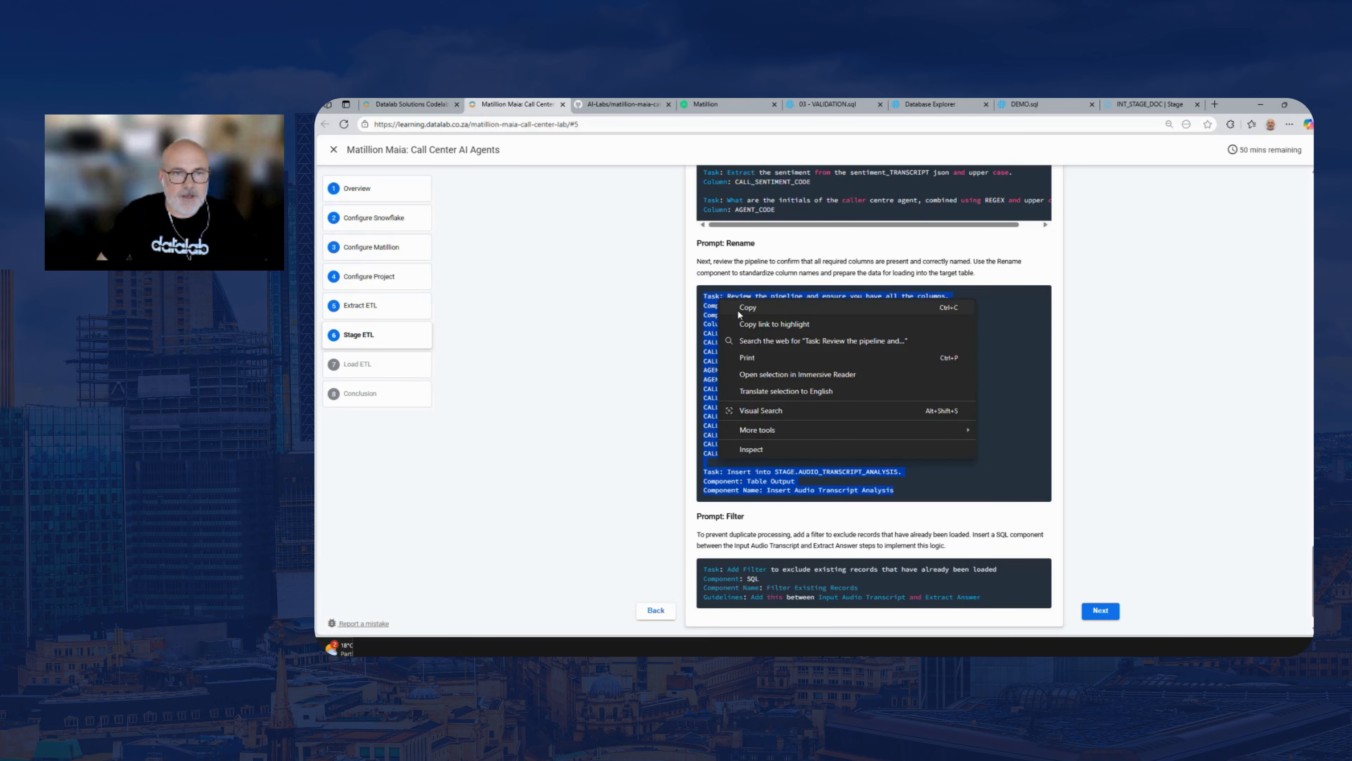
click(741, 308)
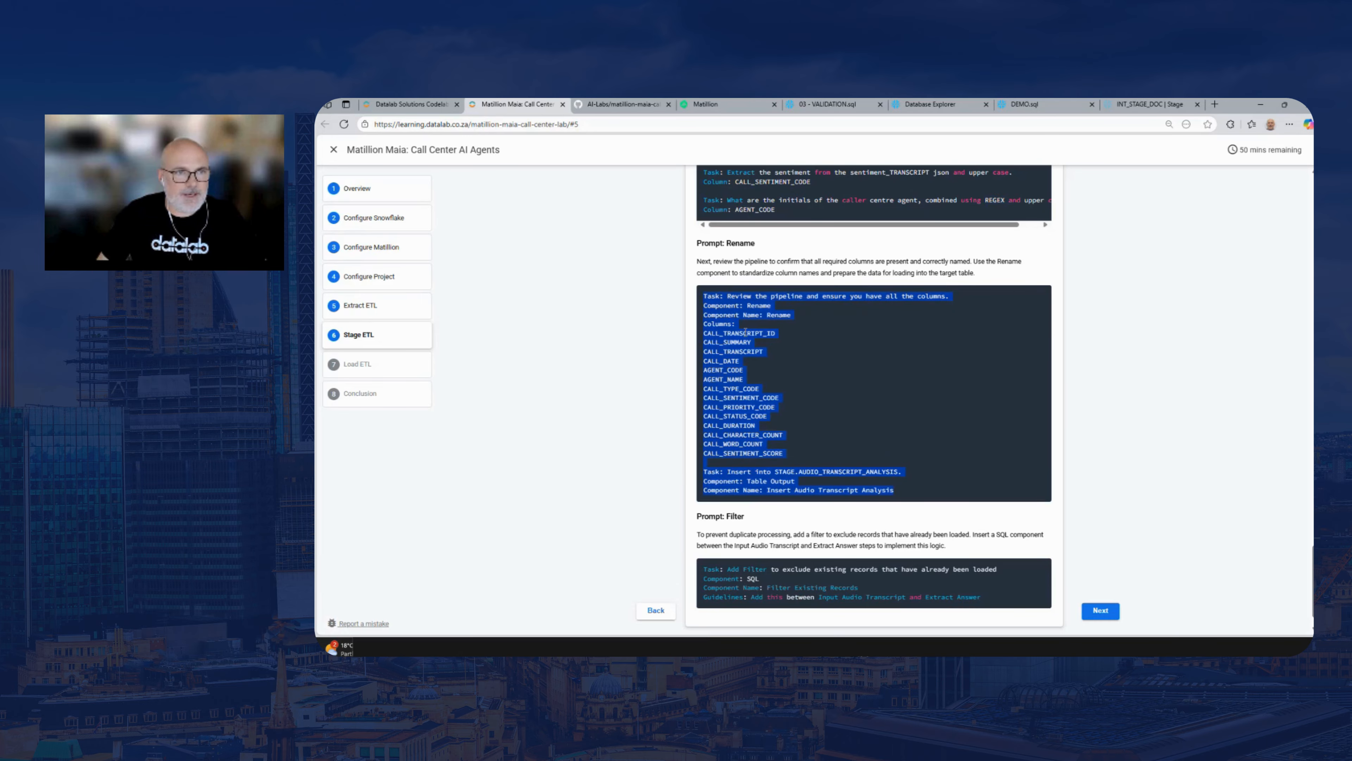
Back in Matillion, send Maia the copied prompt to add a Rename component and a Table Output named Insert Audio Transcript Analysis
click(738, 103)
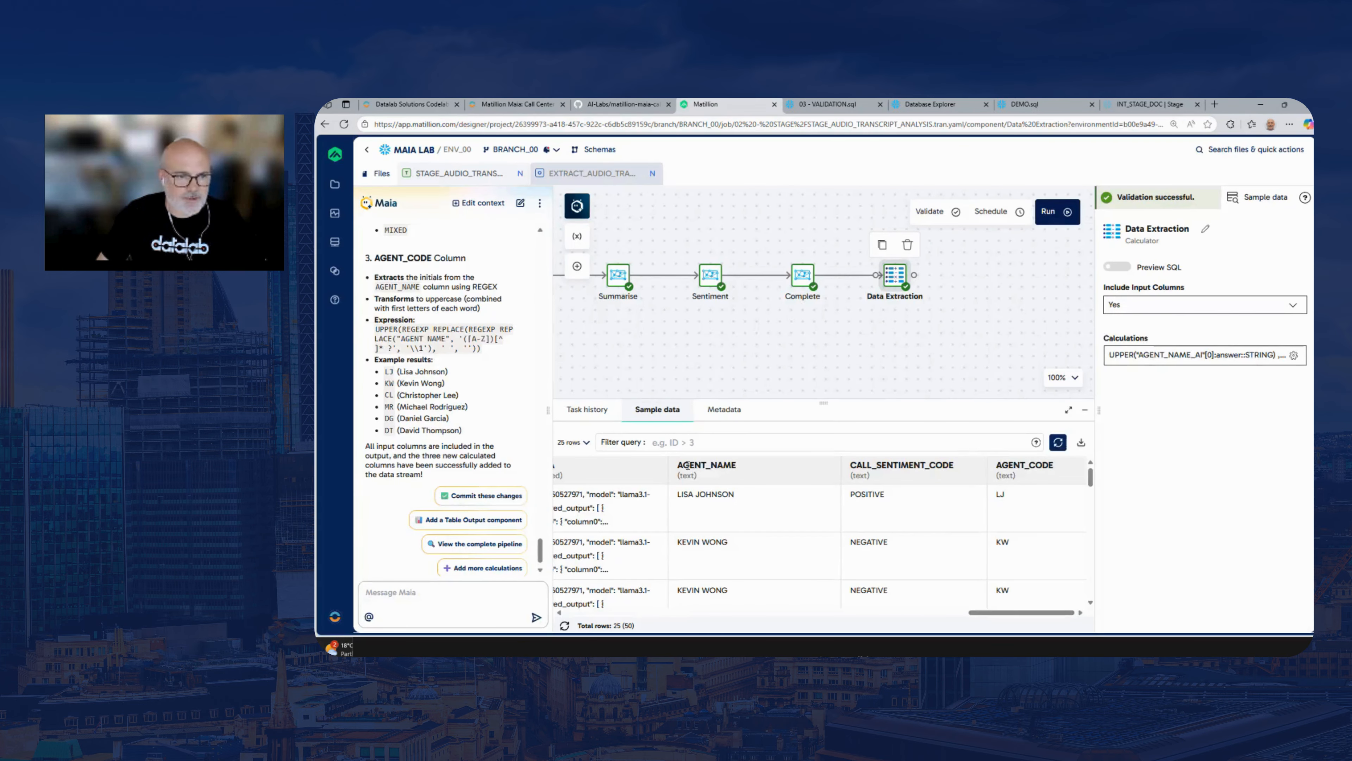
click(463, 593)
key(ctrl+v)
key(Return)
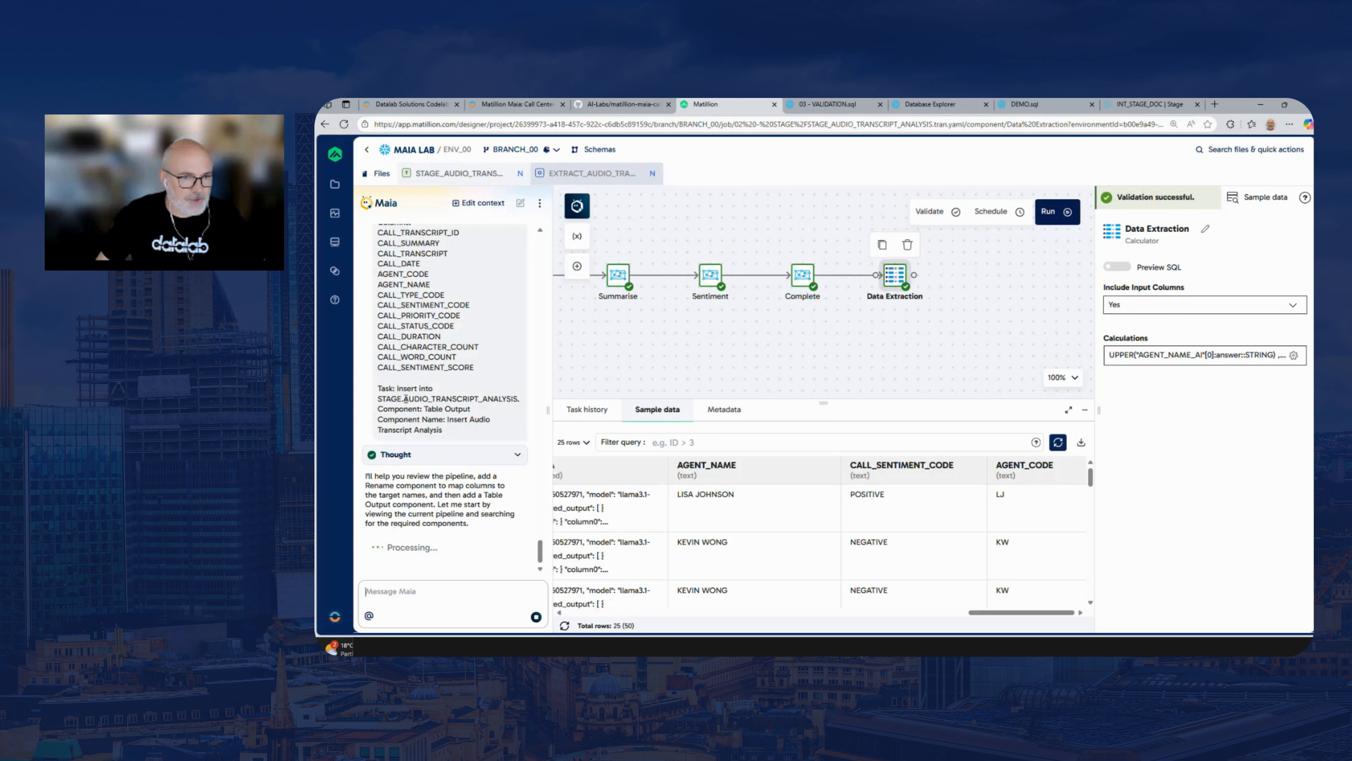
Review the Data Extraction sample columns and follow the pipeline through to the Rename and Insert Audio Transcript Analysis components
drag(404, 399, 520, 331)
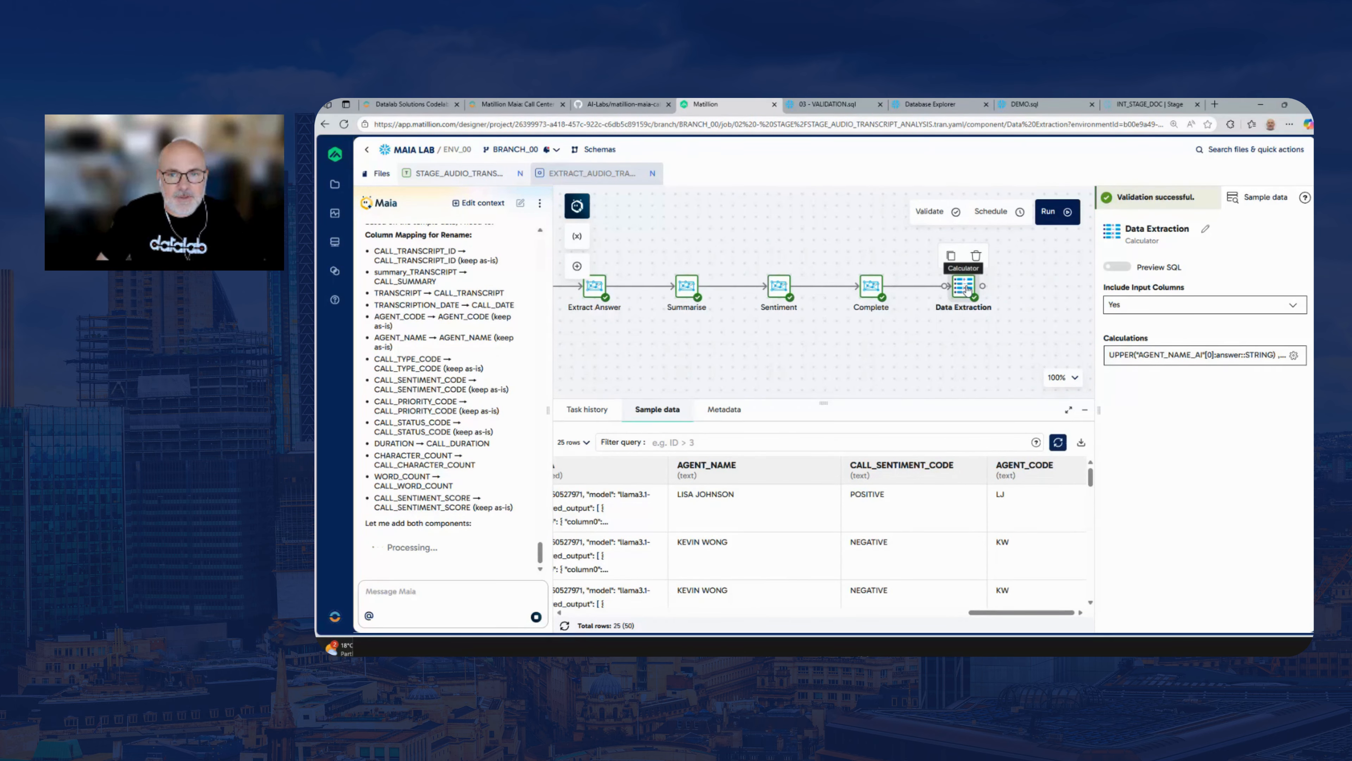
drag(829, 339, 851, 338)
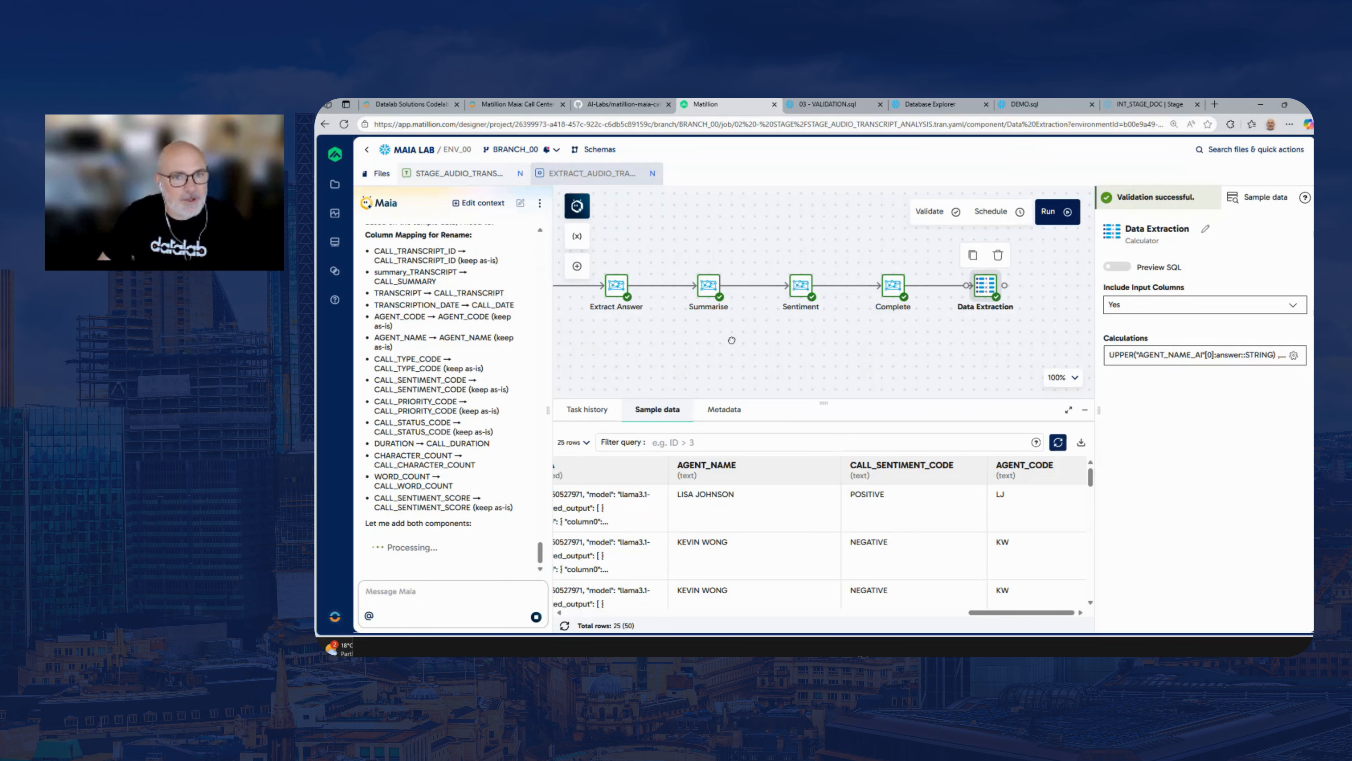
drag(731, 340, 789, 336)
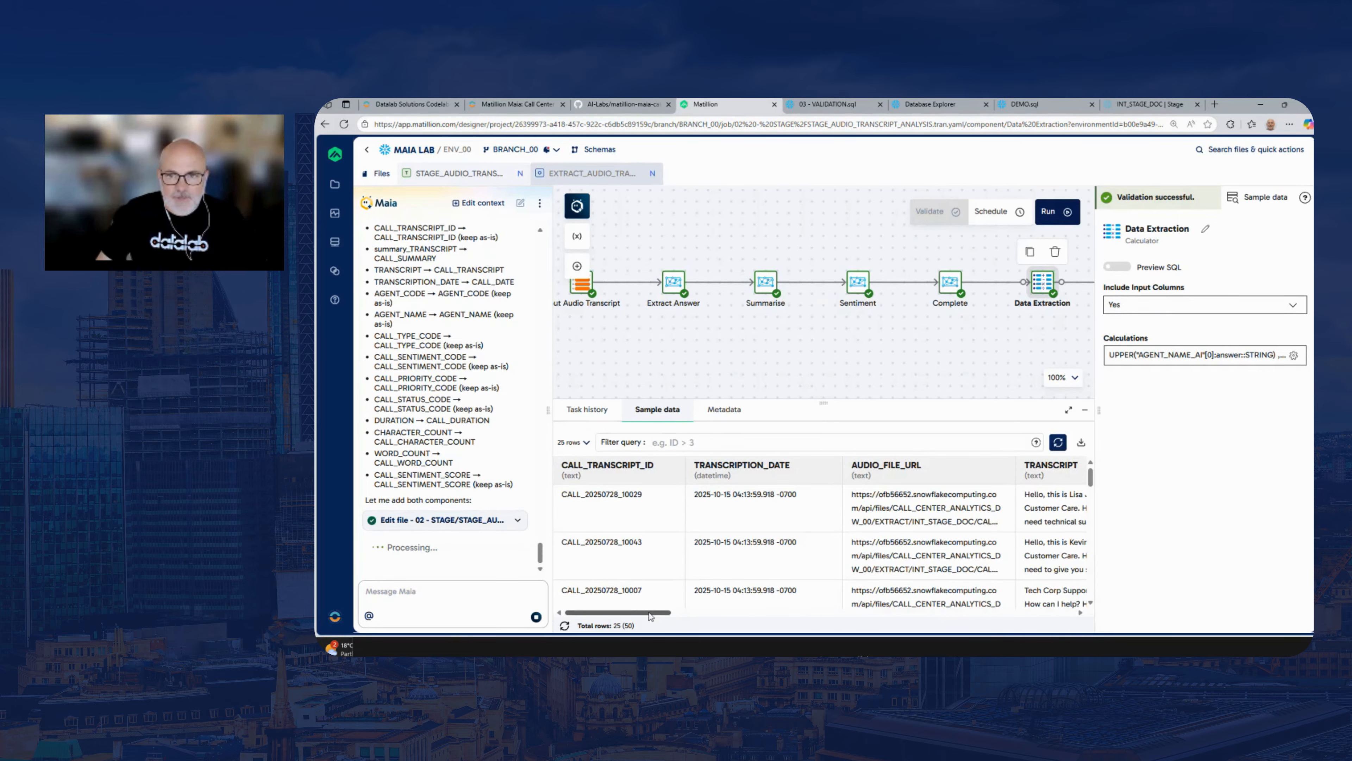
drag(649, 612, 1056, 612)
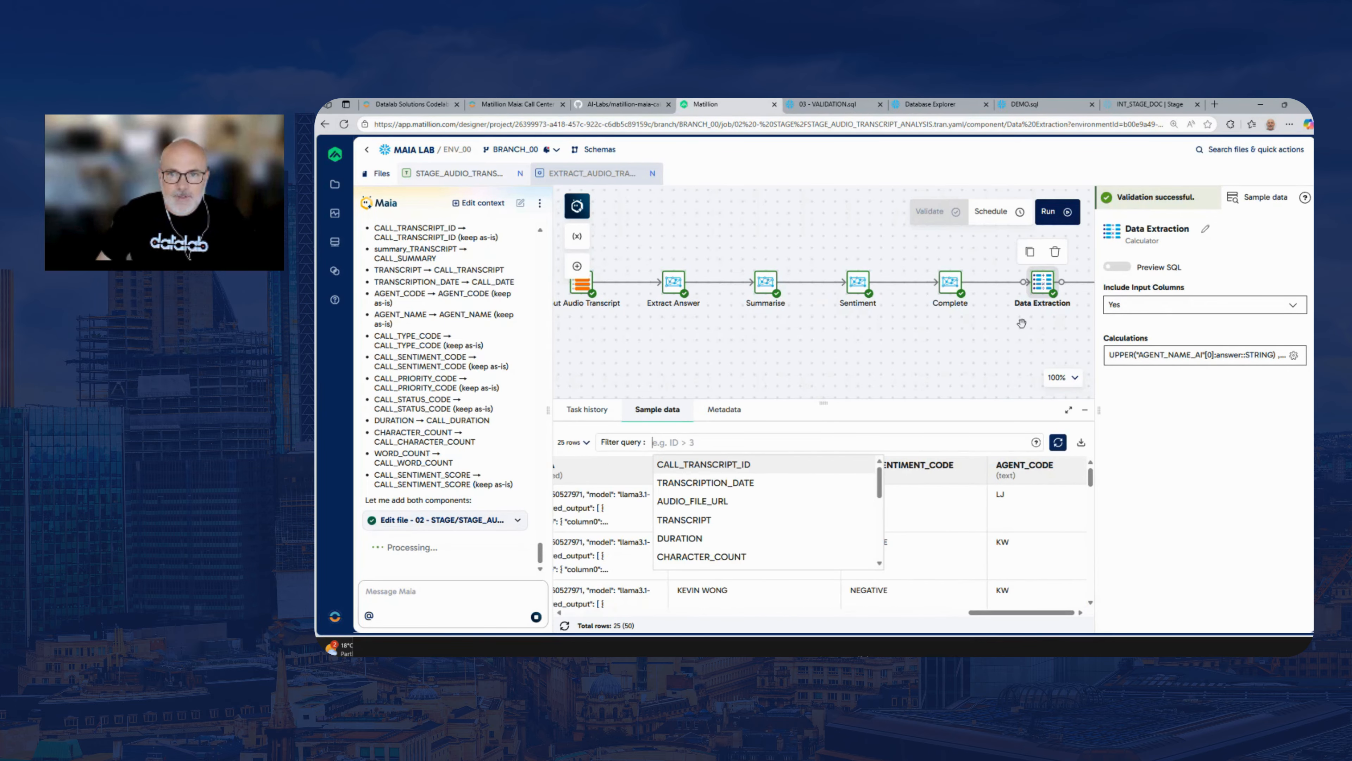
drag(1022, 323, 753, 320)
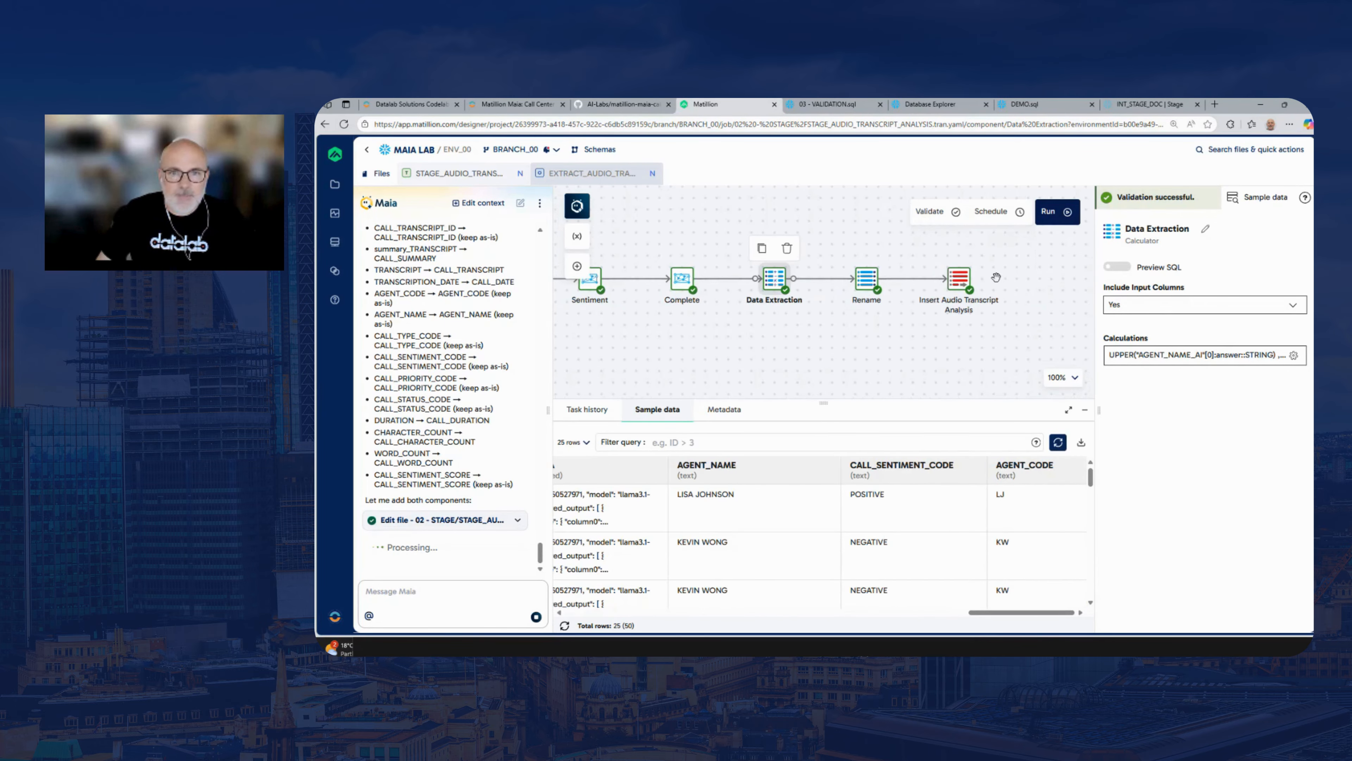
In the lab guide, copy the whole Filter prompt, from its existing-records task through the placement guideline
click(526, 104)
drag(993, 605, 690, 574)
key(ctrl+c)
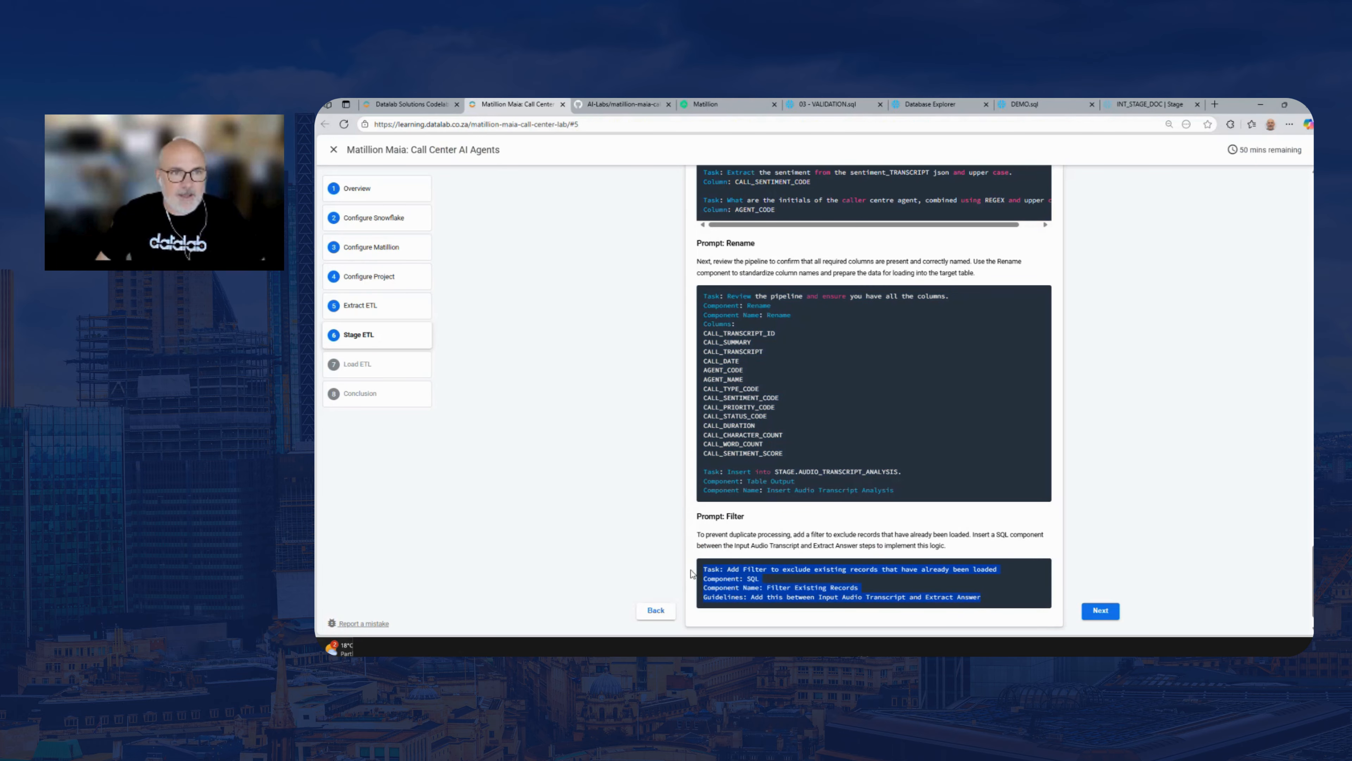
Back in Matillion, enter the copied prompt for Maia to add a SQL component named Filter Existing Records between Input Audio Transcript and Extract Answer
click(720, 105)
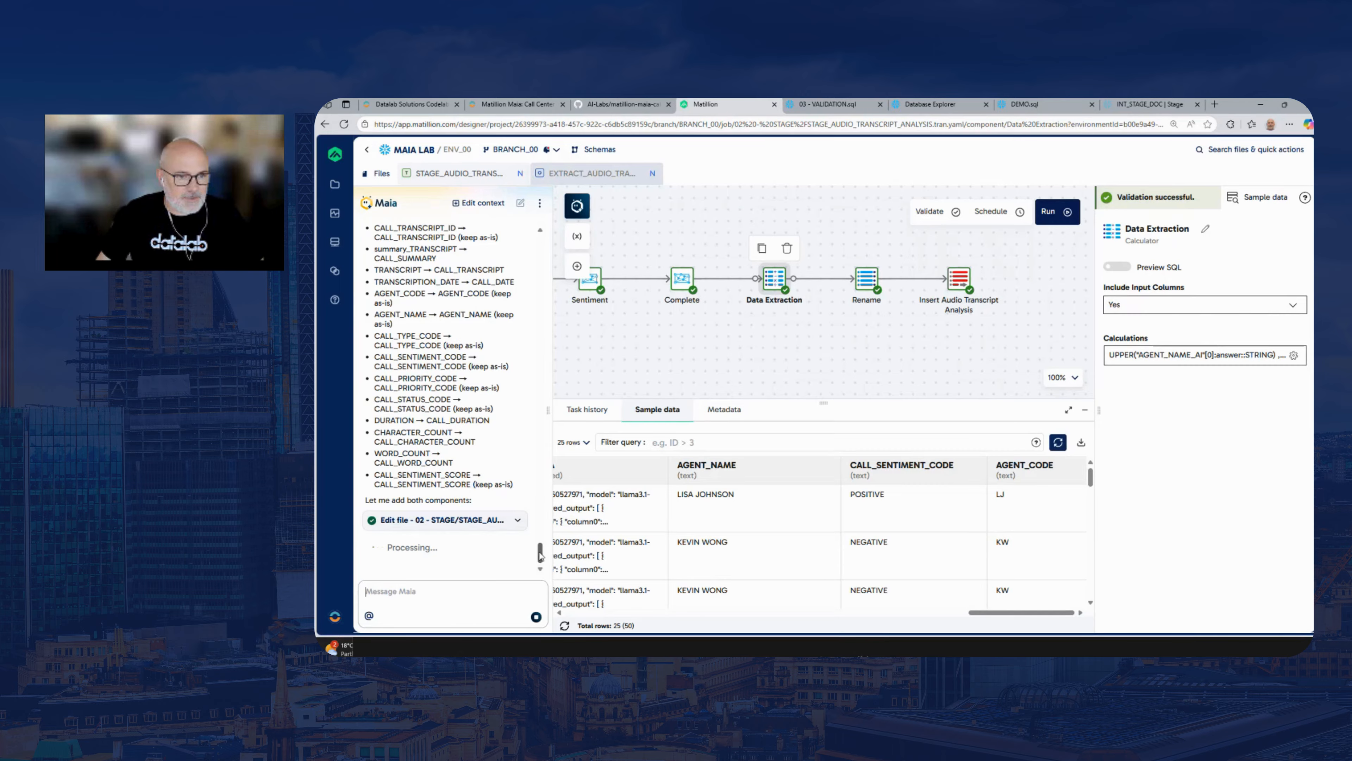
click(404, 592)
key(ctrl+v)
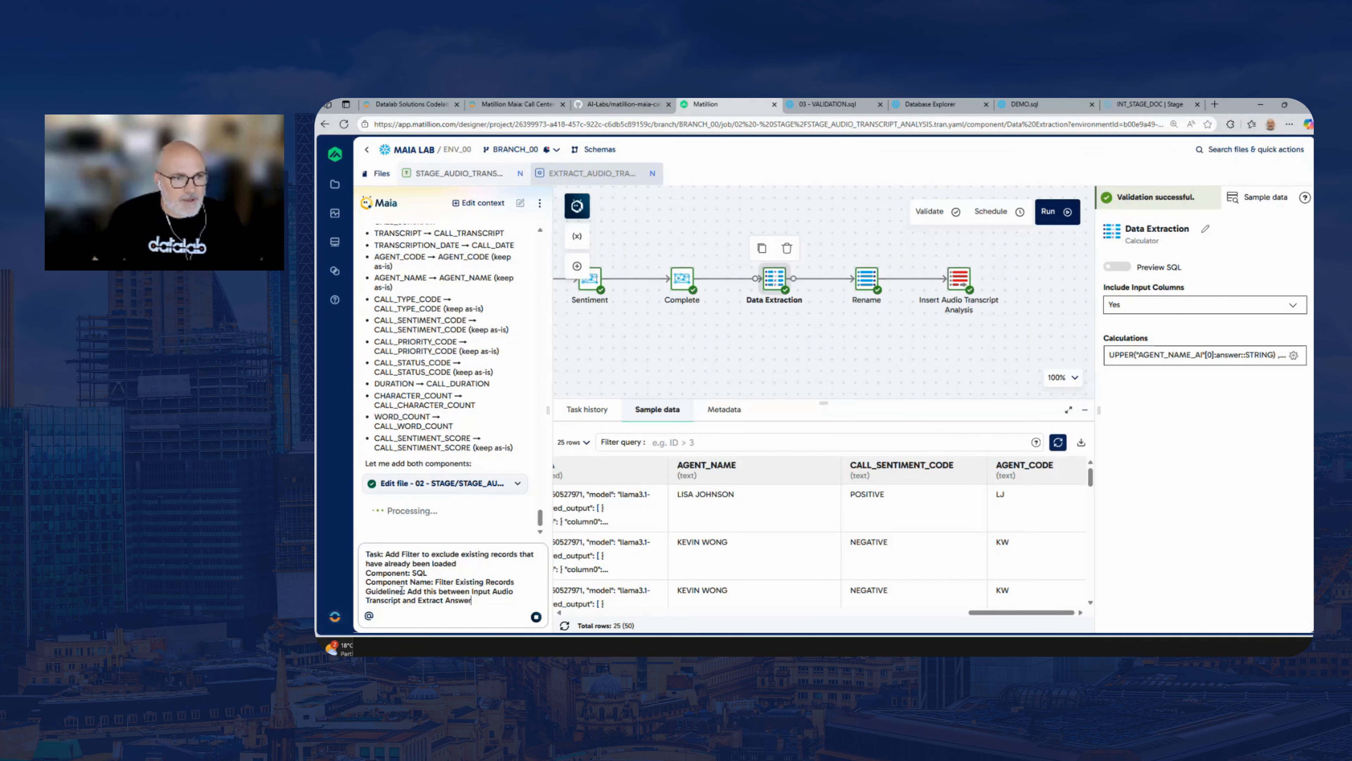
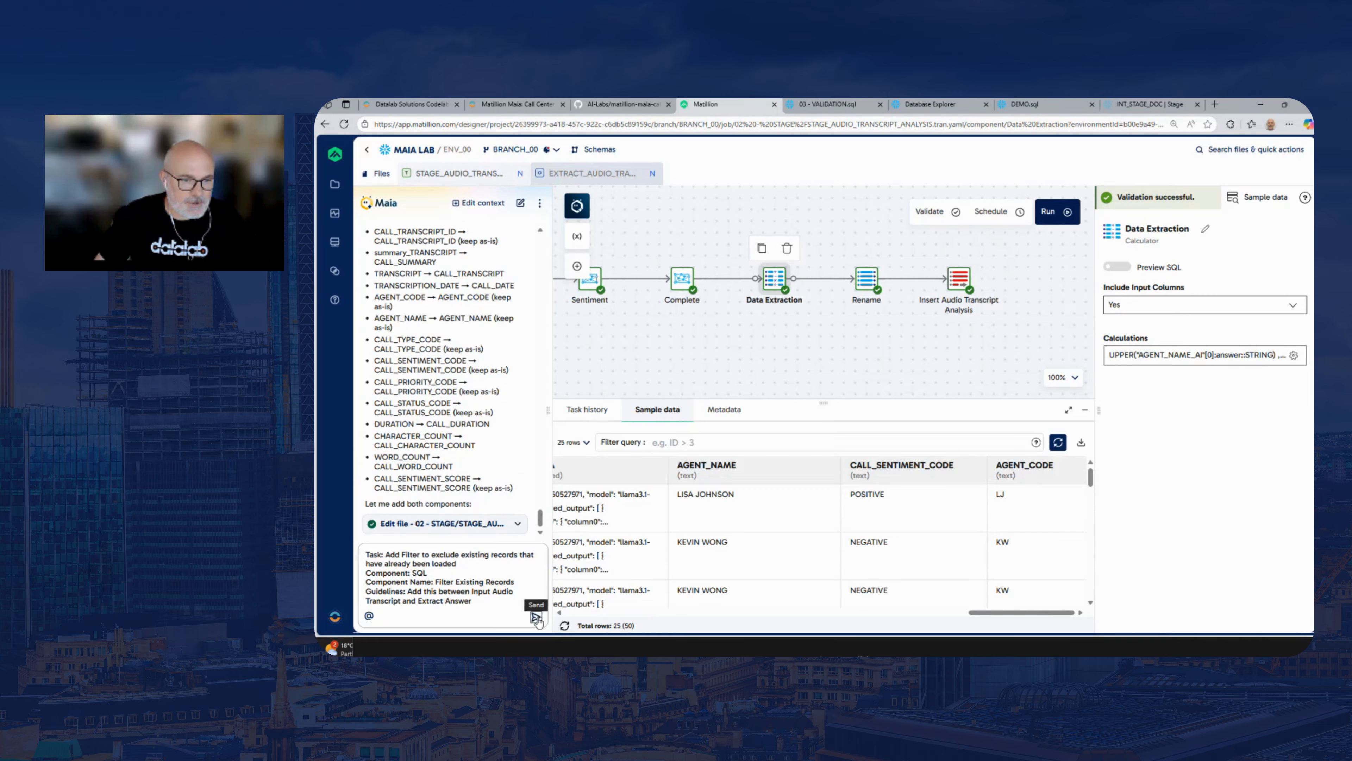
Send Maia the entered Filter Existing Records prompt and read the reply in the chat
click(489, 601)
key(Return)
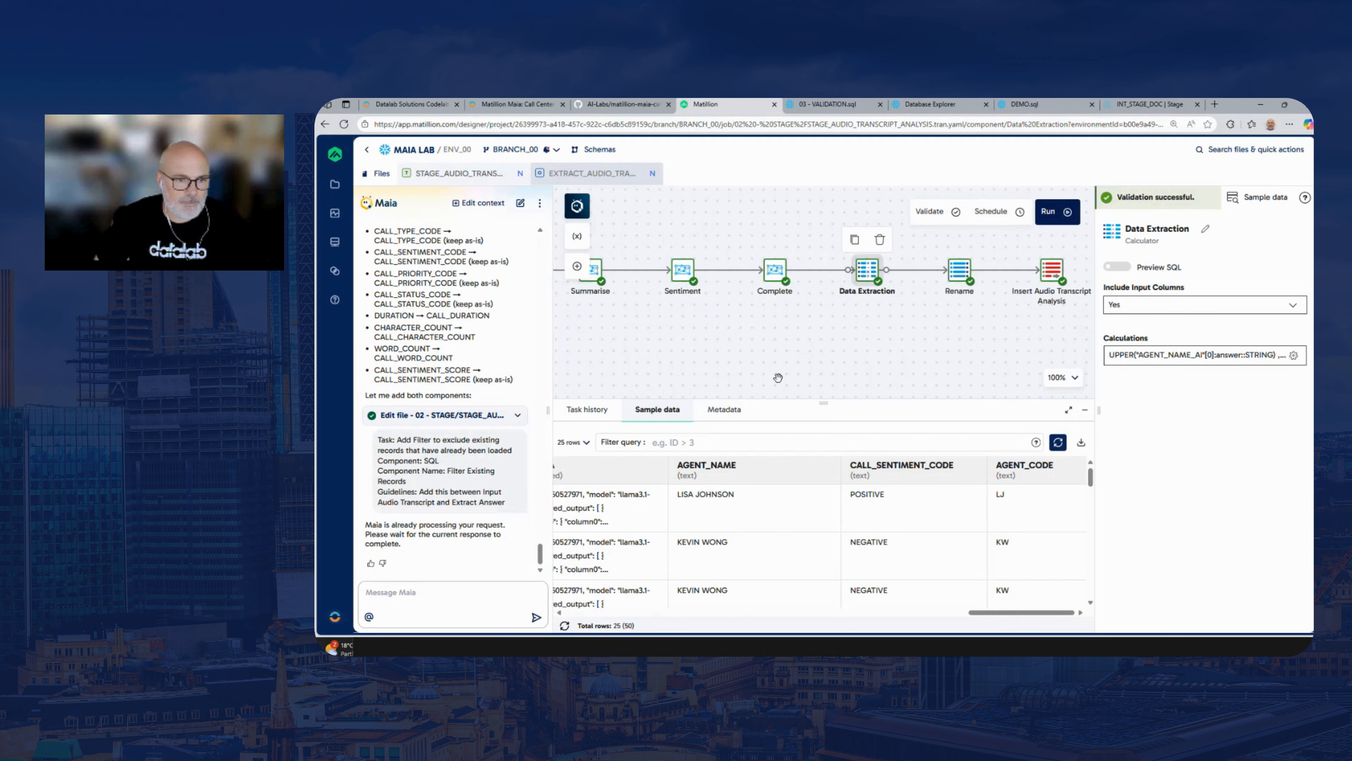
drag(540, 559, 539, 561)
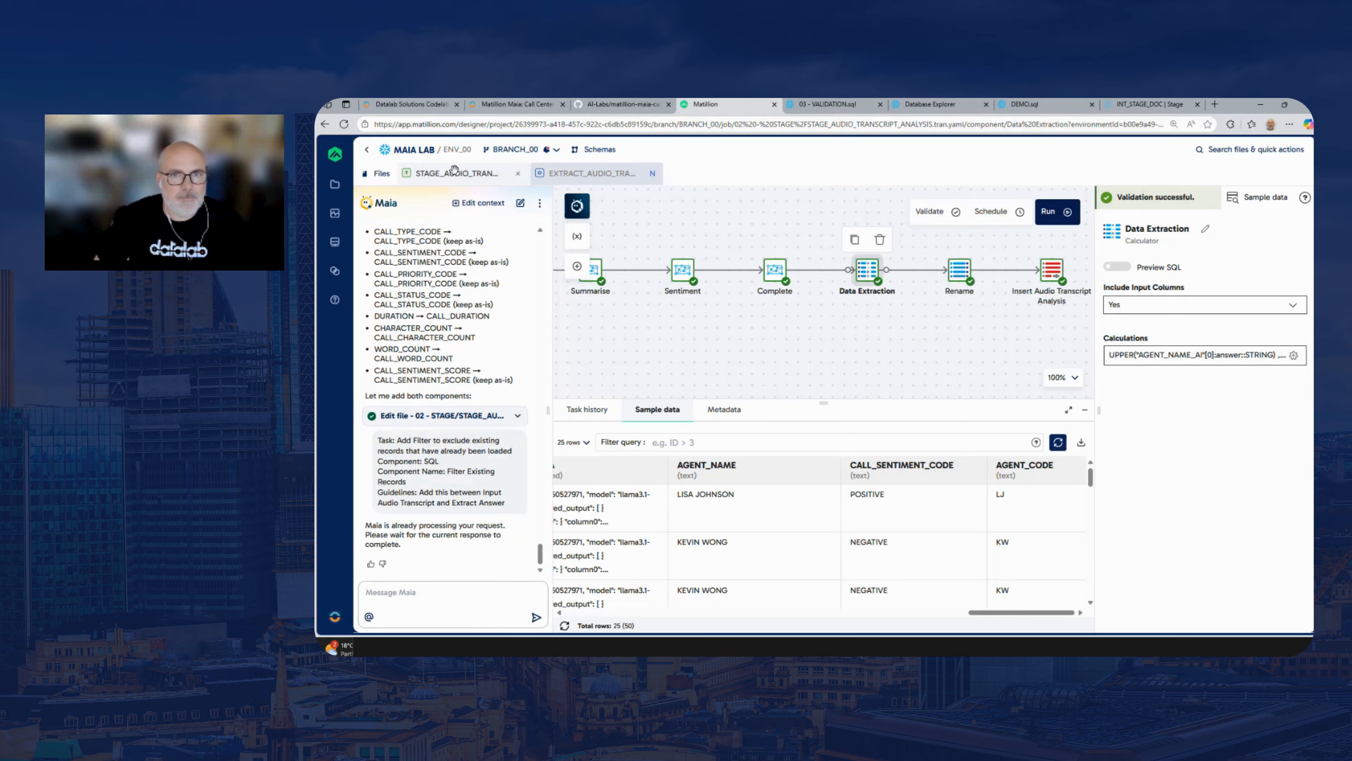
In the lab guide, examine the Load ETL section from its learning outcomes through the Step 7 PARENT_LOAD_DWH pipeline and prompt
click(535, 105)
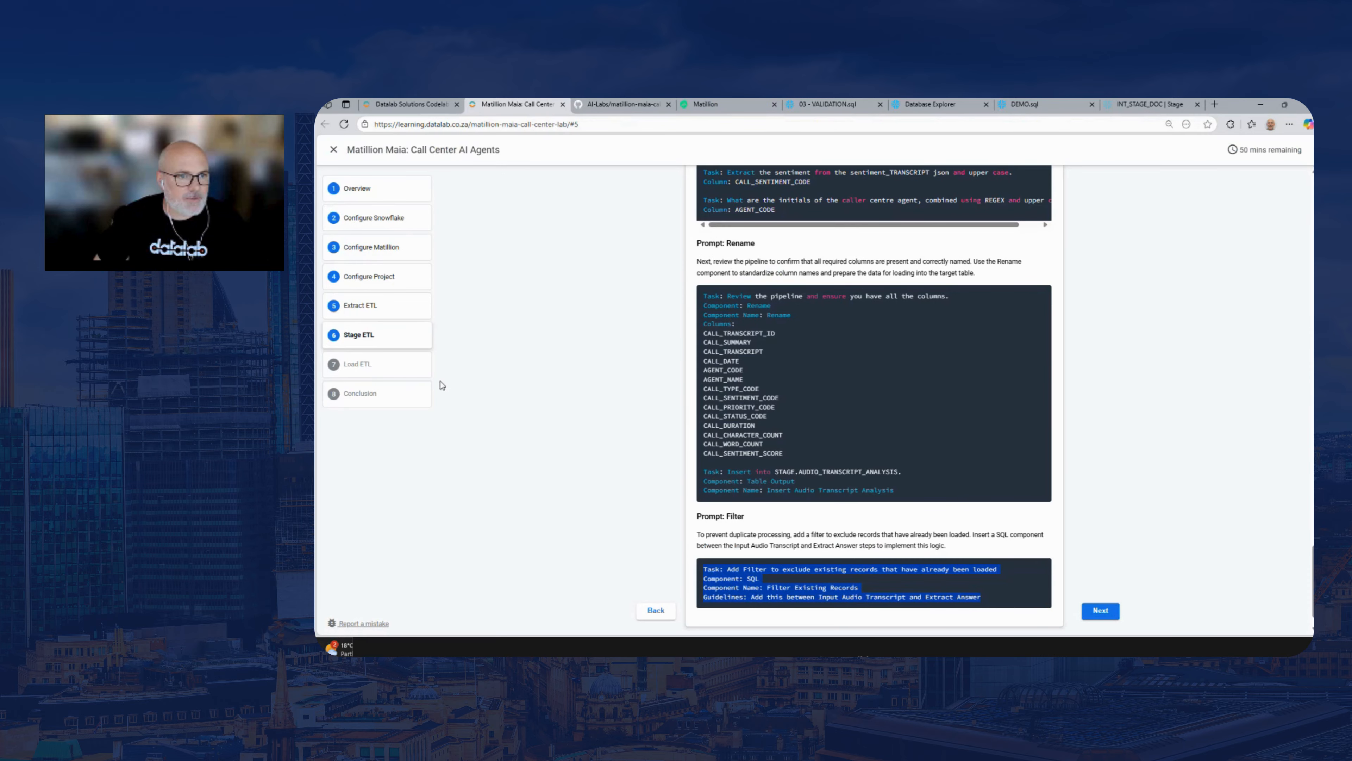
click(415, 365)
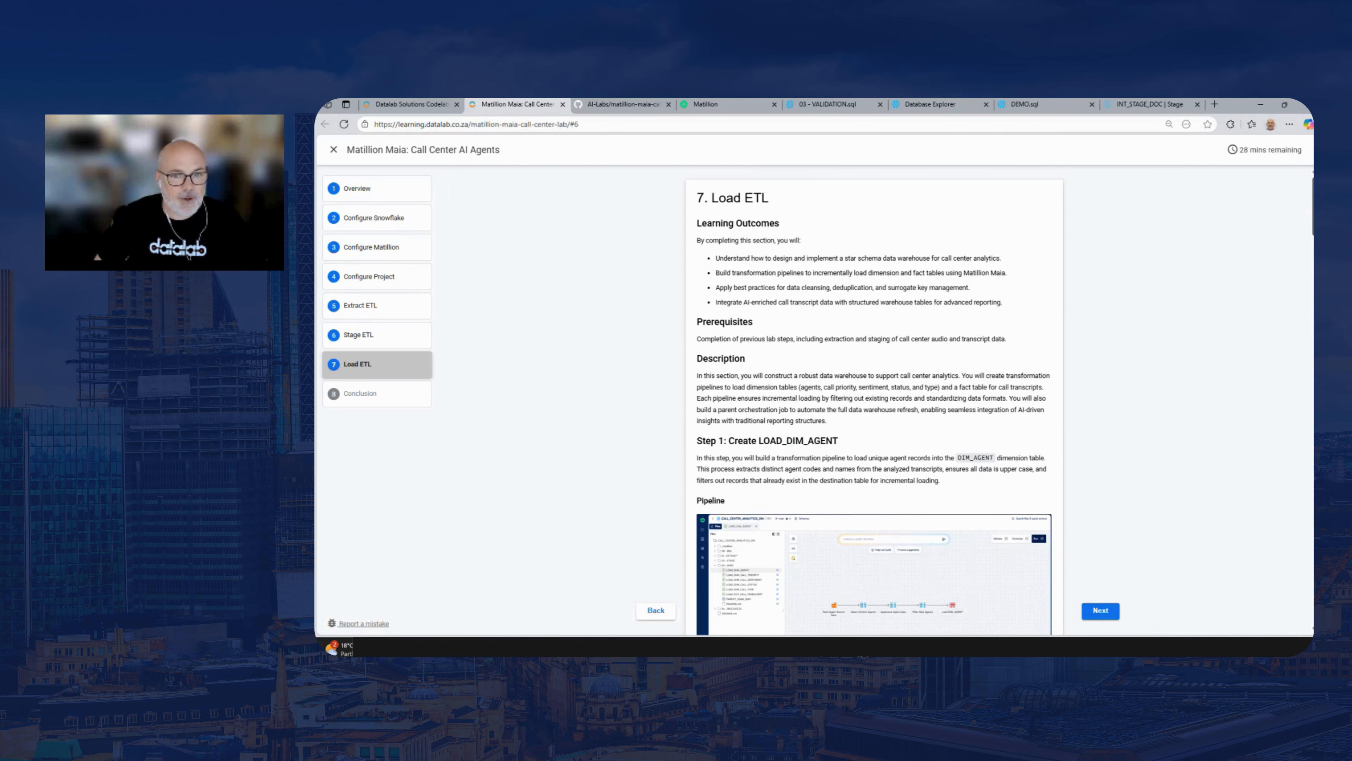
scroll(874, 400, down, 1)
scroll(1308, 360, down, 15)
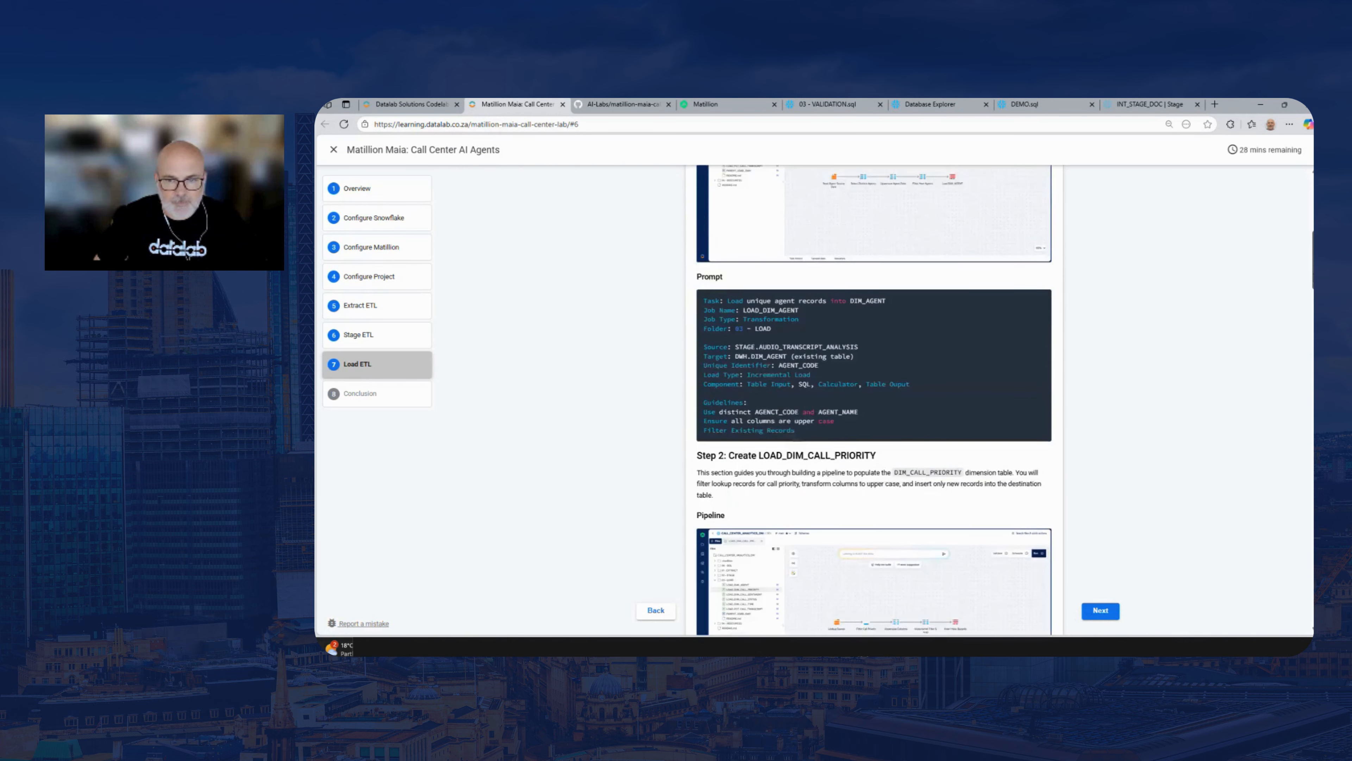
scroll(1308, 359, down, 15)
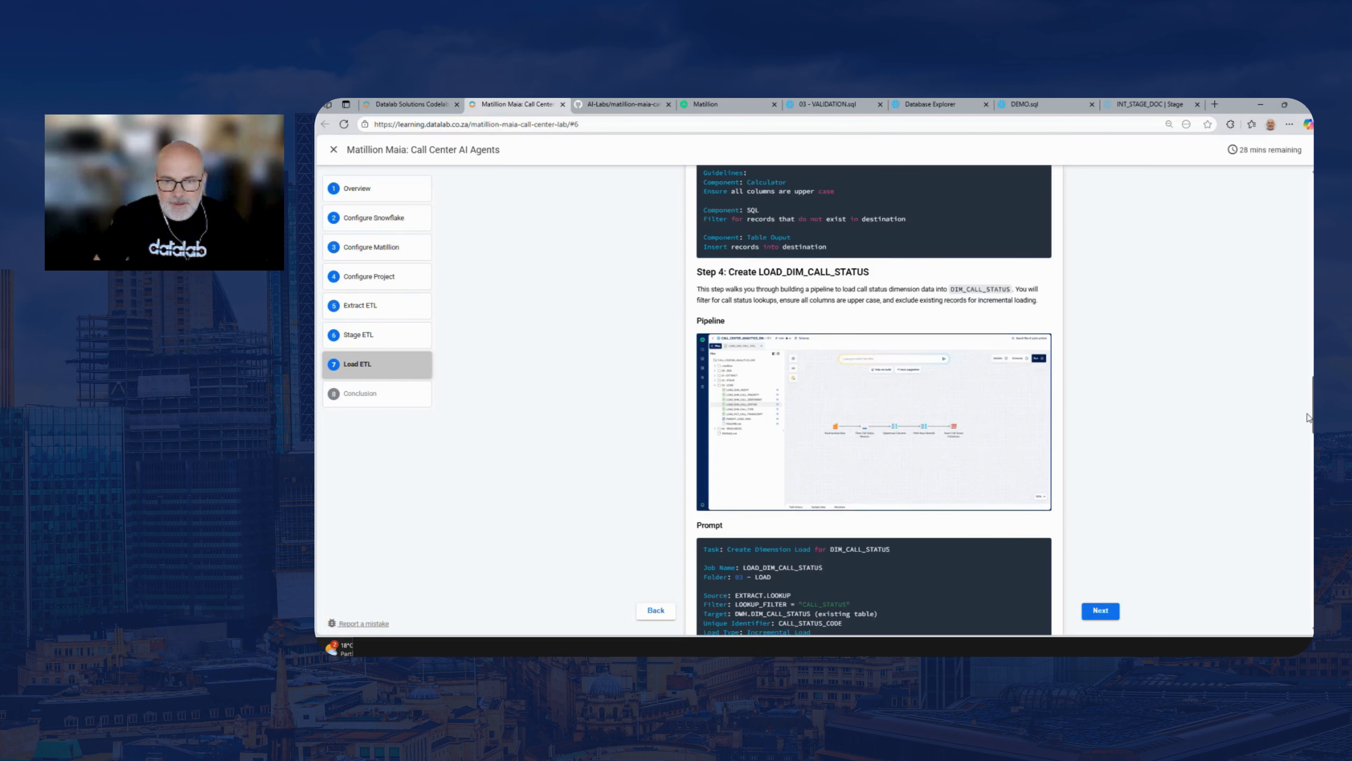
scroll(874, 400, down, 1)
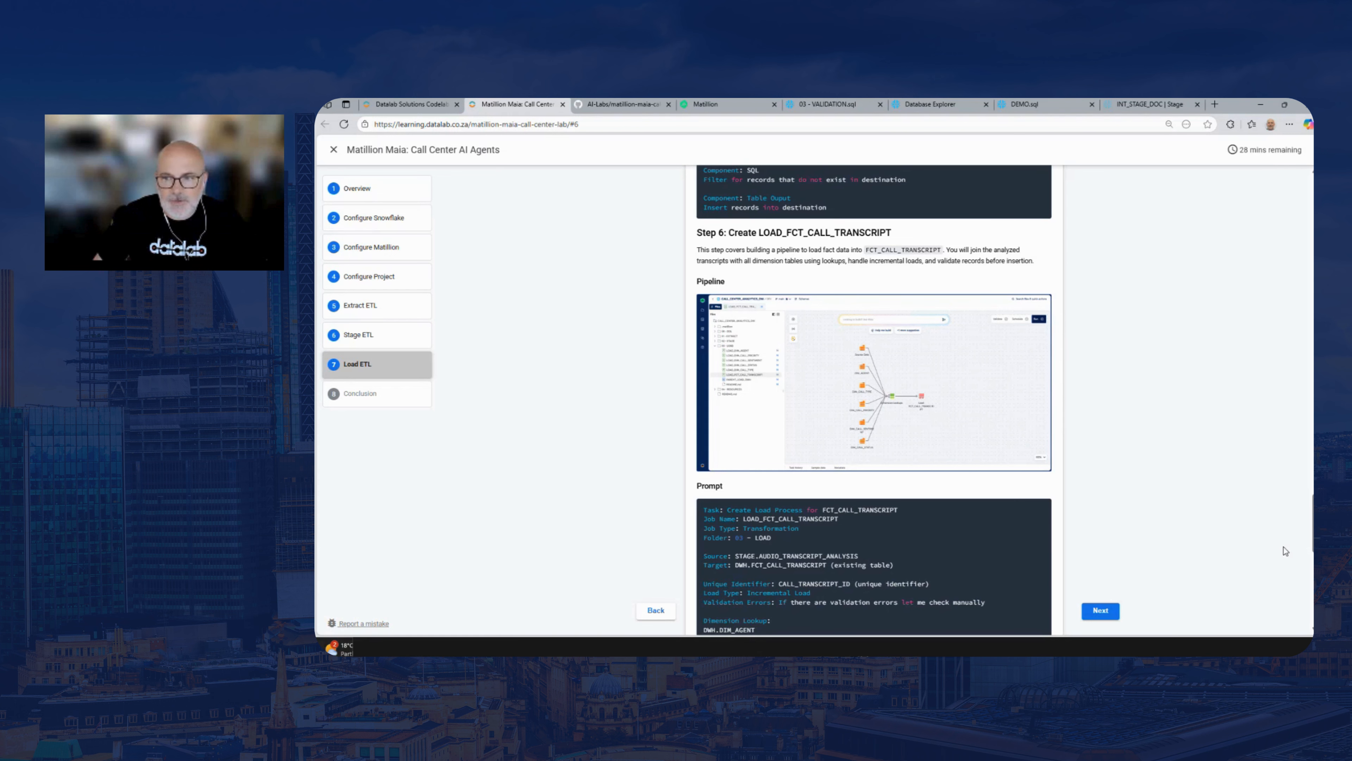
scroll(1286, 551, up, 1)
scroll(873, 399, up, 5)
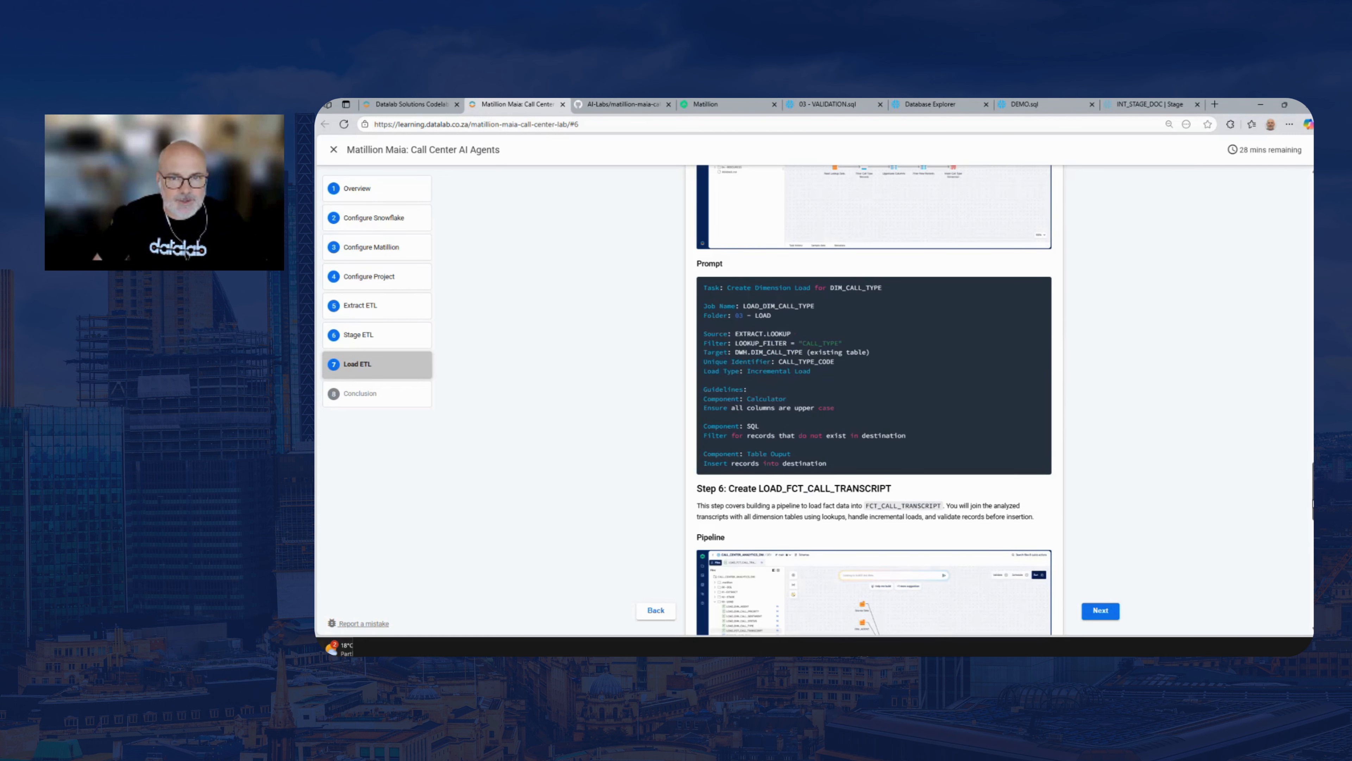
scroll(873, 400, down, 9)
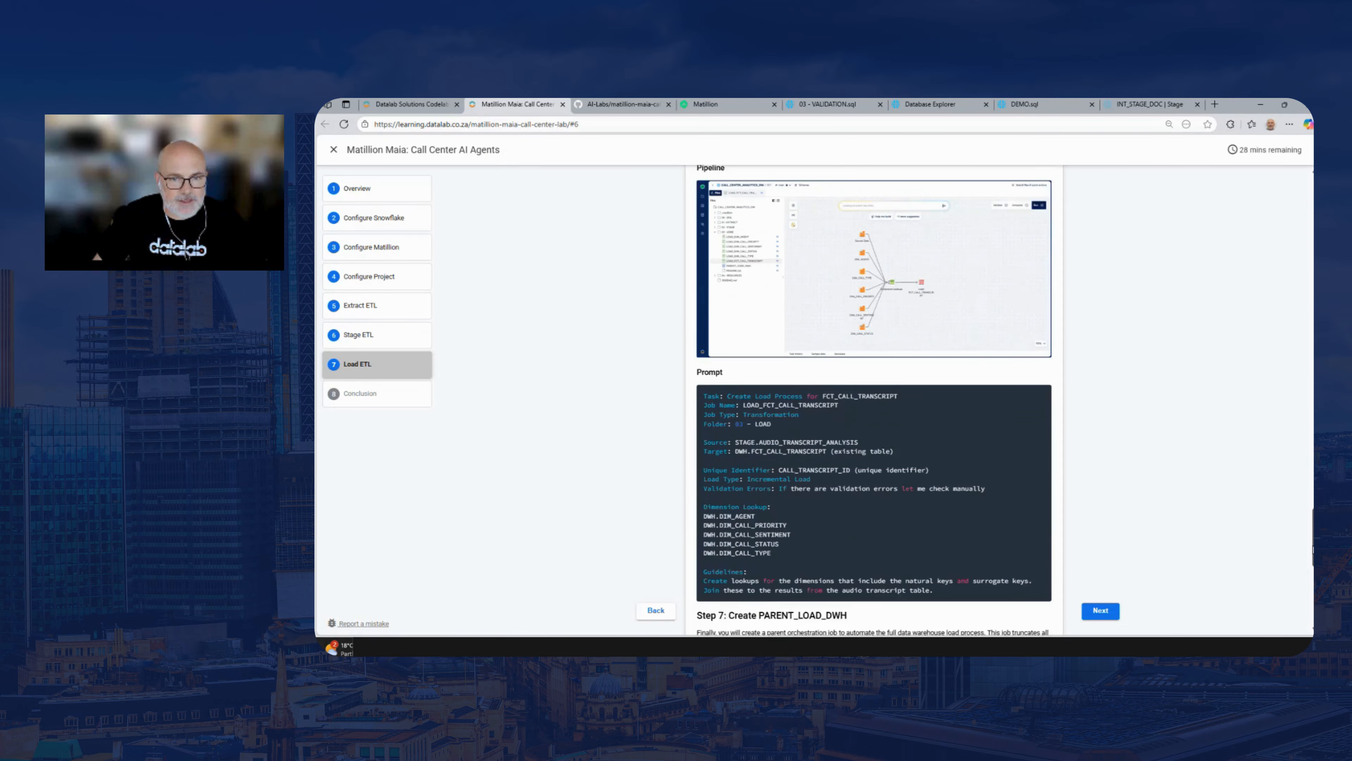
scroll(905, 335, down, 7)
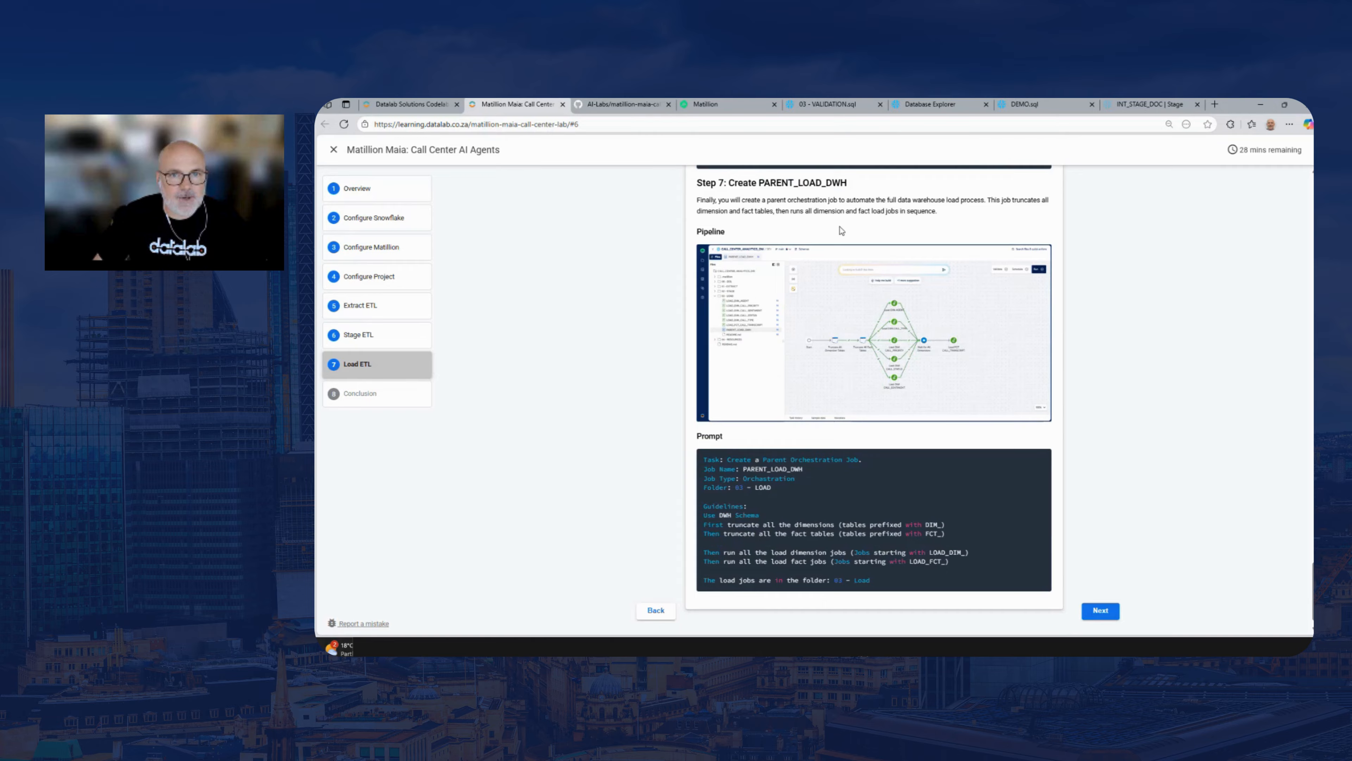
drag(756, 182, 848, 183)
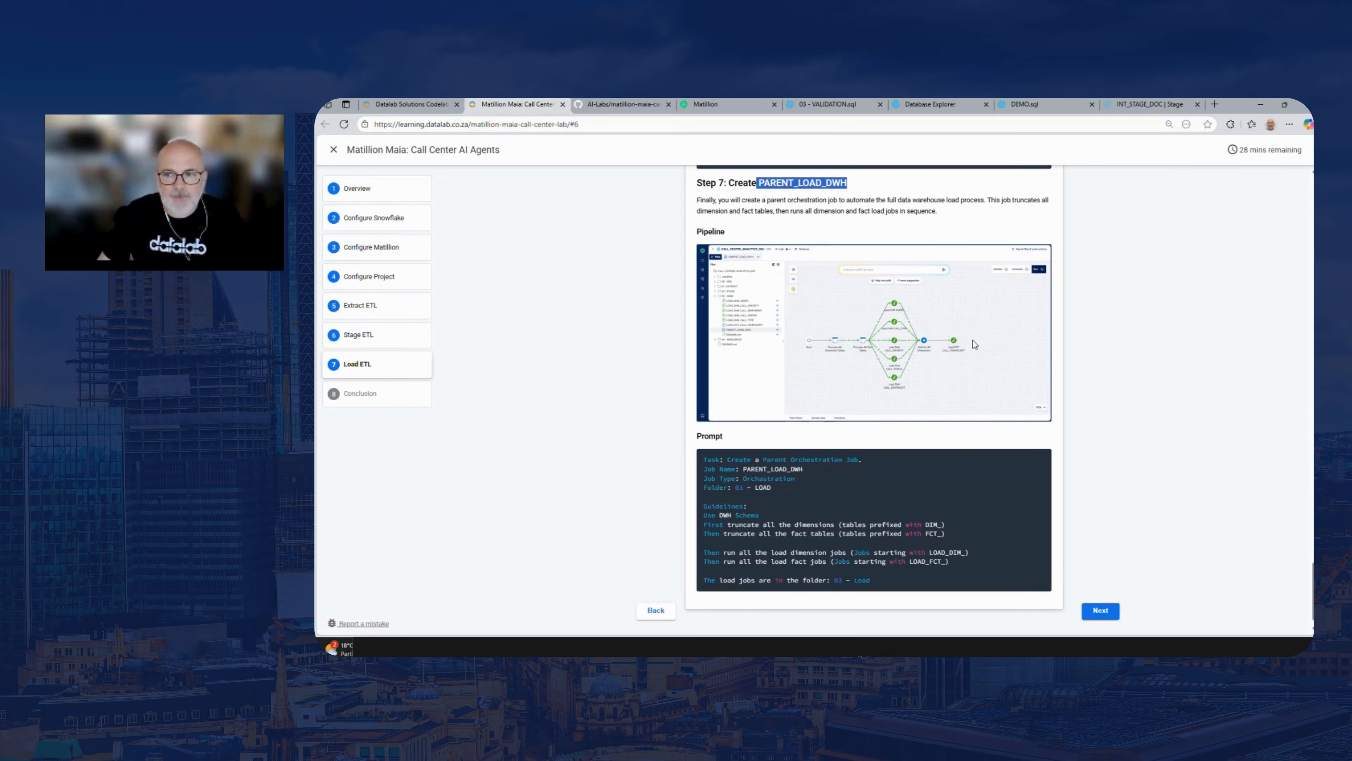
drag(1161, 440, 1200, 460)
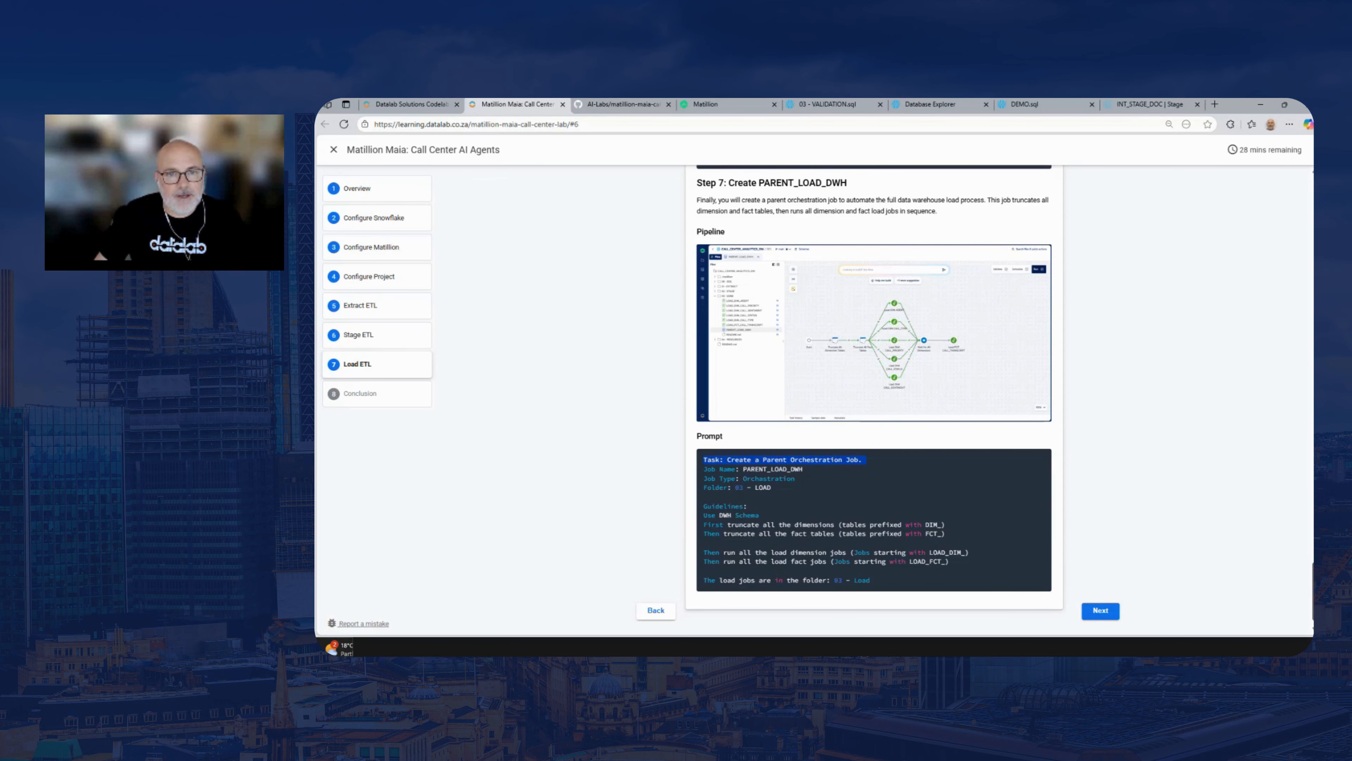
Copy the whole Step 1 LOAD_DIM_AGENT prompt, from its task line through the Filter Existing Records guideline
scroll(873, 400, up, 20)
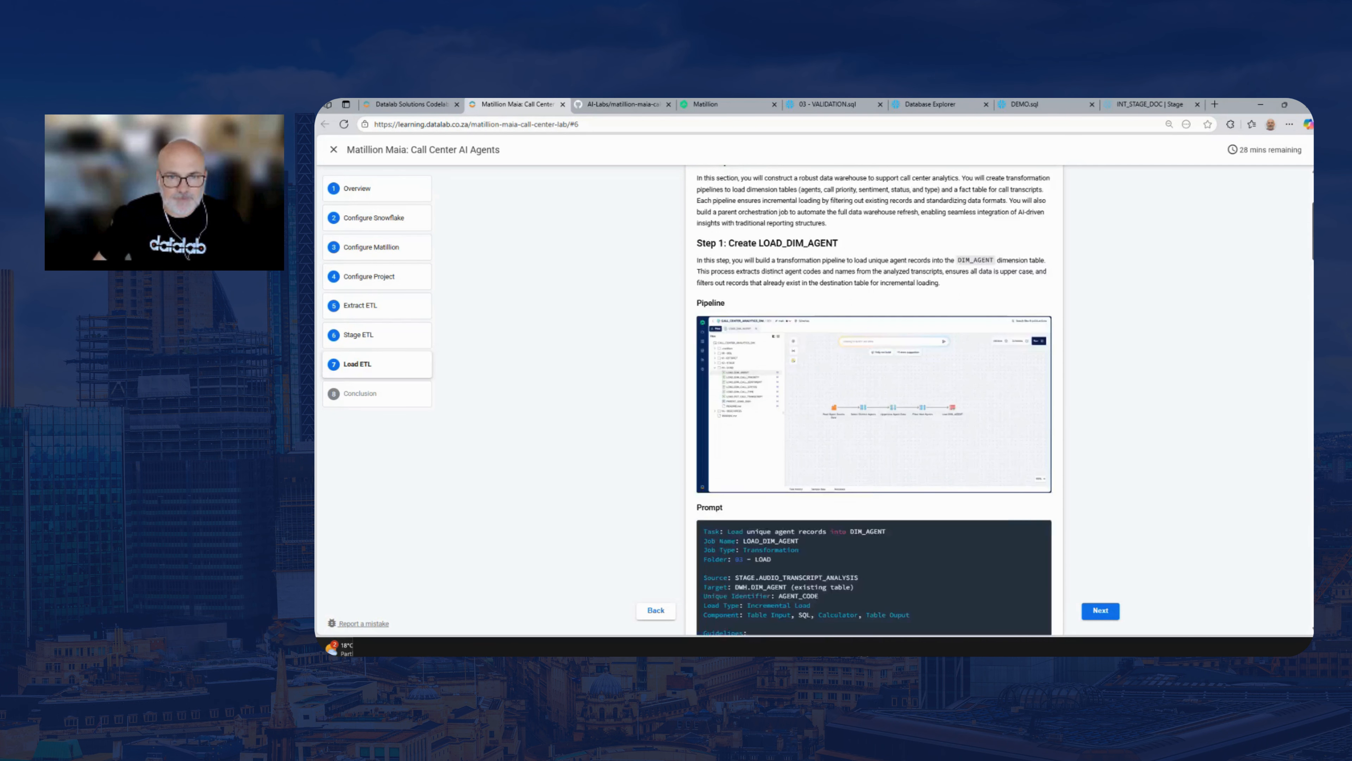
scroll(807, 498, down, 10)
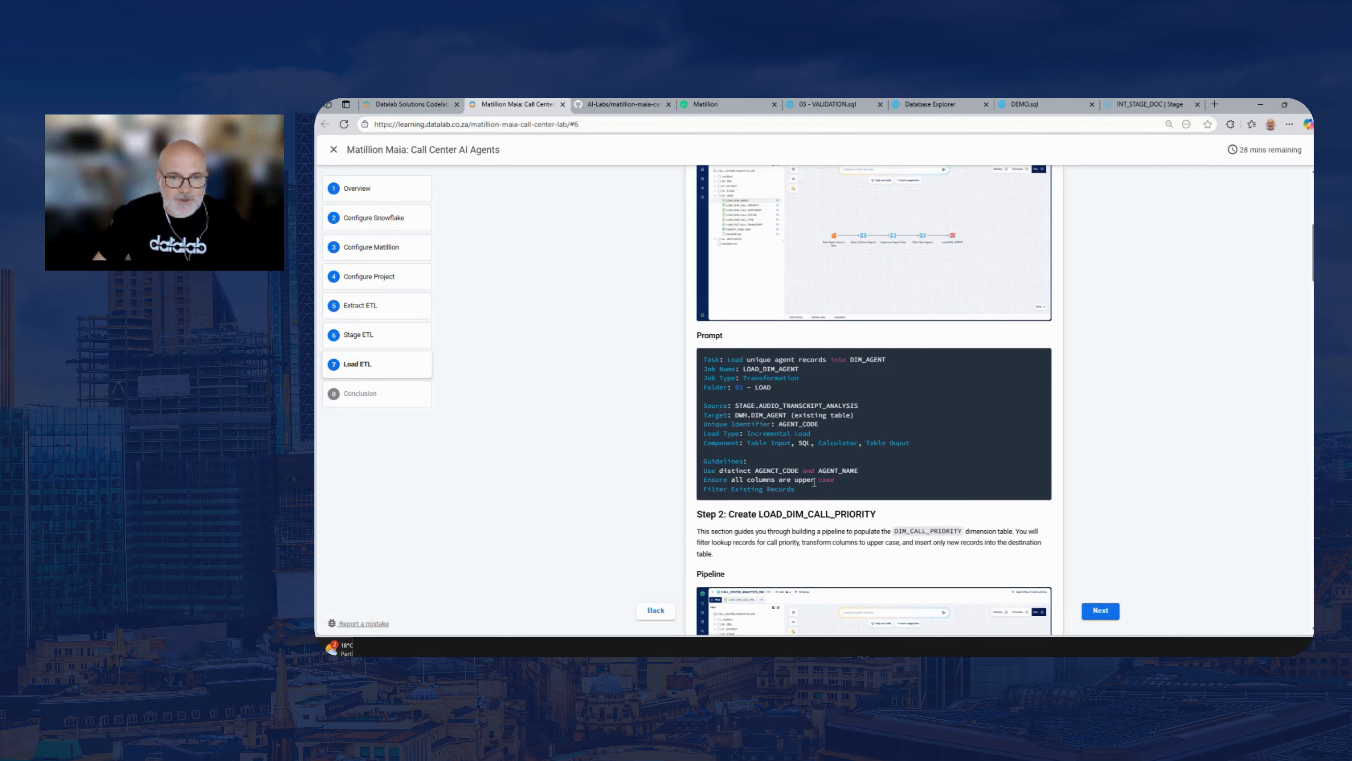
drag(805, 495, 703, 356)
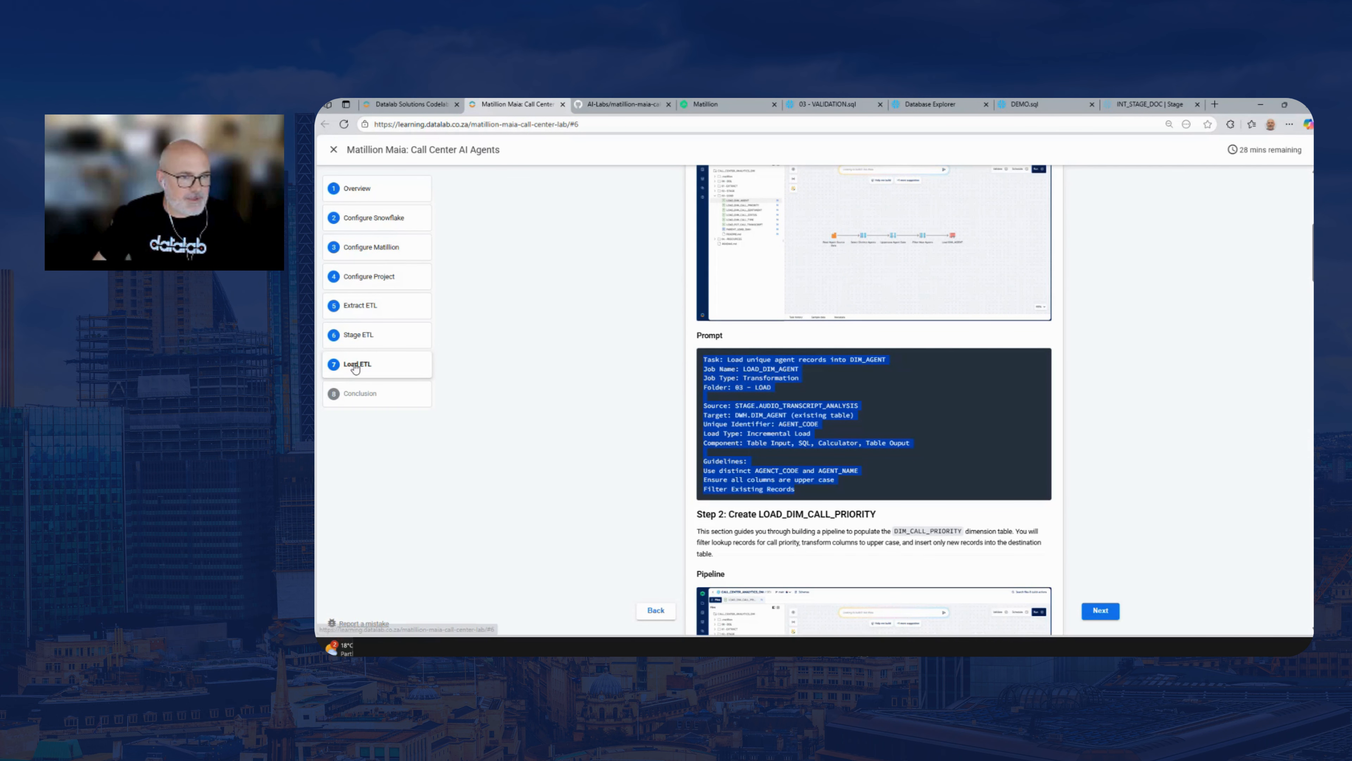
click(795, 432)
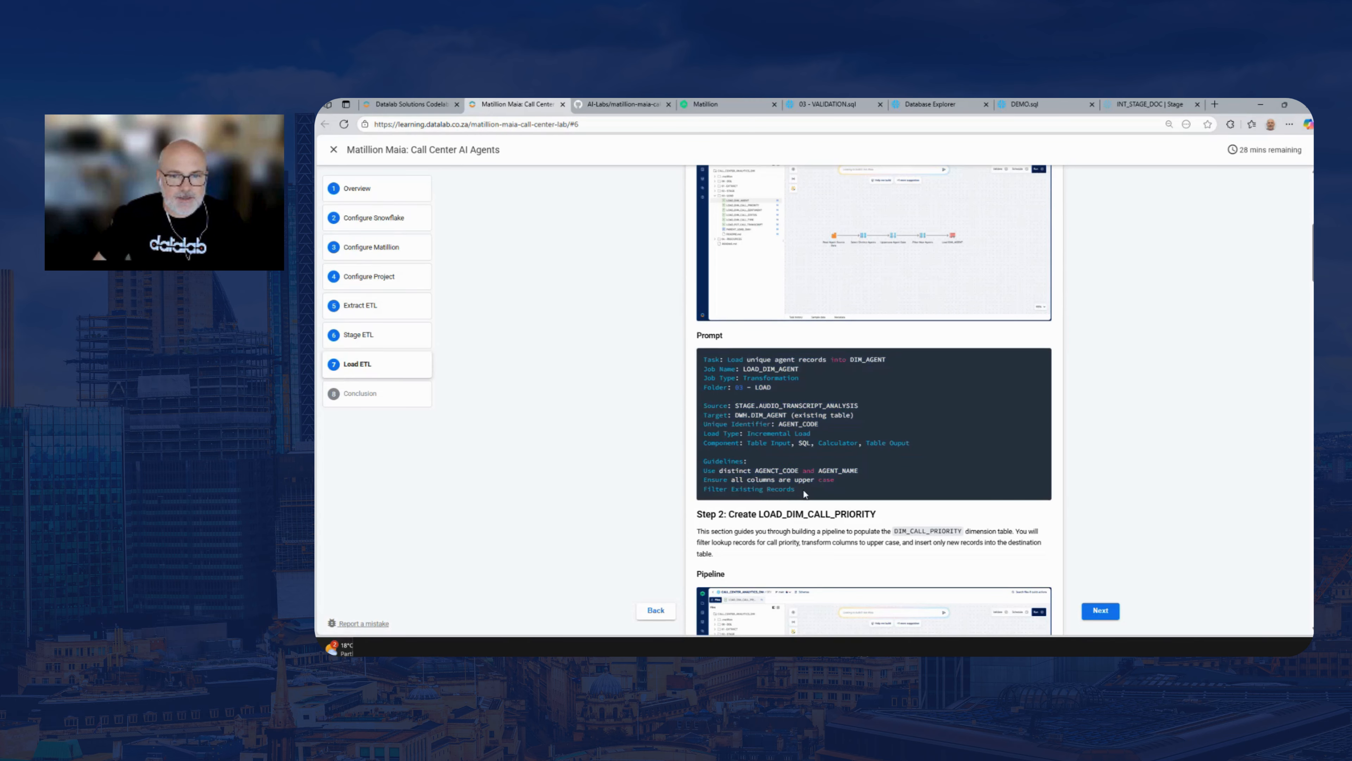
drag(805, 494, 704, 358)
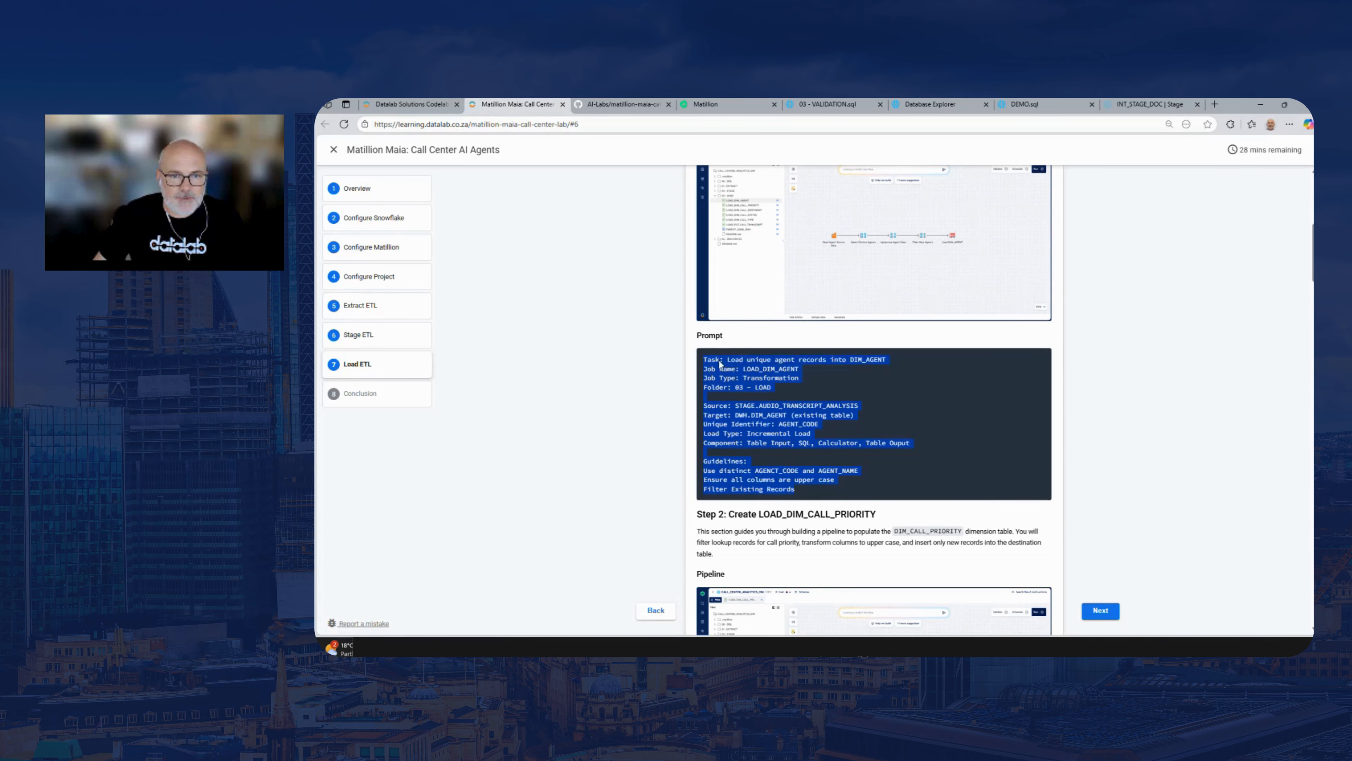
right_click(725, 361)
click(754, 372)
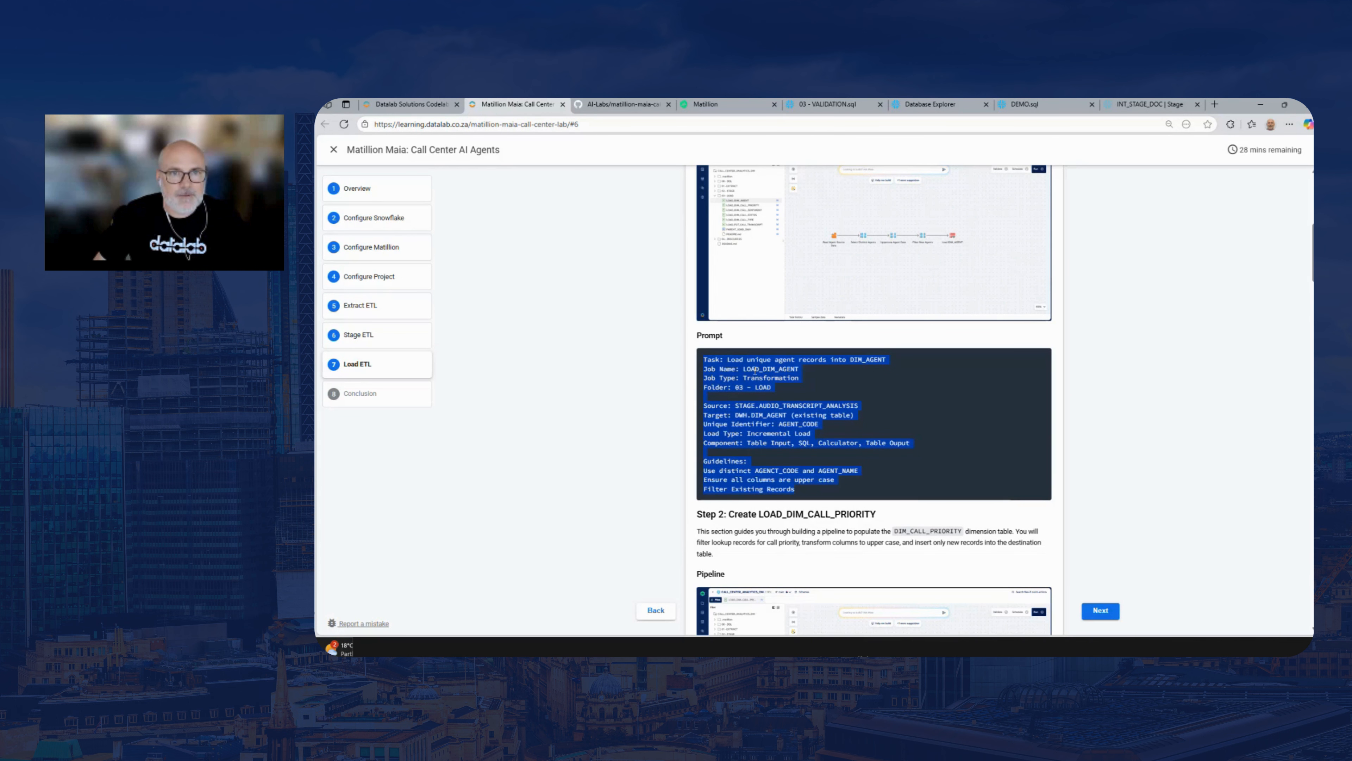
Back in Matillion, check the Maia chat and the end of the STAGE_AUDIO_TRANSCRIPT_ANALYSIS pipeline, and run the pipeline
click(731, 102)
drag(958, 337, 931, 336)
drag(541, 557, 540, 560)
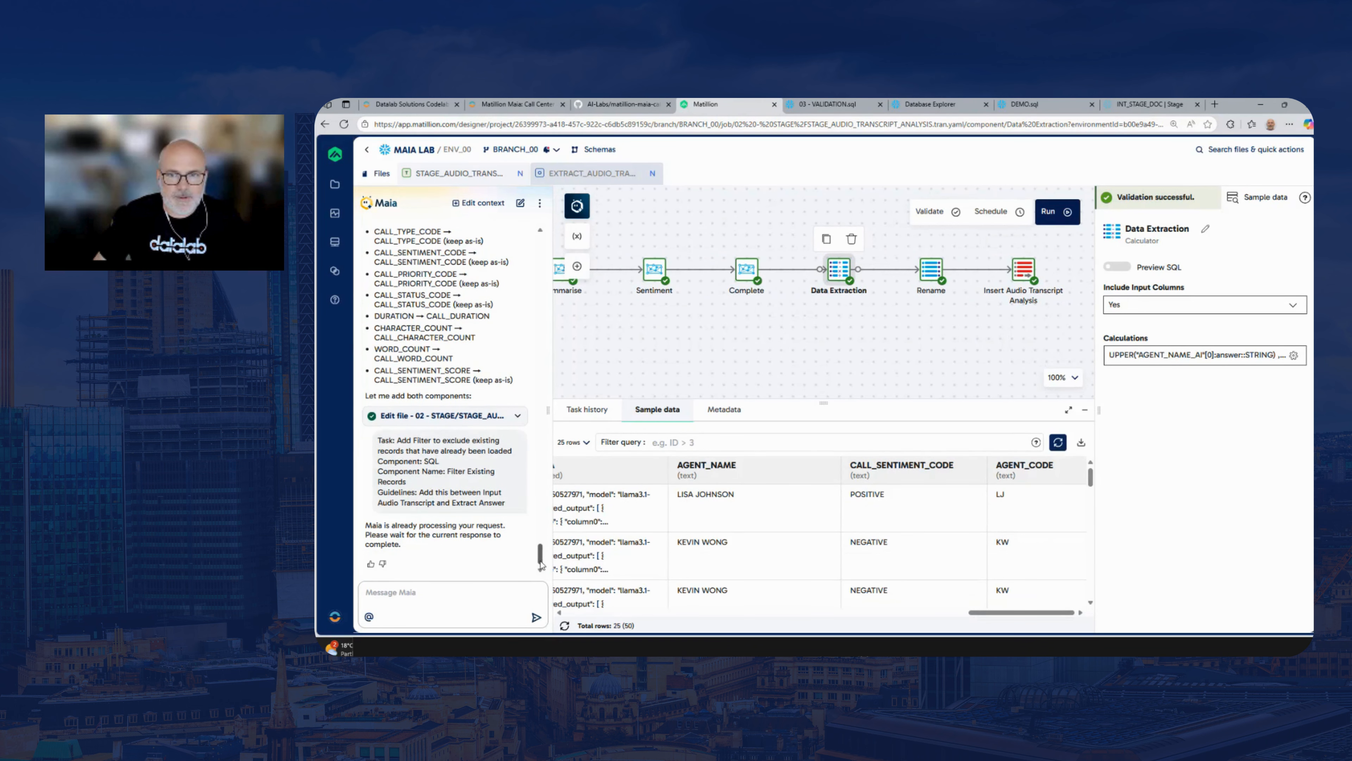
mouse_move(731, 359)
mouse_down()
mouse_move(1001, 368)
mouse_move(833, 341)
mouse_move(743, 350)
mouse_up()
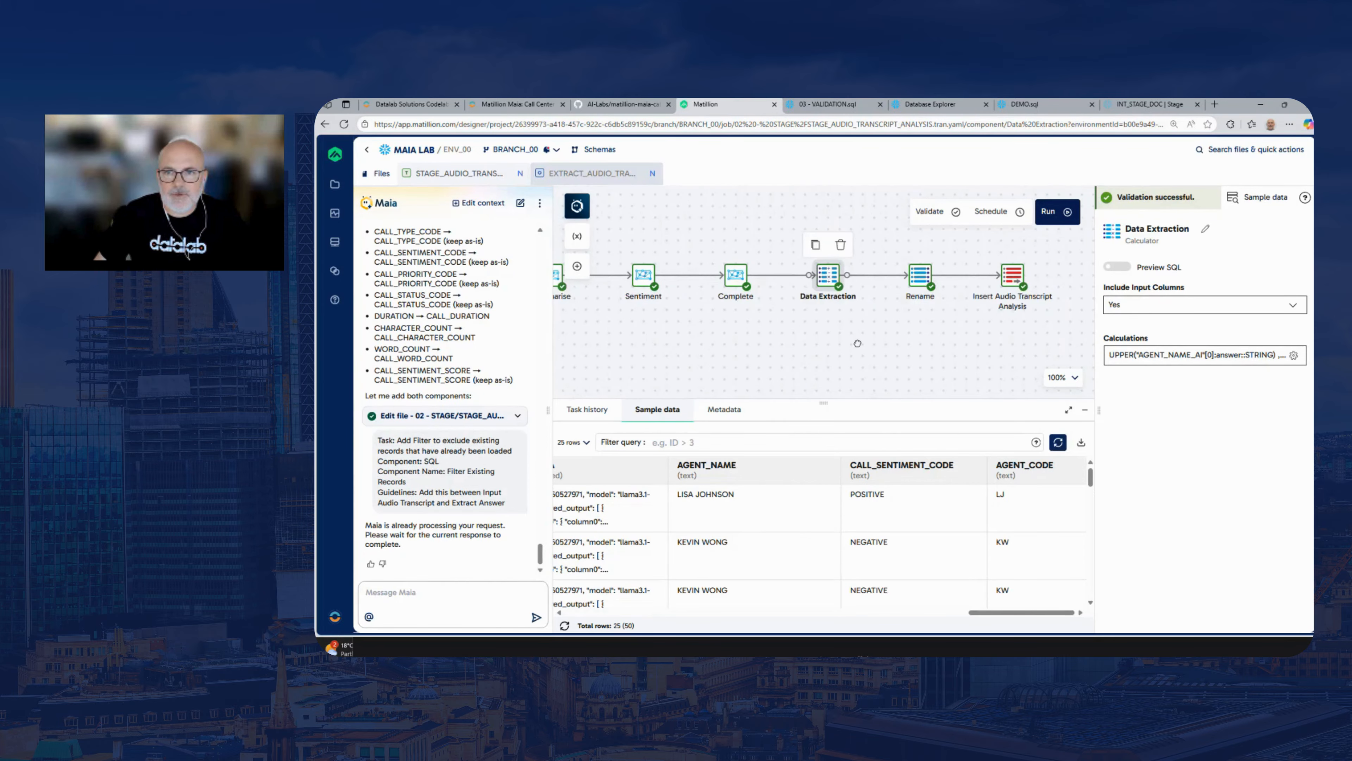
drag(857, 341, 836, 343)
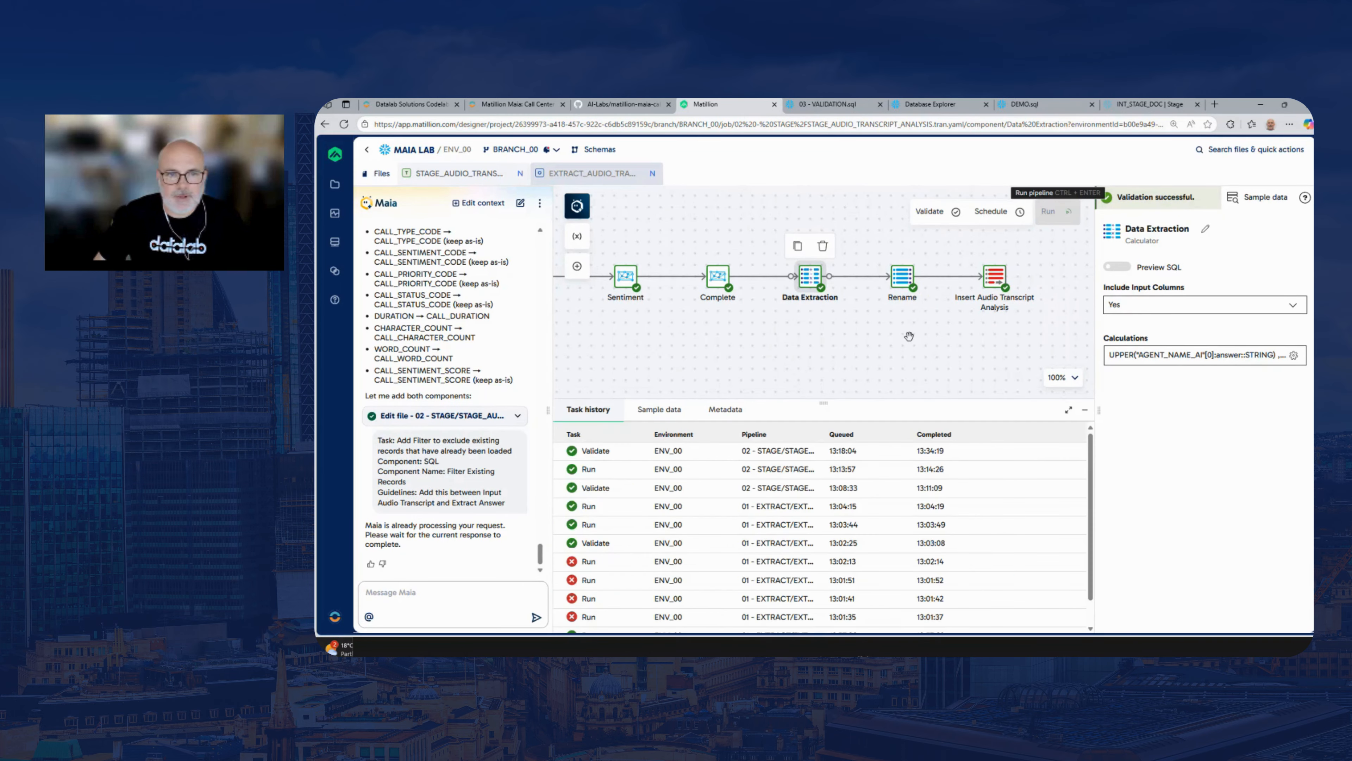
click(1050, 213)
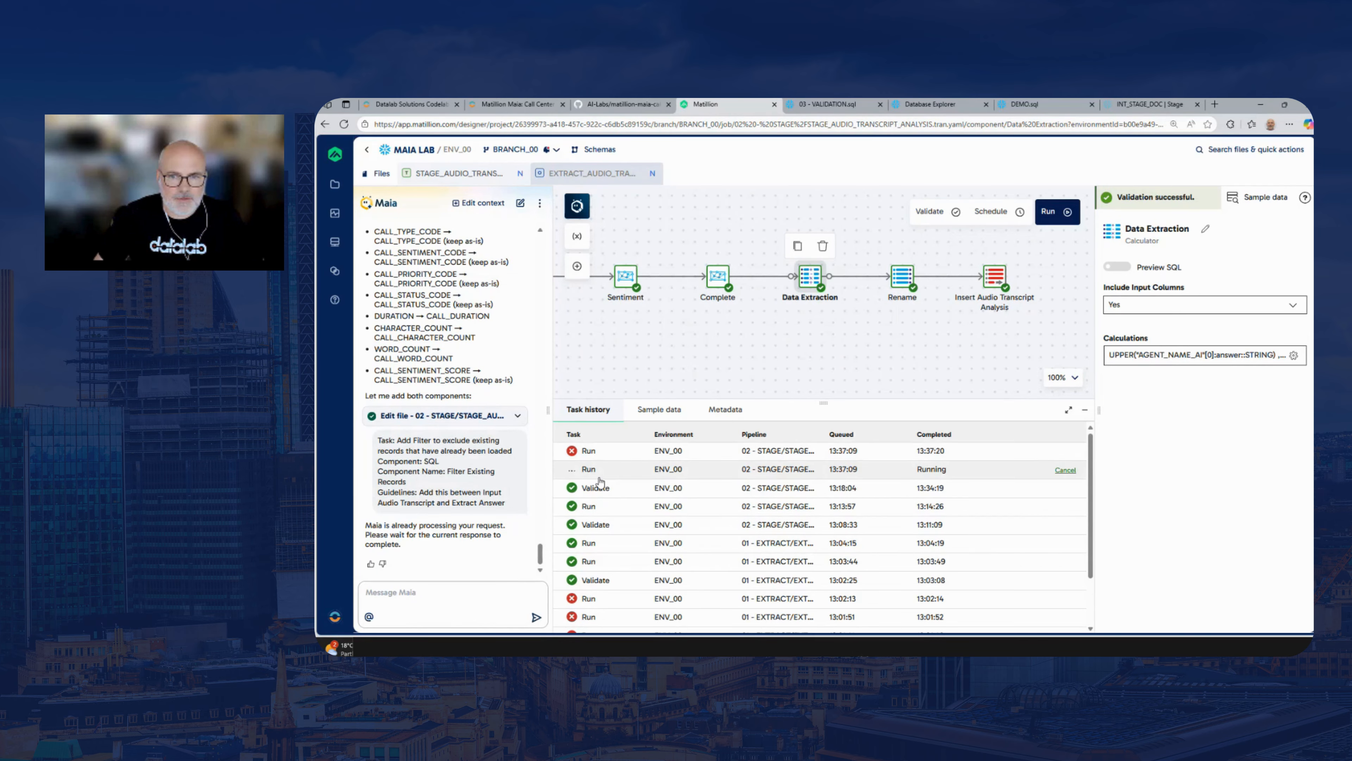
Open the latest STAGE_AUDIO_TRANSCRIPT_ANALYSIS run's task details, review the component messages, and close the details
click(605, 453)
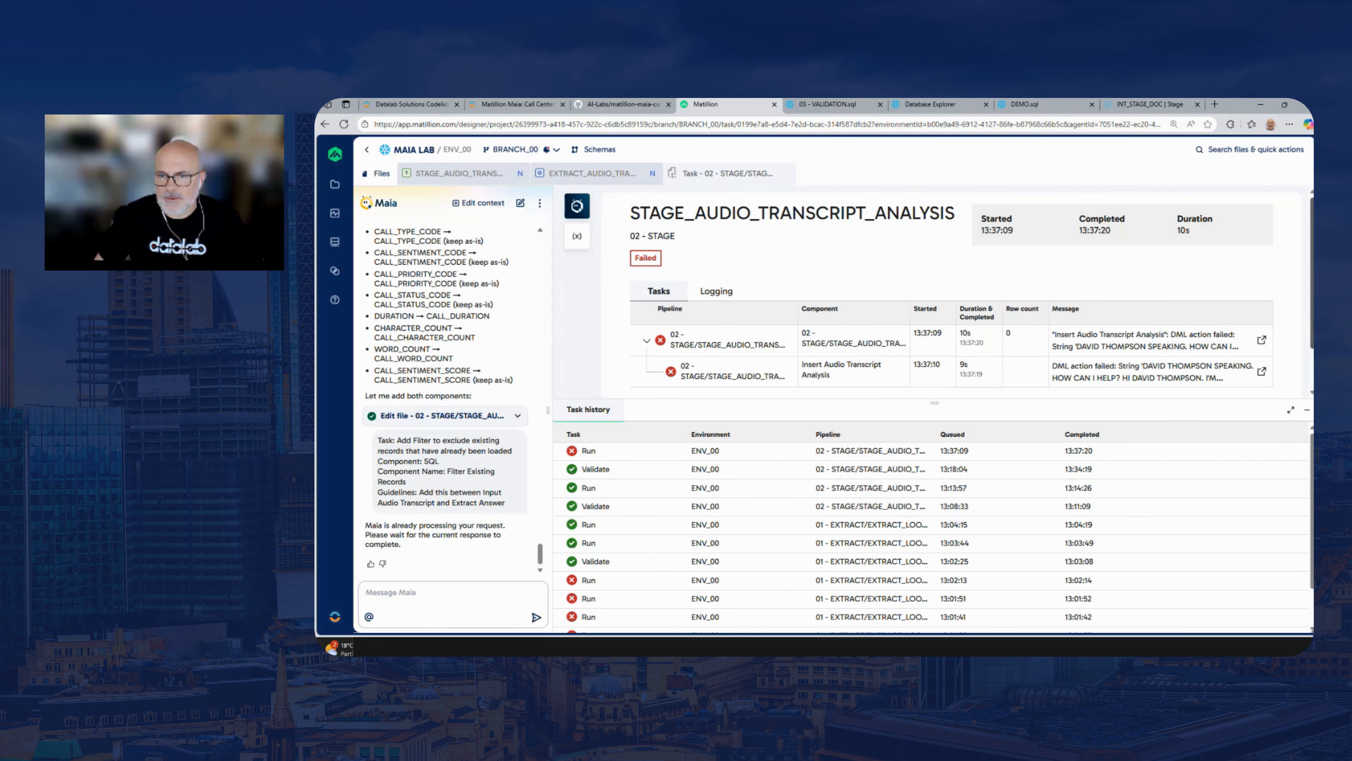
mouse_move(1311, 323)
mouse_down()
mouse_move(1309, 358)
mouse_move(1311, 323)
mouse_up()
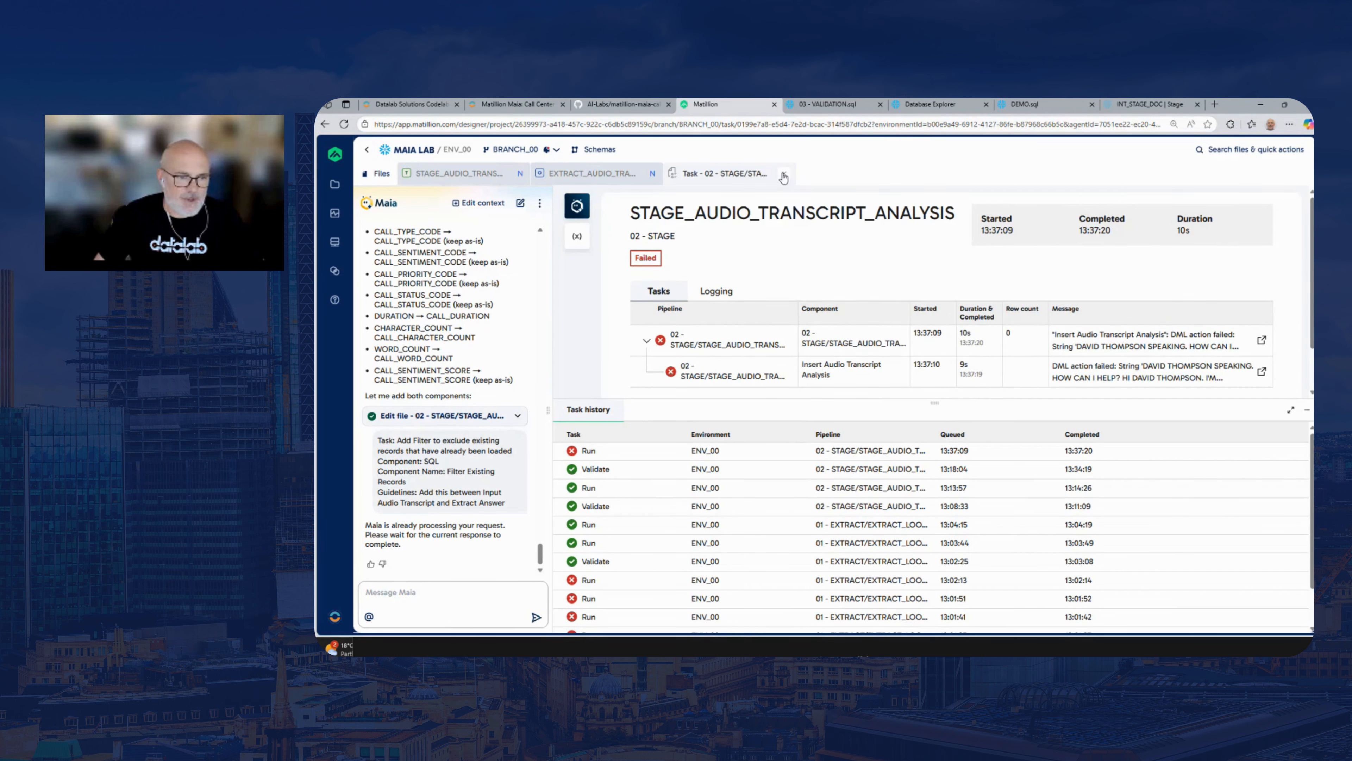
click(783, 176)
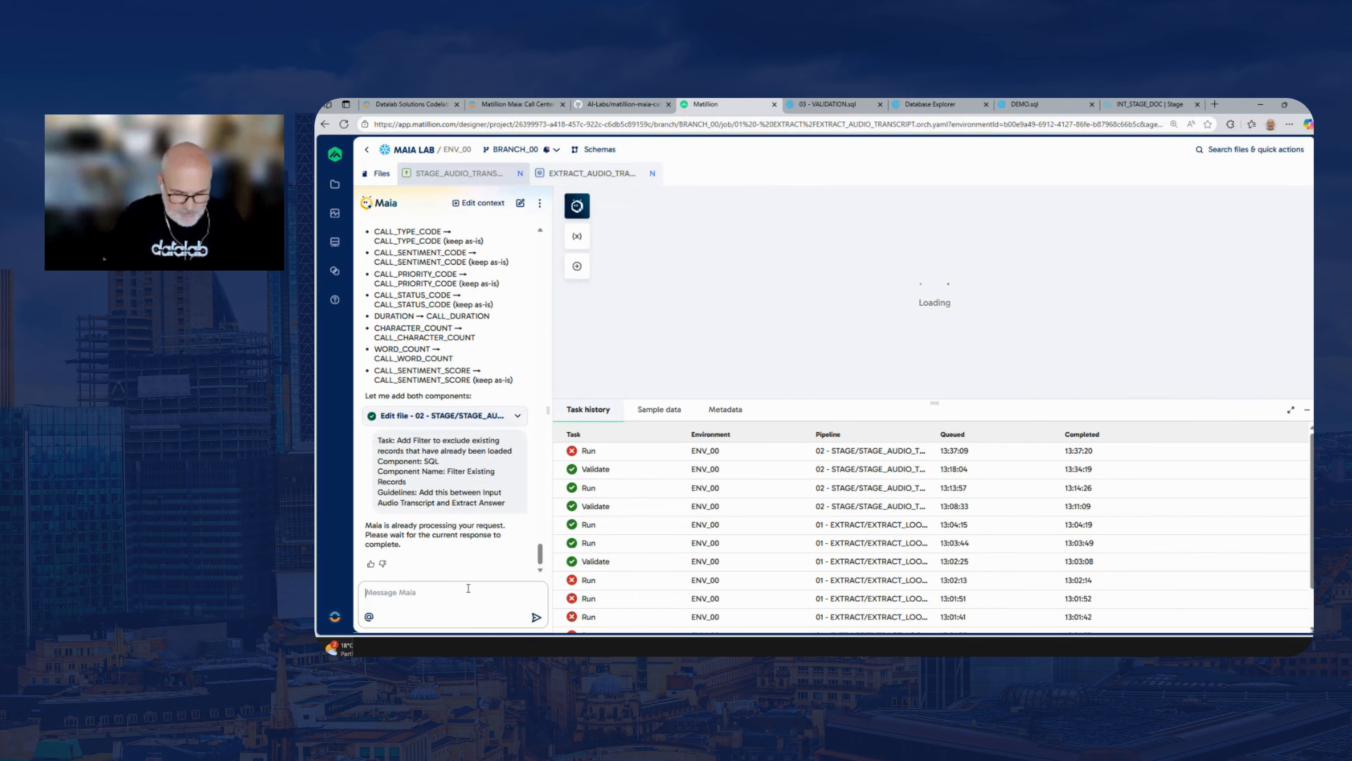
With EXTRACT_AUDIO_TRANSCRIPT open, start a new Maia chat and ask it to fix the errors
text(Please fi)
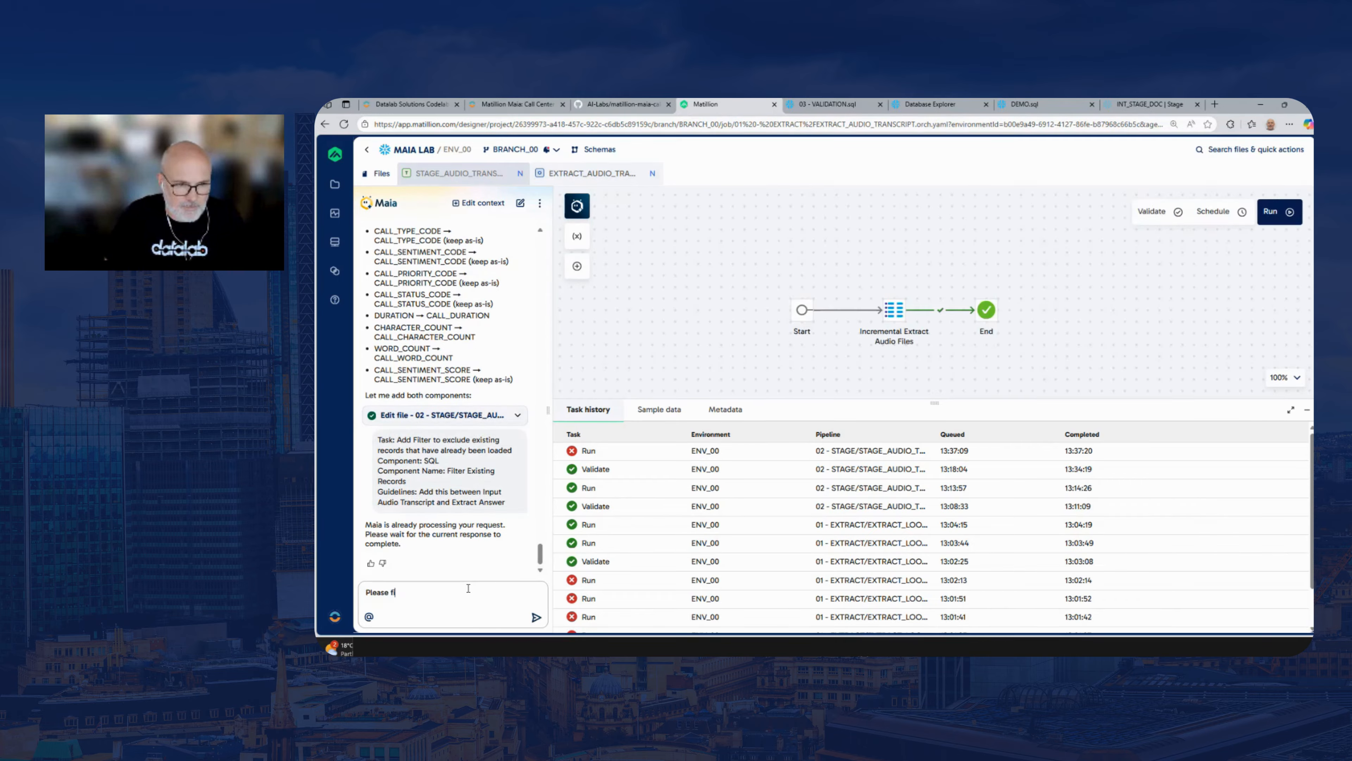
click(520, 202)
click(429, 586)
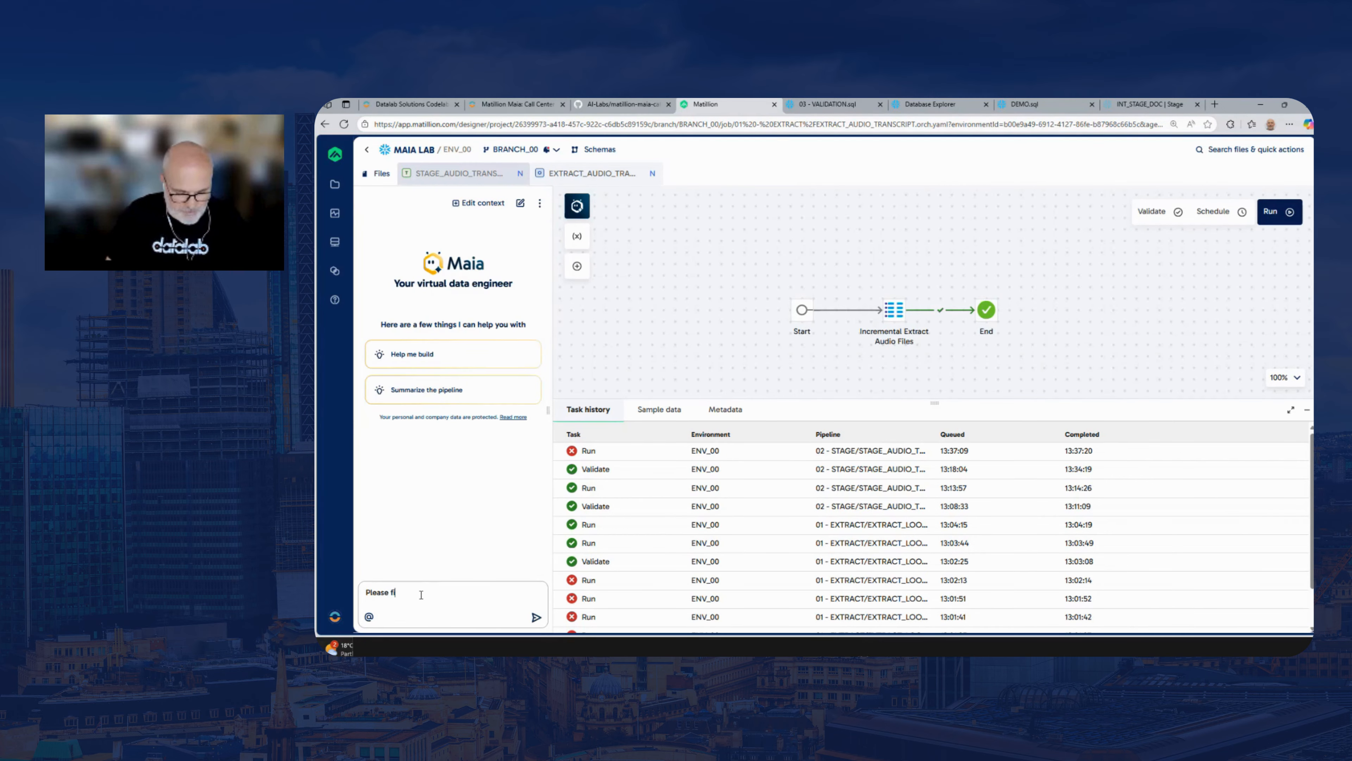
text(xthe erorr)
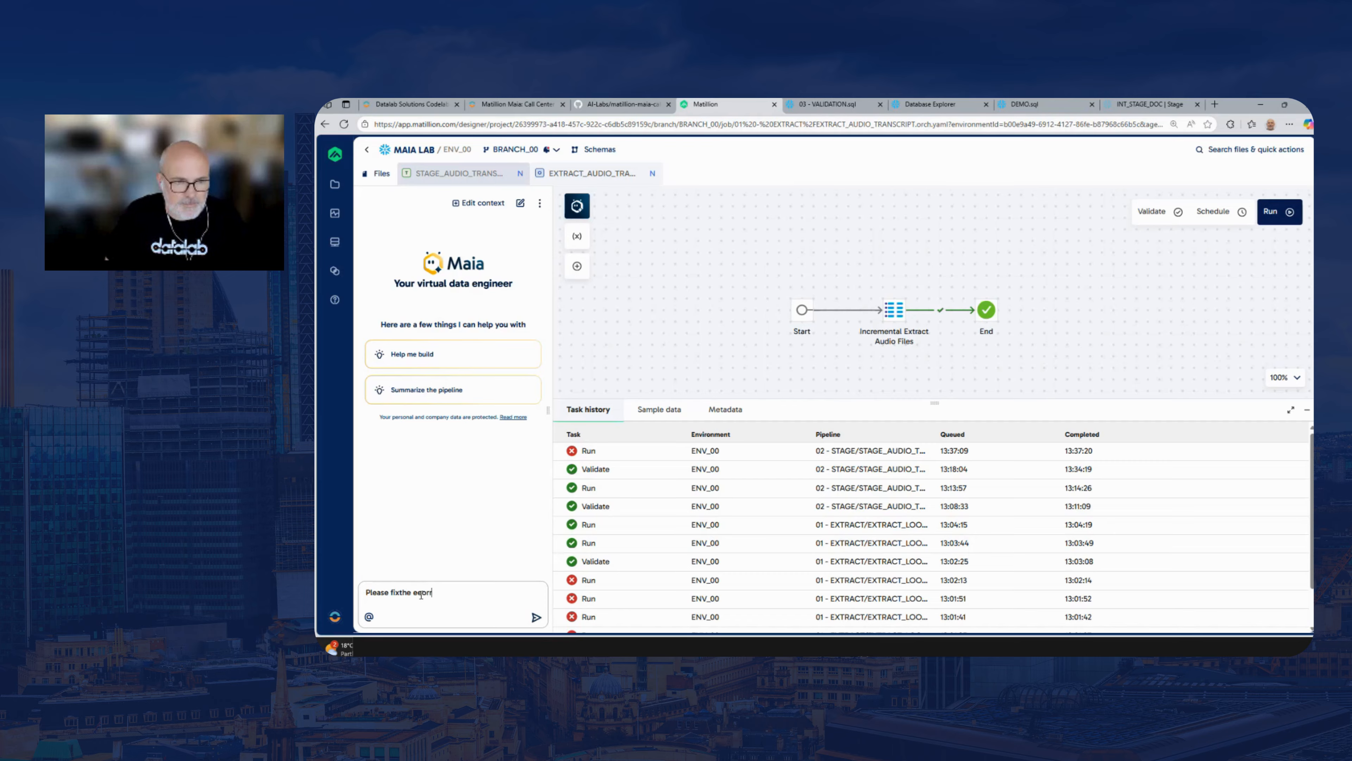
key(BackSpace)
key(BackSpace)
key(BackSpace)
text(rors)
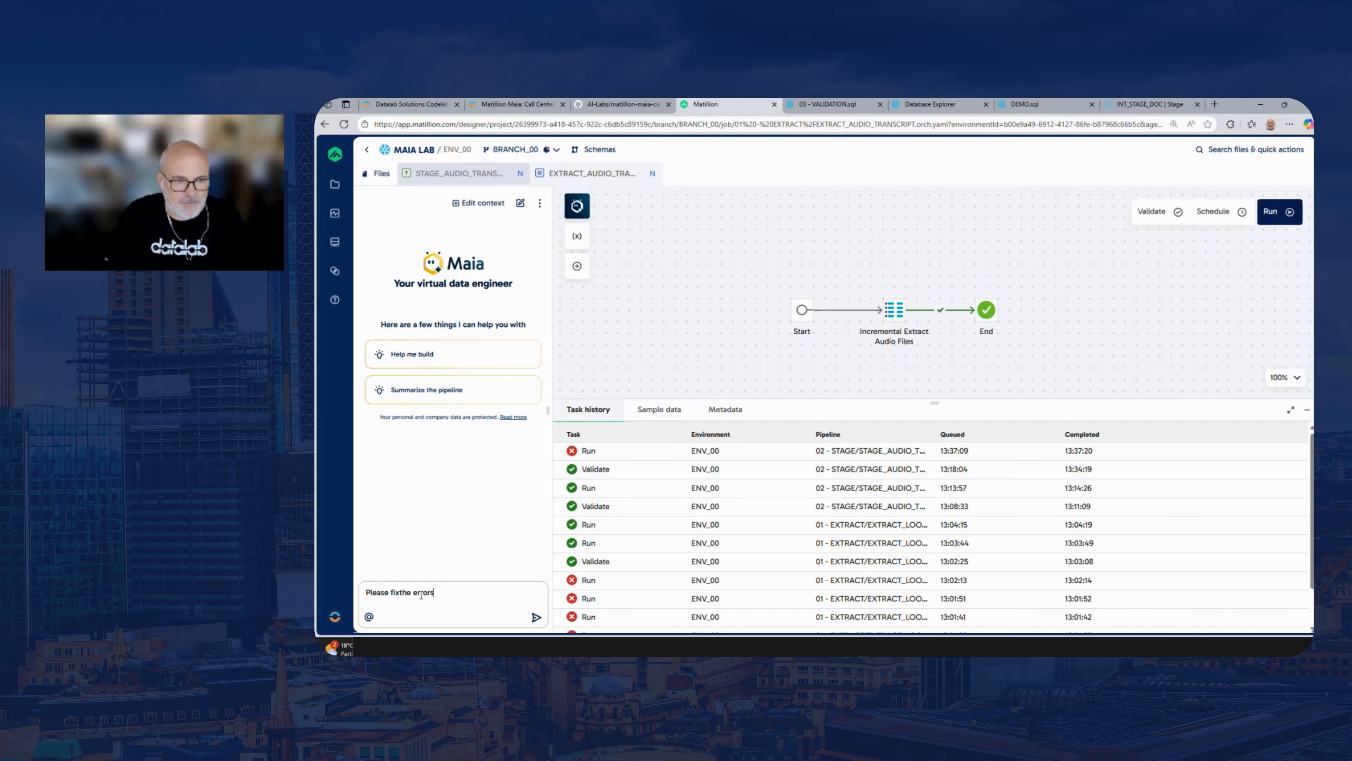
key(Return)
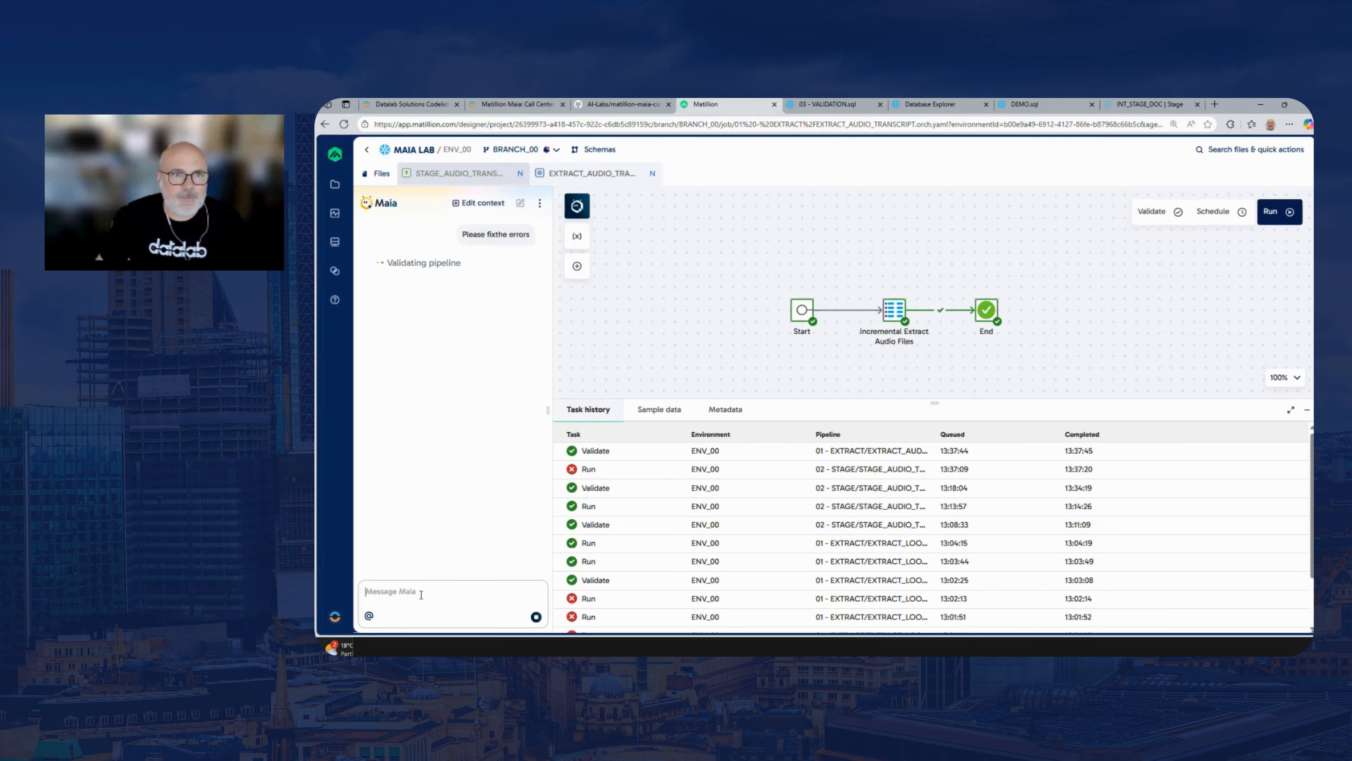
Close EXTRACT_AUDIO_TRANSCRIPT, ask Maia in a new chat to fix the errors in STAGE_AUDIO_TRANSCRIPT_ANALYSIS, and allow component sampling for the whole session
click(651, 175)
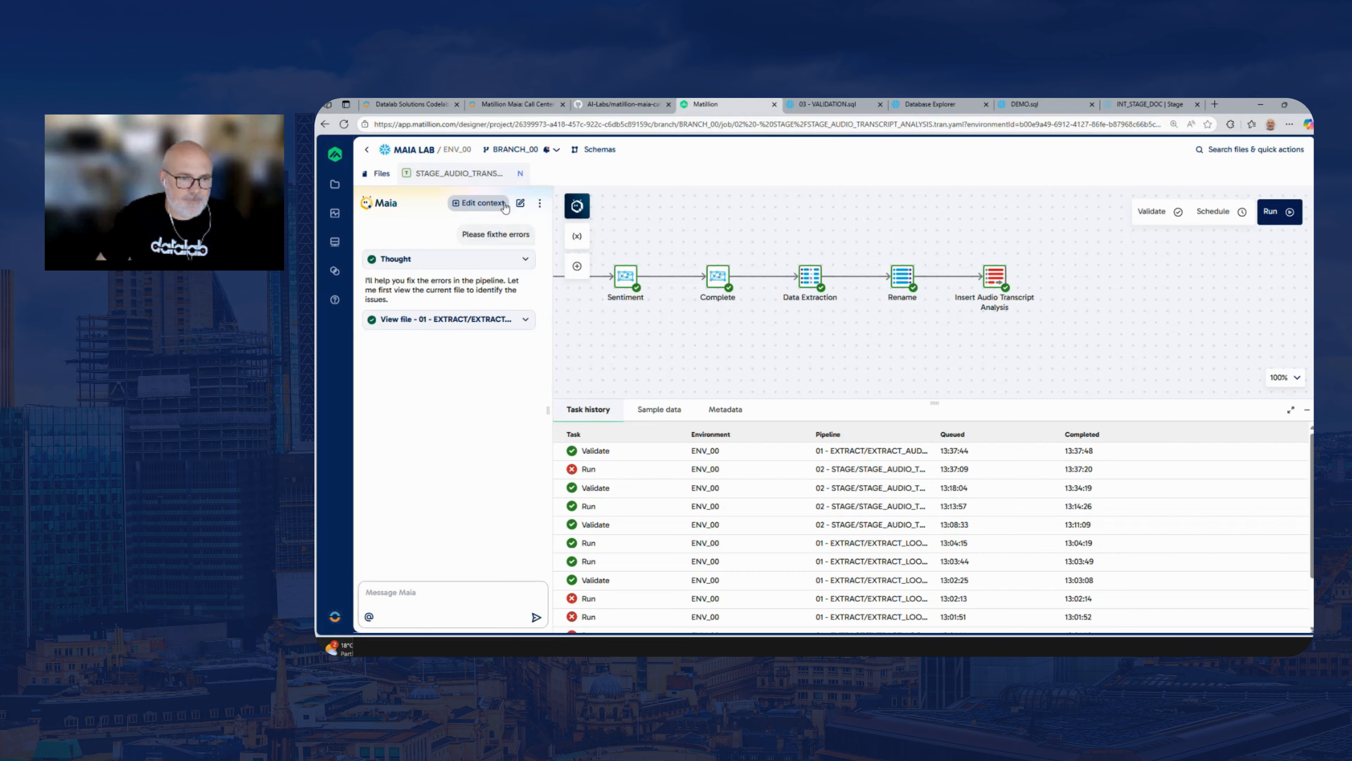
click(520, 203)
text(Ple)
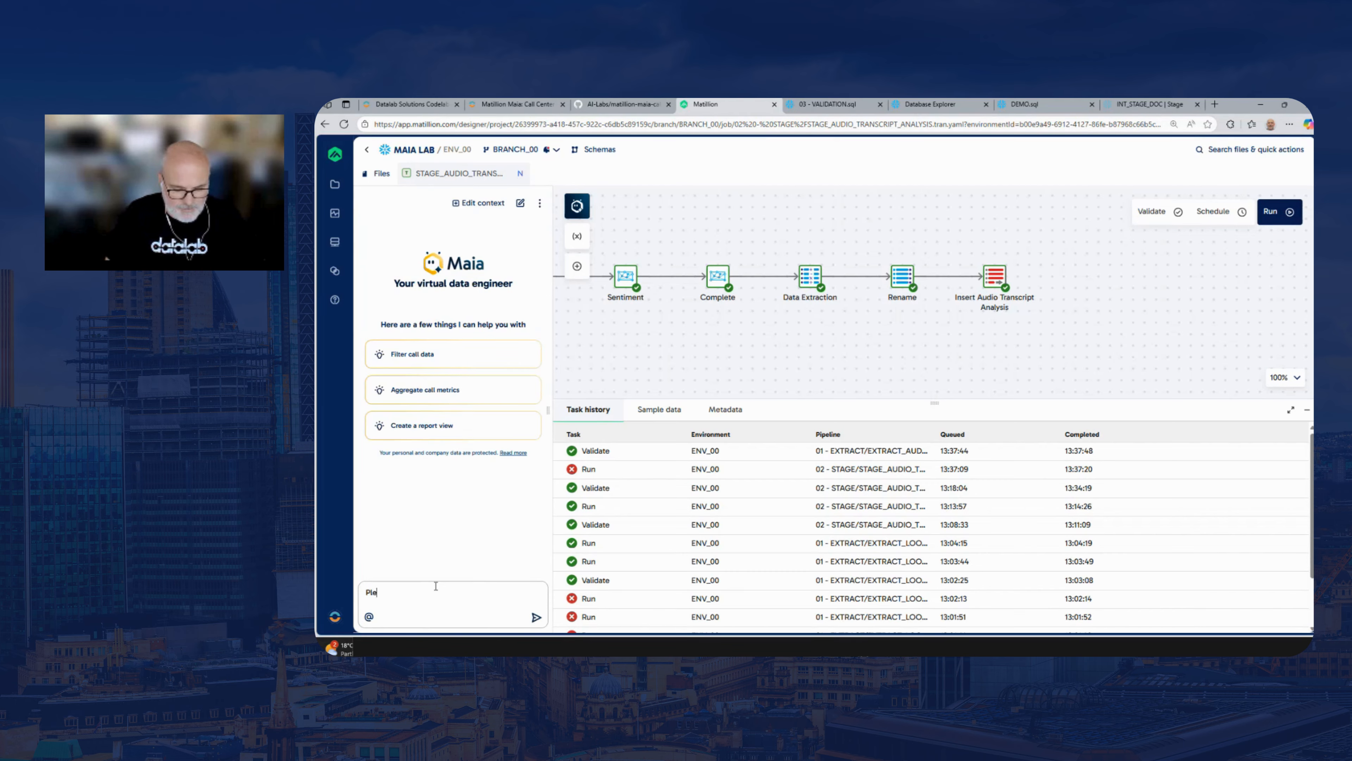
text(ase fix the errors)
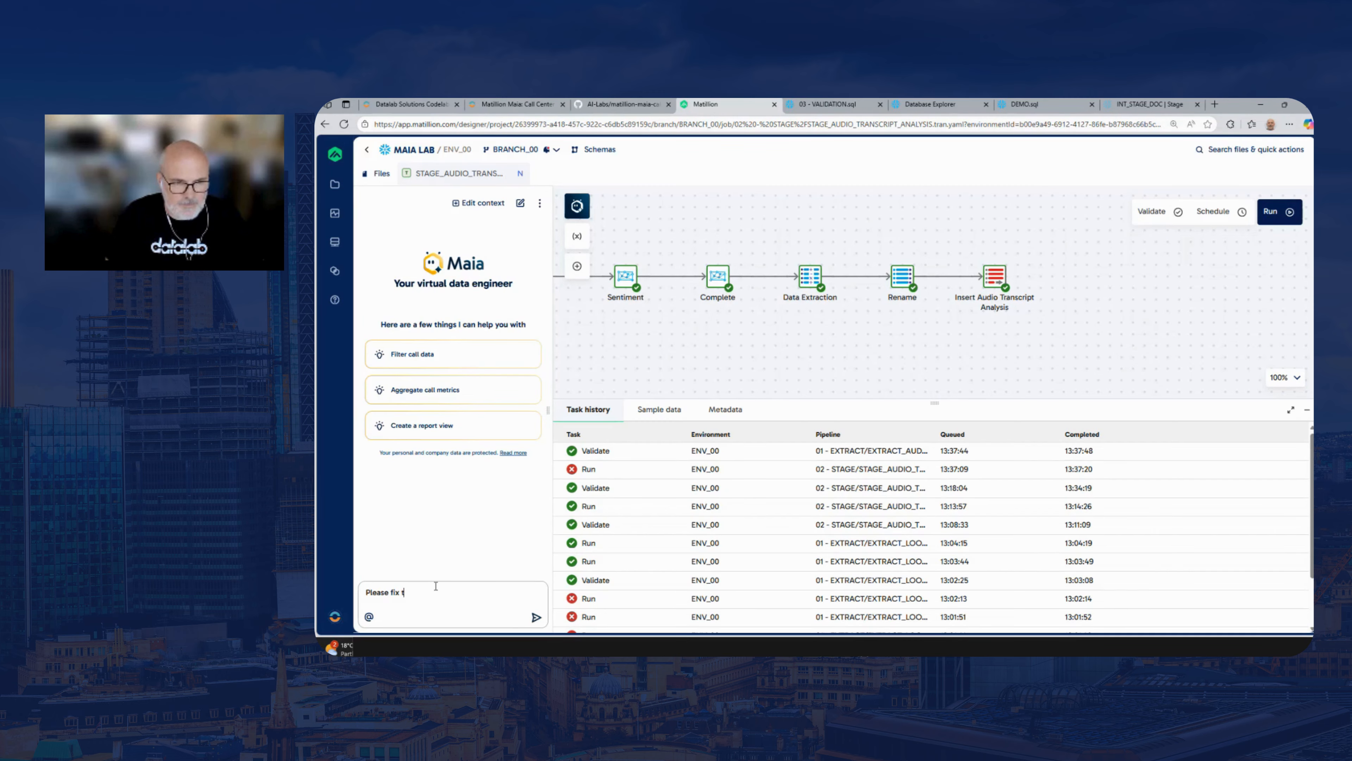
key(Return)
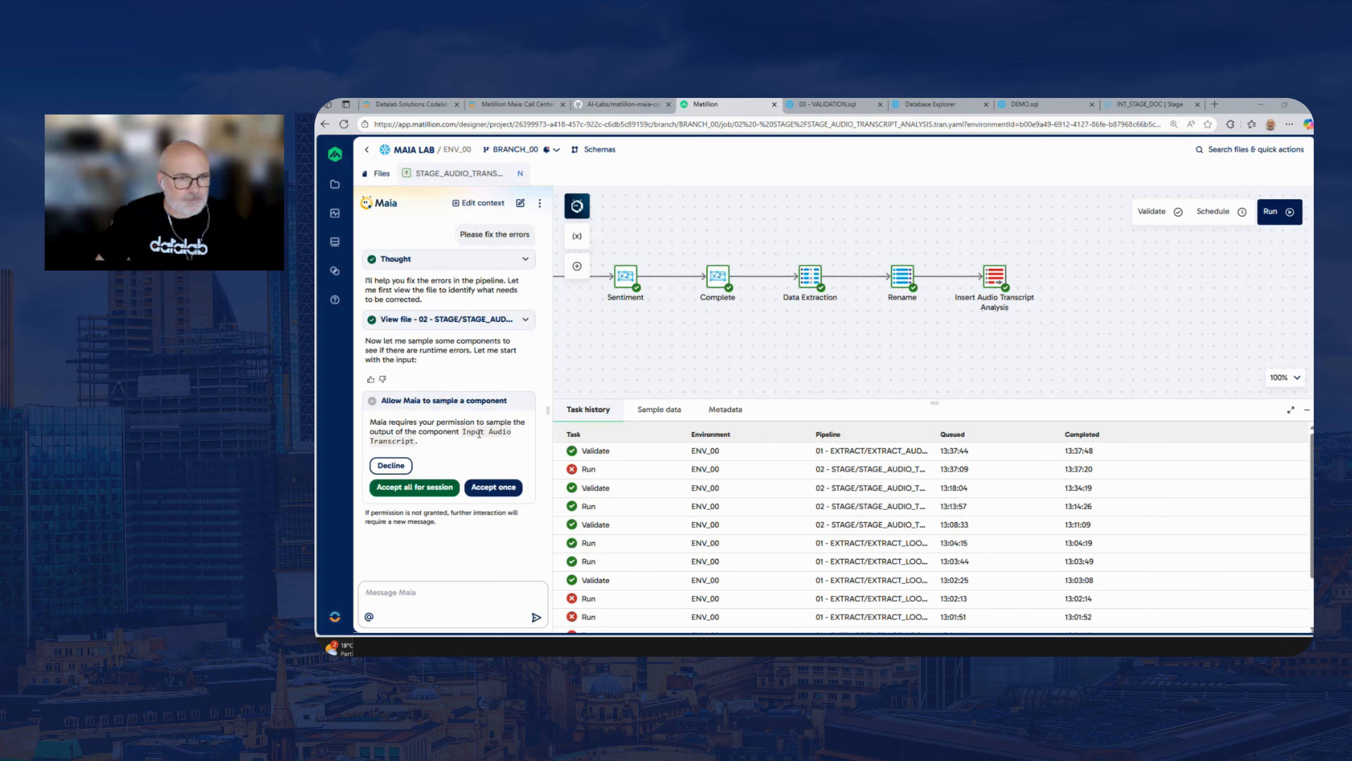
click(412, 489)
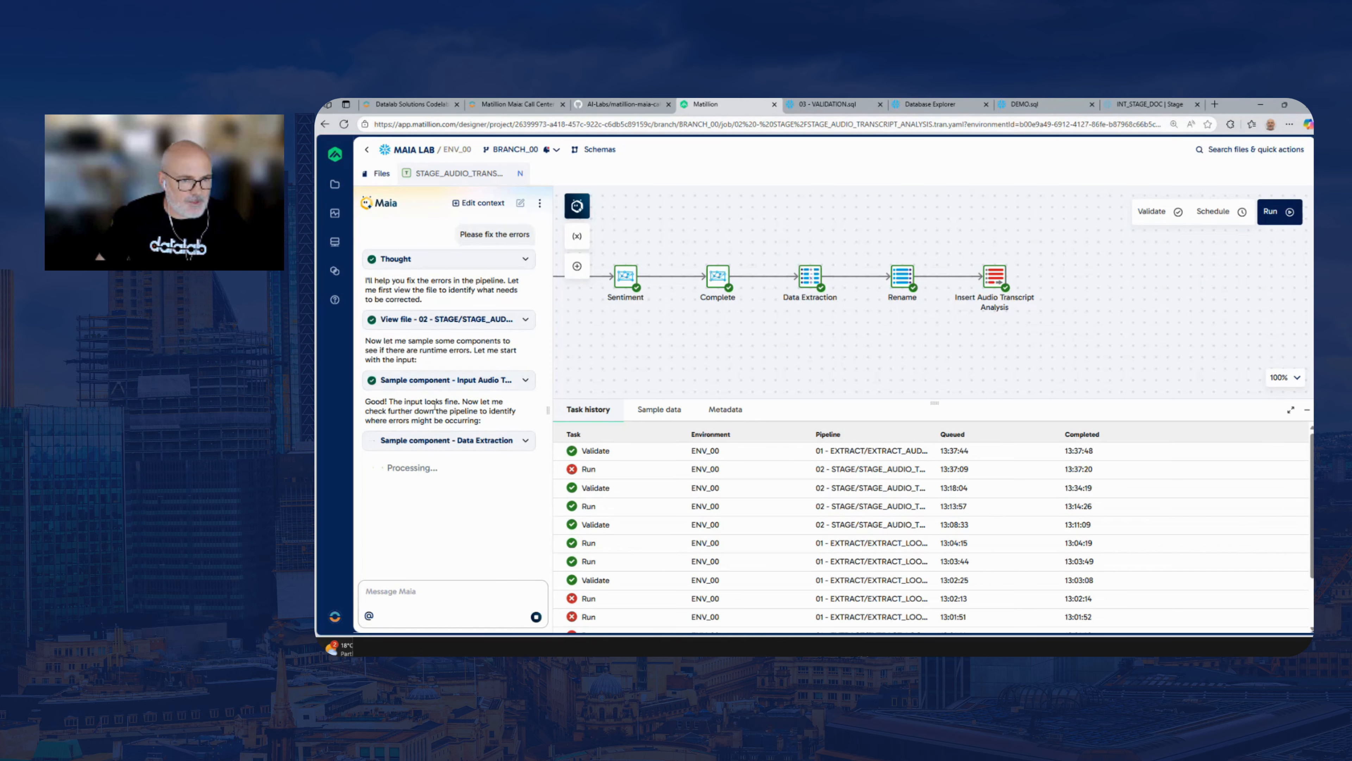
Check Maia's sampling details for the Input Audio Transcript component and widen the Maia chat
click(524, 380)
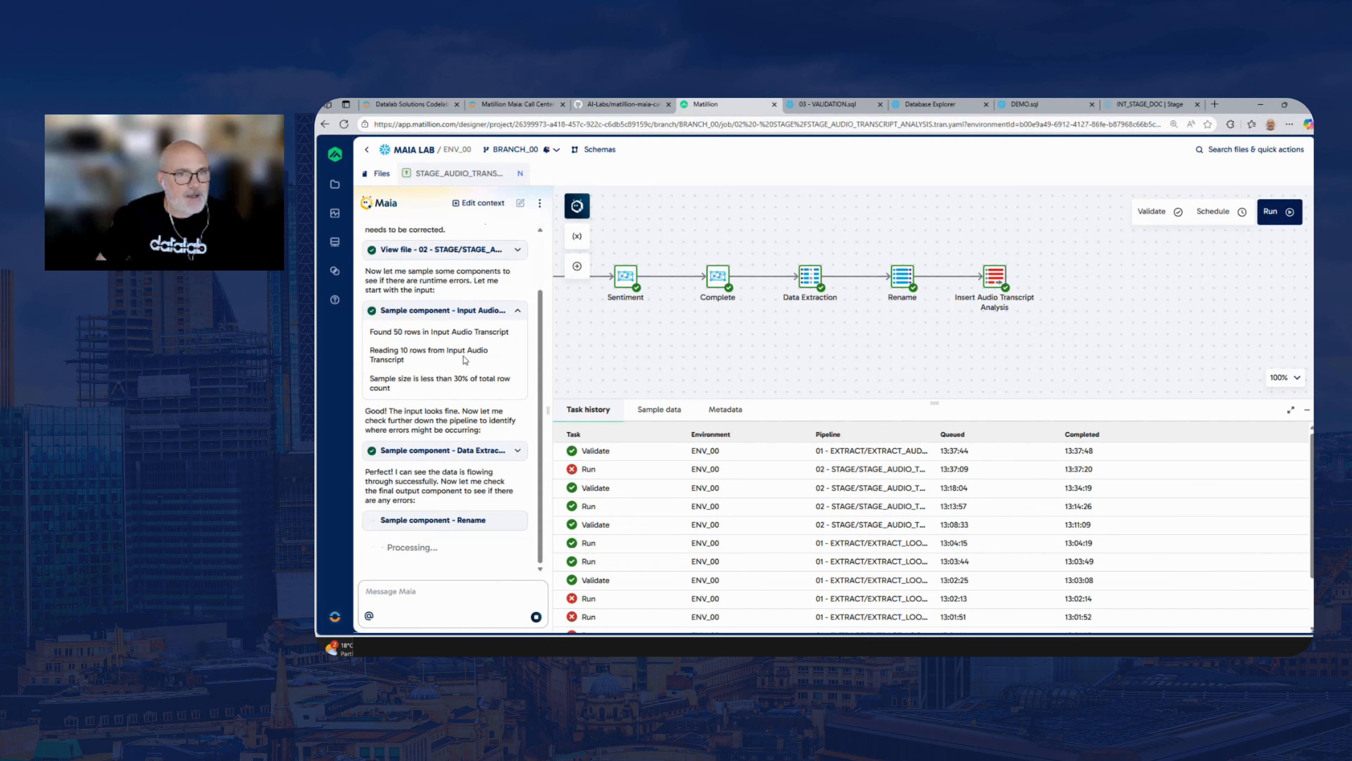
click(458, 310)
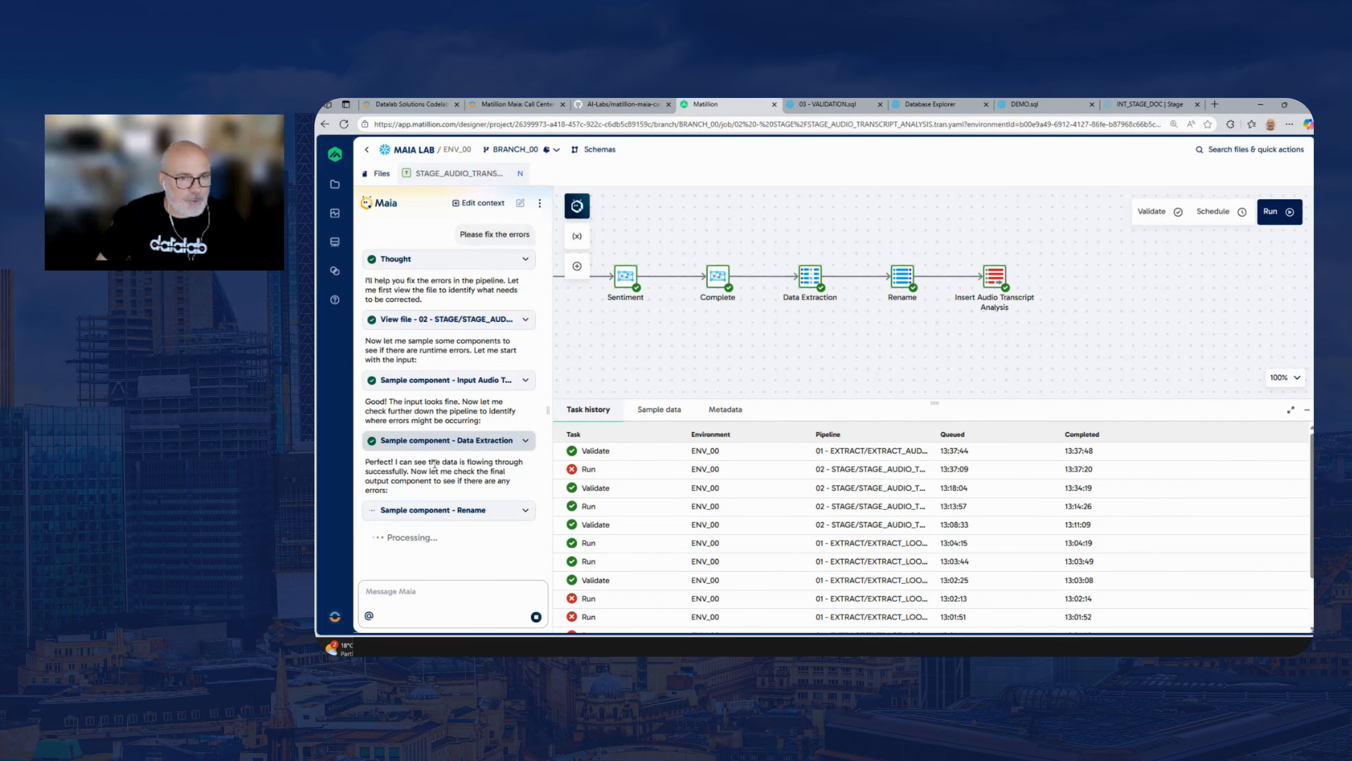
drag(548, 408, 564, 408)
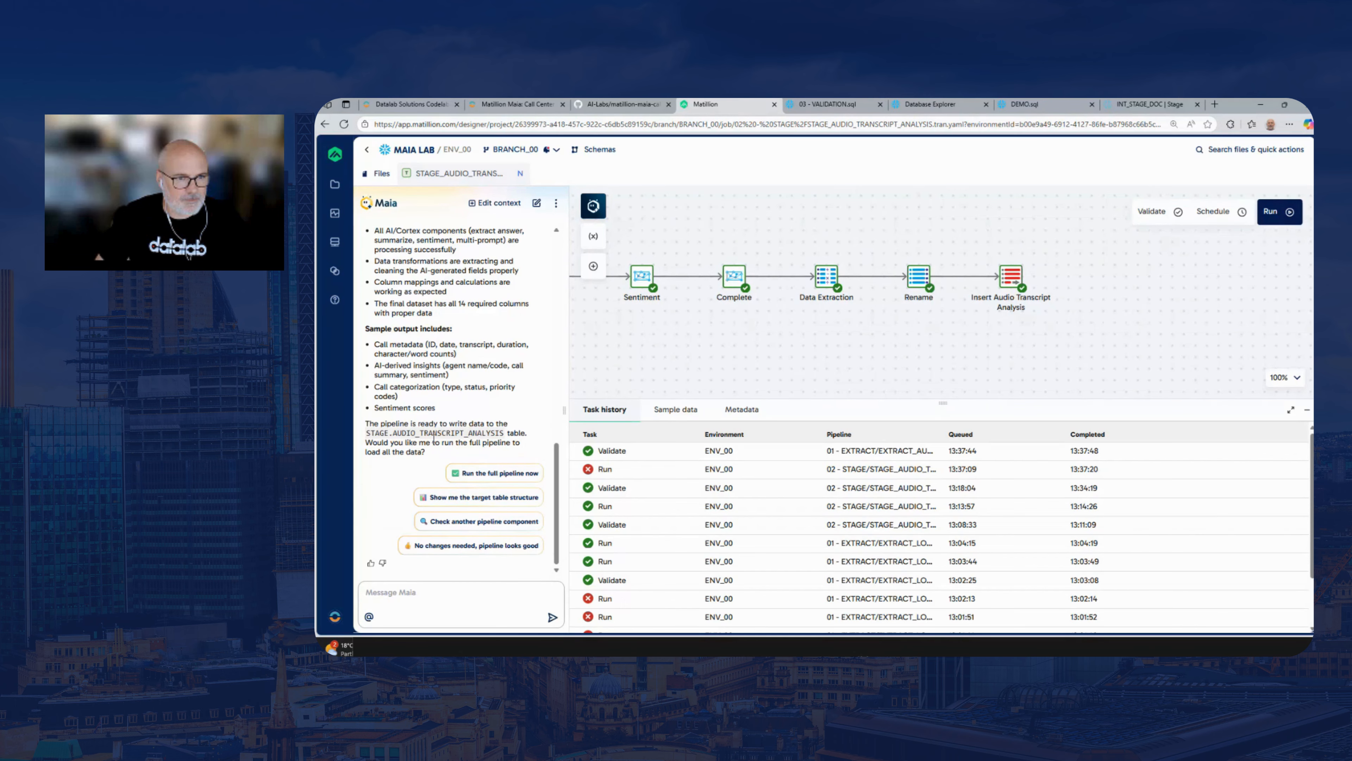
Have Maia run the full STAGE_AUDIO_TRANSCRIPT_ANALYSIS pipeline, allow pipeline runs for the whole session, and review its summary of issues and fixes
click(488, 474)
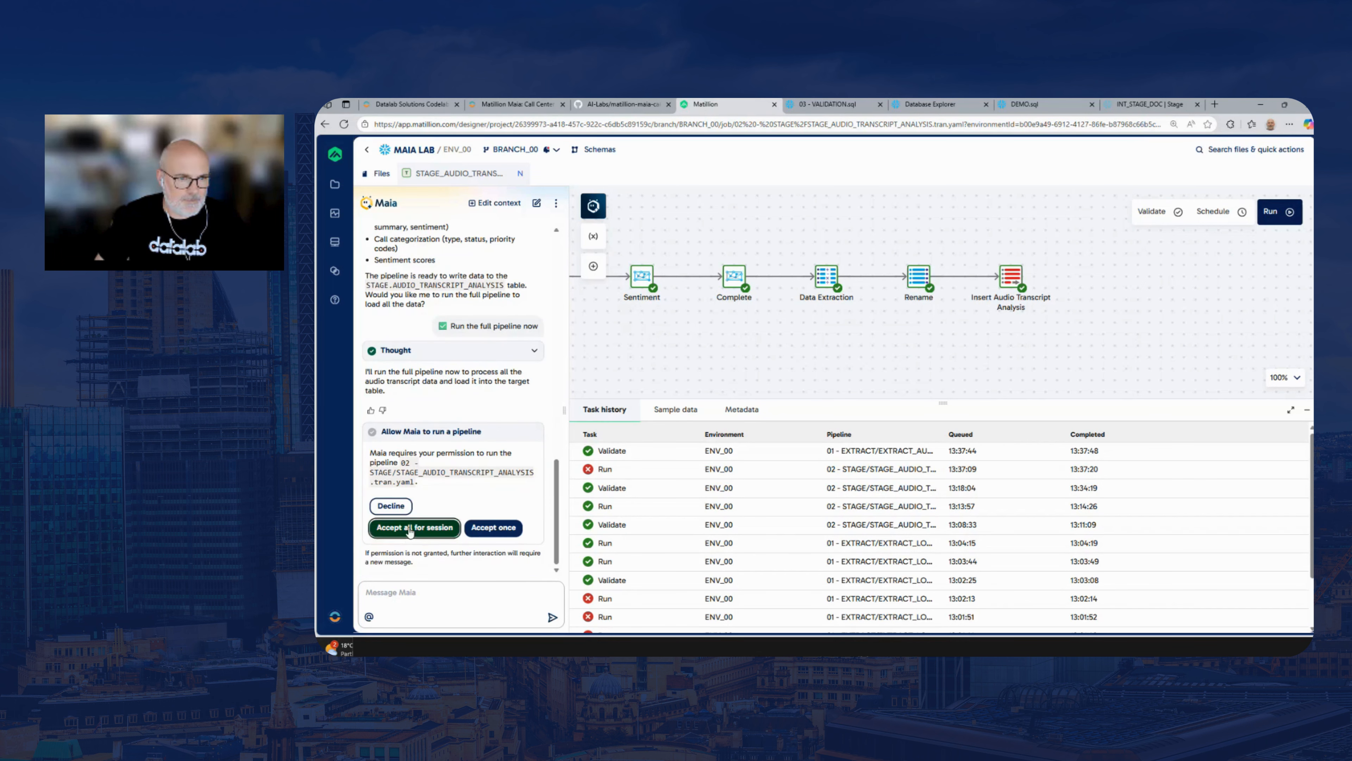
click(410, 530)
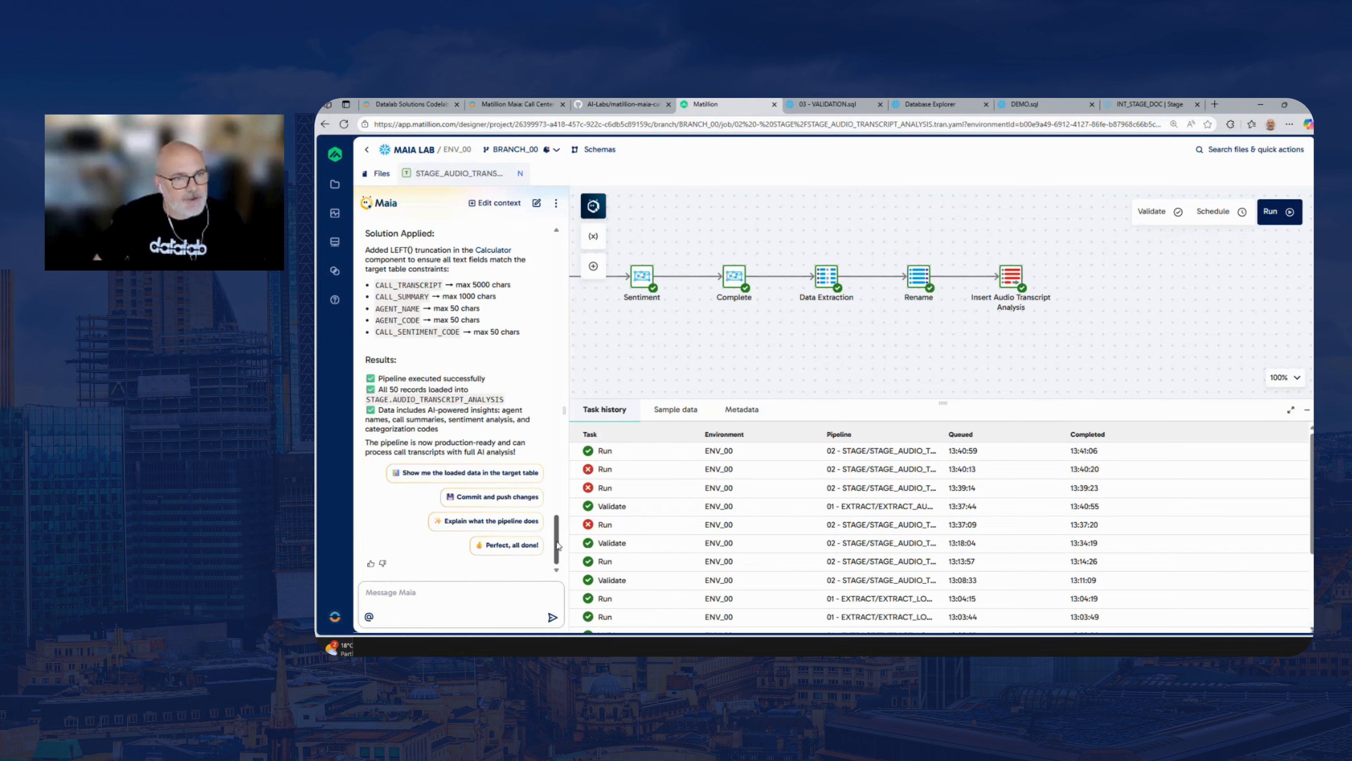
mouse_move(557, 539)
mouse_down()
mouse_move(558, 492)
mouse_move(557, 526)
mouse_up()
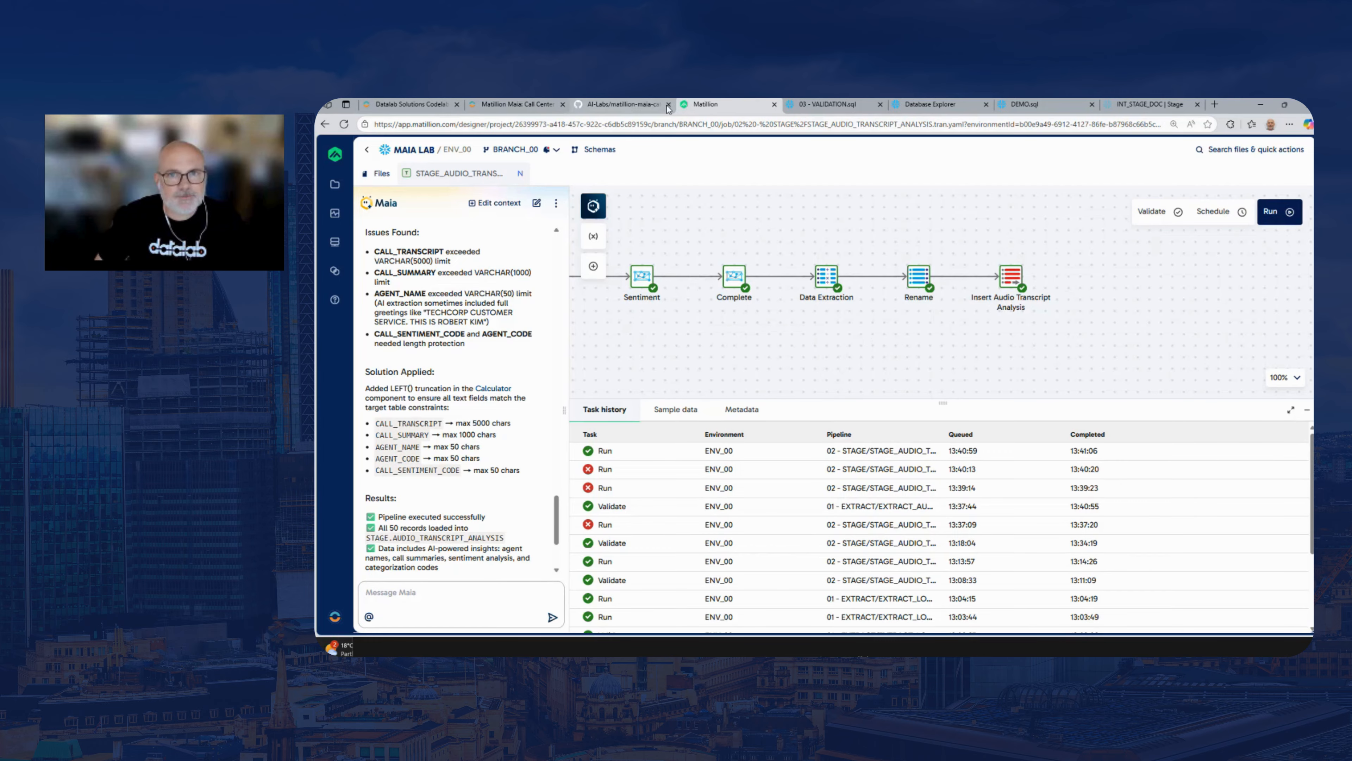
Switch to Snowflake's 03 - VALIDATION.sql, run the SELECT on STAGE.AUDIO_TRANSCRIPT_ANALYSIS, and review all result columns
click(862, 106)
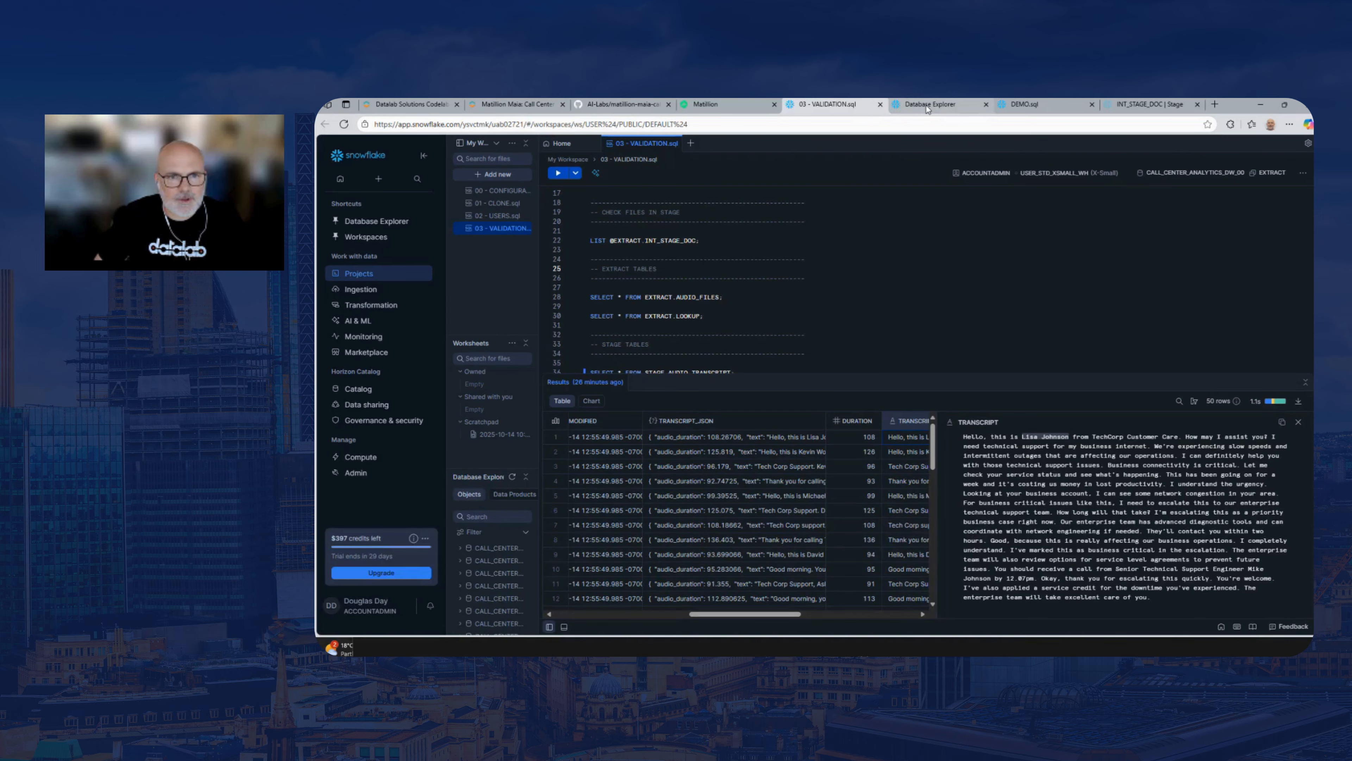
scroll(783, 298, down, 3)
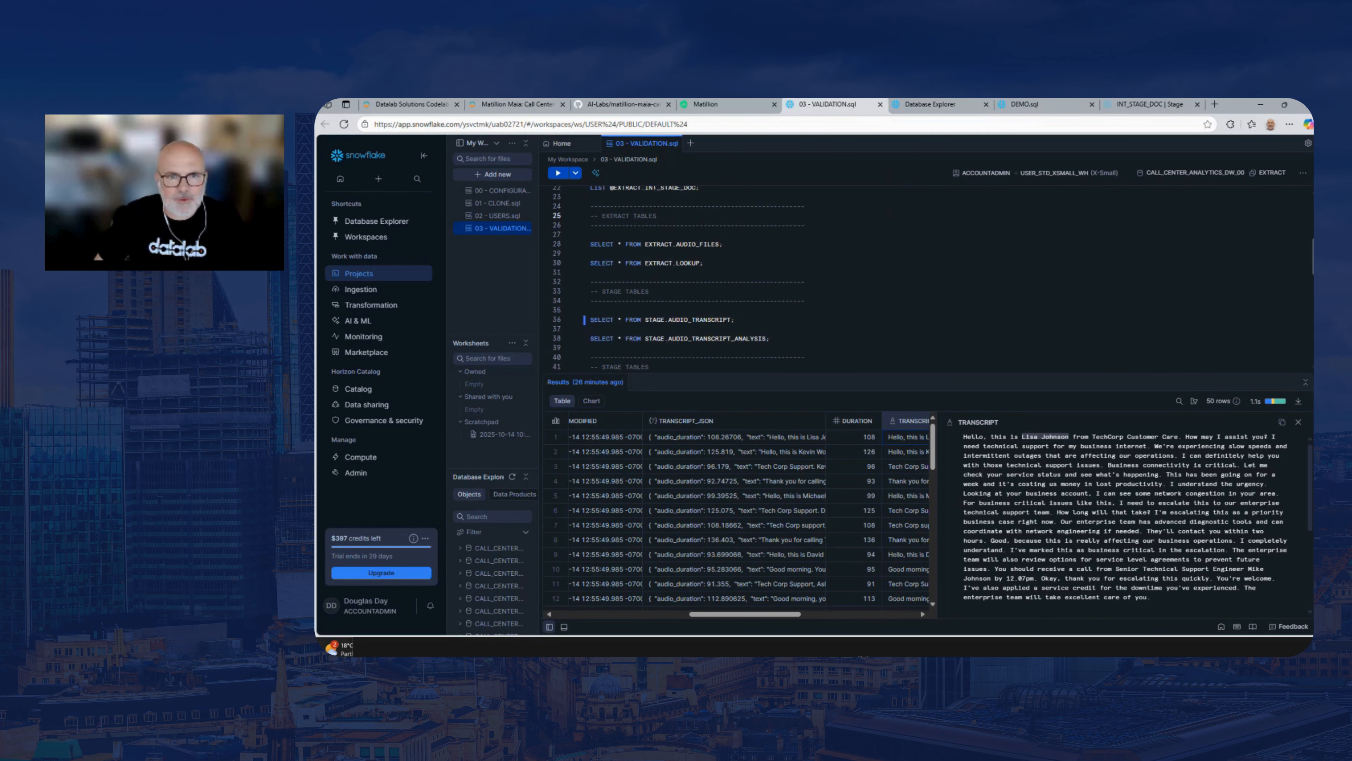
click(782, 303)
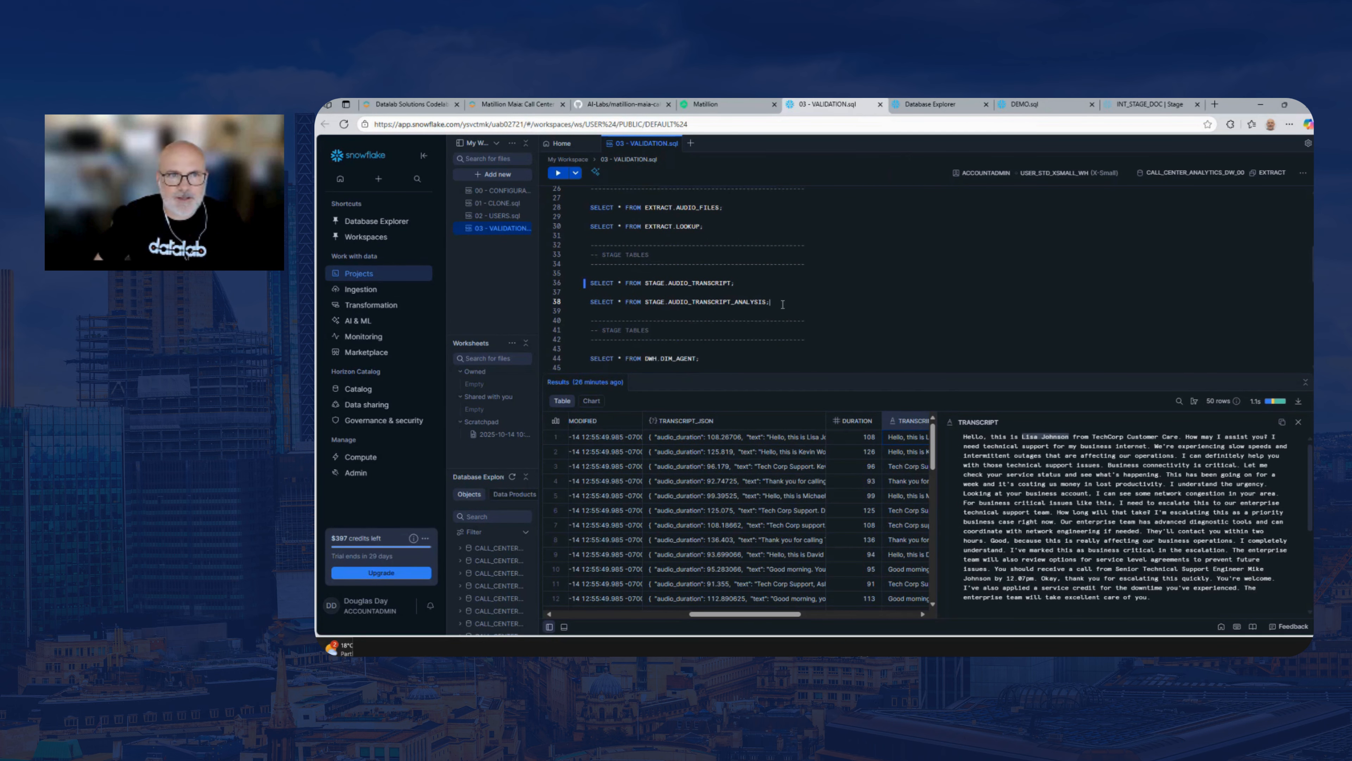
click(557, 173)
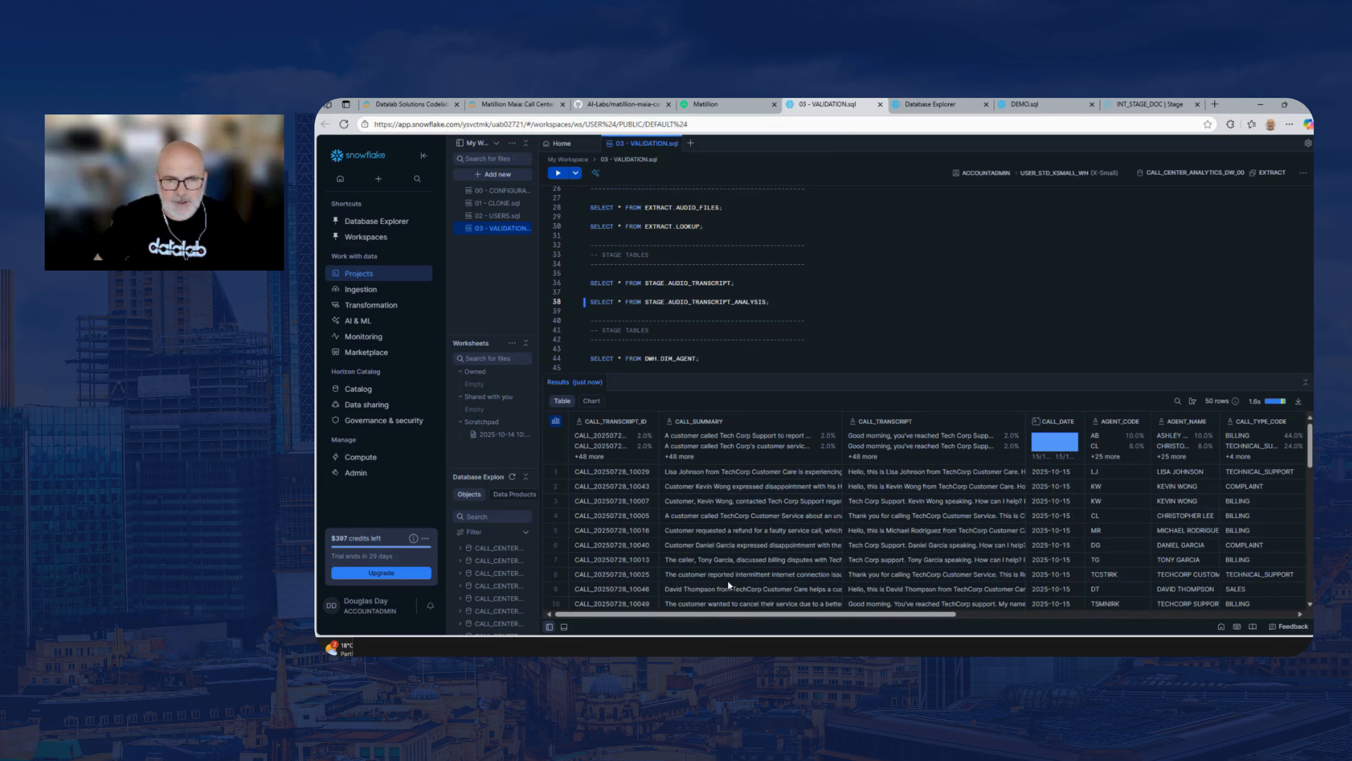
drag(729, 615, 937, 617)
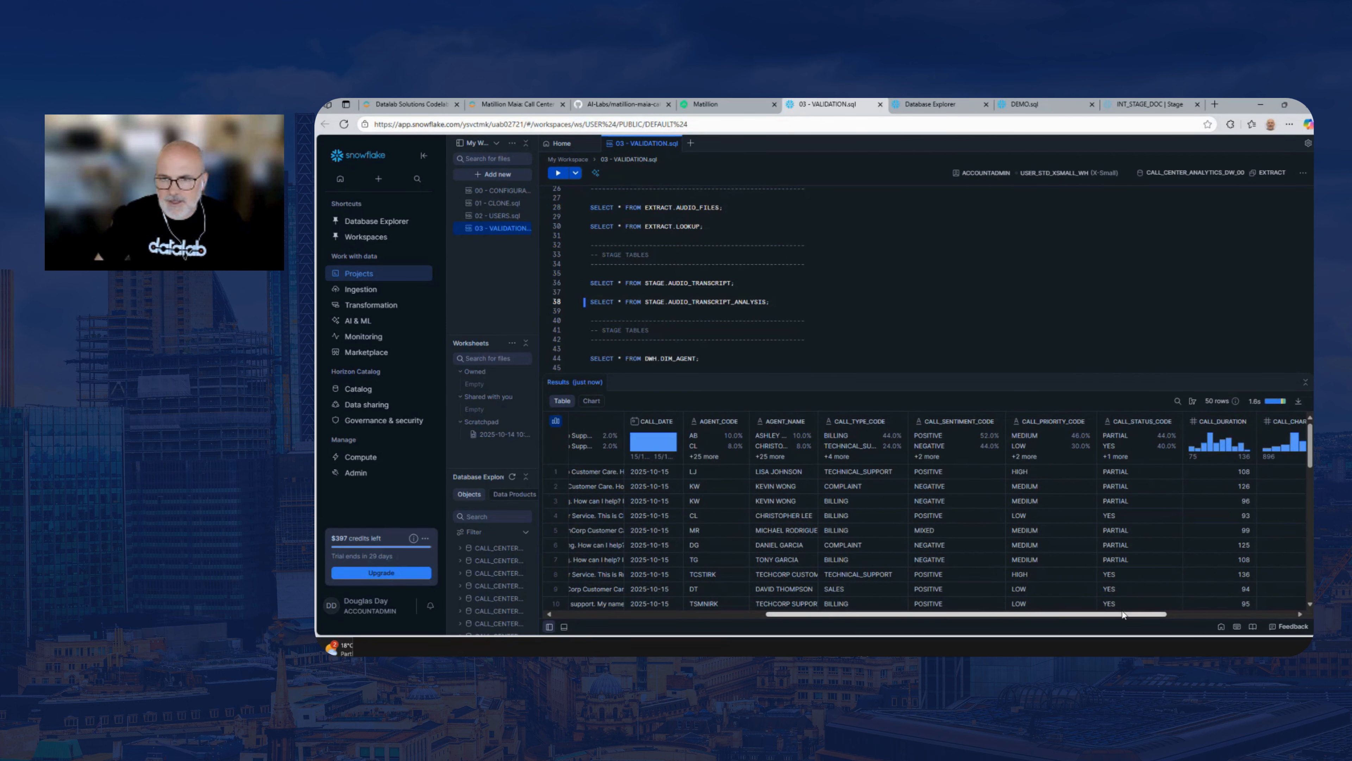
drag(1107, 612, 1202, 613)
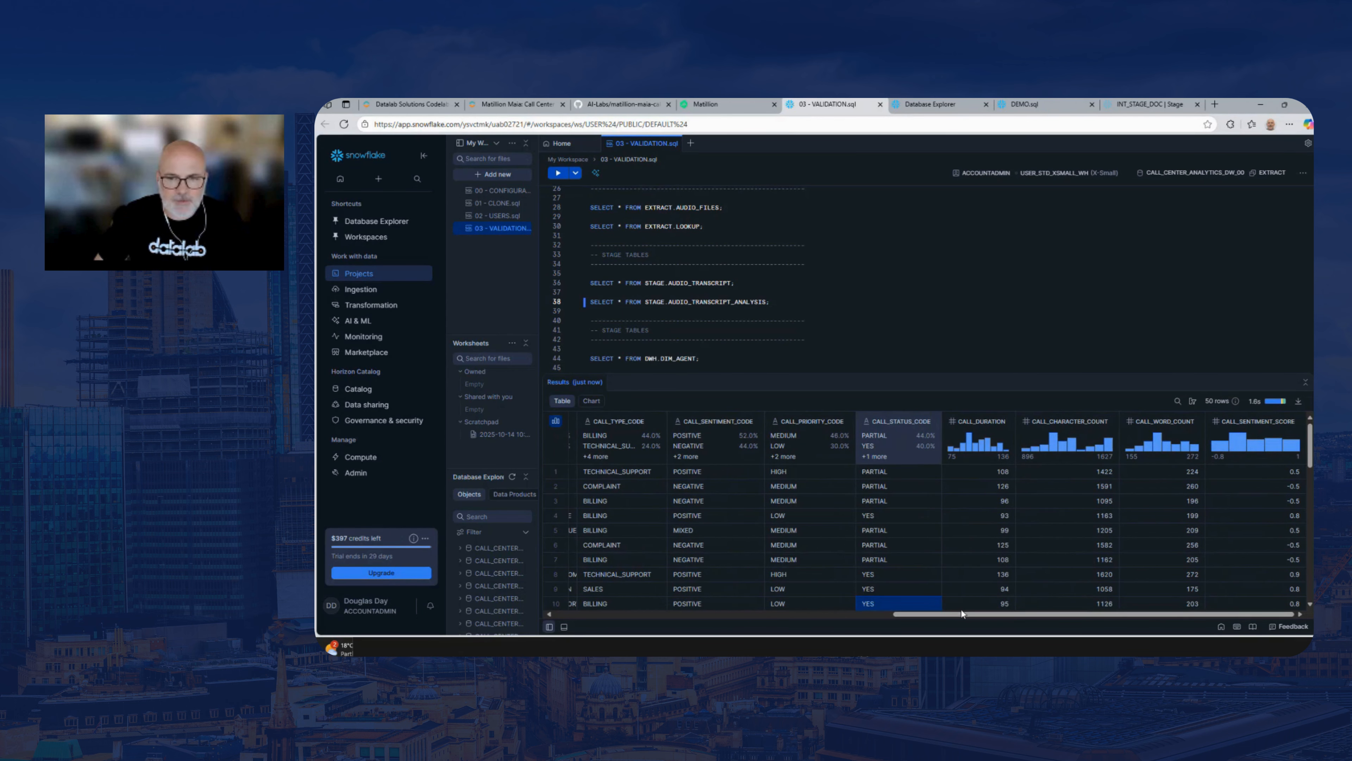
drag(962, 612, 586, 630)
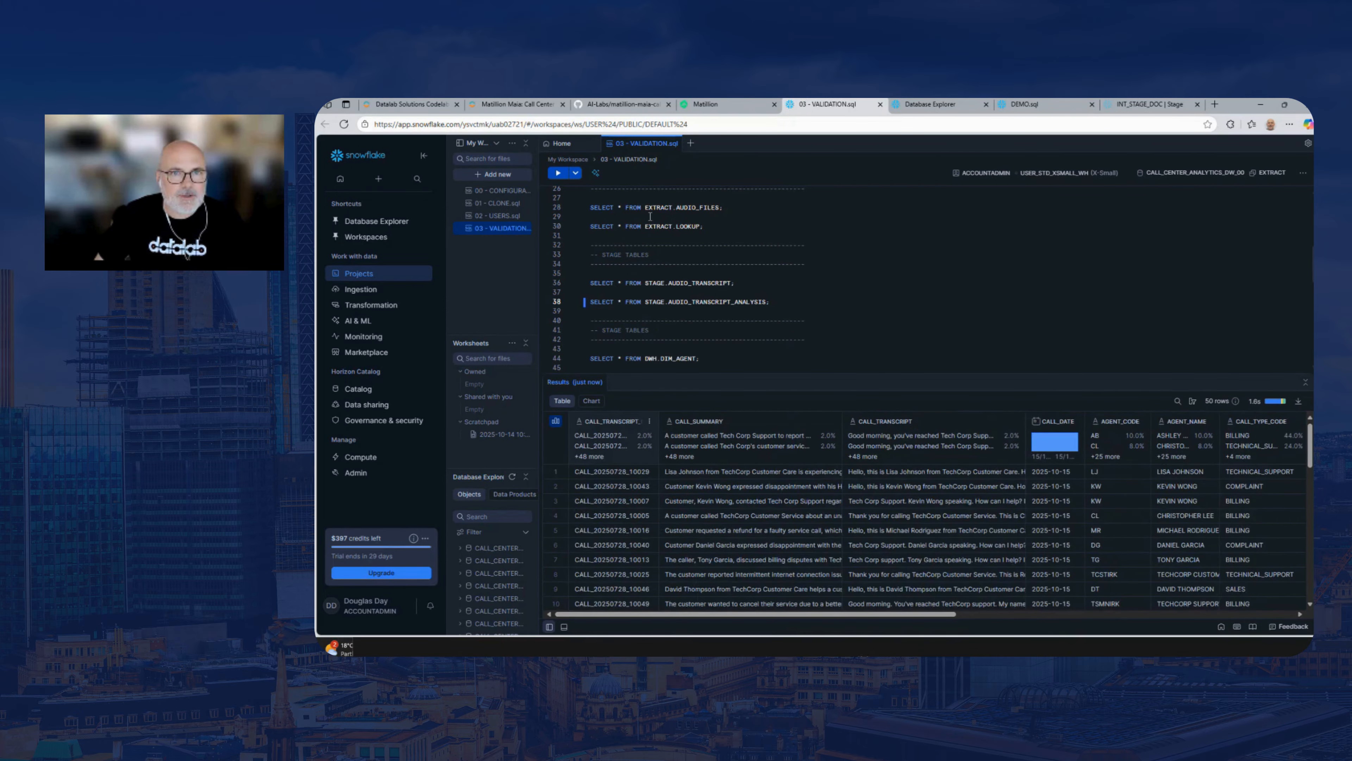
In Matillion, close the STAGE_AUDIO_TRANSCRIPT_ANALYSIS pipeline, and check the LOAD_DIM_AGENT prompt in the lab guide's Load ETL section
click(709, 105)
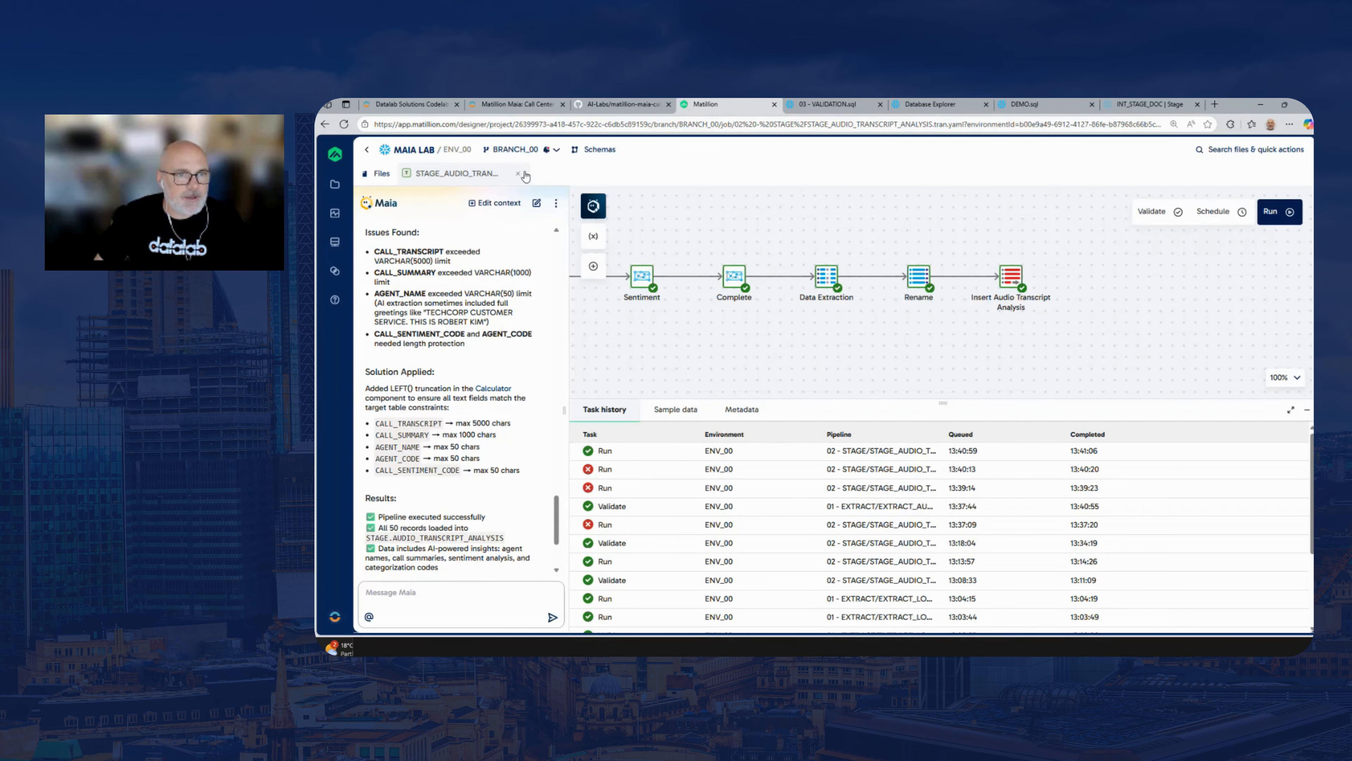
click(518, 175)
click(519, 105)
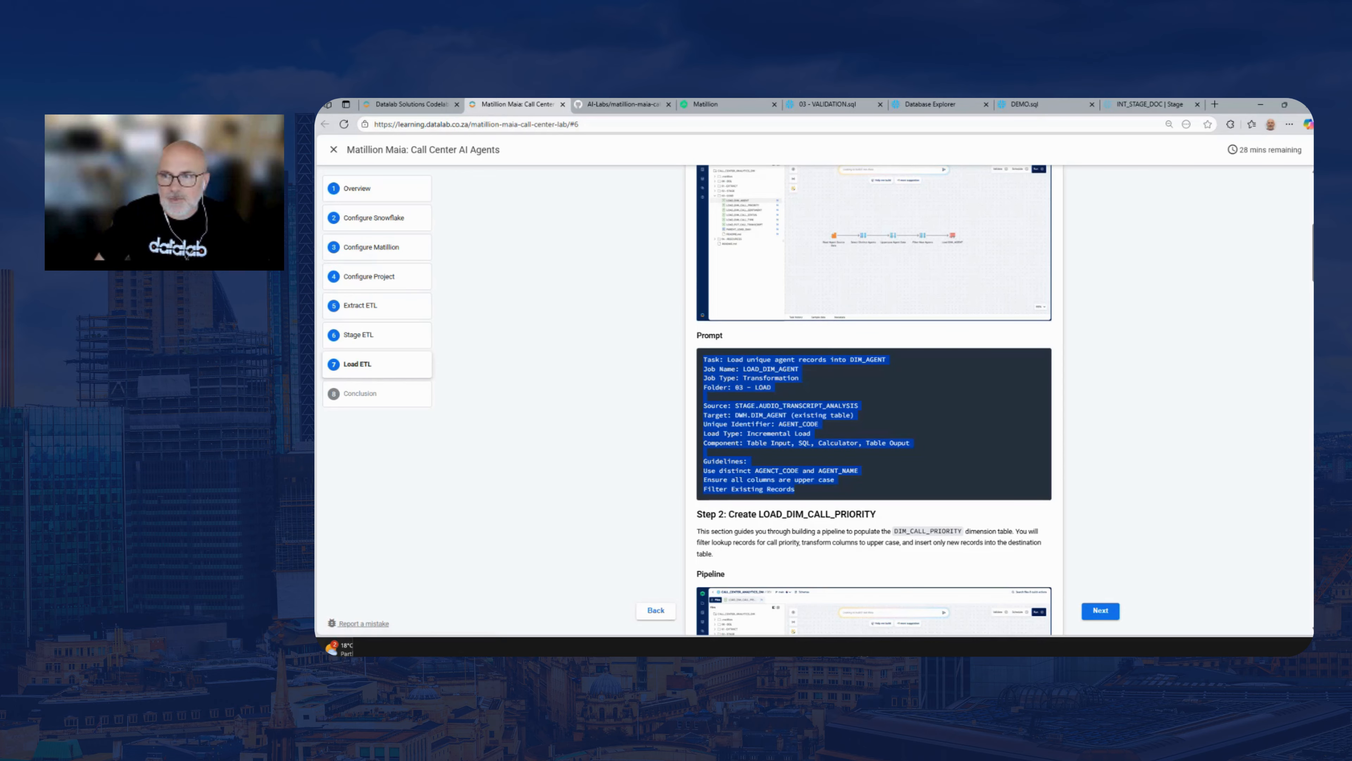
mouse_move(1311, 265)
mouse_down()
mouse_move(1312, 215)
mouse_move(1311, 273)
mouse_up()
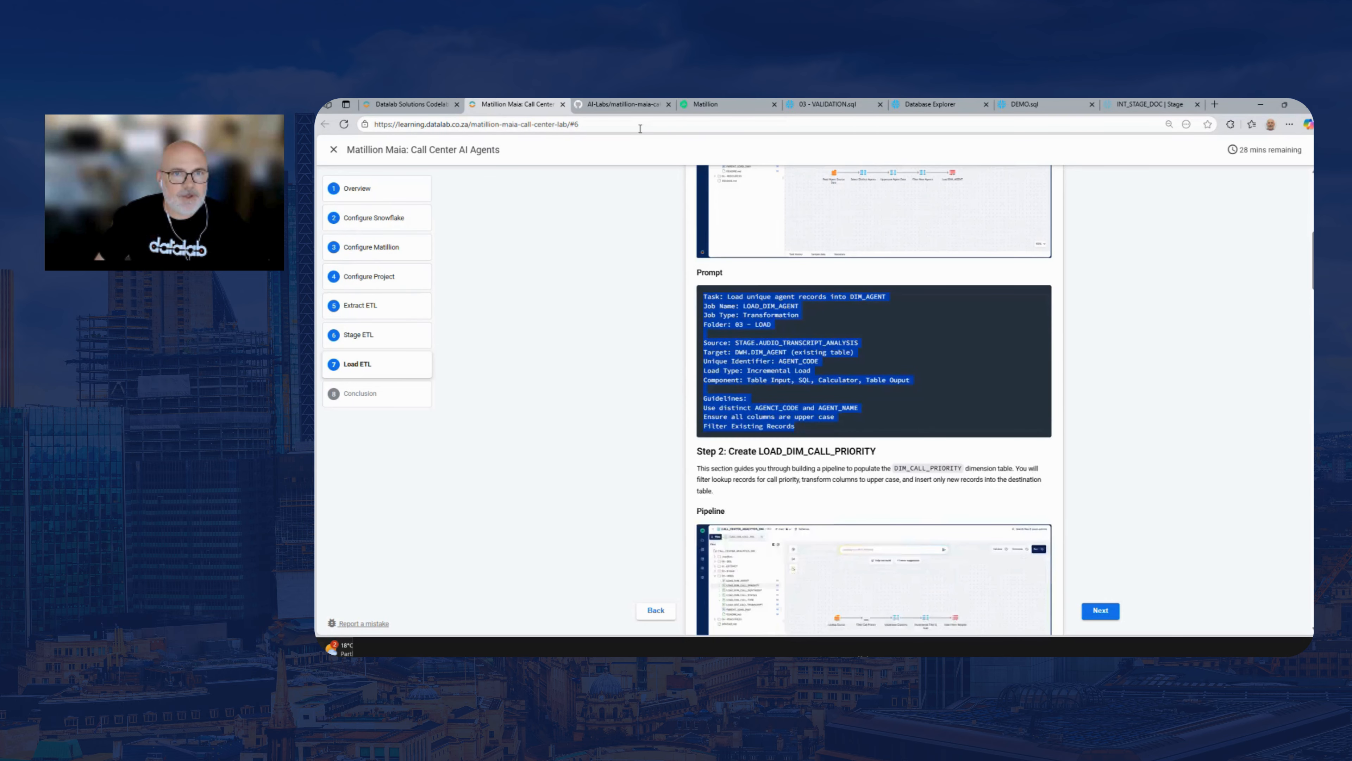
Back in Matillion, start a new Maia chat and submit the lab guide's prompt for creating LOAD_DIM_AGENT in folder 03 - LOAD
click(708, 104)
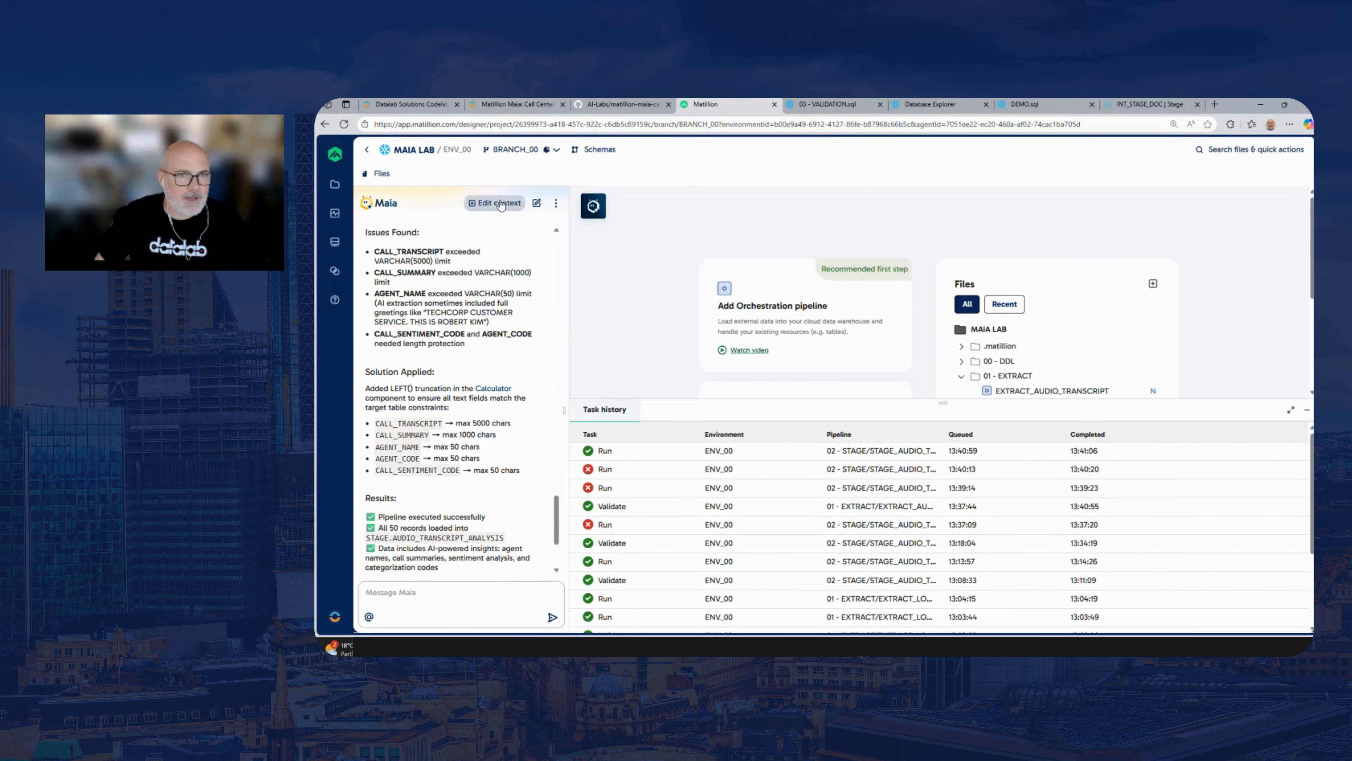
click(537, 203)
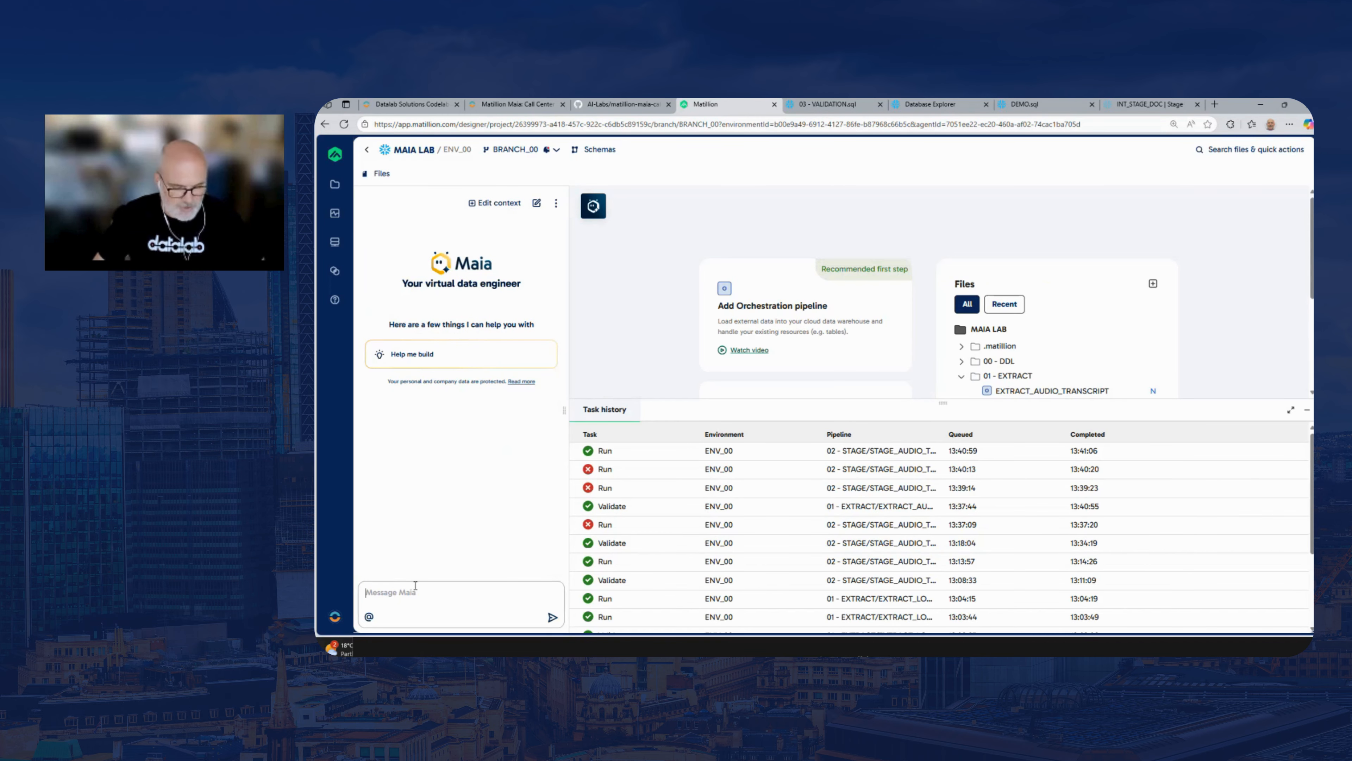
text(Task: Load unique agent records into DIM_AGENT Job Name: LOAD_DIM_AGENT Job Type: Transformation Folder: 03 - LOAD  Source: STAGE.AUDIO_TRANSCRIPT_ANALYSIS Target: DWH.DIM_AGENT (existing table) Unique Identifier: AGENT_CODE Load Type: Incremental Load Component: Table Input, SQL, Calculator, Table Ouput  Guidelines: Use distinct AGENCT_CODE and AGENT_NAME Ensure all columns are upper case Filter Existing Records)
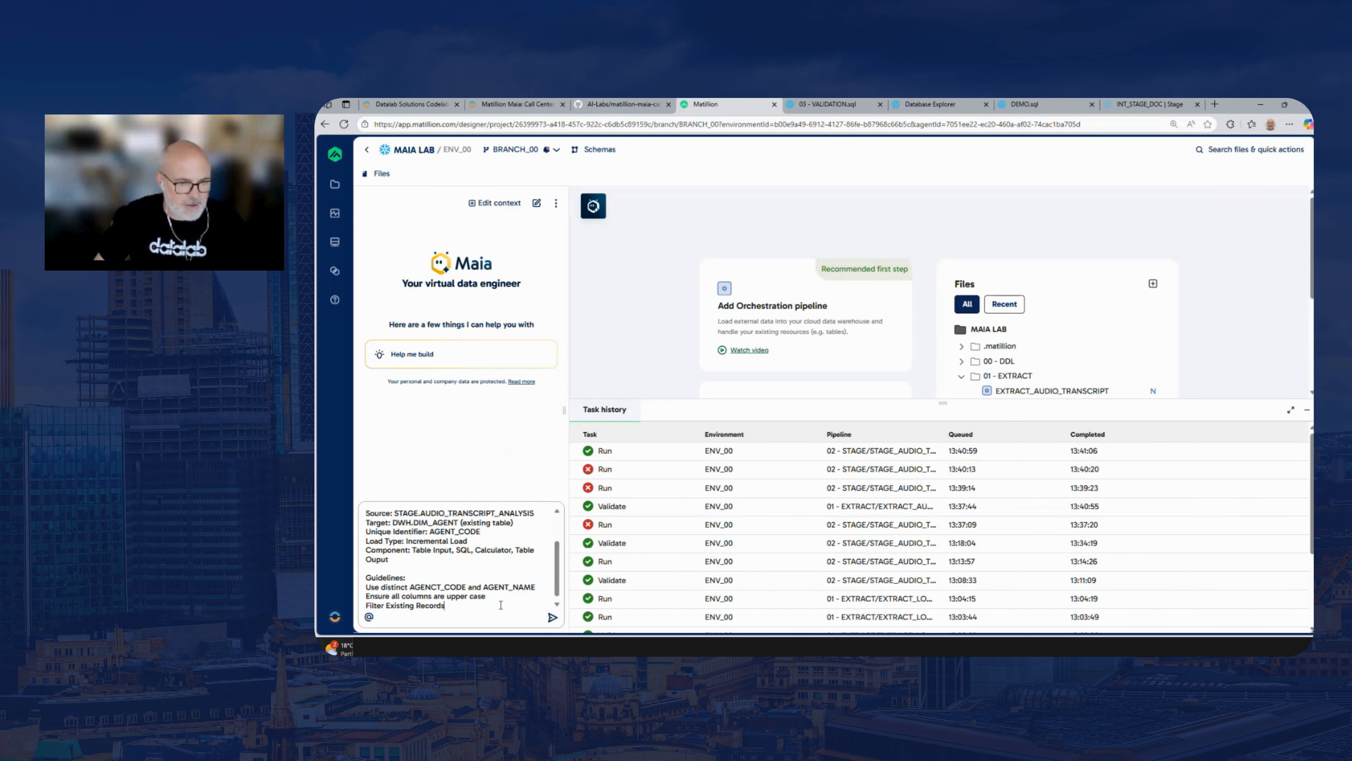
click(552, 616)
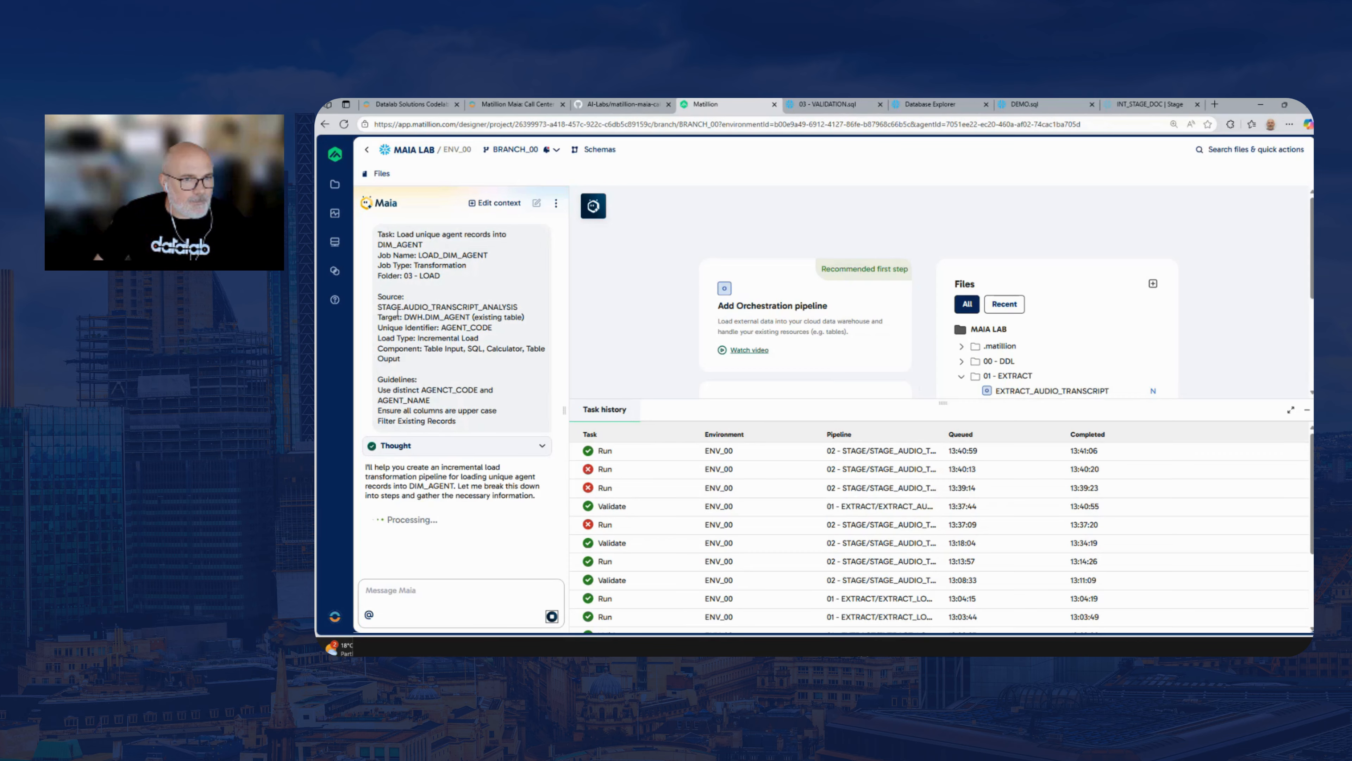
Review the source table in the submitted LOAD_DIM_AGENT prompt and Maia's progress in the chat
drag(518, 307, 374, 311)
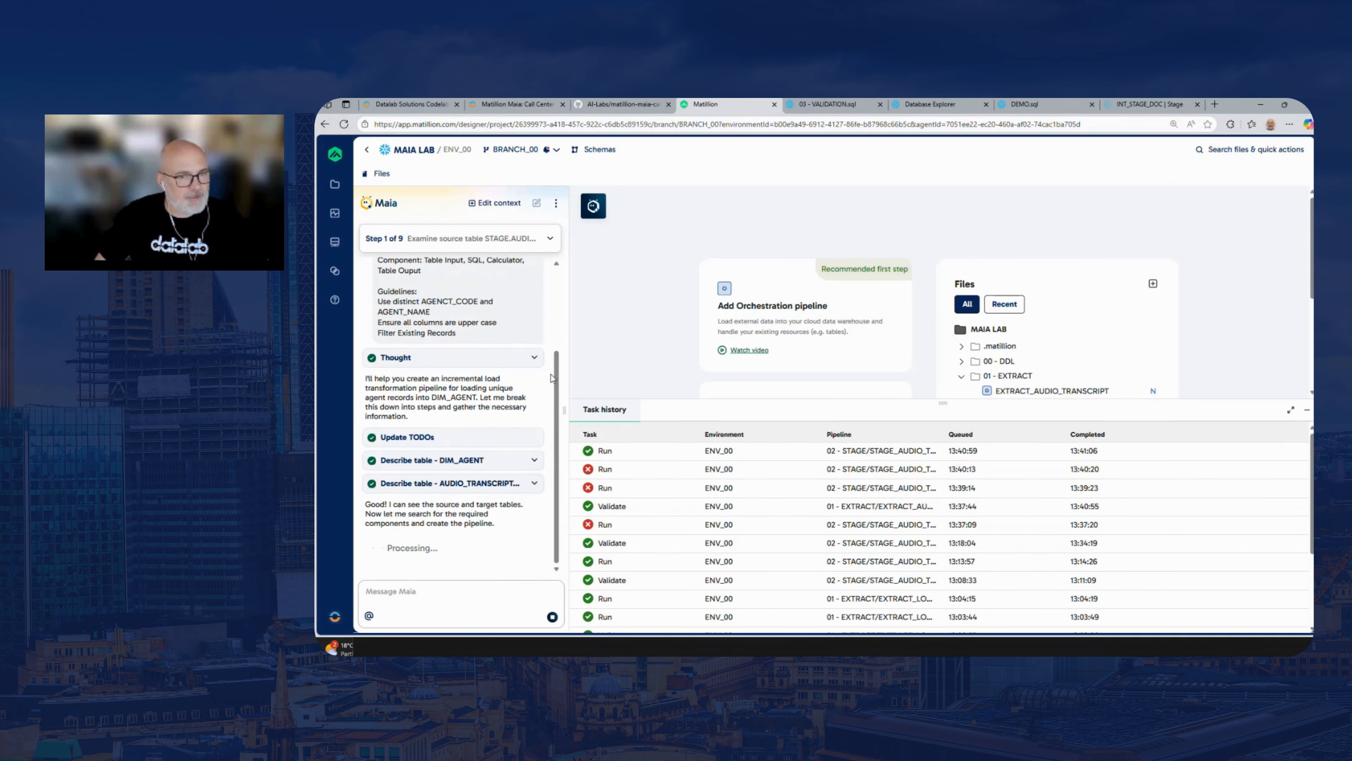
drag(559, 377, 558, 326)
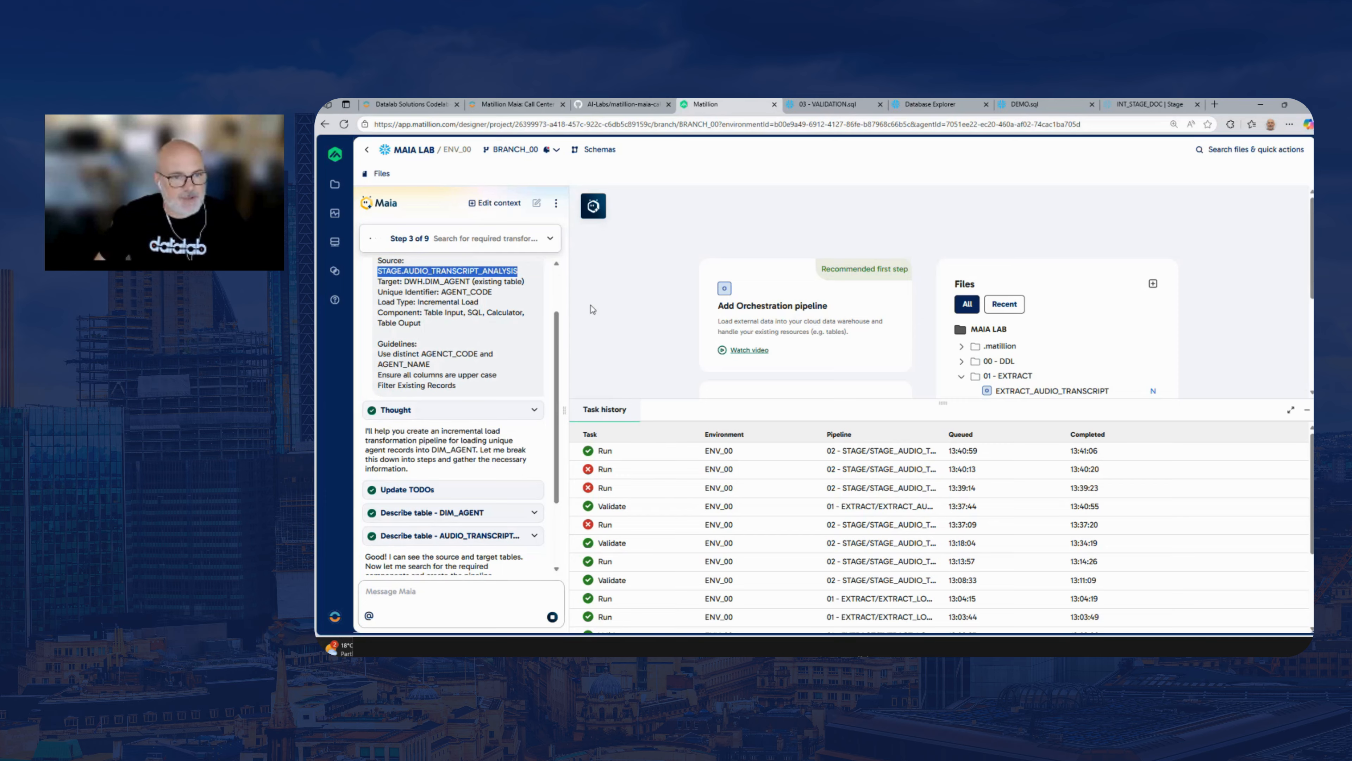
drag(557, 350, 560, 408)
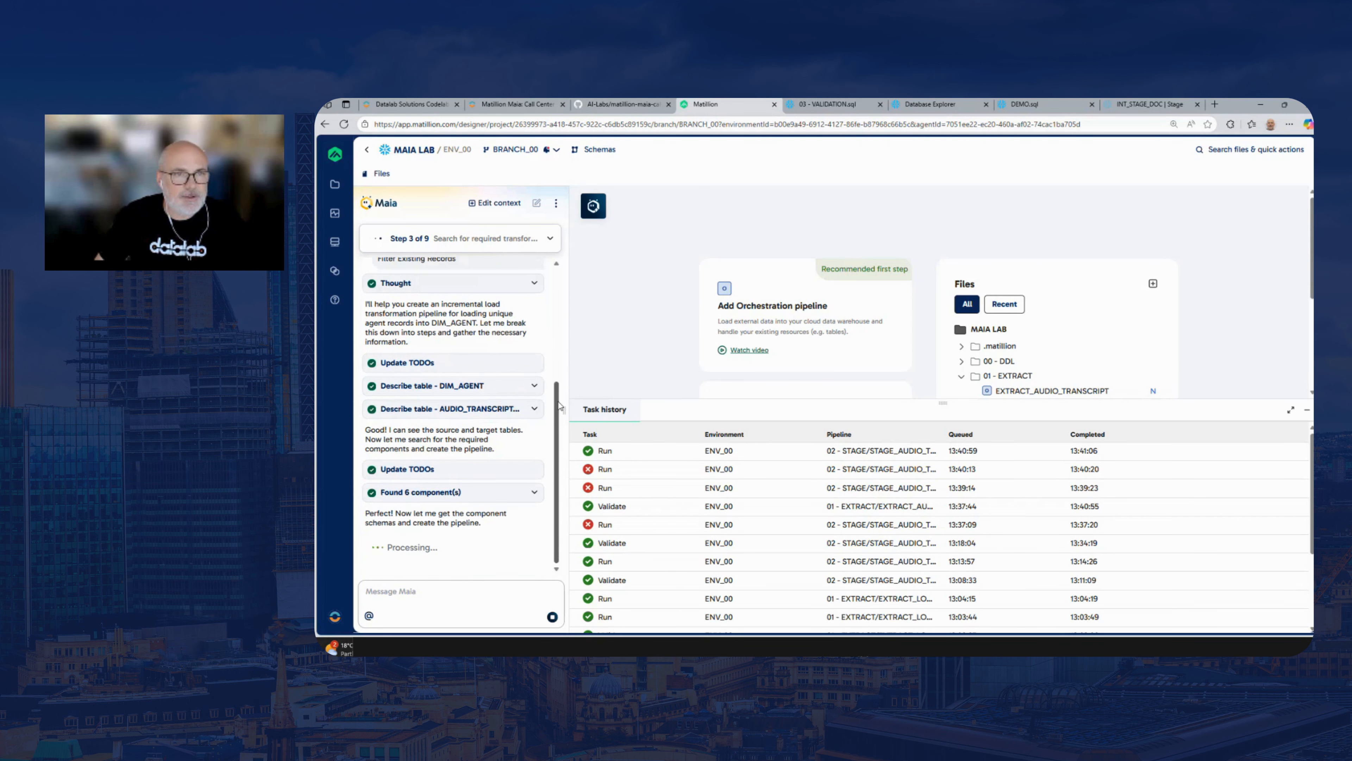
Switch to the lab guide and look over Step 2, Create LOAD_DIM_CALL_PRIORITY, in Load ETL
click(518, 107)
scroll(1310, 264, down, 1)
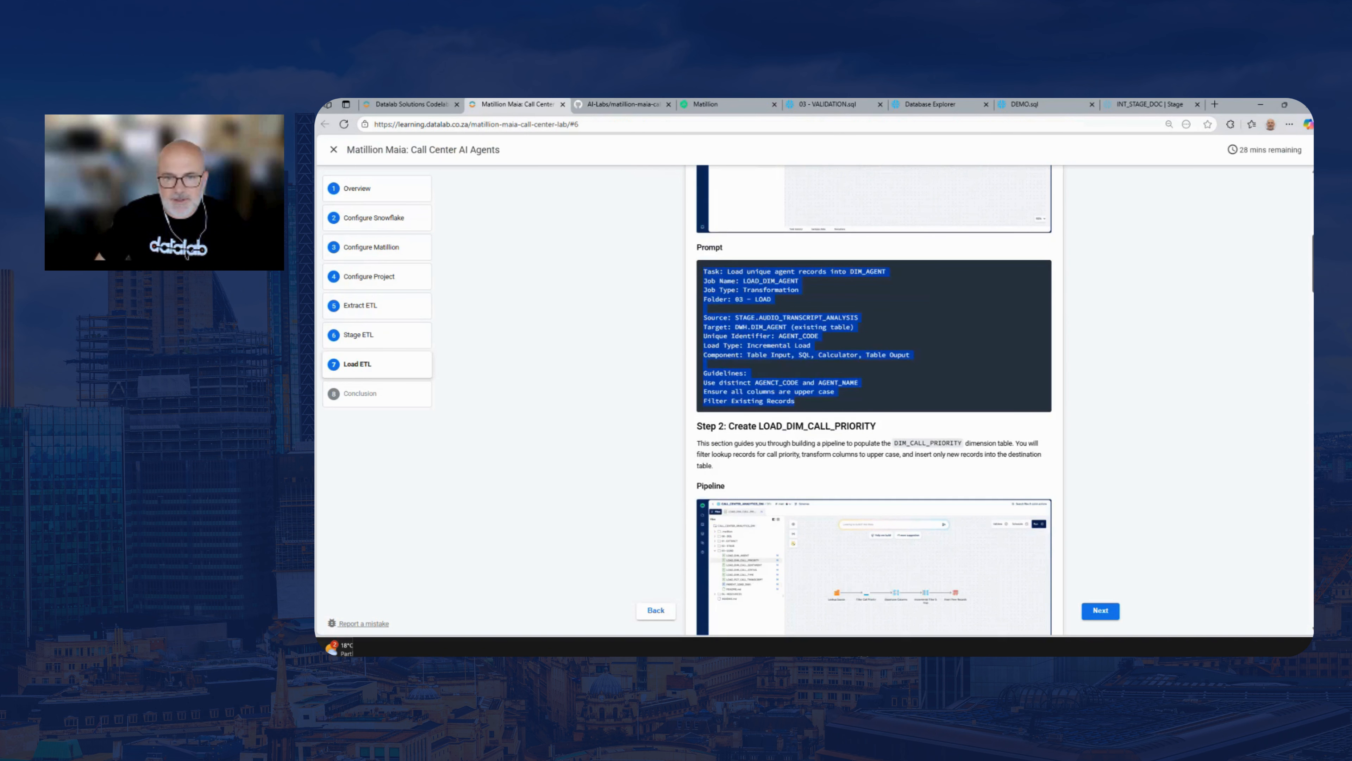
scroll(1311, 264, down, 3)
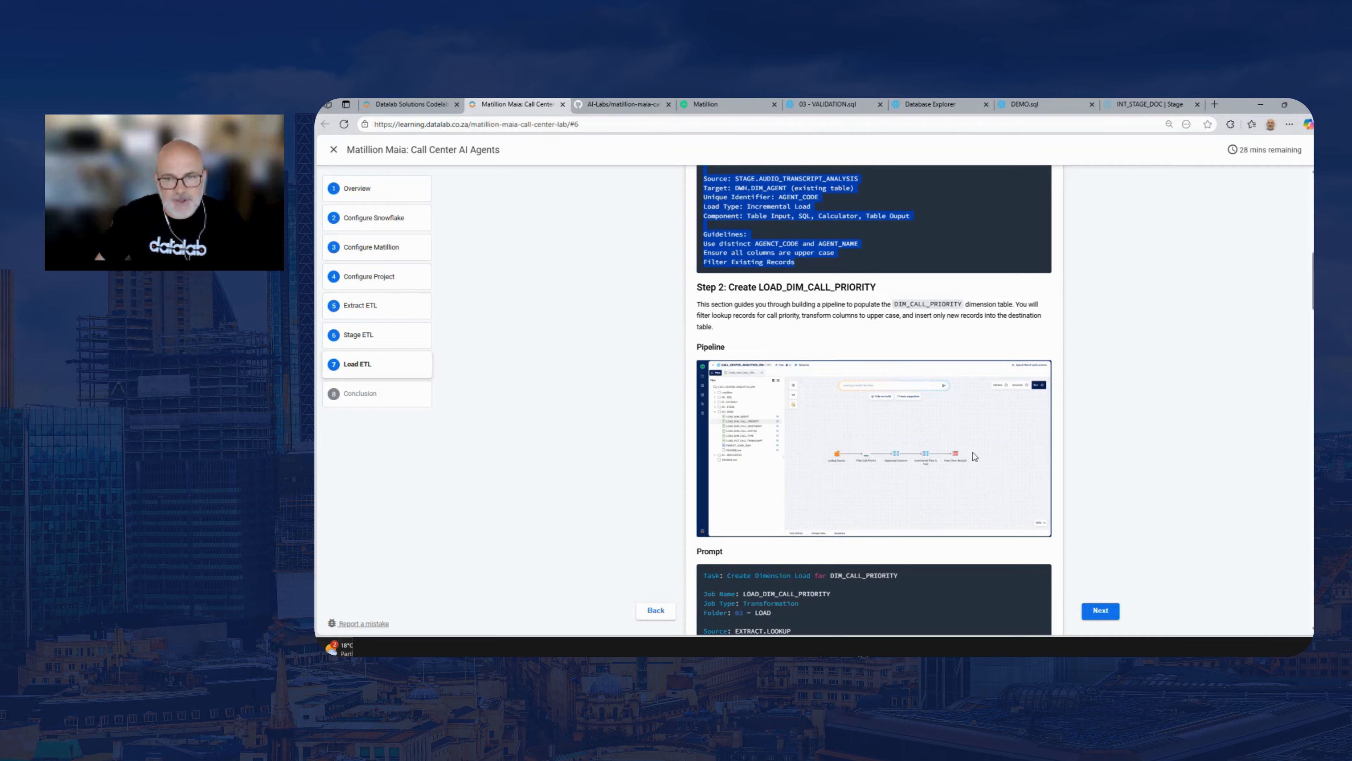
Return to Matillion, follow Maia's build of LOAD_DIM_AGENT, and allow Maia to sample components
click(715, 108)
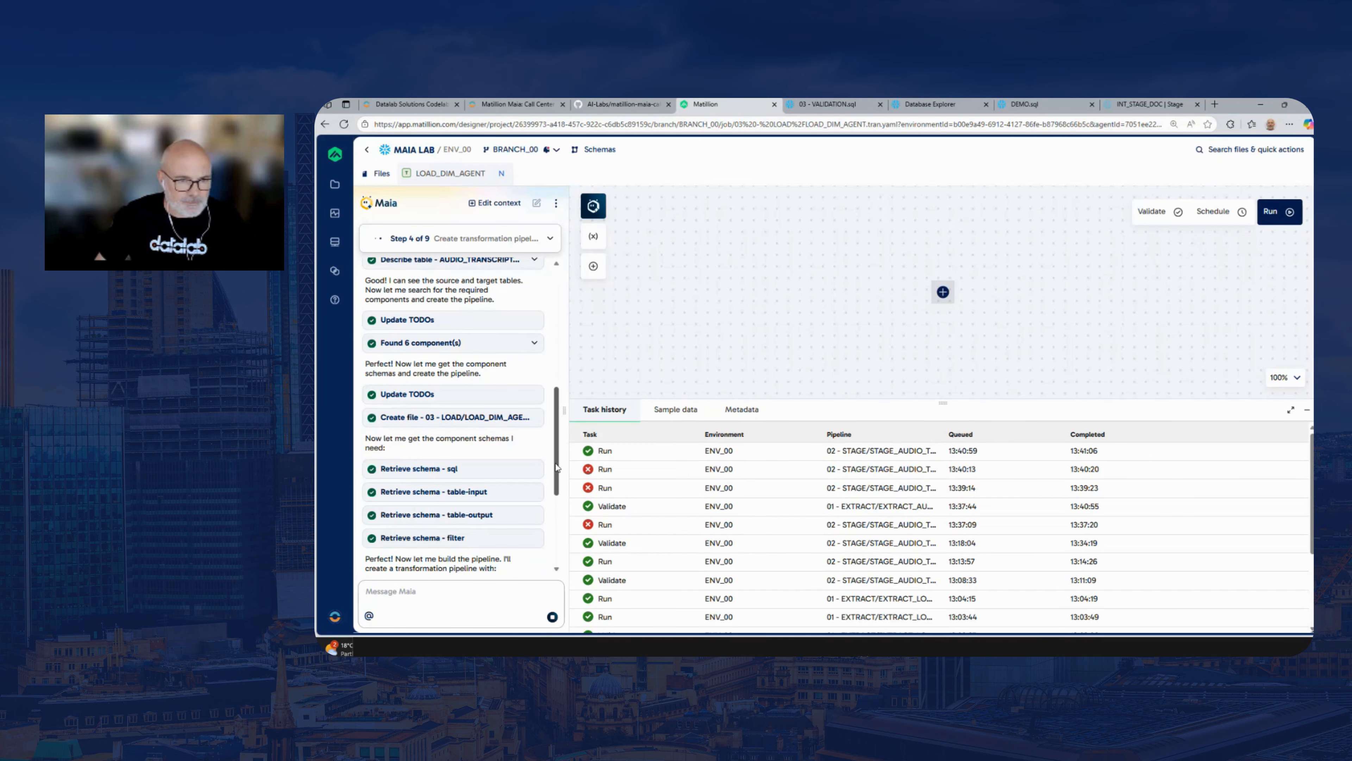
drag(556, 483, 557, 552)
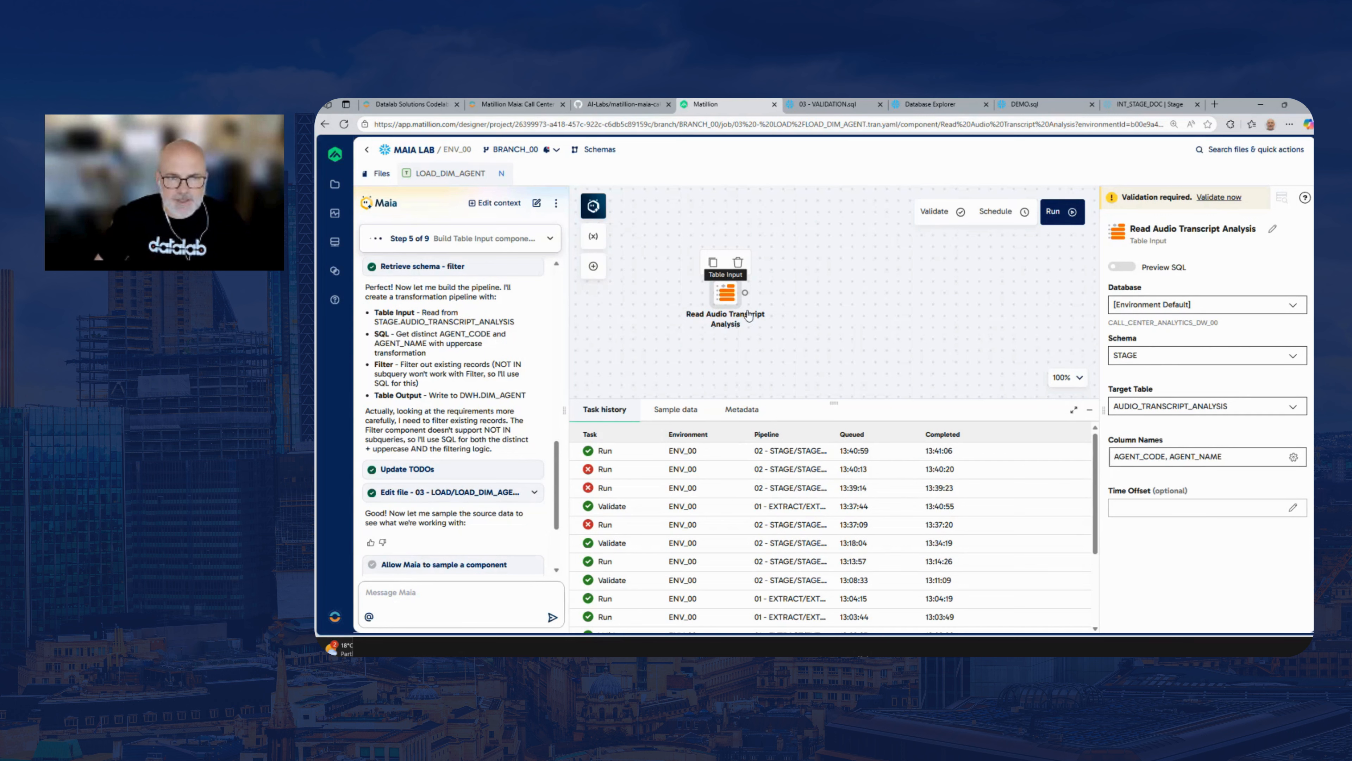
drag(786, 307, 760, 304)
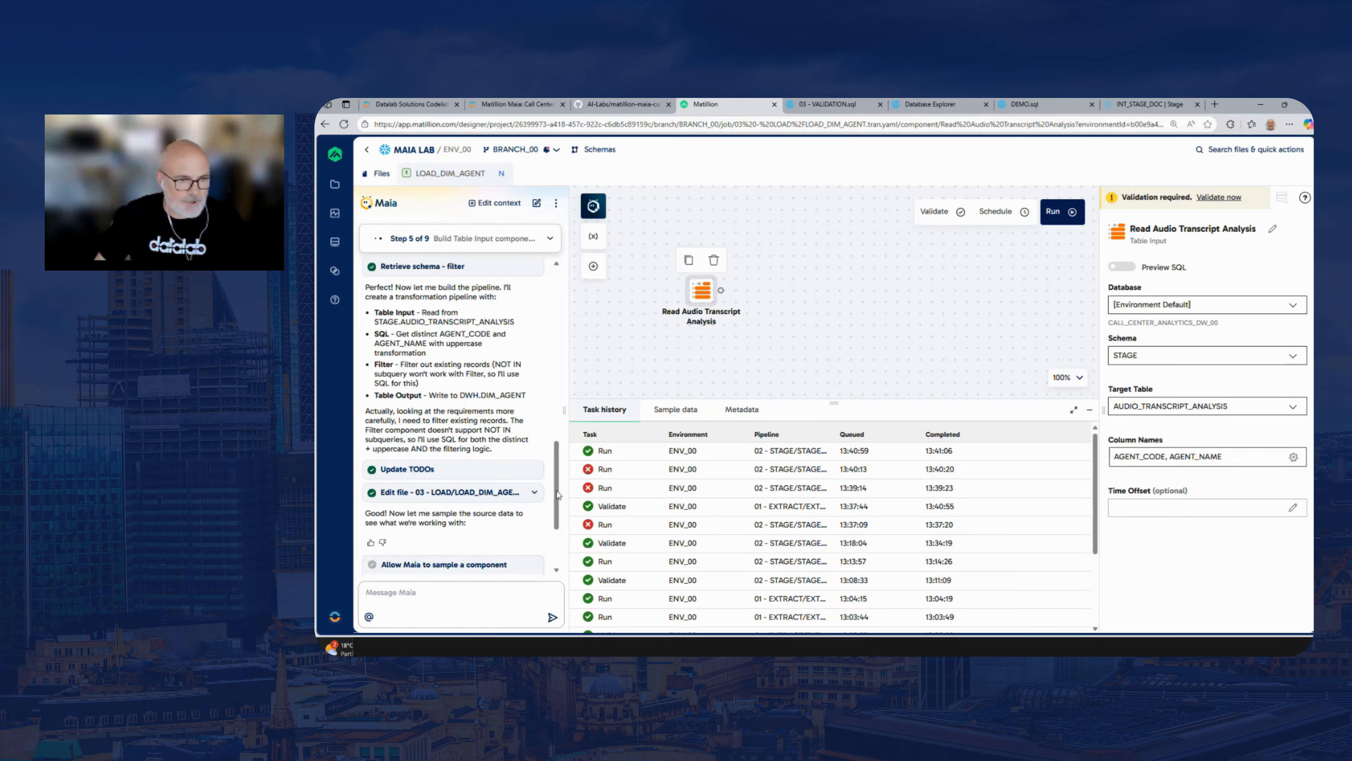
click(423, 530)
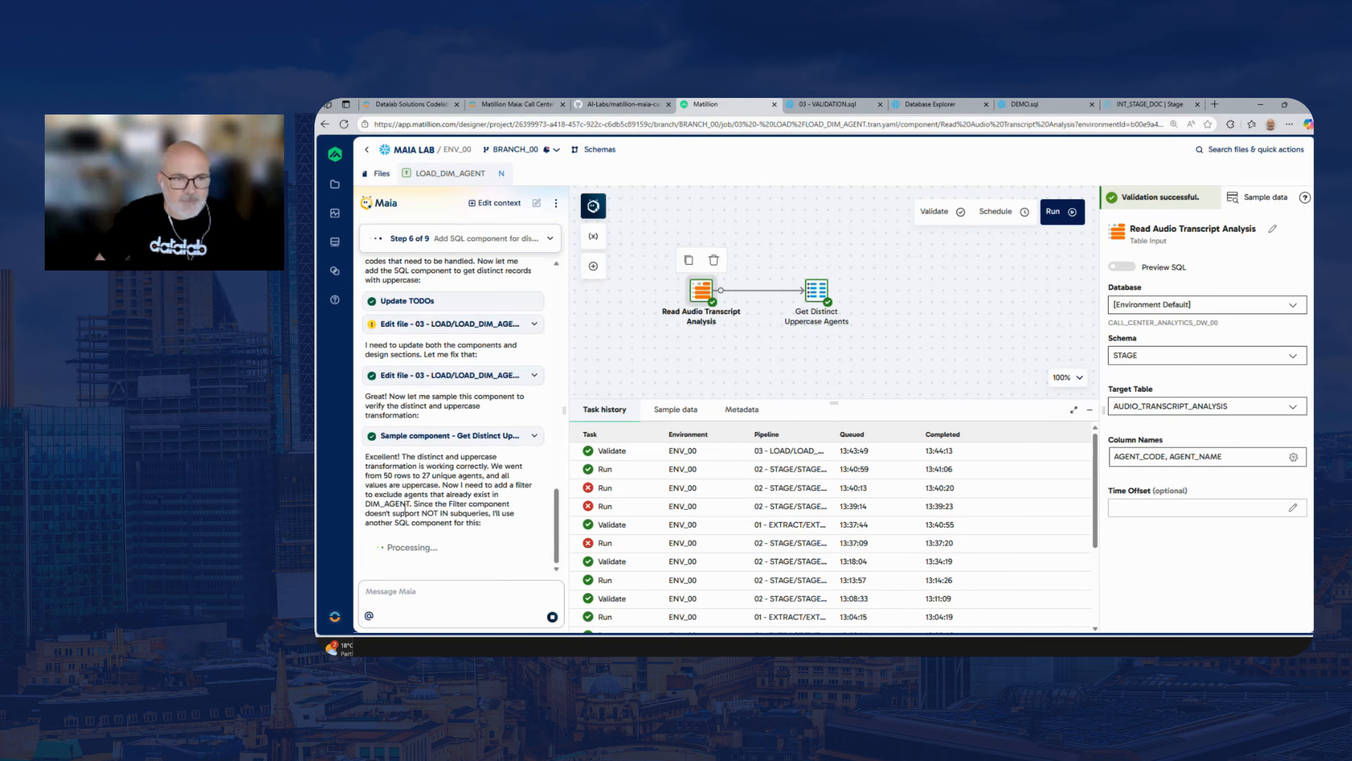
Check the Load to DIM_AGENT configuration, and sample the Filter New Agents component to examine its AGENT_CODE and AGENT_NAME rows
drag(874, 291, 829, 291)
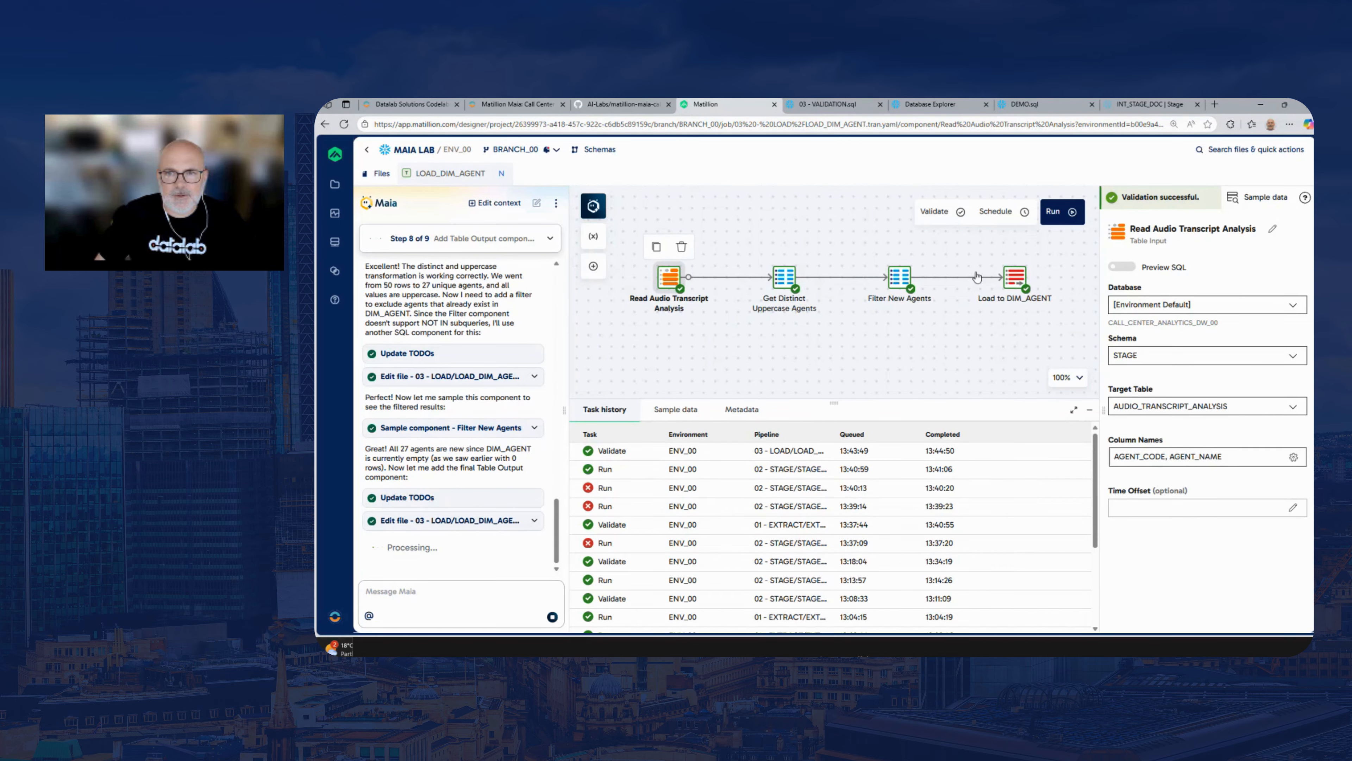
click(1016, 280)
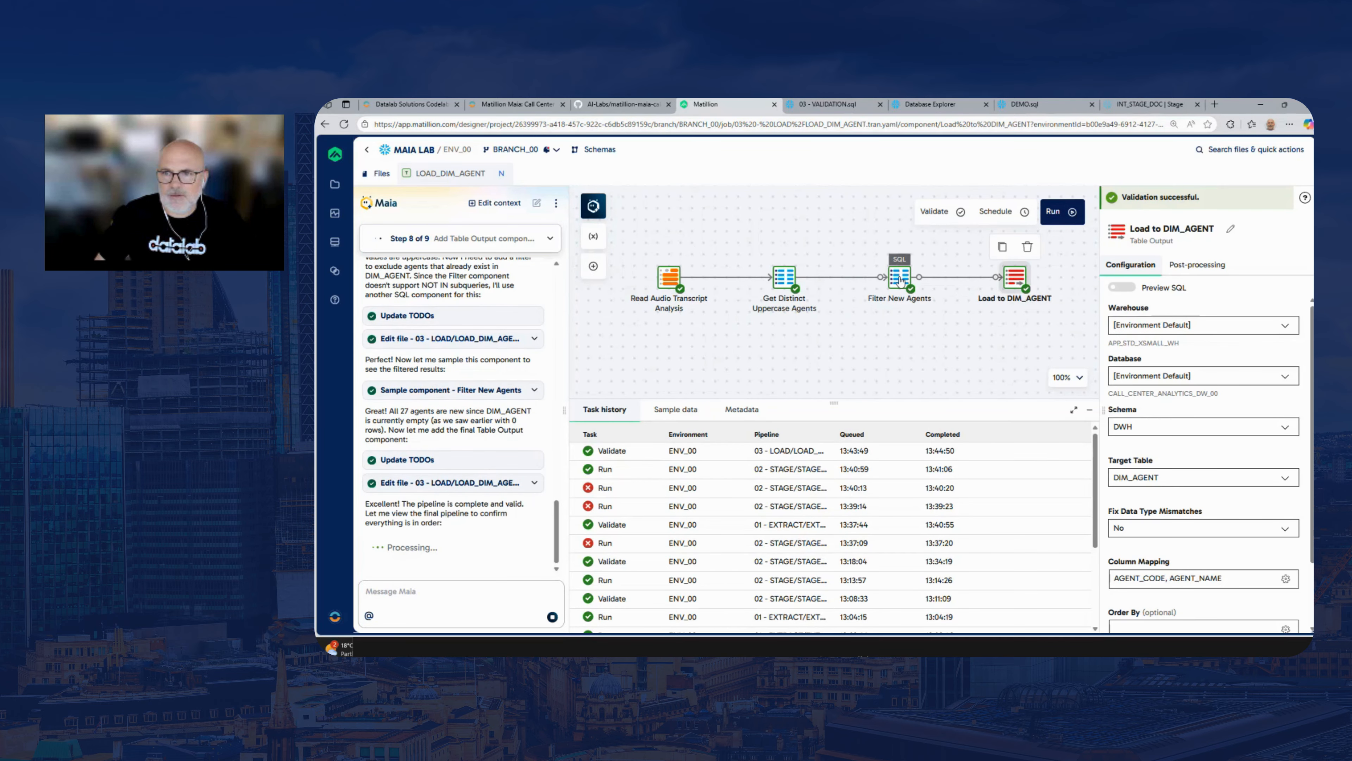
click(900, 279)
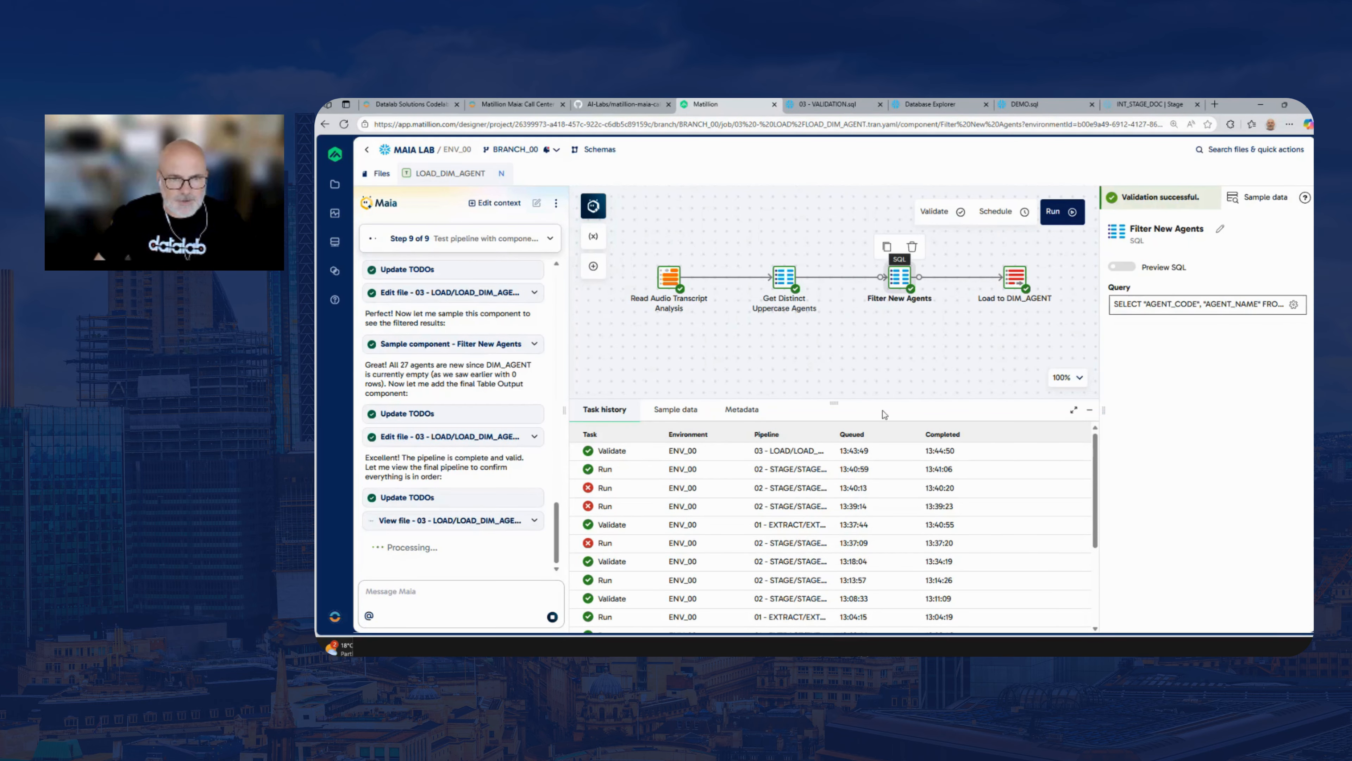
click(675, 409)
click(1043, 461)
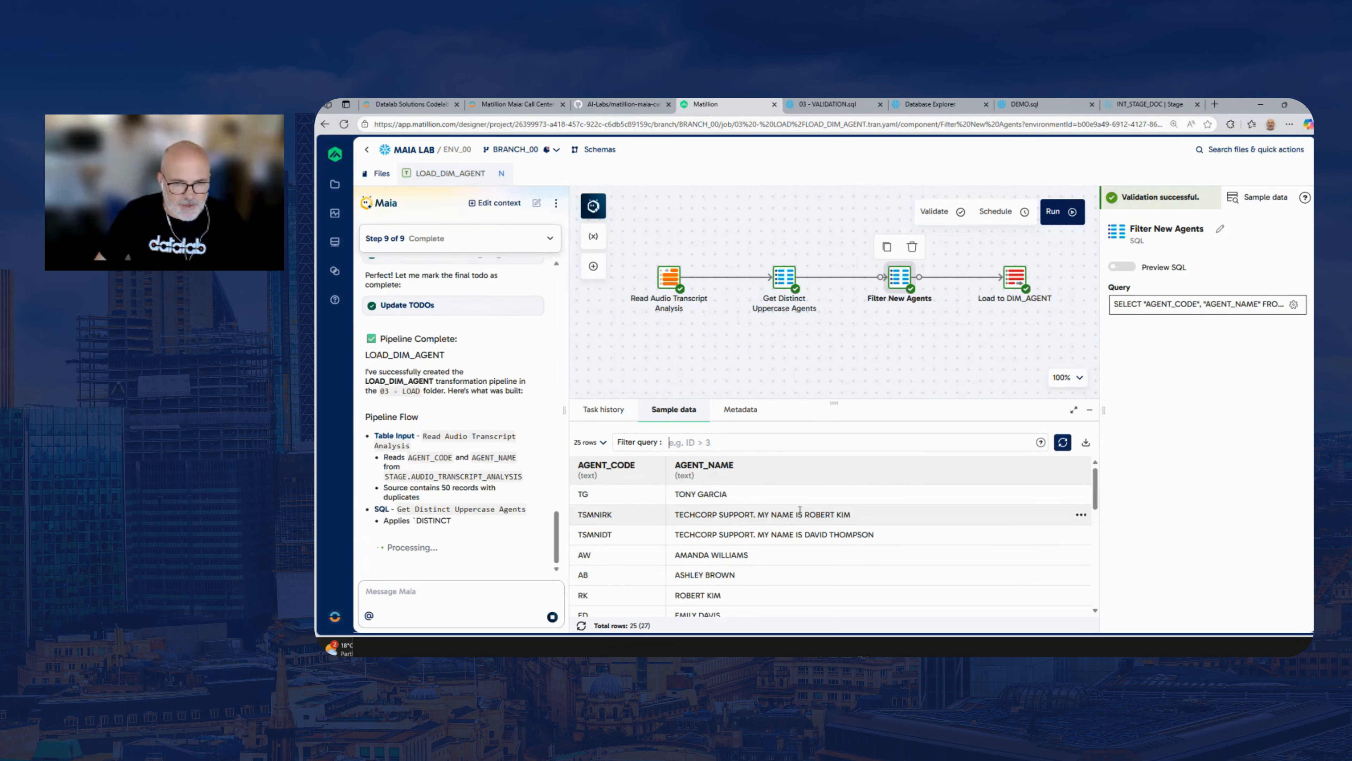
drag(806, 512, 878, 541)
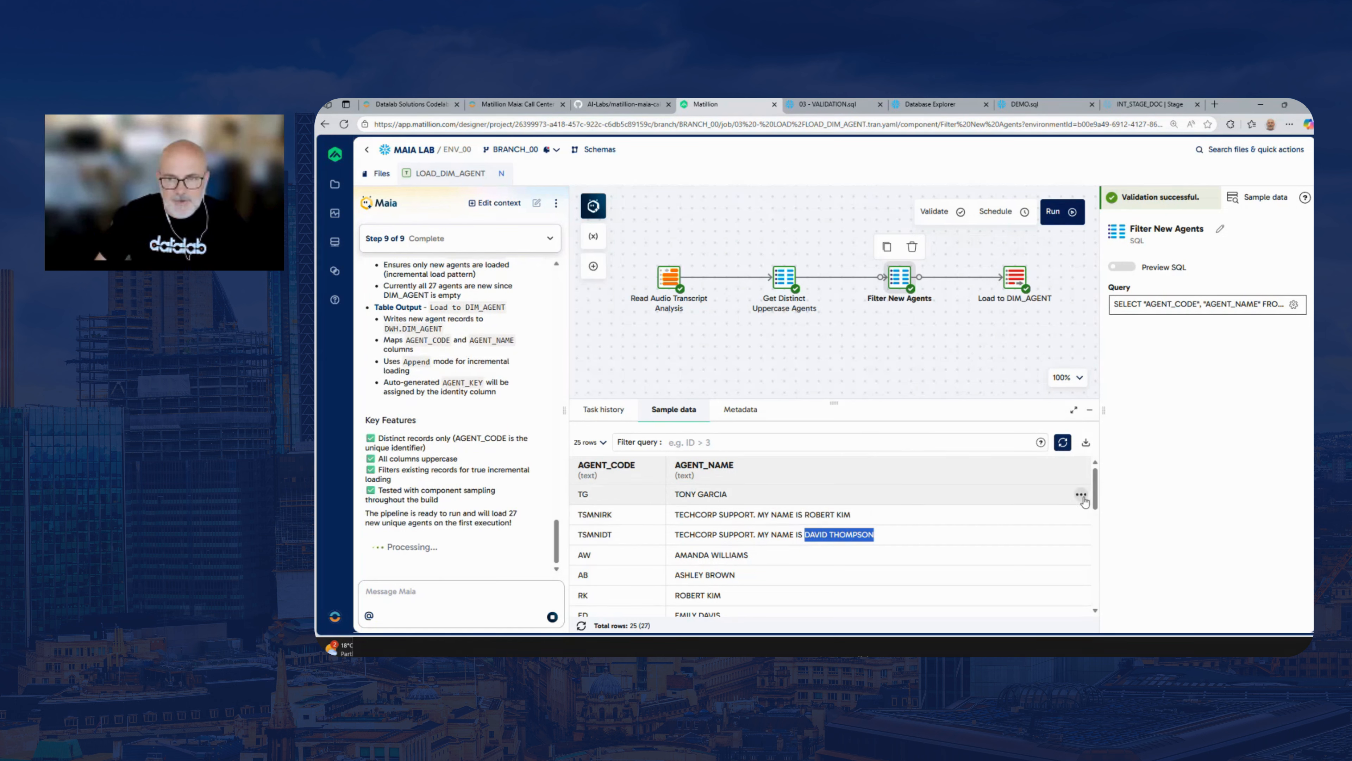
mouse_move(1096, 495)
mouse_down()
mouse_move(1097, 612)
mouse_move(1098, 509)
mouse_up()
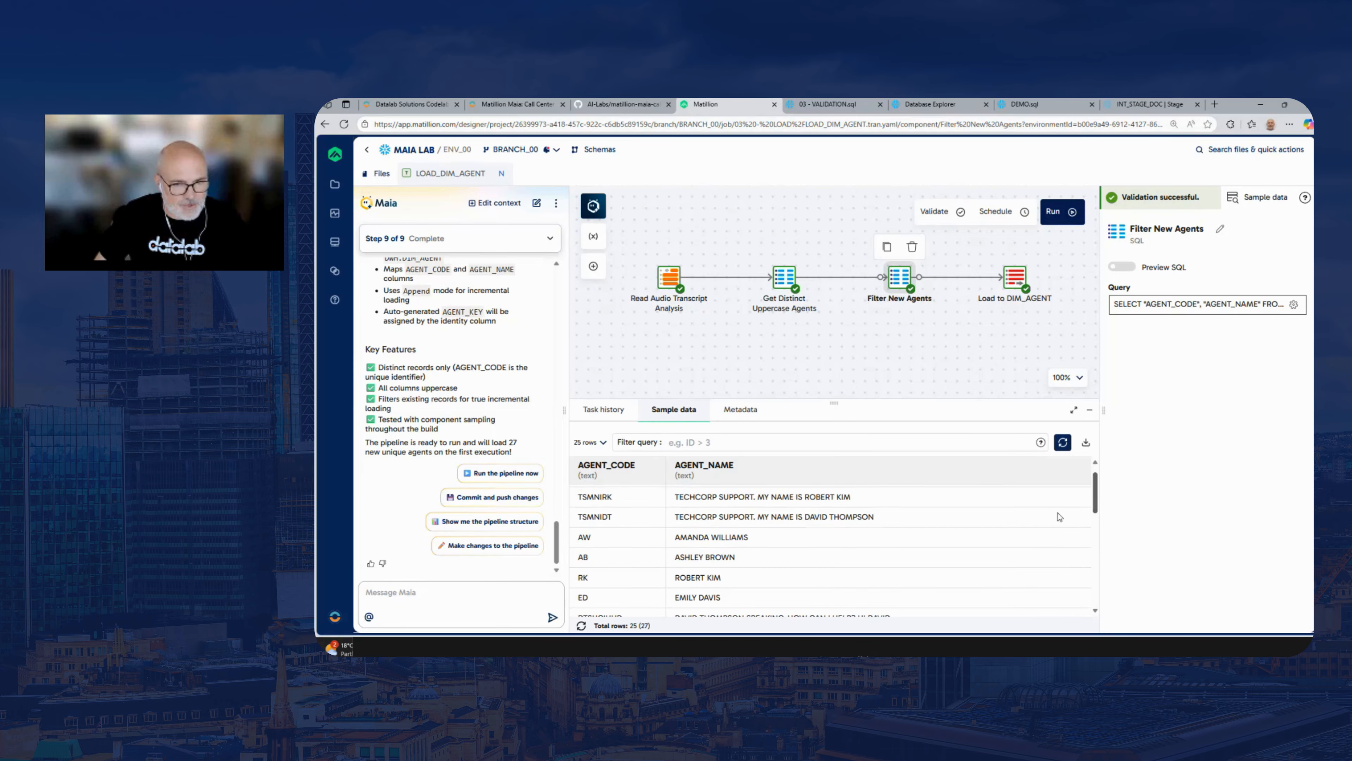
Run the LOAD_DIM_AGENT pipeline and check the run in the task history
click(979, 318)
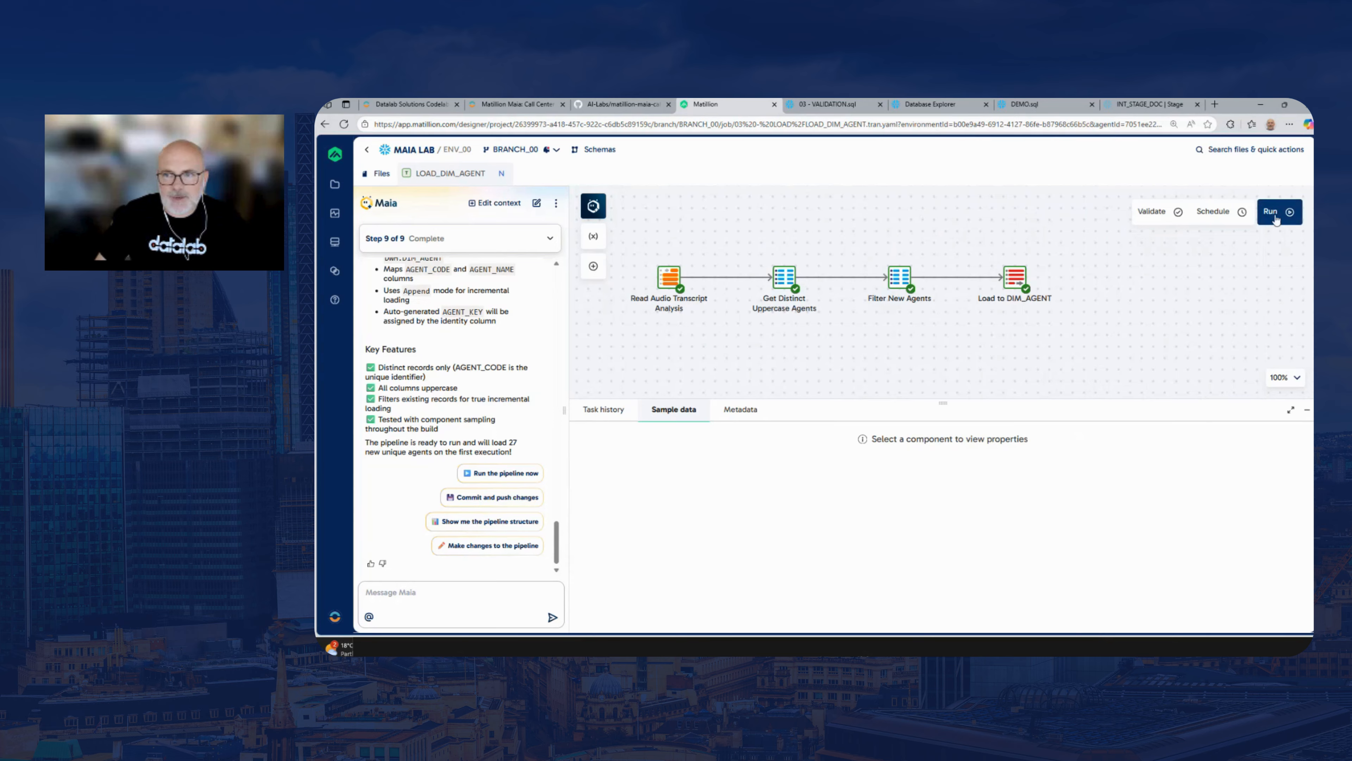
click(1276, 218)
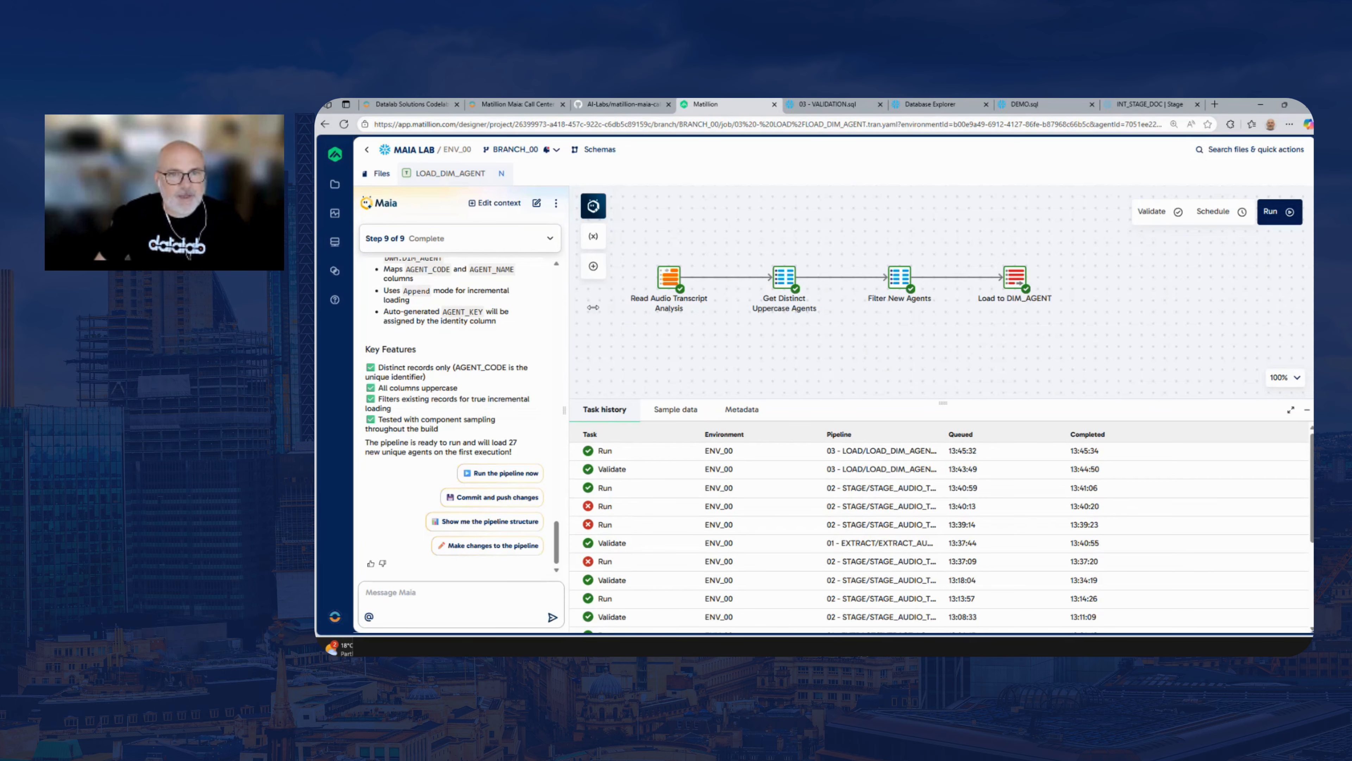
drag(732, 241, 746, 244)
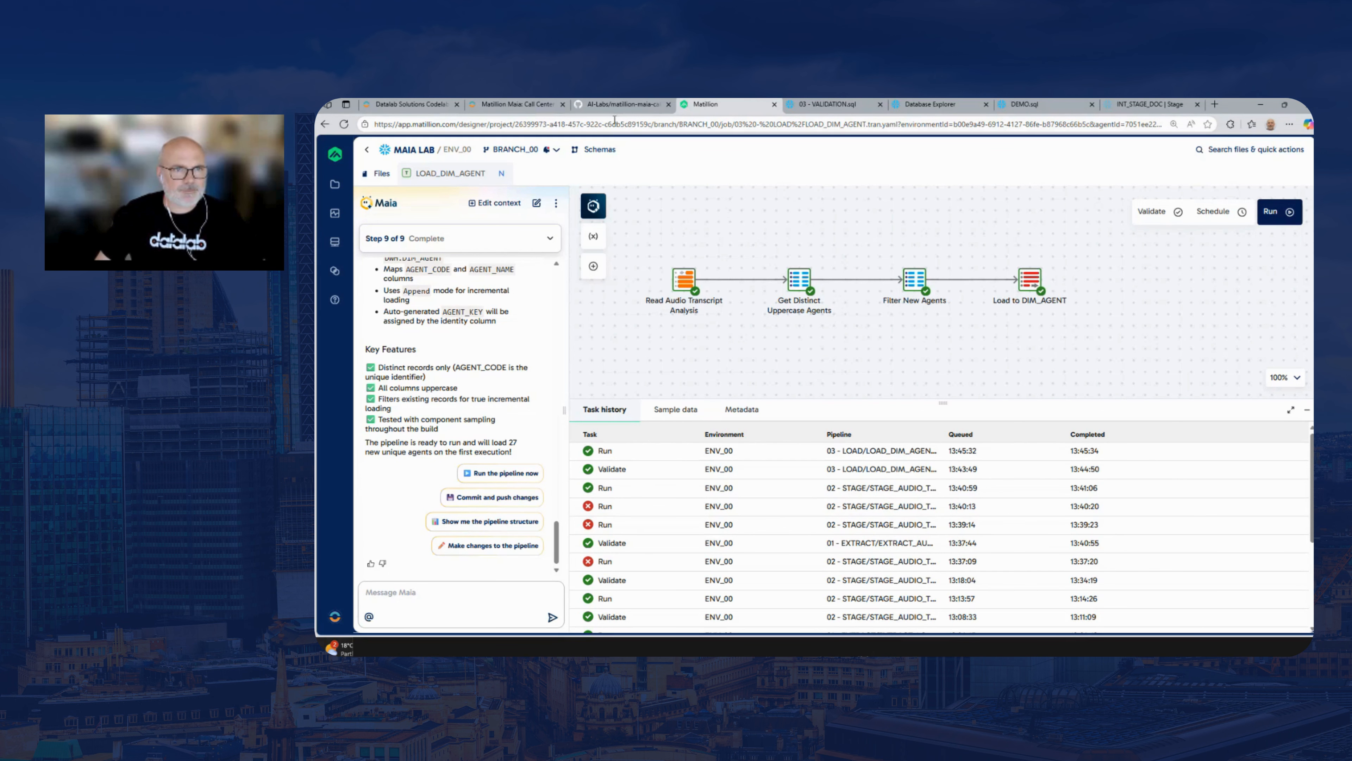
Switch to the lab guide and copy the full LOAD_DIM_CALL_PRIORITY prompt from Step 2
click(521, 105)
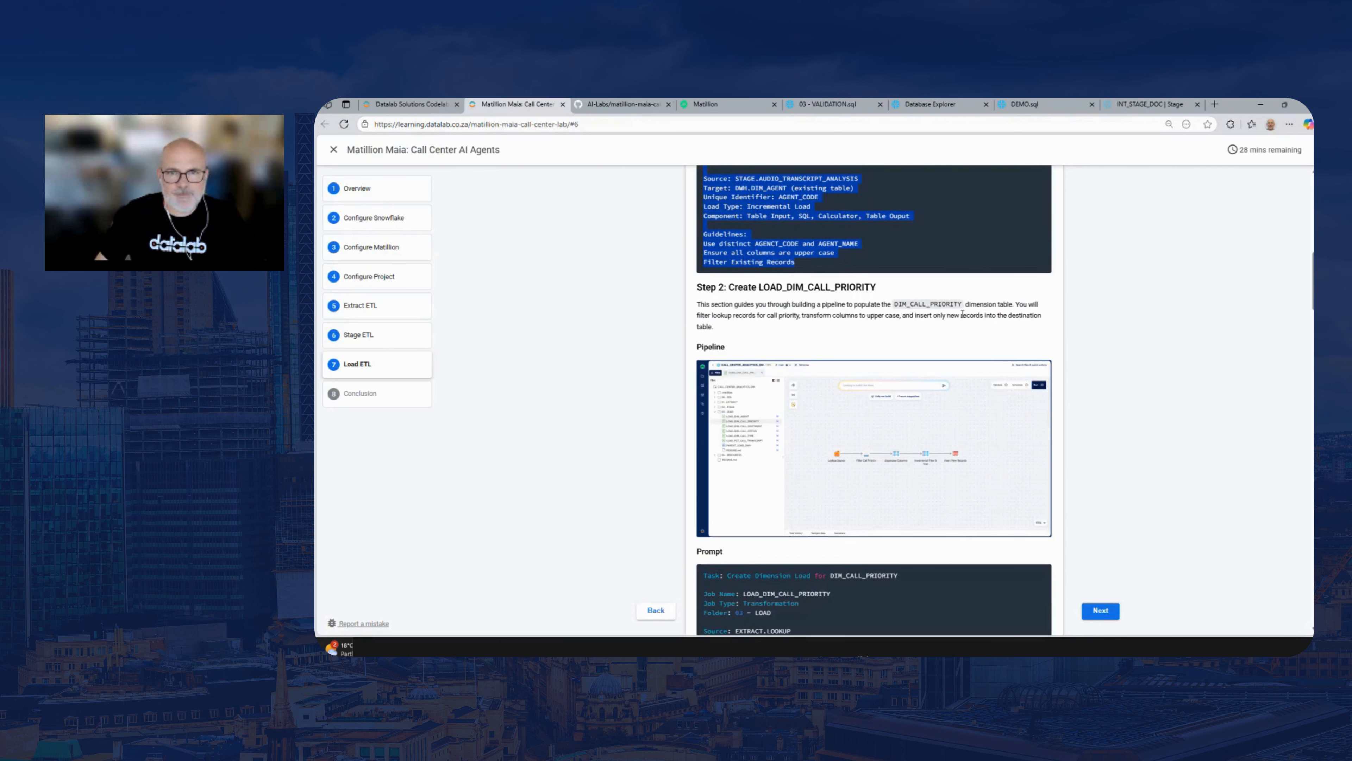
scroll(1310, 279, up, 10)
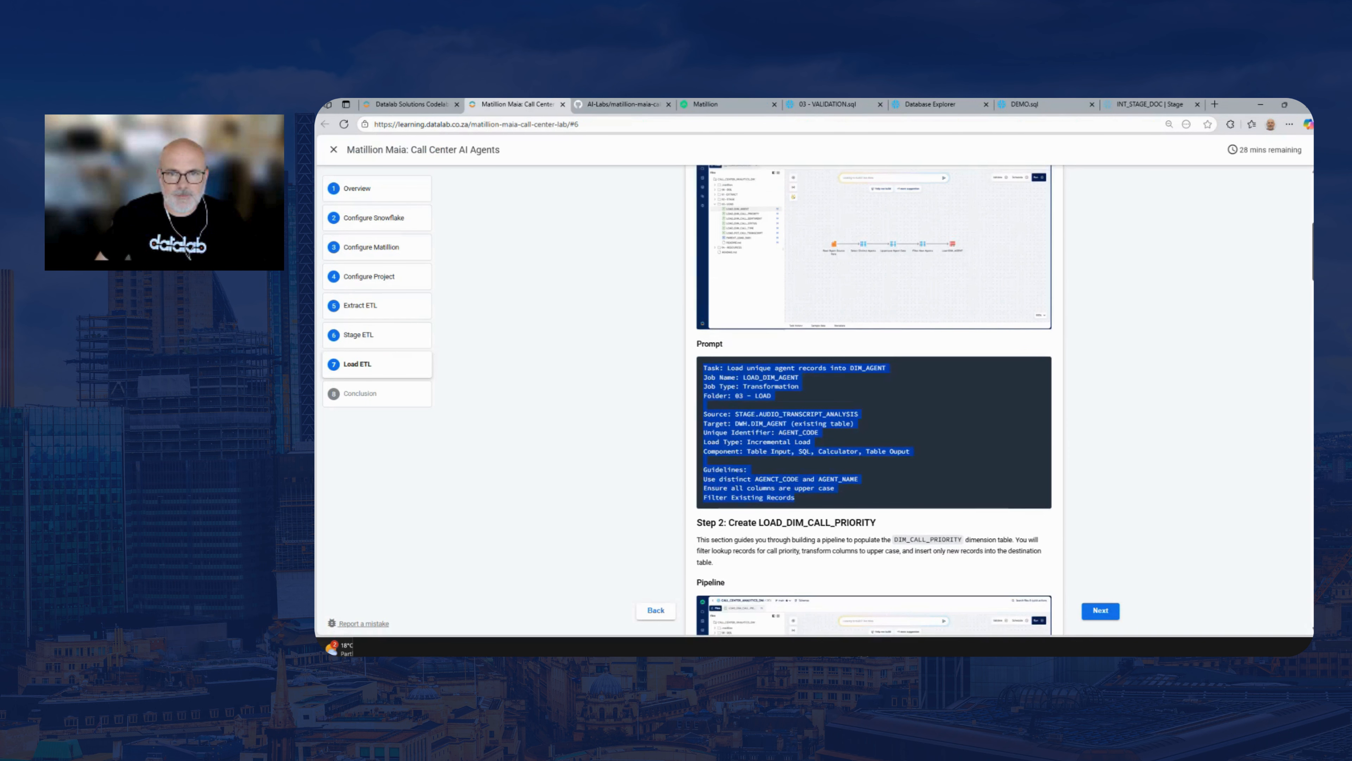
scroll(927, 494, down, 10)
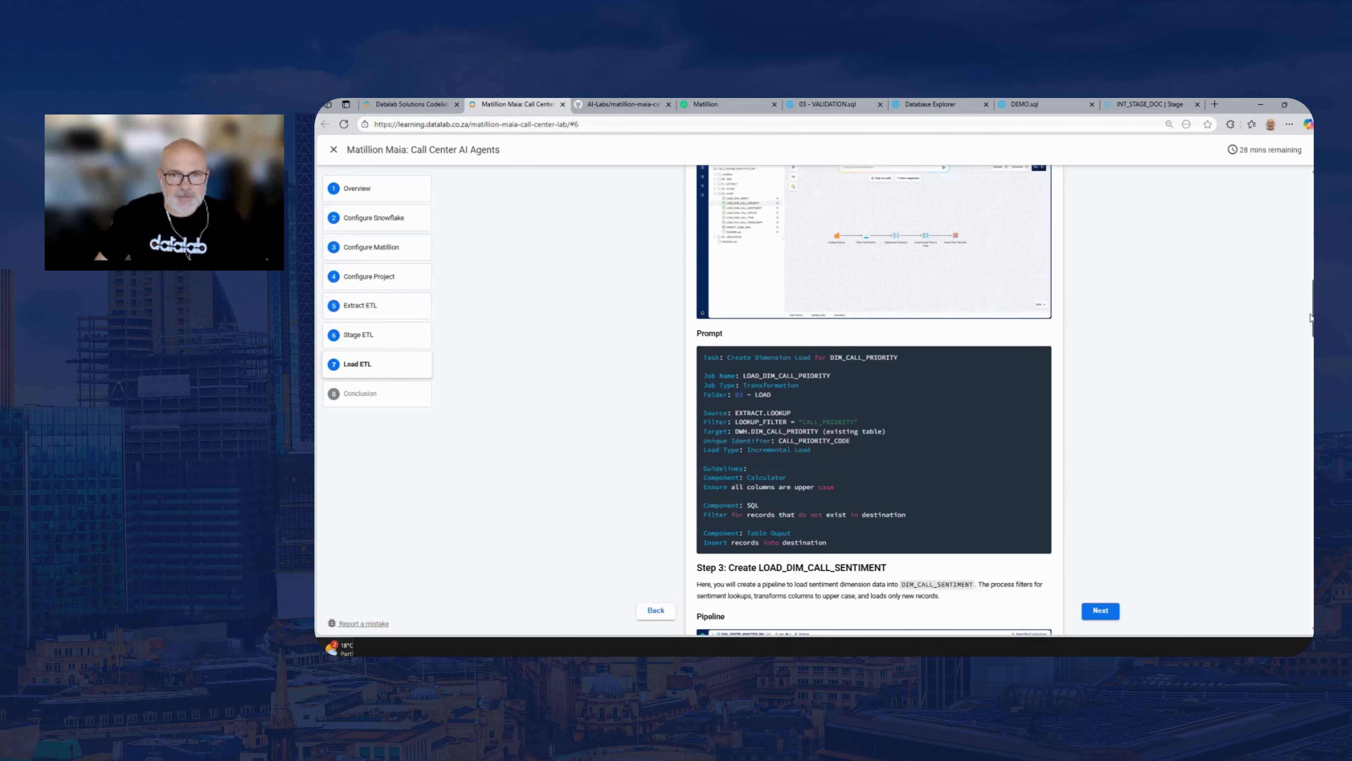
drag(798, 526, 830, 539)
click(706, 354)
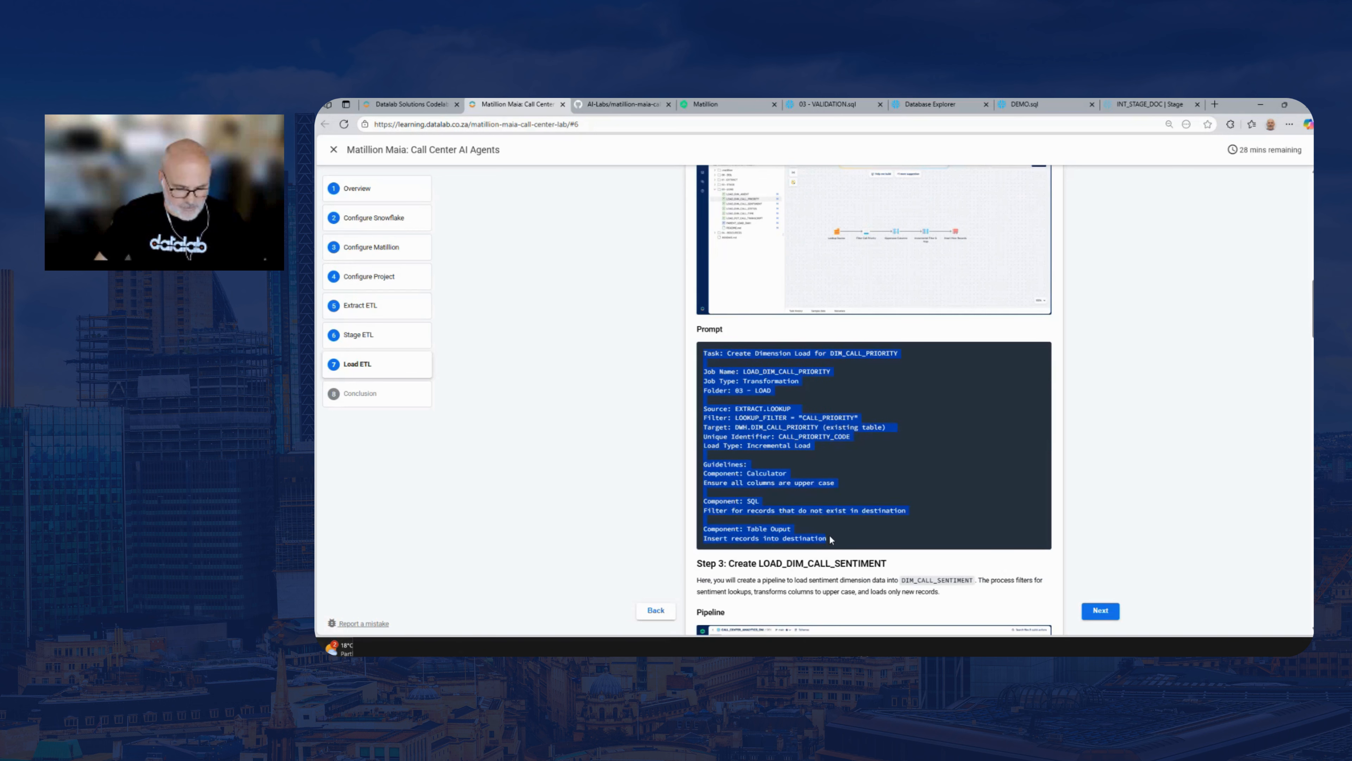
Return to Matillion, close LOAD_DIM_AGENT, and submit the copied LOAD_DIM_CALL_PRIORITY prompt in a new Maia chat
click(709, 107)
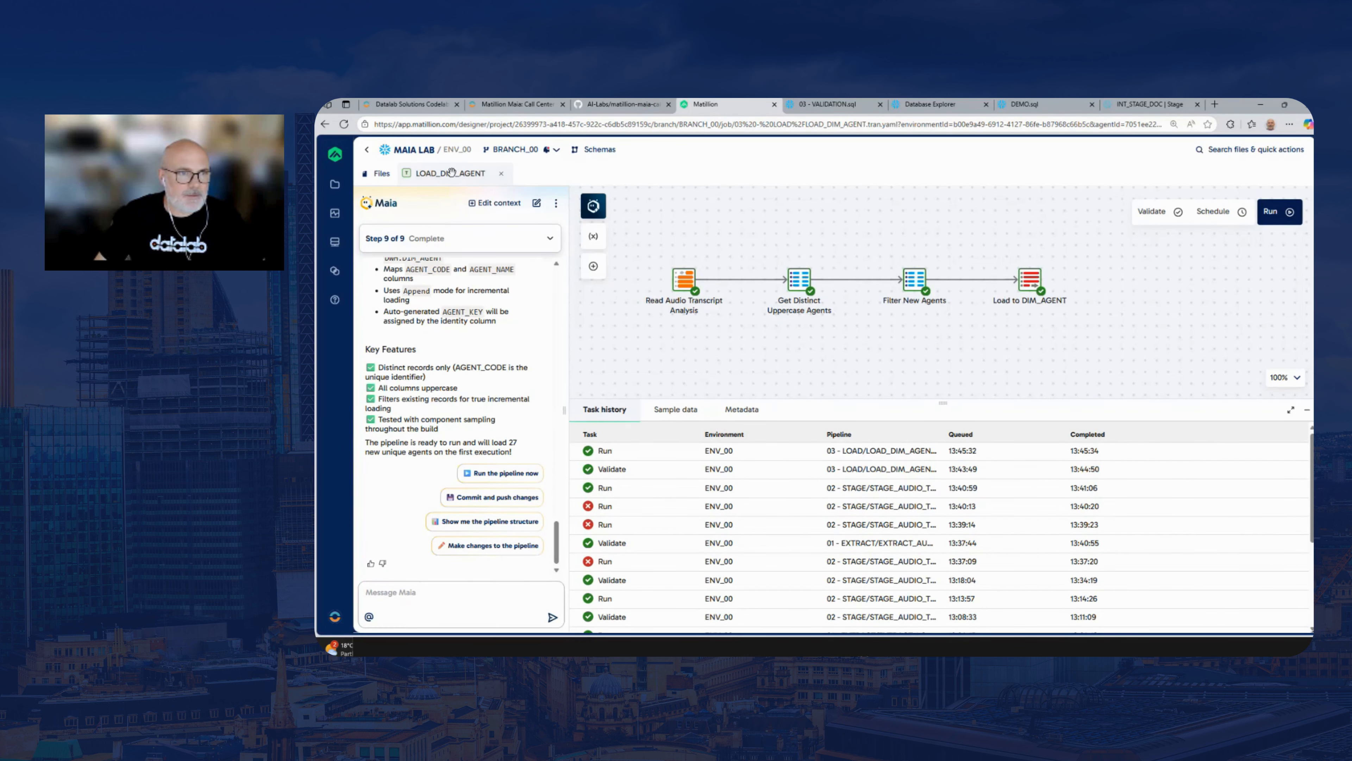
click(501, 174)
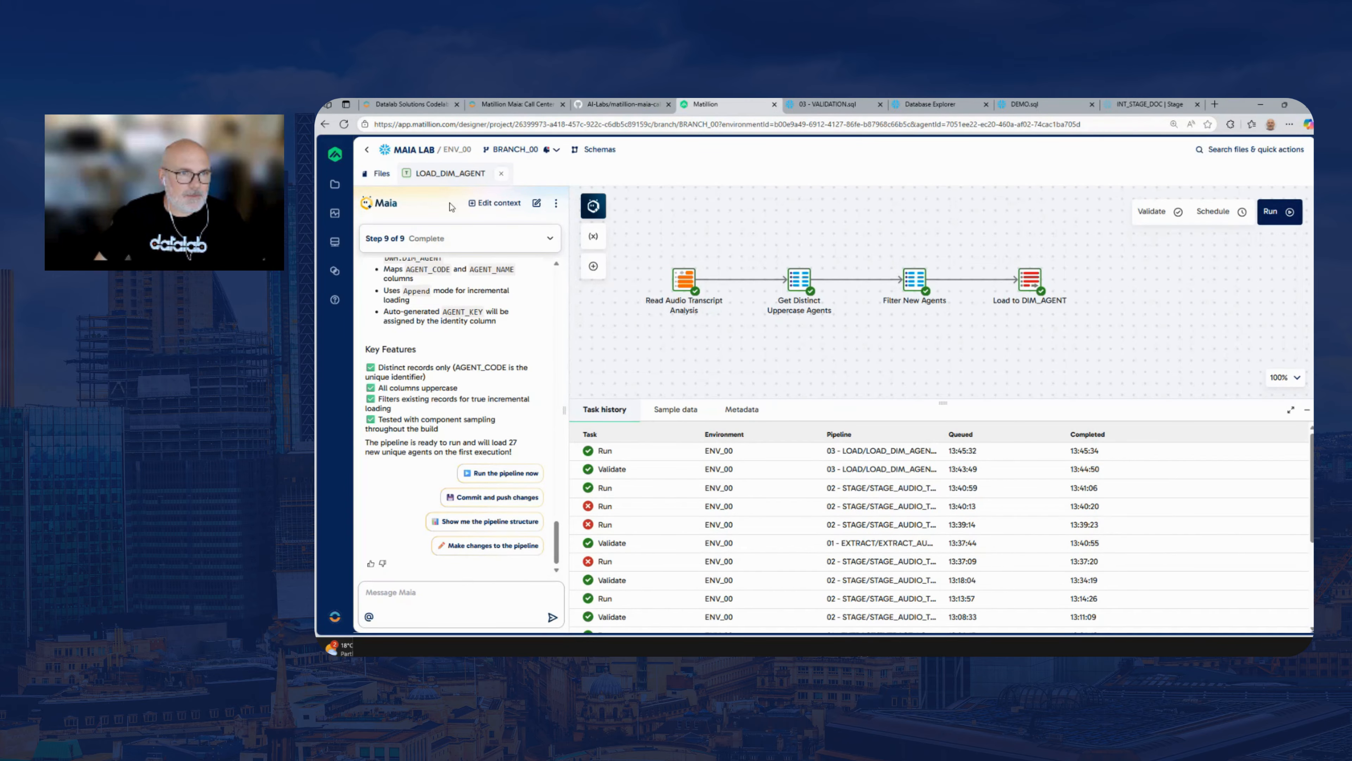
click(536, 203)
key(ctrl+v)
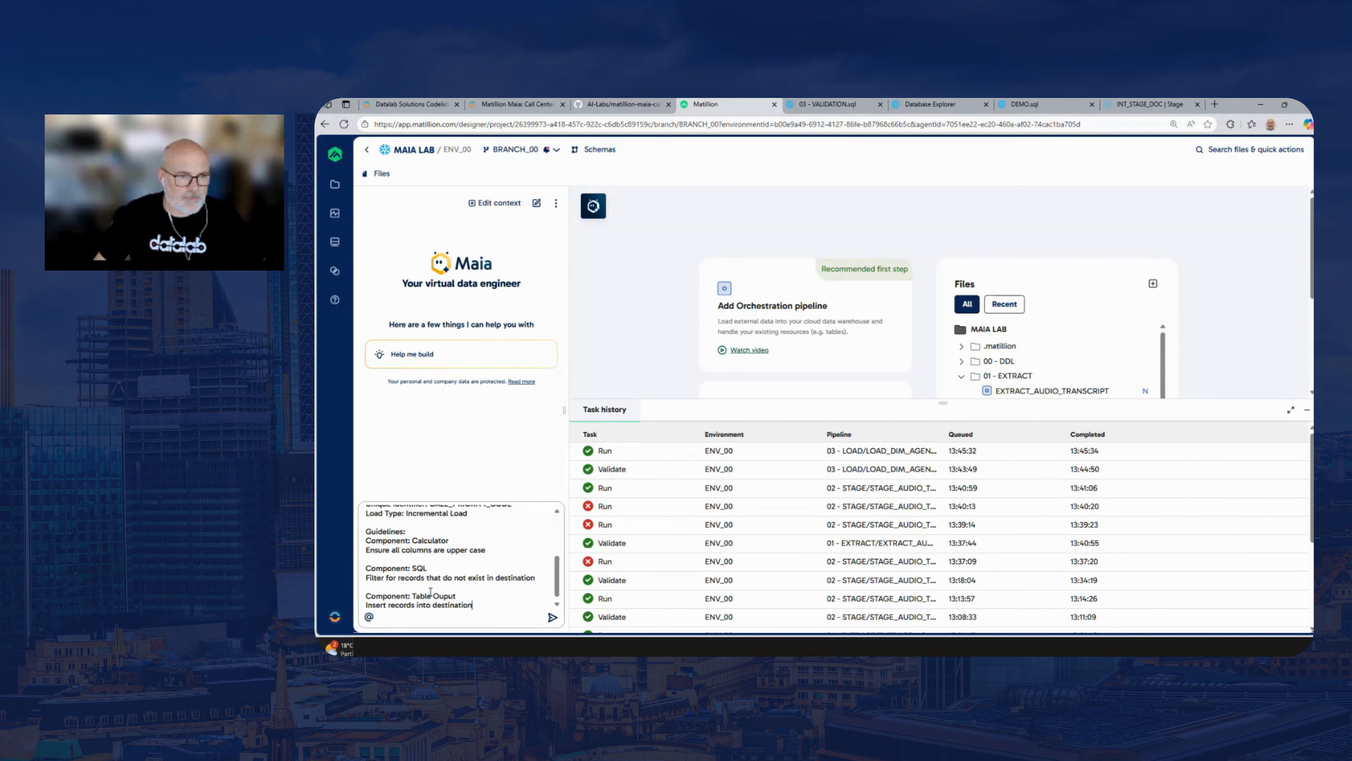
key(Return)
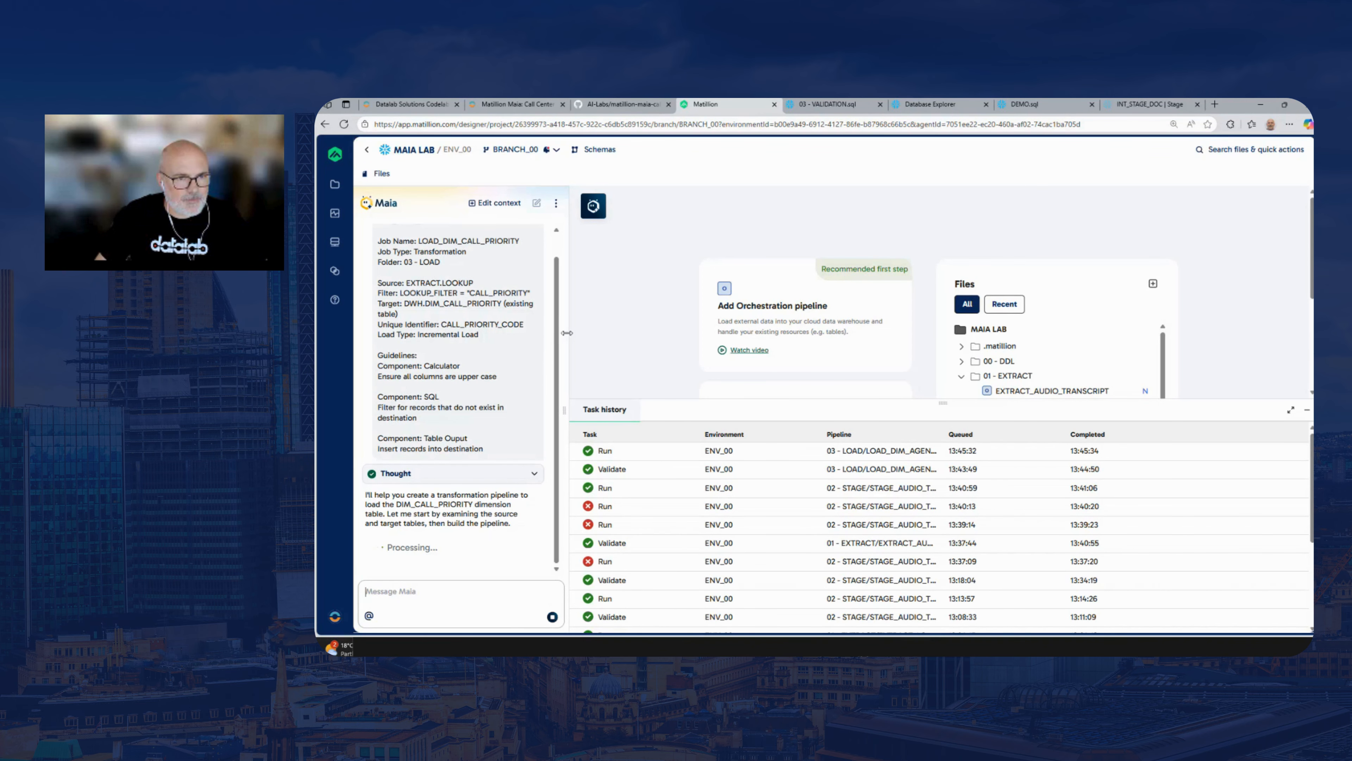
drag(566, 335, 652, 339)
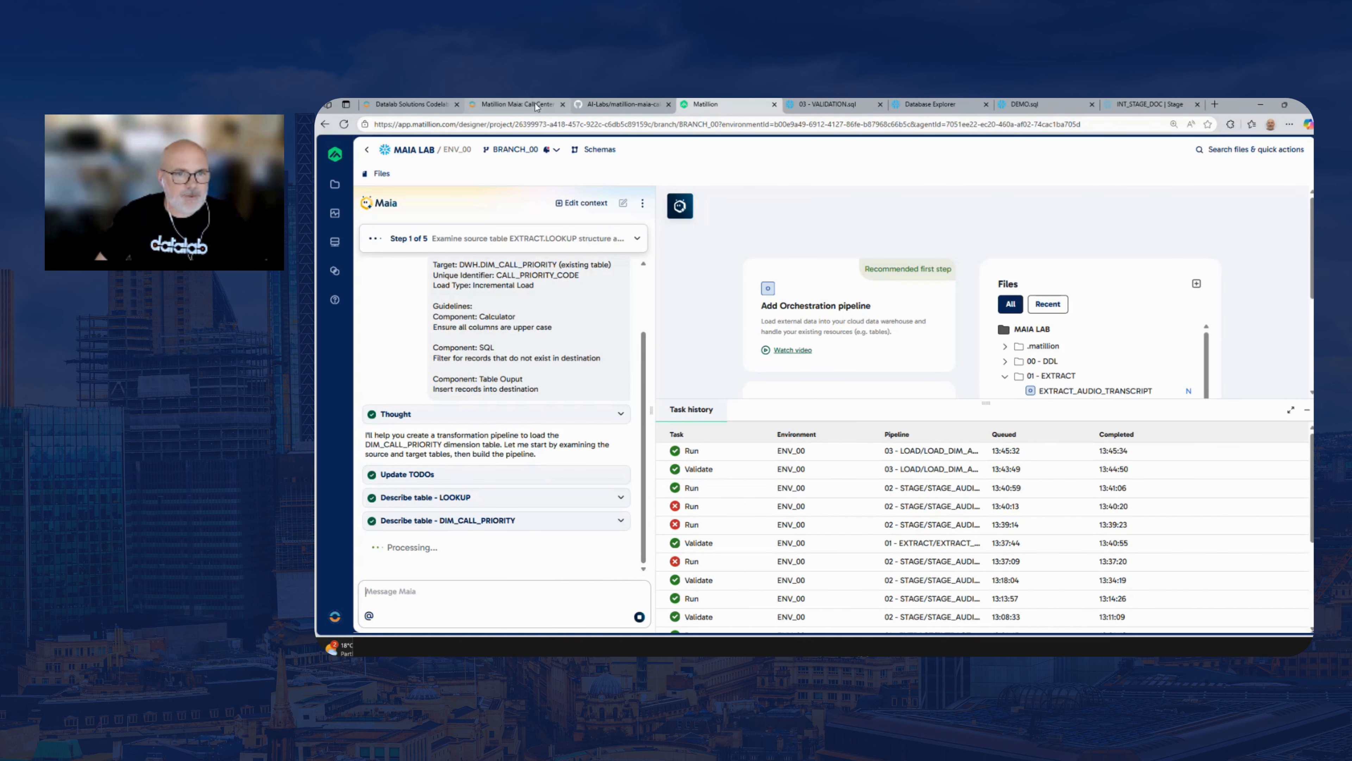
Switch to the lab guide and copy the full LOAD_DIM_CALL_SENTIMENT prompt from Step 3
click(546, 107)
drag(1313, 319, 1313, 375)
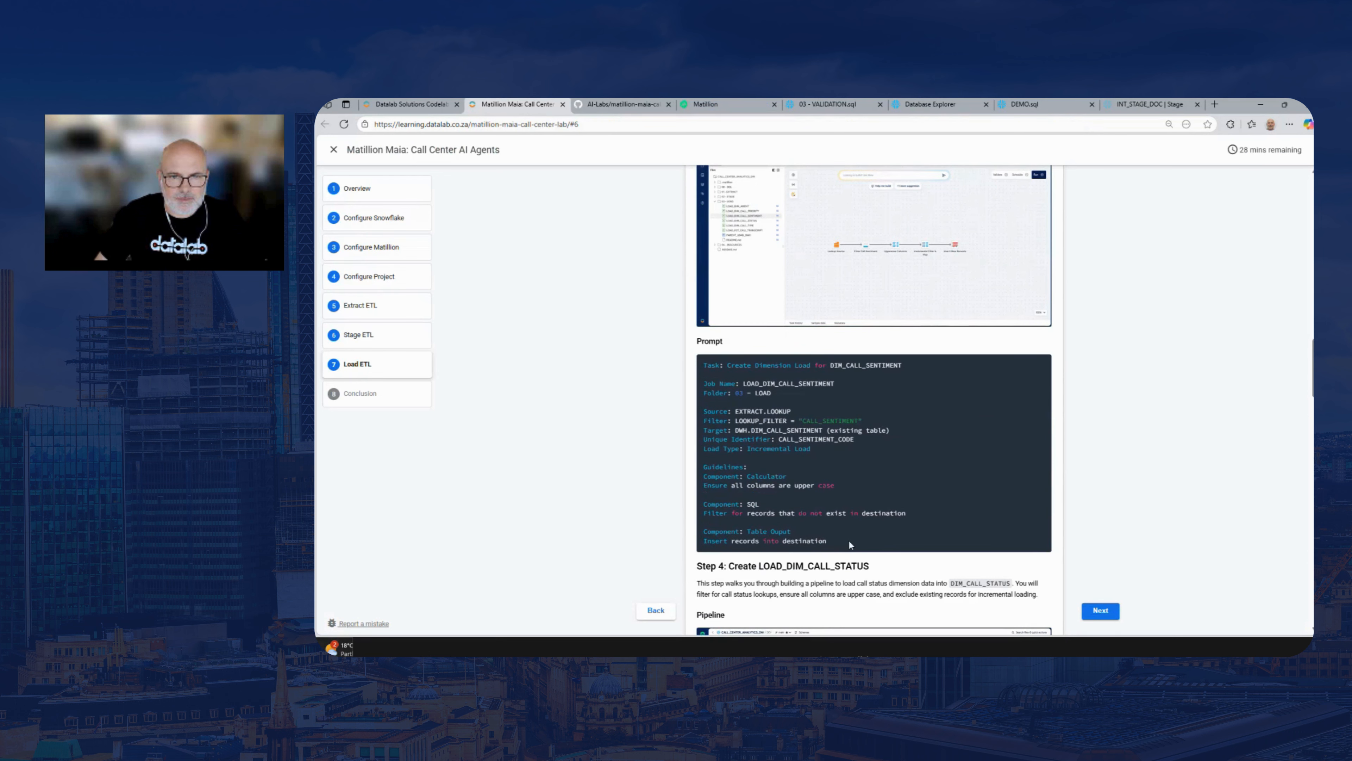
drag(848, 539, 701, 364)
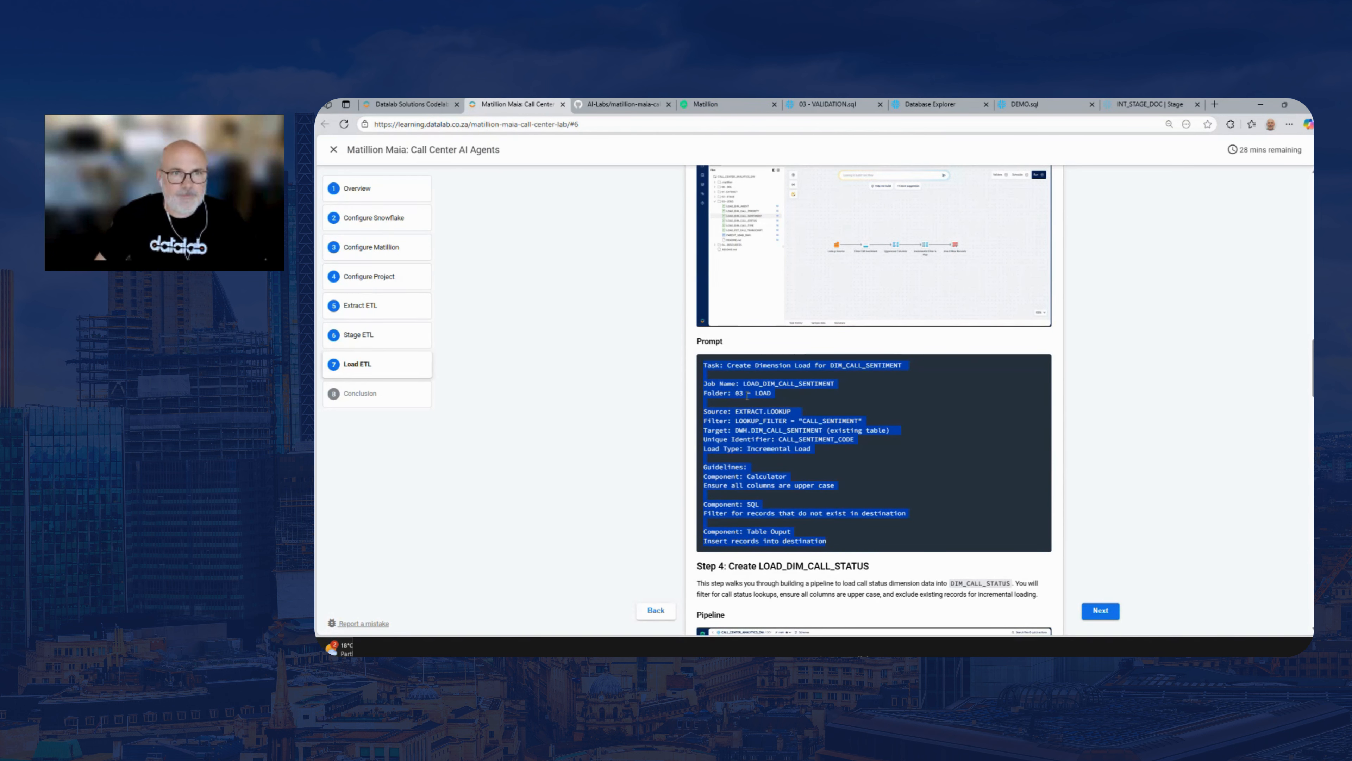
Return to Matillion, narrow the Maia chat while following the LOAD_DIM_CALL_PRIORITY build, and allow Maia to sample components
click(609, 103)
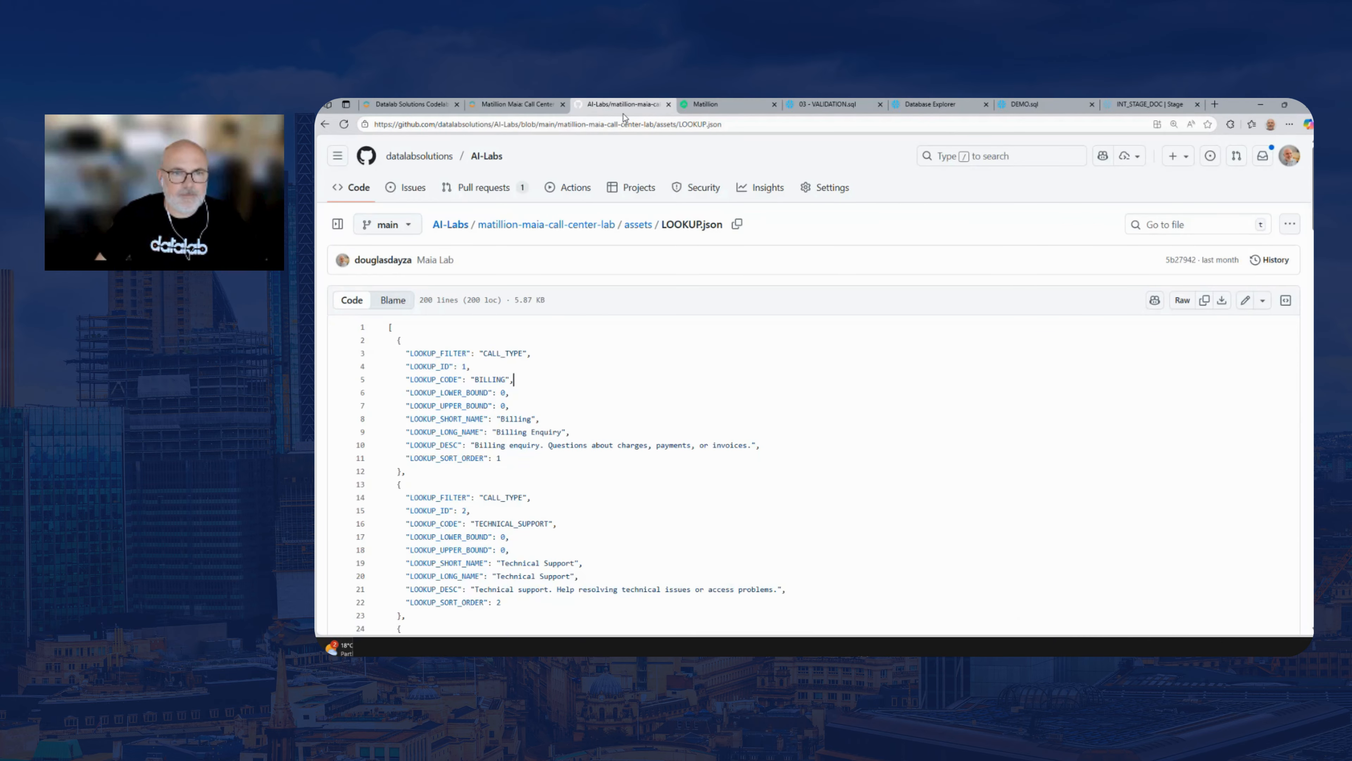
key(ctrl+Tab)
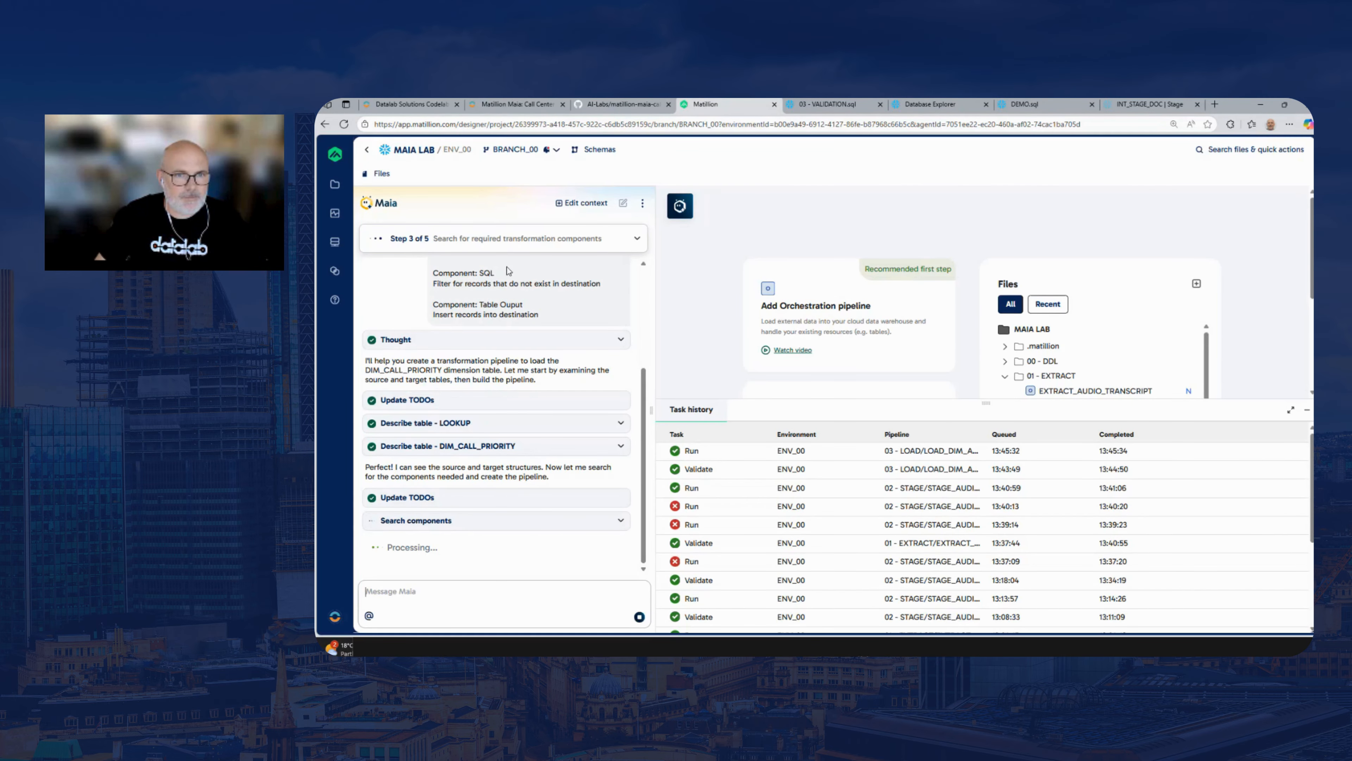
drag(652, 270, 625, 270)
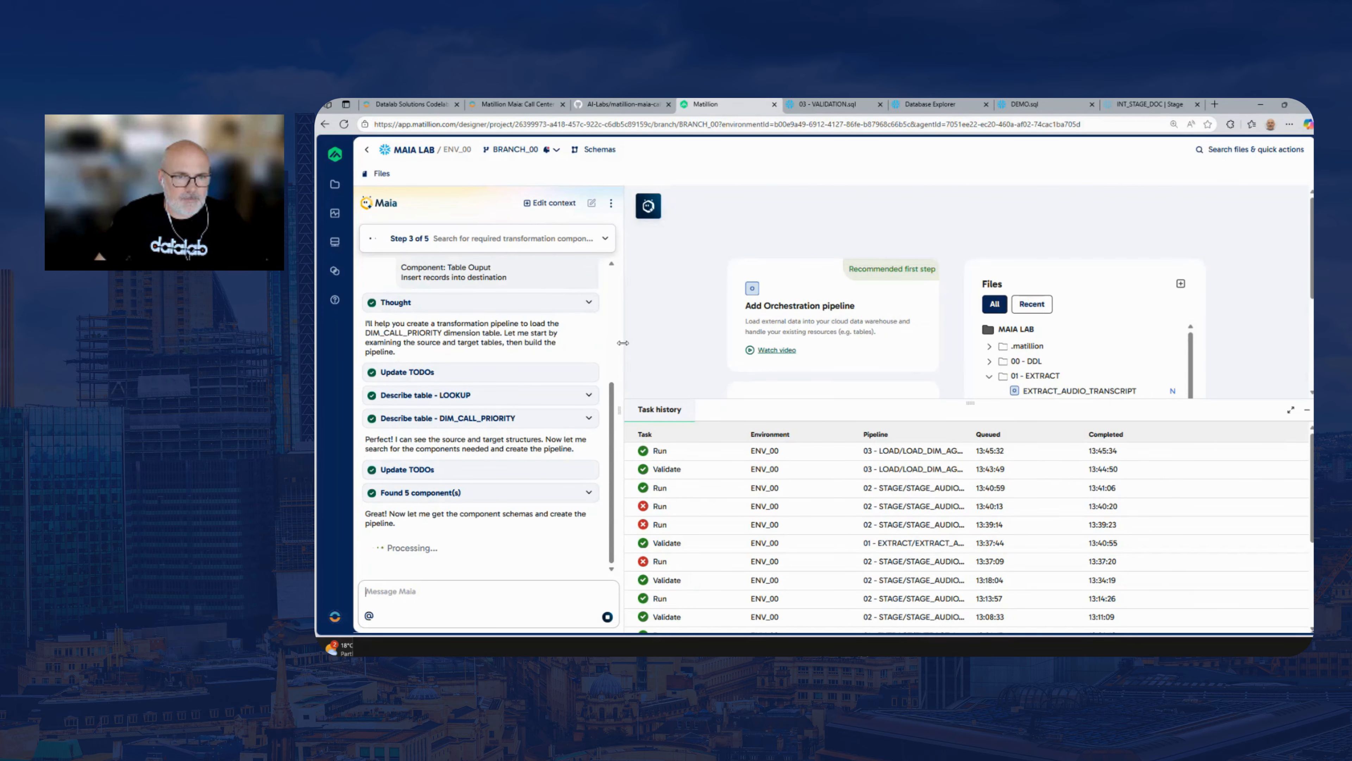
drag(622, 342, 565, 342)
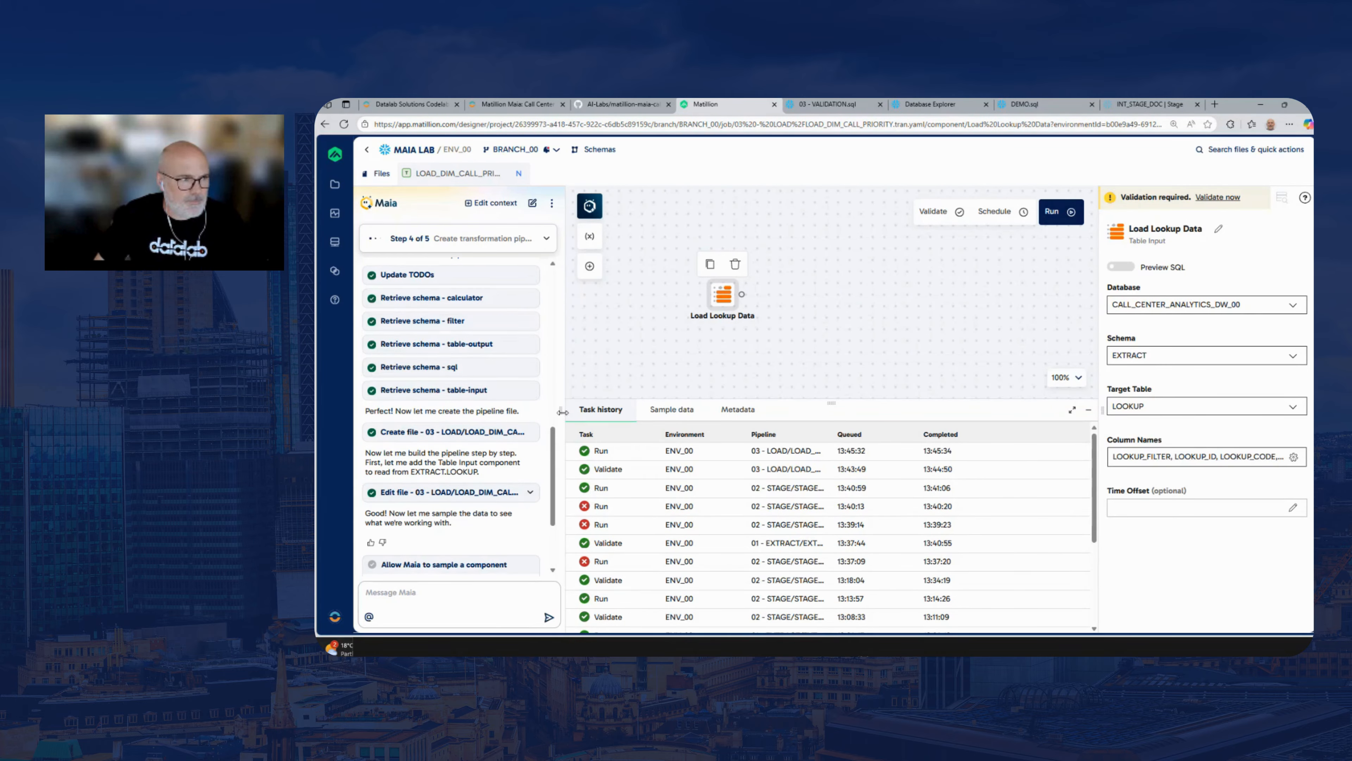
drag(554, 476, 551, 522)
click(413, 531)
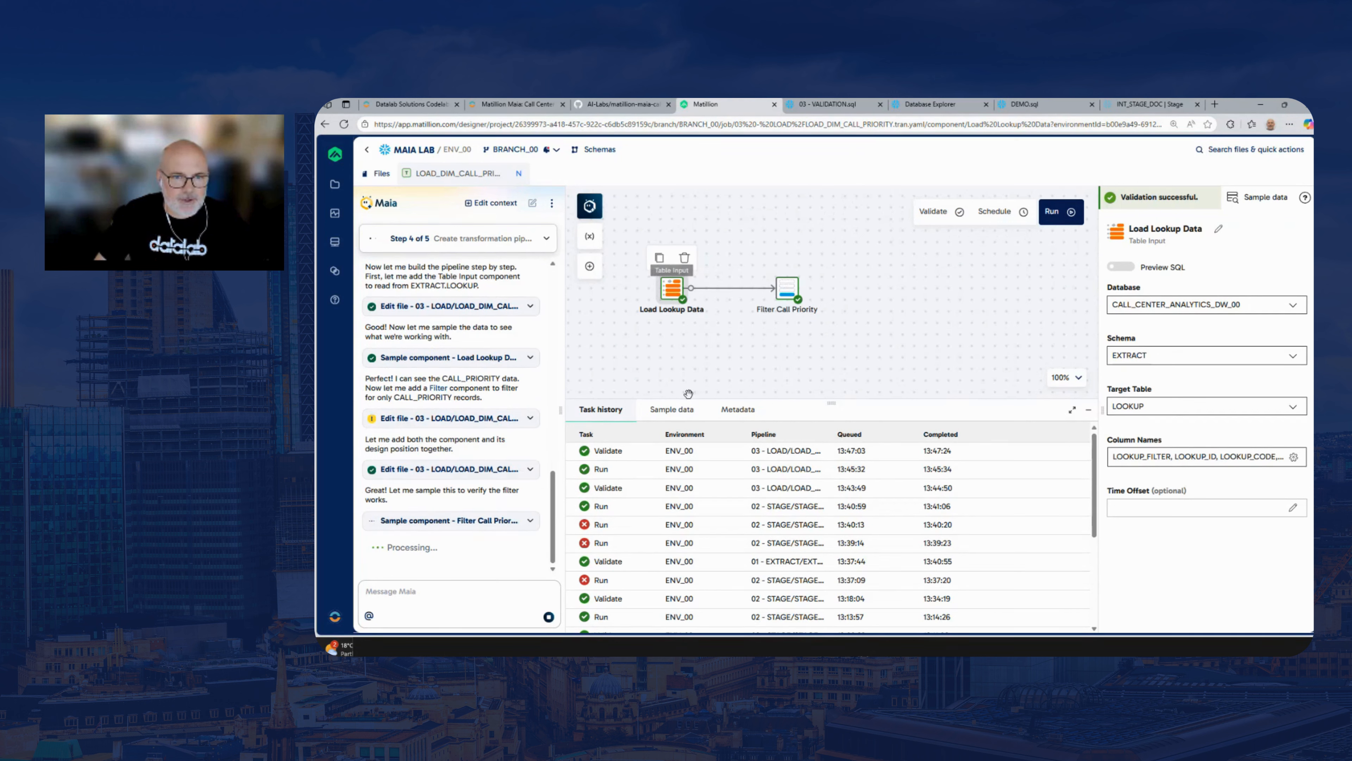
Sample the Load Lookup Data component and look through its lookup rows, including the CALL_PRIORITY entries
click(686, 409)
click(1041, 460)
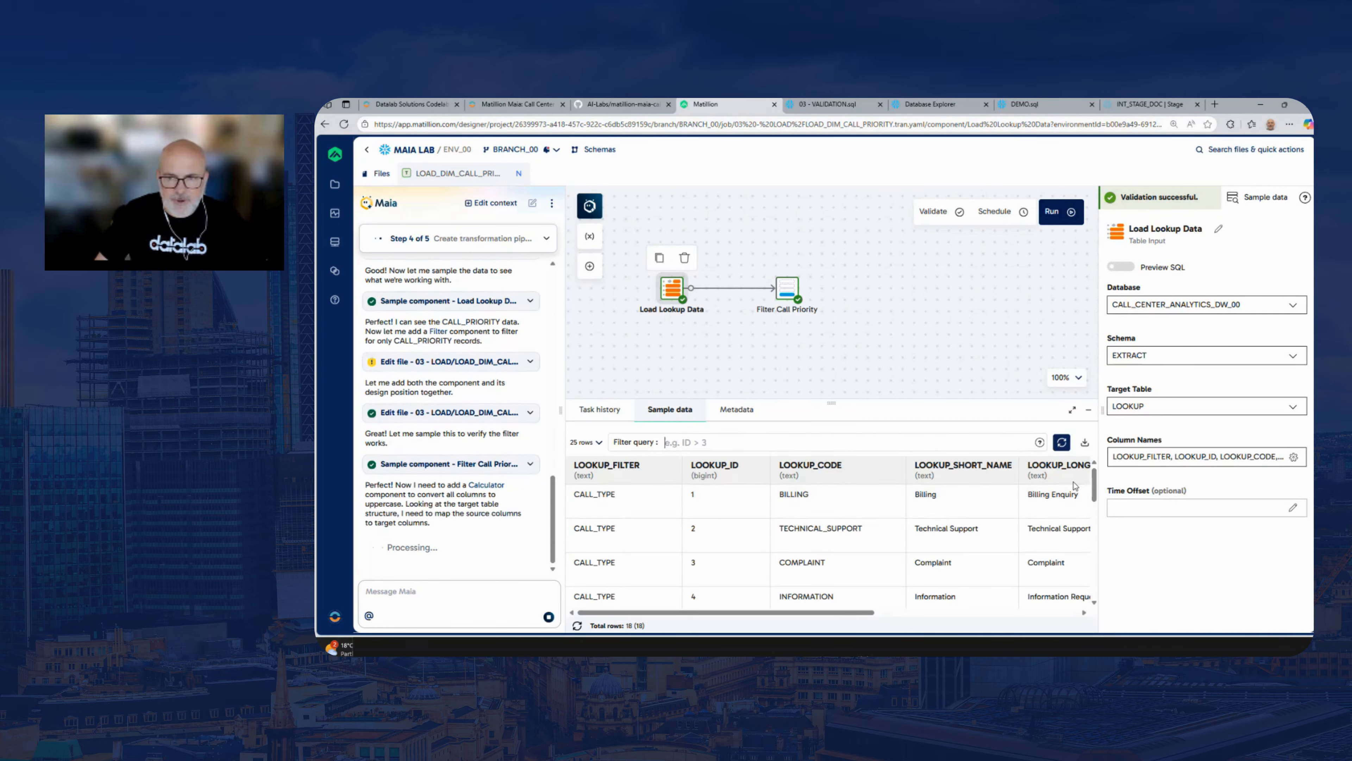
drag(1094, 494, 1094, 543)
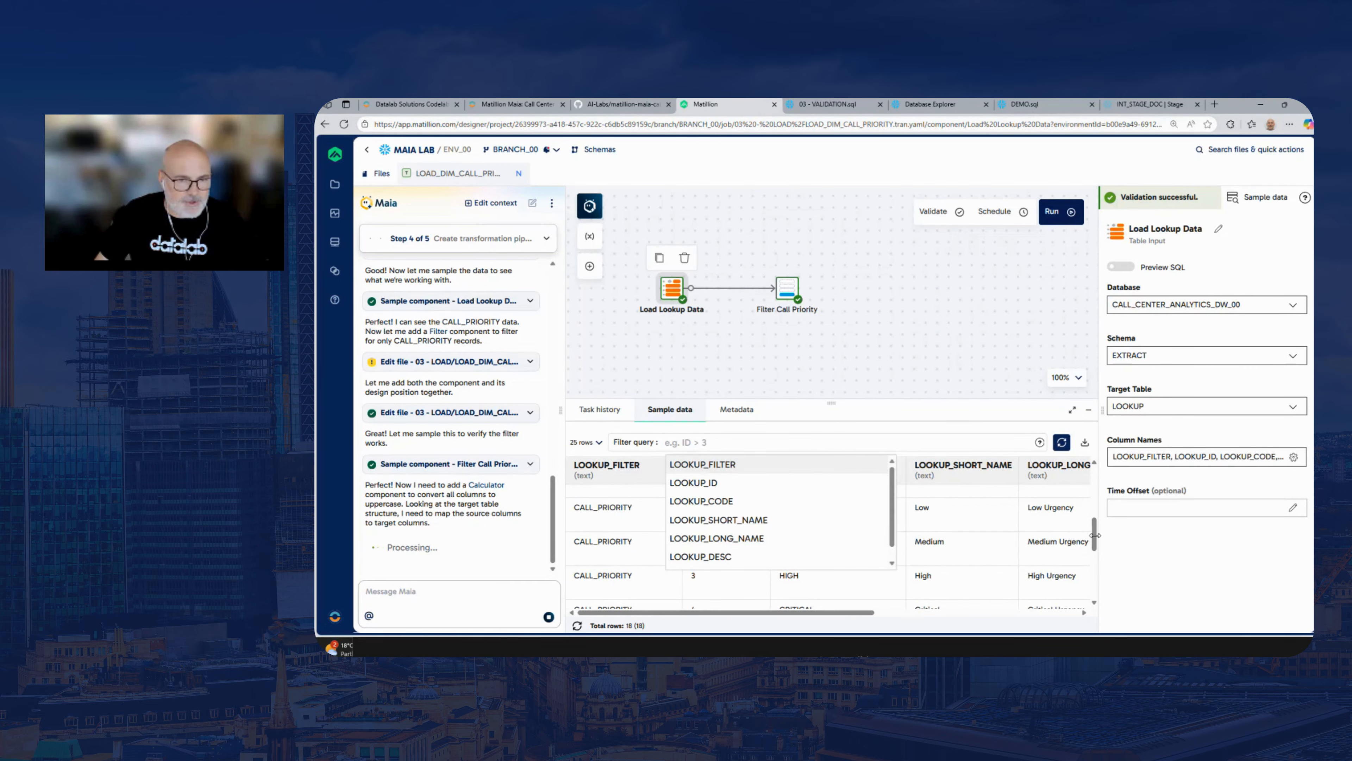
click(625, 507)
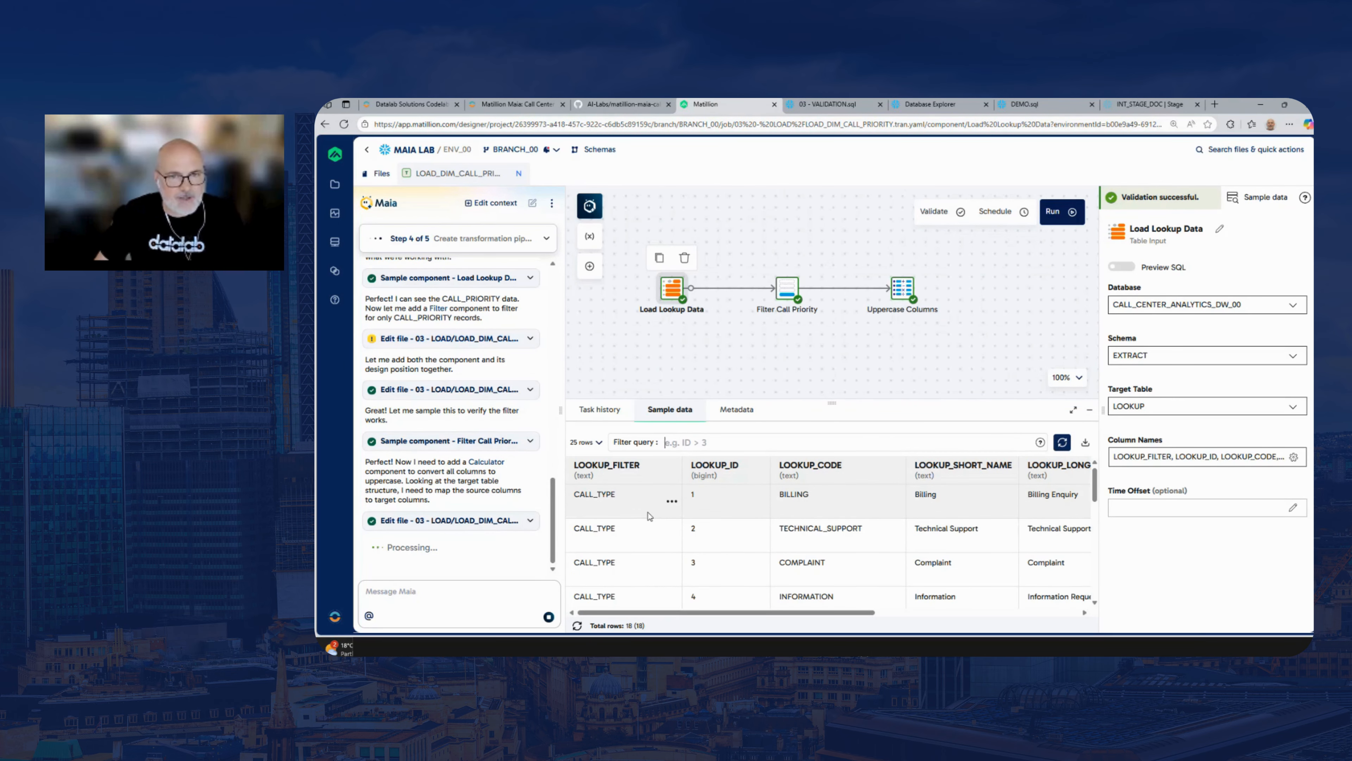
Review the filter conditions of the Filter Call Priority component without changing them
click(786, 289)
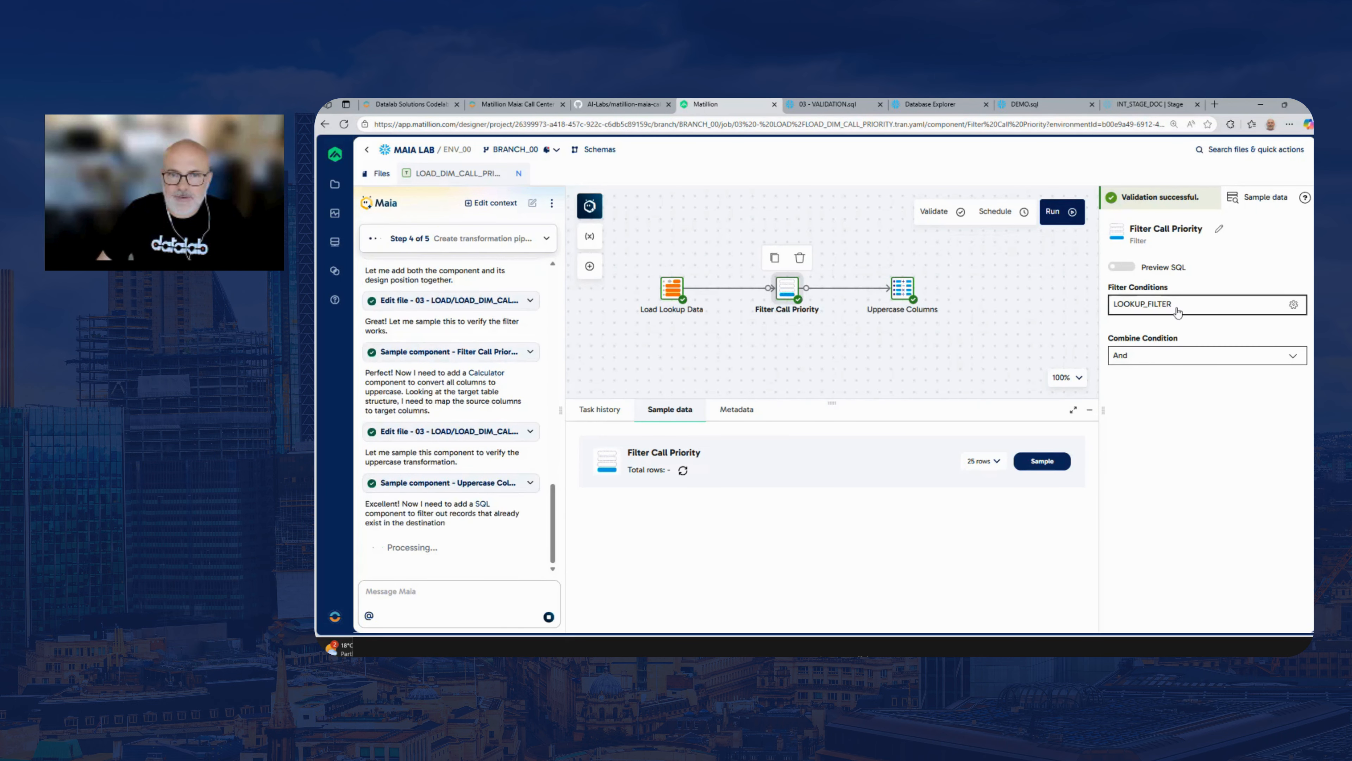
click(1198, 304)
click(1037, 294)
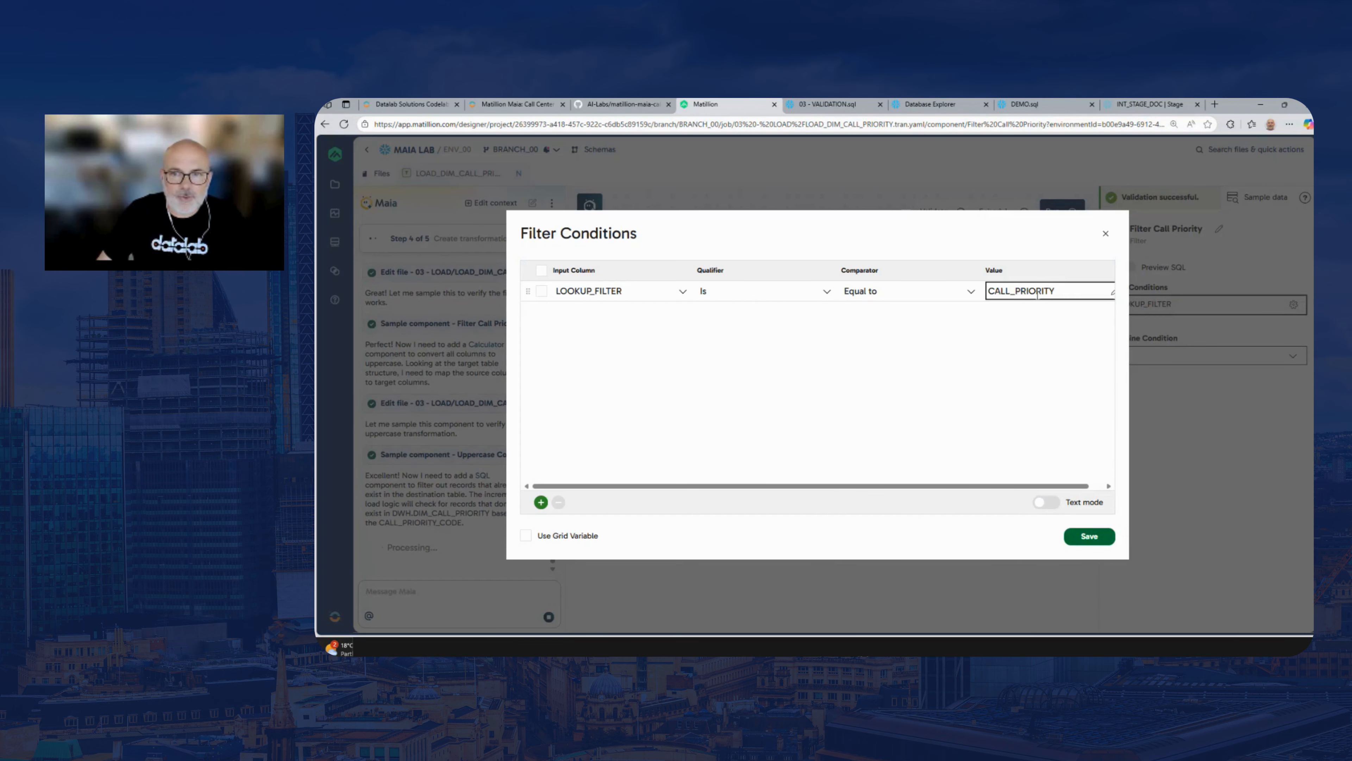
click(1106, 235)
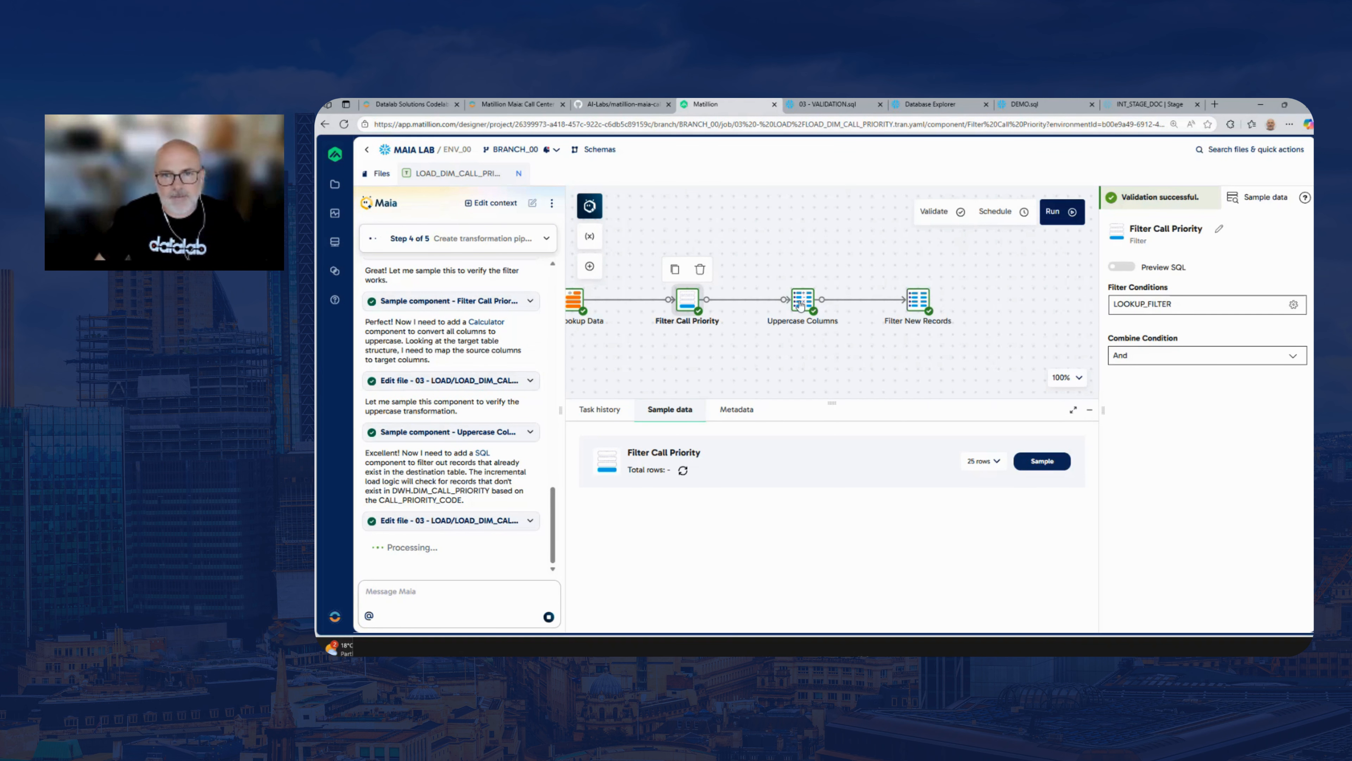
Examine the SQL query of the Filter New Records component
click(920, 303)
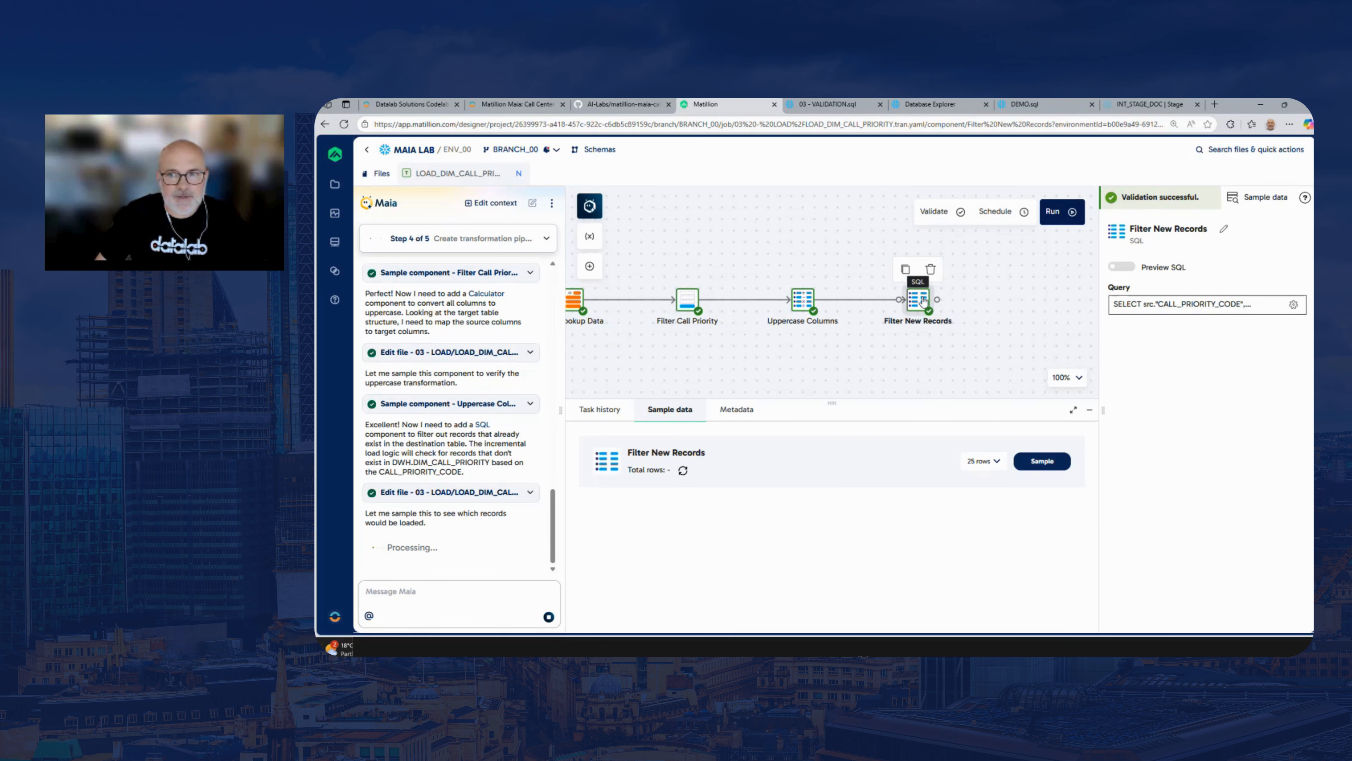
click(1115, 304)
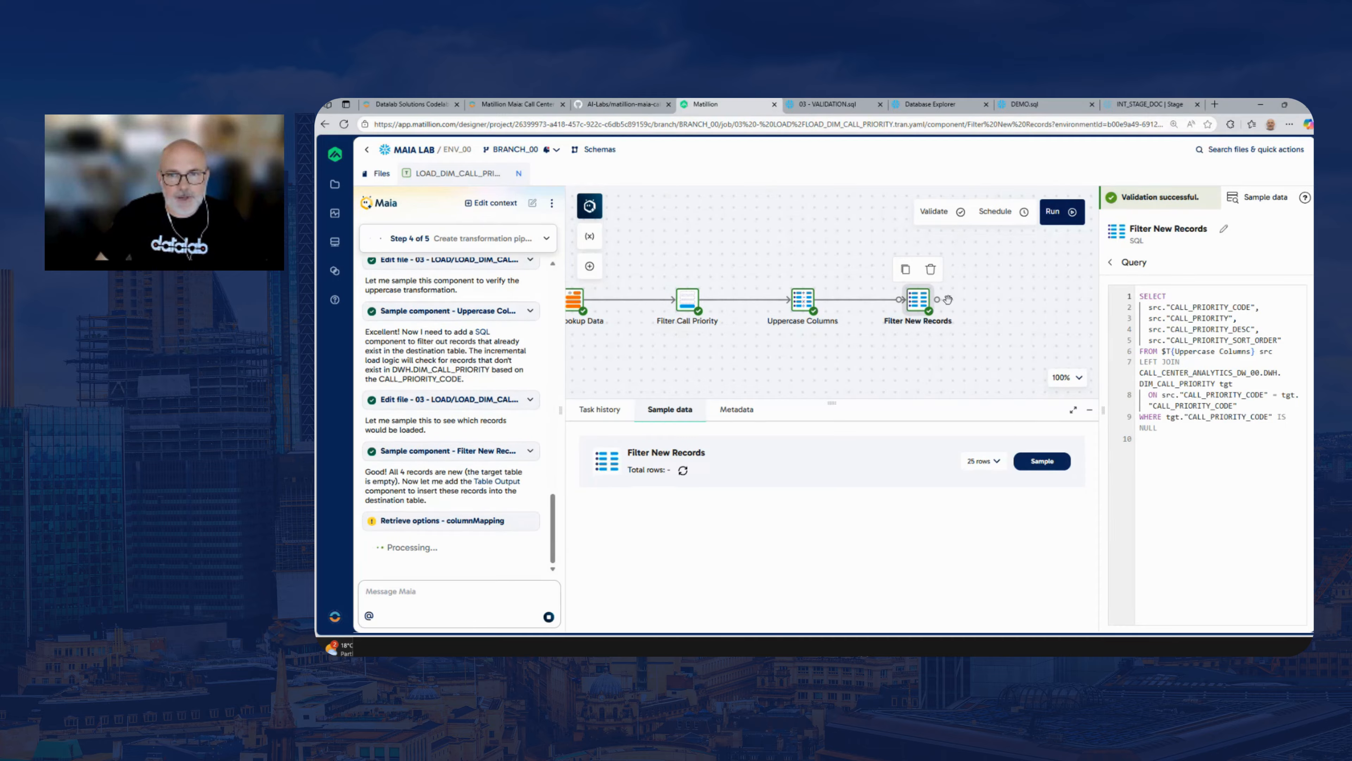
drag(1037, 314, 904, 315)
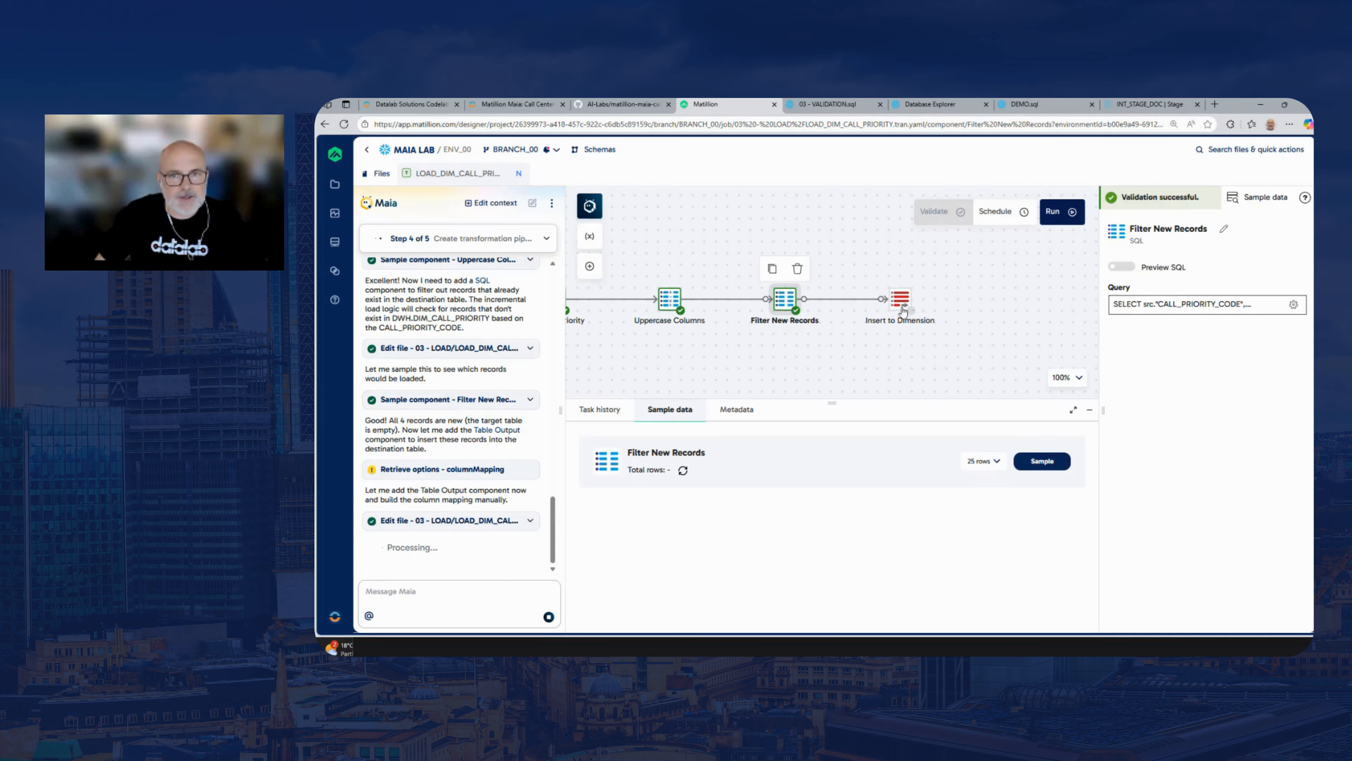
Preview the SQL of the Insert to Dimension component and read through the complete INSERT statement in a widened view
click(903, 310)
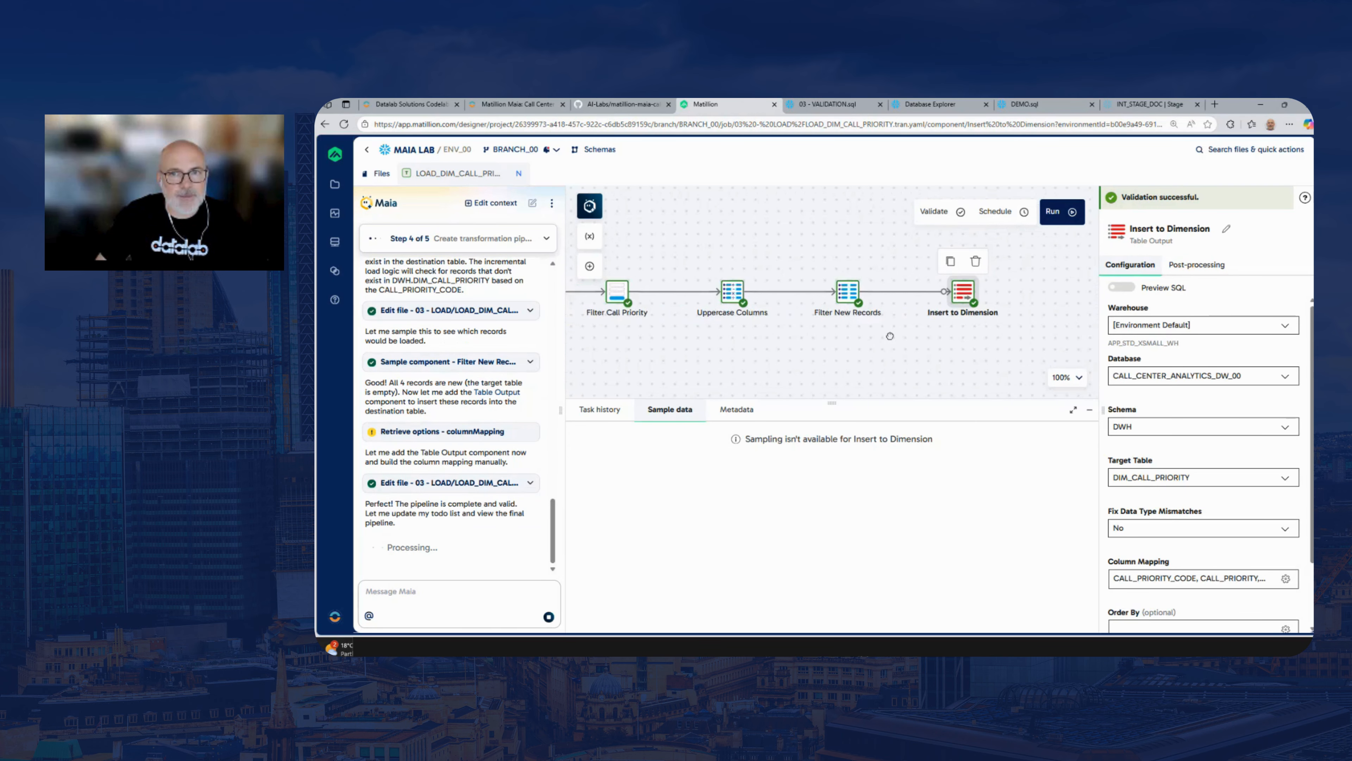
click(1141, 291)
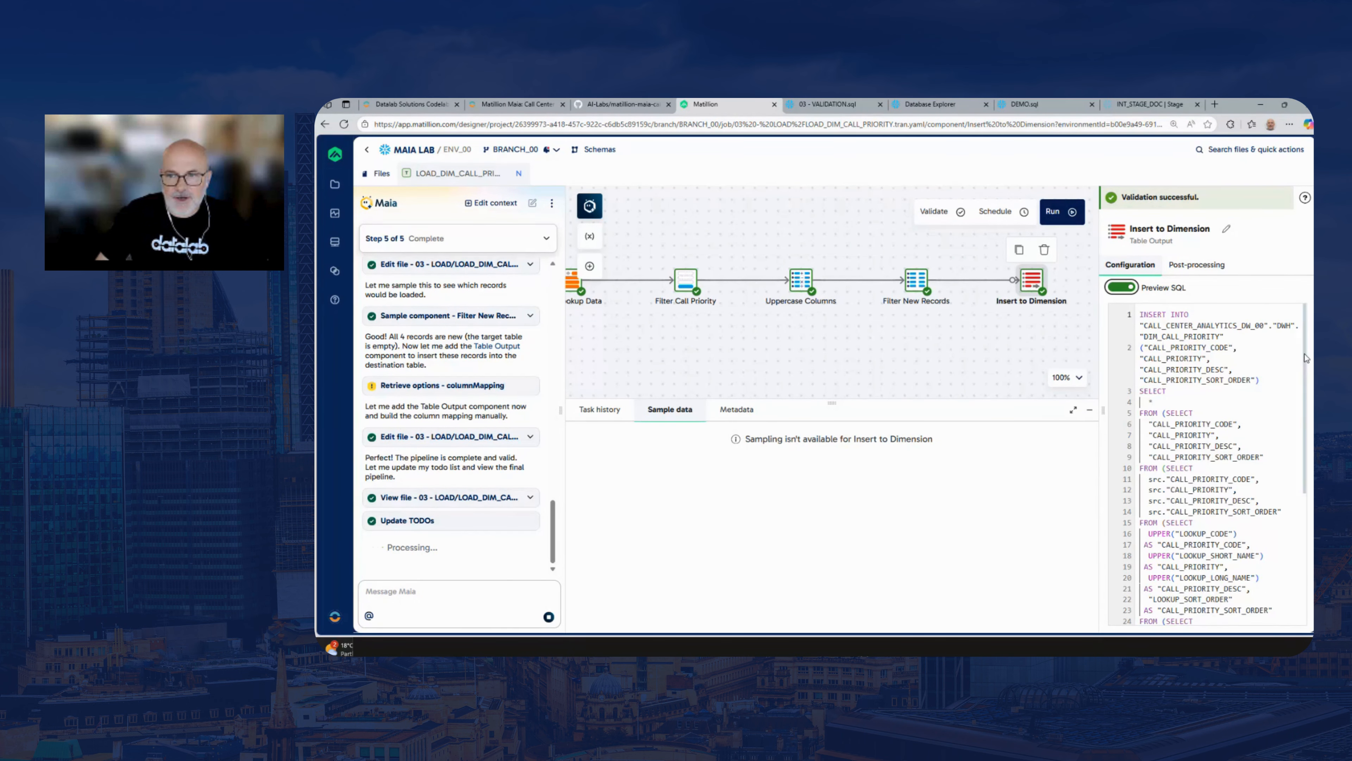
scroll(1306, 357, down, 2)
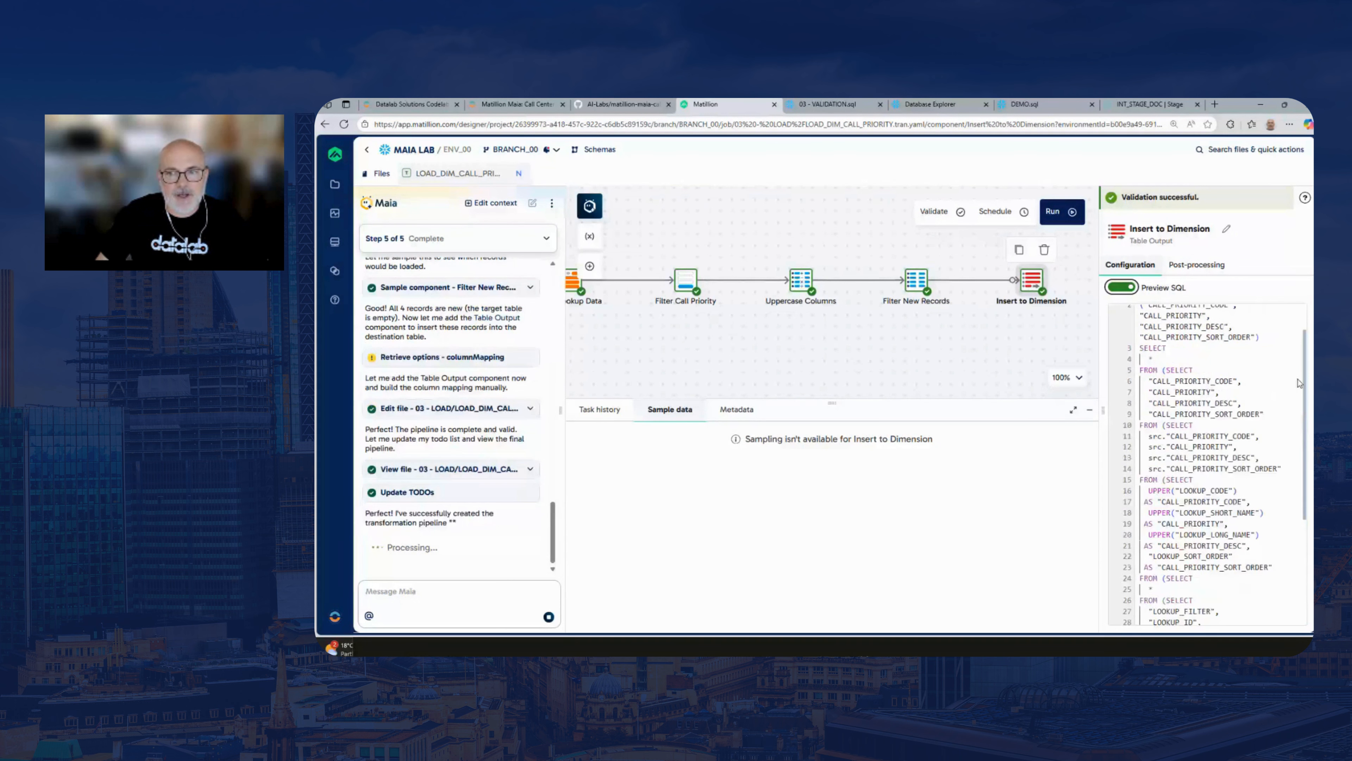
scroll(1263, 348, up, 2)
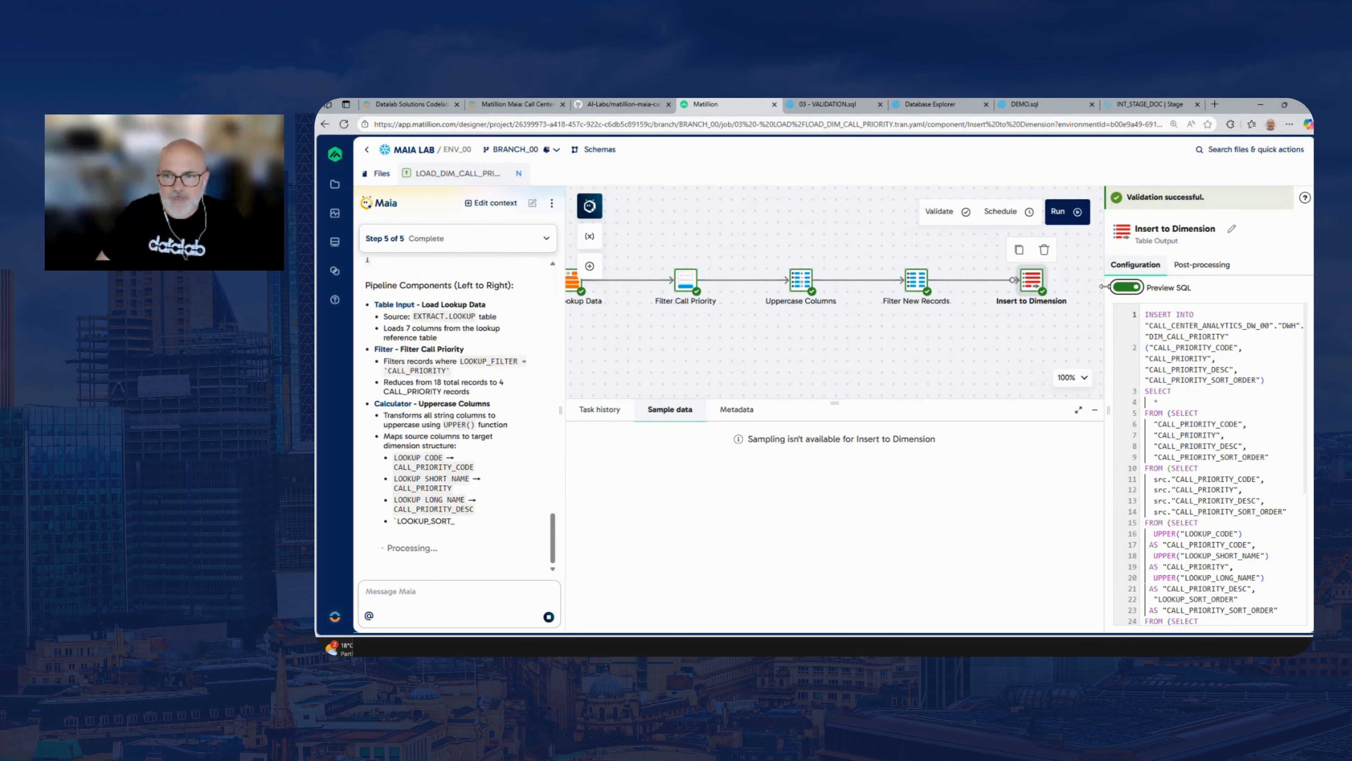
scroll(1299, 500, down, 5)
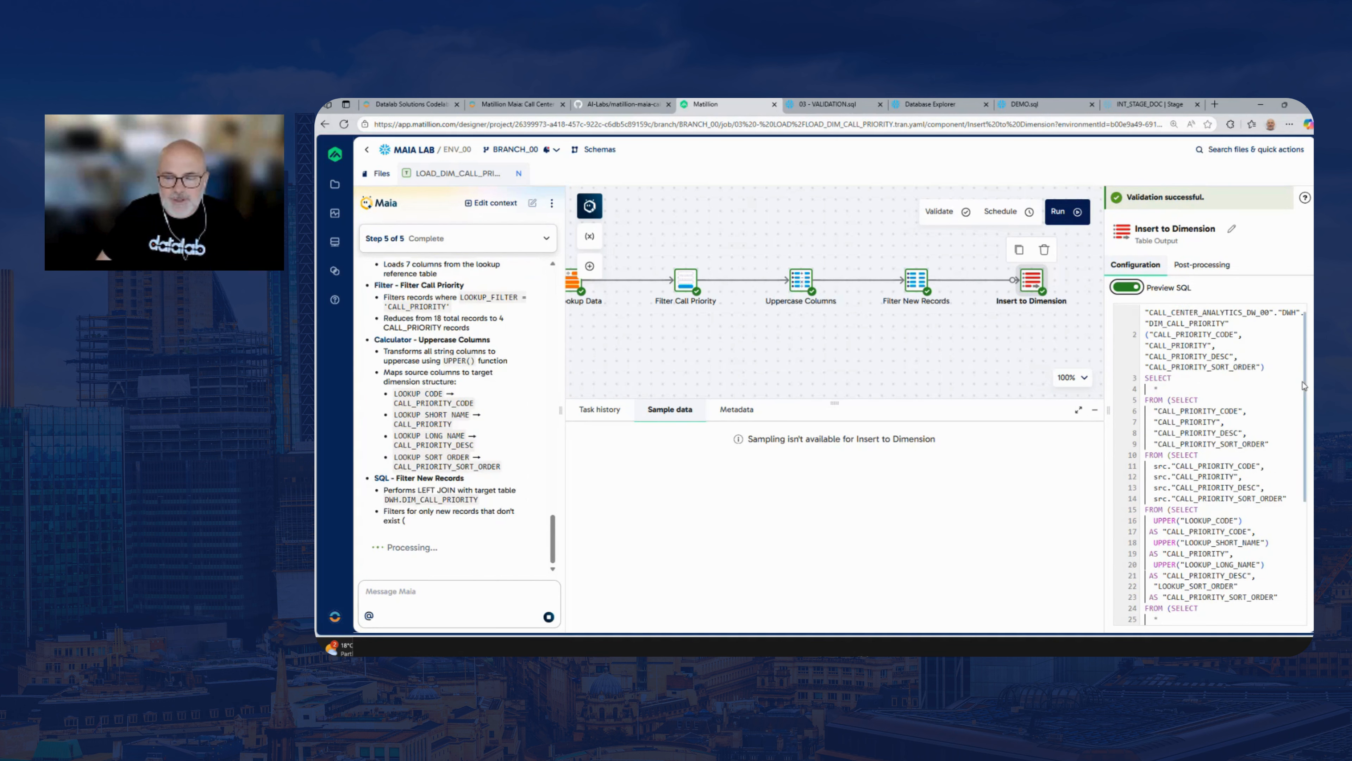
drag(1298, 497, 1299, 518)
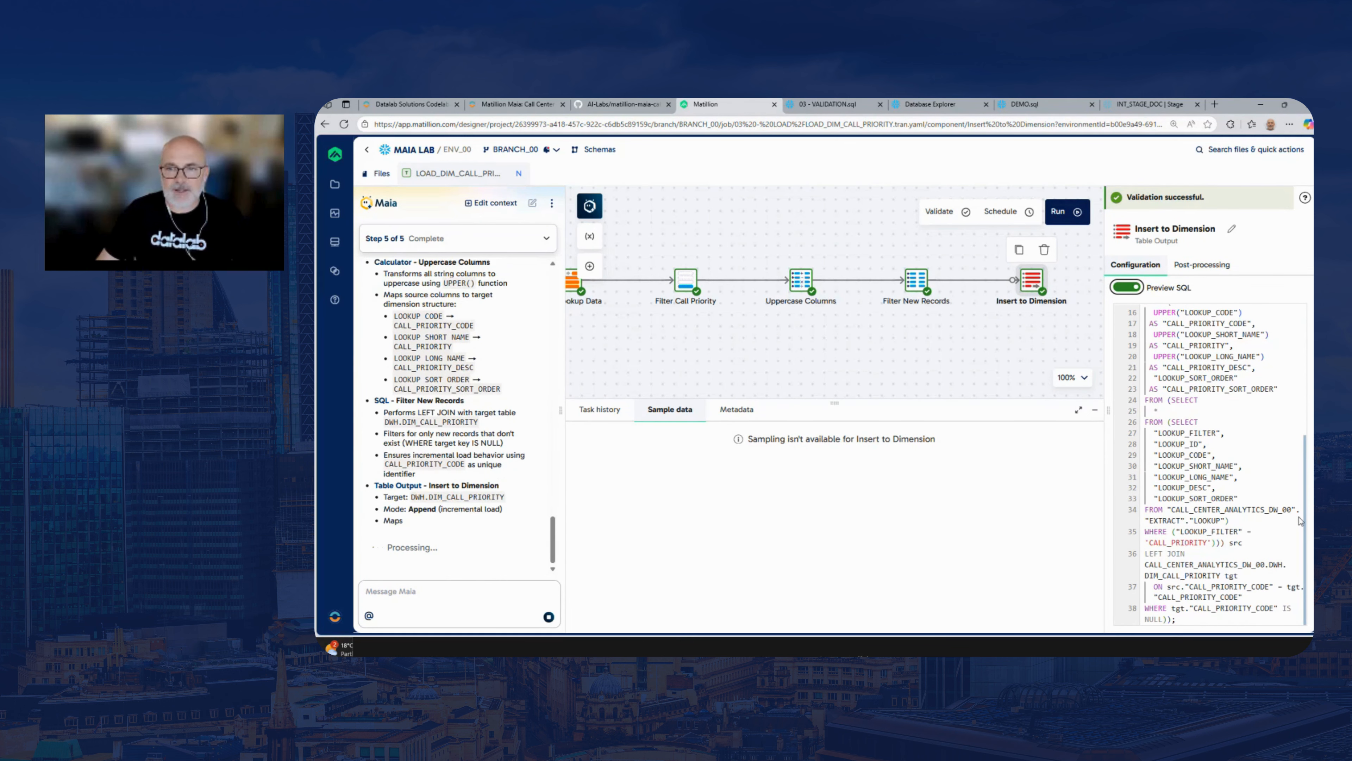
drag(1107, 368, 903, 366)
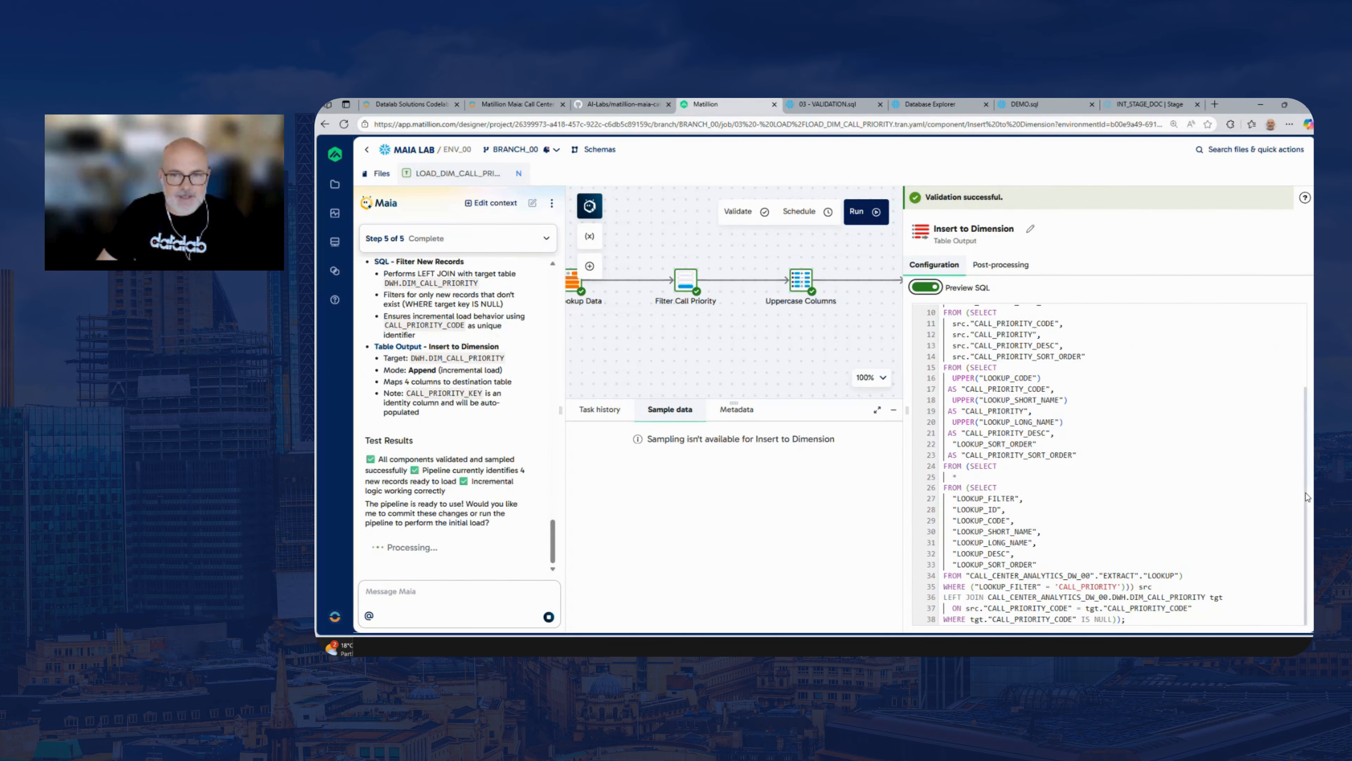
Narrow the Insert to Dimension SQL preview again, deselect the component and run the LOAD_DIM_CALL_PRIORITY pipeline
drag(1308, 495, 1293, 395)
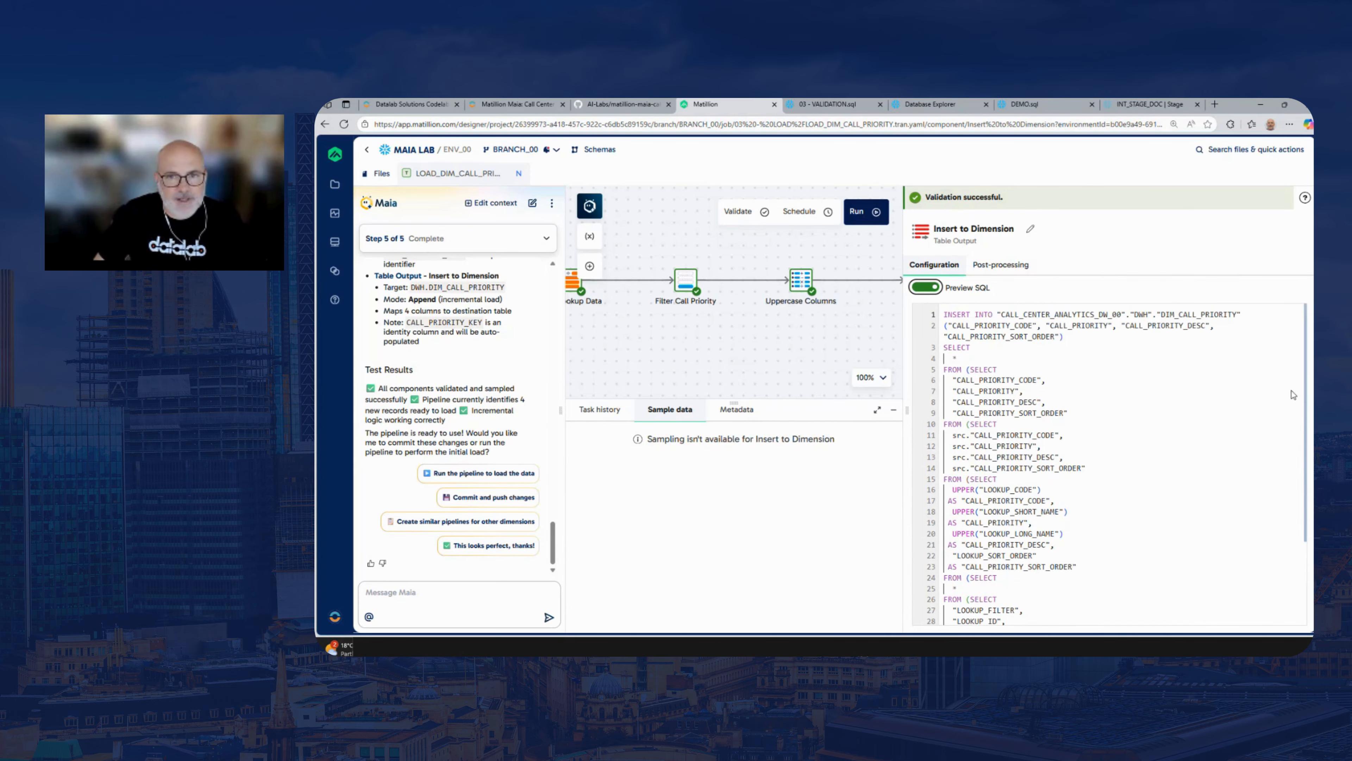
drag(907, 356, 1147, 357)
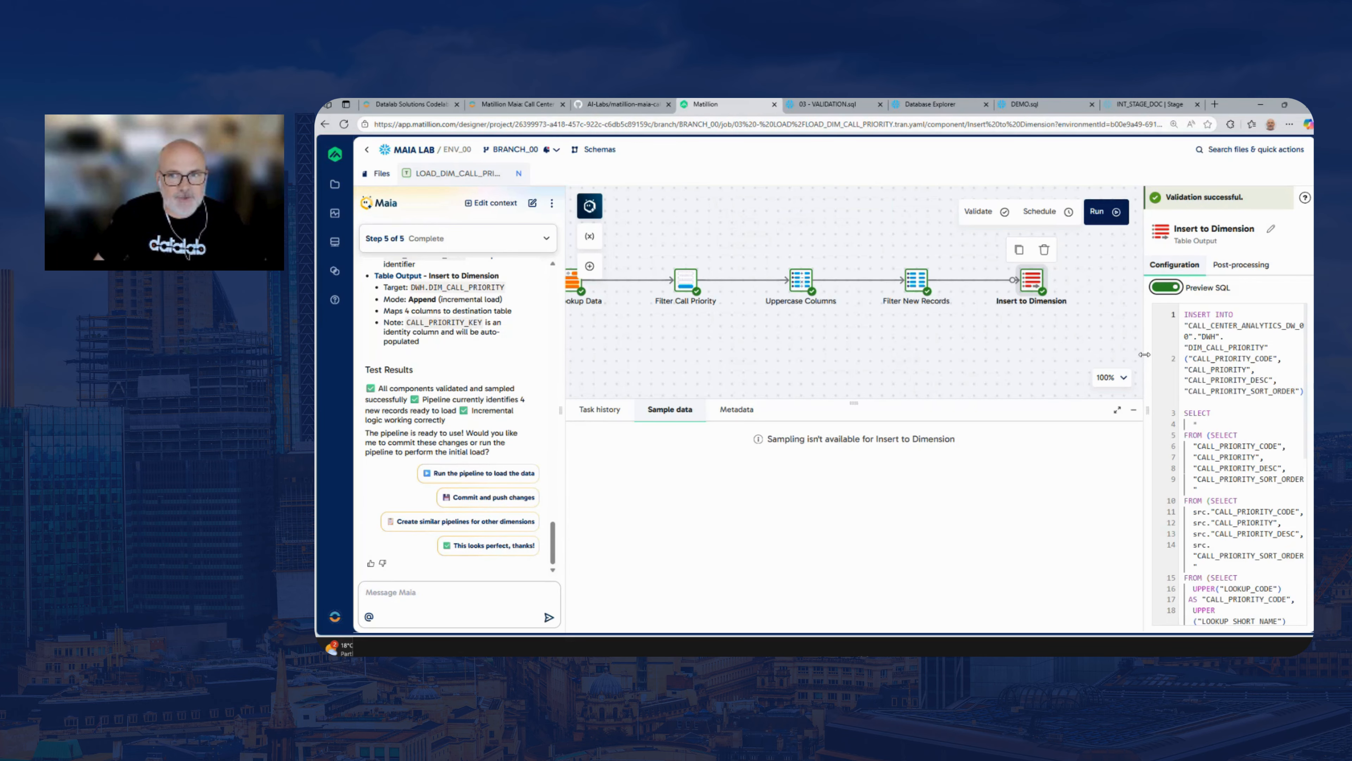
drag(776, 357, 819, 359)
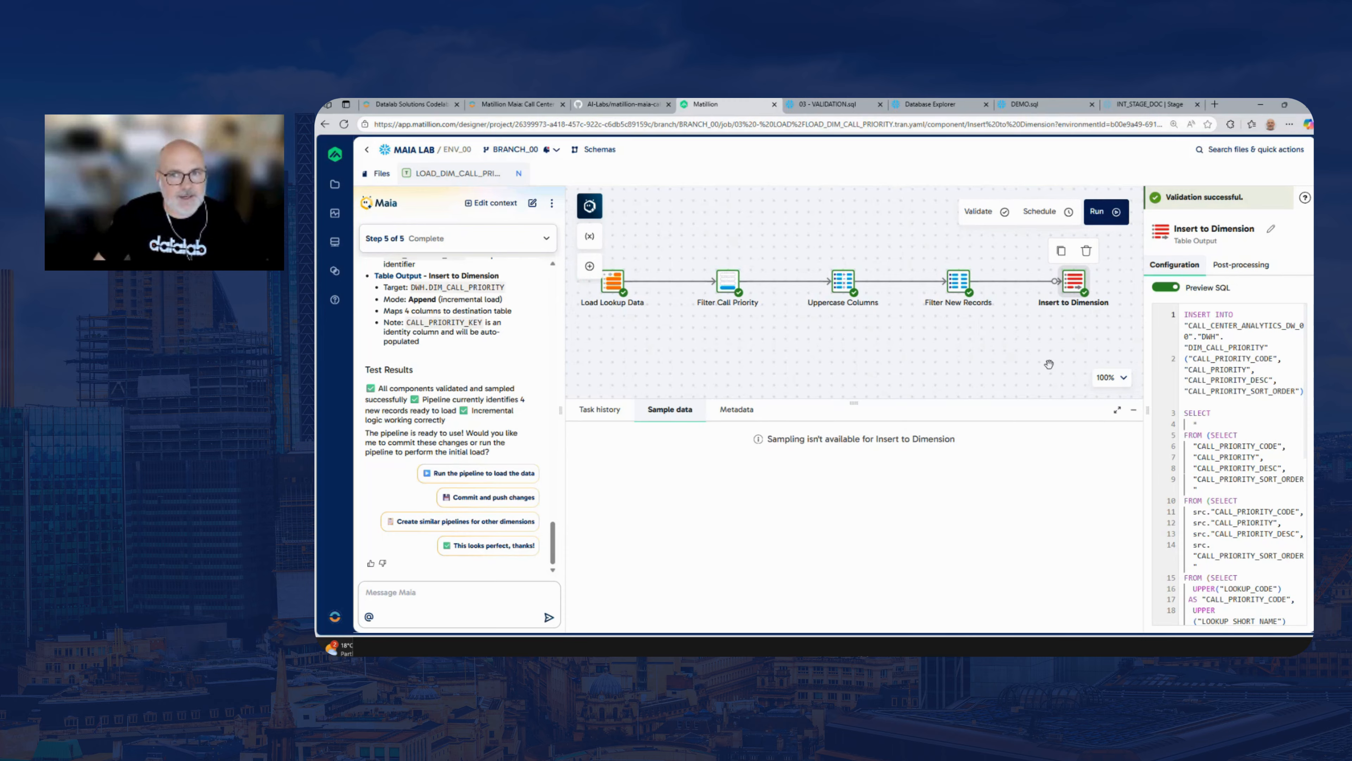
drag(991, 340, 999, 339)
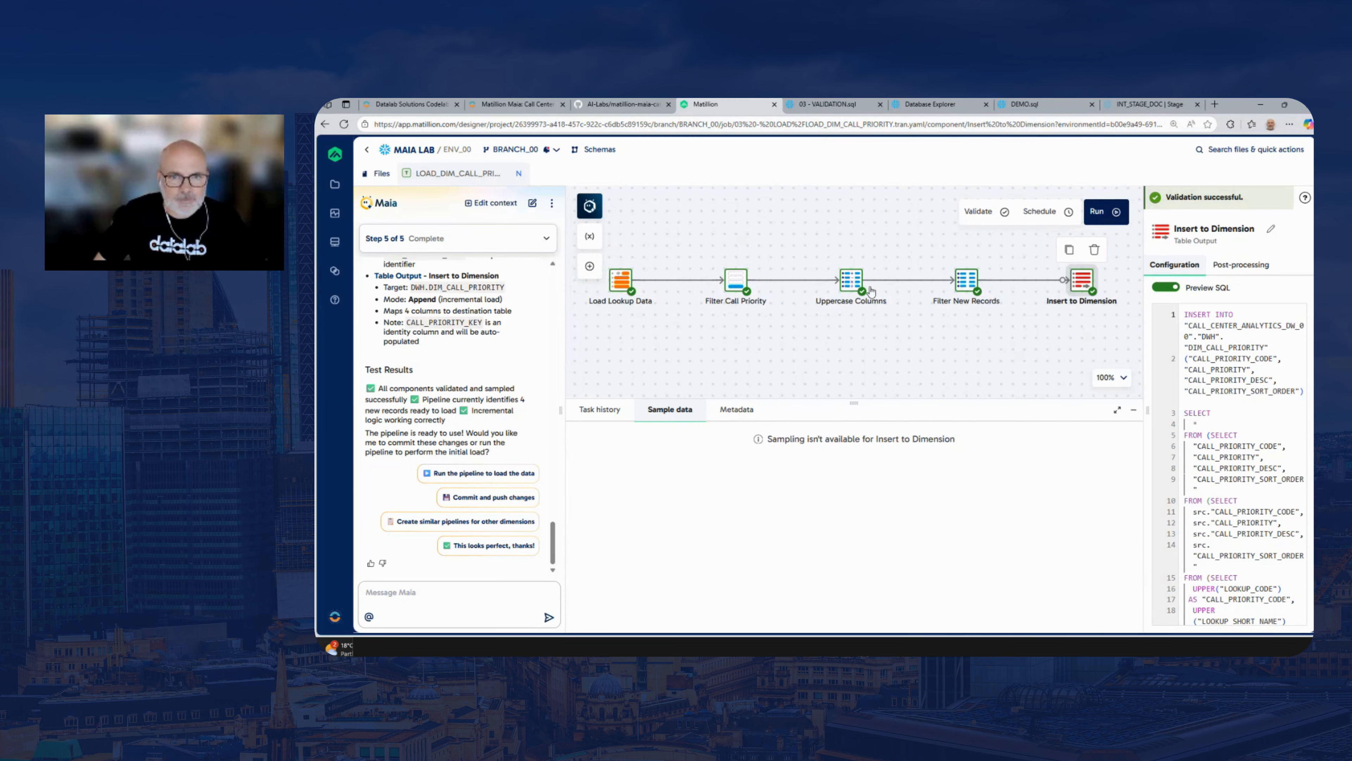
click(817, 344)
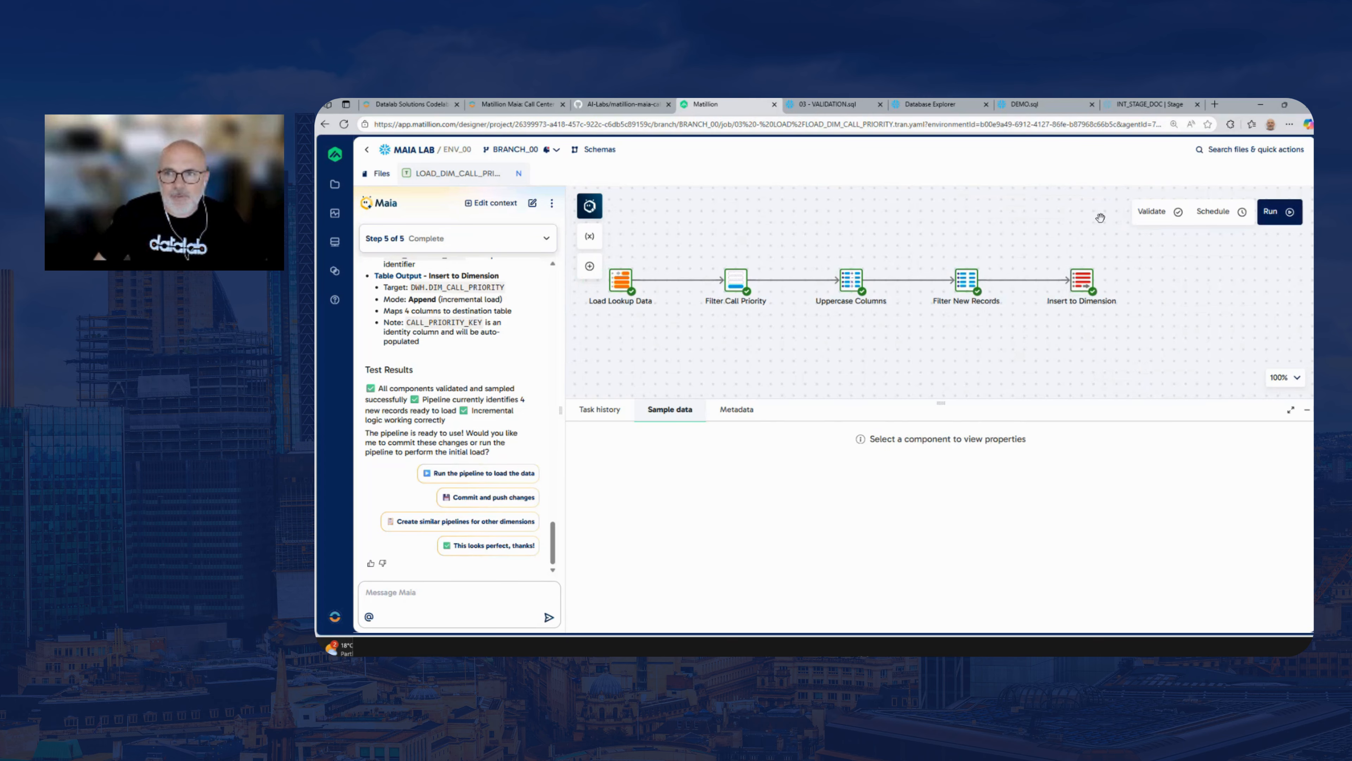
click(1267, 216)
drag(696, 323, 722, 322)
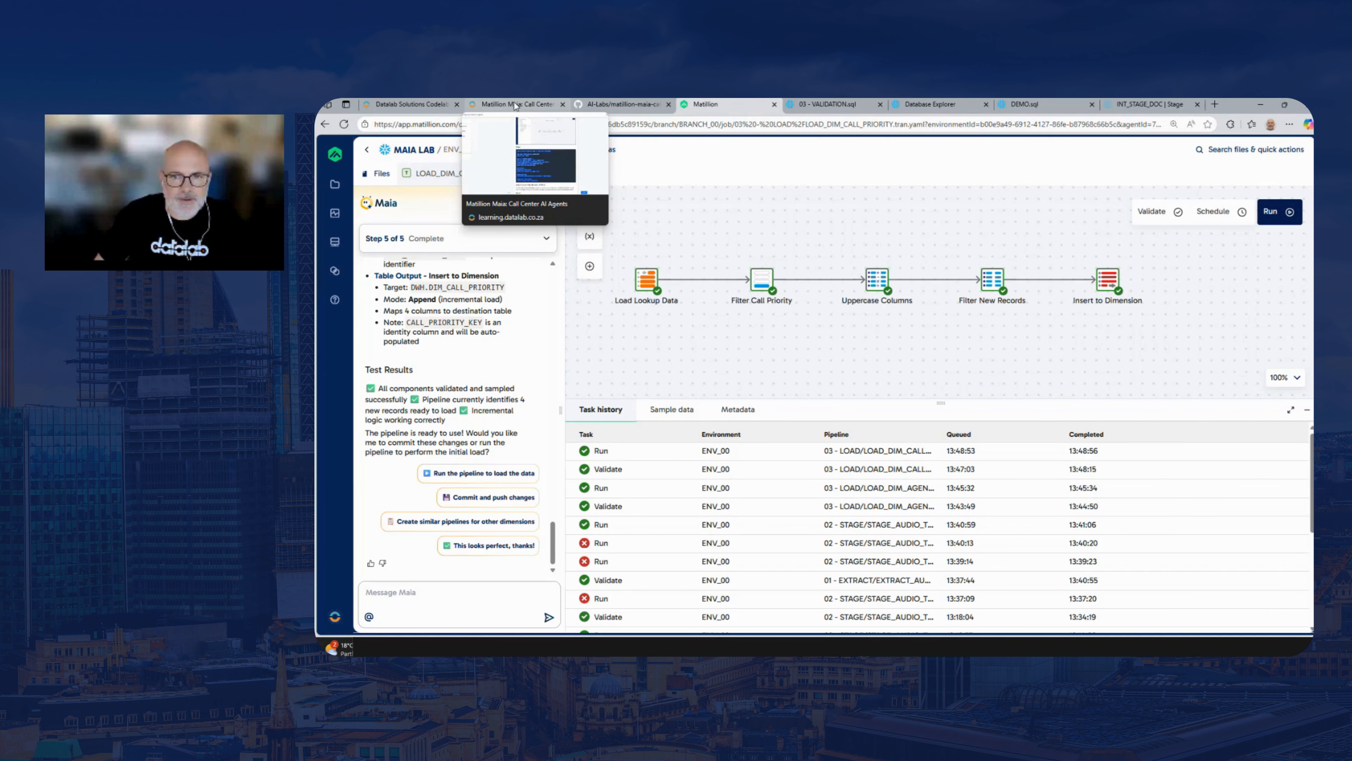
Copy the LOAD_DIM_CALL_SENTIMENT prompt from the lab guide and return to the Matillion pipeline
click(516, 105)
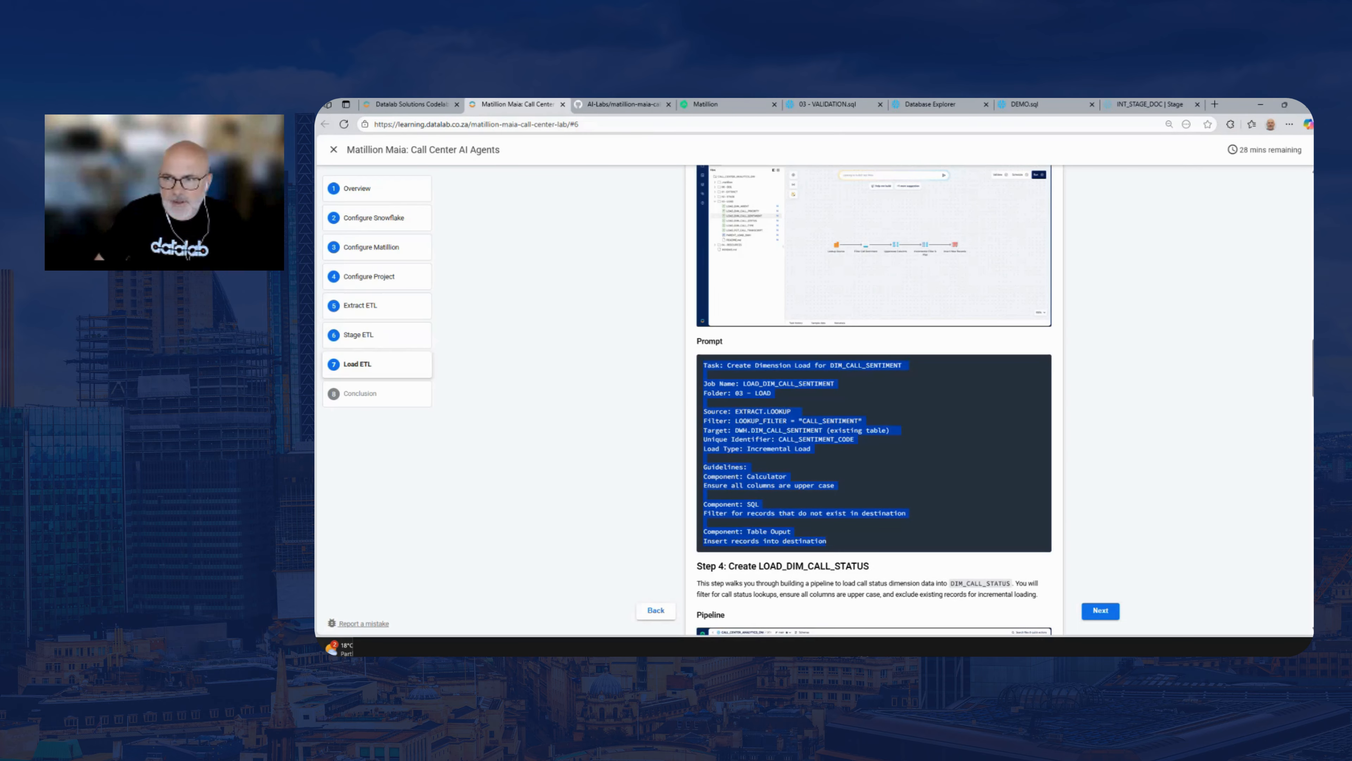
drag(1314, 368, 1313, 367)
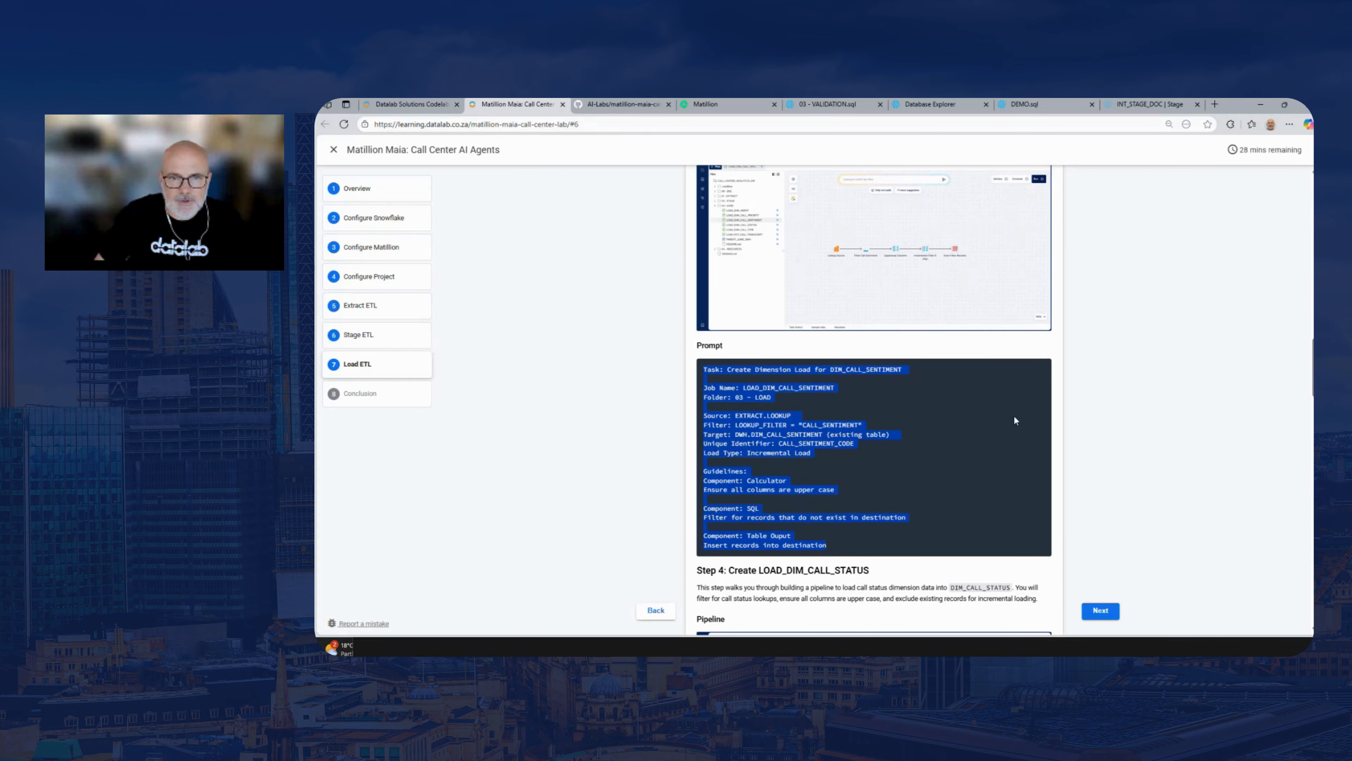
right_click(773, 375)
click(788, 388)
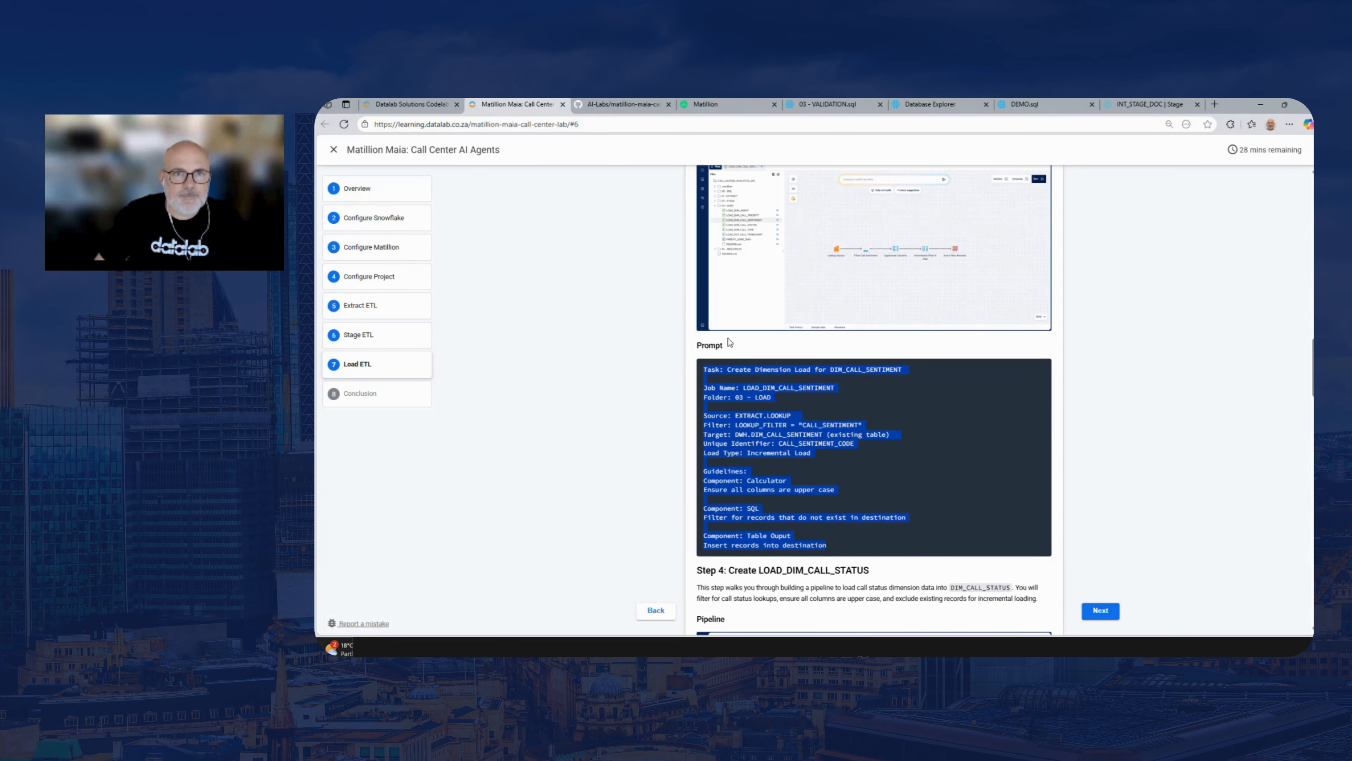
click(707, 105)
drag(768, 331, 800, 303)
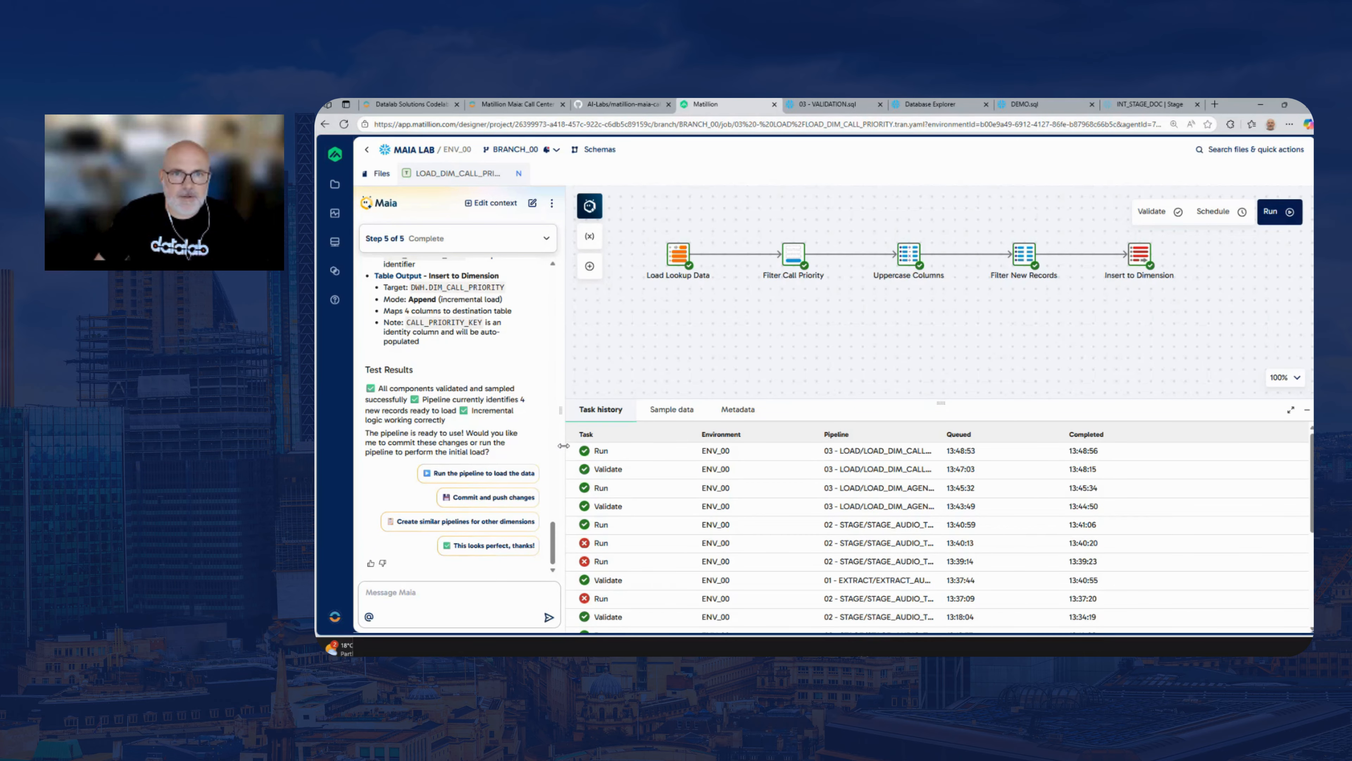
drag(564, 445, 561, 445)
drag(806, 375, 869, 403)
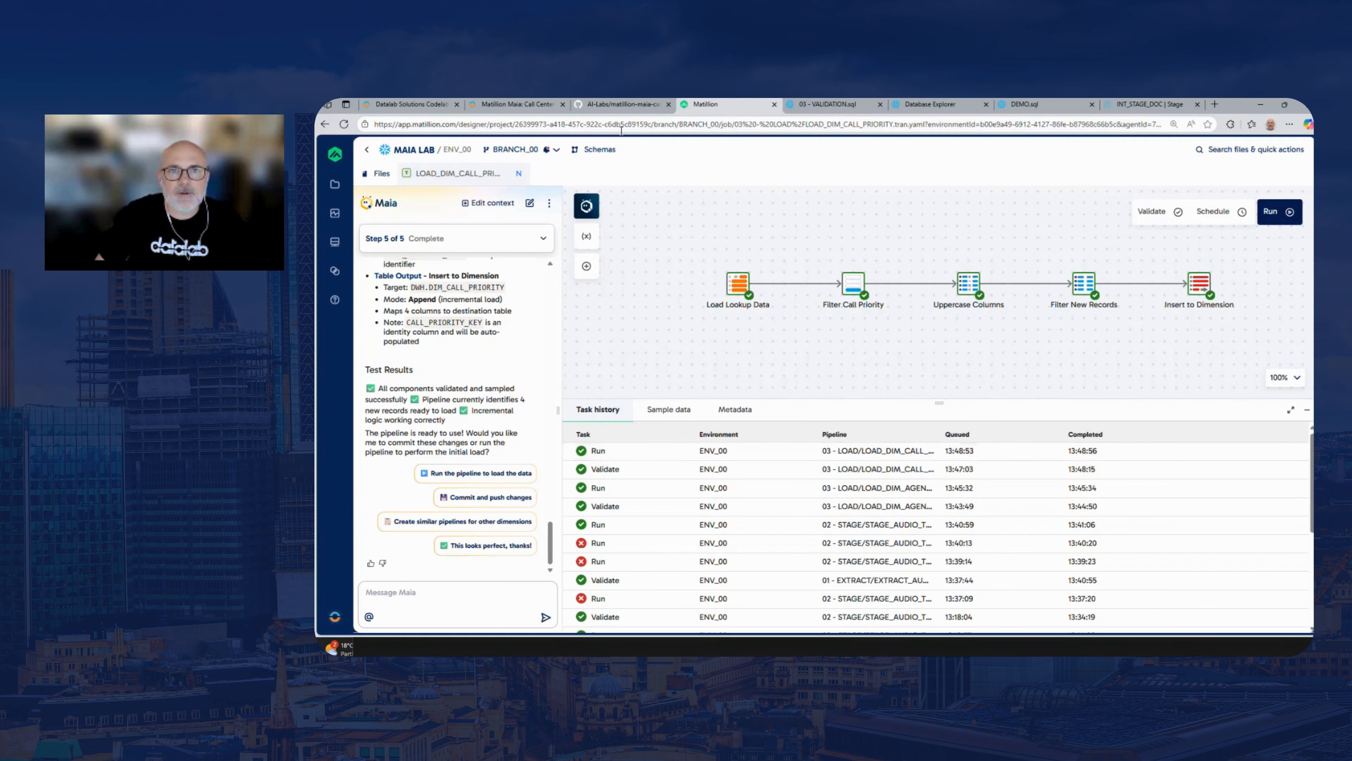
Switch to the 03 - VALIDATION.sql worksheet in Snowflake and run the SELECT on DWH.DIM_CALL_PRIORITY
click(819, 104)
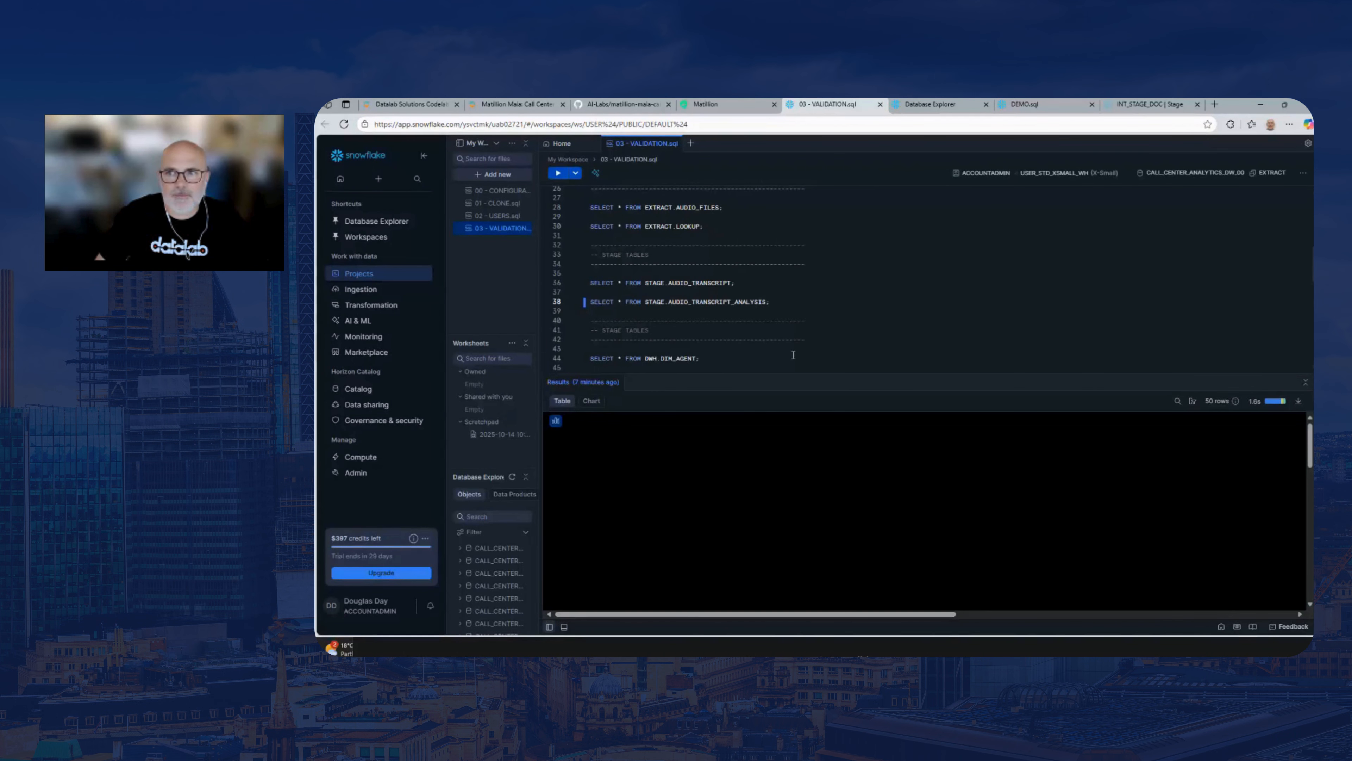
scroll(1199, 288, down, 1)
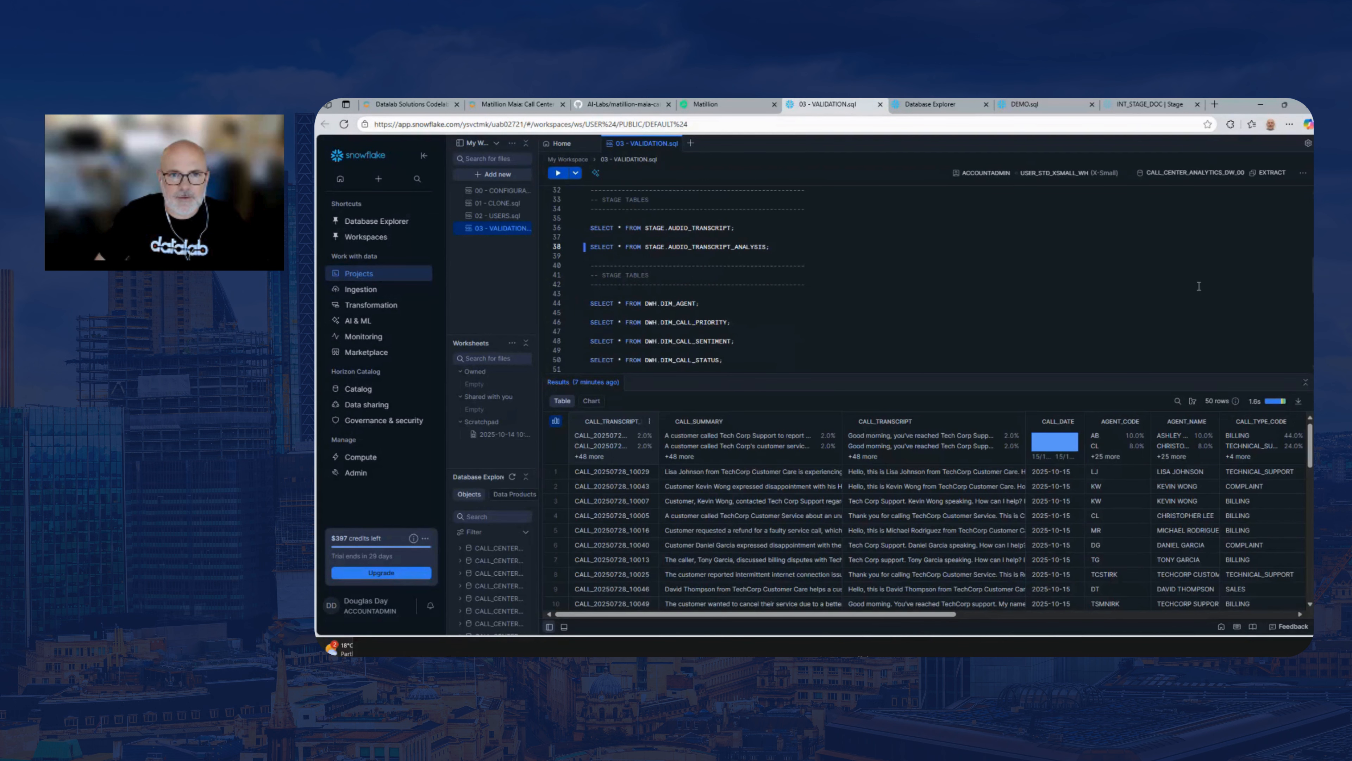
click(745, 323)
click(558, 175)
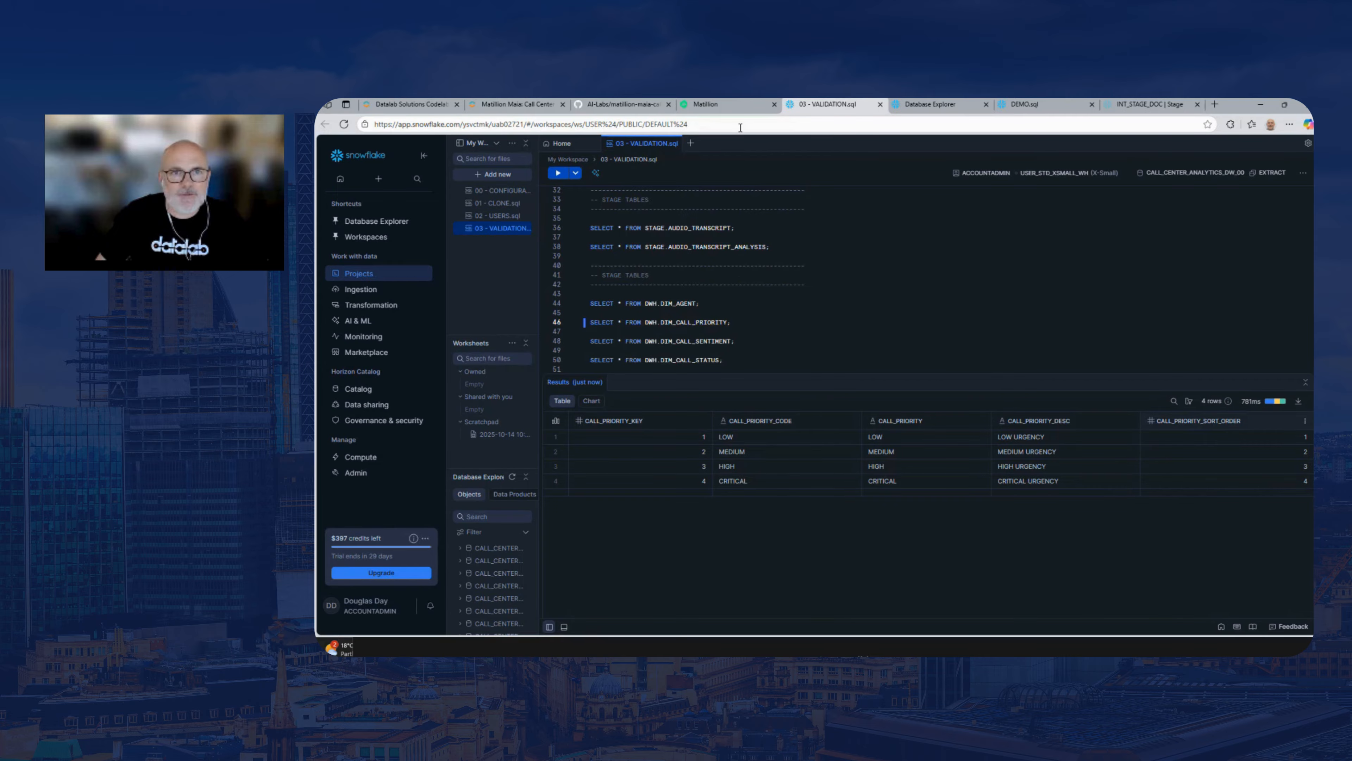
Back in Matillion, start a new Maia chat, close LOAD_DIM_CALL_PRIORITY and send the copied LOAD_DIM_CALL_SENTIMENT prompt
click(725, 109)
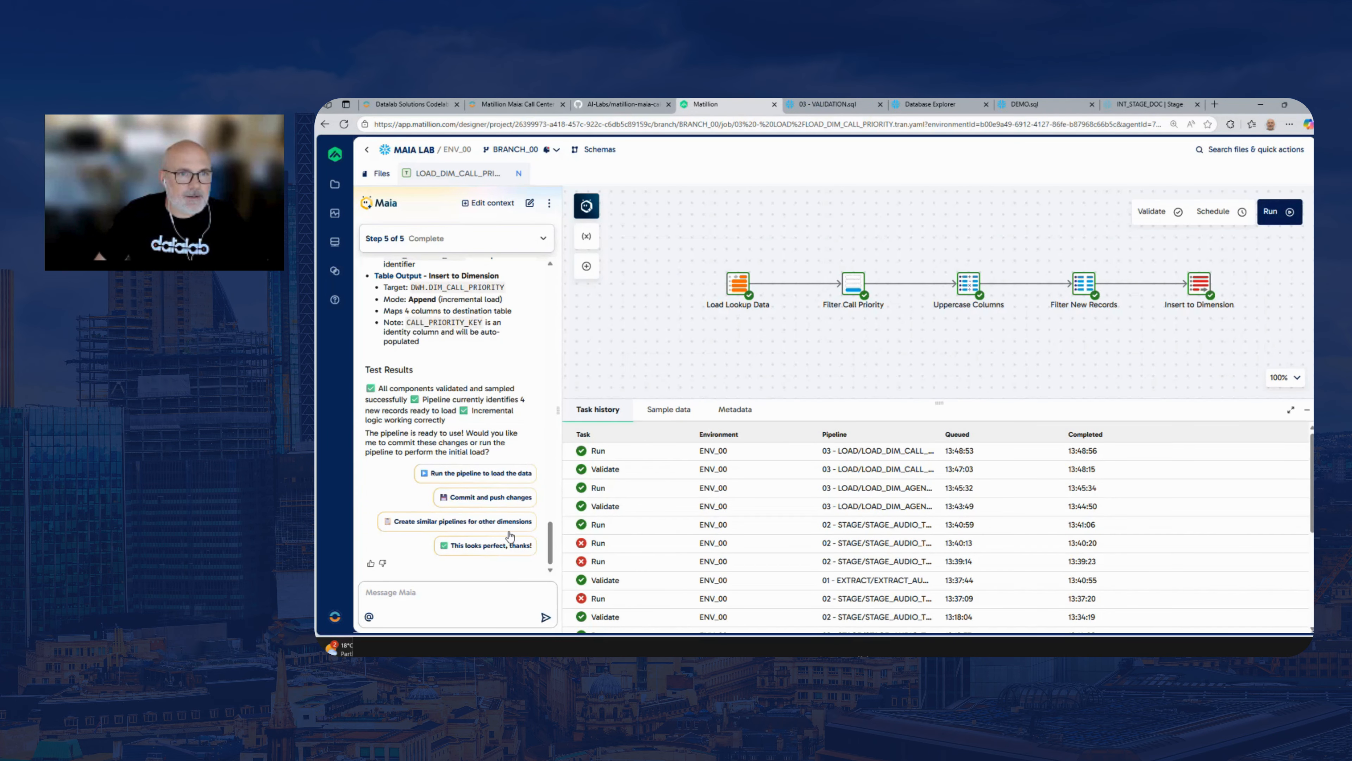
click(530, 203)
click(519, 174)
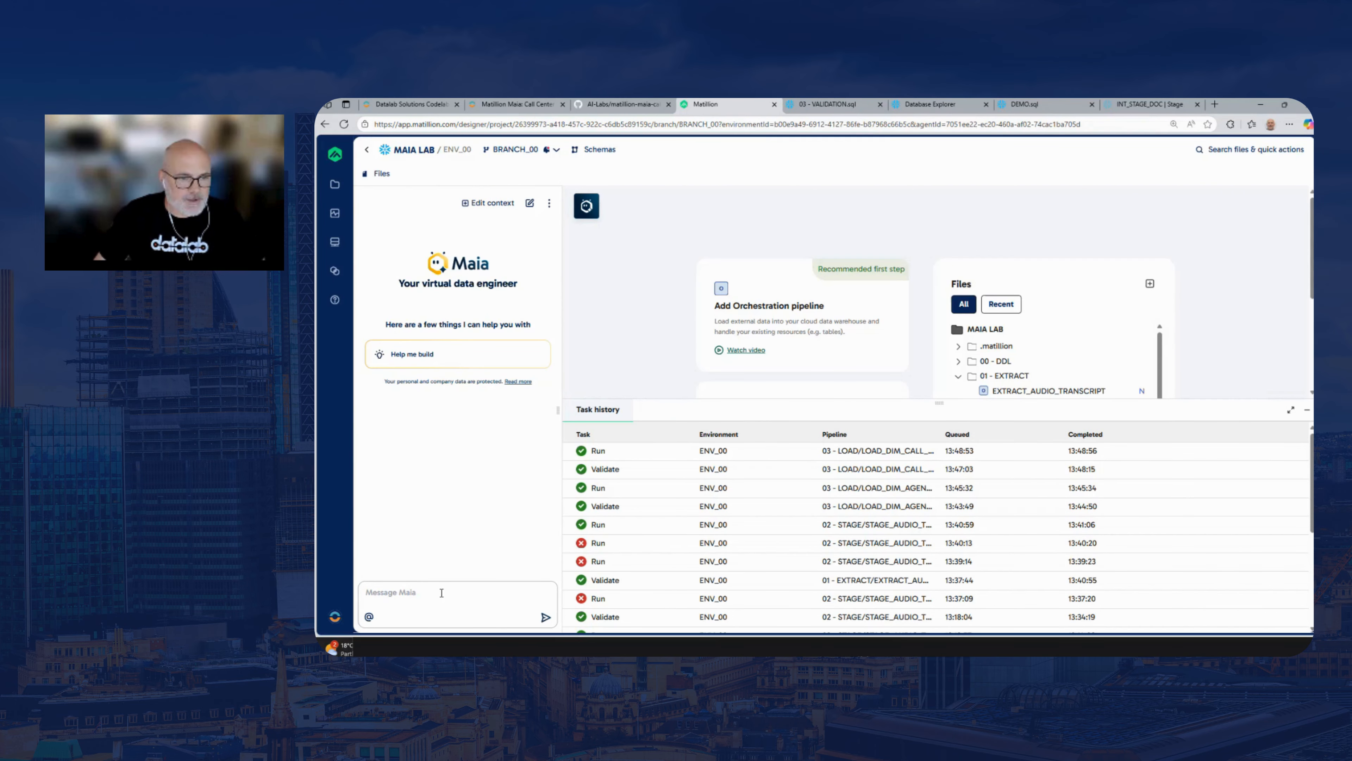
key(ctrl+v)
key(Return)
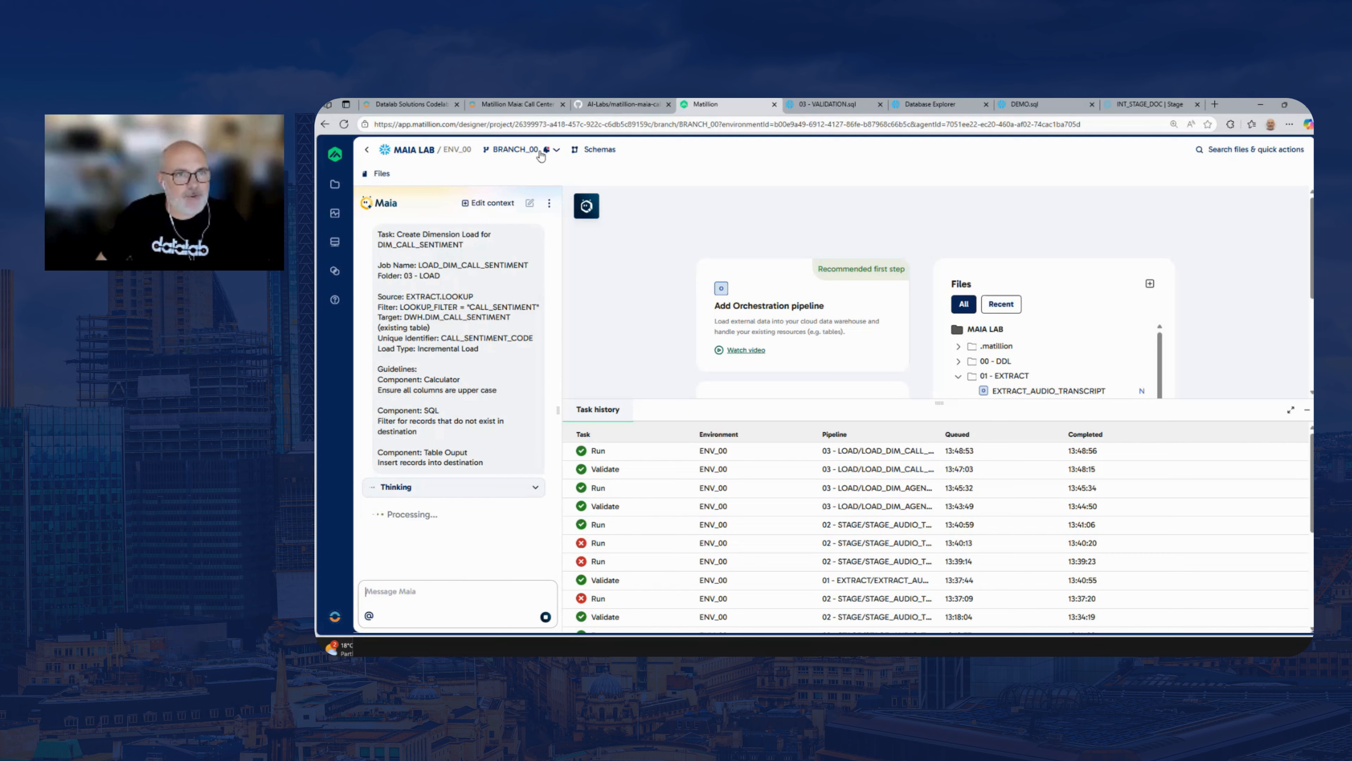
Copy the Step 4 prompt for LOAD_DIM_CALL_STATUS from the lab guide and glance at the LOAD_DIM_CALL_TYPE prompt below it
click(517, 105)
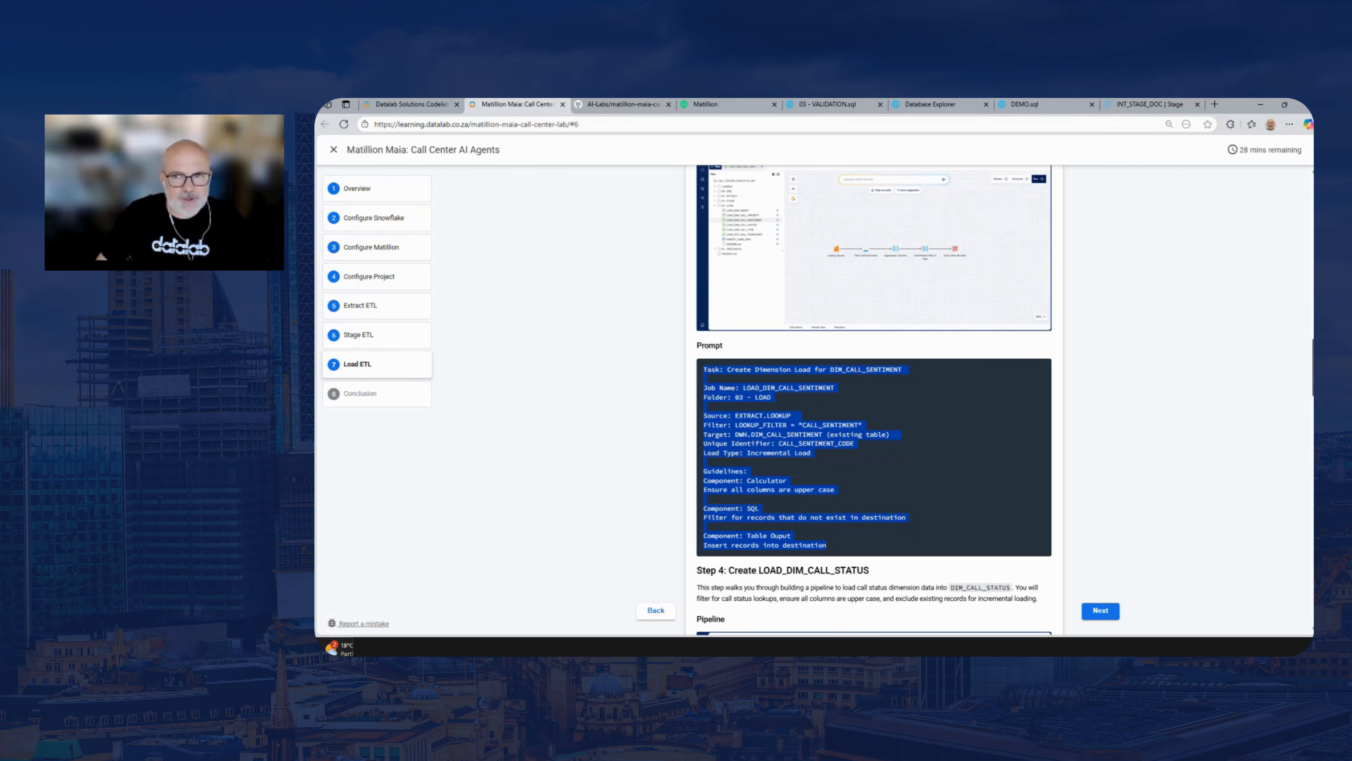
scroll(1300, 408, down, 5)
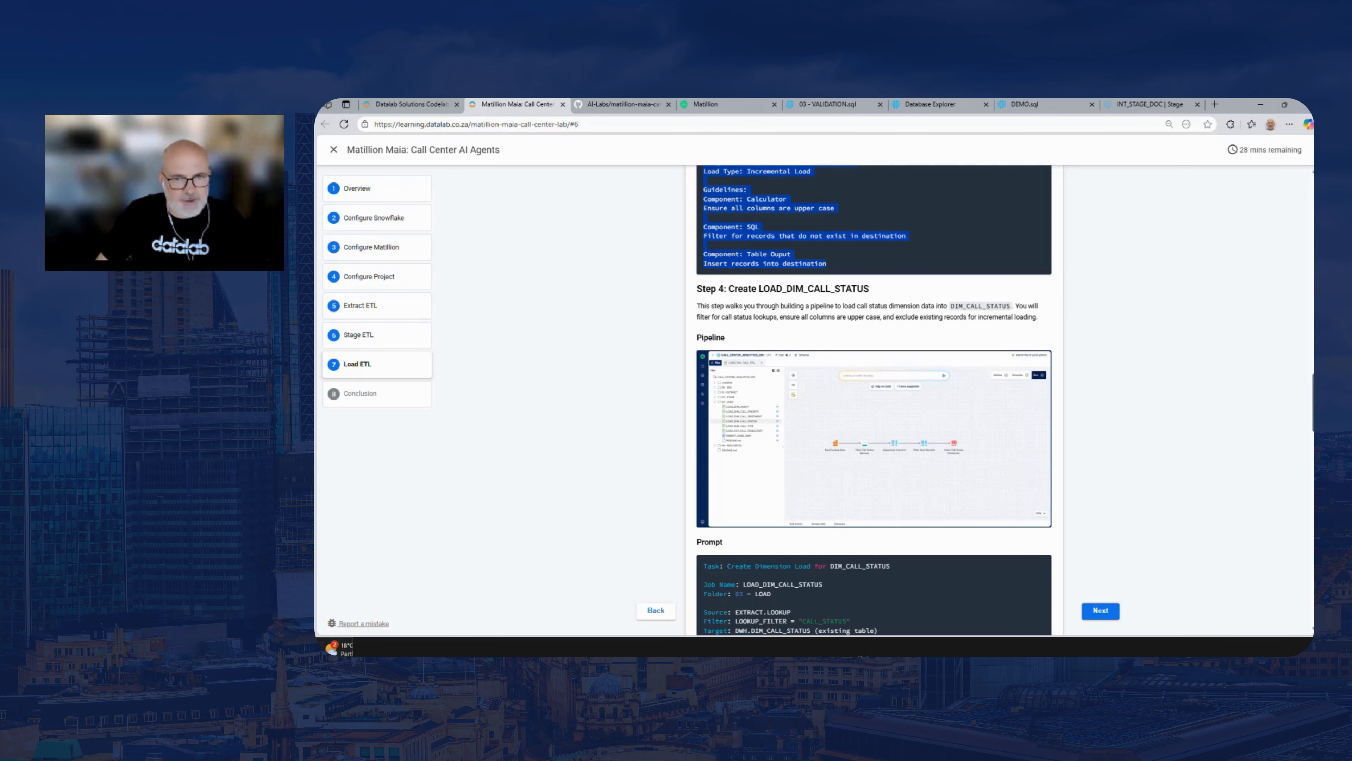
scroll(982, 487, down, 2)
scroll(982, 487, up, 2)
scroll(983, 487, down, 4)
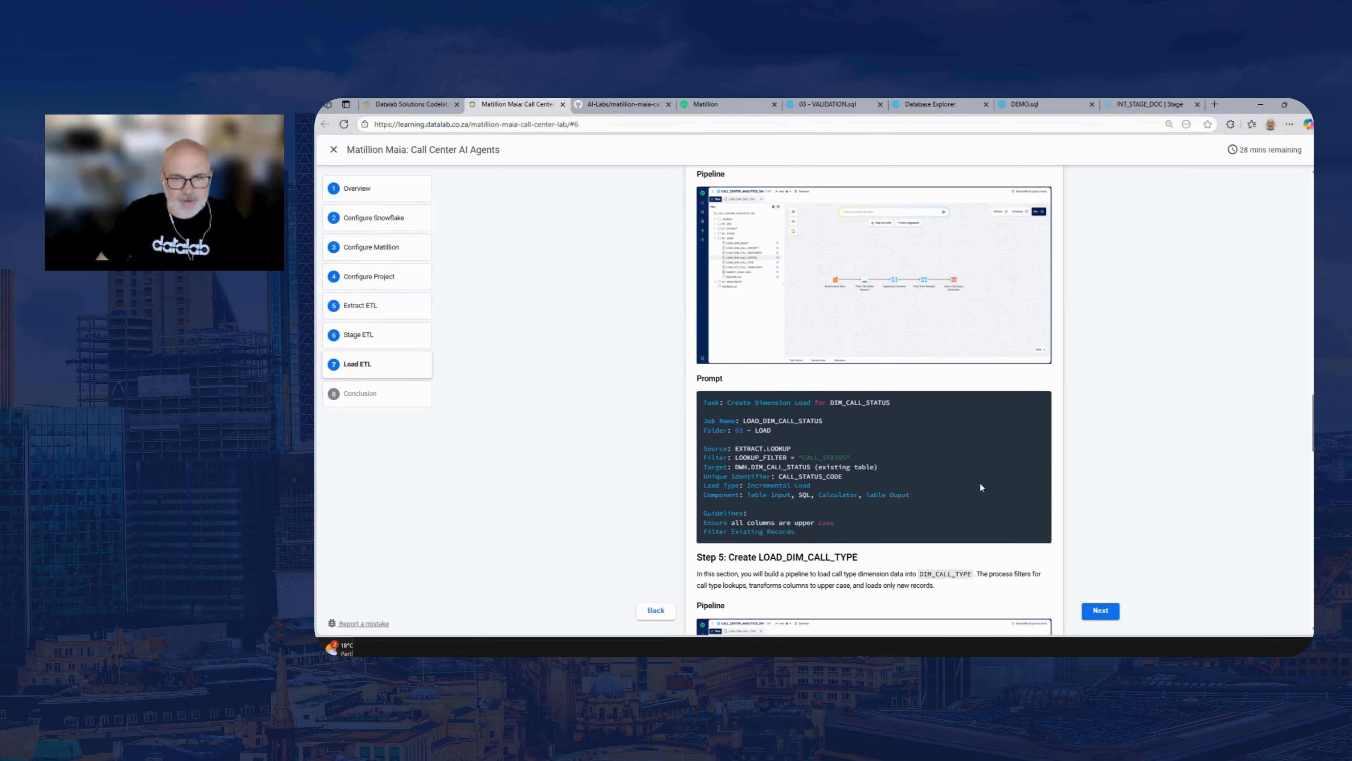
drag(808, 539, 704, 400)
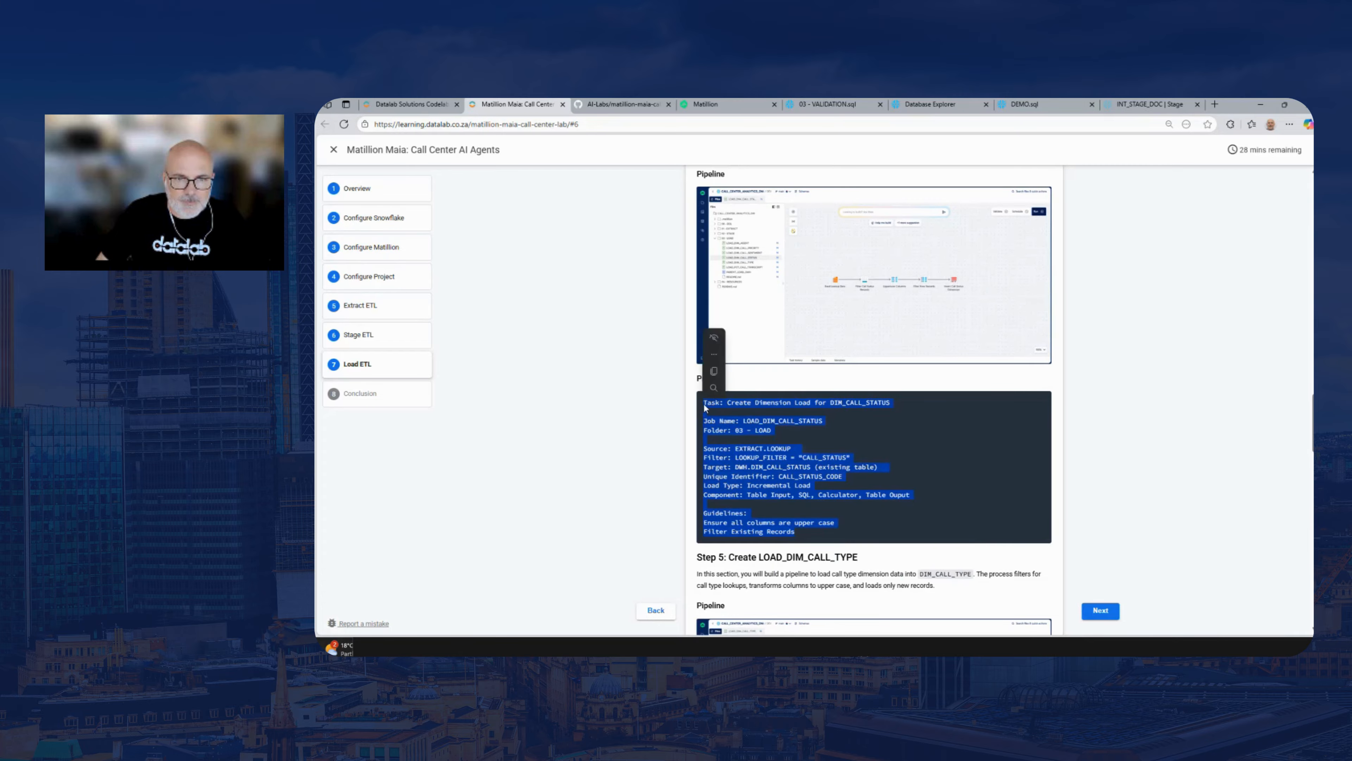
right_click(723, 409)
click(748, 411)
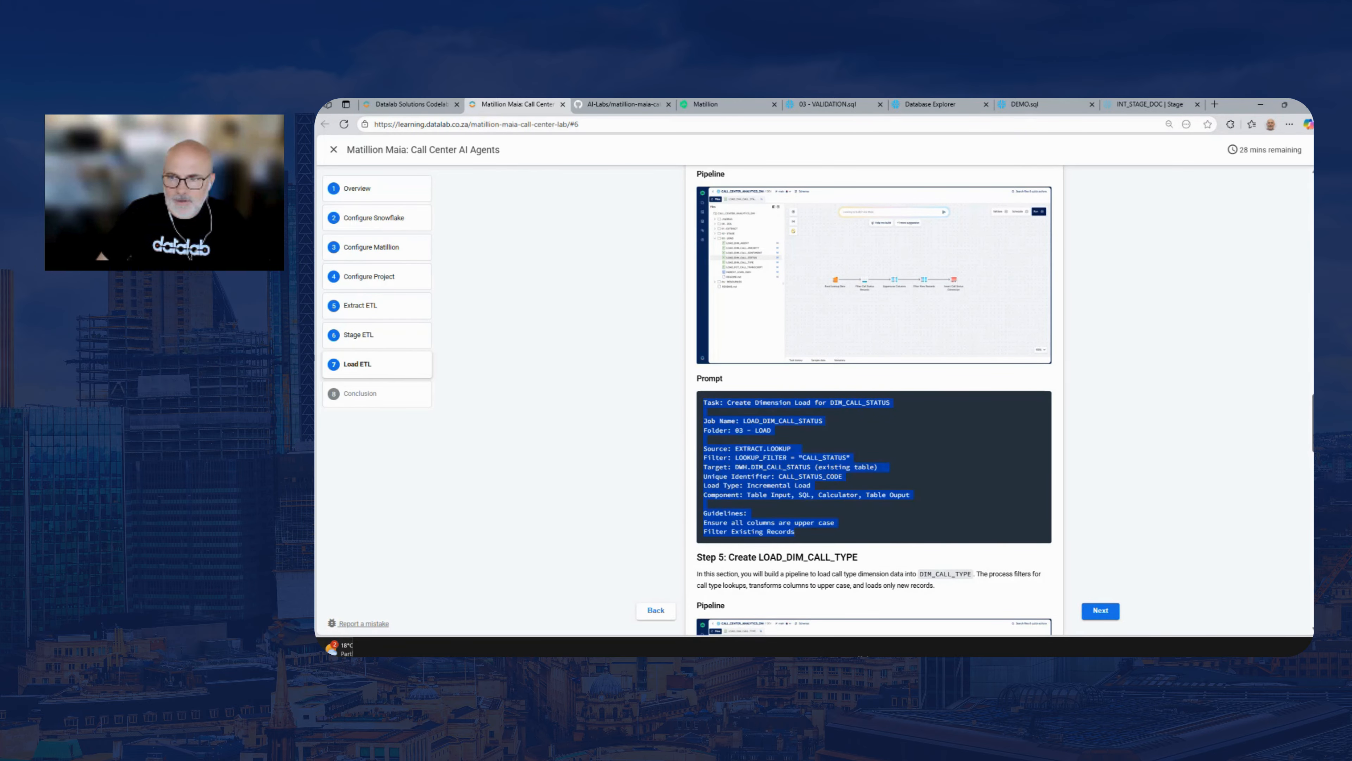
scroll(873, 399, down, 9)
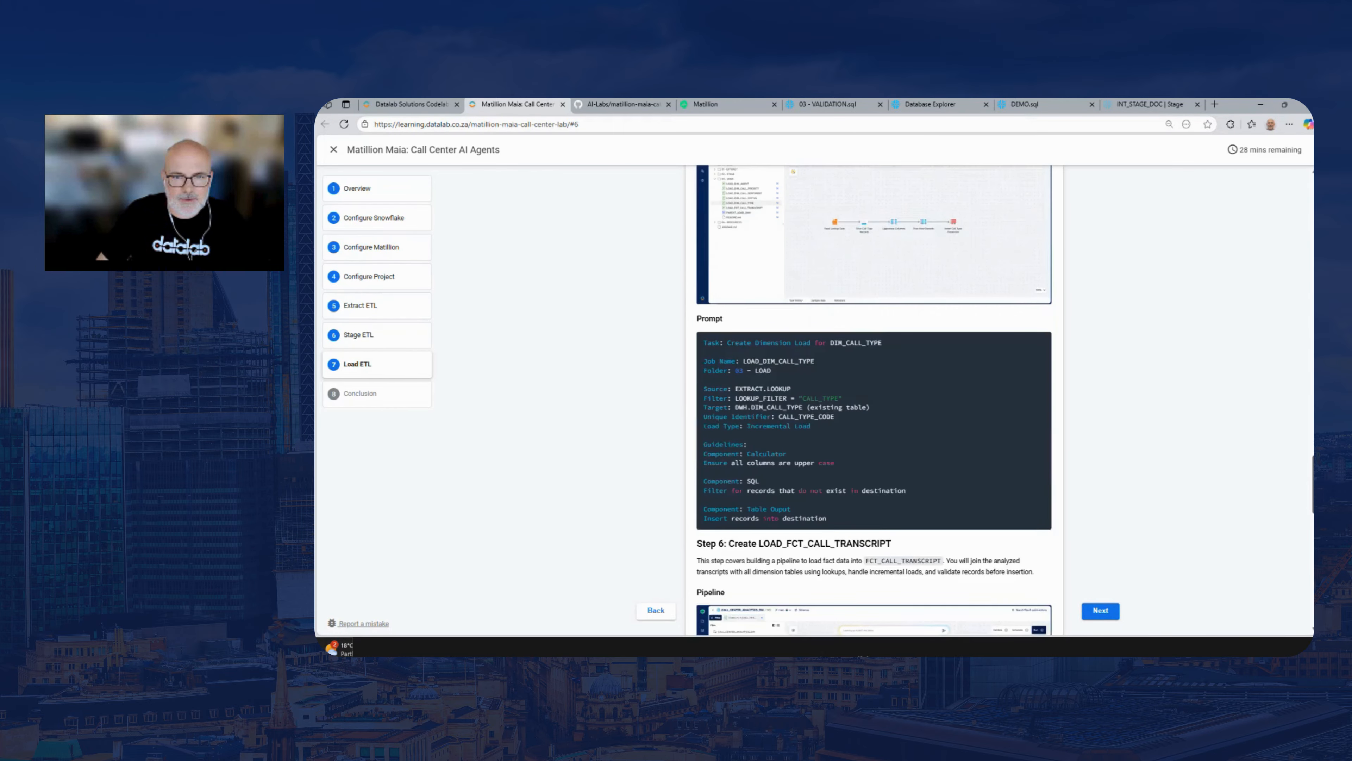
drag(1313, 525, 1309, 448)
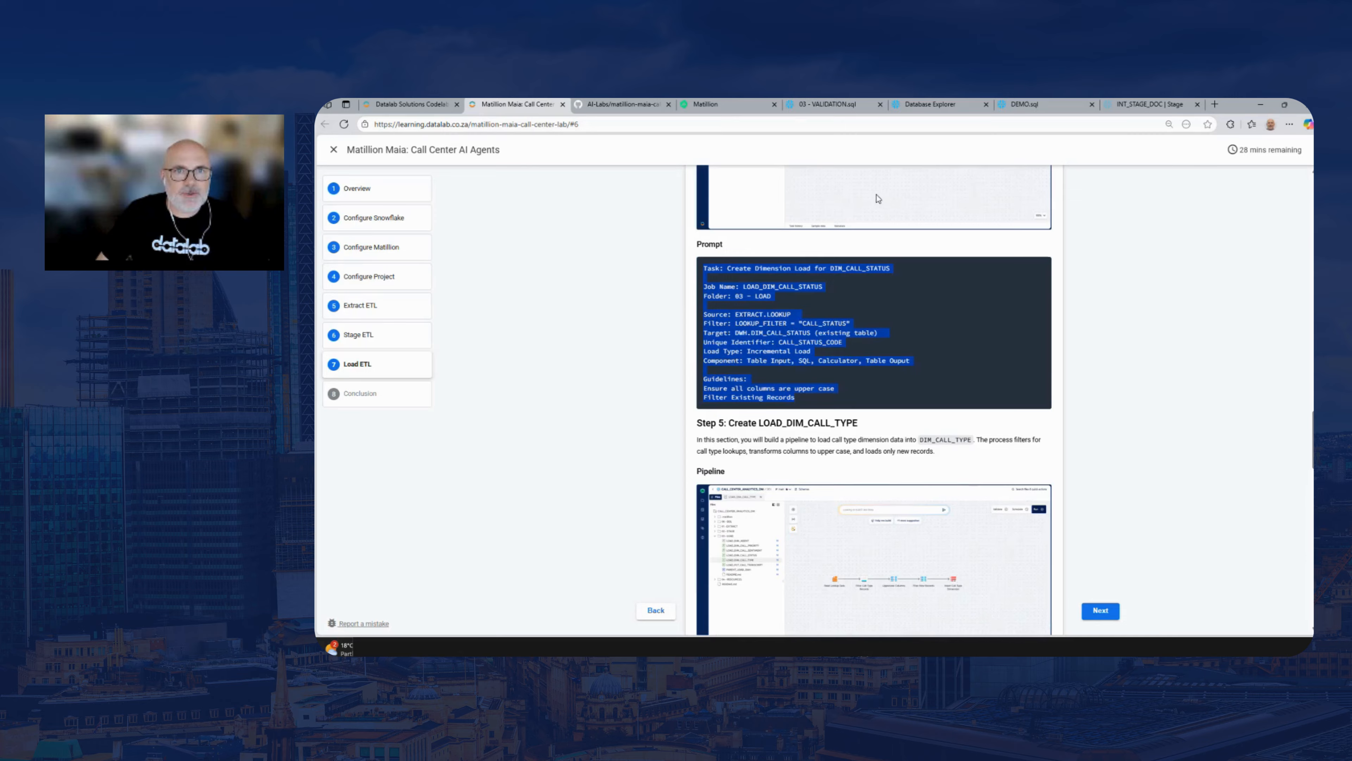
Return to Matillion and follow Maia's progress on building the LOAD_DIM_CALL_SENTIMENT pipeline
click(735, 109)
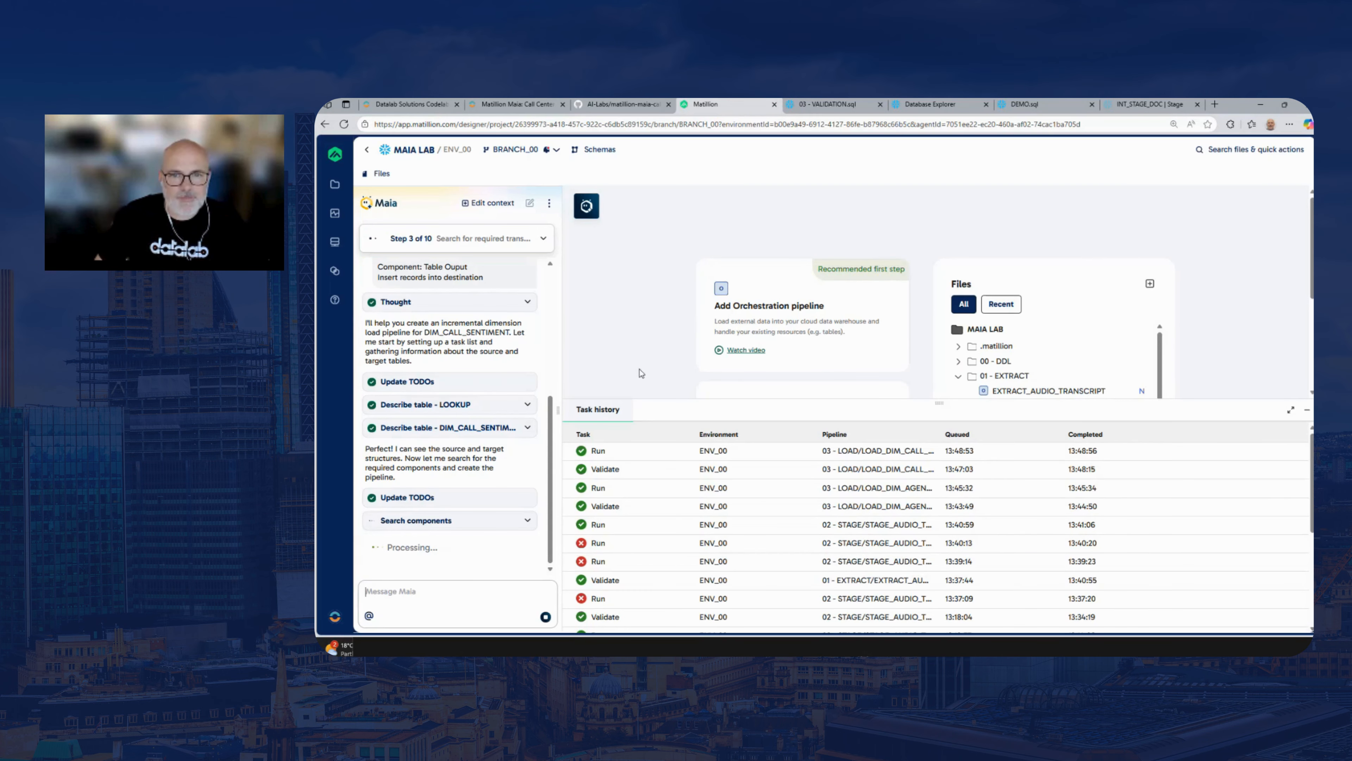
click(399, 596)
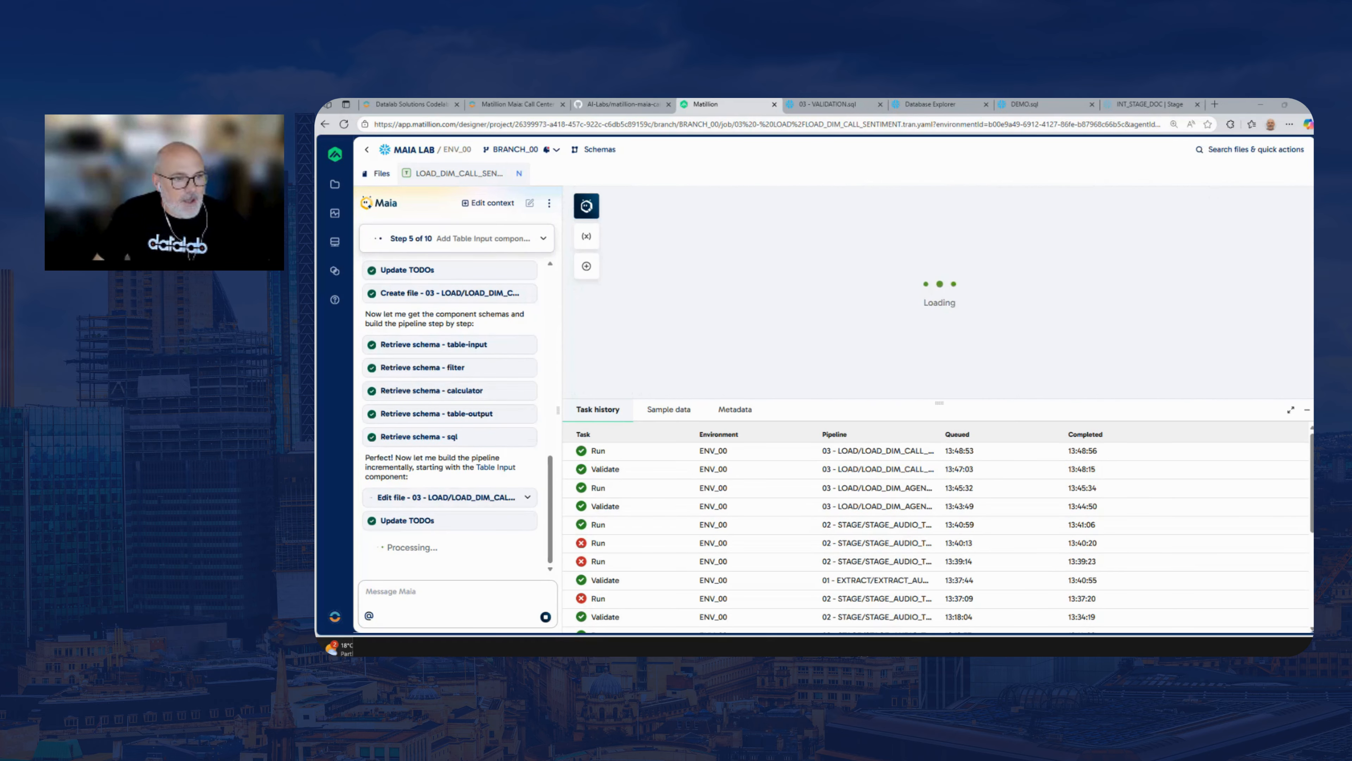
drag(804, 309, 659, 313)
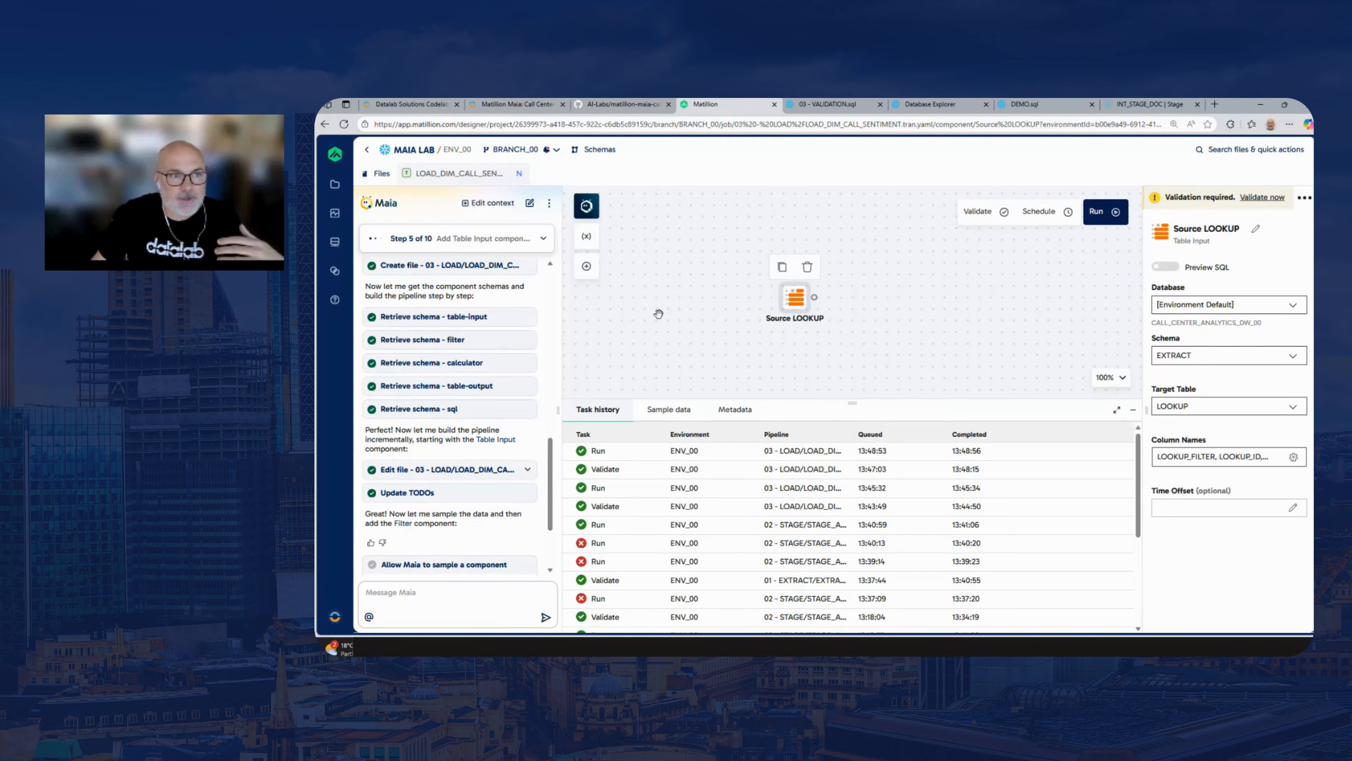
Examine the rule files in the project's .matillion/maia/rules folder, collapse the .matillion folder and deselect the Source LOOKUP component
click(367, 173)
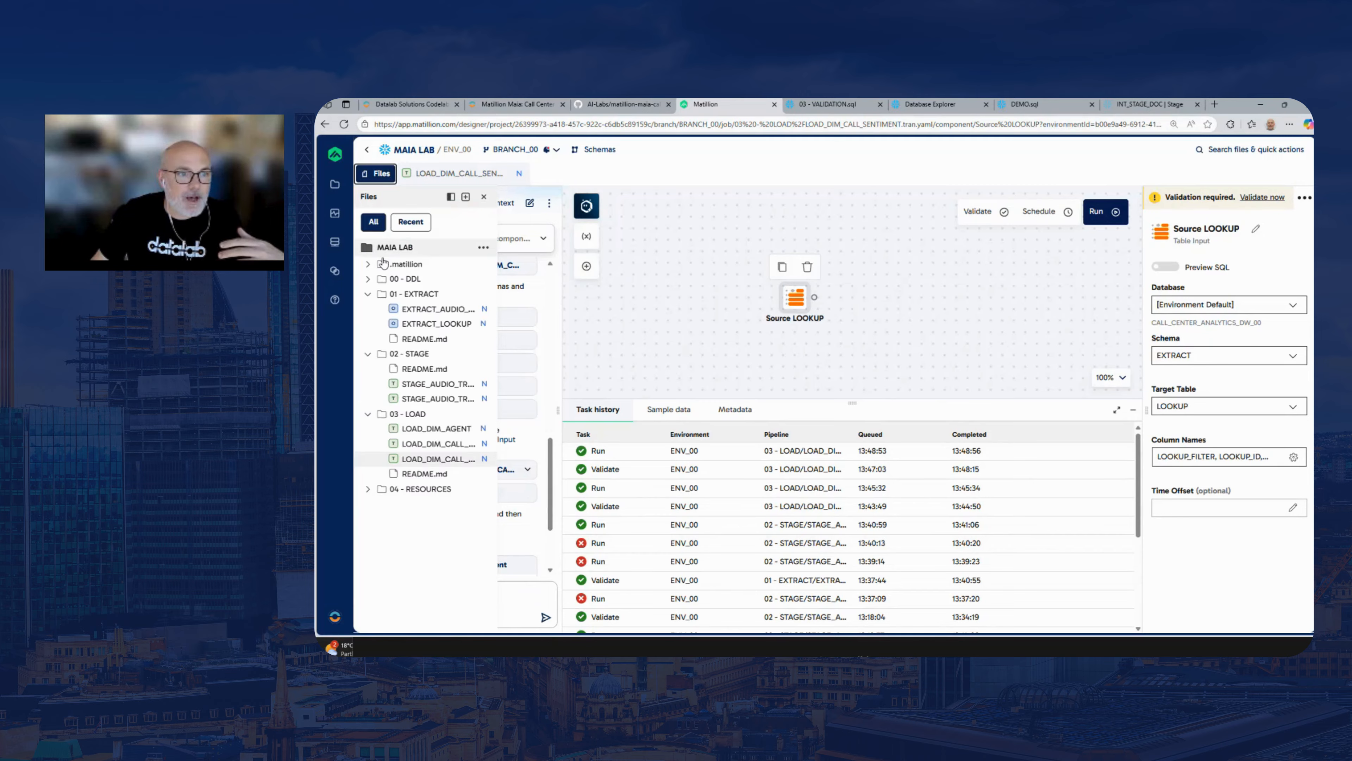
click(368, 264)
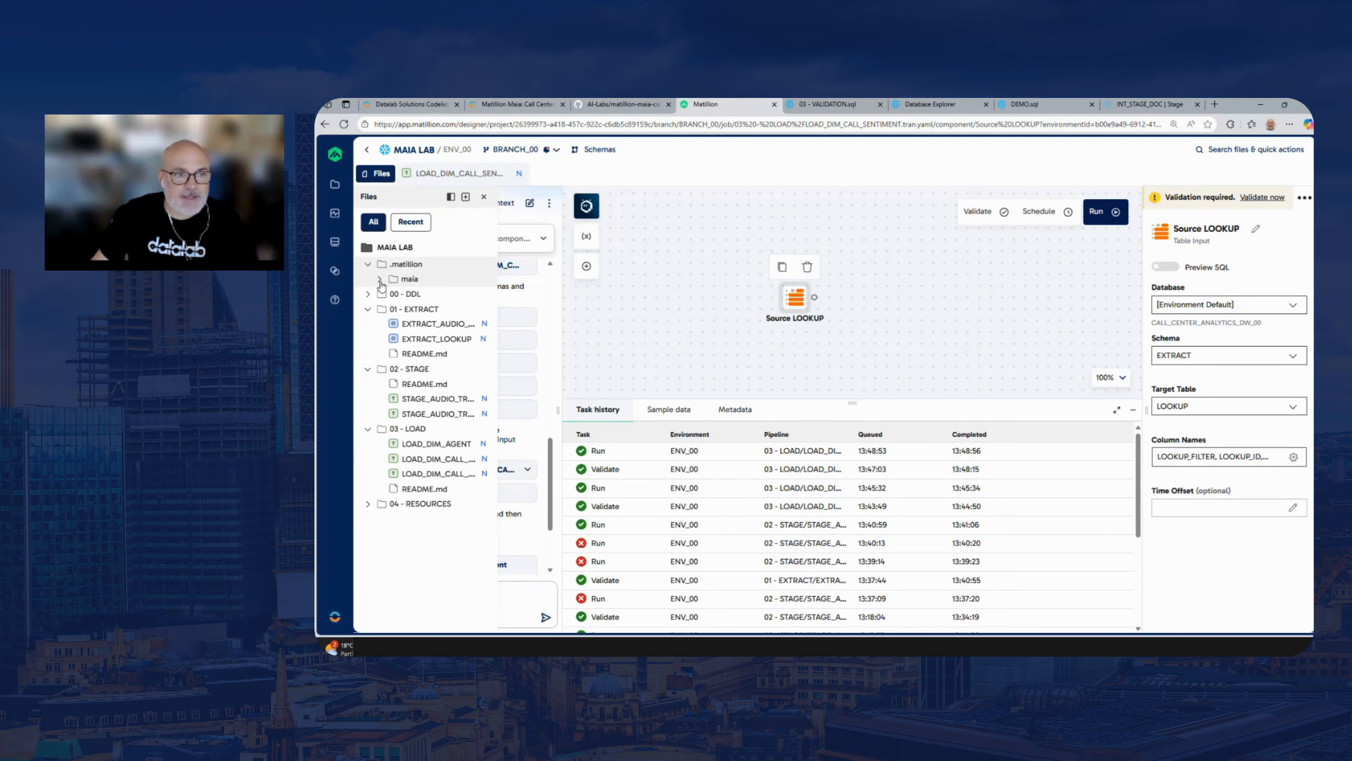
click(380, 279)
click(392, 294)
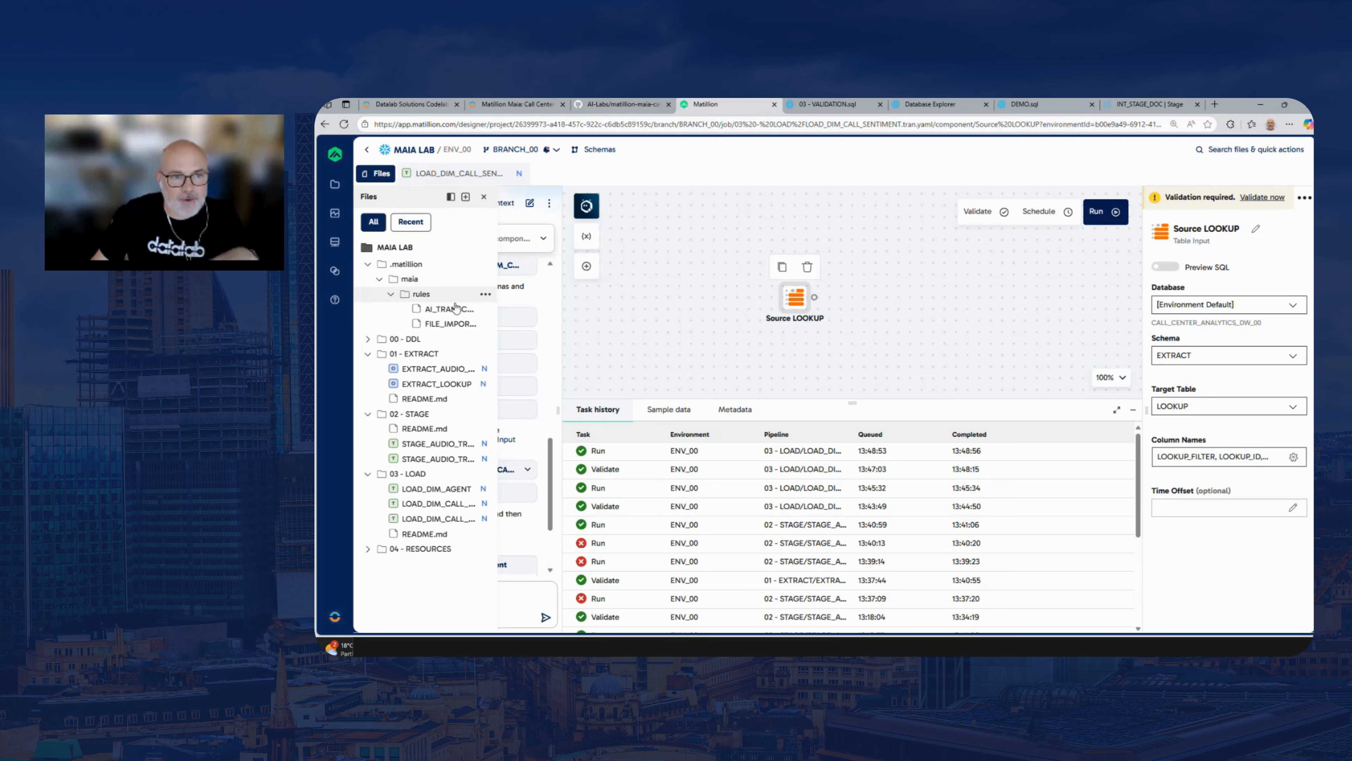
drag(498, 319, 539, 318)
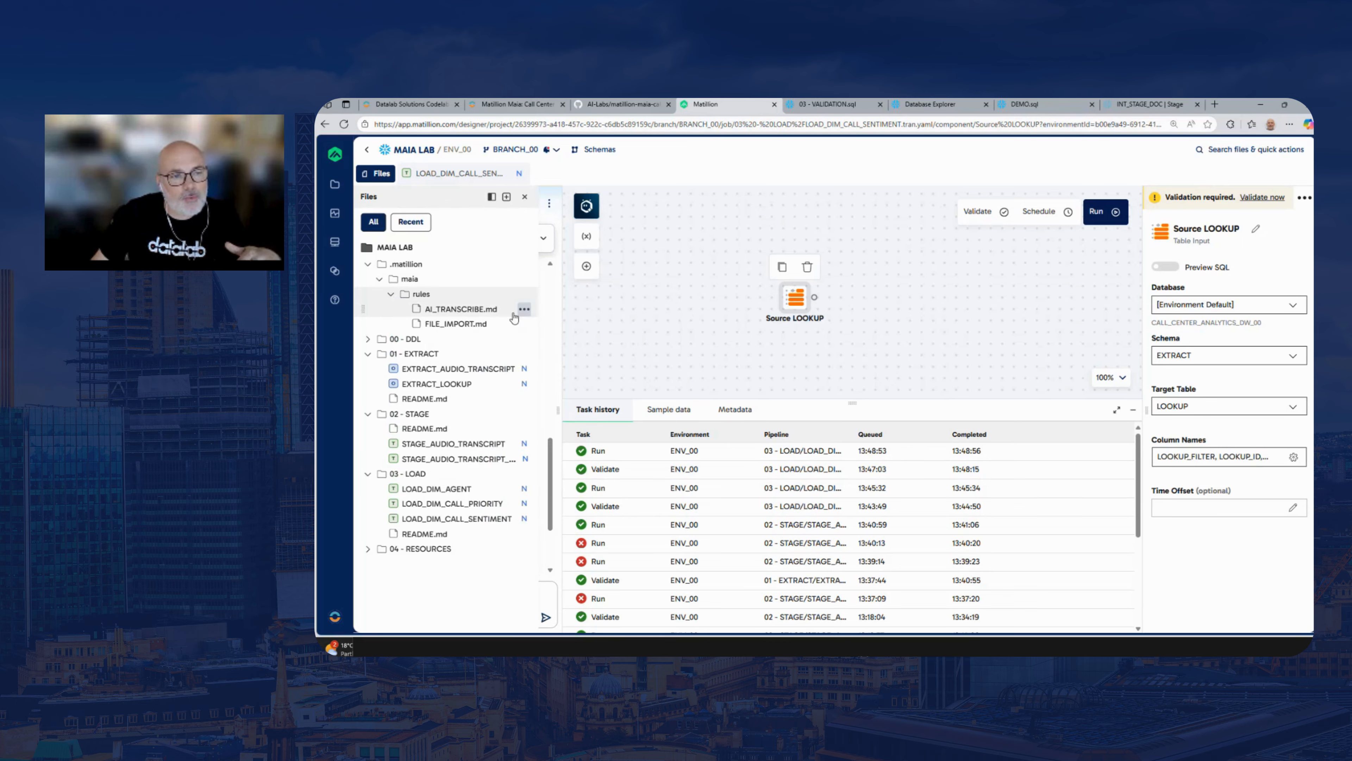
click(392, 294)
click(380, 278)
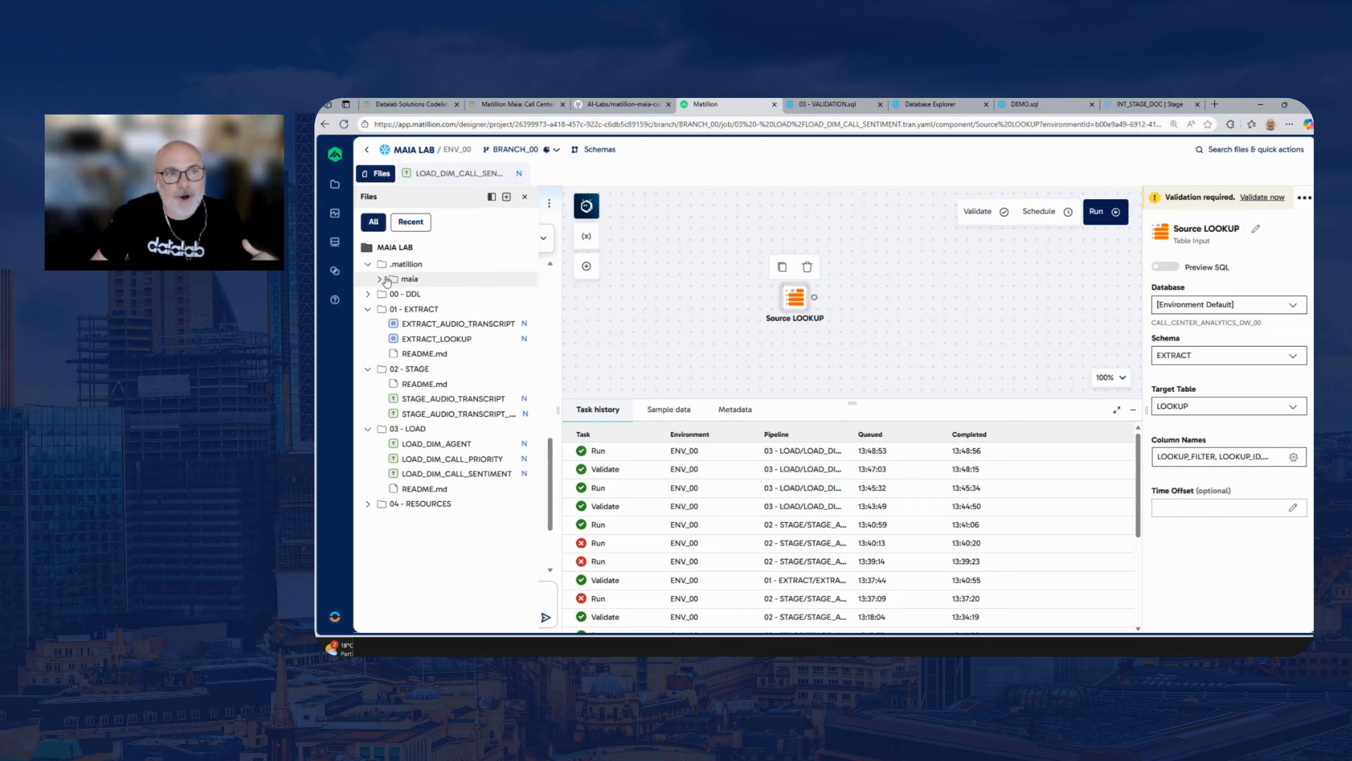
click(380, 278)
click(393, 294)
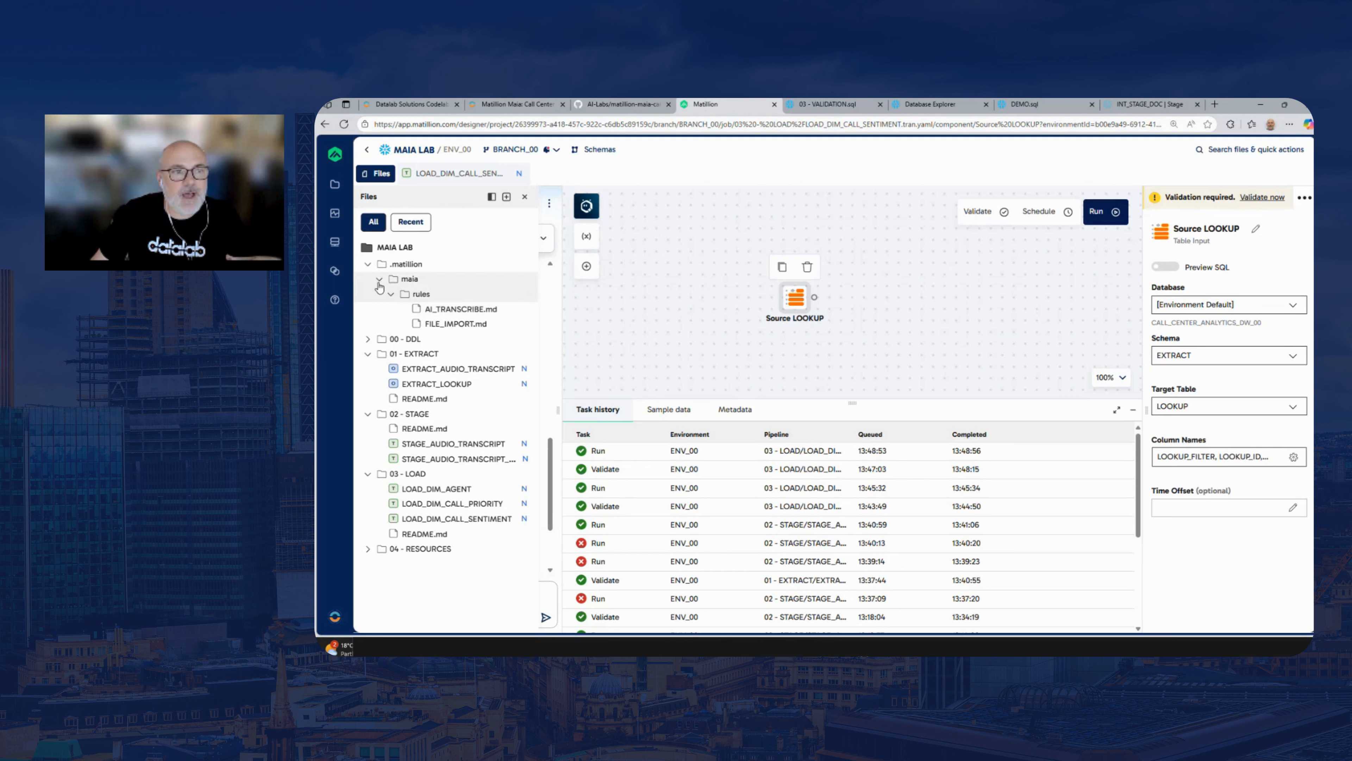
click(368, 264)
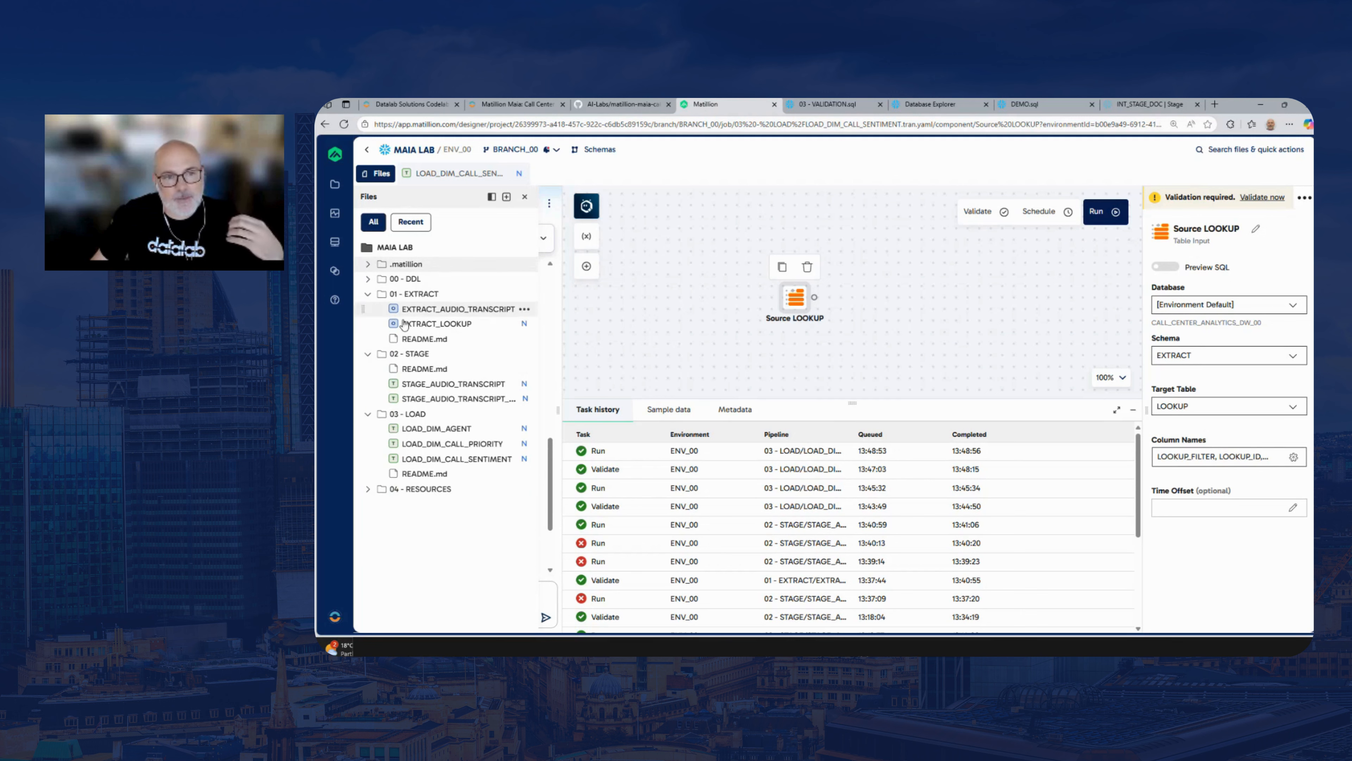
click(611, 318)
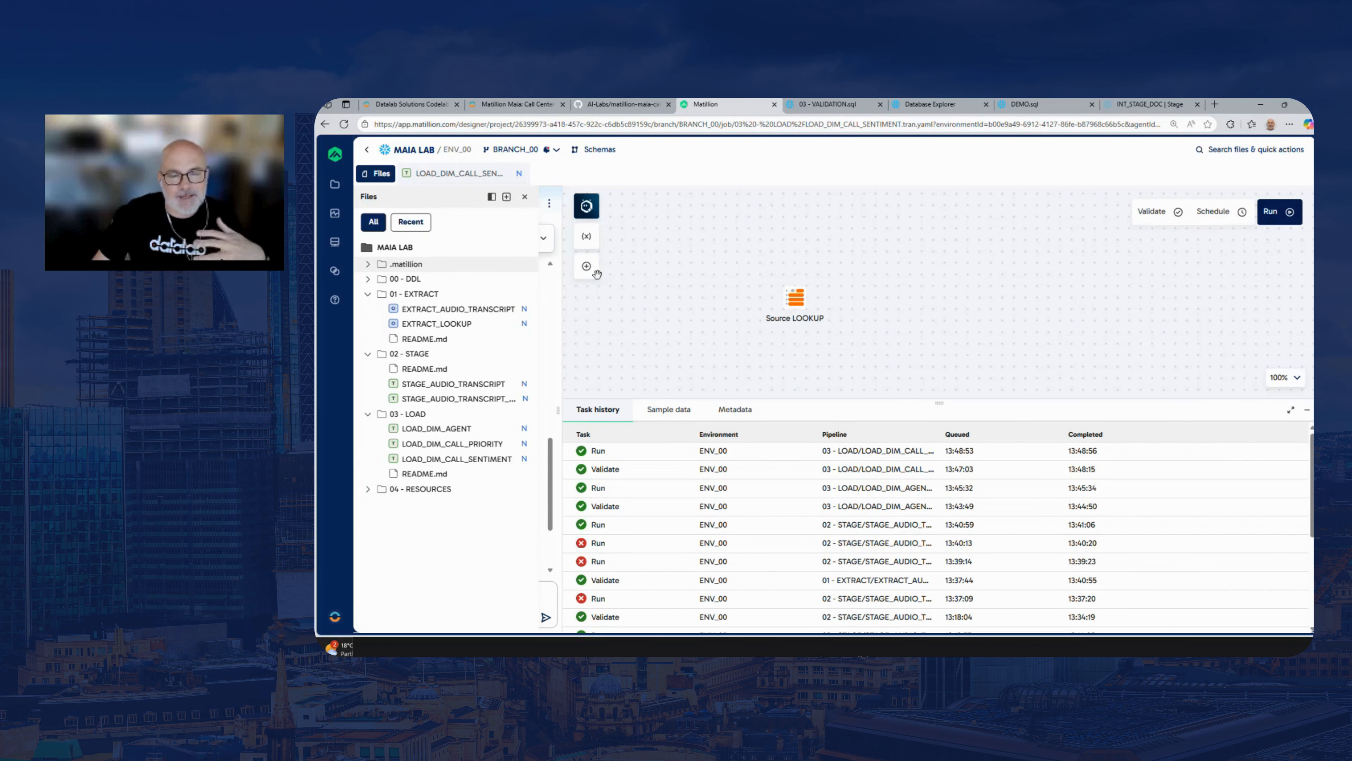
Hide the project files and let Maia sample the component so it can finish building the LOAD_DIM_CALL_SENTIMENT pipeline
mouse_move(672, 316)
mouse_down()
mouse_move(744, 316)
mouse_move(669, 318)
mouse_up()
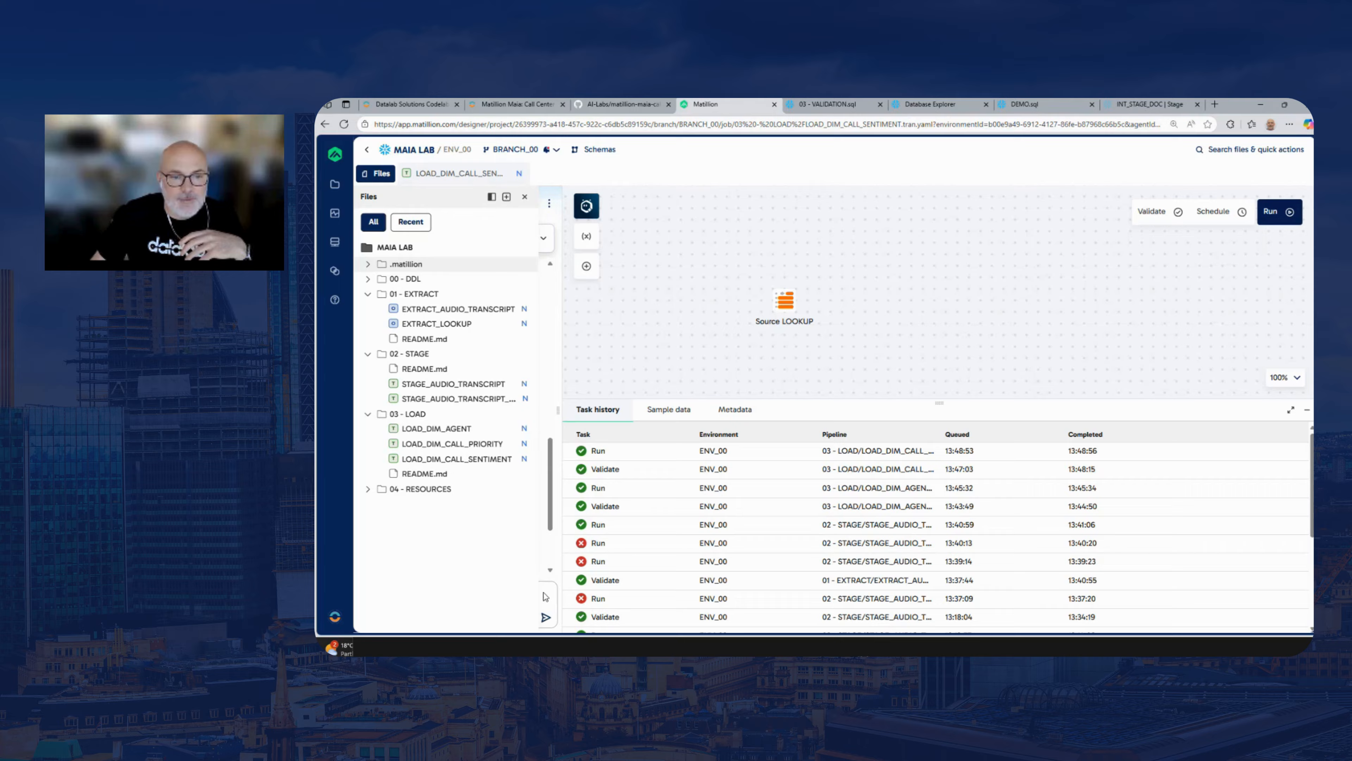
click(525, 198)
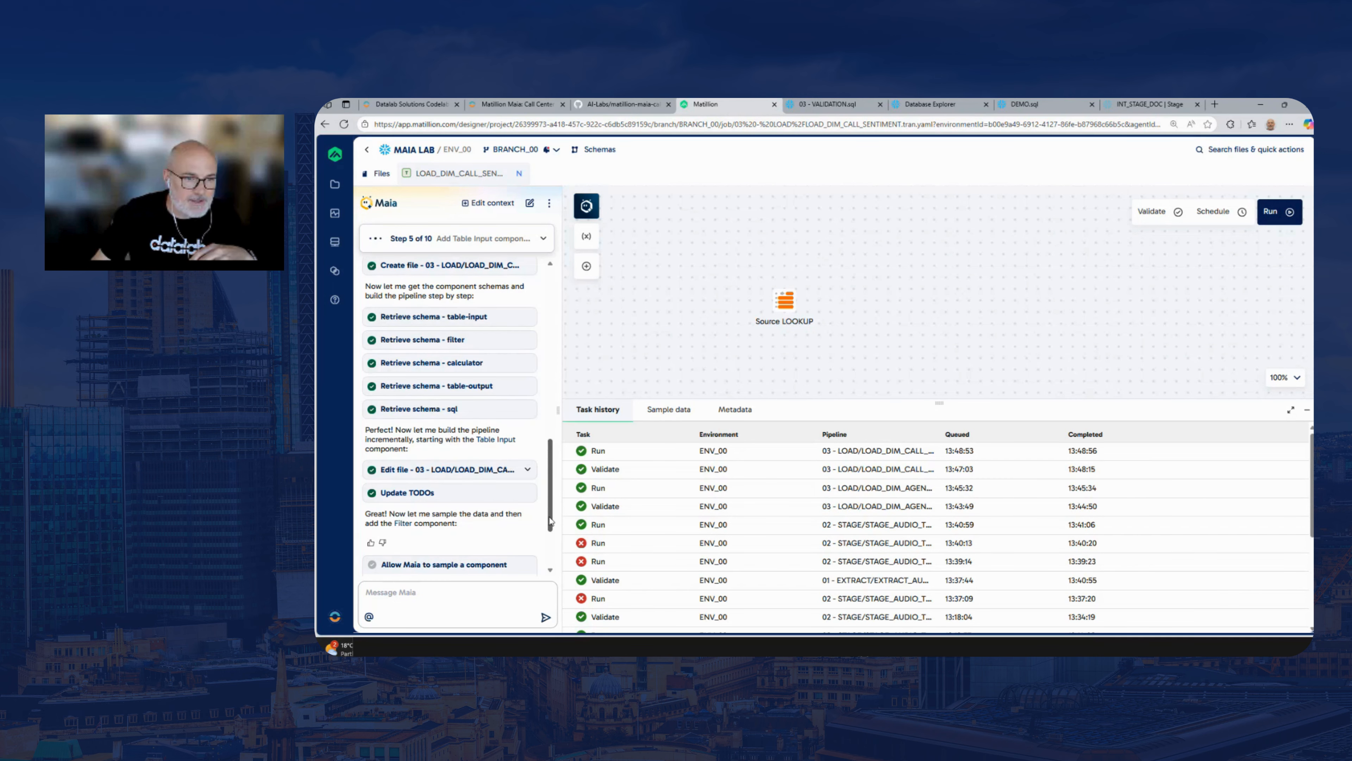
click(397, 533)
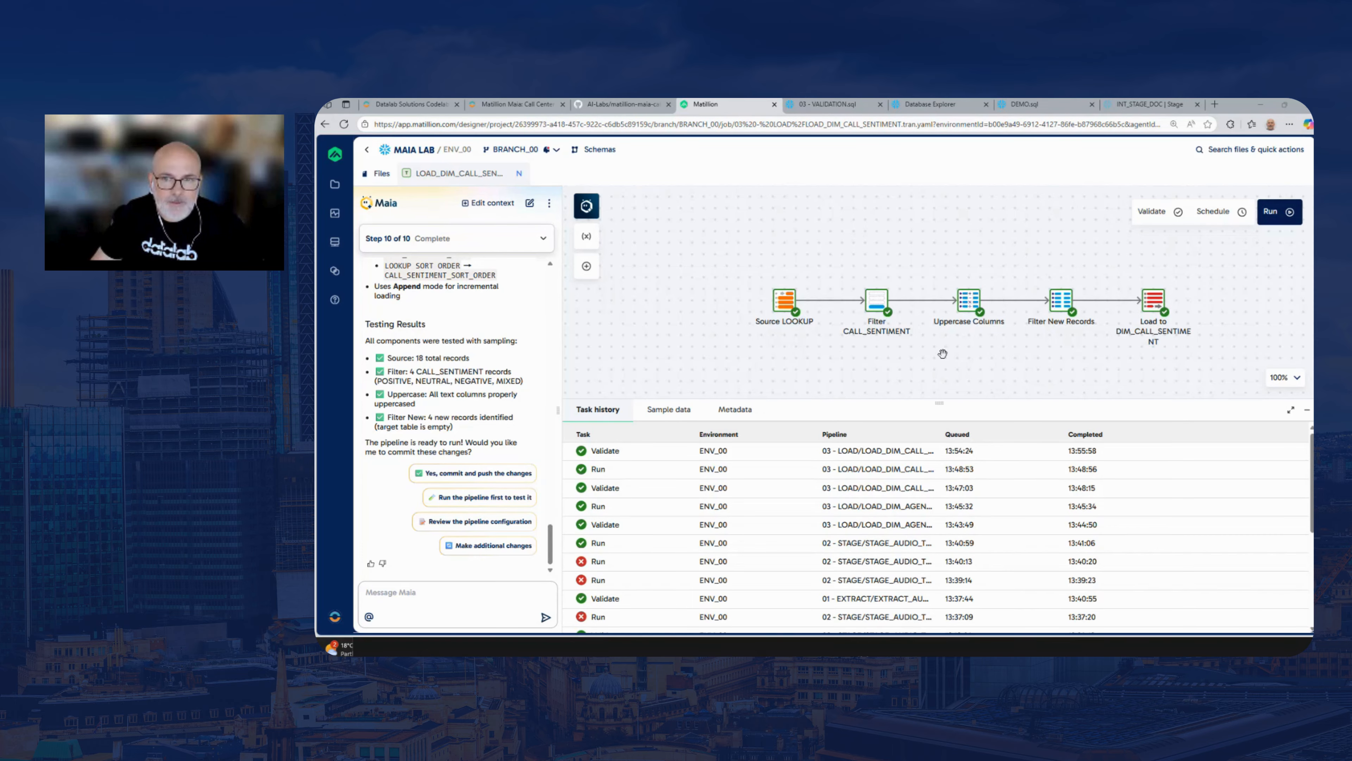
drag(944, 347, 886, 338)
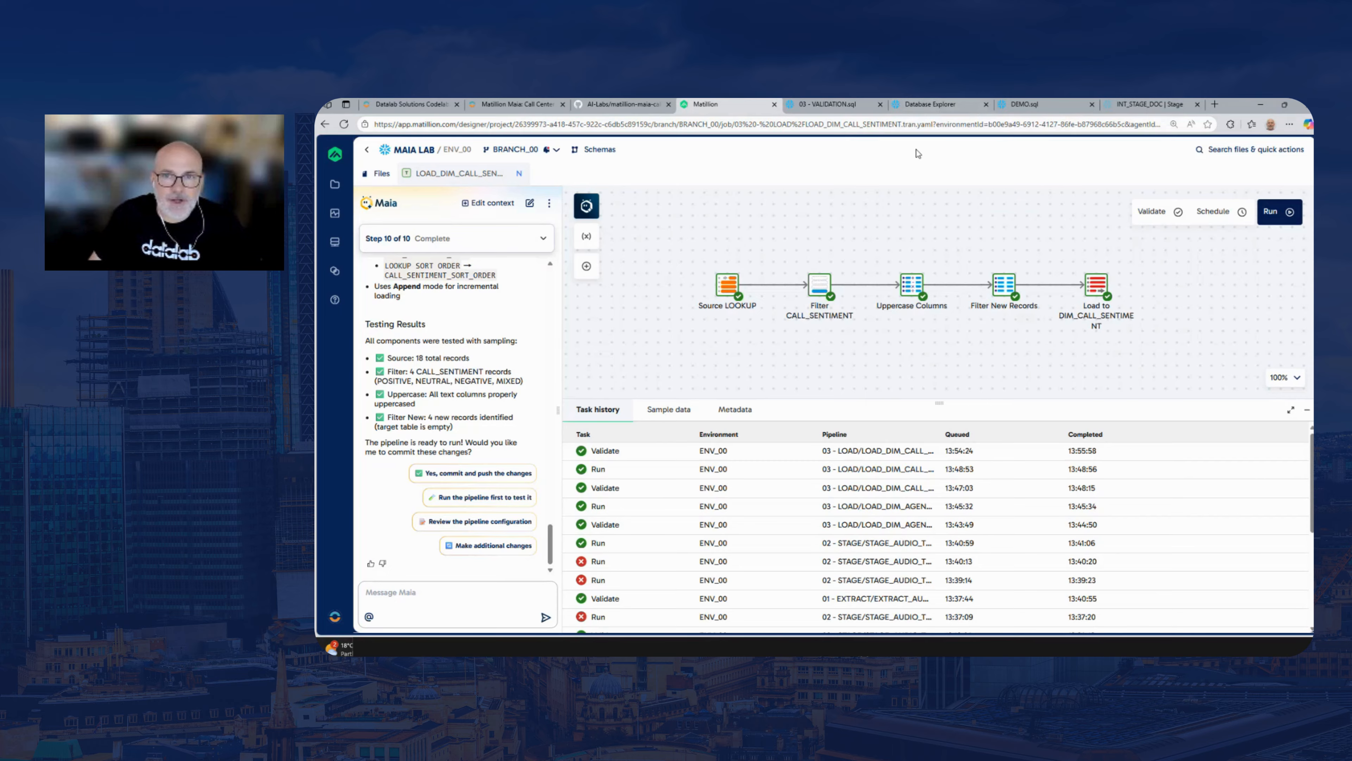
Switch to Snowflake, open the AI & ML Studio in a separate browser tab and try the Cortex Playground
click(833, 106)
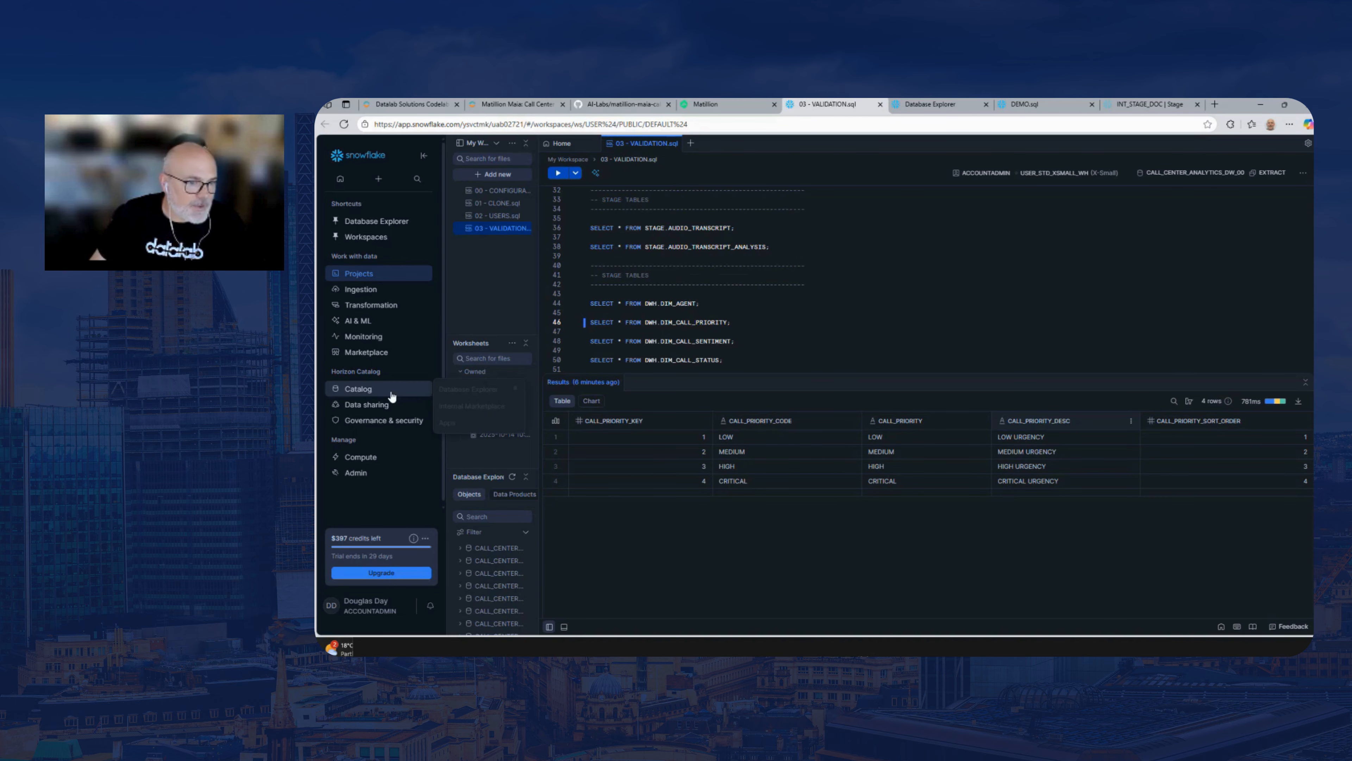
mouse_move(375, 395)
mouse_move(367, 327)
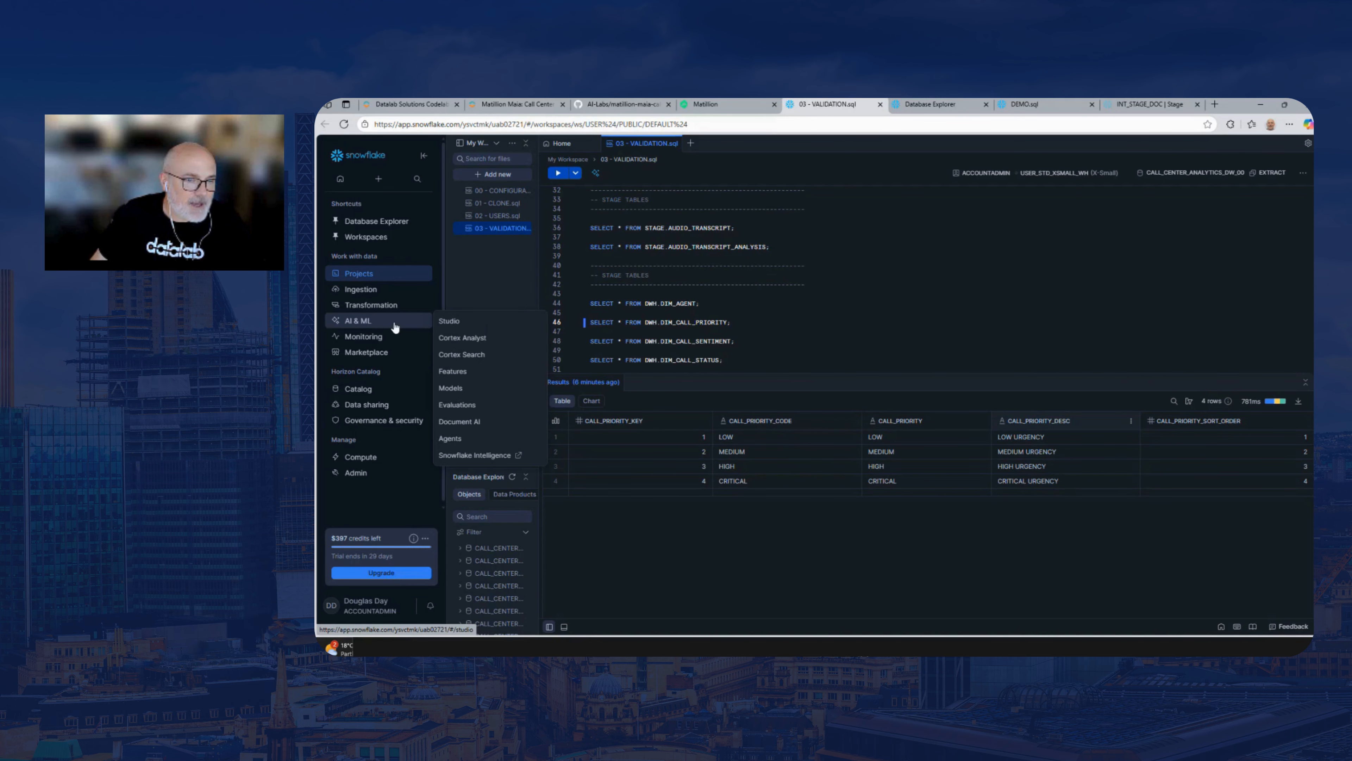
right_click(460, 326)
click(506, 328)
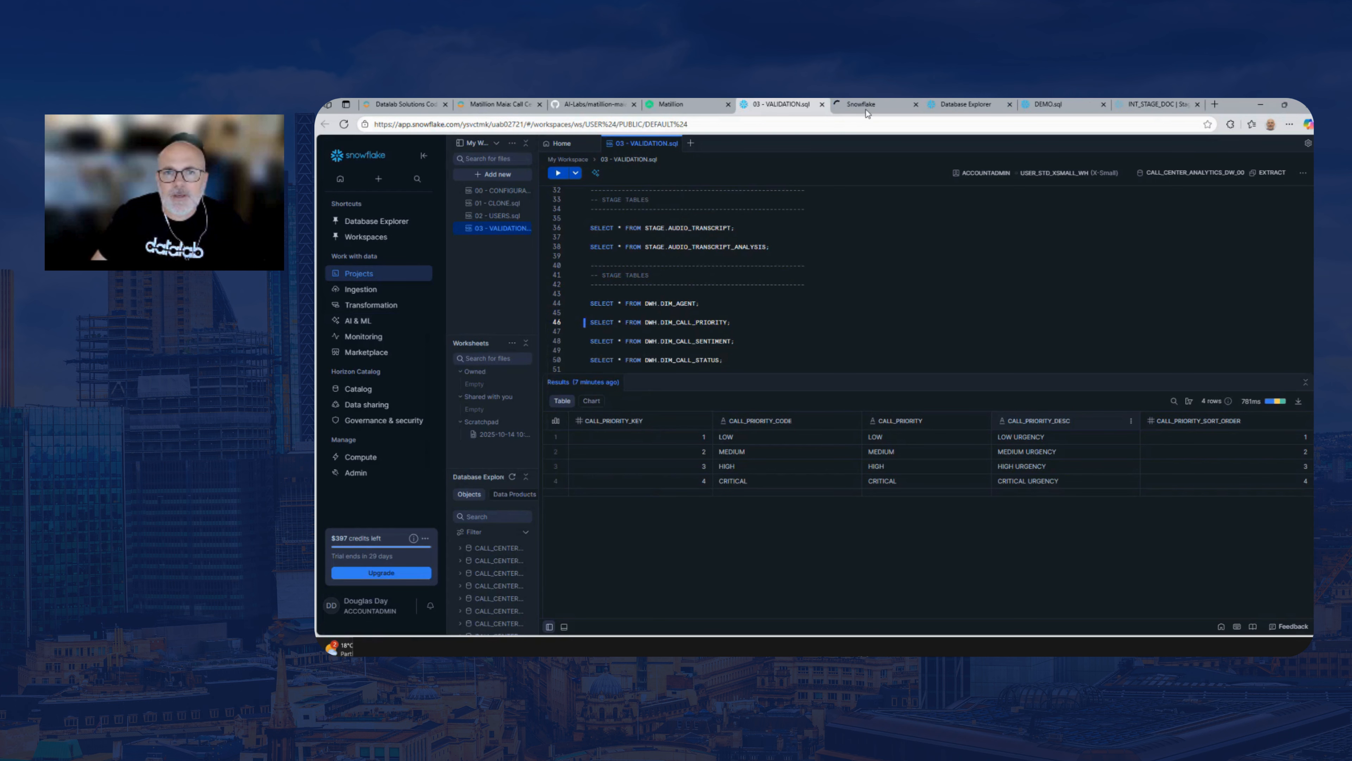
click(866, 109)
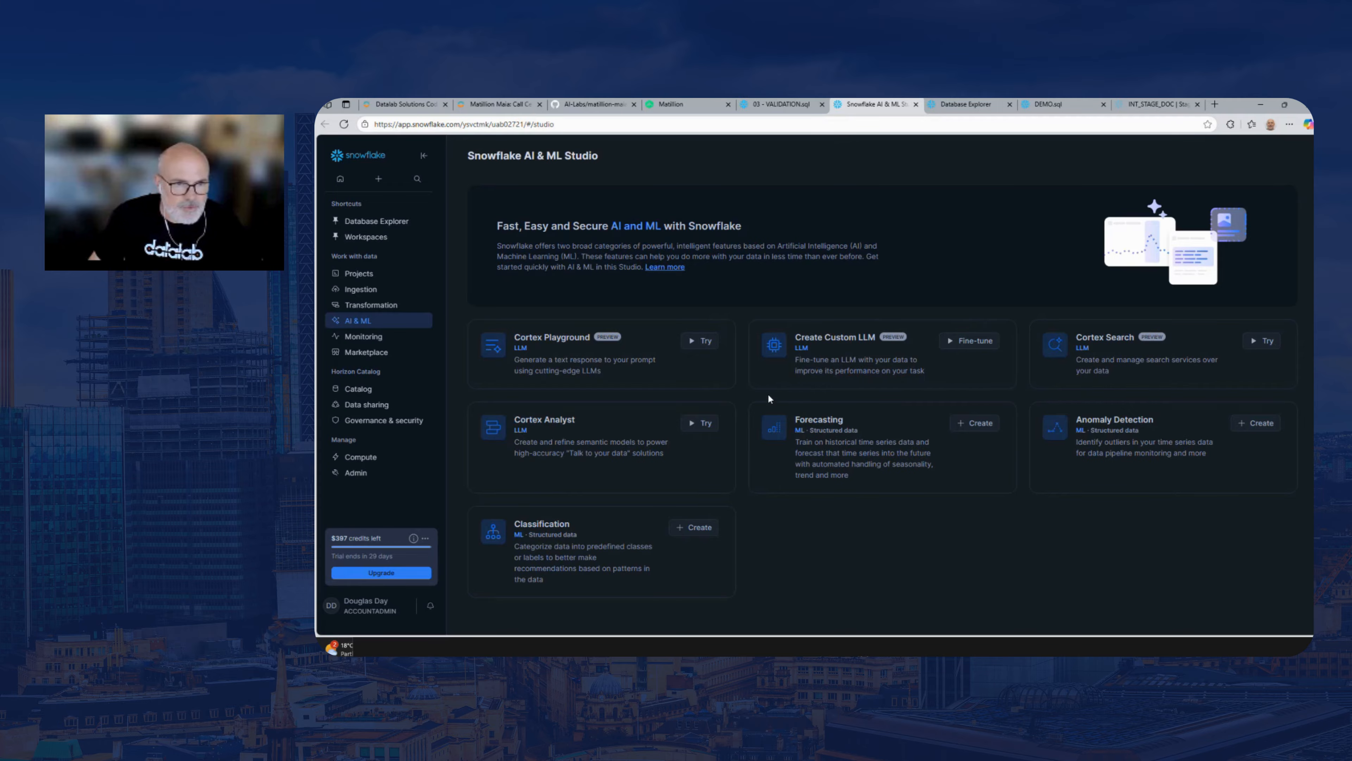
click(690, 343)
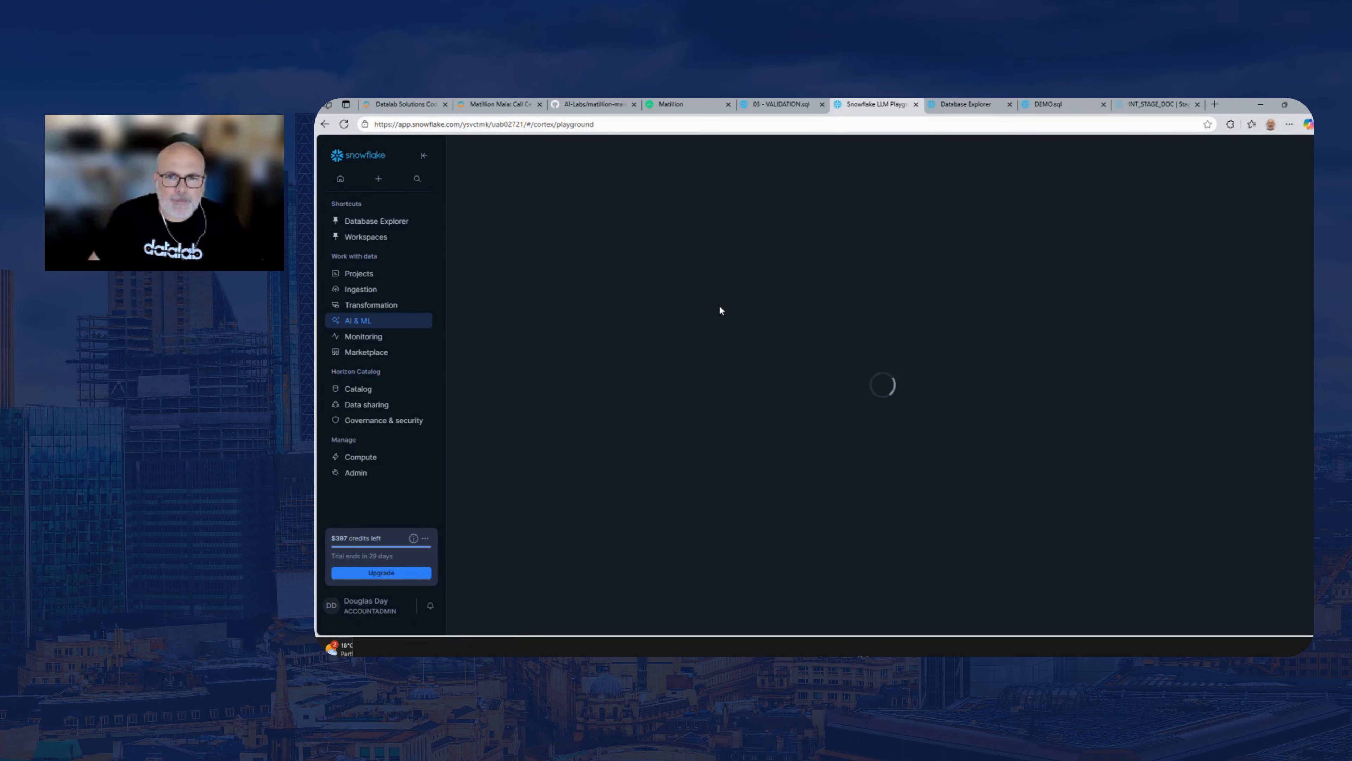
click(738, 562)
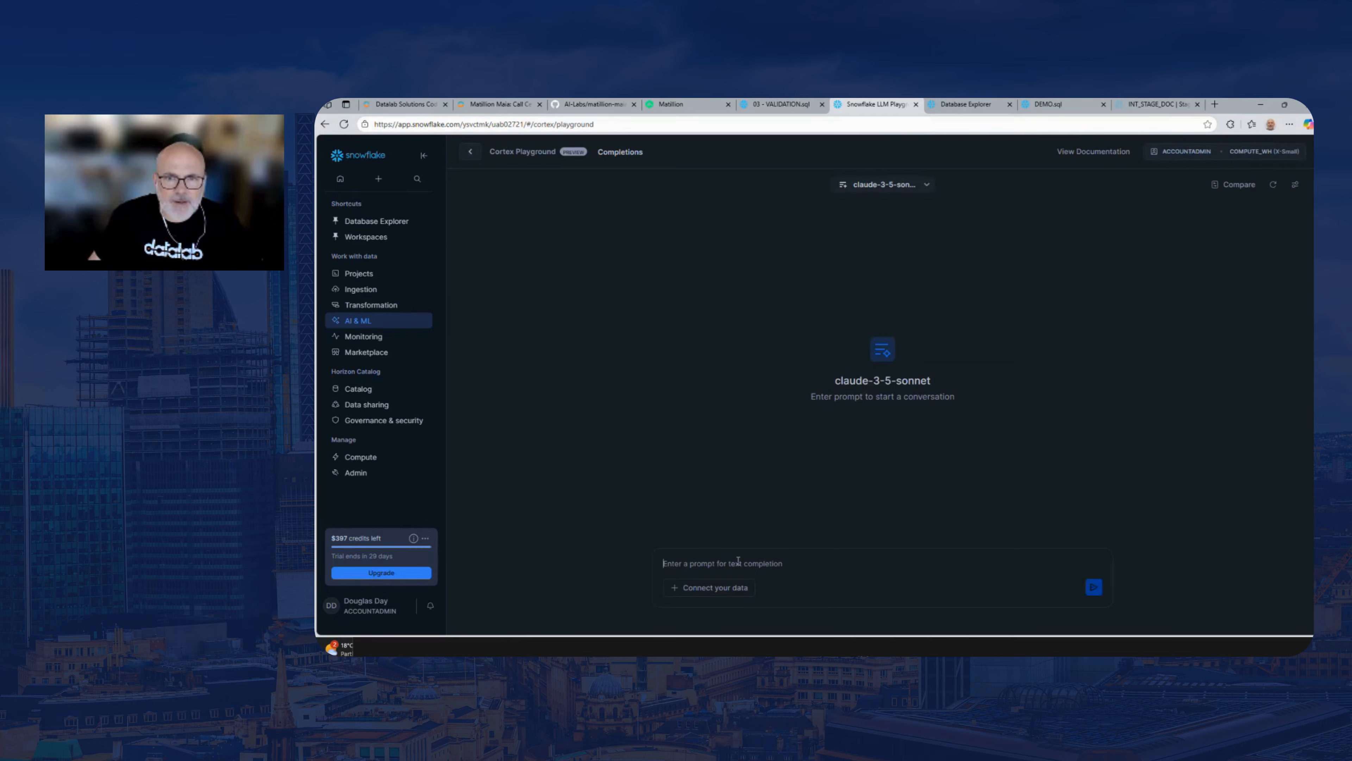
Turn on side-by-side model comparison in the Cortex Playground and look at the standard models offered for both sides
click(1225, 185)
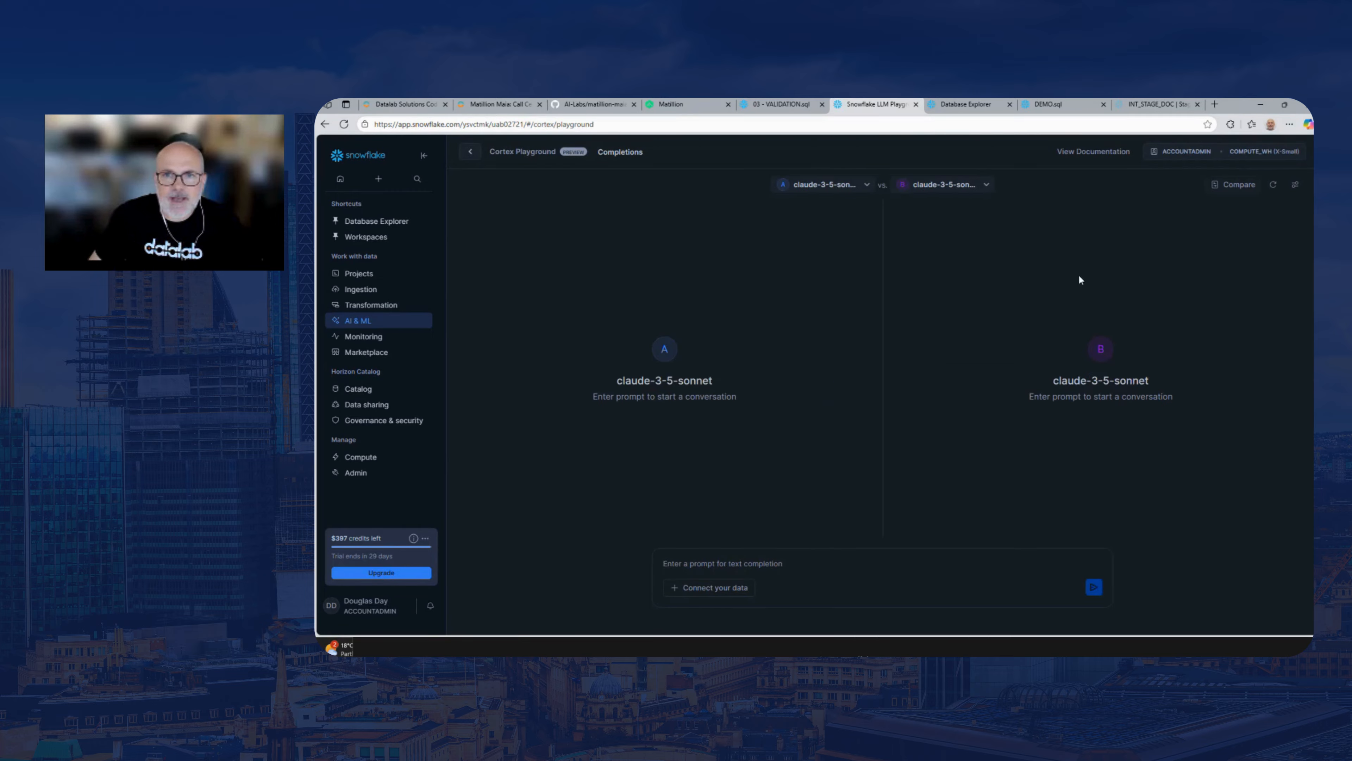
click(843, 185)
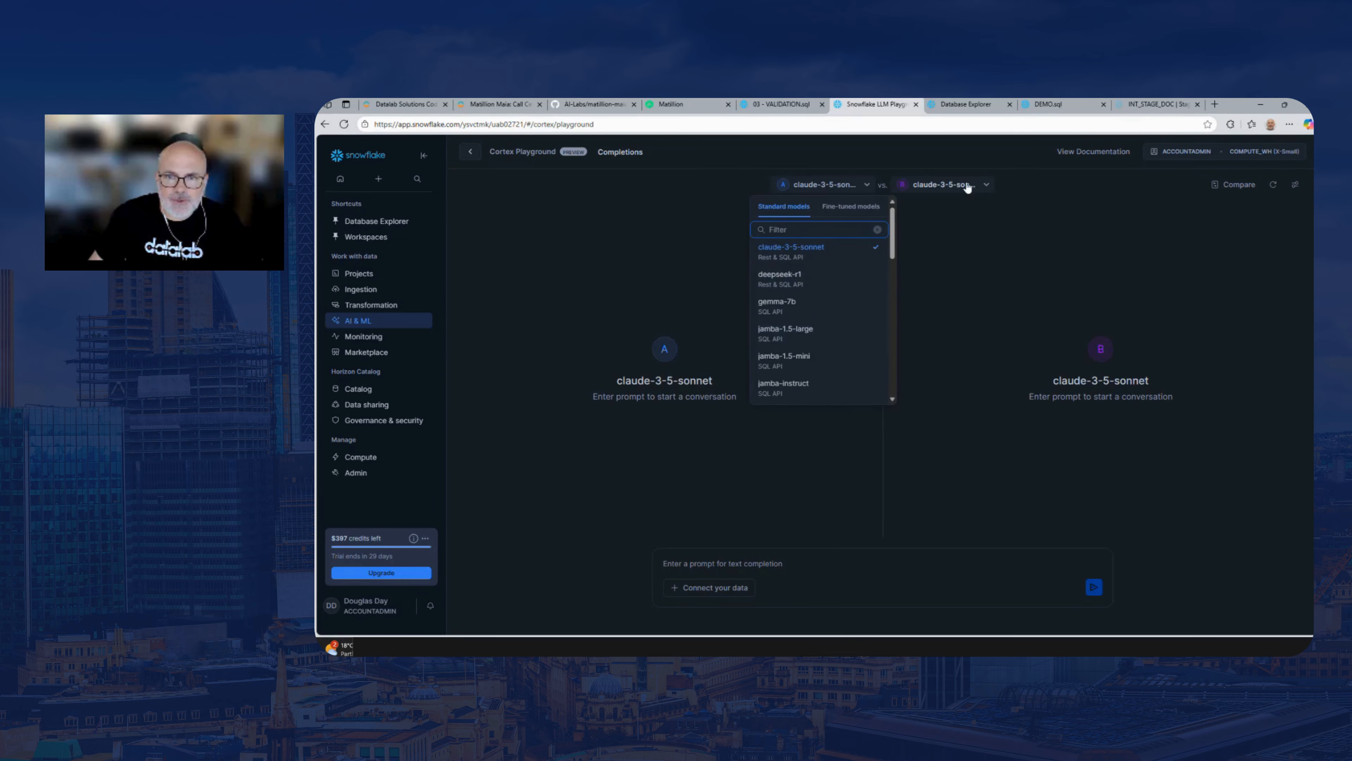
click(945, 184)
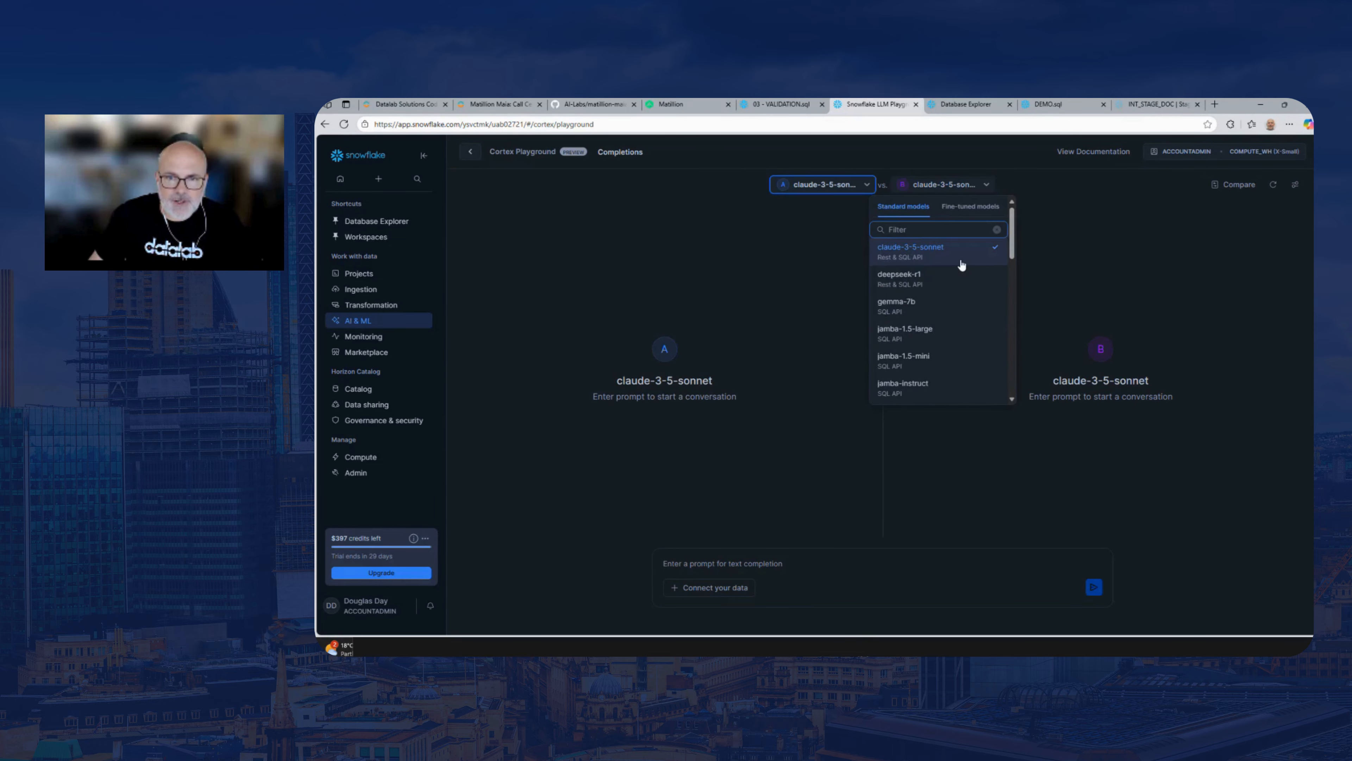
click(753, 565)
Start connecting data to the playground, choose the AUDIO_TRANSCRIPT table from CALL_CENTER_ANALYTICS_DW.STAGE and look through its preview columns
click(724, 587)
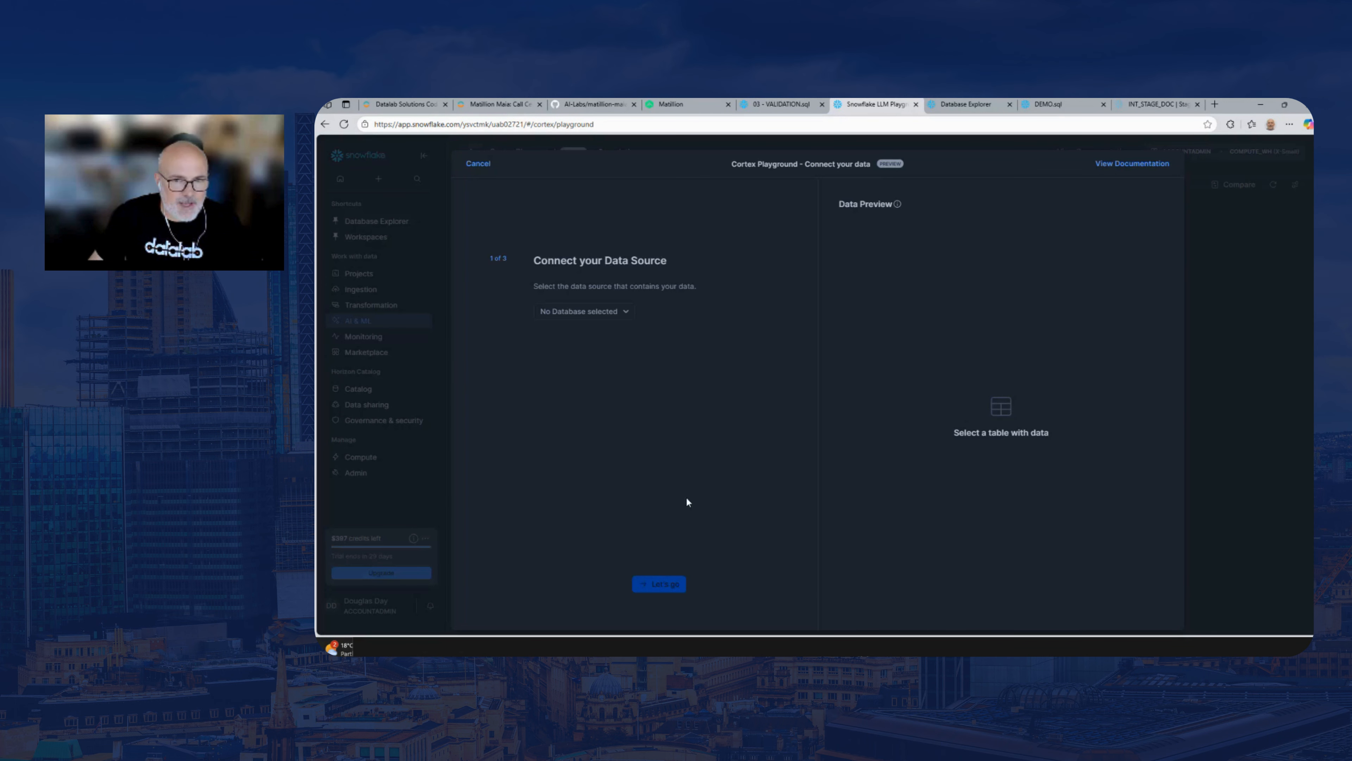
click(620, 311)
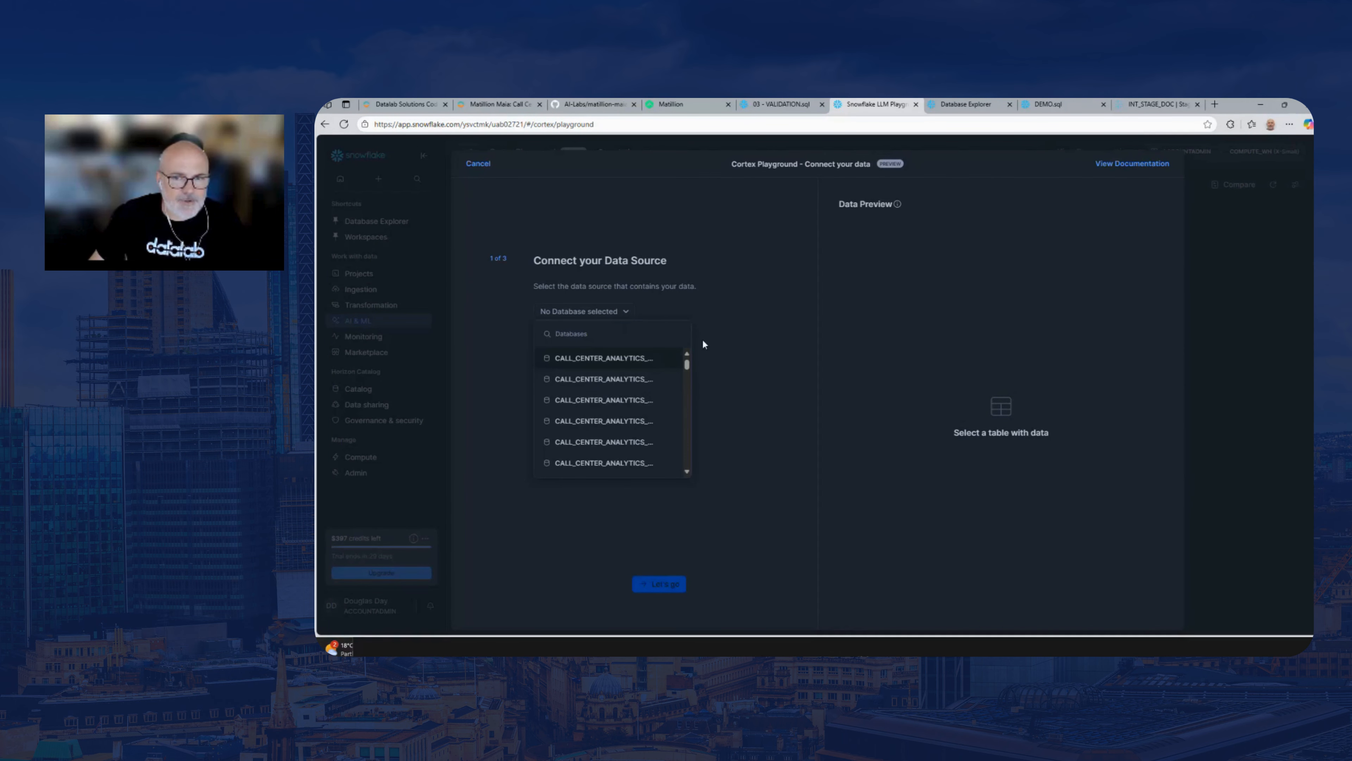
click(737, 337)
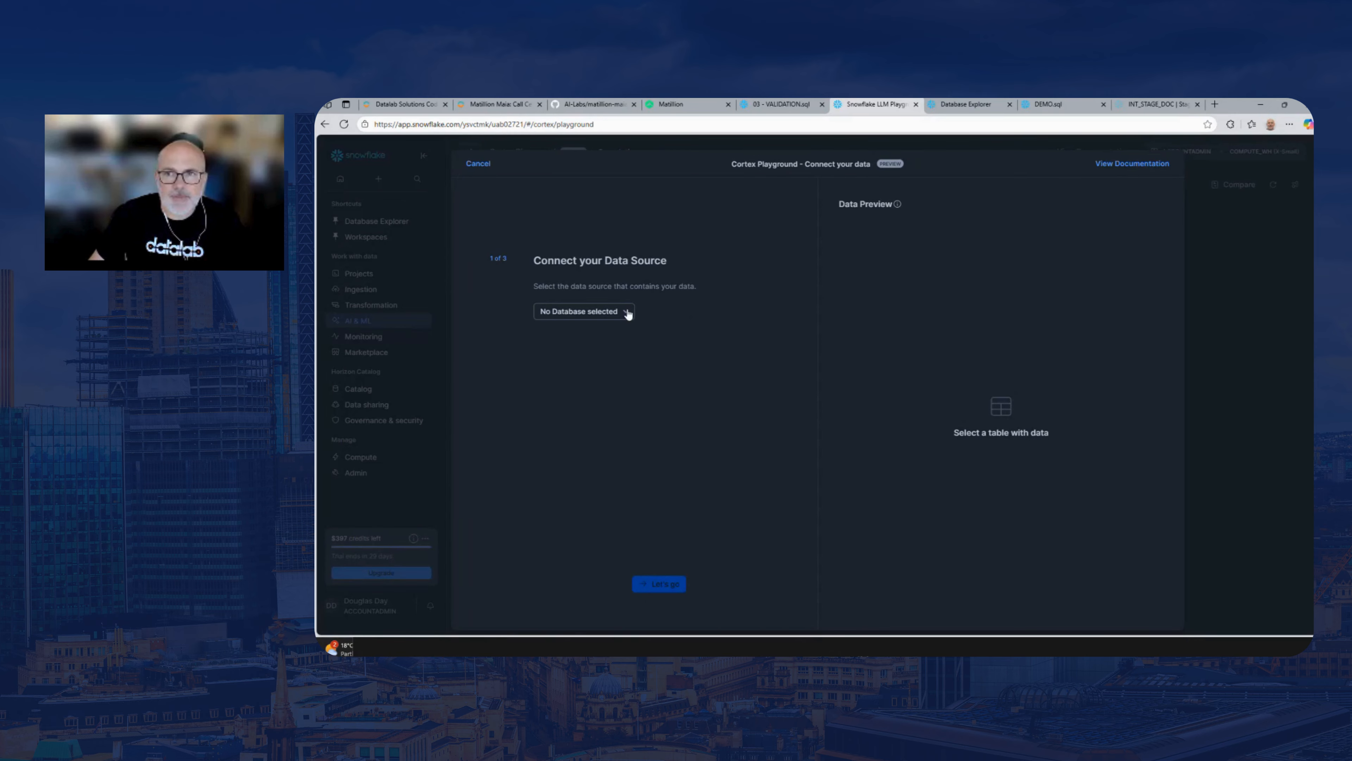
click(615, 318)
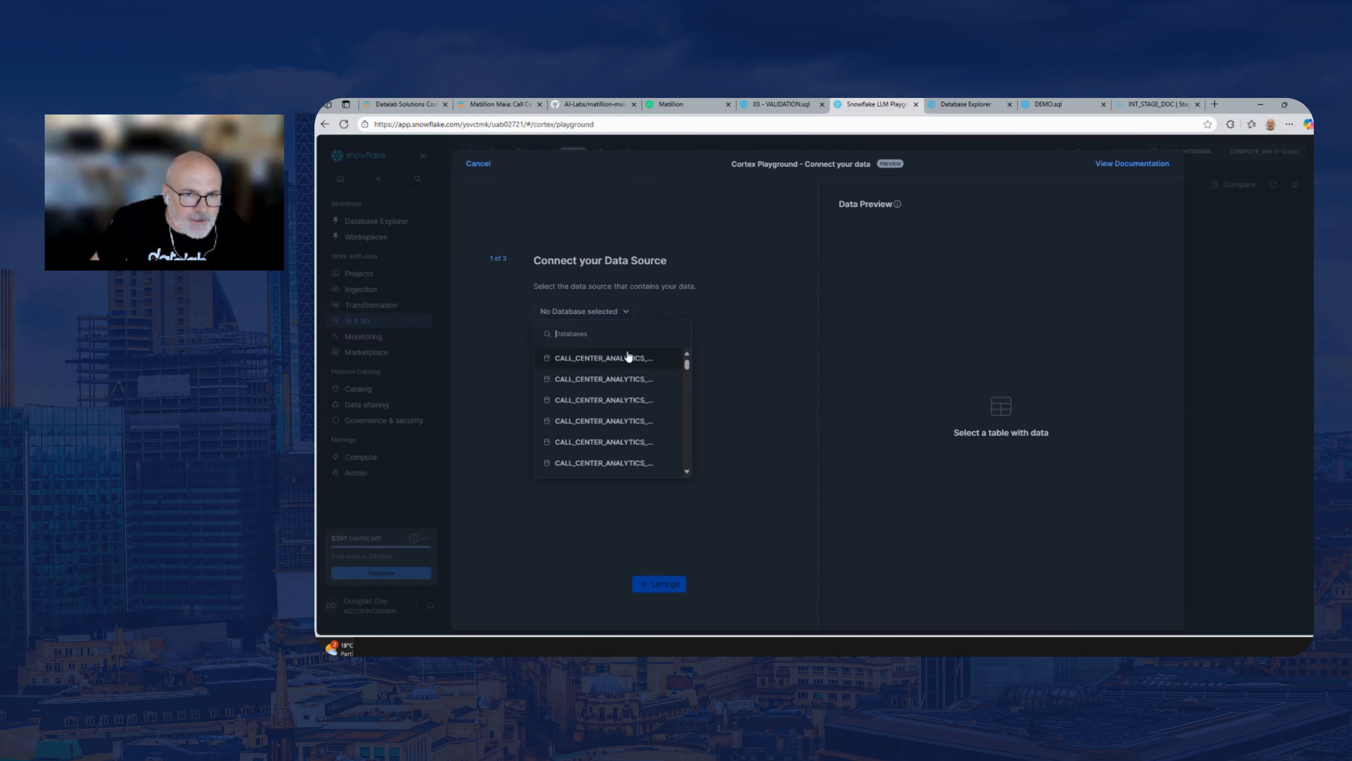
click(634, 358)
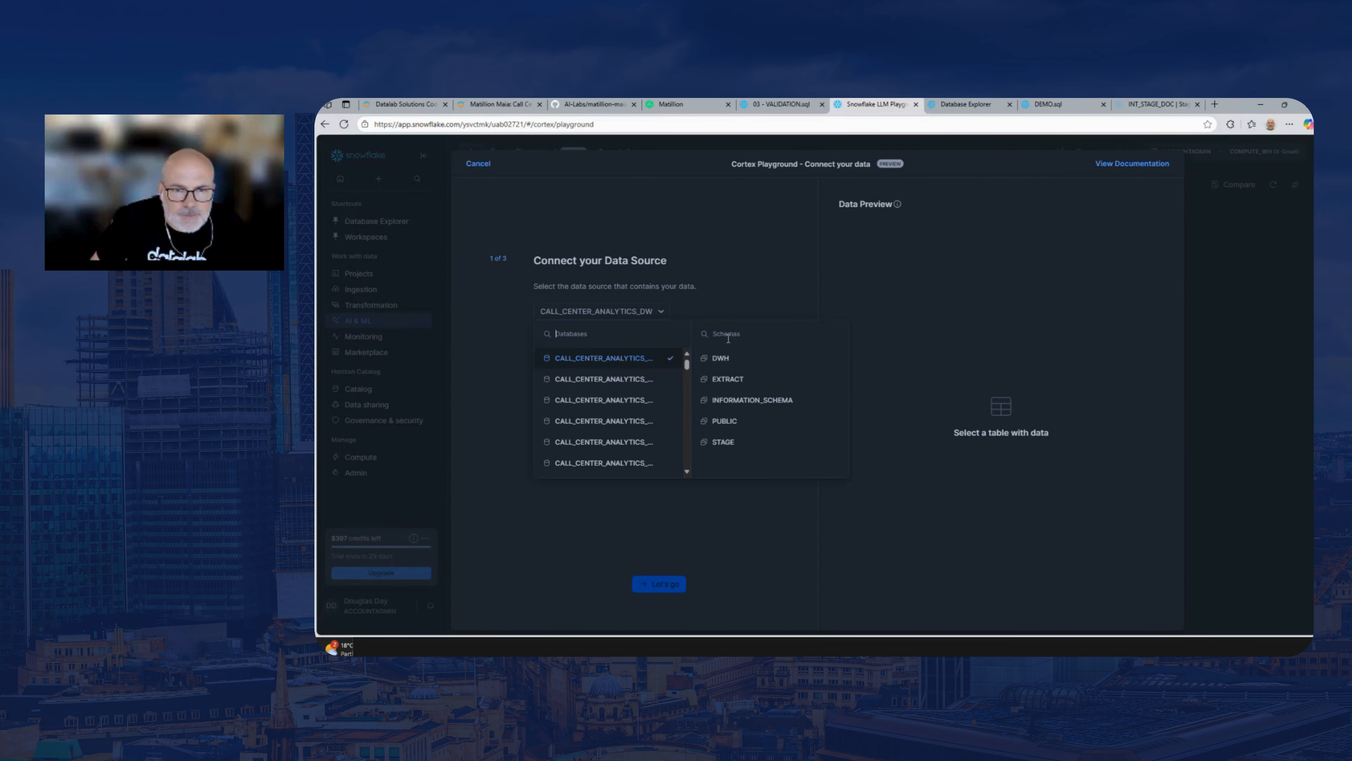
click(745, 440)
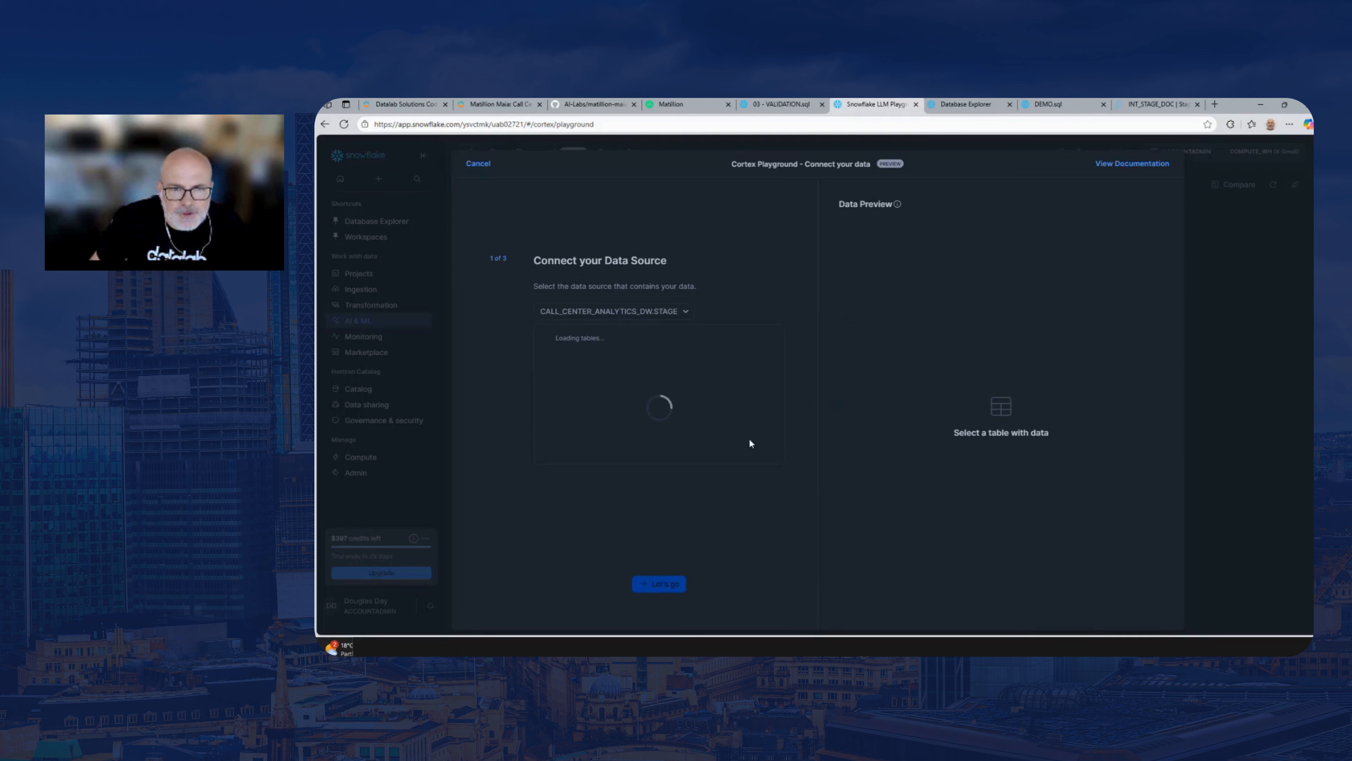
click(596, 364)
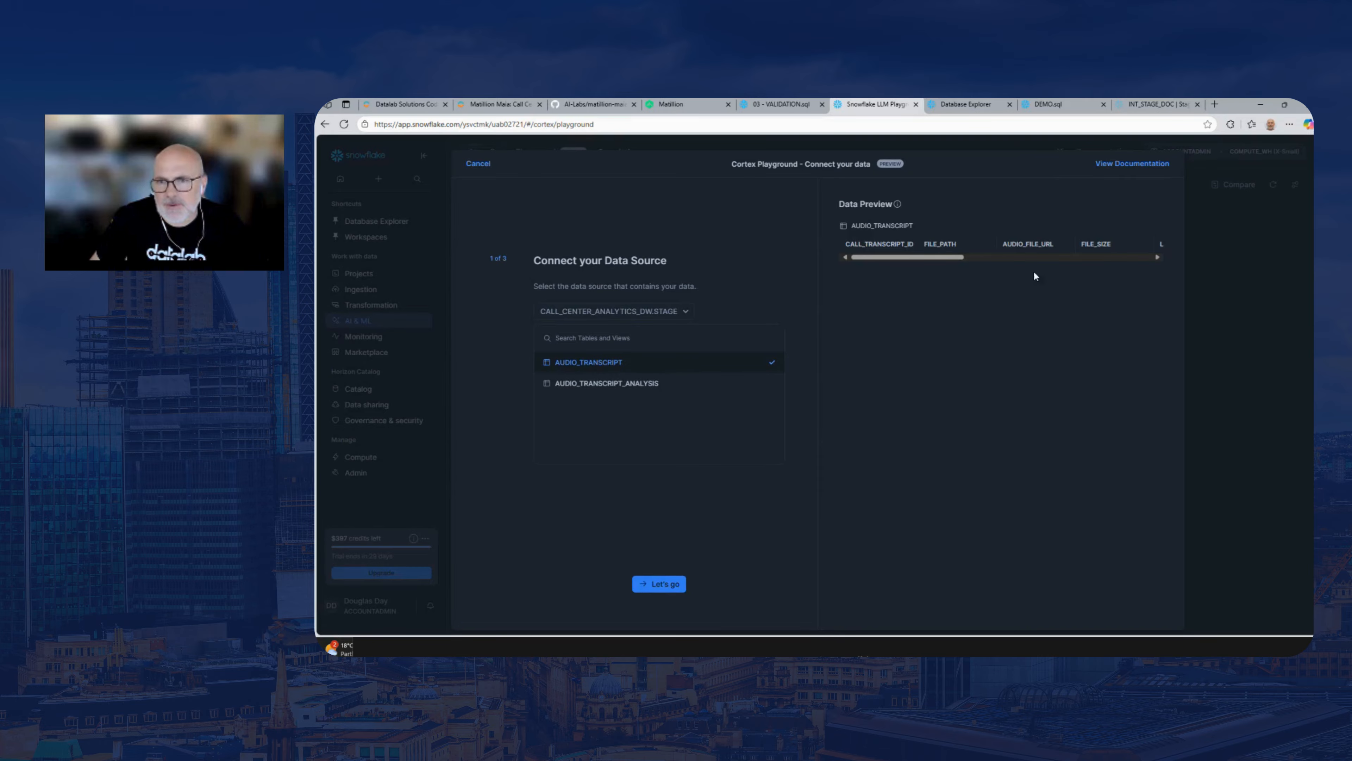
drag(944, 259, 1015, 249)
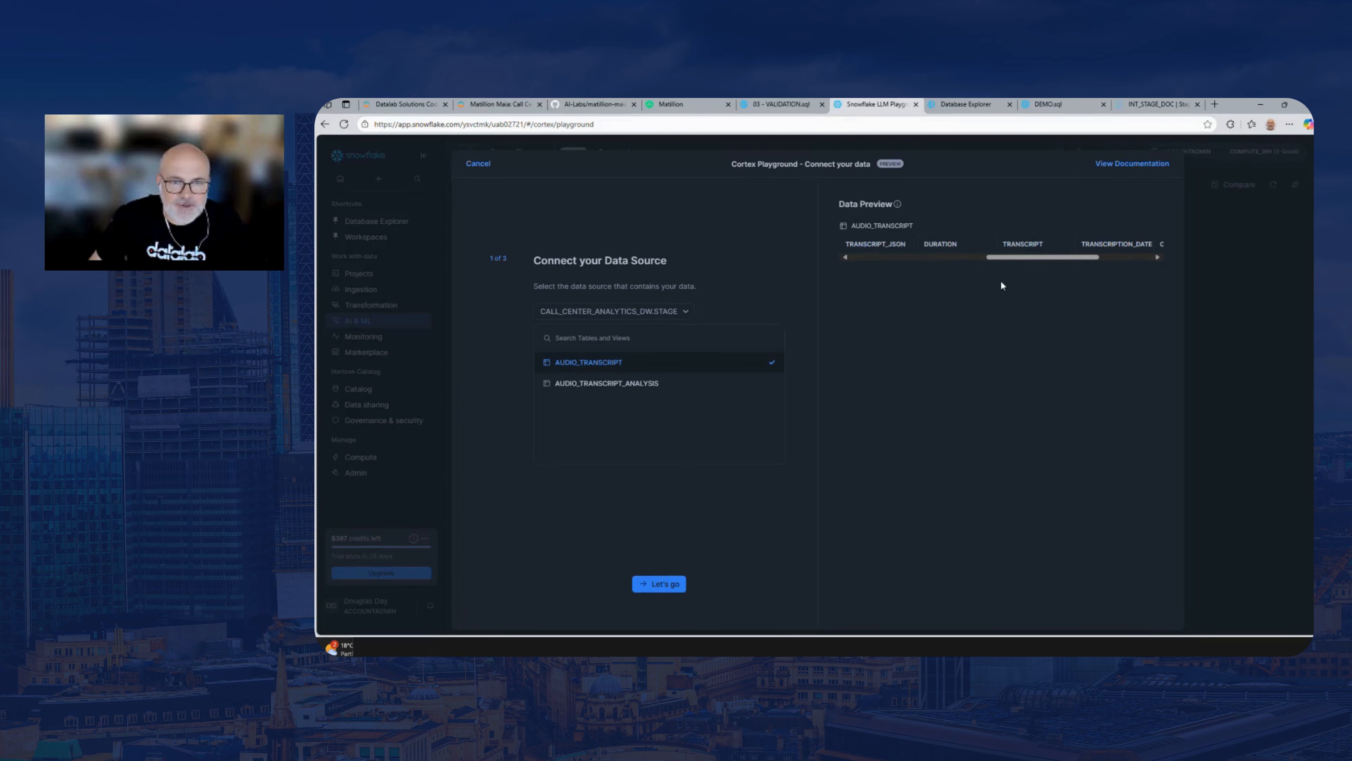
Choose TRANSCRIPT as the column for the LLM to process and look through the available filter columns
click(679, 577)
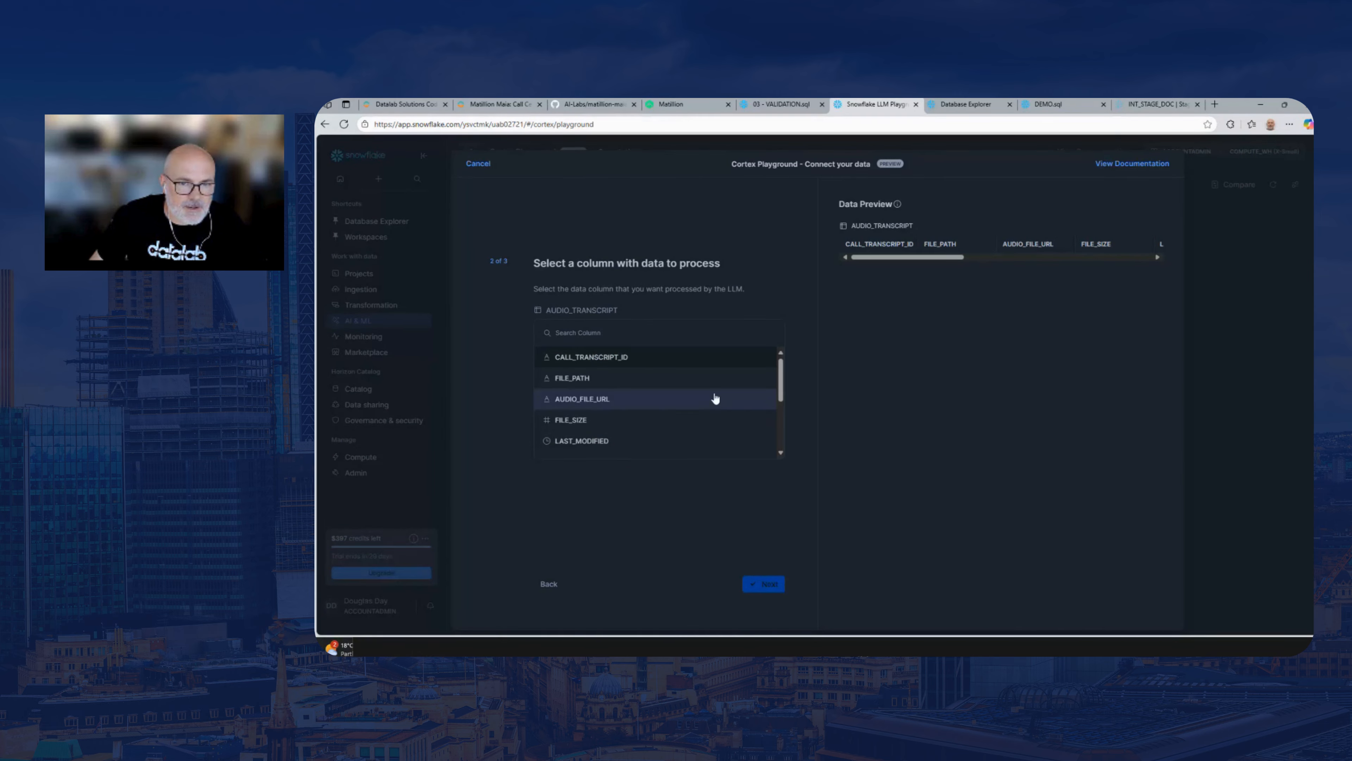
scroll(780, 384, down, 2)
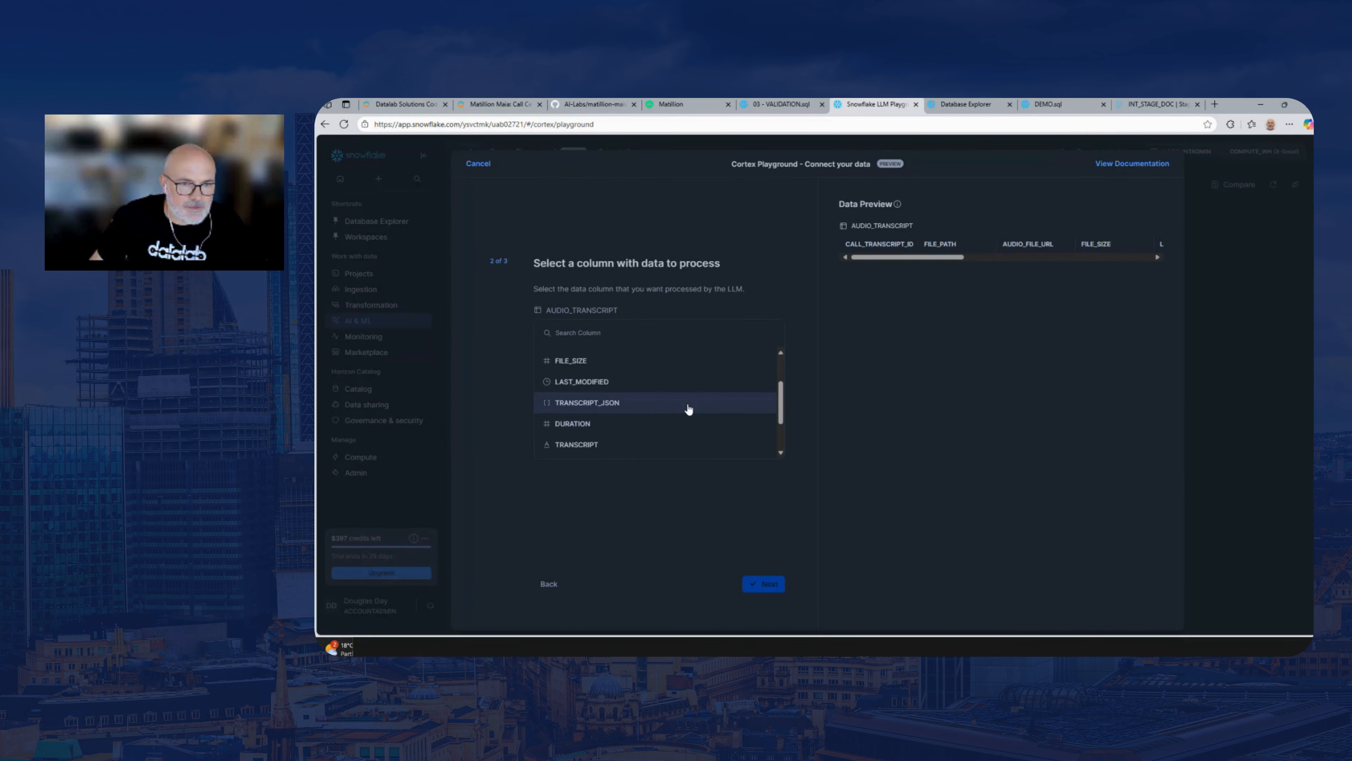
click(625, 446)
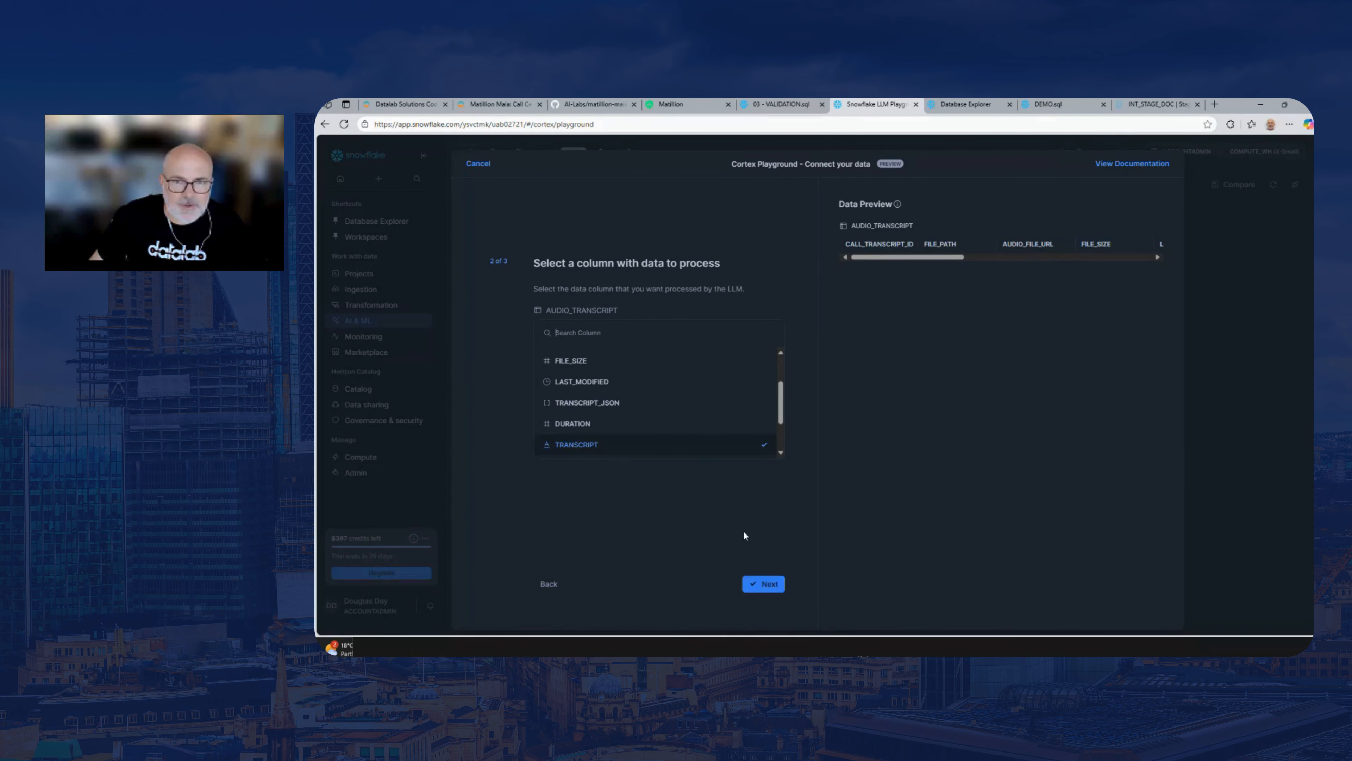
click(765, 583)
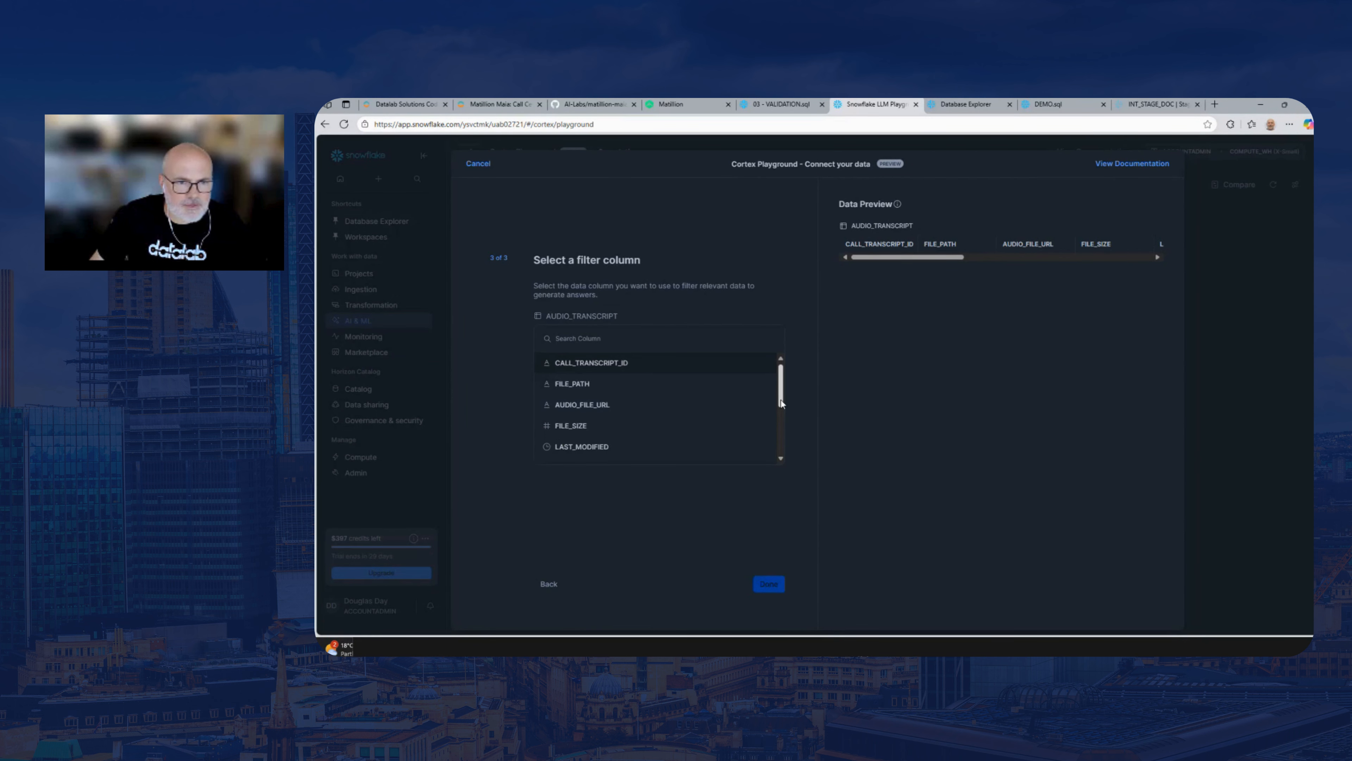
scroll(780, 400, down, 3)
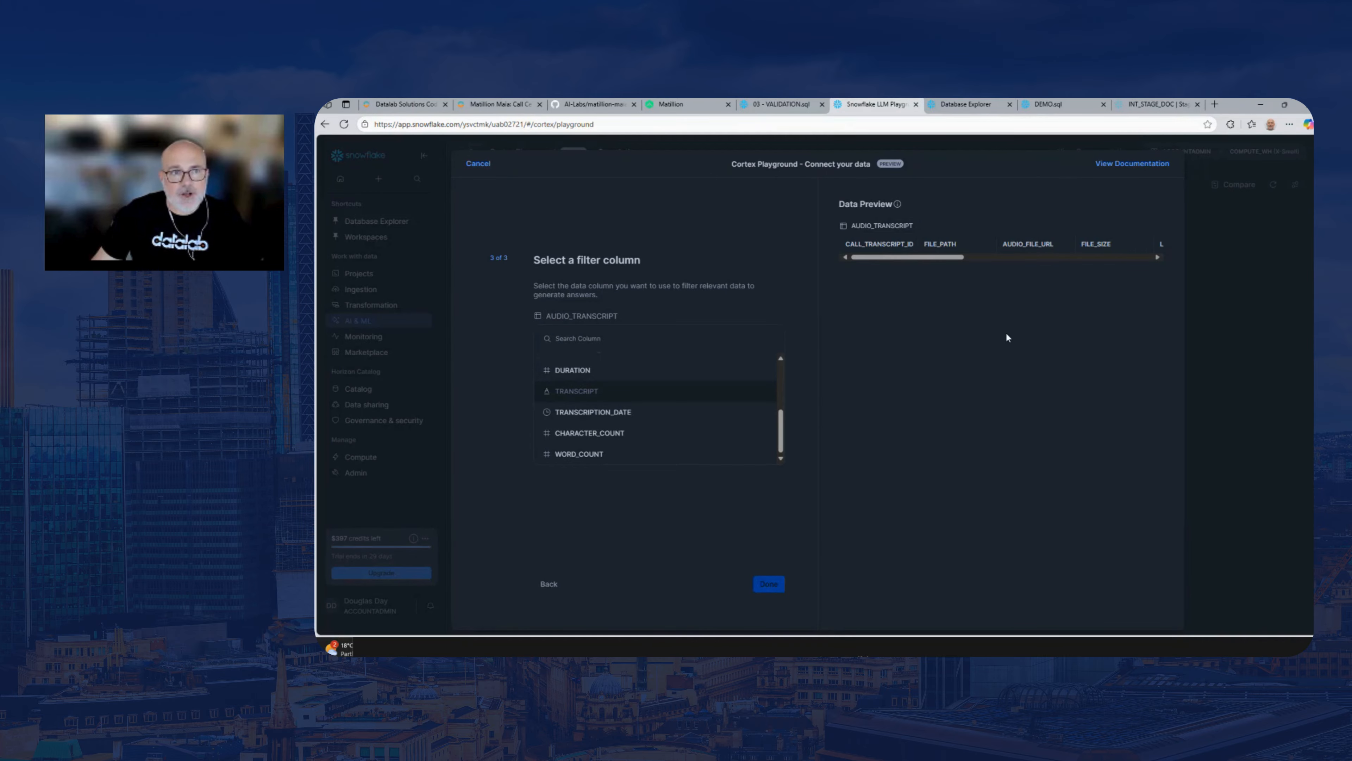
Cancel the data connection and set the second comparison model to jamba-1.5-large
click(478, 164)
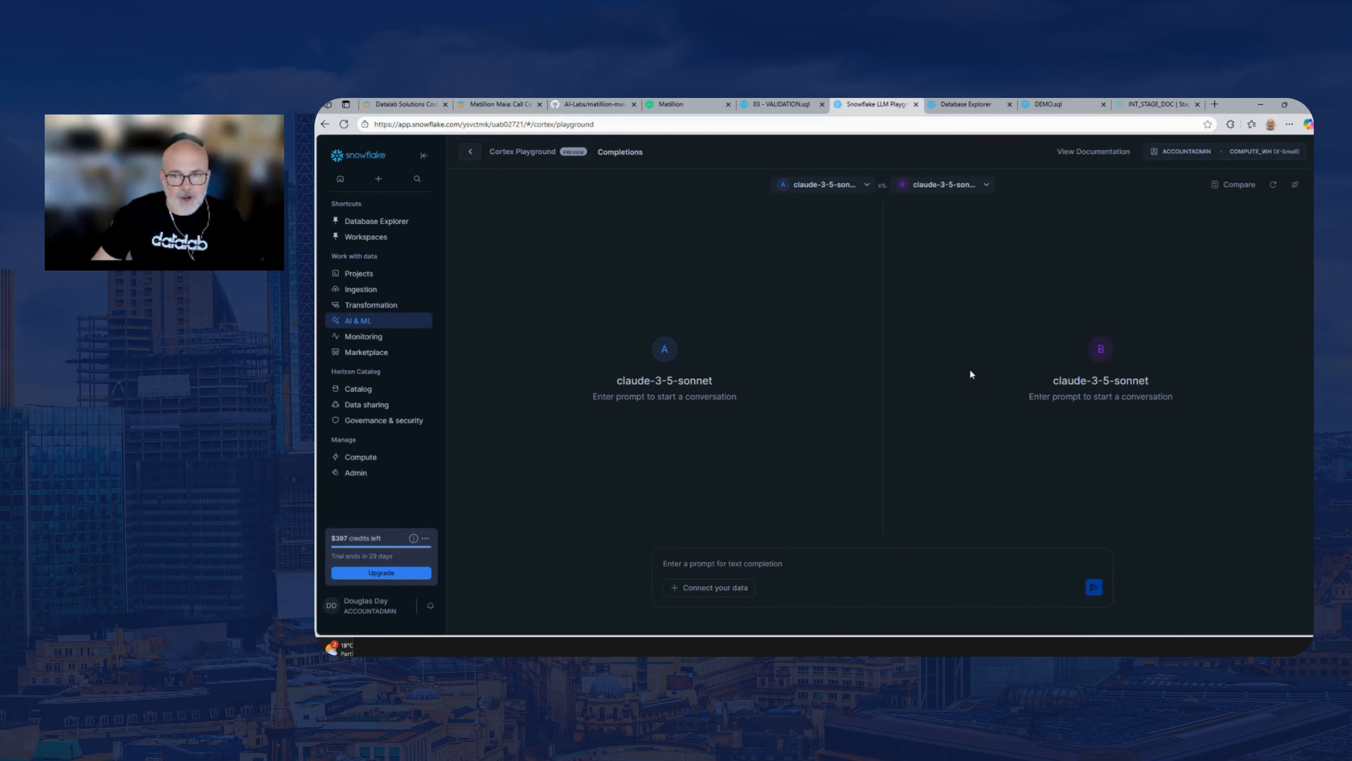
click(959, 186)
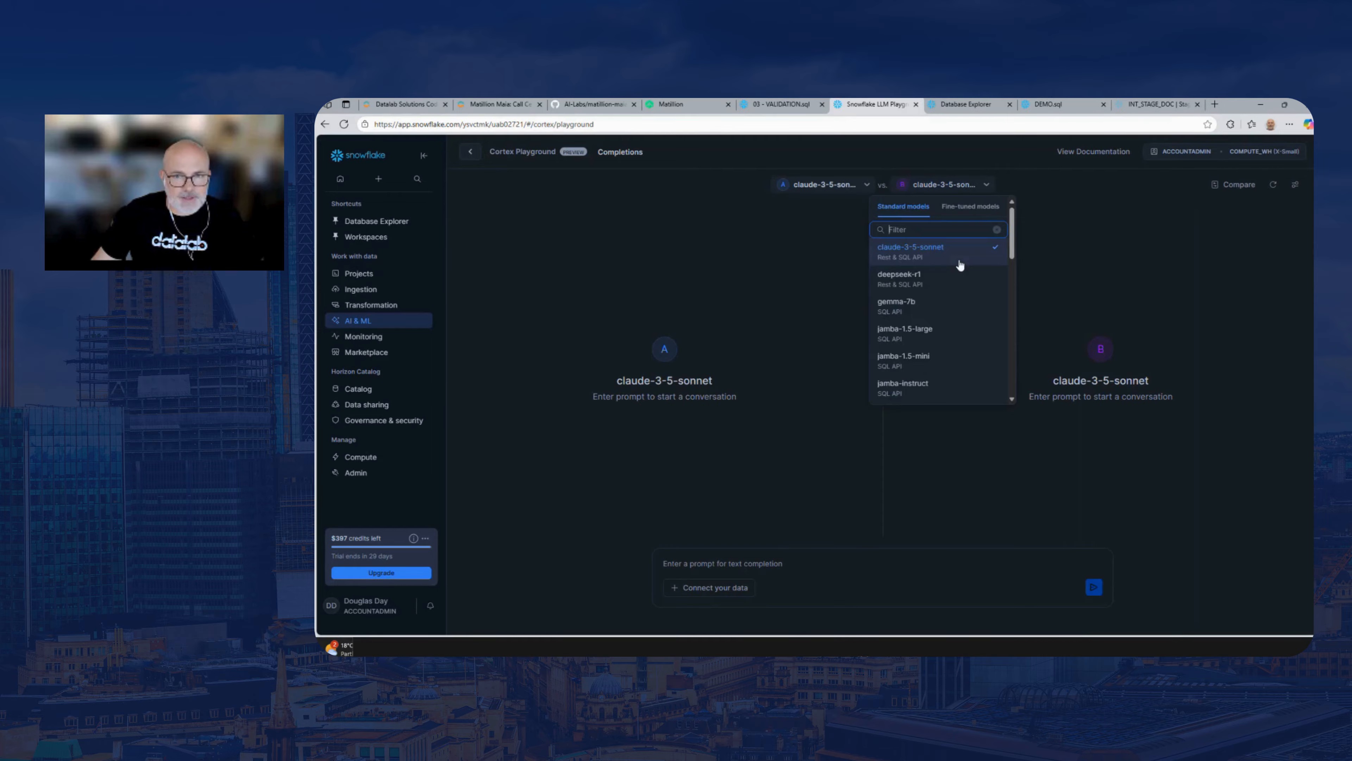
click(912, 326)
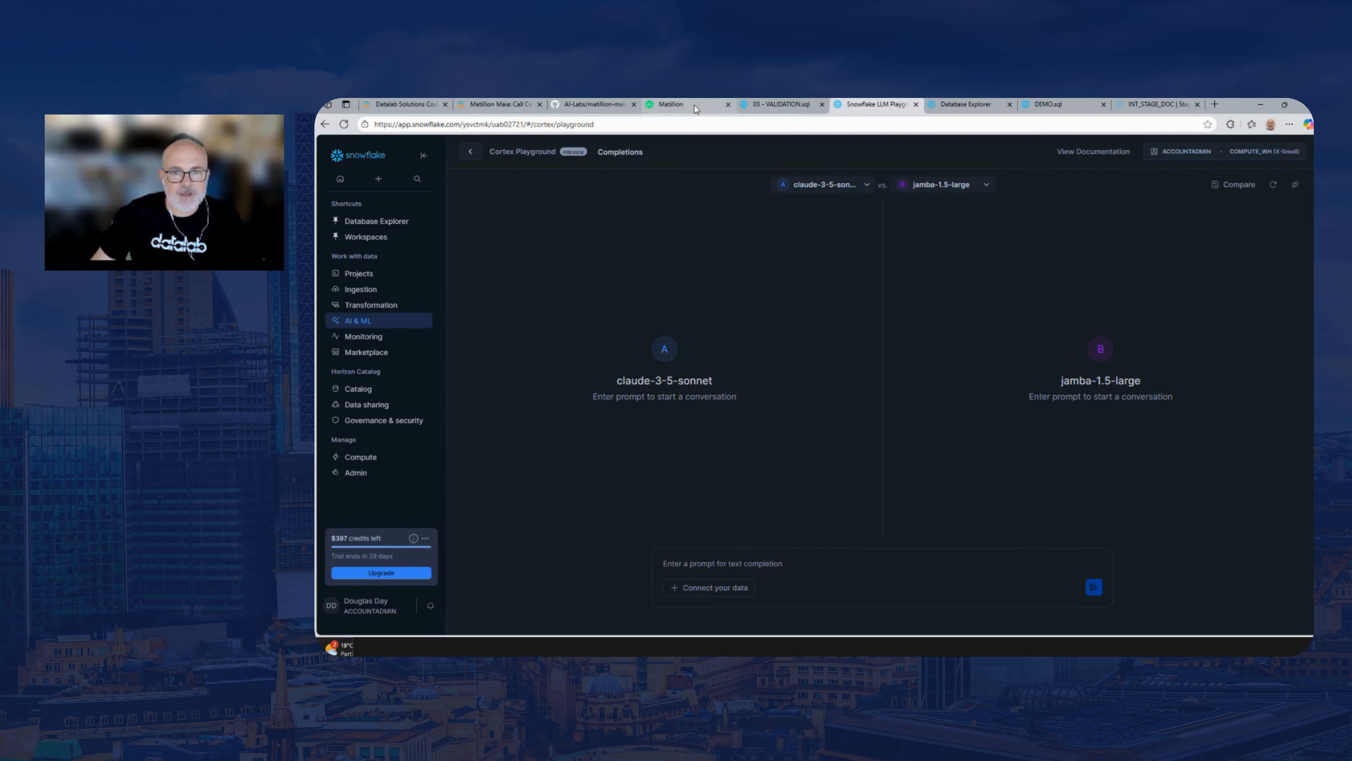
Return to Matillion and run the LOAD_DIM_CALL_SENTIMENT pipeline
click(711, 106)
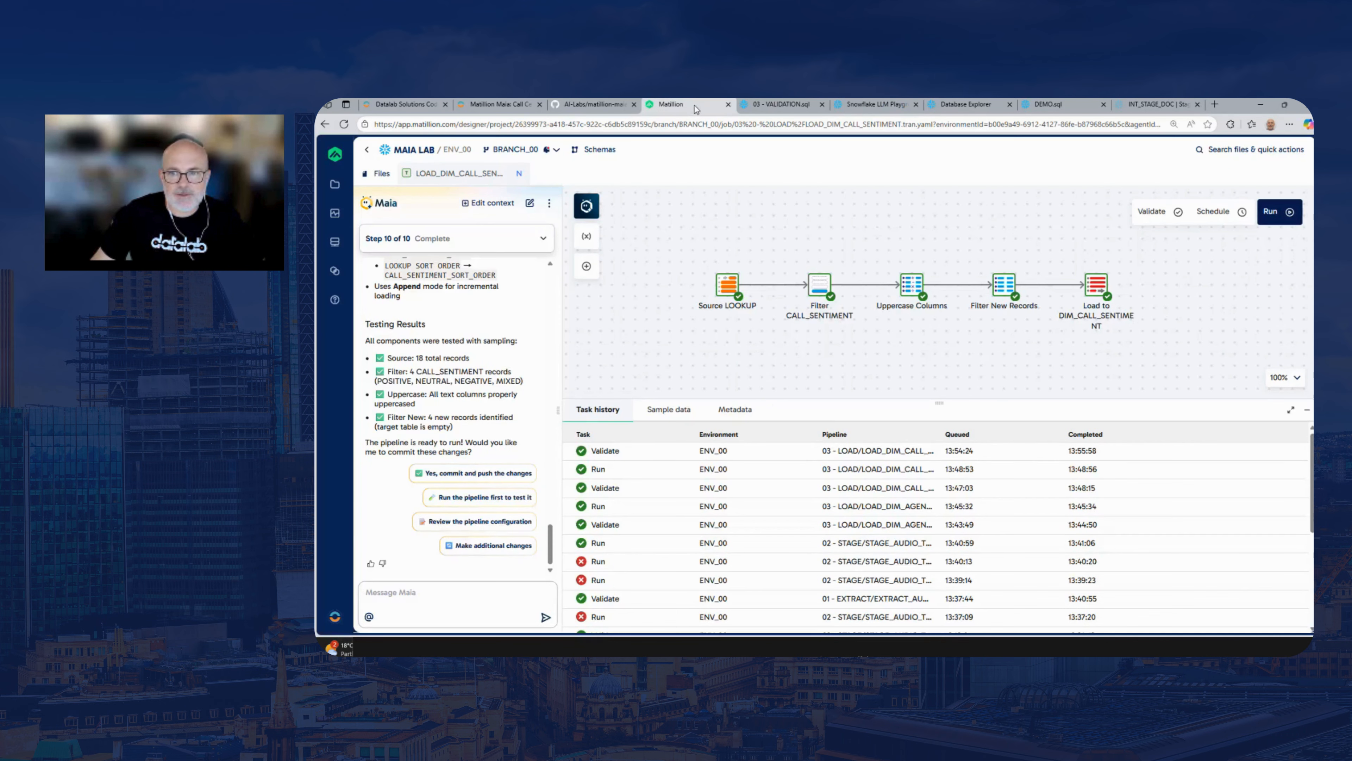
click(1278, 212)
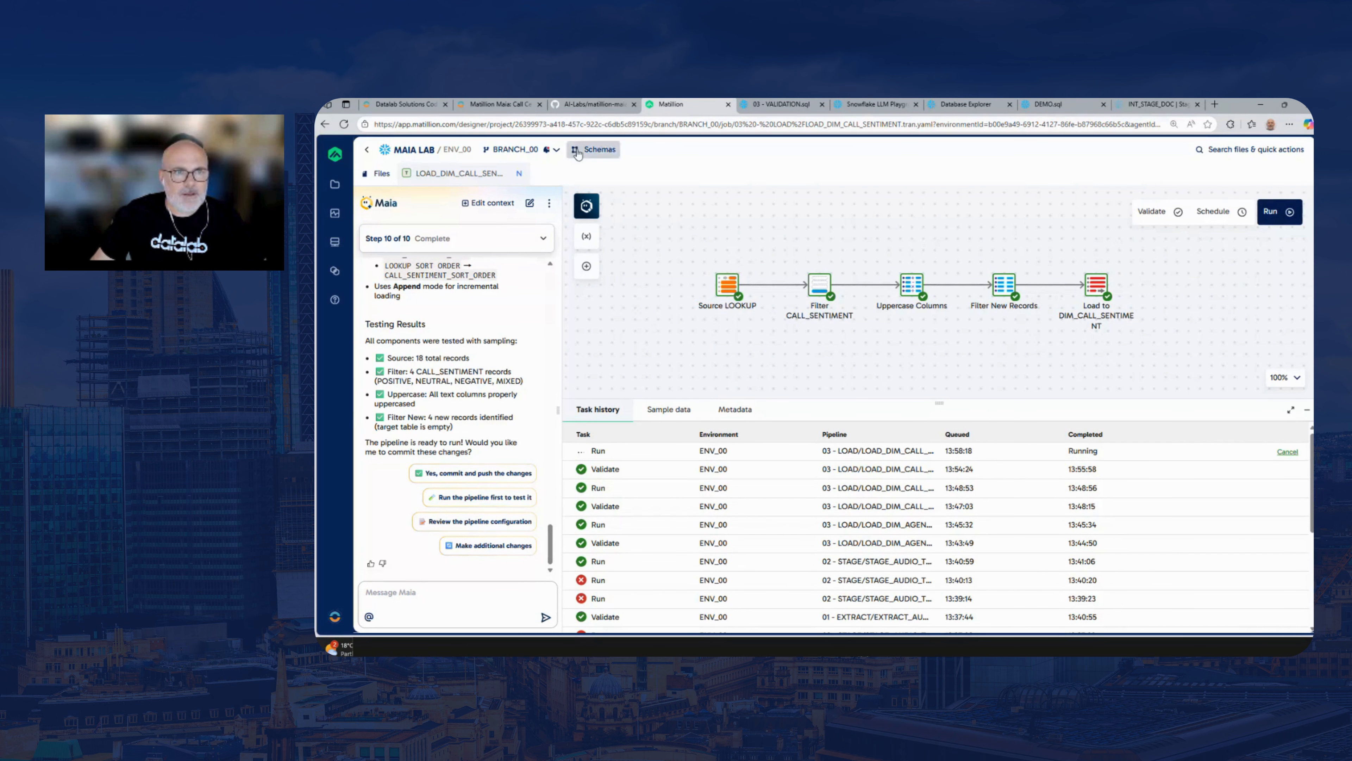
Copy the Step 5 prompt for LOAD_DIM_CALL_TYPE from the lab guide and return to Matillion to check the pipeline run
click(506, 104)
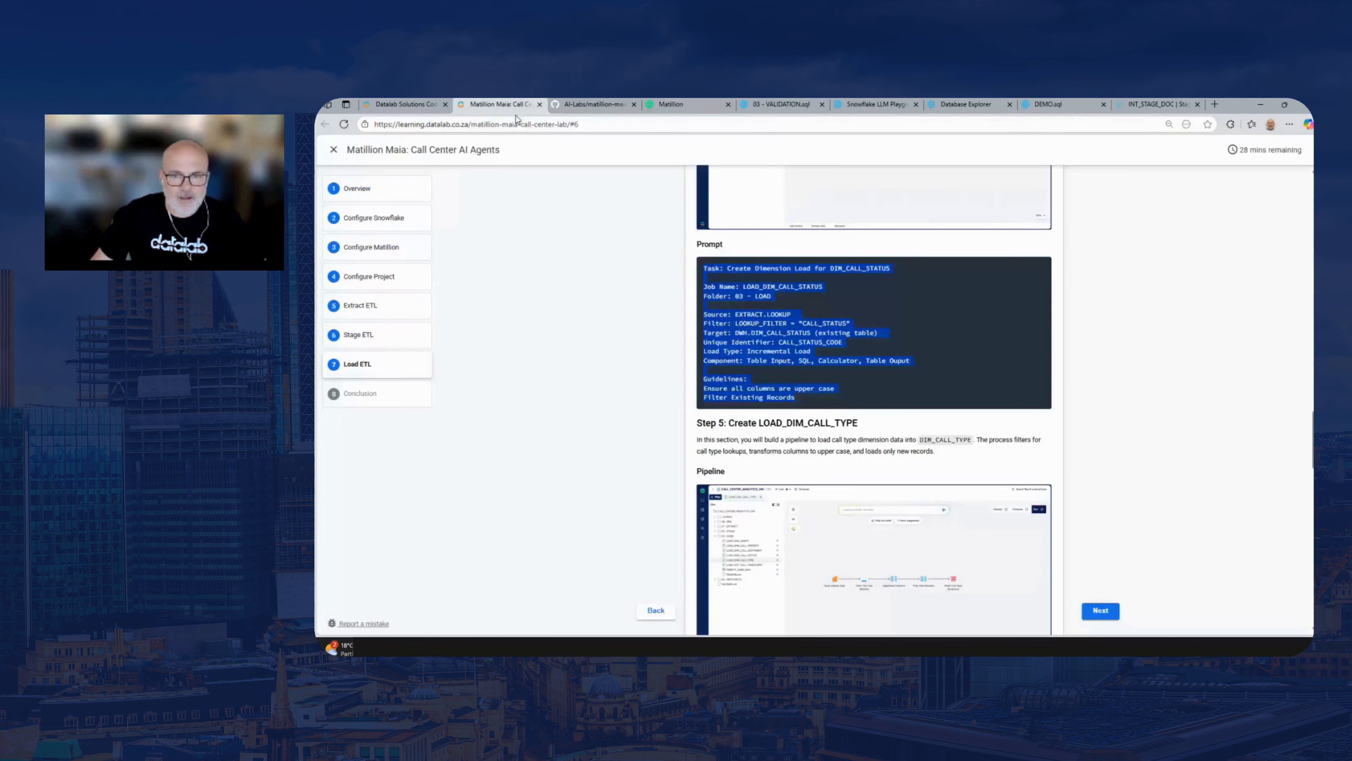
scroll(873, 399, down, 5)
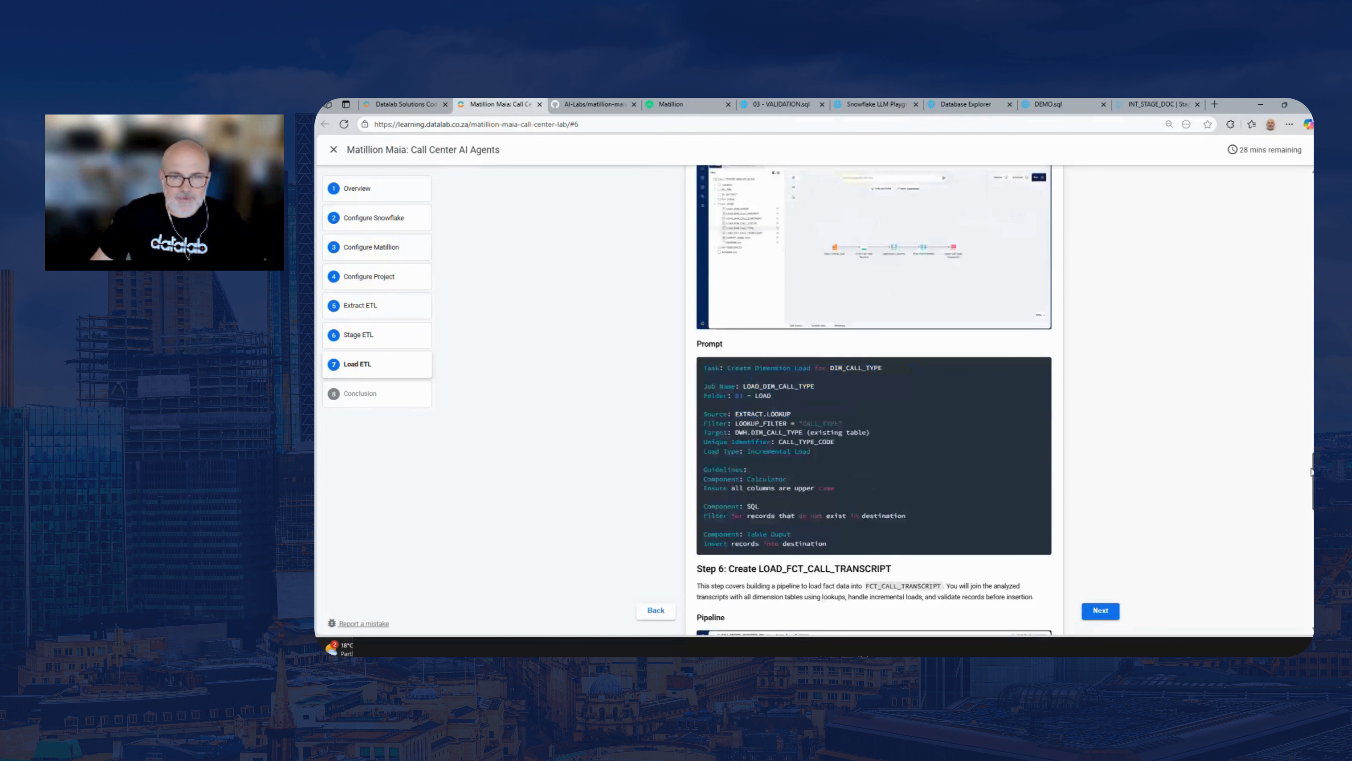
drag(827, 535, 701, 364)
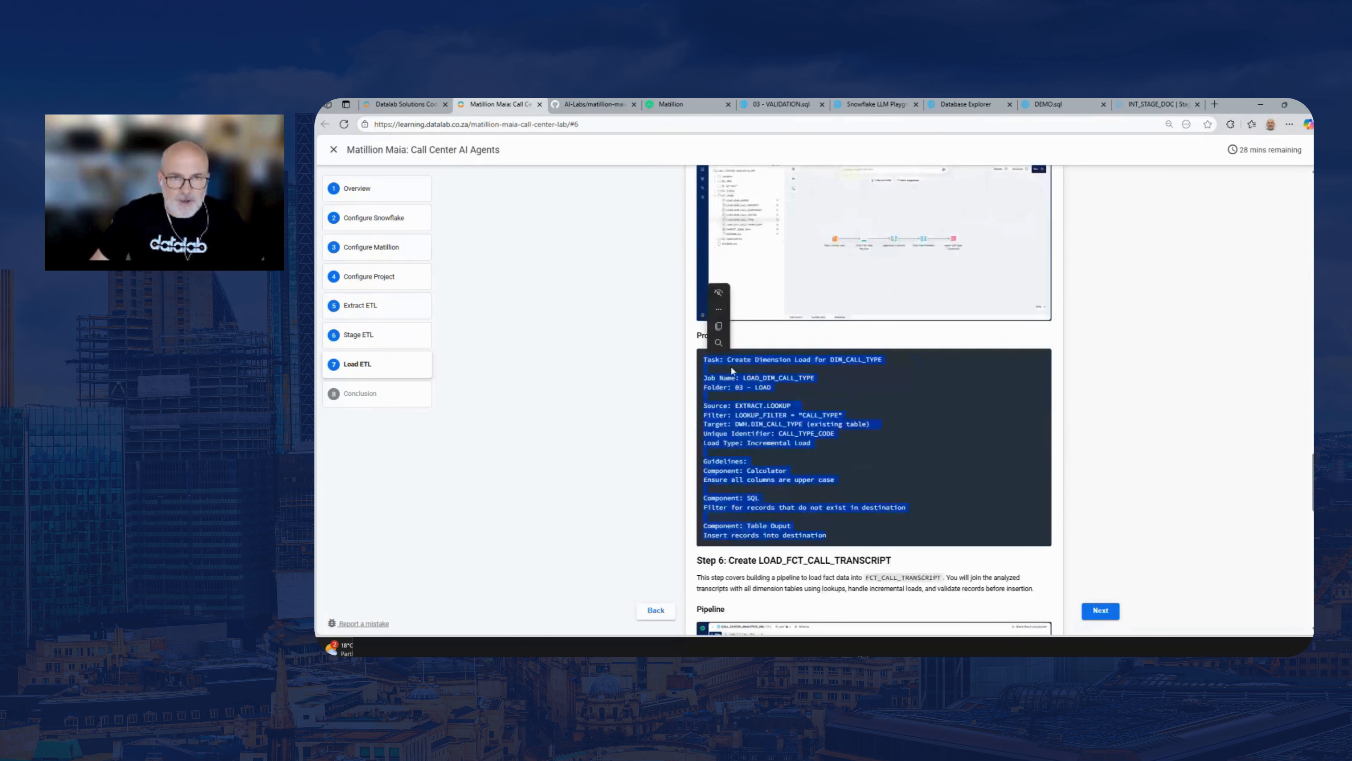
click(671, 106)
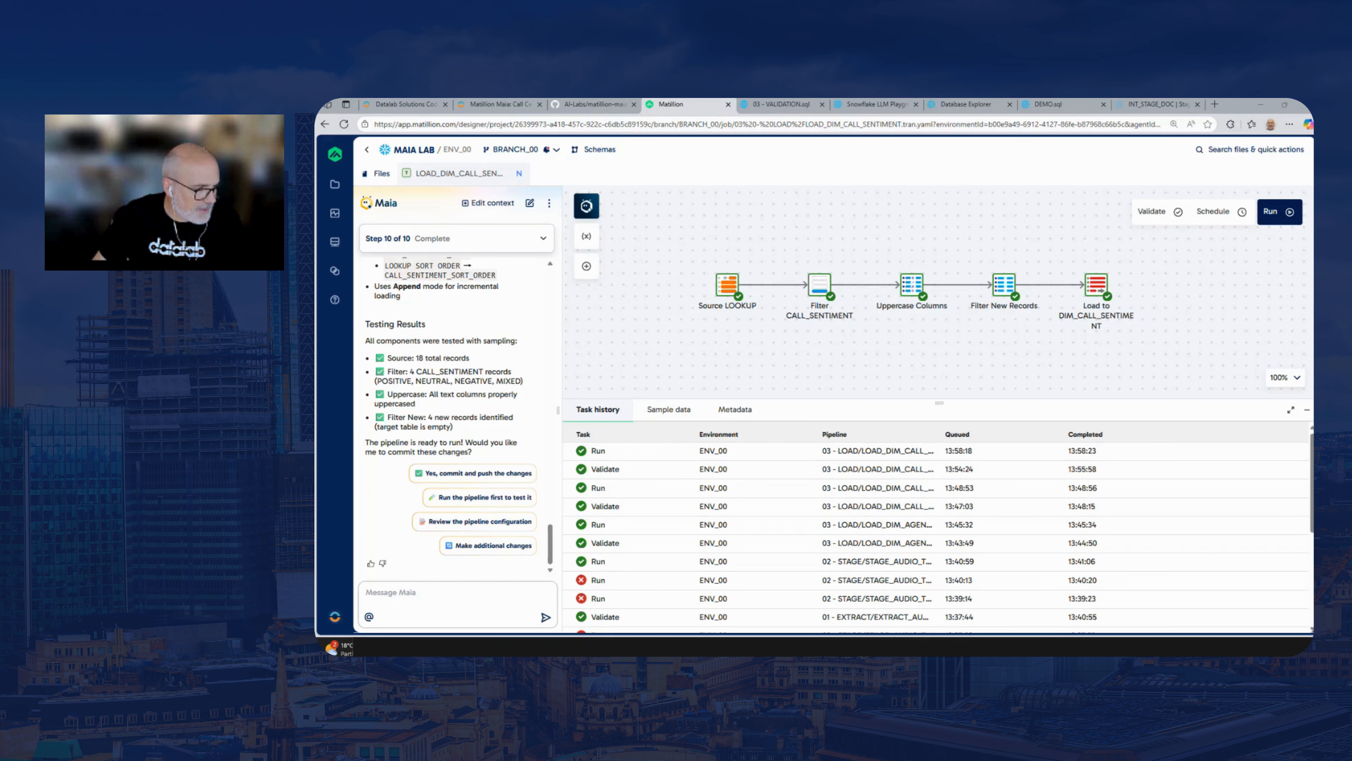
Switch to the PowerPoint deck, end the running slide show and present it again from slide 41 showing the Certifier credential
key(ctrl+super+Right)
key(ctrl+super+Right)
key(ctrl+super+Right)
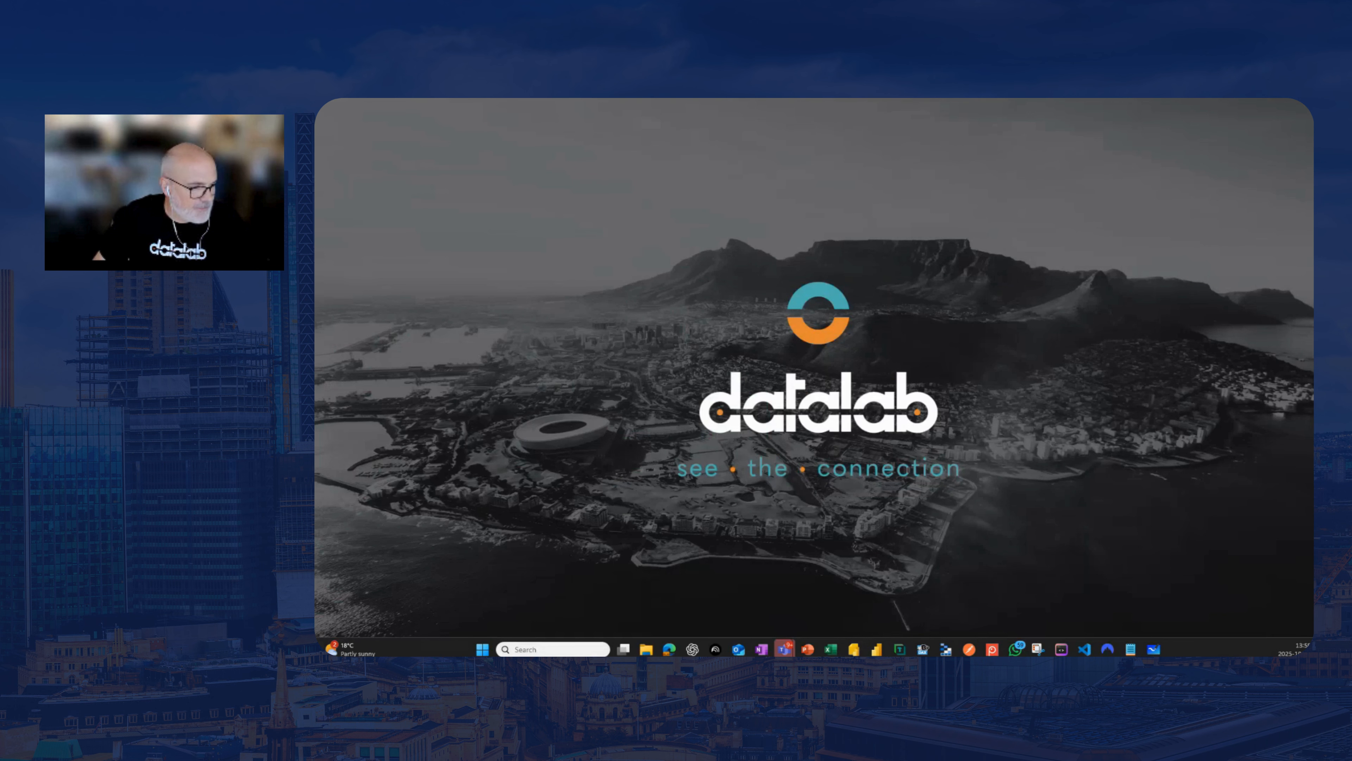
key(ctrl+super+Right)
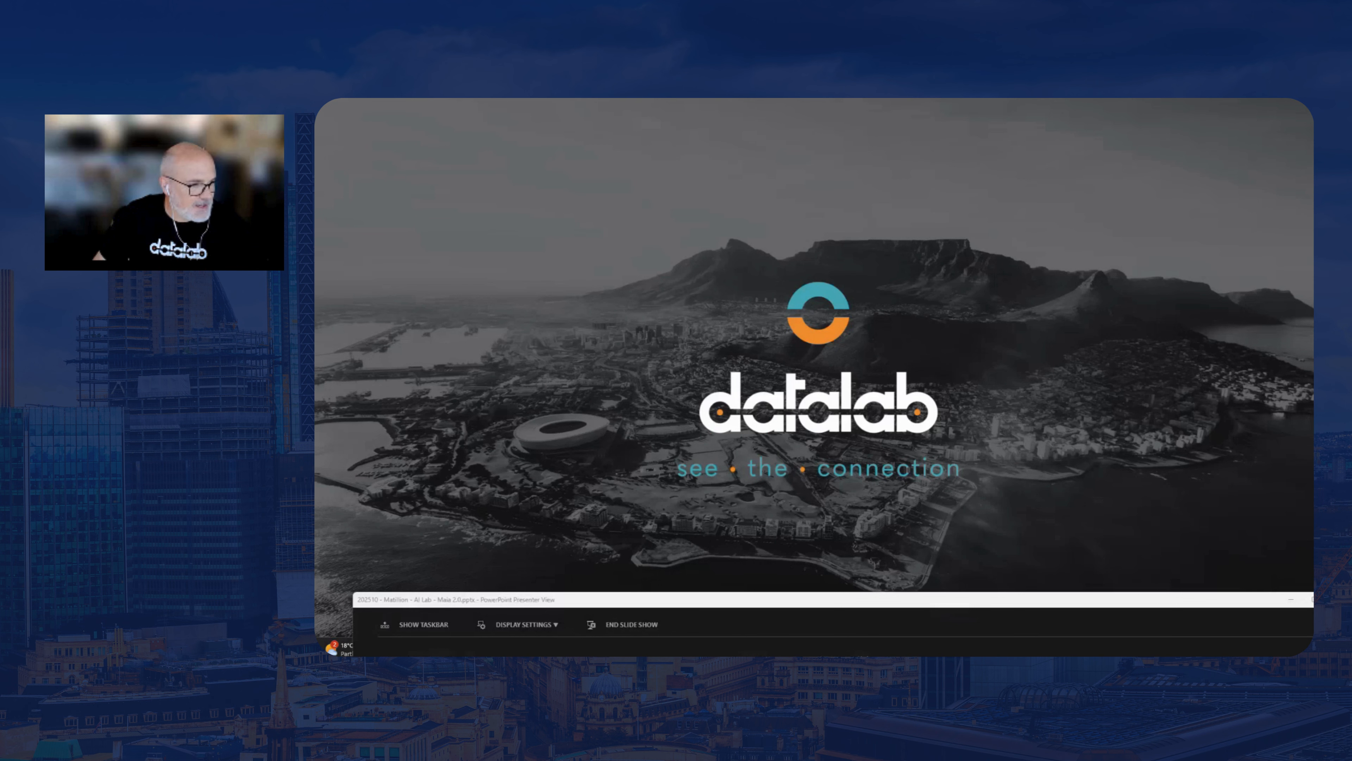
key(alt+Tab)
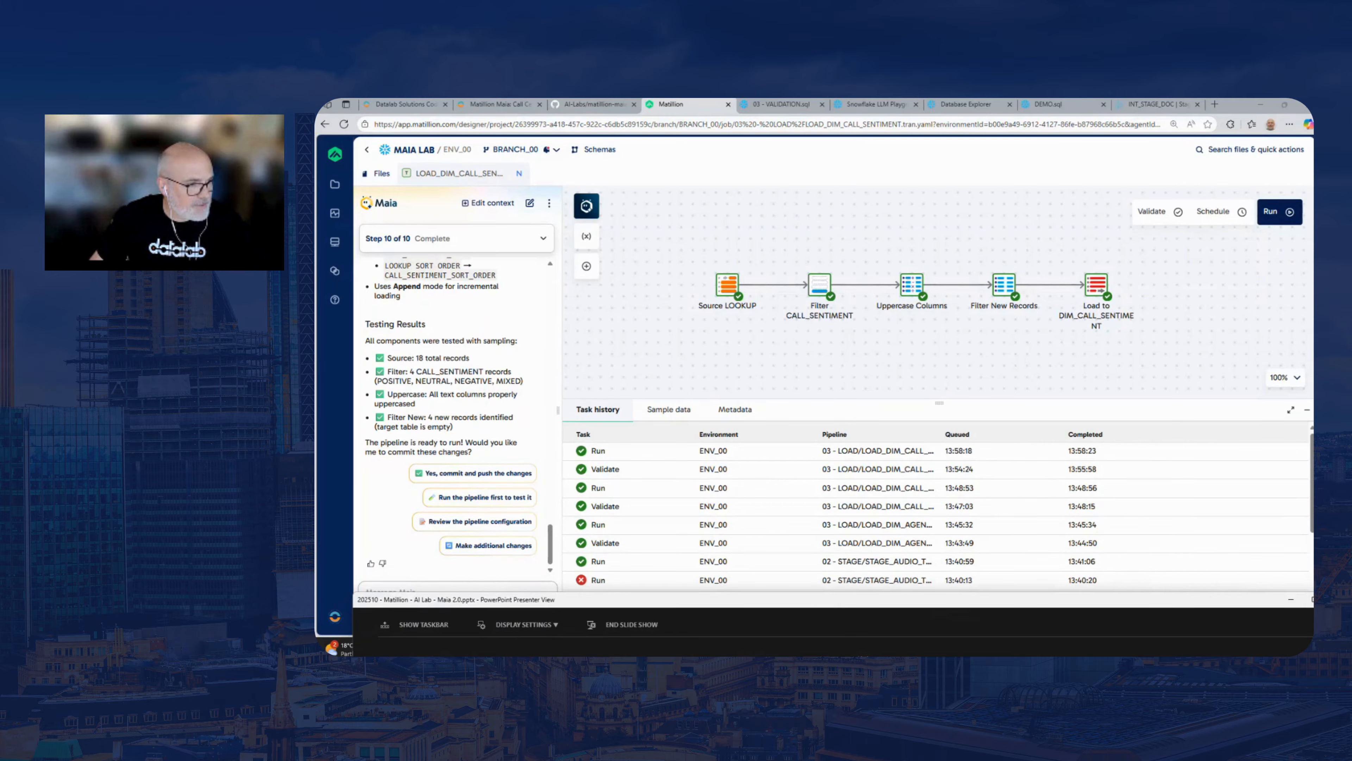
key(alt+Tab)
key(Escape)
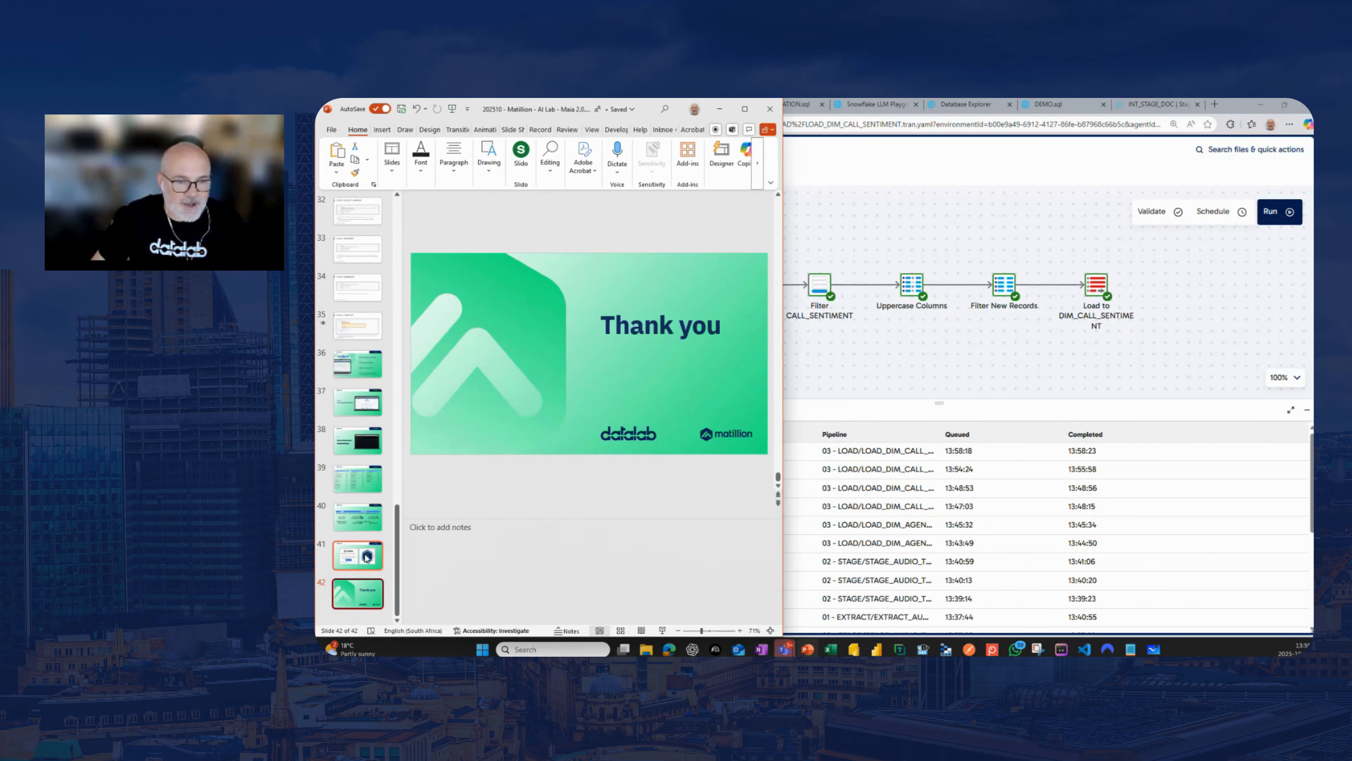
click(354, 556)
click(663, 630)
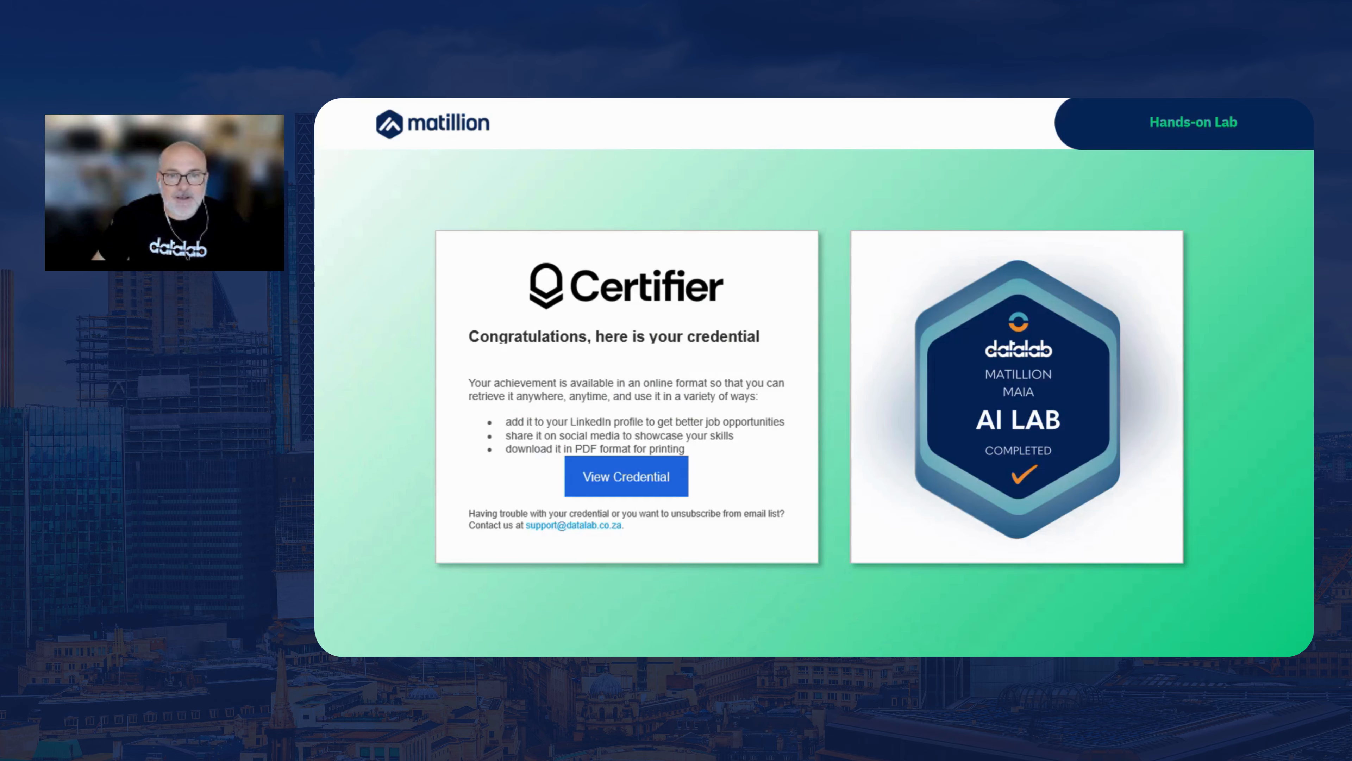